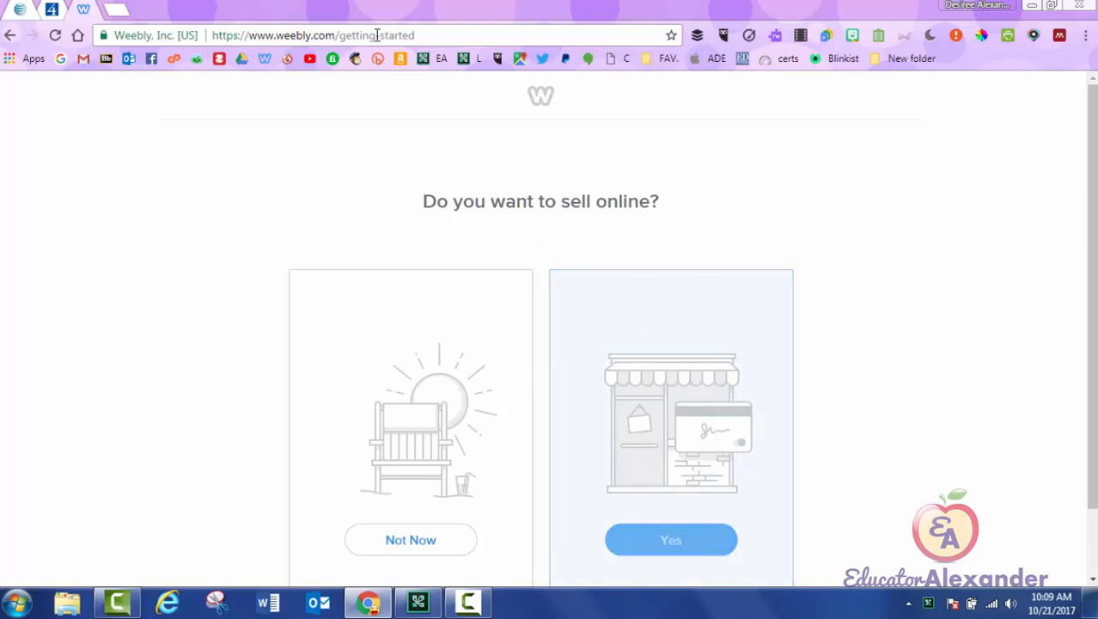
click(116, 8)
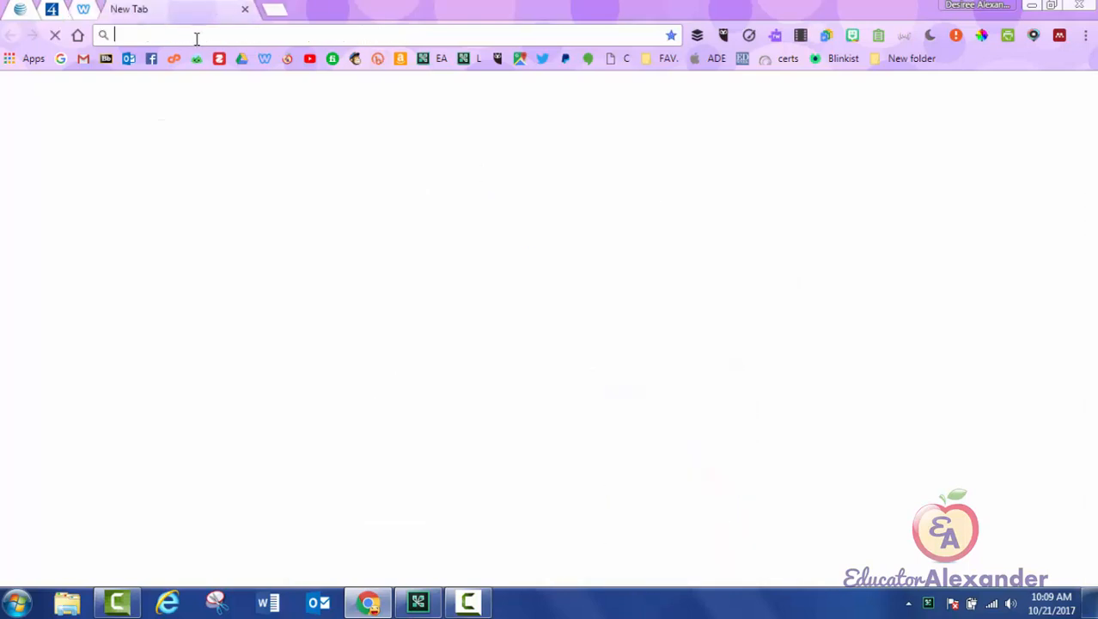
text(www.)
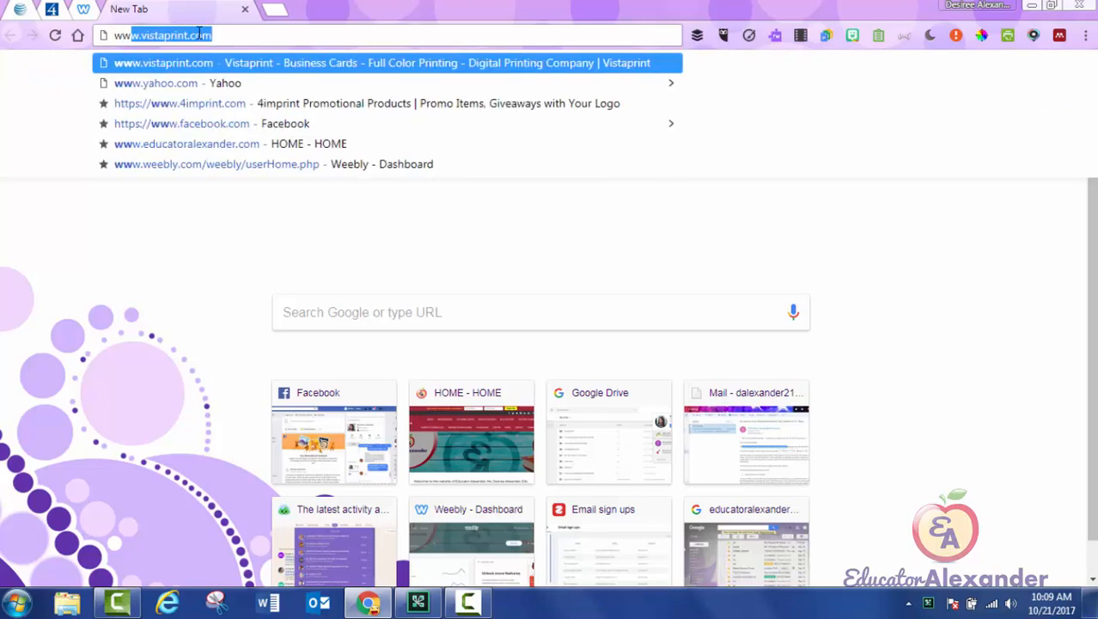
text(weebly.)
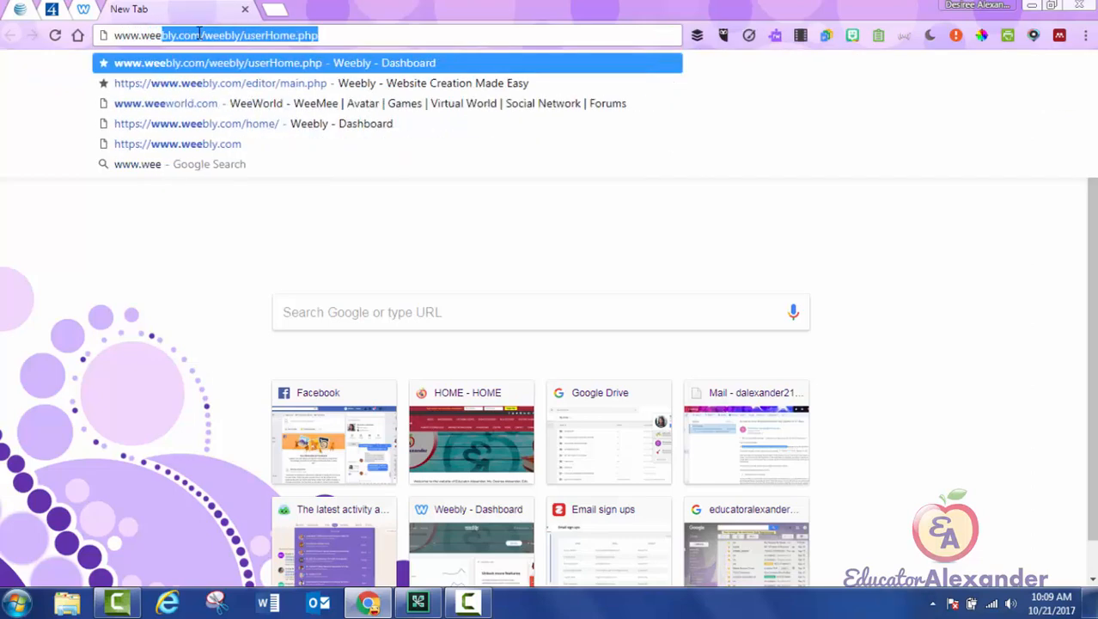
text(com)
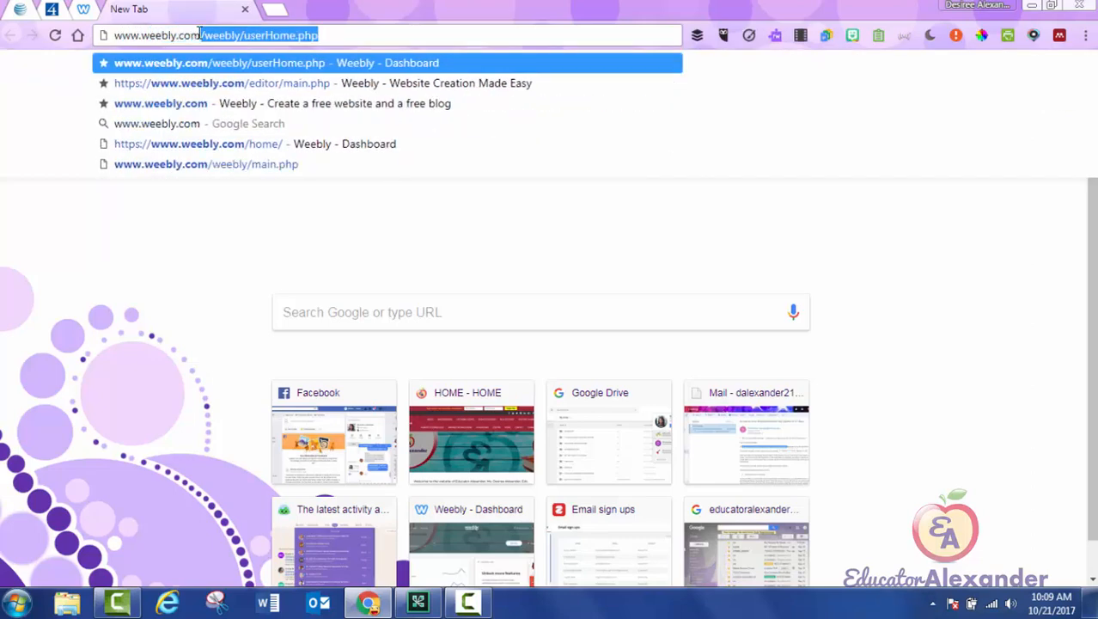
key(Return)
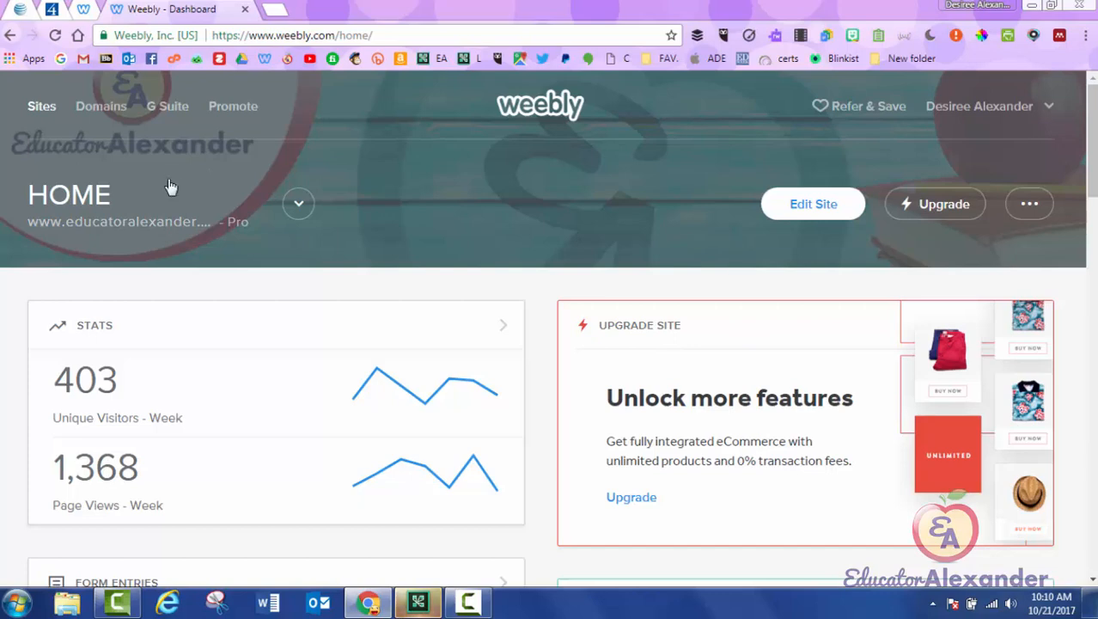
Step: Return to the open Weebly site setup, highlight the note about adding a store at any time, and choose not to sell online now
click(83, 10)
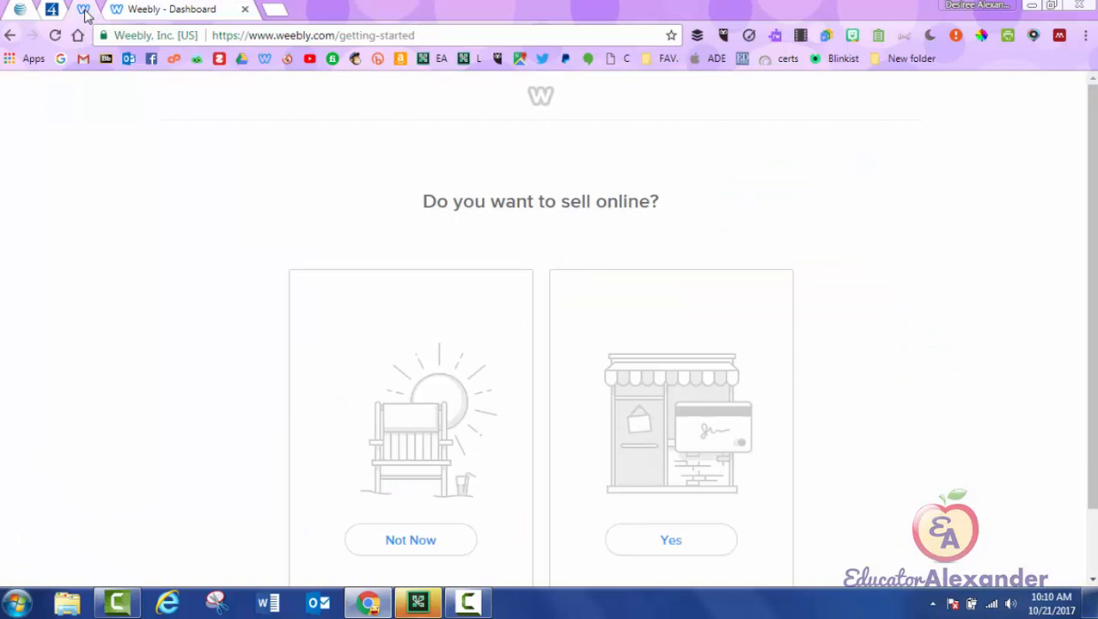
scroll(939, 266, down, 1)
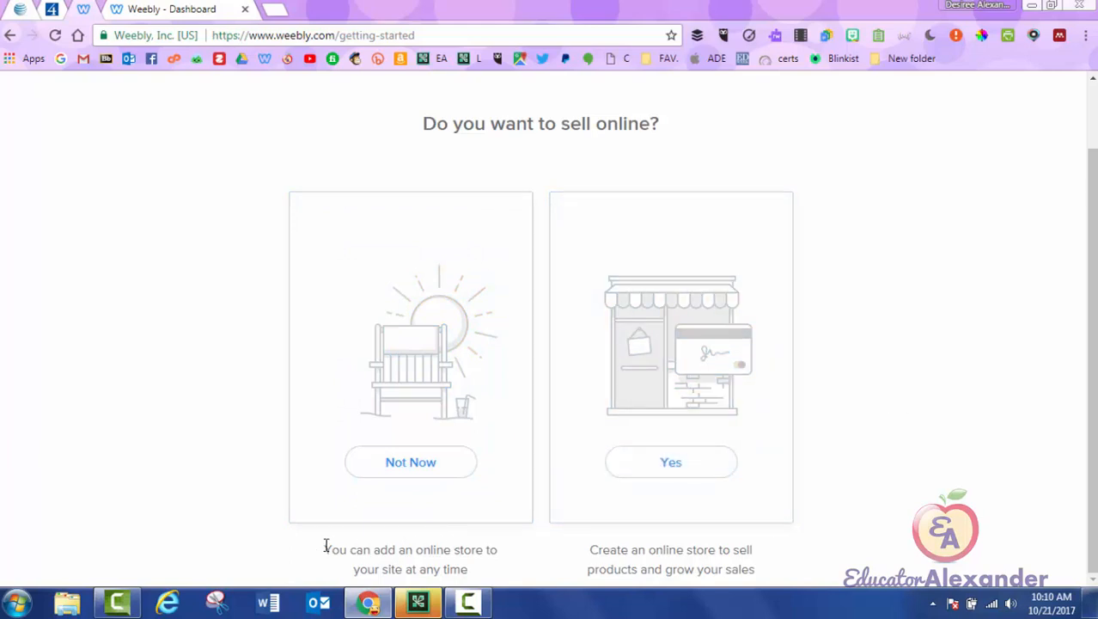
drag(324, 546, 504, 576)
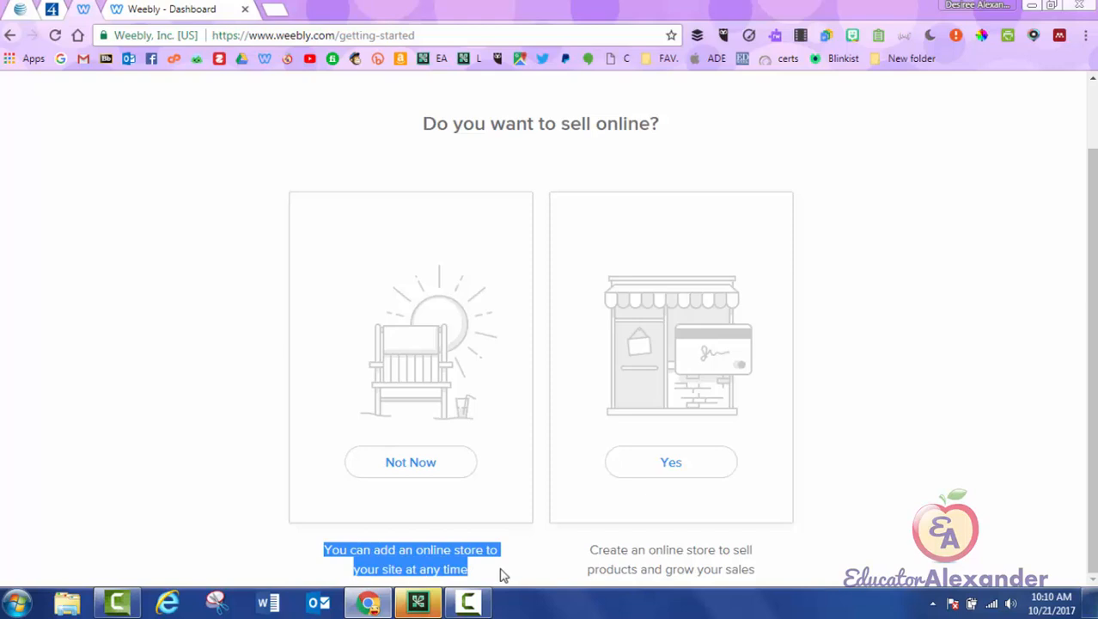
click(405, 471)
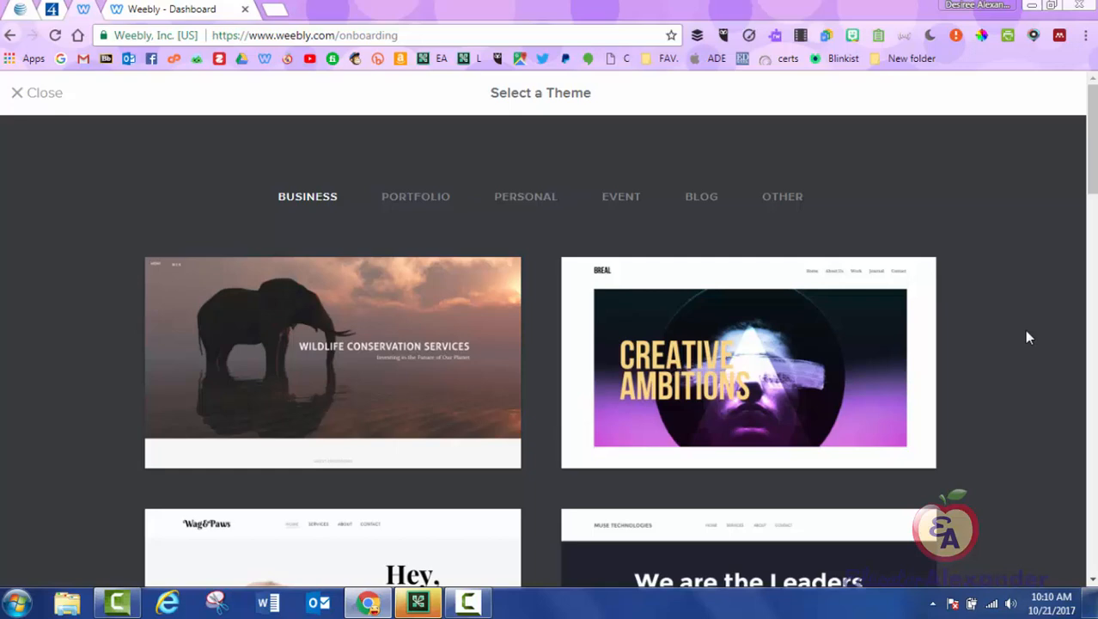
Step: Look through the Business themes down to Sol de Terrace and return to the theme categories
scroll(1028, 337, down, 2)
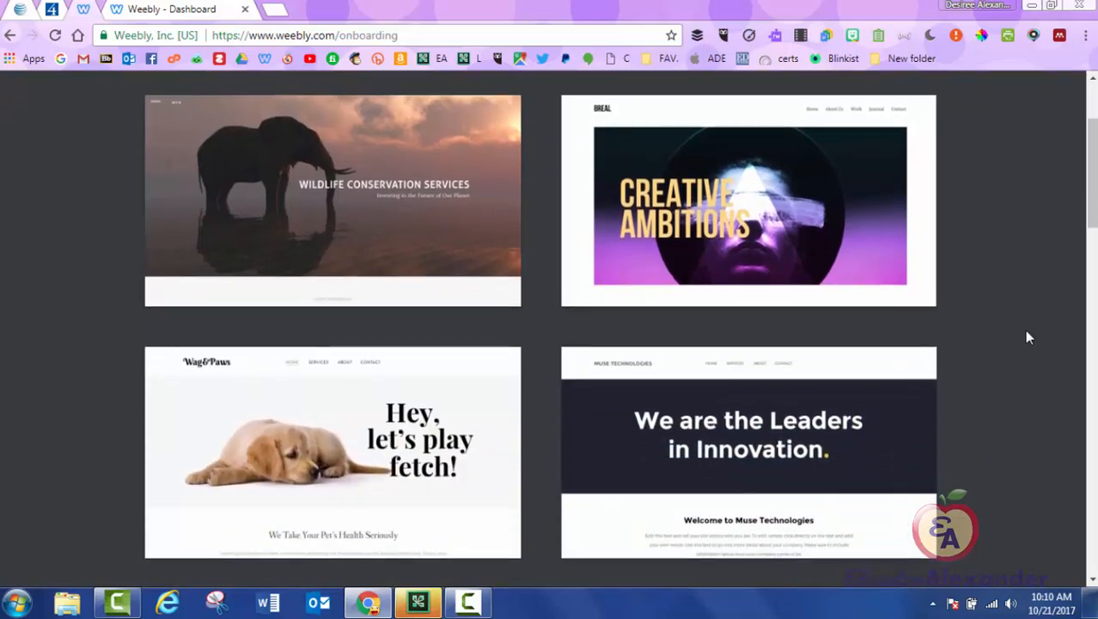
scroll(1028, 337, down, 1)
scroll(1028, 337, down, 1)
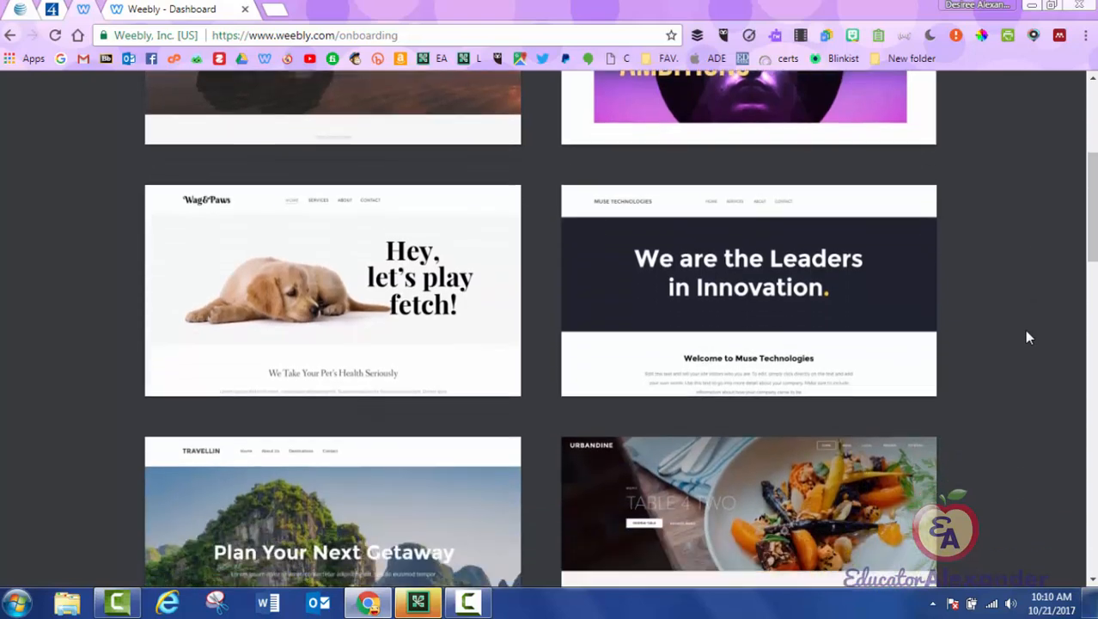
scroll(1028, 337, down, 1)
scroll(1028, 337, down, 1)
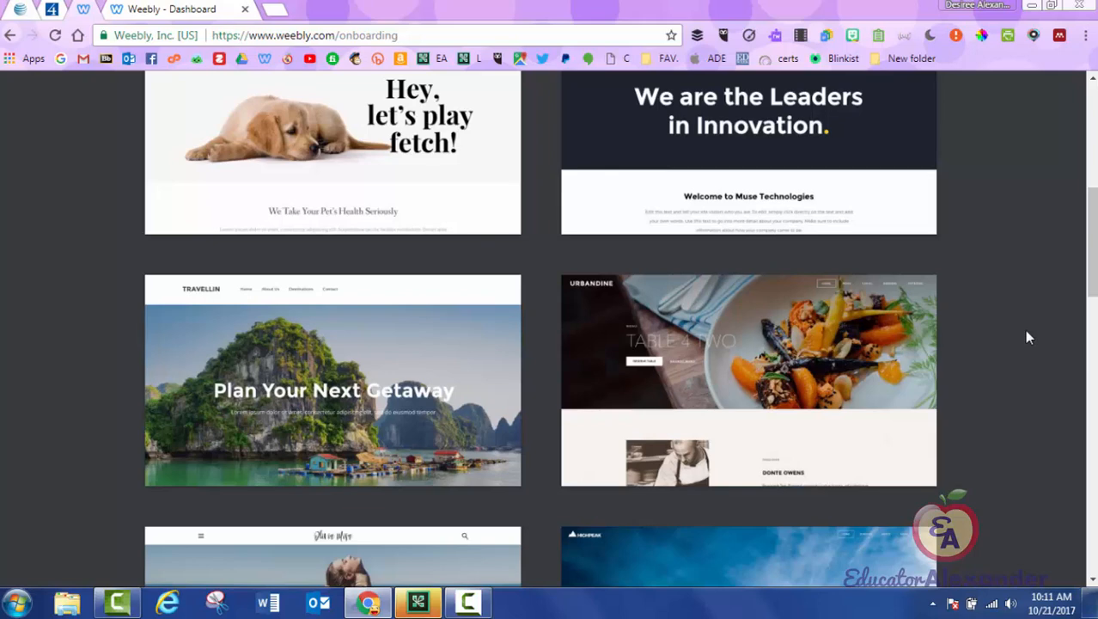
scroll(1027, 336, down, 3)
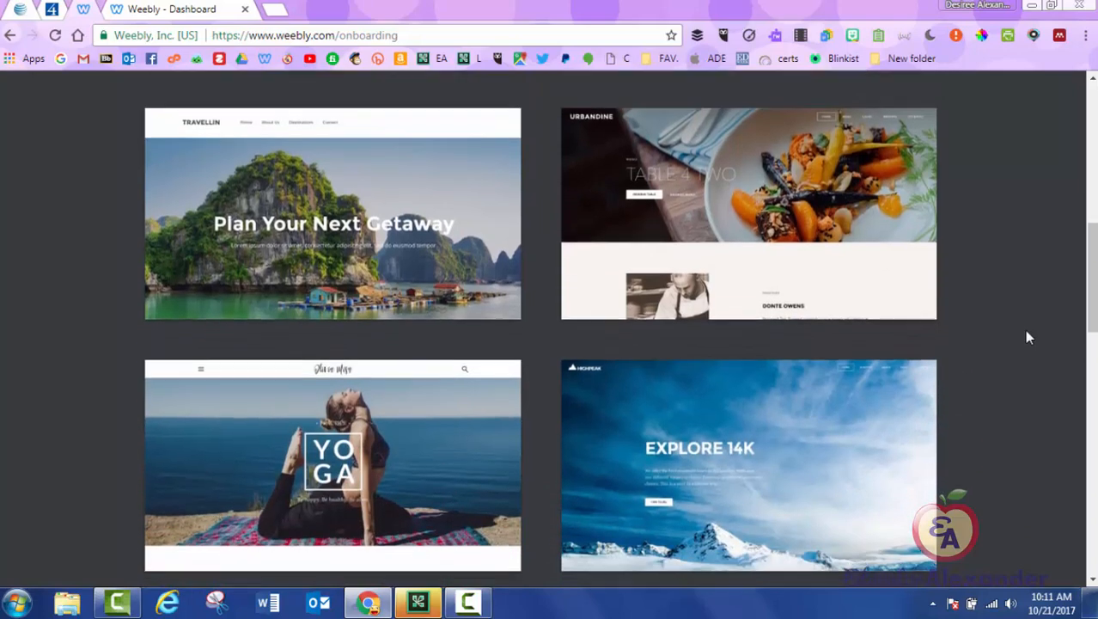
scroll(1023, 333, down, 5)
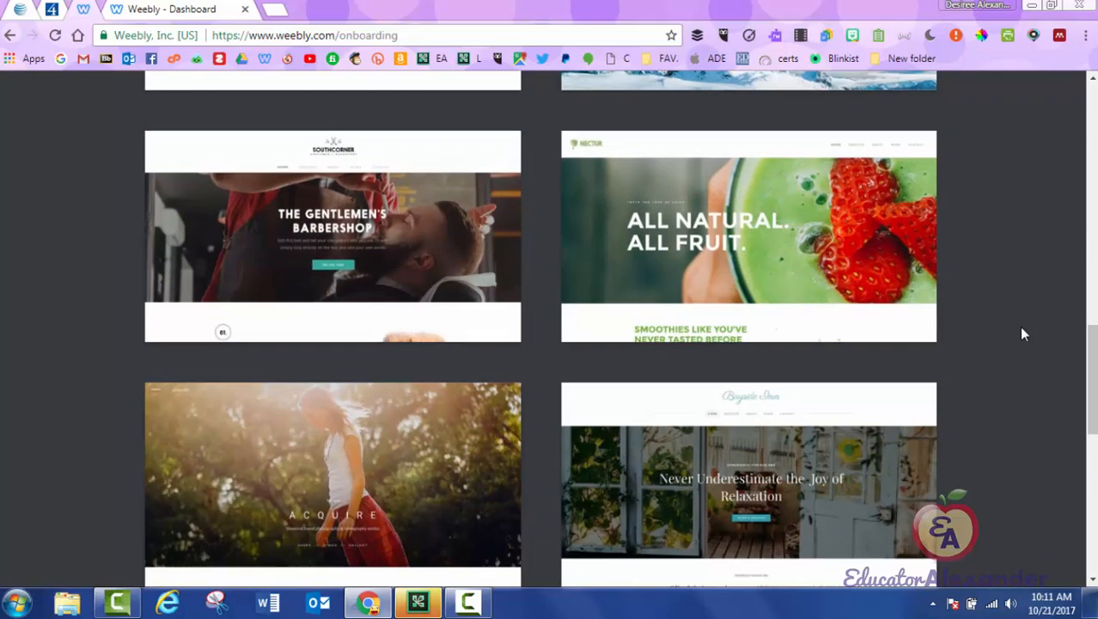
scroll(1023, 334, down, 5)
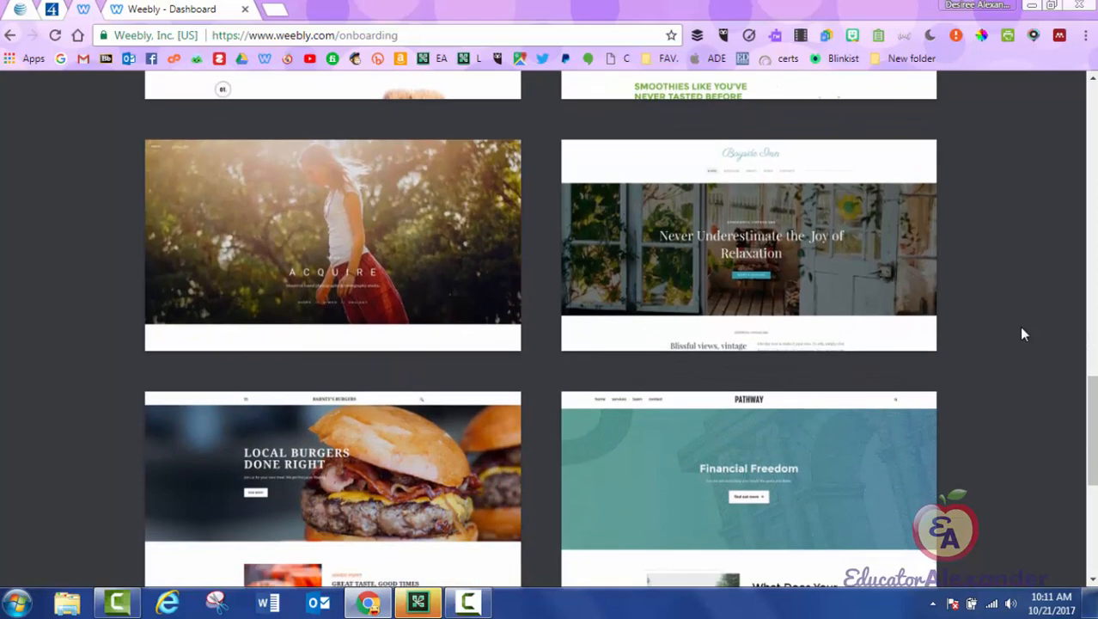
scroll(1023, 334, down, 1)
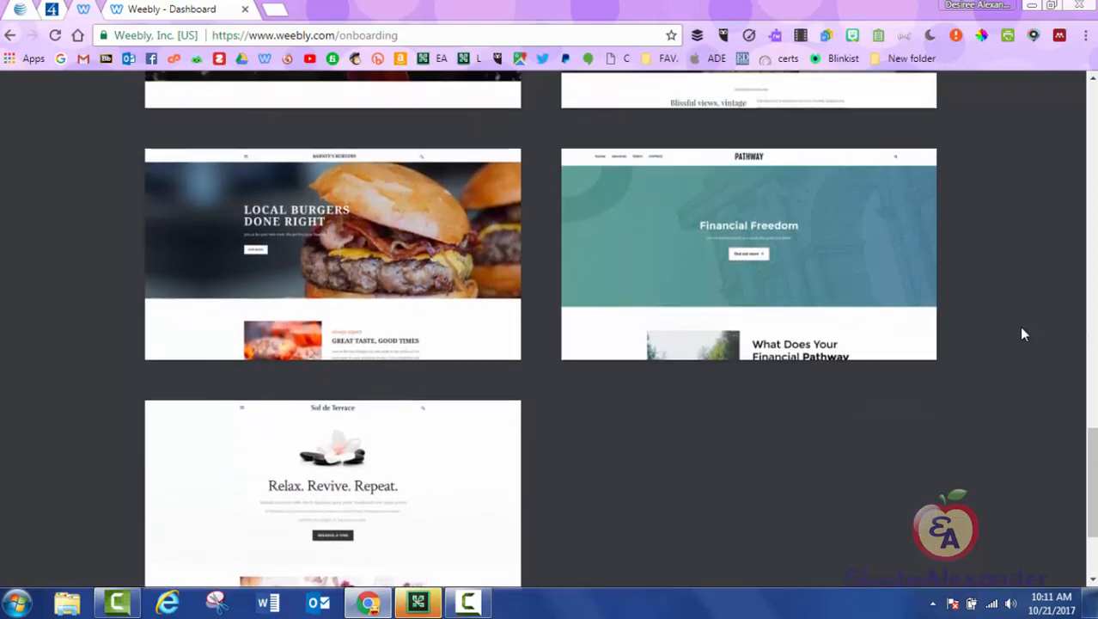
scroll(1005, 339, up, 2)
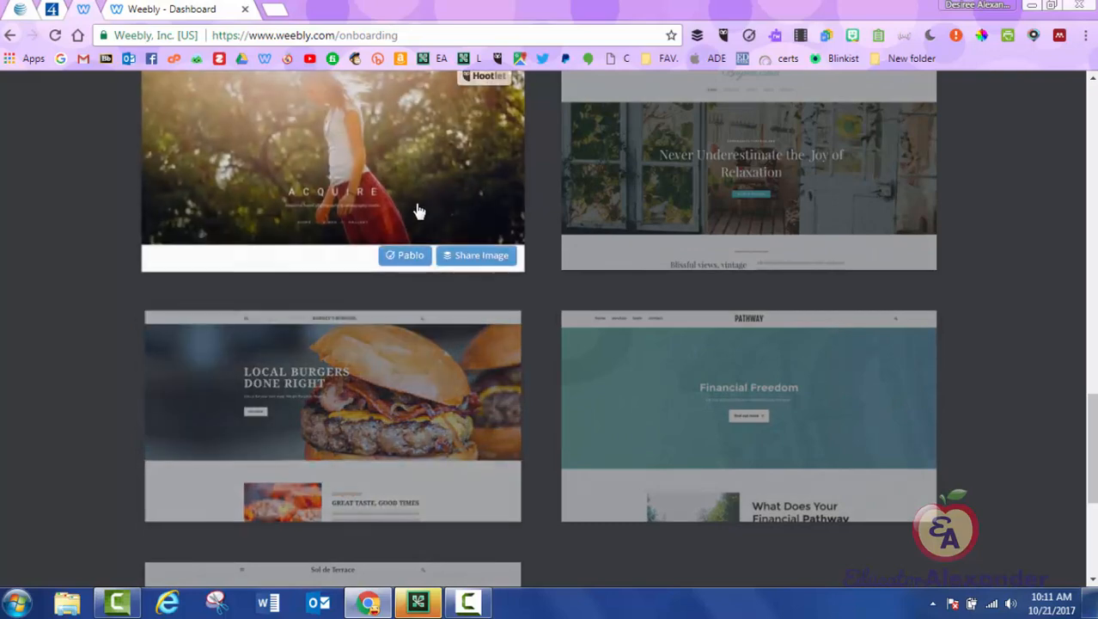
scroll(814, 245, up, 5)
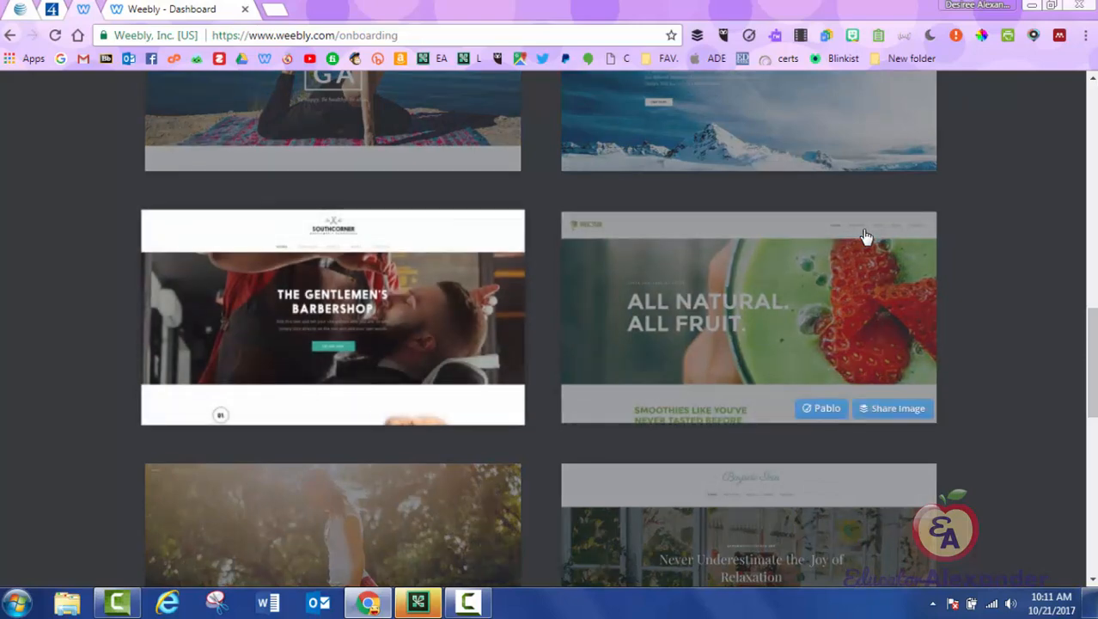
scroll(866, 237, up, 3)
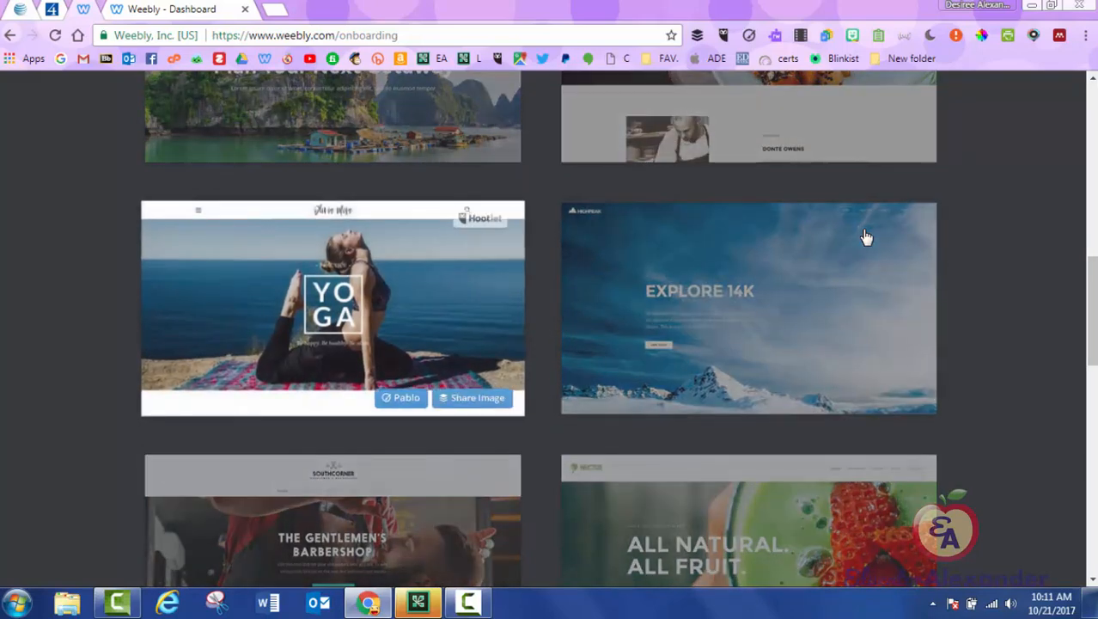
scroll(866, 237, up, 3)
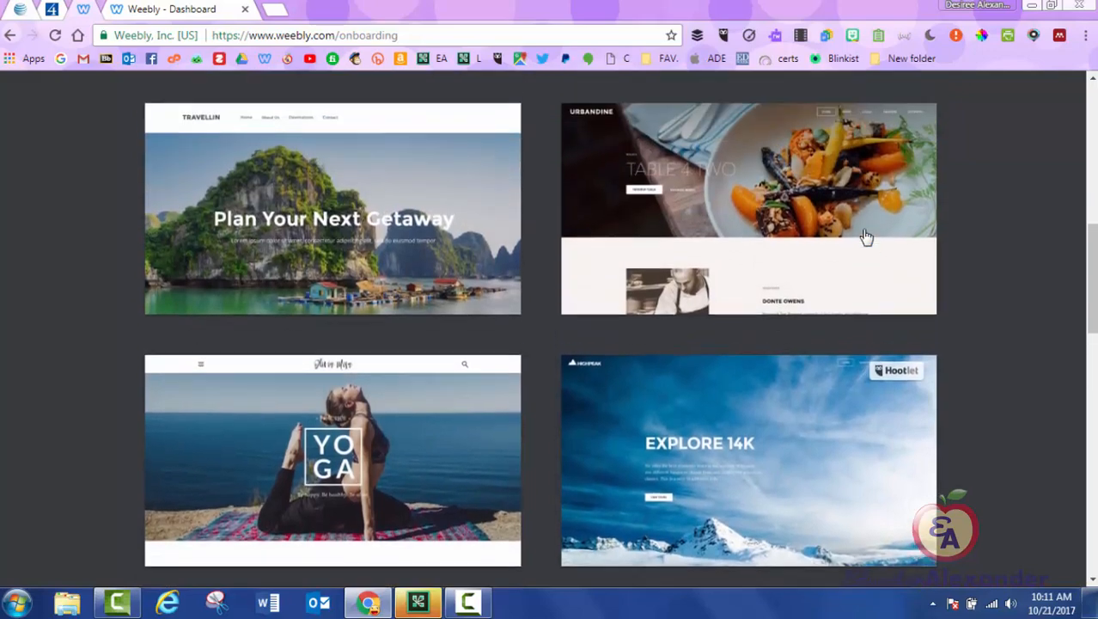
scroll(866, 237, up, 4)
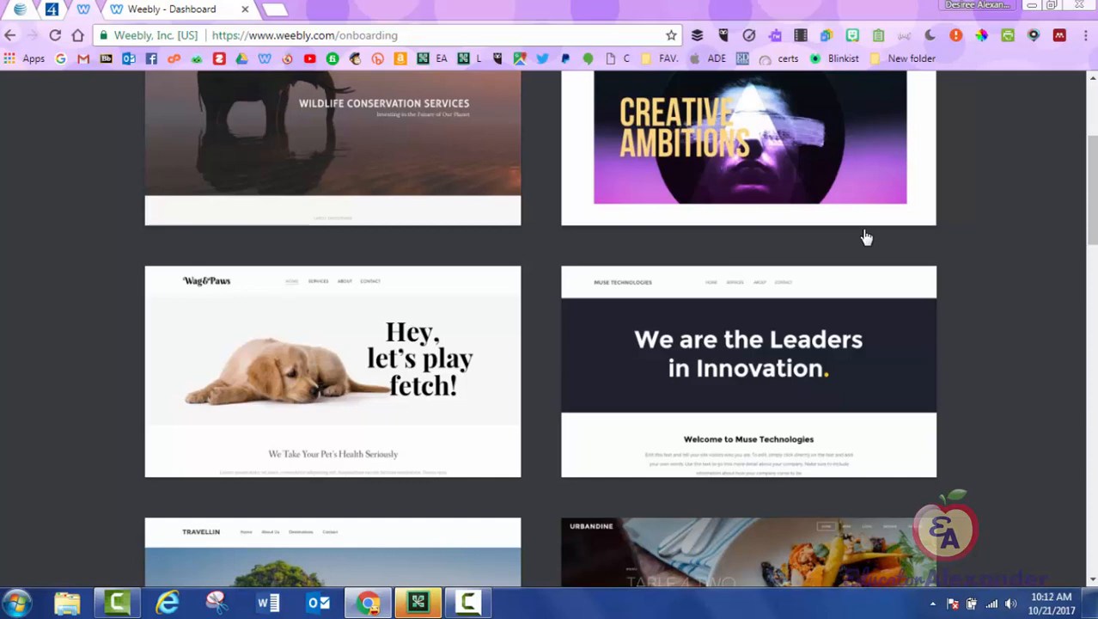
mouse_move(866, 238)
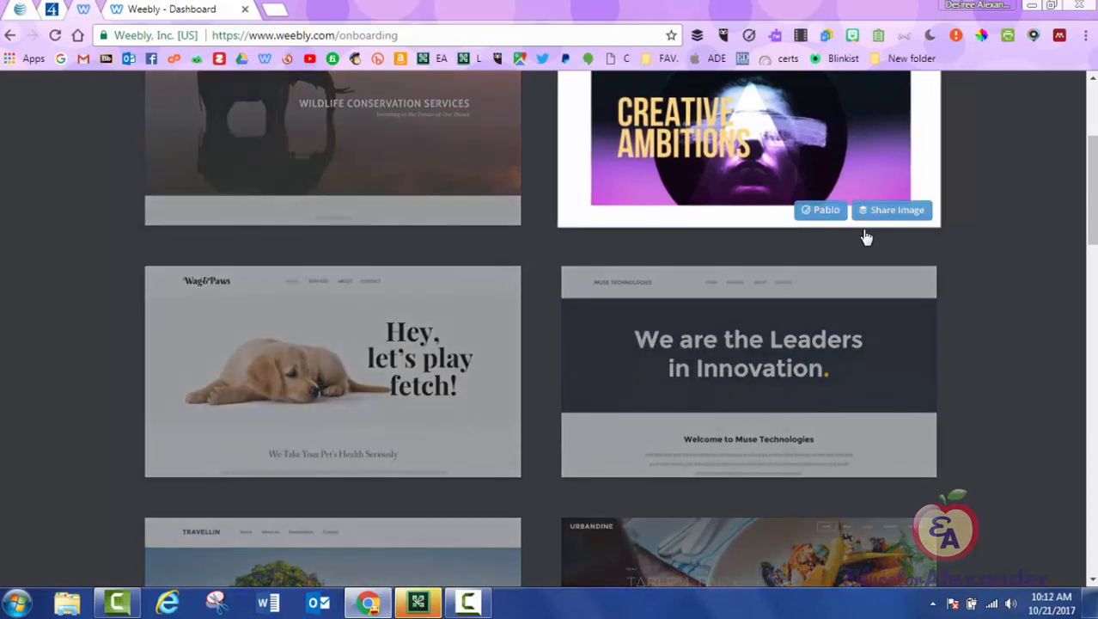
scroll(866, 238, up, 2)
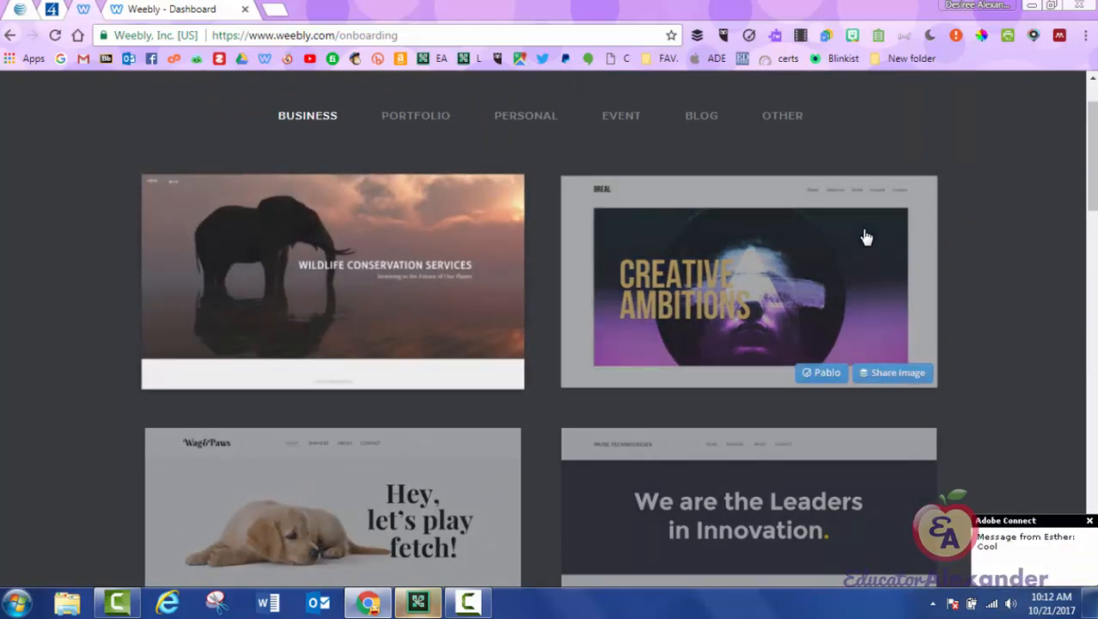
Step: Look through the Business themes from Wildlife Conservation Services down to Sol de Terrace at the end of the list
scroll(867, 238, down, 1)
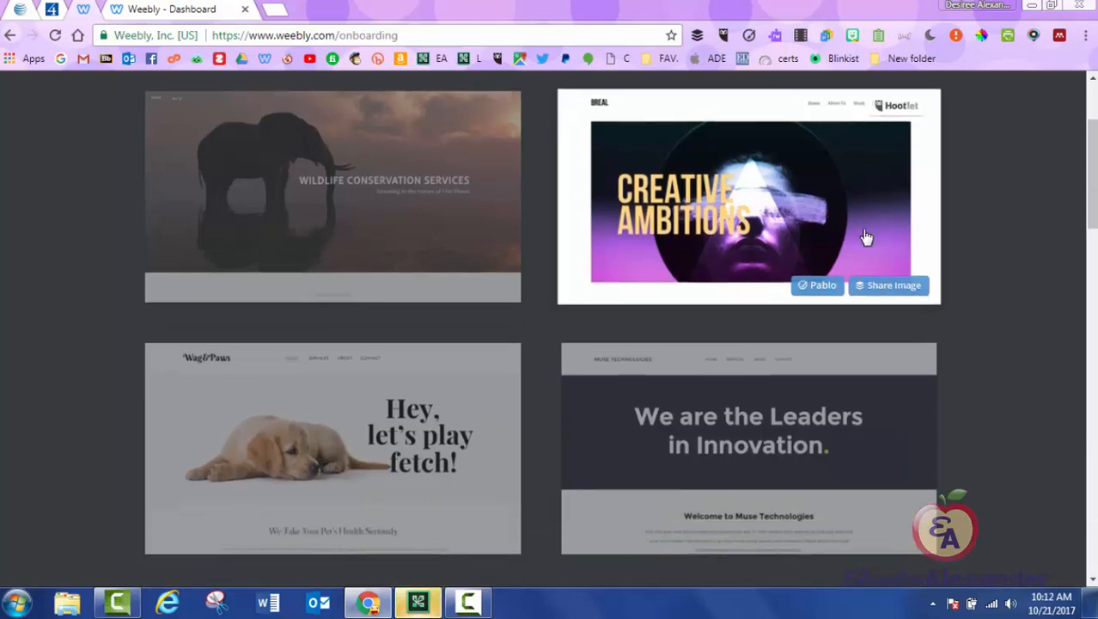
scroll(866, 238, down, 1)
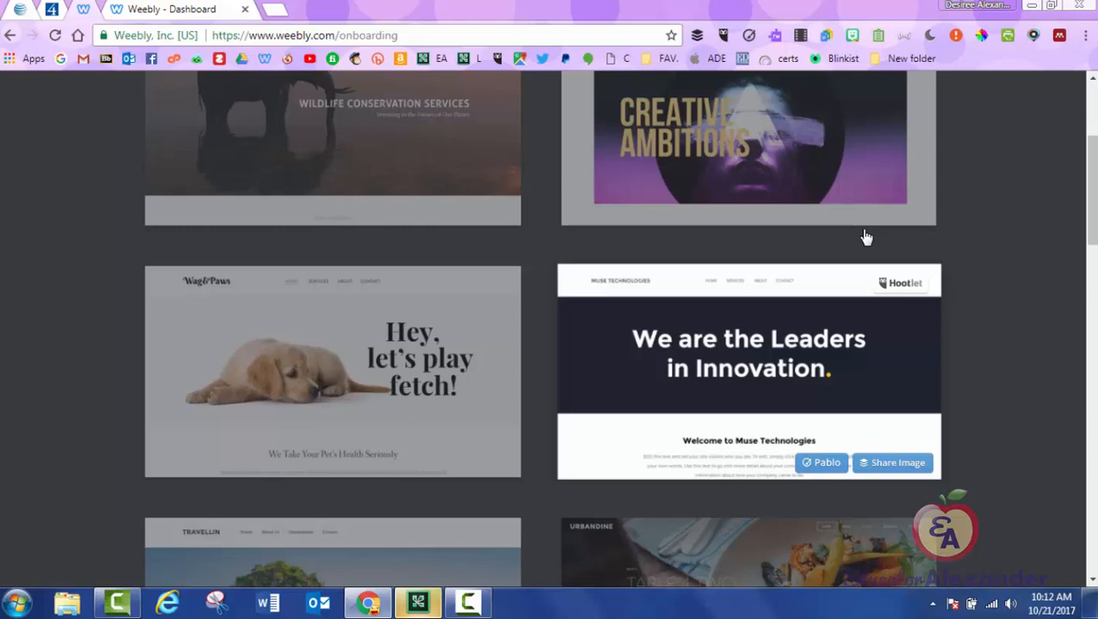
scroll(866, 237, down, 2)
scroll(866, 238, down, 1)
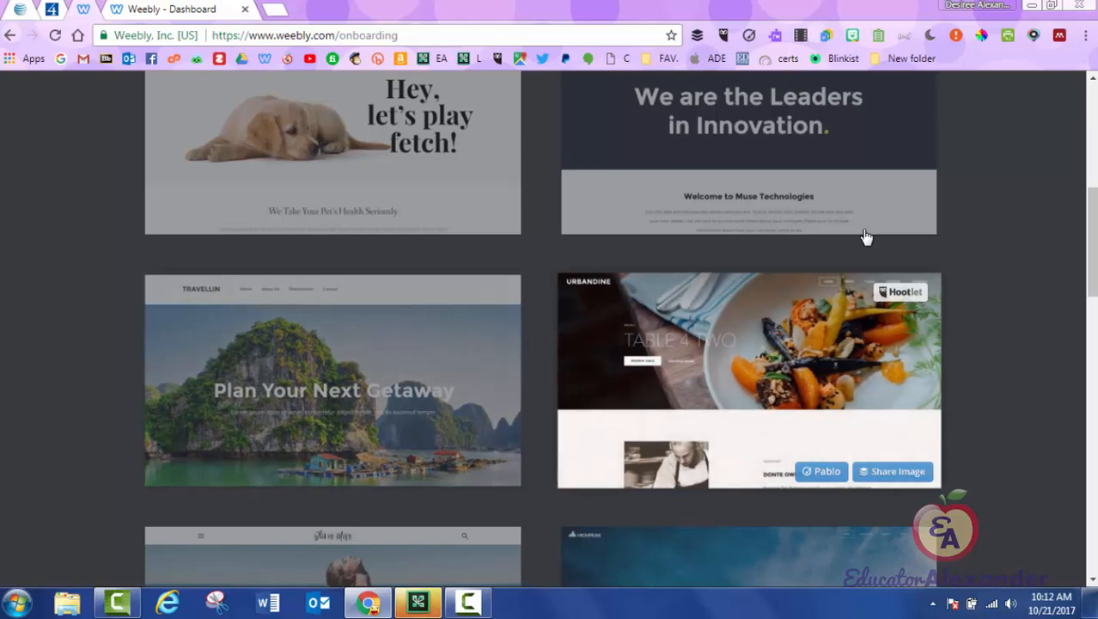
scroll(866, 237, down, 2)
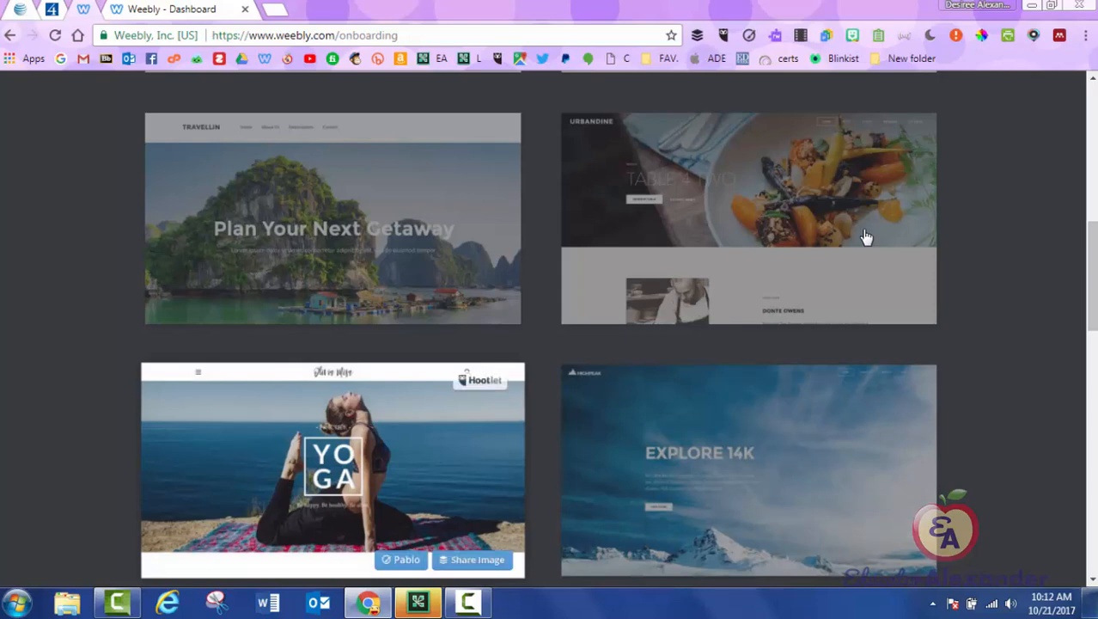
scroll(867, 237, down, 4)
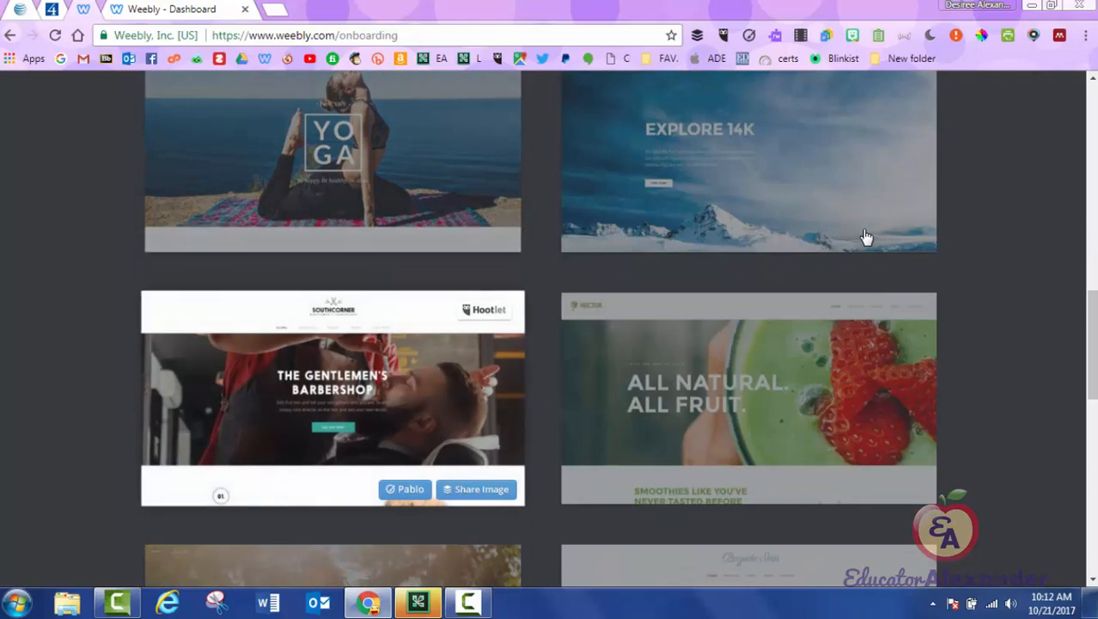
scroll(866, 237, down, 3)
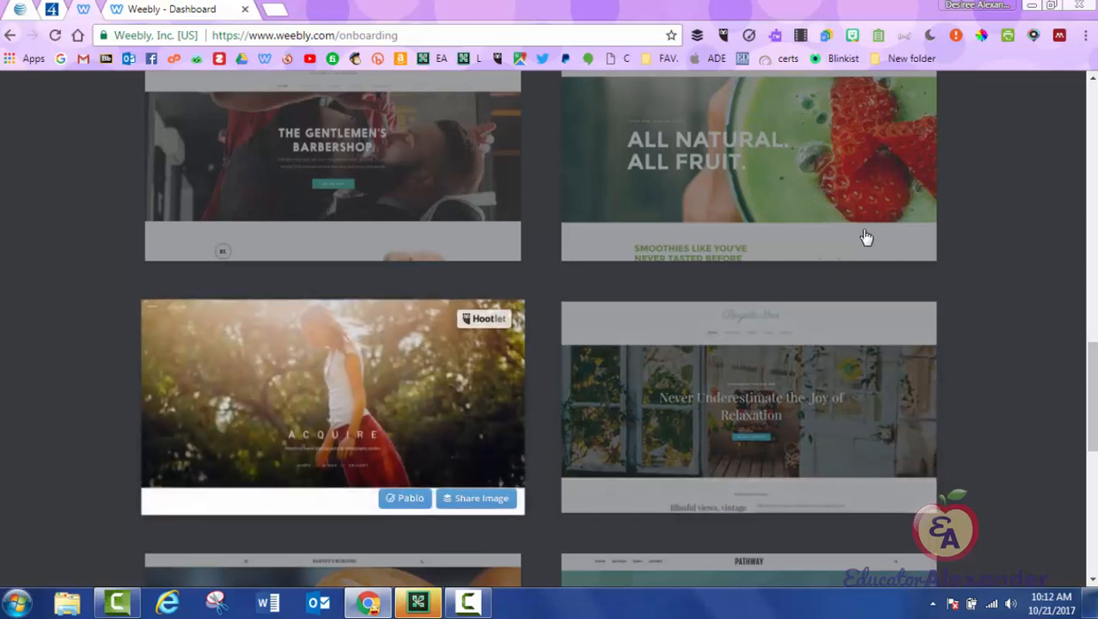
scroll(866, 237, down, 1)
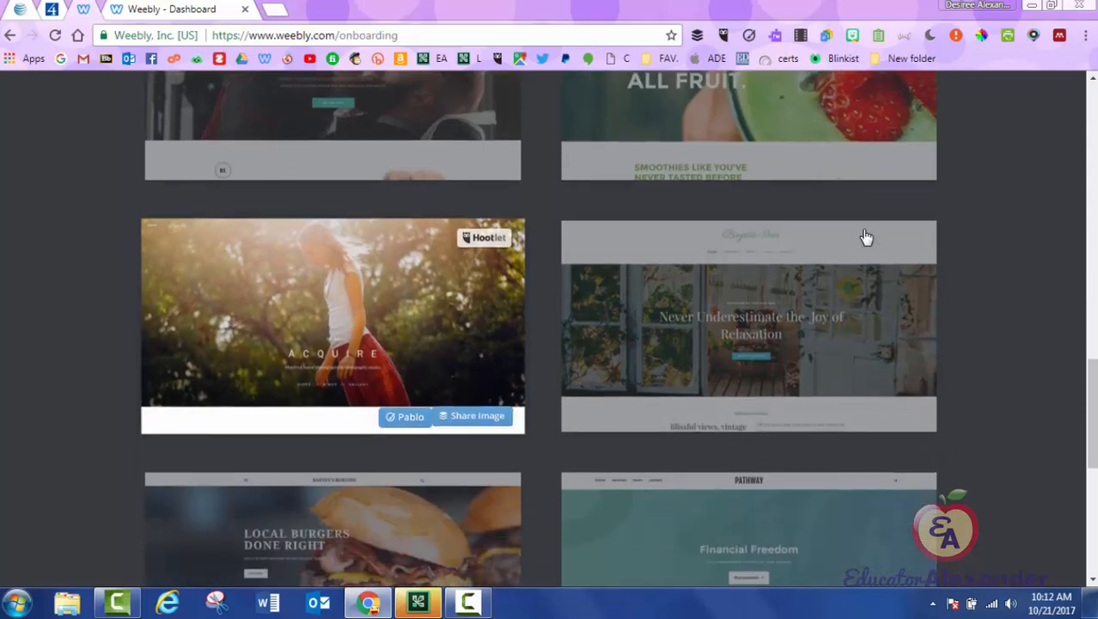
scroll(866, 238, down, 3)
scroll(867, 237, up, 4)
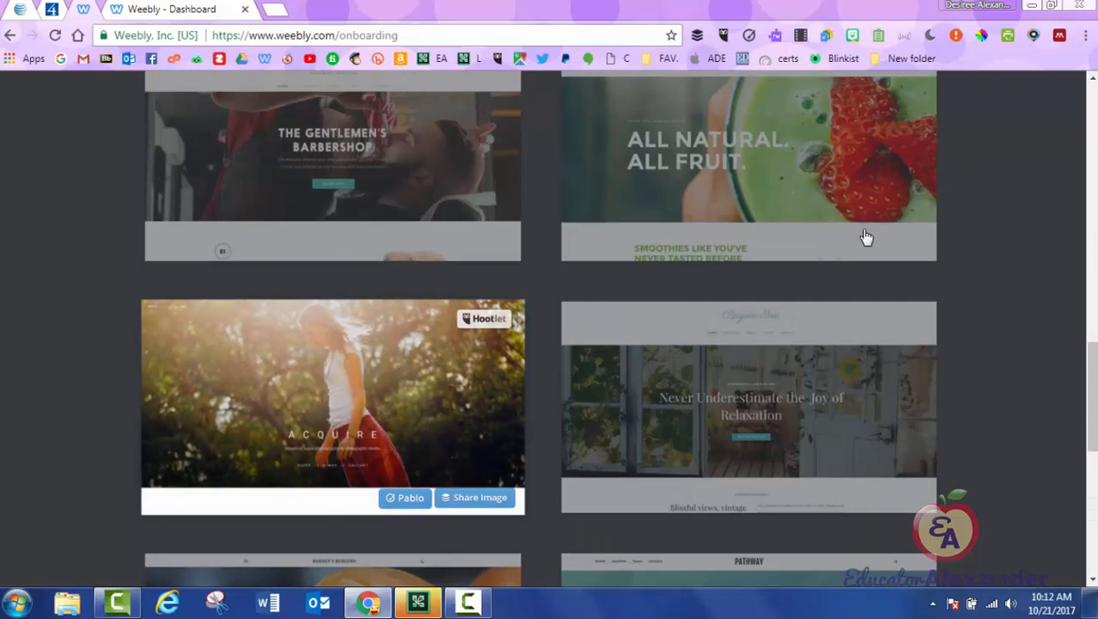
scroll(866, 237, down, 4)
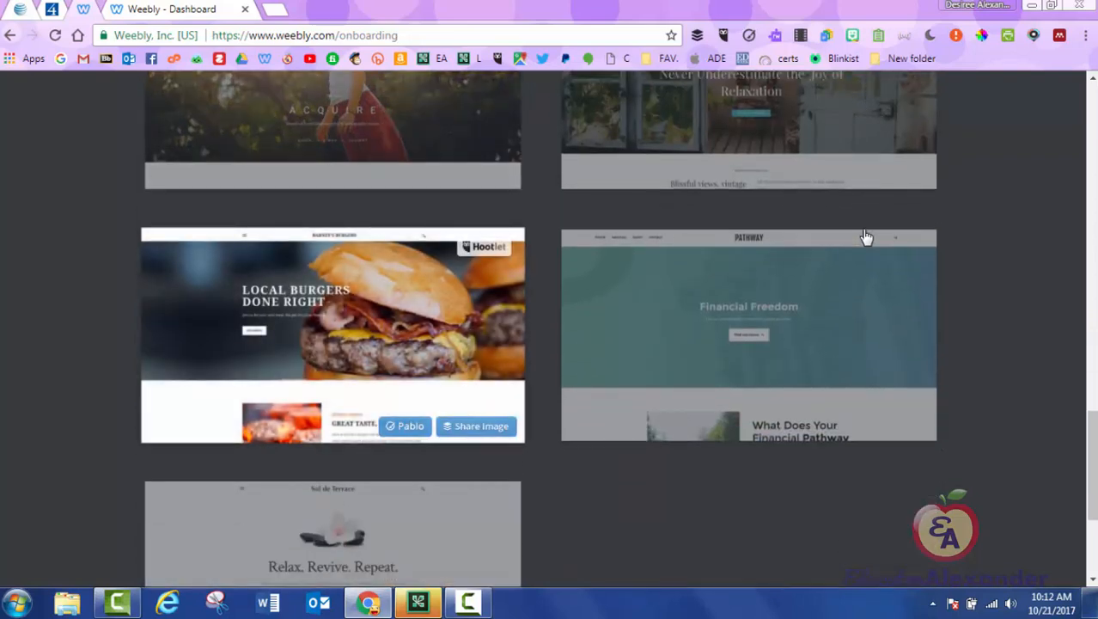
scroll(866, 237, down, 3)
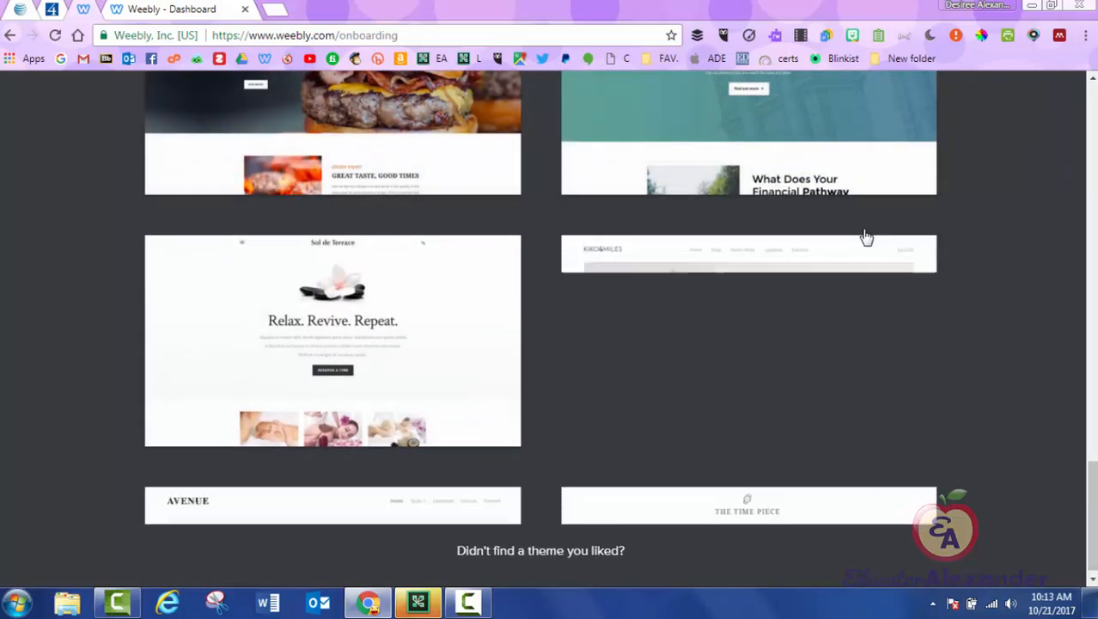
Step: Browse the further themes beyond Sol de Terrace, from Avenue down to Quality Surfwear, and return to the wedding theme
scroll(866, 238, down, 2)
scroll(866, 238, down, 5)
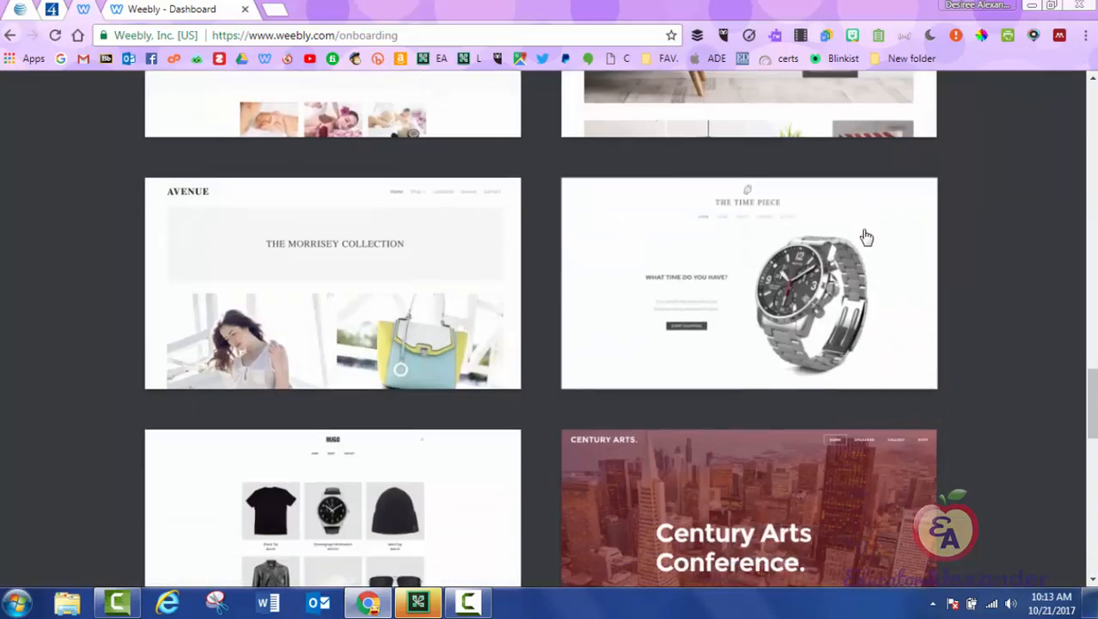
scroll(866, 238, down, 7)
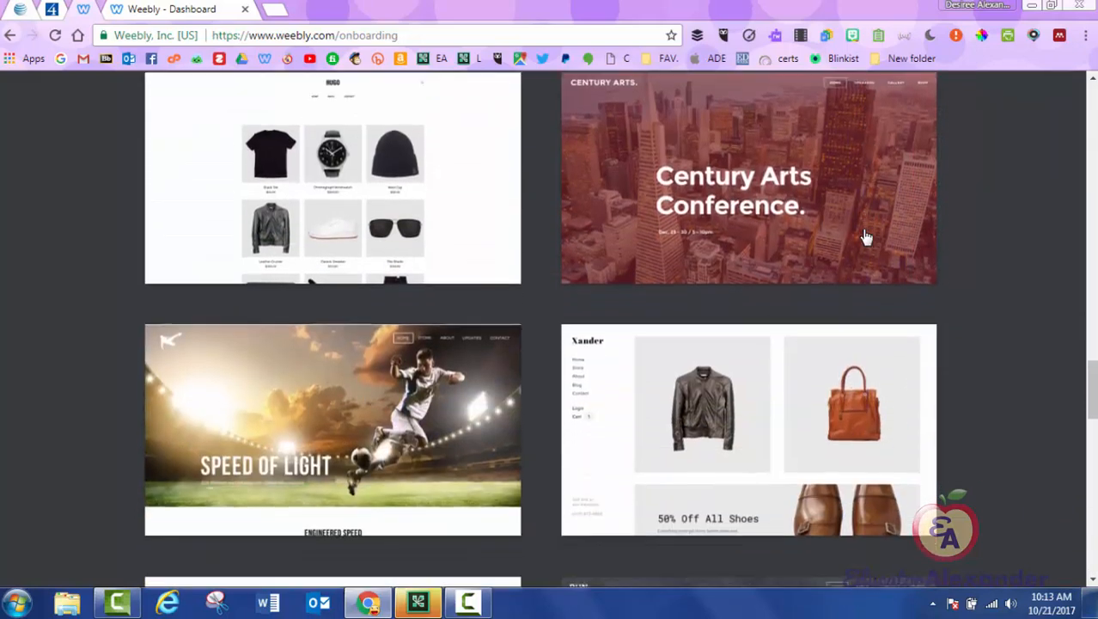
scroll(867, 238, down, 5)
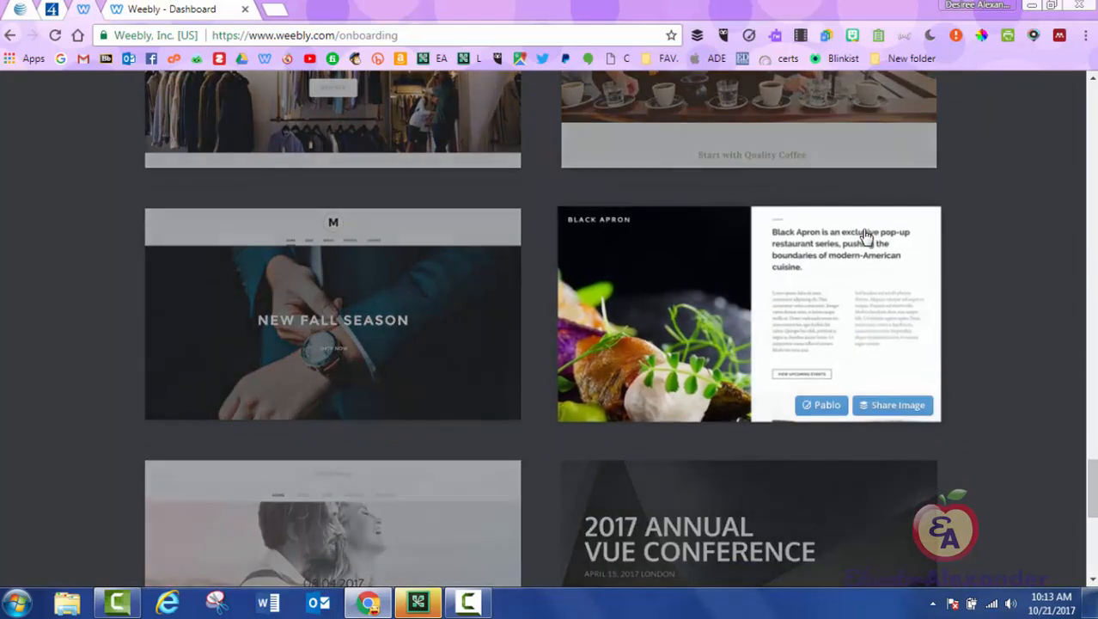
scroll(867, 238, down, 2)
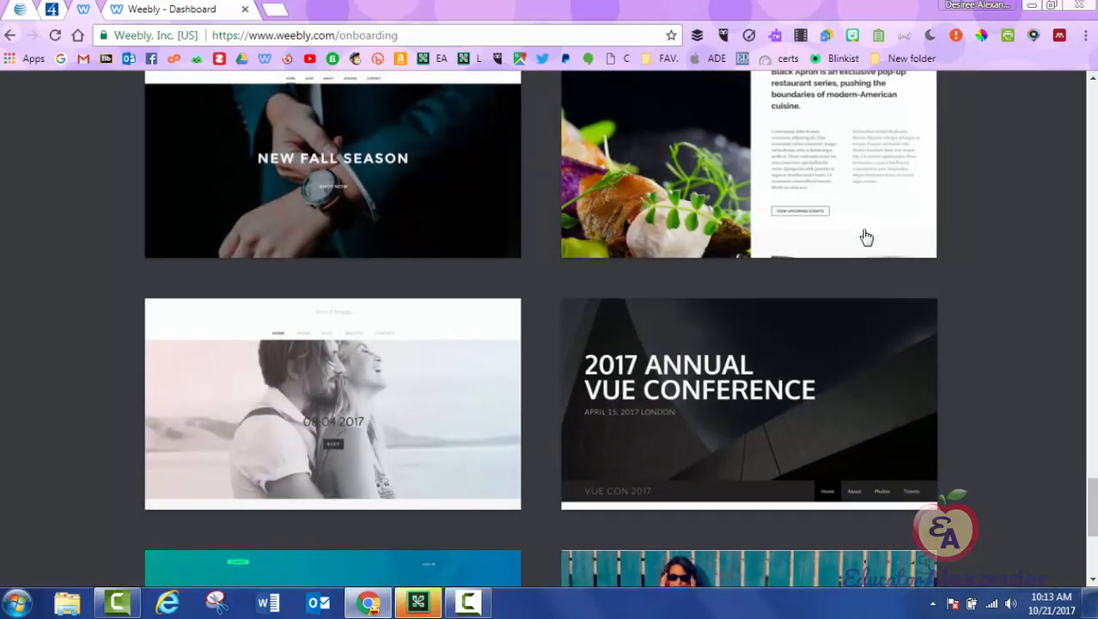
scroll(866, 239, down, 4)
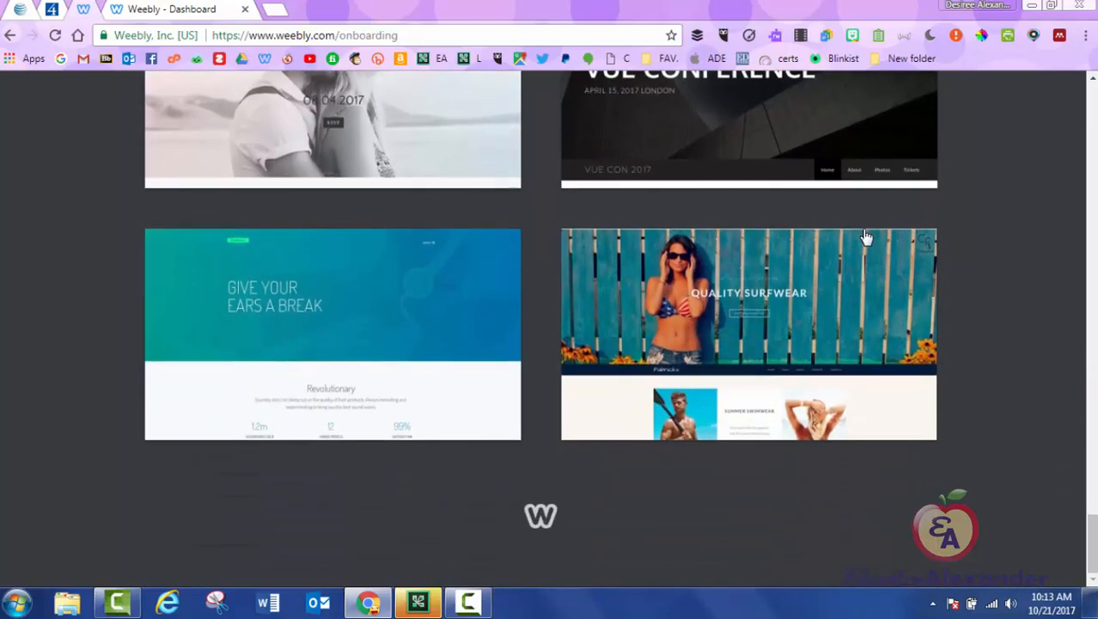
scroll(866, 238, up, 4)
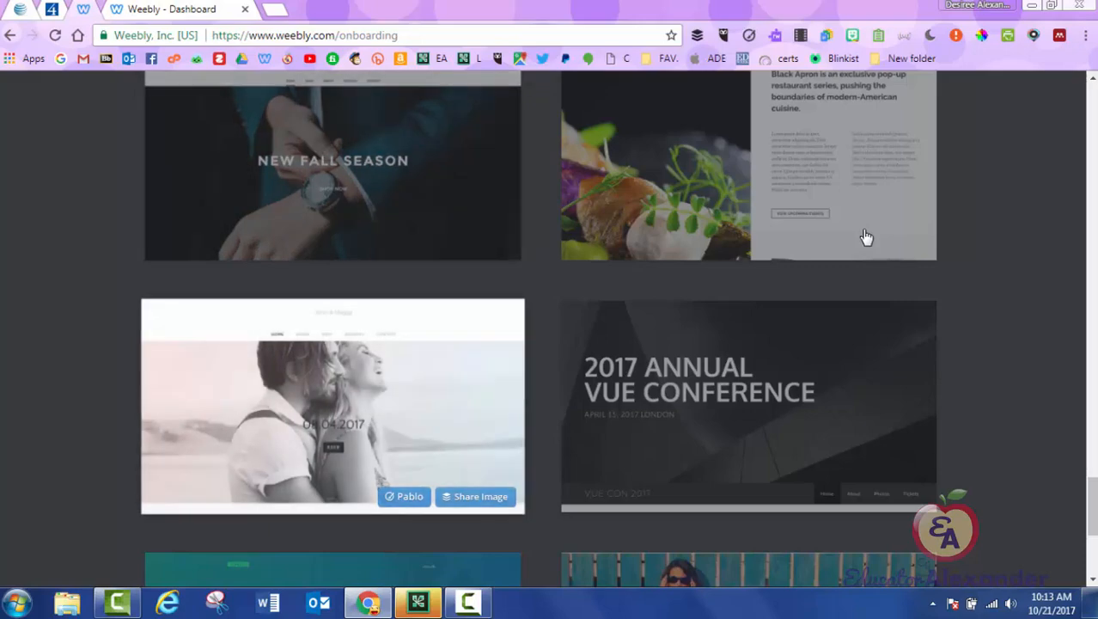
scroll(866, 238, up, 12)
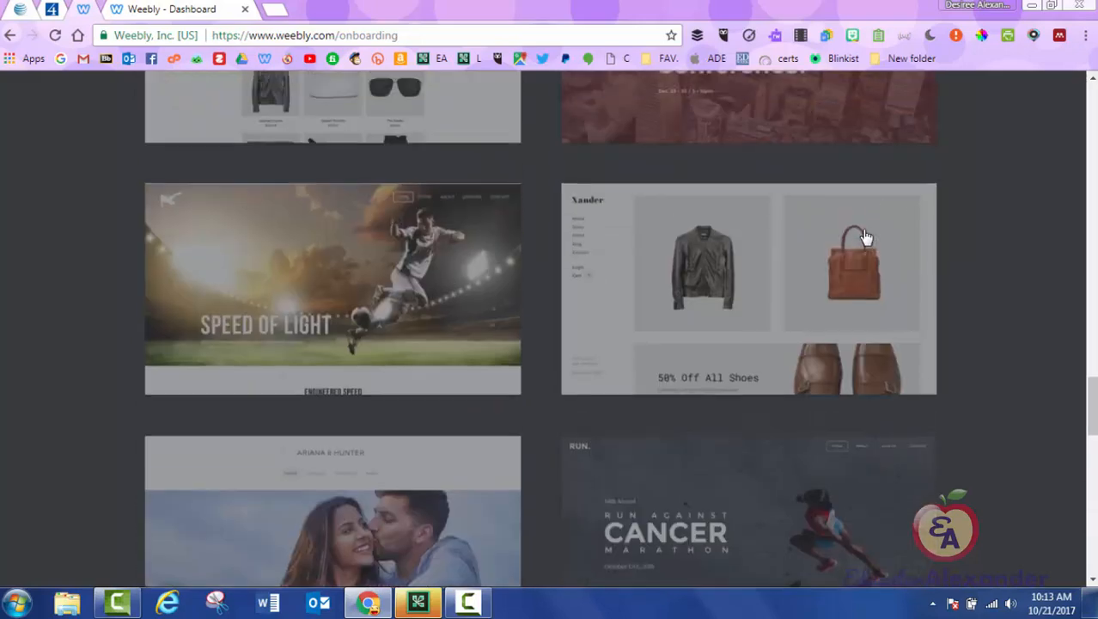
scroll(866, 238, down, 12)
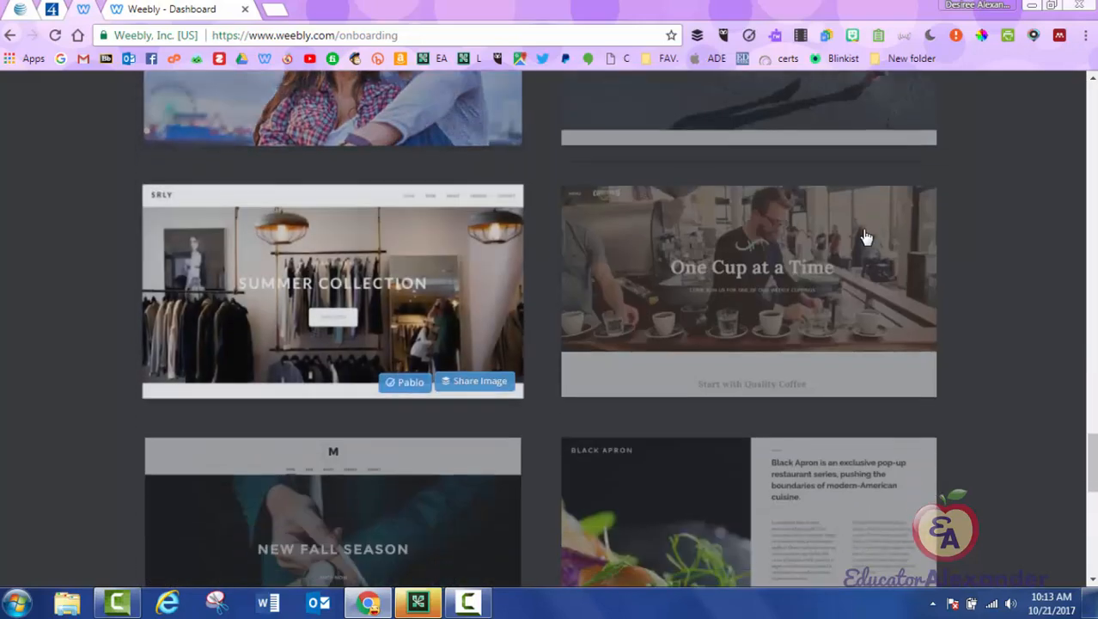
scroll(866, 238, down, 2)
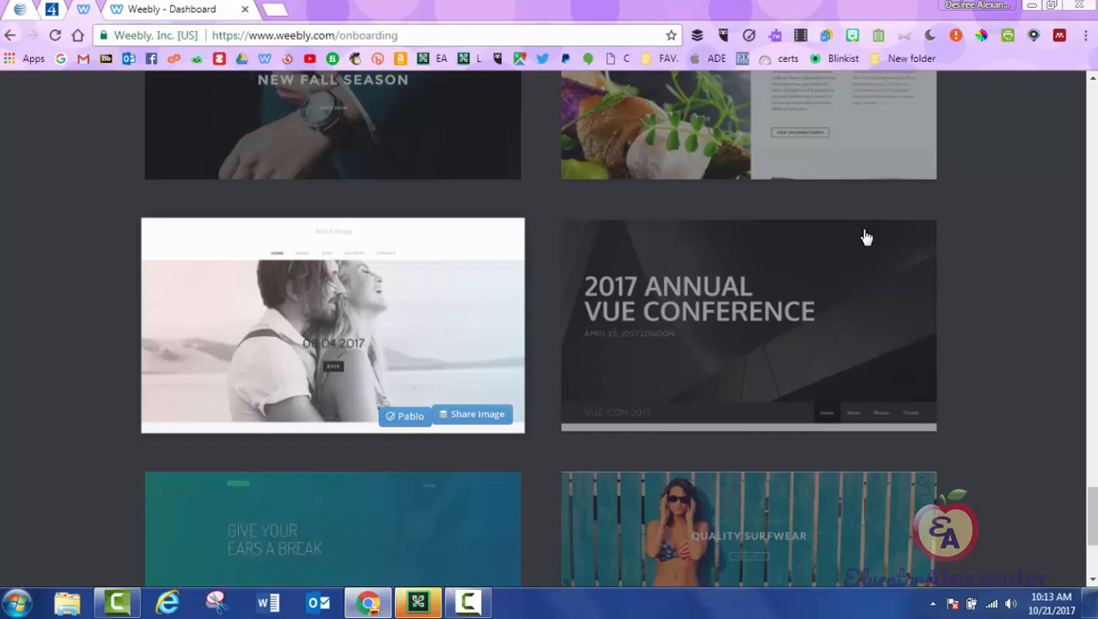
Step: Preview the wedding theme dated 08.04.2017, look through its home page, and close the preview
click(866, 238)
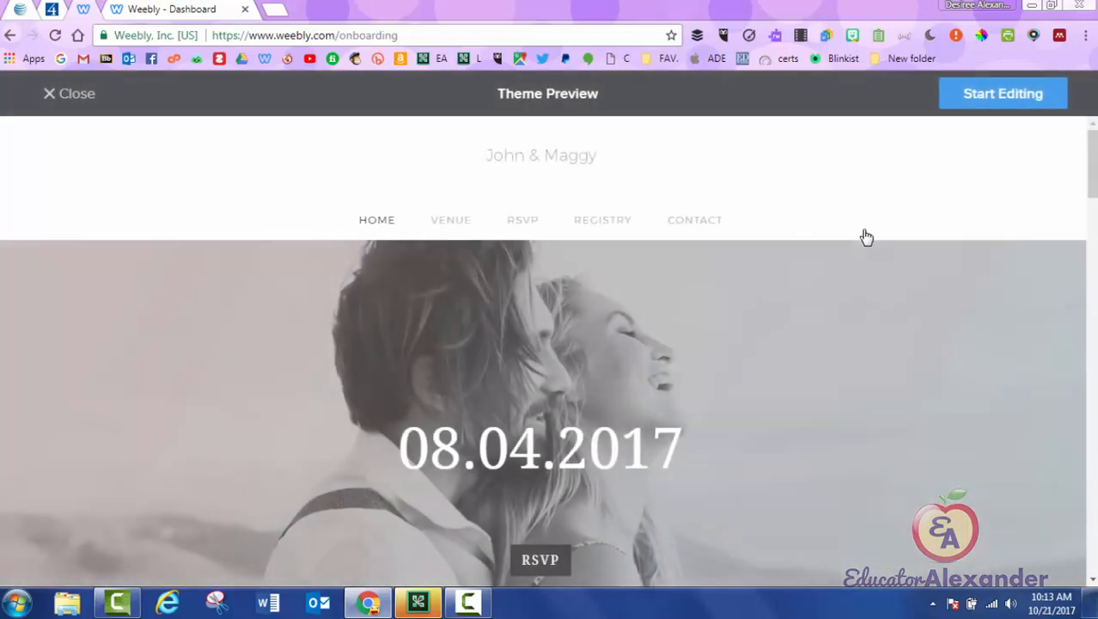
scroll(866, 238, down, 5)
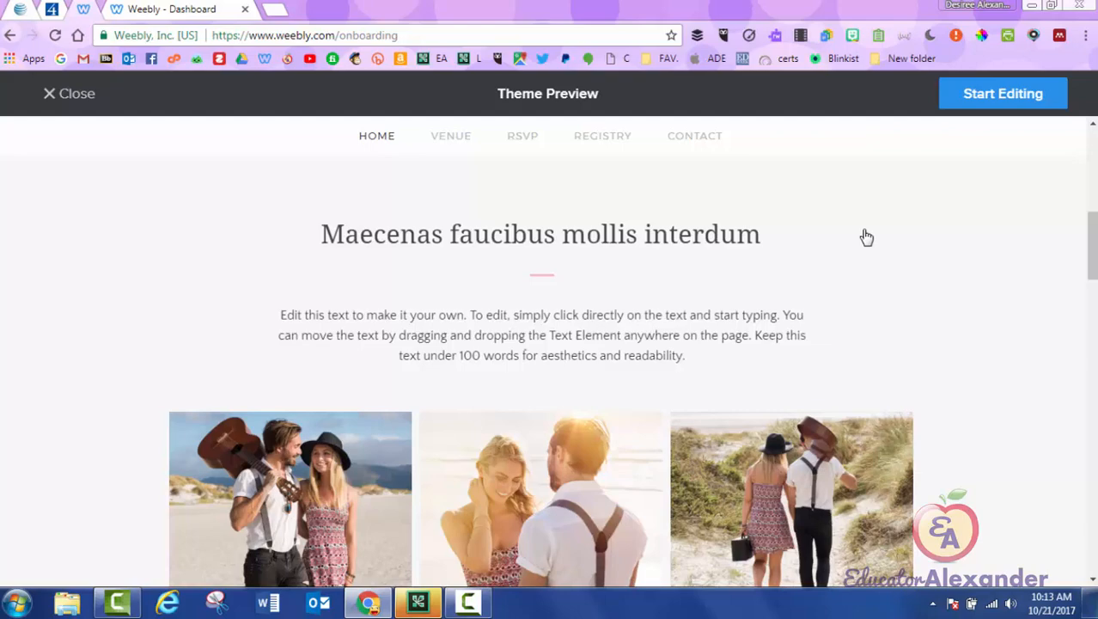
scroll(866, 238, down, 10)
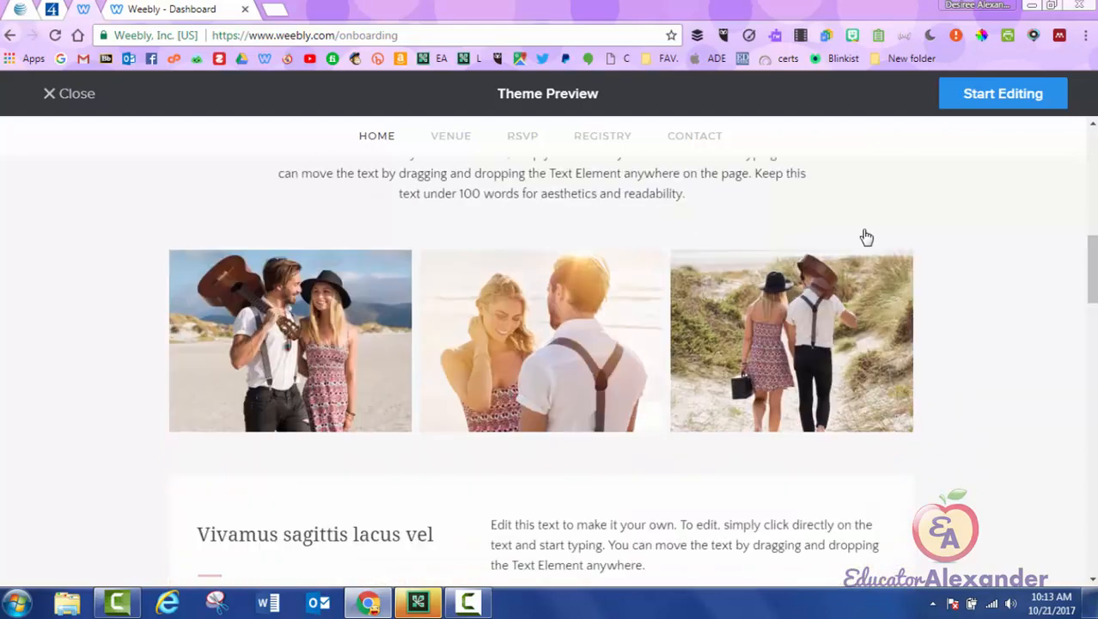
scroll(866, 238, down, 10)
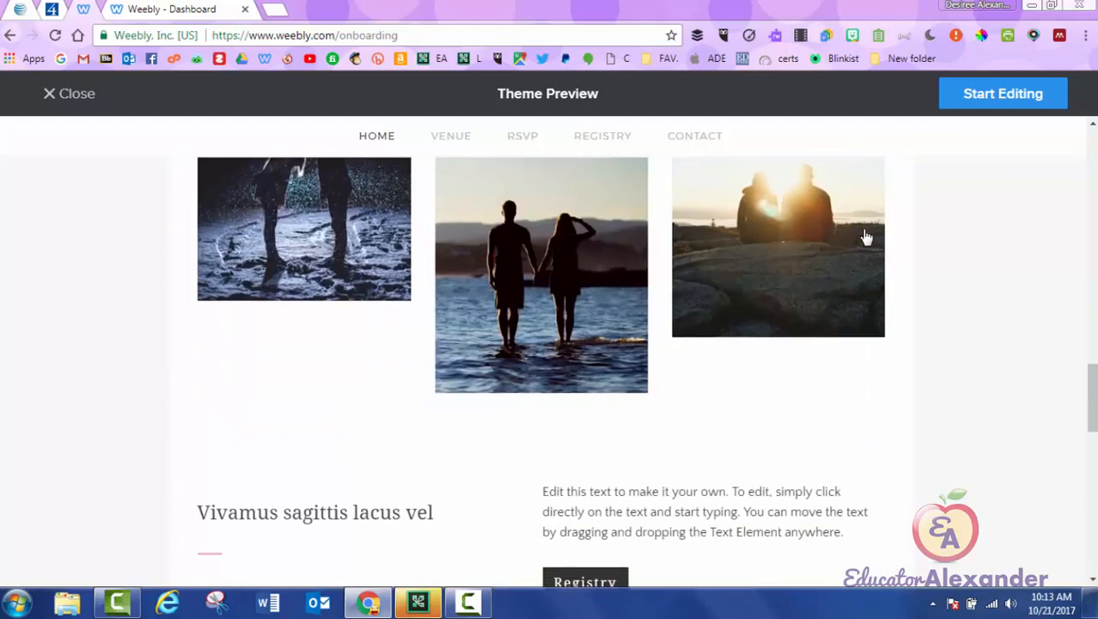
scroll(866, 238, up, 15)
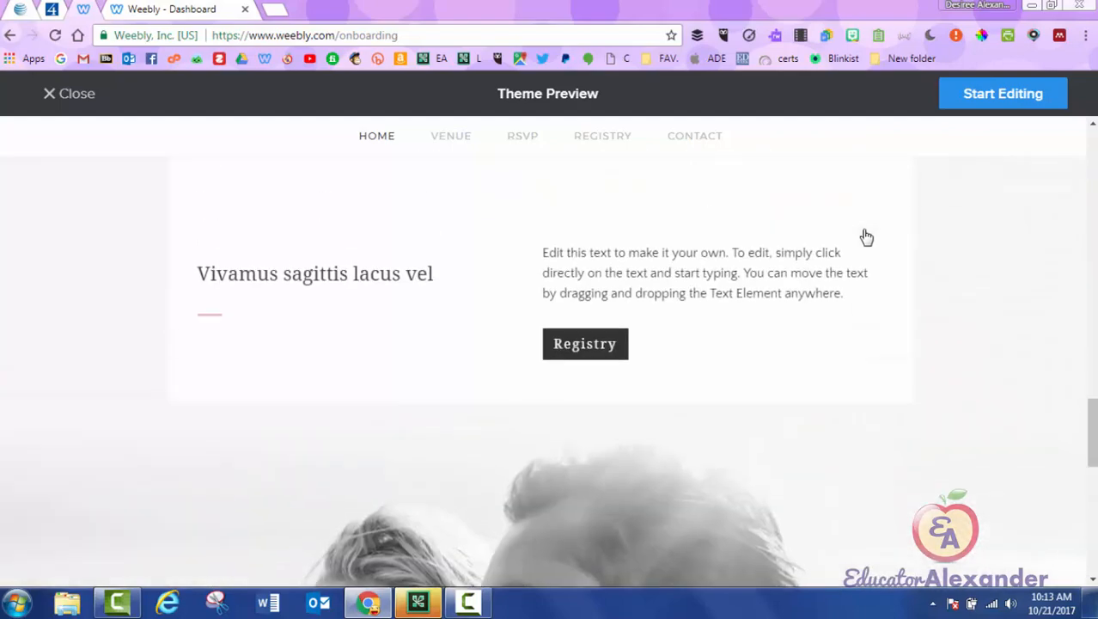
scroll(866, 238, up, 5)
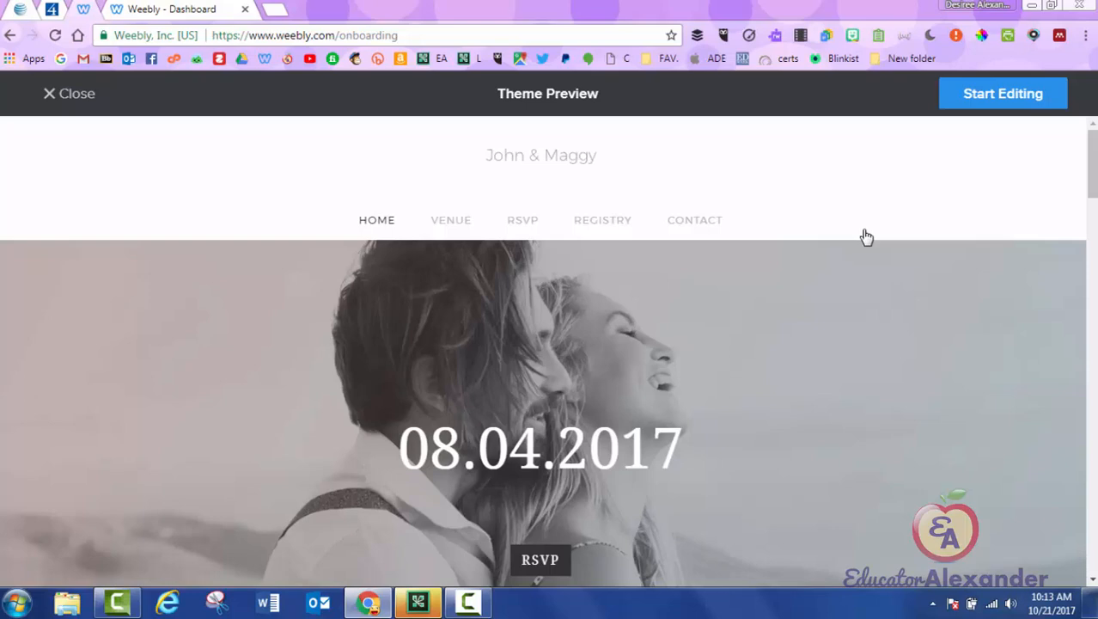
key(Escape)
Step: Reopen the preview of the wedding theme dated 08.04.2017 and start editing the site with it
scroll(866, 238, up, 4)
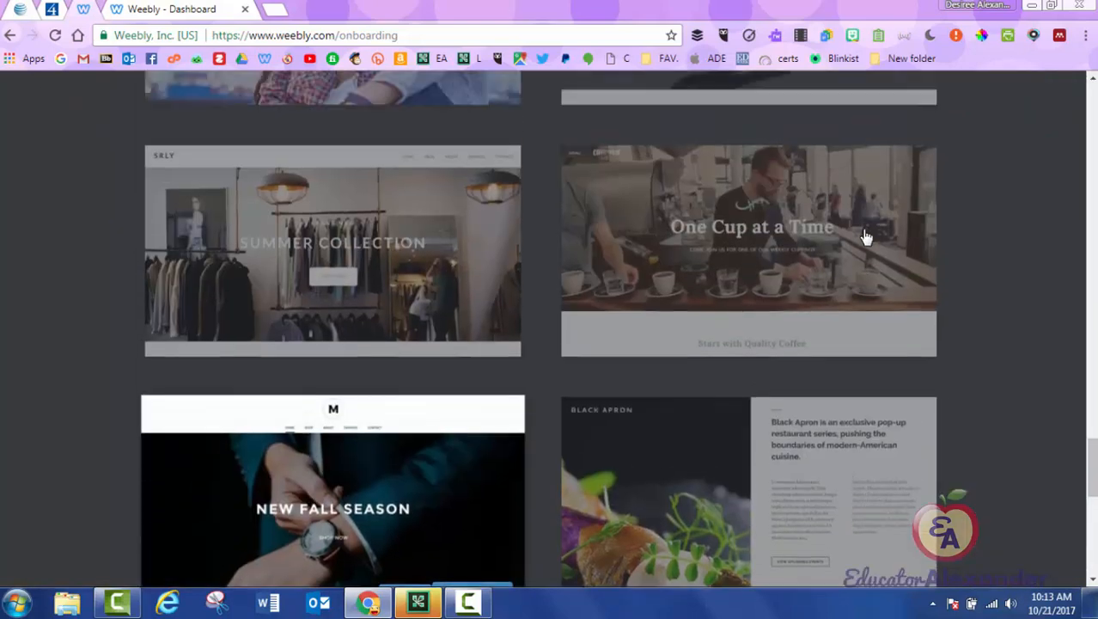
scroll(866, 238, down, 5)
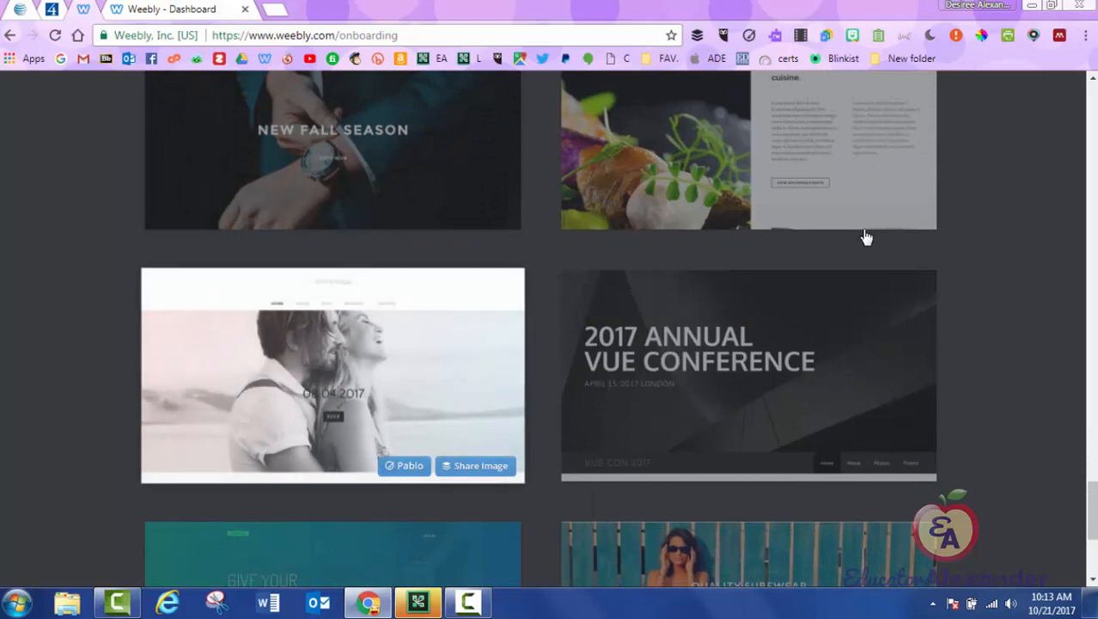
key(Return)
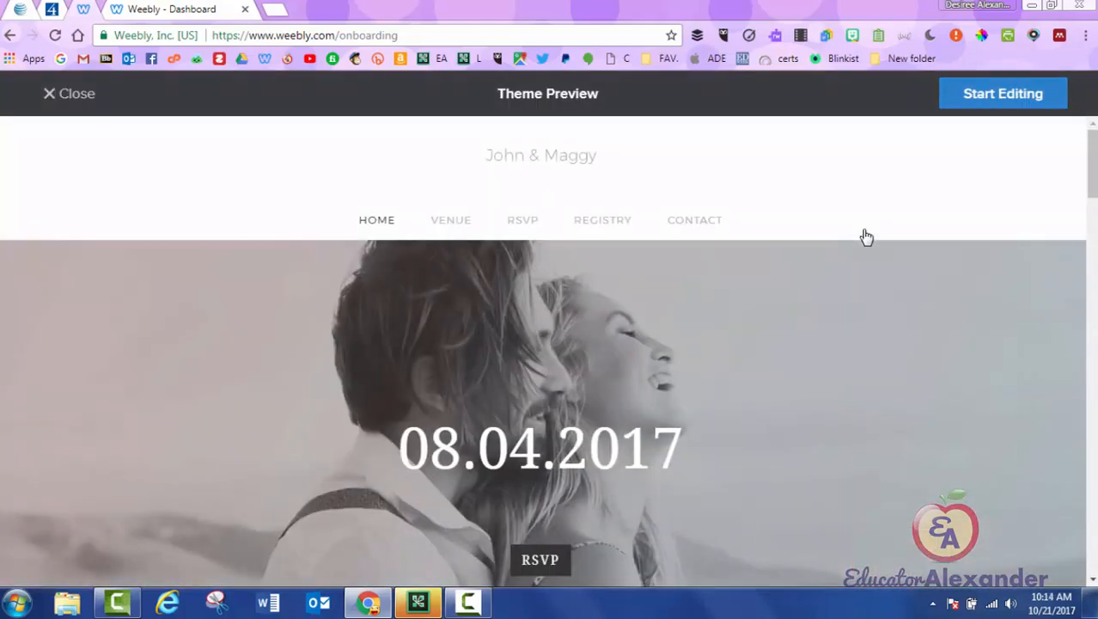
key(Return)
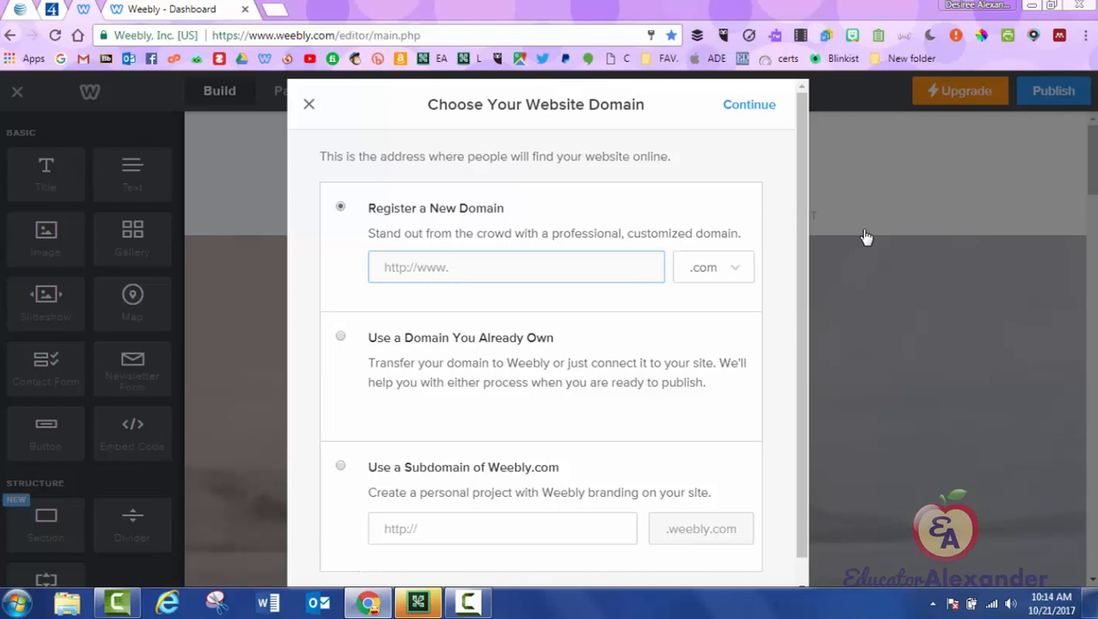
Step: Review the website domain options: registering a new domain, using an owned domain, and using a Weebly.com subdomain
scroll(867, 237, down, 1)
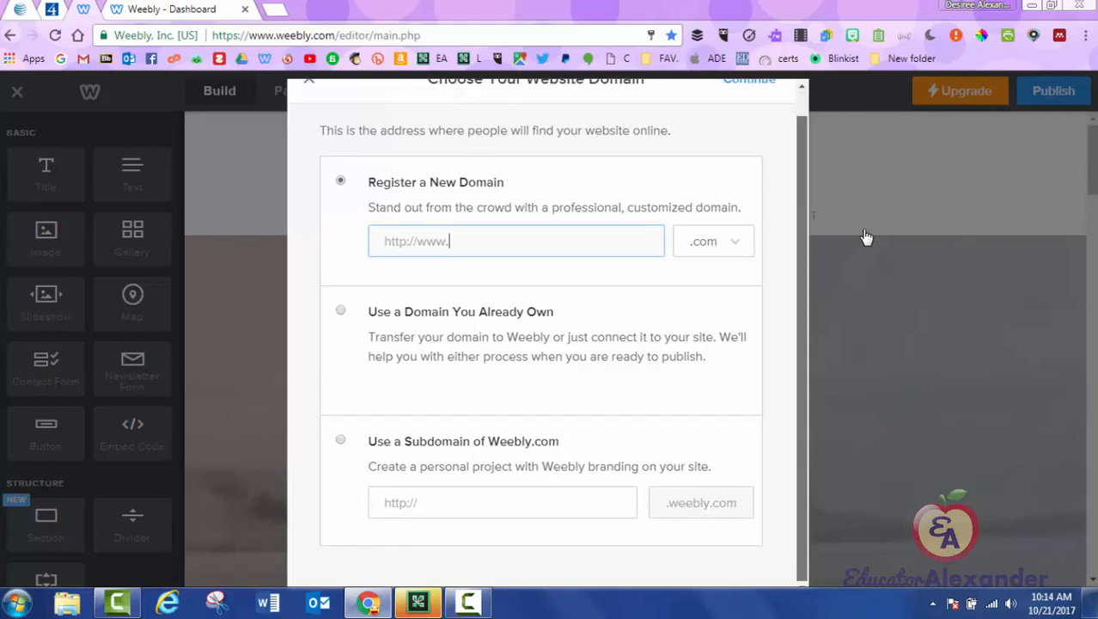
scroll(866, 237, up, 1)
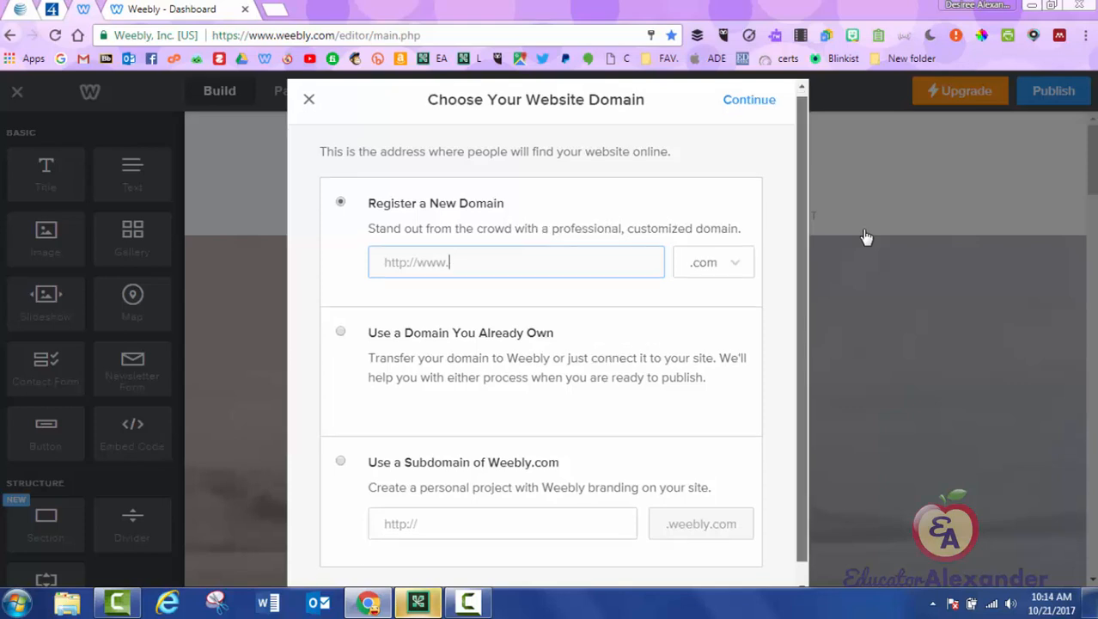
scroll(867, 237, down, 1)
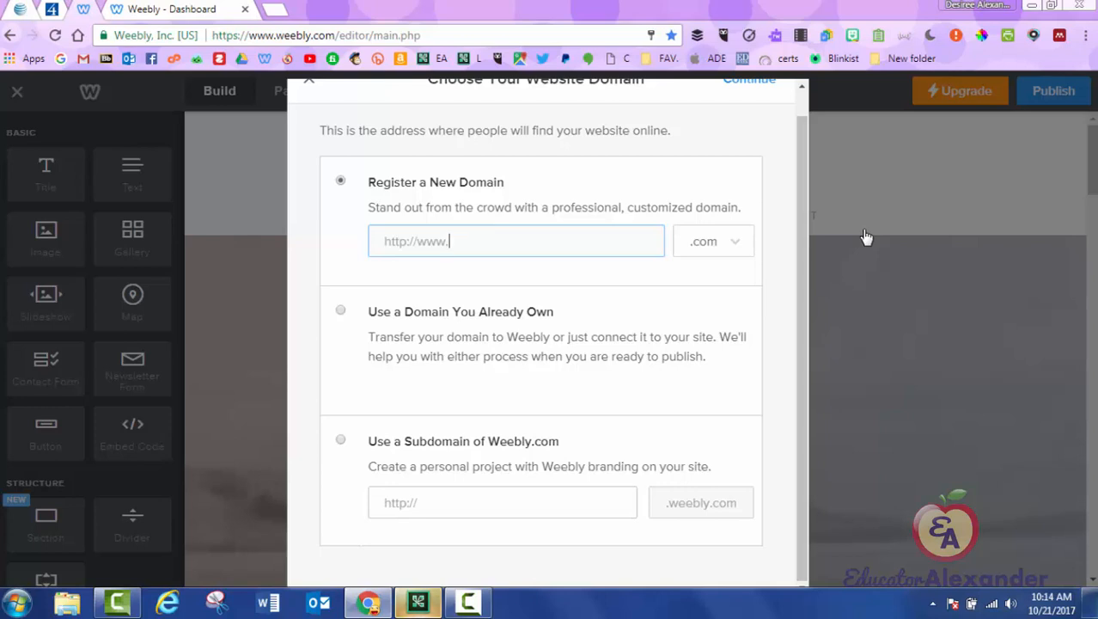
key(ctrl+l)
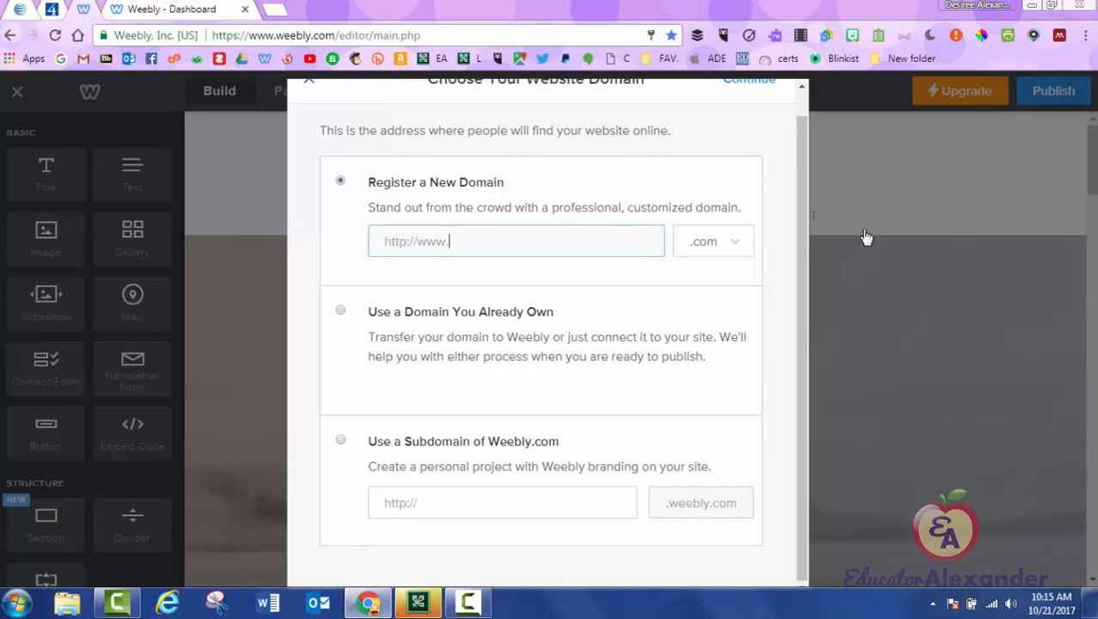
click(275, 9)
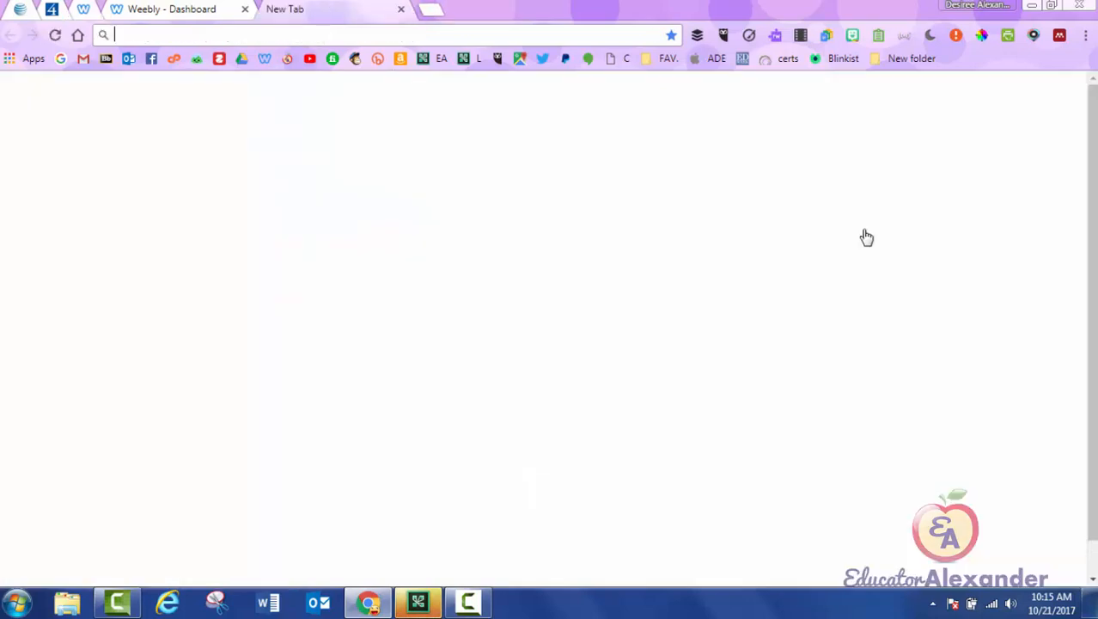
click(287, 59)
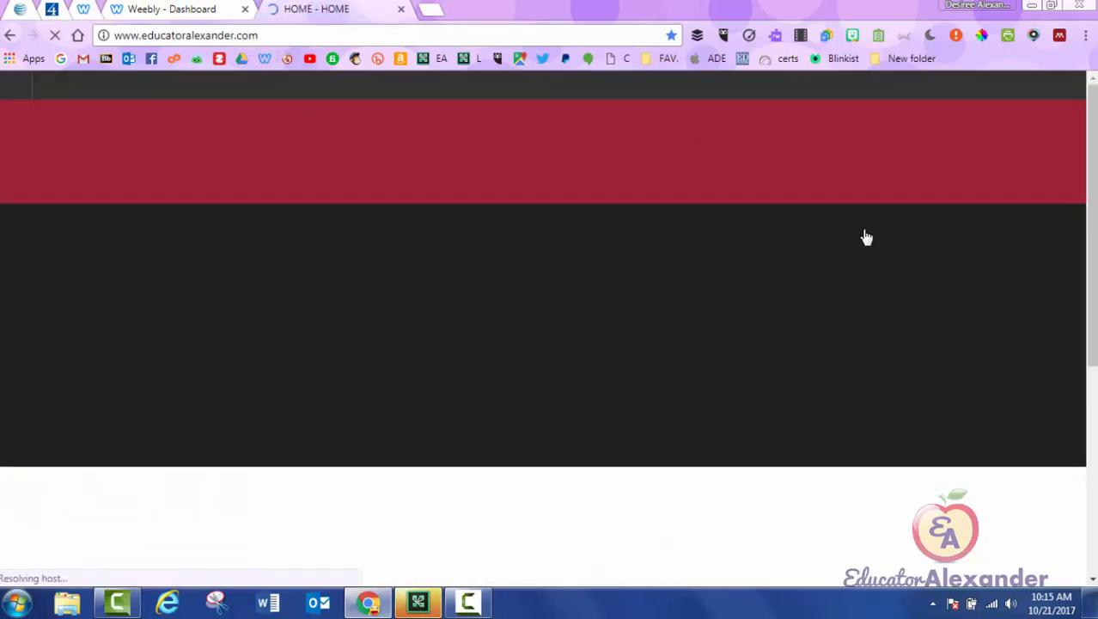
Step: Look at the Educator Alexander site's web address, then return to Weebly and review the domain endings offered for a new domain
drag(261, 35, 114, 35)
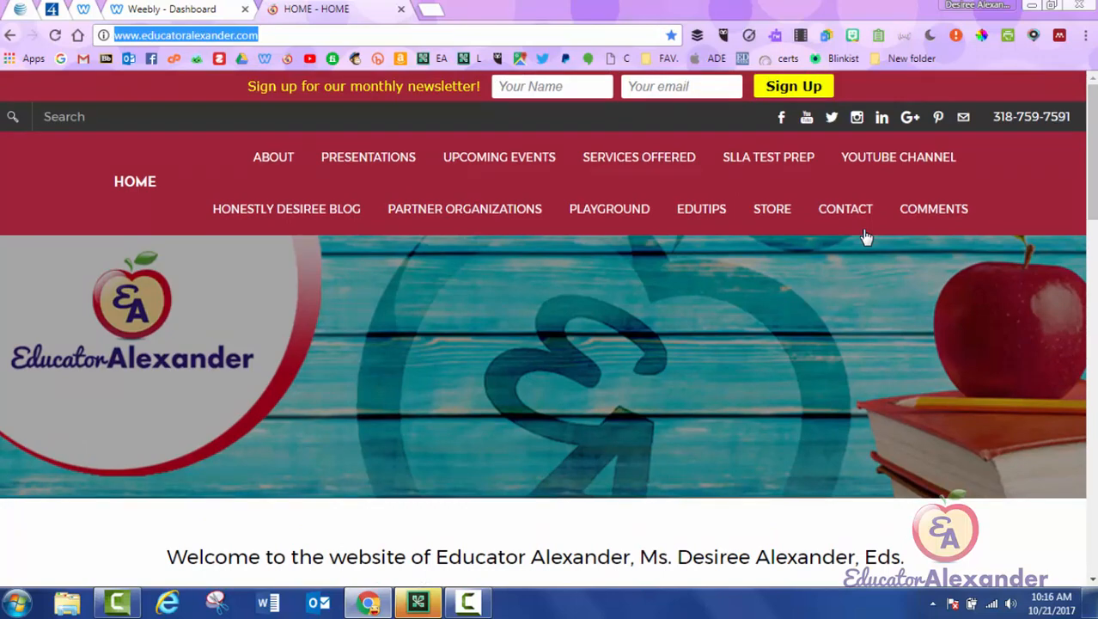
click(199, 9)
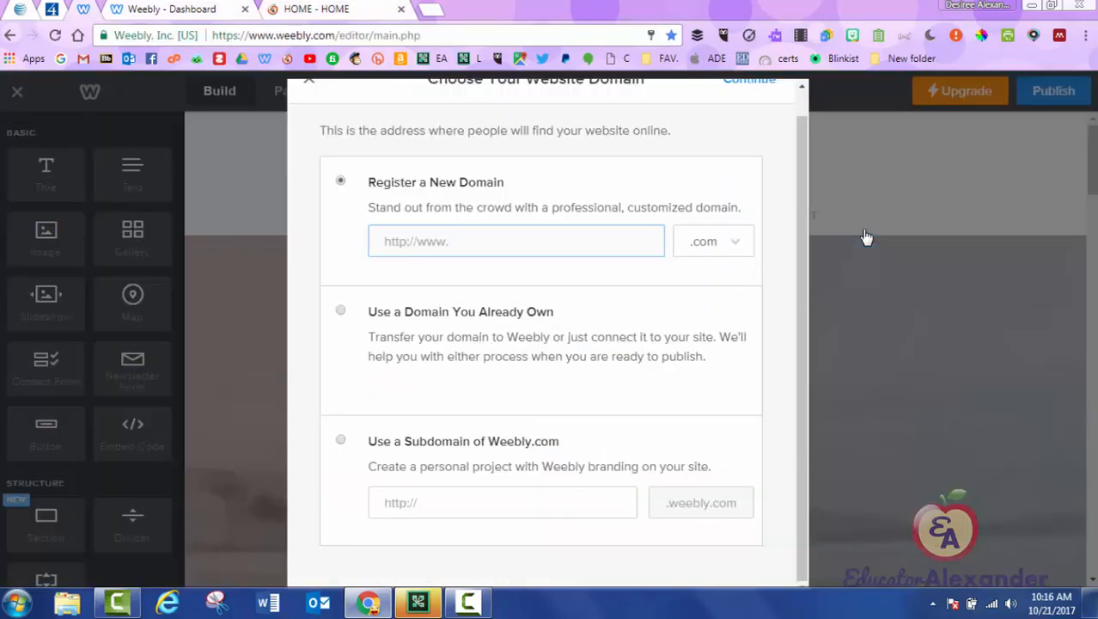
click(722, 242)
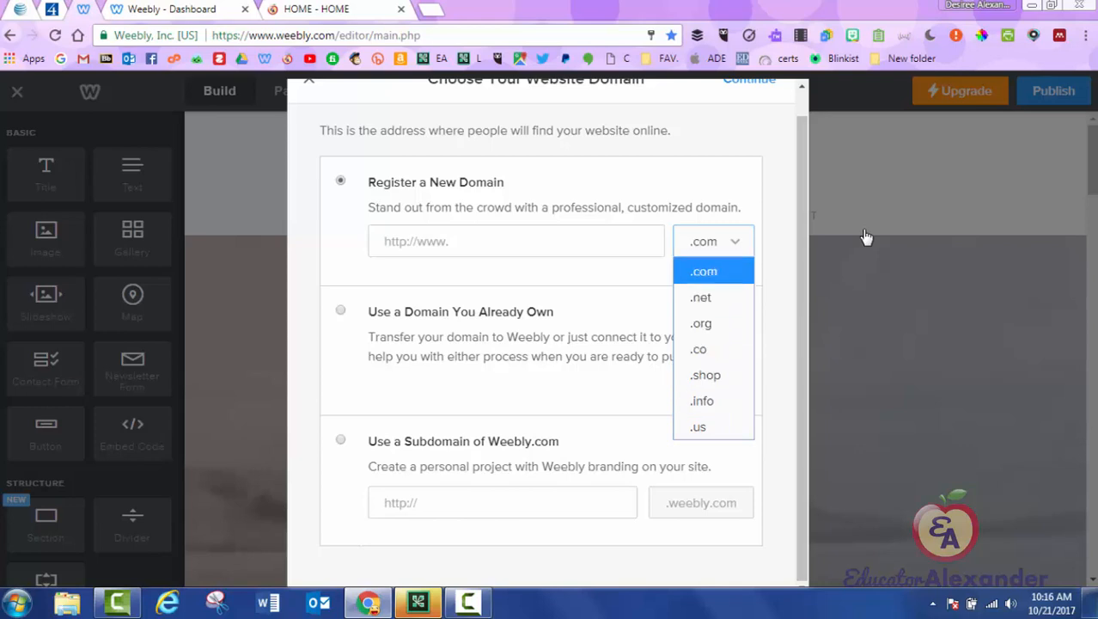
Step: Check whether educatoralexander is available to register as a new .com domain
click(516, 241)
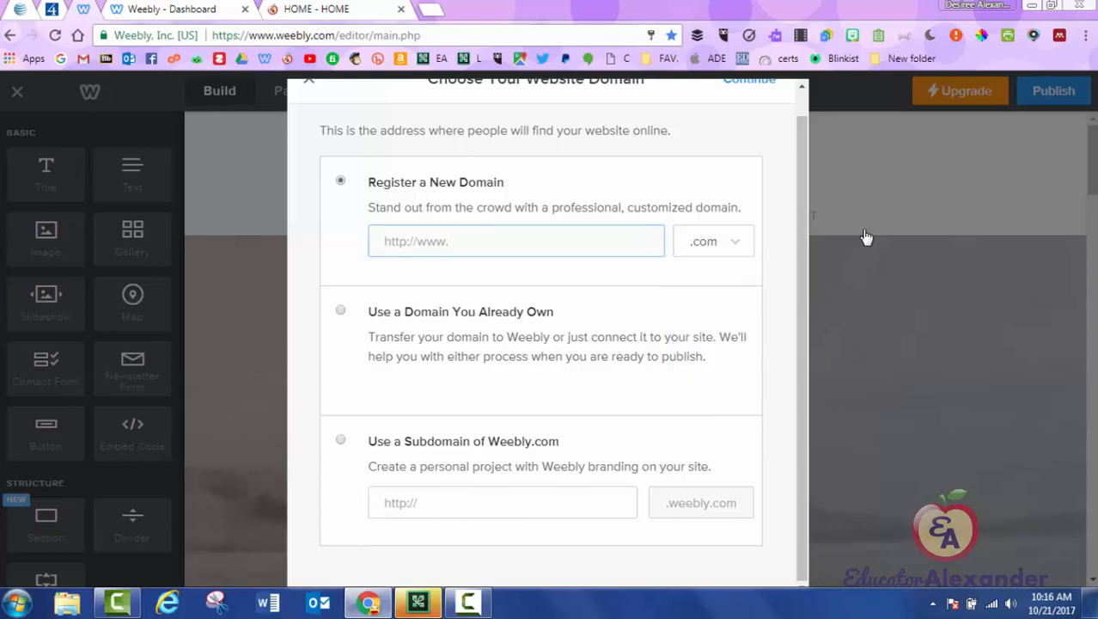
text(educatoralexander)
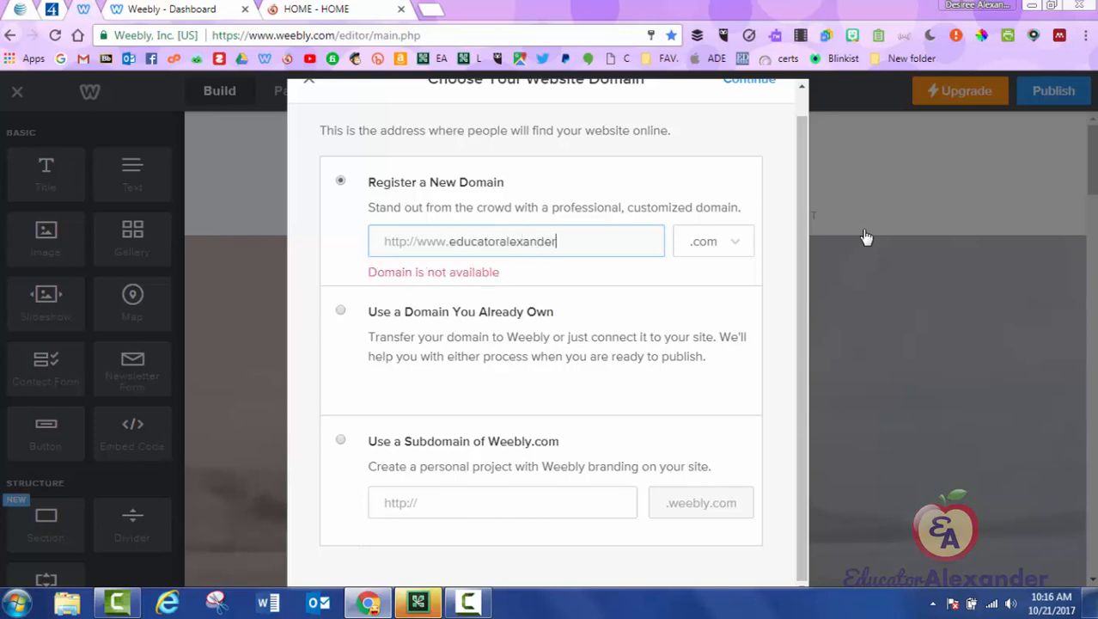
drag(491, 271, 368, 272)
click(866, 237)
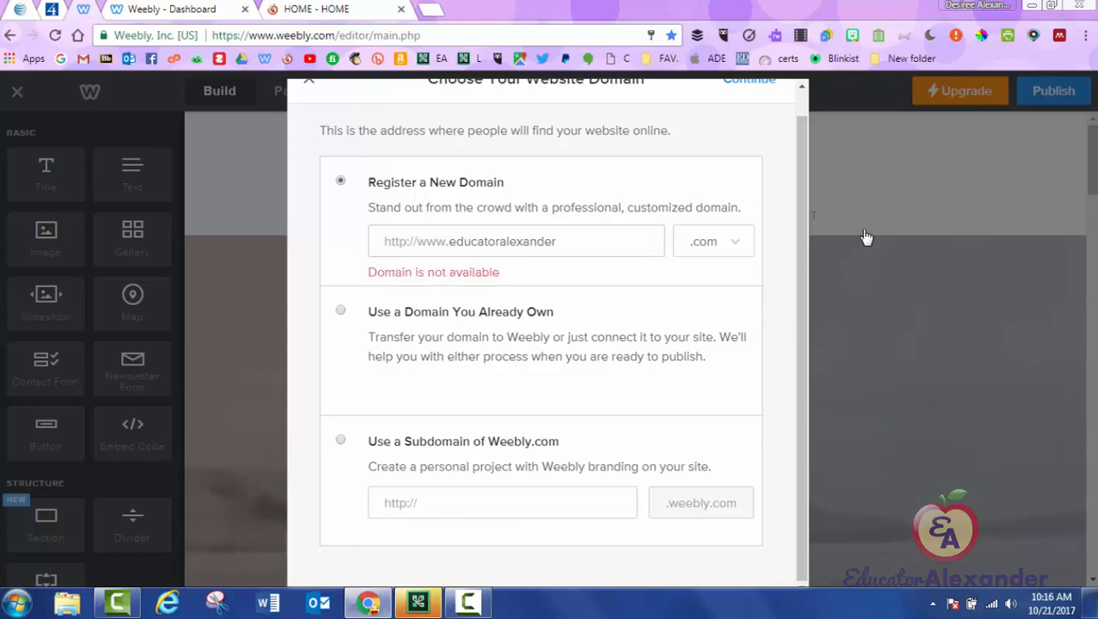
Step: Replace the new domain name with littlemrsawesometeacher and proceed to the plan choices for registering it
drag(557, 241, 448, 241)
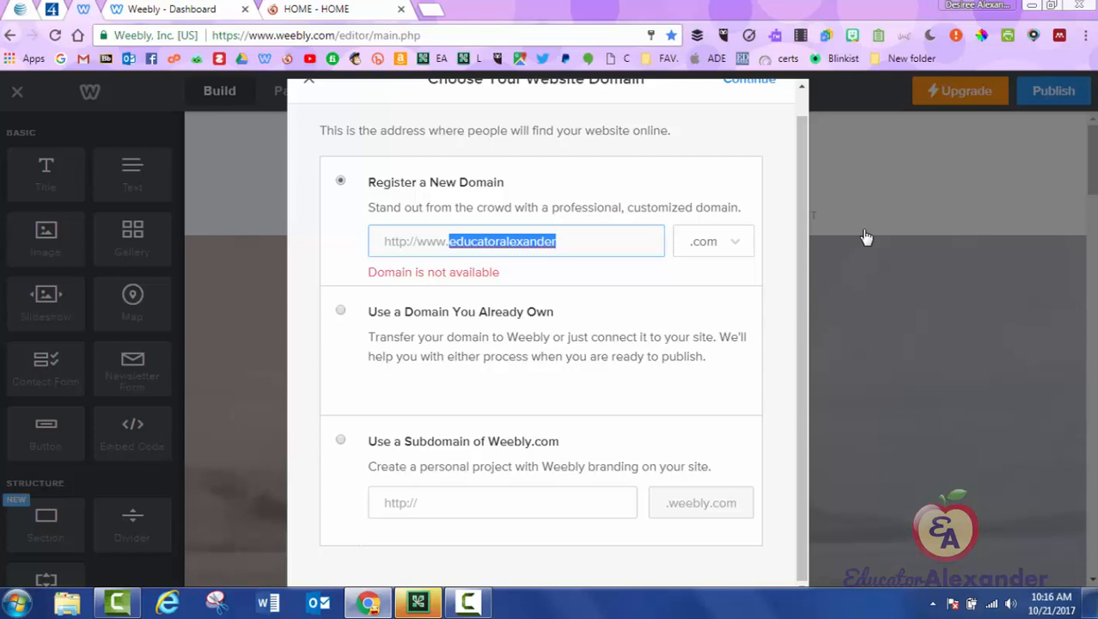
text(l)
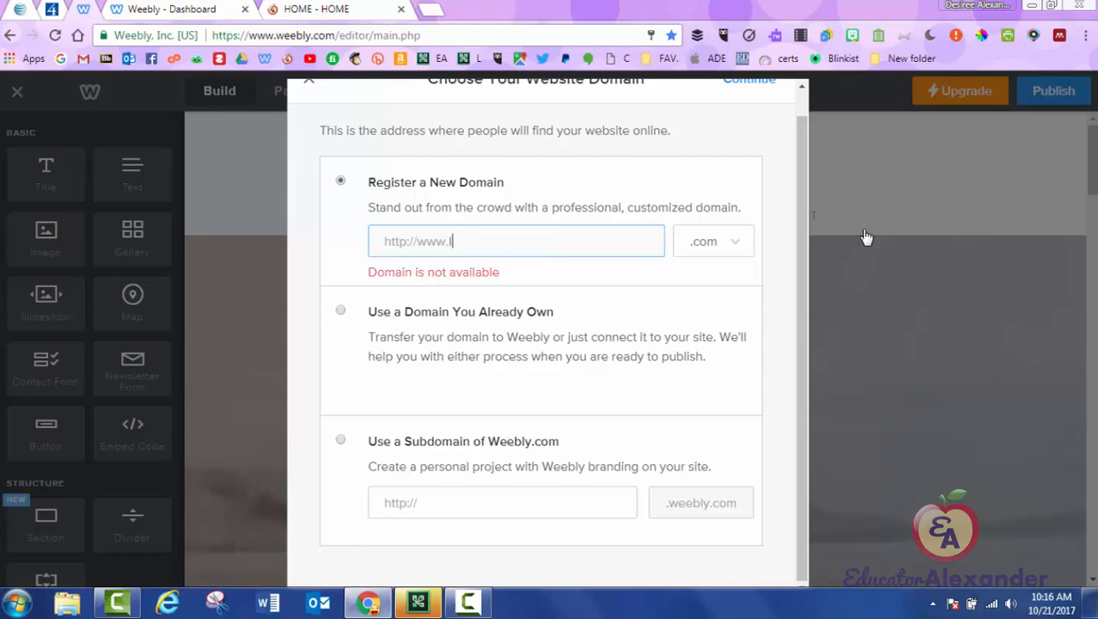
text(ittlem)
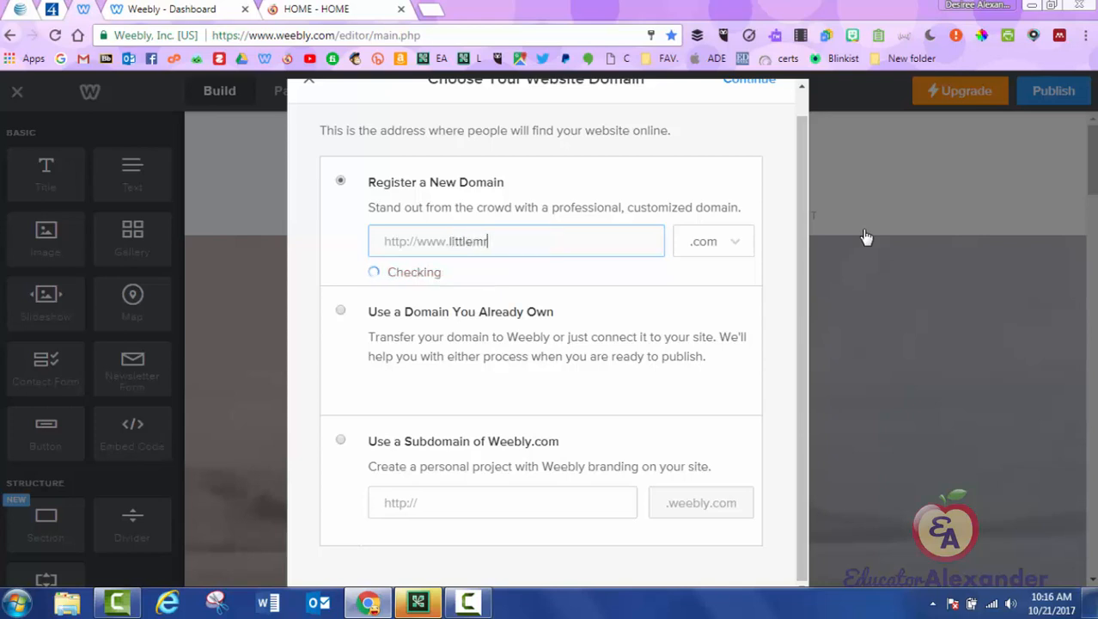
text(rsawesometeacher)
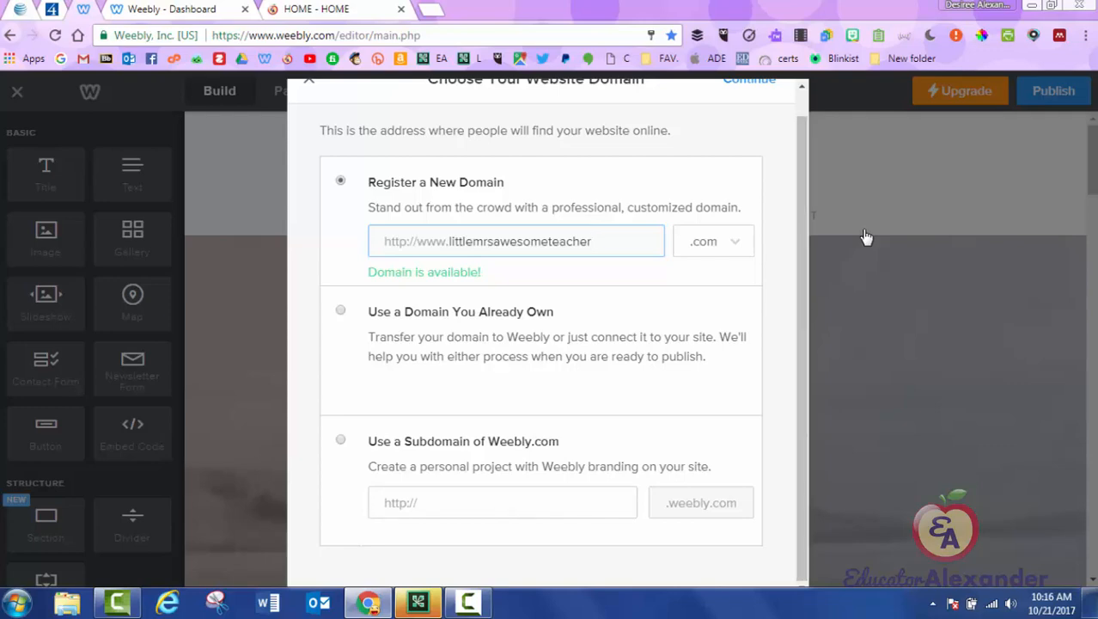
scroll(866, 237, up, 1)
key(Return)
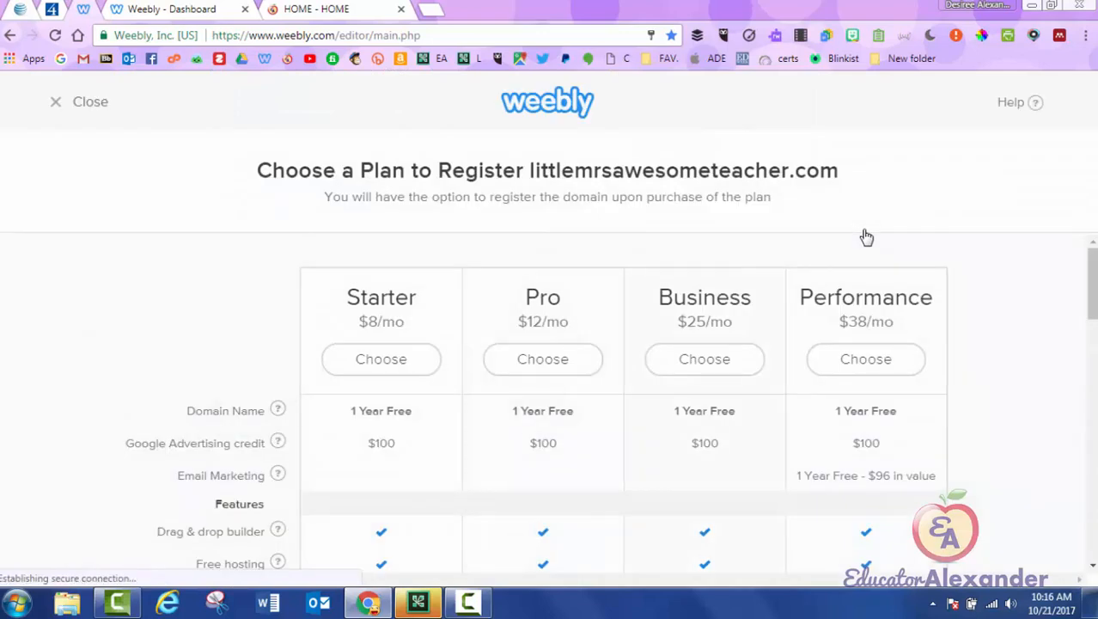
Step: Compare the prices and features of the Starter, Pro, Business and Performance plans, and return to the domain options
scroll(866, 237, down, 5)
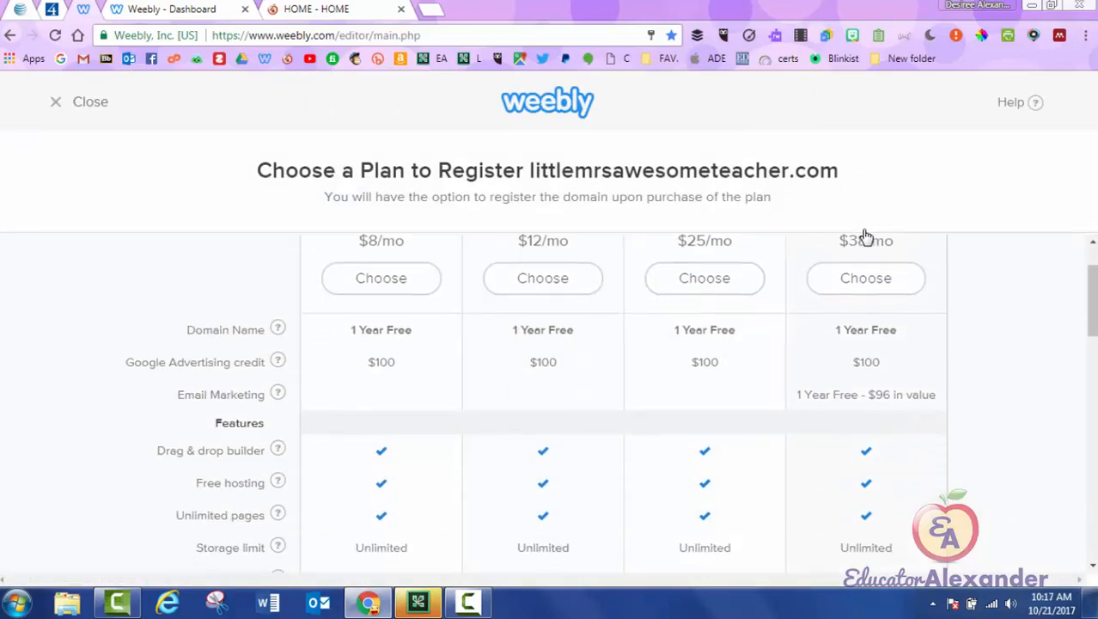
scroll(866, 237, up, 5)
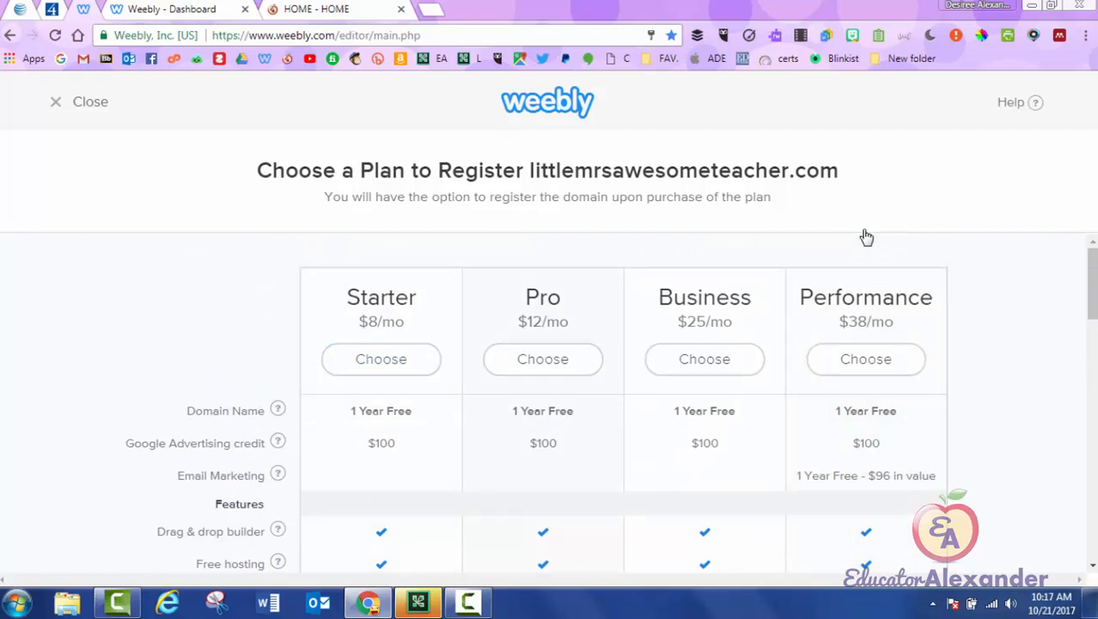
scroll(866, 238, down, 5)
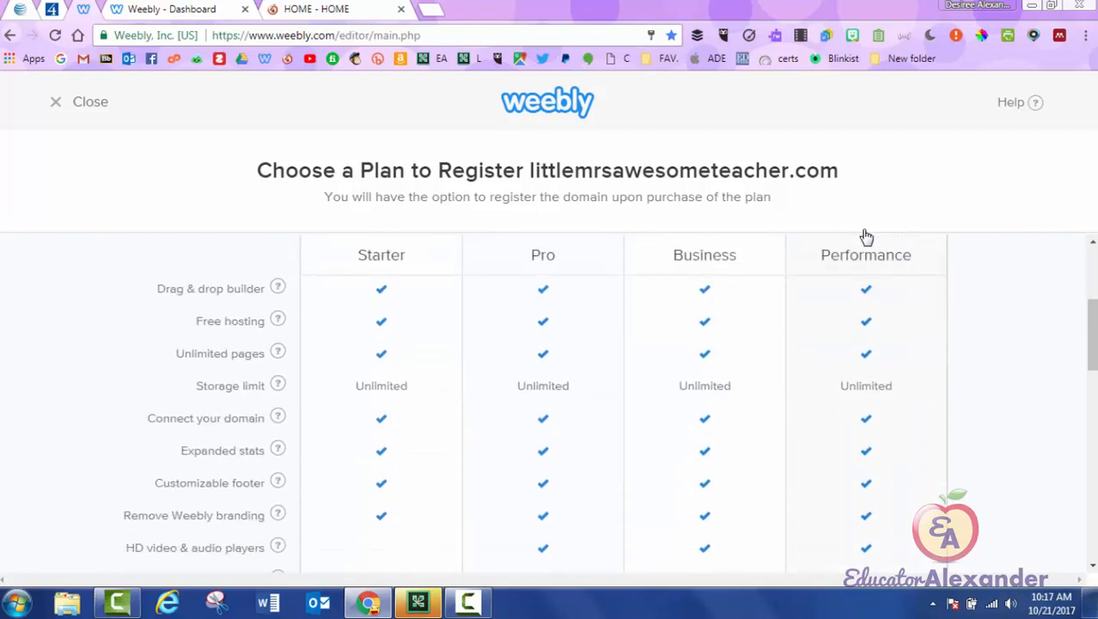
scroll(866, 237, down, 1)
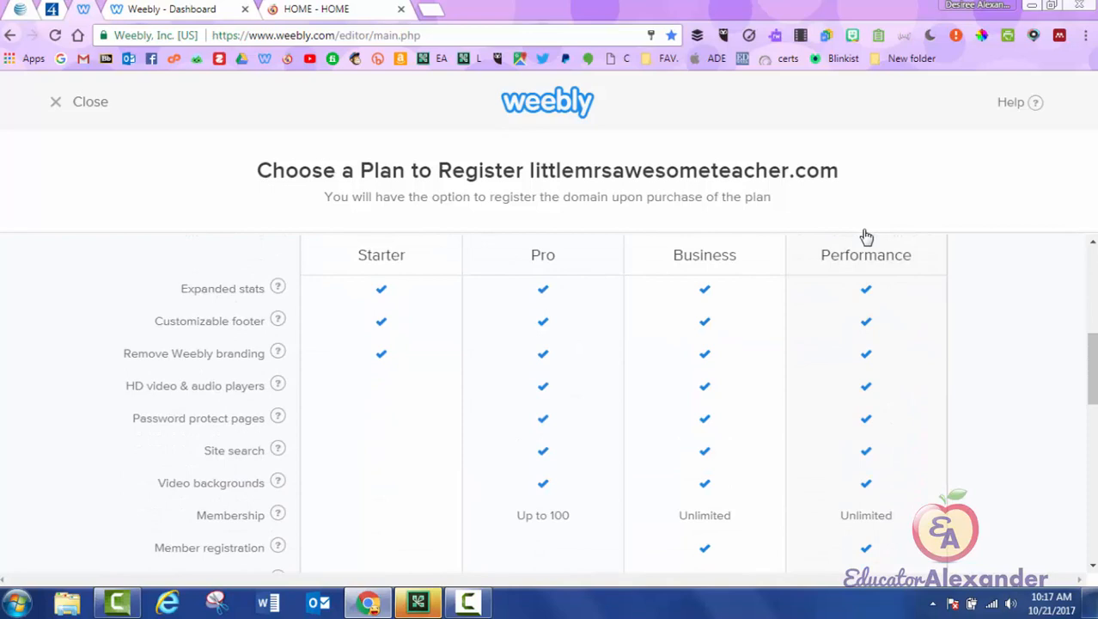
scroll(867, 238, up, 8)
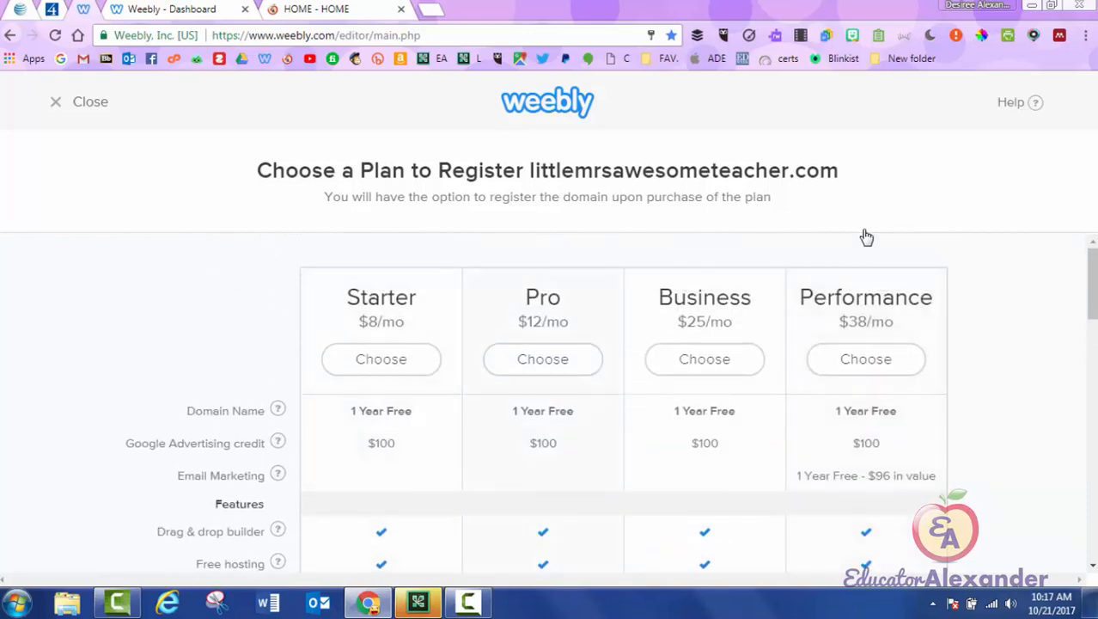
click(10, 35)
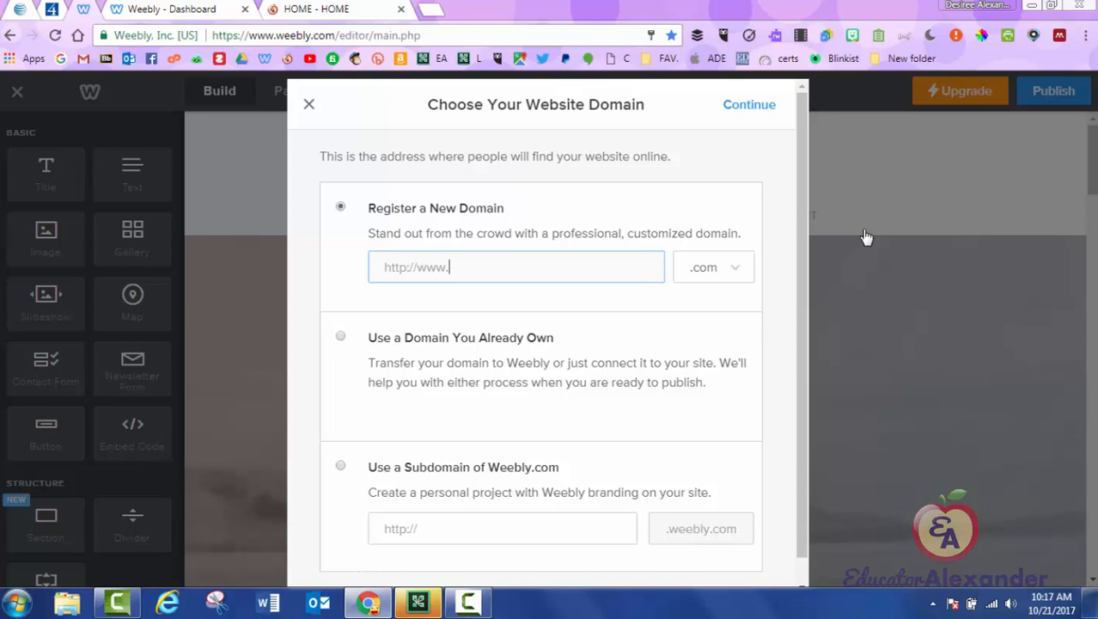
Step: Select the option of using an already owned domain, with the Educator Alexander site viewed as an example
scroll(866, 237, down, 1)
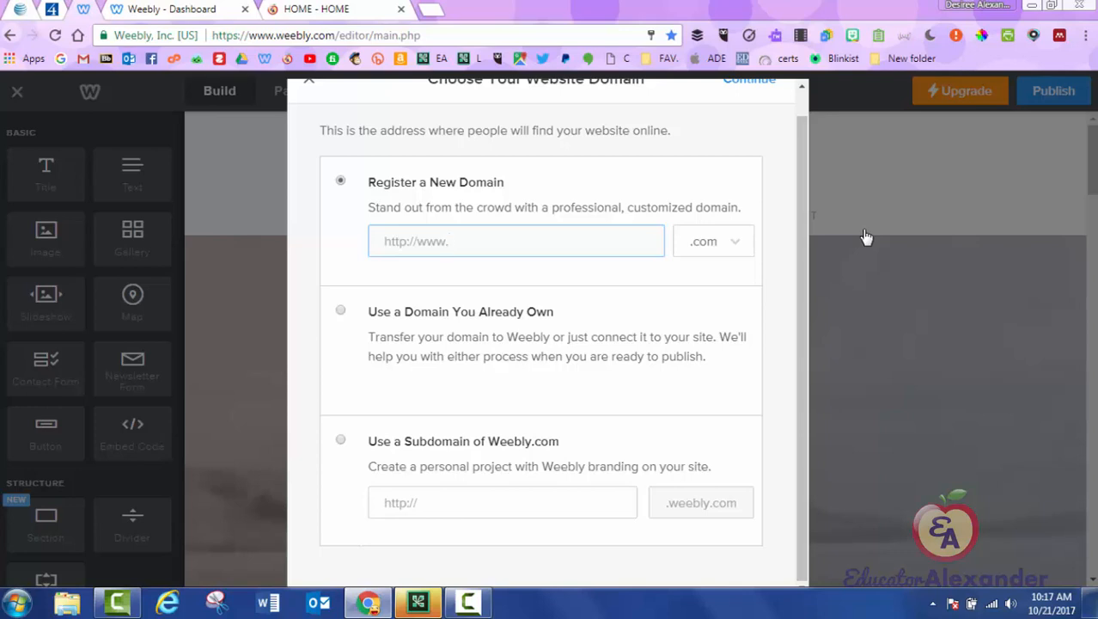
key(Down)
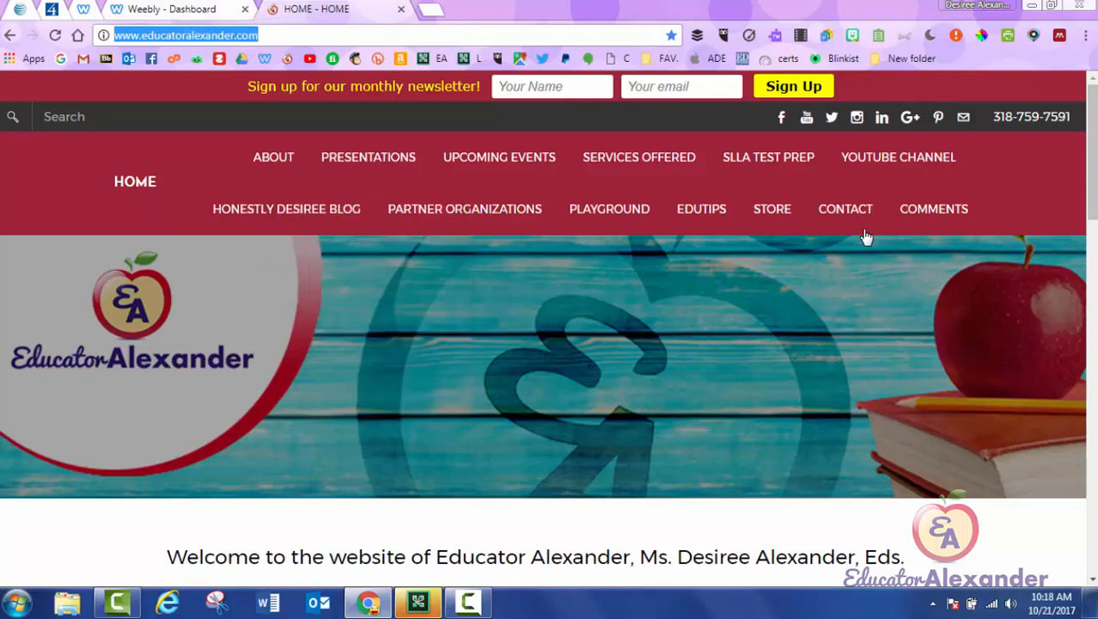
key(ctrl+shift+Tab)
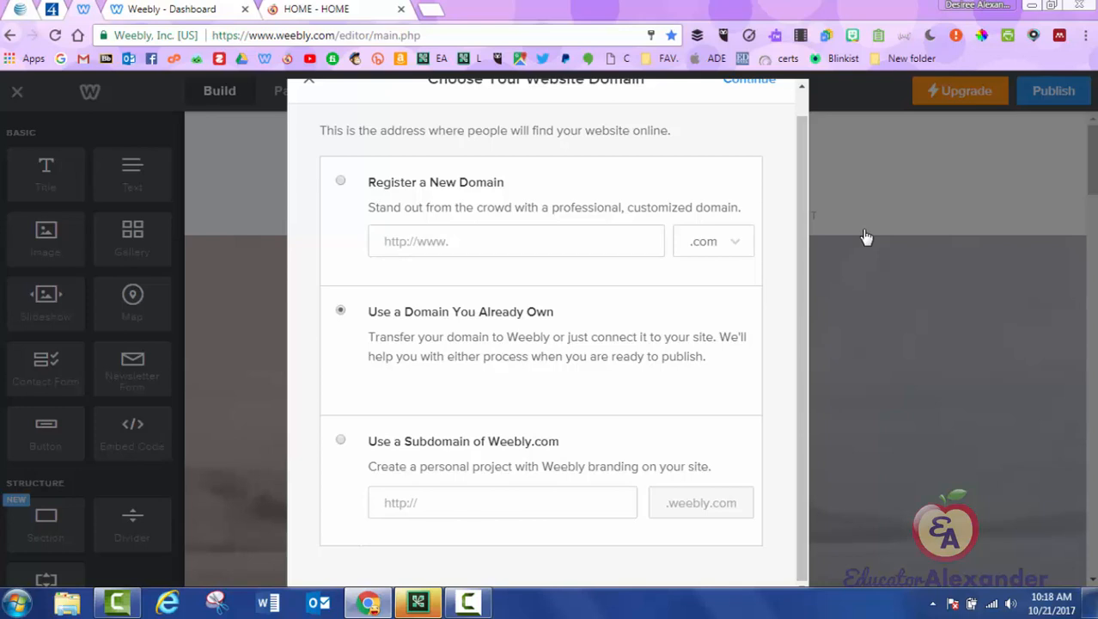
scroll(866, 238, up, 1)
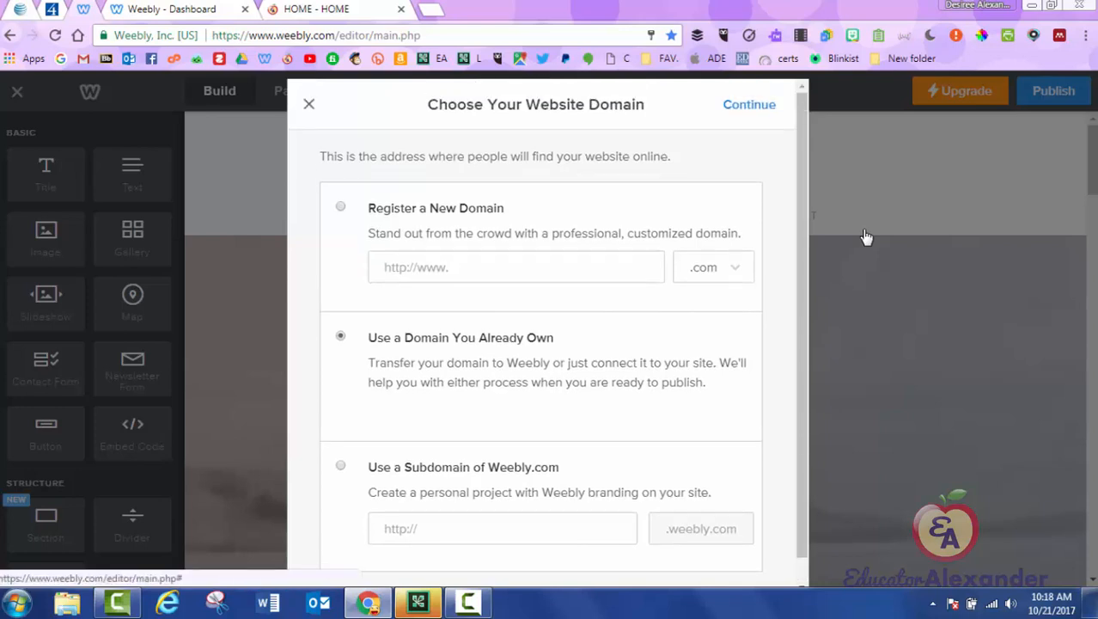
Step: Choose to use a subdomain of Weebly.com, and close the Weebly dashboard and Educator Alexander browser tabs
scroll(866, 237, down, 1)
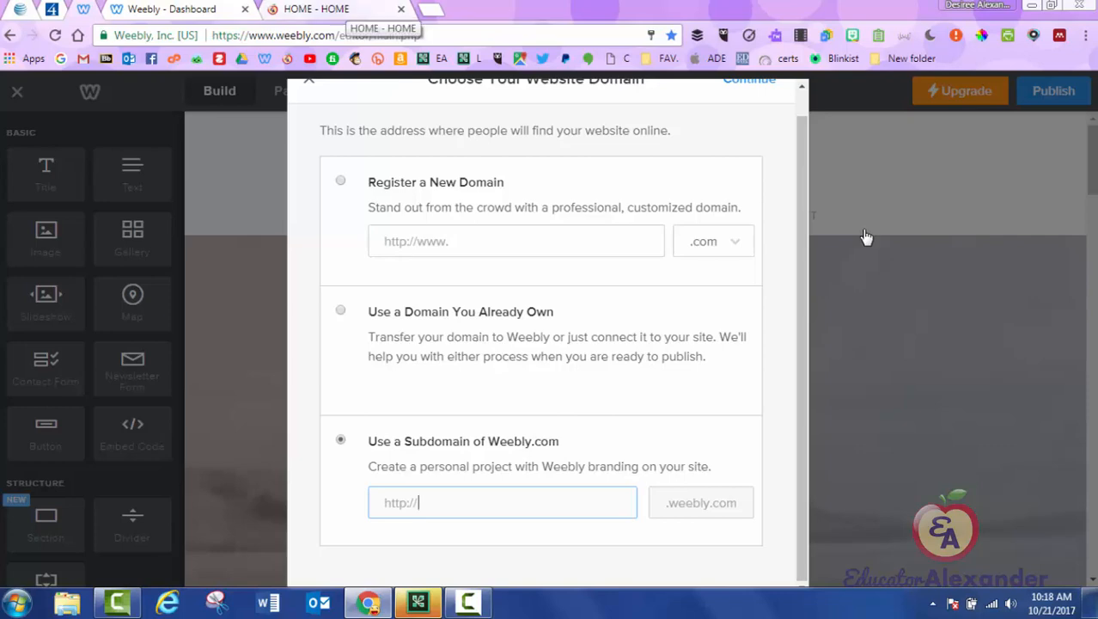
right_click(203, 5)
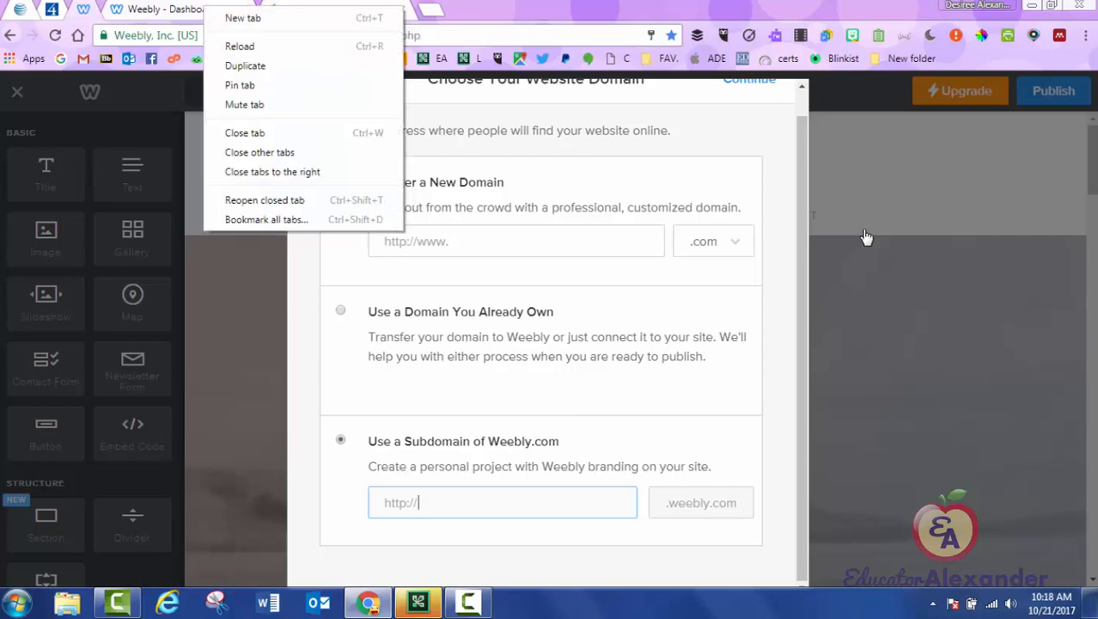
click(196, 9)
key(ctrl+w)
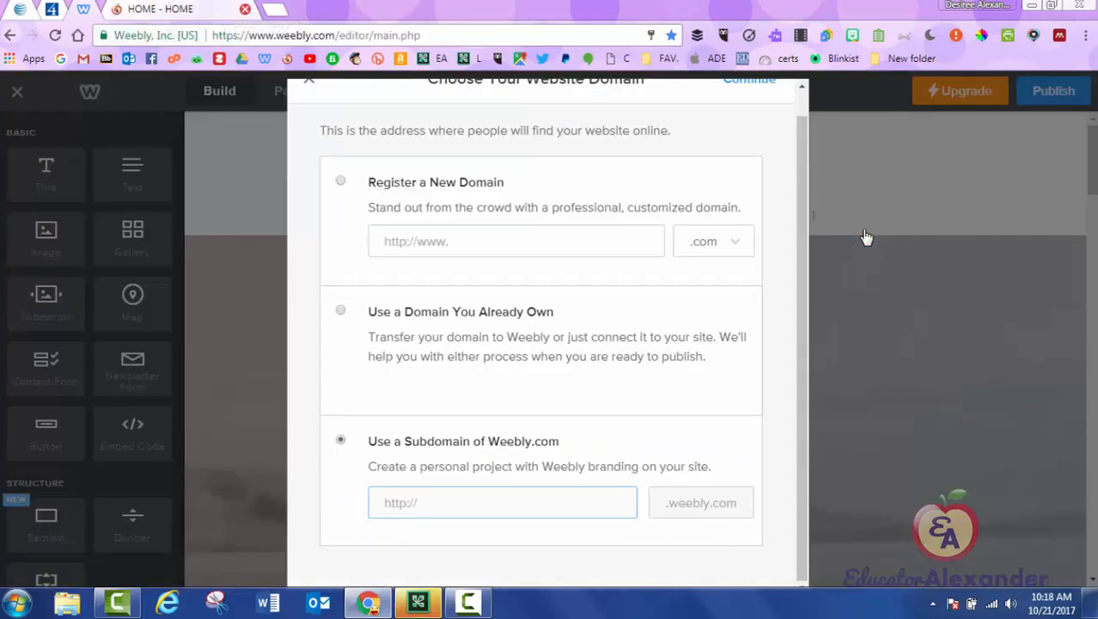
click(245, 10)
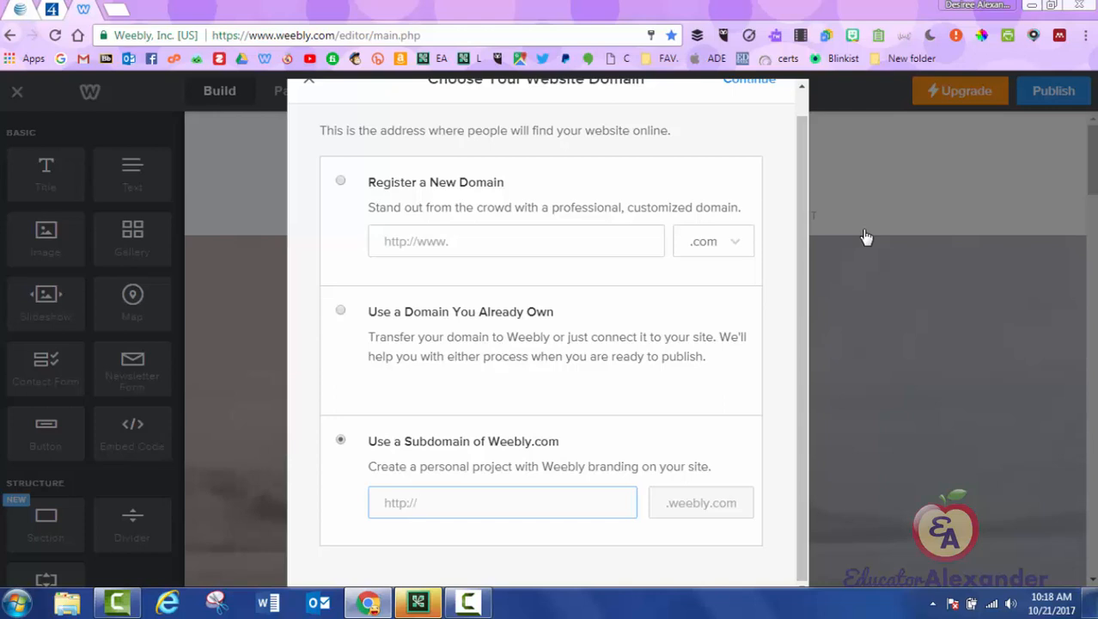
Step: Check whether educatoralexander is available as a Weebly.com subdomain, and clear the entry
text(educatoralexande)
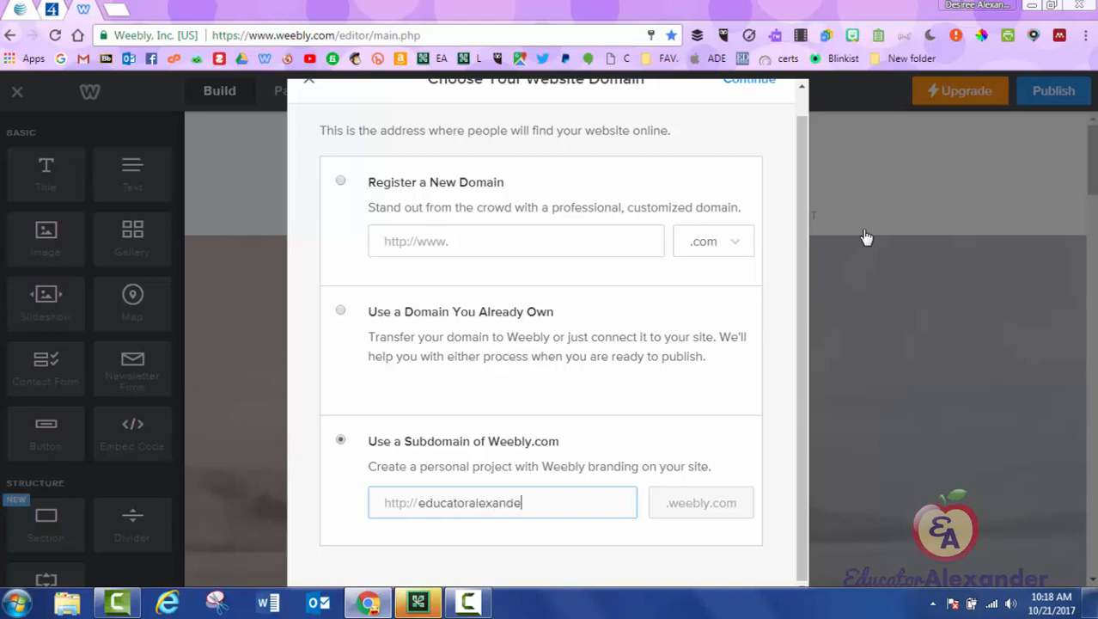
text(r)
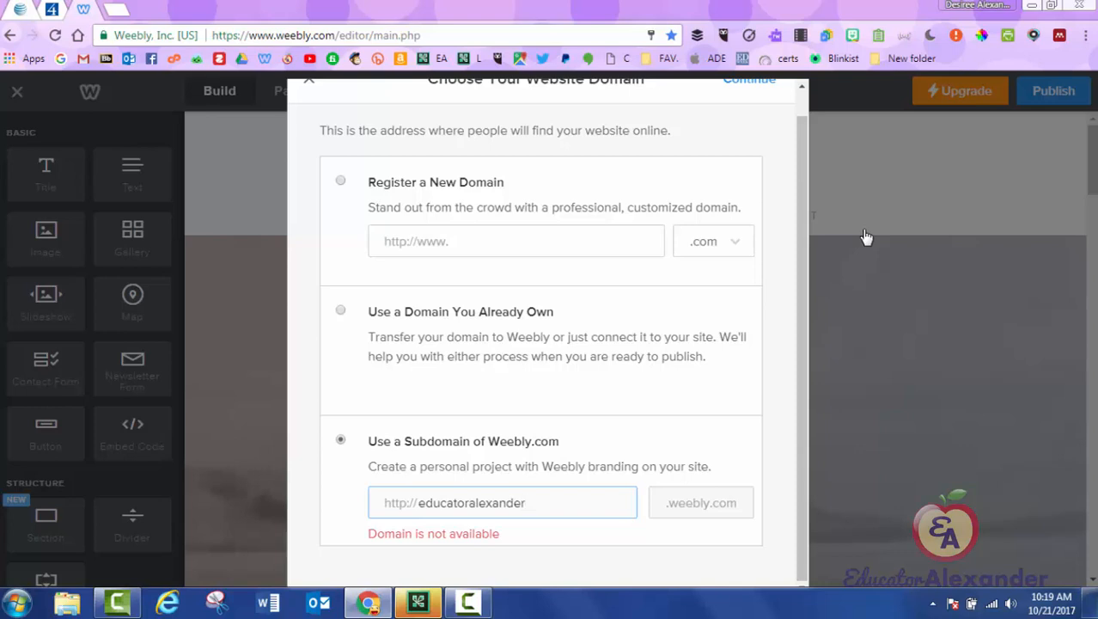
key(shift+Left)
key(shift+Left)
key(shift+Left)
key(shift+Left)
key(shift+Left)
key(shift+Left)
key(shift+Left)
key(shift+Left)
key(shift+Left)
key(shift+Left)
key(shift+Left)
key(shift+Left)
key(shift+Left)
key(shift+Left)
key(shift+Left)
key(shift+Left)
key(shift+Left)
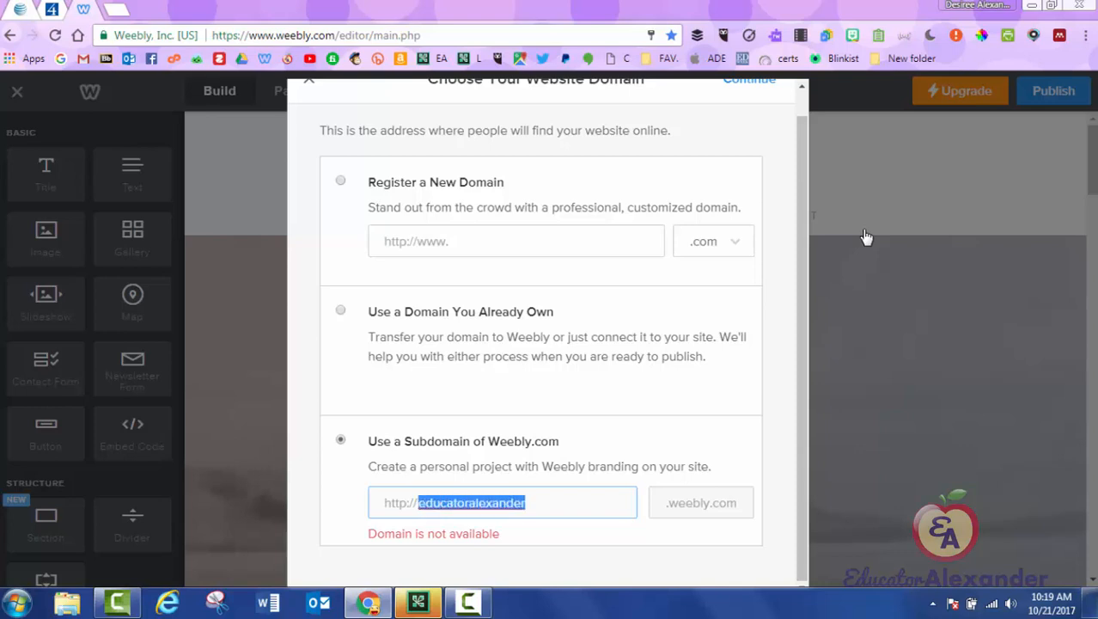
key(BackSpace)
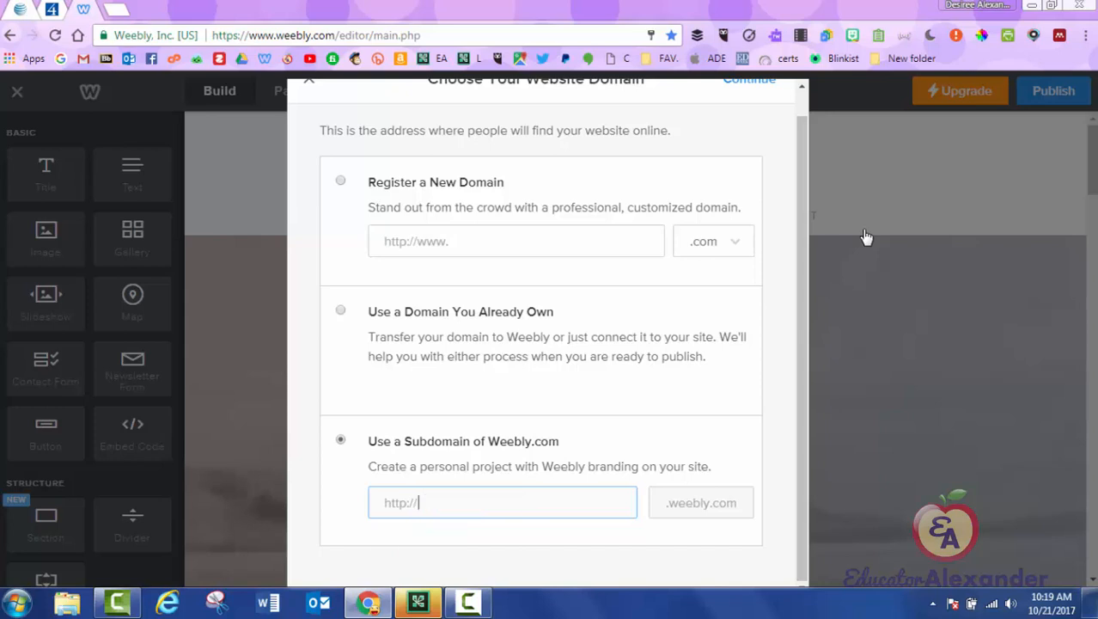
Step: Set the site's Weebly.com subdomain to littlemrsteacherawesome and submit the domain choice
text(littleme)
key(BackSpace)
text(rsteachera)
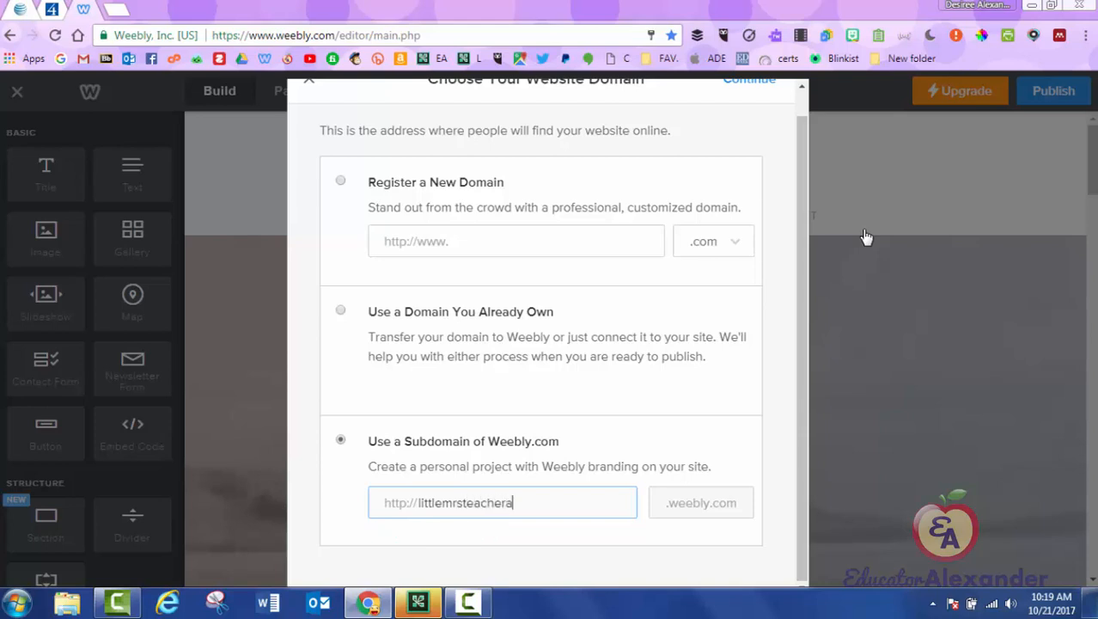
text(wesome)
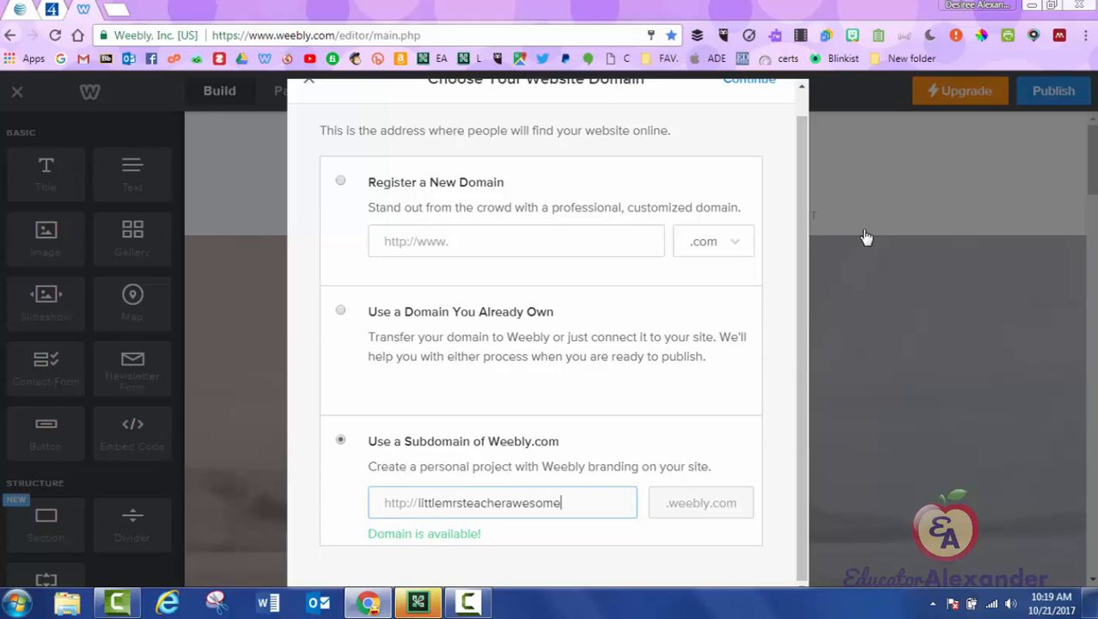
scroll(866, 237, up, 1)
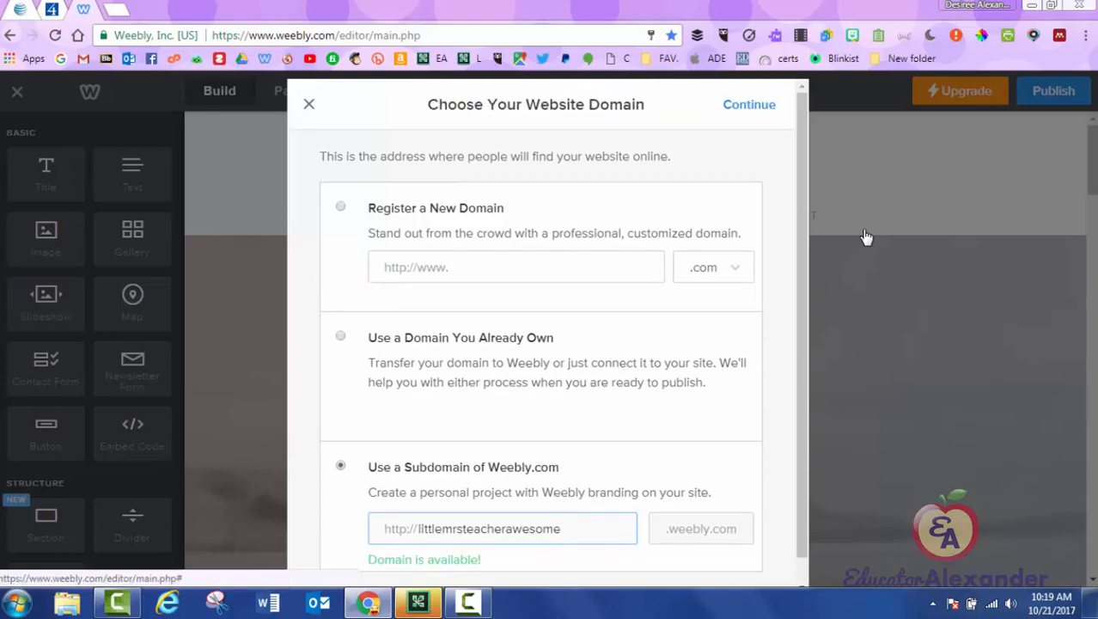
scroll(866, 237, down, 1)
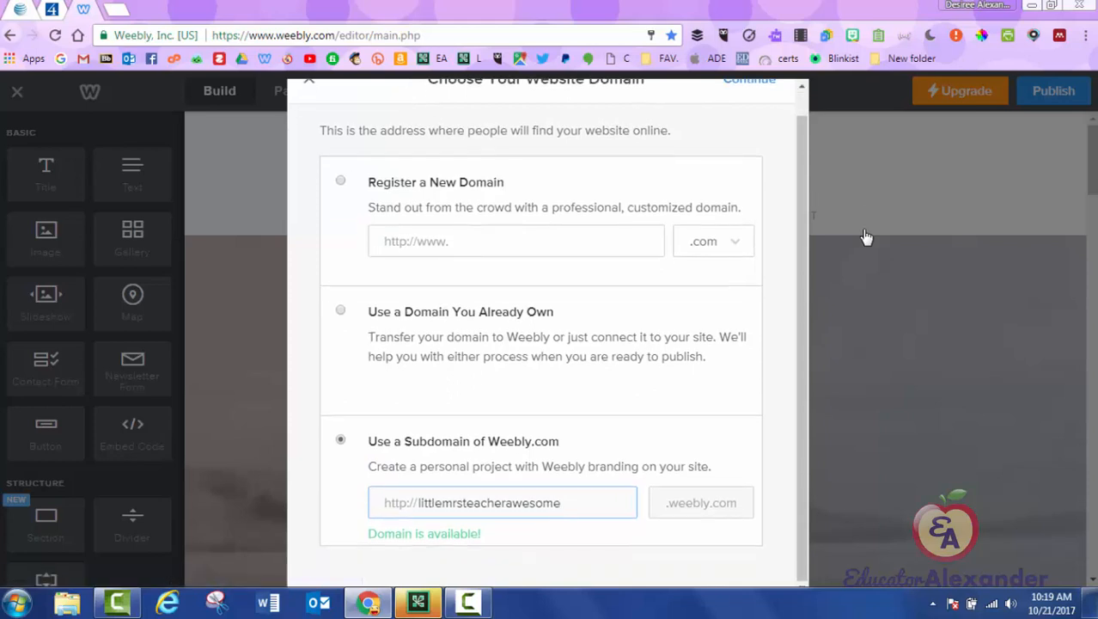
scroll(867, 237, up, 1)
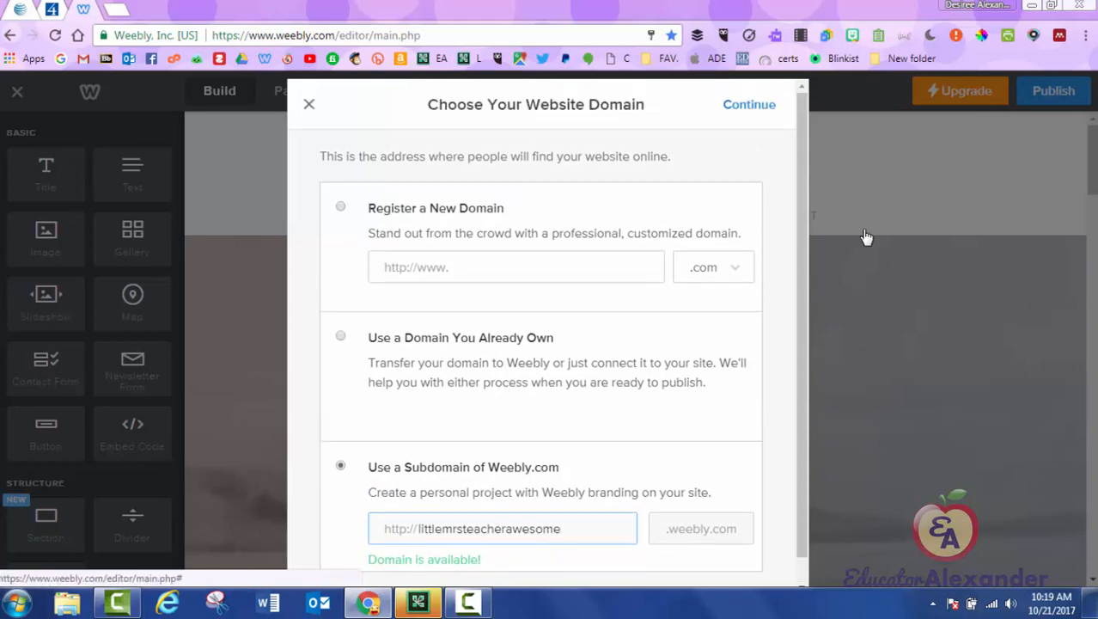
click(866, 237)
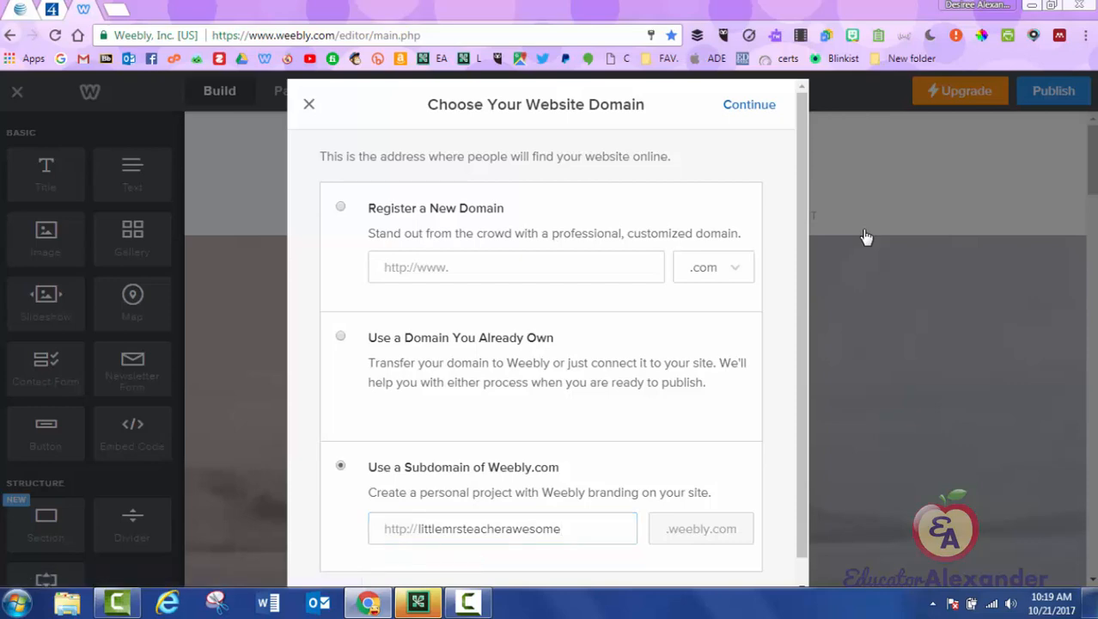
Step: Confirm the littlemrsteacherawesome subdomain of Weebly.com as the site's domain and publish the website
click(866, 238)
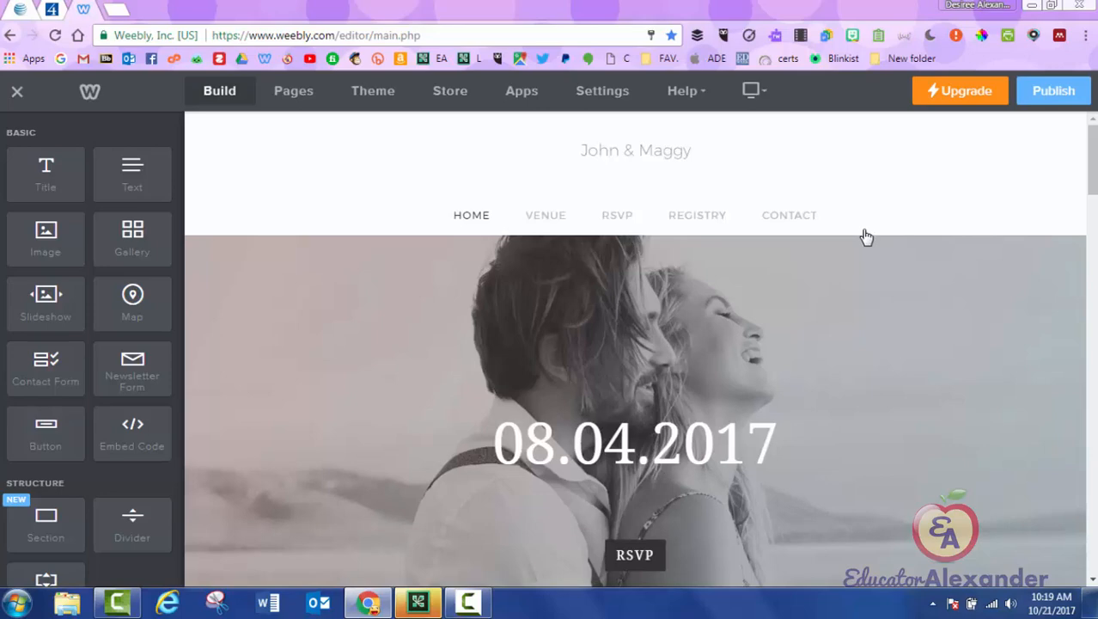
scroll(866, 237, down, 1)
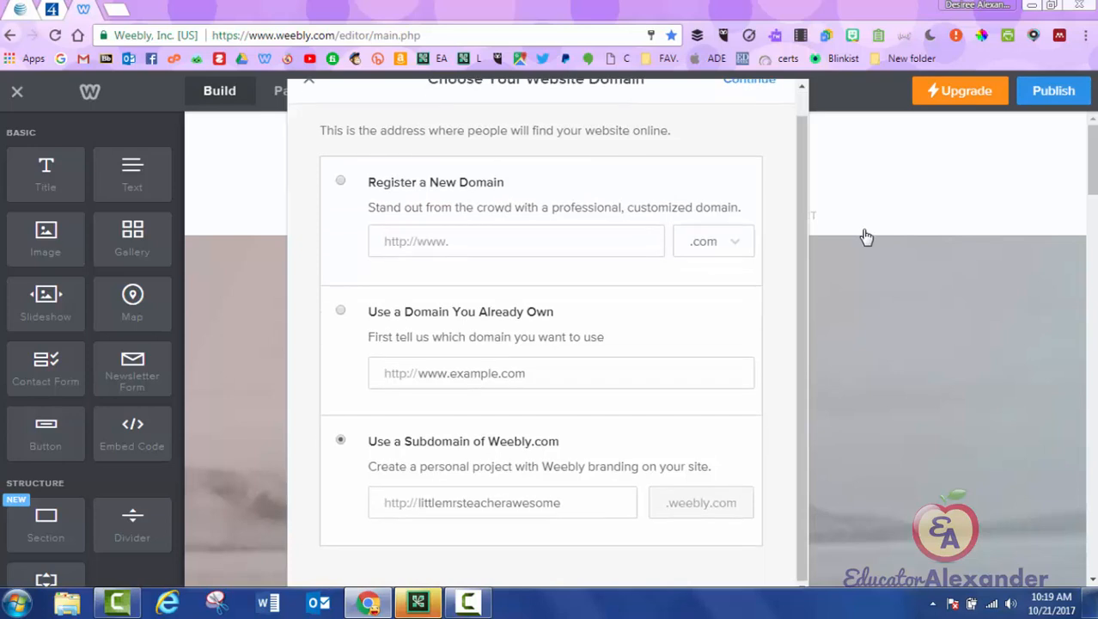
scroll(866, 237, up, 1)
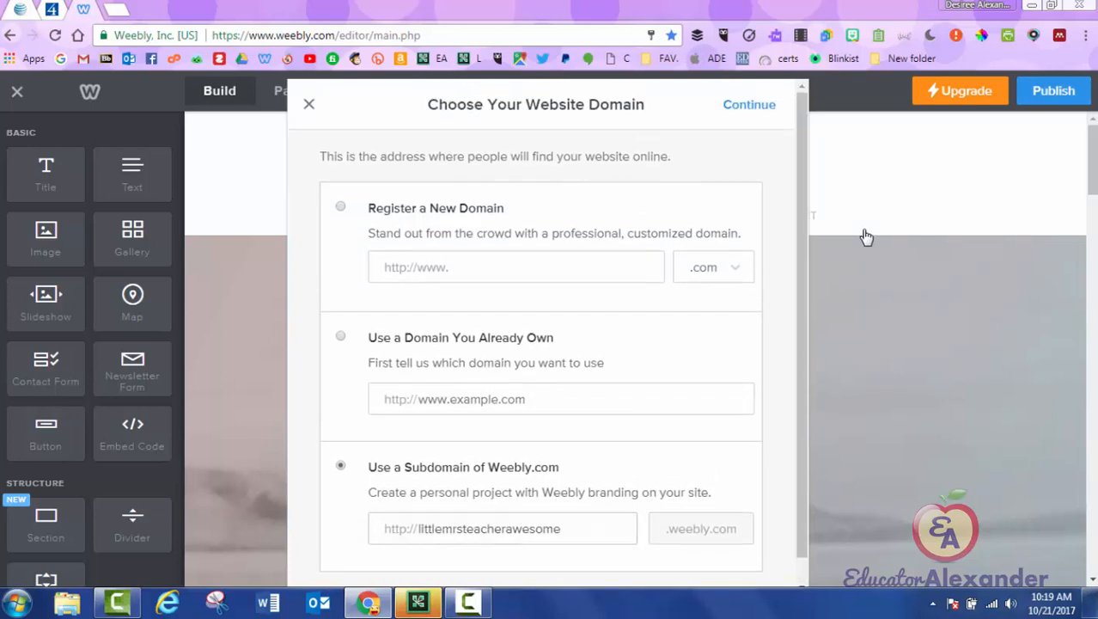
key(Return)
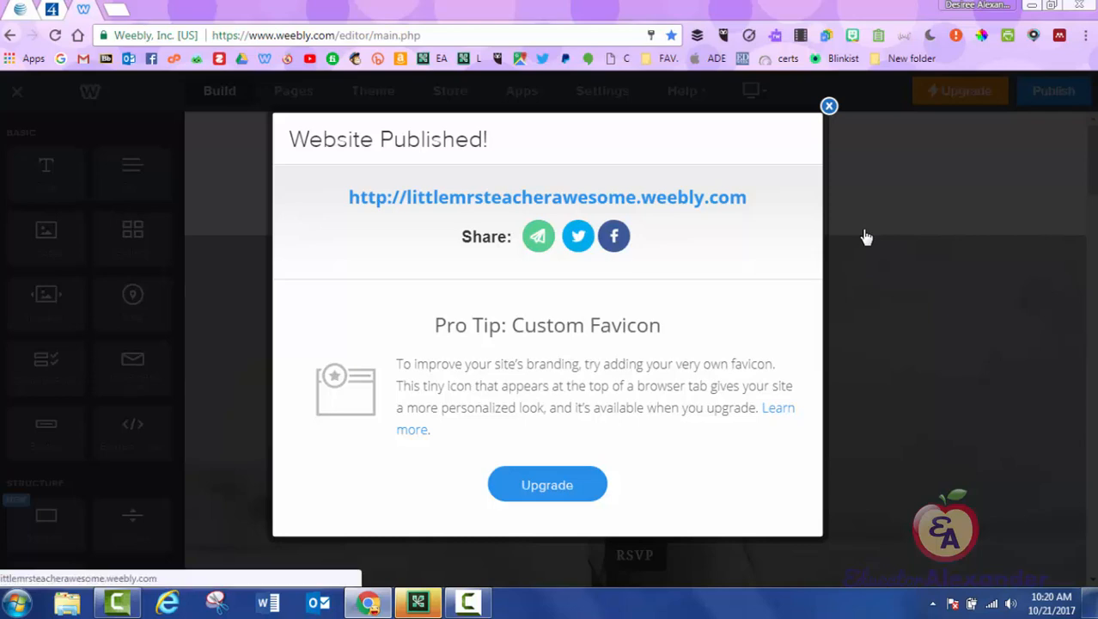
Step: Open the published site at littlemrsteacherawesome.weebly.com and look over its home page
click(692, 197)
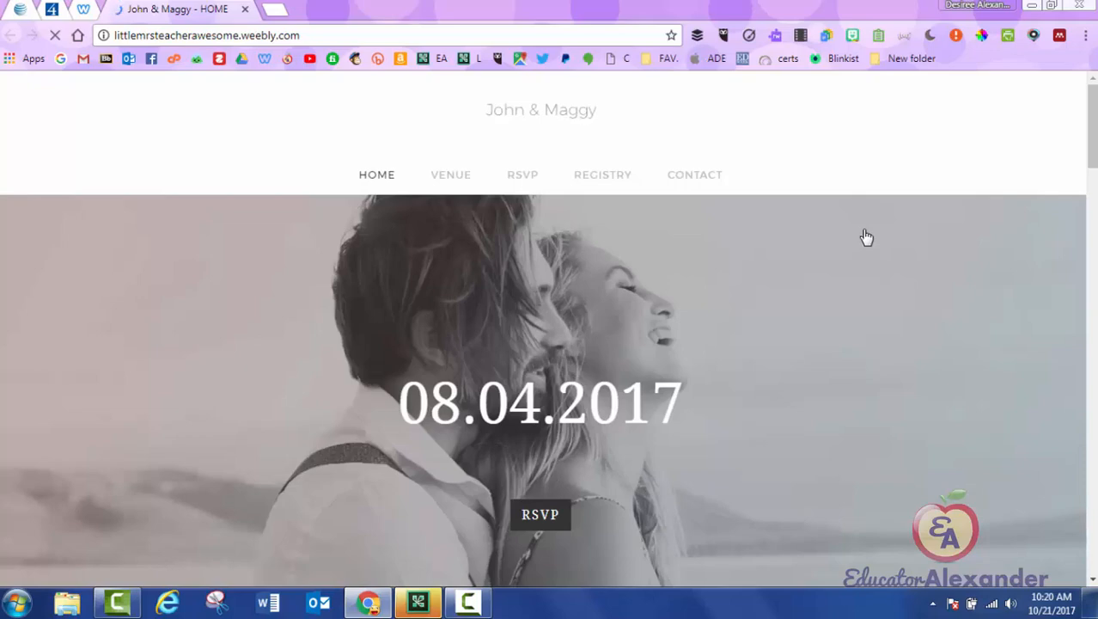
scroll(866, 238, down, 5)
scroll(866, 237, up, 5)
key(ctrl+l)
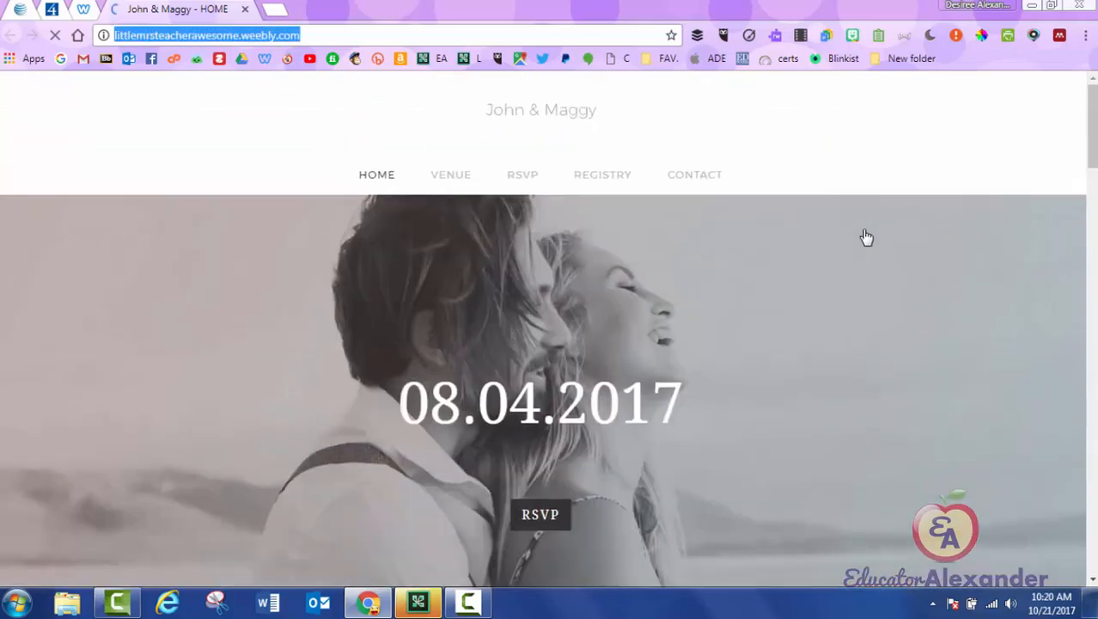
scroll(866, 237, down, 3)
scroll(866, 237, down, 15)
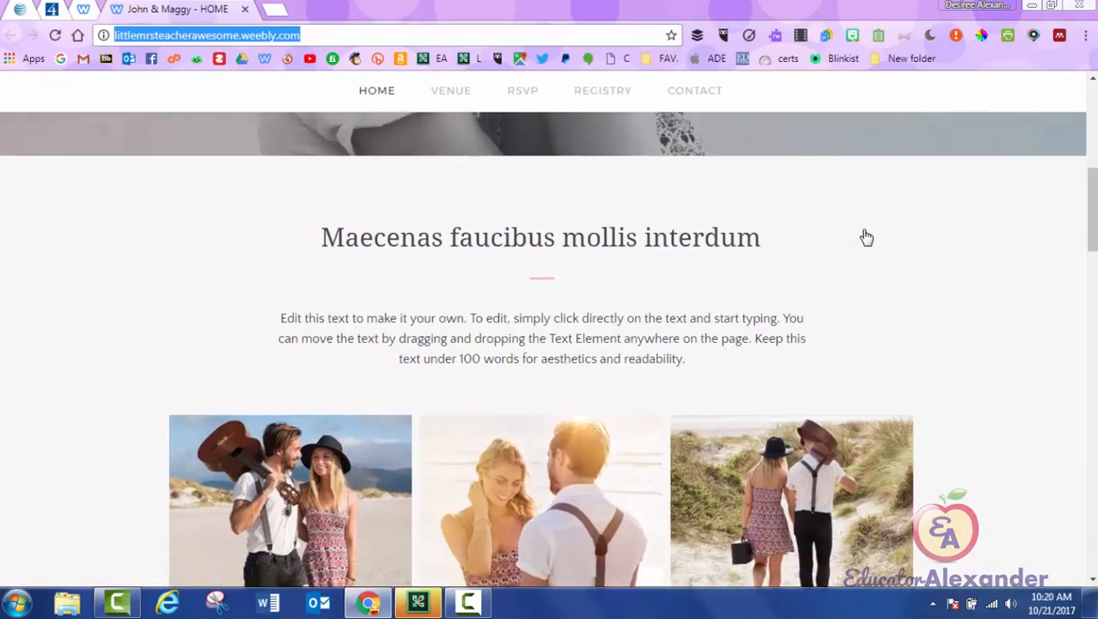
scroll(866, 237, up, 18)
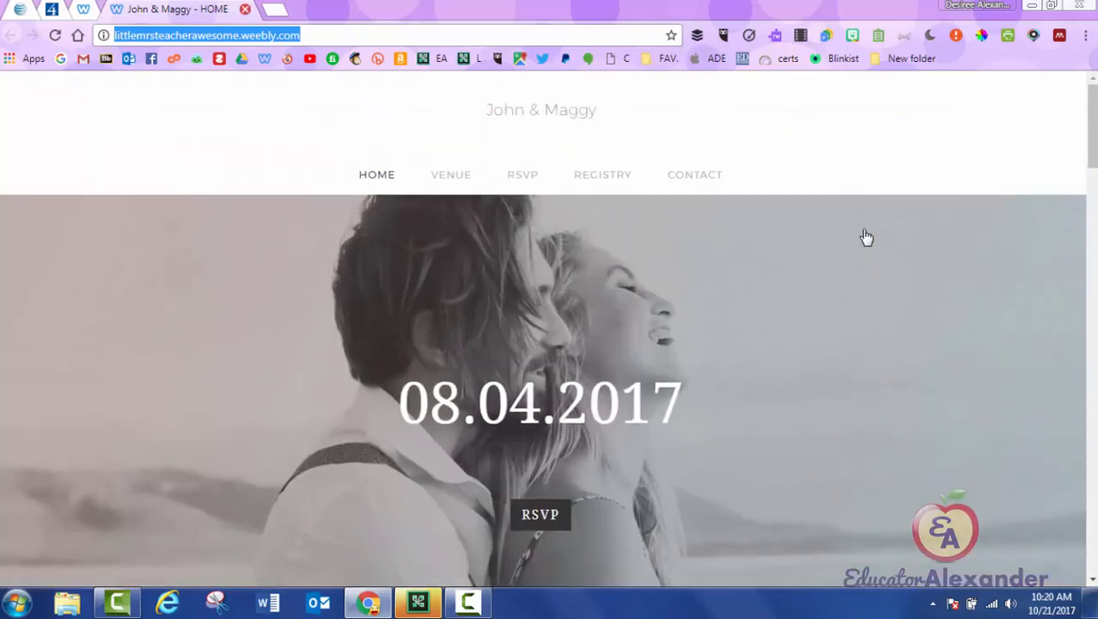
Step: Close the published site's browser tab, return to the Weebly editor, and minimize the Adobe Connect chat
key(ctrl+w)
click(866, 237)
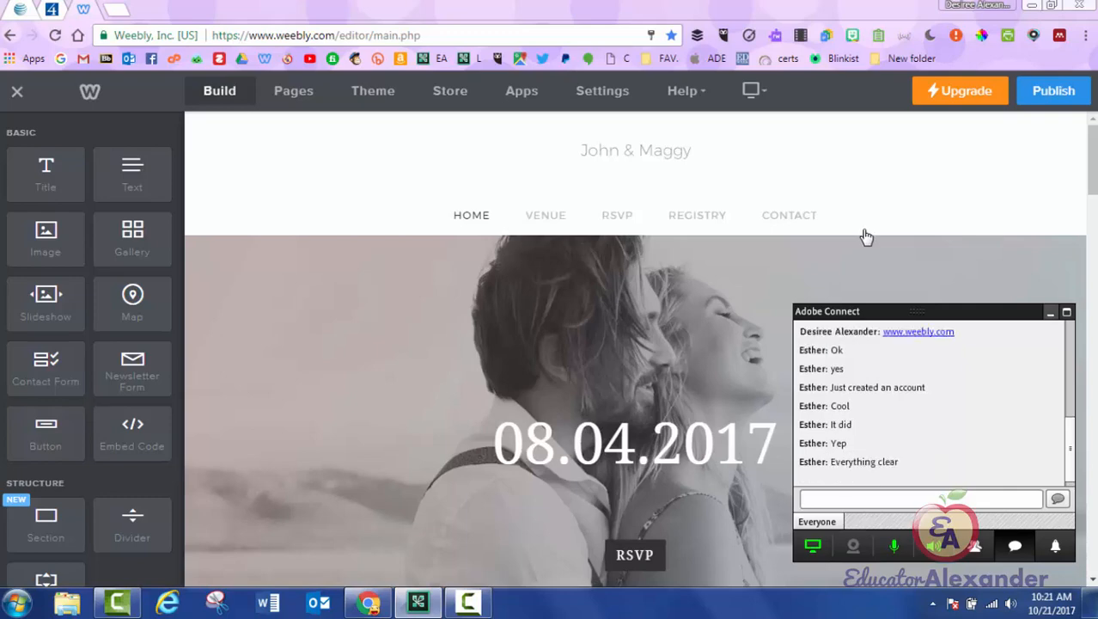
click(1050, 313)
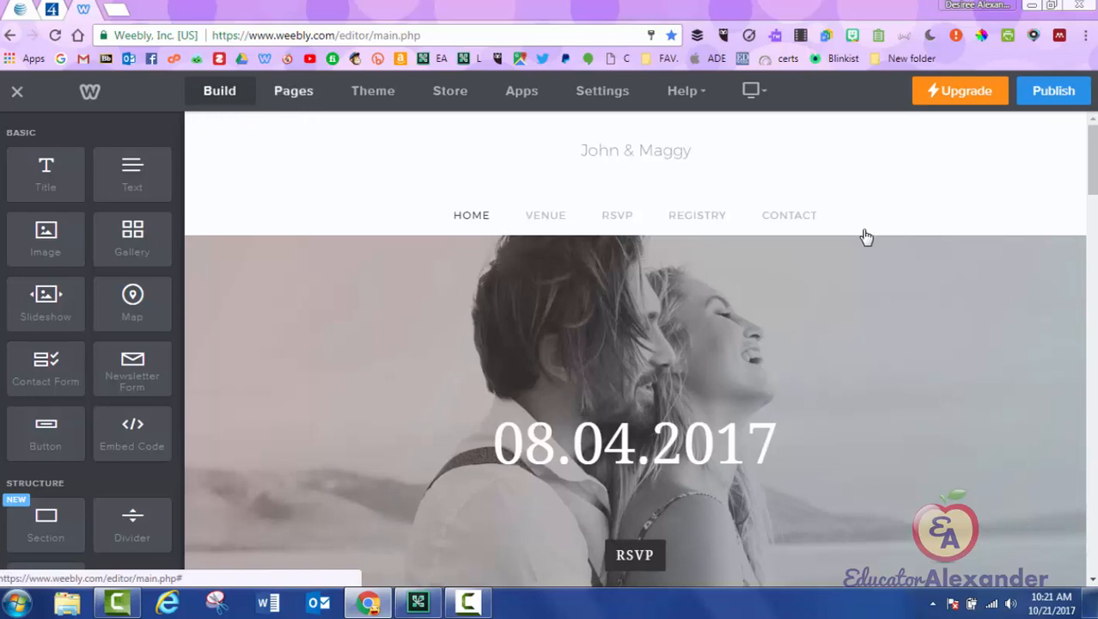
Step: Show the site's list of pages and look through the Venue, RSVP, Registry and Contact pages supplied by the theme
click(298, 92)
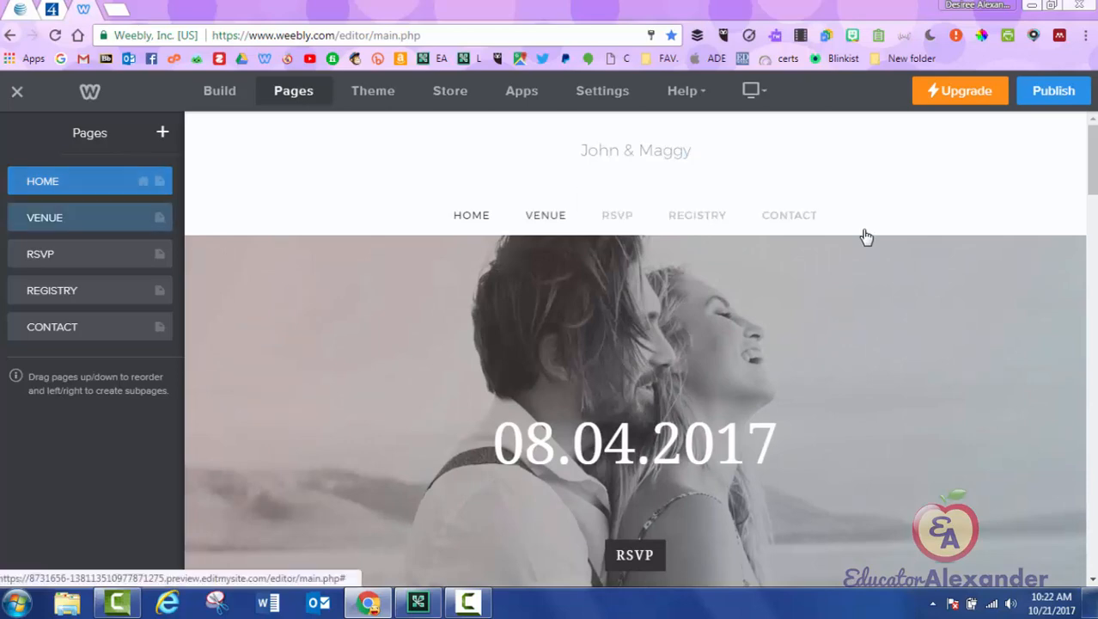
click(45, 218)
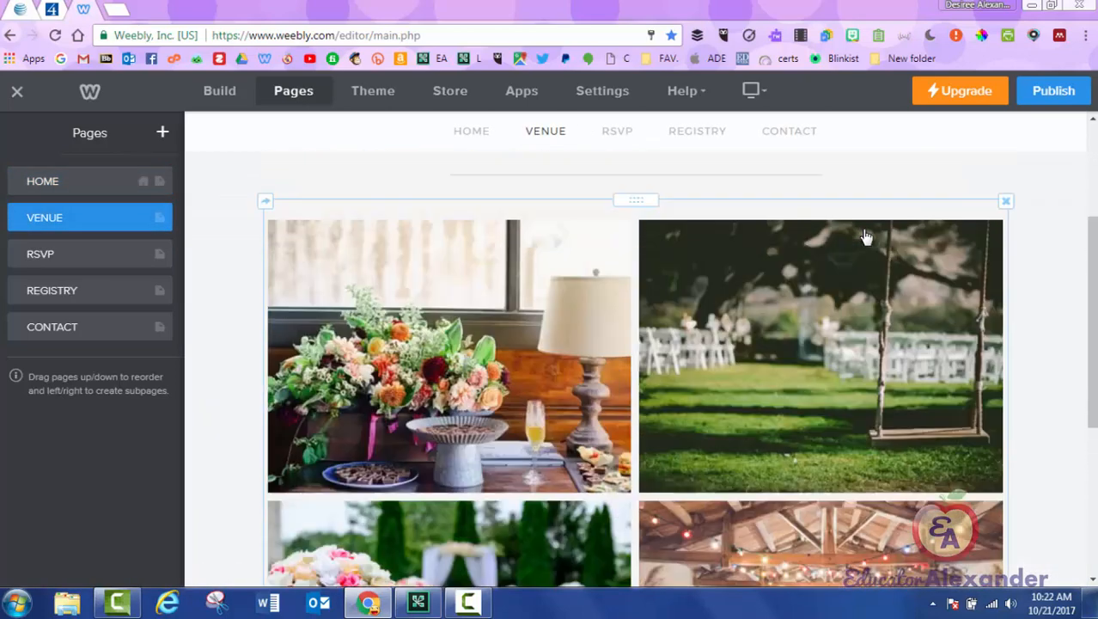
scroll(867, 237, up, 3)
click(617, 214)
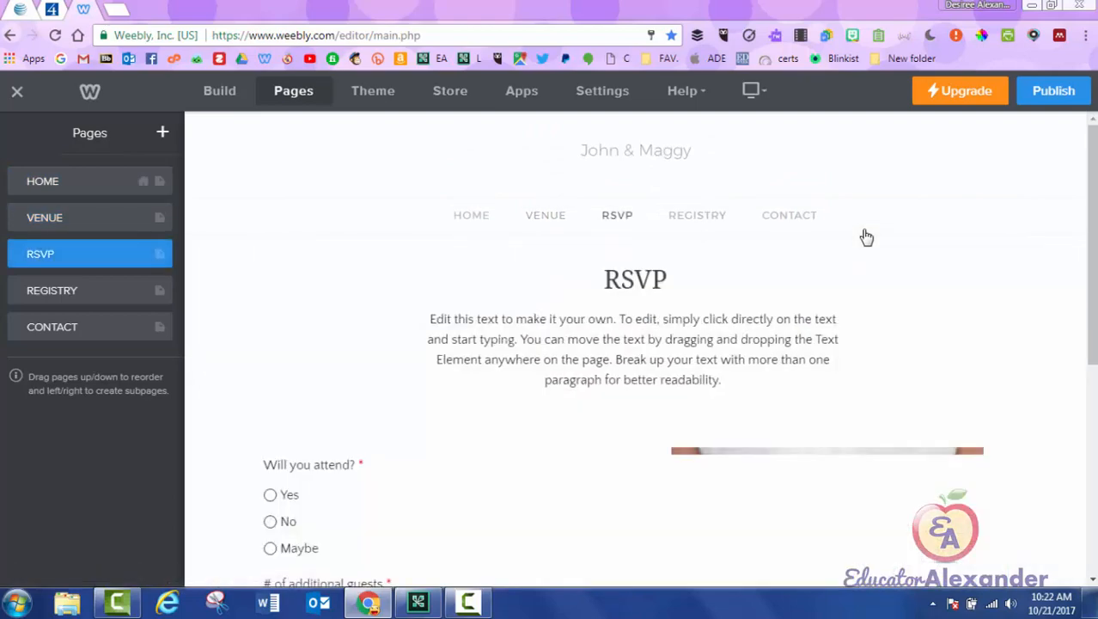
scroll(866, 238, down, 5)
scroll(867, 237, up, 5)
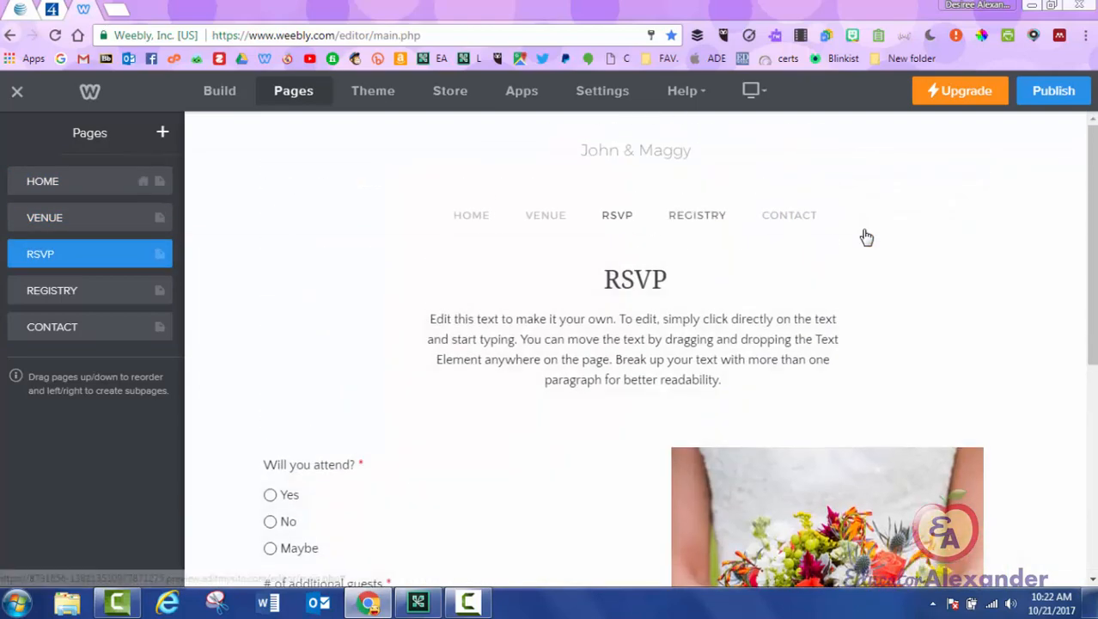
click(697, 215)
scroll(867, 237, down, 5)
scroll(866, 237, up, 5)
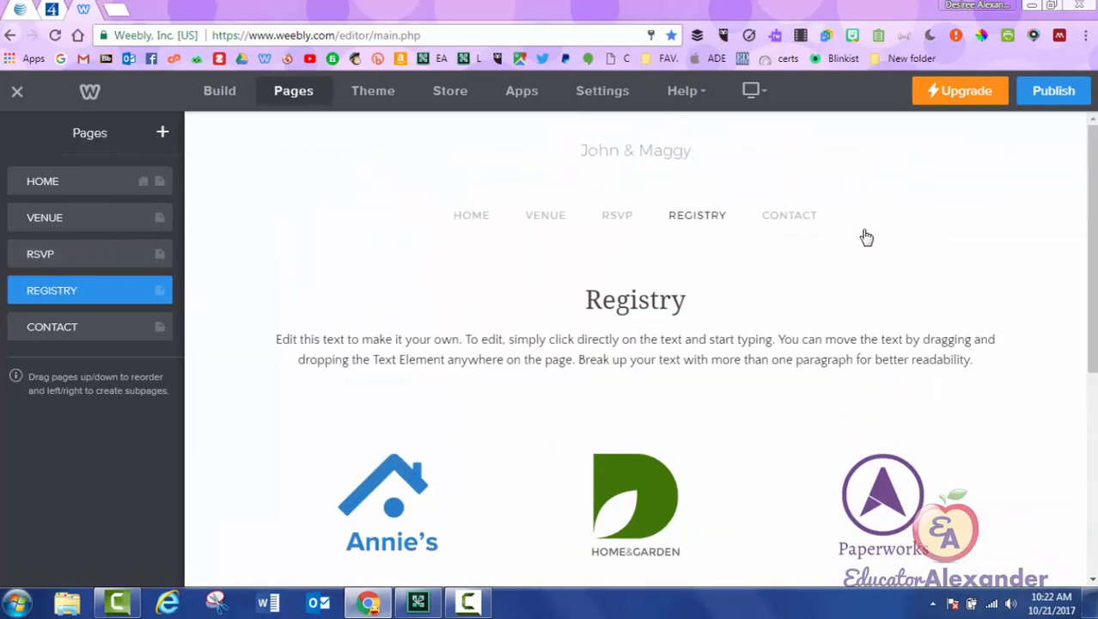
click(789, 215)
scroll(866, 237, down, 5)
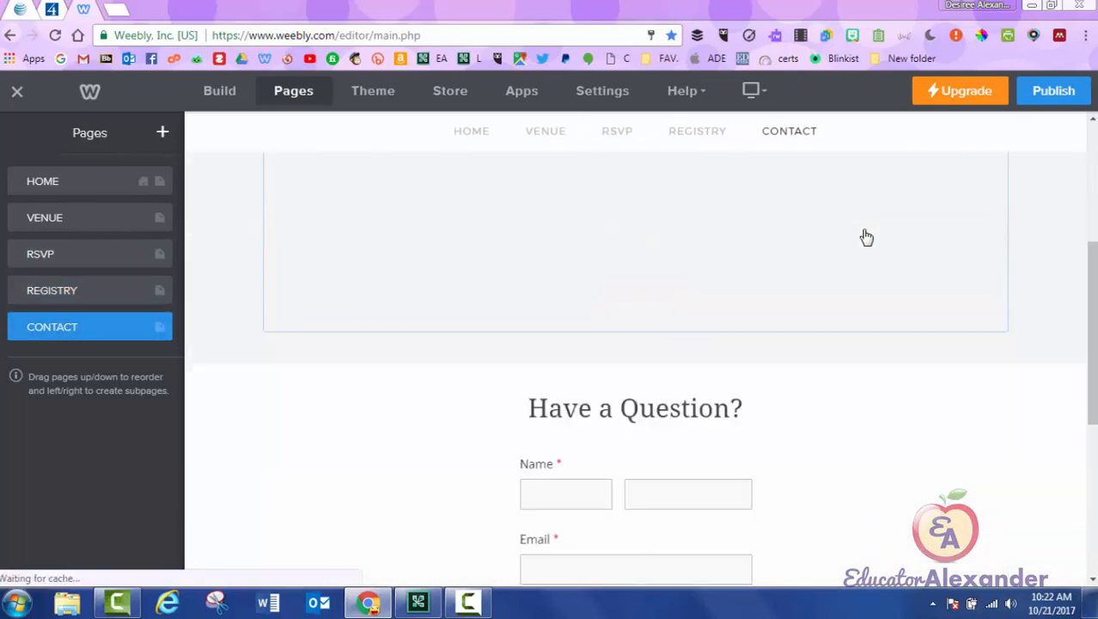
scroll(867, 238, up, 5)
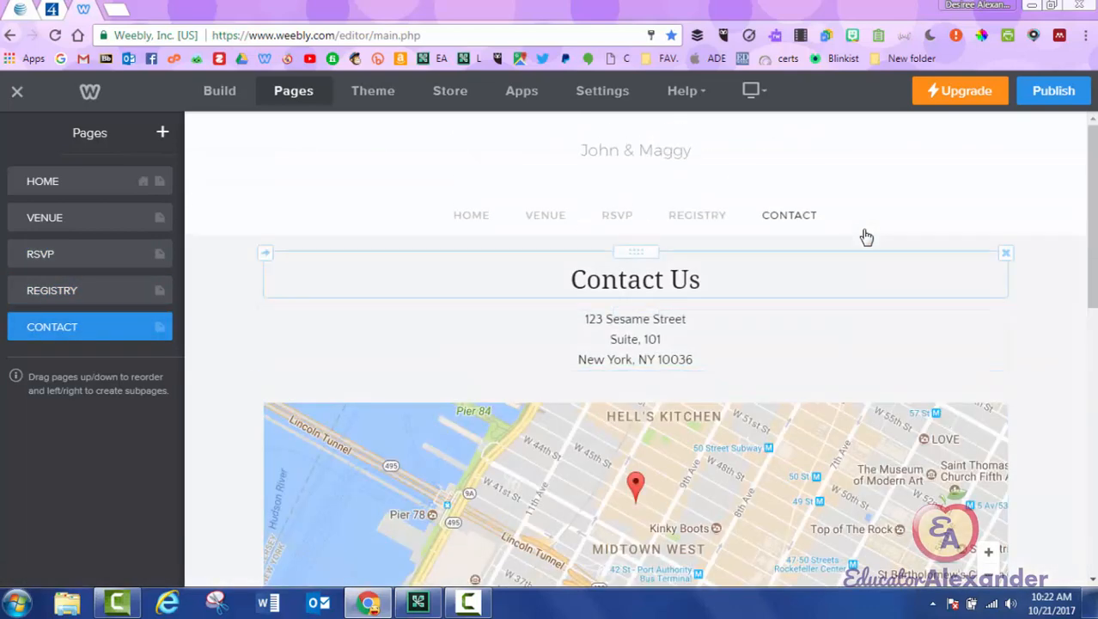
Step: Examine the placeholder text and images on the Home and Venue pages, and return to the Home page
click(471, 215)
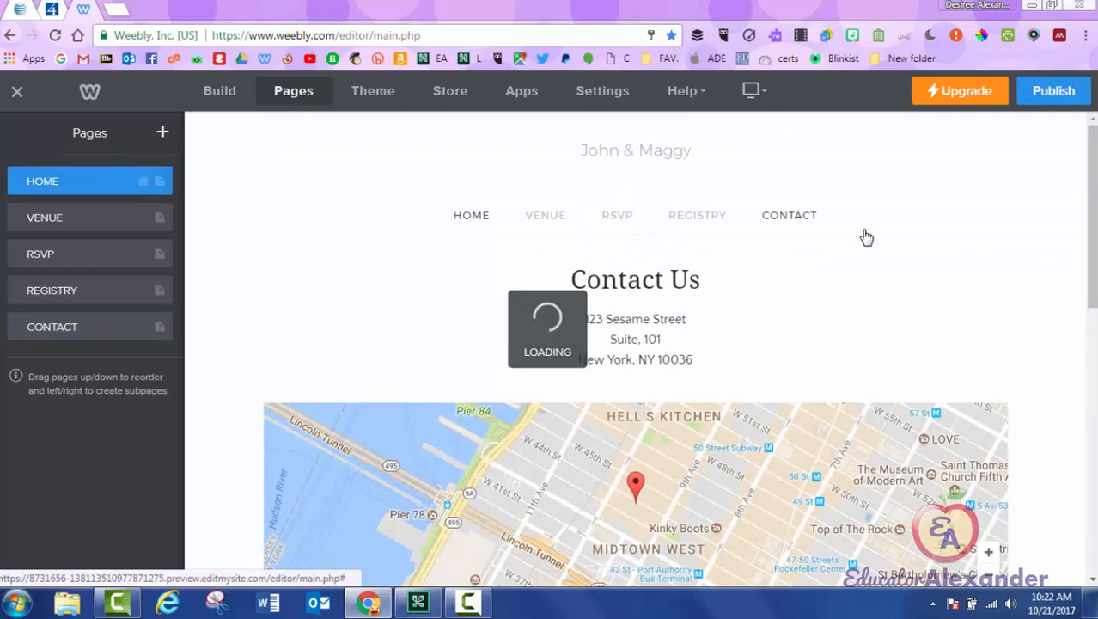
scroll(866, 237, down, 5)
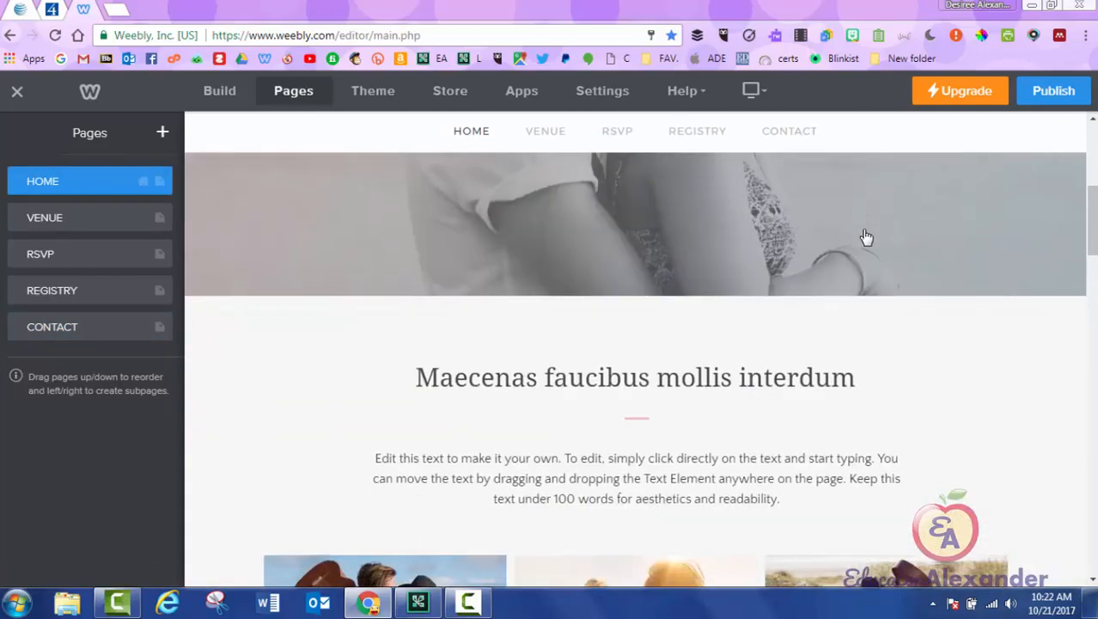
scroll(867, 237, down, 6)
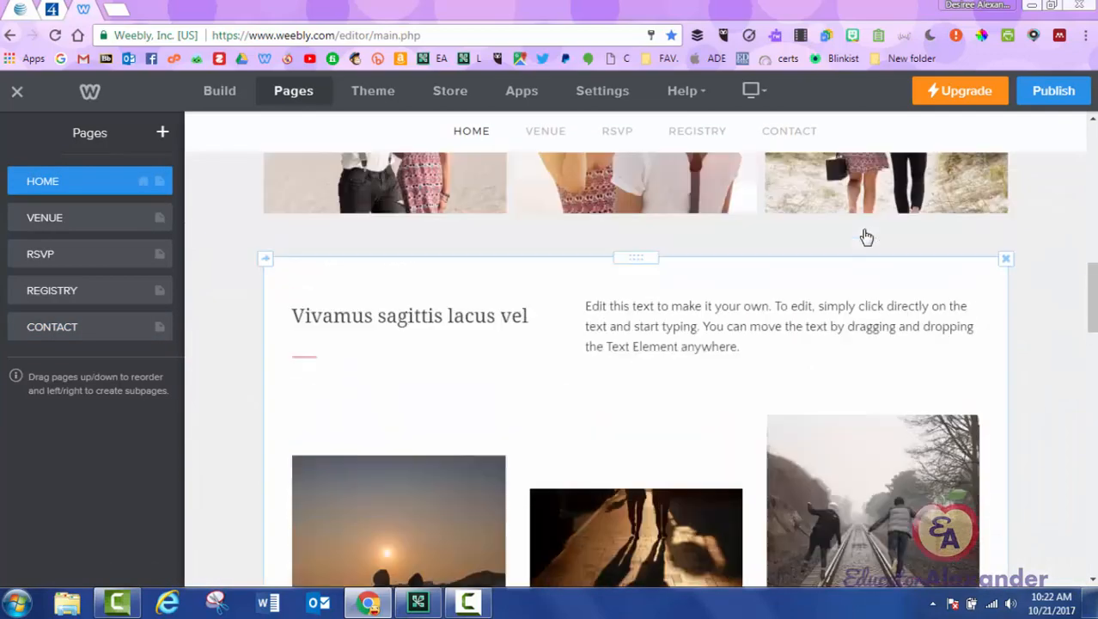
scroll(866, 237, up, 10)
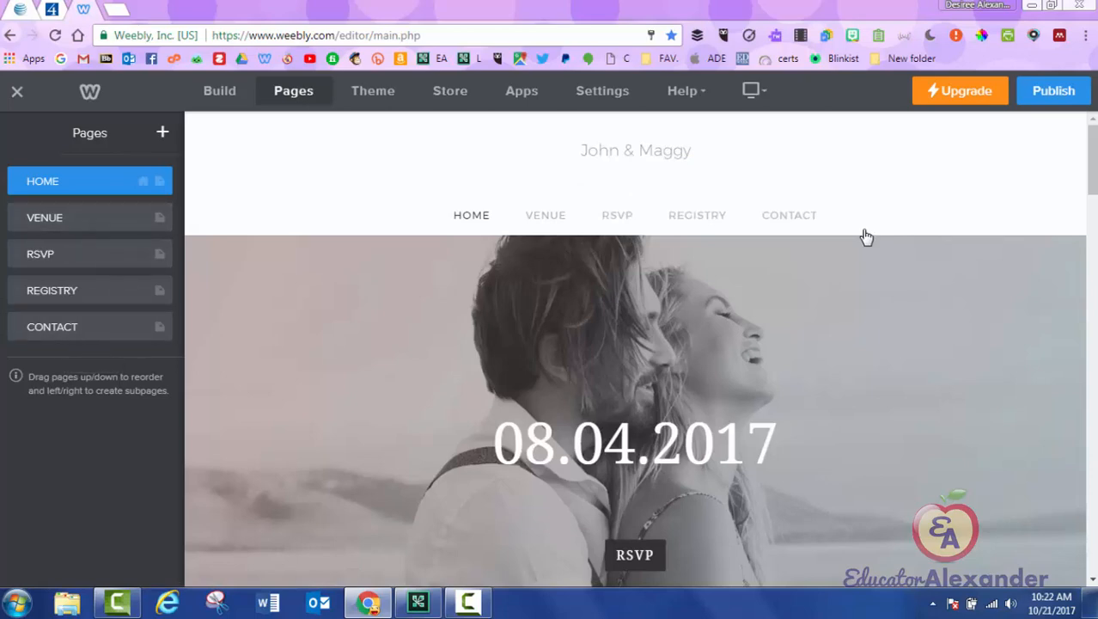
click(45, 218)
scroll(866, 237, down, 6)
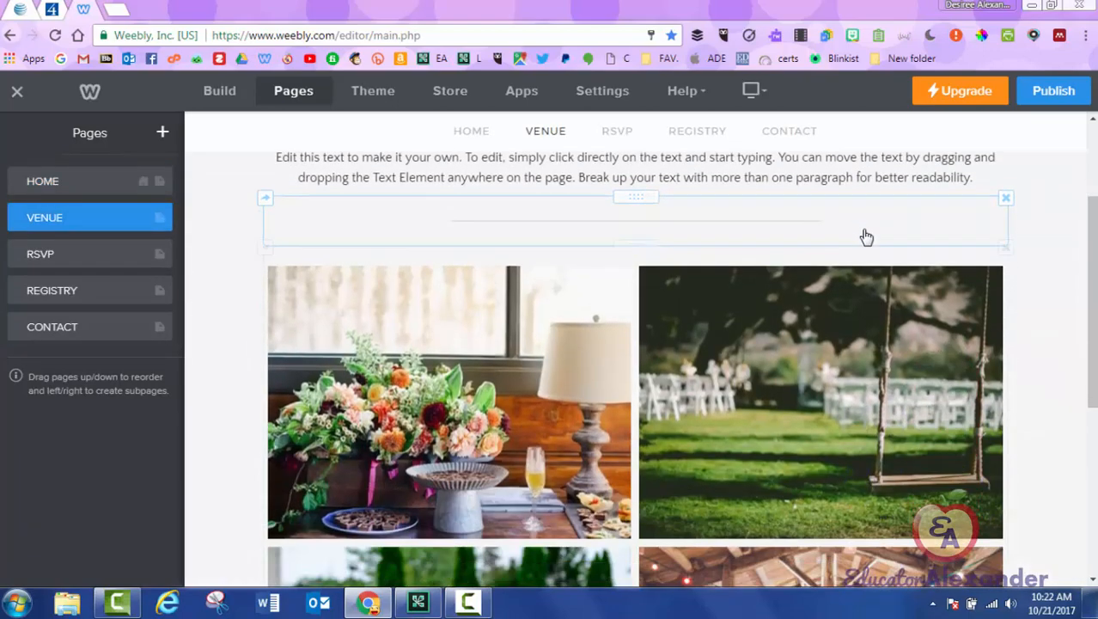
scroll(866, 237, up, 5)
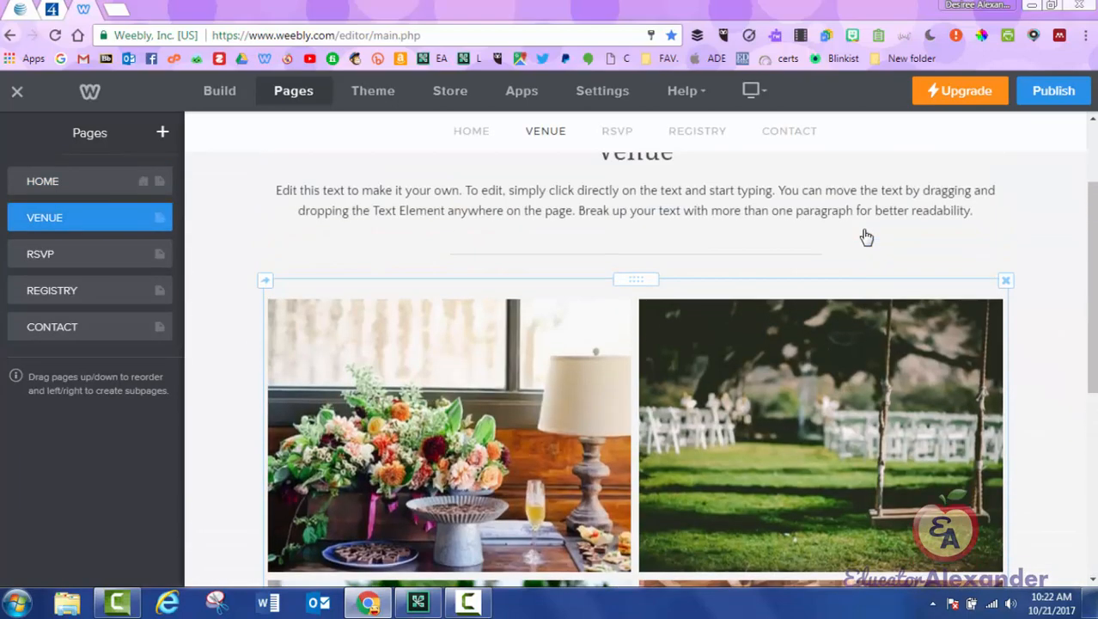
scroll(866, 237, down, 4)
scroll(867, 237, up, 6)
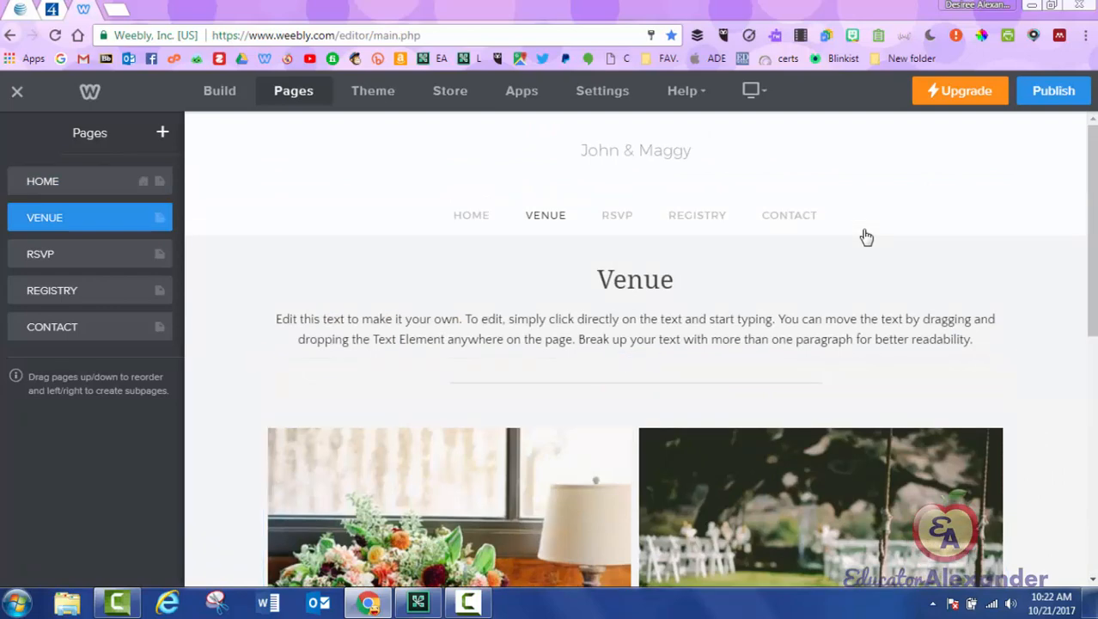
click(471, 216)
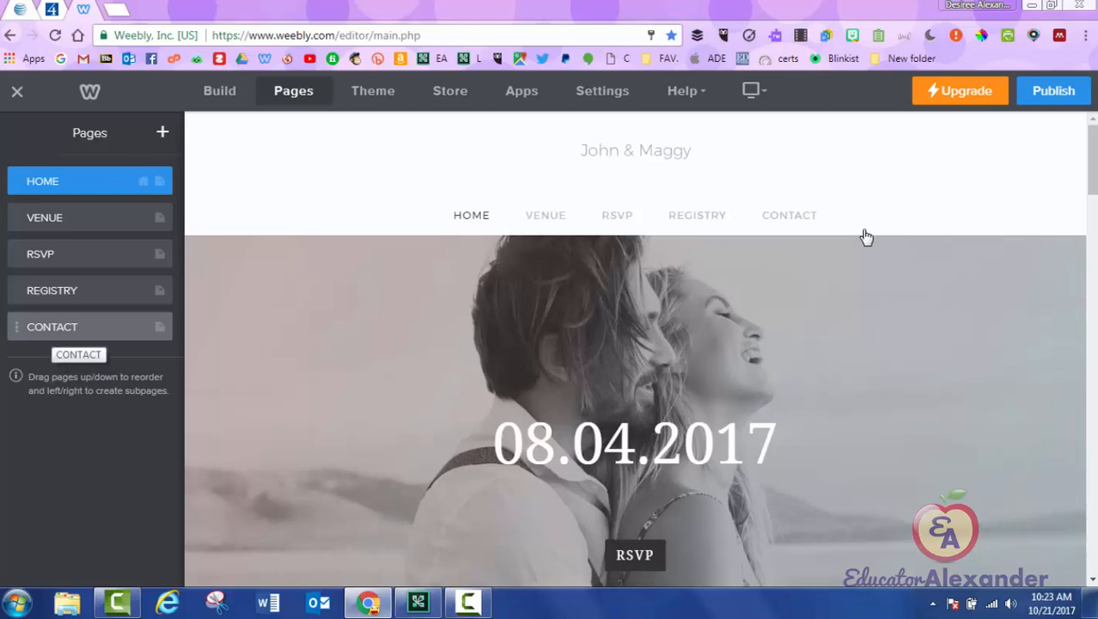
Step: Delete the theme's Contact and Registry pages from the site
click(52, 328)
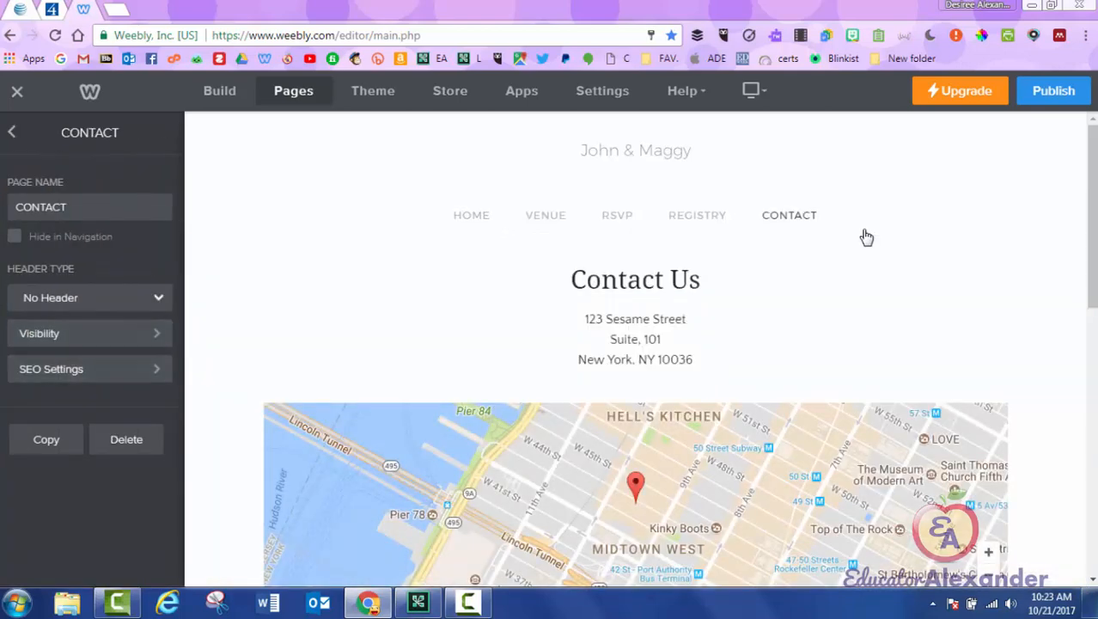
click(126, 439)
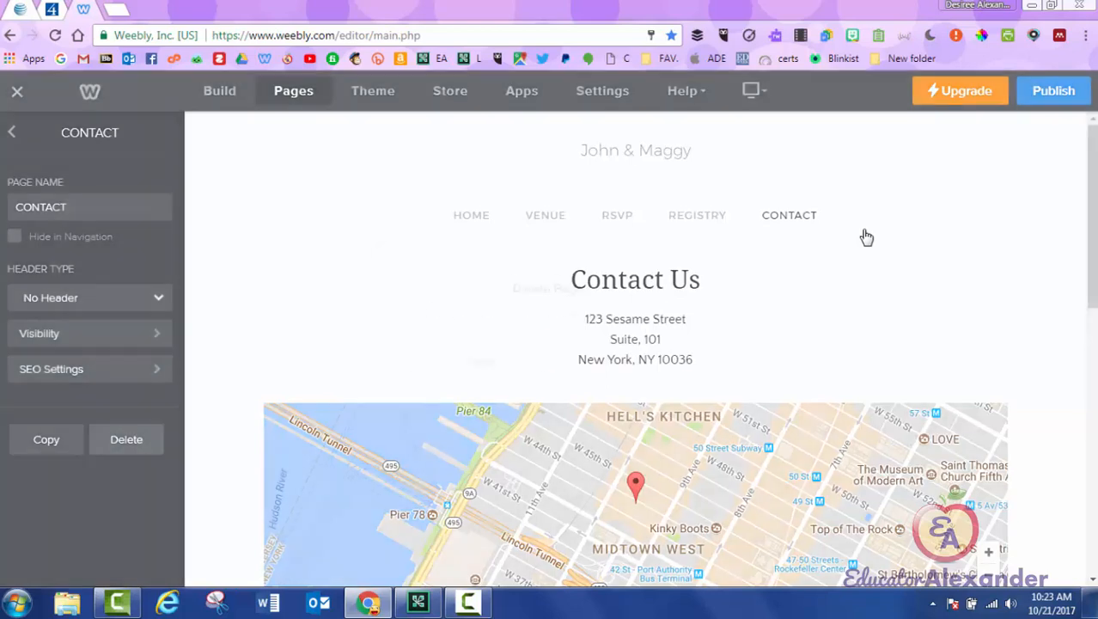
click(618, 352)
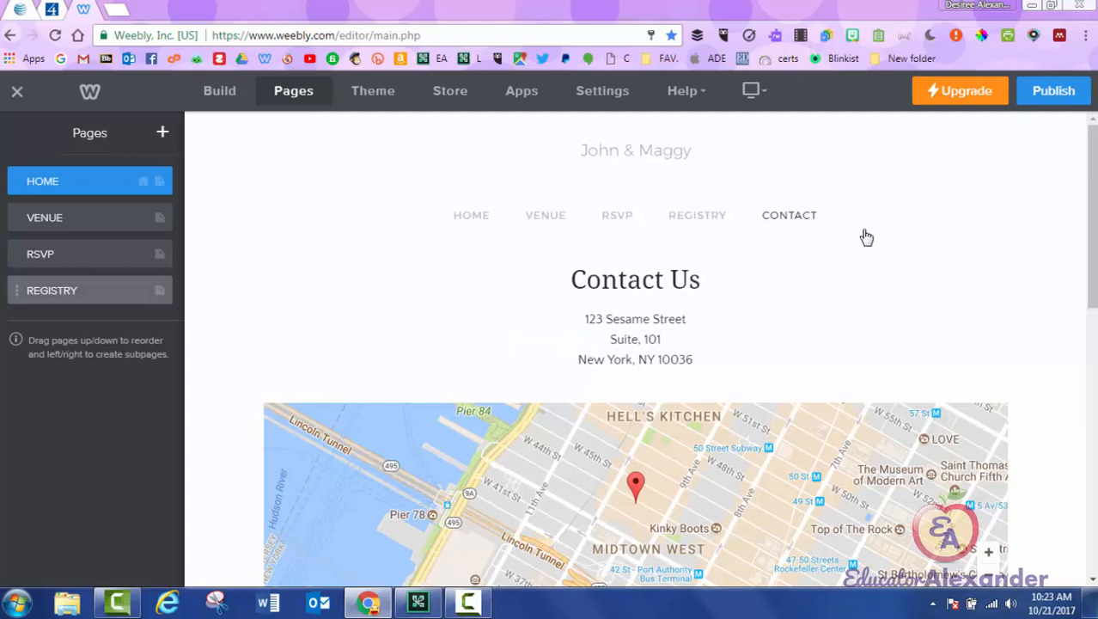
click(86, 290)
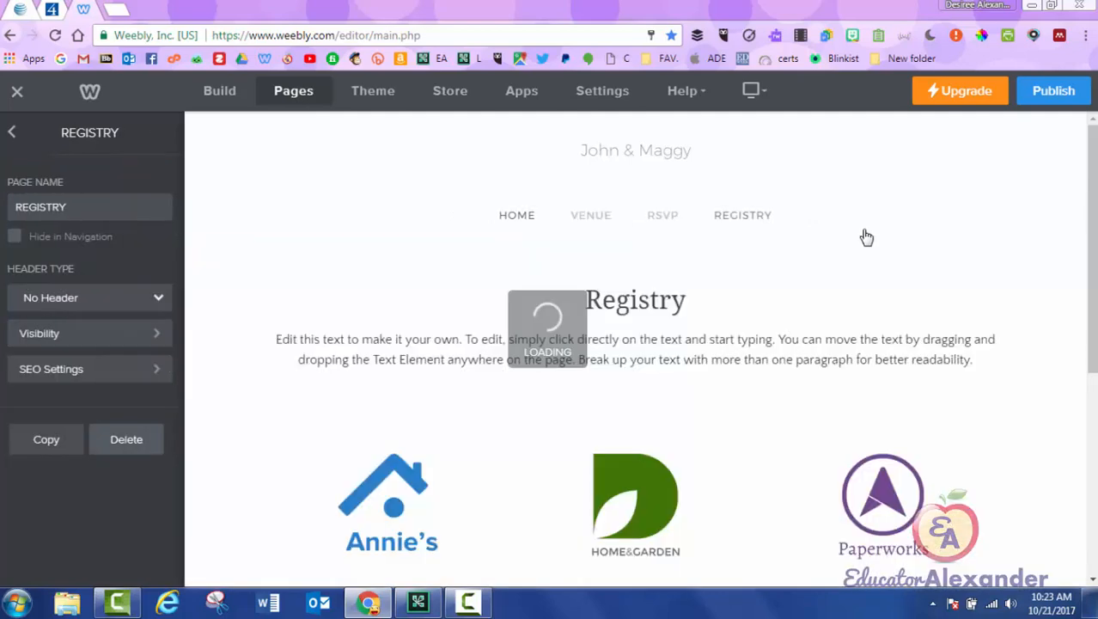
click(126, 439)
click(618, 352)
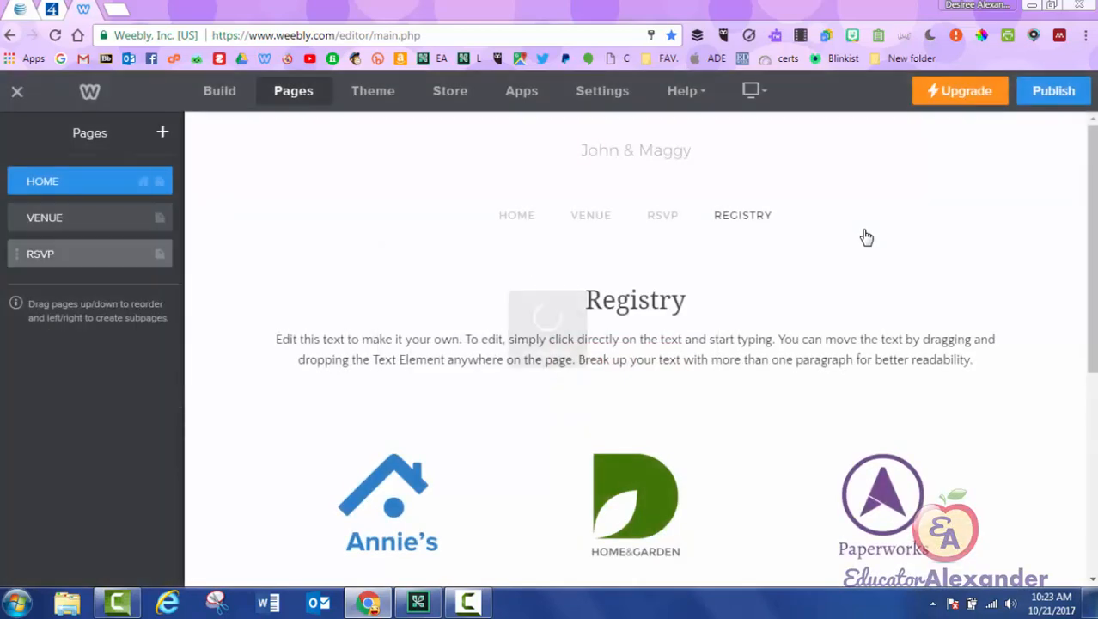
Step: Delete the theme's RSVP and Venue pages from the site
click(86, 254)
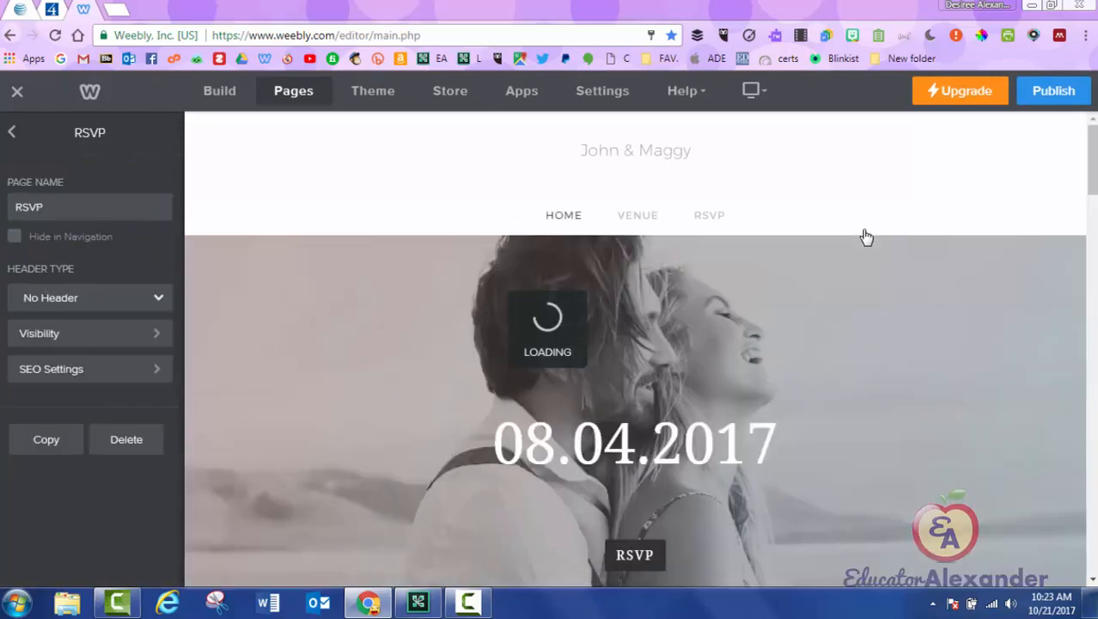
click(126, 439)
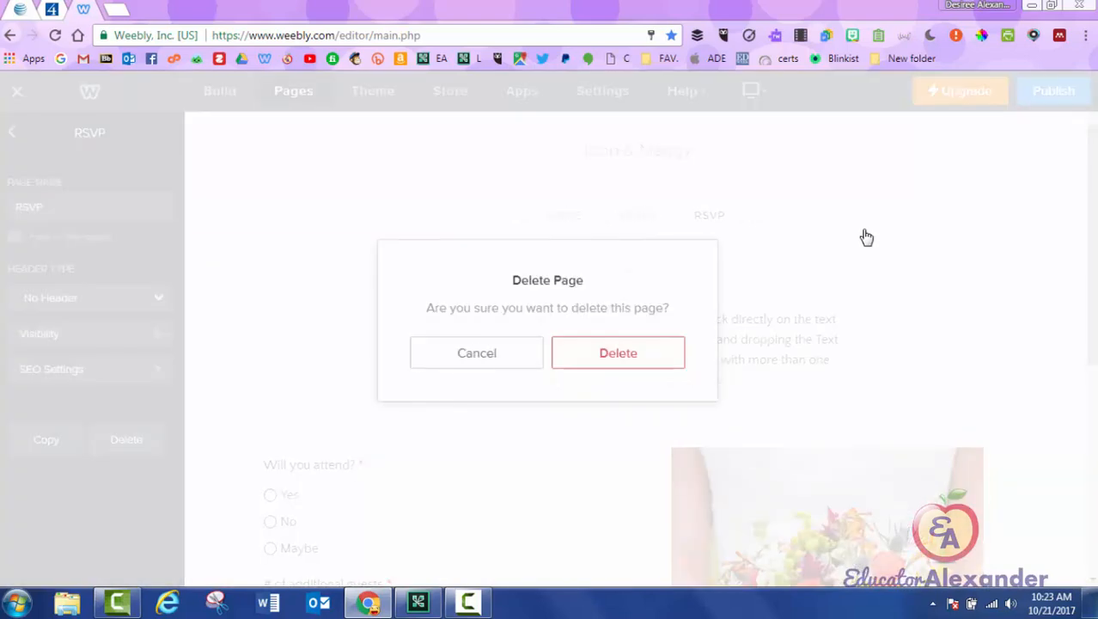
click(618, 352)
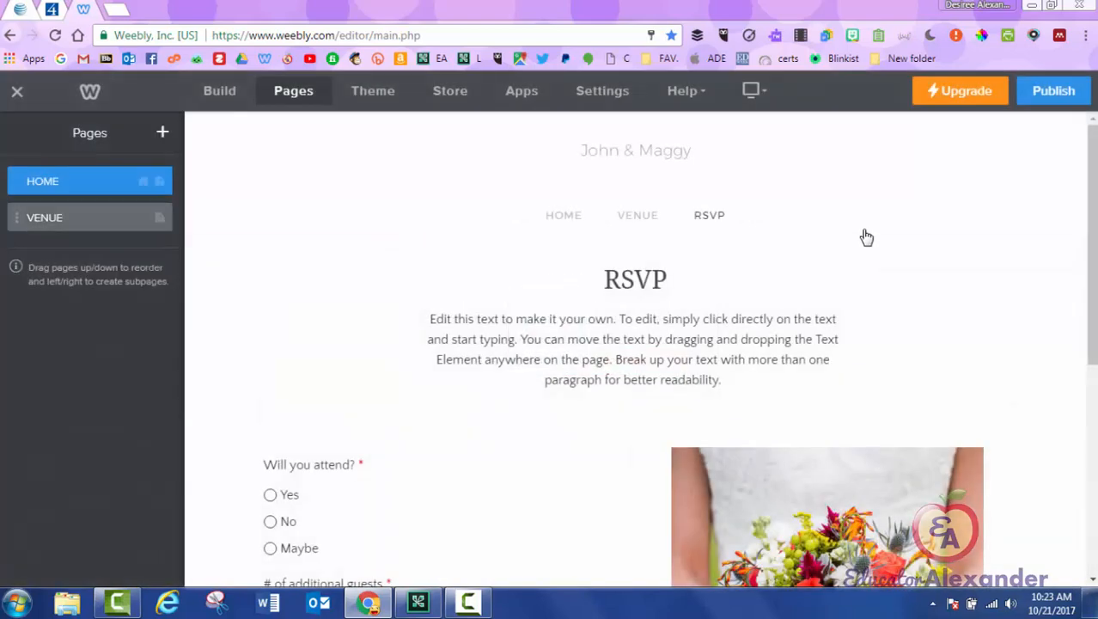
click(86, 217)
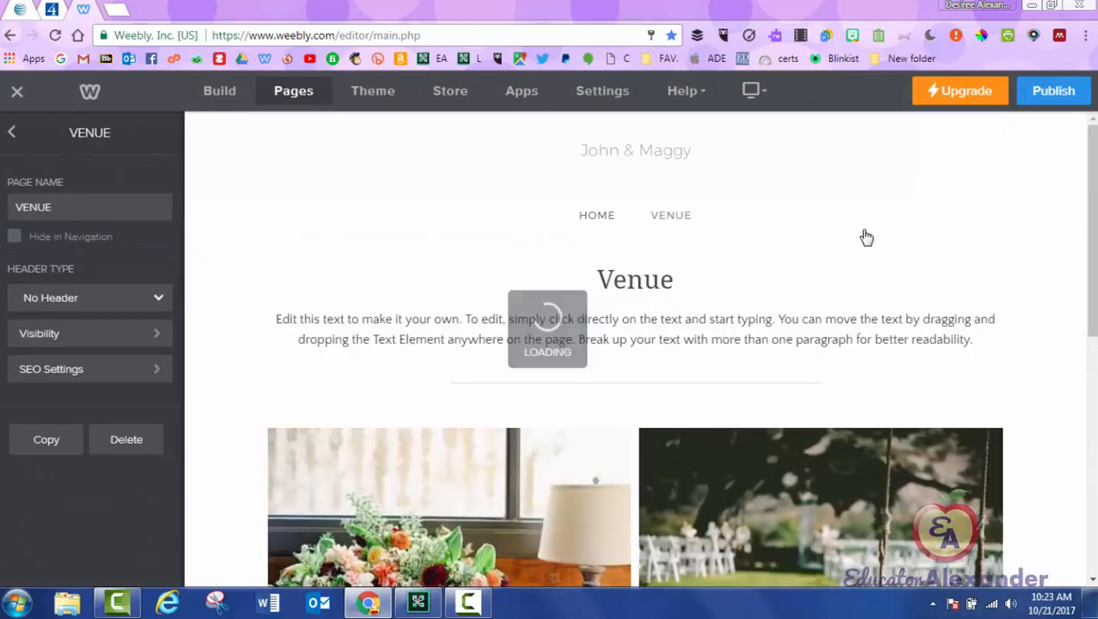
click(127, 440)
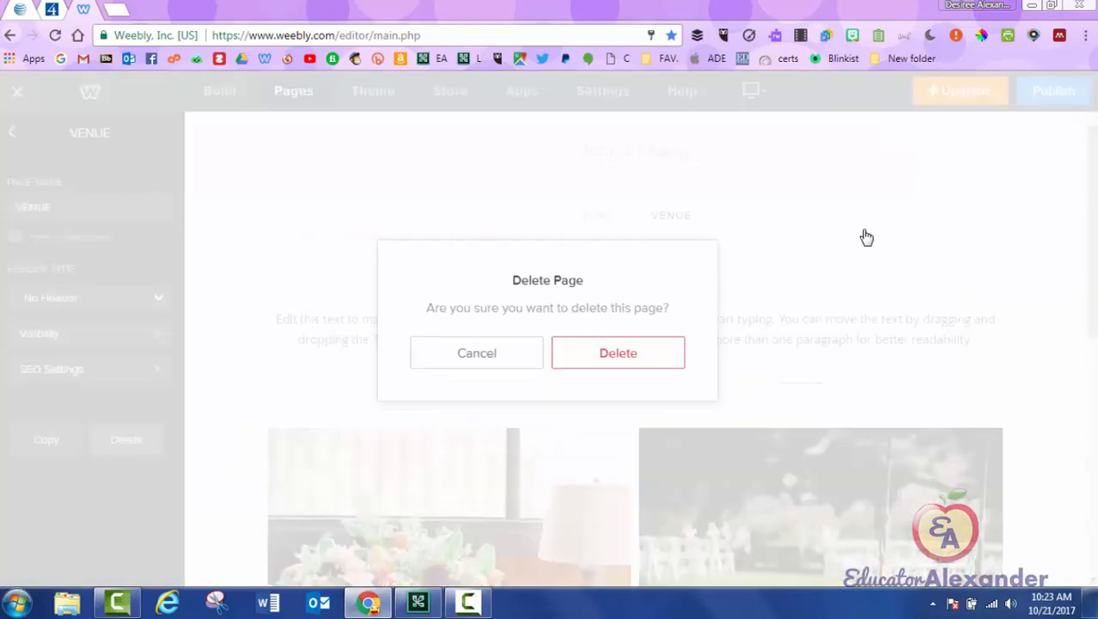
click(618, 352)
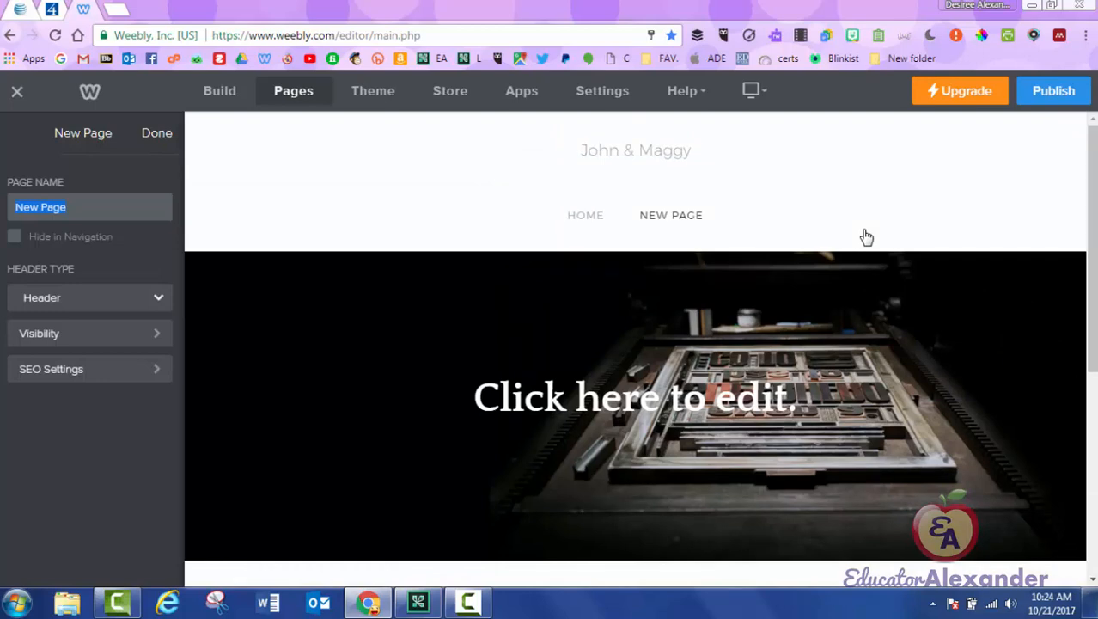
Step: Name the new standard page Contact Us, and delete the theme's original Home page
text(Contact Us)
key(Return)
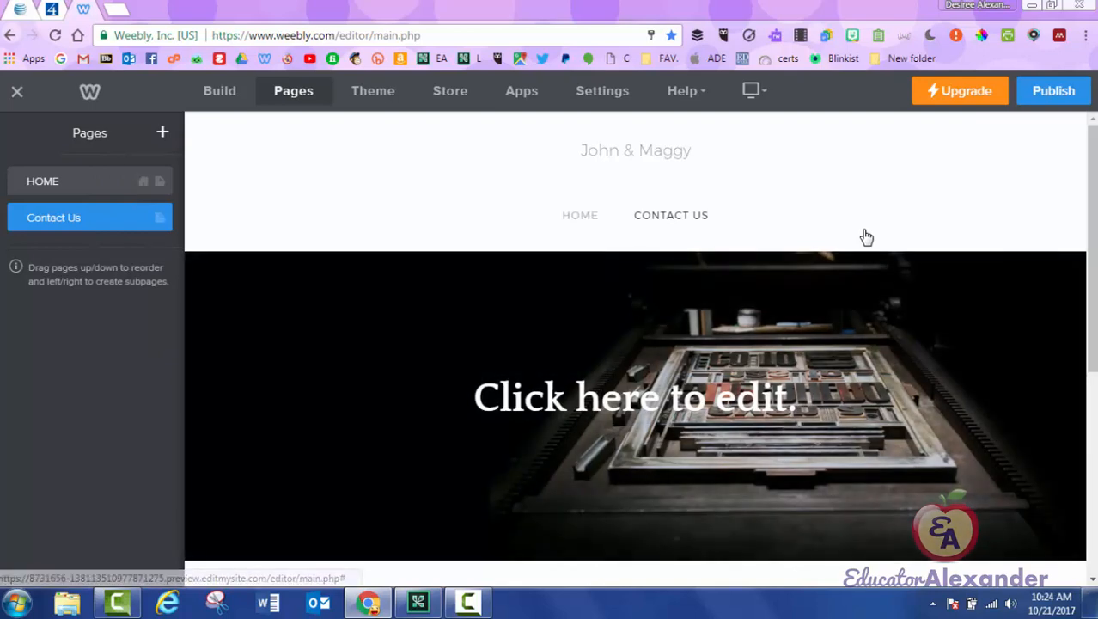
click(65, 182)
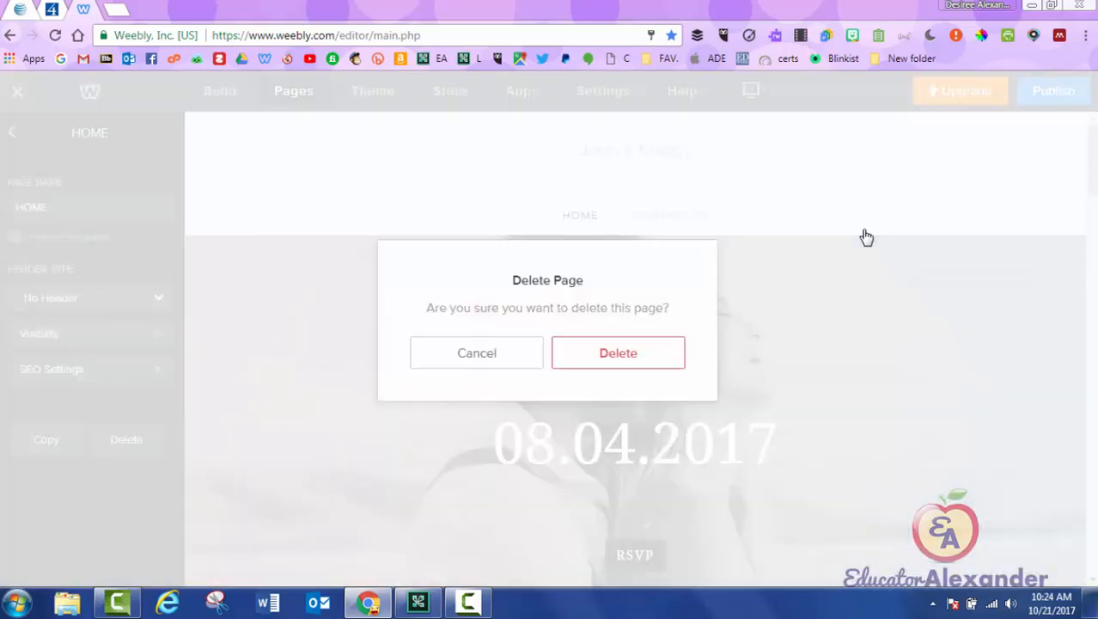
key(Return)
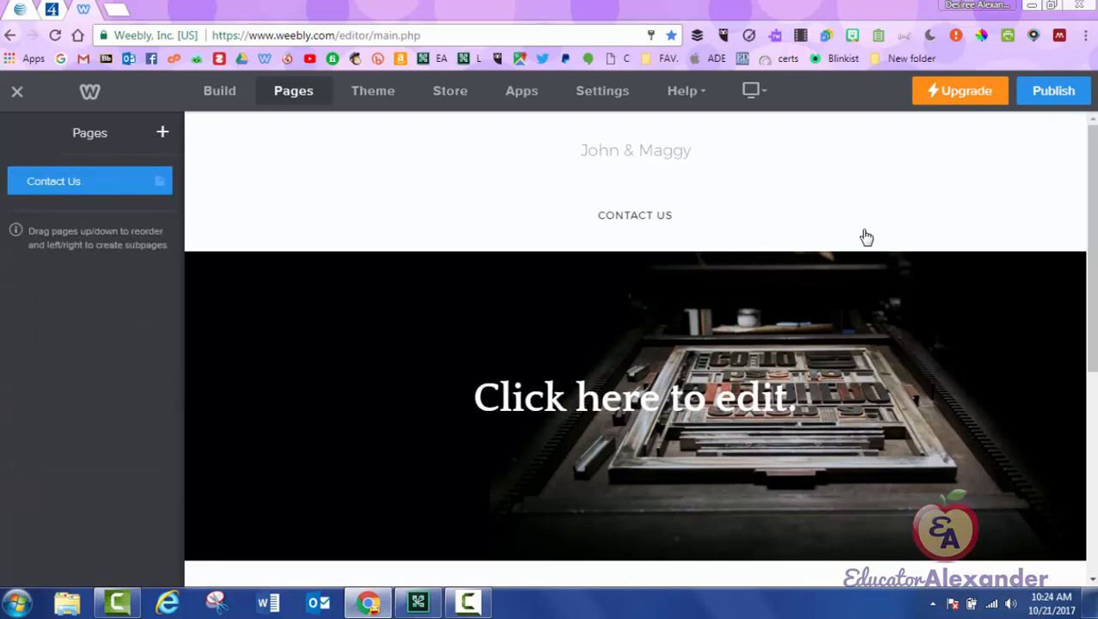
Step: Add a standard page named Home and place it above Contact Us in the page order
click(162, 132)
click(91, 184)
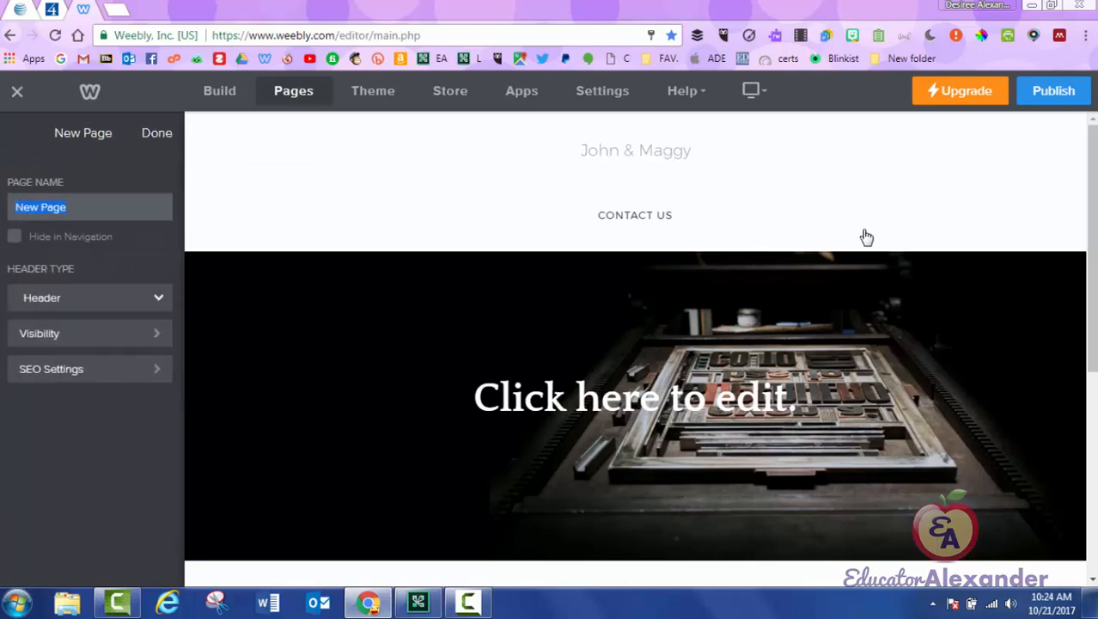
text(Home)
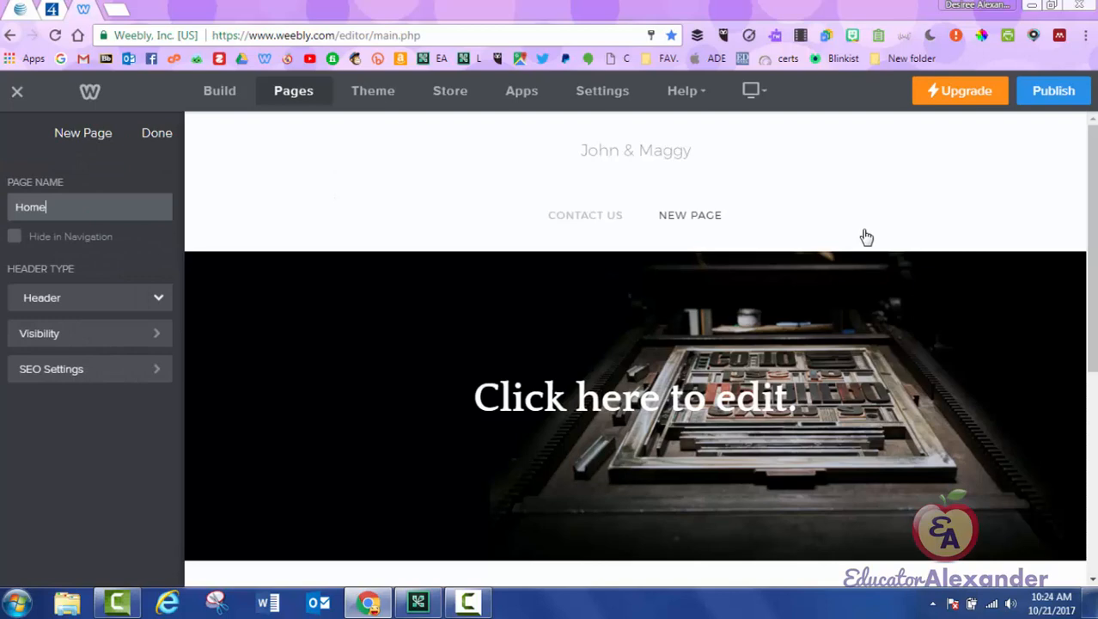
click(156, 133)
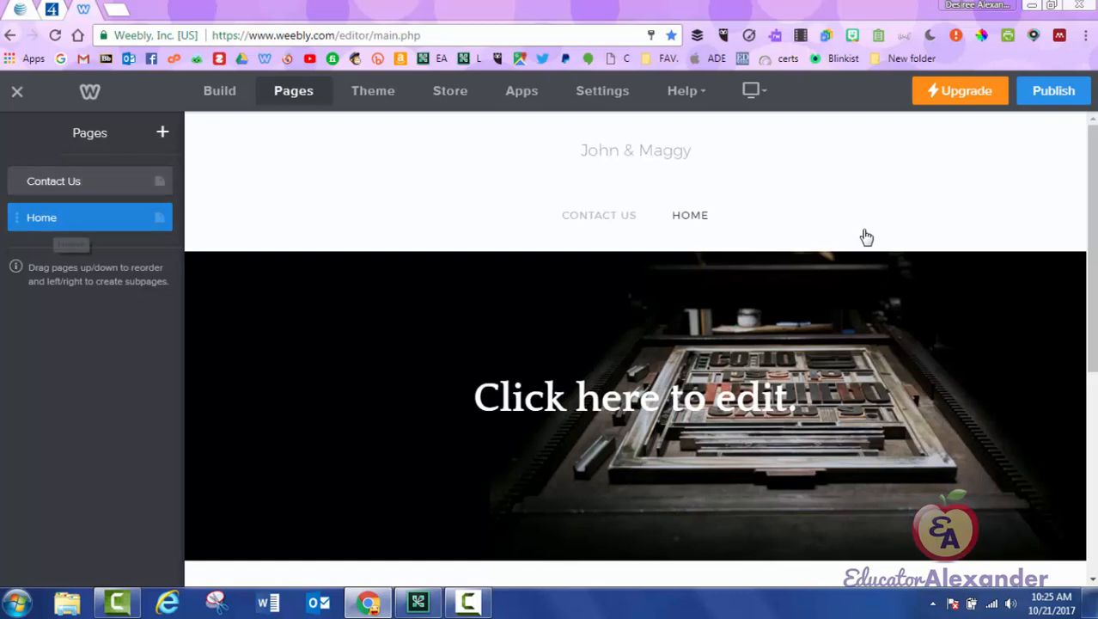
drag(55, 220, 55, 181)
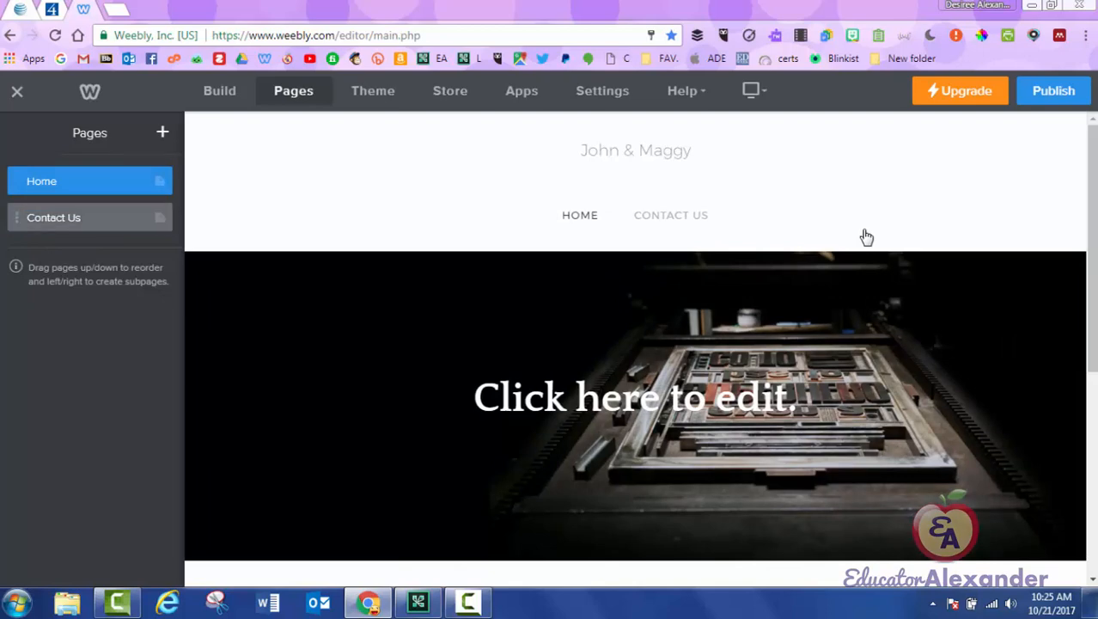
drag(76, 218, 55, 182)
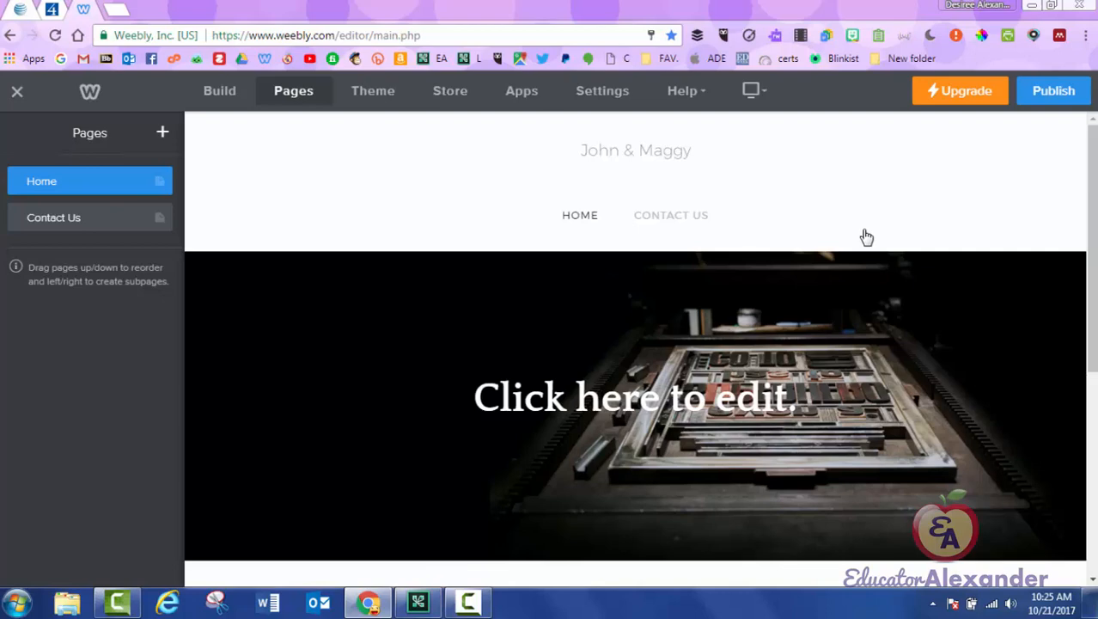
Step: Add a standard page named About Me, hide it from the navigation, and check the site's menu
click(163, 131)
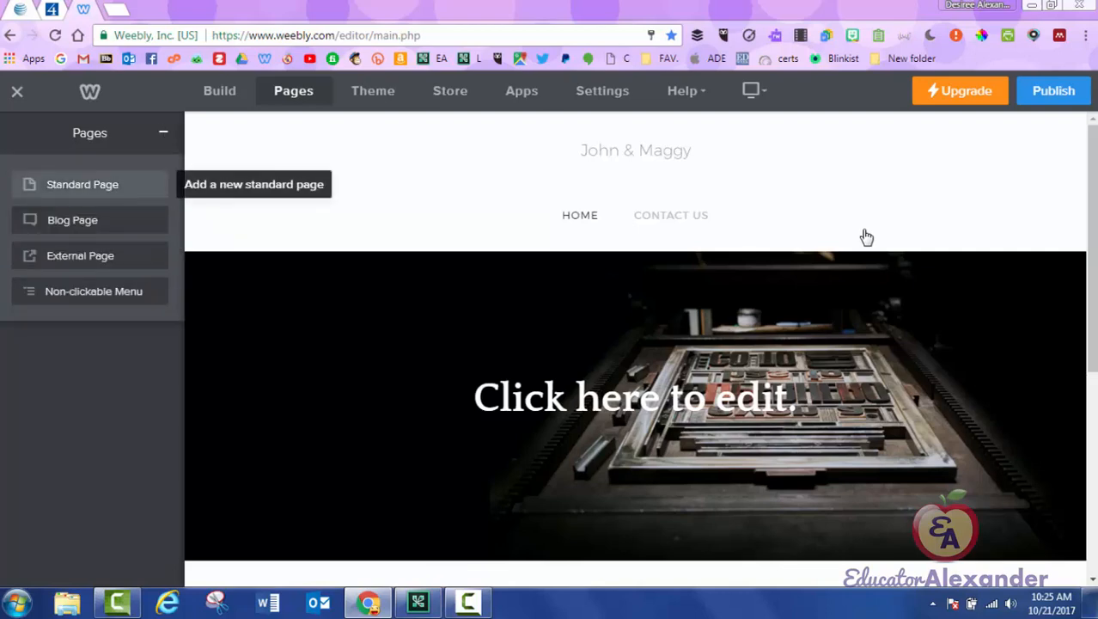
click(83, 183)
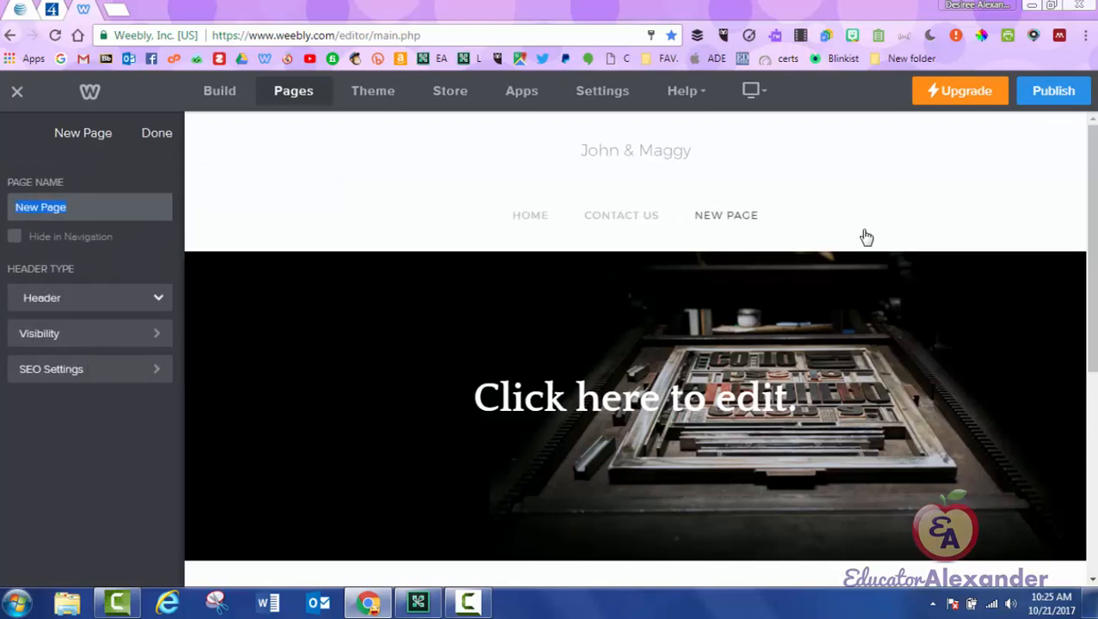
text(About Me)
key(Tab)
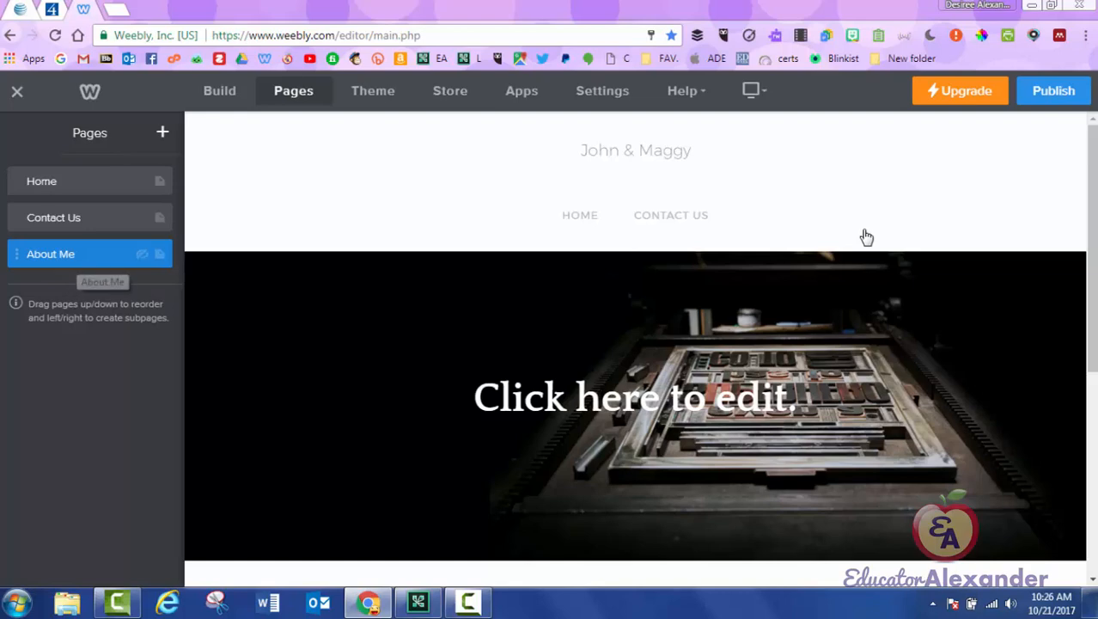
click(65, 255)
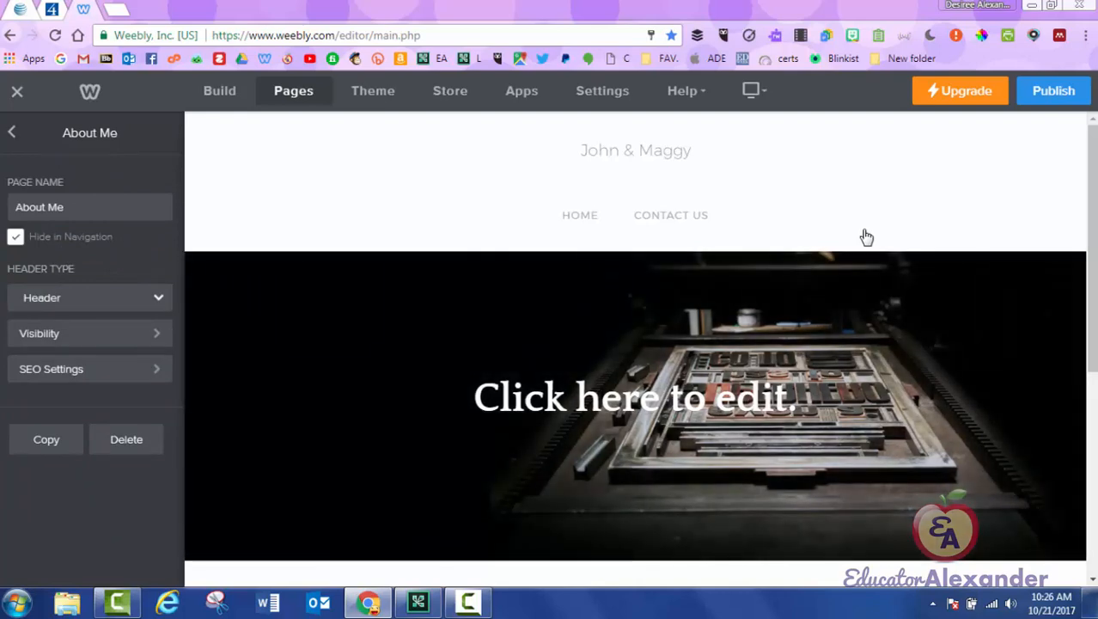
drag(713, 217, 634, 216)
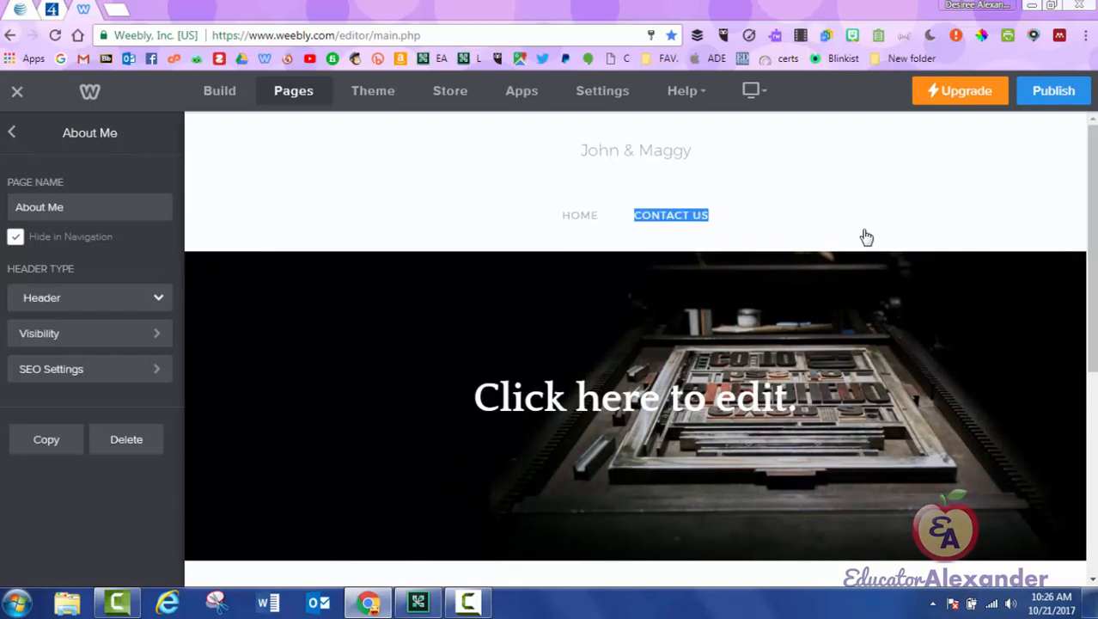
click(866, 237)
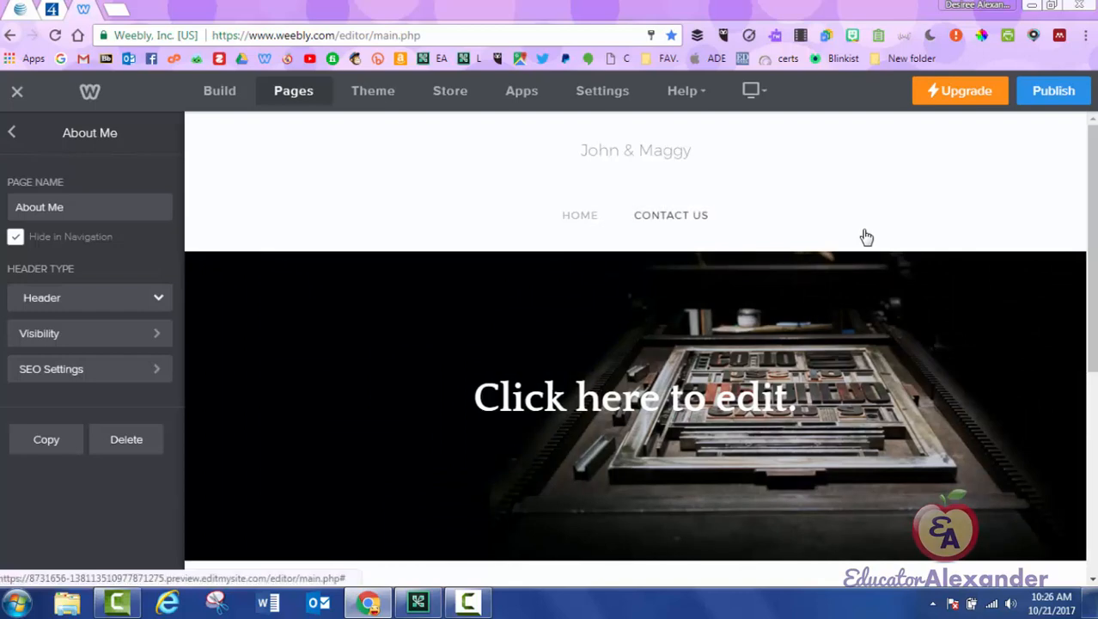
click(12, 132)
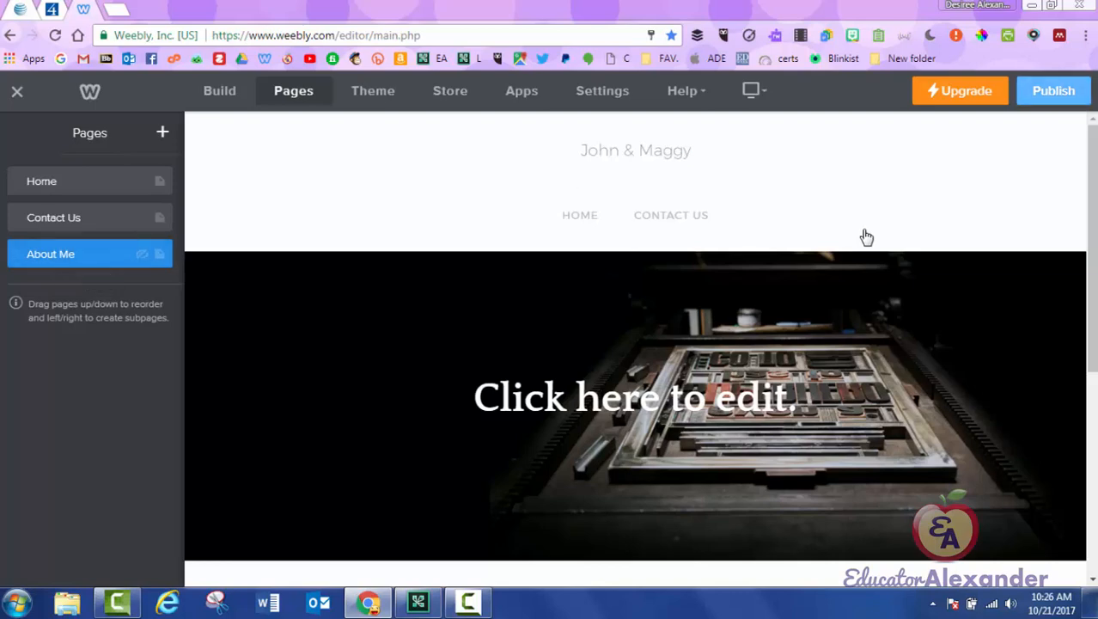
Step: Publish the site, open its published address in a new tab, and return the editor to the page list
click(1054, 90)
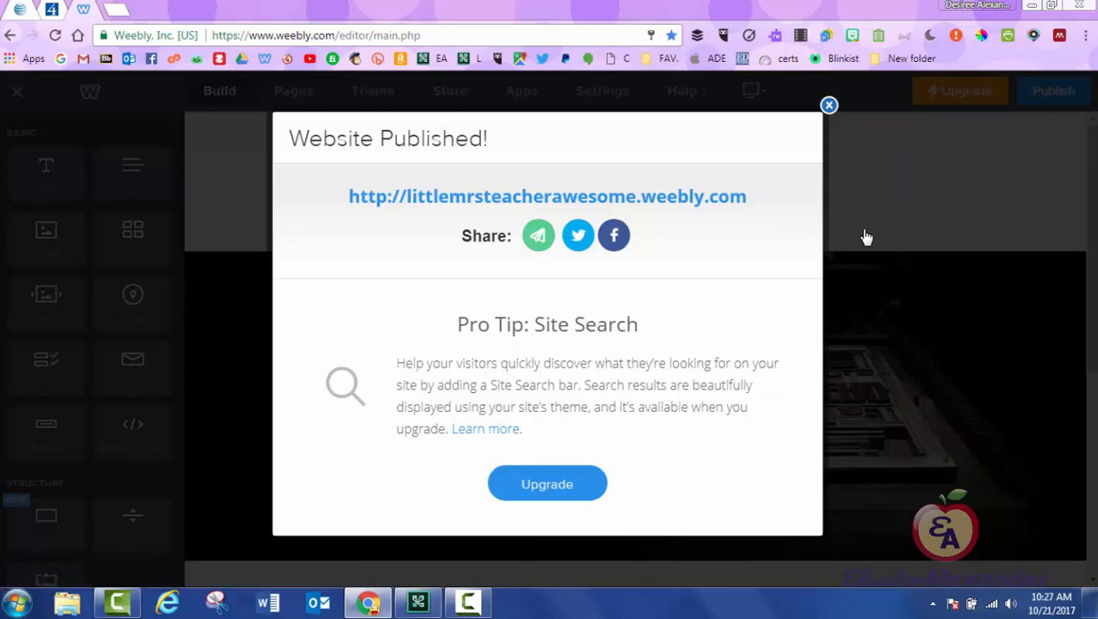
click(548, 196)
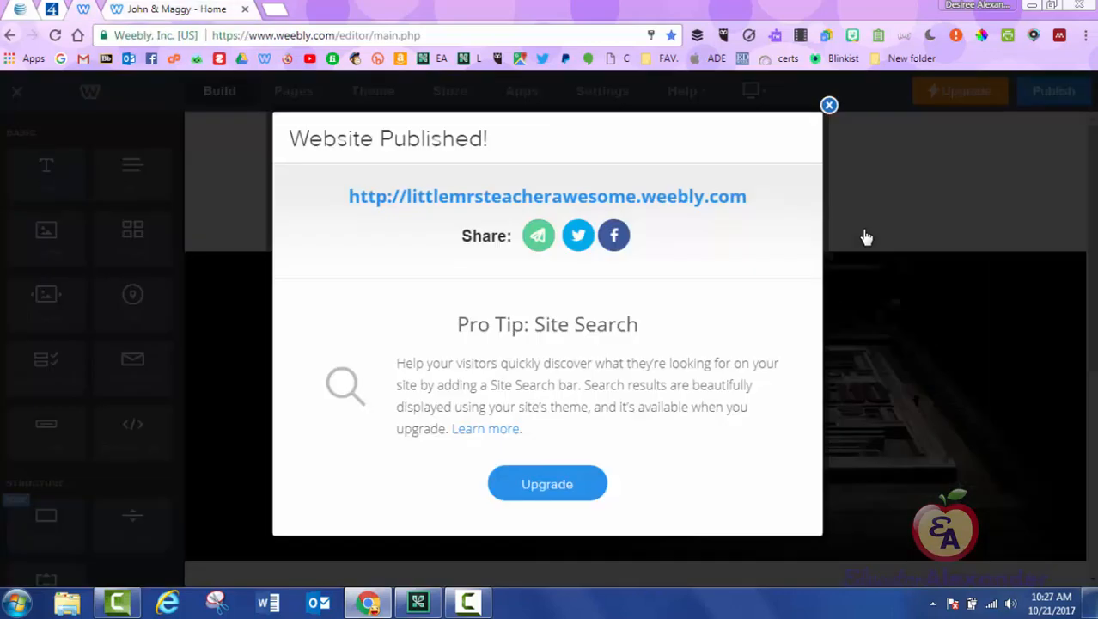
click(867, 237)
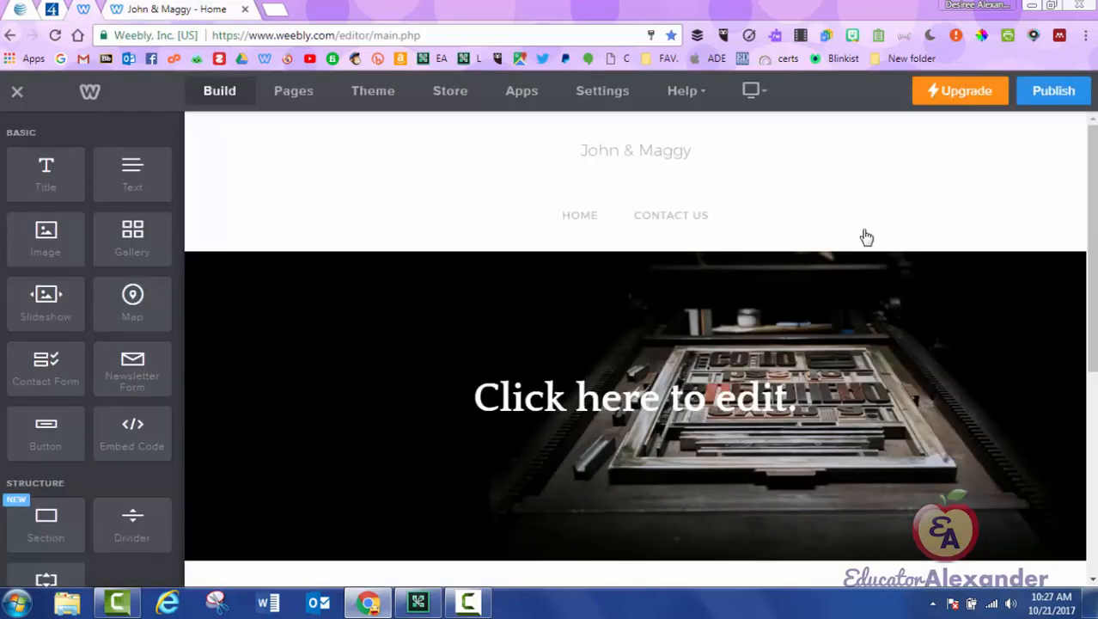
click(293, 91)
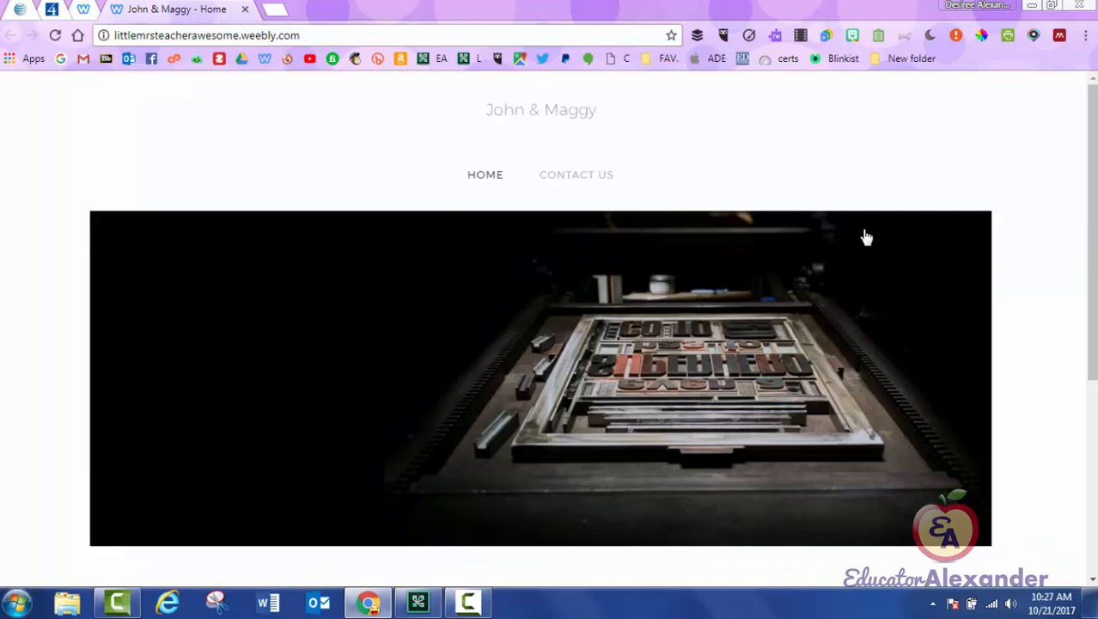
Step: Open the hidden About Me page on the published site by adding /about-me to the address, and highlight that part of the address
click(301, 35)
text(/about-)
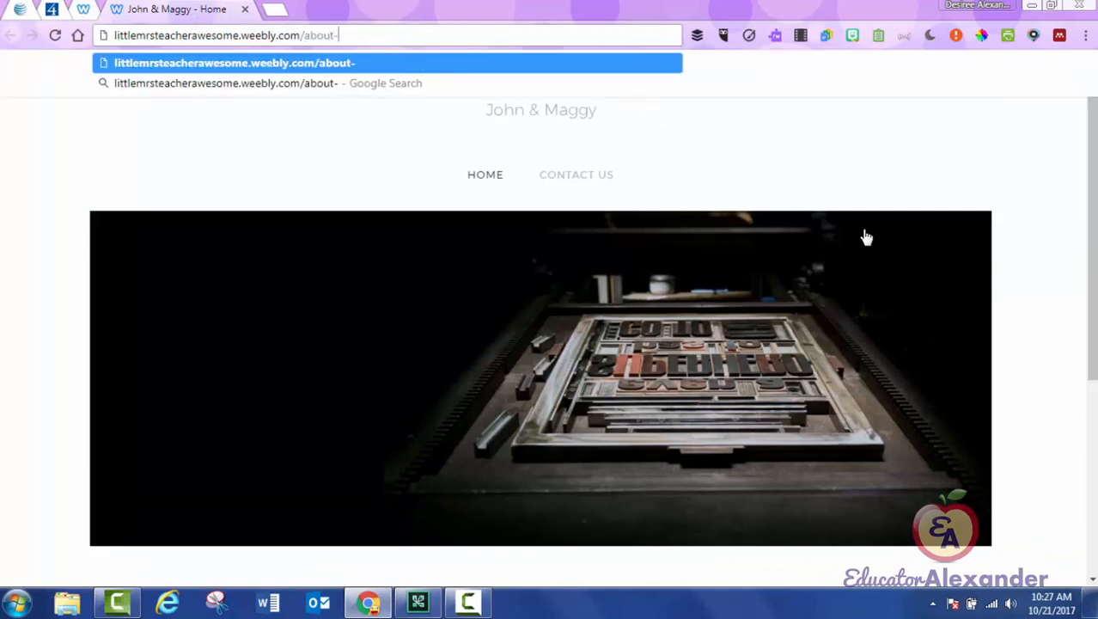
text(me)
key(Return)
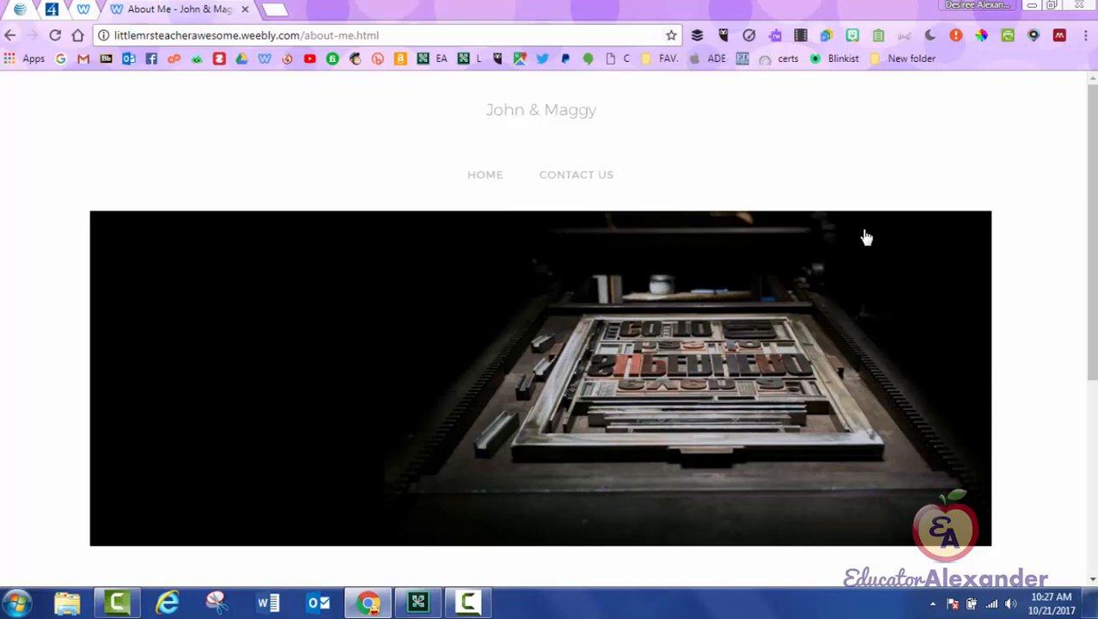
key(shift+Left)
key(shift+Left)
key(shift+Left)
key(shift+Left)
key(shift+Left)
key(shift+Left)
key(shift+Left)
key(shift+Left)
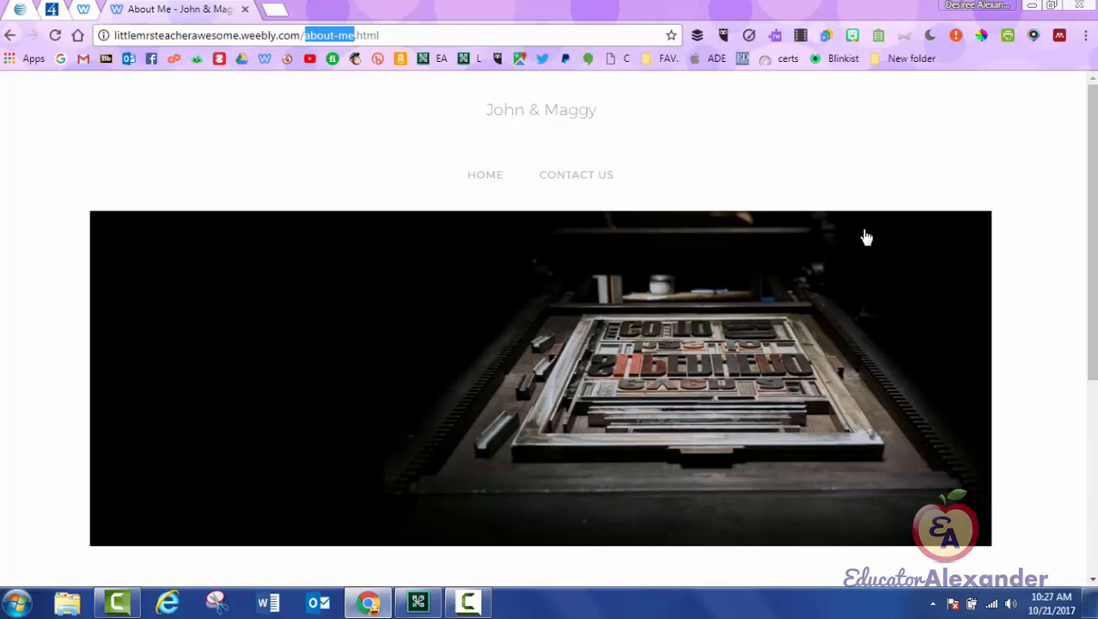
Step: Close the published site's tab and turn off Hide in Navigation for the About Me page
key(ctrl+w)
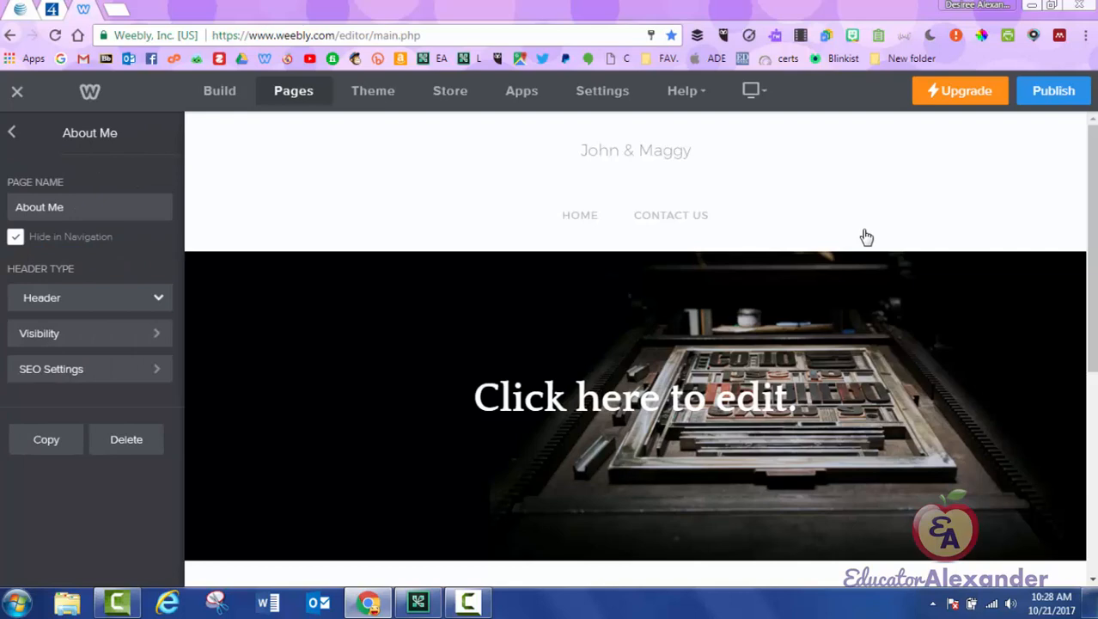
key(space)
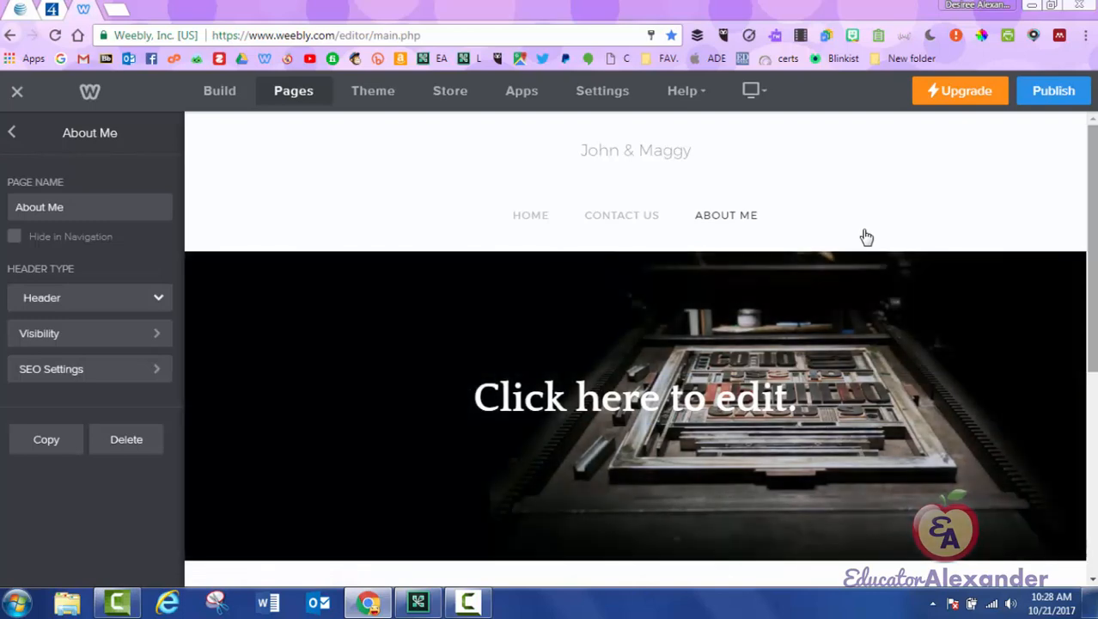
Step: Switch the About Me page's header type to No Header and back to Header
scroll(866, 238, down, 2)
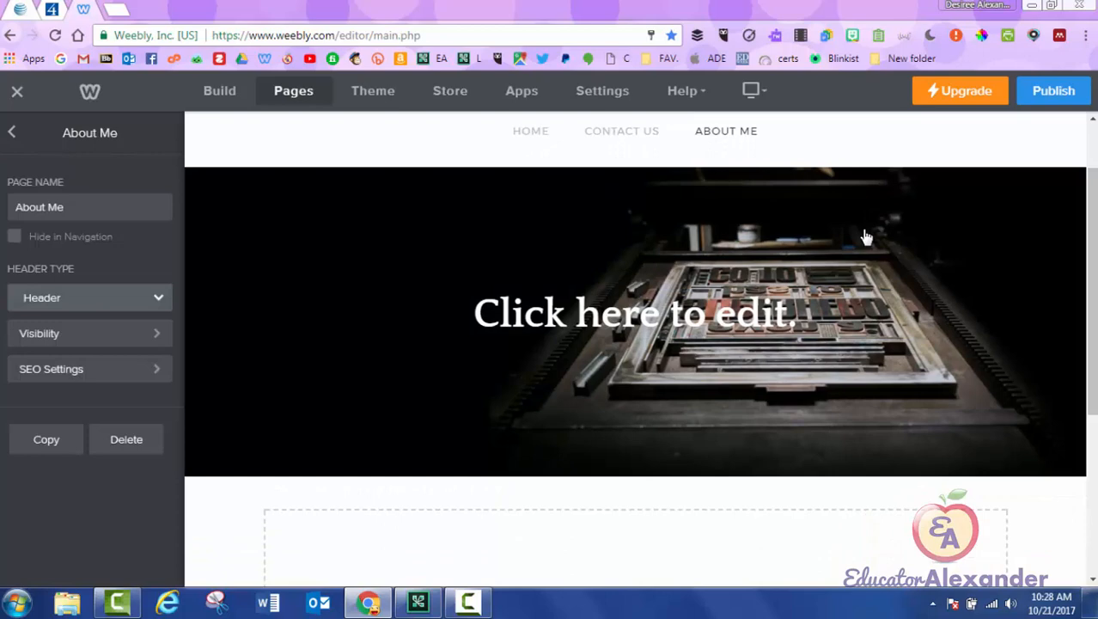
click(90, 298)
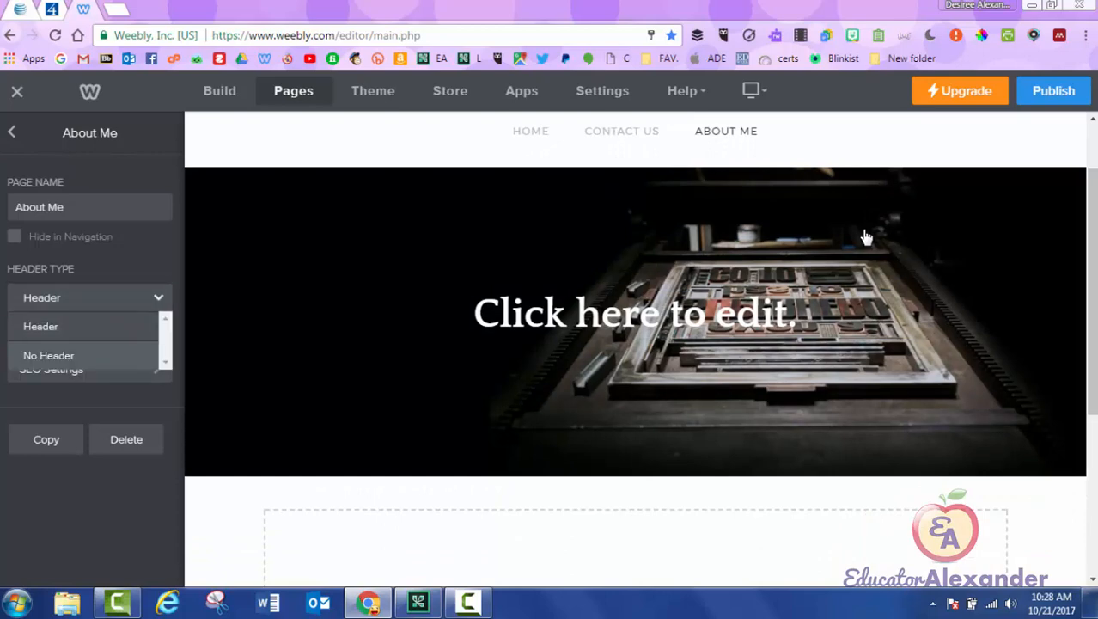
click(48, 355)
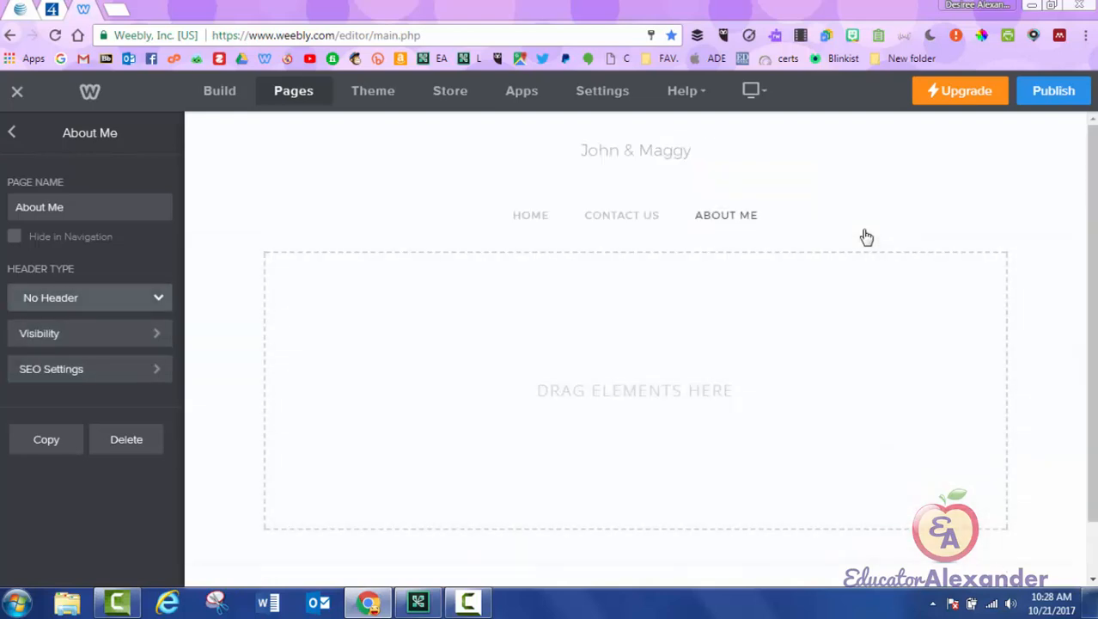
click(89, 298)
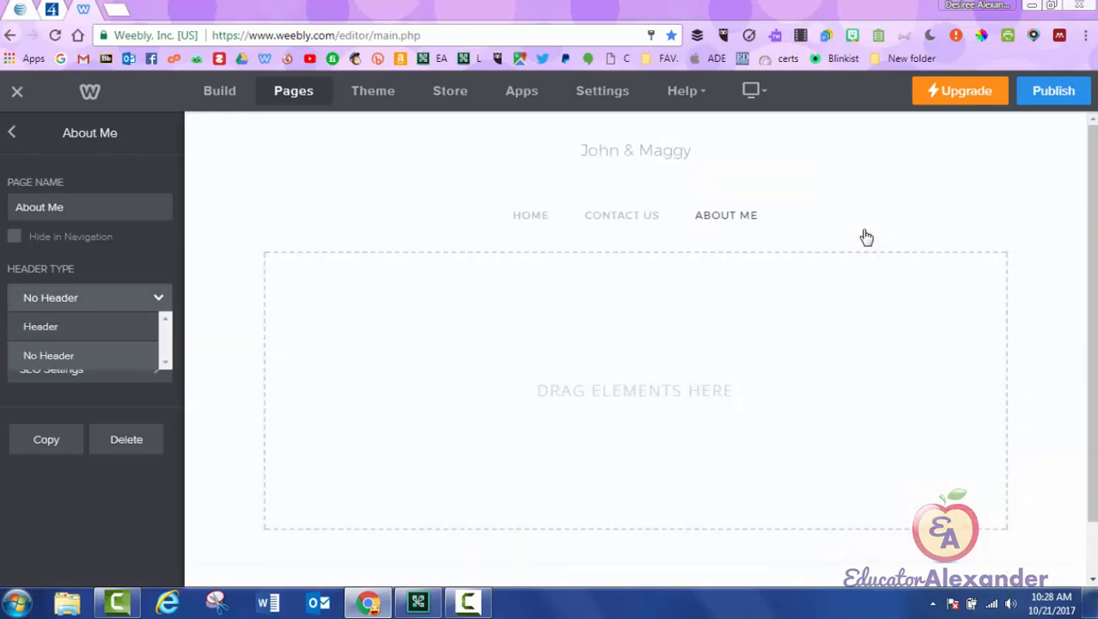
click(42, 324)
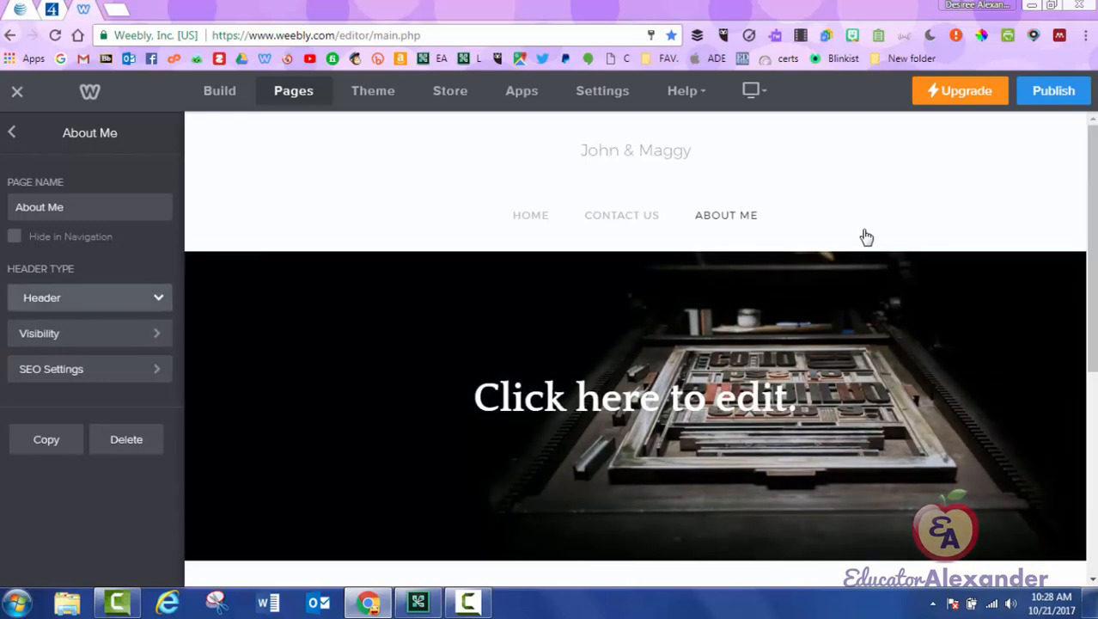
Step: Set the About Me page's header type to No Header
click(90, 297)
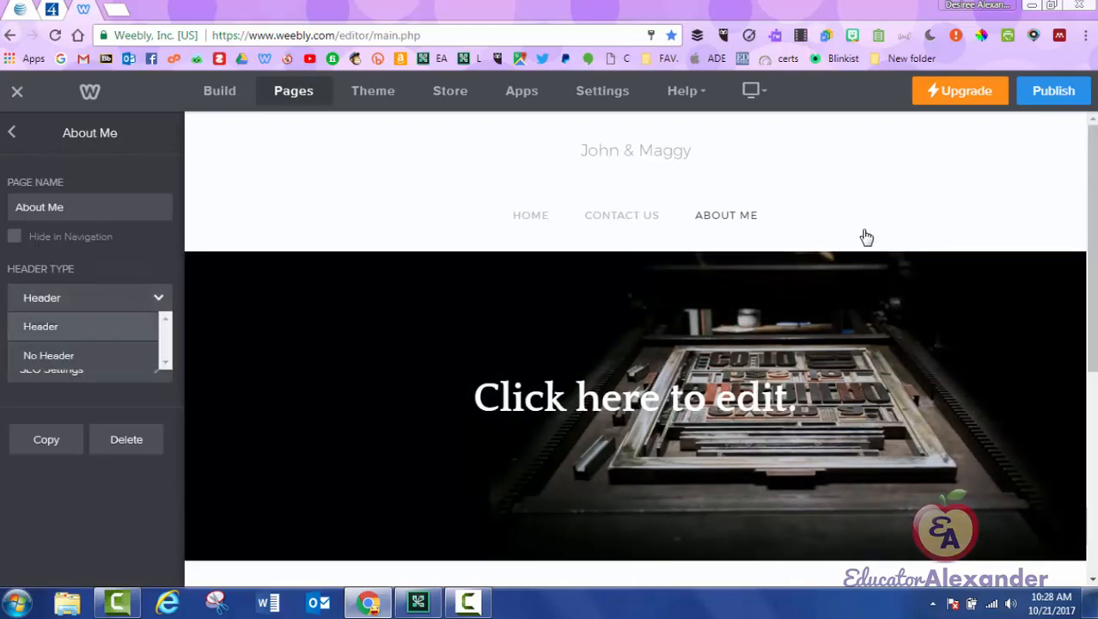
click(49, 355)
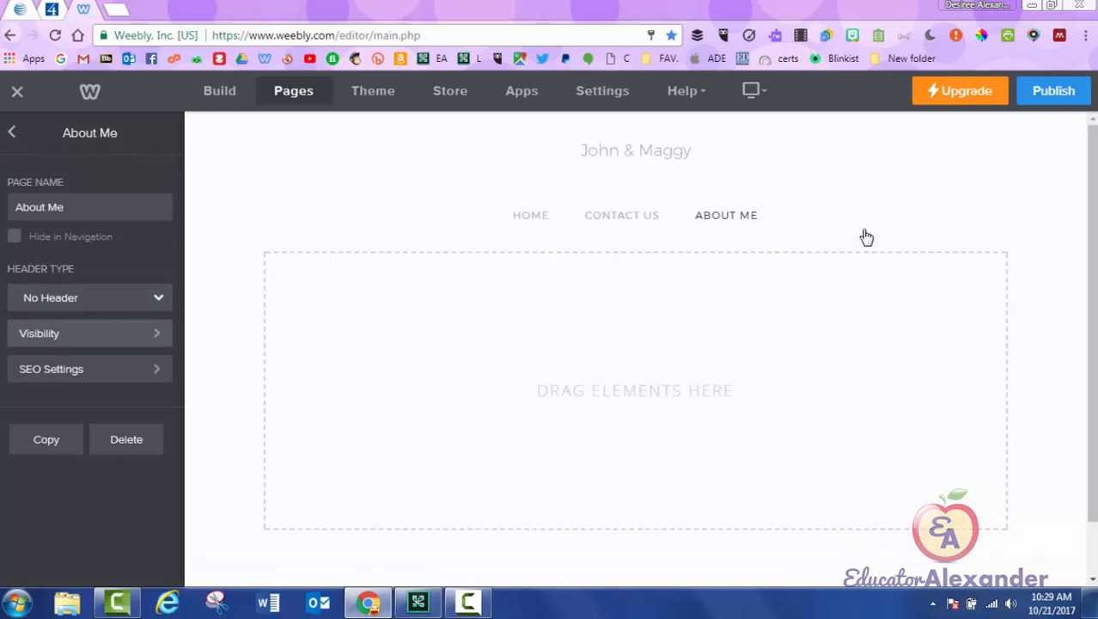
Step: Try to restrict the About Me page's visibility, leave the upgrade page, and review the available visibility options
click(89, 333)
click(89, 241)
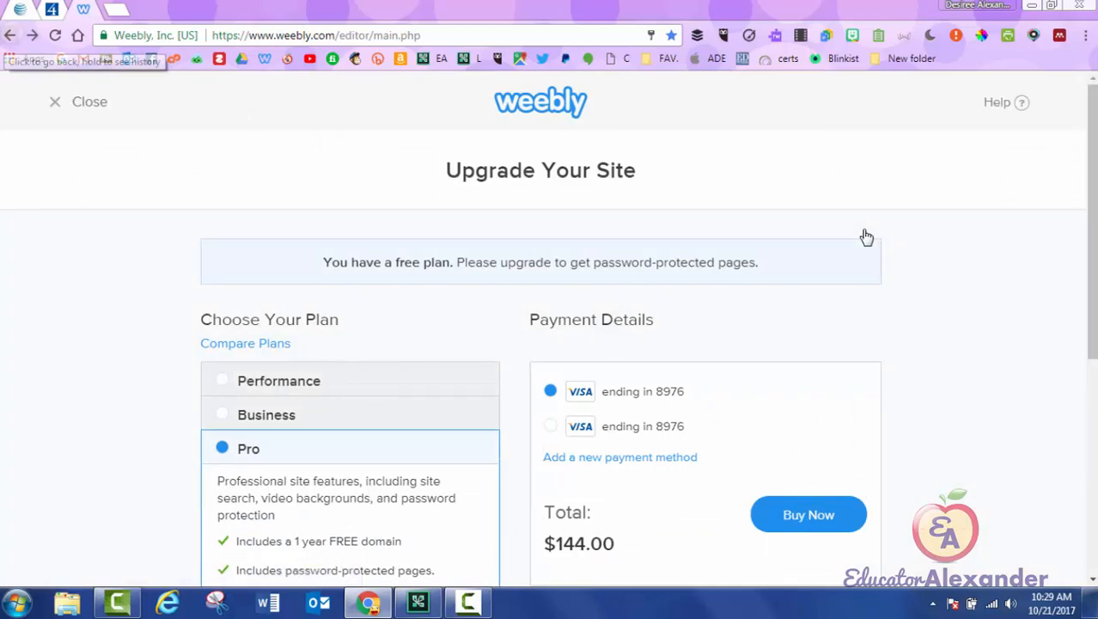
click(10, 36)
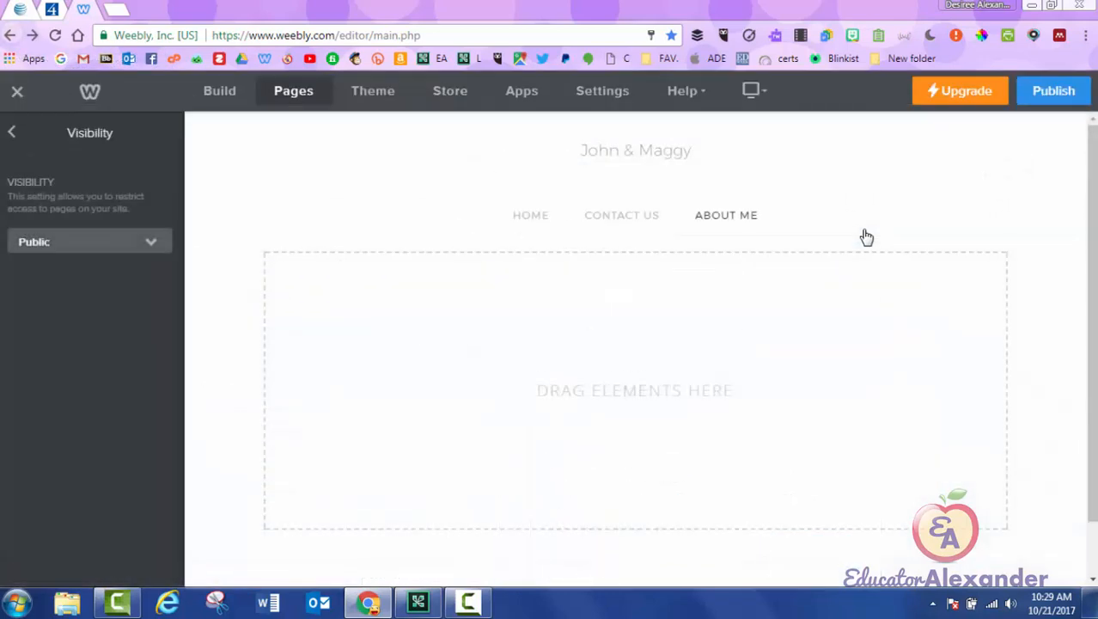
click(89, 242)
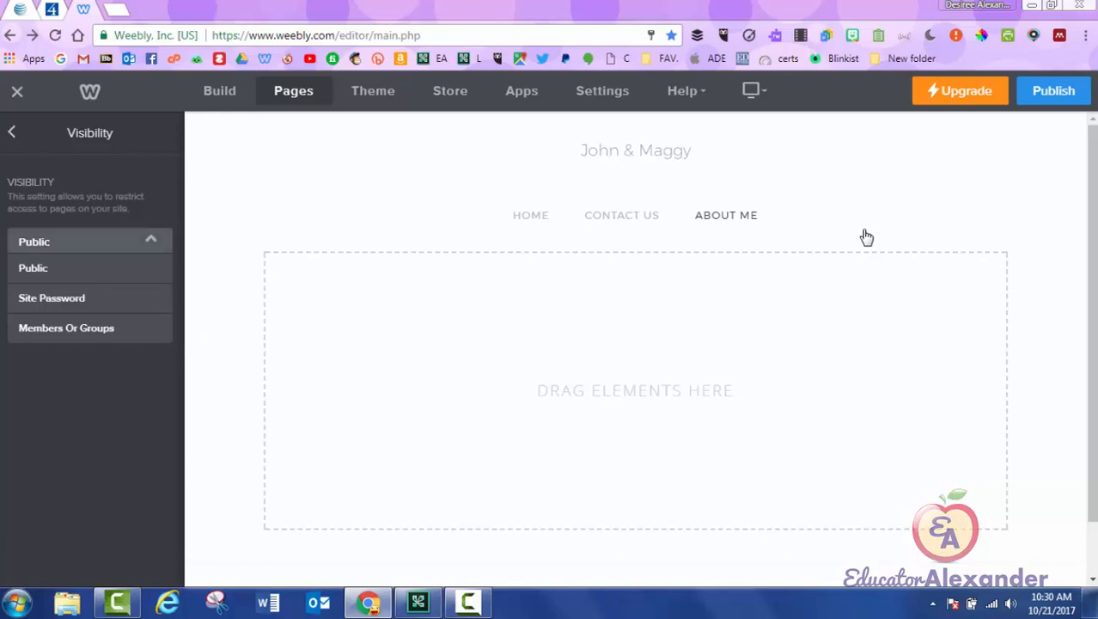
click(12, 131)
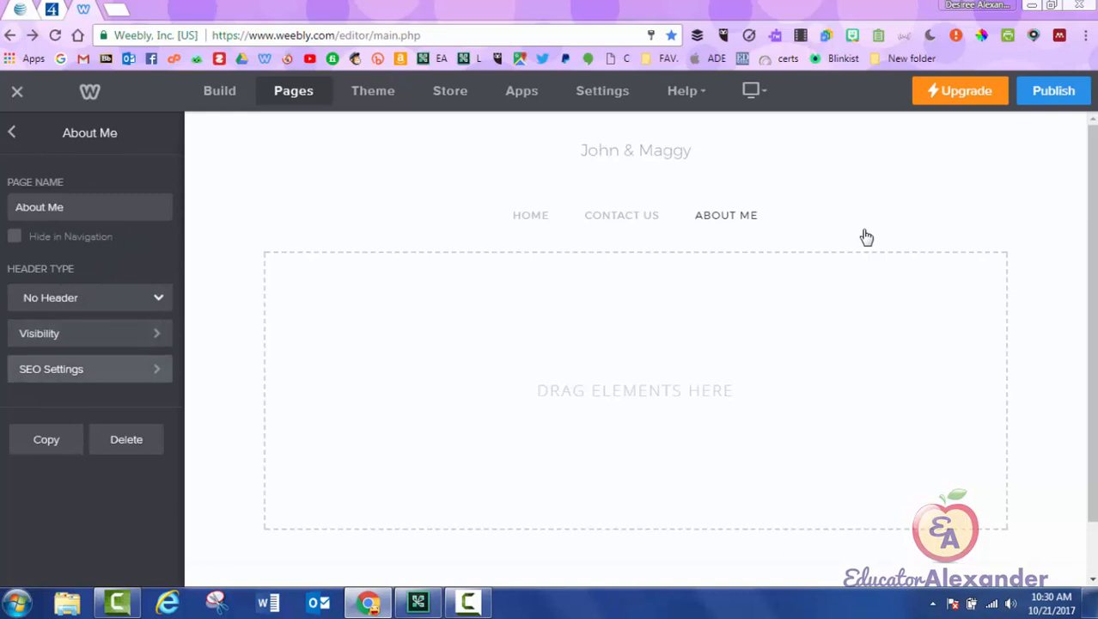
Step: Open the About Me page's SEO settings, highlight the Page Description label, and look over the fields
click(89, 369)
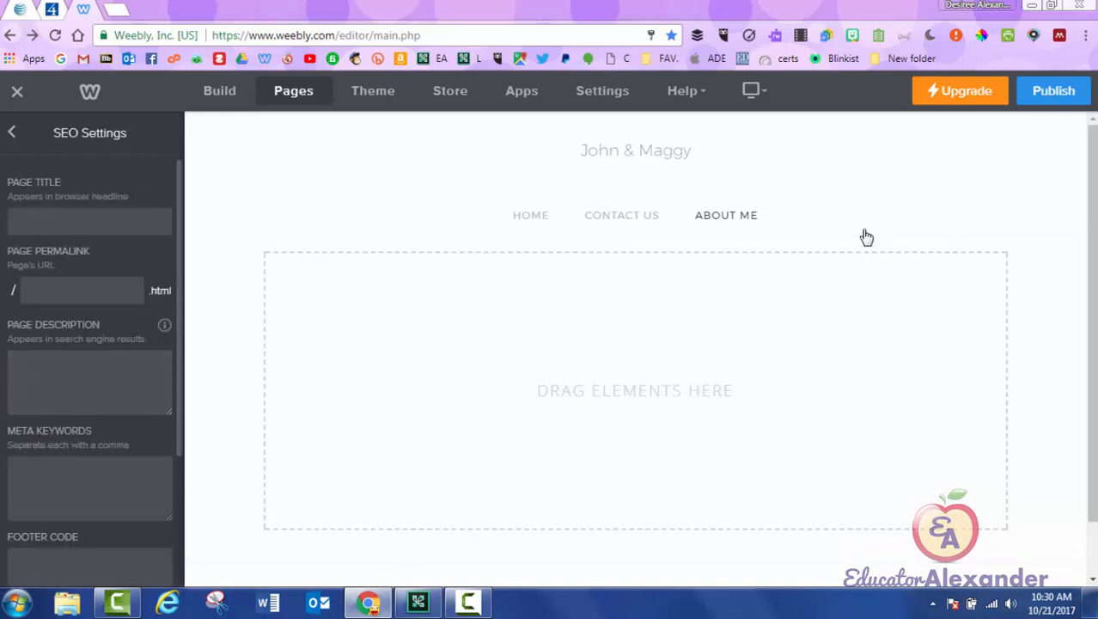
drag(8, 325, 146, 339)
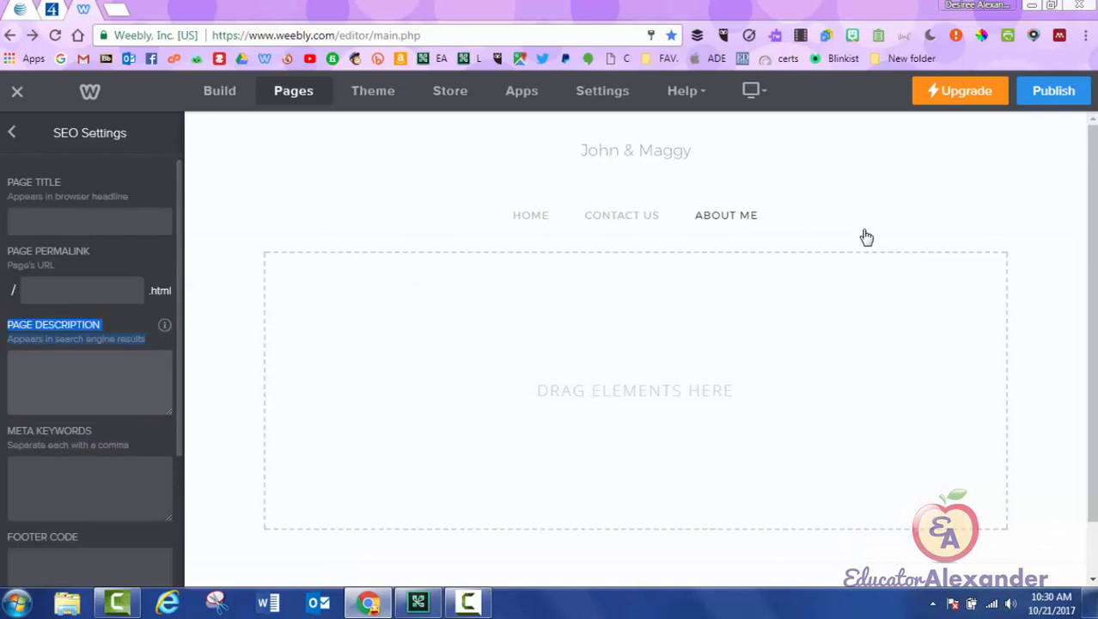
click(89, 382)
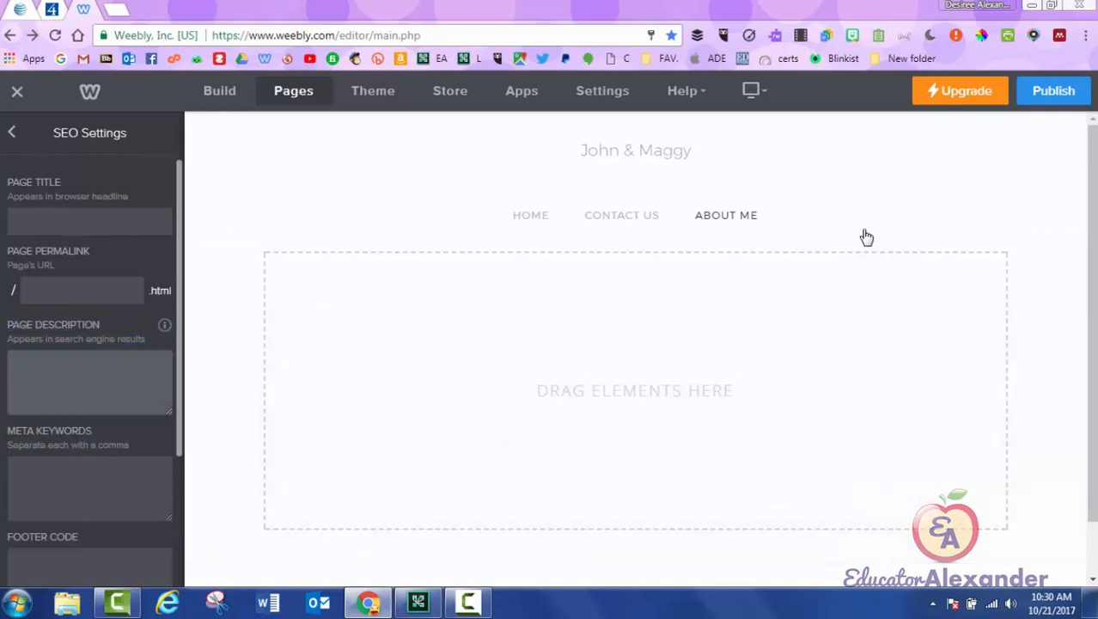
scroll(89, 353, down, 3)
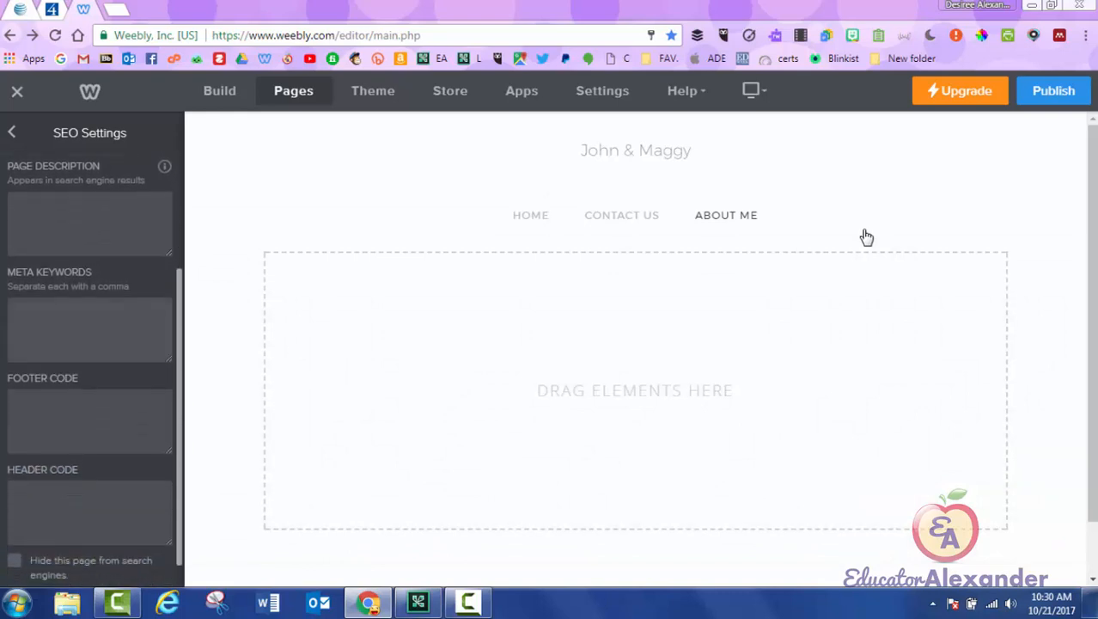
scroll(89, 352, up, 4)
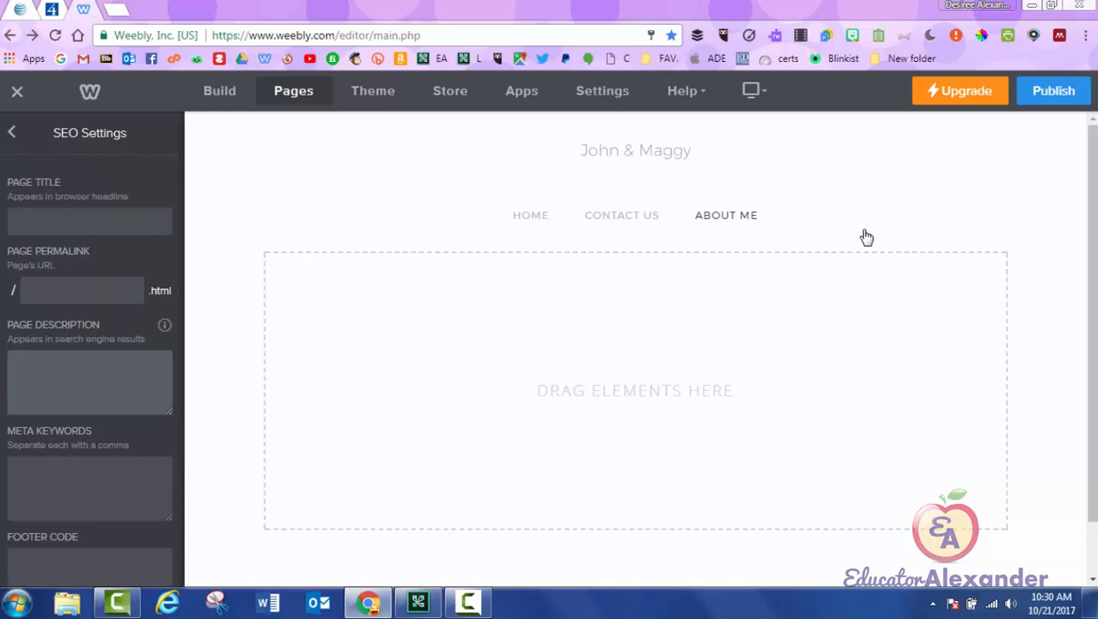
Step: Search Google for cat in a new tab and highlight the description under the Wikipedia result
key(ctrl+t)
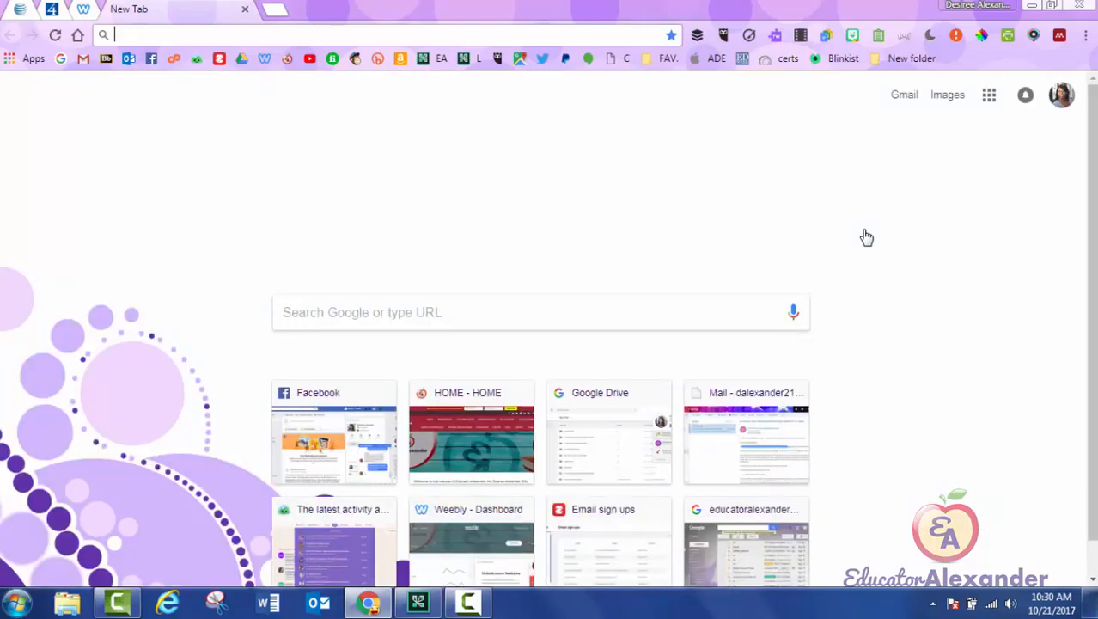
text(cat)
key(Return)
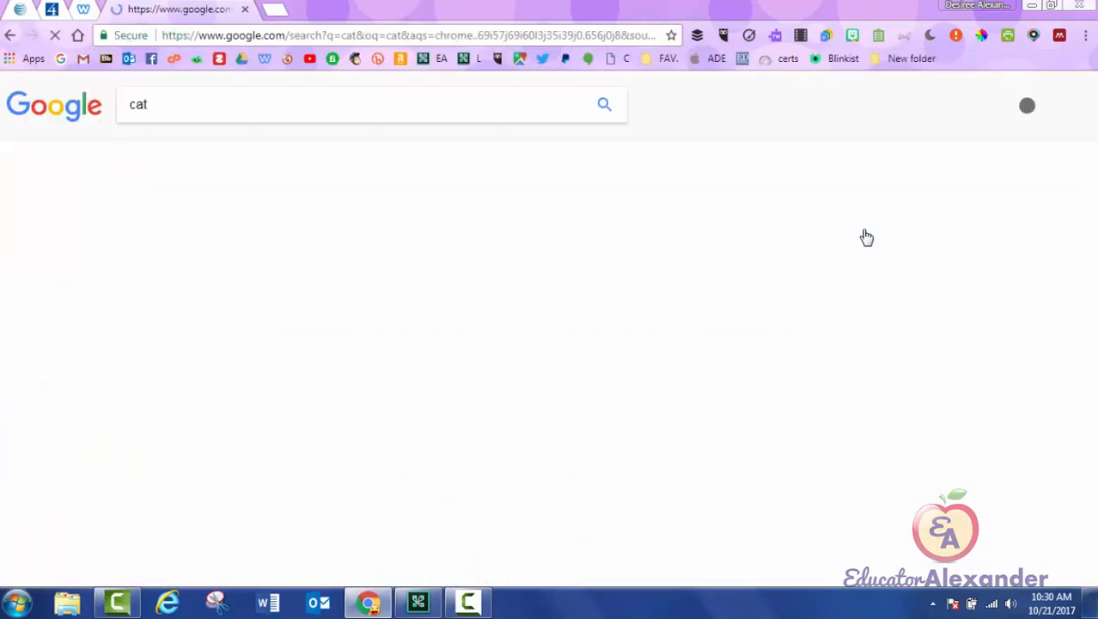
scroll(867, 237, down, 3)
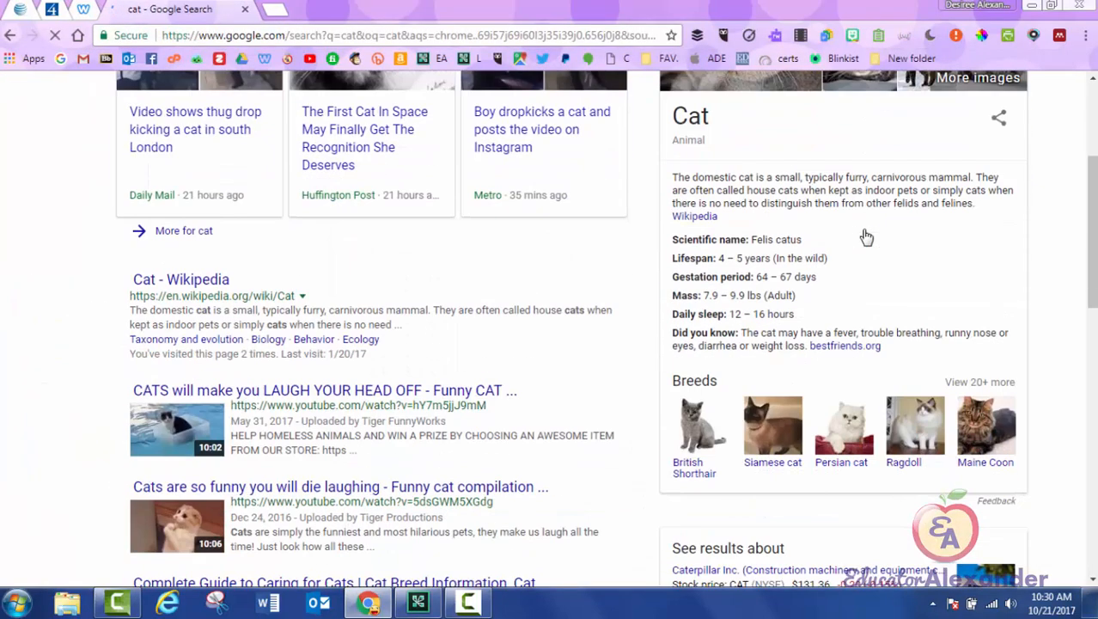
mouse_move(404, 327)
mouse_down()
mouse_move(212, 313)
mouse_move(129, 327)
mouse_move(799, 295)
mouse_move(130, 313)
mouse_up()
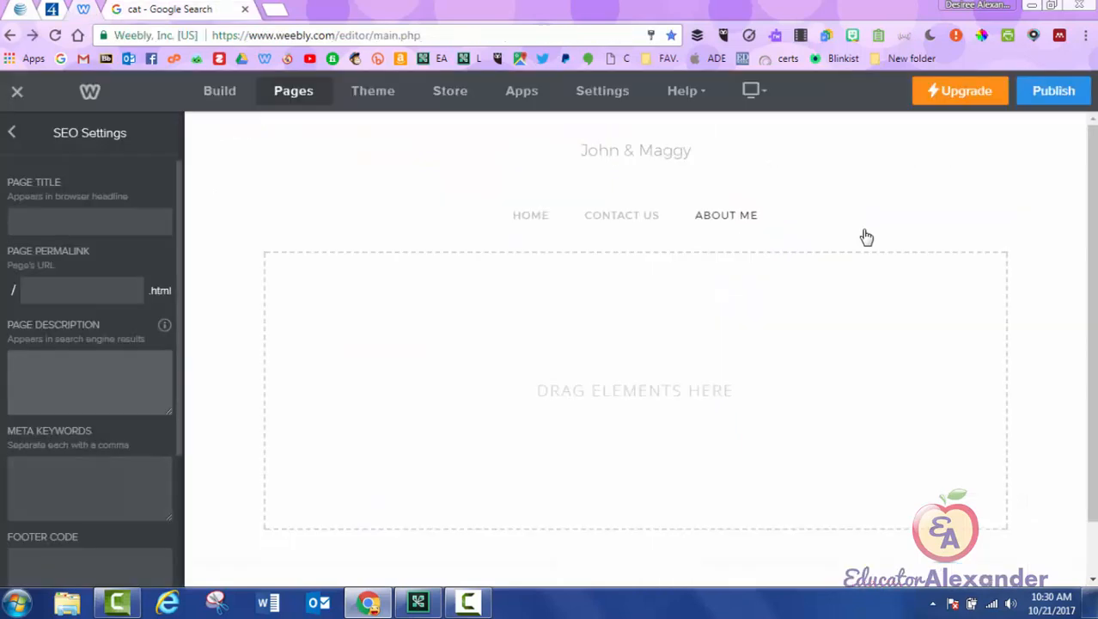
Step: Review the Meta Keywords, Footer Code and Header Code fields in the About Me page's SEO settings
scroll(89, 395, down, 1)
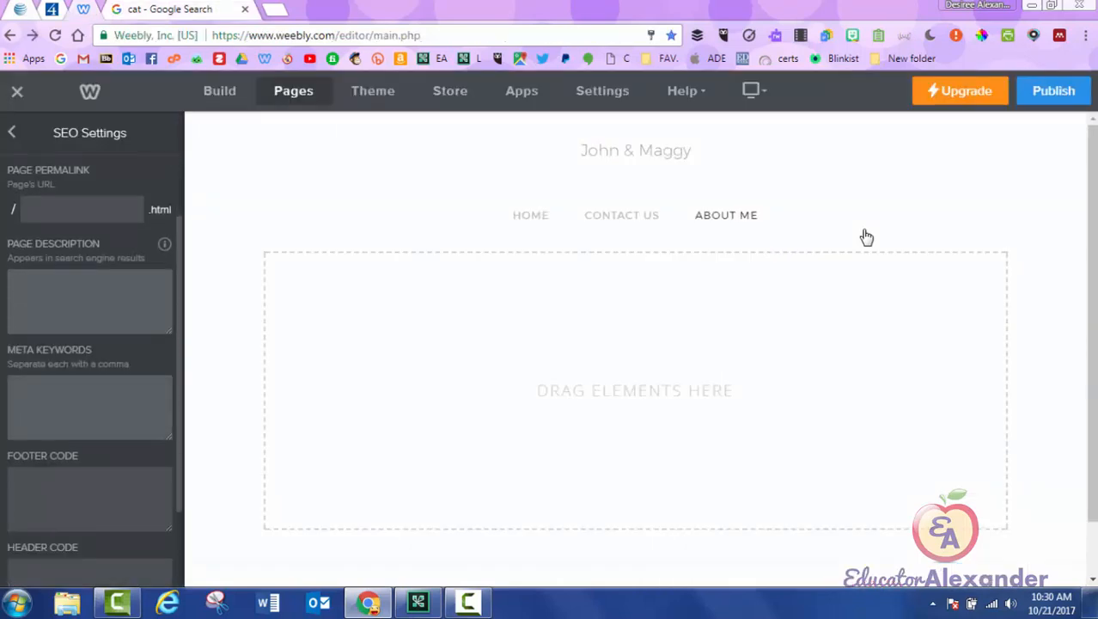
key(Tab)
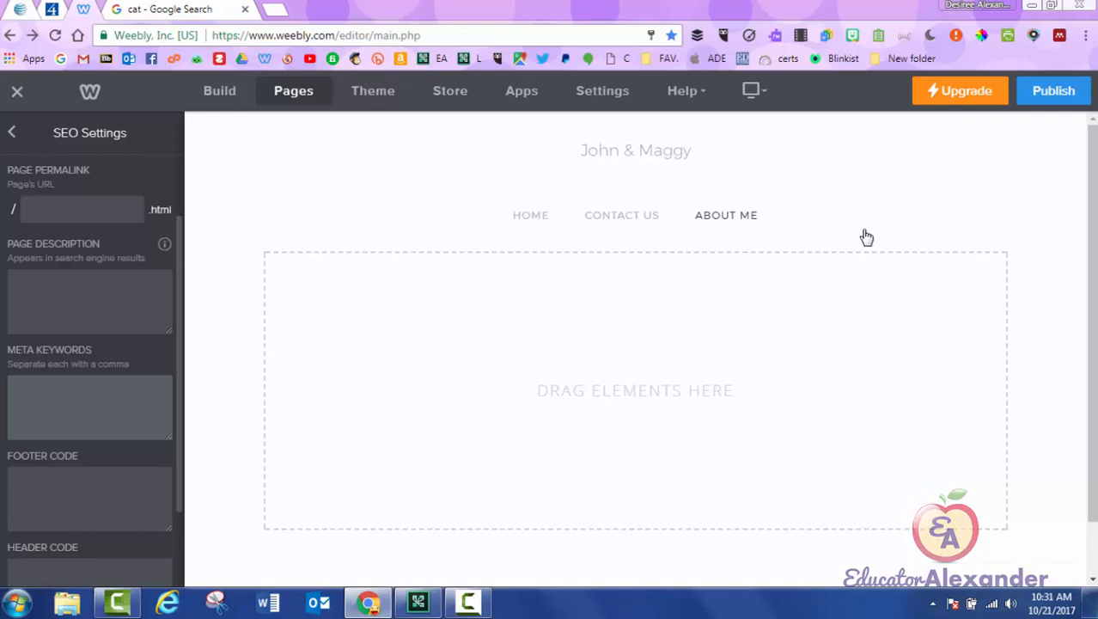
scroll(89, 400, down, 2)
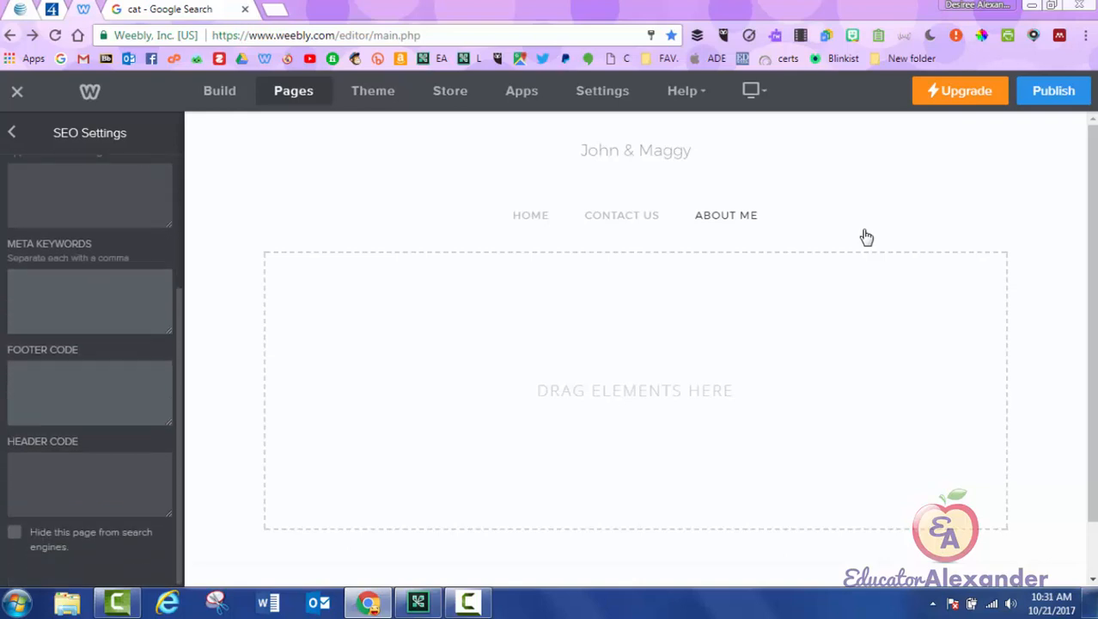
key(Tab)
key(Tab)
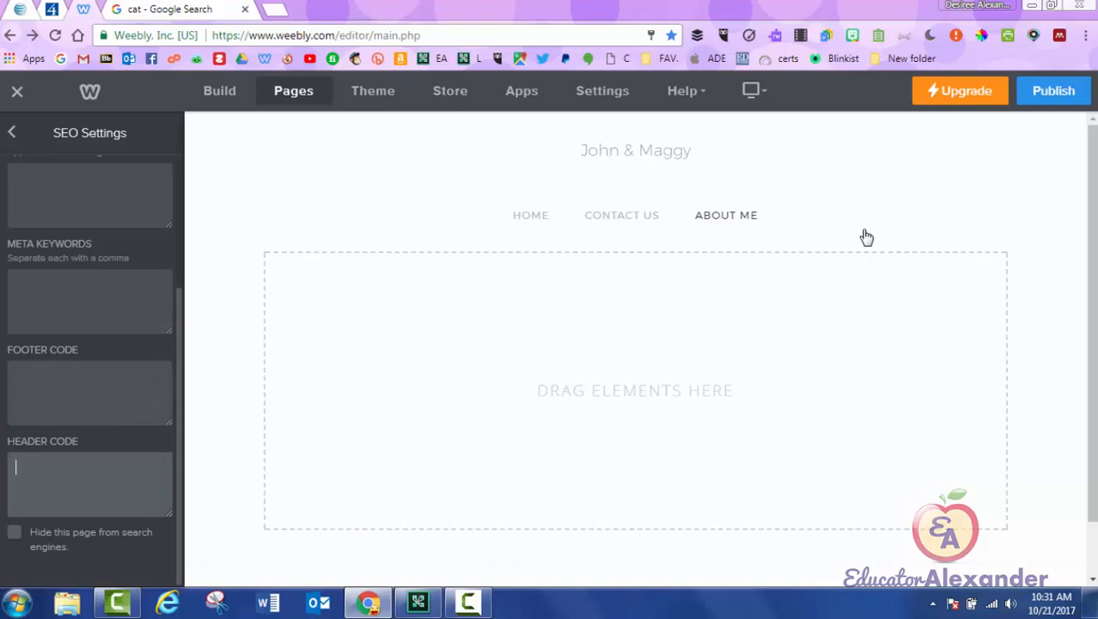
key(shift+Tab)
key(Tab)
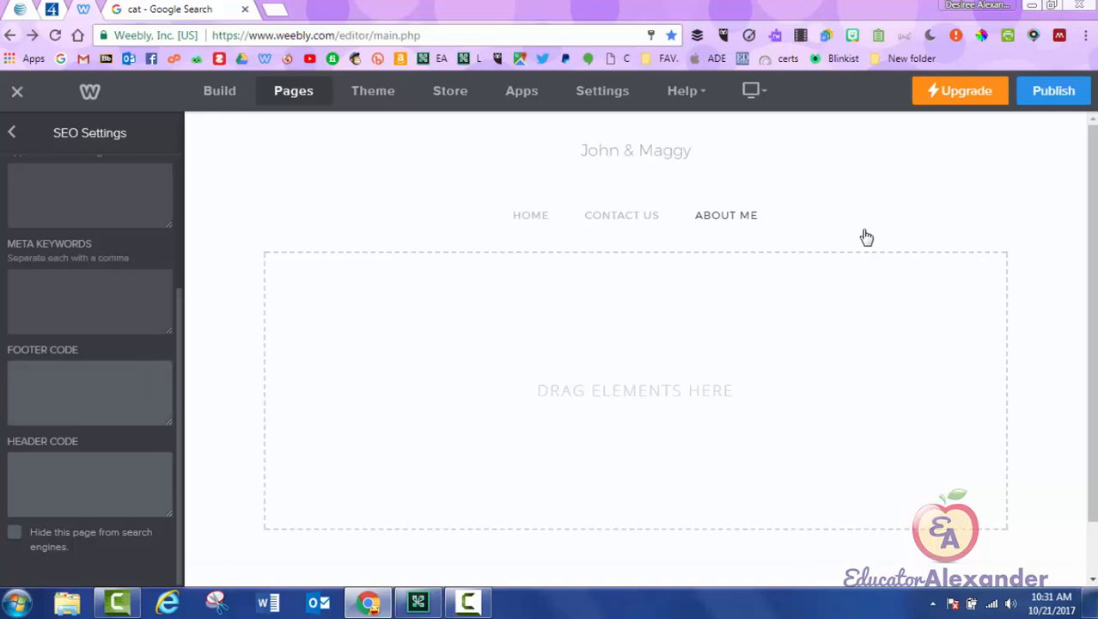
key(shift+Tab)
key(Tab)
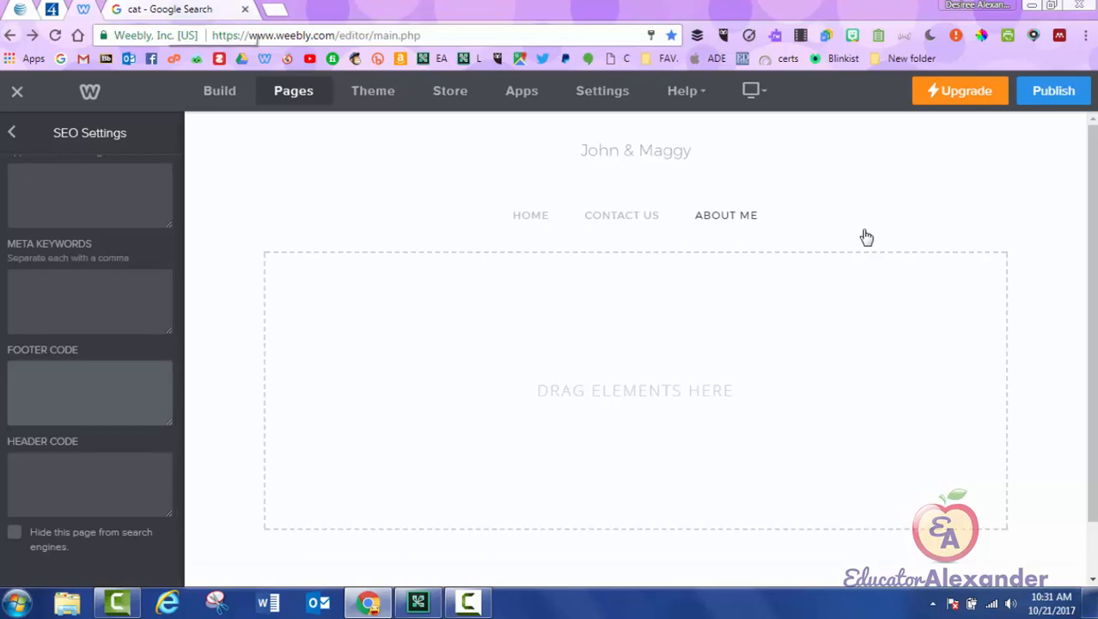
click(165, 10)
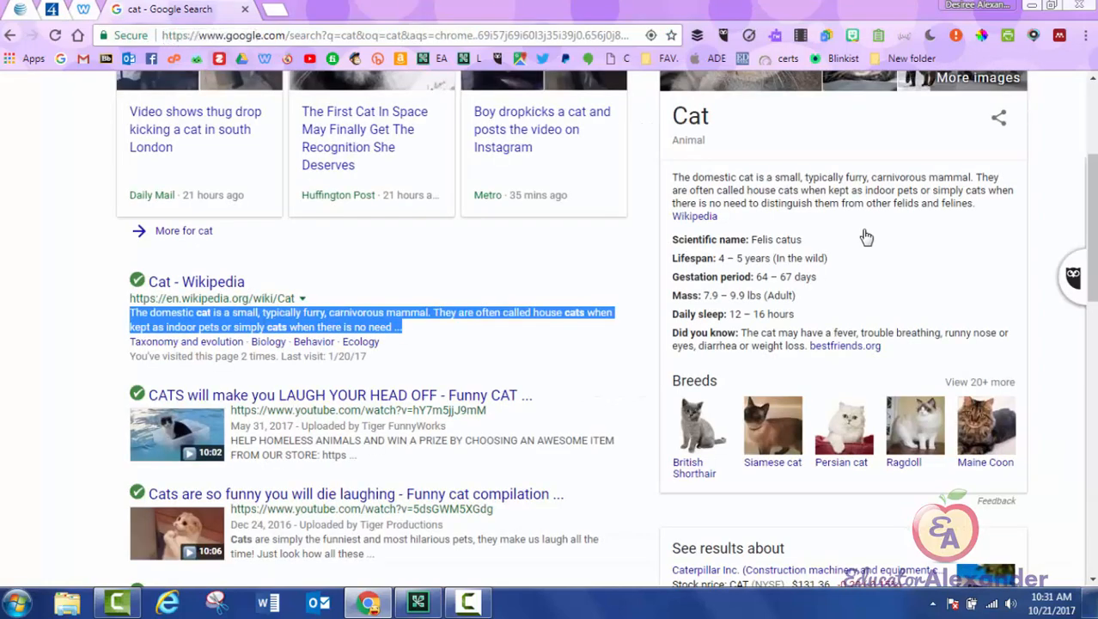
click(287, 59)
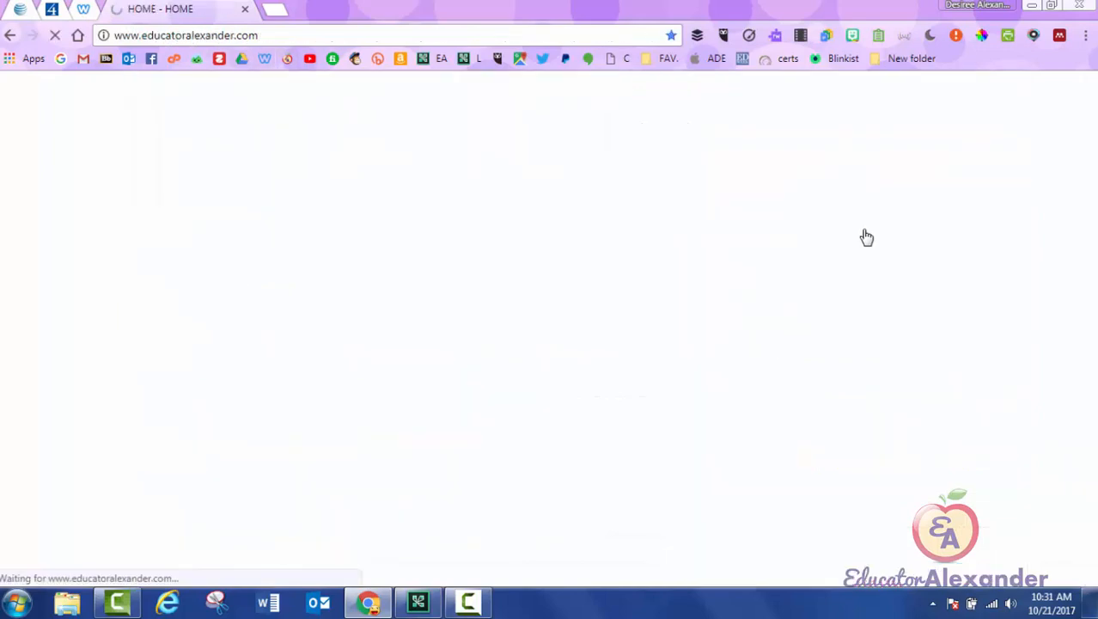
scroll(866, 237, down, 3)
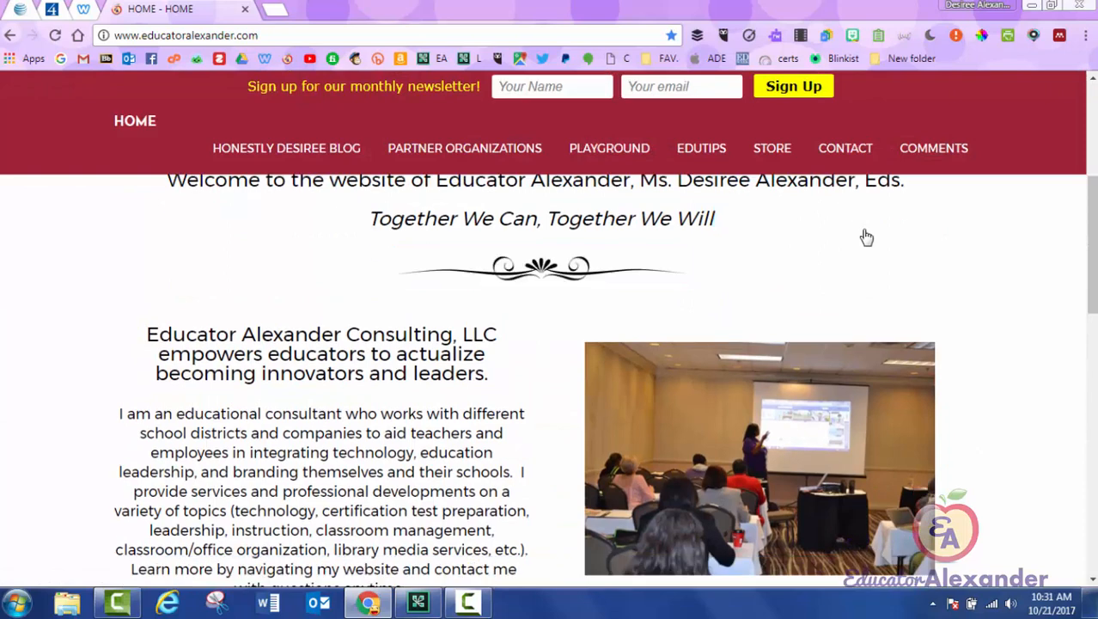
scroll(866, 238, up, 1)
drag(715, 300, 166, 260)
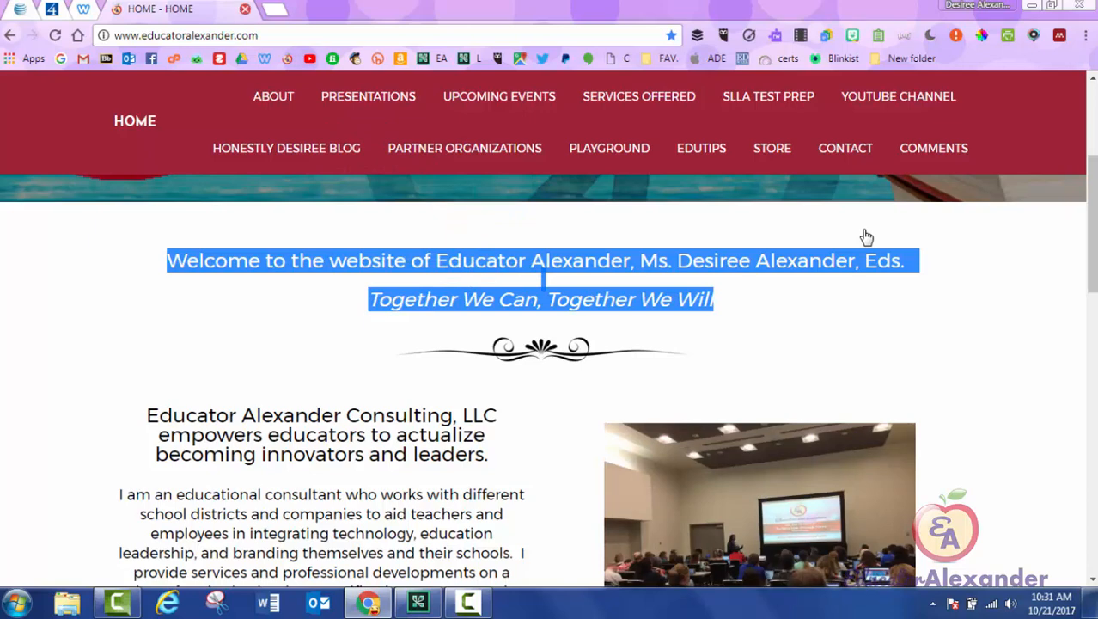
key(ctrl+w)
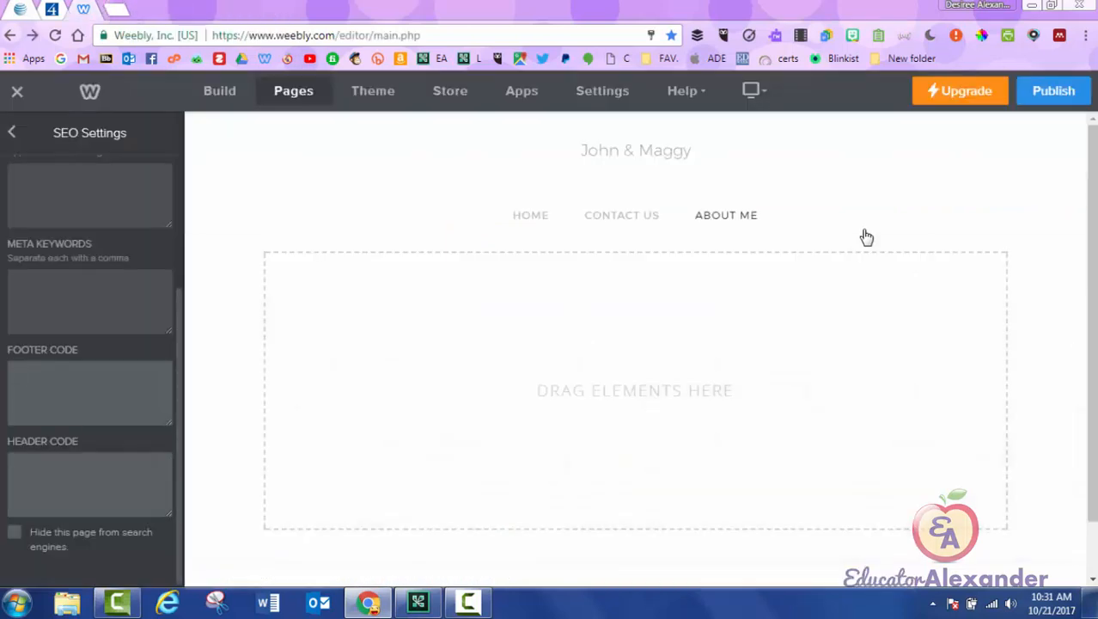
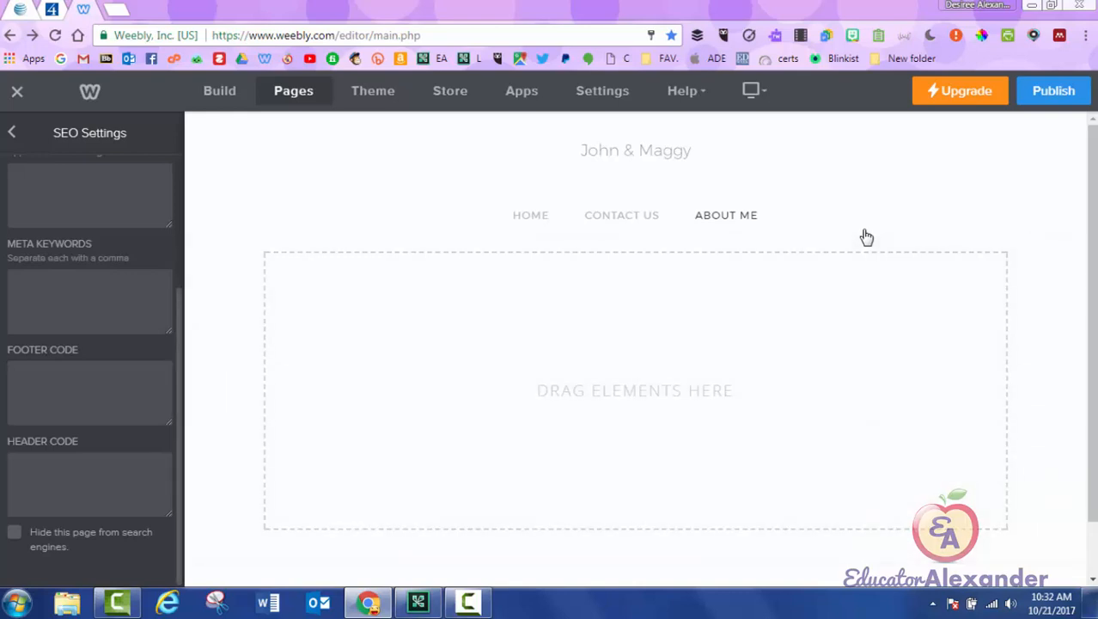
Step: Leave the About Me page's SEO settings and return to the site's page list
drag(170, 554, 179, 286)
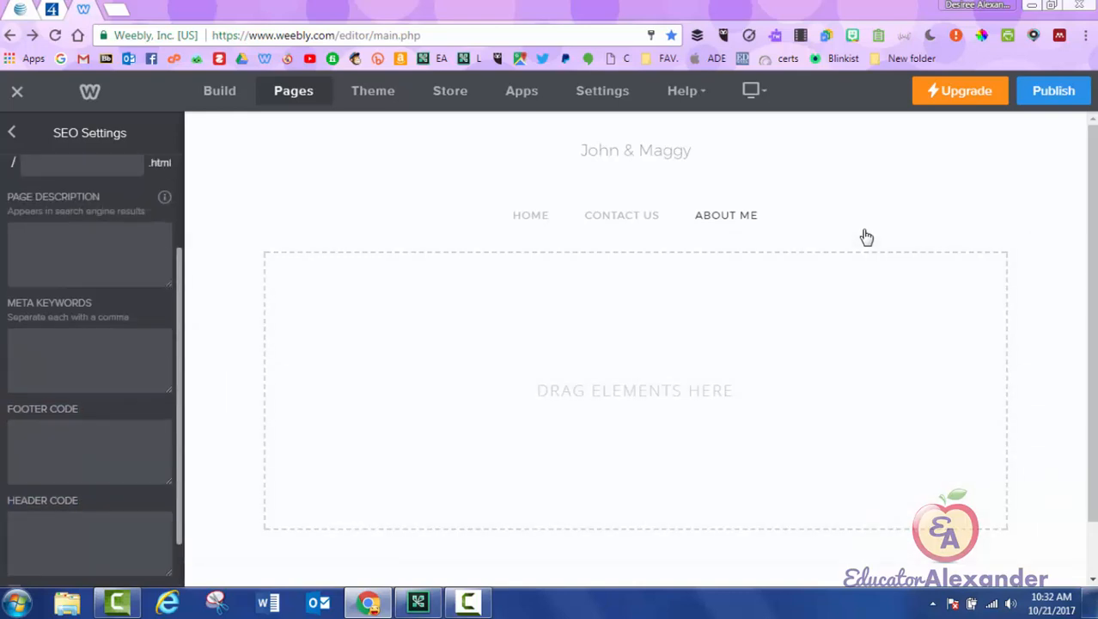
scroll(89, 370, up, 2)
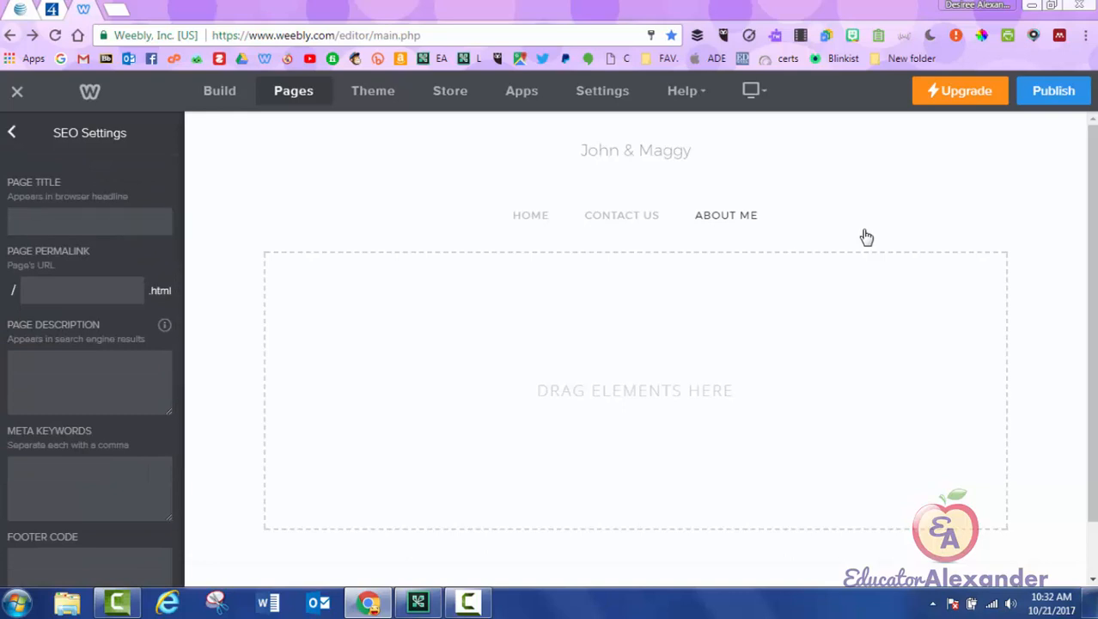
click(12, 132)
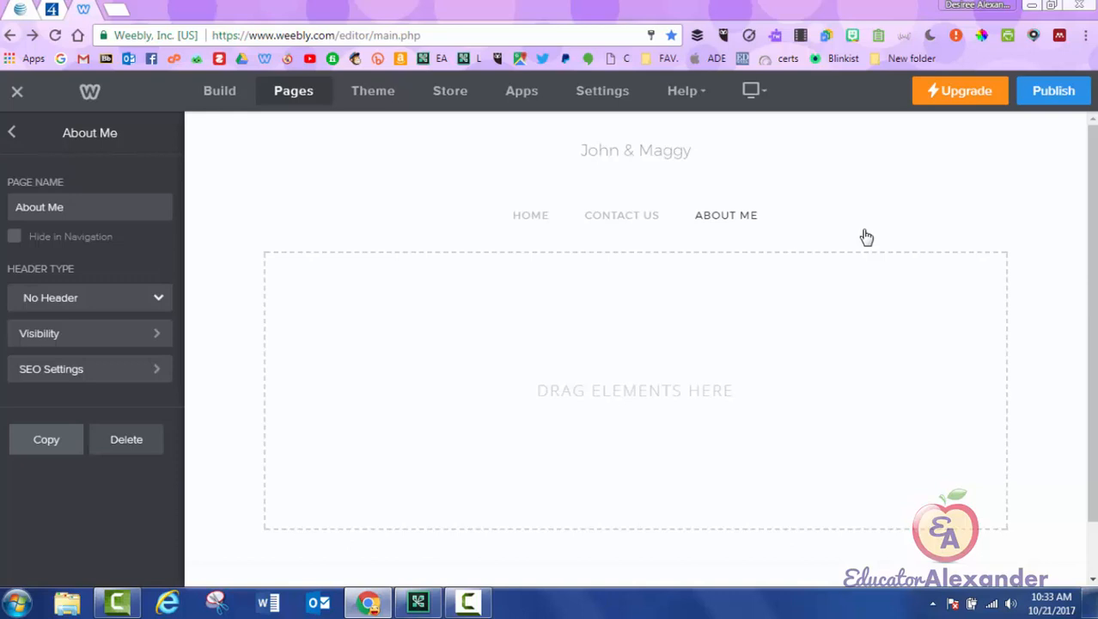
click(12, 132)
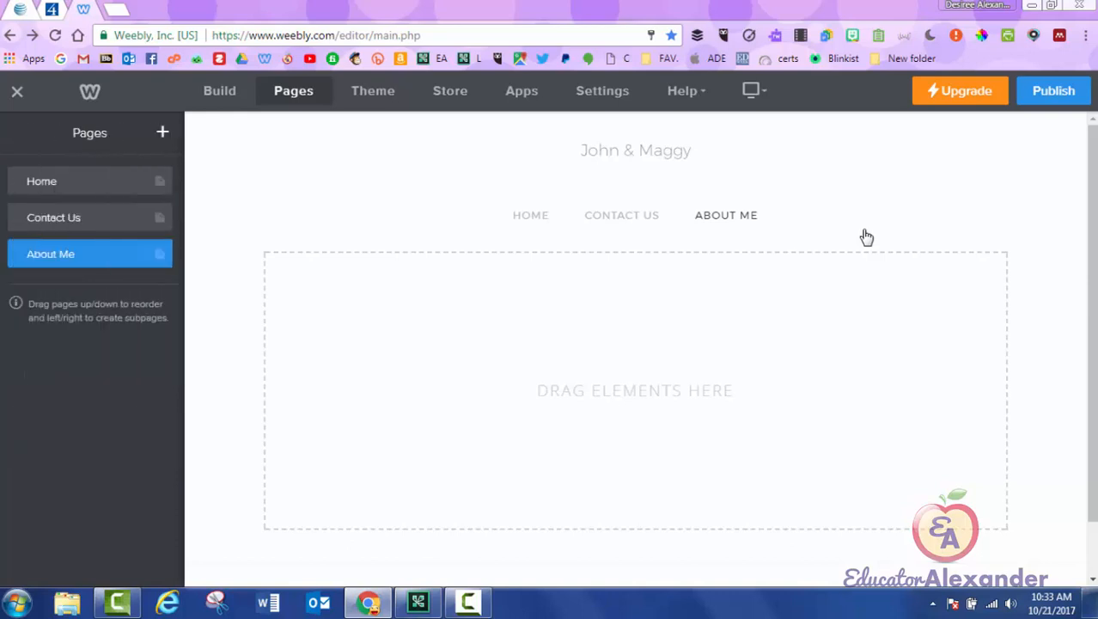
Step: Add a new standard page named Classes to the site
click(162, 133)
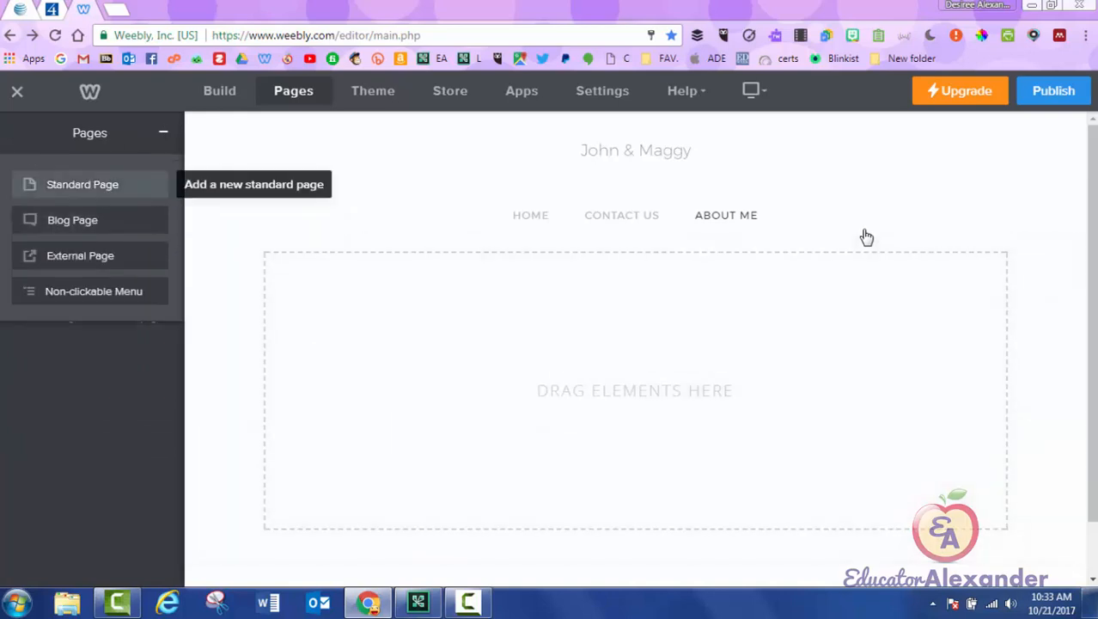
click(78, 181)
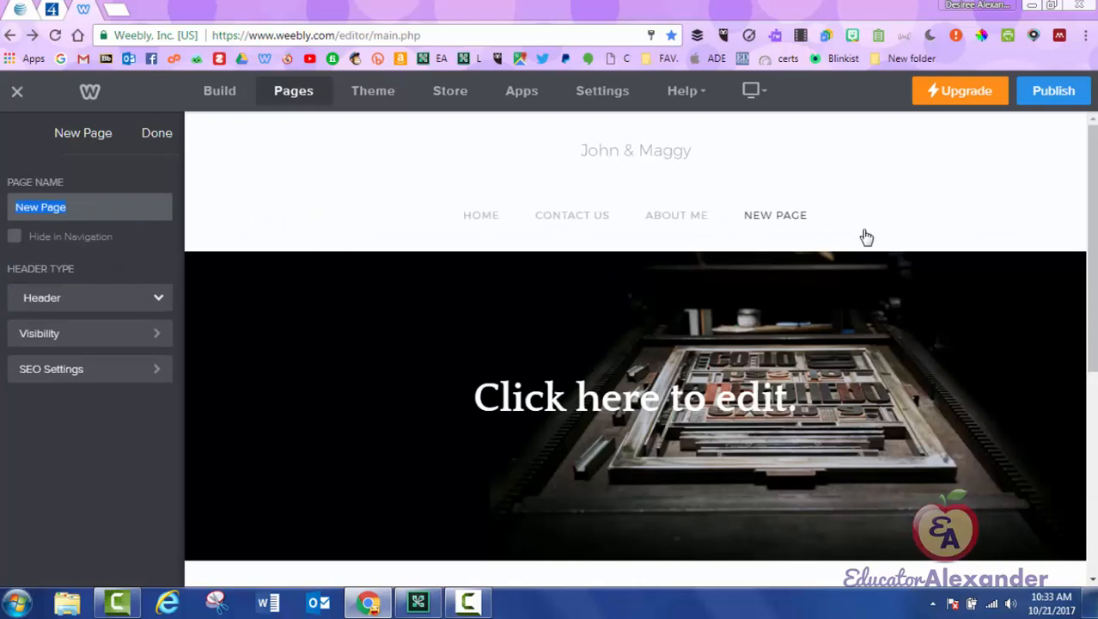
text(Classes)
key(Return)
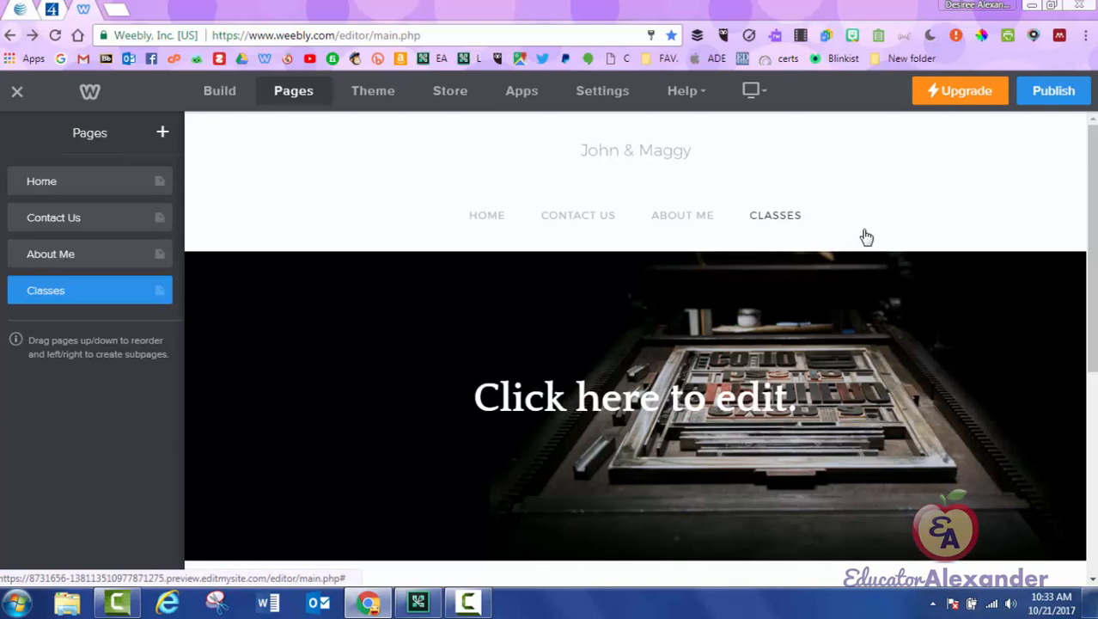
Step: Add a new standard page named 1st Period to the site
click(162, 132)
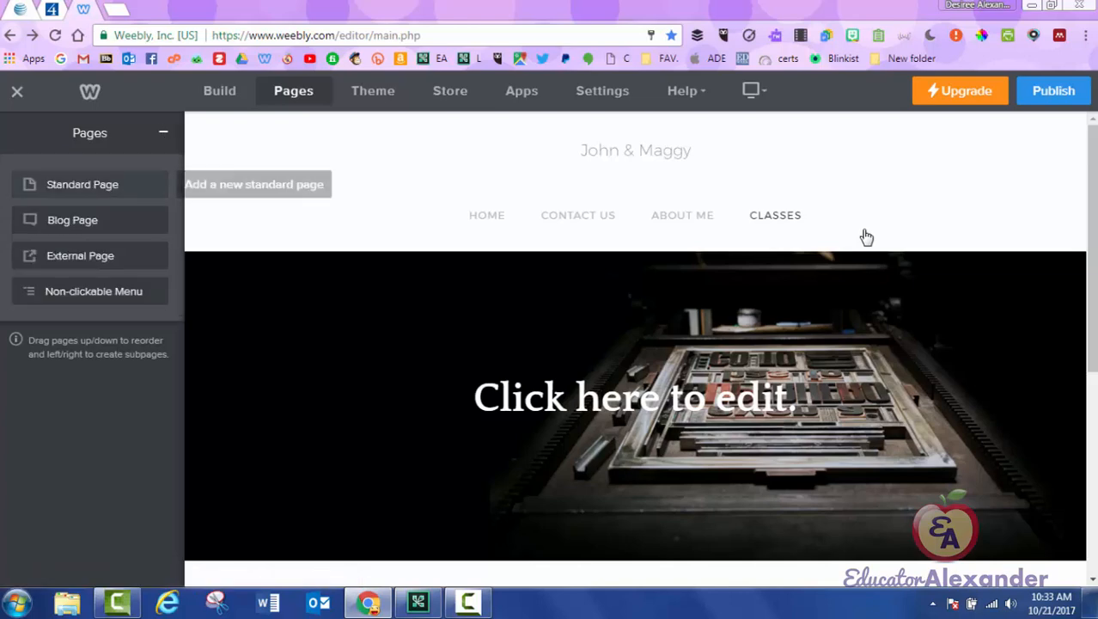
click(90, 185)
text(1)
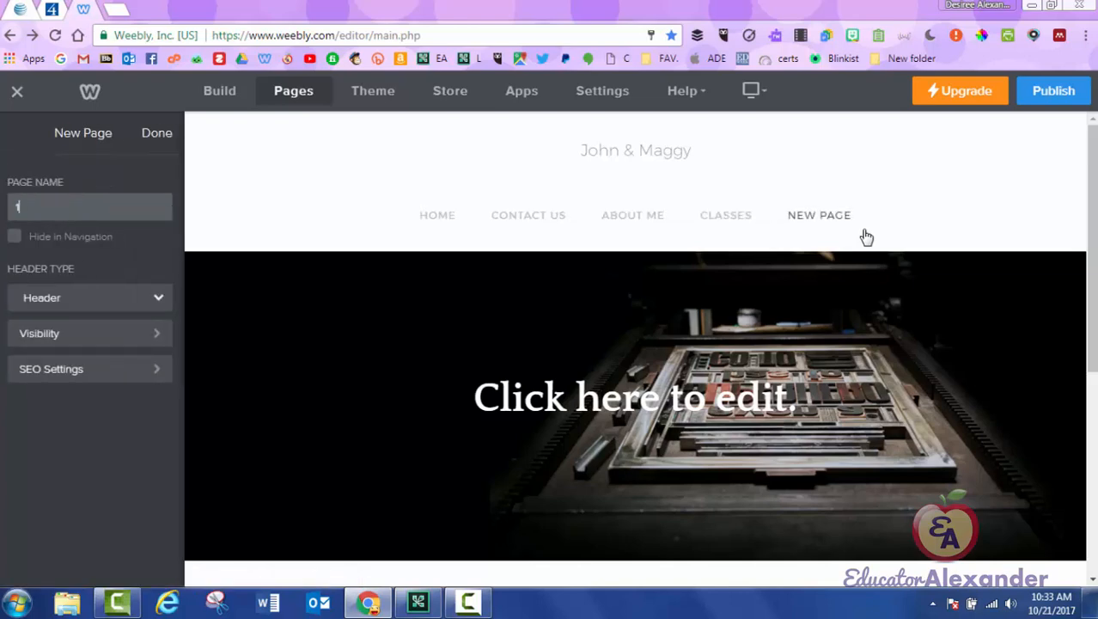
text(st Period)
key(Return)
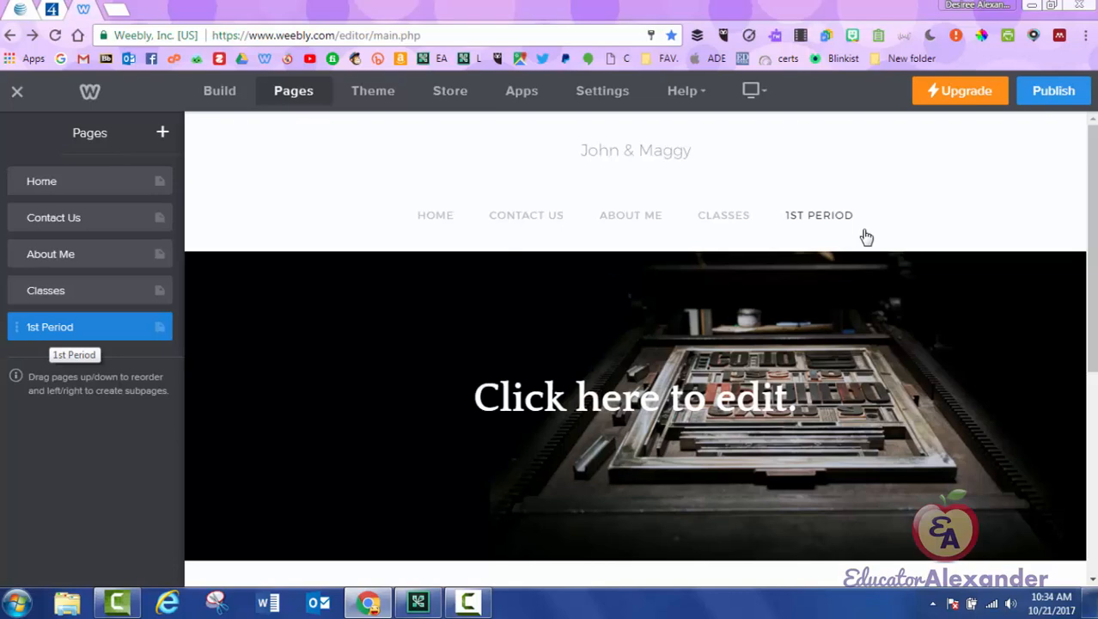
Step: Review the 1st Period page's settings and its blank content area, then return to the page list
click(50, 328)
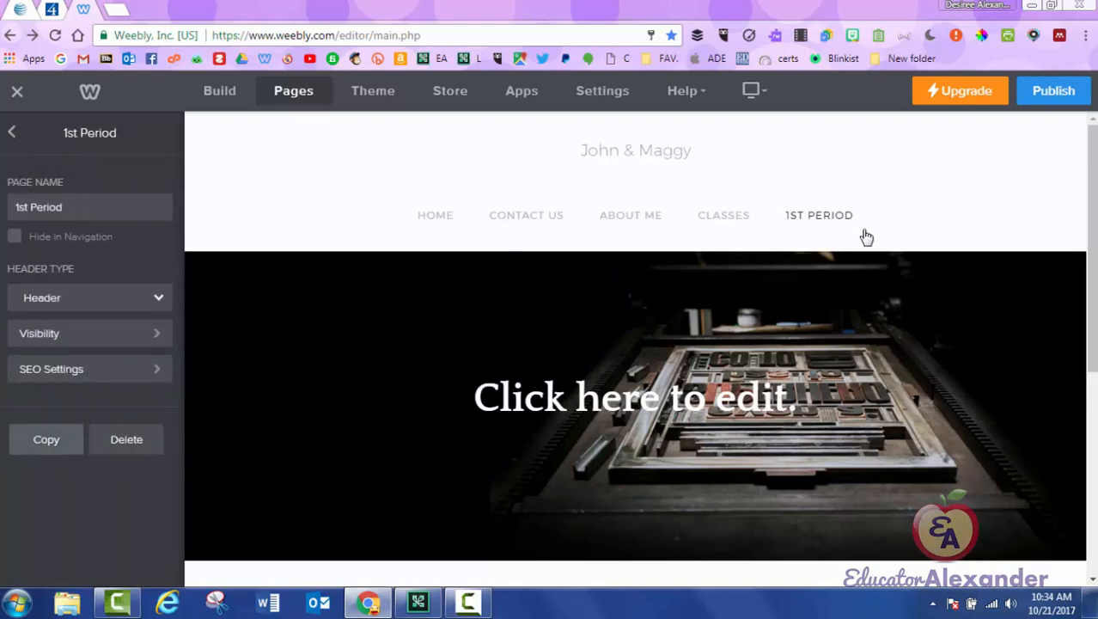
scroll(867, 237, down, 5)
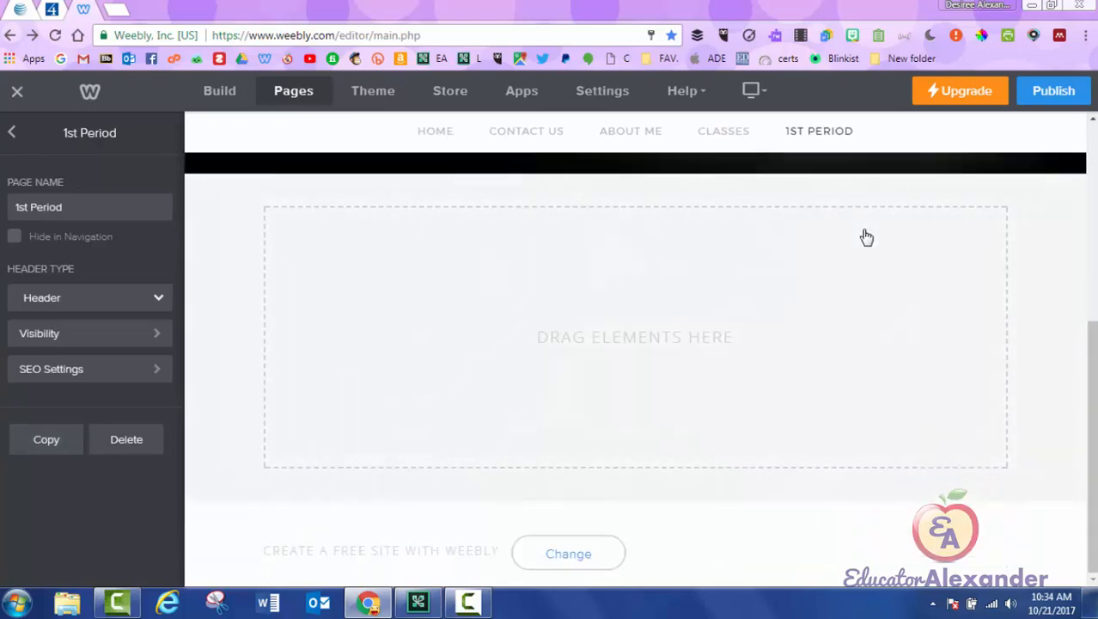
scroll(866, 237, up, 5)
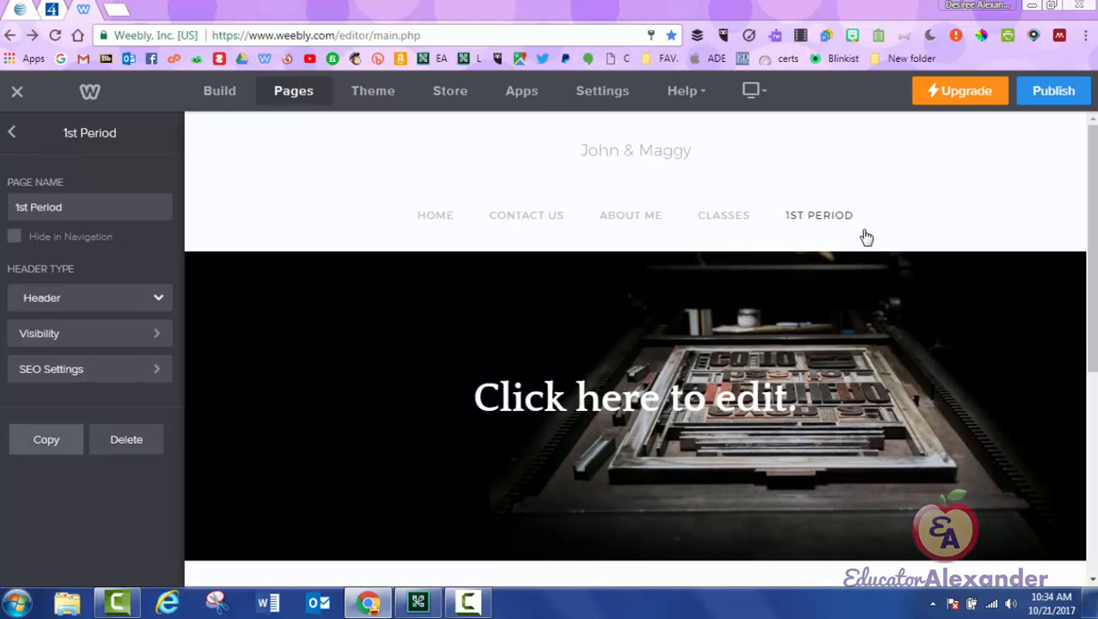
click(12, 132)
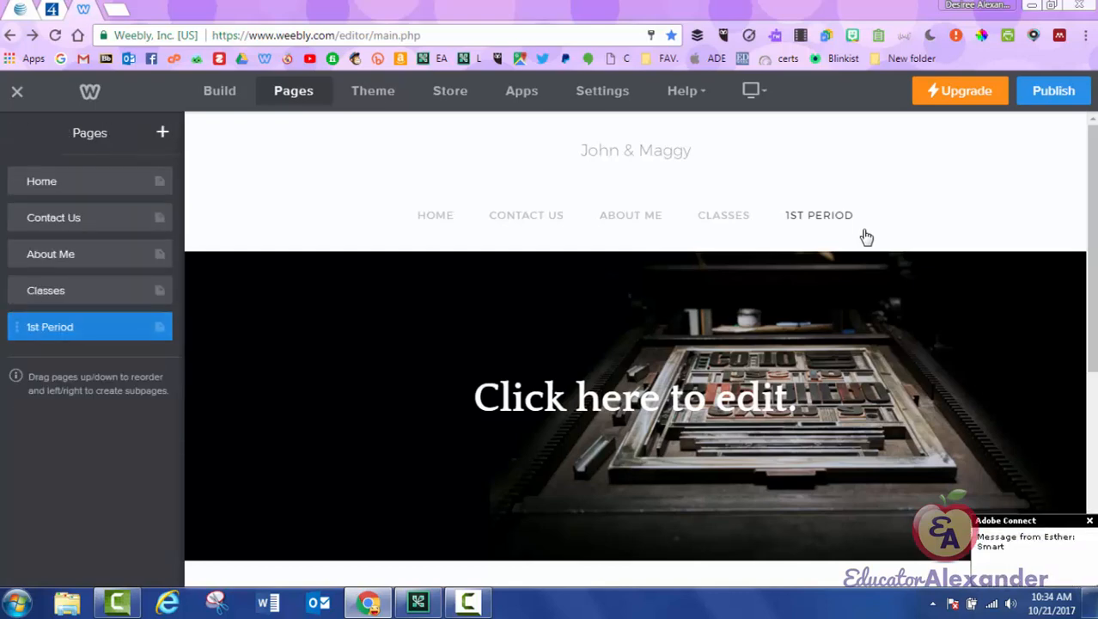
click(76, 327)
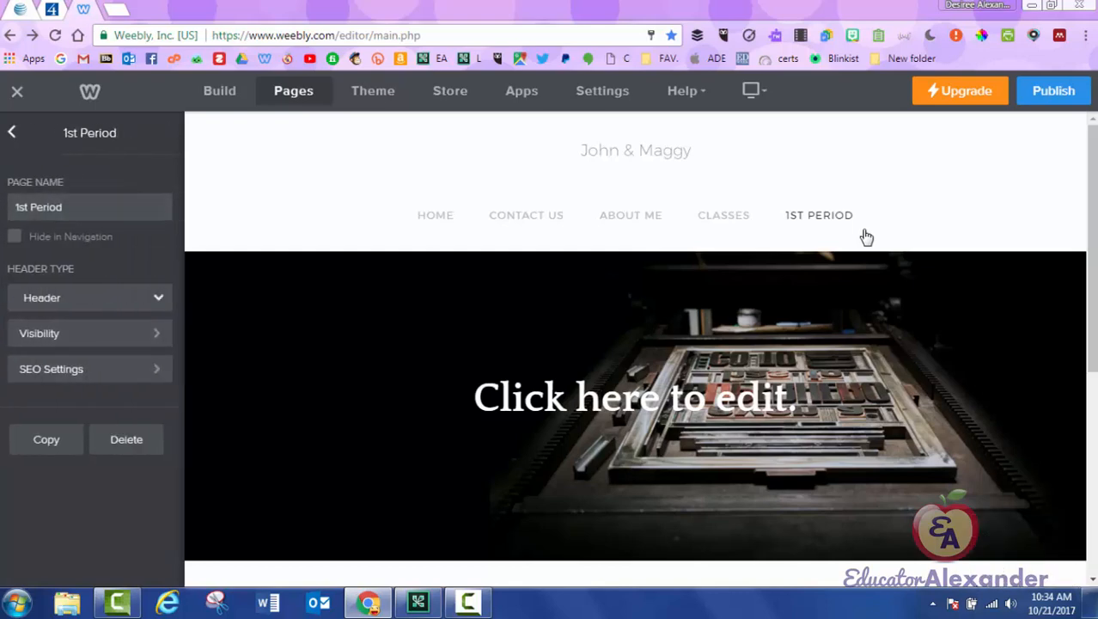
click(12, 132)
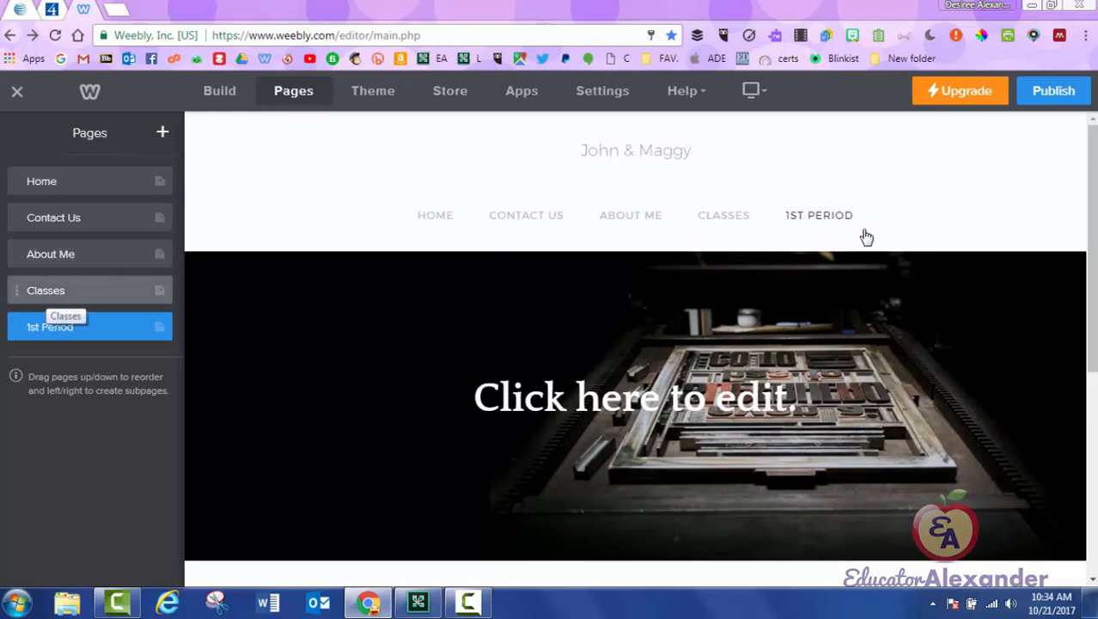
Step: Reorder the site's pages as Home, Classes, 1st Period, About Me, Contact Us
drag(48, 292, 46, 217)
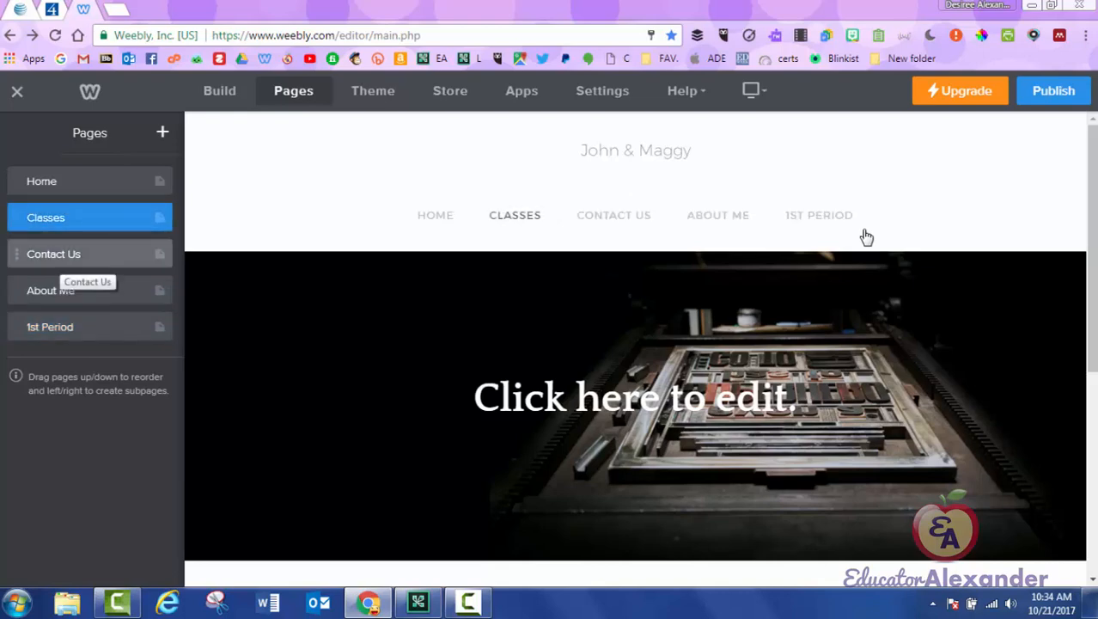
drag(54, 255, 45, 327)
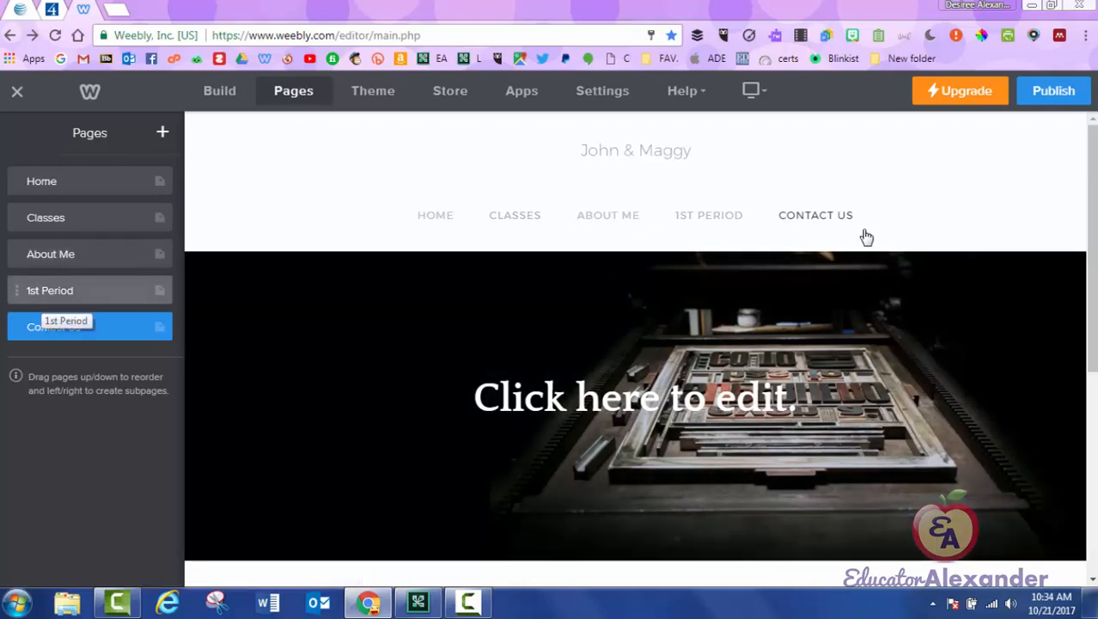
drag(41, 294, 31, 258)
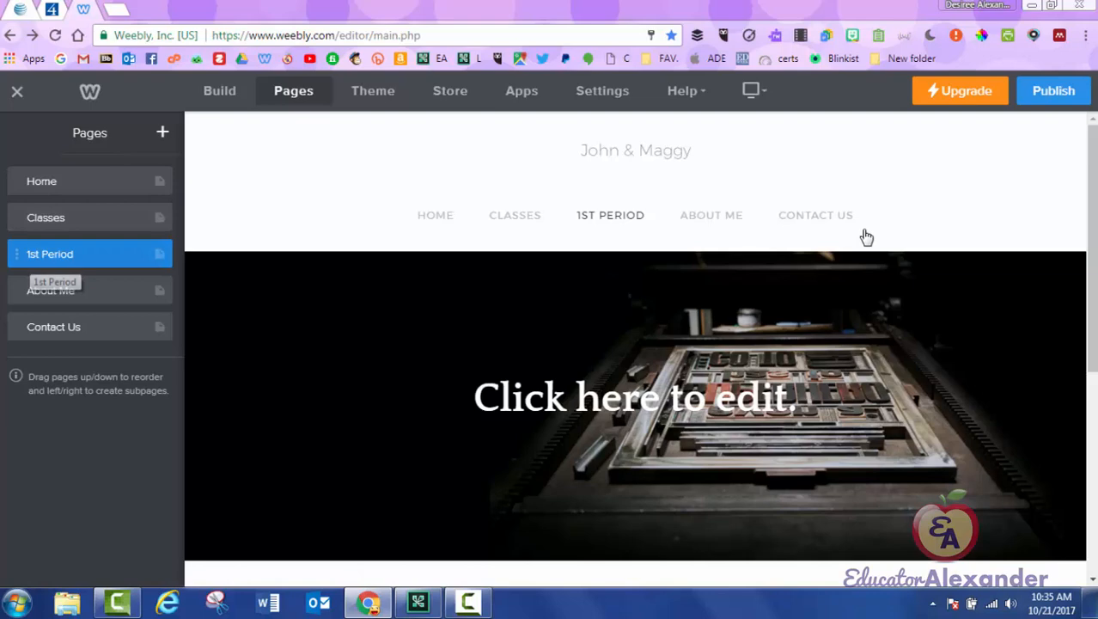
Step: Make 1st Period a subpage of Classes in the page list
drag(31, 258, 44, 257)
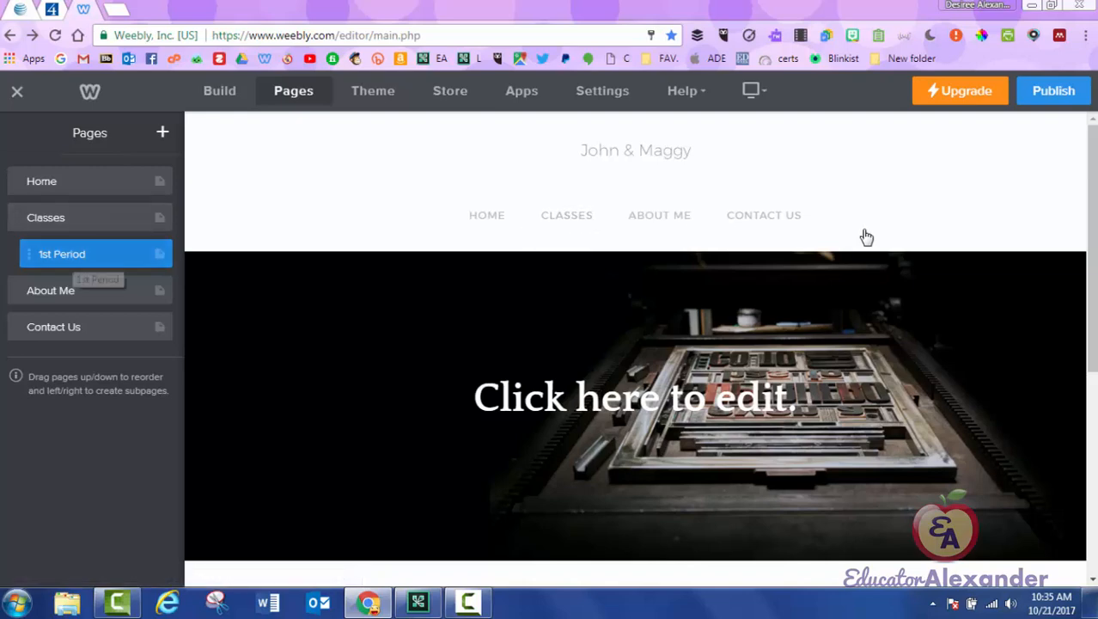
drag(72, 255, 46, 255)
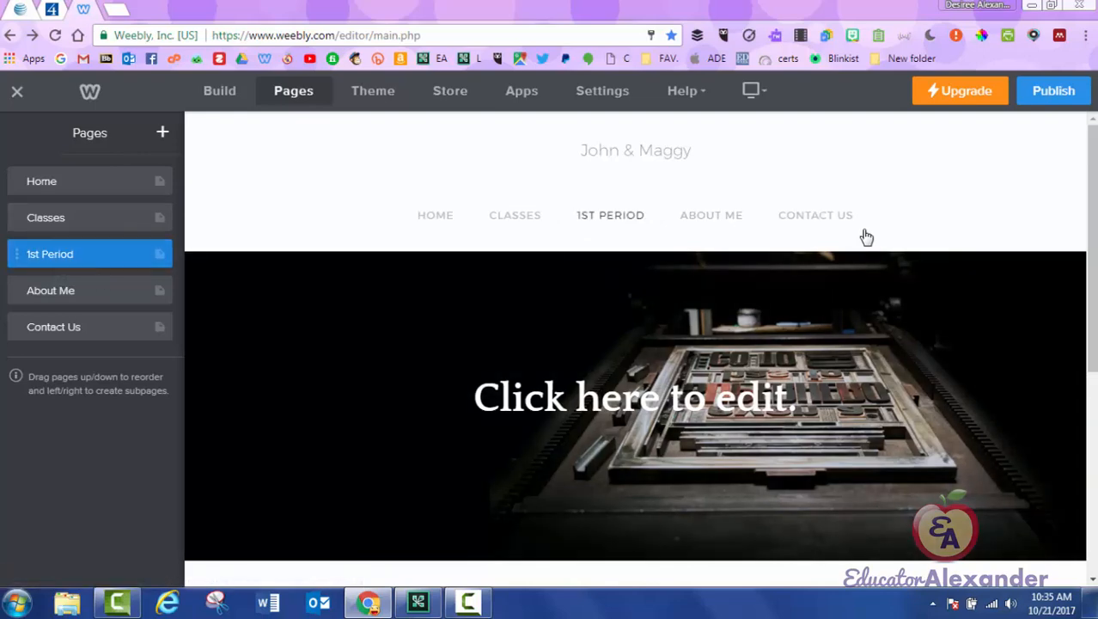
drag(50, 254, 72, 254)
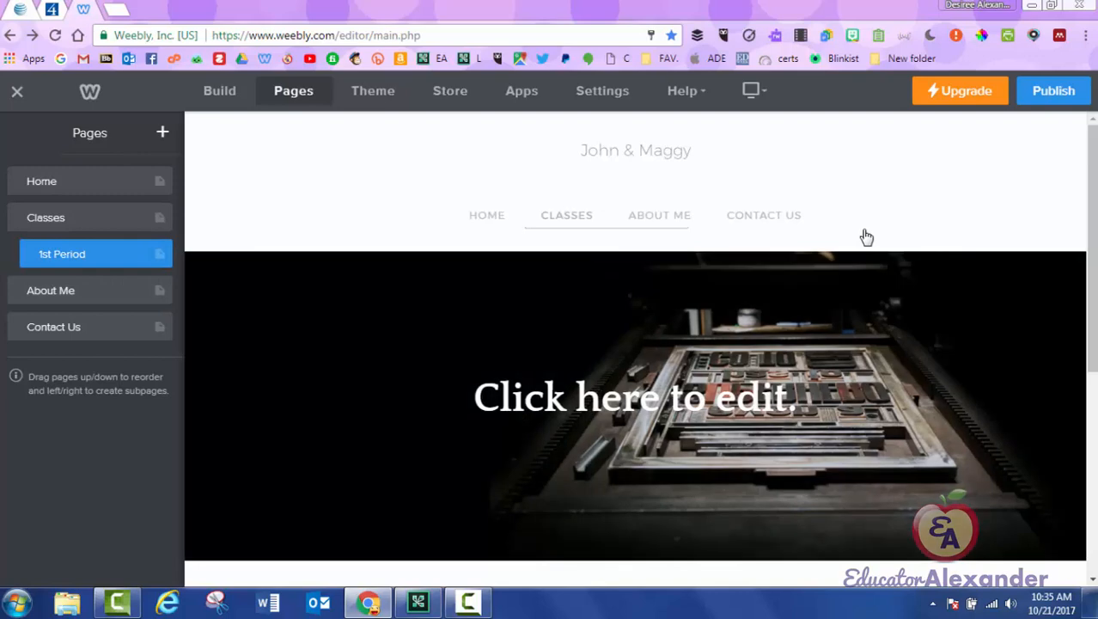
mouse_move(567, 216)
Step: Try nesting Classes under Home, About Me under 1st Period and Contact Us under About Me, and preview the navigation submenus
click(162, 131)
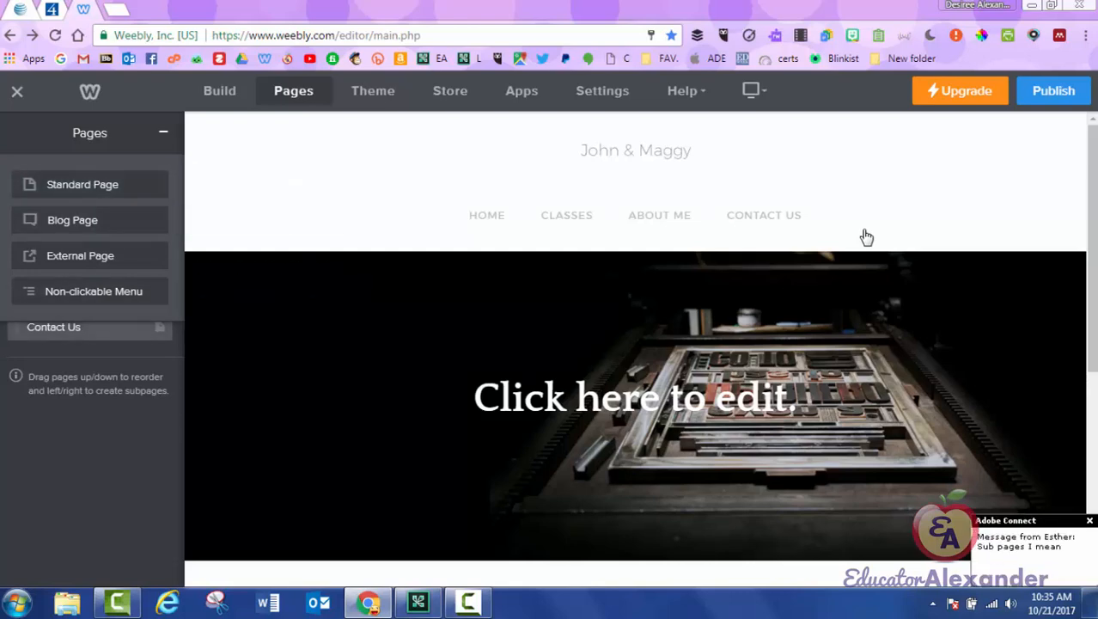
click(867, 237)
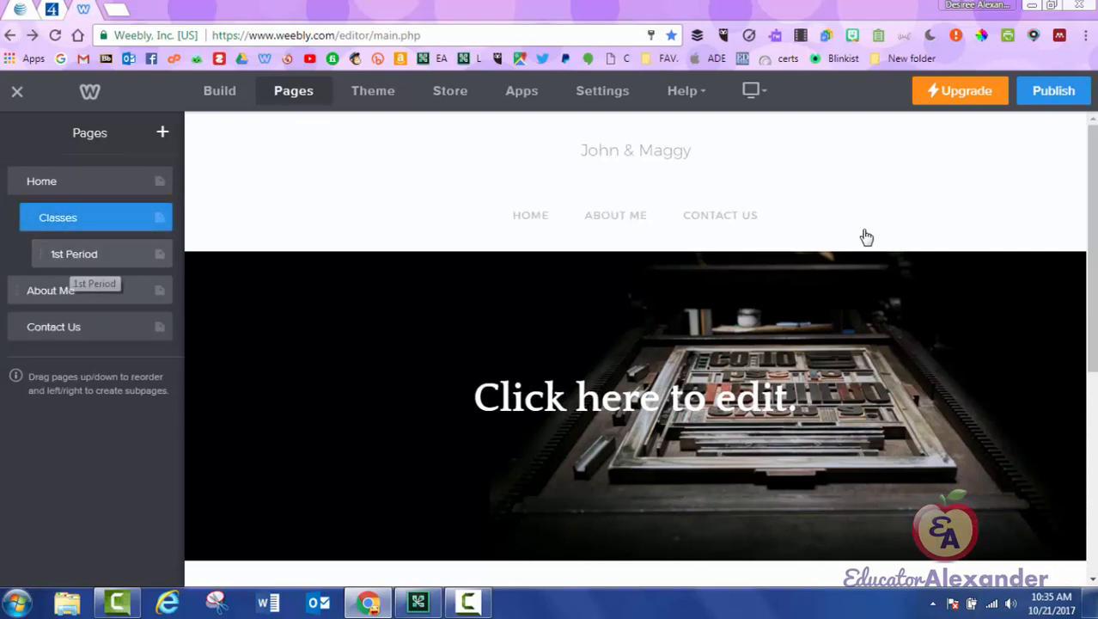
drag(69, 291, 111, 290)
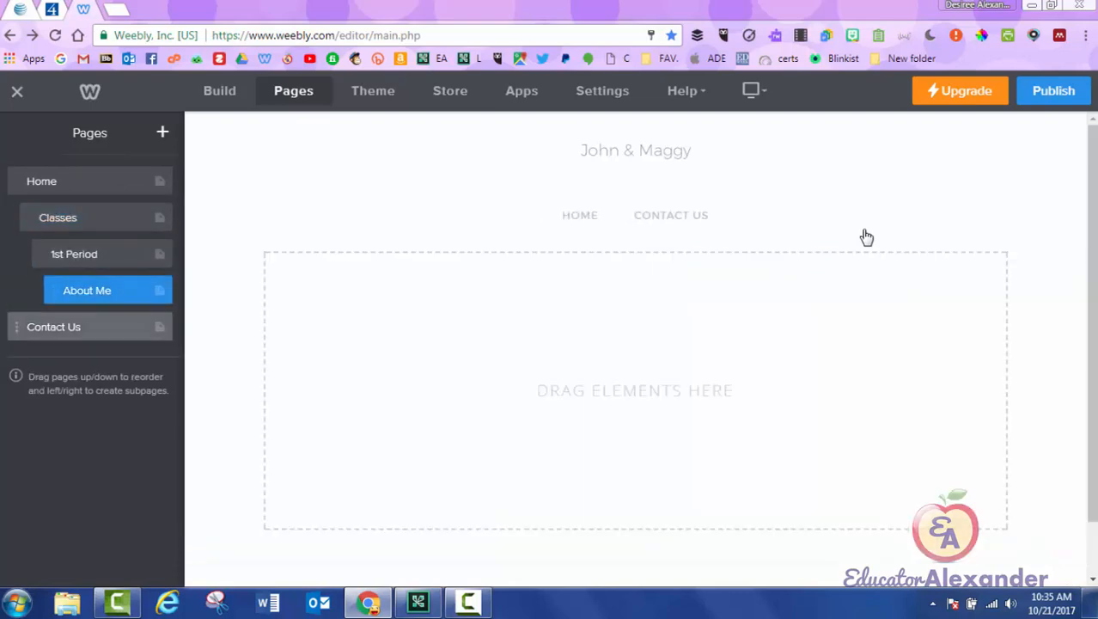
drag(59, 326, 113, 326)
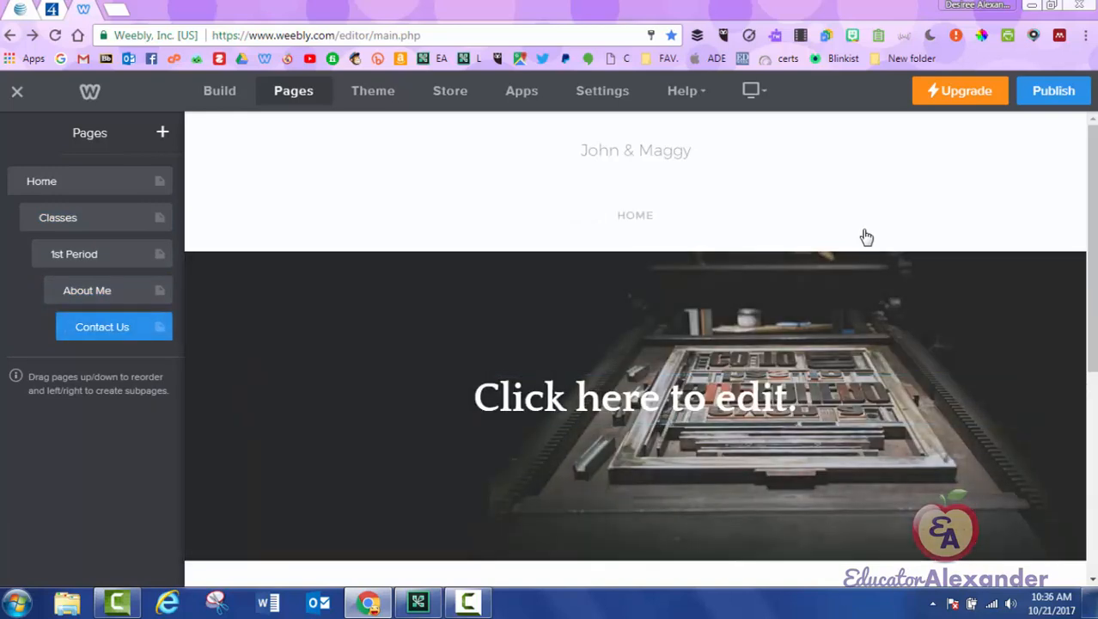
mouse_move(635, 215)
mouse_move(678, 241)
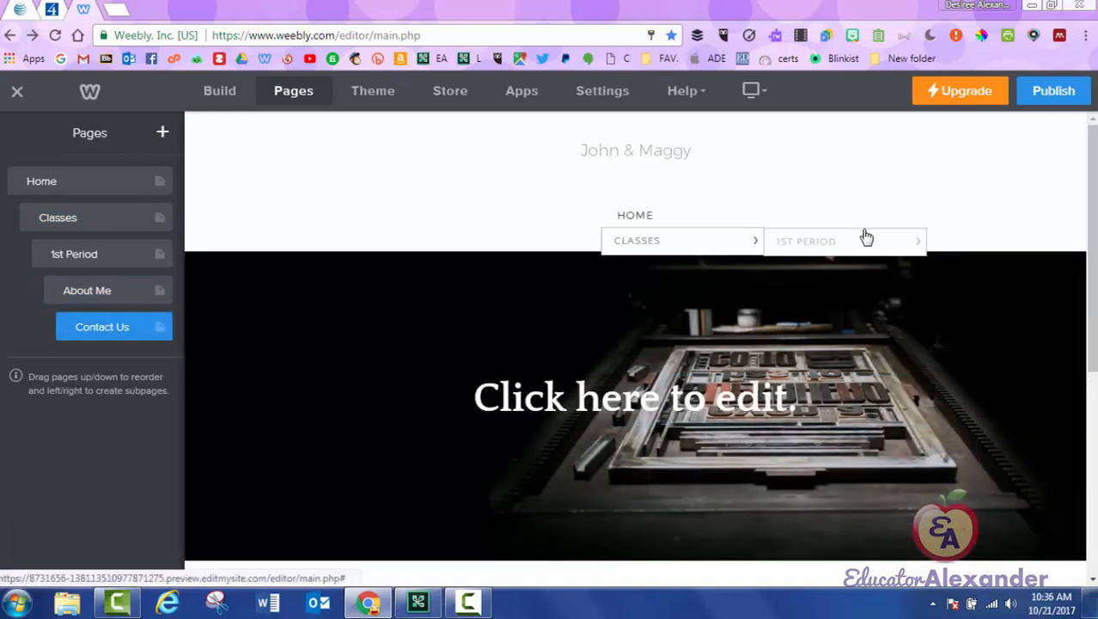
mouse_move(866, 239)
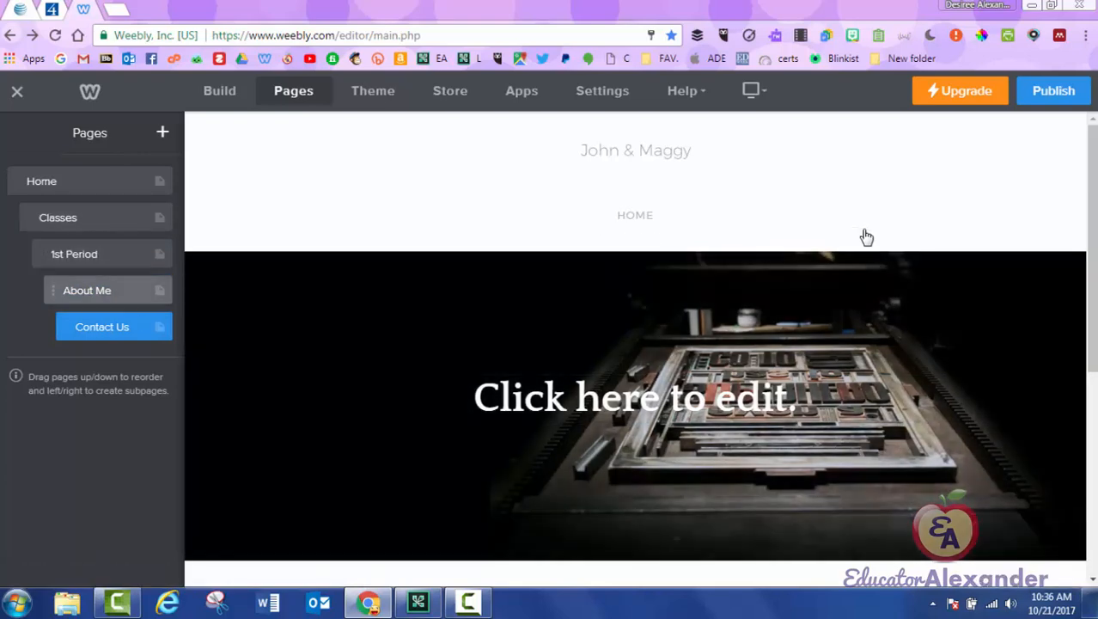
Step: Move About Me, Contact Us and Classes back to the top level, keeping 1st Period under Classes
drag(102, 291, 57, 328)
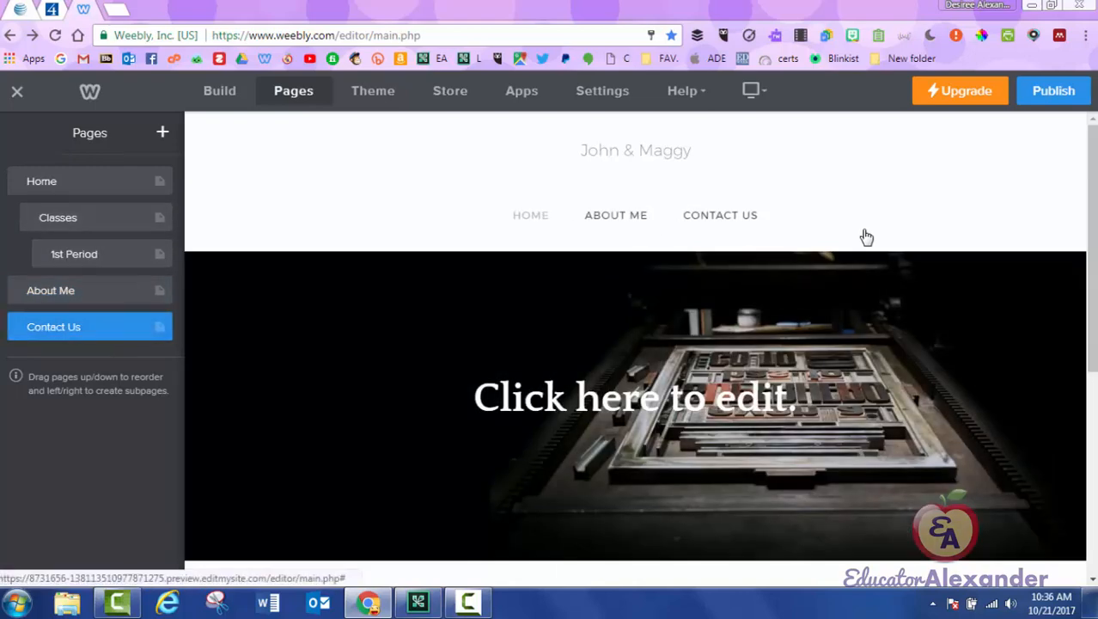
mouse_move(530, 216)
drag(58, 218, 39, 217)
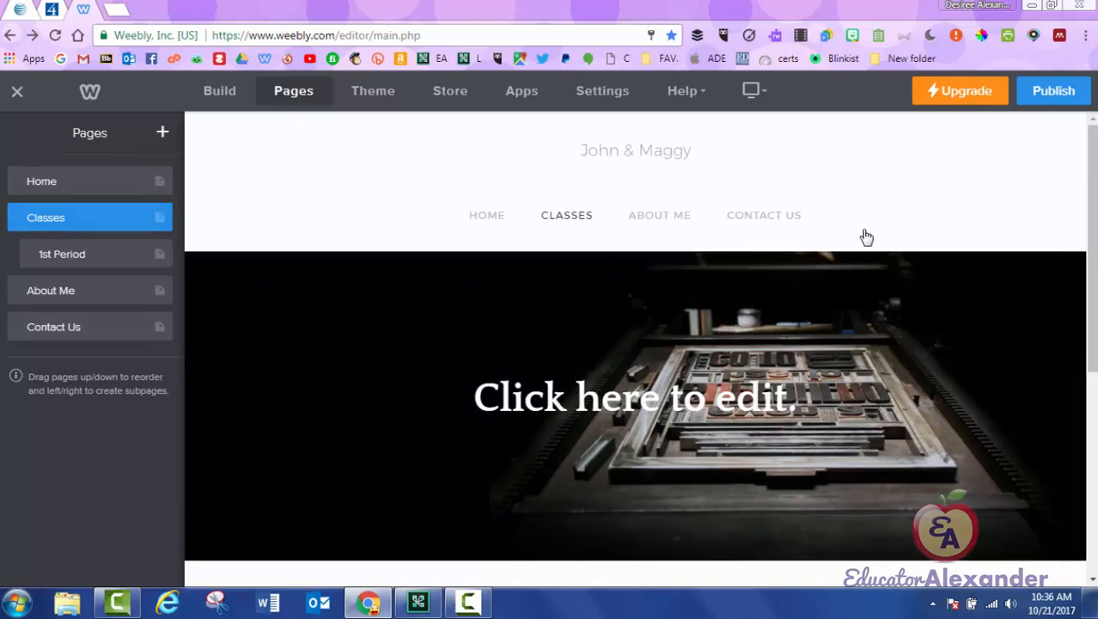
Step: Add a blog page to the site, keeping Blog as its page name
click(162, 133)
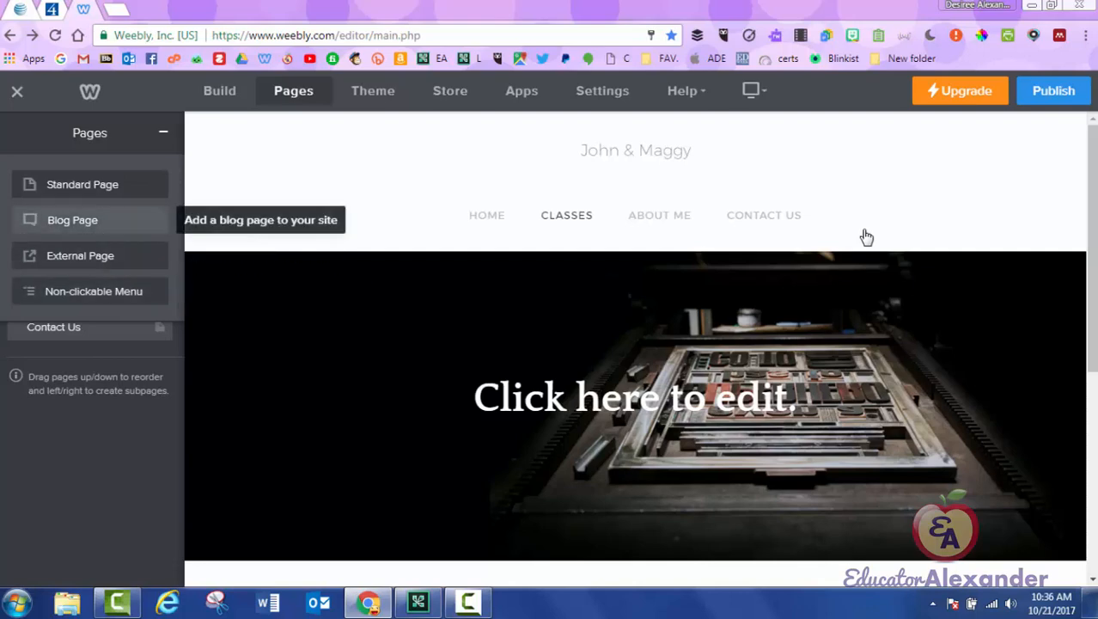
click(72, 220)
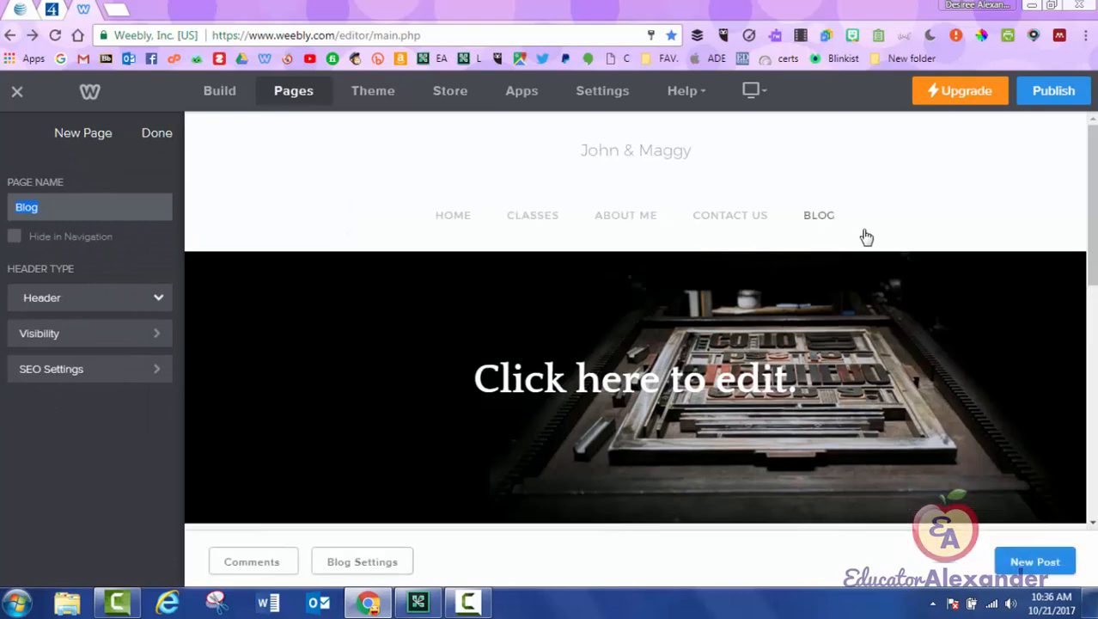
click(866, 238)
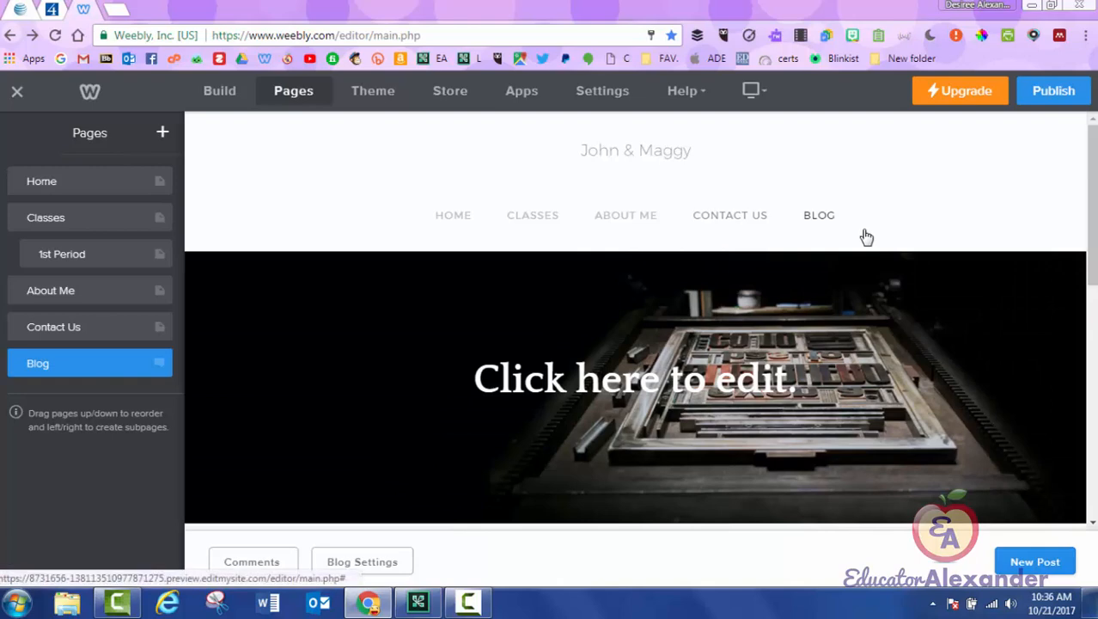
Step: Examine the Blog page's post area and its Author, Archives and Categories sidebar sections
scroll(866, 237, down, 1)
scroll(866, 237, down, 5)
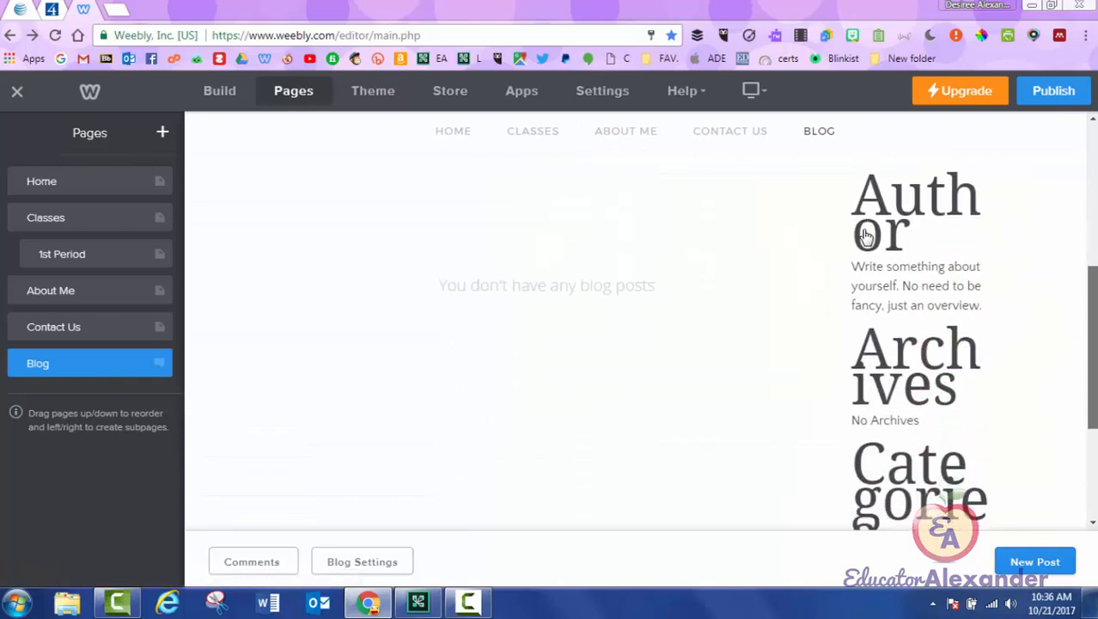
scroll(867, 237, up, 3)
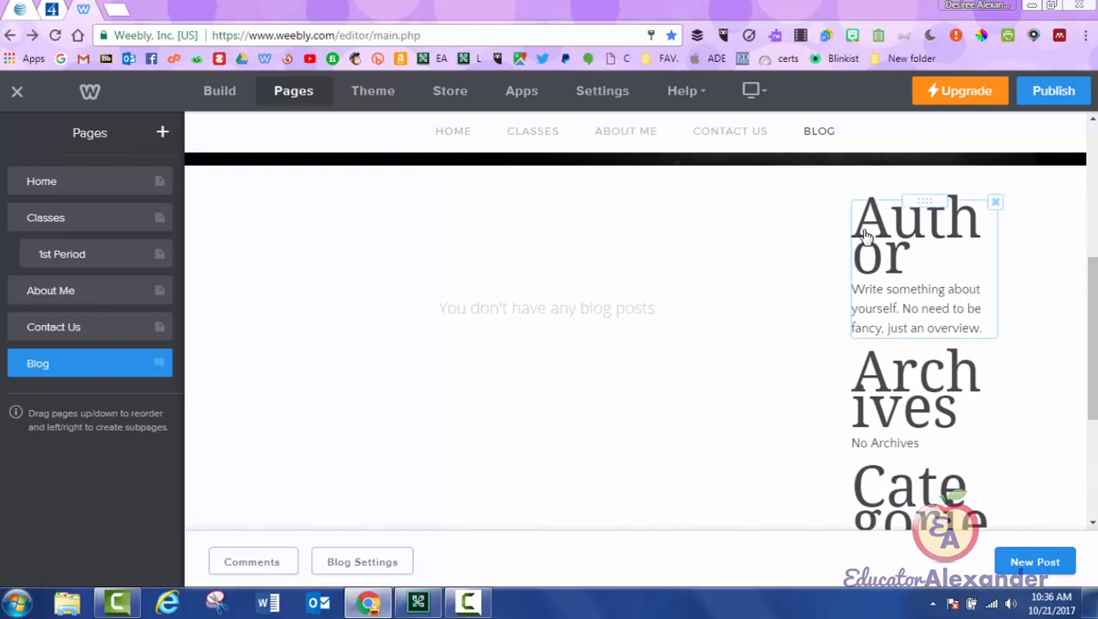
scroll(866, 237, down, 2)
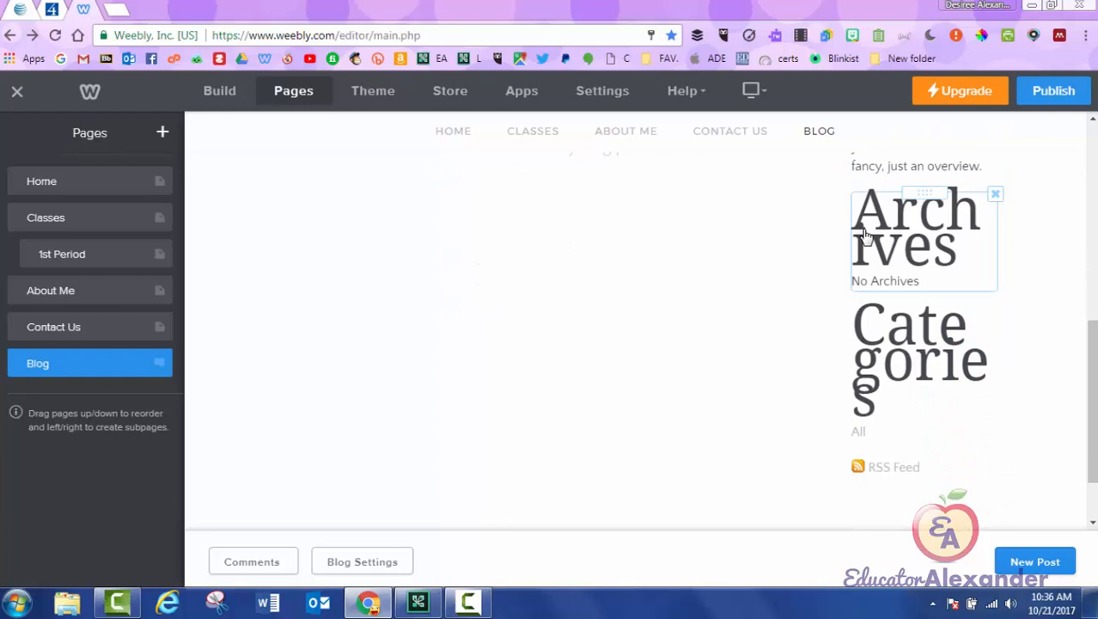
scroll(866, 238, down, 1)
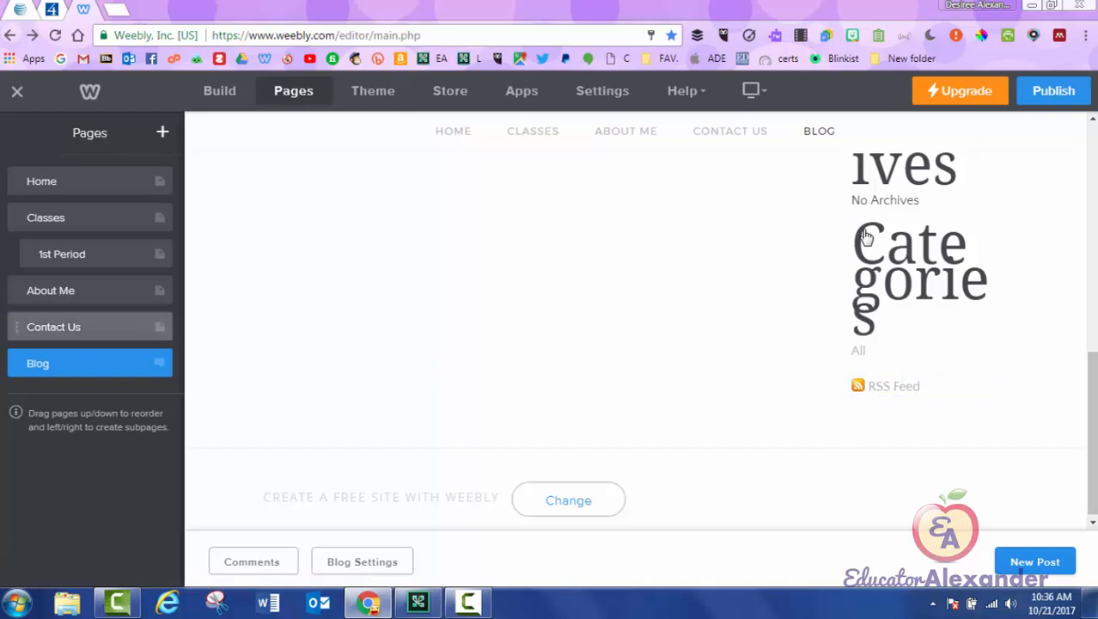
Step: Compare the Contact Us page's blank layout with the Blog page, ending on the Blog page's settings
click(53, 326)
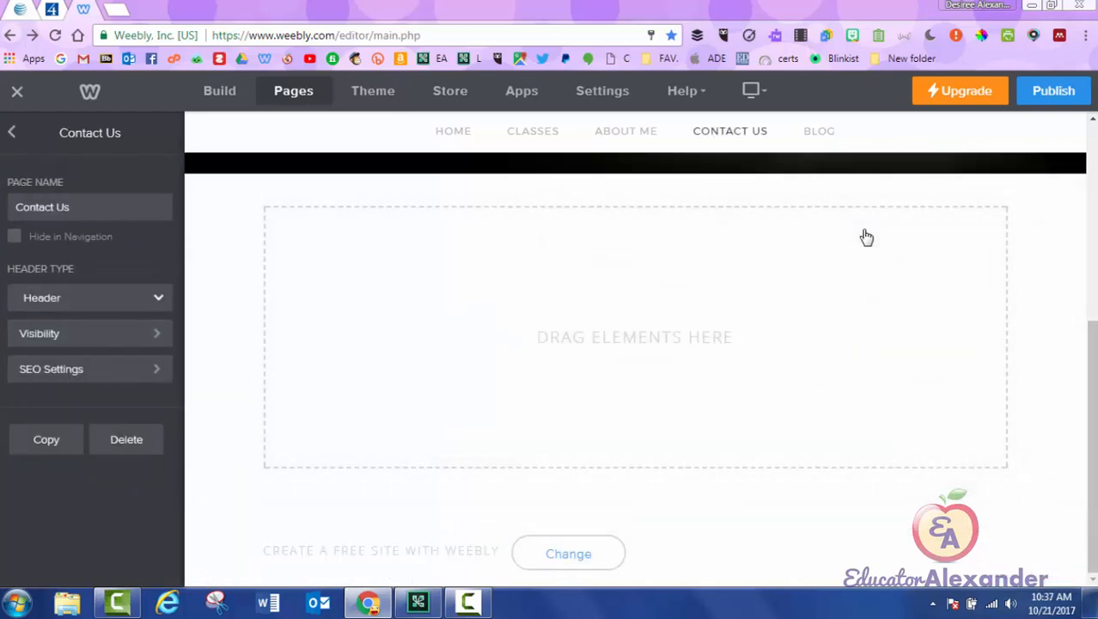
click(12, 132)
click(52, 361)
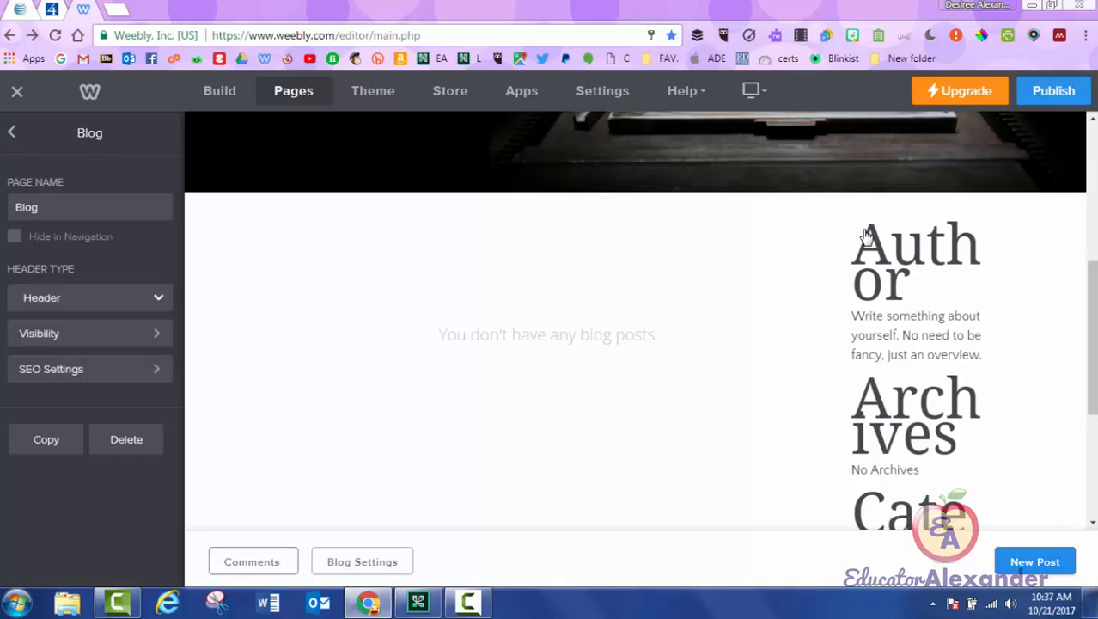
Step: Look over the blog's comment manager and its general blog settings, closing each to return to the Blog page
click(253, 562)
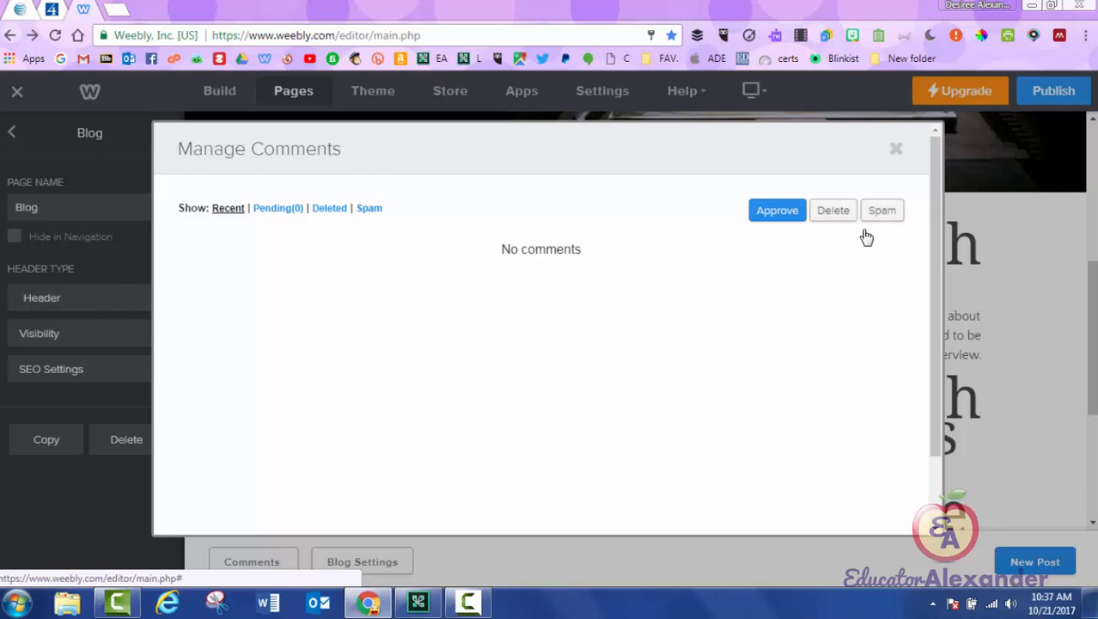
key(Escape)
click(362, 562)
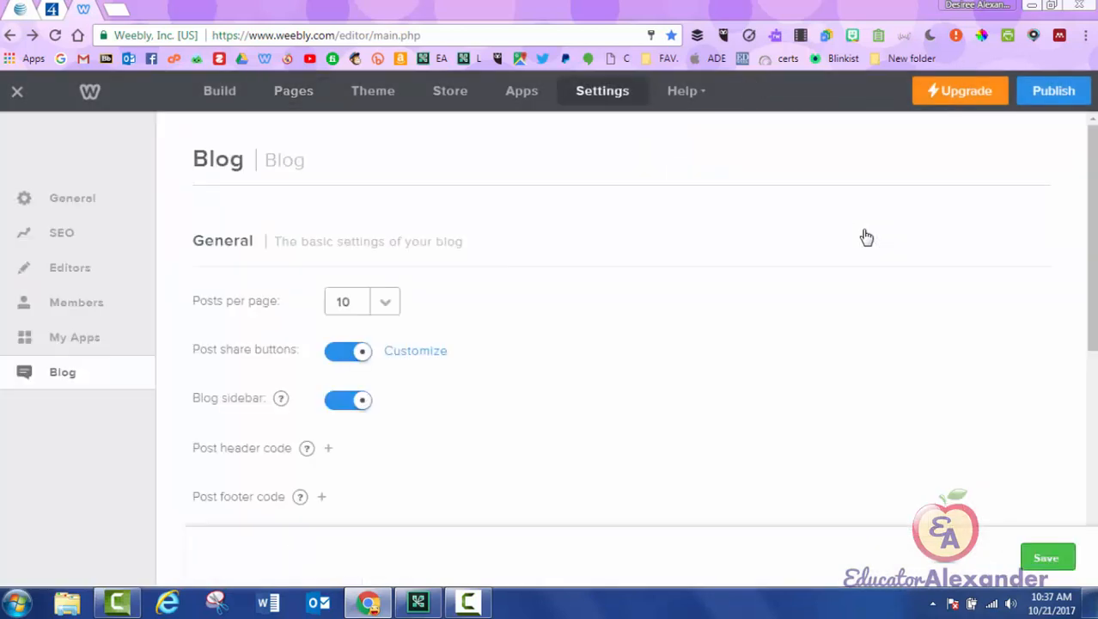
key(Escape)
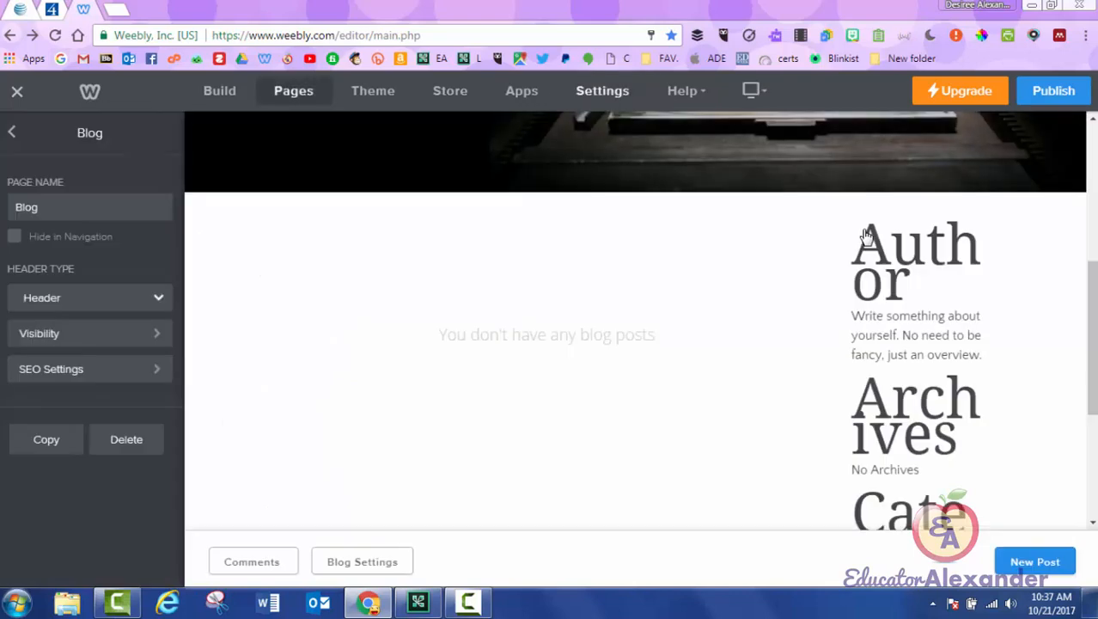
Step: Review the blog settings' posts-per-page choices and the Facebook and Twitter share button options, returning to the Blog page
click(362, 561)
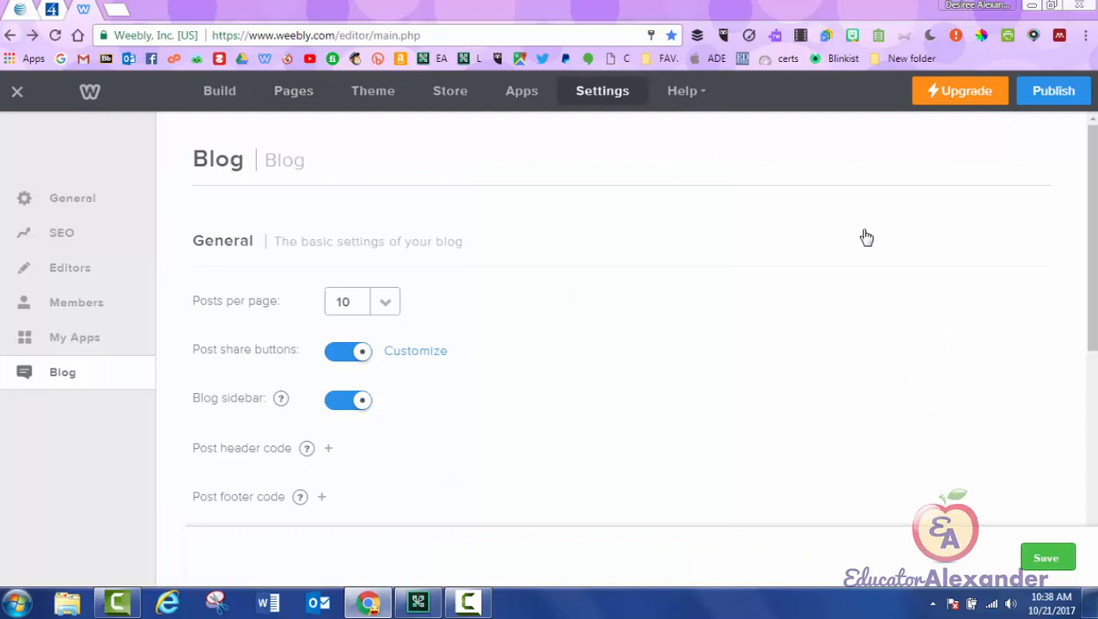
scroll(867, 237, down, 3)
scroll(866, 237, up, 3)
click(385, 301)
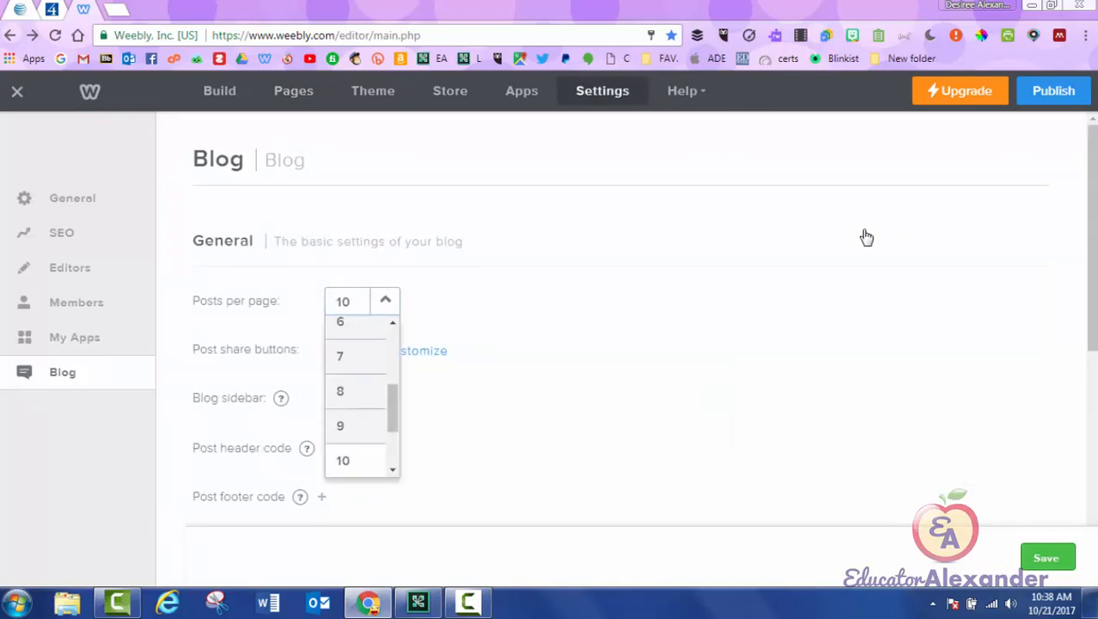
click(385, 301)
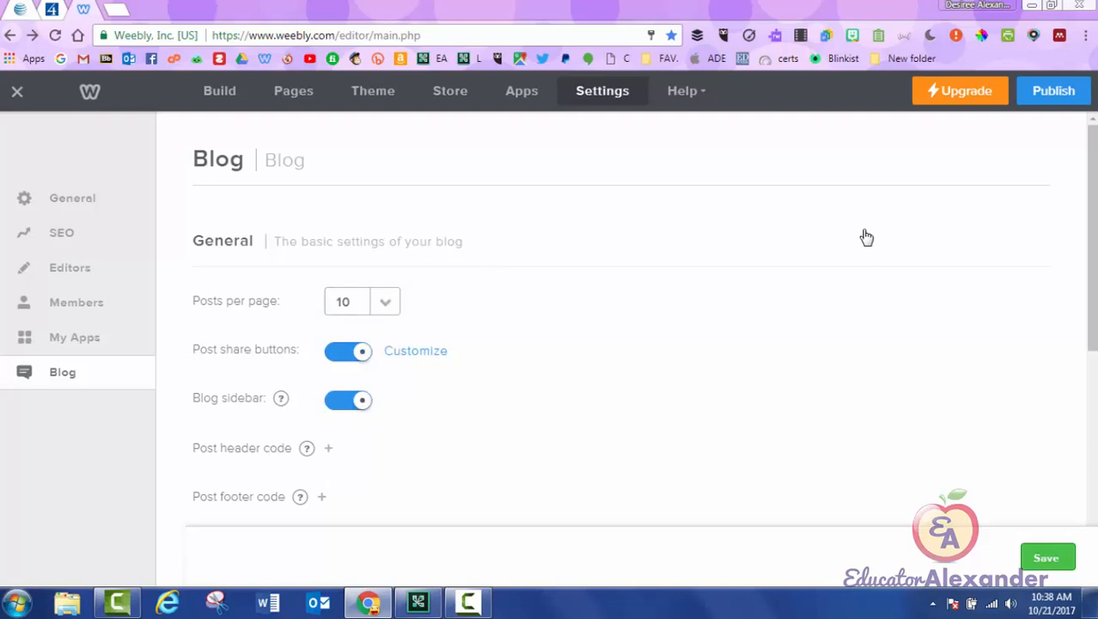
drag(199, 349, 276, 349)
click(277, 349)
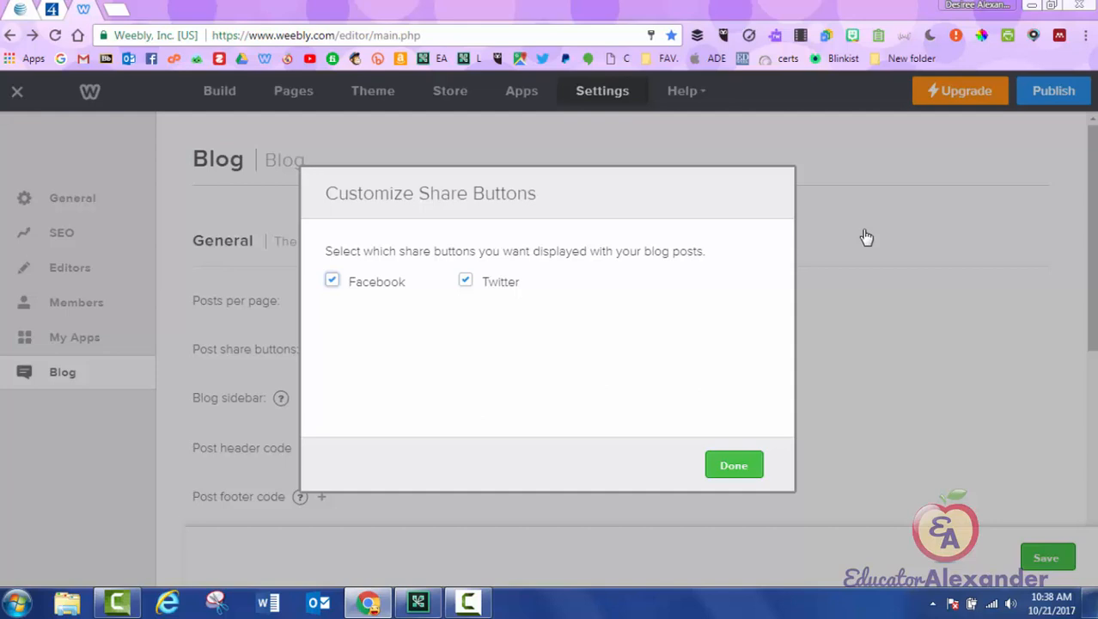
click(867, 237)
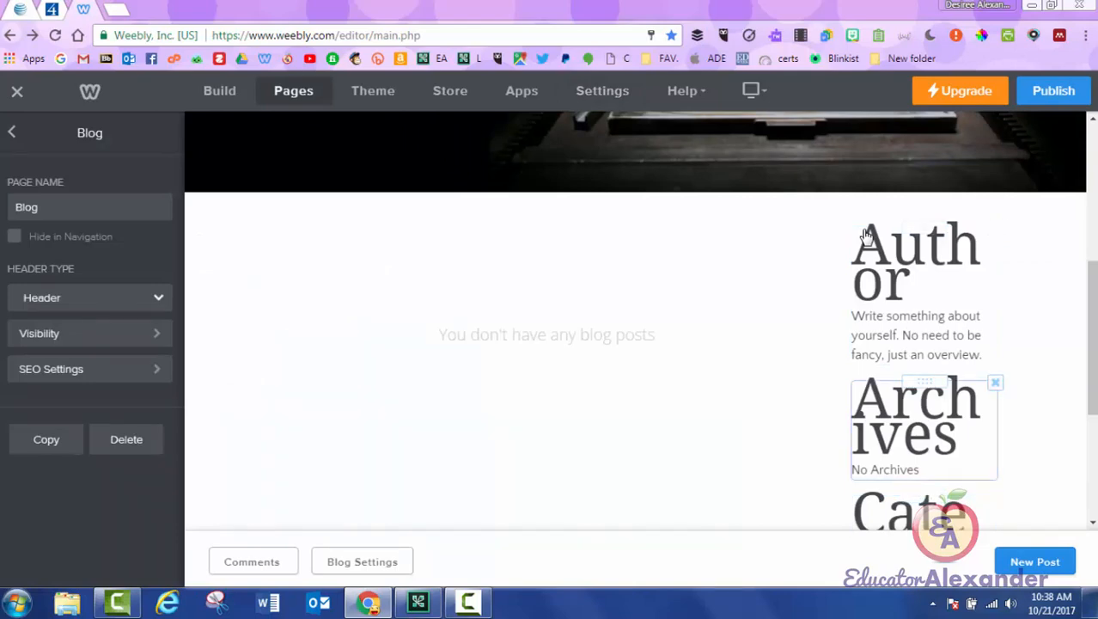
Step: Check the Blog page's sidebar sections against the blog sidebar setting, and review the explanations of the post header and footer code settings
scroll(866, 238, down, 3)
scroll(866, 237, up, 3)
scroll(867, 237, down, 2)
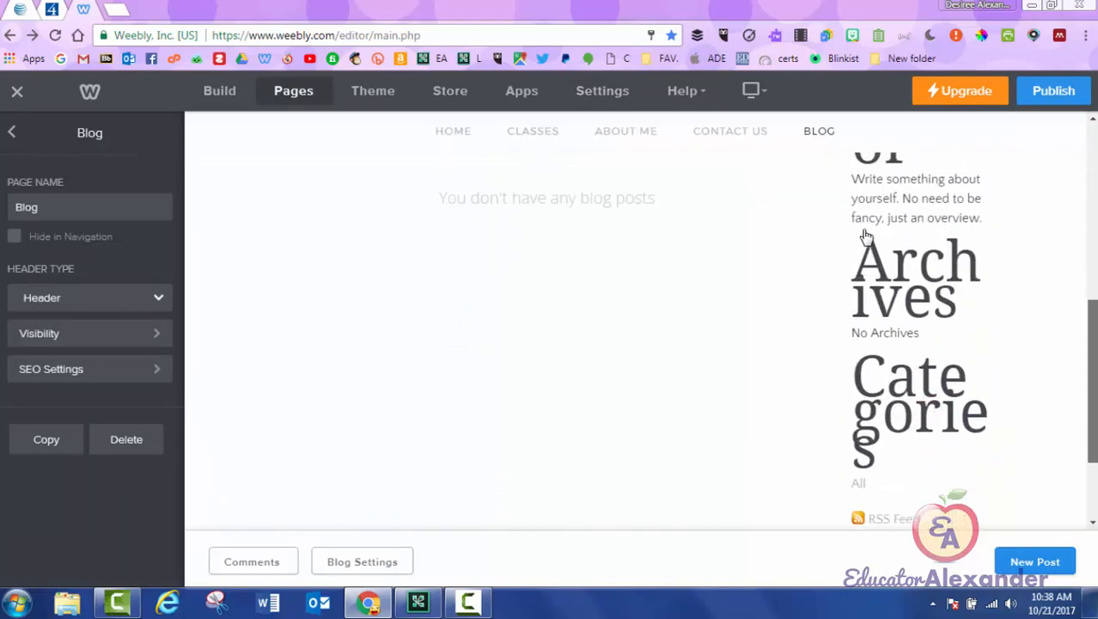
scroll(866, 237, up, 1)
click(362, 561)
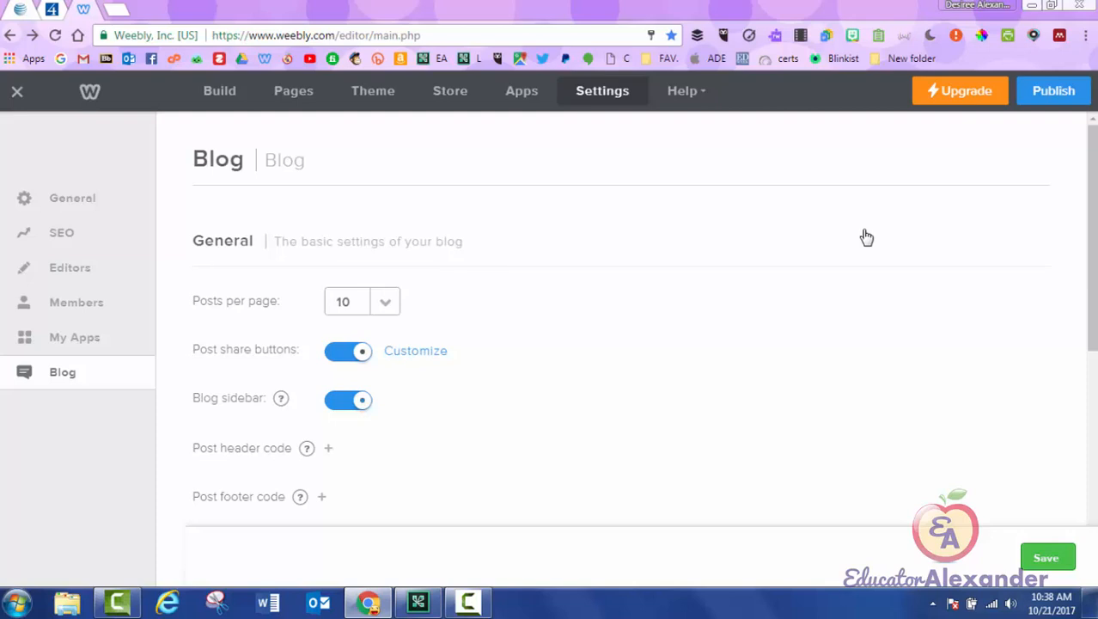
mouse_move(281, 397)
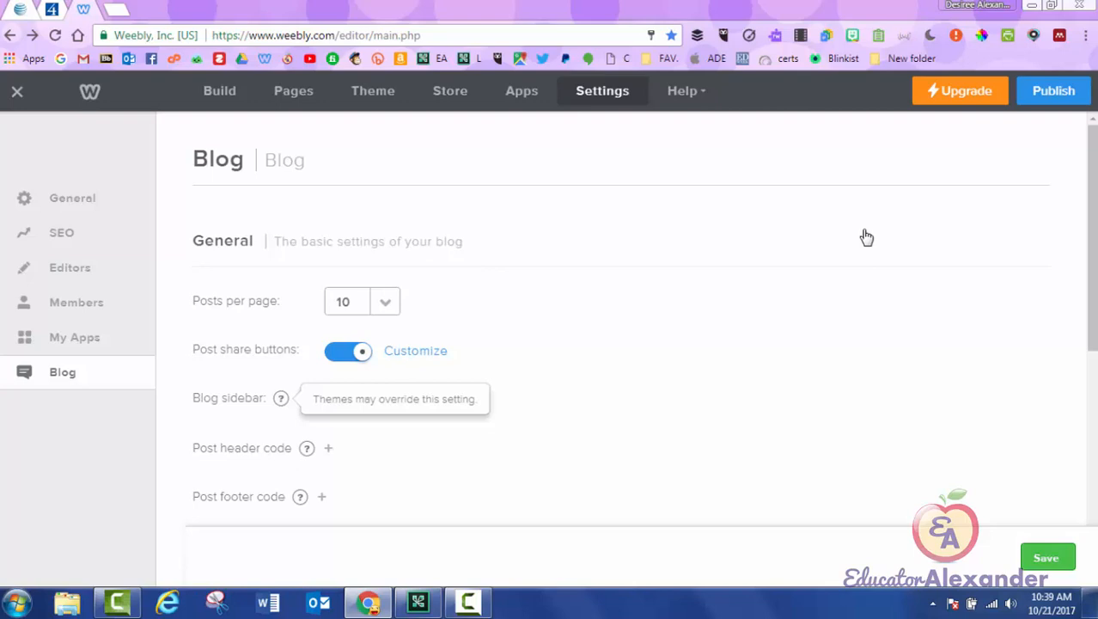
scroll(866, 237, down, 2)
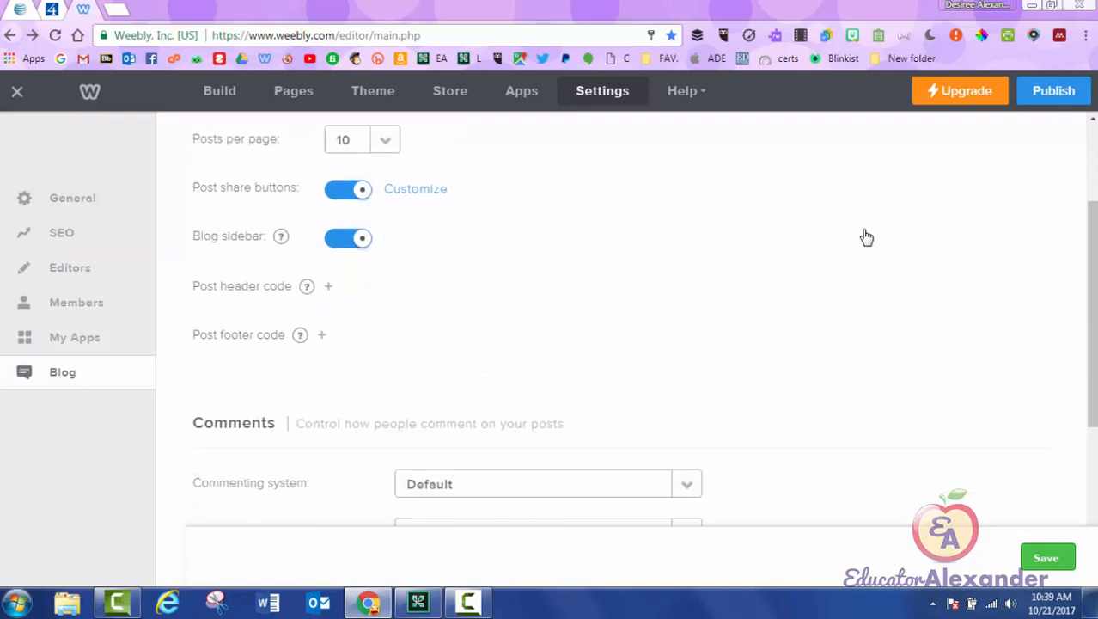
mouse_move(307, 287)
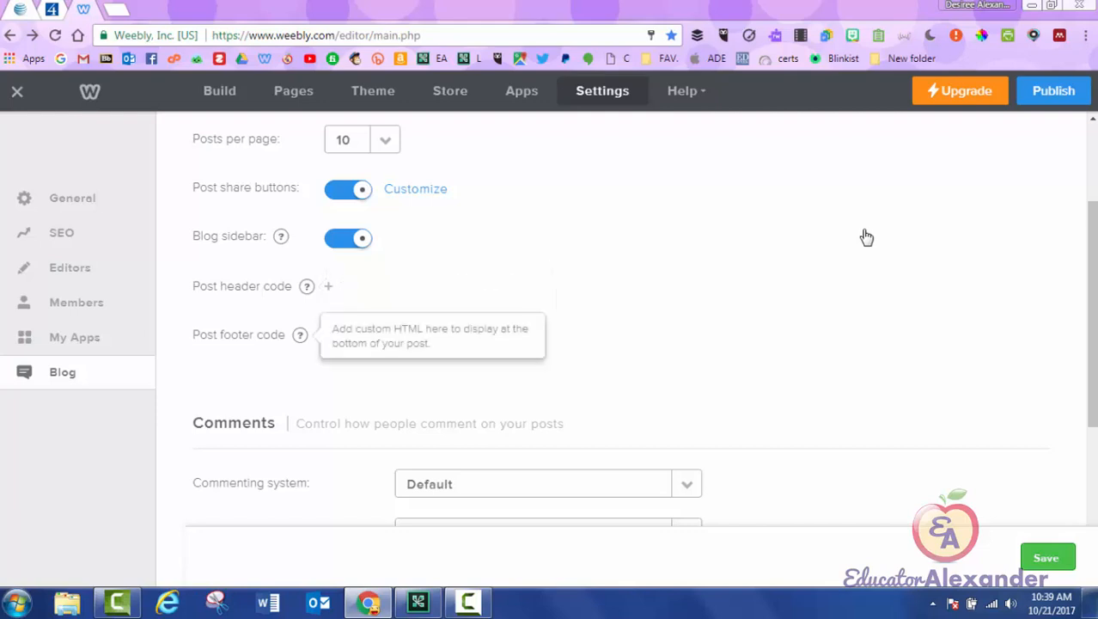
scroll(866, 237, down, 3)
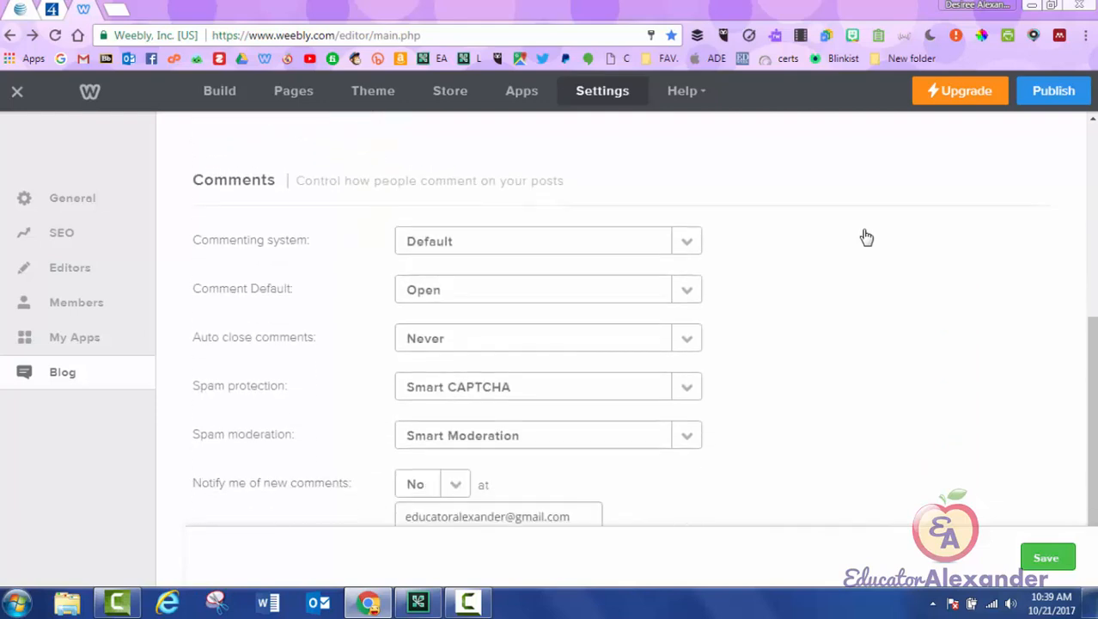
scroll(866, 238, down, 1)
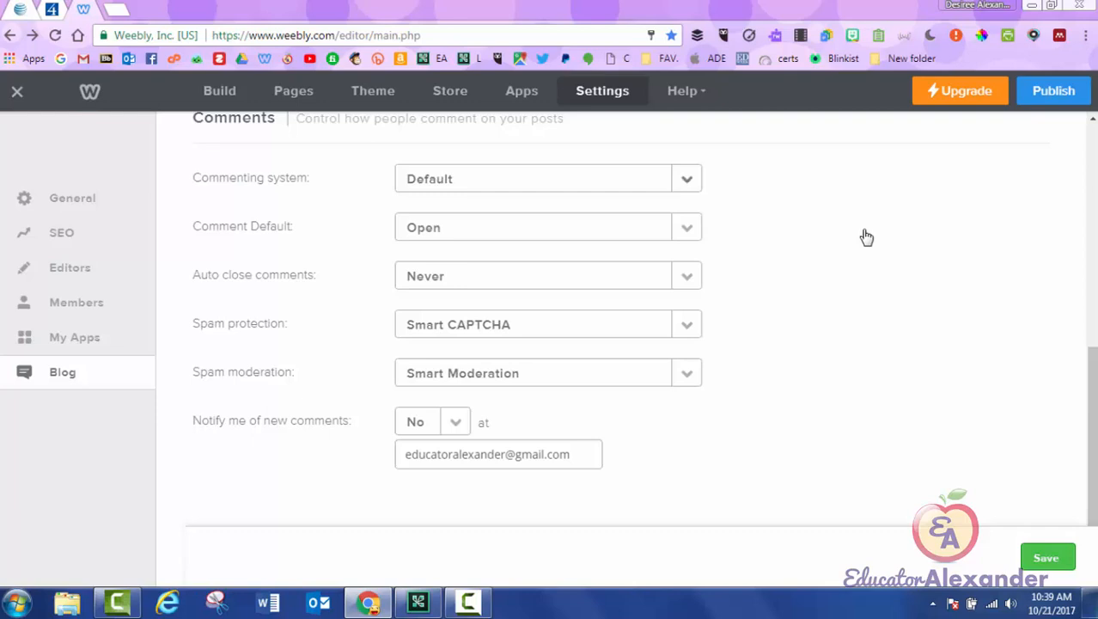
Step: Review the available choices for the blog's commenting system, comment default and automatic comment closing, leaving each setting as is
click(686, 178)
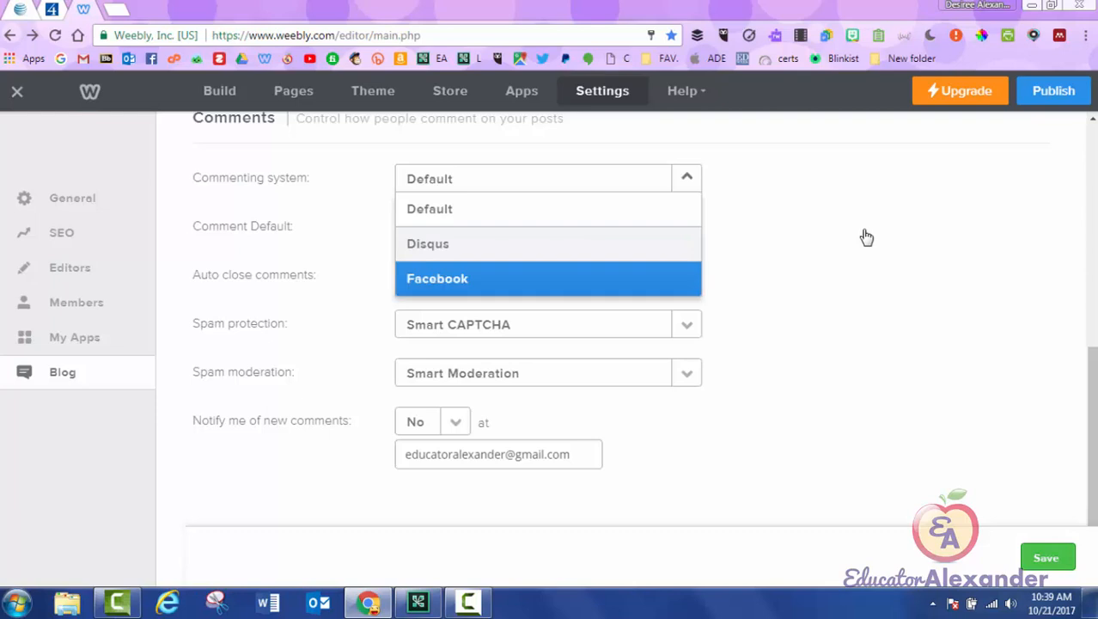
click(866, 237)
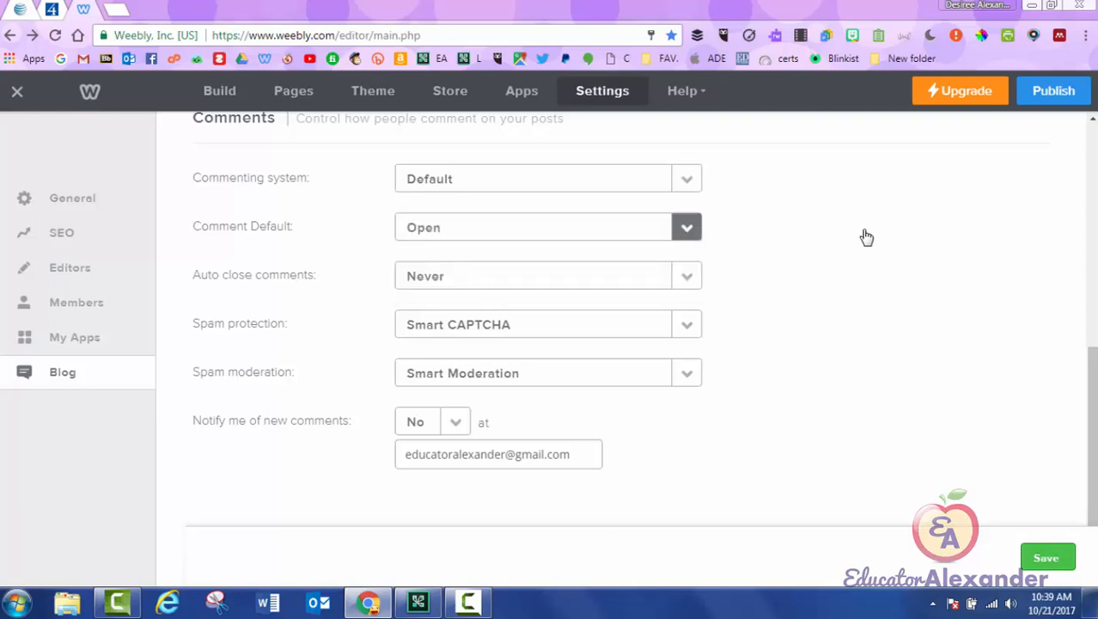
click(687, 227)
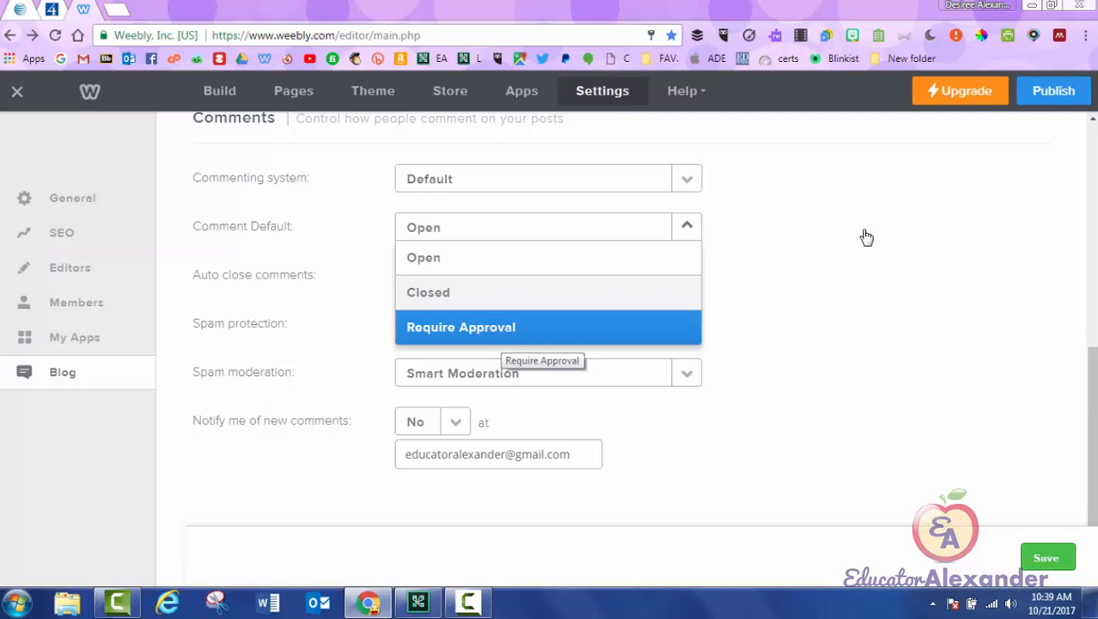
click(866, 237)
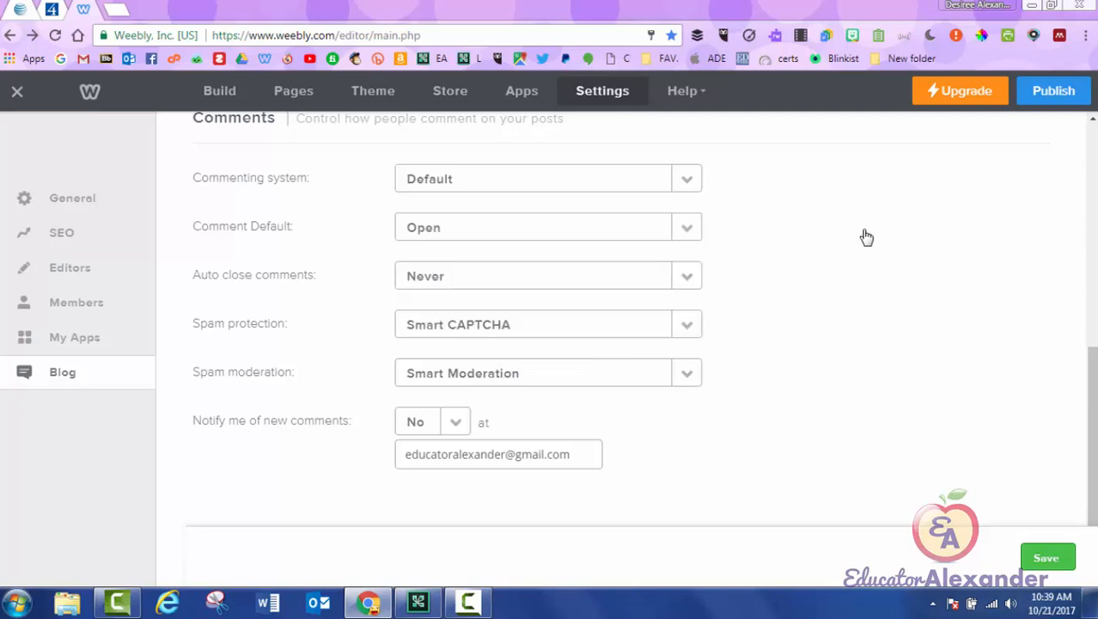
click(686, 276)
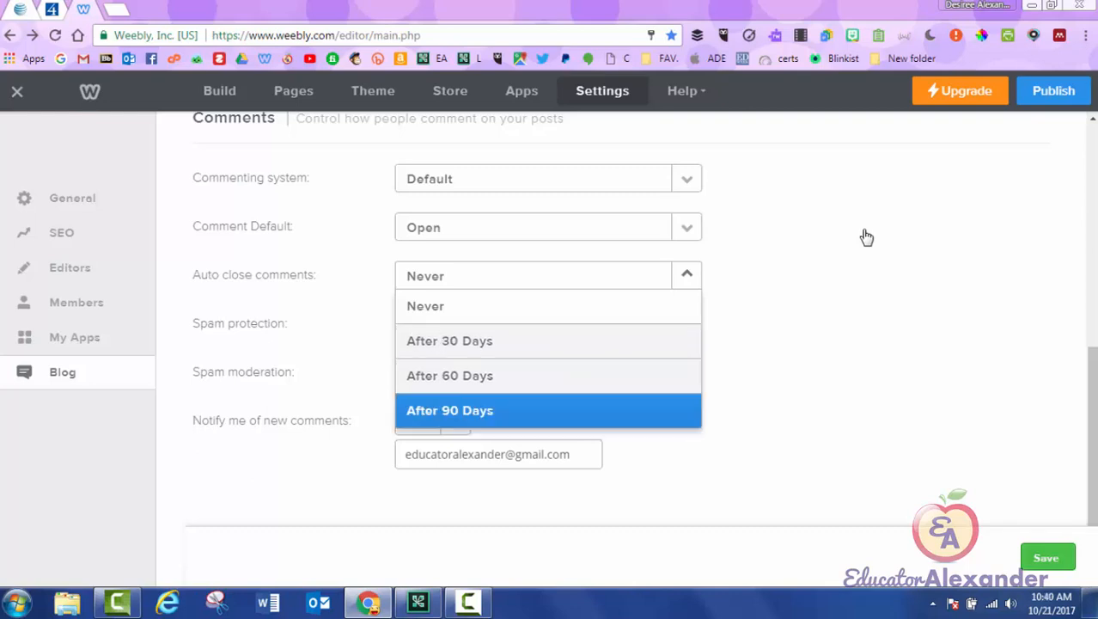
click(866, 237)
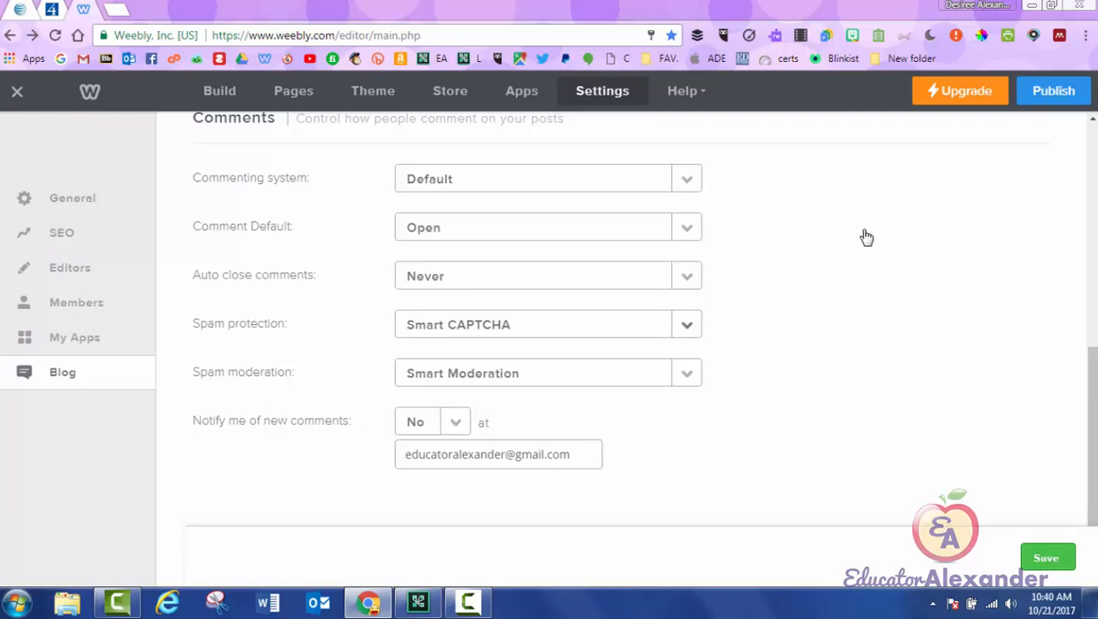
Step: Review the blog's spam protection and spam moderation choices without changing them
click(687, 324)
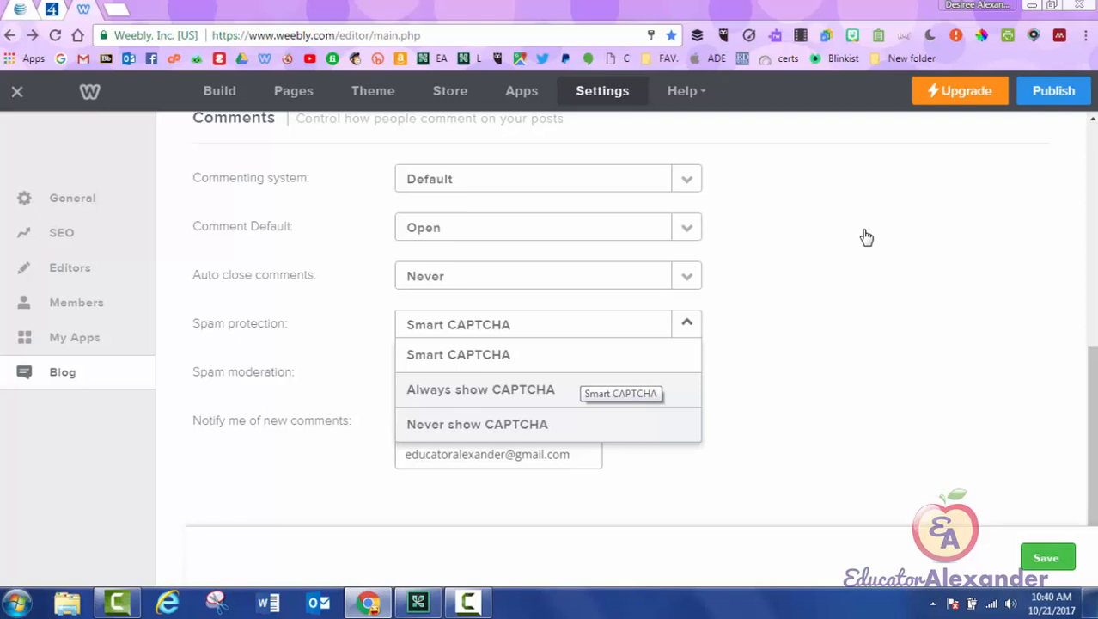
click(866, 237)
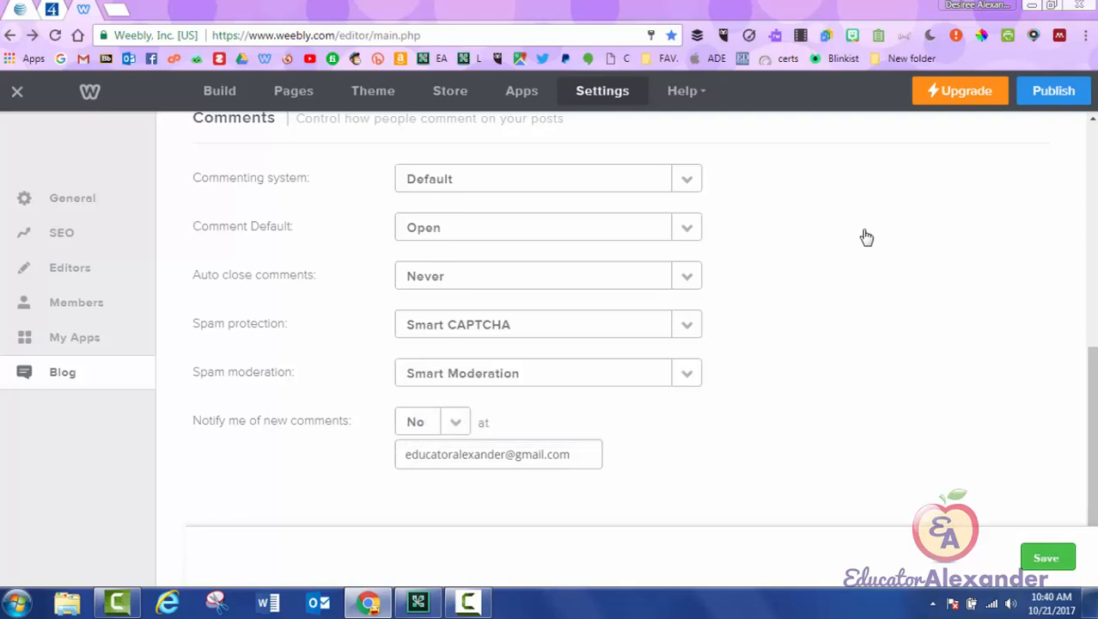
click(686, 373)
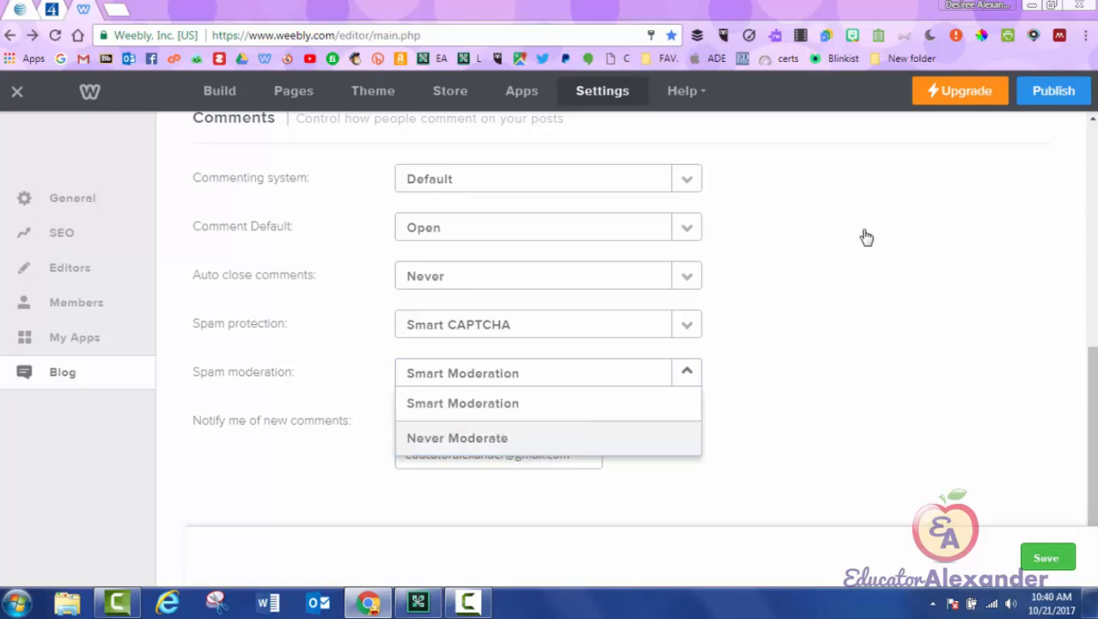
click(866, 237)
Step: Examine the new-comment notification choices and the notification e-mail field, returning to the Blog page without changes
click(455, 422)
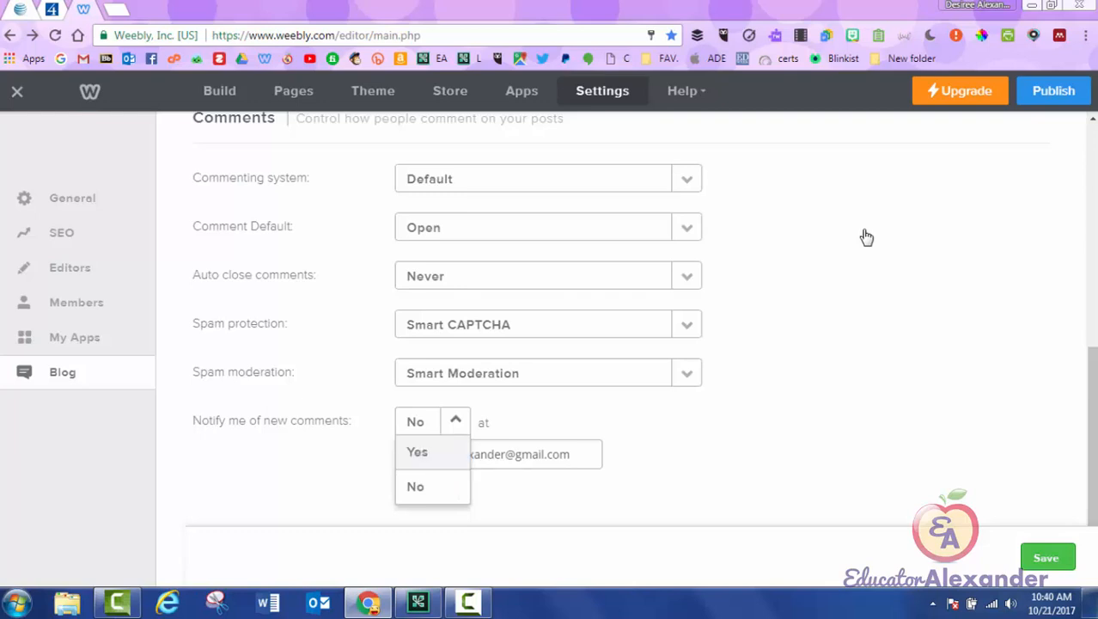
click(866, 238)
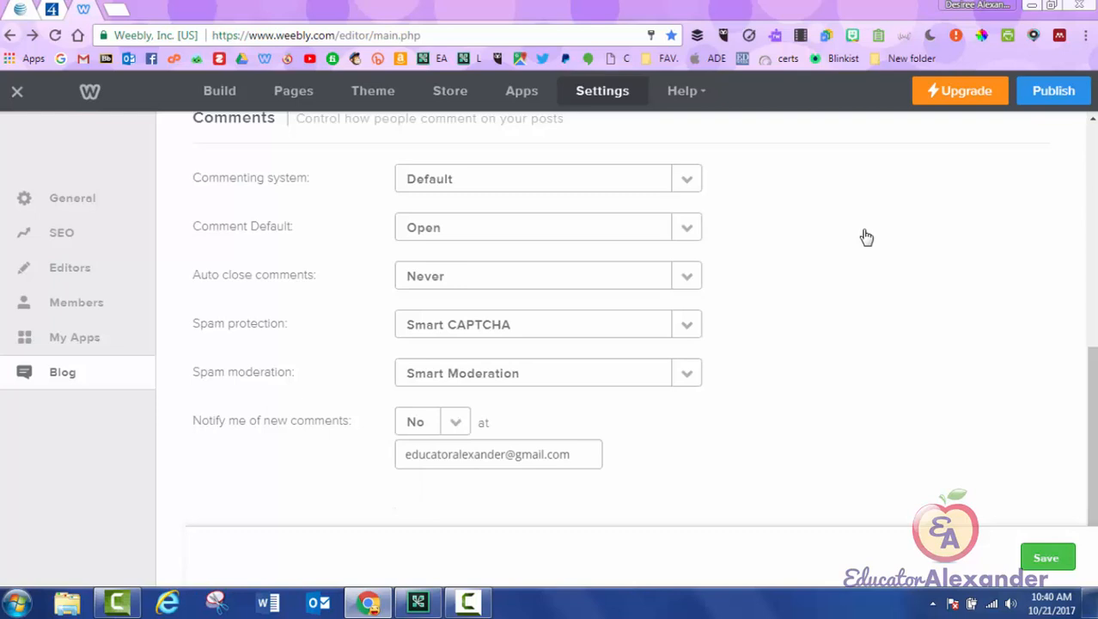
click(456, 421)
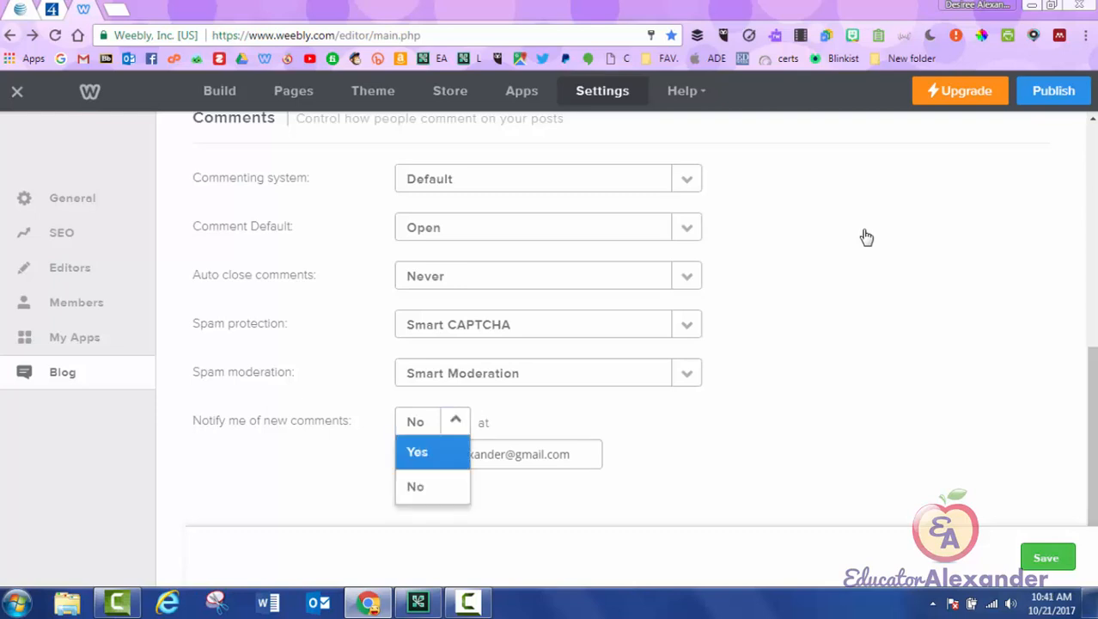
click(583, 455)
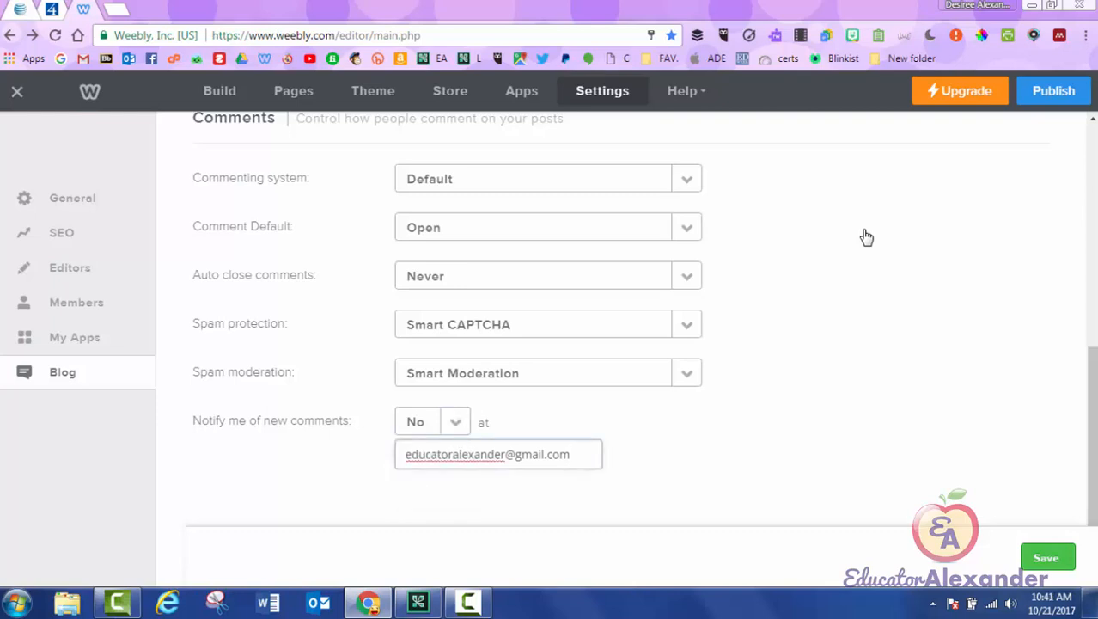
drag(583, 455, 404, 455)
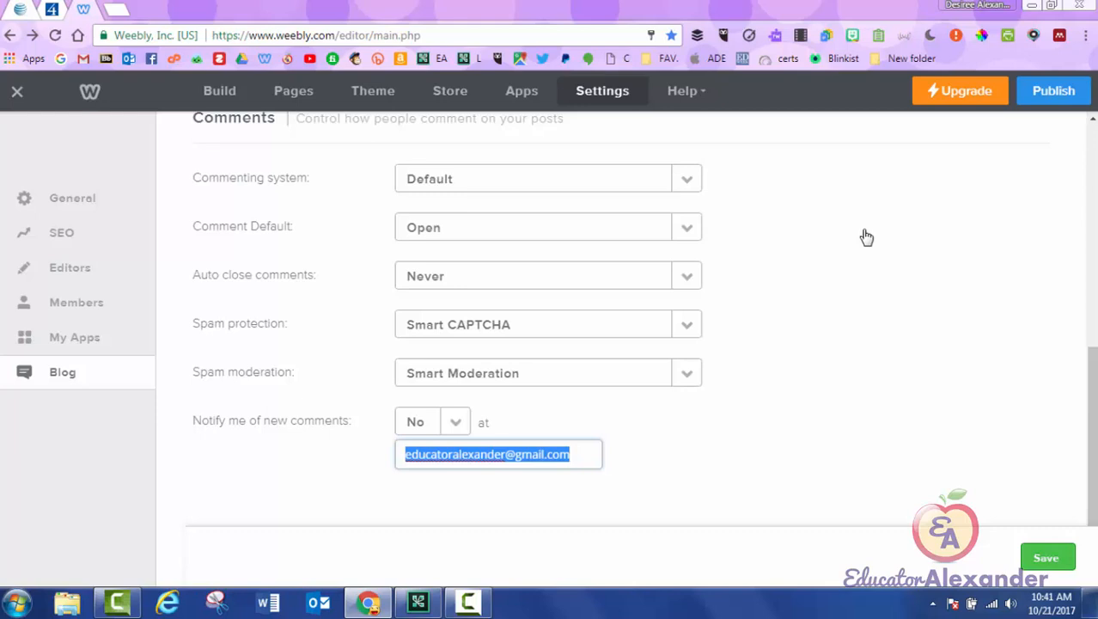
click(867, 237)
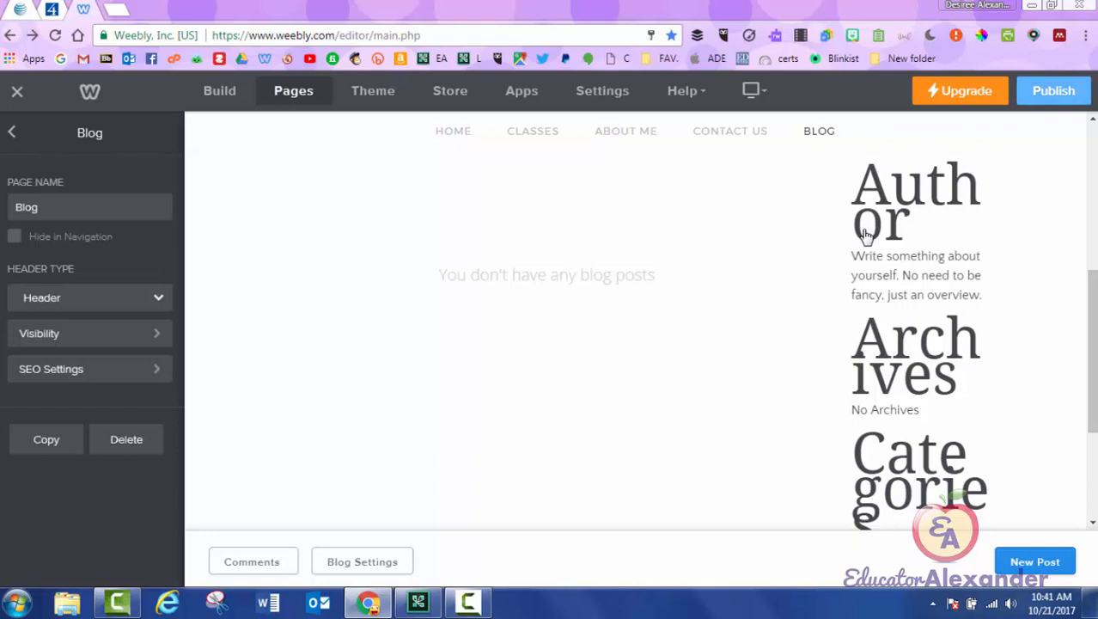
scroll(866, 234, up, 3)
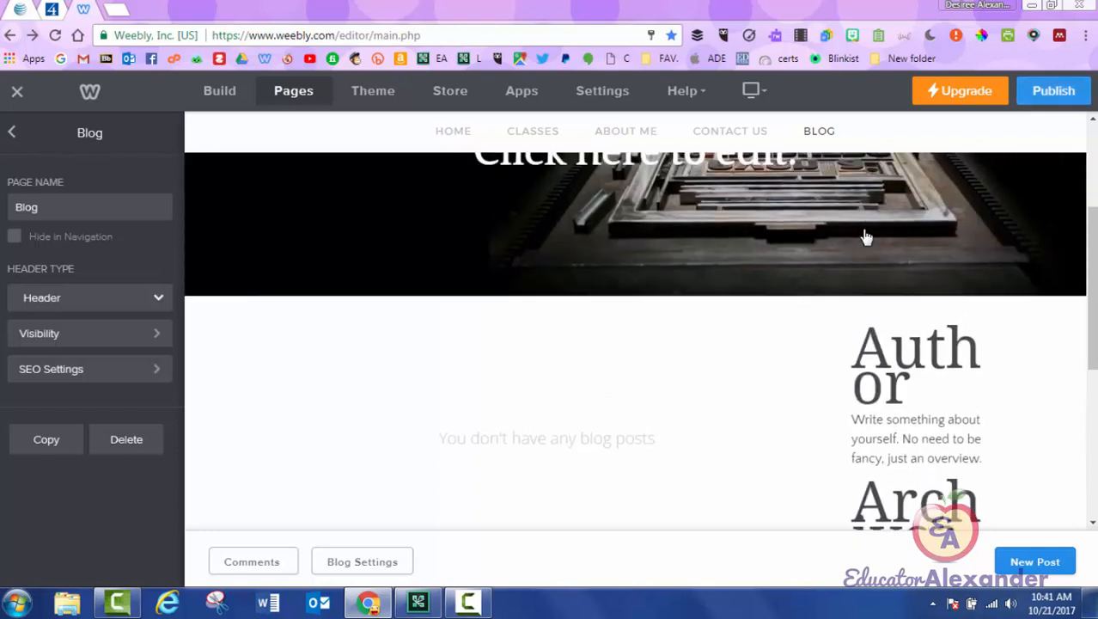
scroll(866, 233, down, 4)
scroll(866, 233, up, 3)
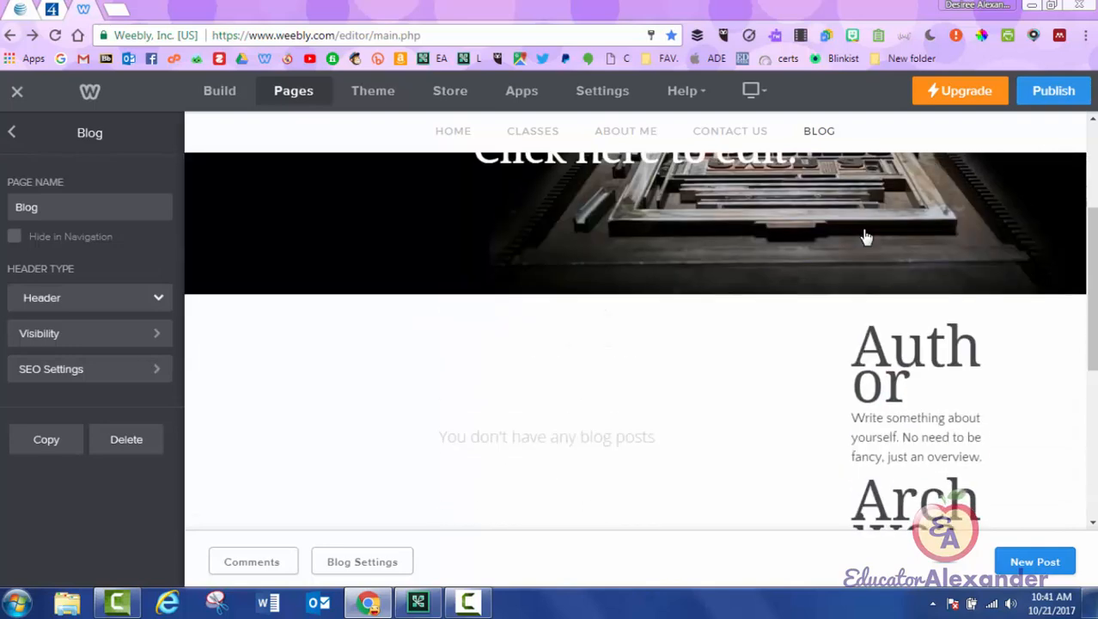
scroll(866, 233, down, 2)
scroll(867, 233, up, 1)
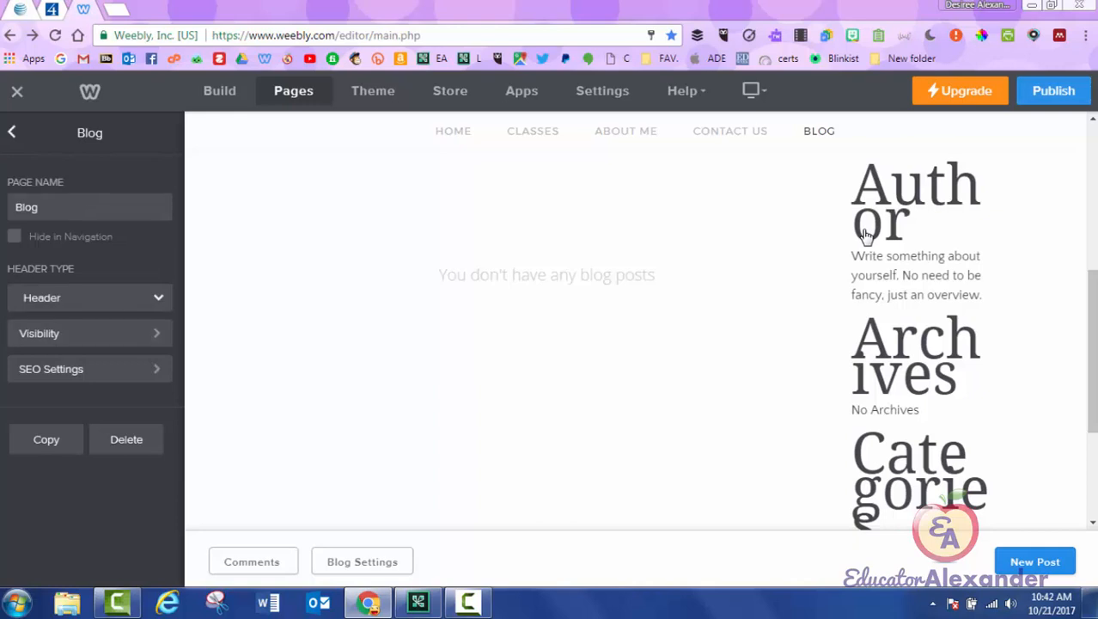
click(12, 132)
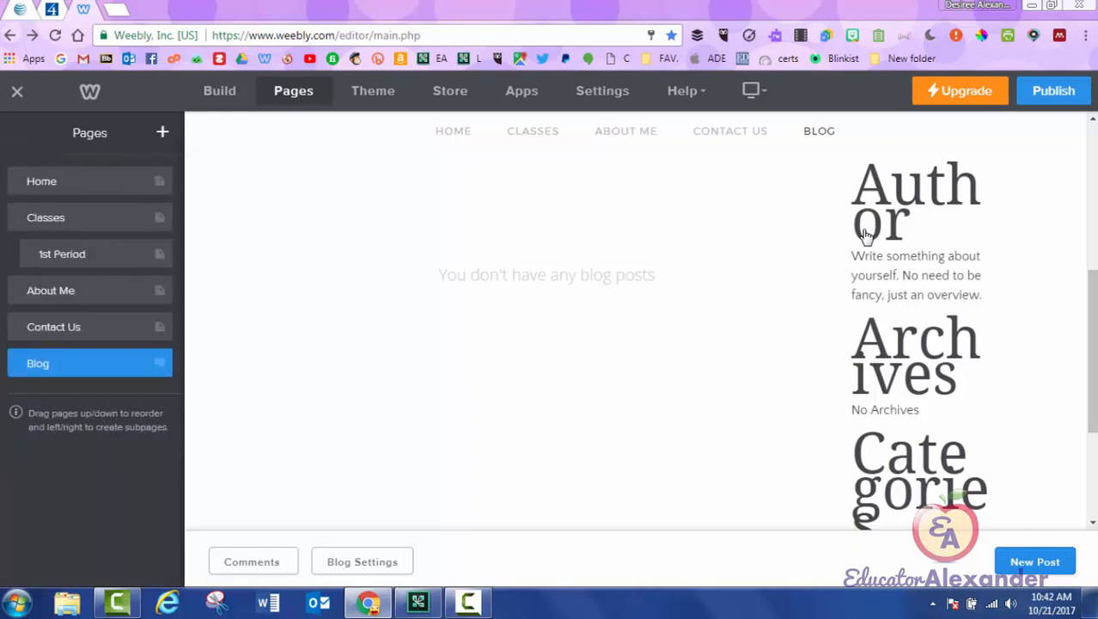
click(163, 133)
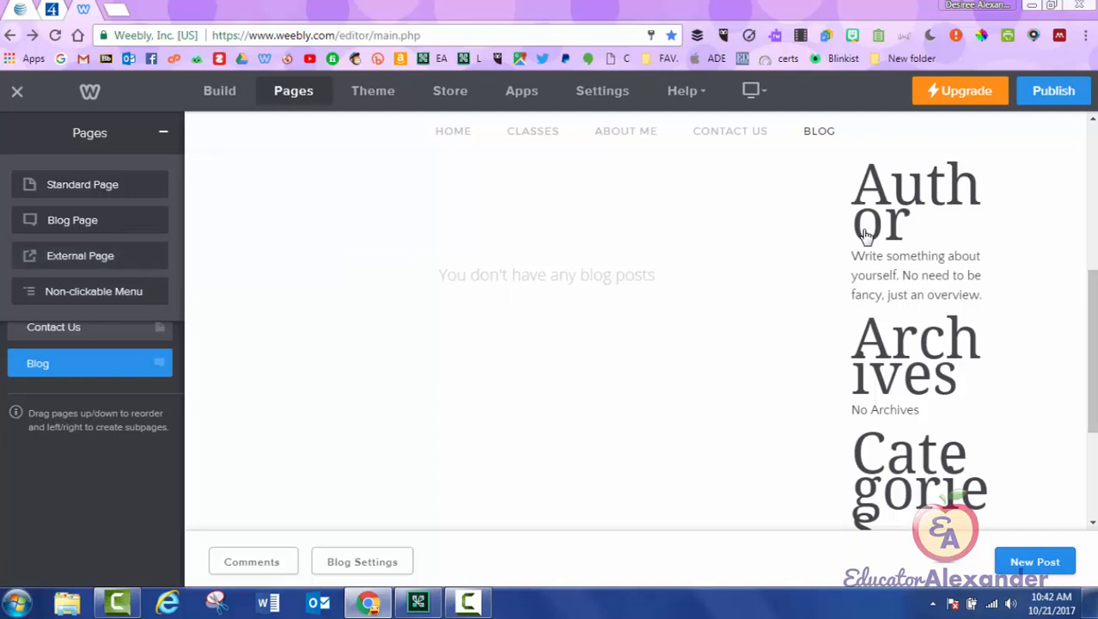
click(80, 255)
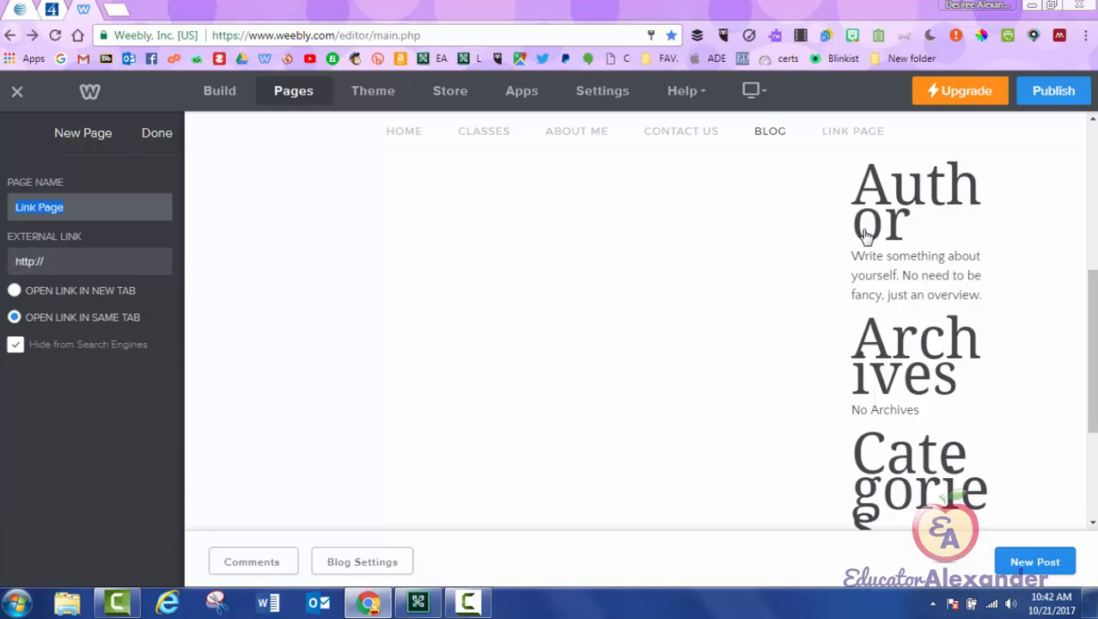
text(Smith District)
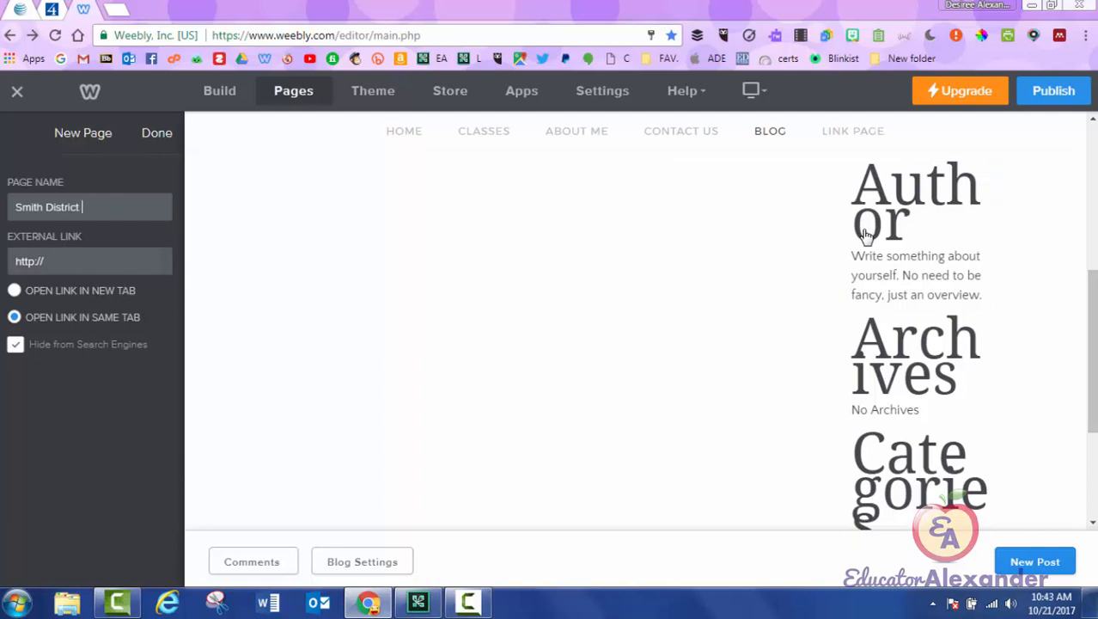
key(Tab)
text(www.y)
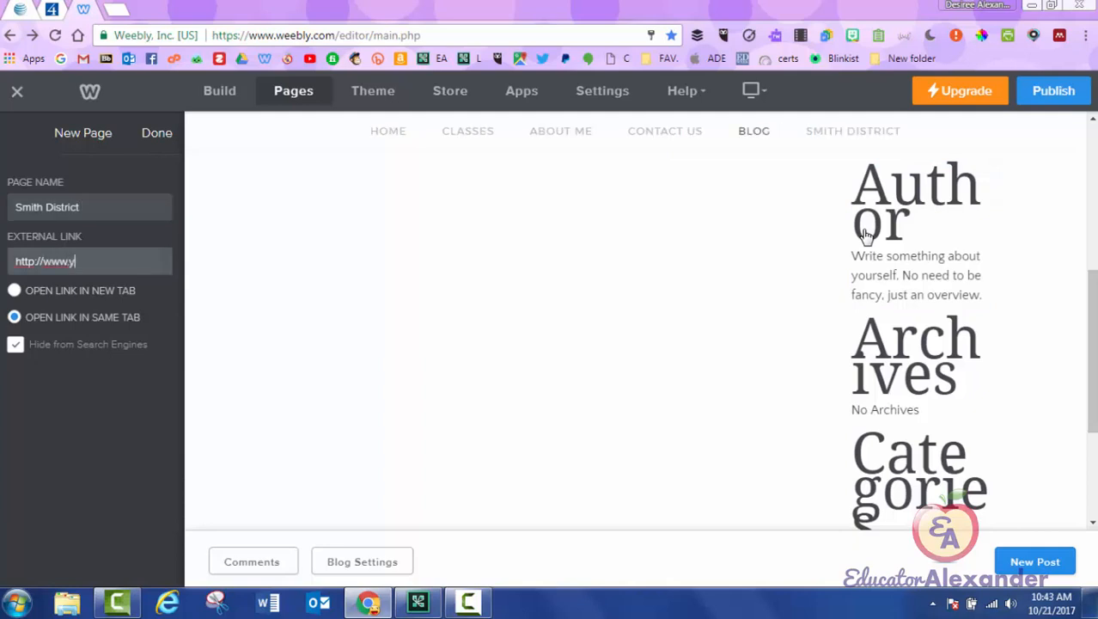
text(ahoo.com)
click(15, 291)
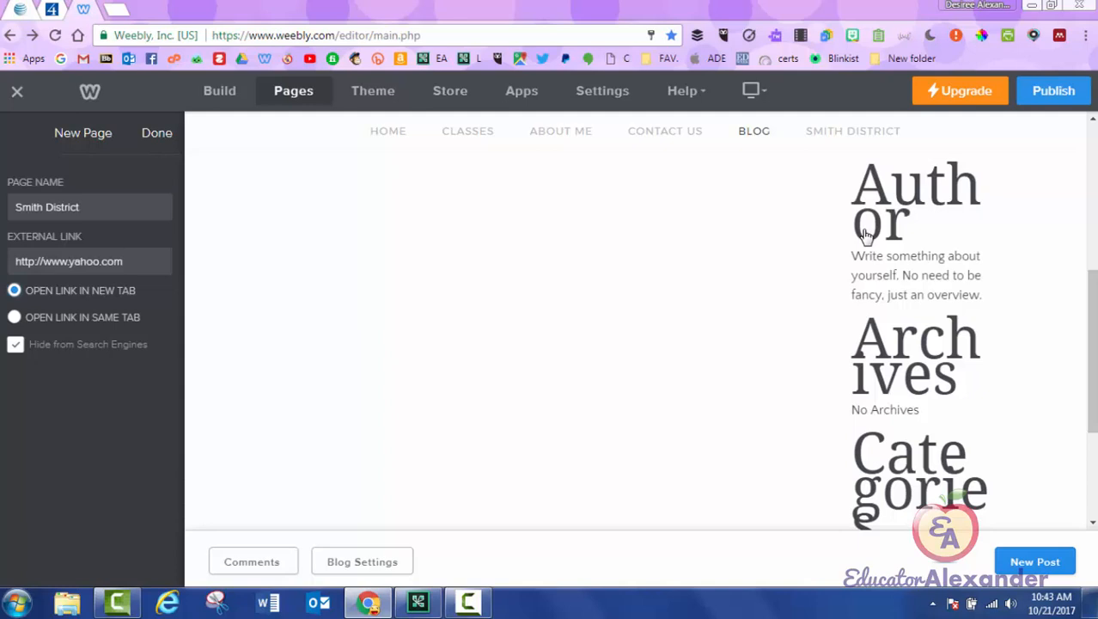
Step: Publish the website with the Smith District page and open the live site
key(Down)
key(Up)
click(865, 236)
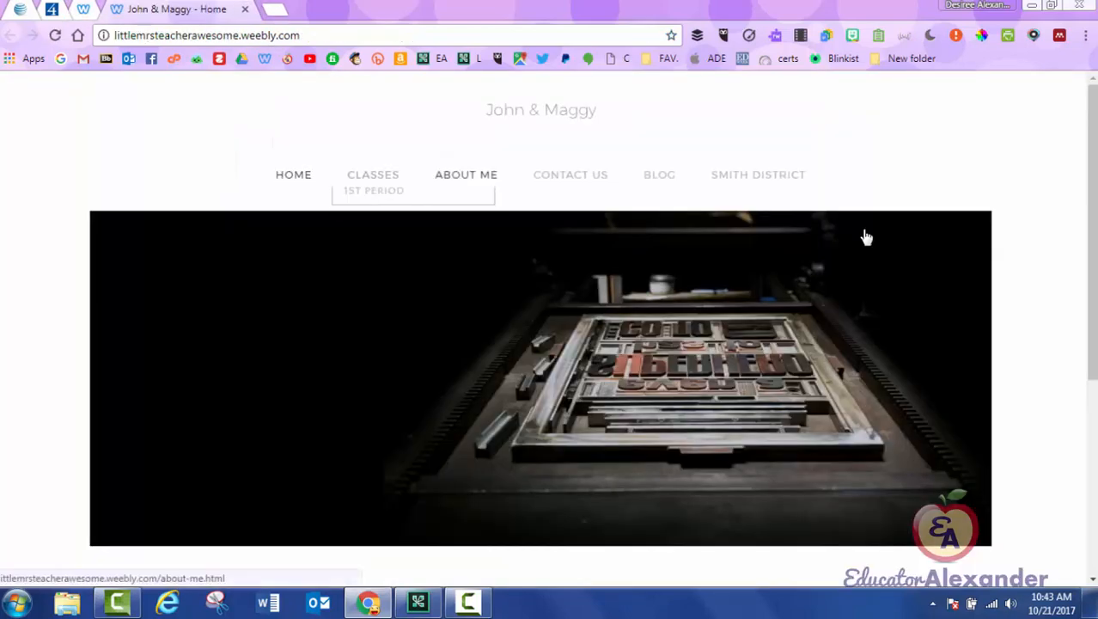
Step: View the About Me and Blog pages on the live site, looking through the whole Blog page
click(465, 174)
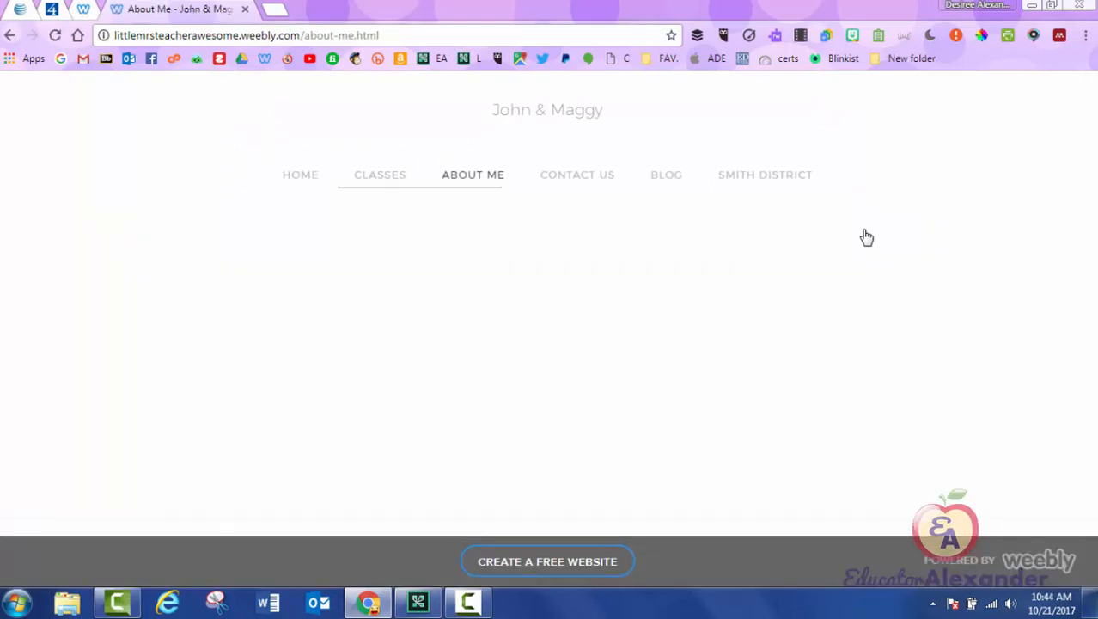
mouse_move(379, 174)
click(666, 175)
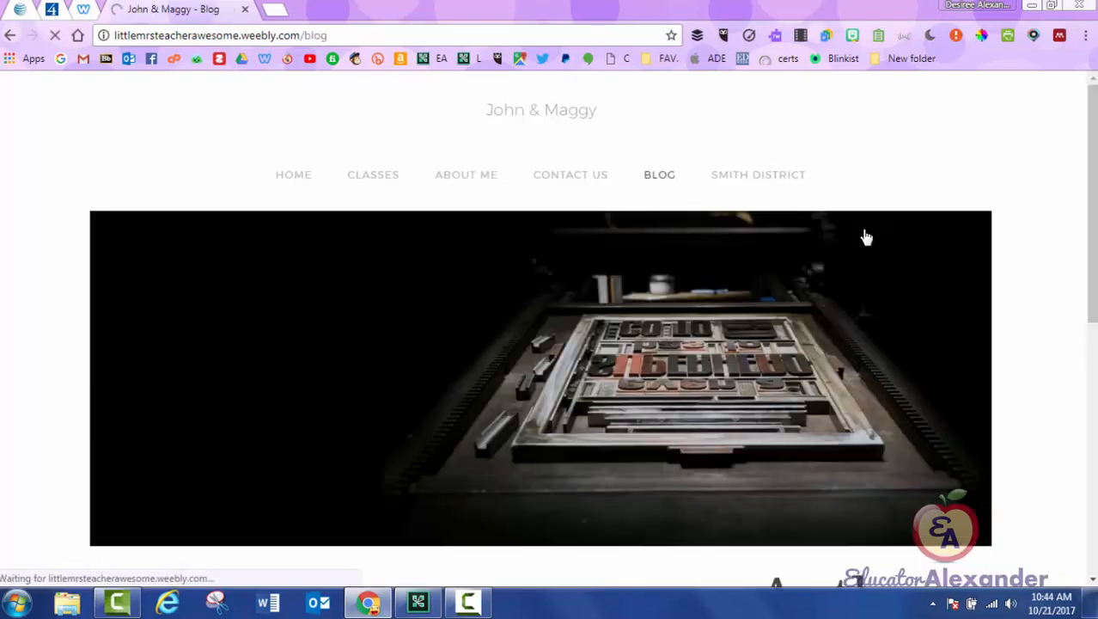
scroll(866, 237, down, 6)
scroll(867, 237, up, 8)
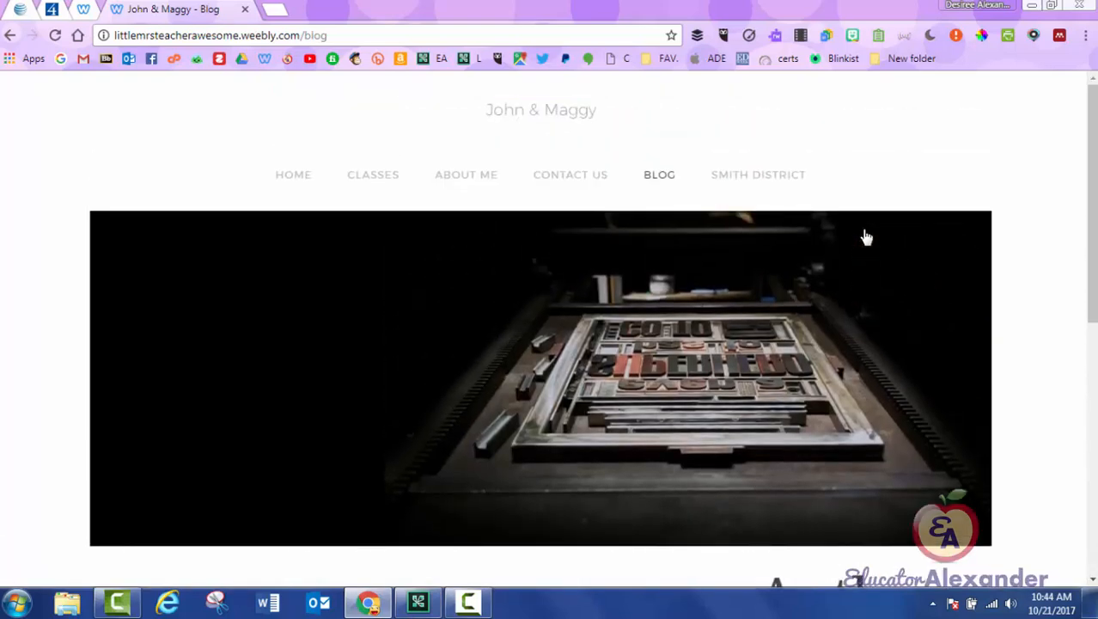
Step: Test the Smith District link on the live site, close the opened tabs and return to the website editor
click(866, 237)
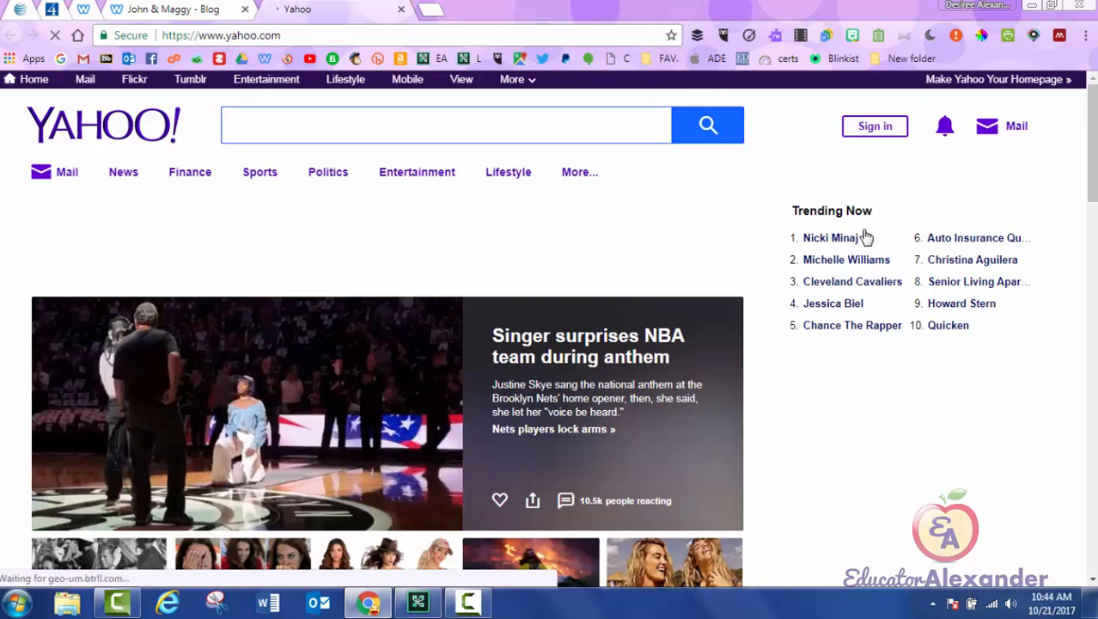
key(ctrl+shift+Tab)
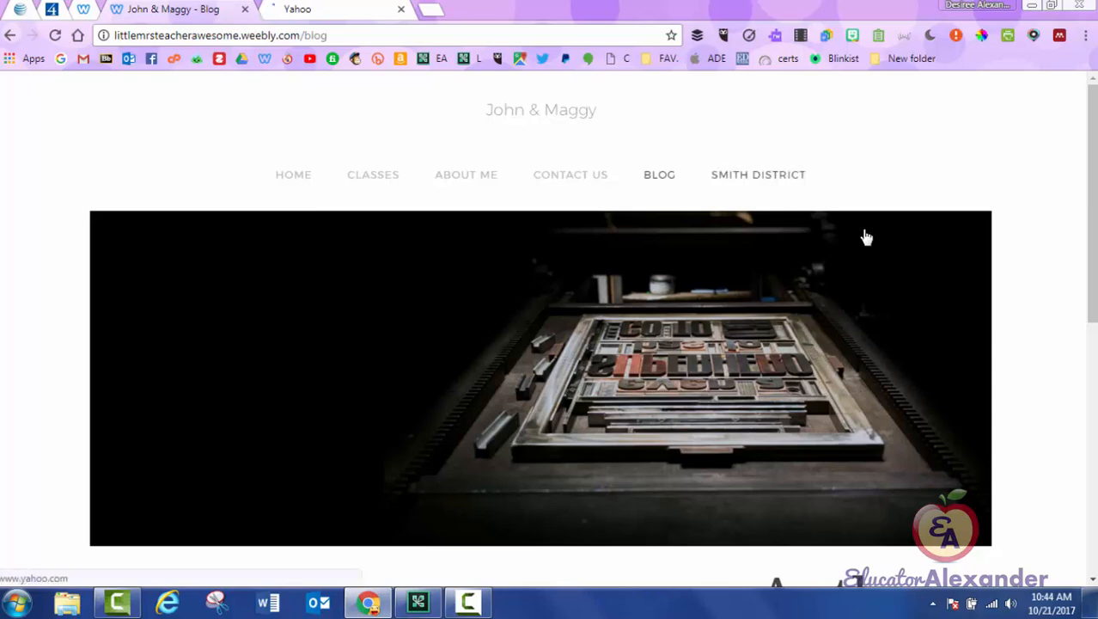
click(401, 10)
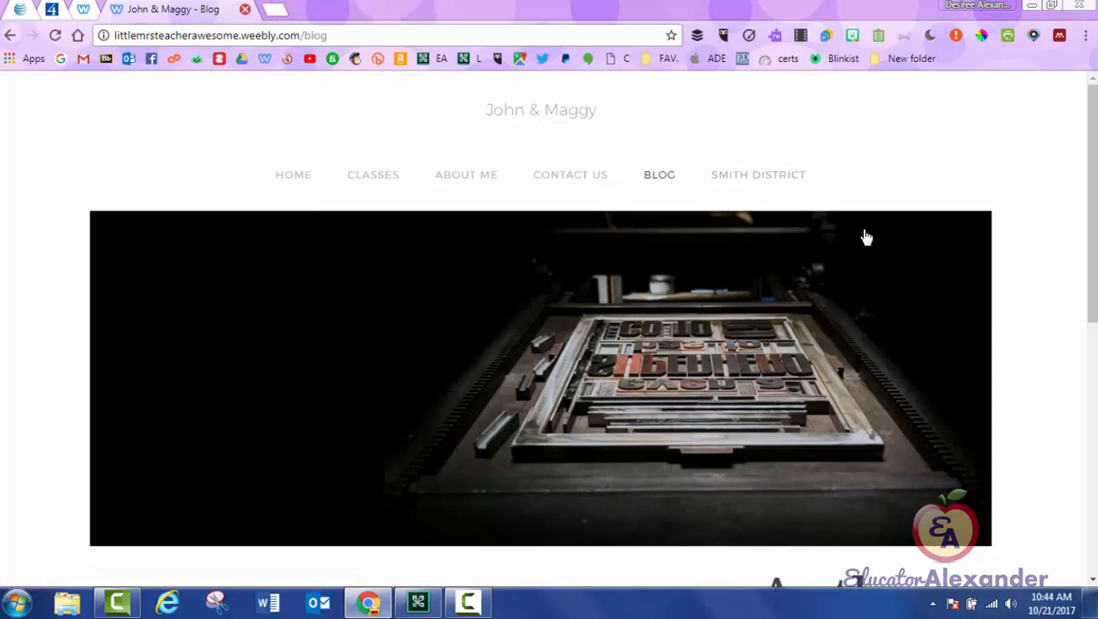
click(245, 9)
click(830, 120)
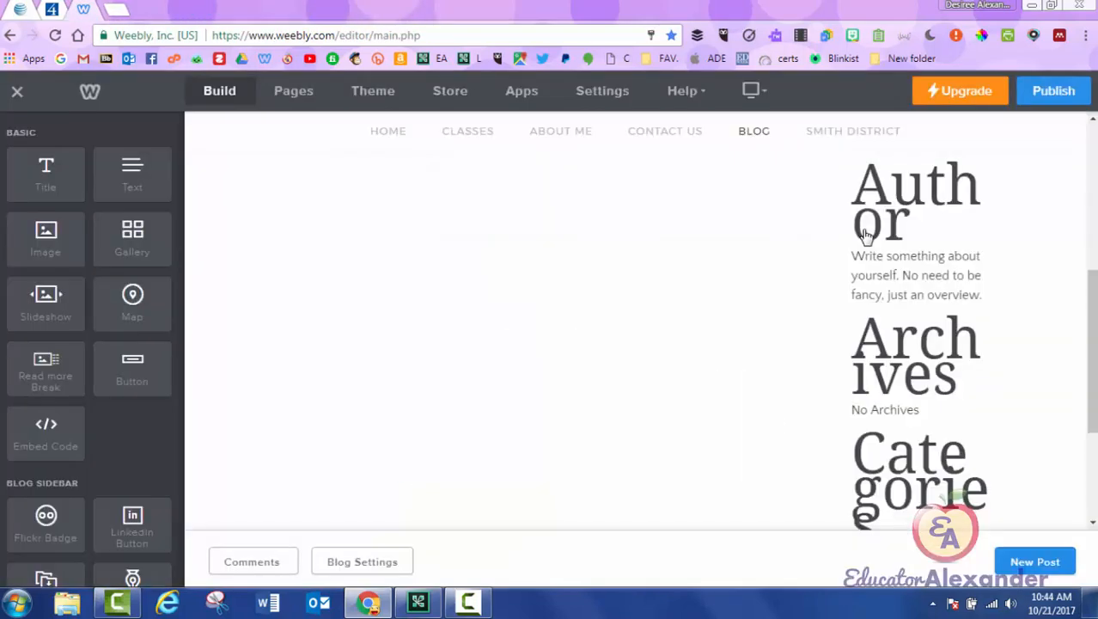
Step: Try opening the Smith District link in the same tab, republish the website and test the link on the live site
click(293, 90)
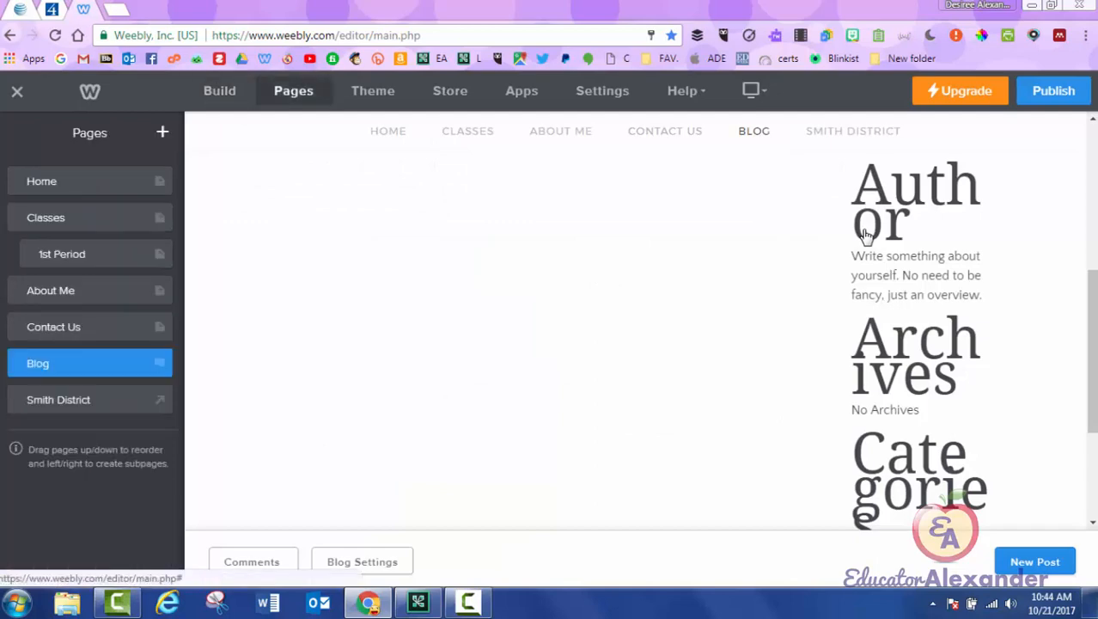
click(58, 400)
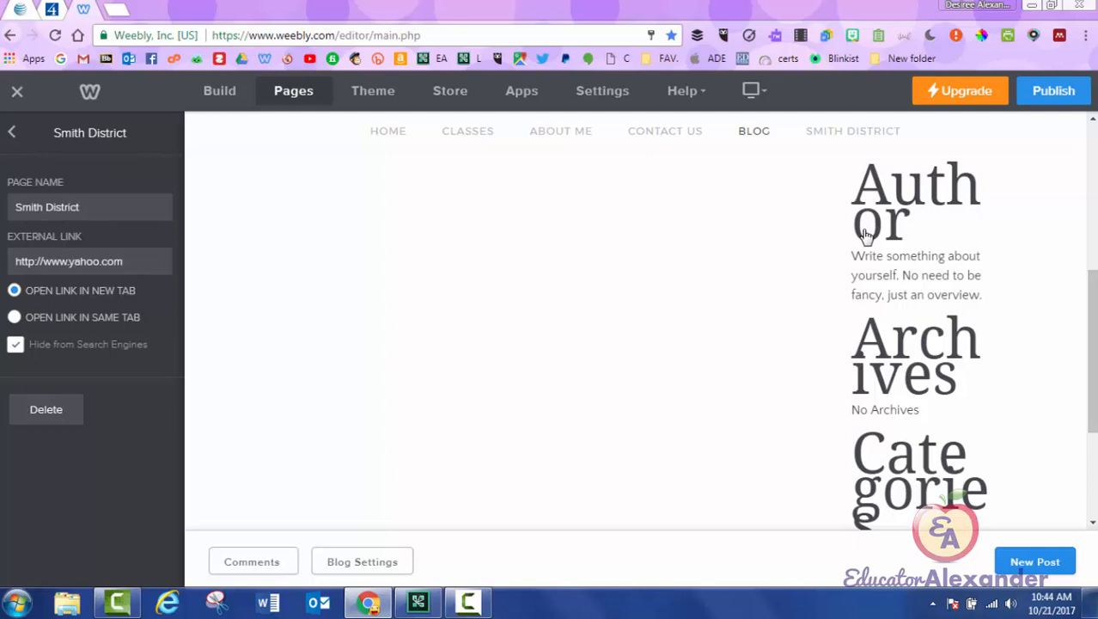
click(14, 317)
click(1053, 90)
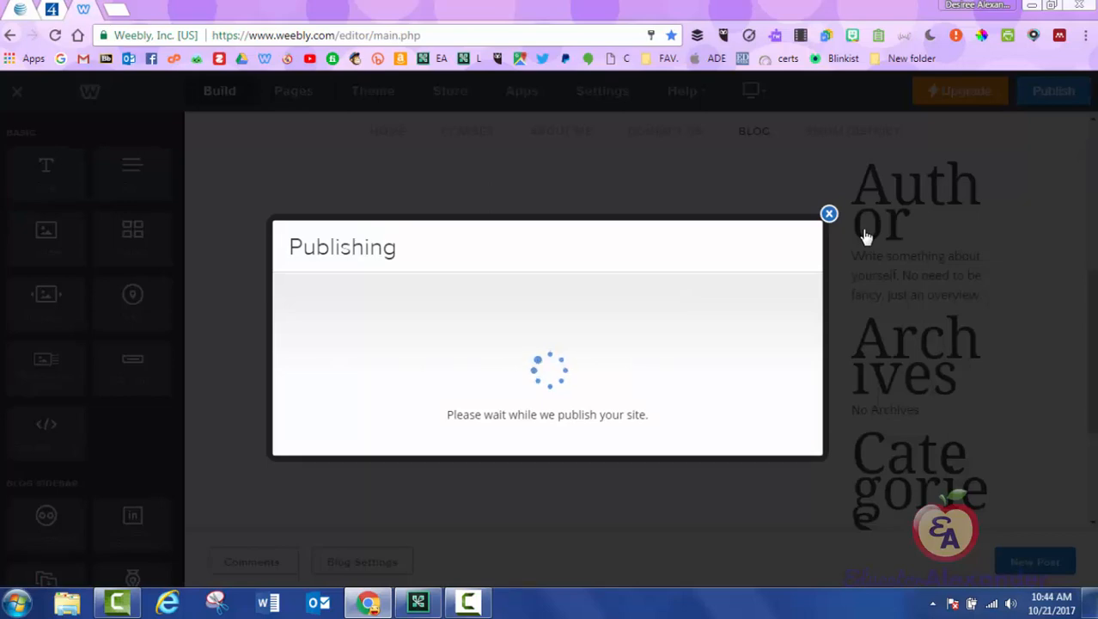
click(548, 246)
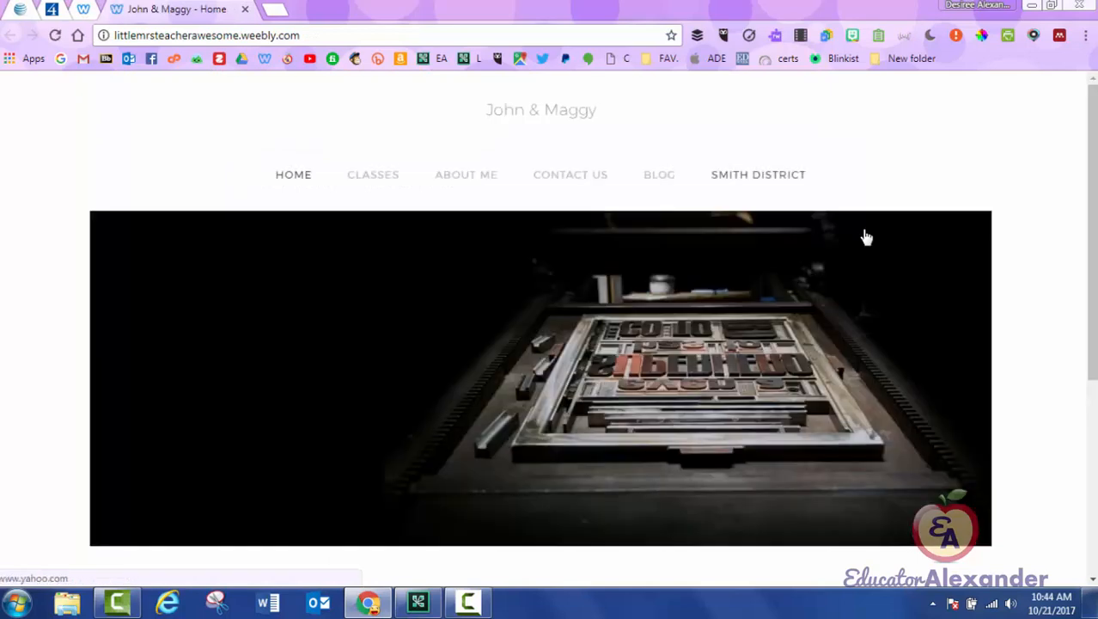
click(867, 237)
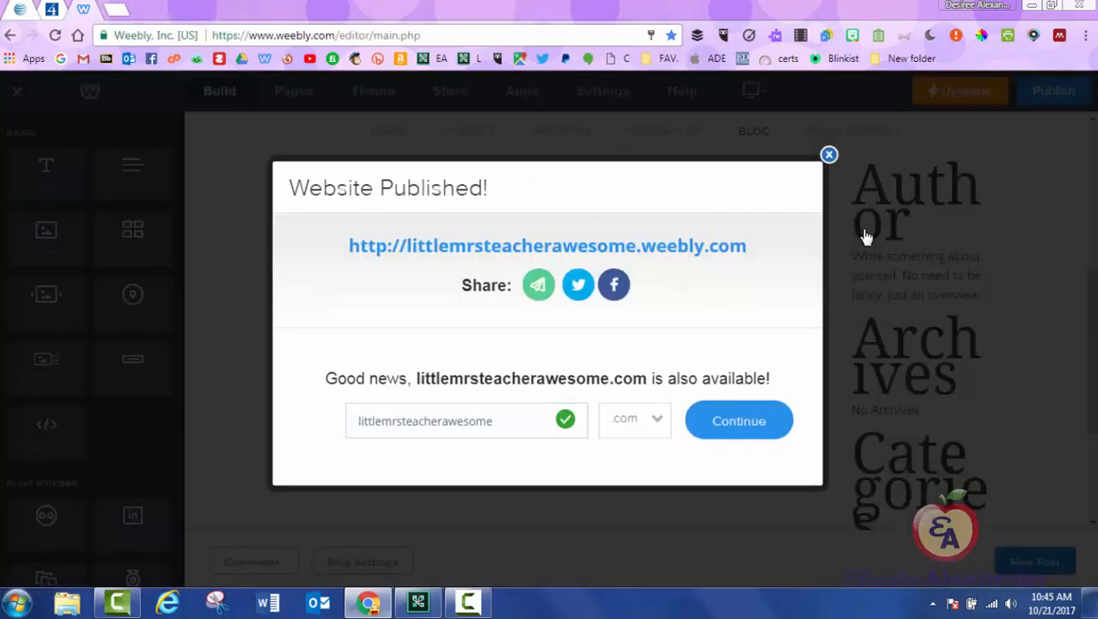
click(830, 154)
Step: Set the Smith District page's link to open in a new tab and return to the page list
click(293, 91)
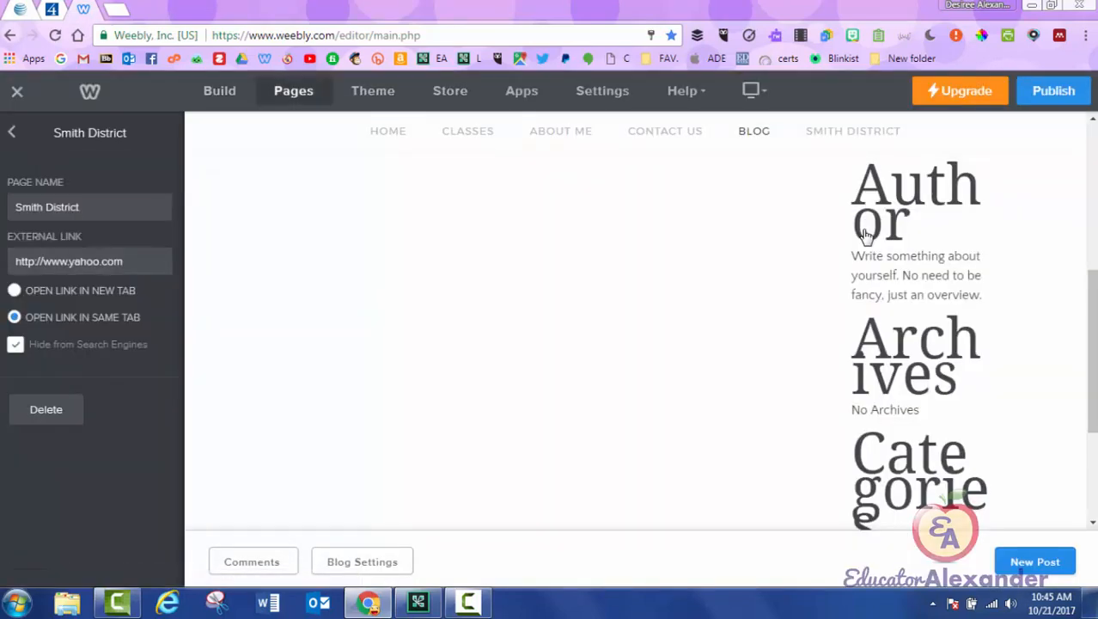
click(15, 291)
click(866, 237)
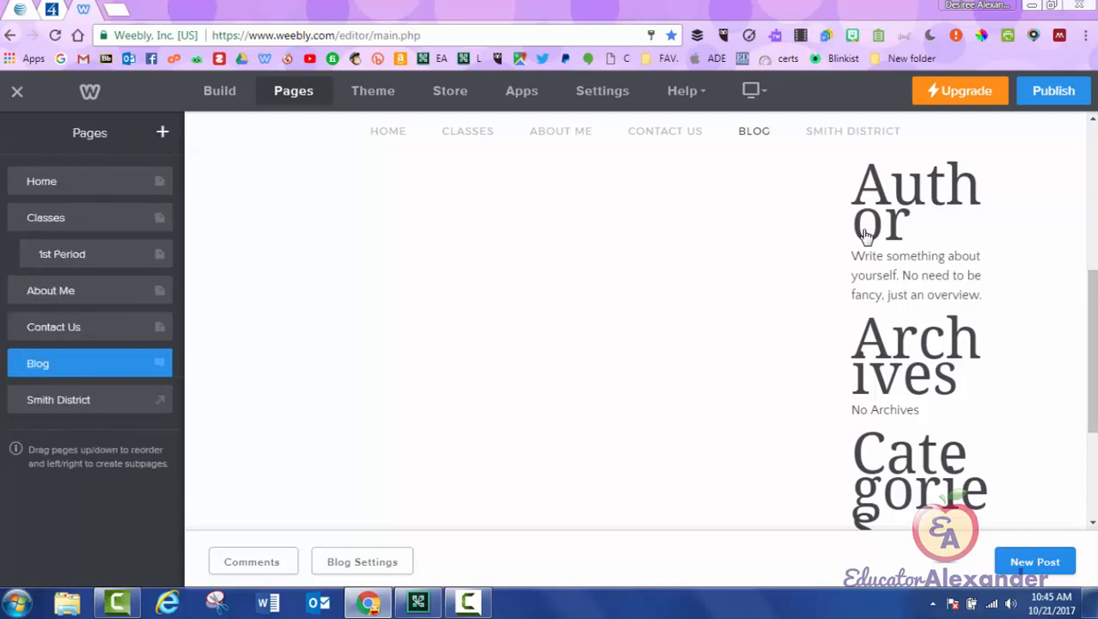
Step: Add a non-clickable menu page with its default name and publish the website
click(162, 132)
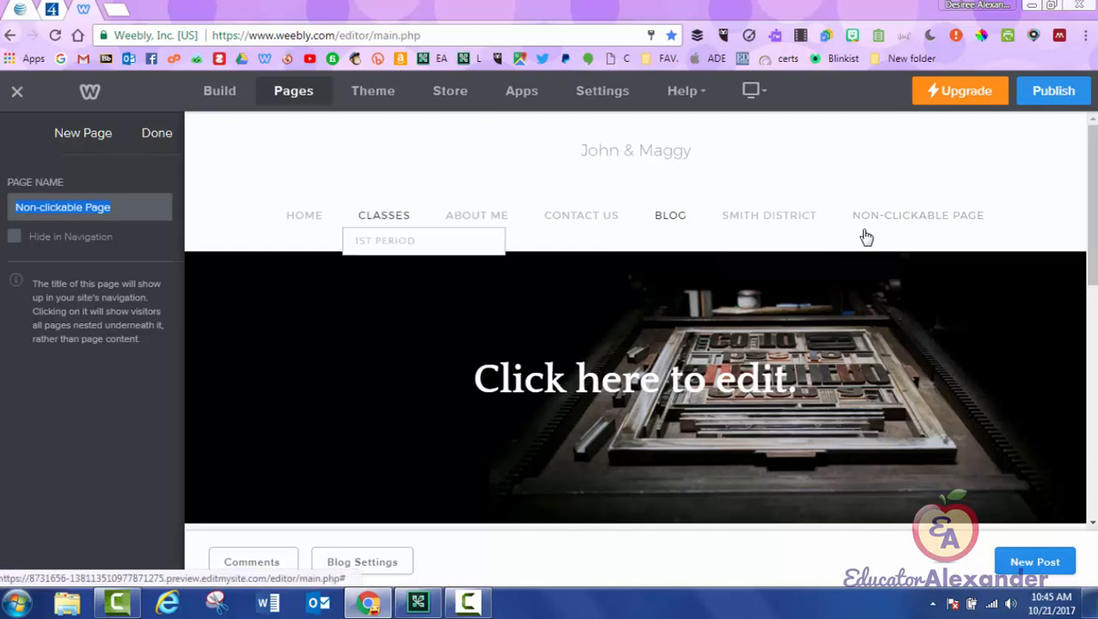
click(1054, 91)
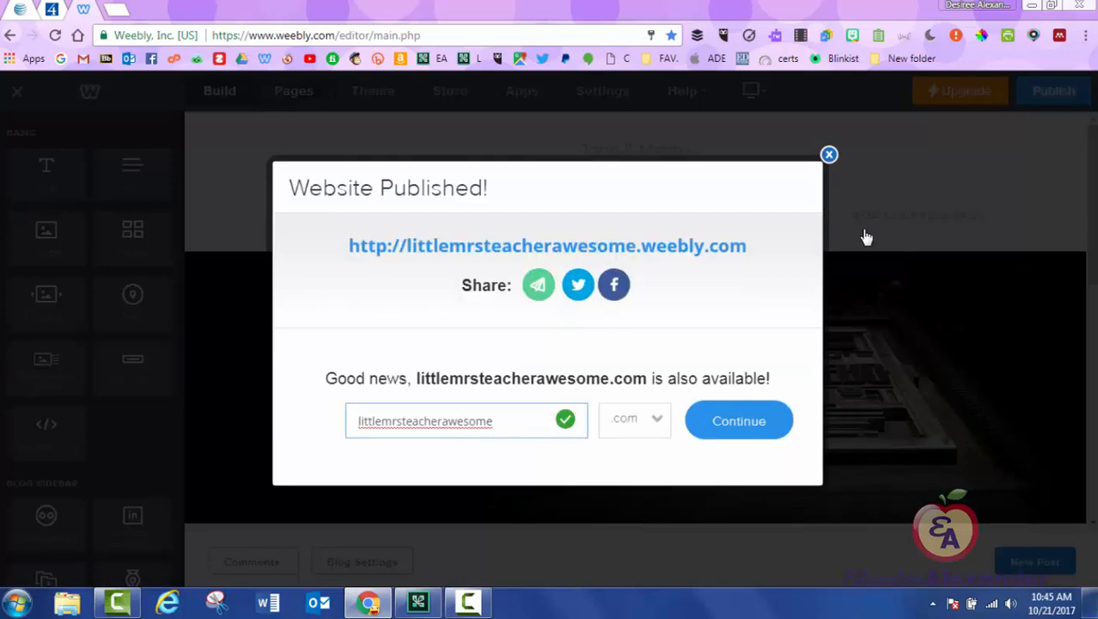
Step: Open the newly published site and pin its browser tab
click(548, 245)
right_click(172, 9)
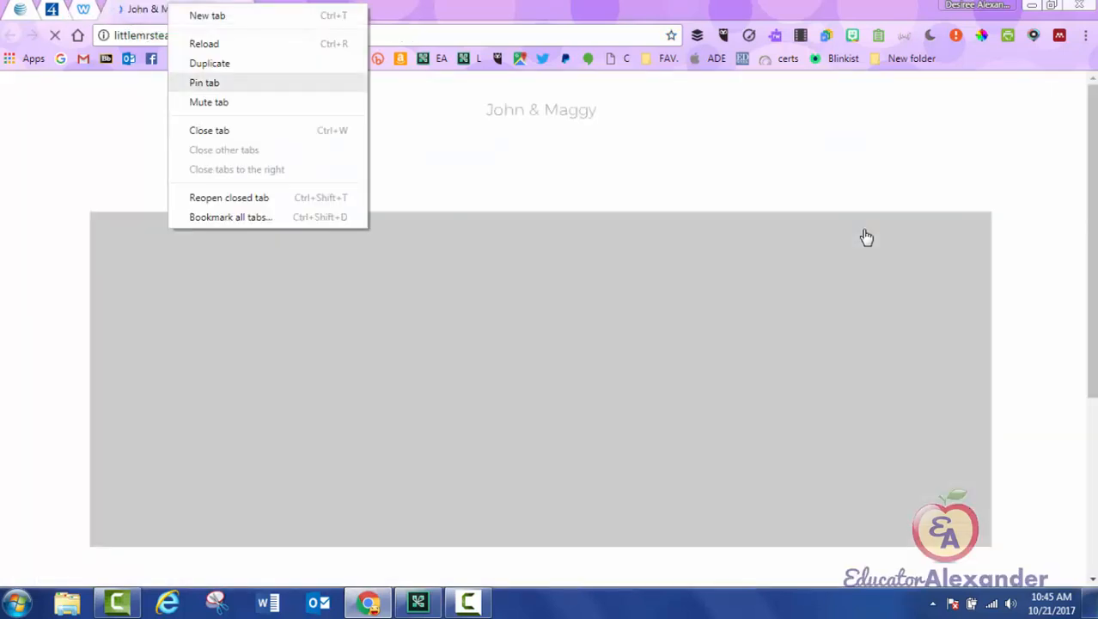
click(207, 81)
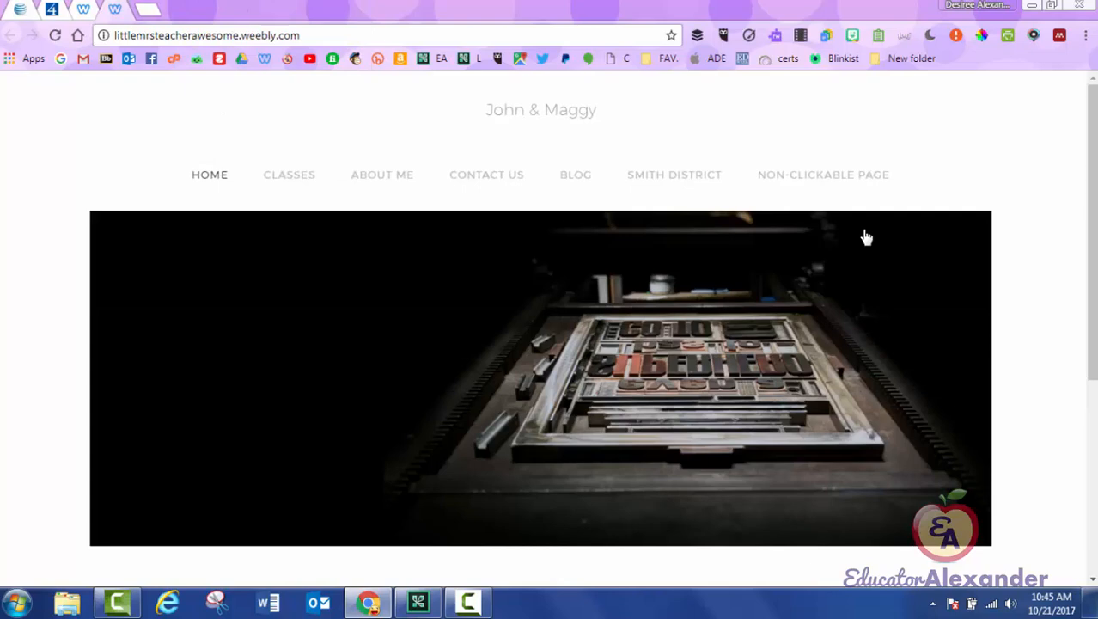
Step: Check on the live site that both the 1st Period subpage and its parent Classes page can be opened
mouse_move(289, 176)
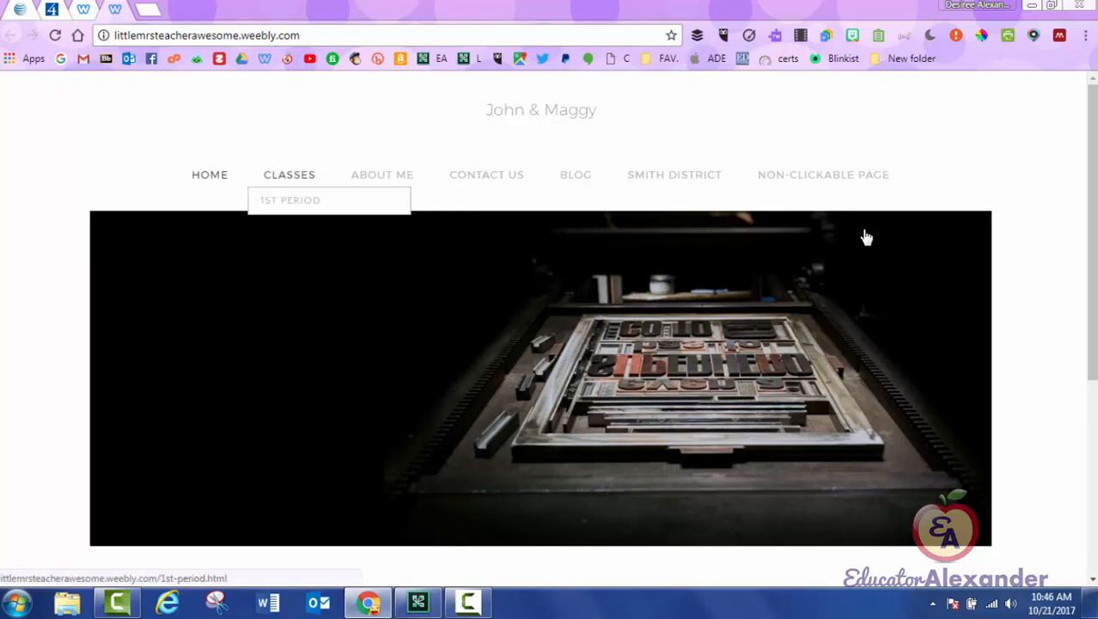
click(291, 200)
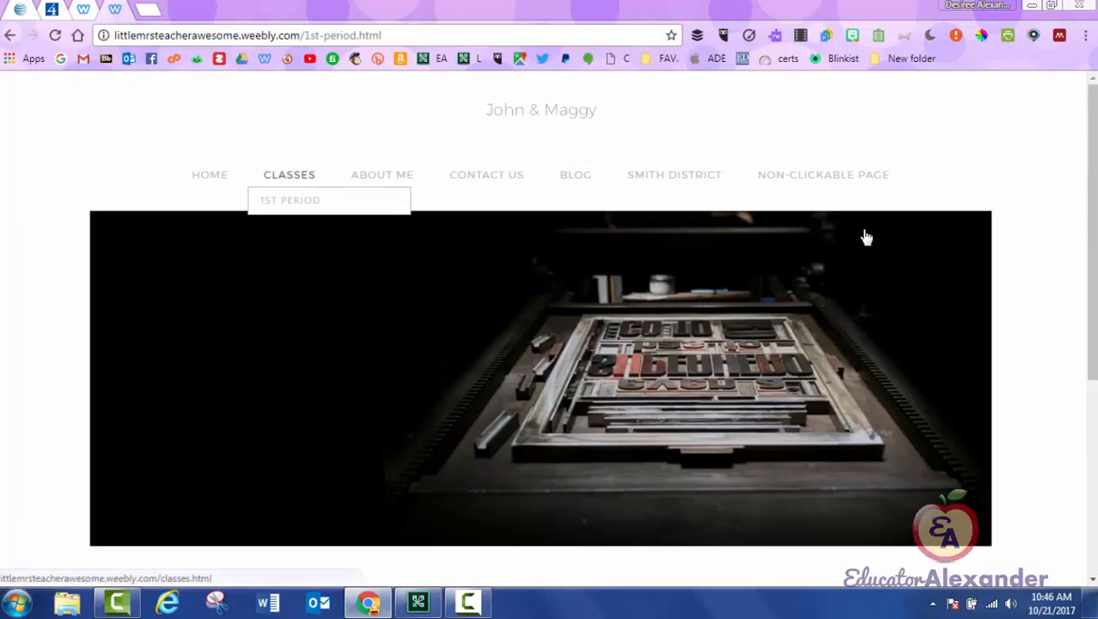
click(290, 174)
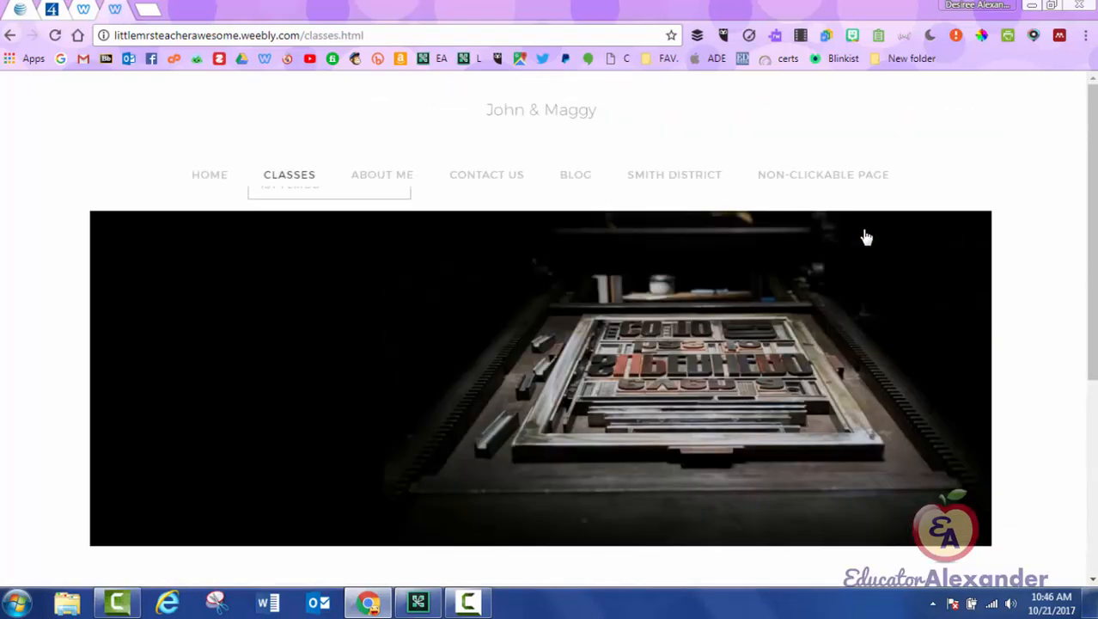
scroll(866, 237, down, 4)
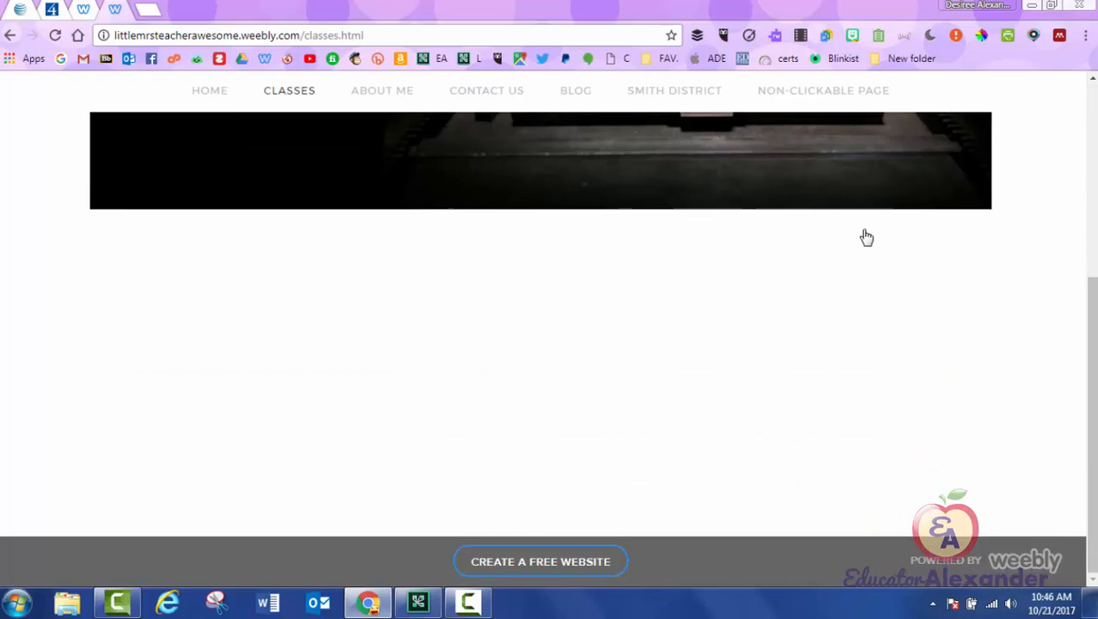
scroll(866, 238, up, 4)
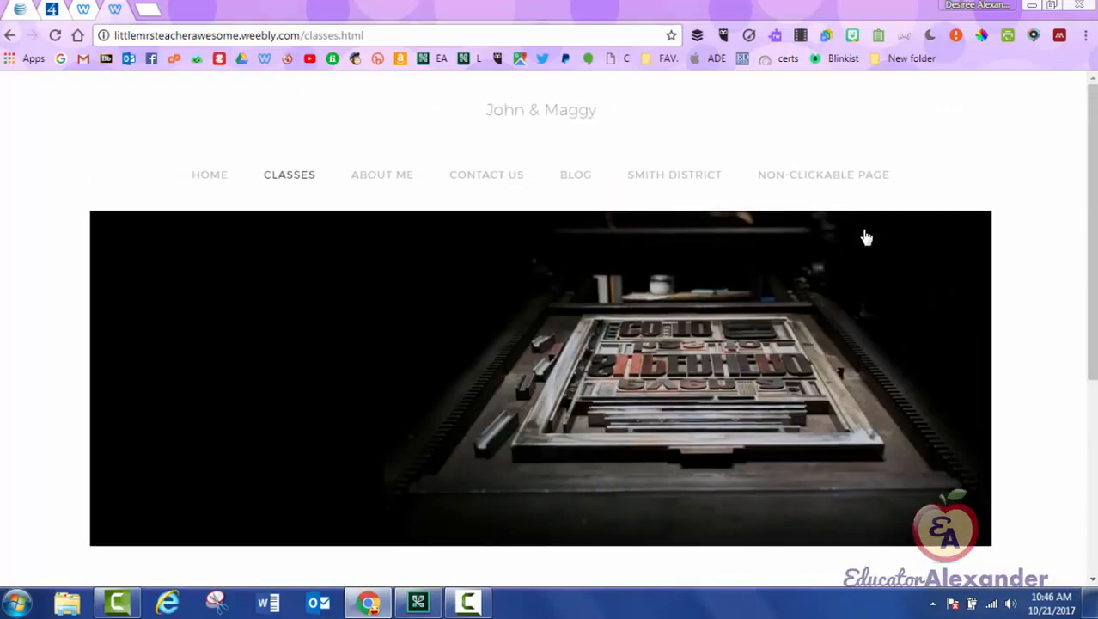
mouse_move(290, 174)
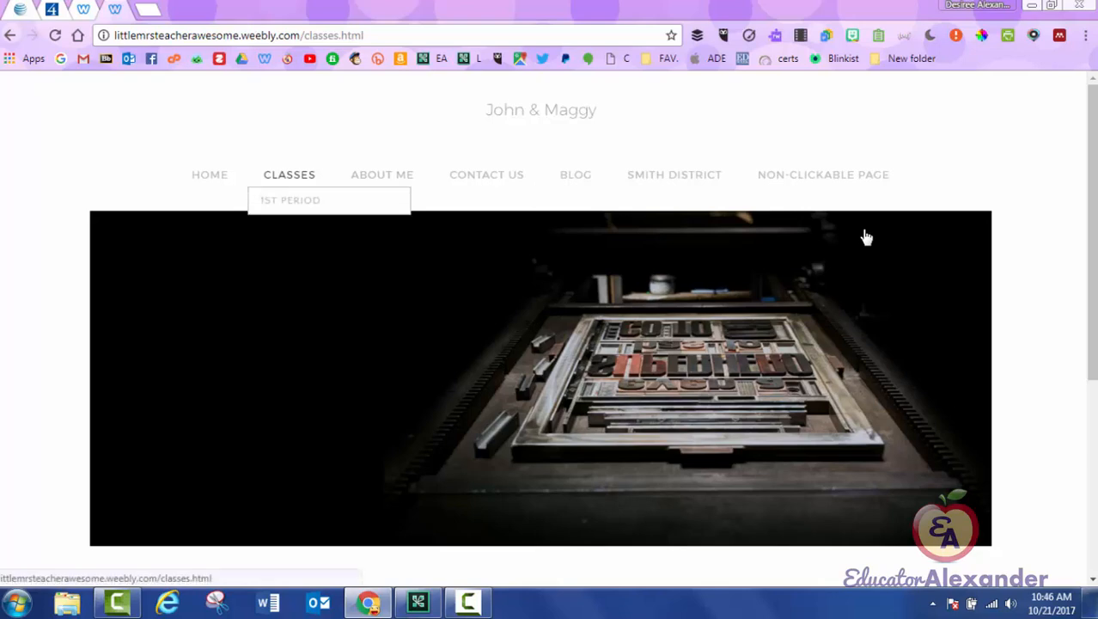
click(290, 175)
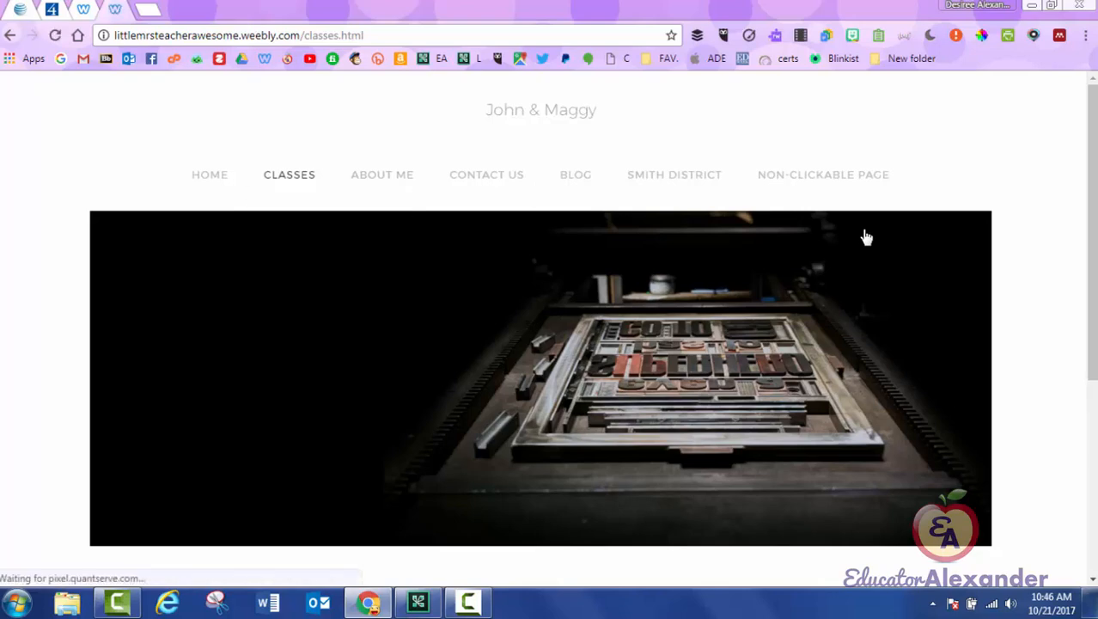
Step: Return to the site editor, dismiss the publish notice and rename the non-clickable menu page as Classes
key(ctrl+shift+Tab)
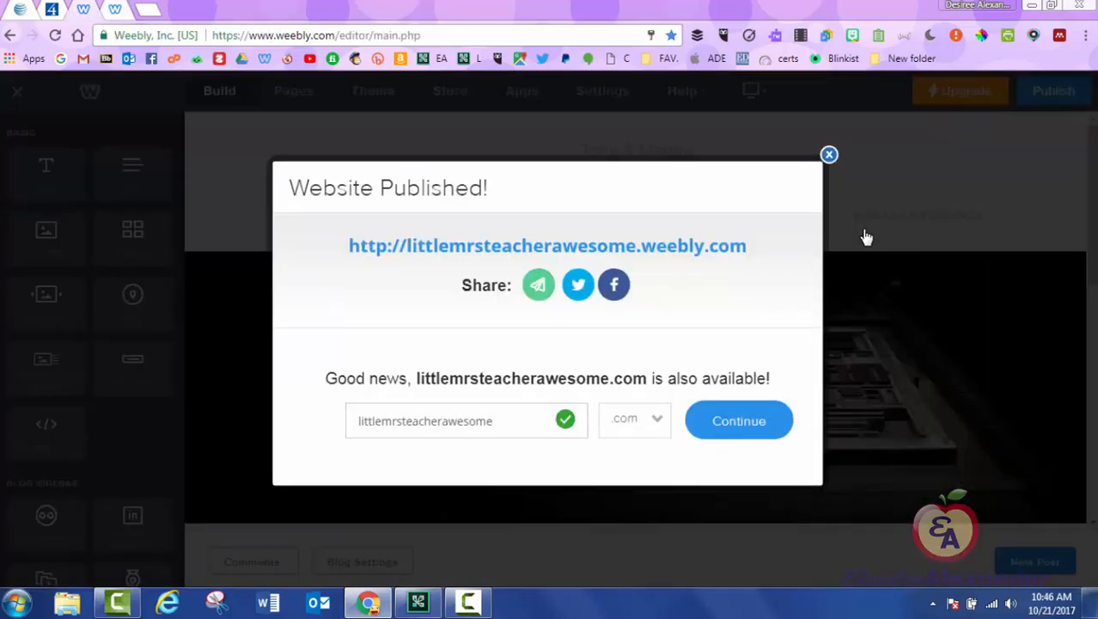
click(866, 237)
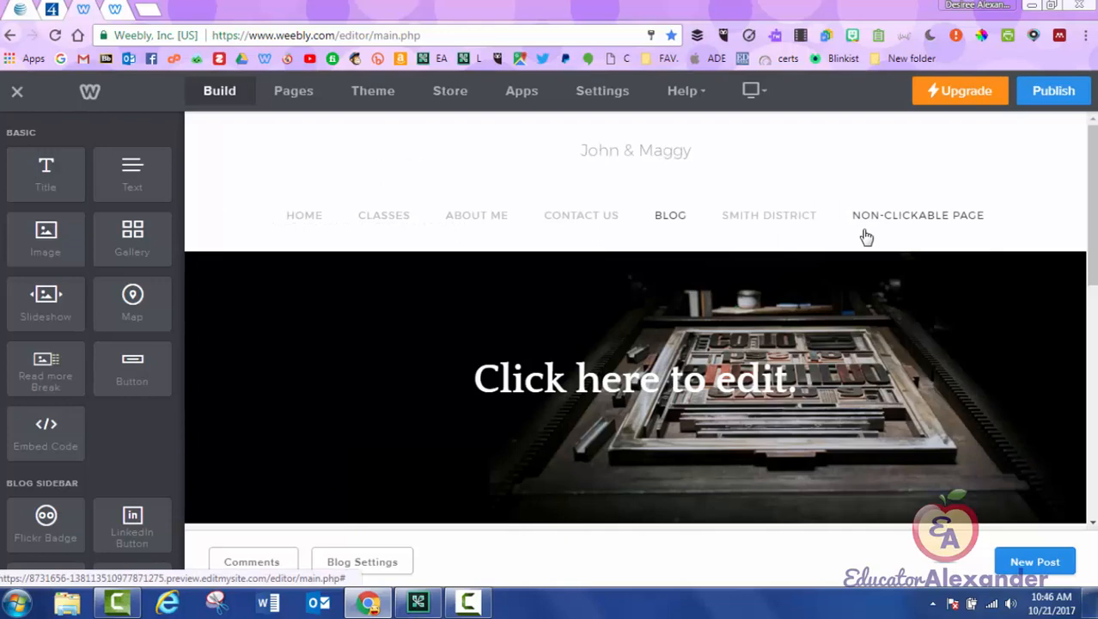
click(866, 237)
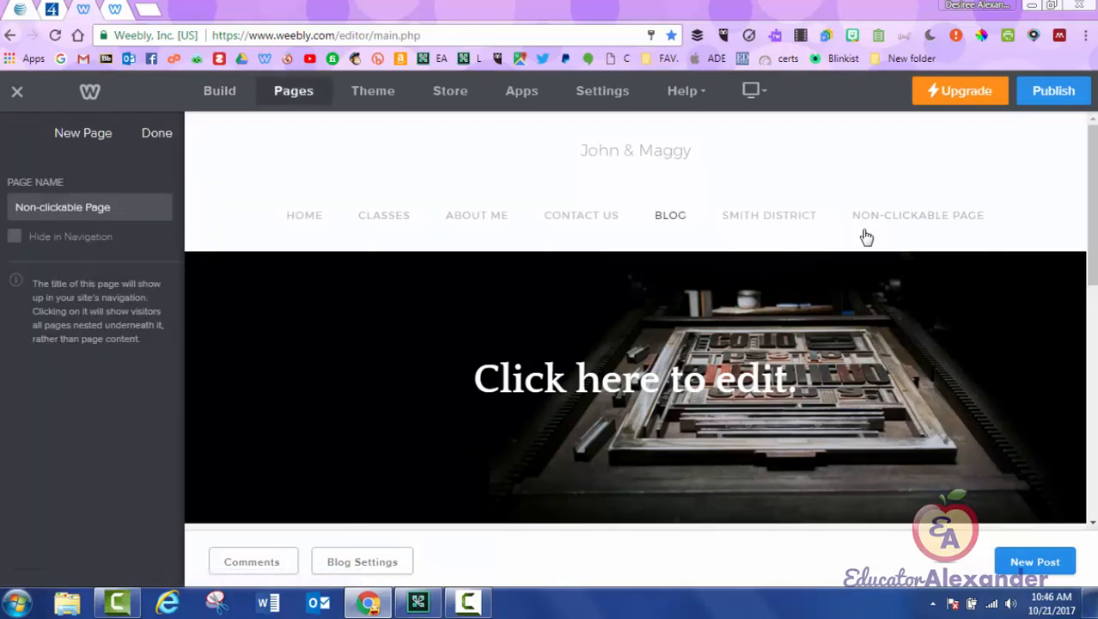
text(Classes)
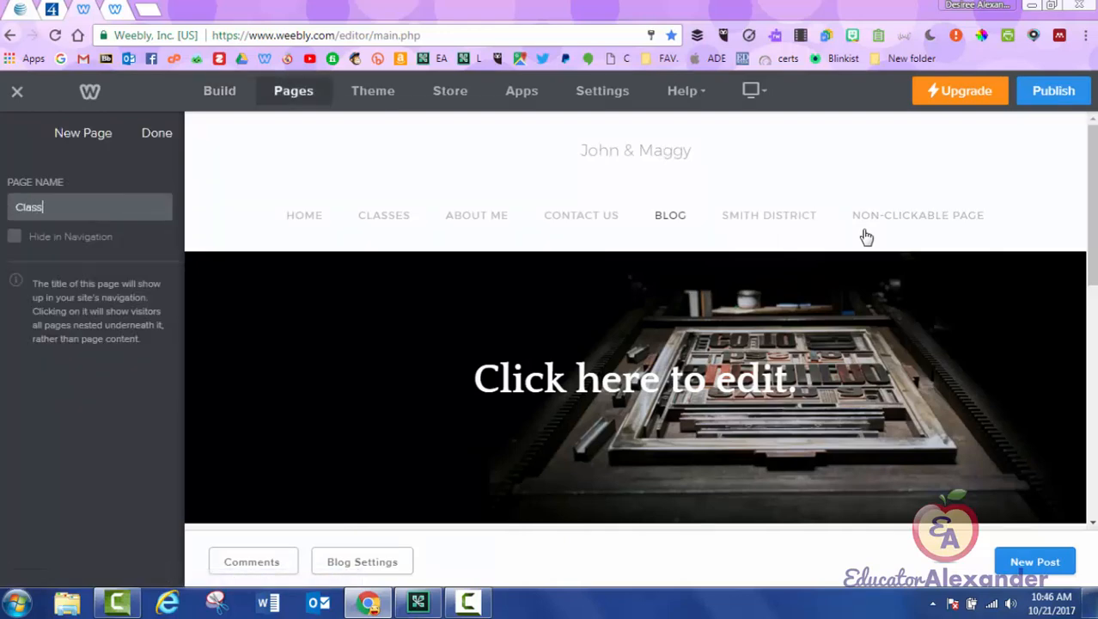
key(BackSpace)
key(BackSpace)
text(es)
key(Return)
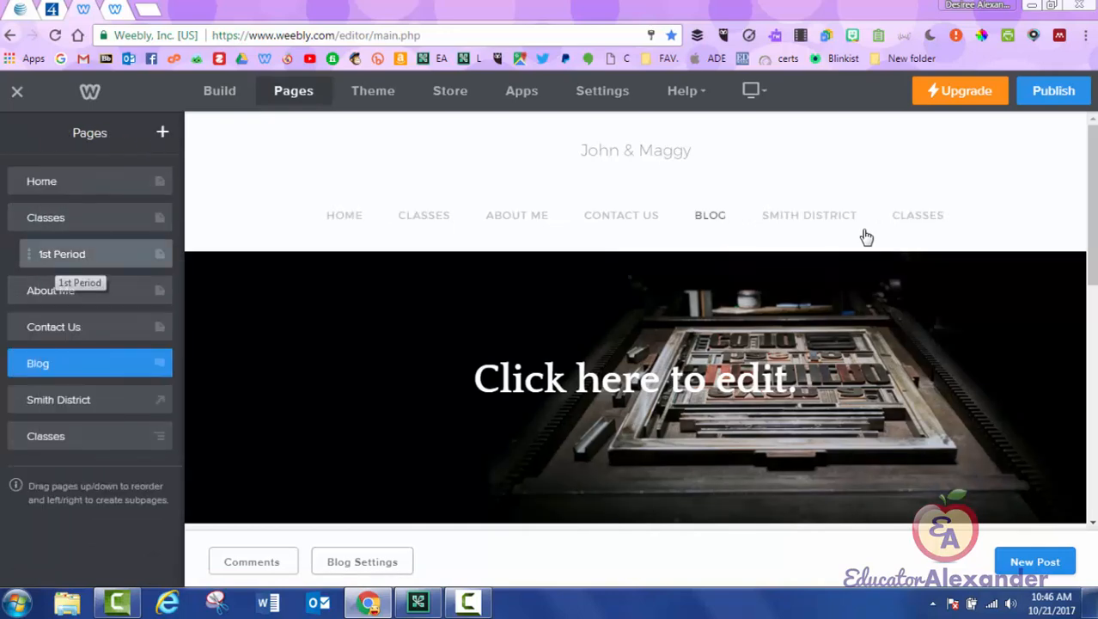
Step: Move the 1st Period subpage under the non-clickable Classes page and publish the website
drag(56, 257, 64, 449)
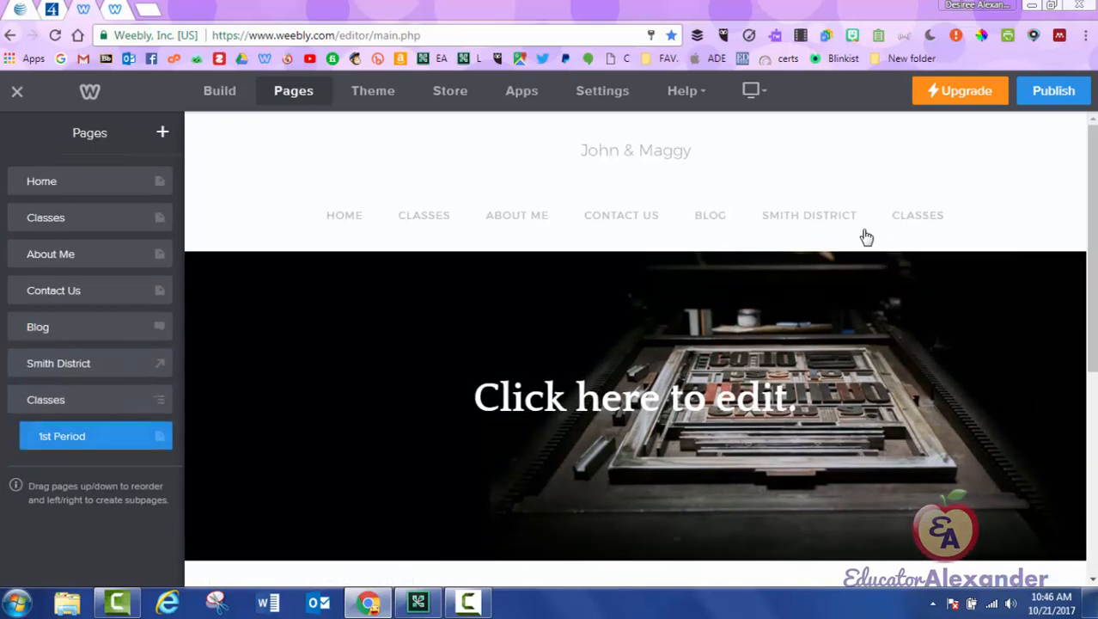
mouse_move(867, 236)
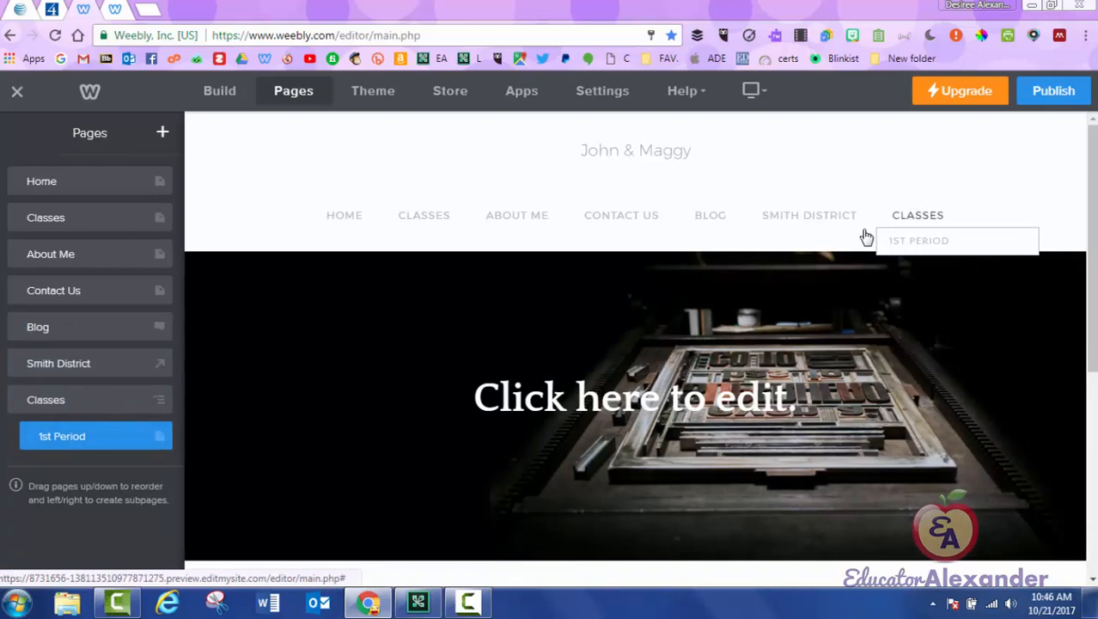
click(1054, 91)
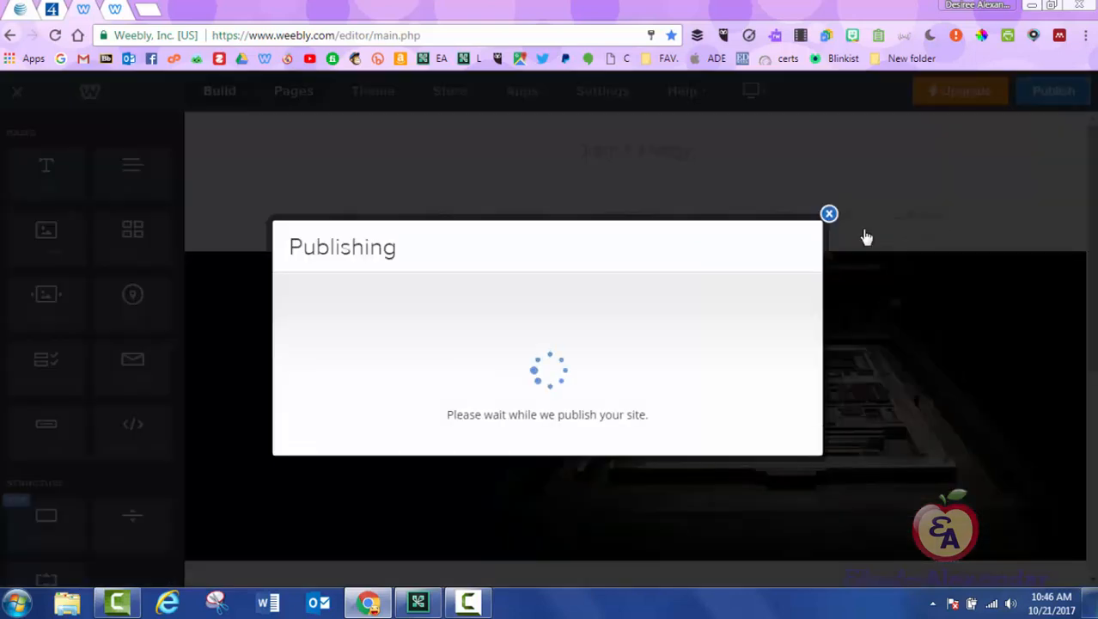
Step: Open the published site, test whether each of the two Classes menu items opens a page, and close the live site
click(548, 196)
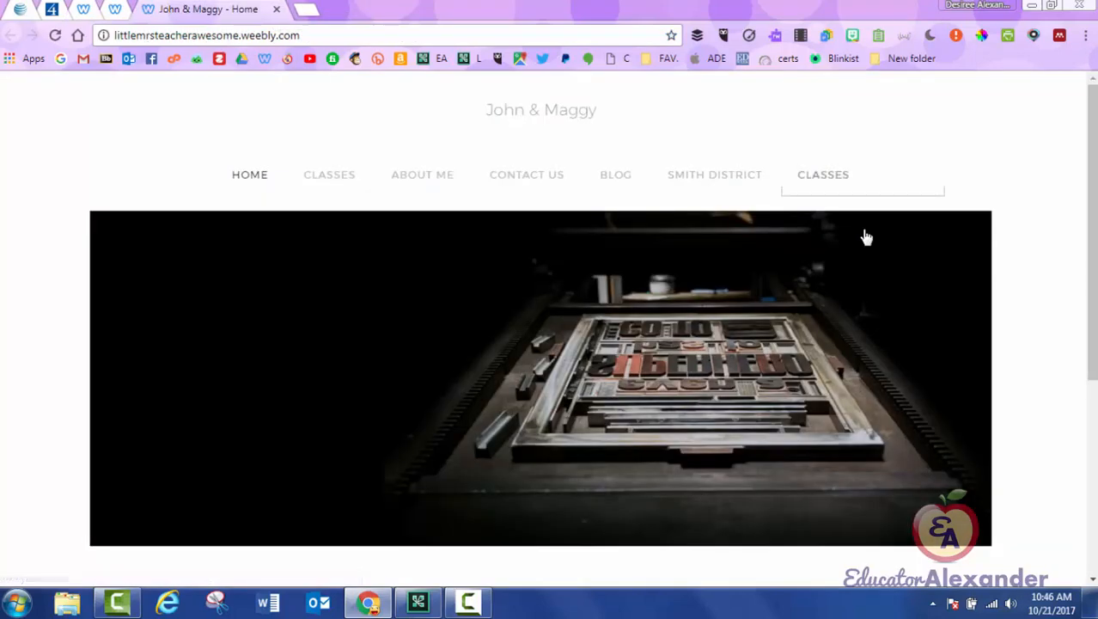
double_click(823, 175)
click(823, 175)
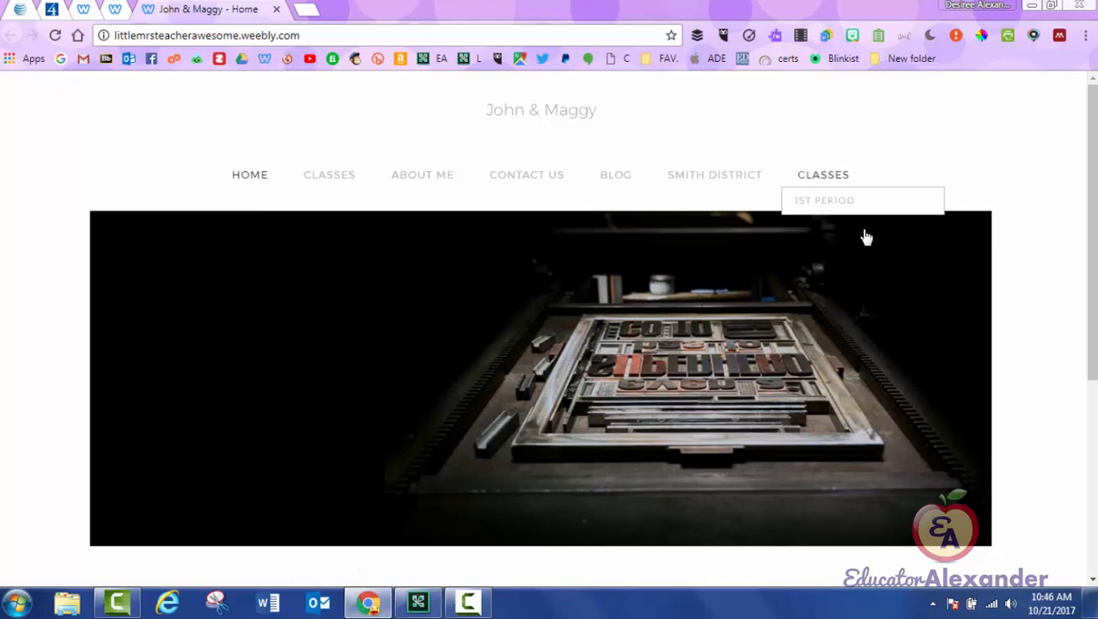
double_click(824, 176)
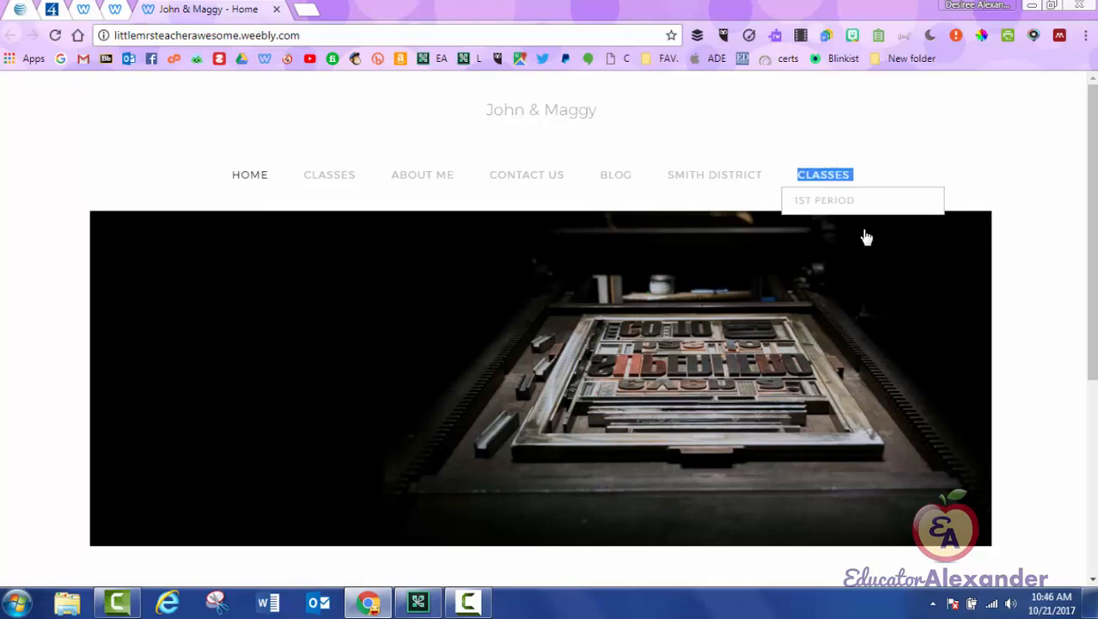
click(824, 175)
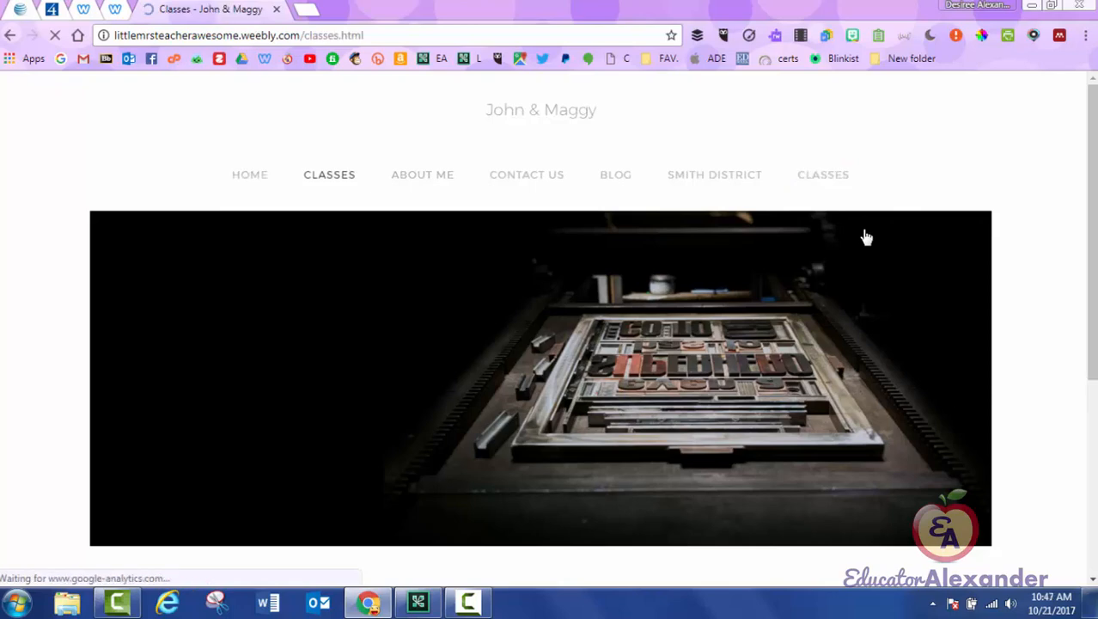
scroll(866, 238, up, 1)
scroll(866, 239, up, 1)
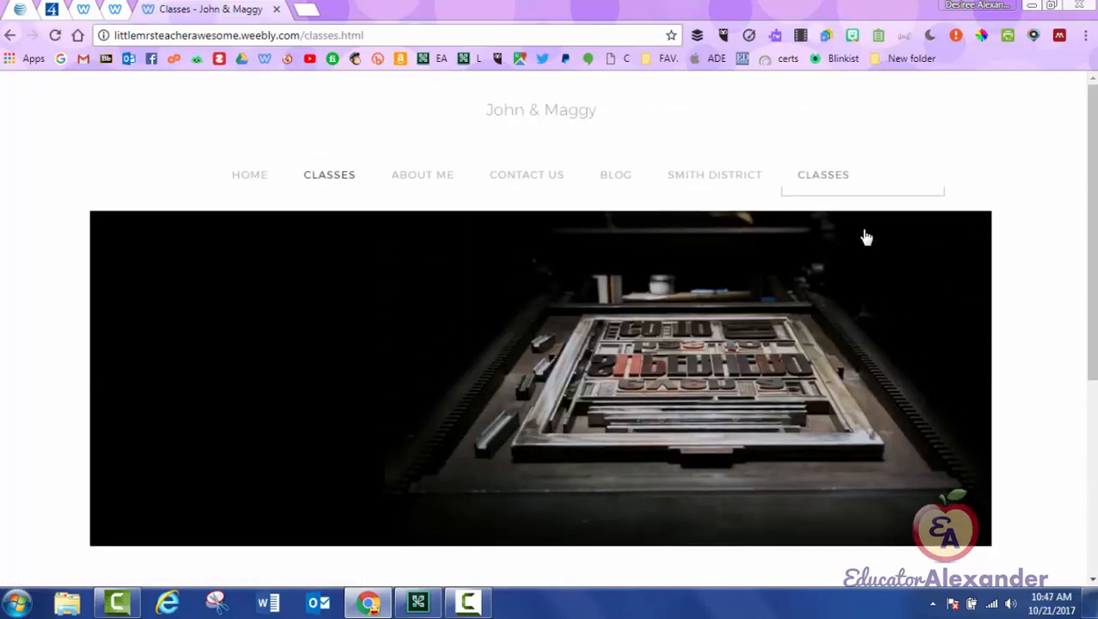
triple_click(823, 175)
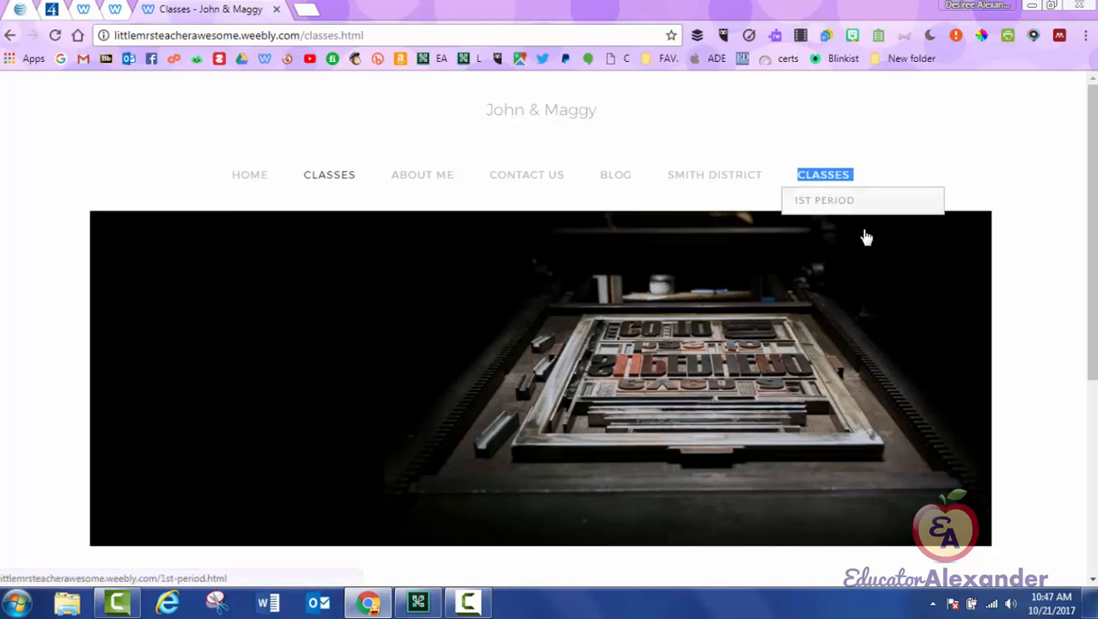
click(866, 238)
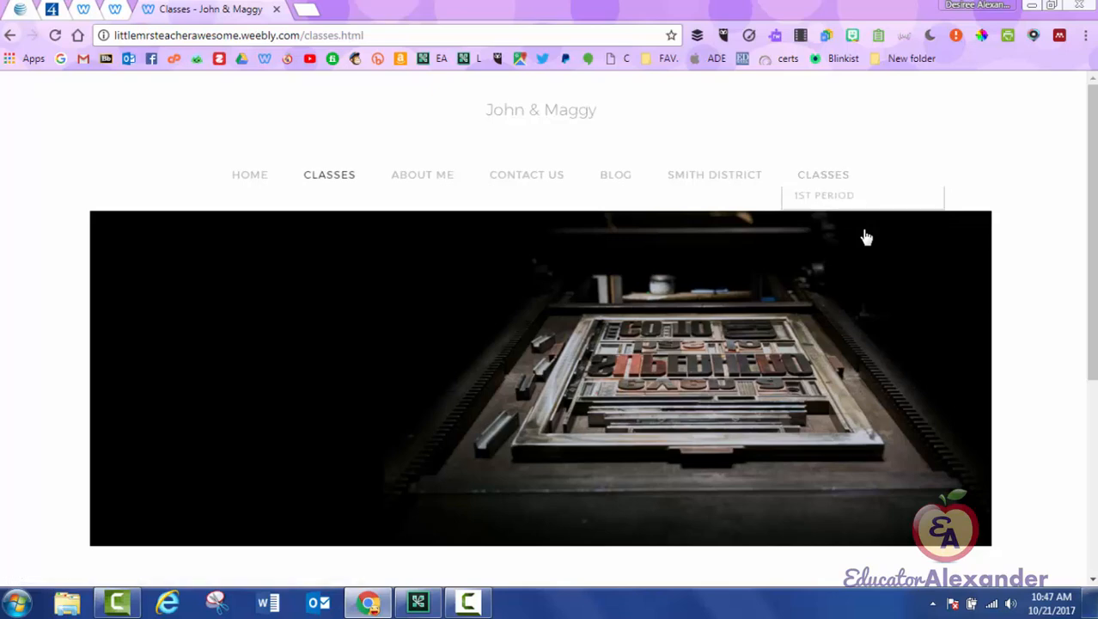
key(ctrl+w)
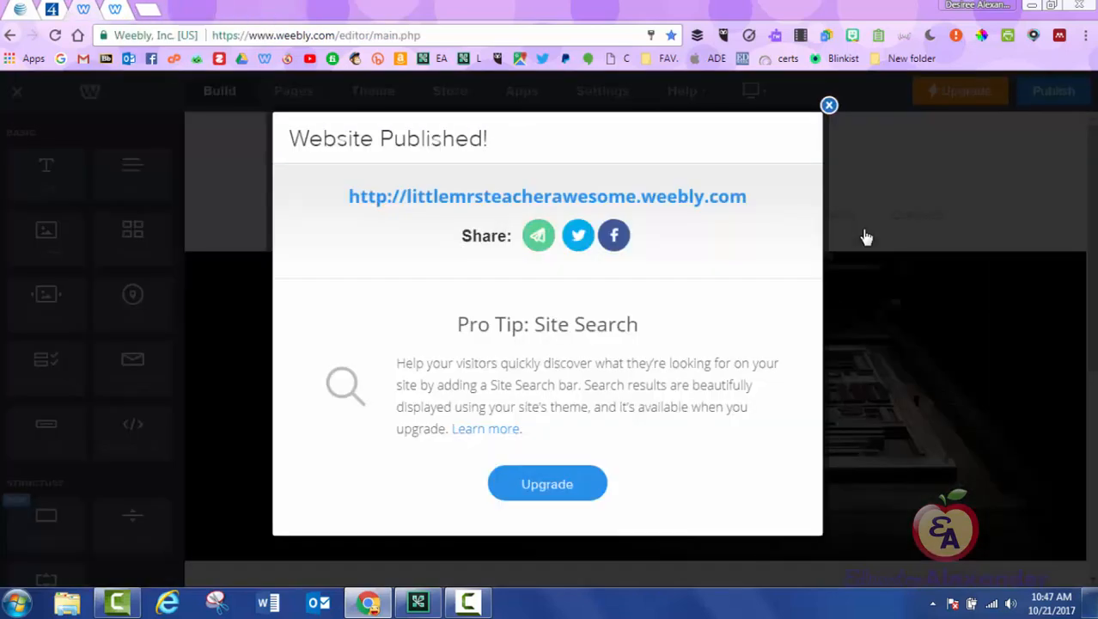
Step: Duplicate the 1st Period subpage and nest the copy under the standard Classes page
click(829, 105)
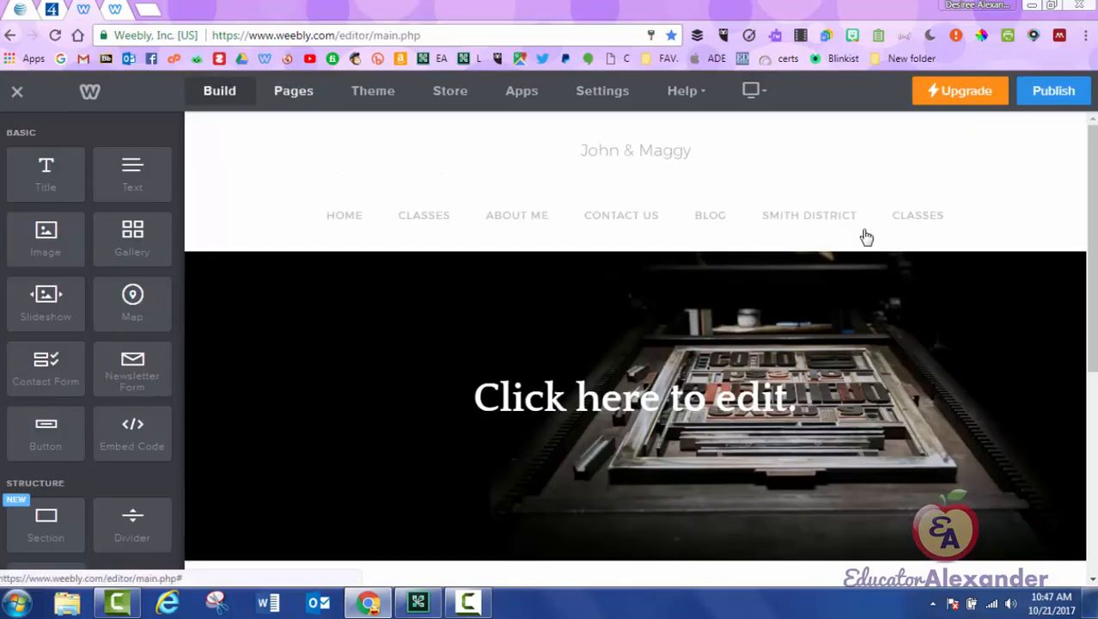
click(294, 91)
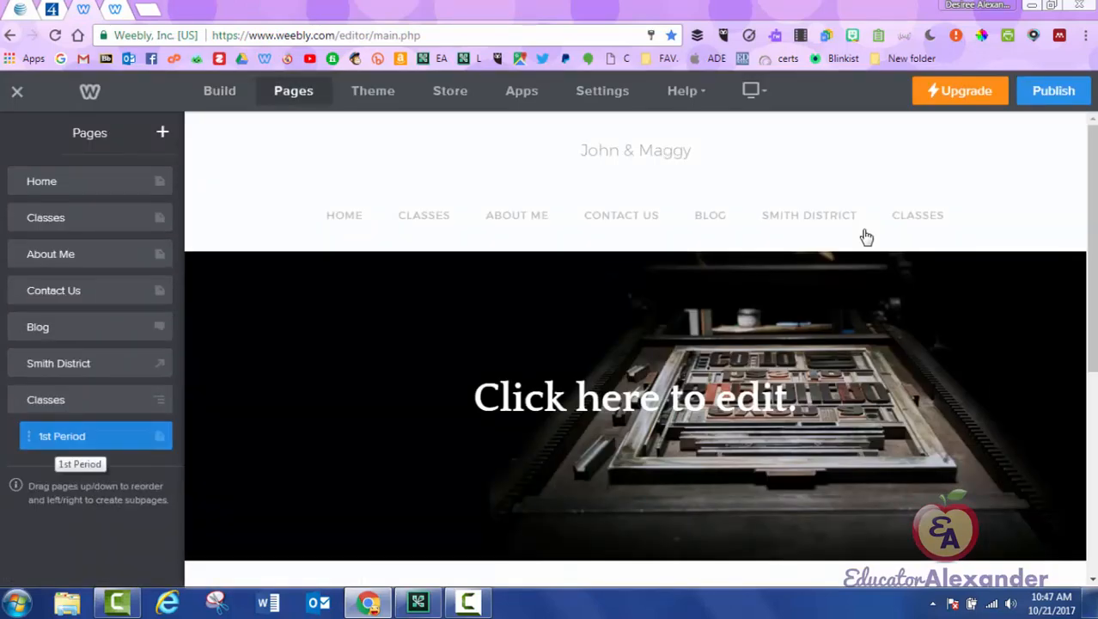
click(64, 437)
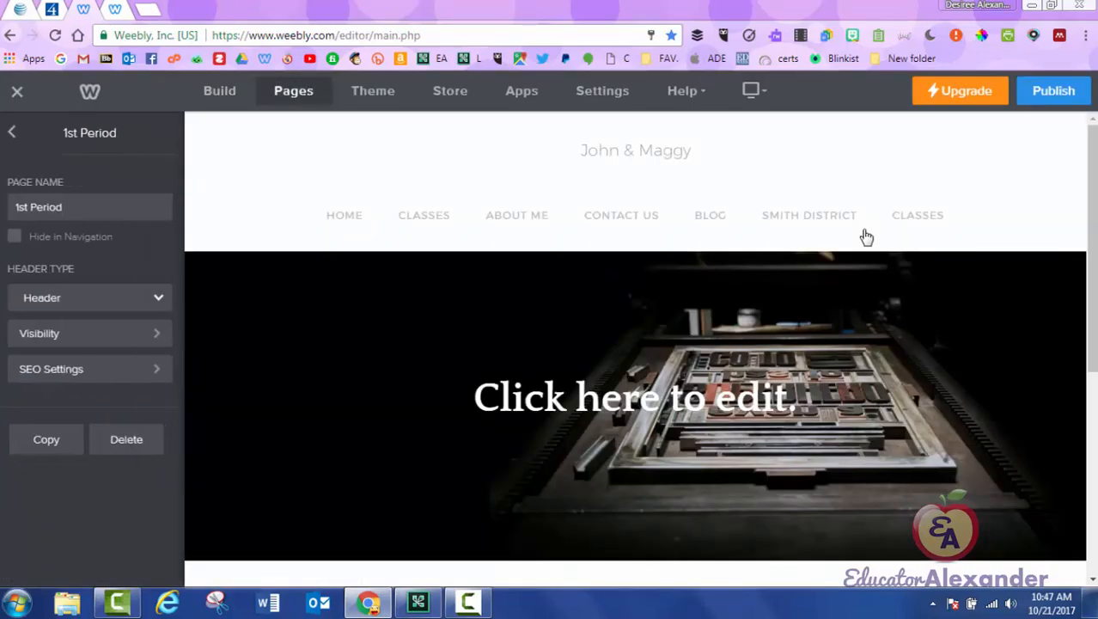
click(46, 439)
drag(49, 472, 69, 253)
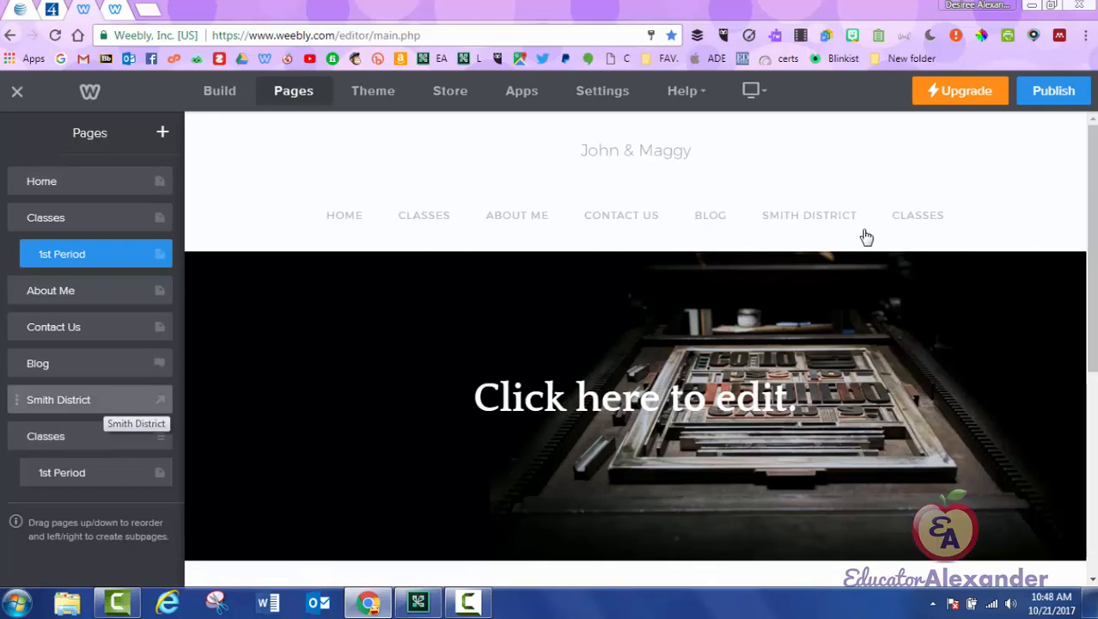
Step: Examine the Blog page's settings, the About Me and 1st Period pages, and the non-clickable Classes page's settings in the editor
click(85, 366)
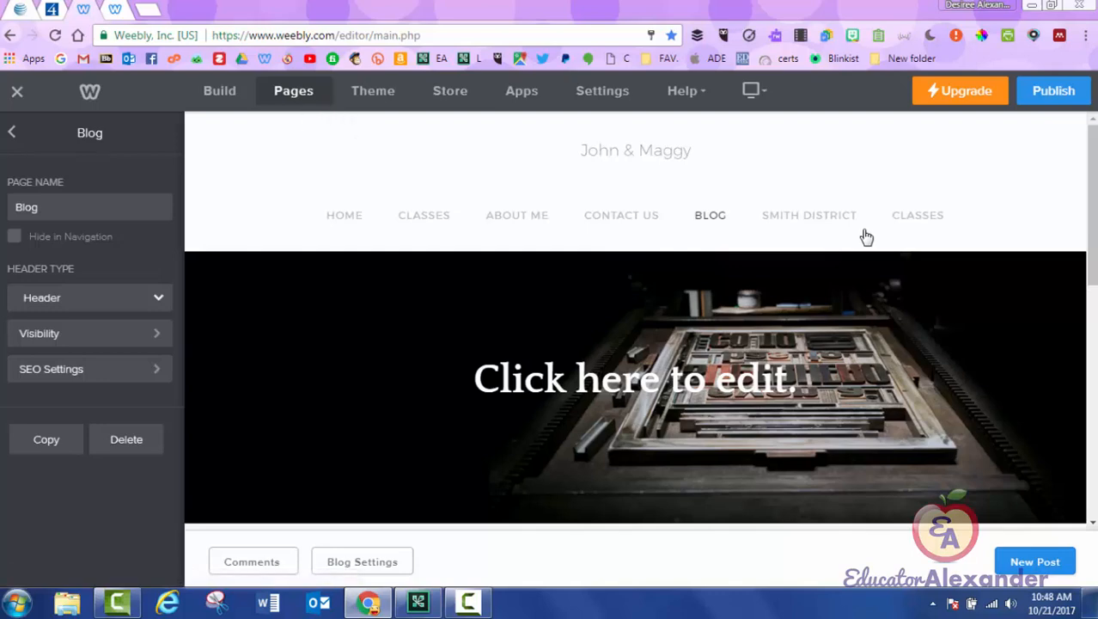
click(12, 132)
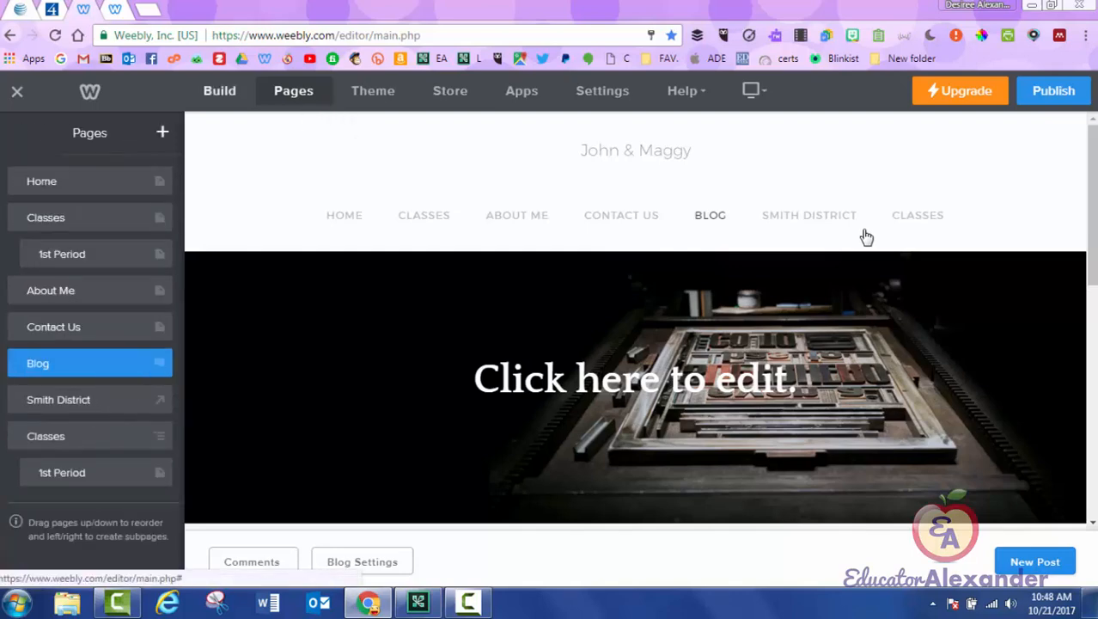
click(219, 91)
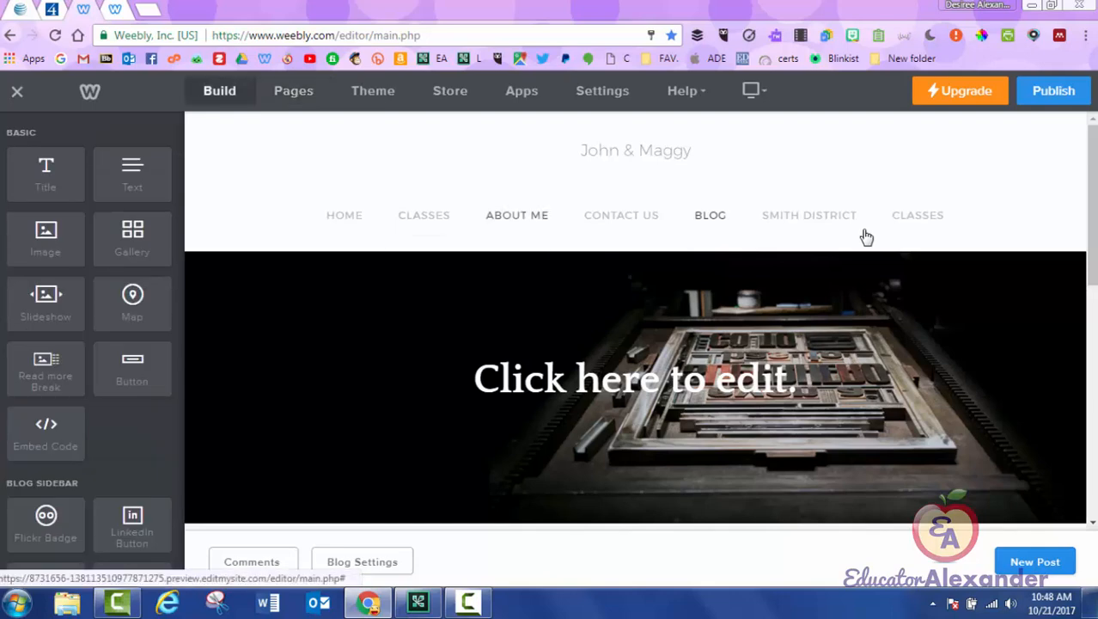
click(516, 215)
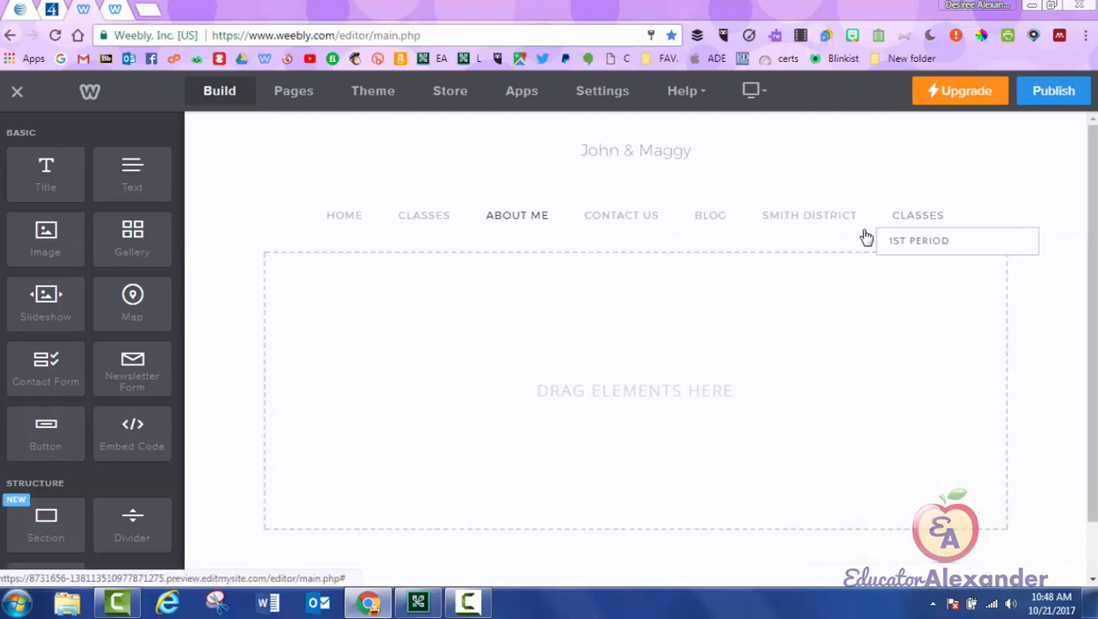
click(866, 237)
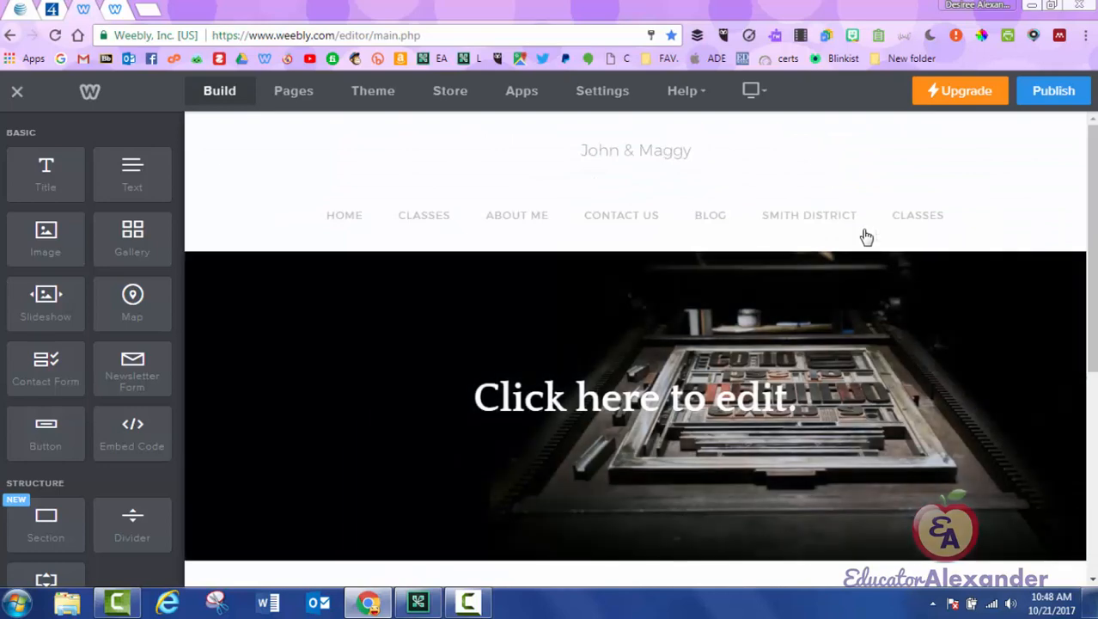
click(293, 91)
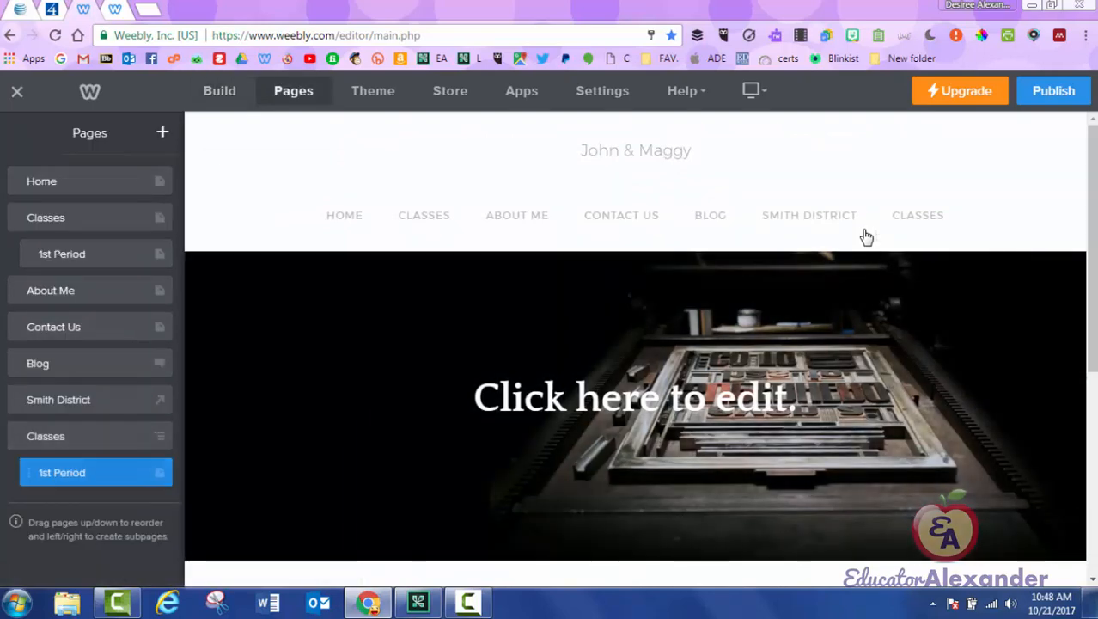
click(52, 436)
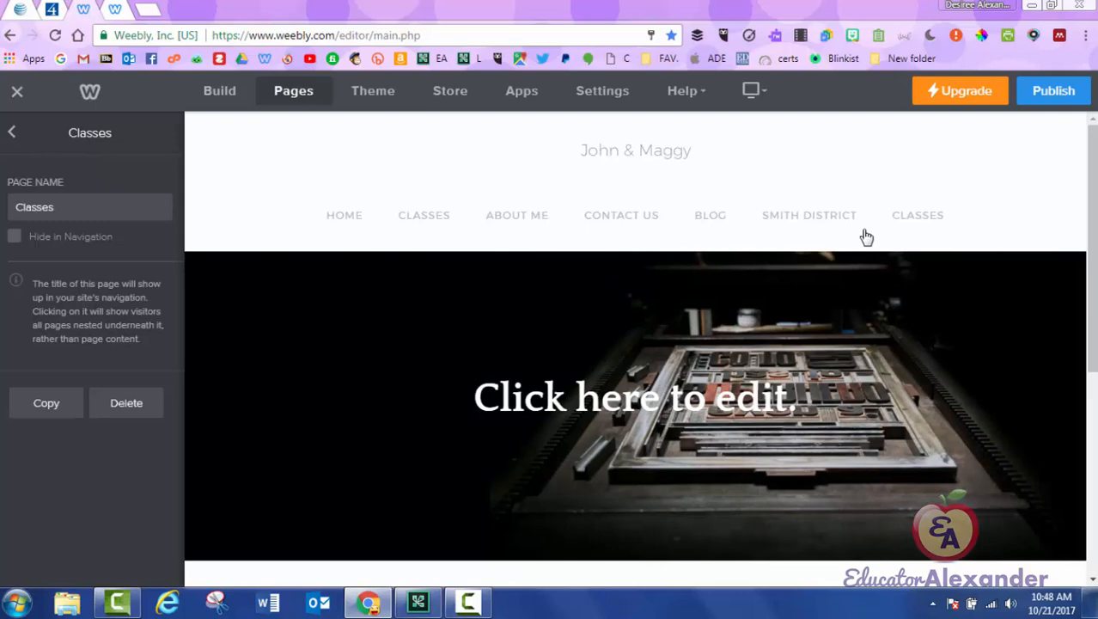
click(219, 90)
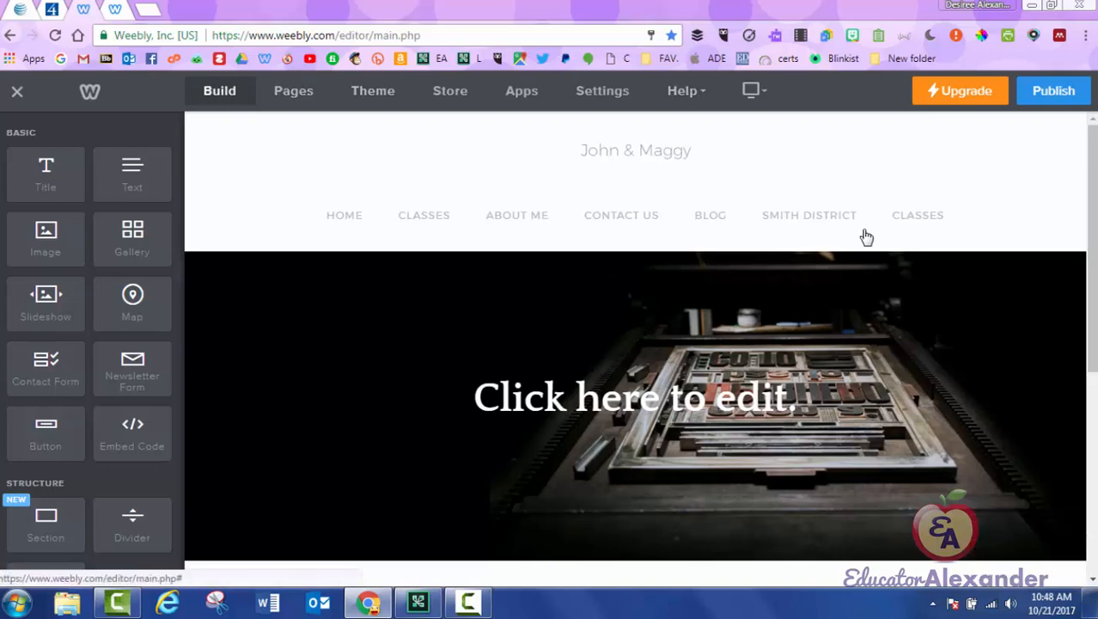
scroll(92, 344, down, 3)
scroll(92, 344, up, 3)
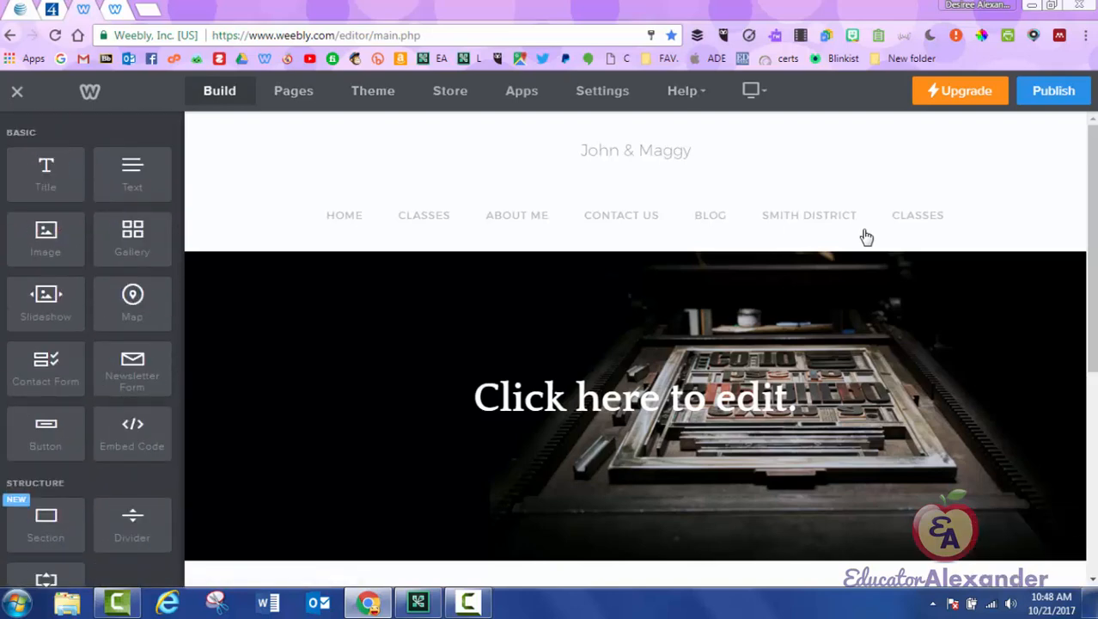
Step: Open the Theme Gallery and look through the Event and Portfolio theme categories
click(375, 92)
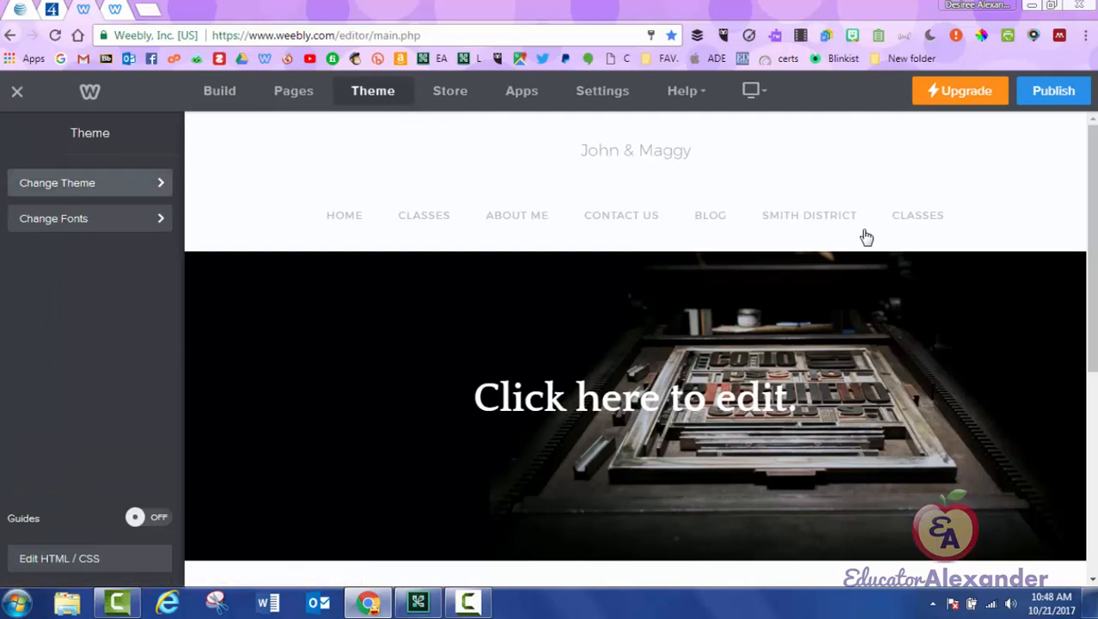
click(57, 182)
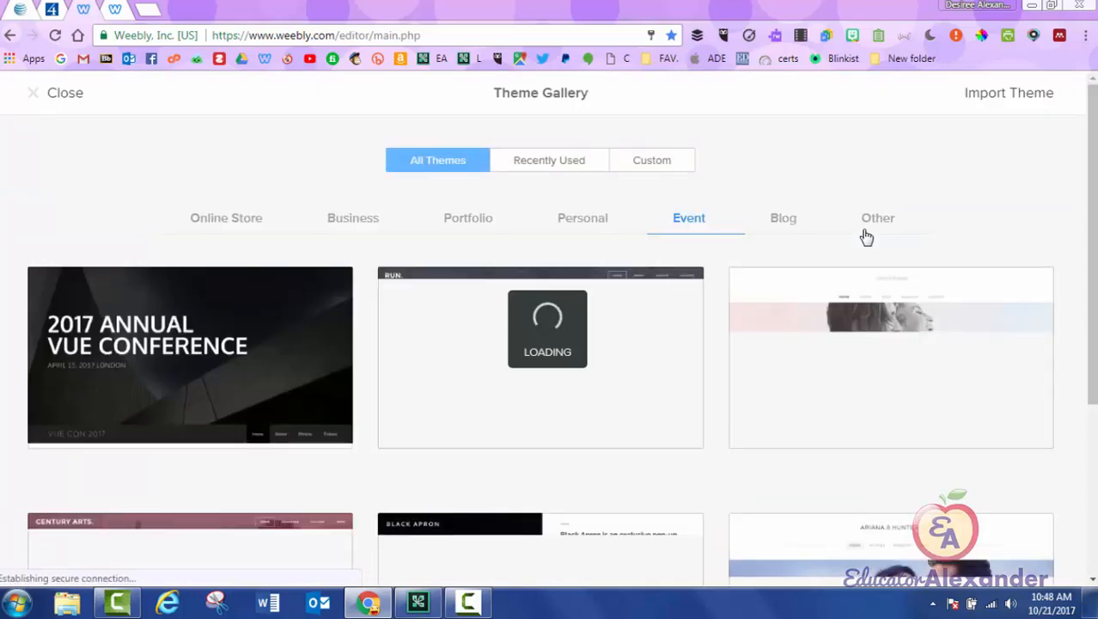
scroll(866, 237, down, 3)
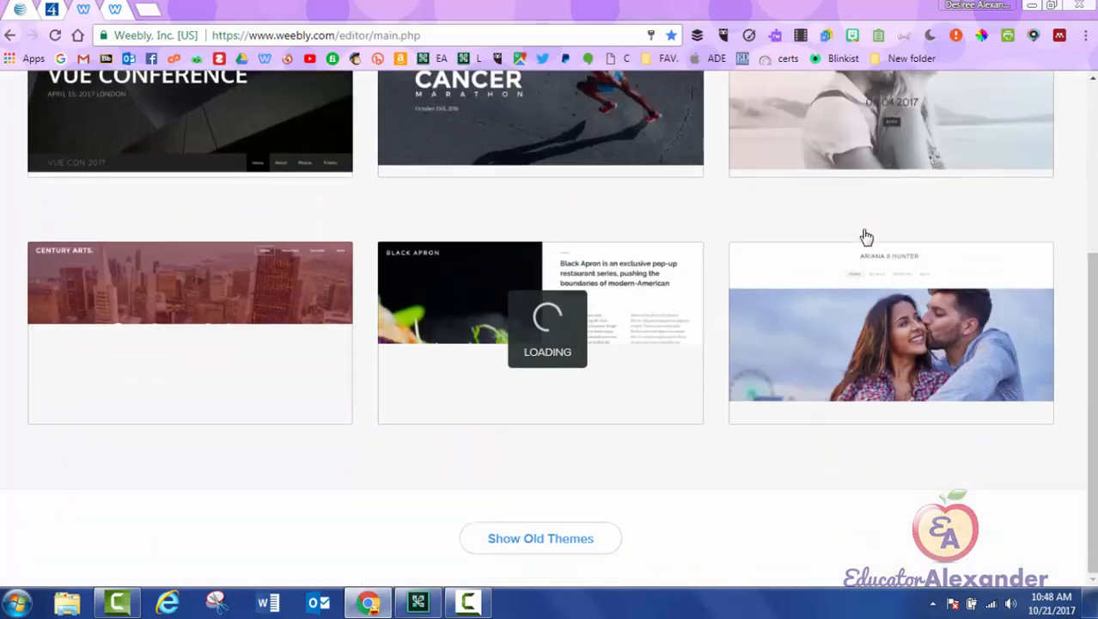
scroll(867, 237, up, 3)
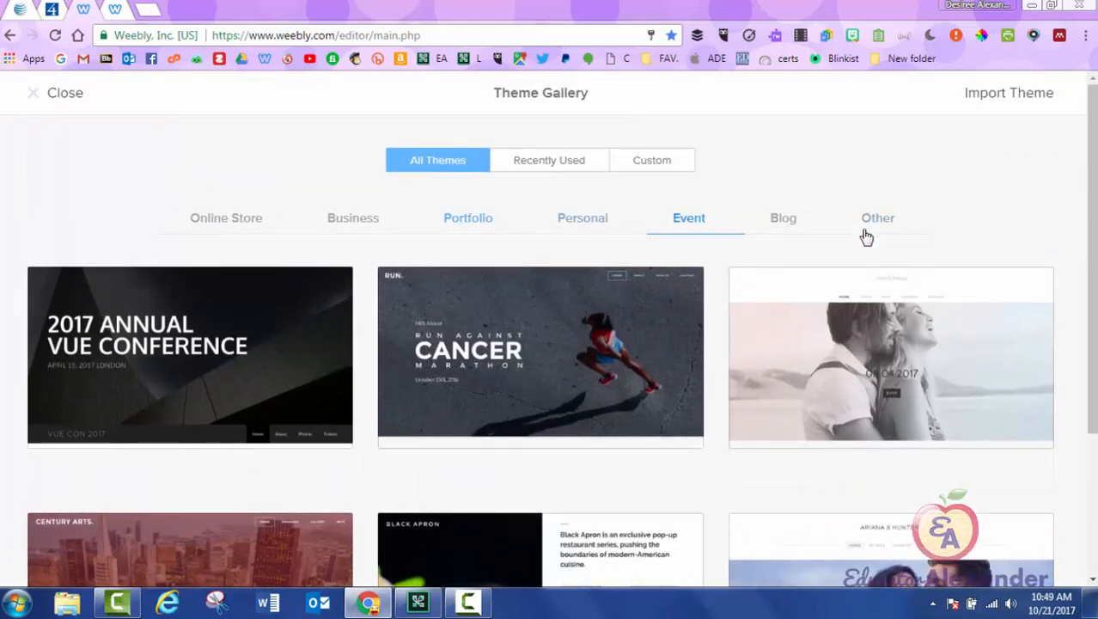
click(469, 218)
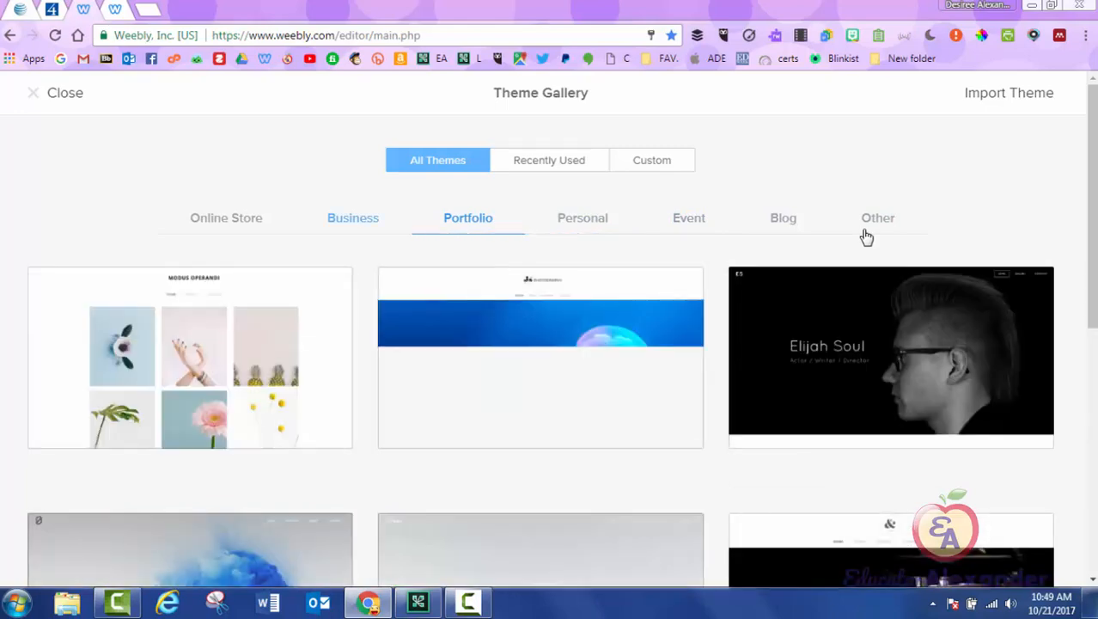
scroll(866, 236, down, 5)
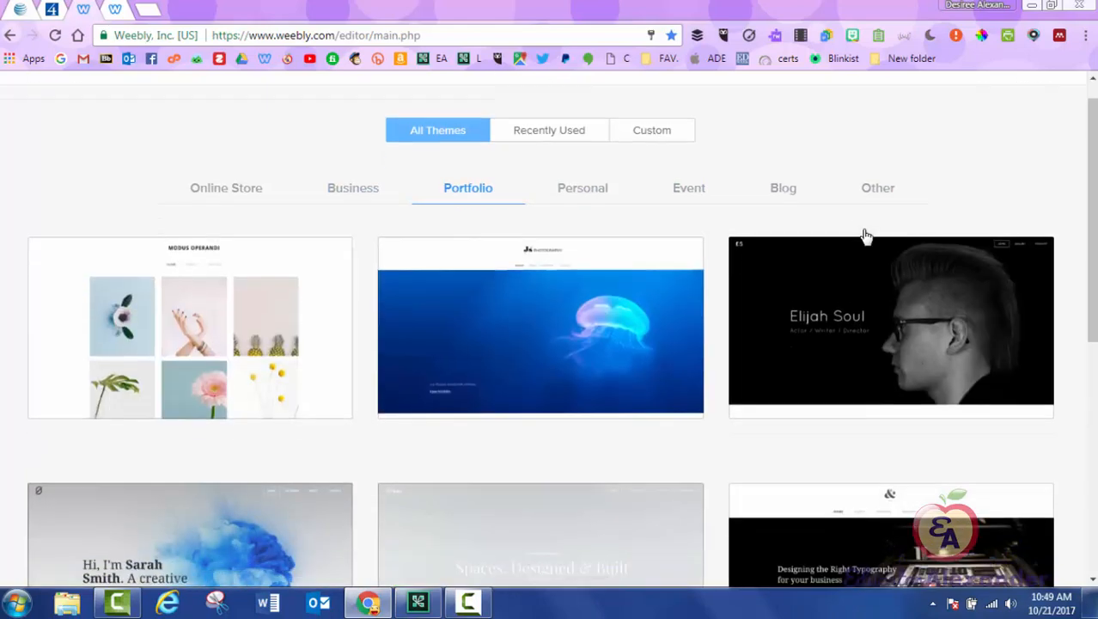
scroll(866, 236, up, 5)
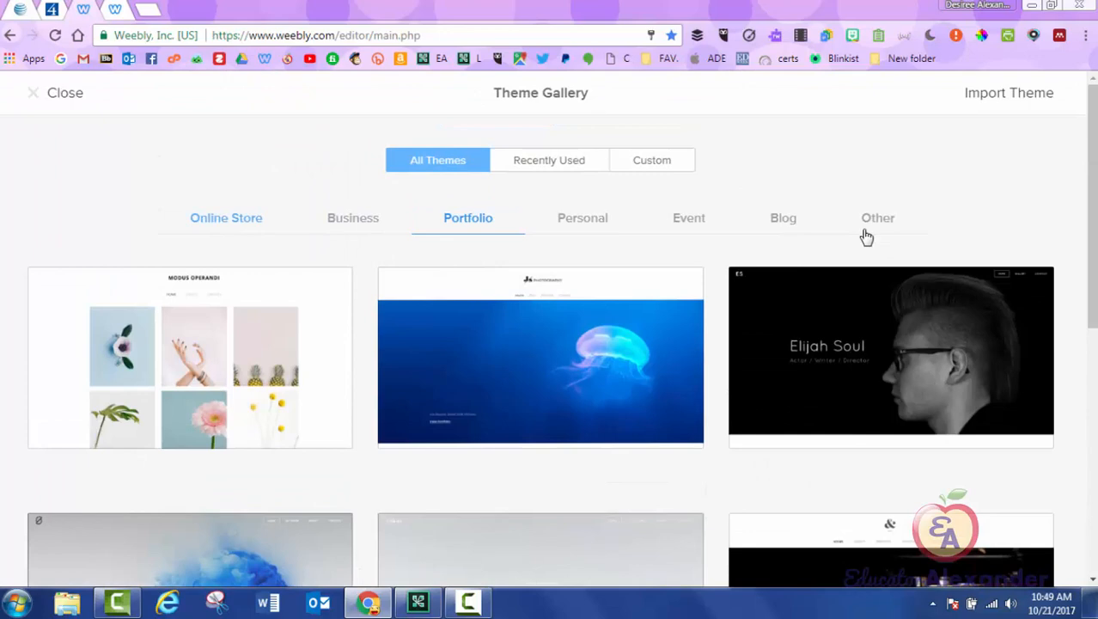
Step: Look through the Online Store and Business theme categories in the Theme Gallery
click(226, 218)
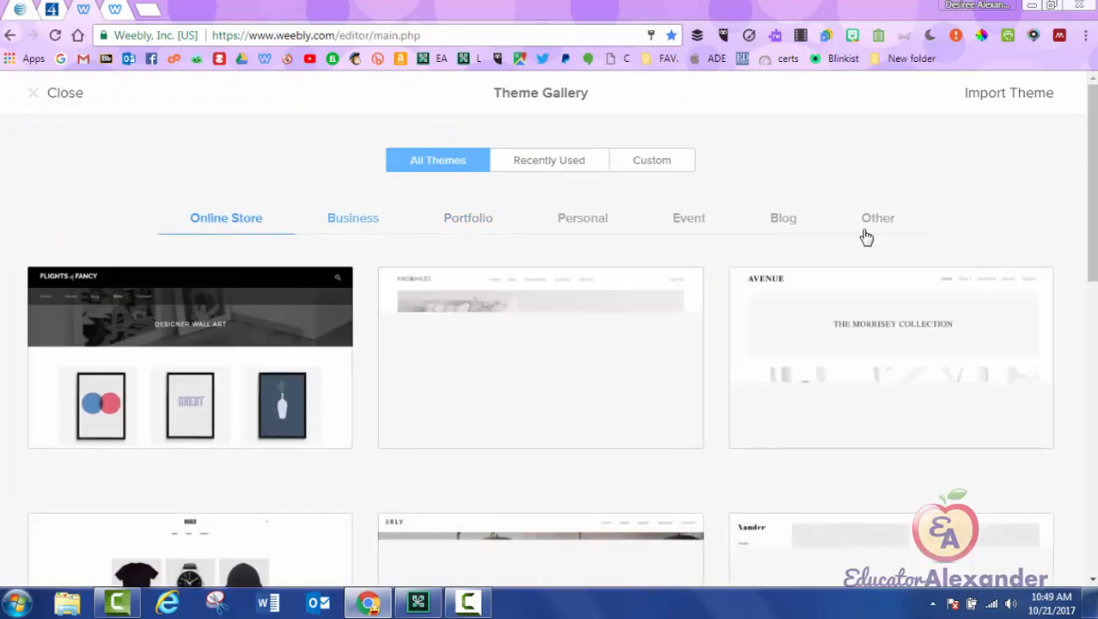
scroll(866, 236, down, 4)
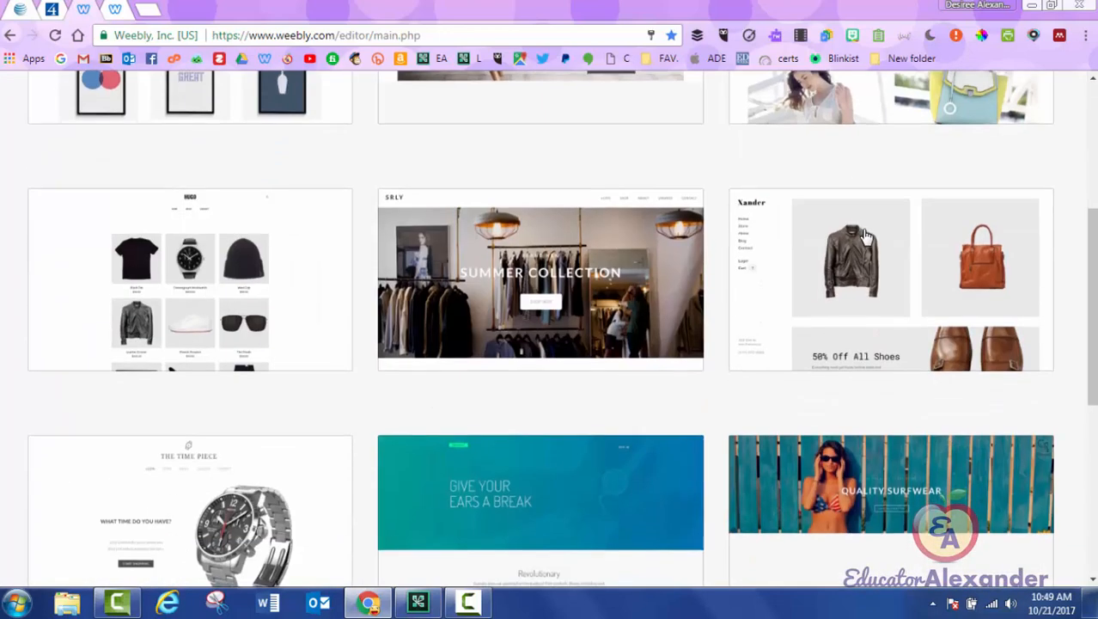
scroll(866, 236, down, 5)
scroll(866, 236, up, 9)
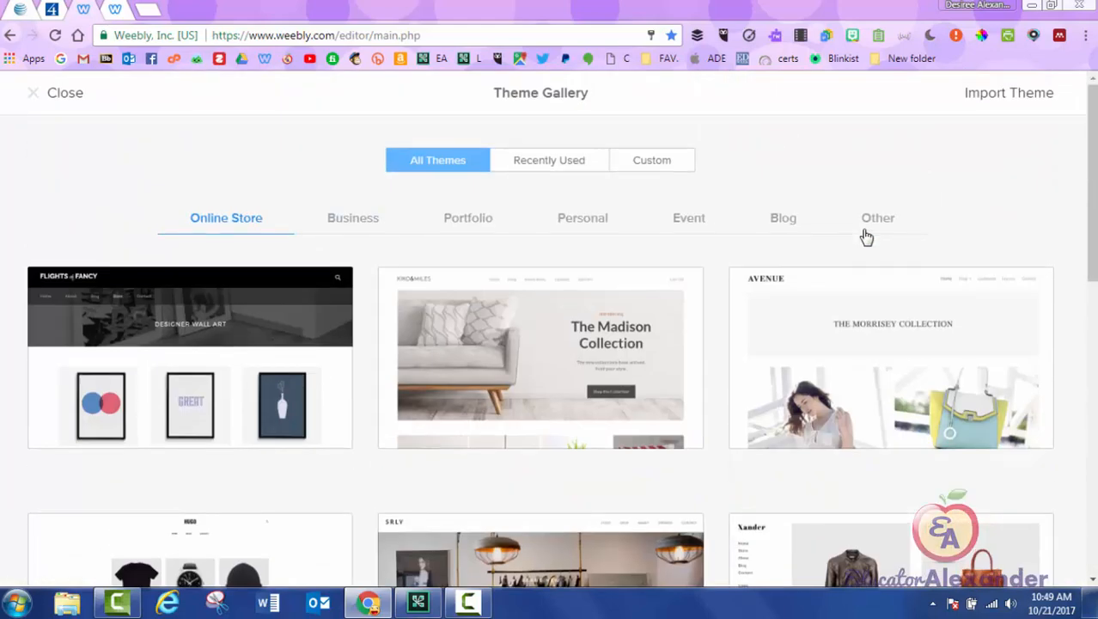
click(353, 217)
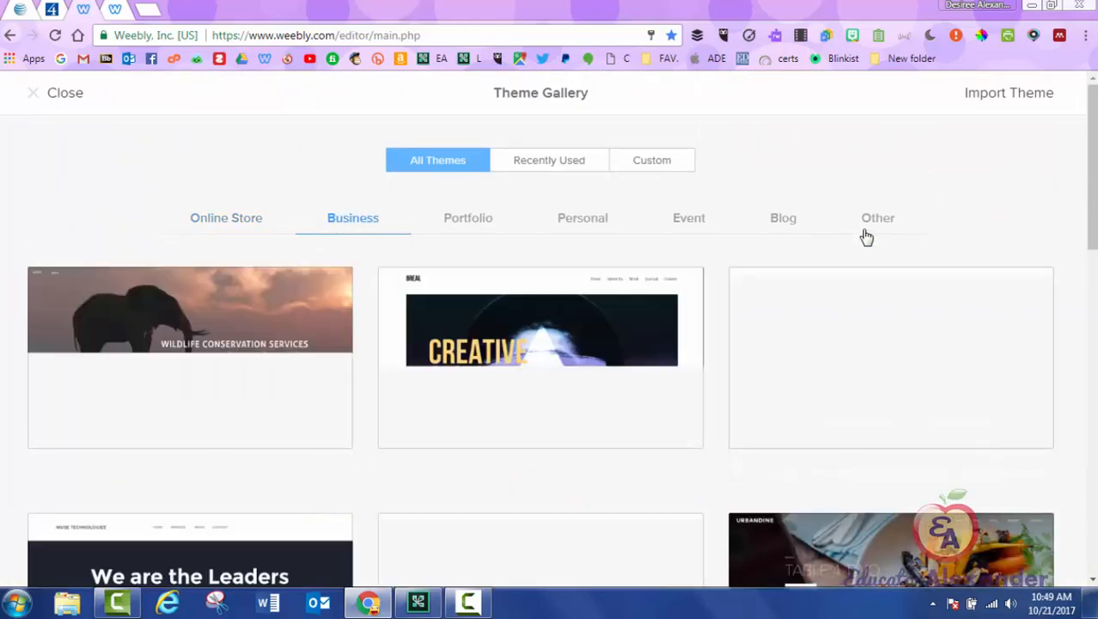
scroll(866, 236, down, 5)
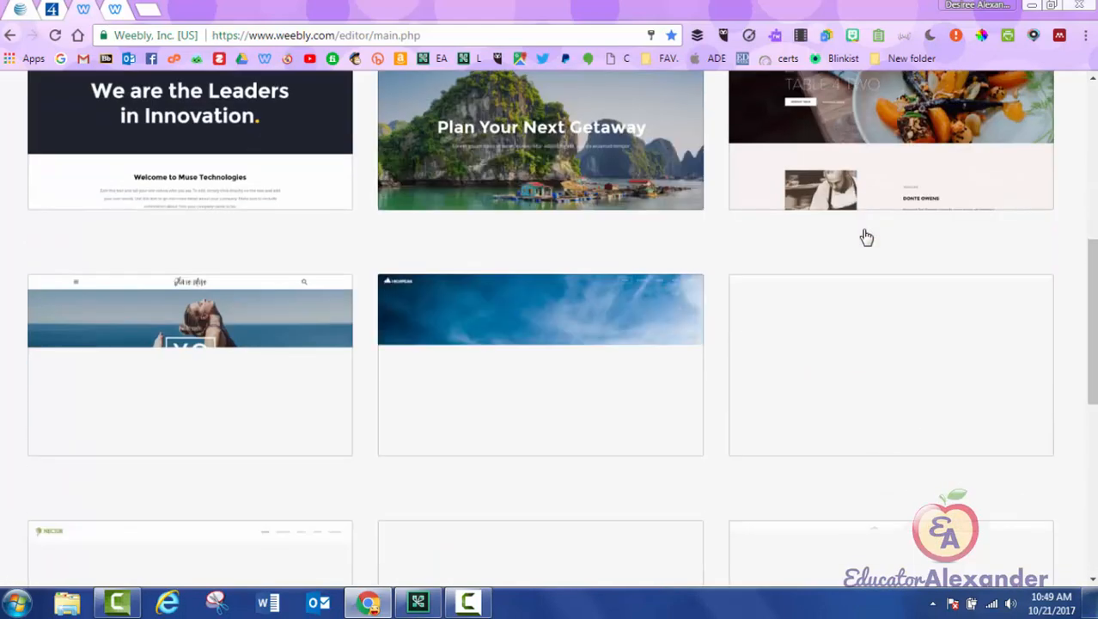
scroll(866, 236, down, 5)
scroll(867, 236, up, 10)
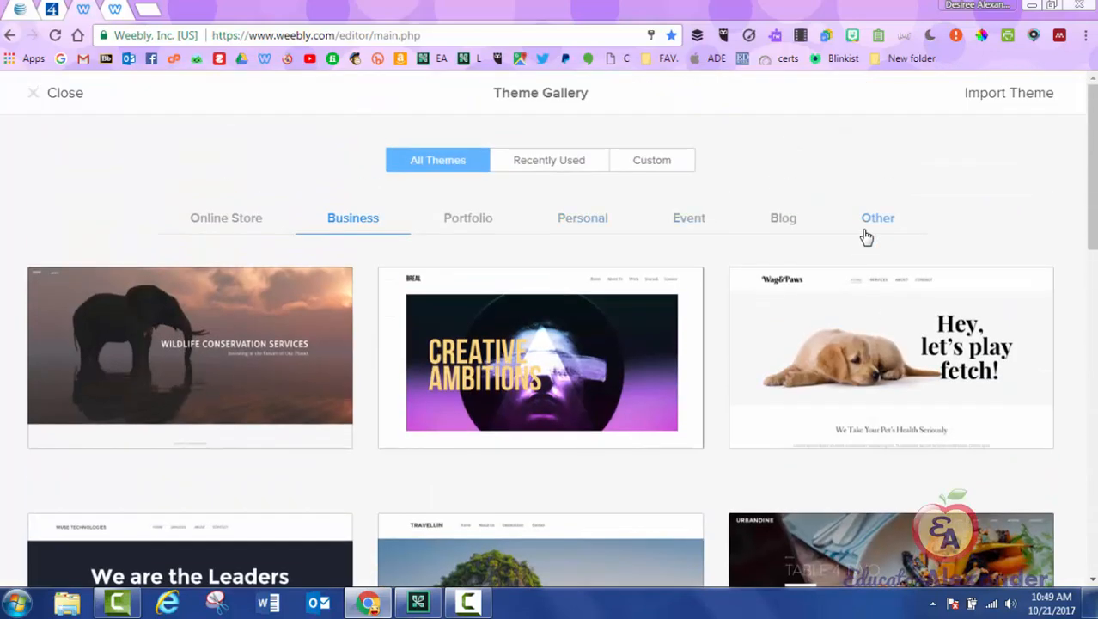
Step: Check the recently used and custom themes, preview the Wag & Paws - Unite 2 business theme, and close the Theme Gallery
click(549, 160)
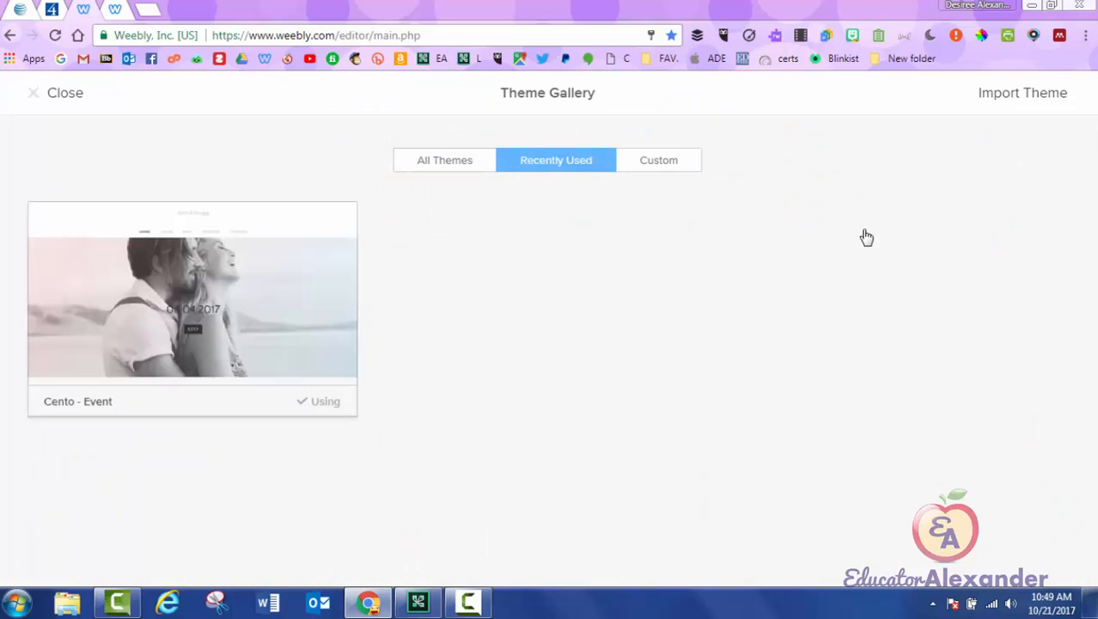
click(444, 159)
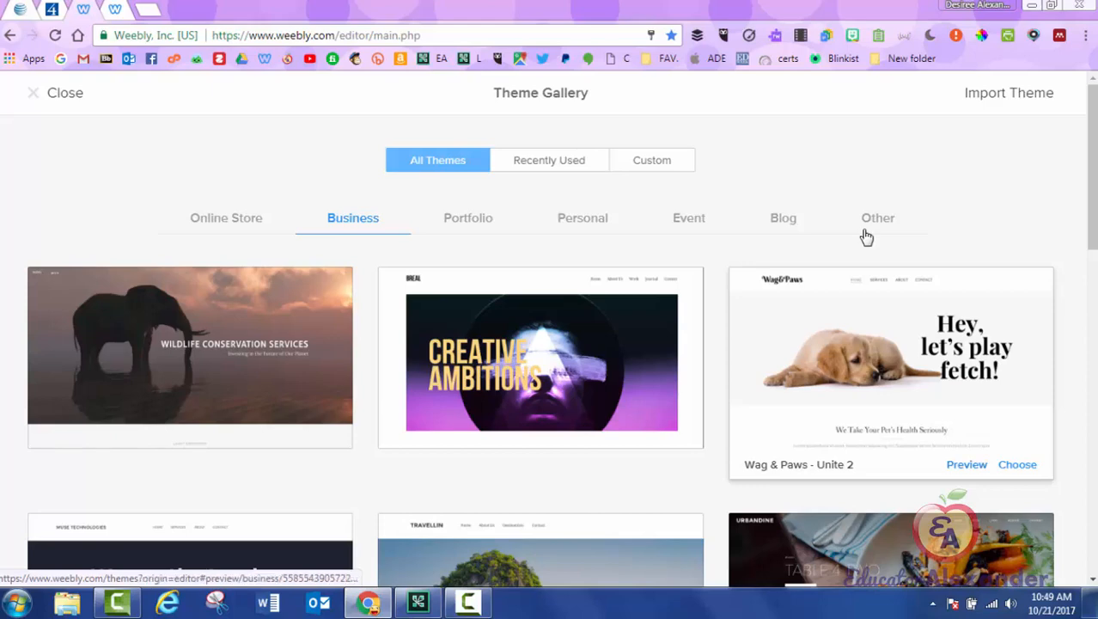
click(967, 465)
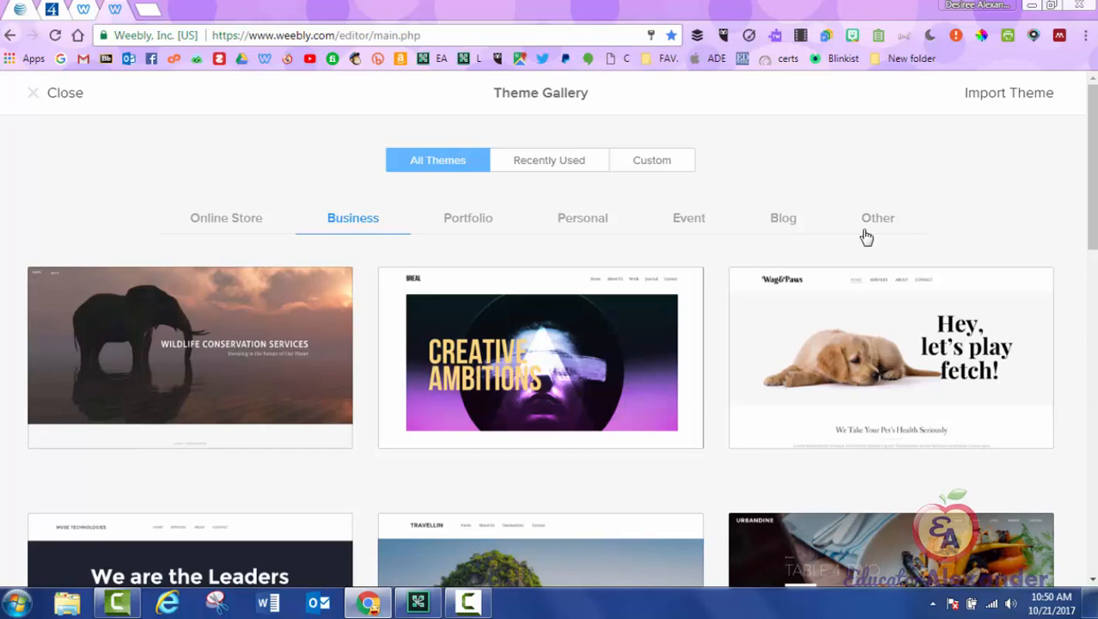
key(F5)
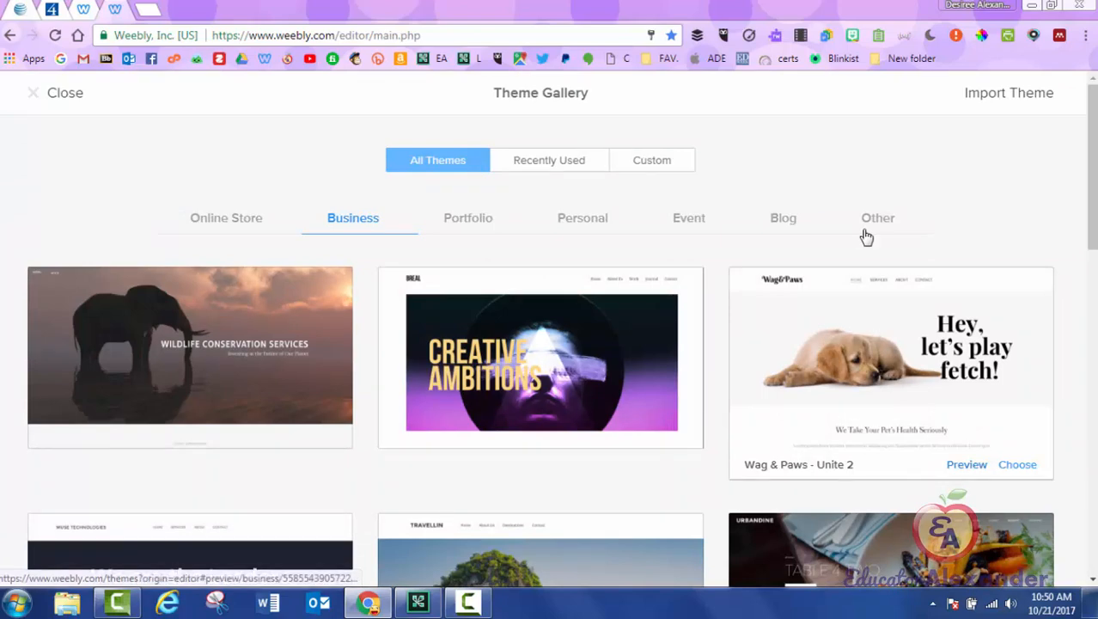
click(891, 361)
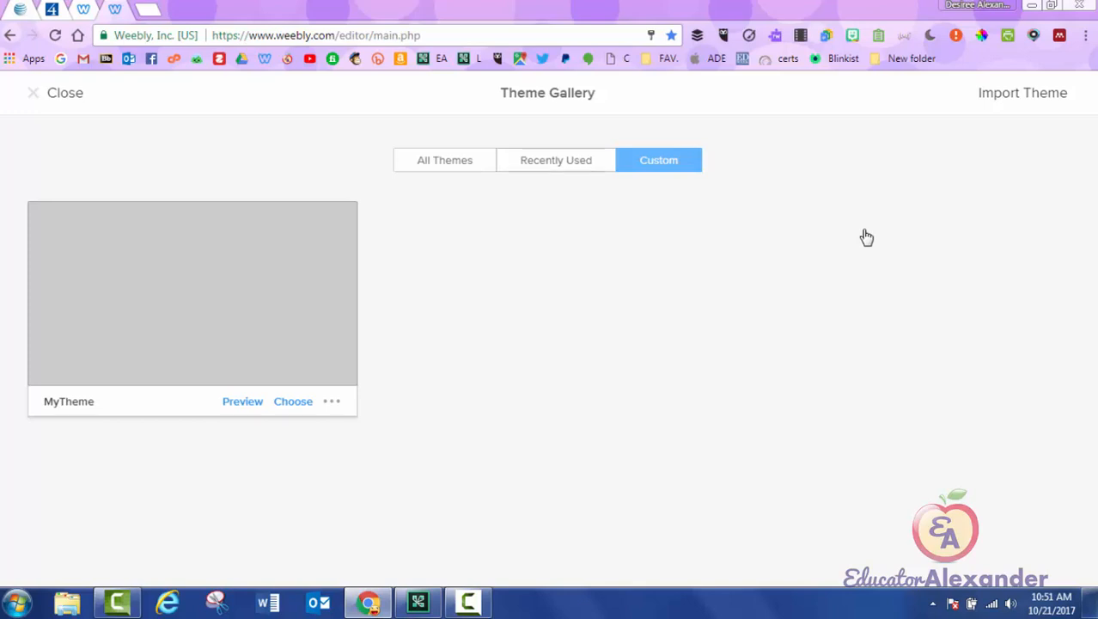
click(58, 93)
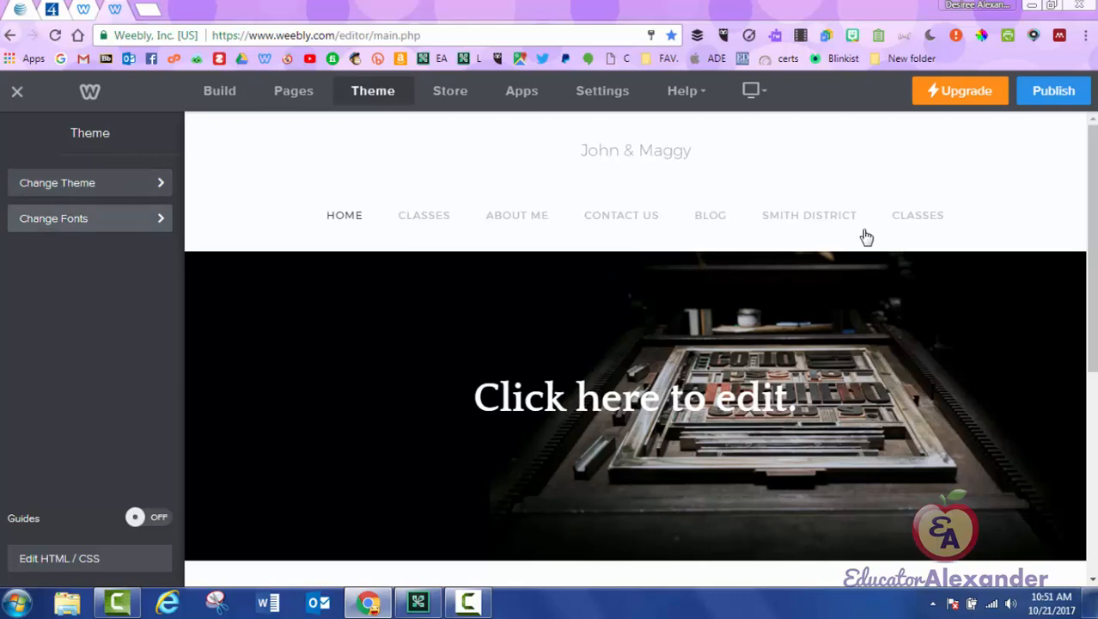
Step: Examine the theme's font design options for the header area, general text, media and store elements
click(90, 219)
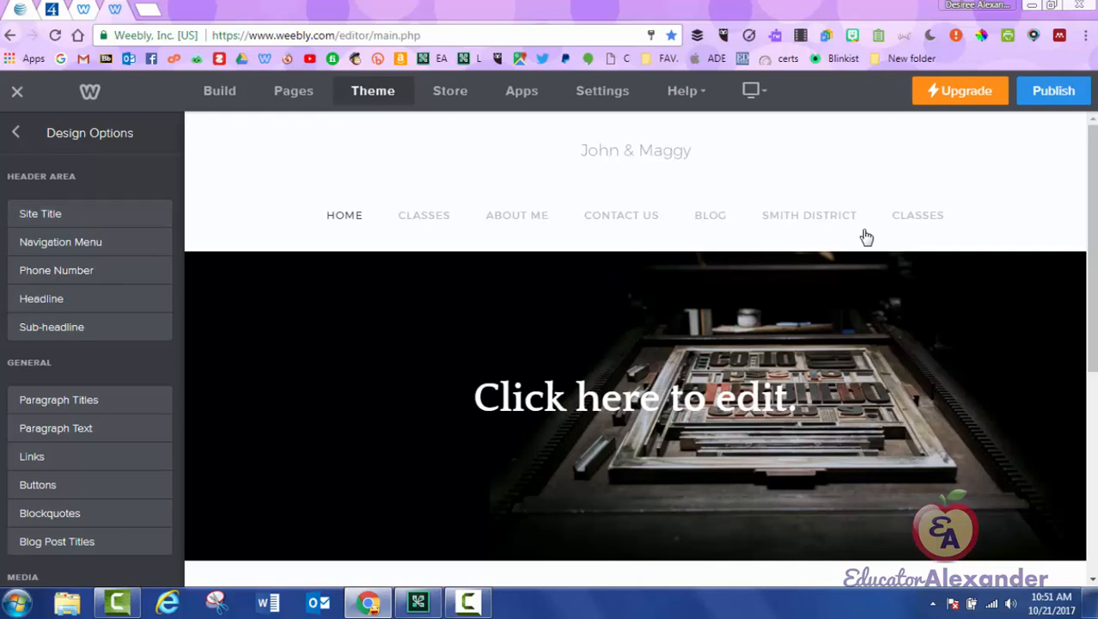
scroll(90, 307, down, 3)
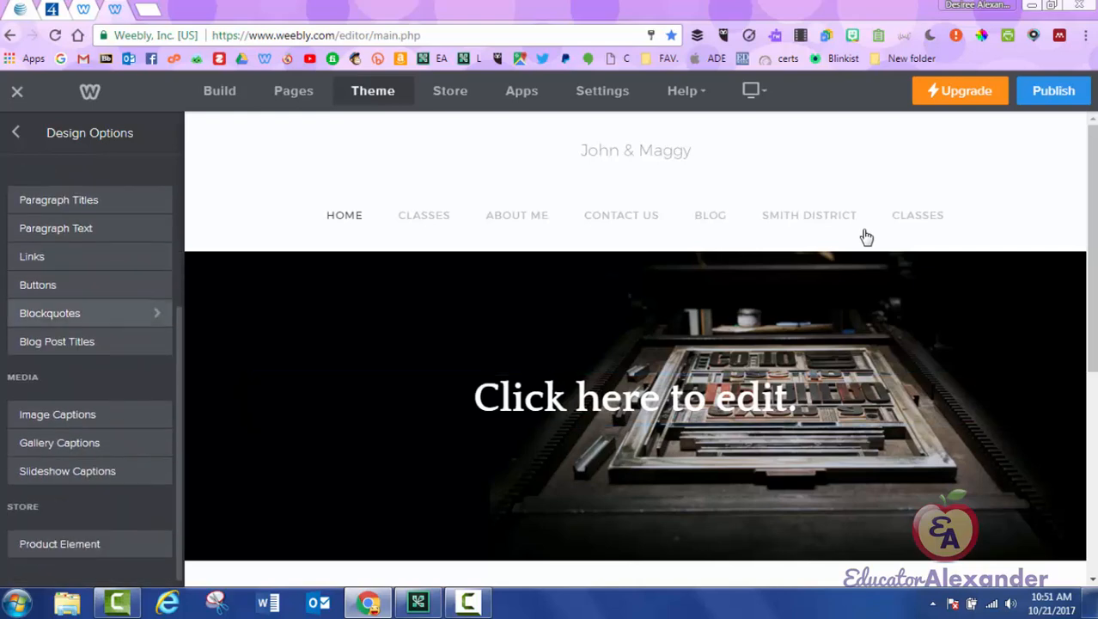
scroll(90, 305, up, 3)
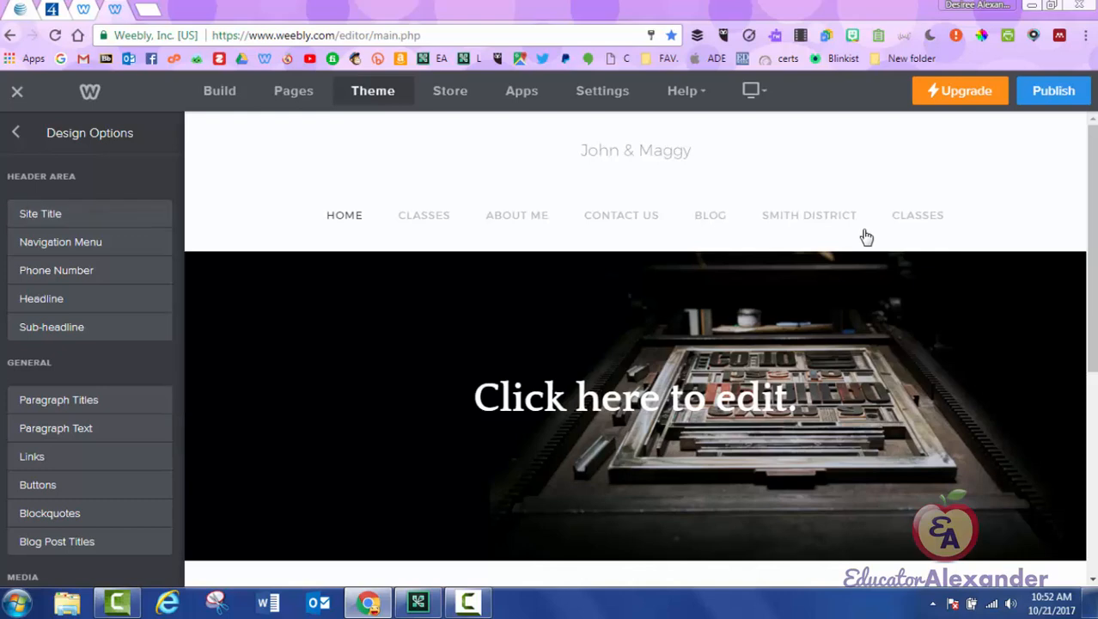
scroll(866, 237, down, 5)
scroll(866, 237, up, 5)
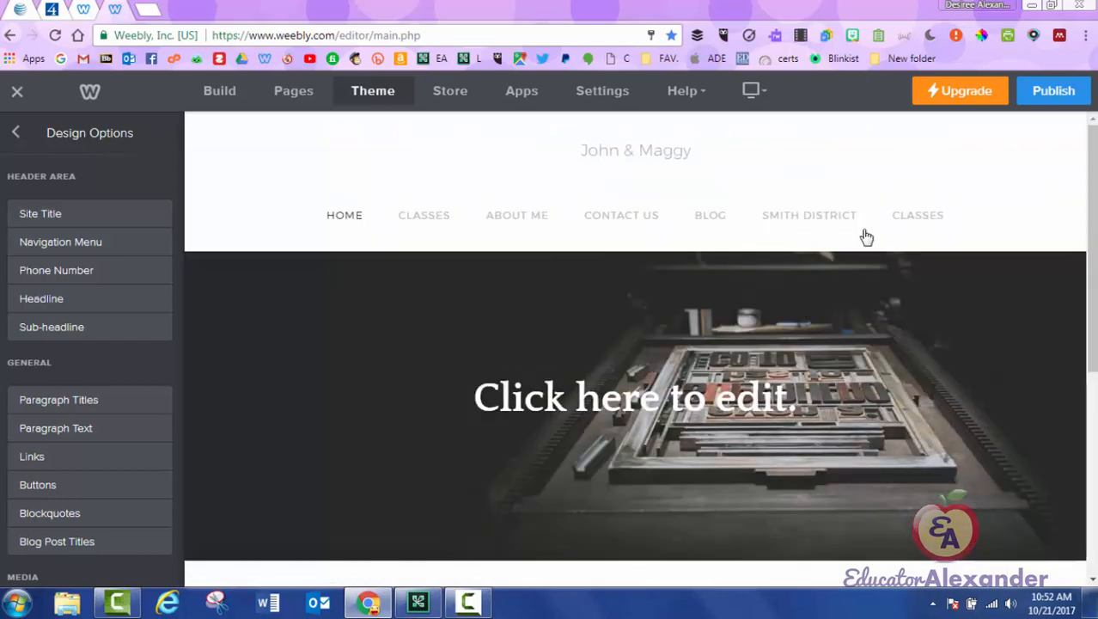
click(16, 132)
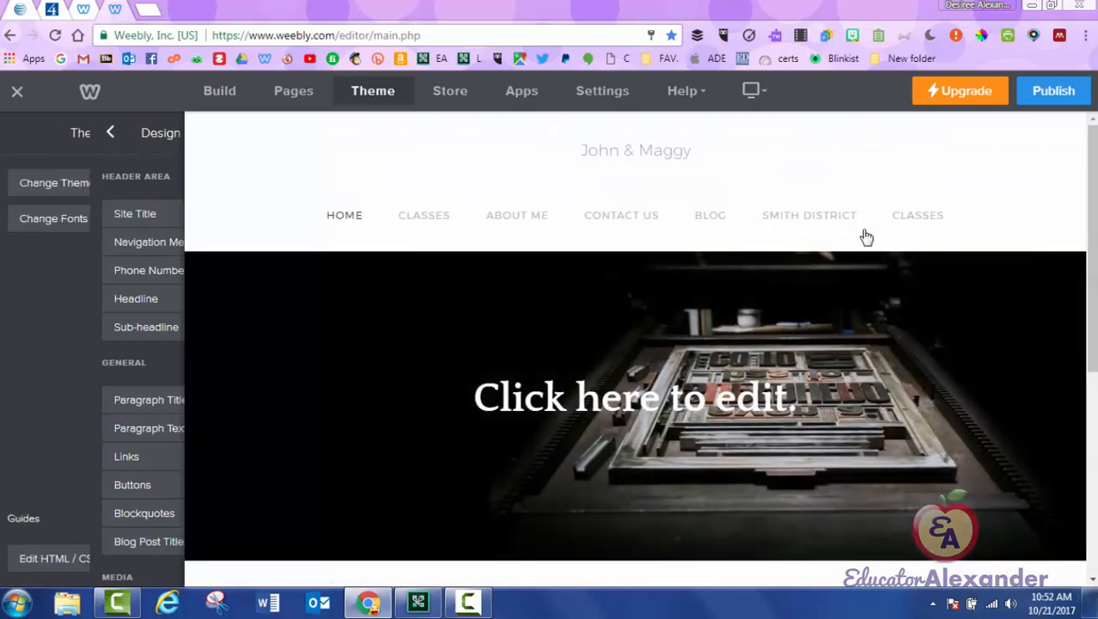
Step: Review the site title's font settings, including the available weights and font families, without changing them
click(89, 218)
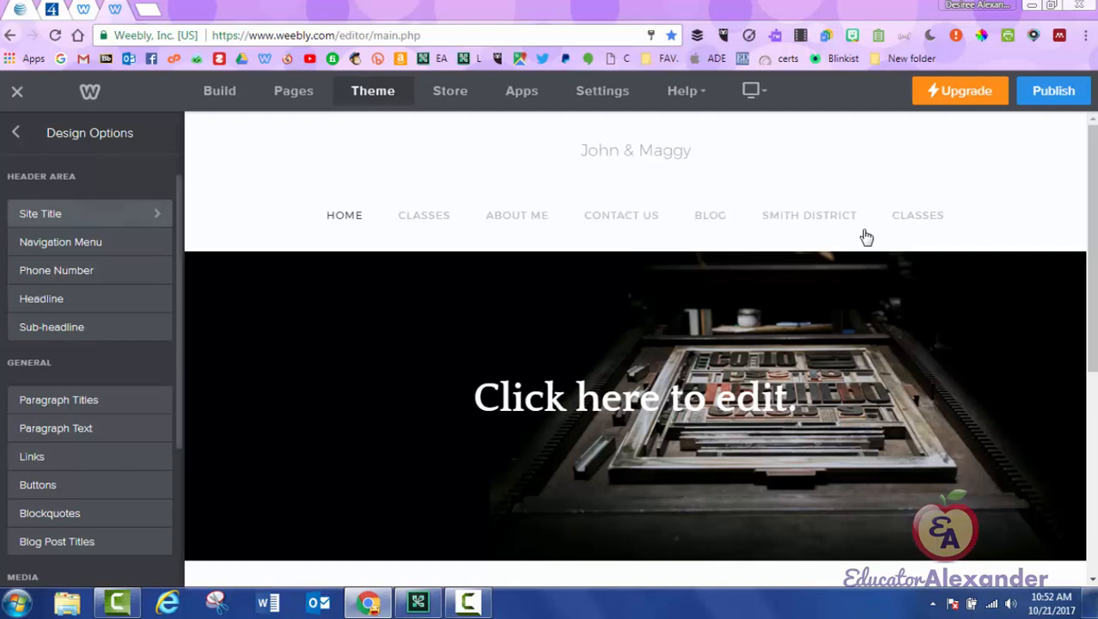
click(89, 213)
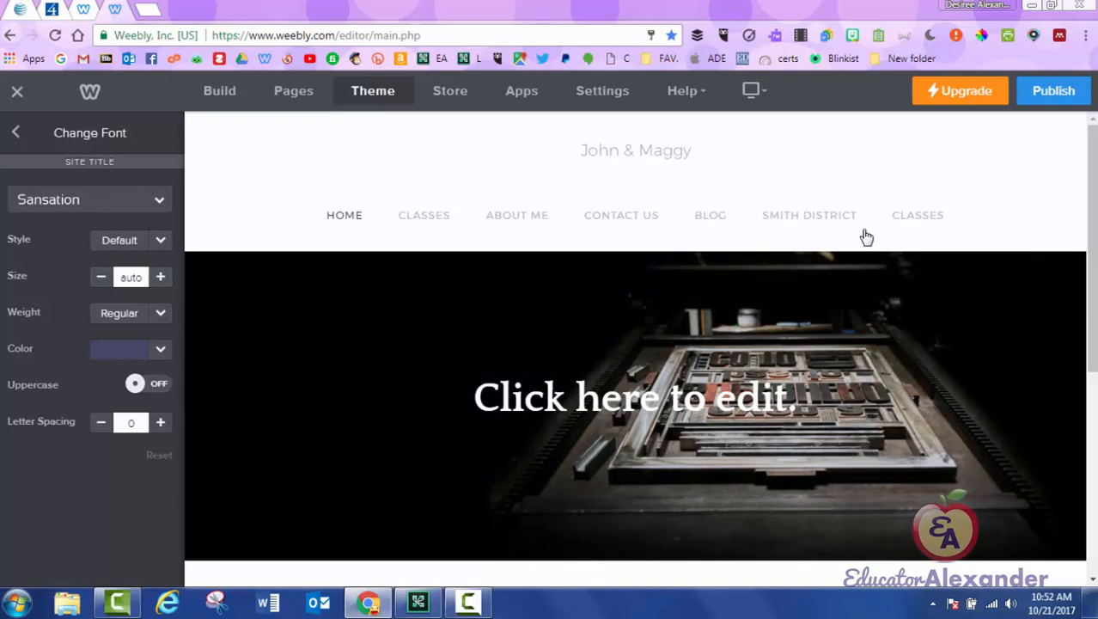
click(161, 313)
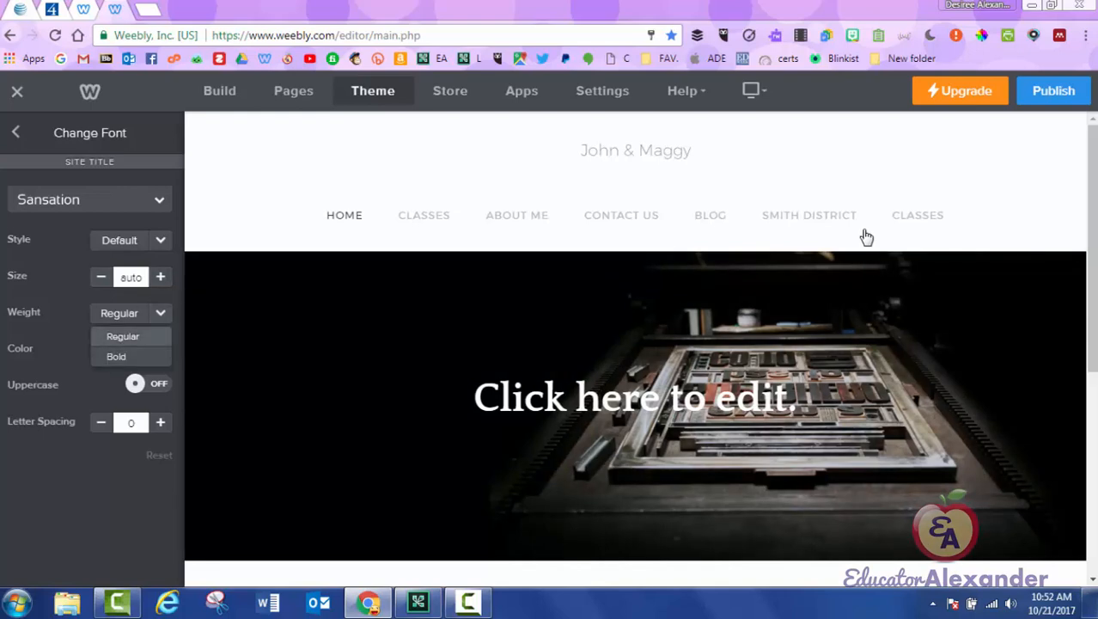
click(161, 312)
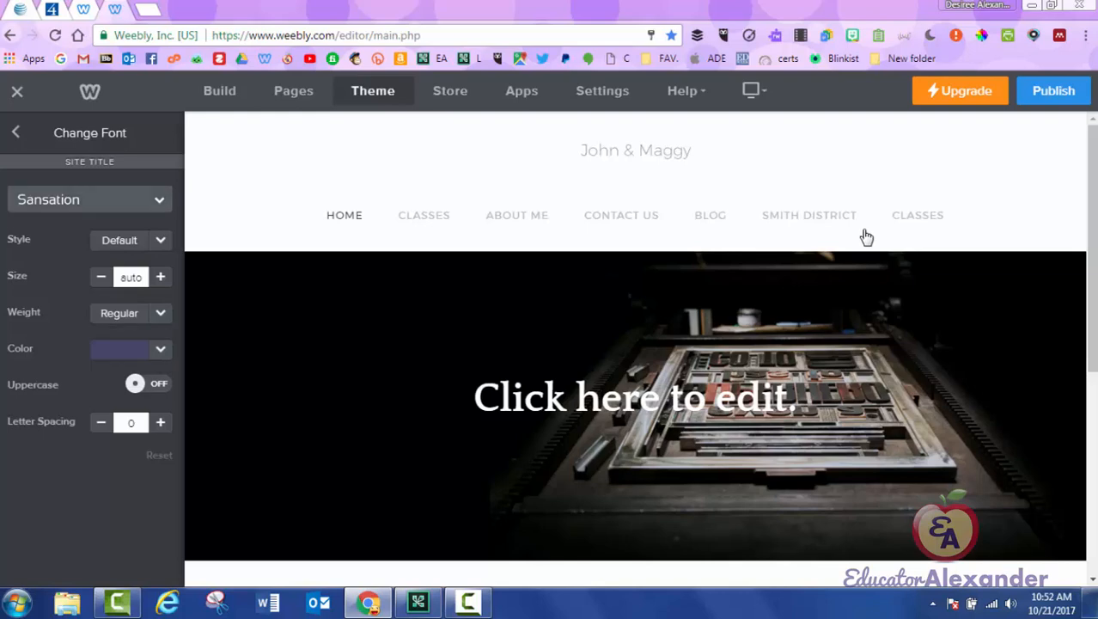
click(90, 199)
scroll(86, 323, down, 2)
scroll(86, 392, down, 3)
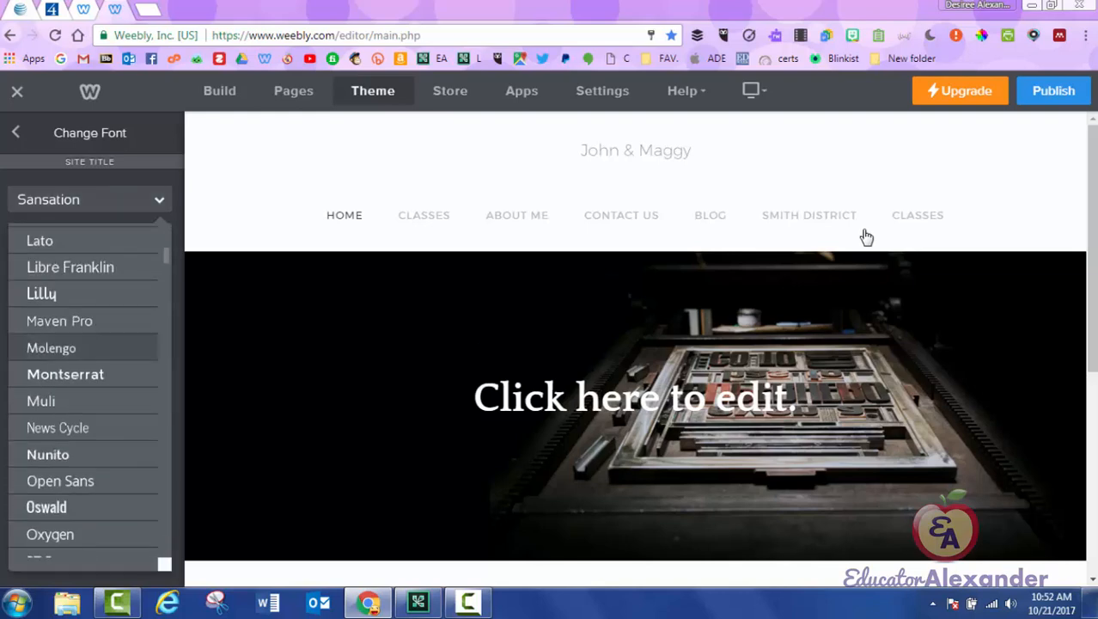
click(16, 133)
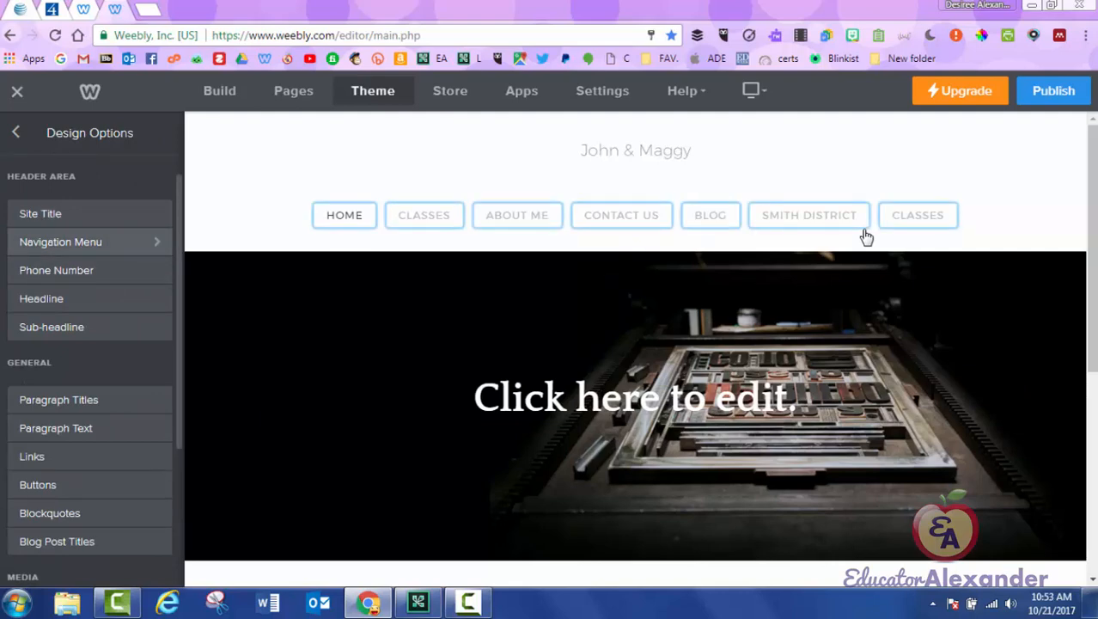
Step: Review the navigation menu's font settings and the font families offered for the main navigation
click(60, 242)
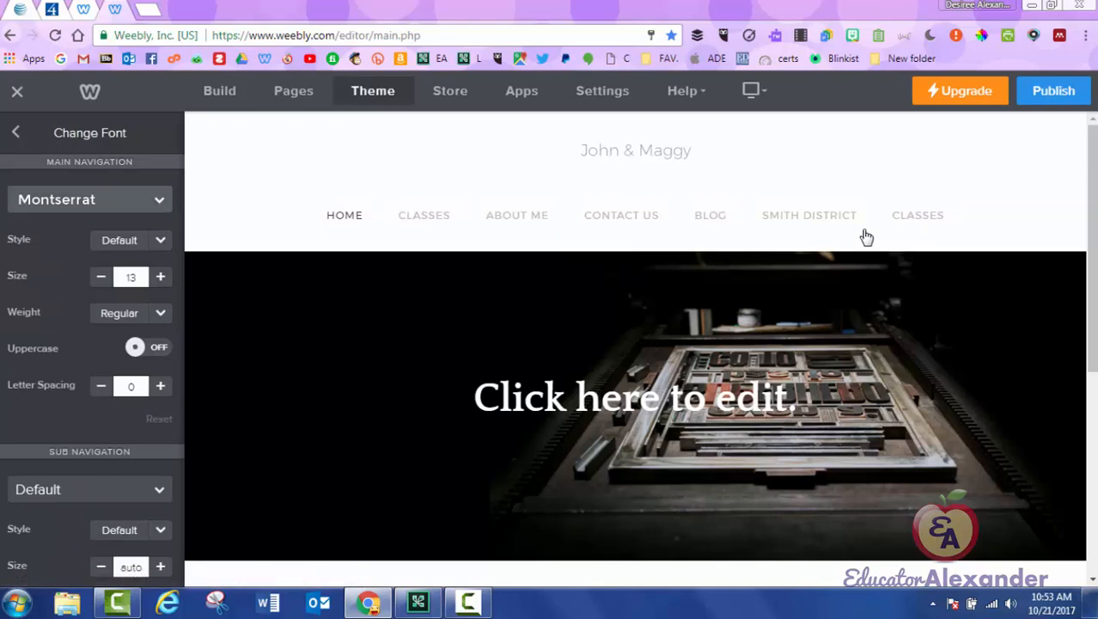
click(90, 199)
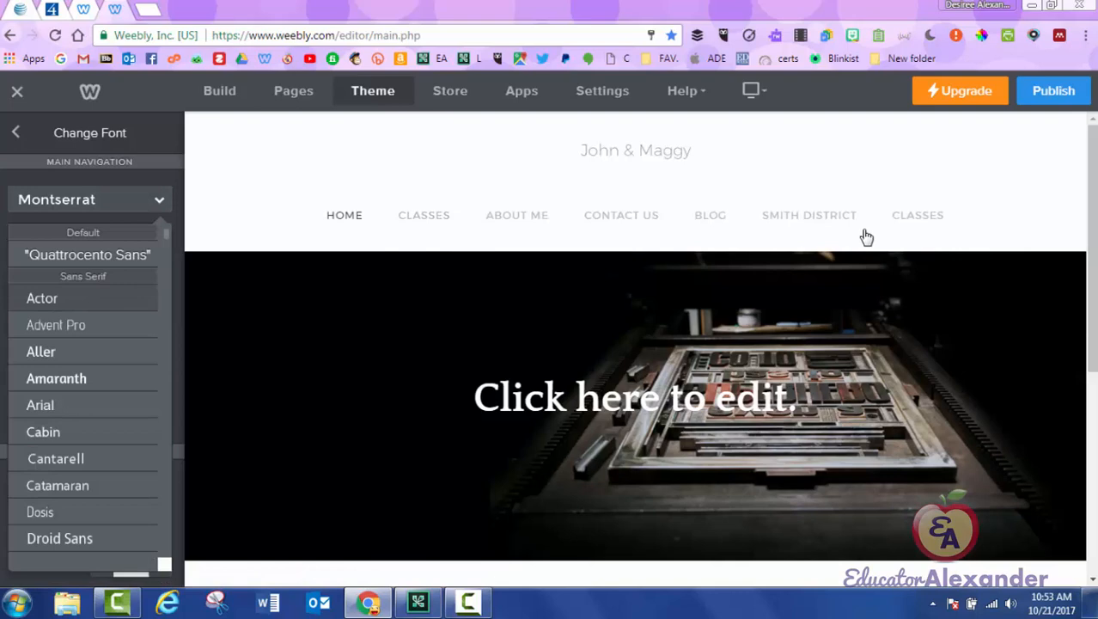
click(90, 199)
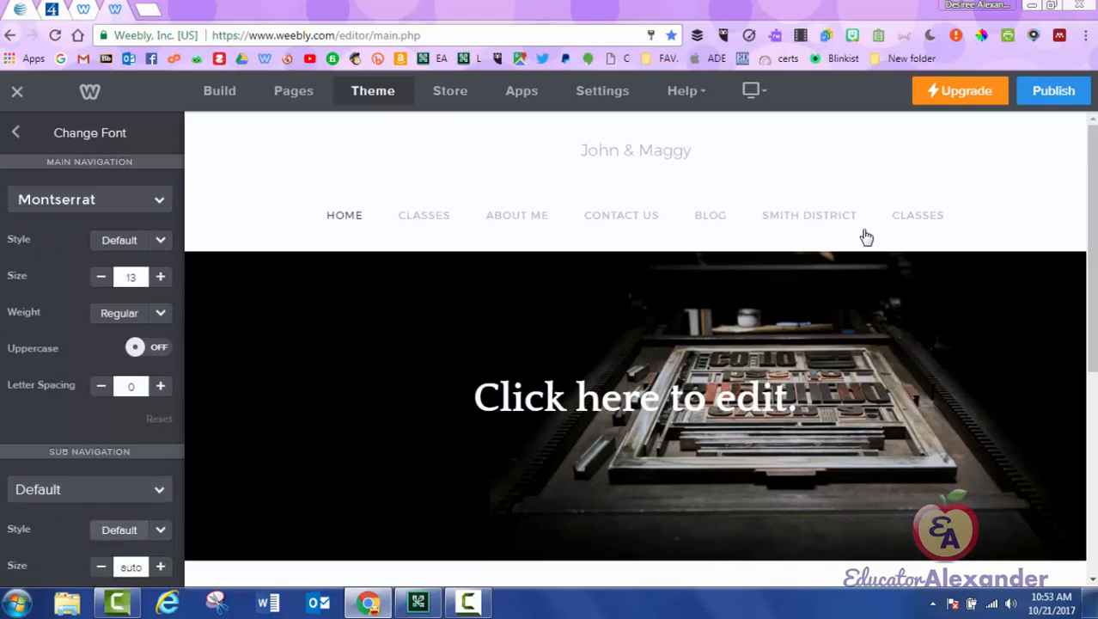
Step: Check the sub-navigation font choices, keep Default, and return to the design options
click(90, 489)
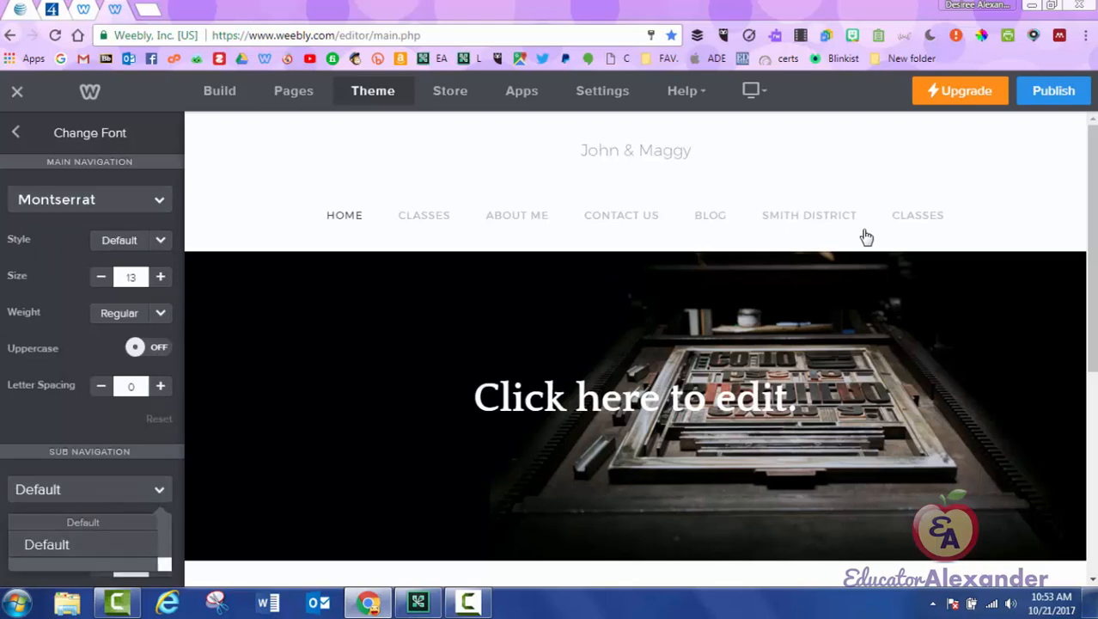
click(46, 544)
click(16, 132)
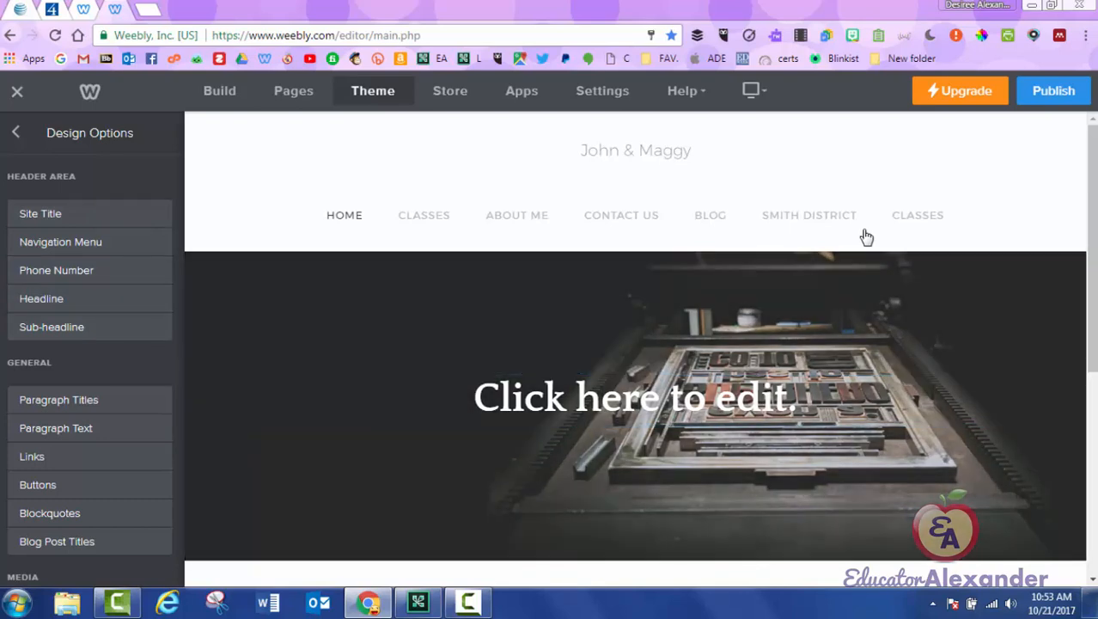
Step: Review the header, general, media and store elements whose fonts can be customized, and return to the main theme options
scroll(86, 344, down, 3)
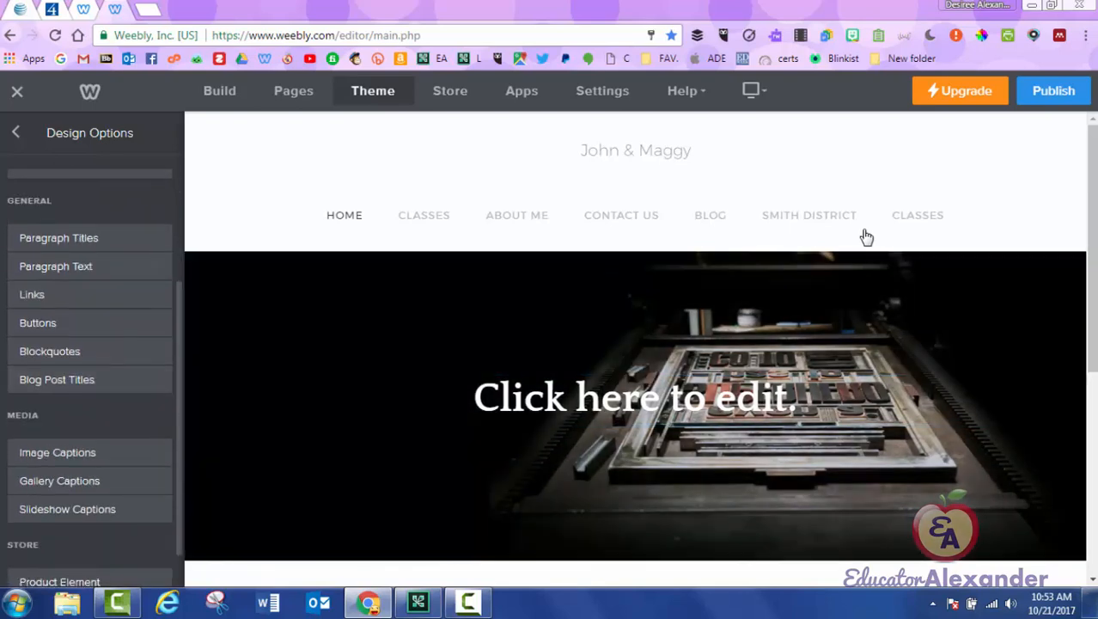
scroll(86, 344, down, 1)
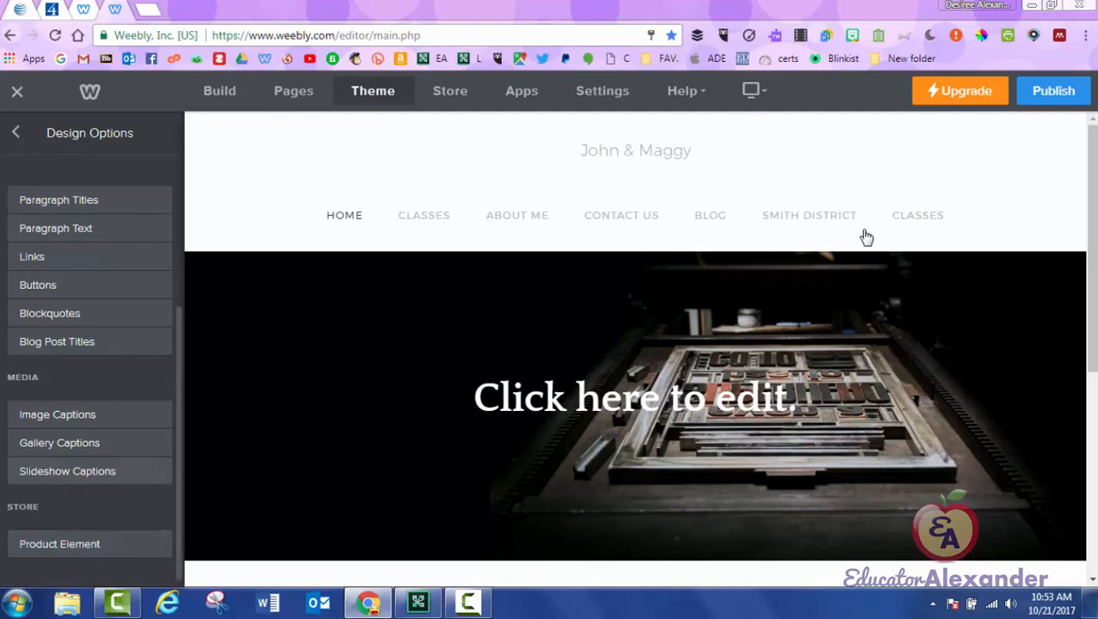
scroll(86, 344, up, 4)
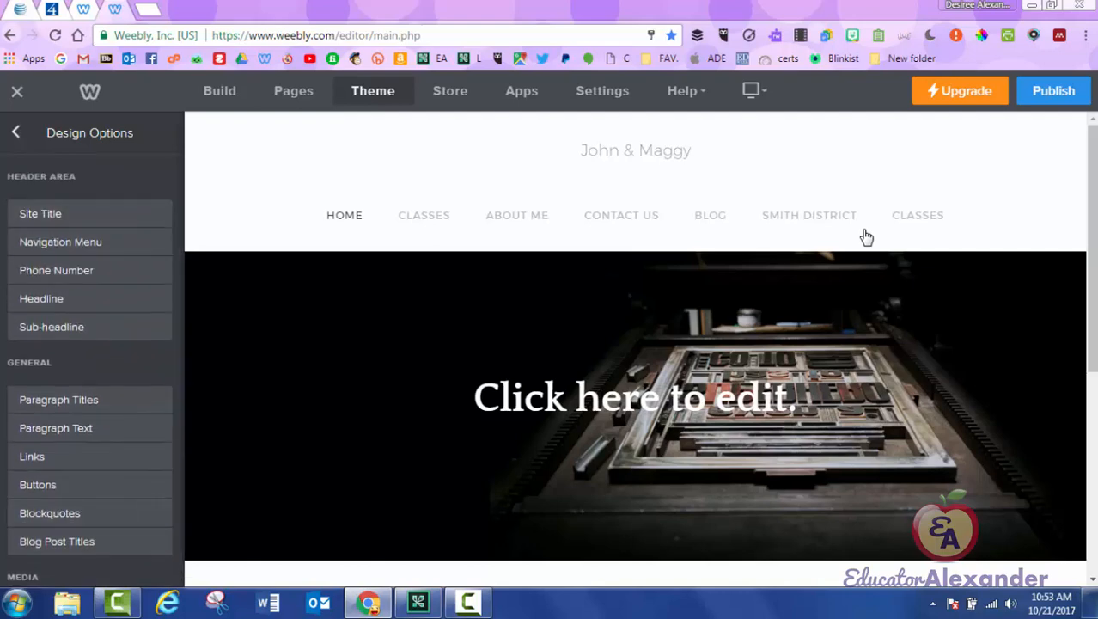
click(16, 132)
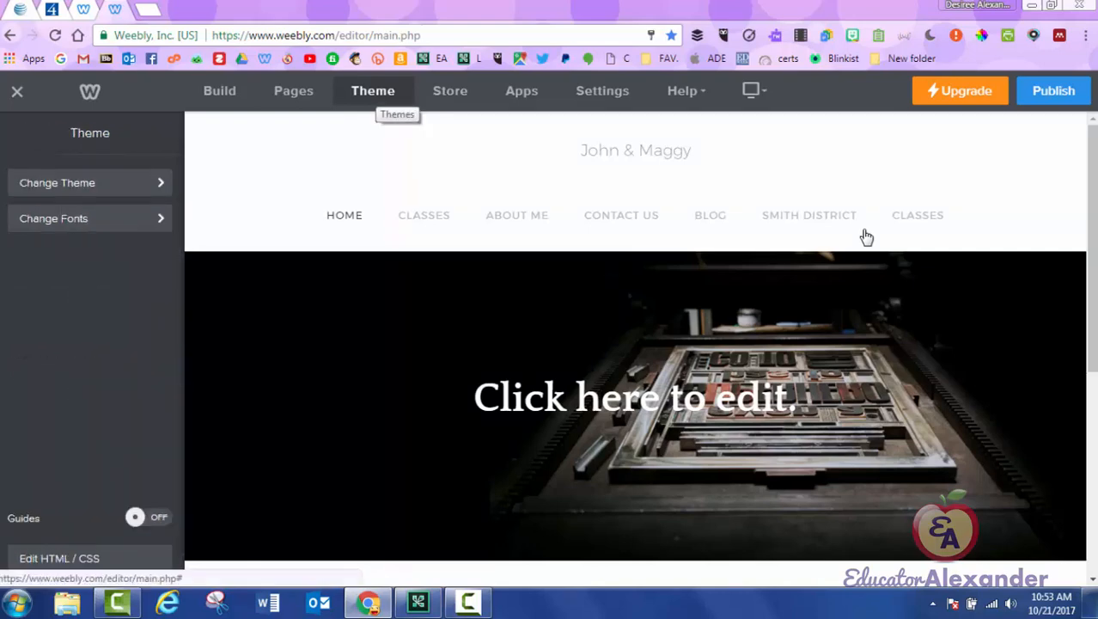
Step: Turn the theme's alignment guides on over the page, and turn them off again
click(148, 516)
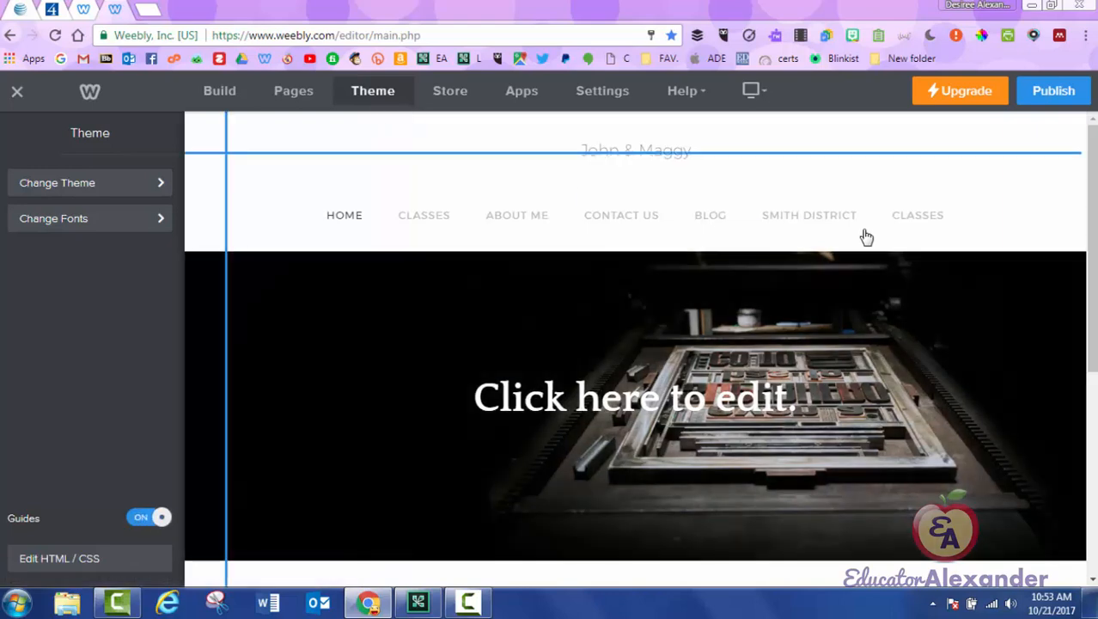
mouse_move(636, 151)
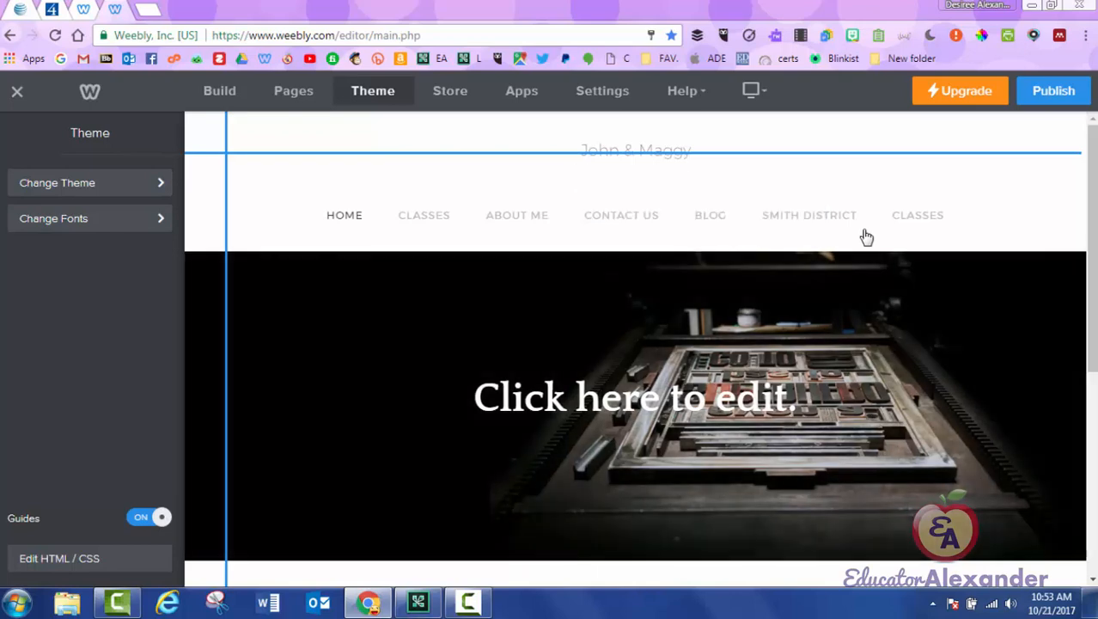
click(148, 516)
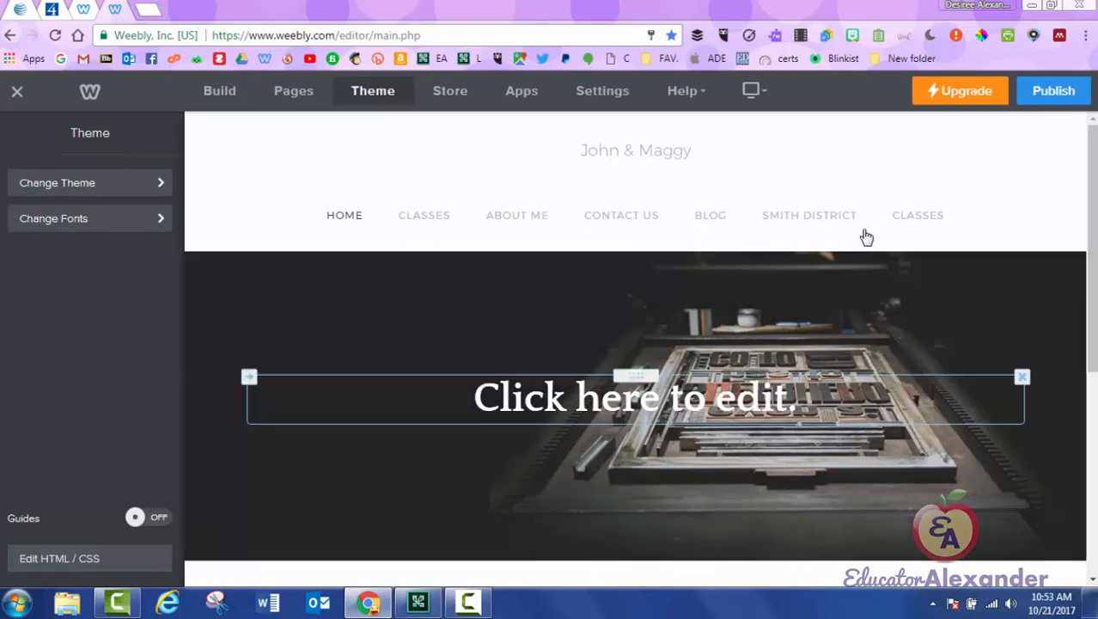
mouse_move(636, 151)
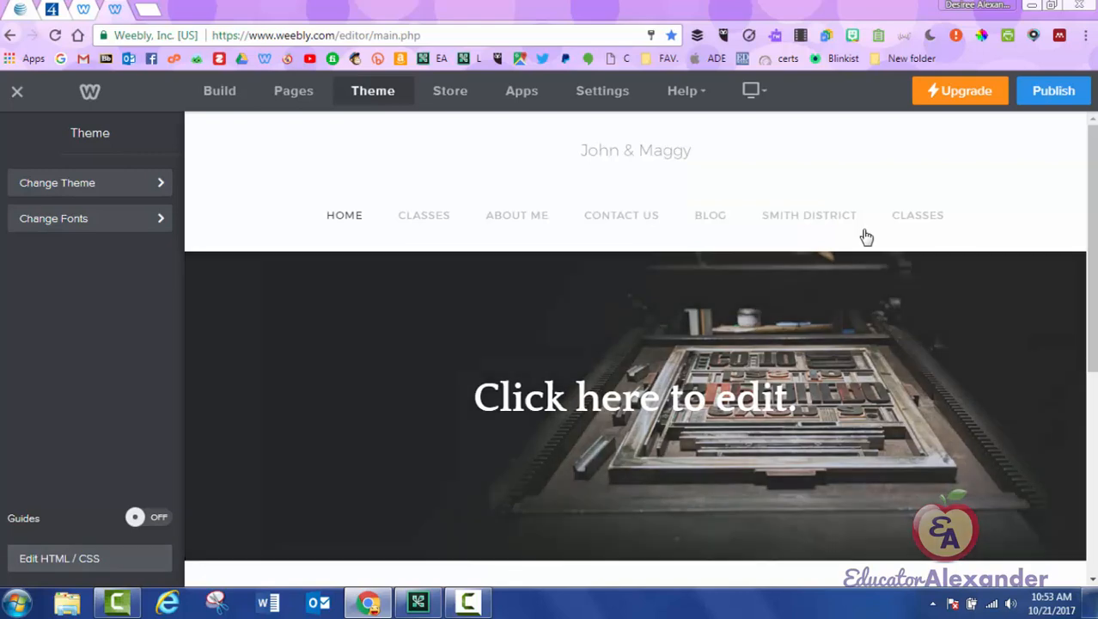
Step: Examine the theme's main.less stylesheet in the HTML/CSS code editor, and leave it without saving
click(90, 559)
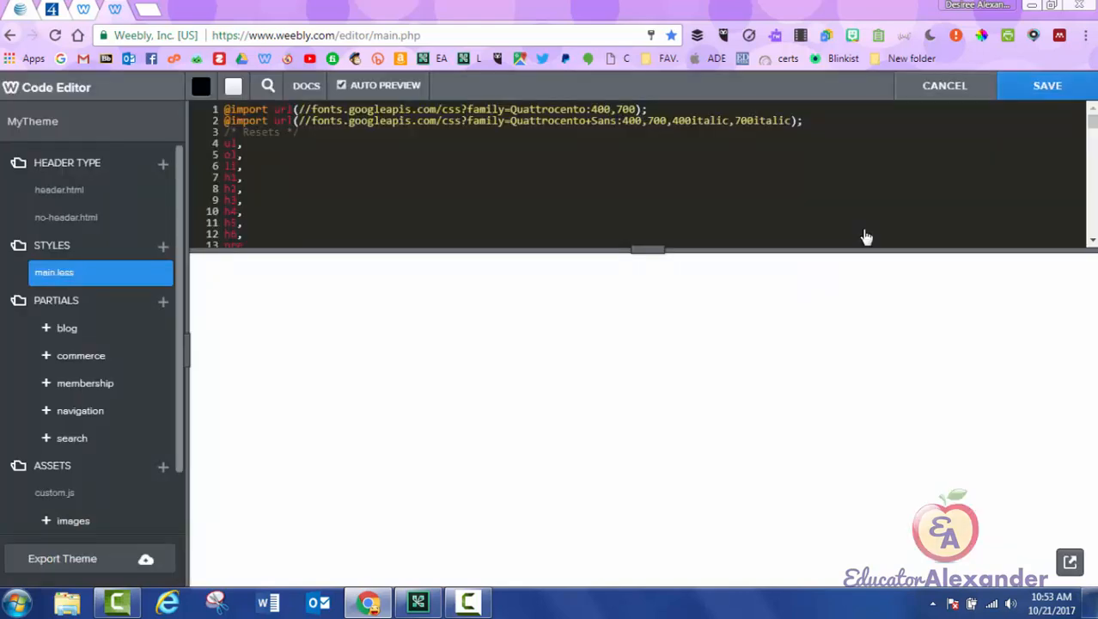
scroll(866, 238, down, 15)
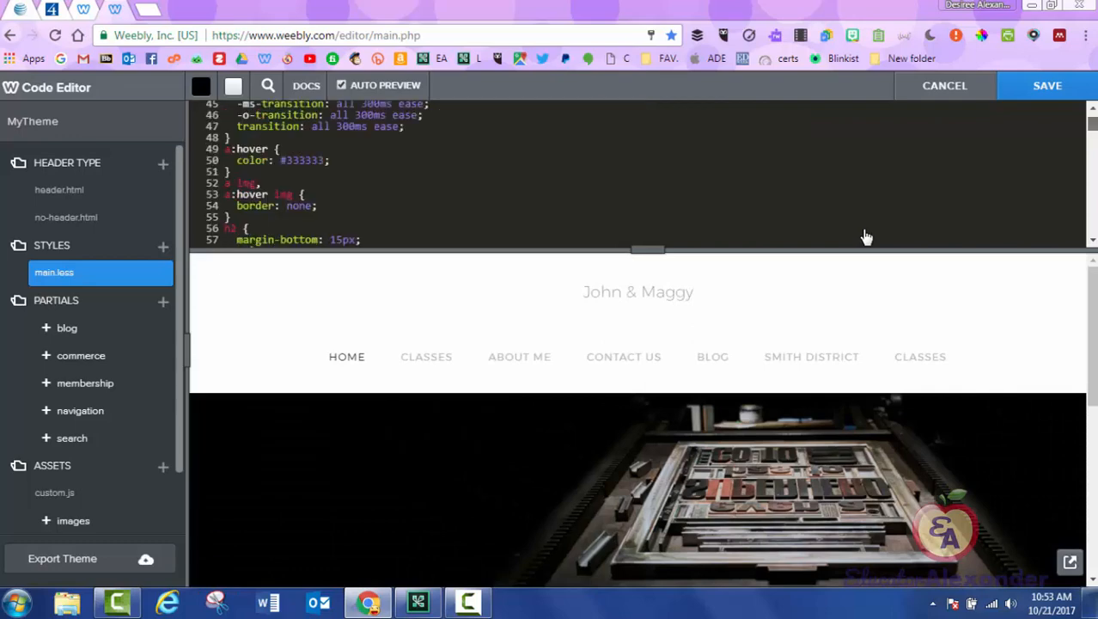
scroll(866, 238, down, 20)
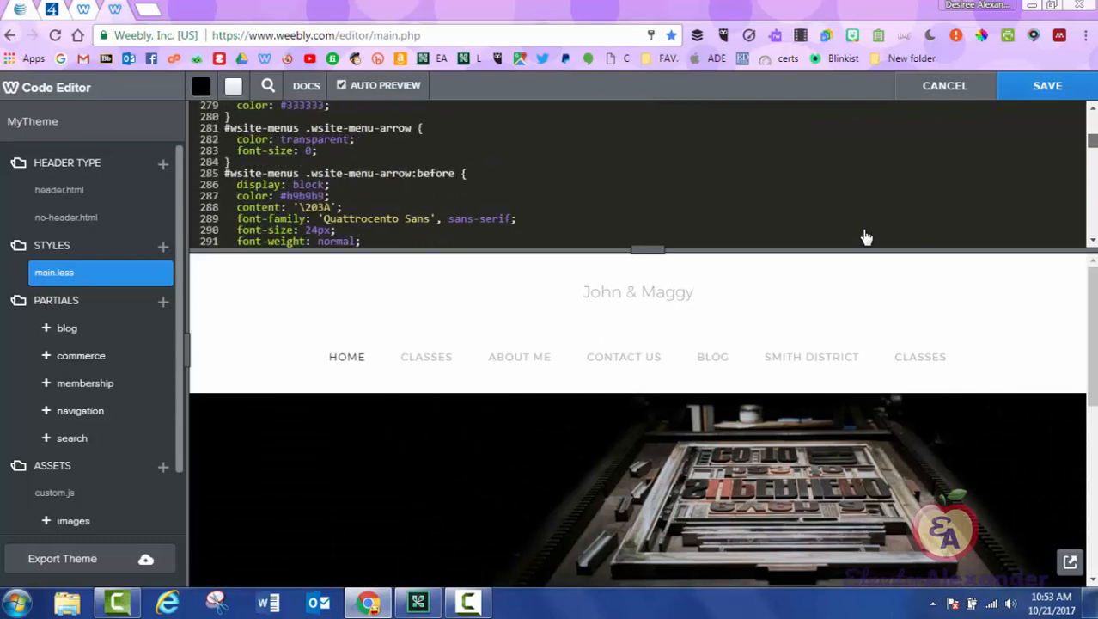
scroll(866, 238, down, 20)
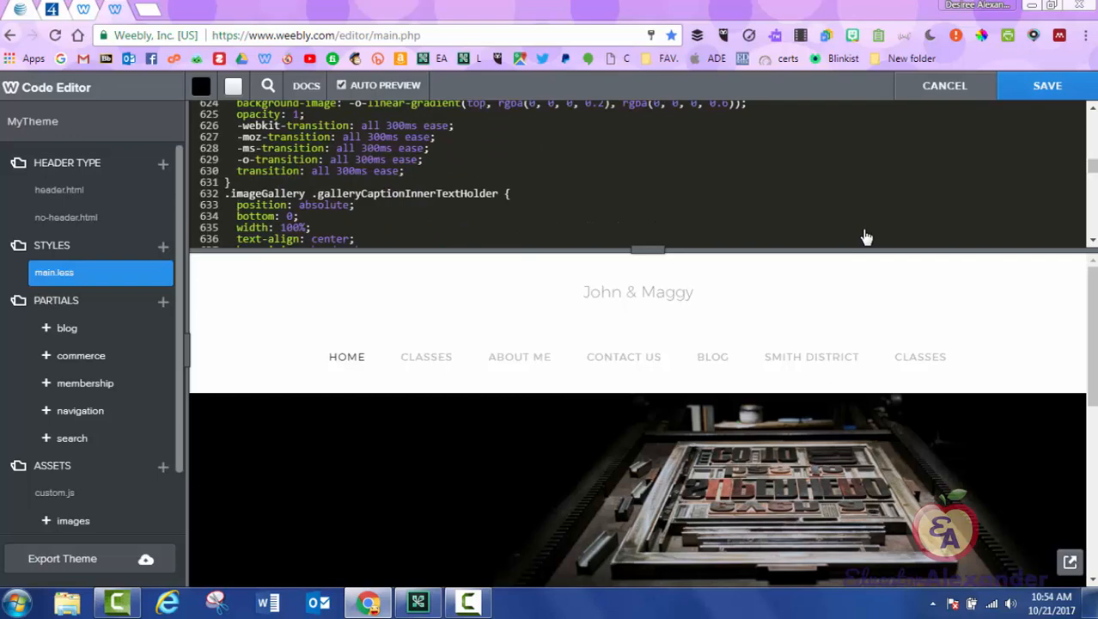
click(946, 86)
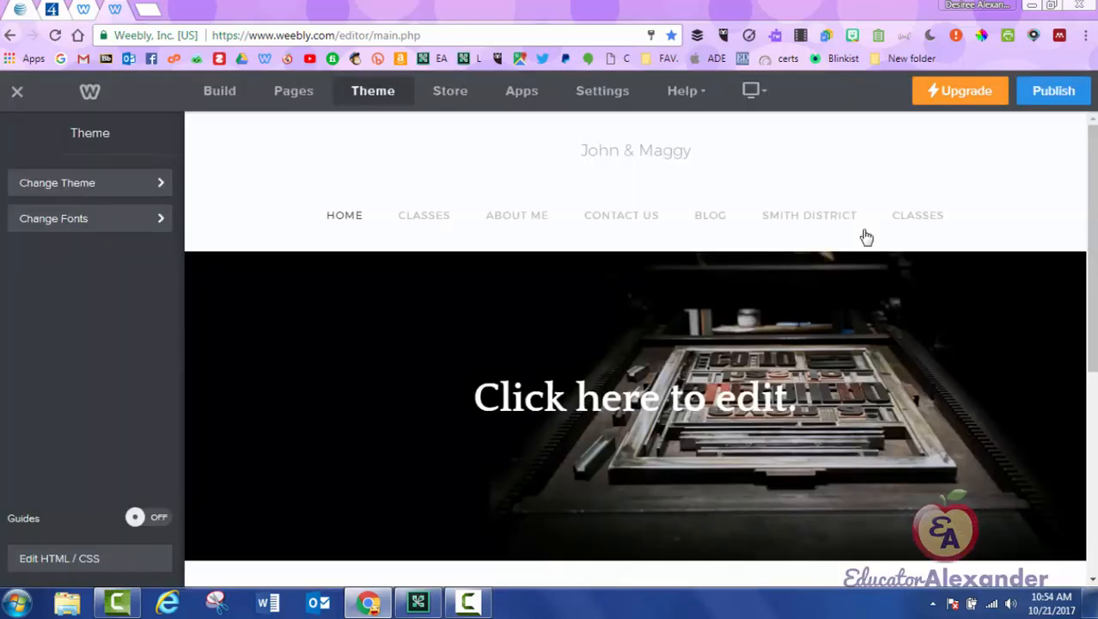
scroll(866, 238, down, 5)
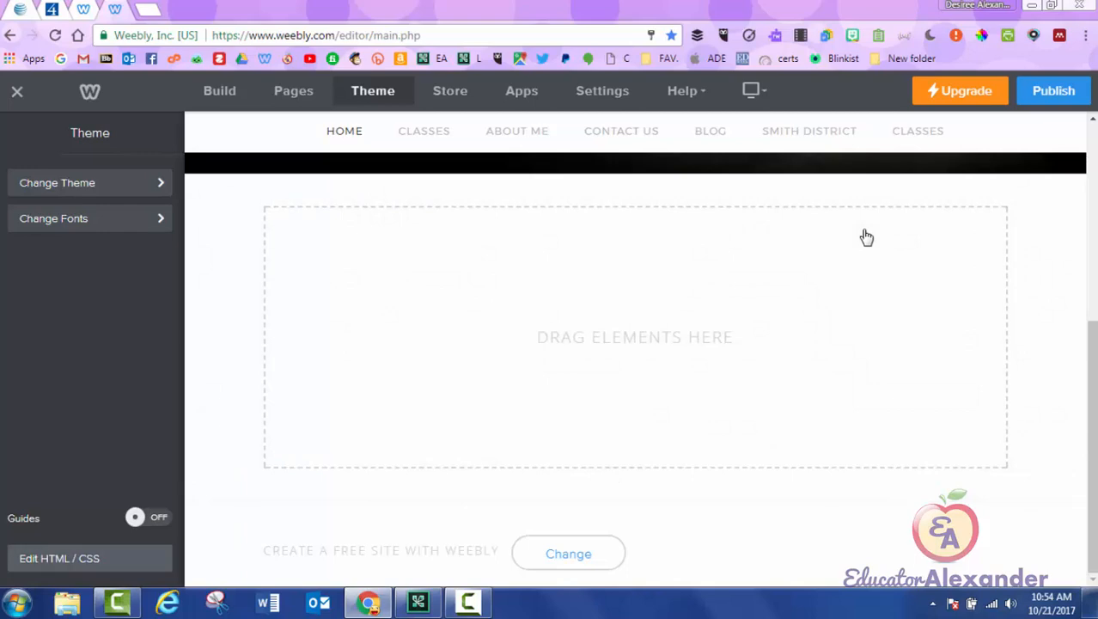
scroll(866, 237, up, 5)
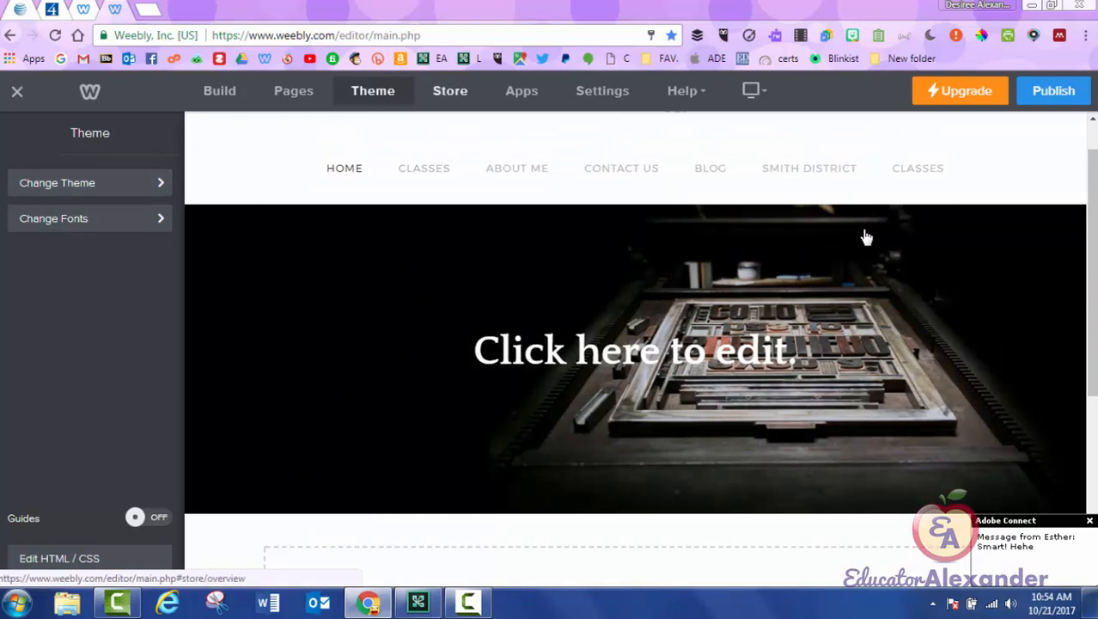
scroll(866, 238, down, 4)
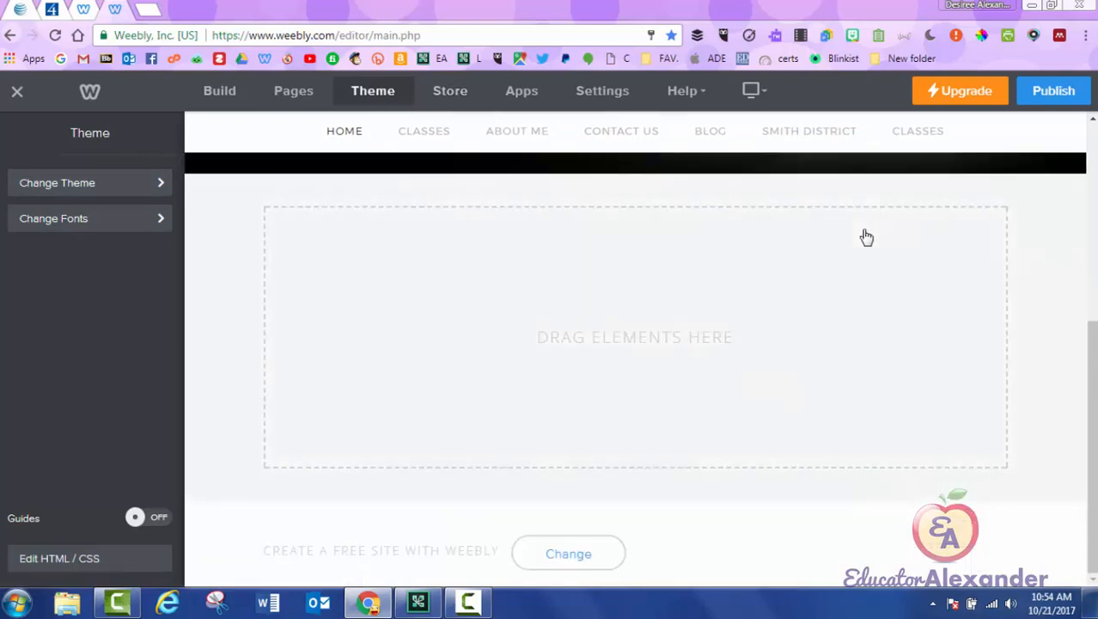
scroll(867, 237, up, 3)
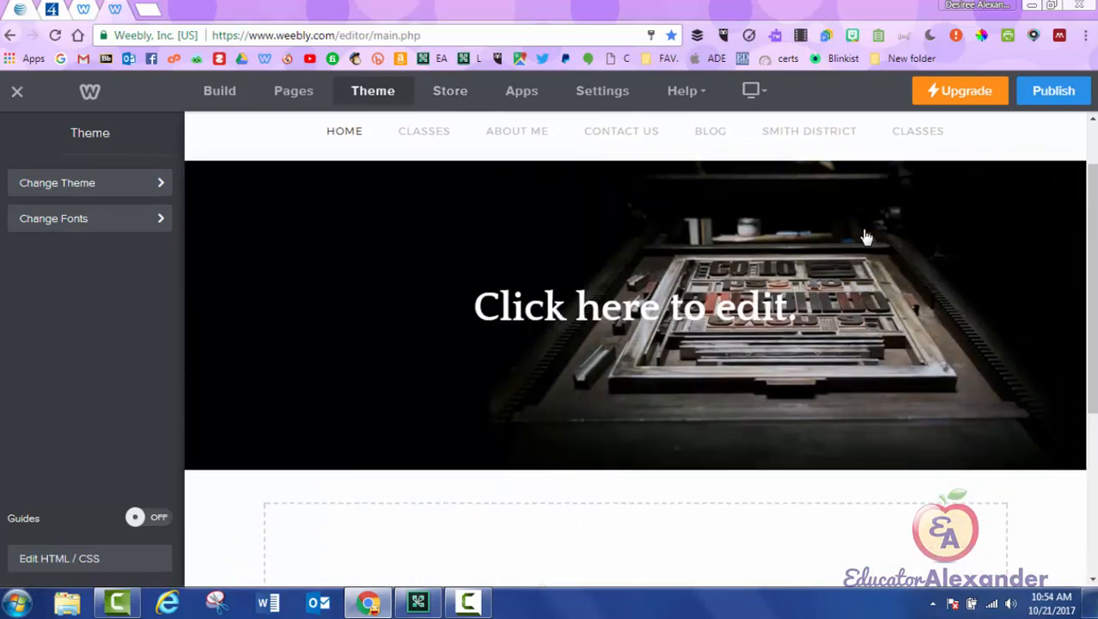
scroll(866, 238, down, 3)
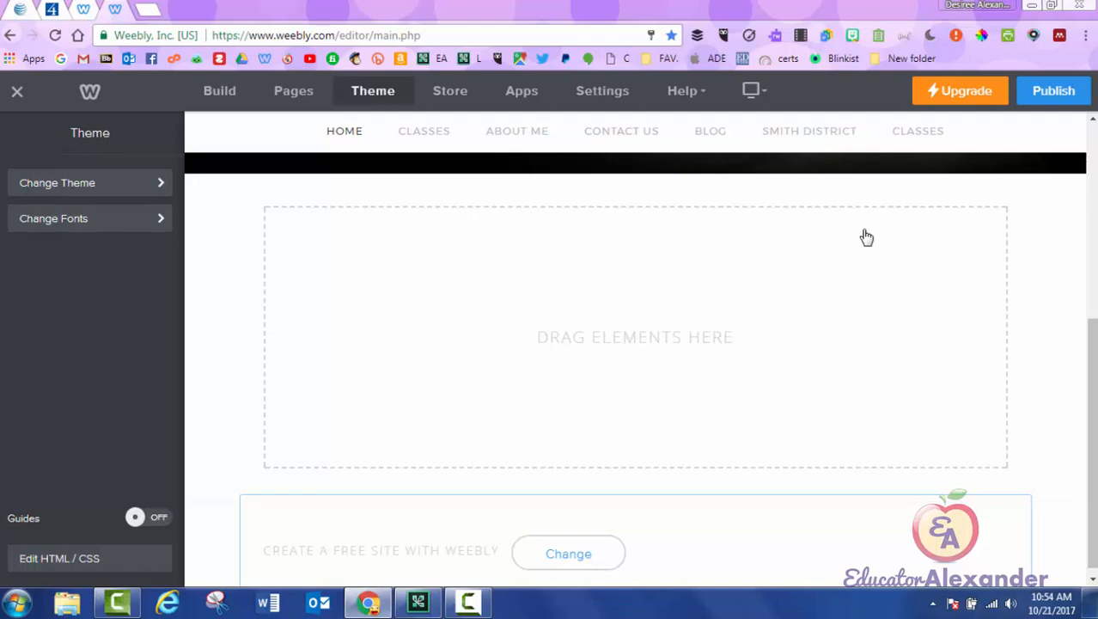
scroll(866, 237, up, 4)
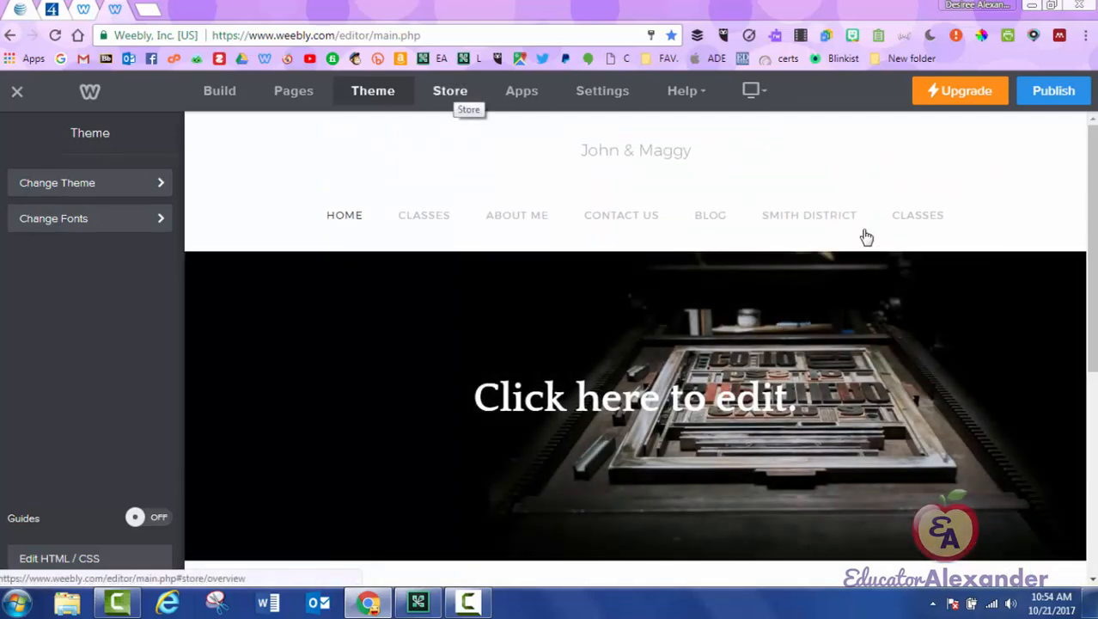
Step: Open the store overview and review its setup checklist and the helpful articles
click(450, 91)
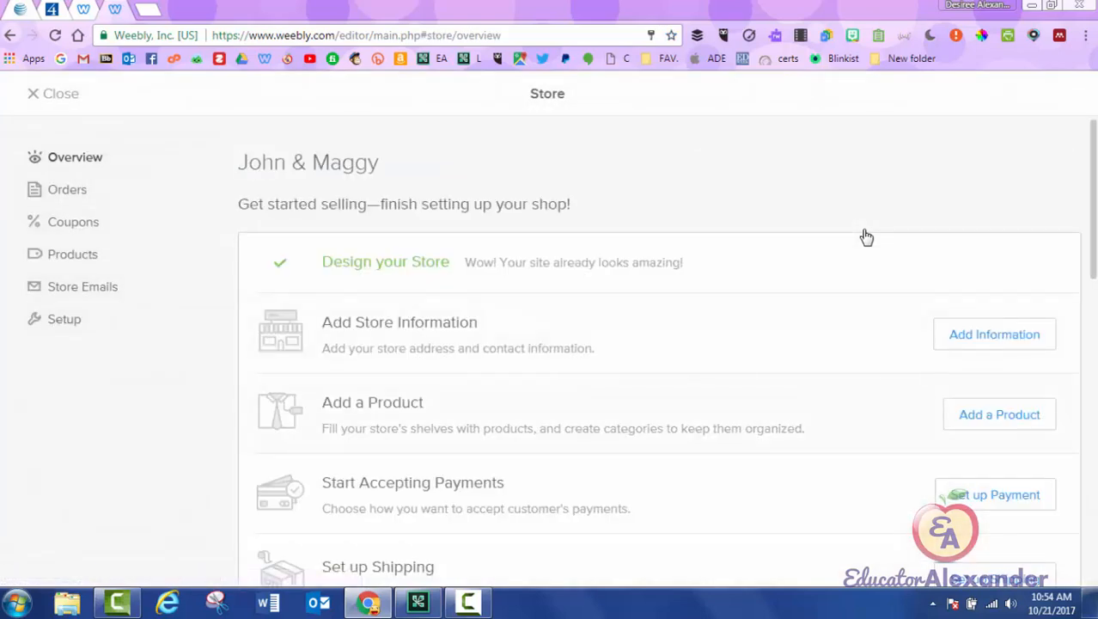
scroll(867, 238, down, 7)
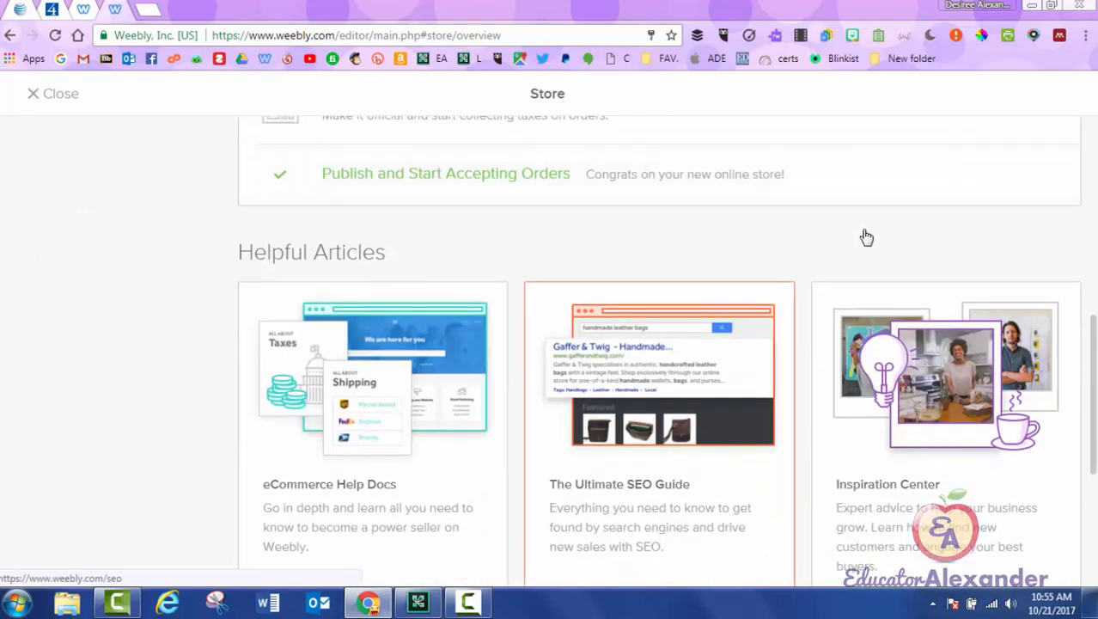
scroll(866, 237, down, 3)
scroll(867, 237, down, 1)
scroll(866, 237, up, 2)
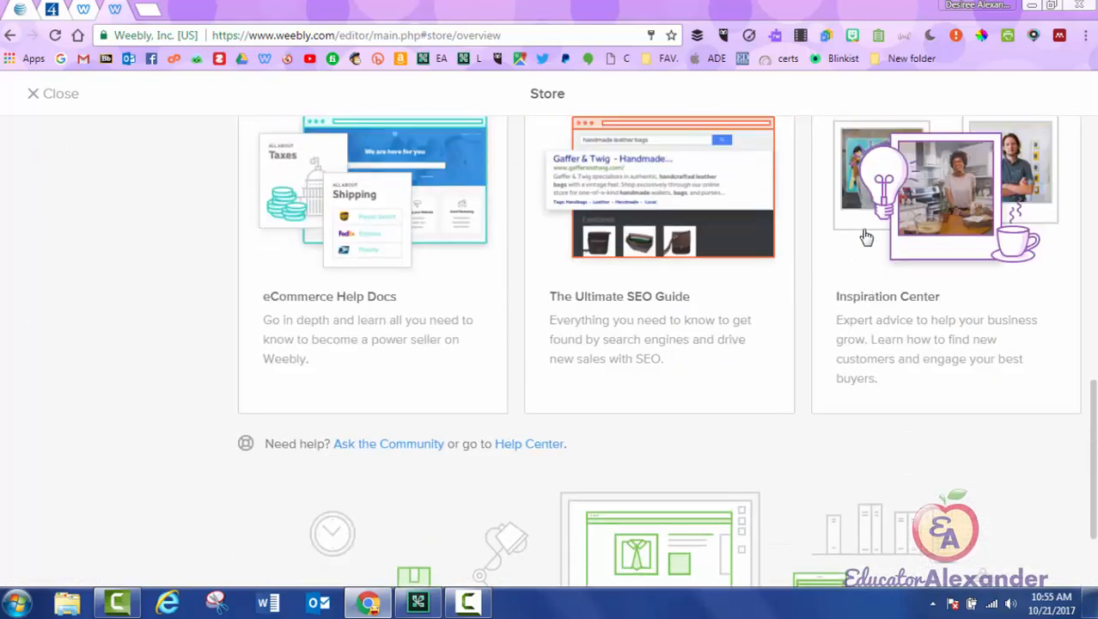
scroll(866, 237, up, 10)
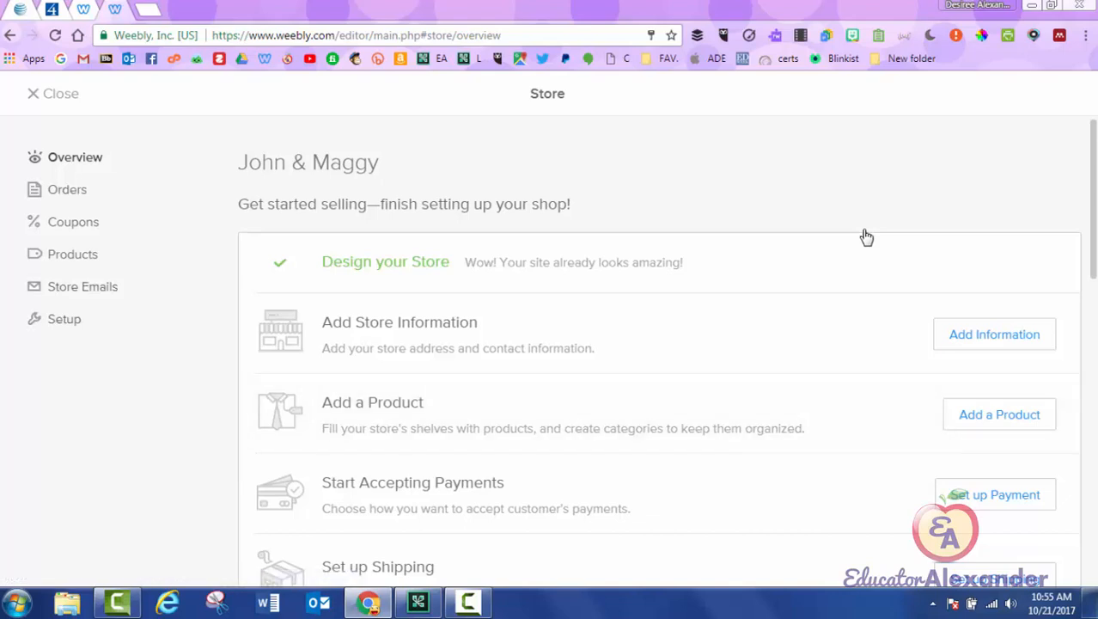
scroll(867, 237, down, 4)
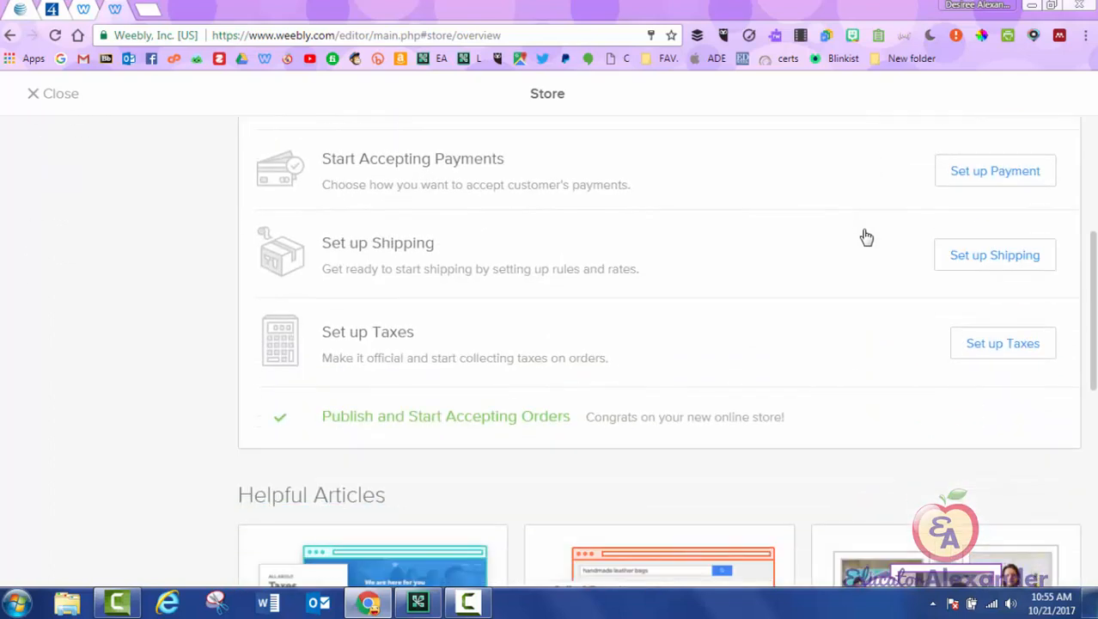
scroll(866, 237, up, 4)
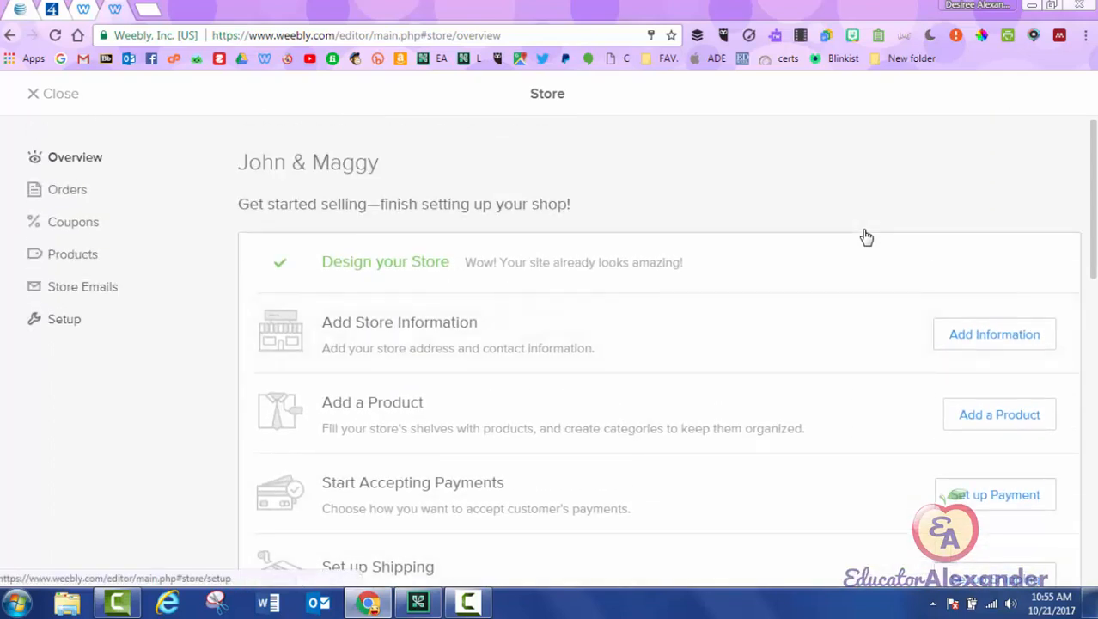
scroll(866, 237, down, 5)
scroll(866, 237, up, 5)
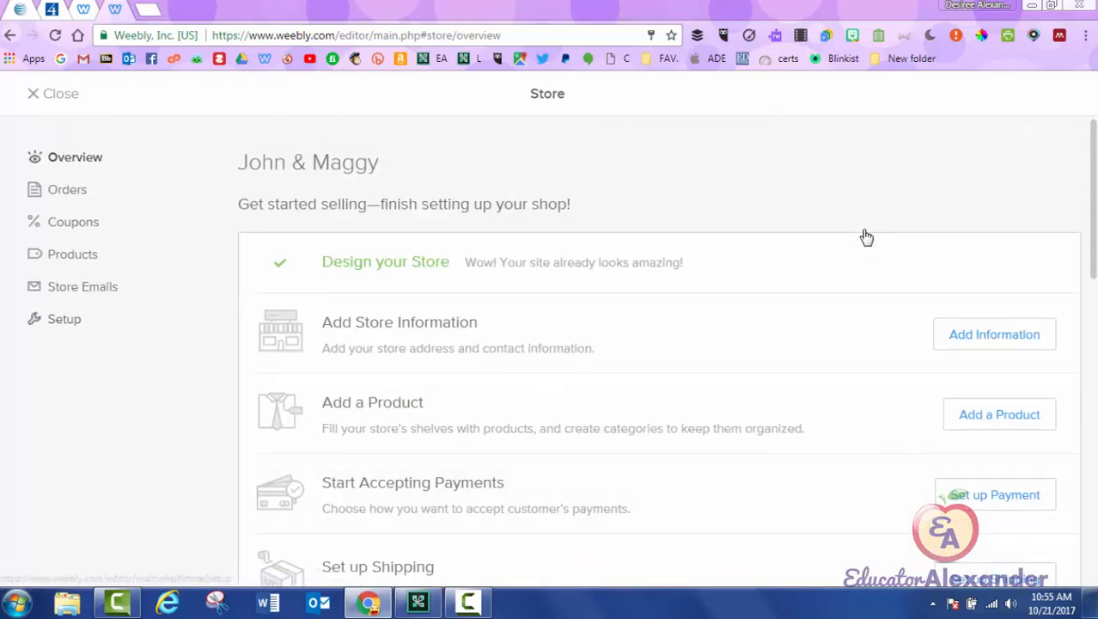
Step: Open the store setup page, examine its store information, general, layout and tracking settings, and return to the site editor
click(65, 319)
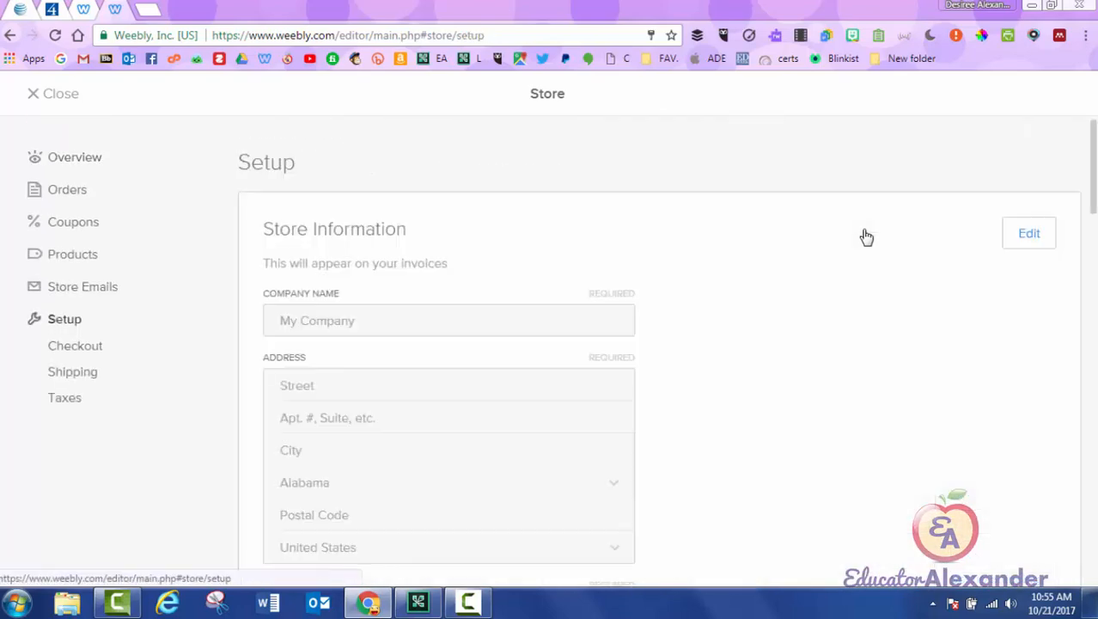
scroll(866, 238, down, 6)
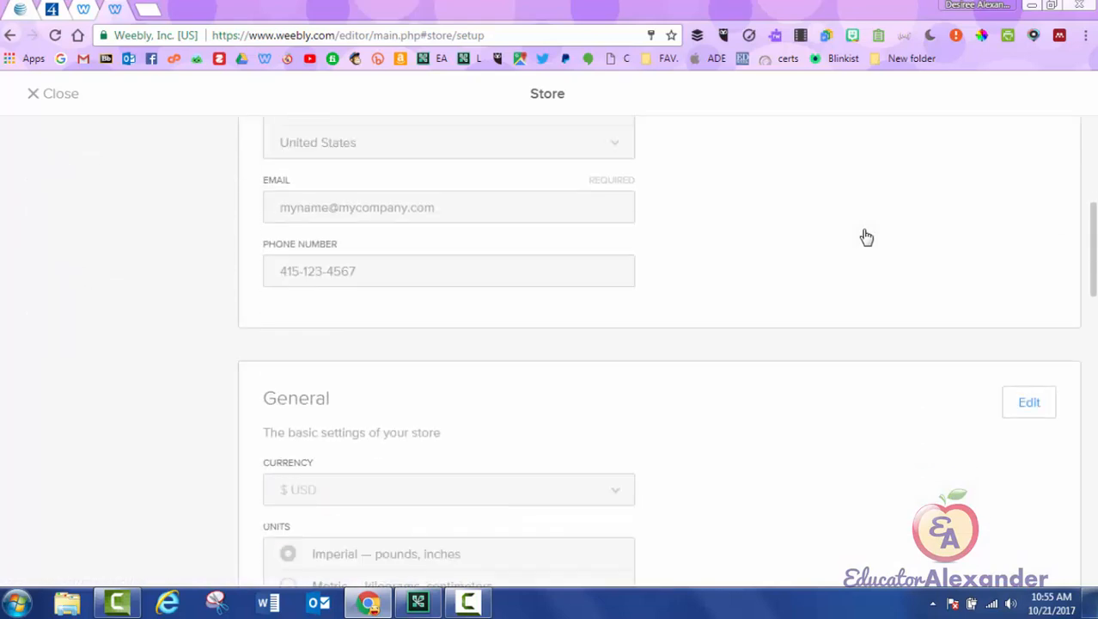
scroll(866, 237, down, 7)
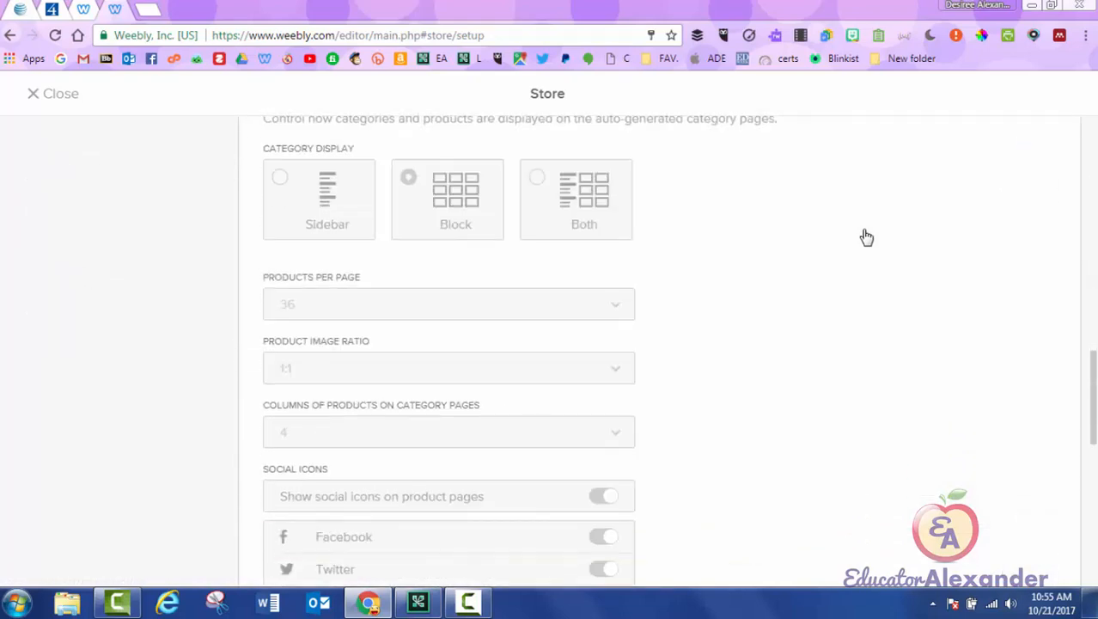
scroll(866, 237, up, 3)
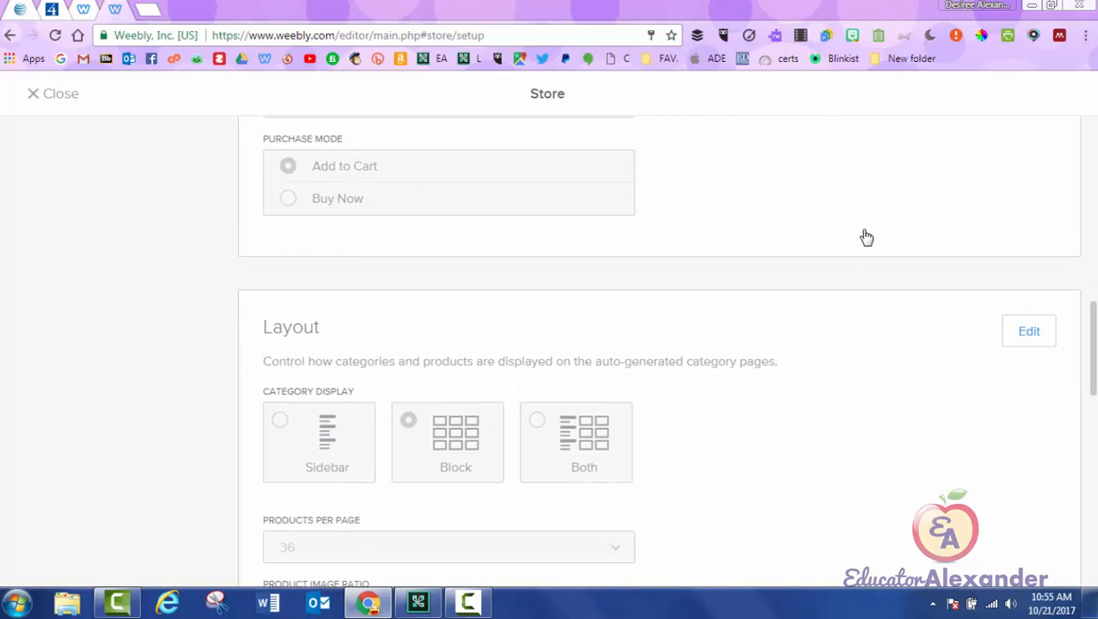
scroll(866, 237, up, 7)
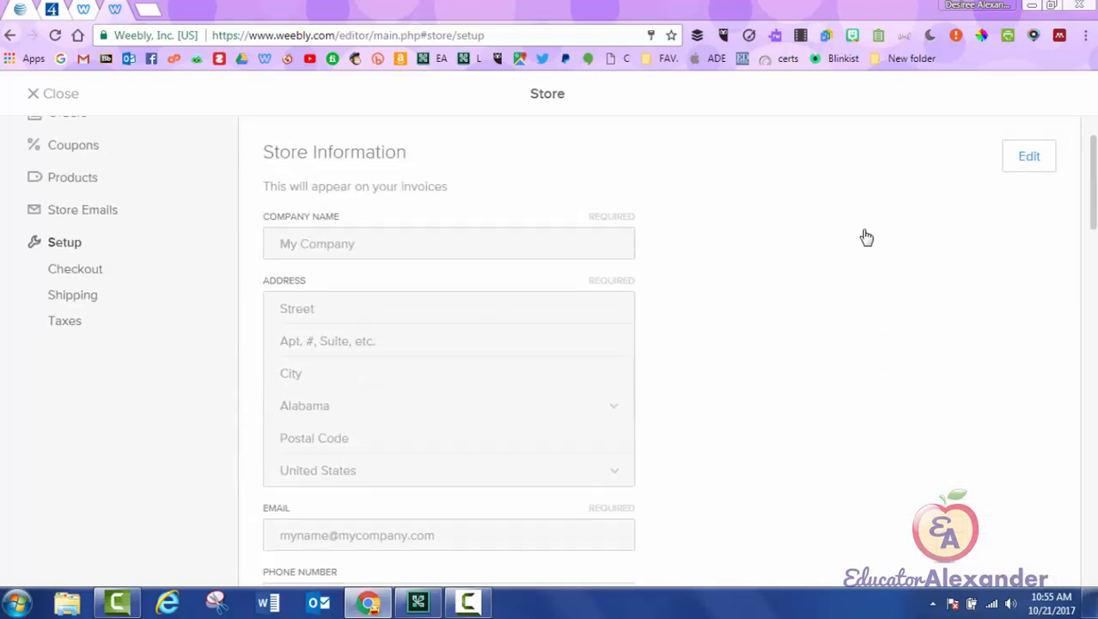
scroll(867, 238, up, 1)
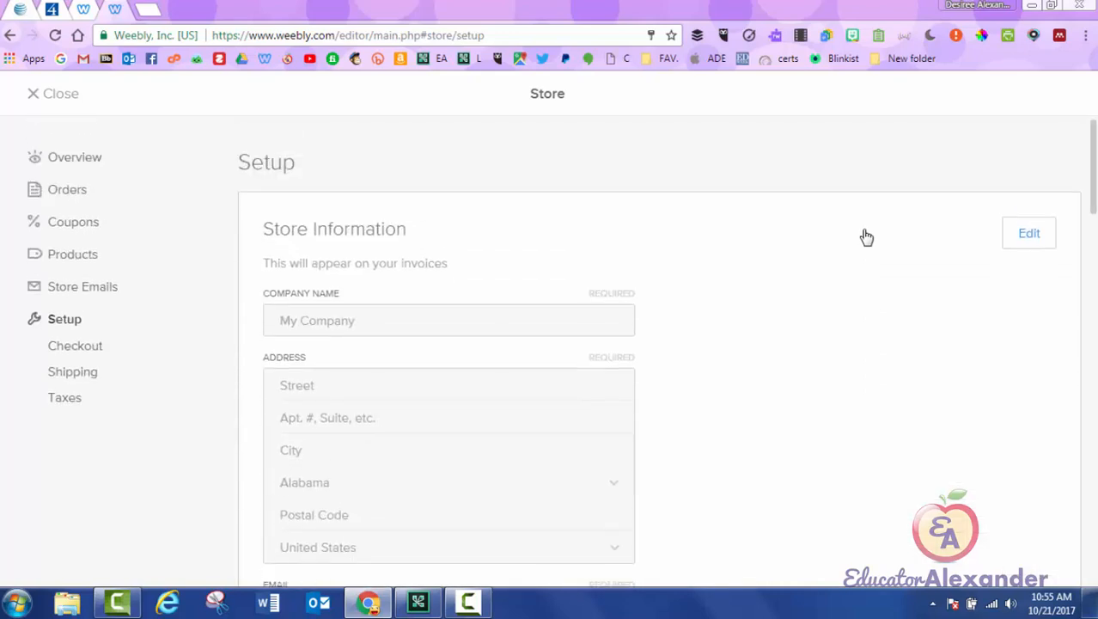
scroll(866, 237, down, 10)
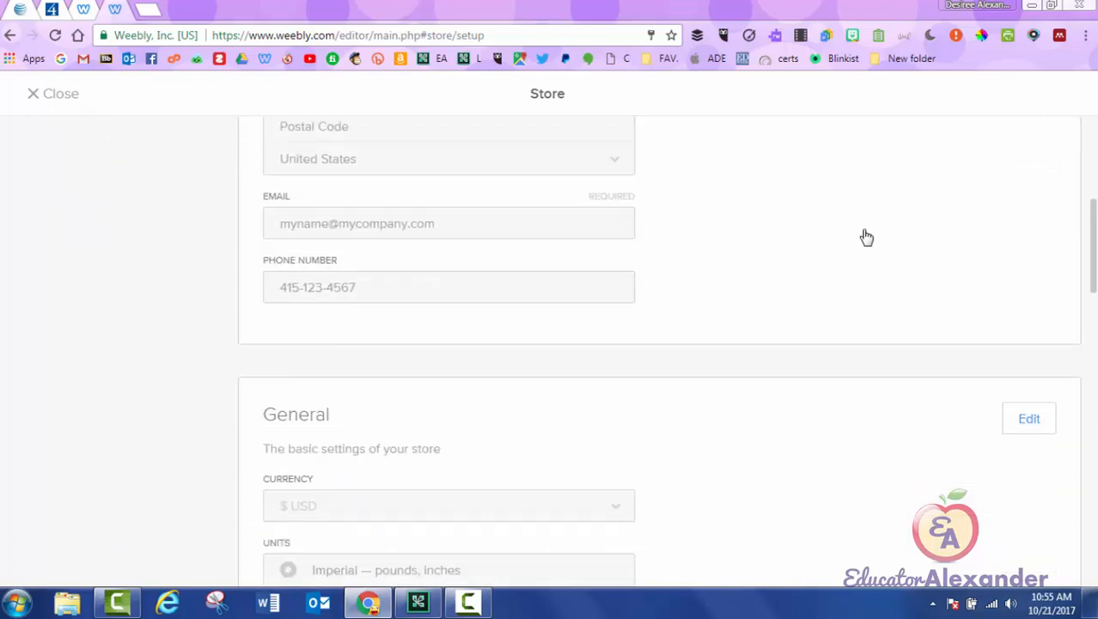
scroll(866, 237, down, 4)
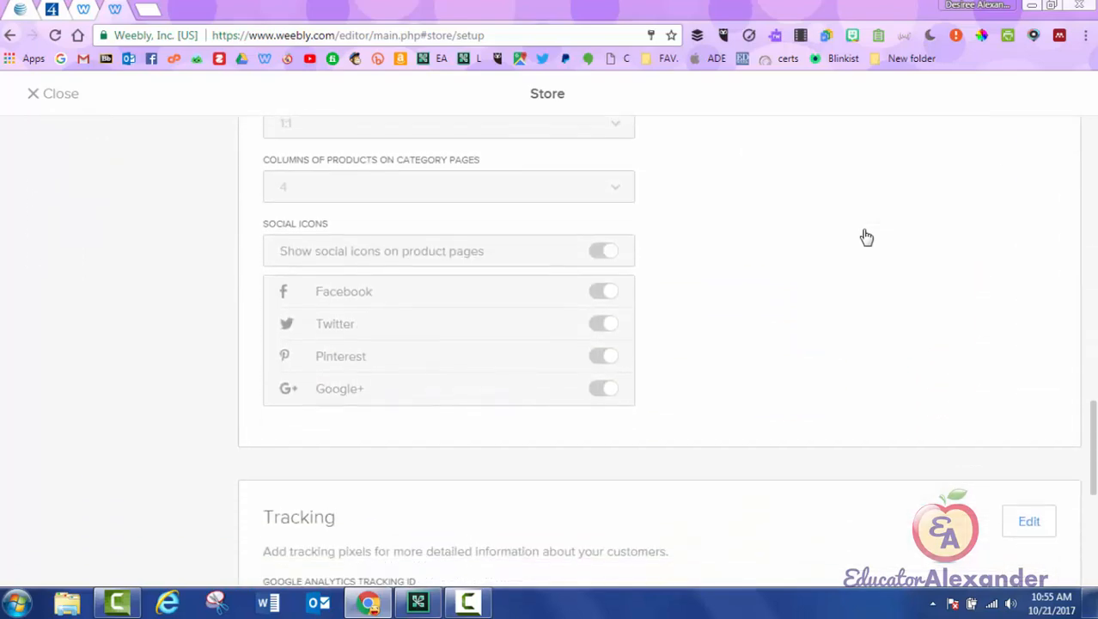
scroll(867, 237, up, 9)
scroll(866, 238, up, 5)
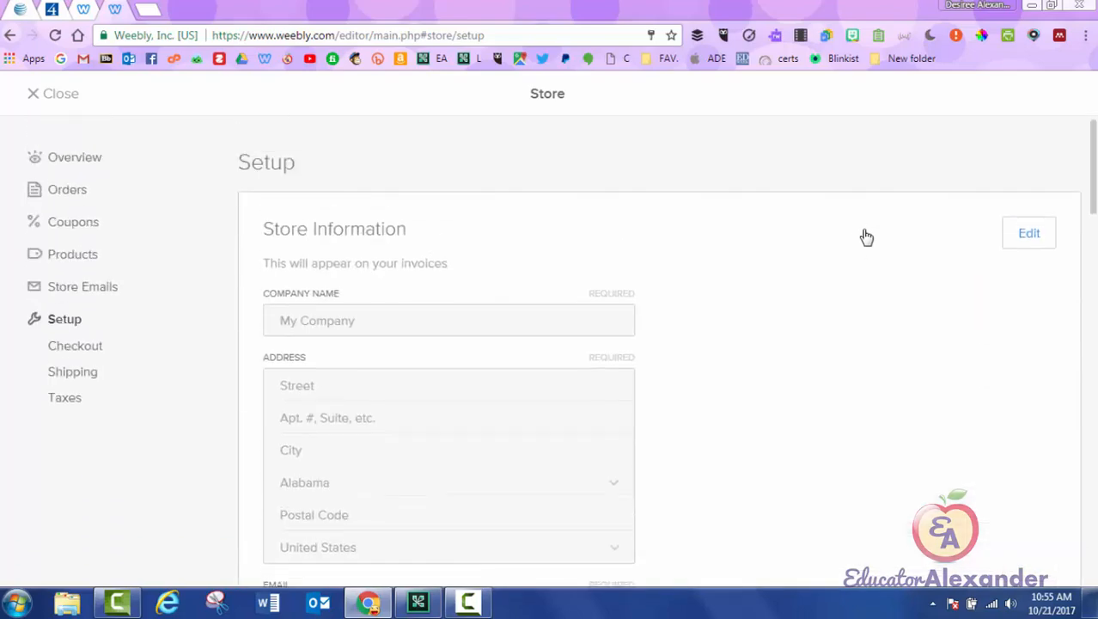
key(Escape)
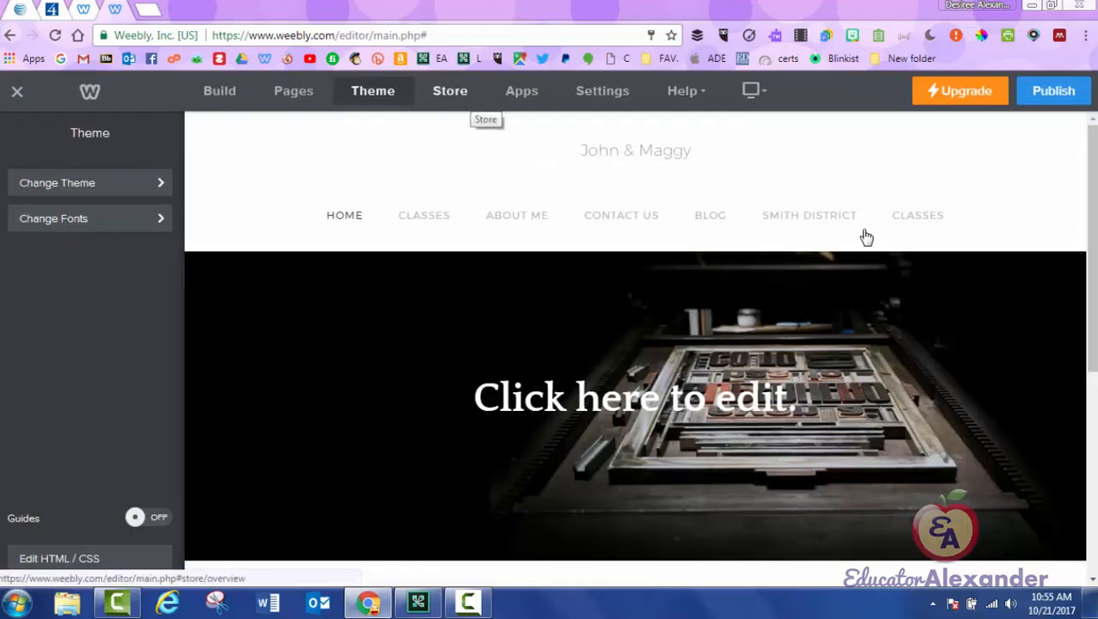
Step: Open and close the App Center, and review the available build elements from the basic ones down to the installed apps
click(520, 92)
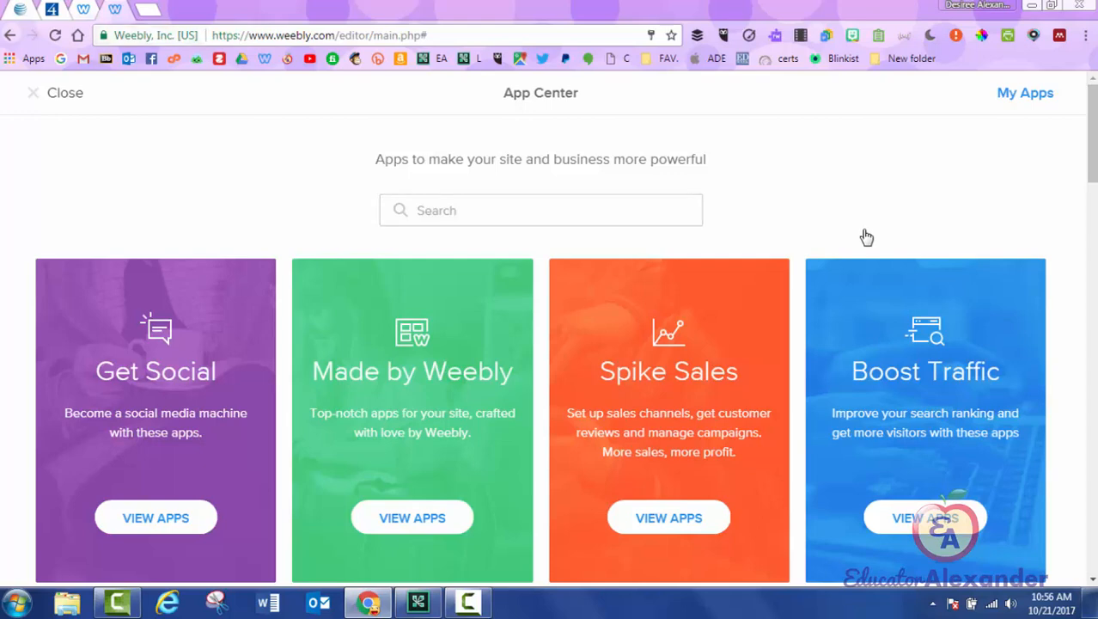
click(50, 93)
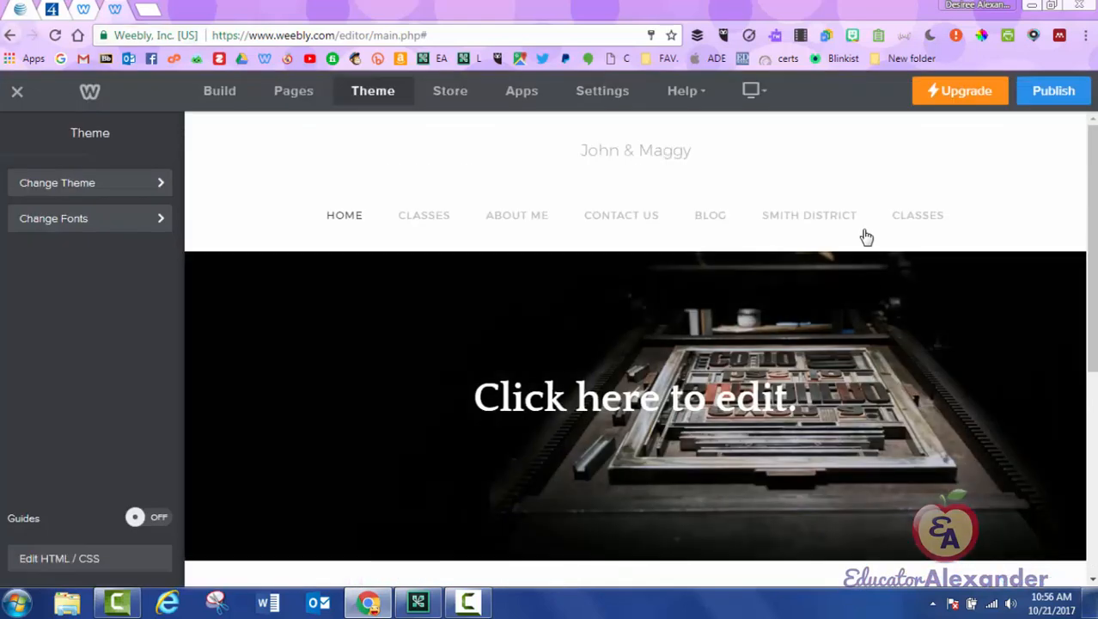
click(219, 90)
scroll(91, 343, down, 10)
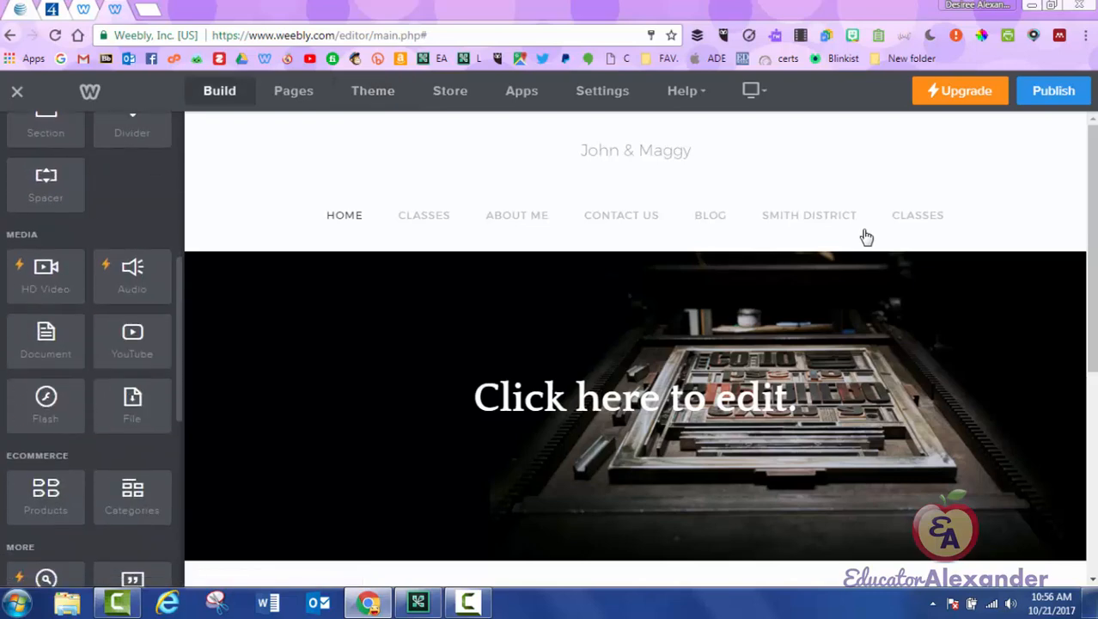
scroll(90, 344, up, 3)
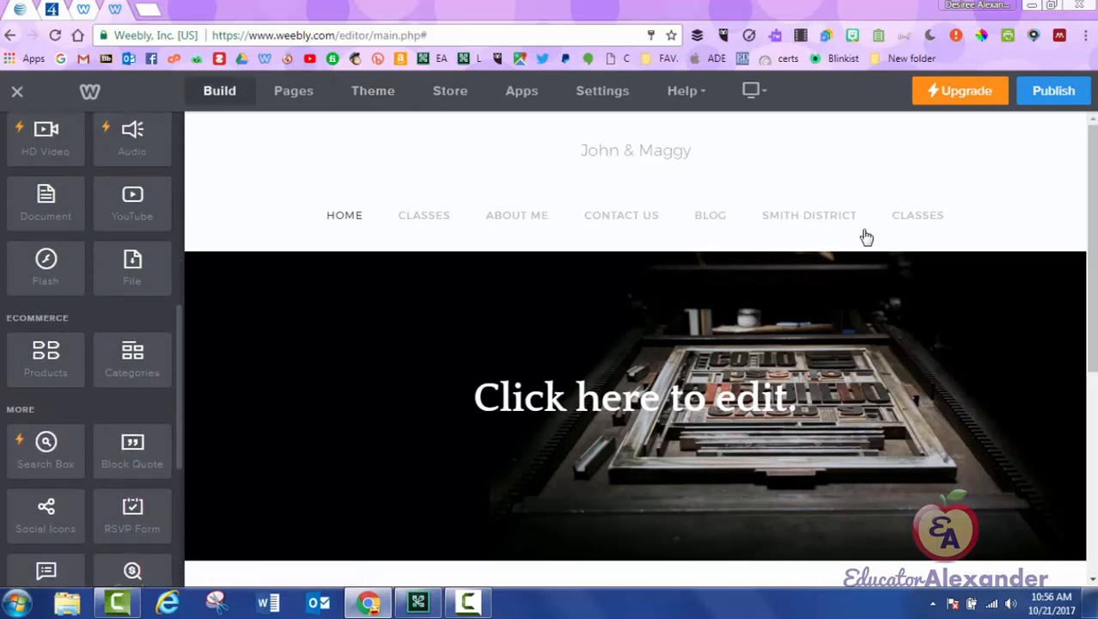
scroll(90, 344, up, 5)
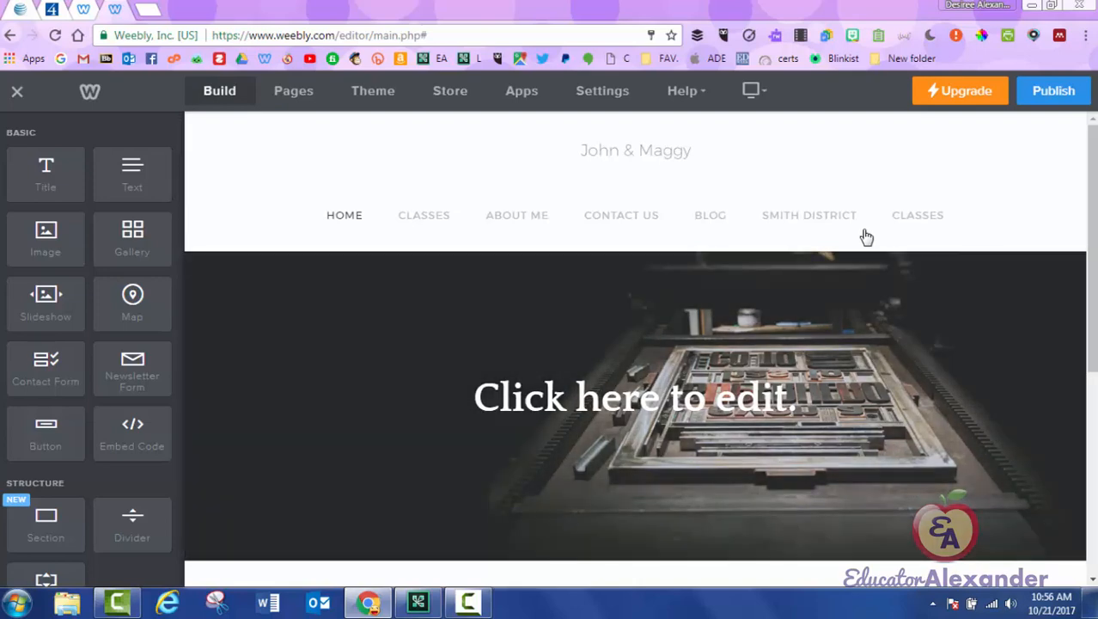
scroll(92, 344, down, 10)
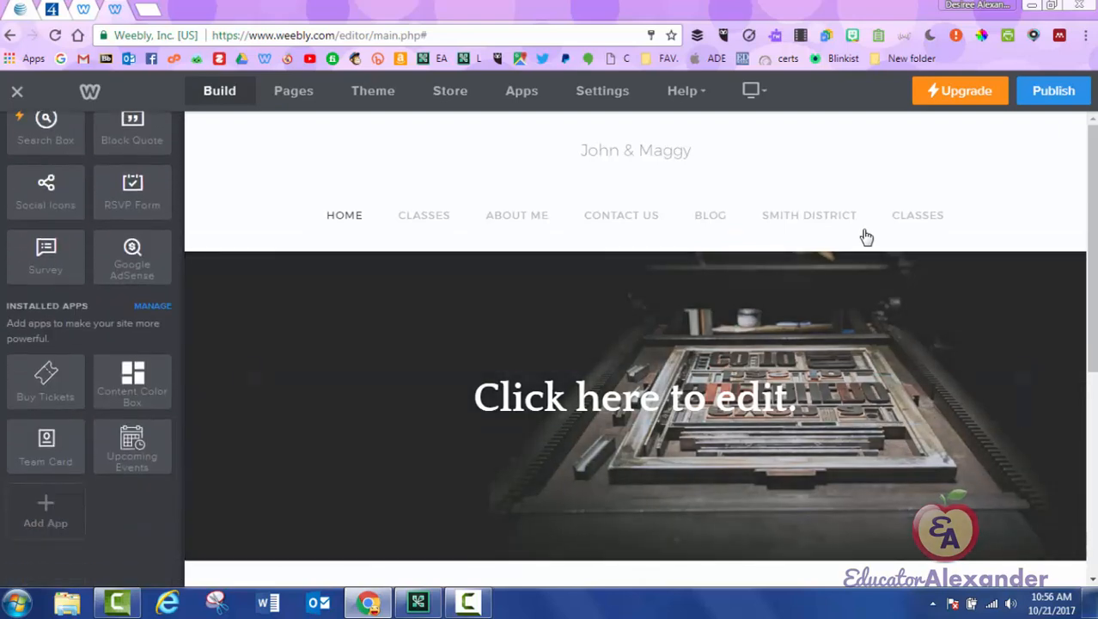
Step: Browse the App Center's recommended apps and its list of popular apps across all categories
mouse_move(424, 216)
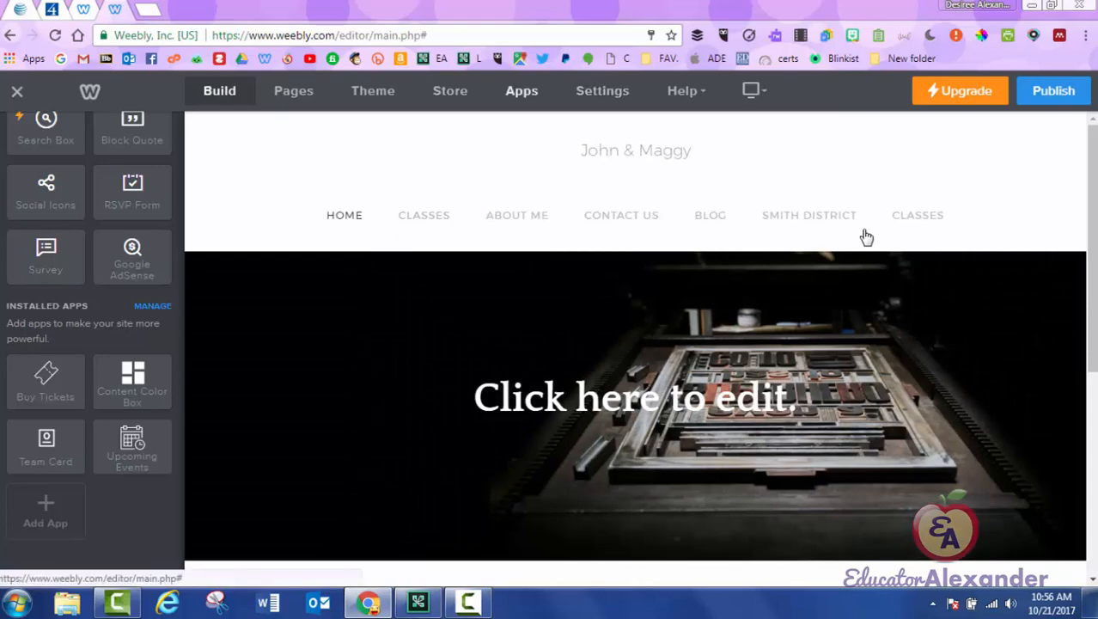
click(521, 91)
scroll(866, 237, down, 6)
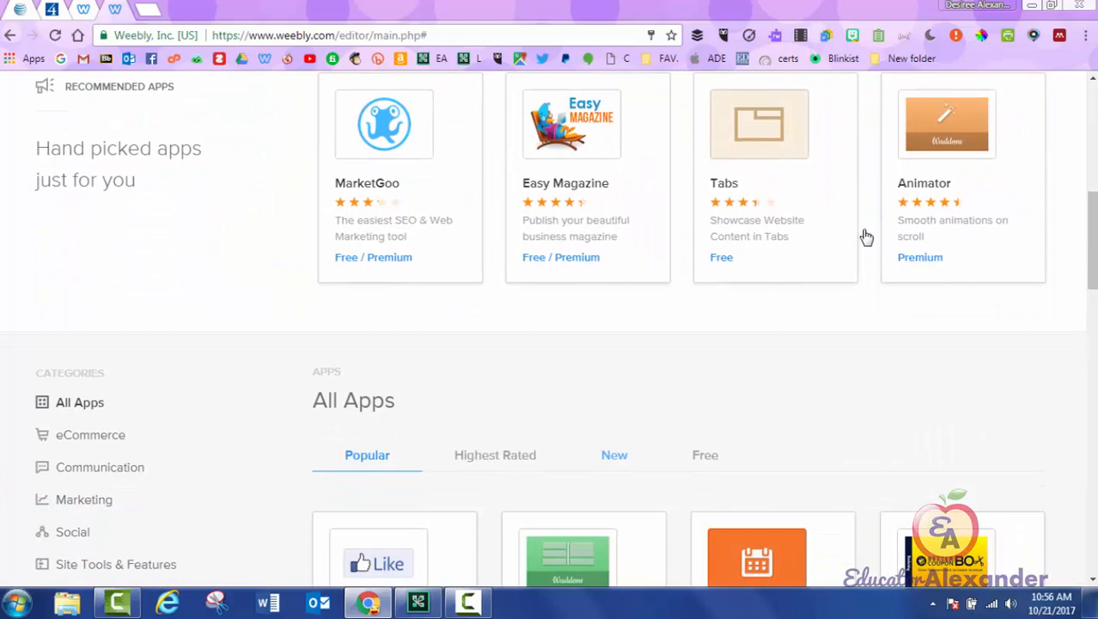
scroll(867, 237, up, 2)
scroll(866, 237, down, 1)
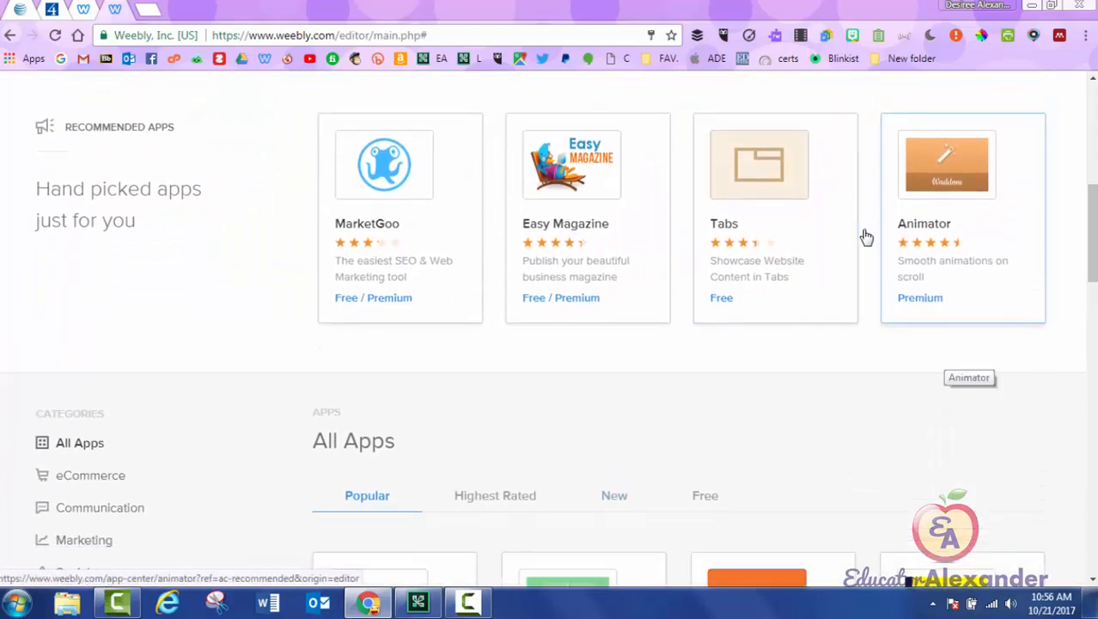
scroll(866, 237, down, 6)
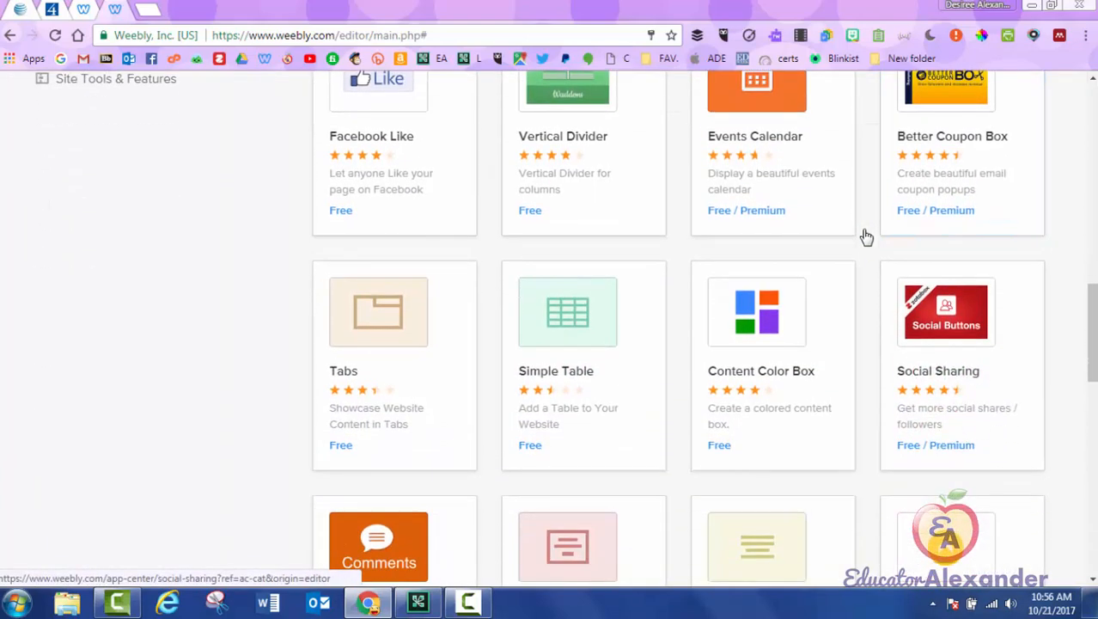
scroll(866, 237, down, 3)
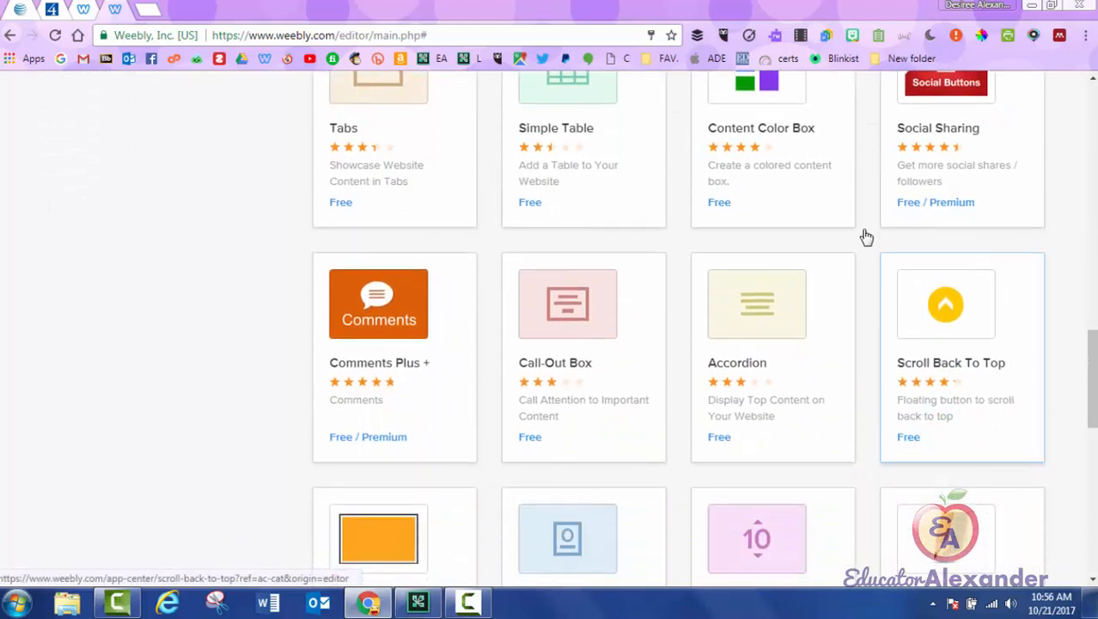
scroll(867, 238, down, 1)
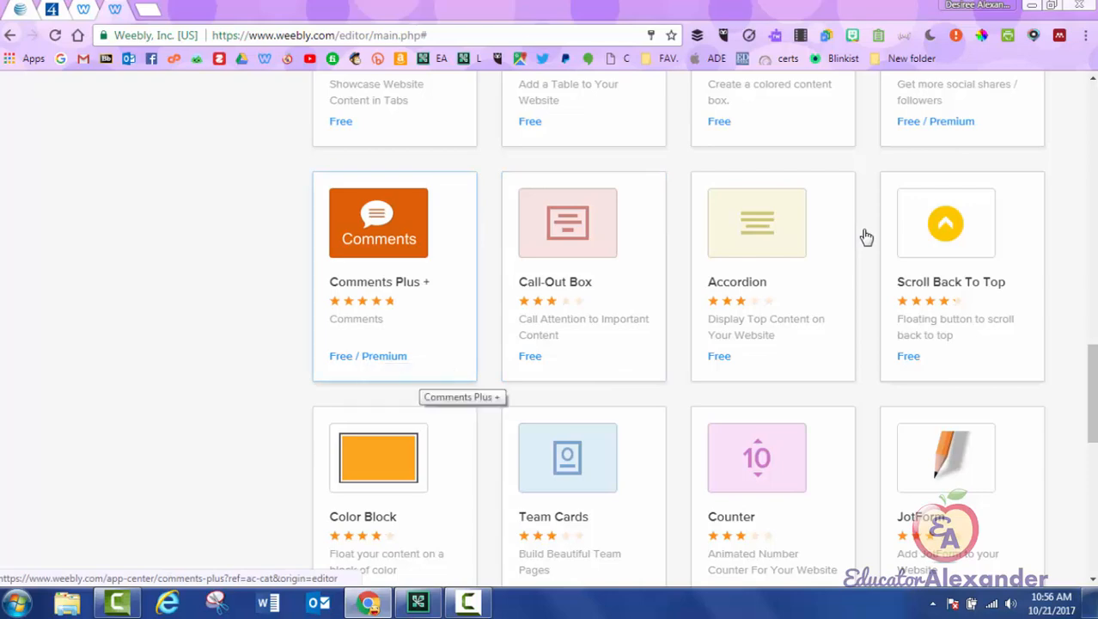
scroll(867, 237, down, 5)
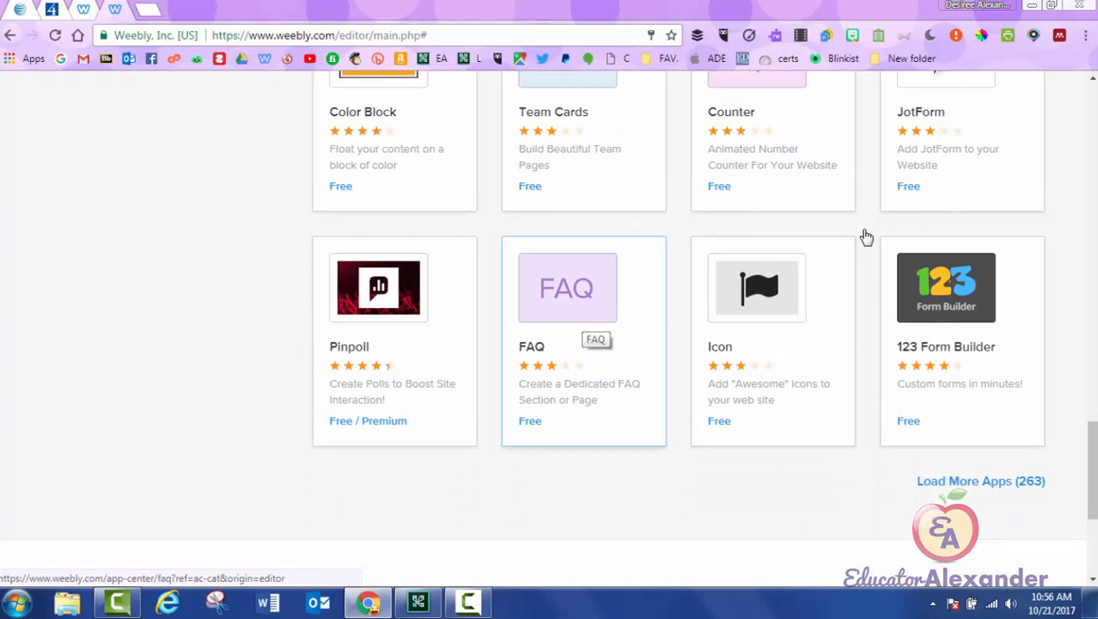
Step: Review the FAQ app's features, pricing, ratings and sample preview, and leave the App Center without adding the app
click(581, 318)
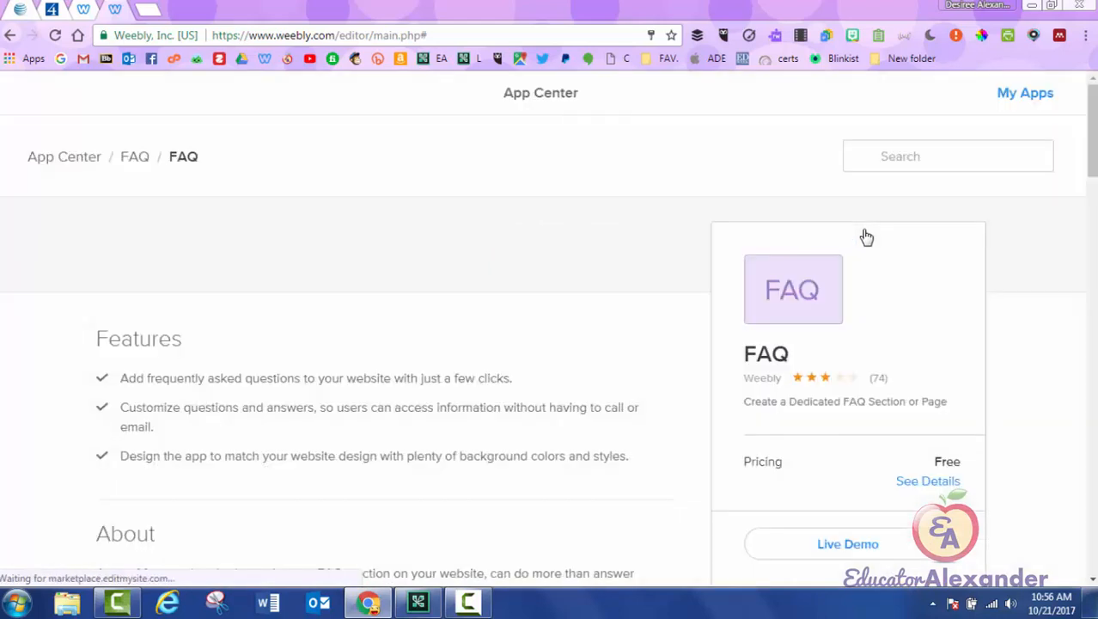
scroll(866, 238, down, 3)
scroll(866, 237, down, 6)
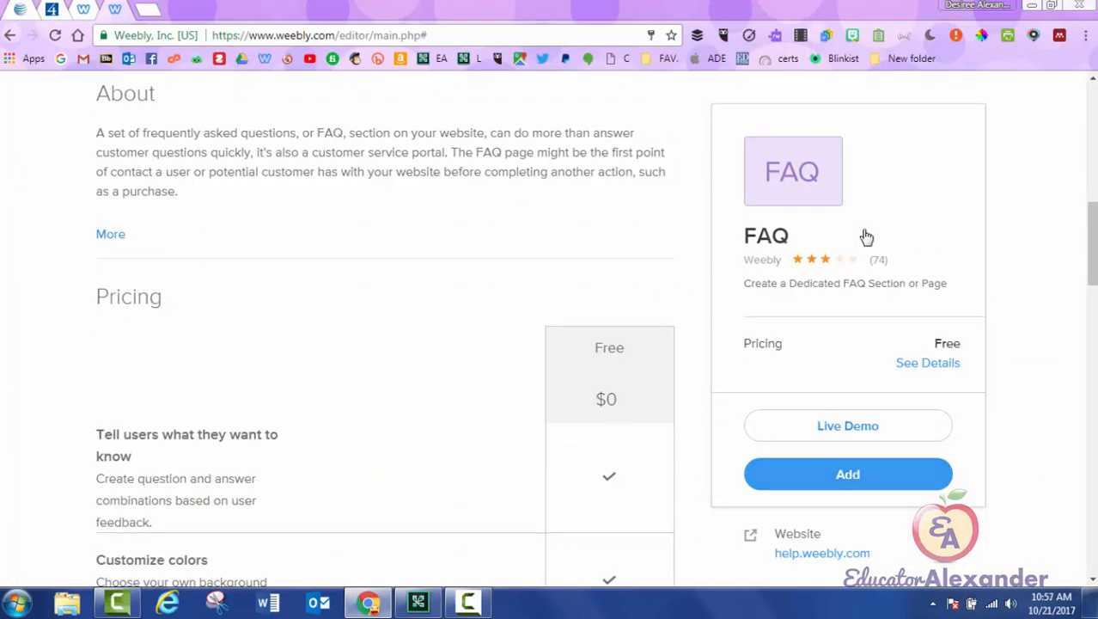
scroll(866, 237, down, 4)
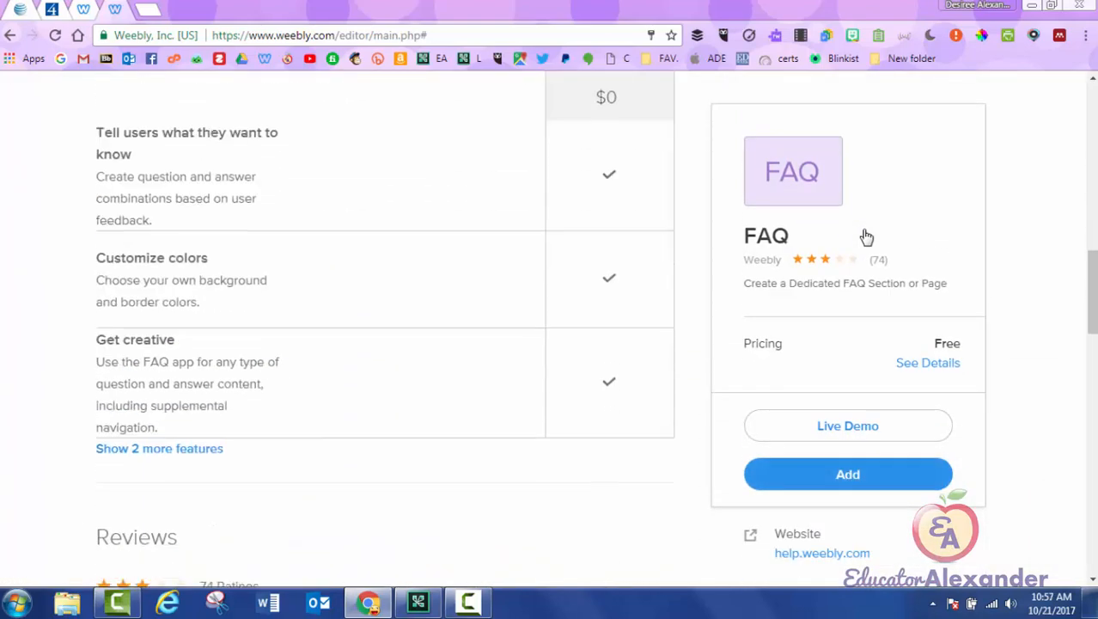
scroll(866, 237, down, 6)
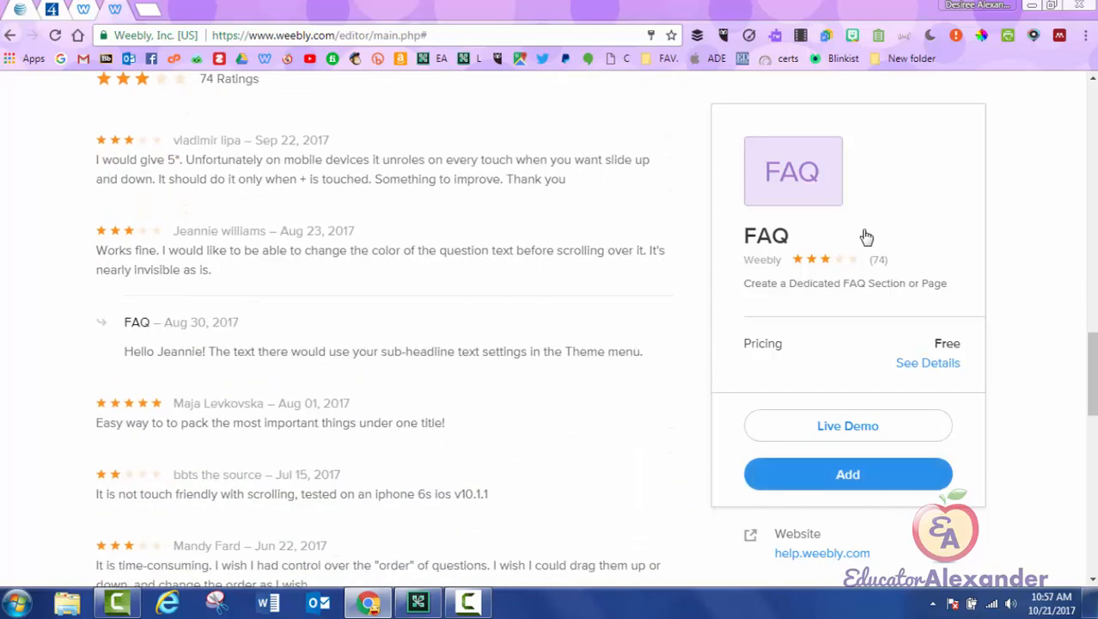
scroll(867, 237, up, 10)
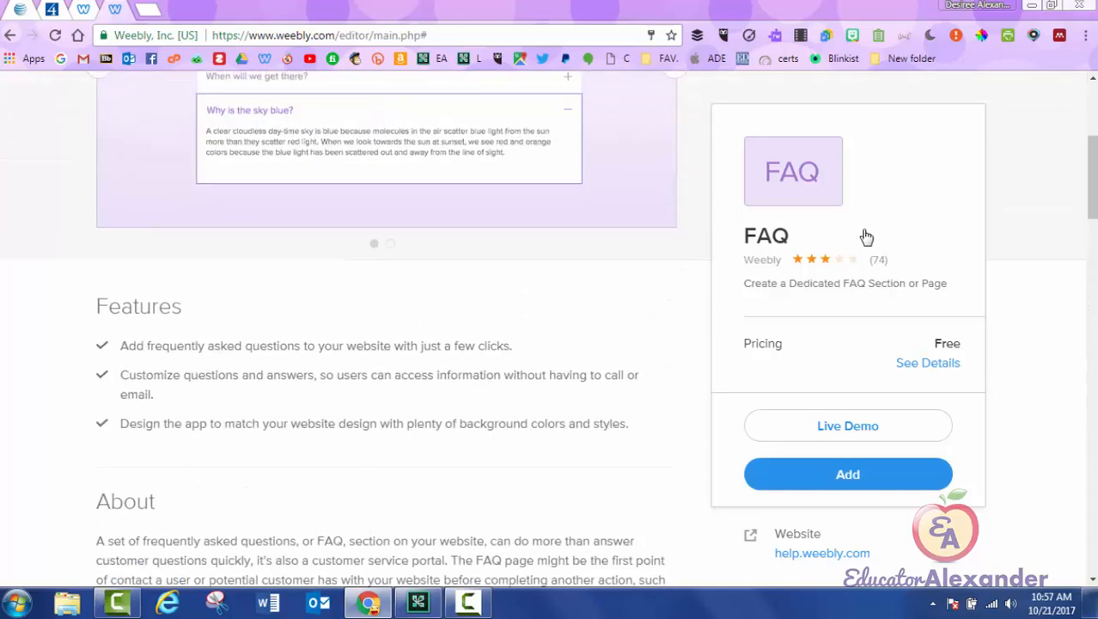
scroll(866, 237, up, 4)
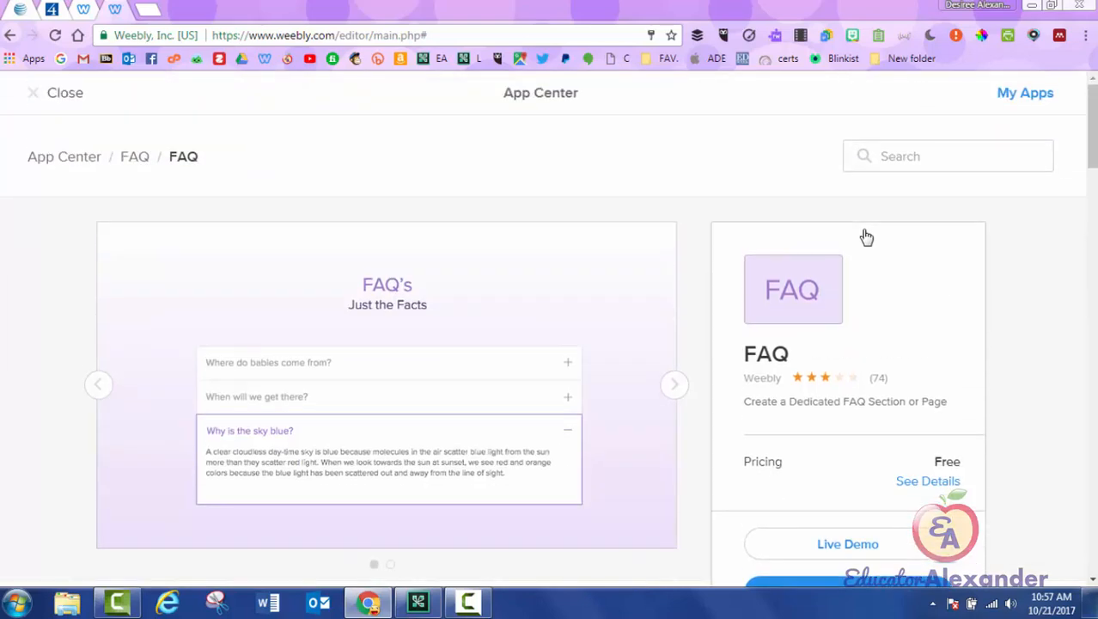
key(Escape)
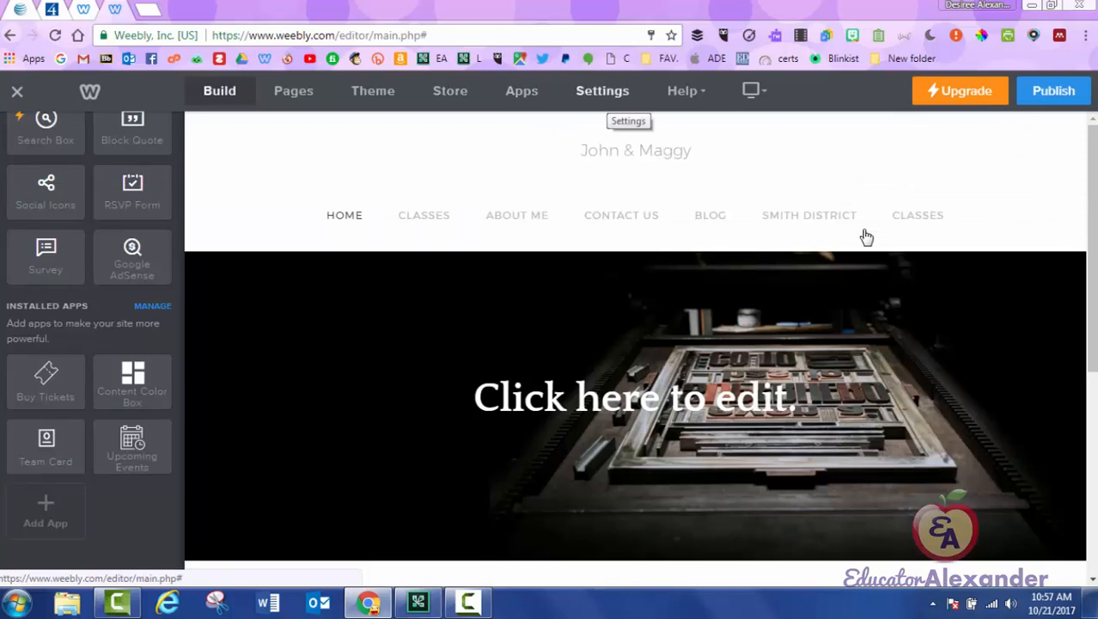
Step: Open the general site settings and examine the domain choices for changing the site address, closing the dialog without continuing
click(603, 90)
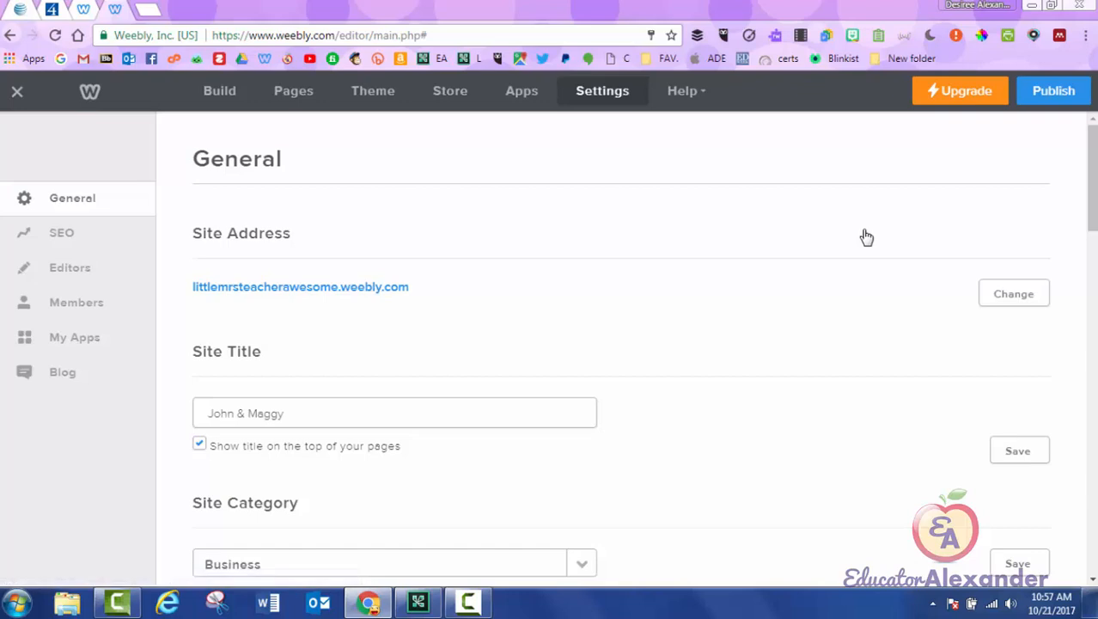
click(1014, 294)
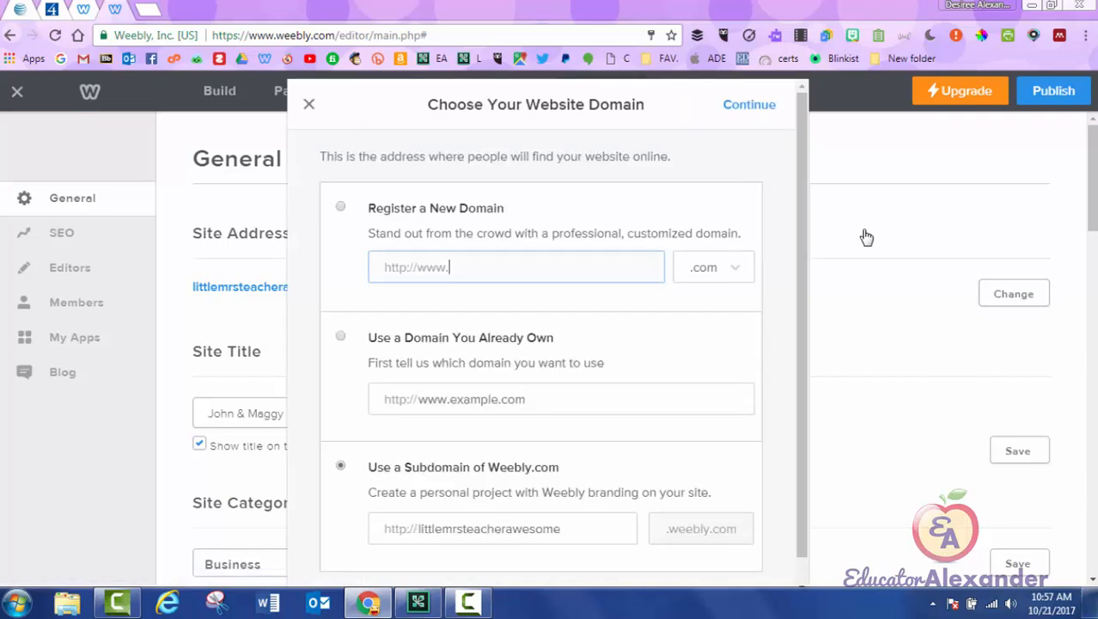
scroll(548, 330, down, 1)
click(866, 237)
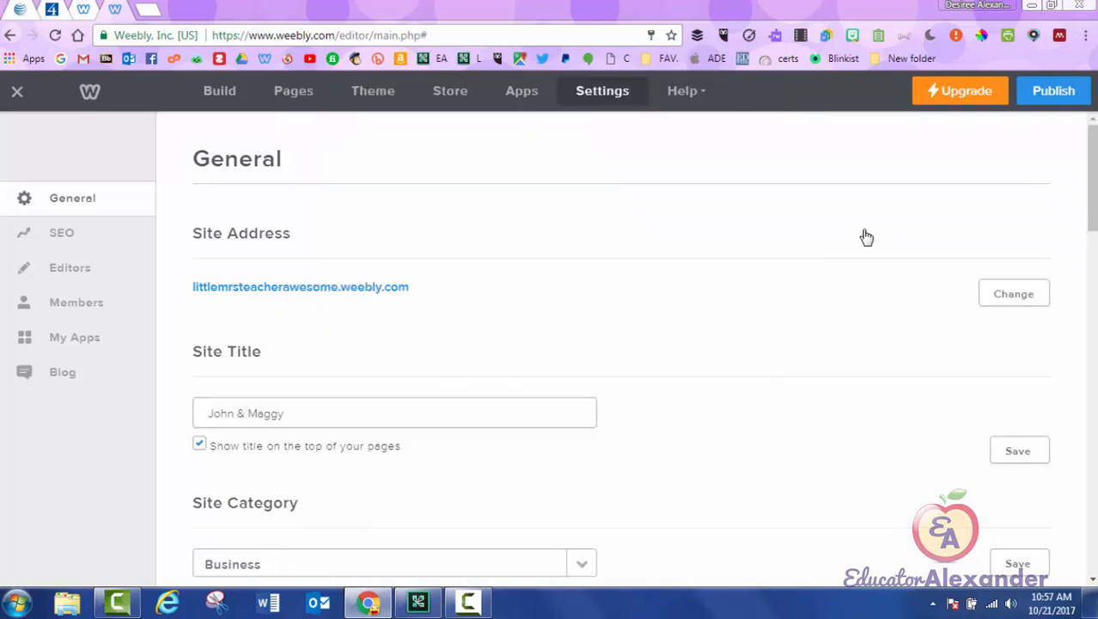
click(1014, 293)
scroll(549, 329, down, 1)
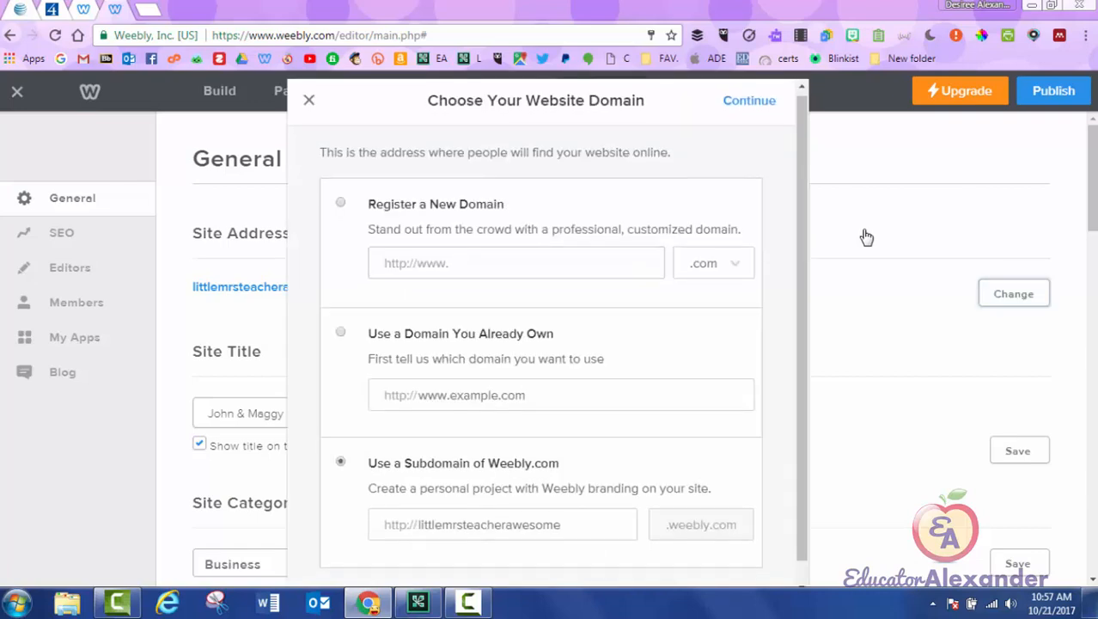
click(866, 237)
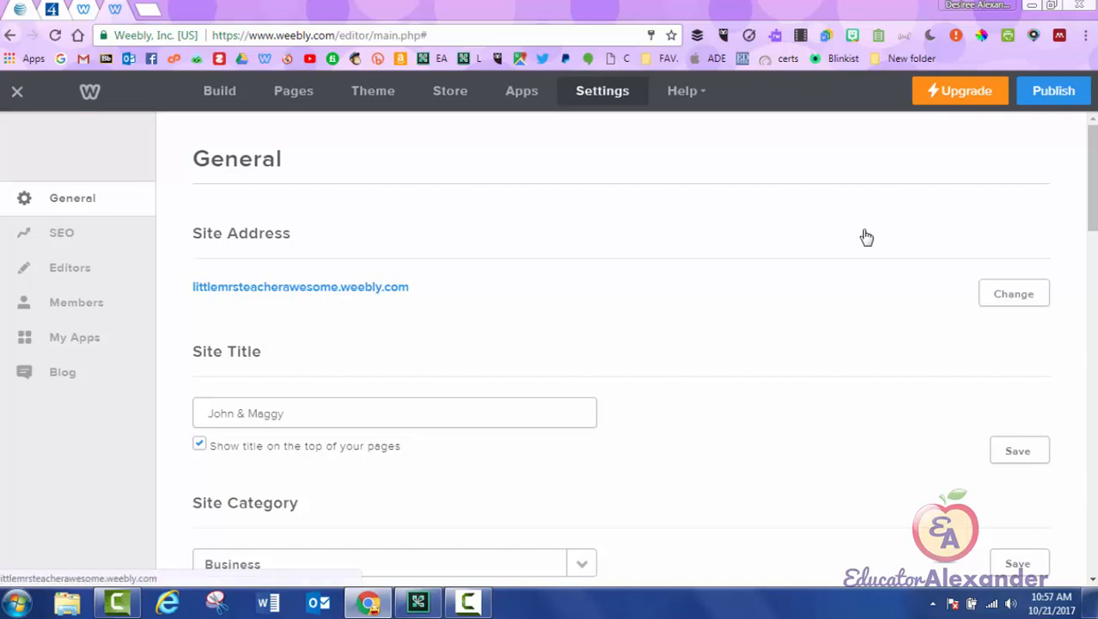
Step: Reopen the site address choices, try the option for using an already owned domain, and close the dialog without continuing
key(Tab)
key(Return)
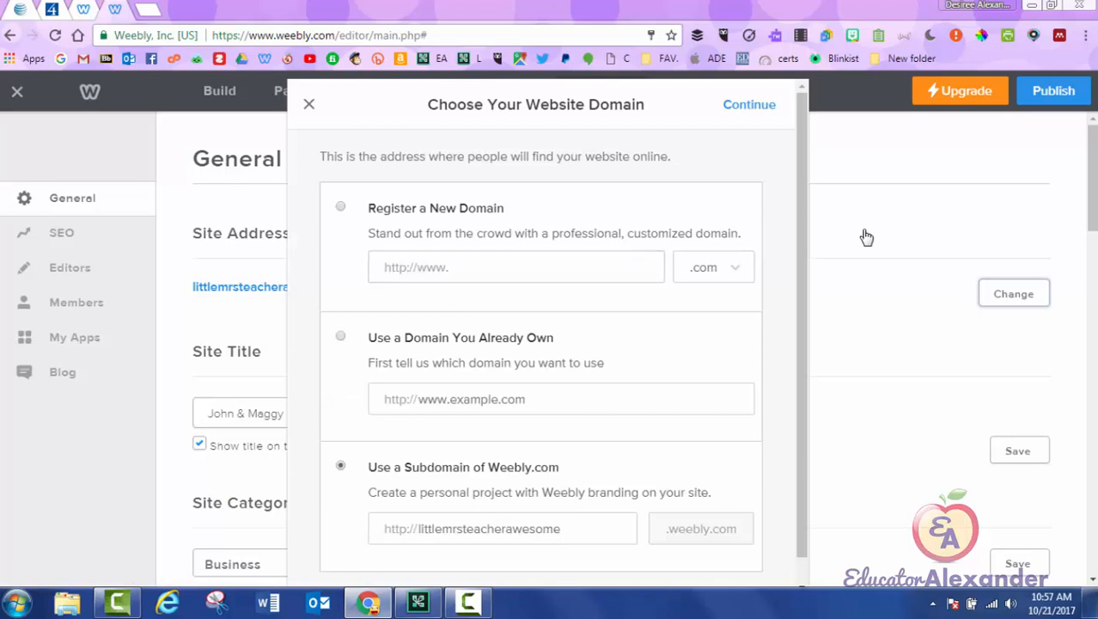
key(Tab)
key(Up)
key(Tab)
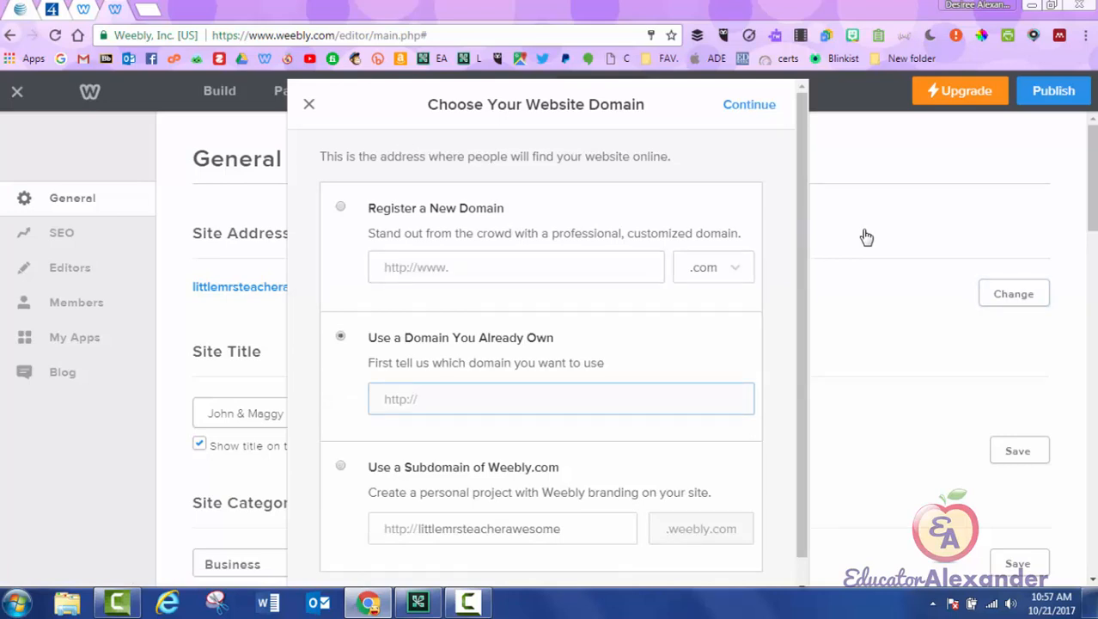
key(Escape)
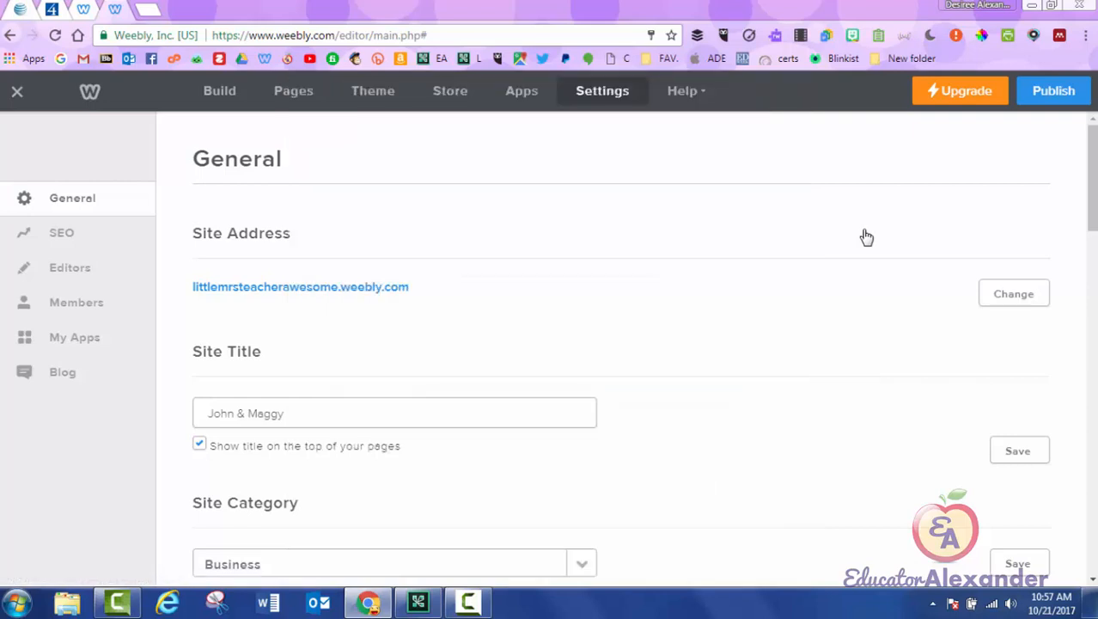
Step: Turn off showing the title on the top of the pages in the general site settings and save the change
scroll(867, 238, down, 2)
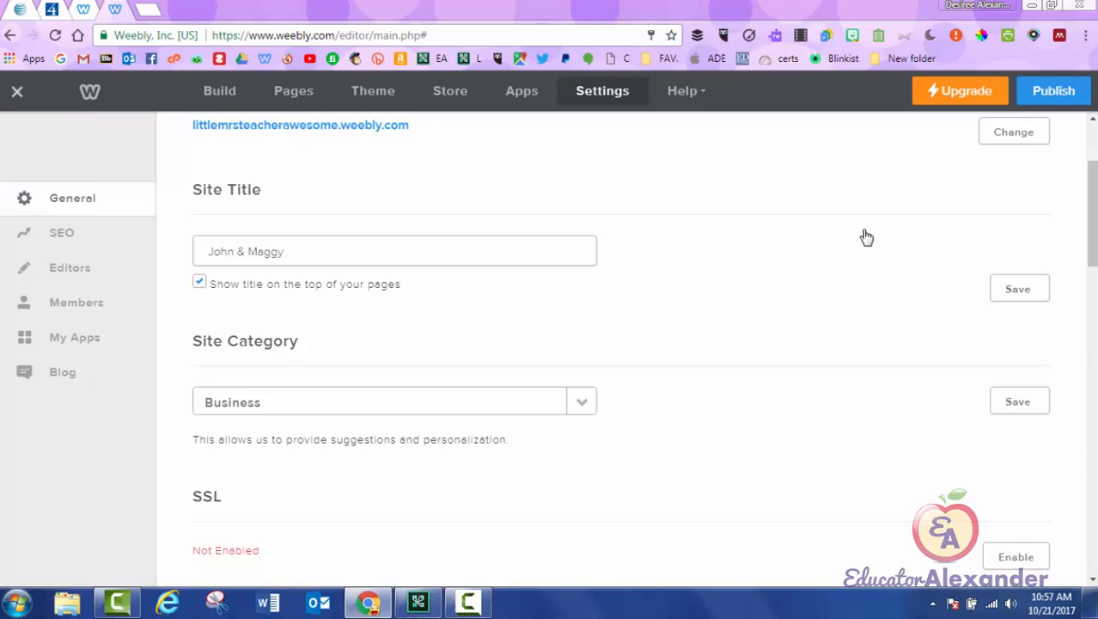
key(Escape)
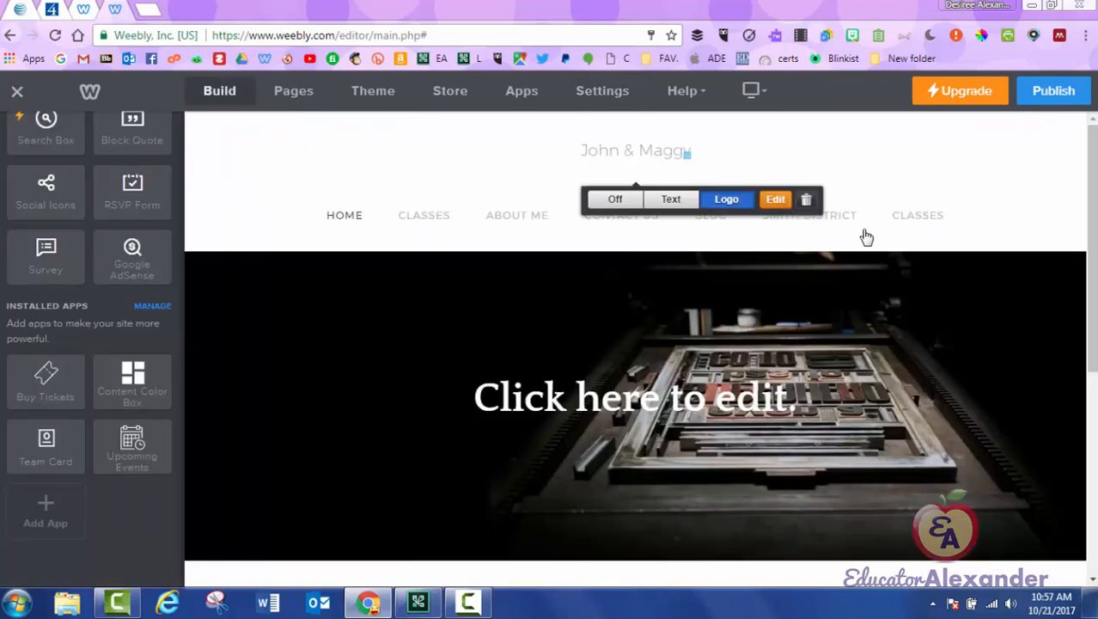
click(603, 91)
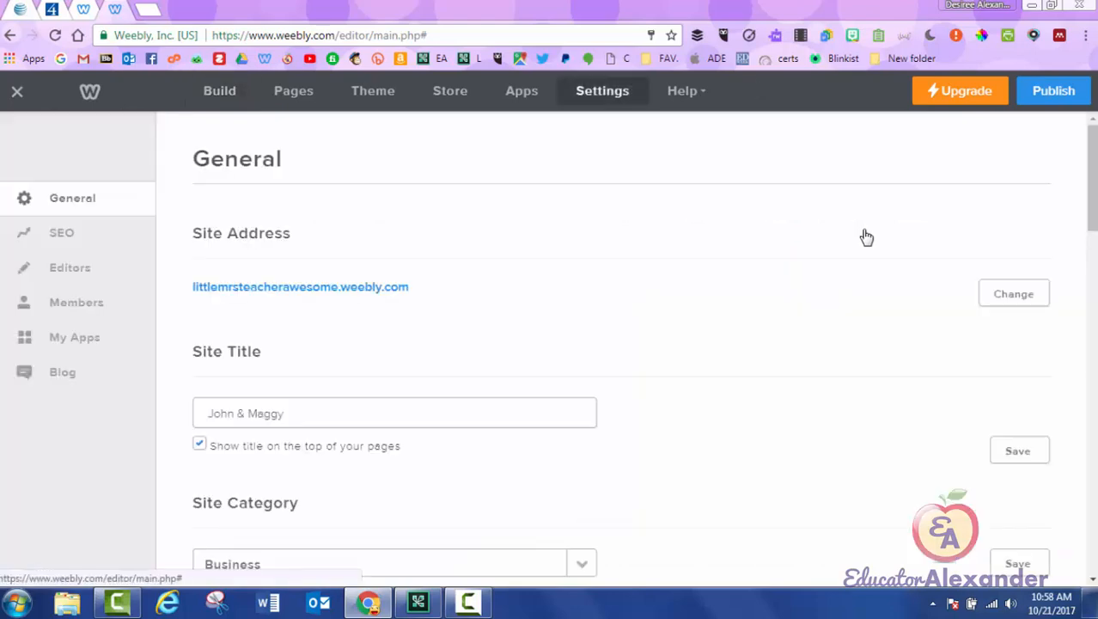
scroll(866, 237, down, 2)
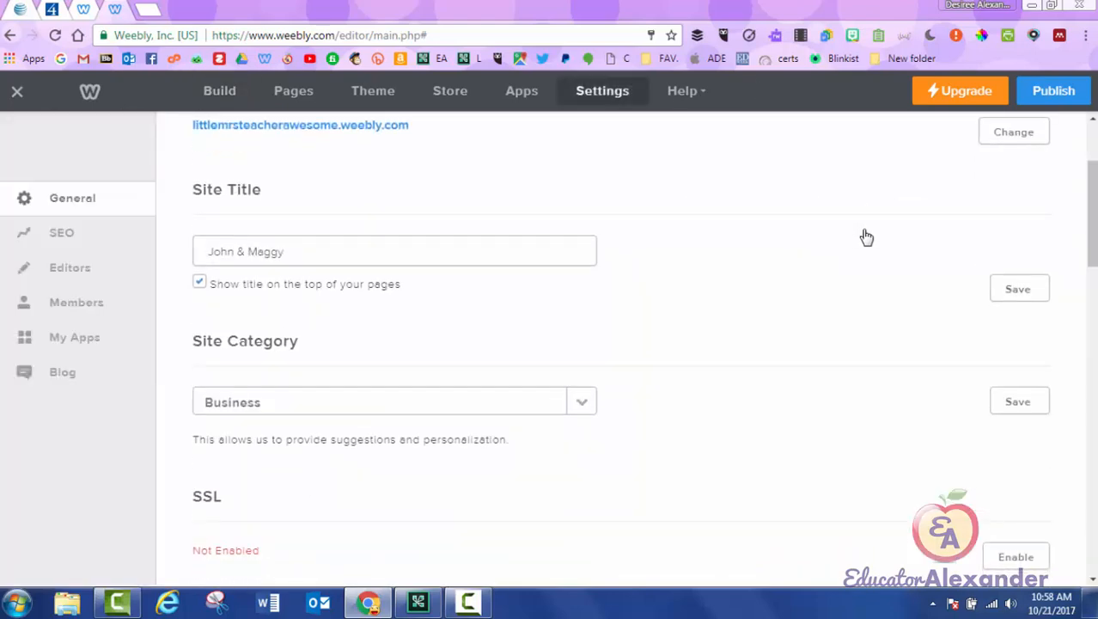
click(199, 282)
scroll(866, 237, down, 10)
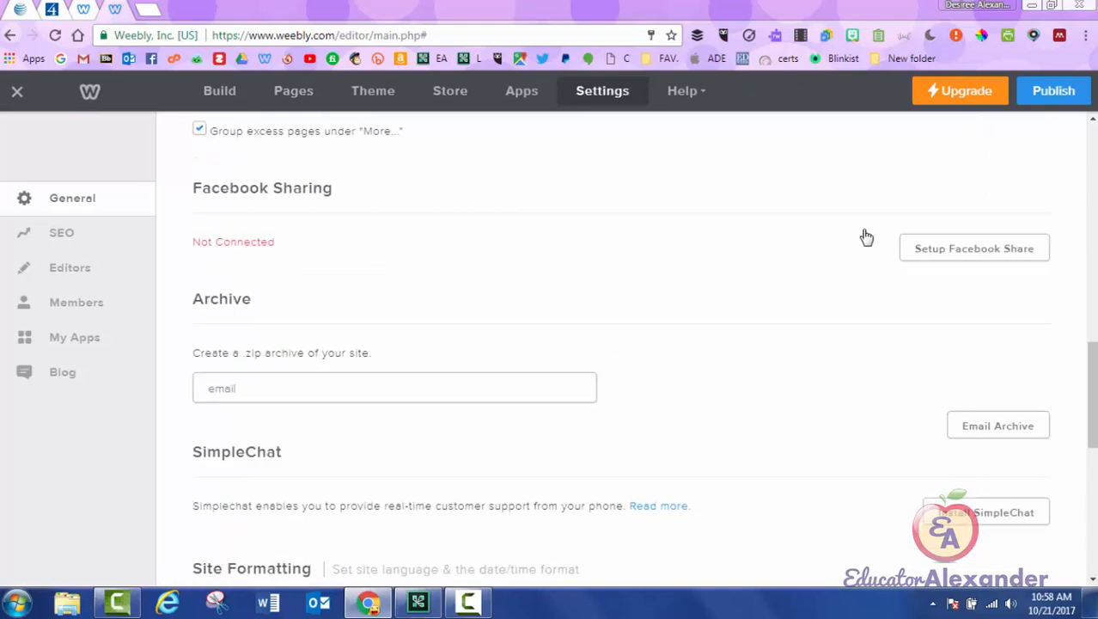
scroll(866, 237, down, 15)
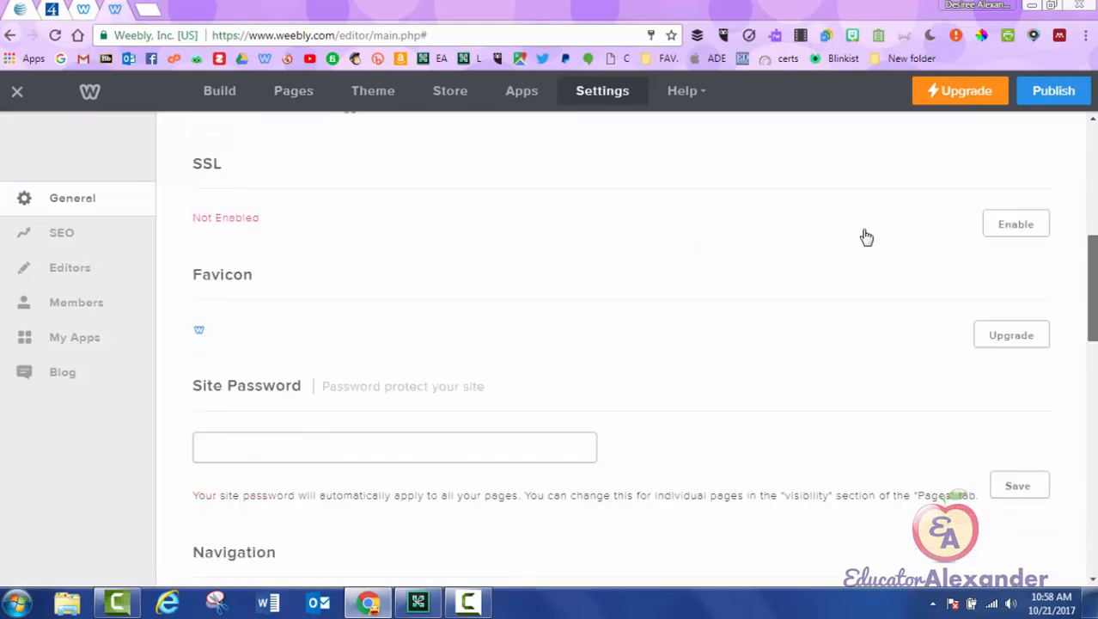
scroll(866, 238, up, 6)
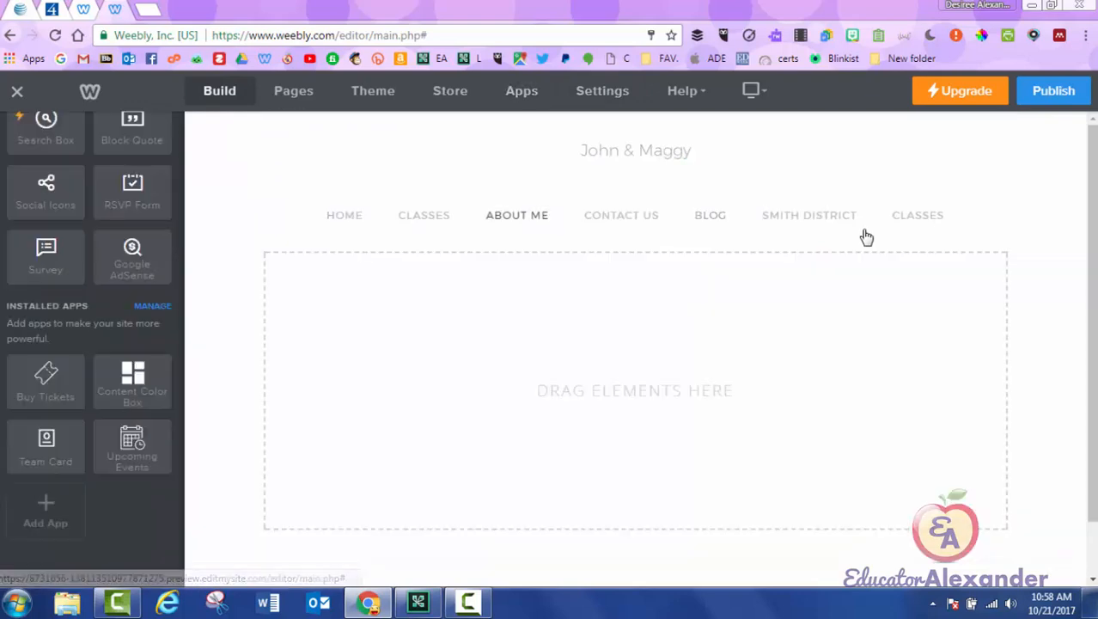
click(602, 91)
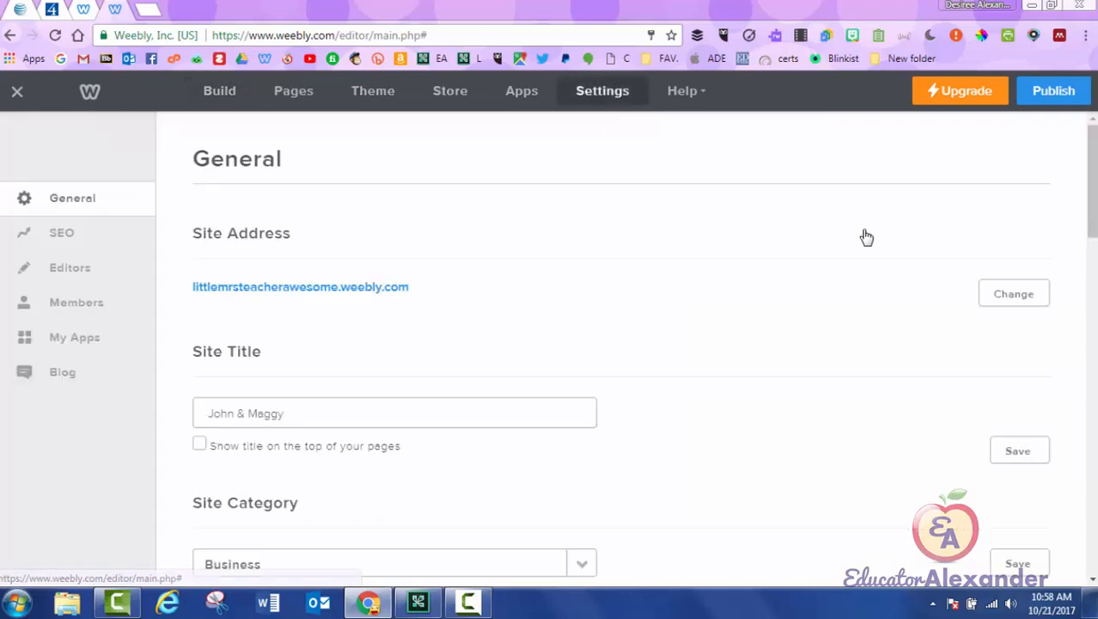
scroll(866, 237, down, 1)
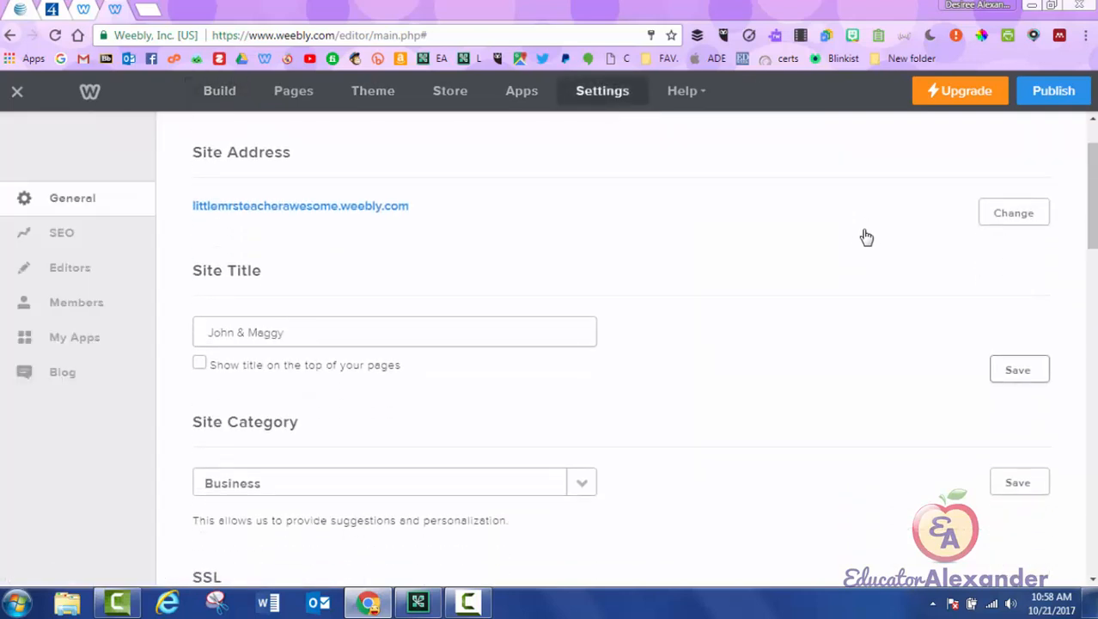
click(1019, 370)
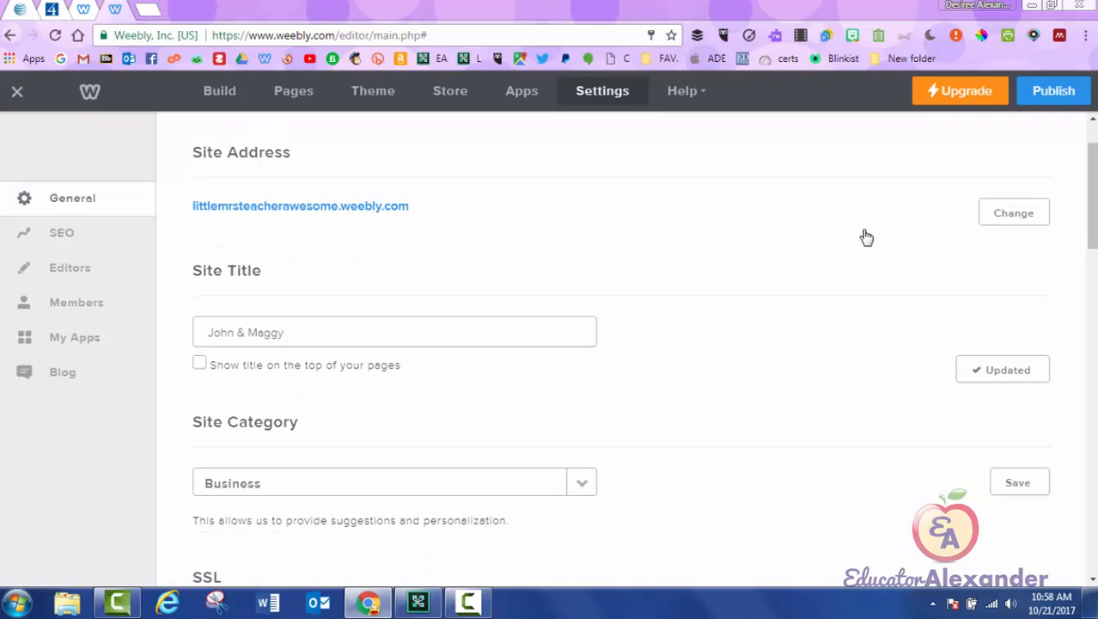
Step: Check the site title on the Contact Us page, save the site title setting again, and return to the page view
click(293, 90)
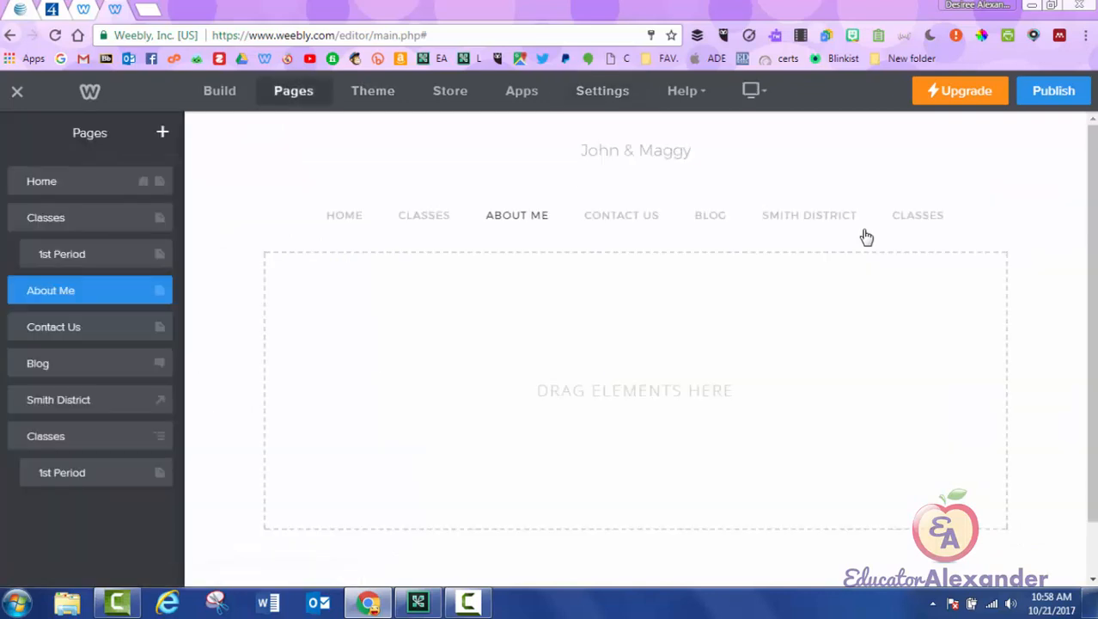
click(621, 214)
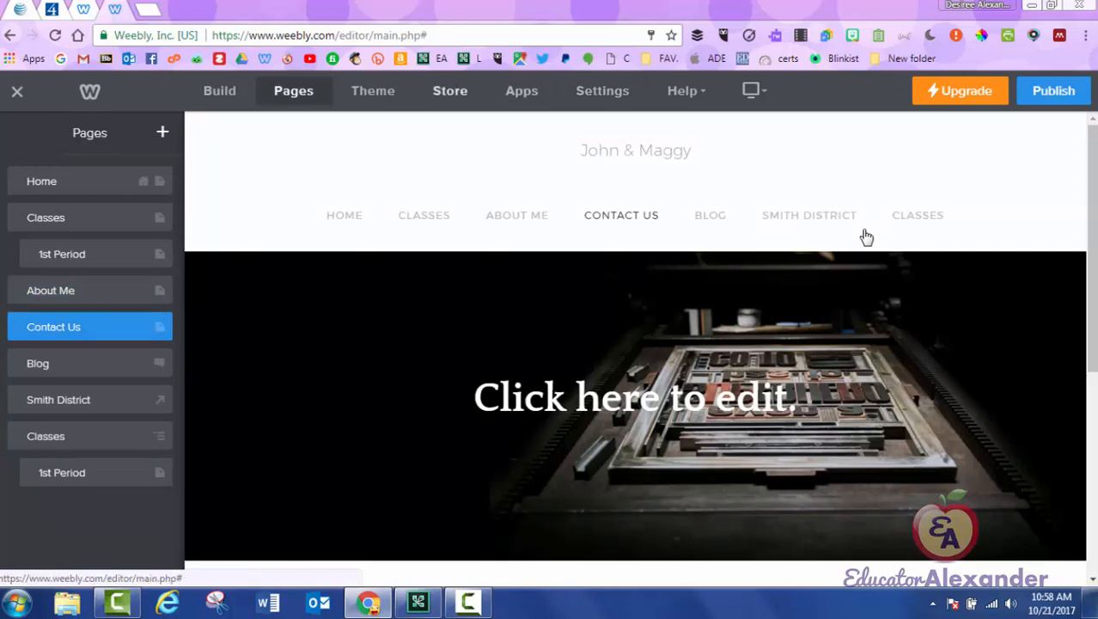
click(602, 91)
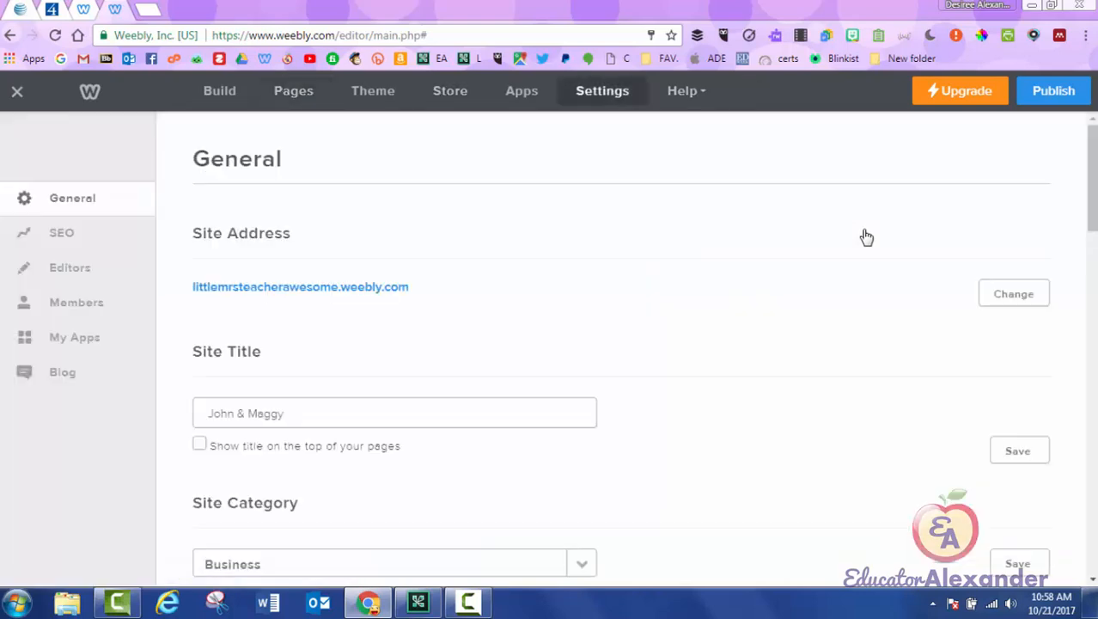
click(1019, 450)
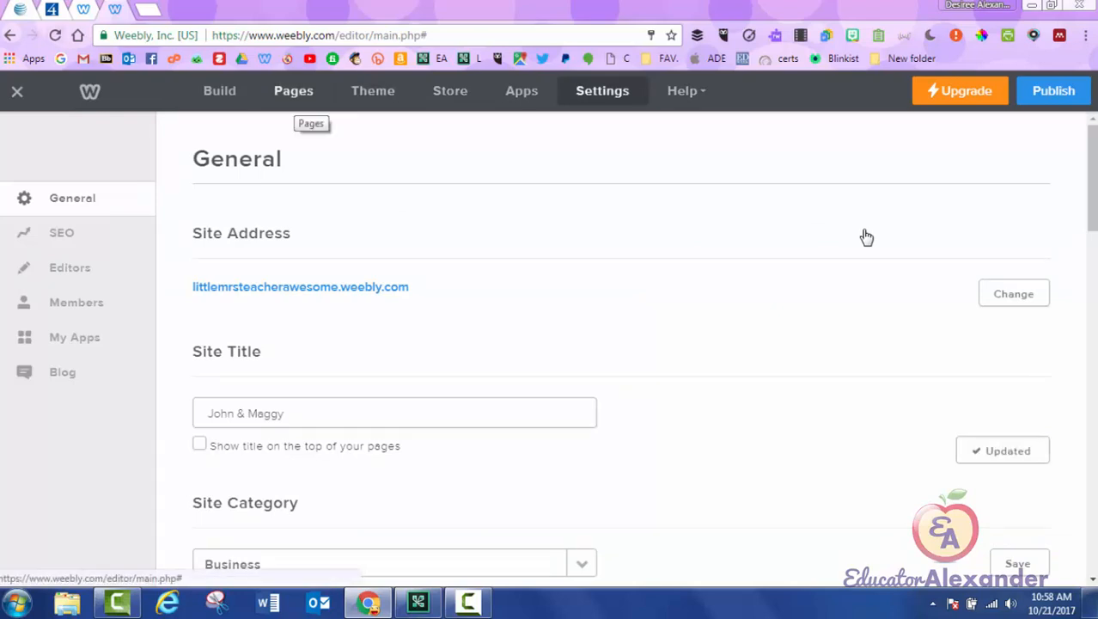
click(293, 90)
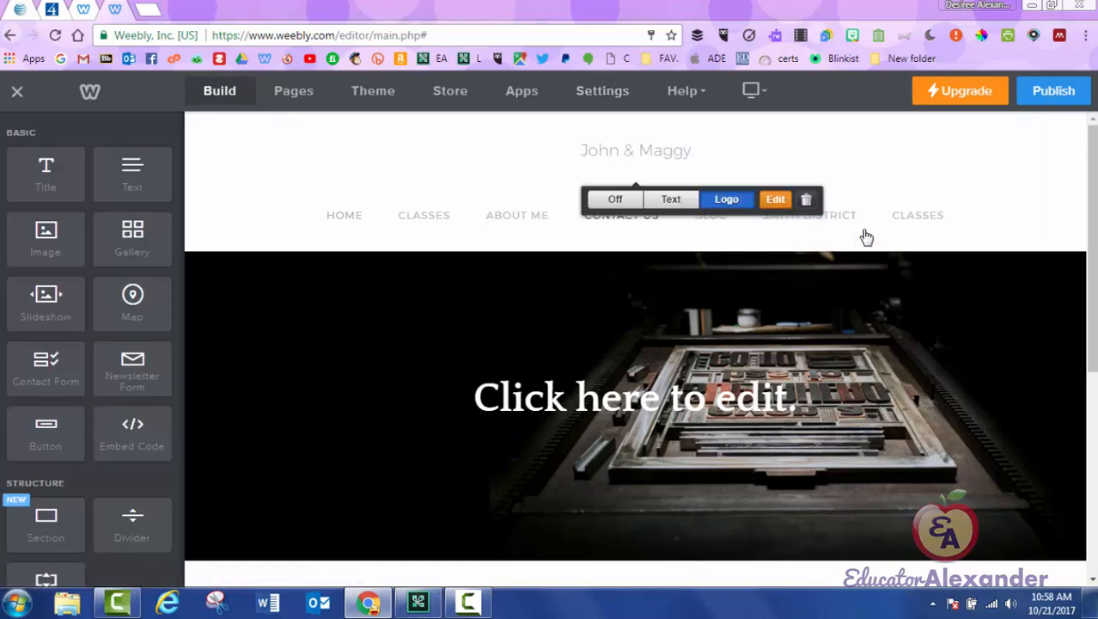
Step: Turn the title on the top of the pages back on, change the site title to AWESOME CLASS, and save
click(603, 91)
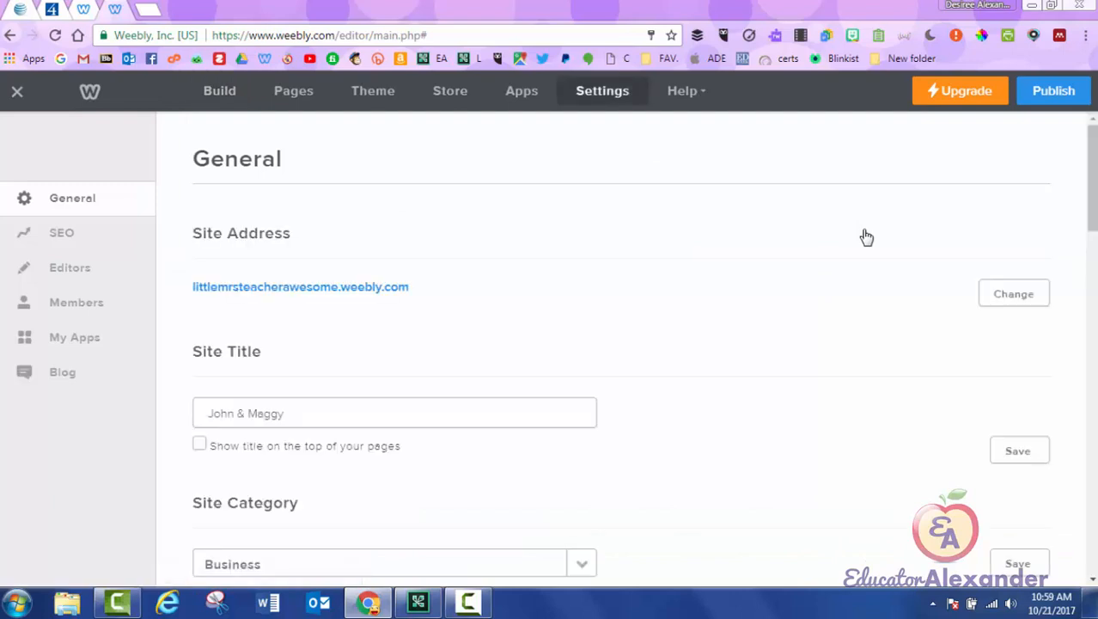
click(198, 443)
drag(285, 413, 204, 413)
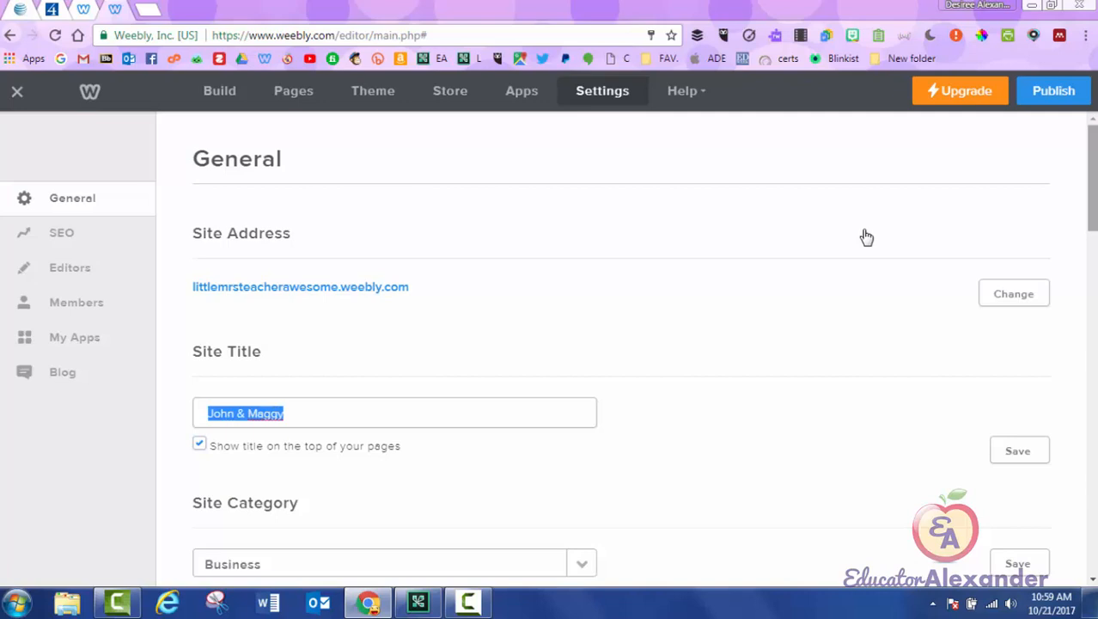
text(AWESOME CLA)
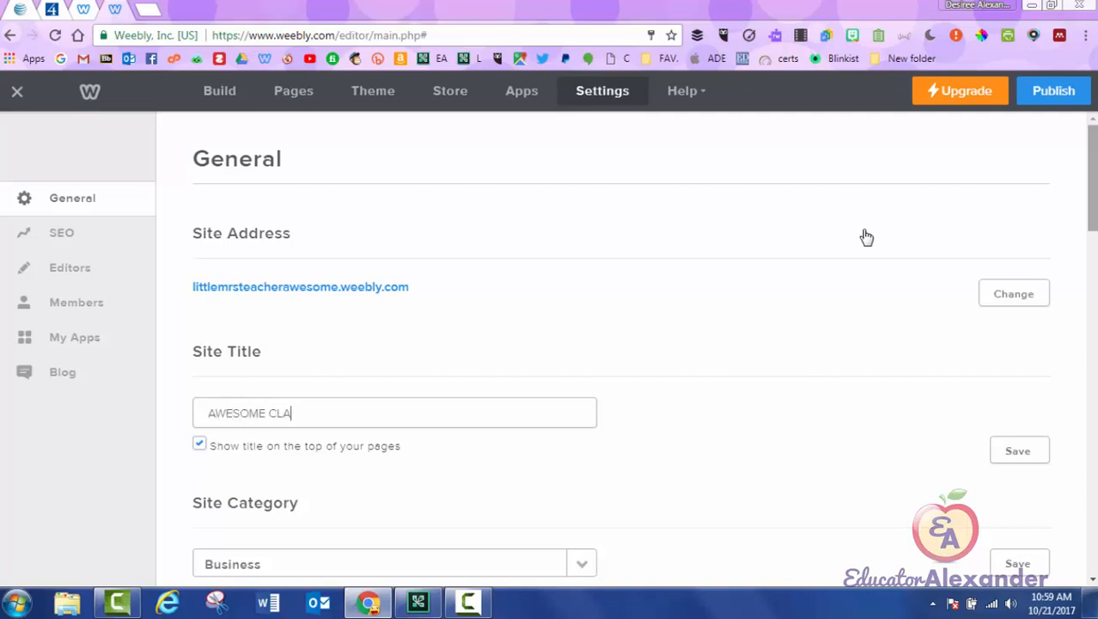
text(WSS)
key(BackSpace)
key(BackSpace)
key(BackSpace)
text(SS)
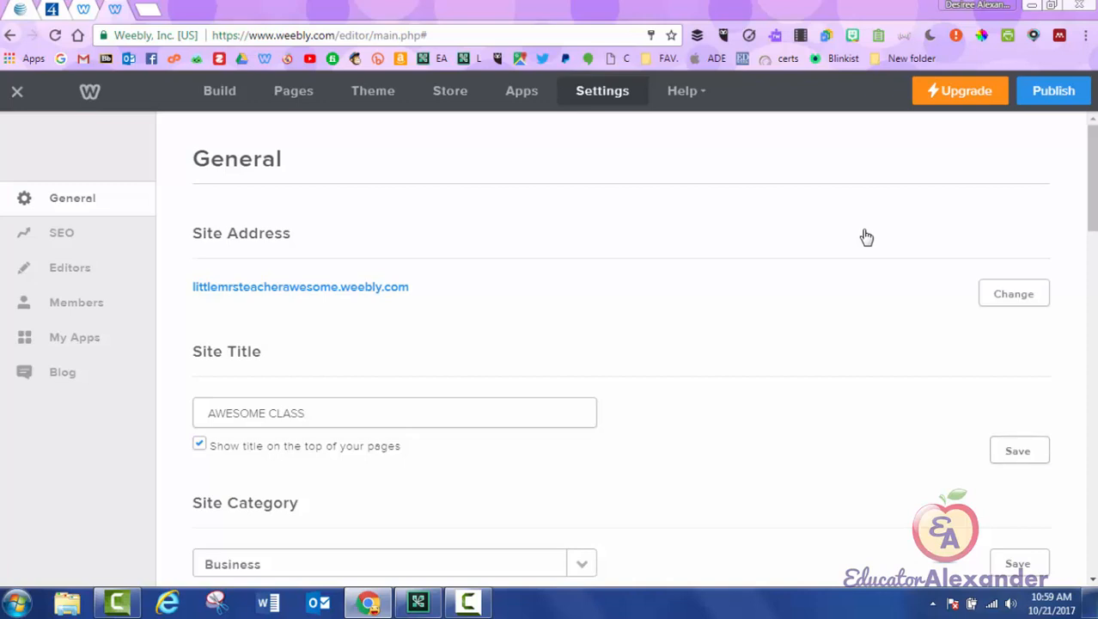
key(Return)
Step: Review the available site categories in the general settings and close the list without choosing a different one
scroll(867, 238, down, 2)
scroll(866, 237, down, 1)
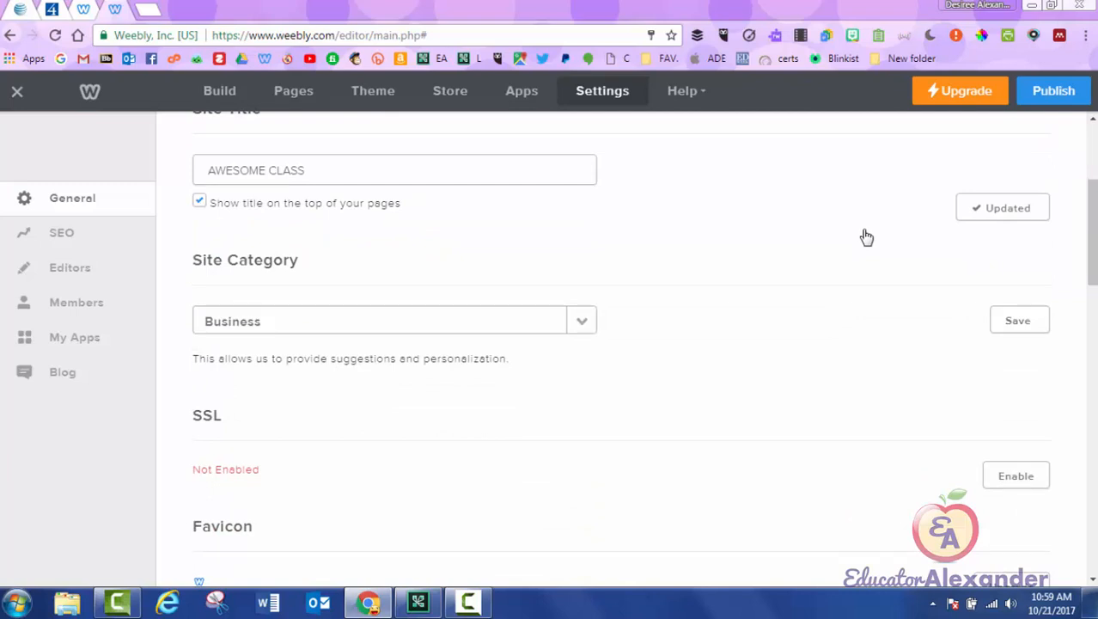
click(581, 320)
scroll(387, 437, down, 1)
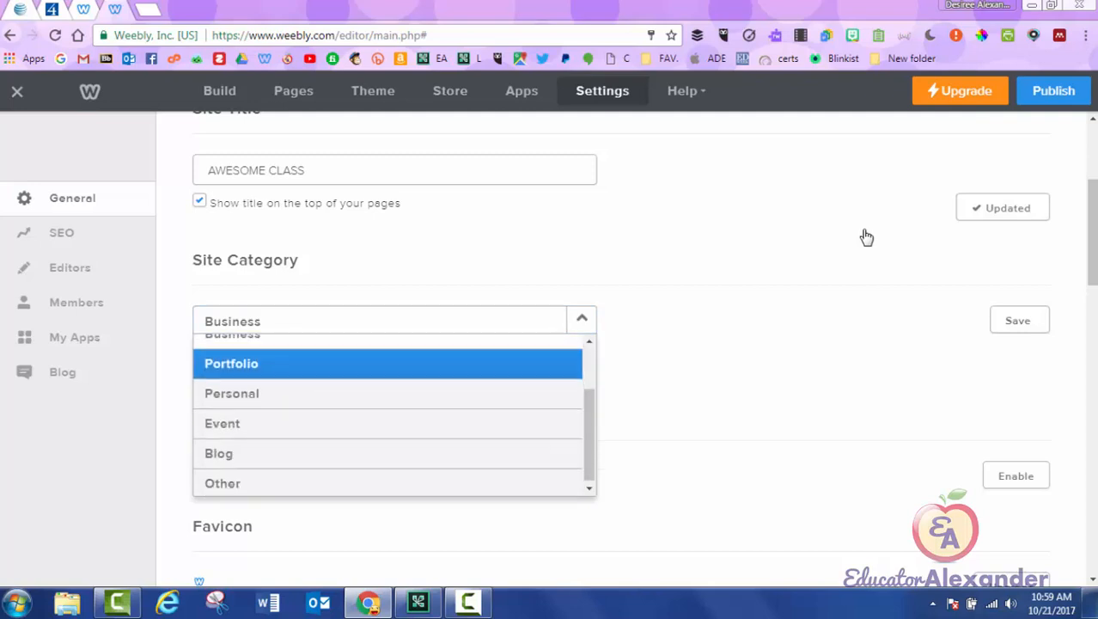
scroll(386, 395, down, 2)
scroll(387, 395, up, 2)
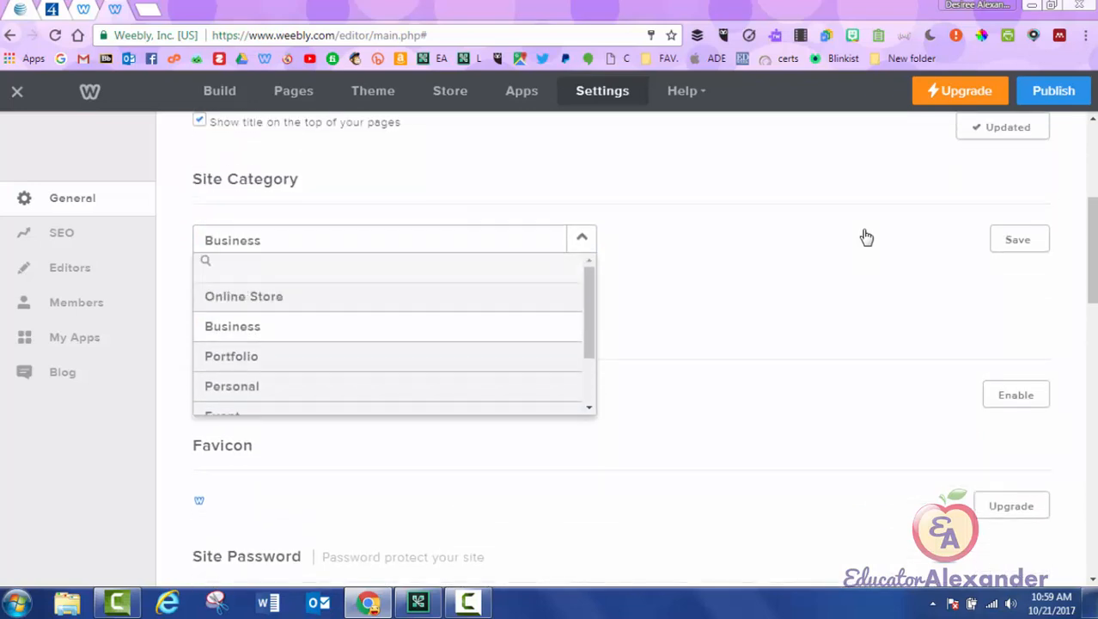
click(866, 237)
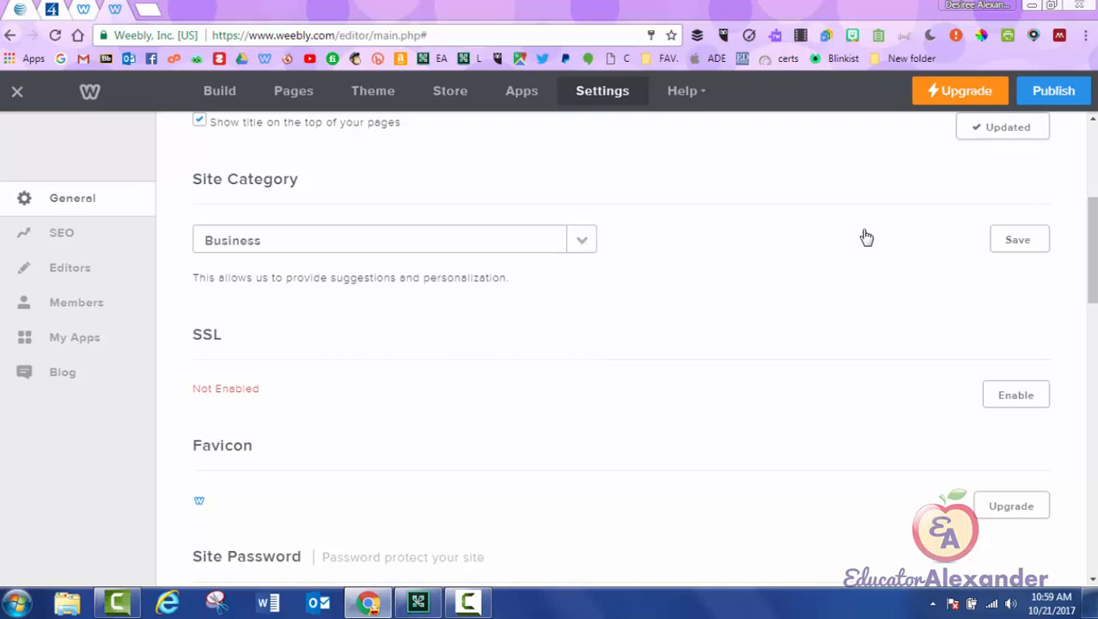
scroll(866, 238, down, 2)
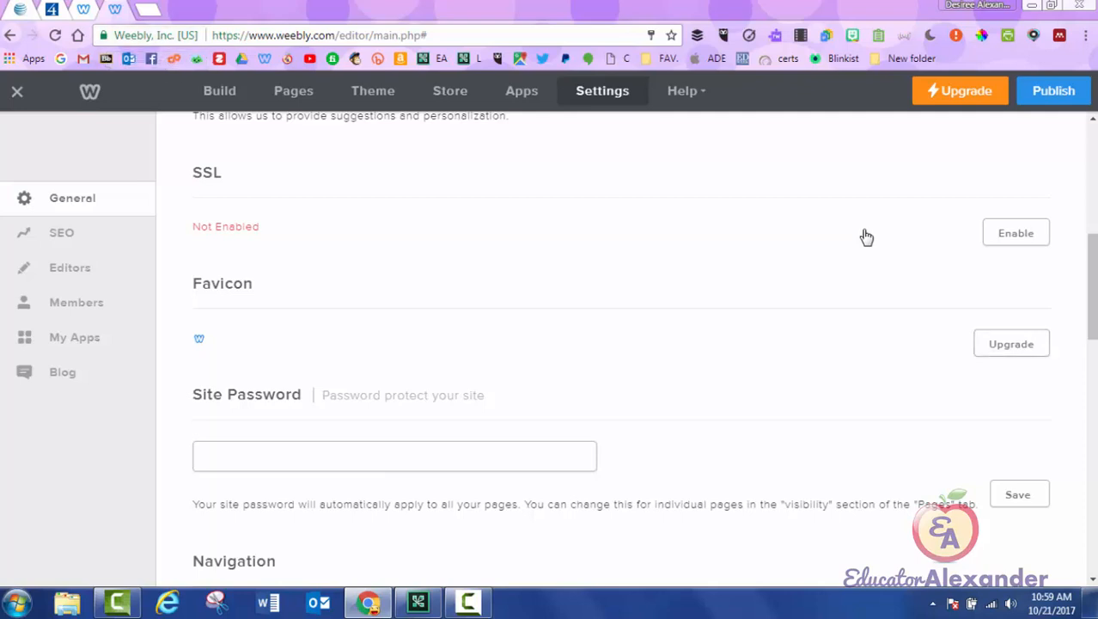
key(ctrl+t)
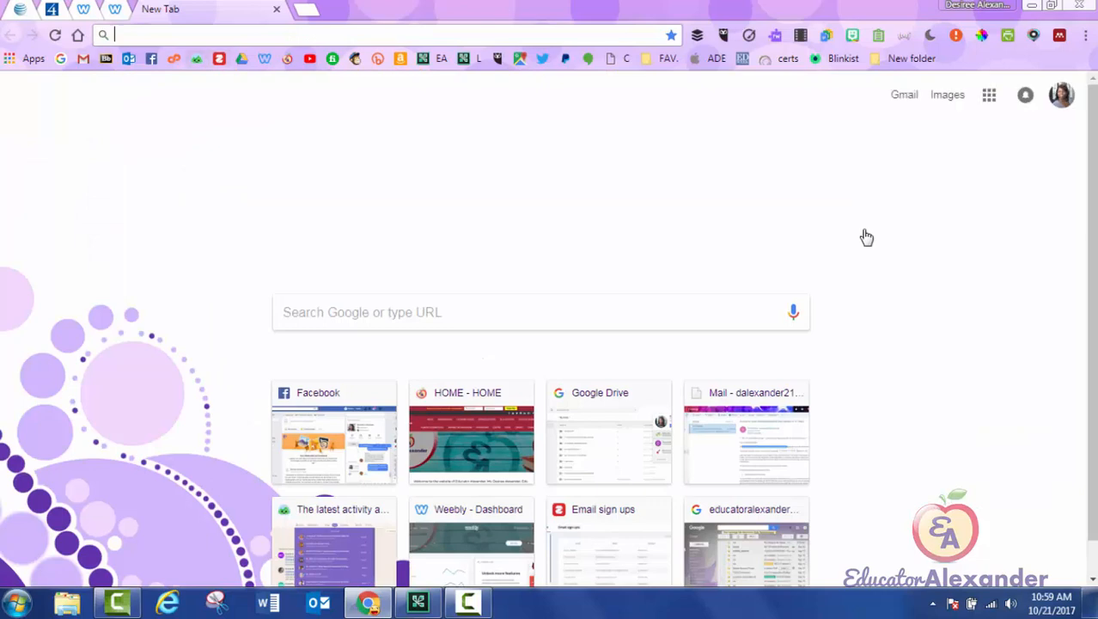
text(e)
key(Return)
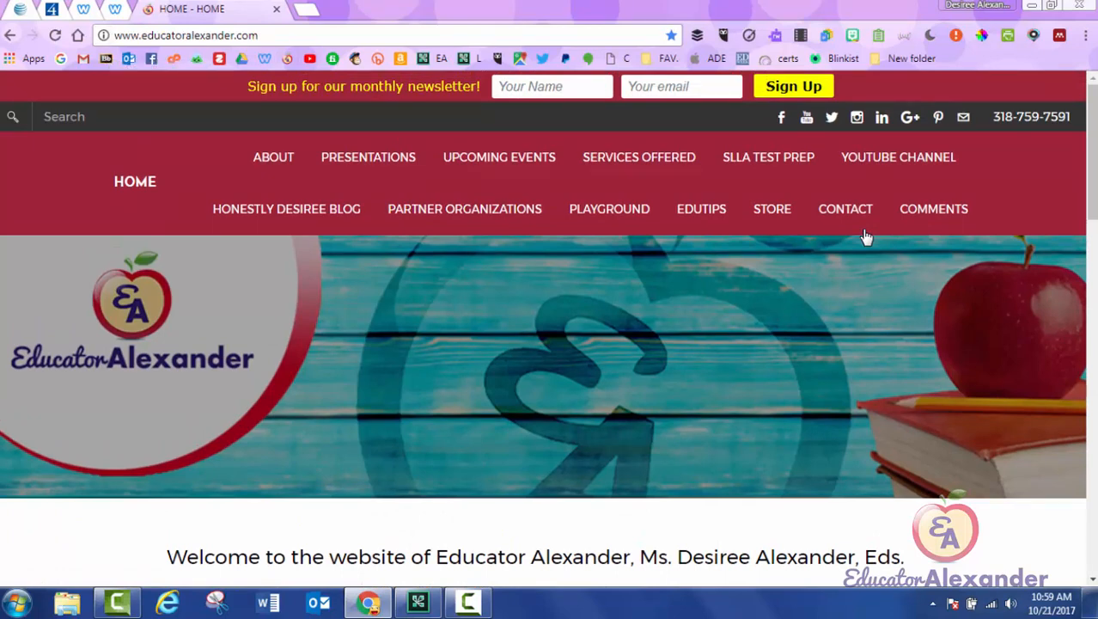
click(104, 35)
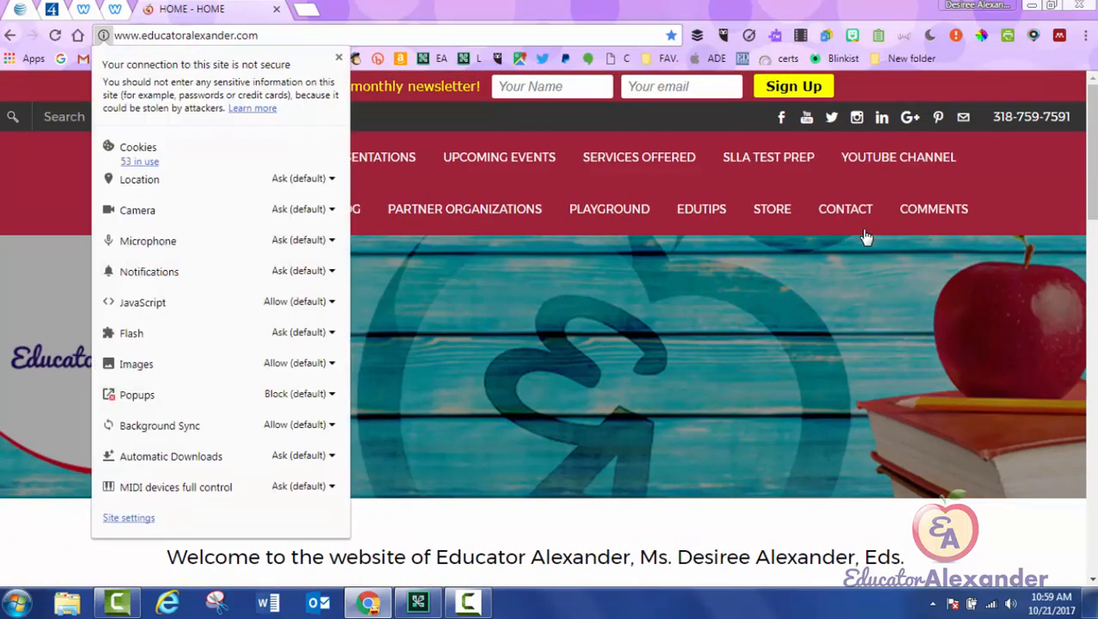
key(Escape)
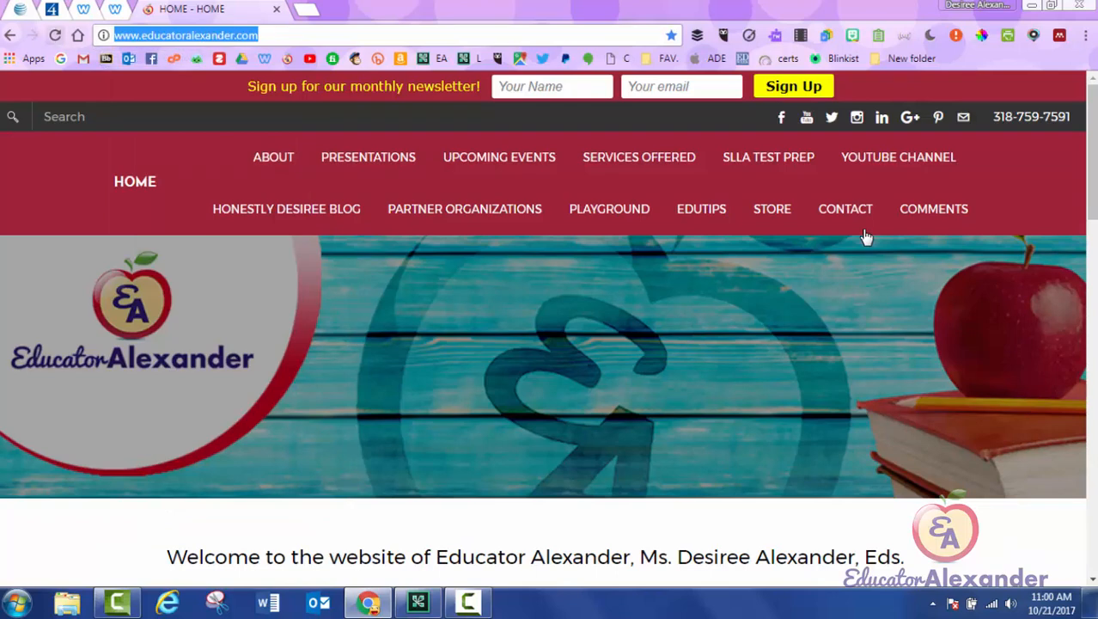
key(Return)
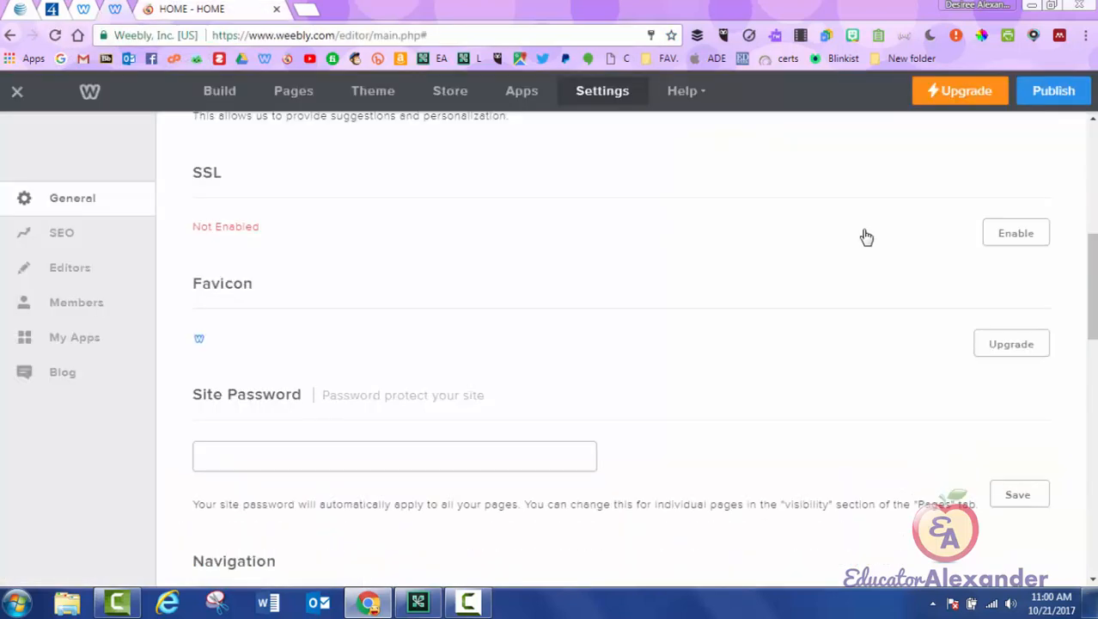
Step: Examine the general settings for favicon, site password, navigation, Facebook sharing, archive, SimpleChat and site formatting
scroll(866, 237, down, 2)
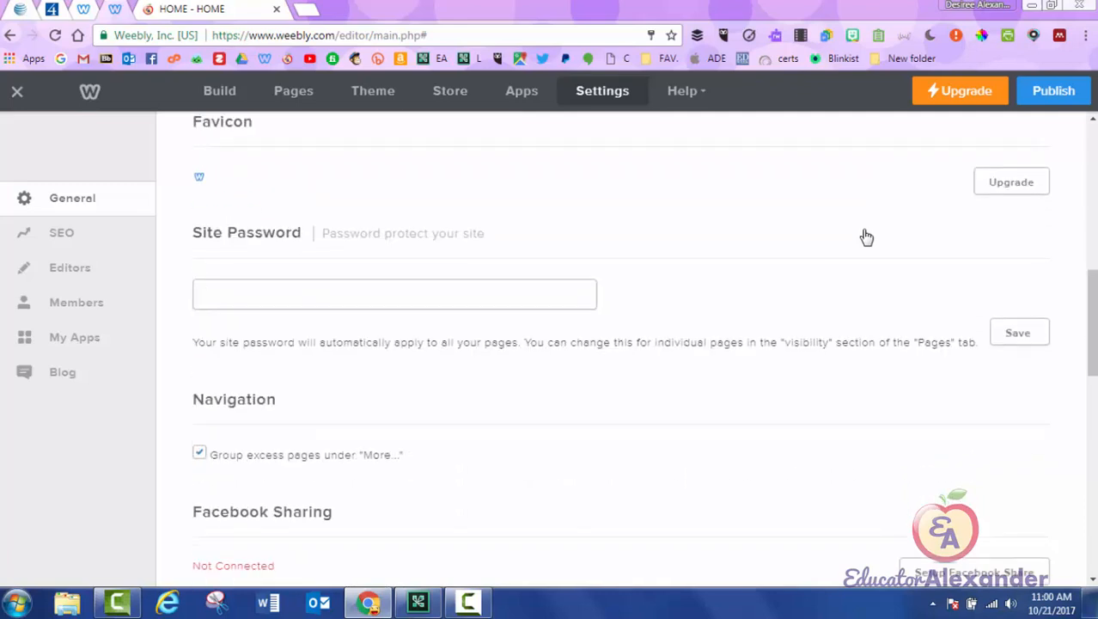
scroll(866, 237, down, 3)
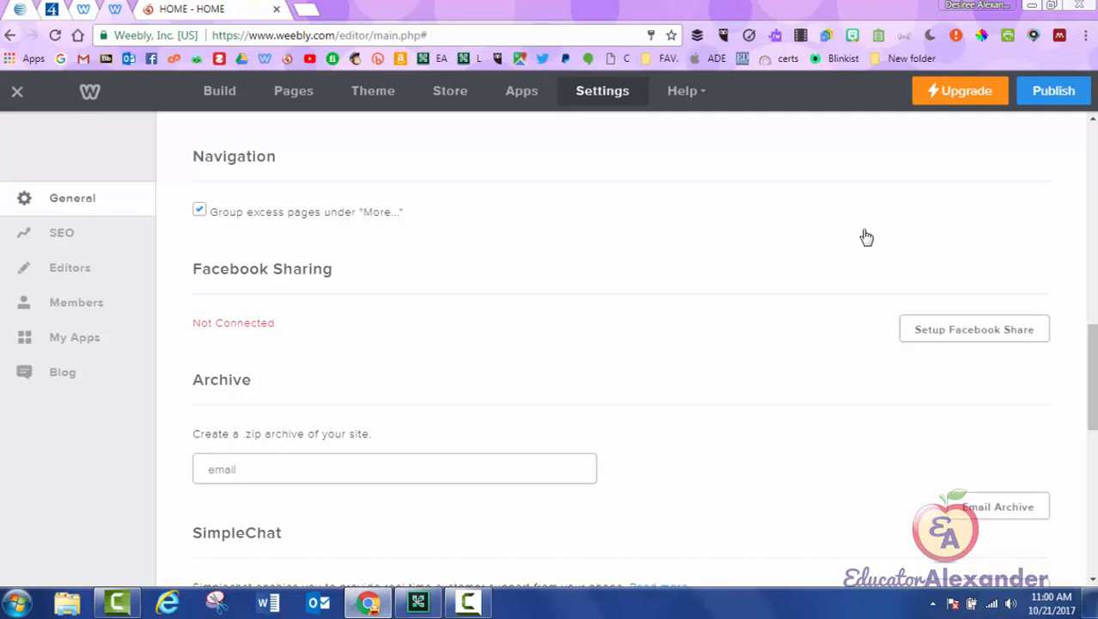
scroll(866, 237, down, 2)
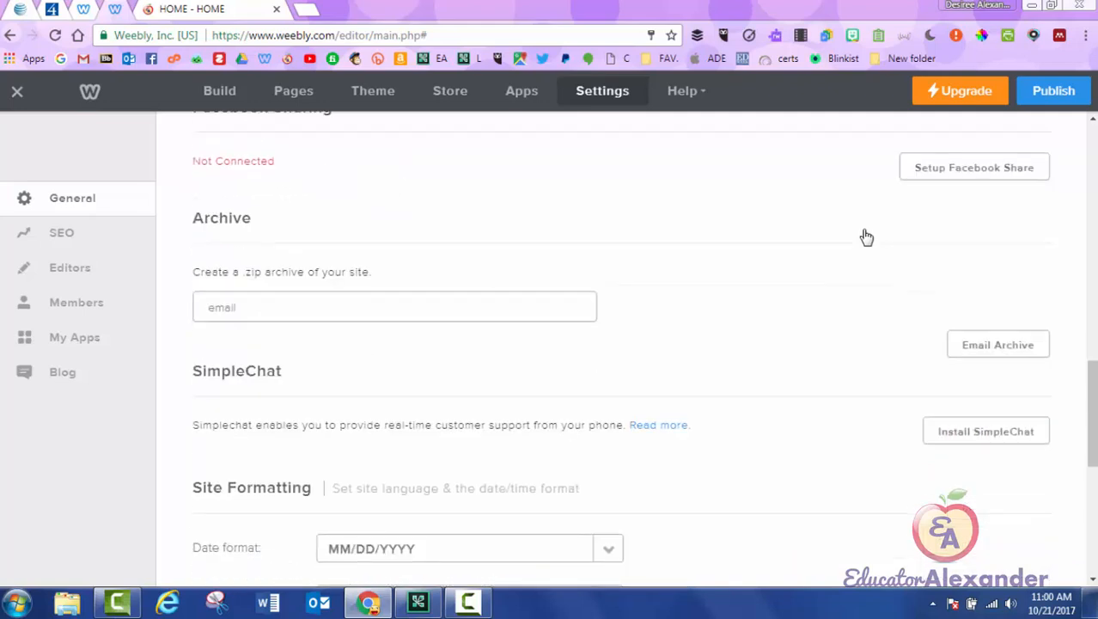
Step: Review the remaining general settings through Un-publish and view the cookie notification location choices without selecting a different one
scroll(866, 237, down, 1)
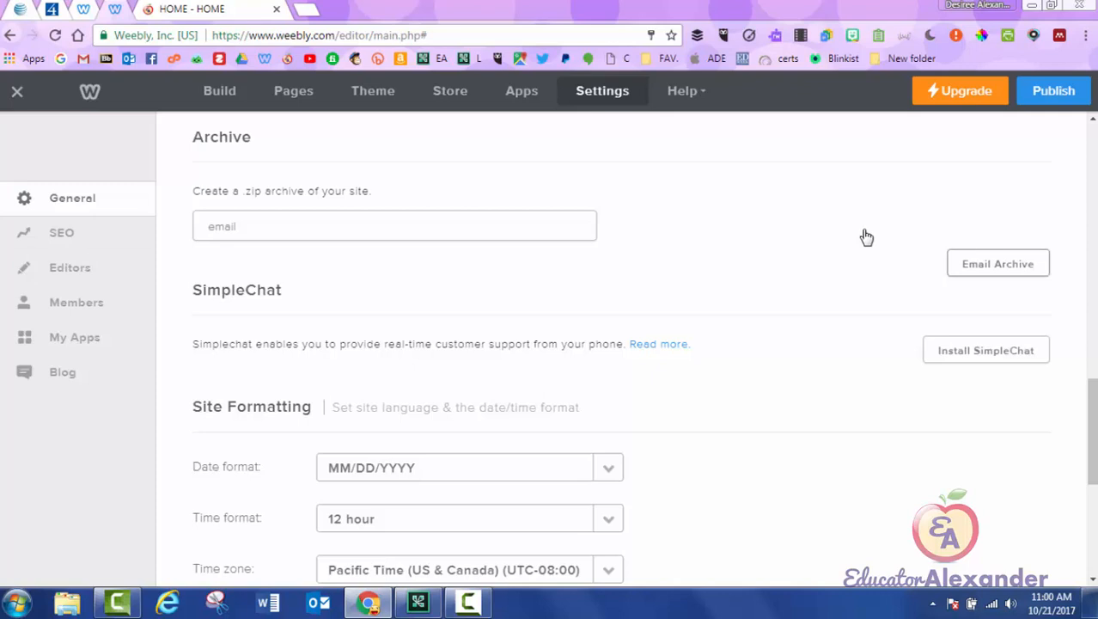
scroll(866, 237, down, 2)
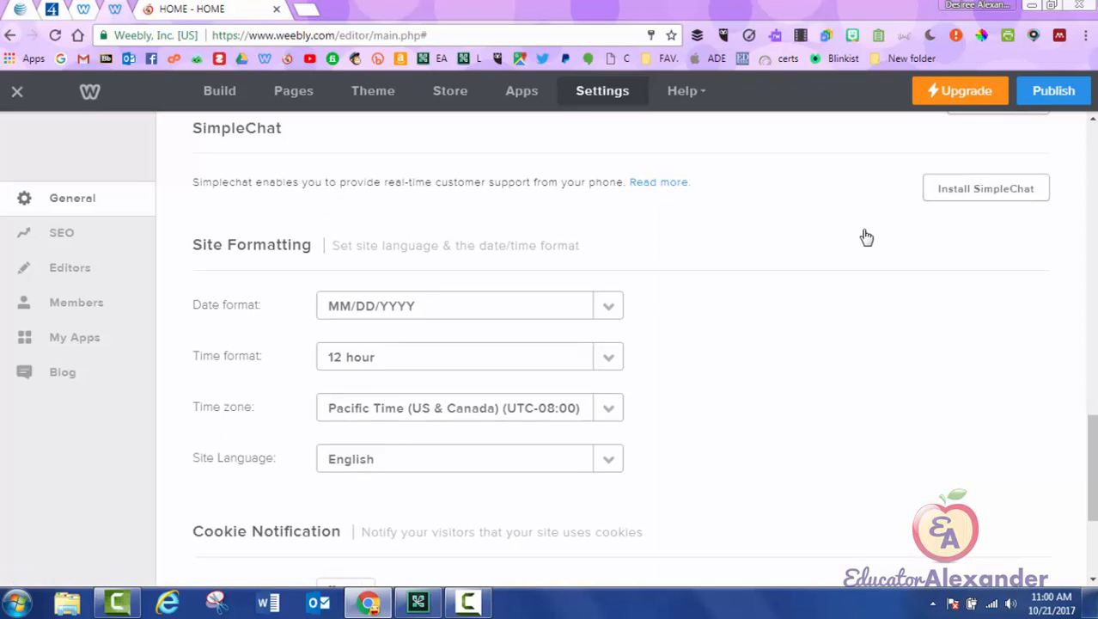
scroll(866, 237, down, 1)
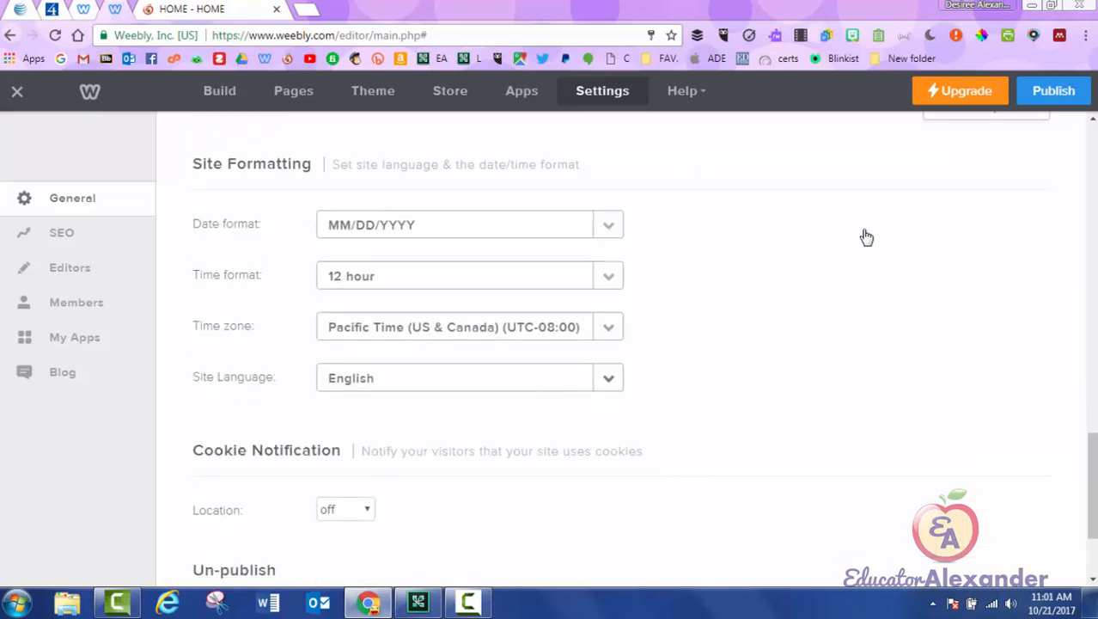
scroll(866, 238, down, 2)
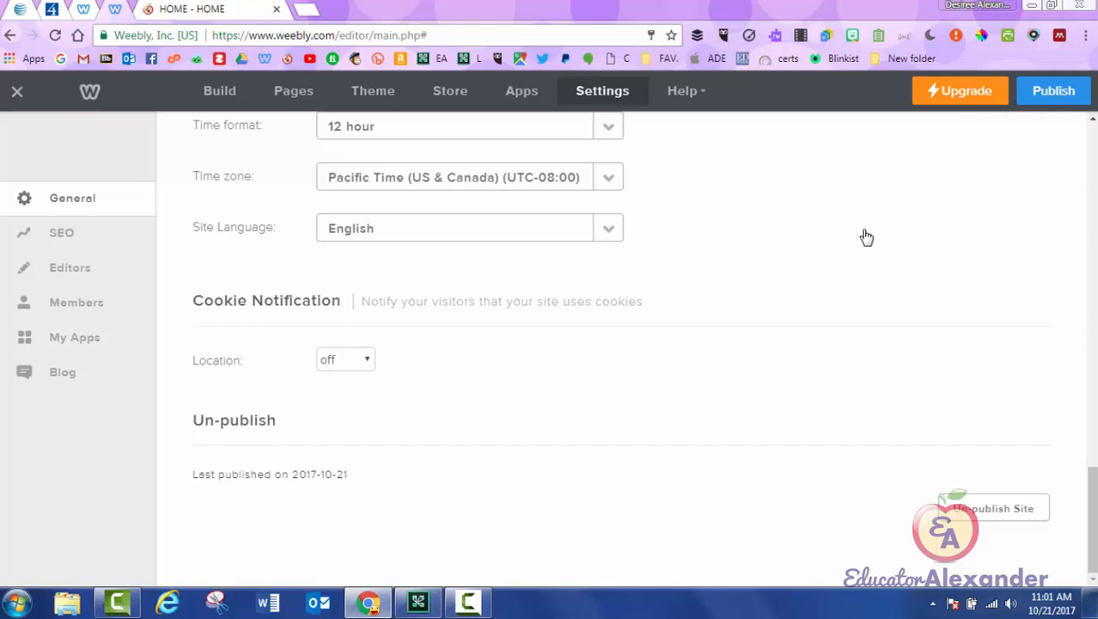
click(346, 359)
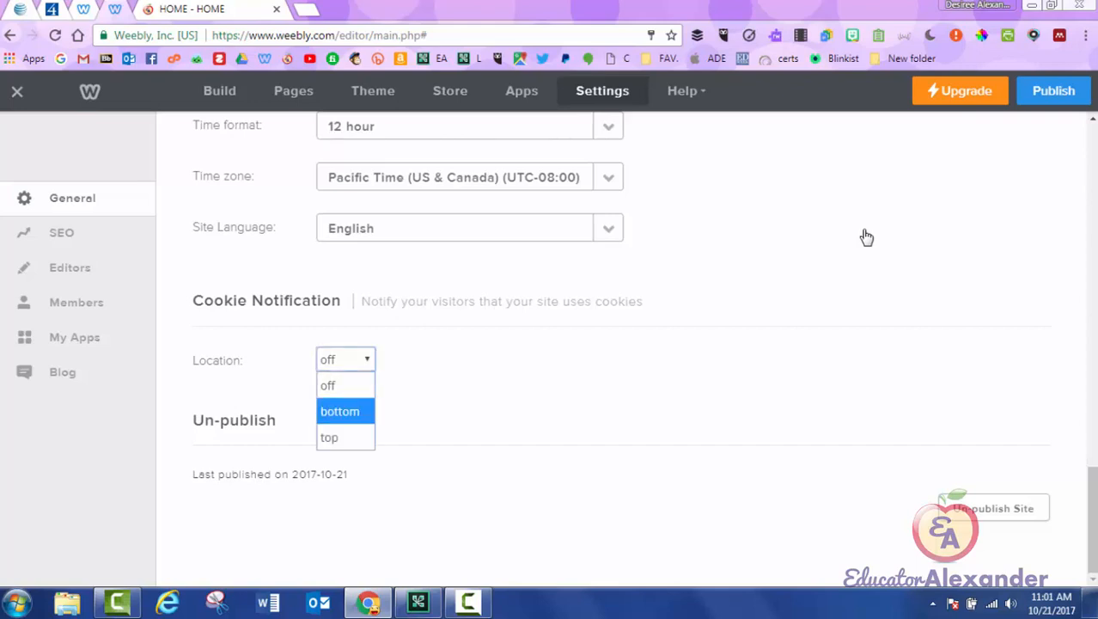
click(866, 238)
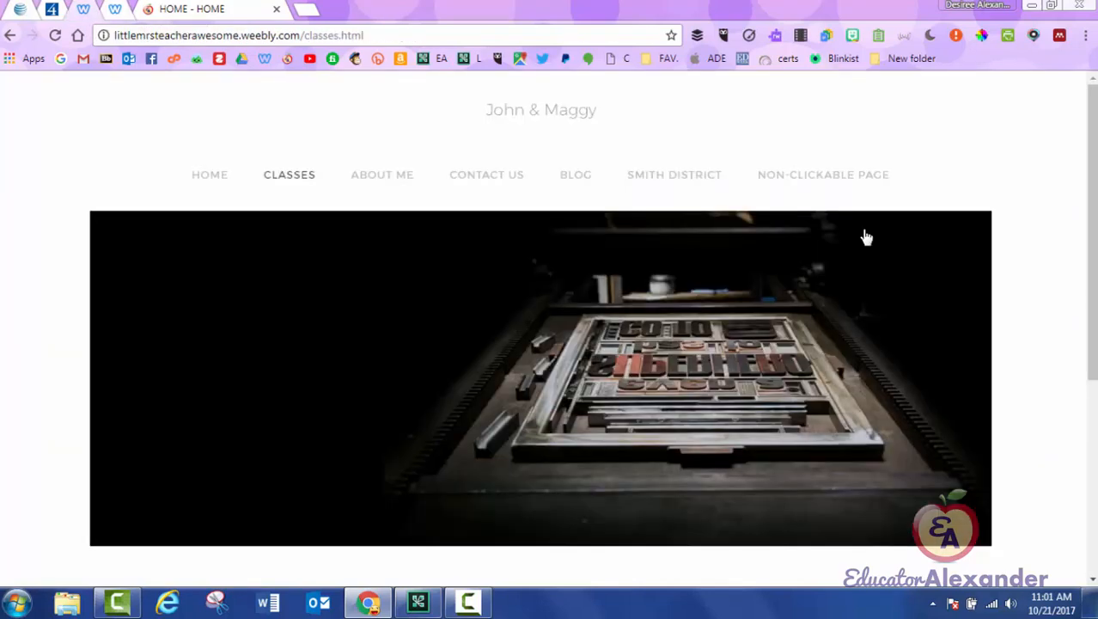
Step: Close the extra browser tab showing the published site and look over the Navigation option in the Weebly general settings
right_click(80, 6)
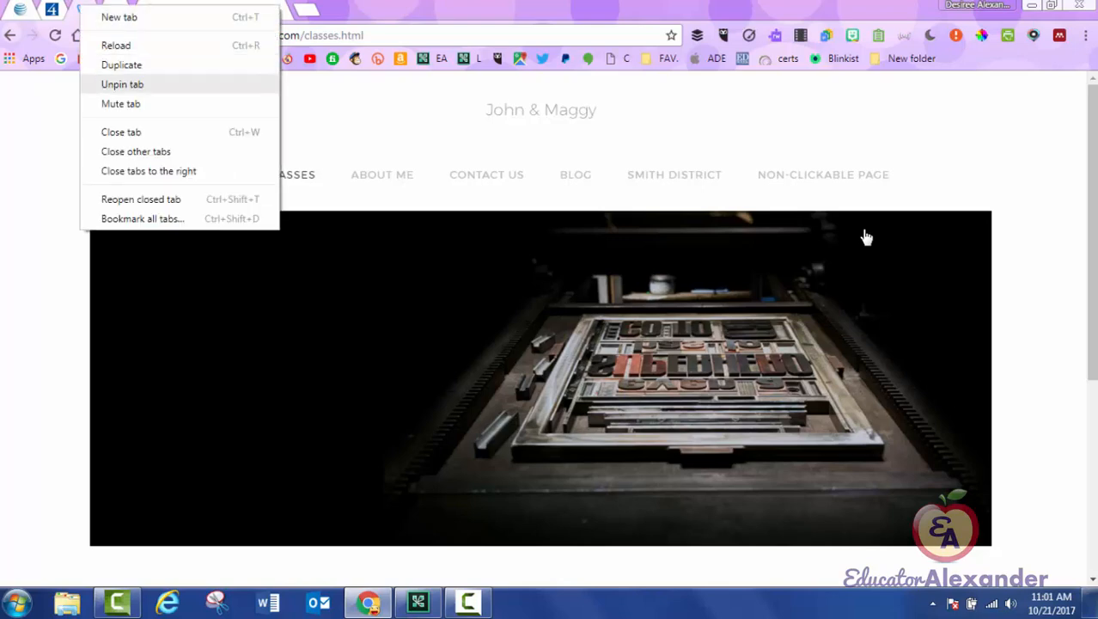
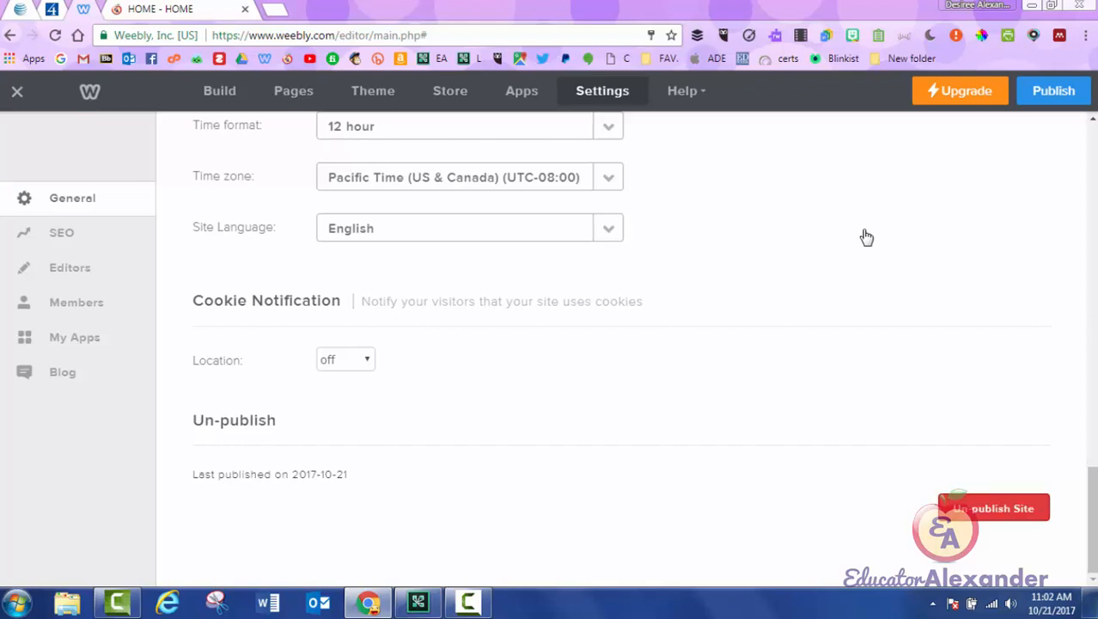
scroll(866, 237, up, 10)
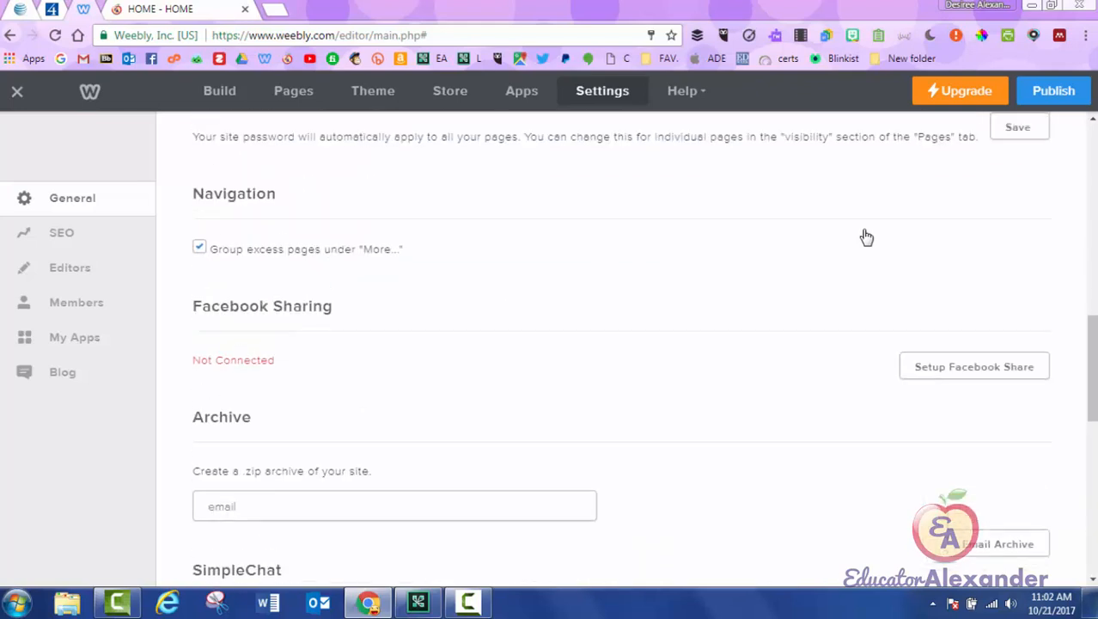
scroll(867, 237, down, 6)
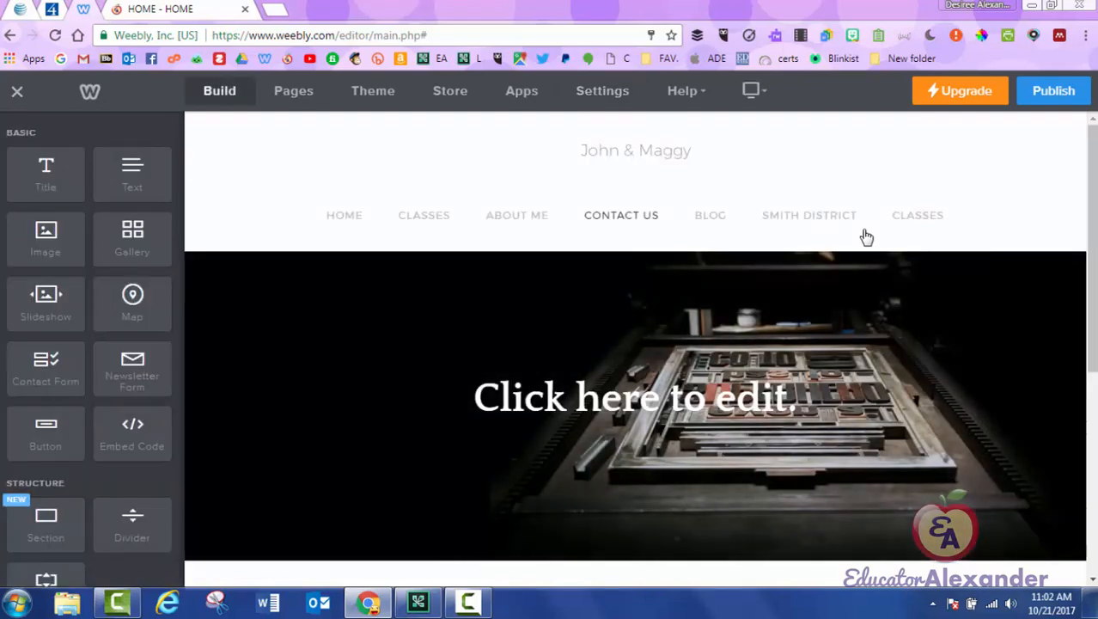
Step: Add two standard pages named New Page and view how the site menu groups the excess pages under More
mouse_move(867, 237)
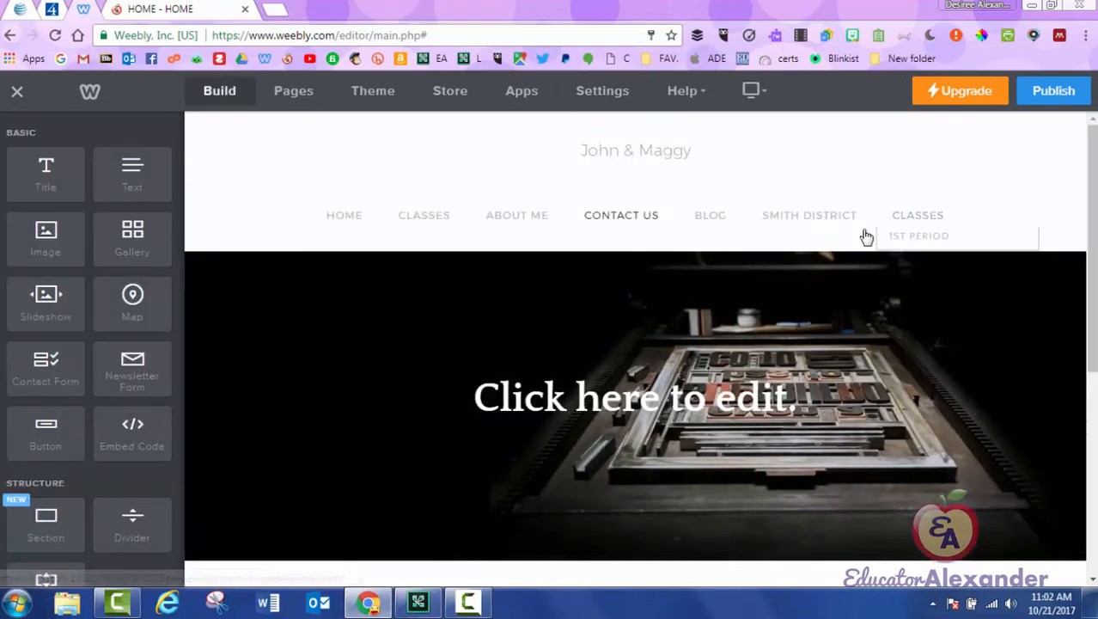
click(293, 91)
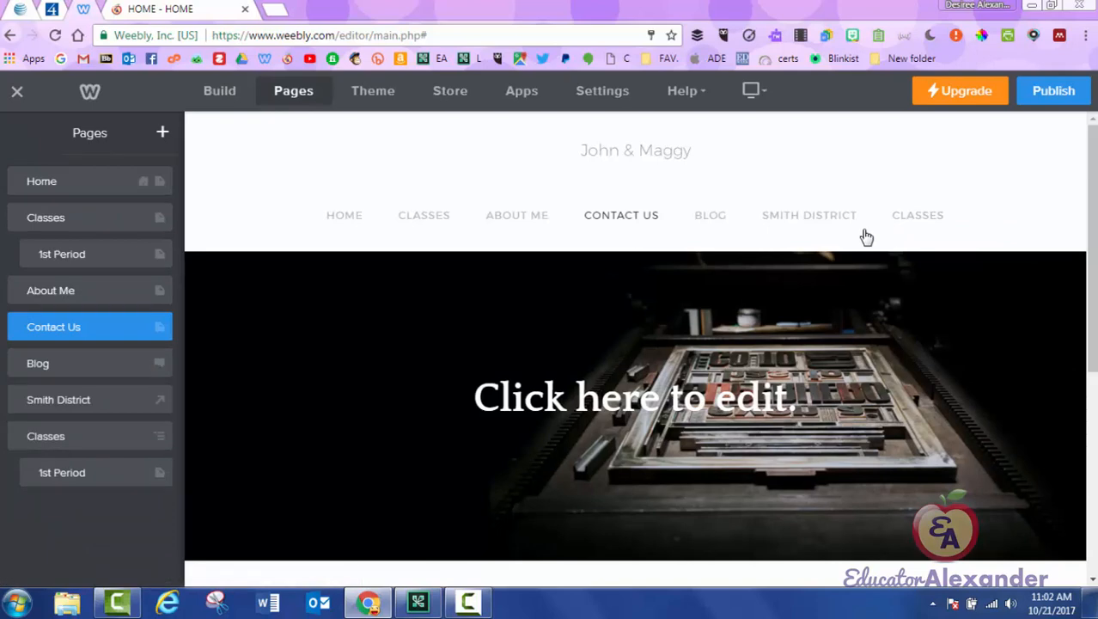
click(162, 133)
click(83, 184)
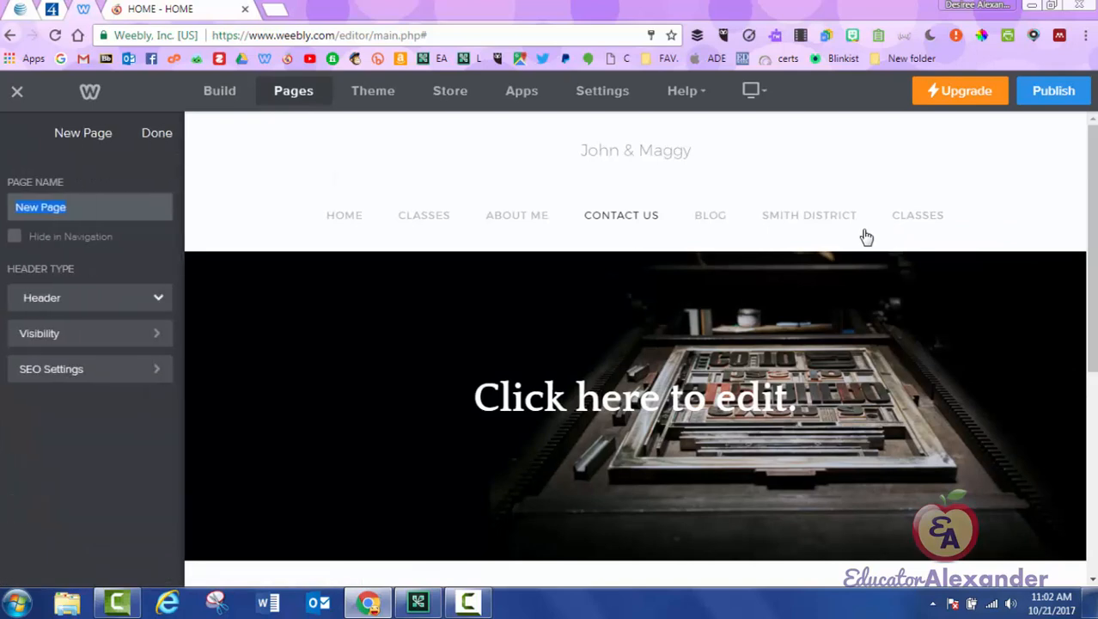
click(156, 133)
click(162, 132)
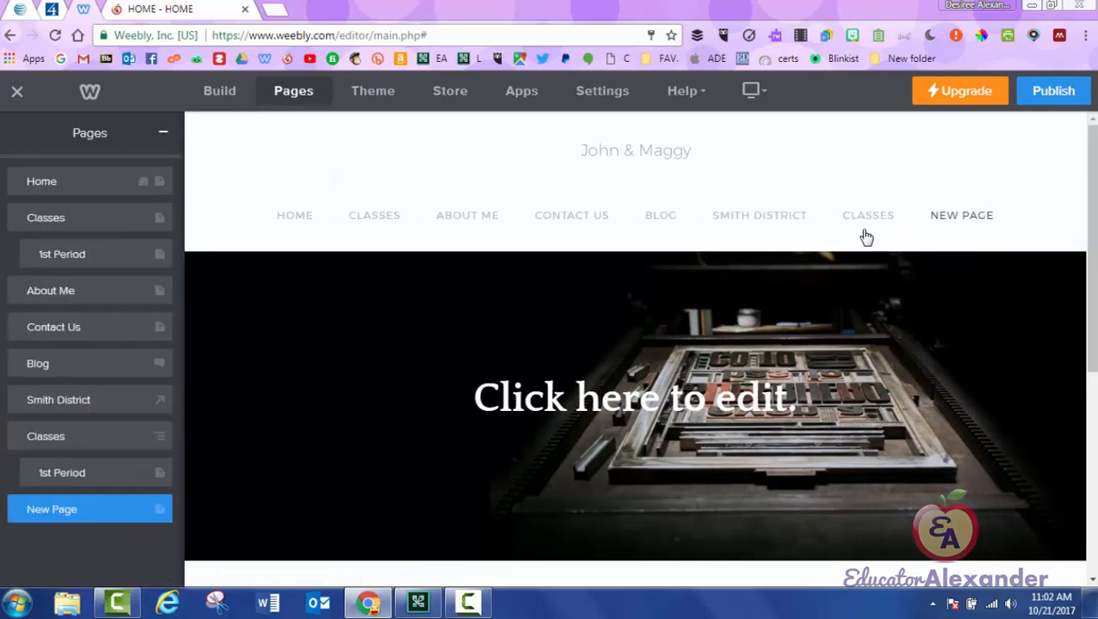
click(83, 184)
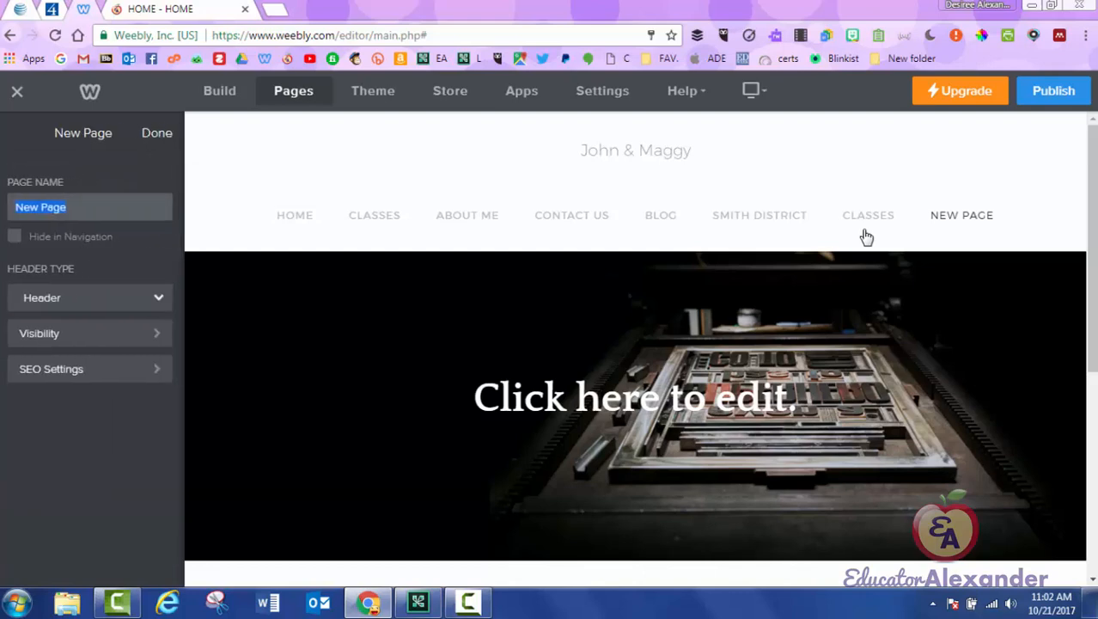
click(157, 132)
mouse_move(960, 215)
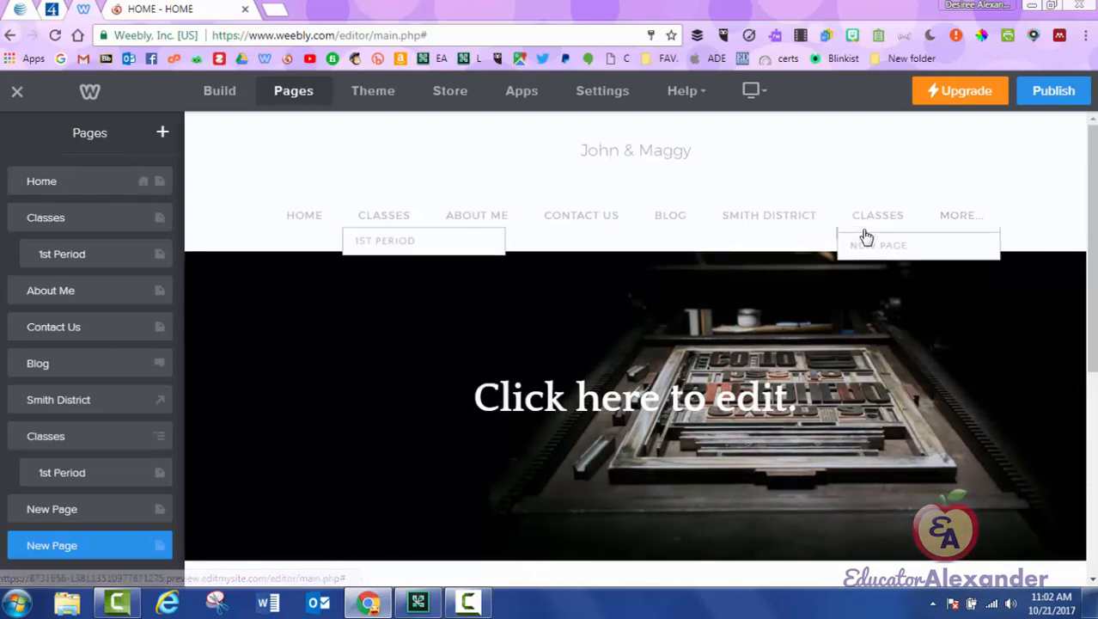
mouse_move(866, 237)
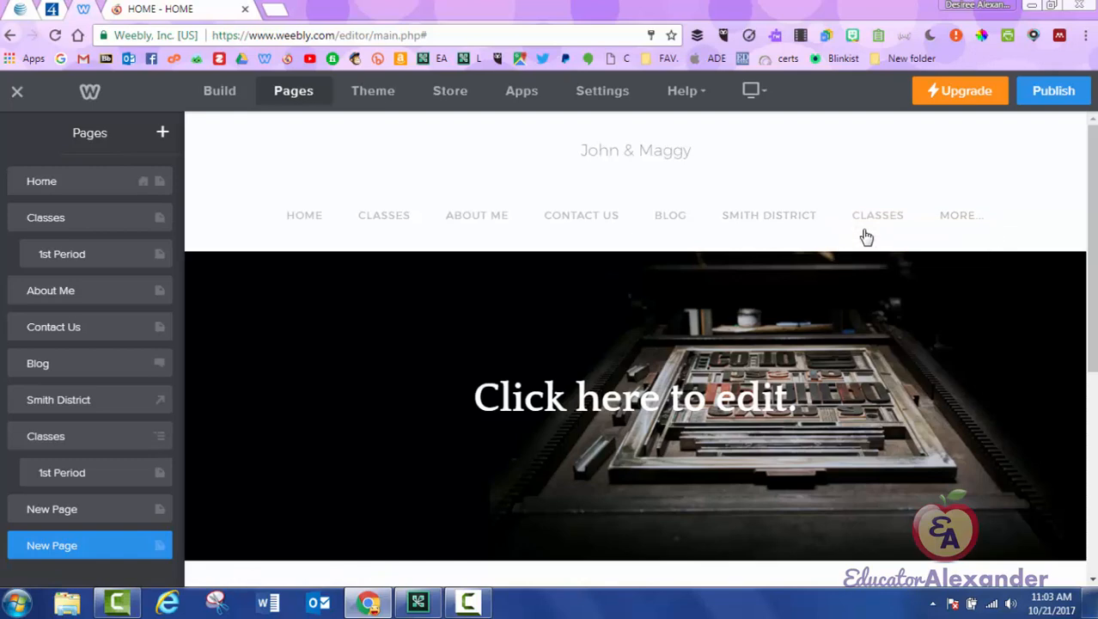
Step: Turn off the grouping of excess pages under "More..." in the general settings and view the site menu on the page
click(602, 92)
scroll(866, 237, down, 1)
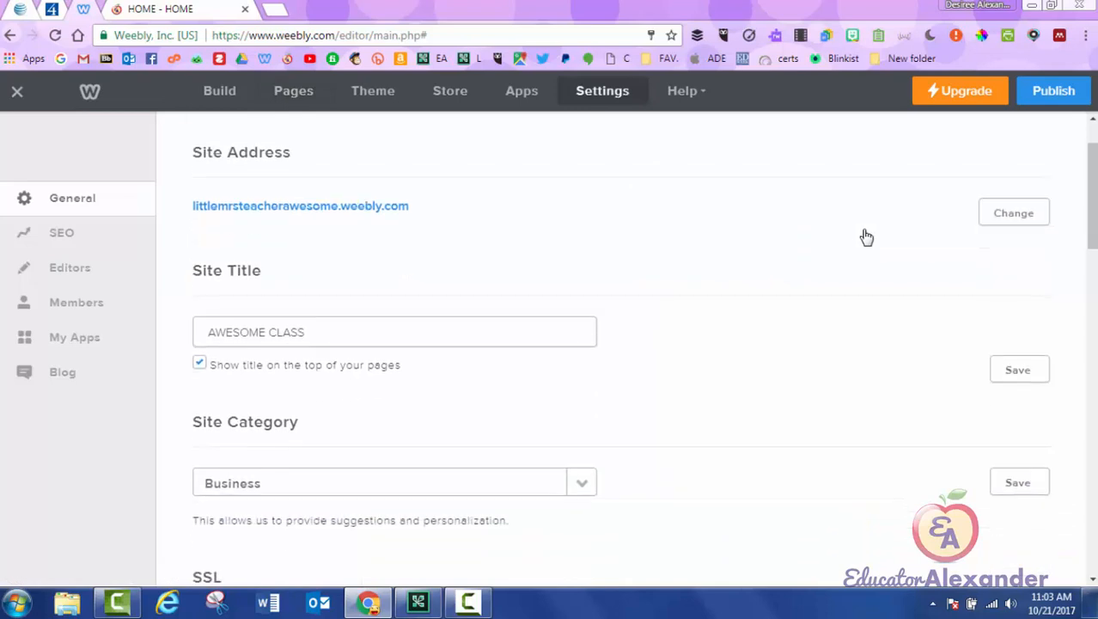
scroll(867, 237, down, 9)
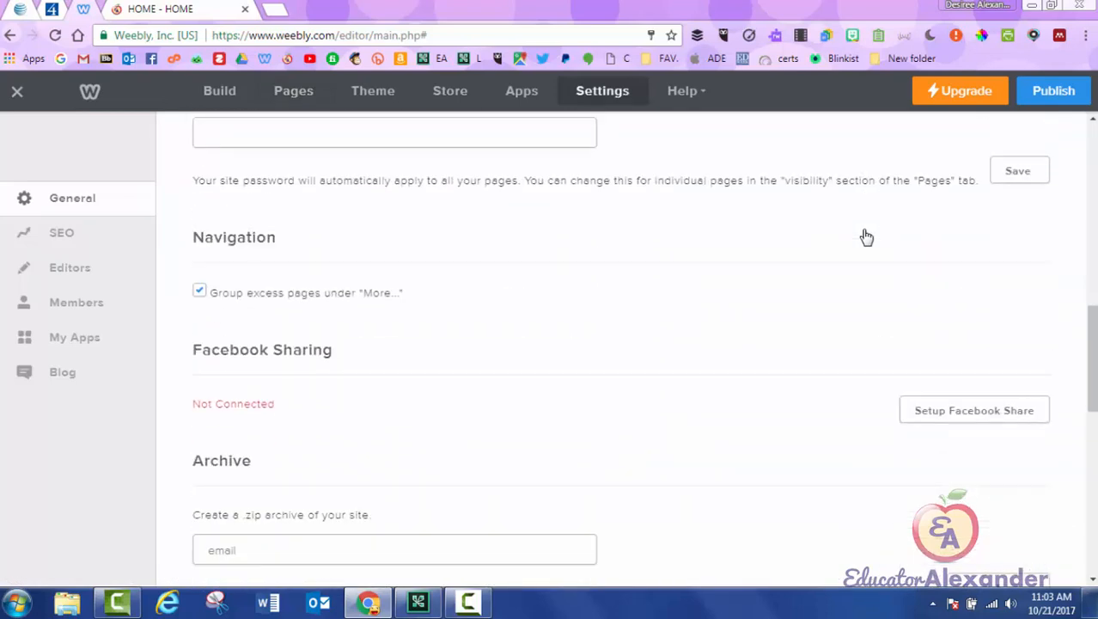
click(200, 290)
click(293, 91)
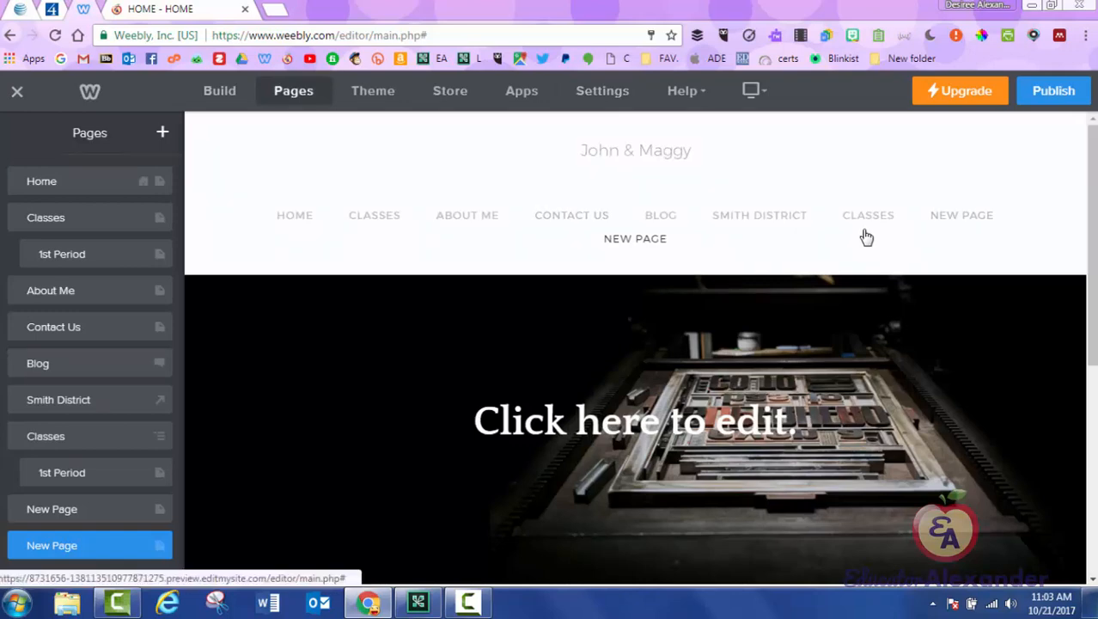
mouse_move(868, 215)
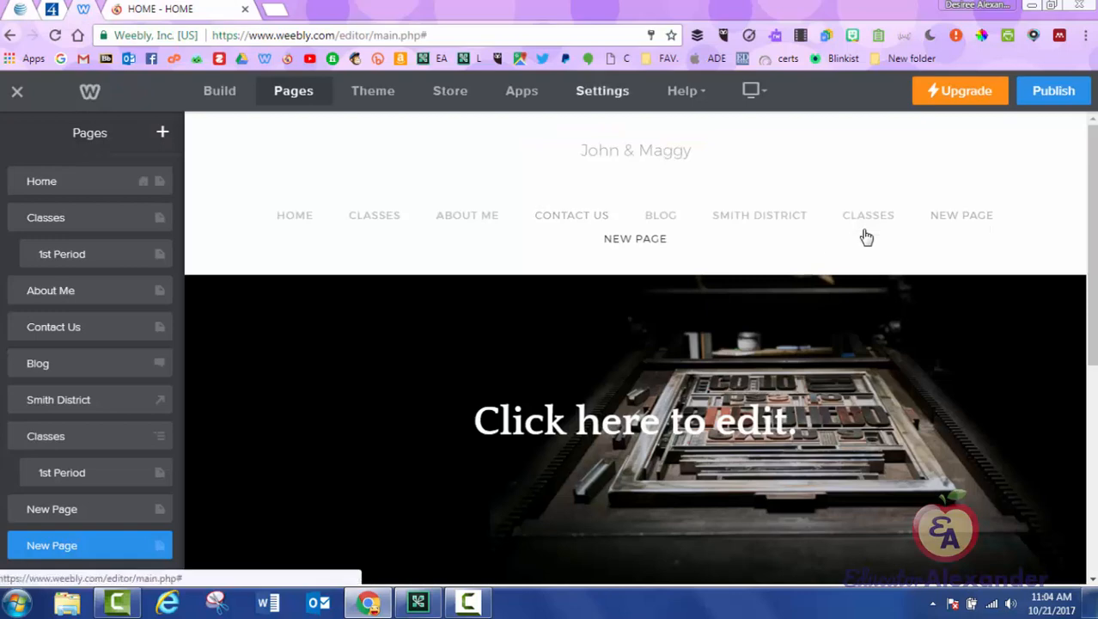
Step: Examine the SEO settings, including meta keywords, footer and header code, search engine hiding and 301 redirects
click(603, 91)
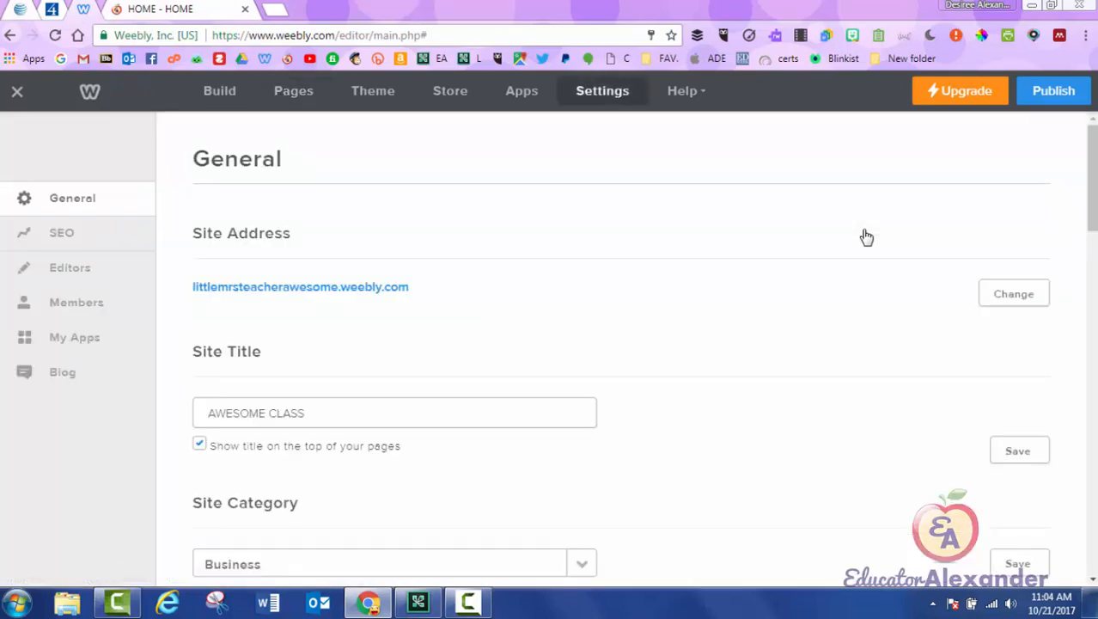
click(62, 233)
scroll(866, 237, down, 5)
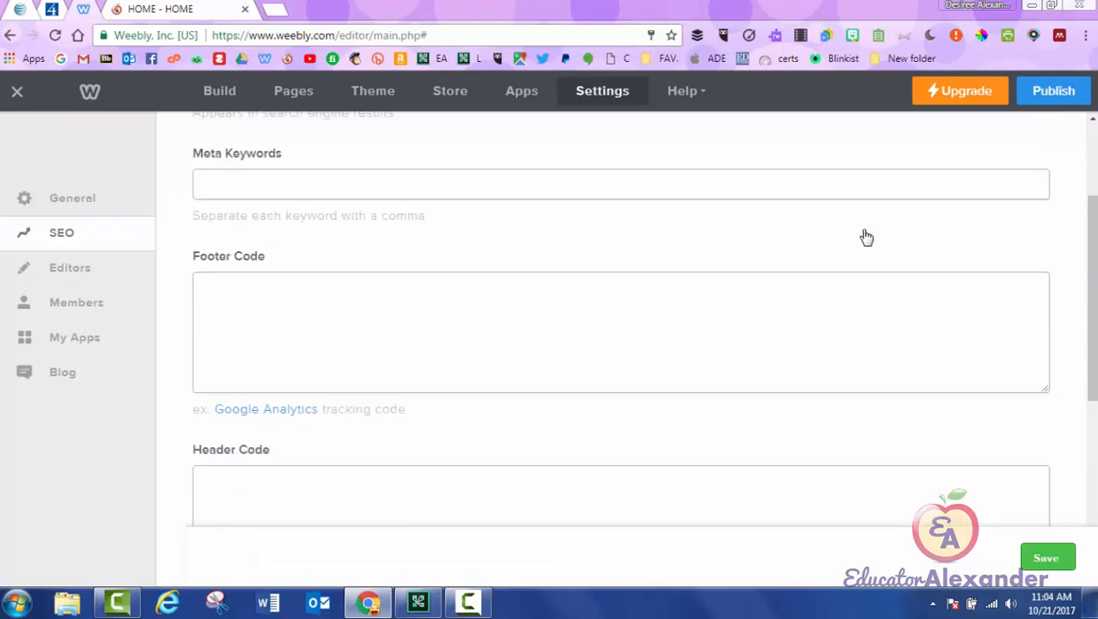
scroll(867, 237, down, 2)
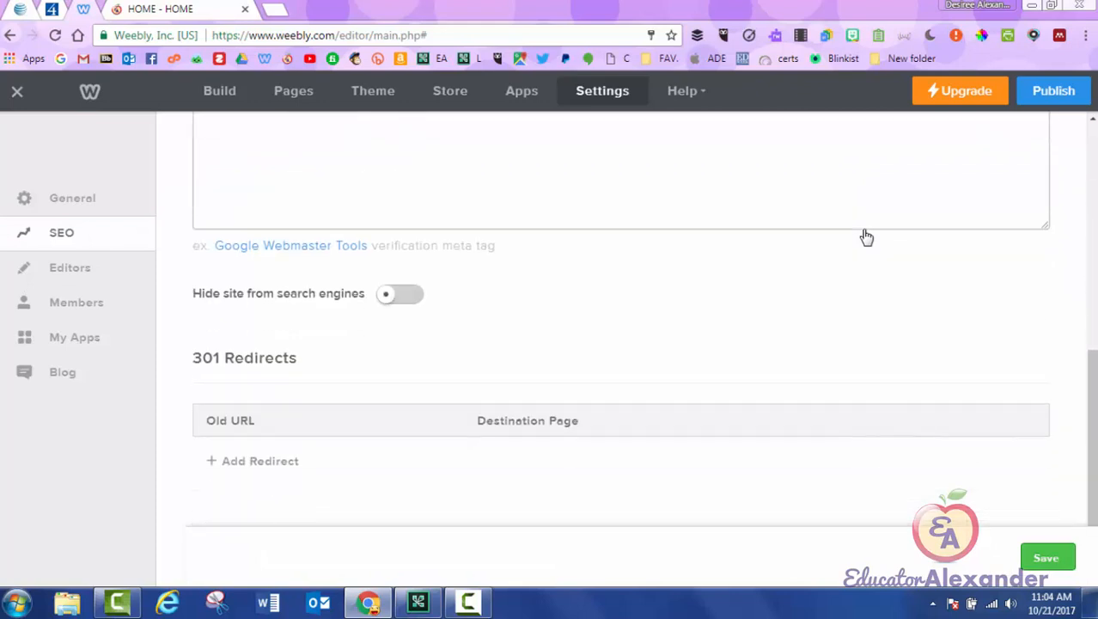
scroll(866, 238, up, 10)
Step: Open the form for adding a site editor, look over its invitation and permission fields, and leave without adding anyone
click(70, 268)
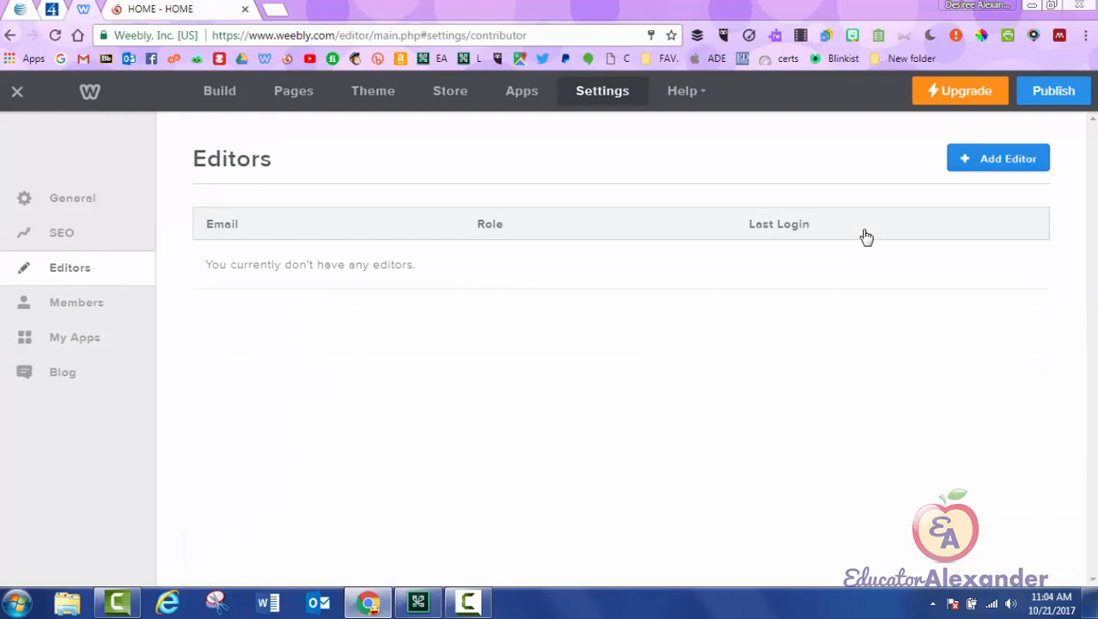
click(999, 158)
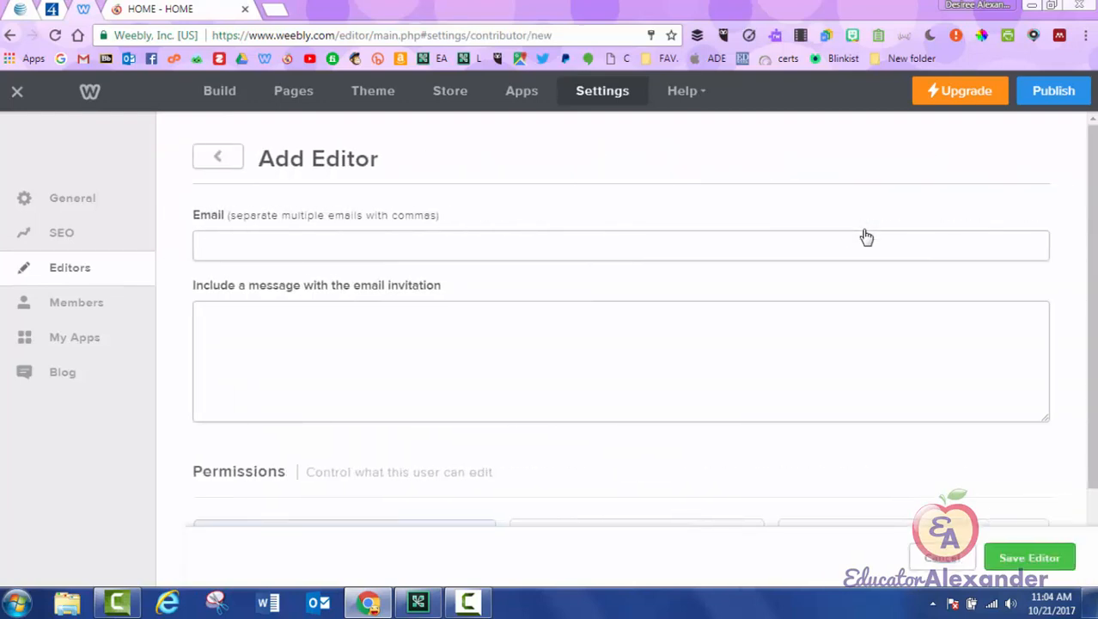
scroll(866, 237, down, 2)
scroll(866, 238, up, 2)
click(218, 156)
Step: Examine the Members settings for login and registration, the members list and the groups
click(76, 303)
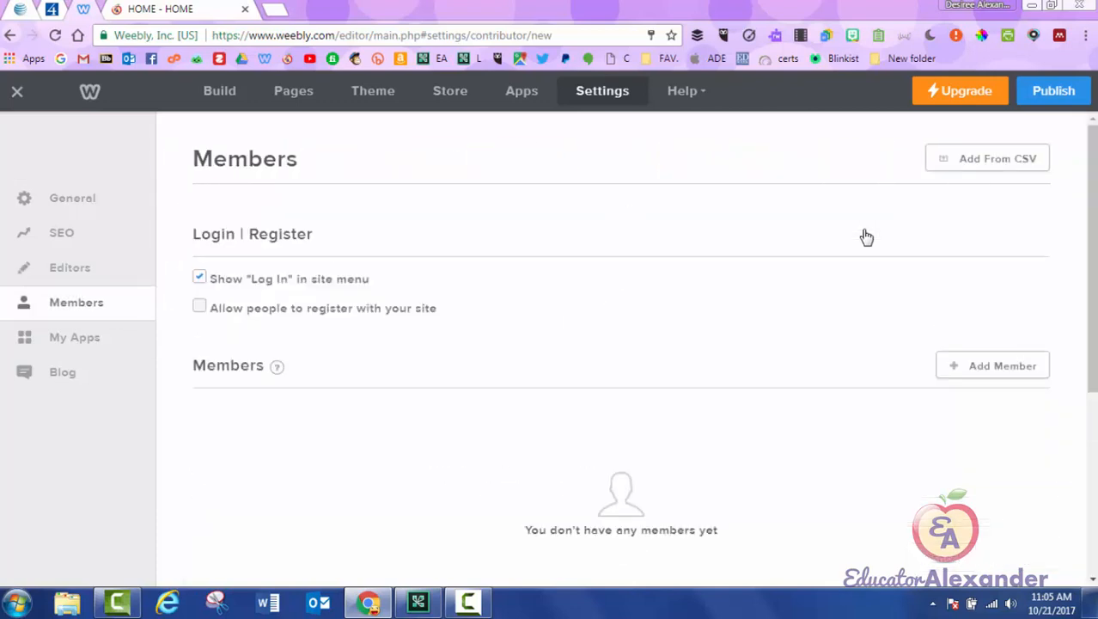
scroll(866, 237, down, 4)
scroll(866, 237, up, 4)
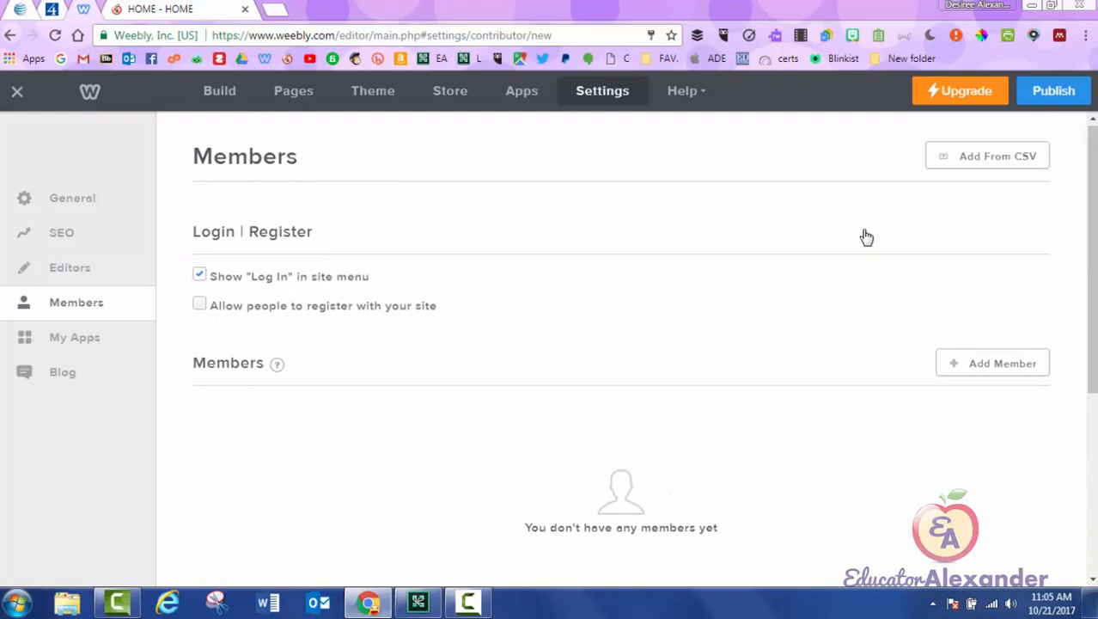
scroll(866, 237, down, 4)
scroll(866, 237, up, 4)
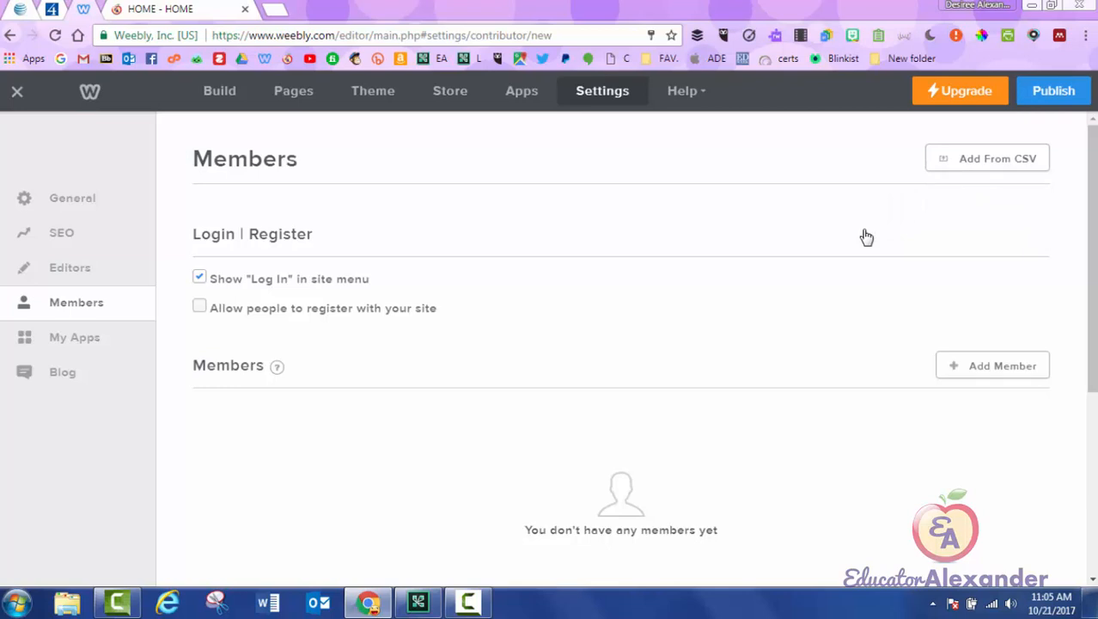
scroll(866, 238, down, 4)
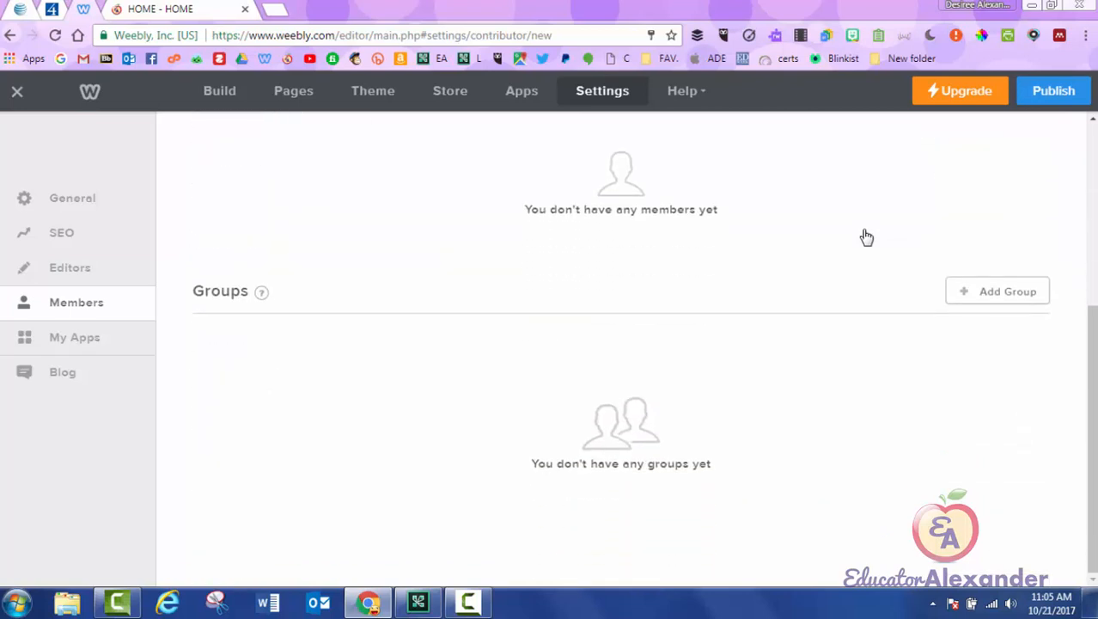
scroll(866, 238, down, 2)
Step: Look through the list of installed apps in the site settings
scroll(866, 237, down, 1)
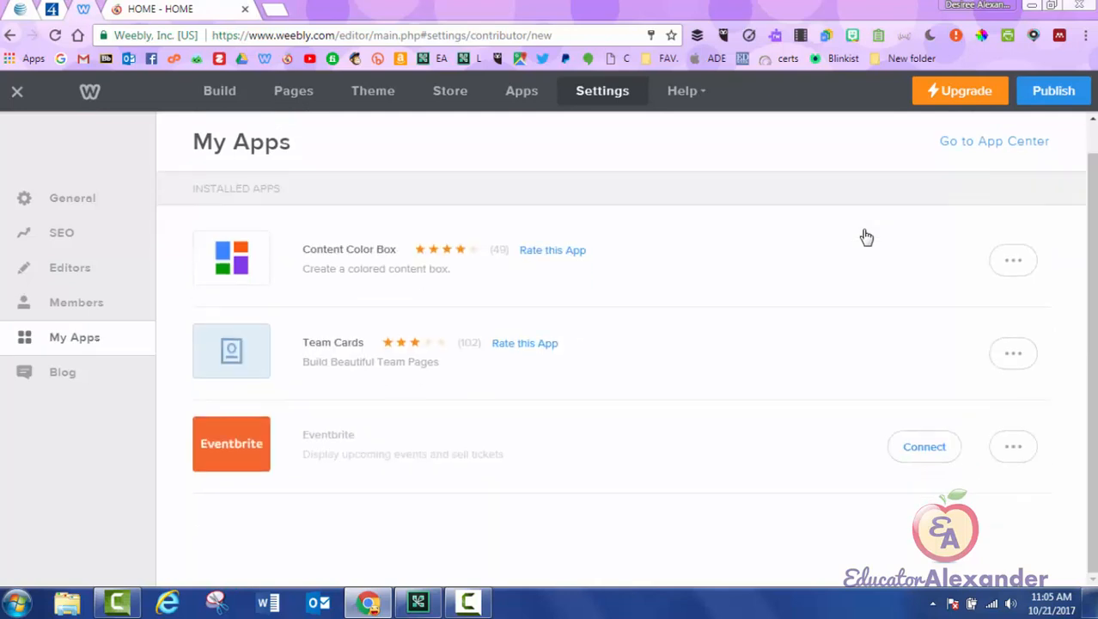
scroll(866, 238, up, 1)
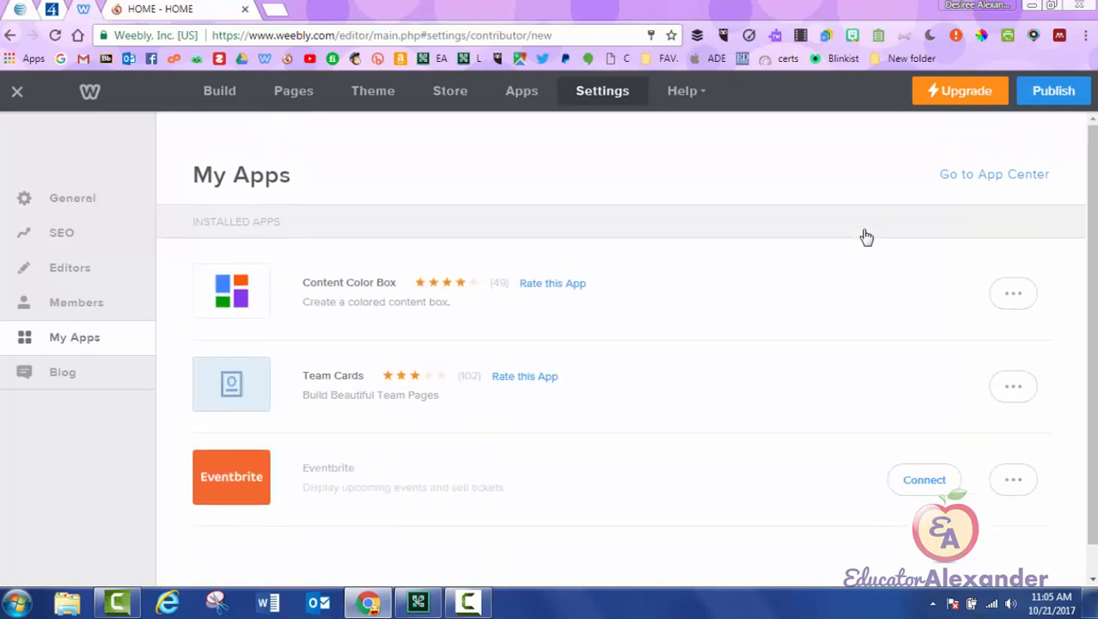
scroll(867, 237, down, 2)
scroll(866, 237, down, 4)
scroll(866, 237, up, 5)
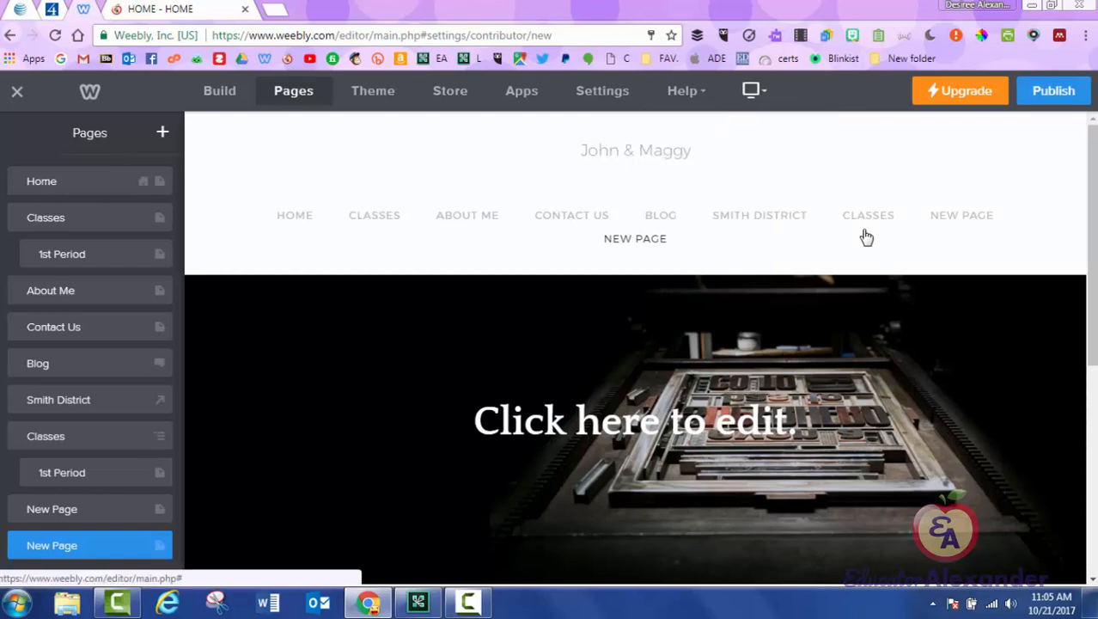
Step: Switch the page editor from the desktop view to the mobile view of the site
click(757, 91)
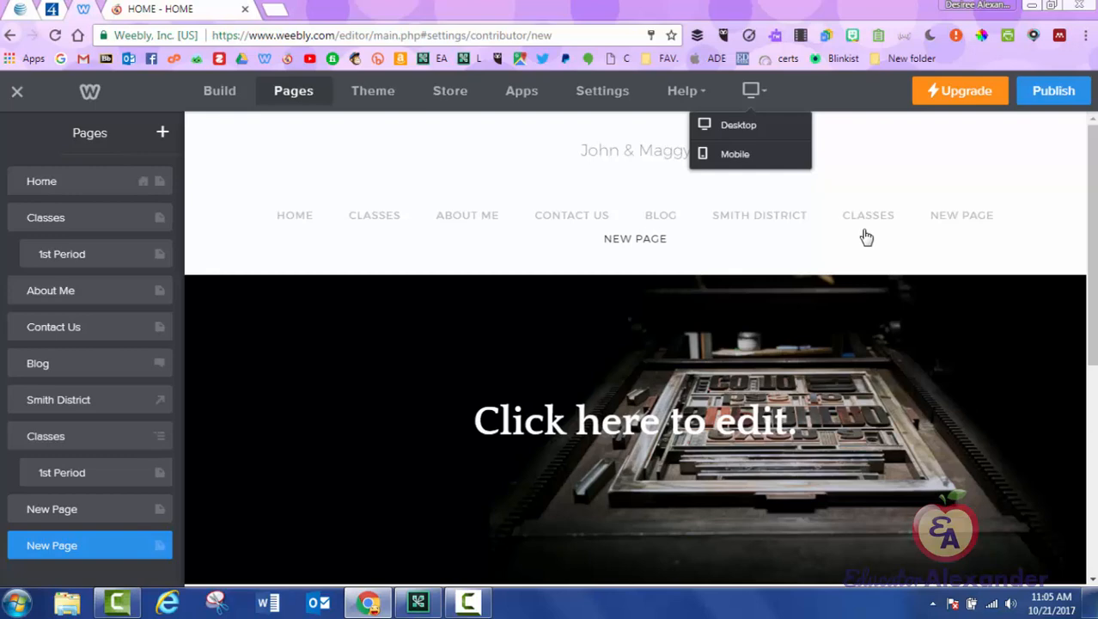
click(734, 154)
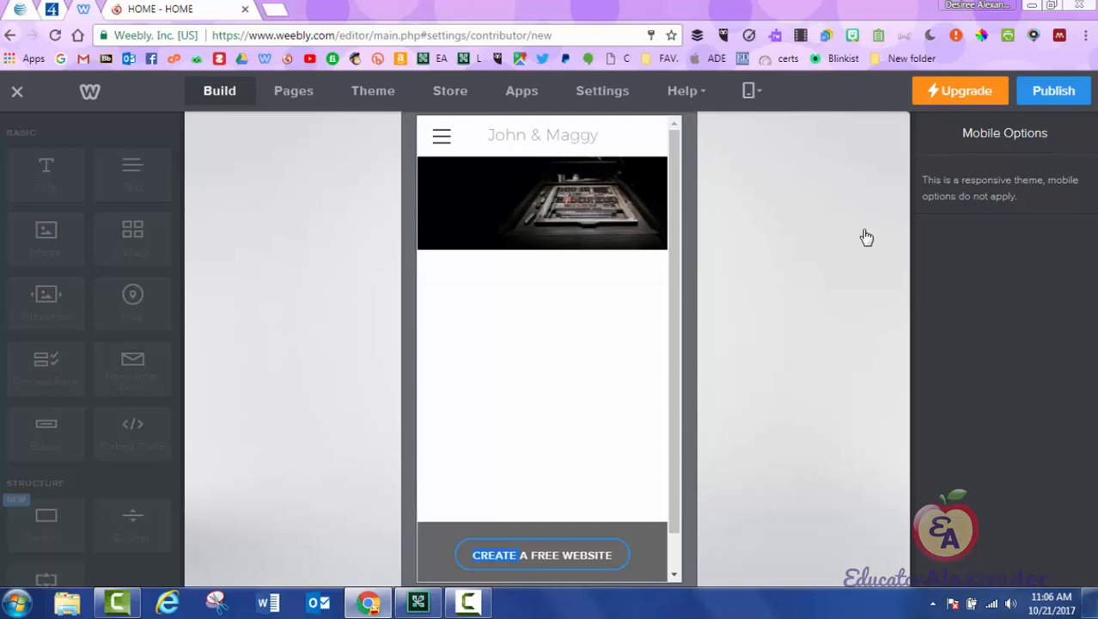
Step: Read the Mobile Options note on how responsive themes affect the mobile settings
mouse_move(1018, 197)
mouse_down()
mouse_move(927, 196)
mouse_move(923, 181)
mouse_up()
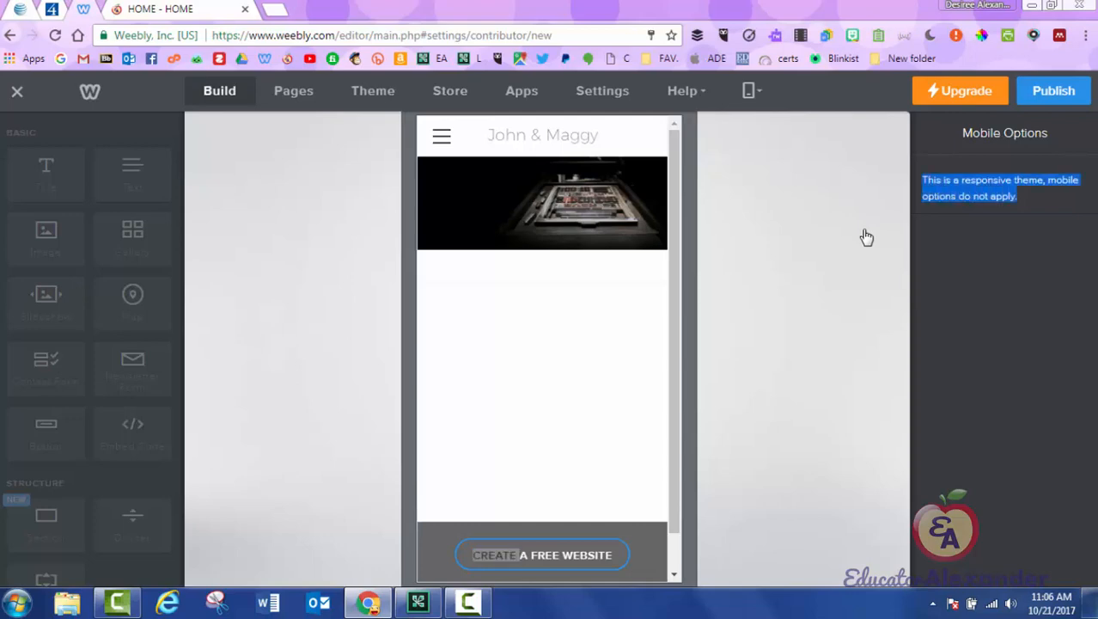
click(866, 237)
drag(962, 181, 1042, 181)
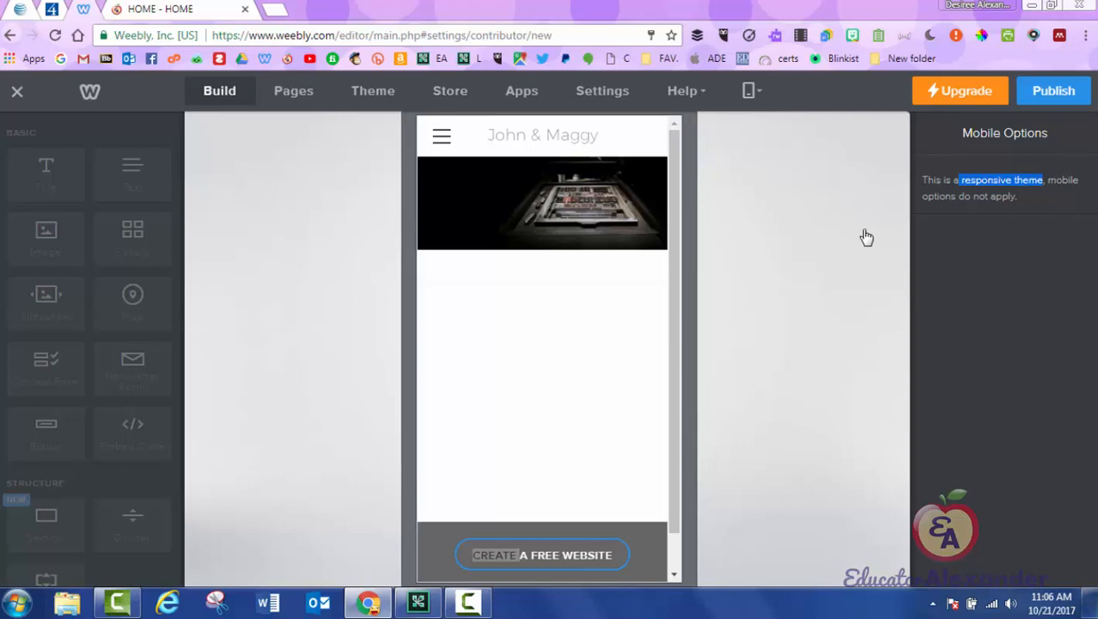
click(866, 237)
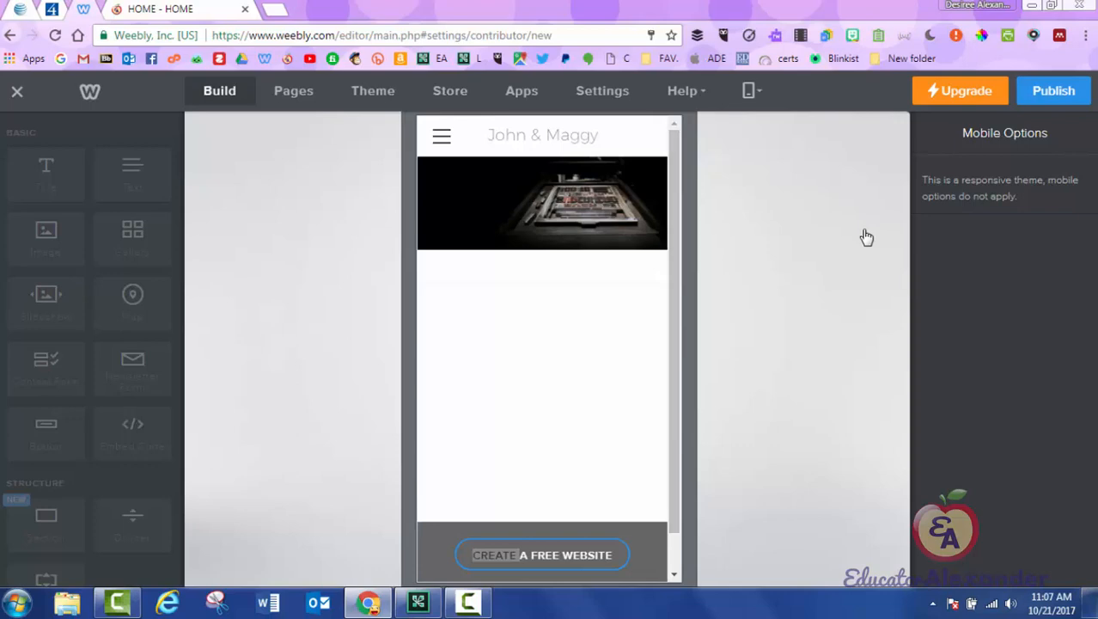
mouse_move(923, 180)
mouse_down()
mouse_move(1079, 181)
mouse_move(1017, 197)
mouse_up()
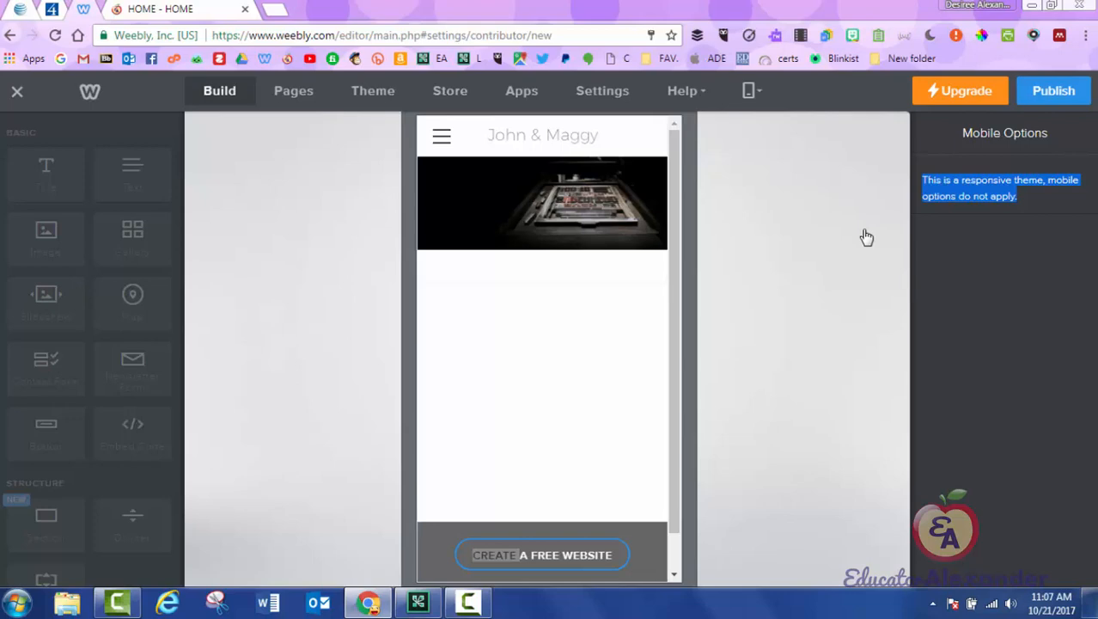
mouse_move(674, 332)
mouse_down()
mouse_move(674, 366)
mouse_move(674, 331)
mouse_up()
Step: Open the upgrade plans, look through the plan choices, and open the plan comparison with its prices and features
click(866, 237)
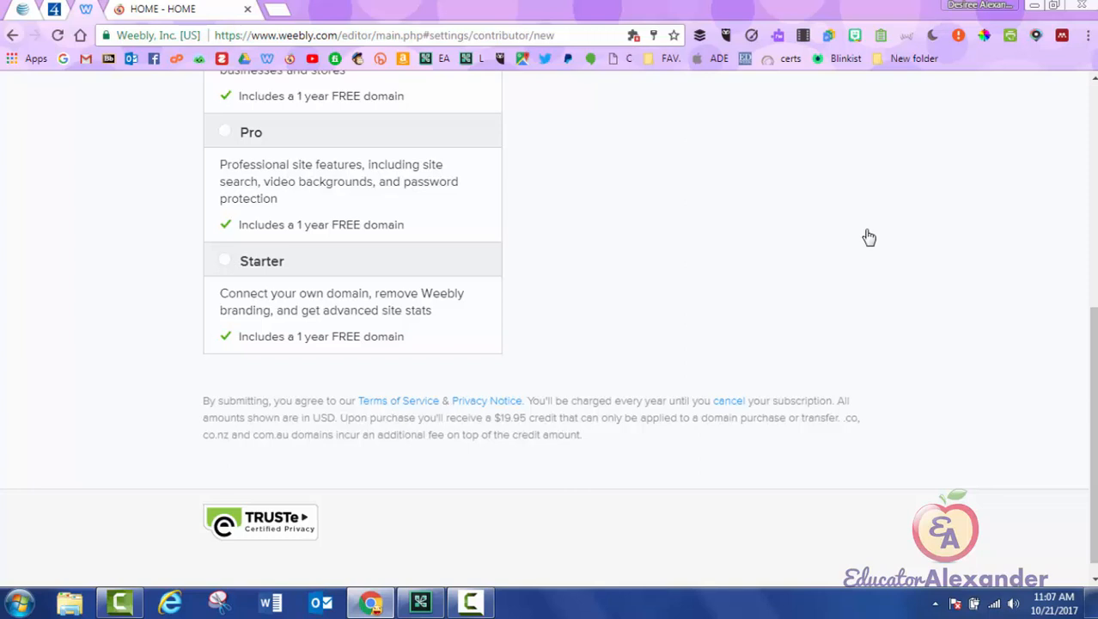
drag(555, 35, 214, 35)
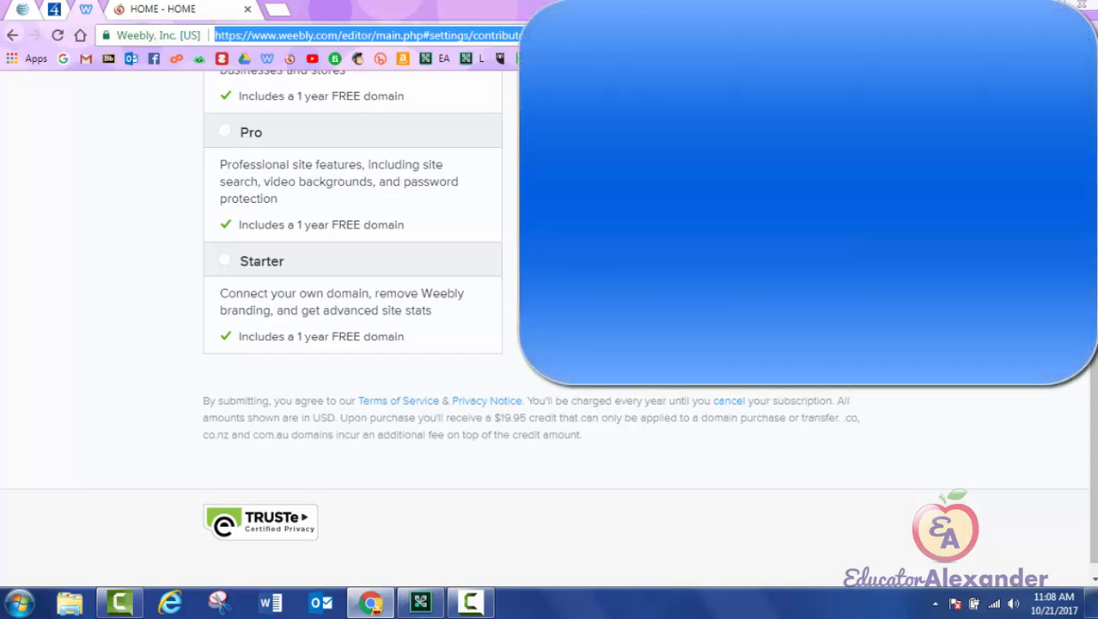
scroll(352, 327, up, 4)
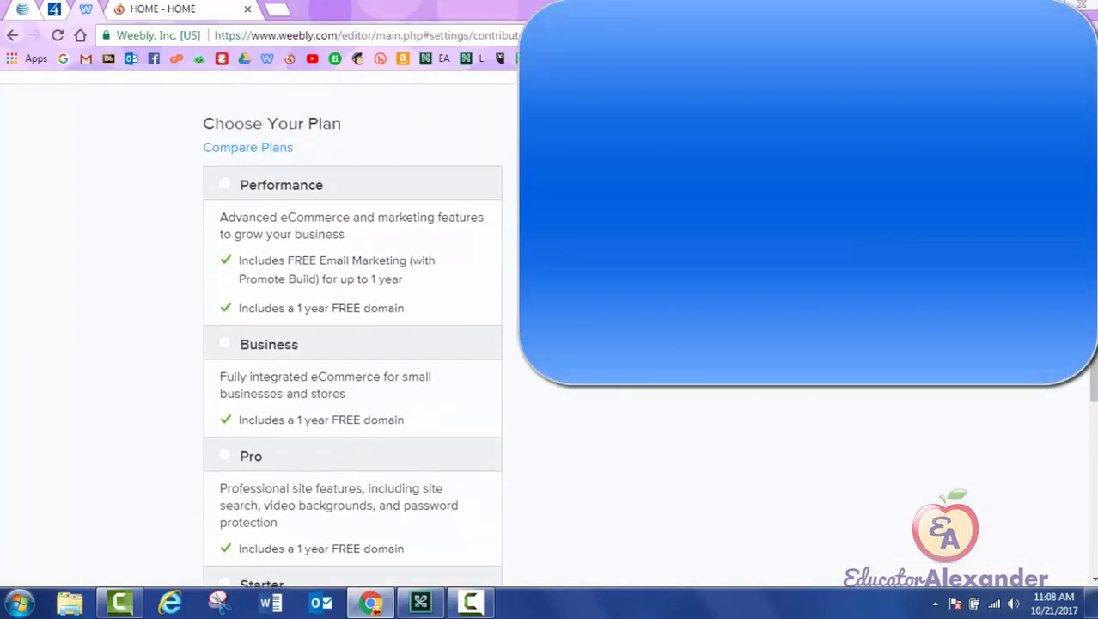
scroll(352, 344, down, 3)
scroll(352, 344, up, 3)
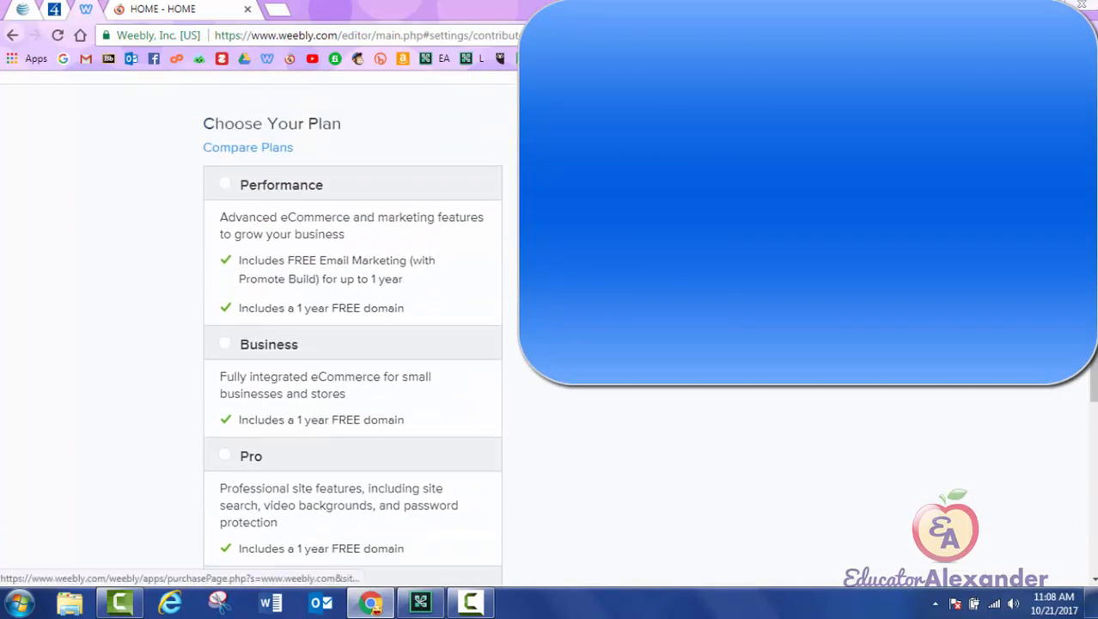
click(869, 237)
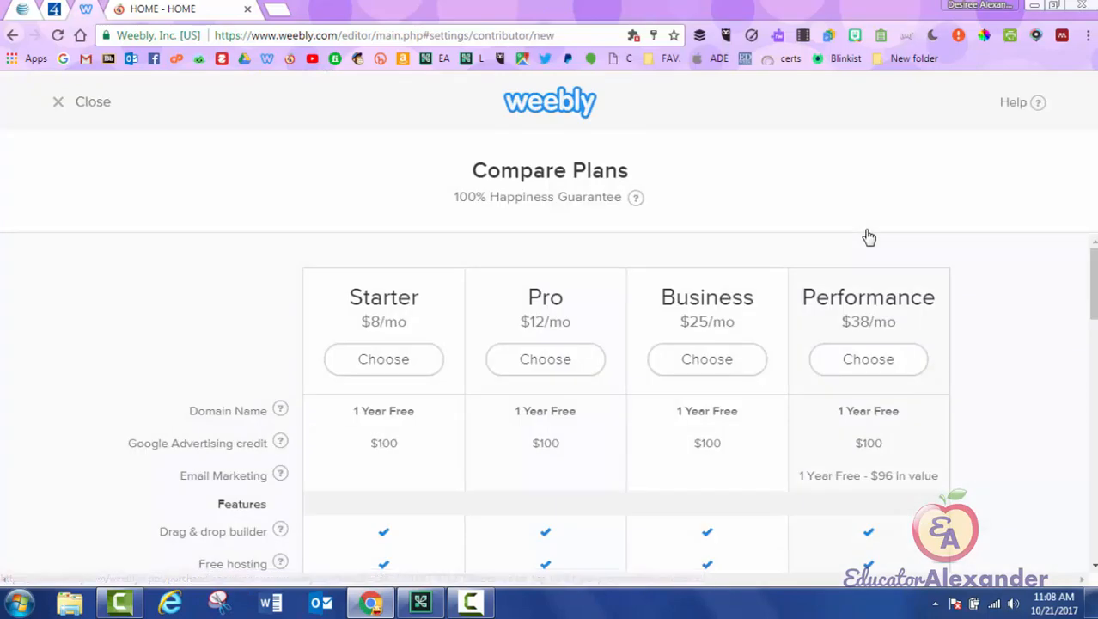
scroll(868, 237, down, 3)
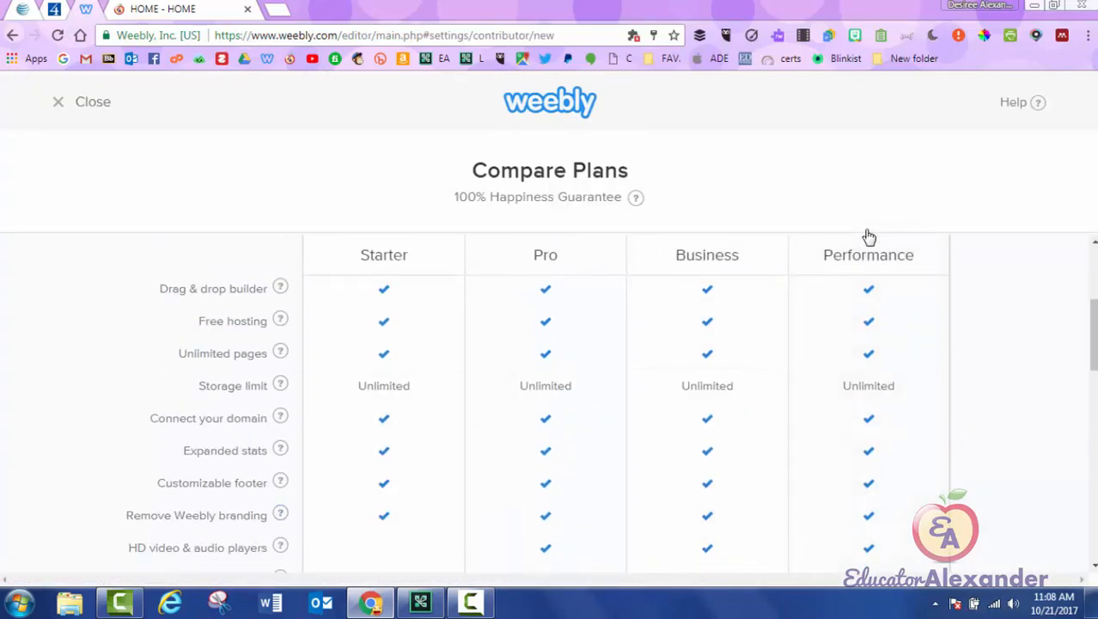
Step: Switch to the educatoralexander.com tab, examine the customized footer of its home page, and return to the plan comparison
key(ctrl+Tab)
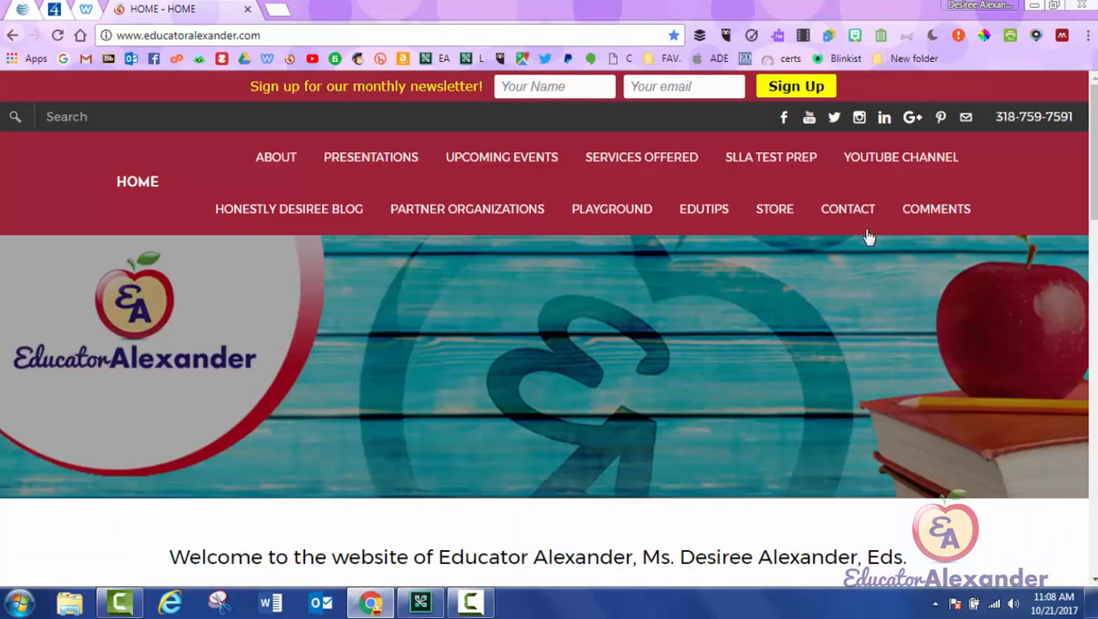
scroll(869, 238, down, 10)
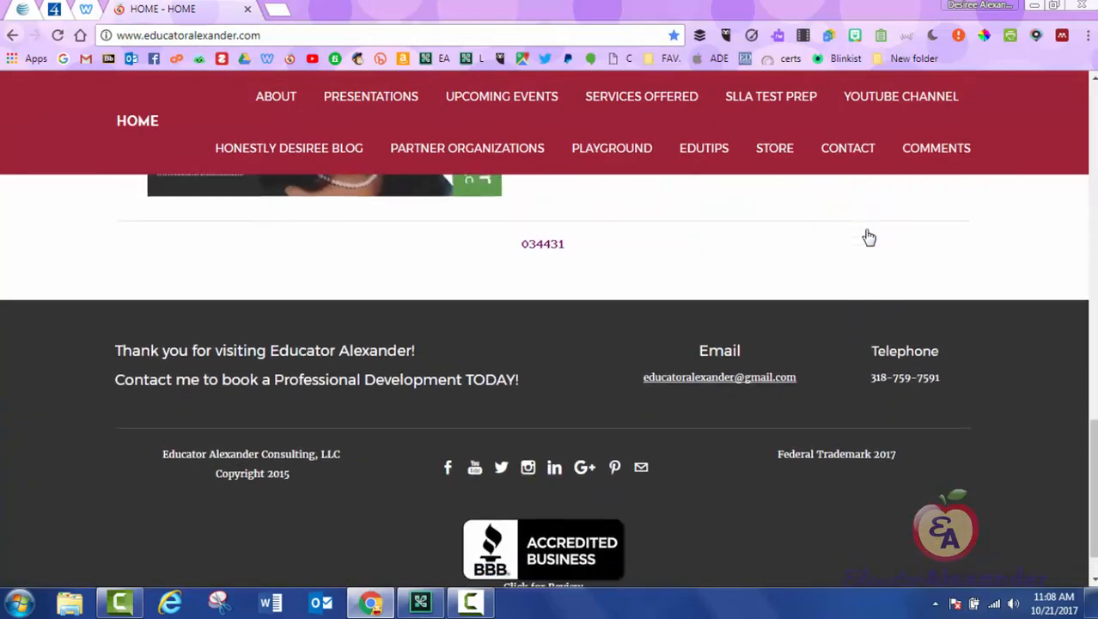
scroll(869, 237, down, 1)
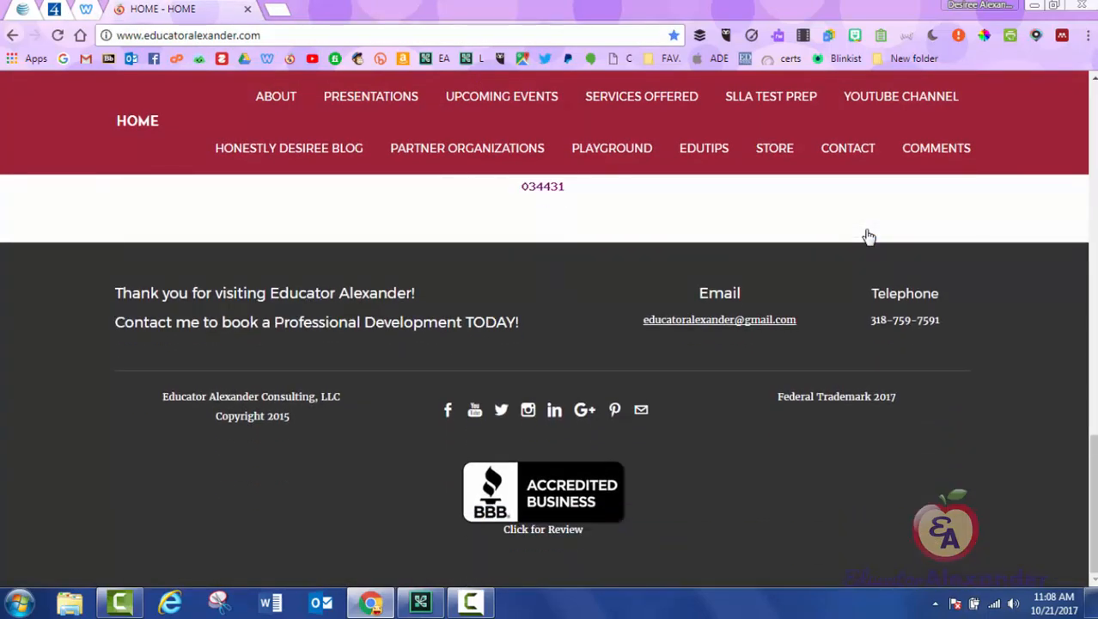
key(ctrl+shift+Tab)
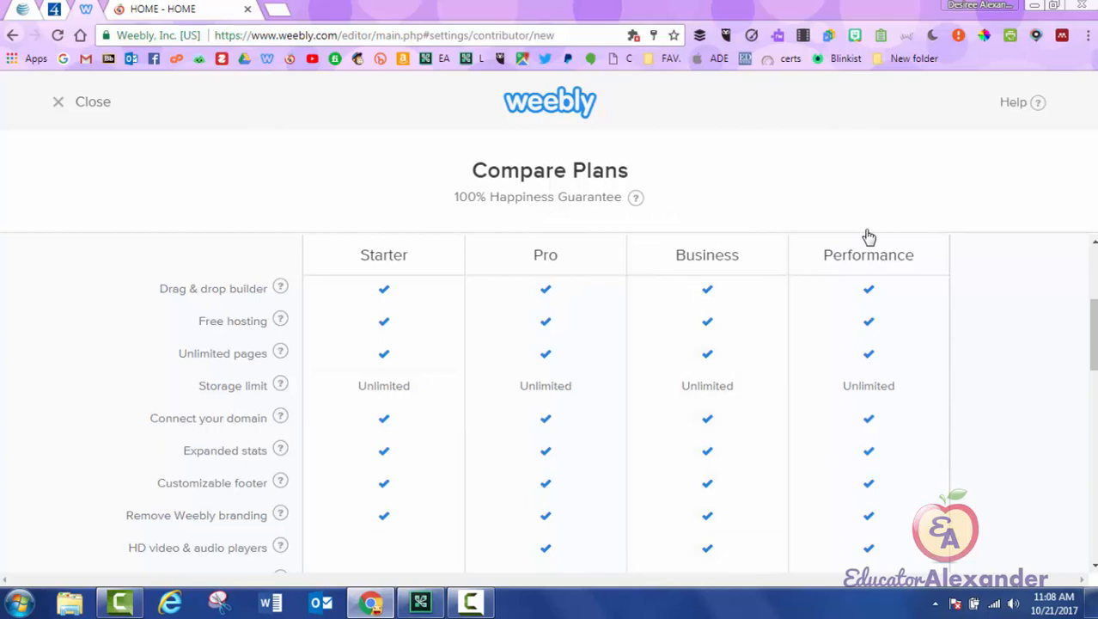
Step: Compare the remaining features of the Starter, Pro, Business and Performance plans, and close the comparison without choosing one
key(ctrl+l)
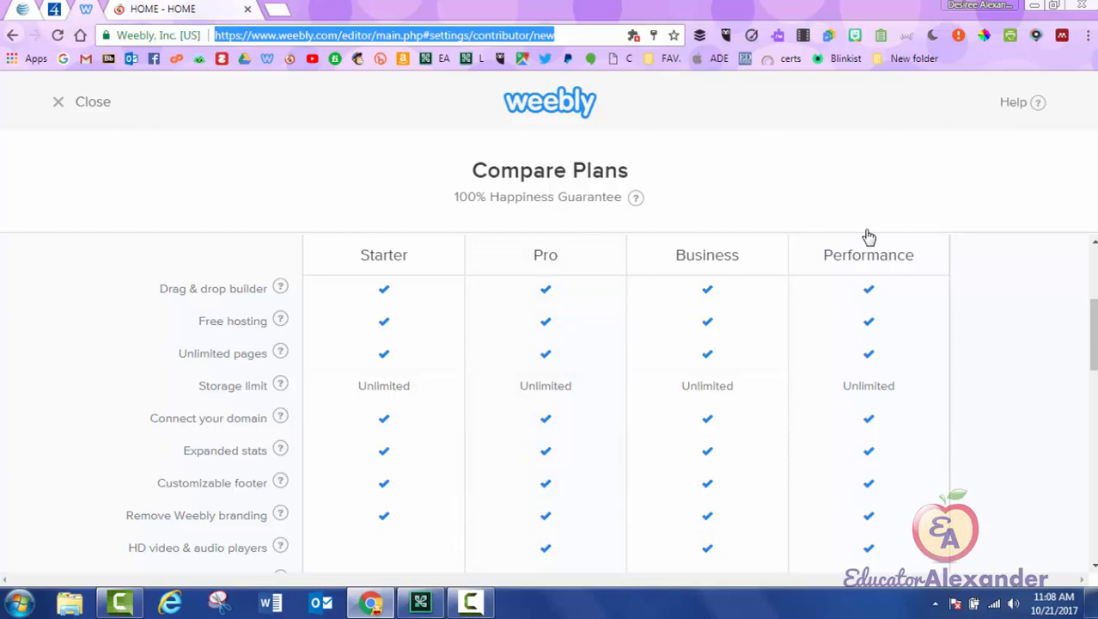
scroll(868, 236, down, 5)
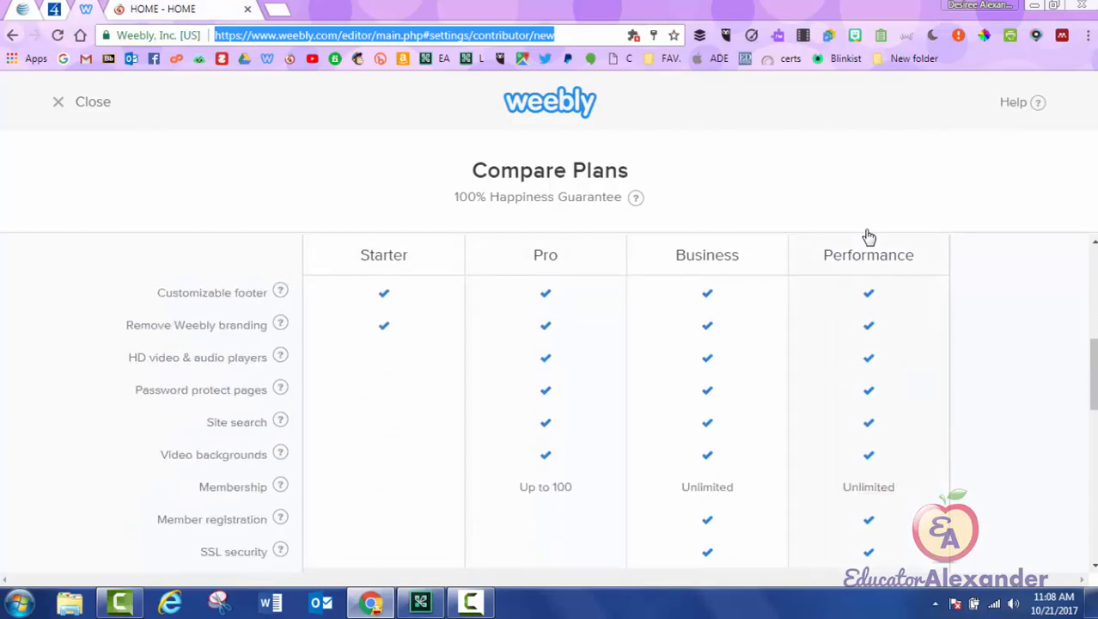
scroll(869, 236, up, 9)
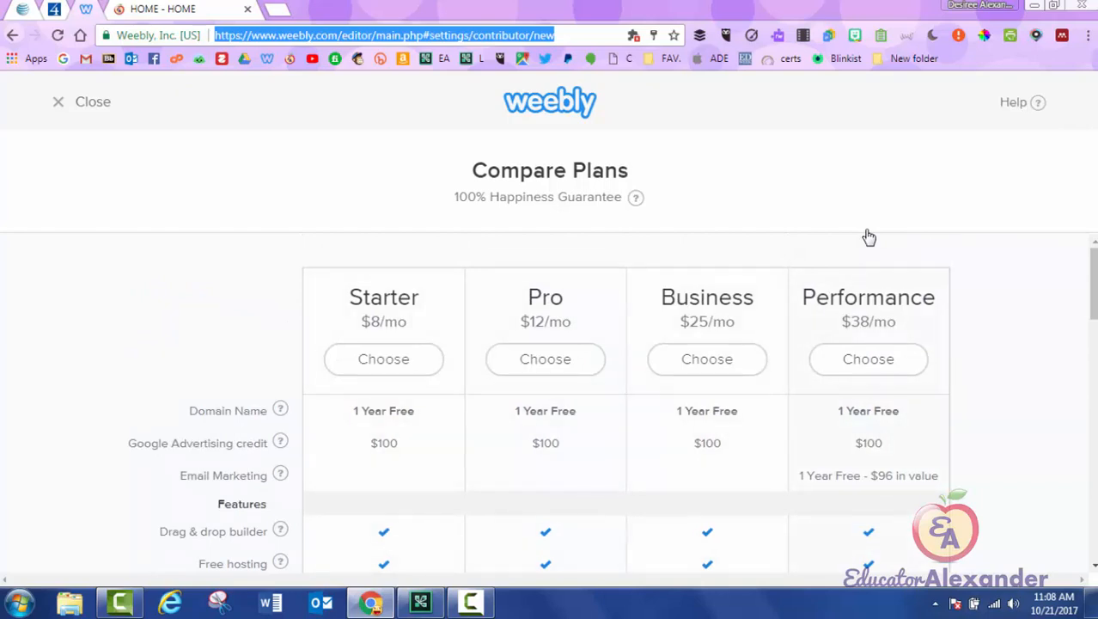
click(59, 101)
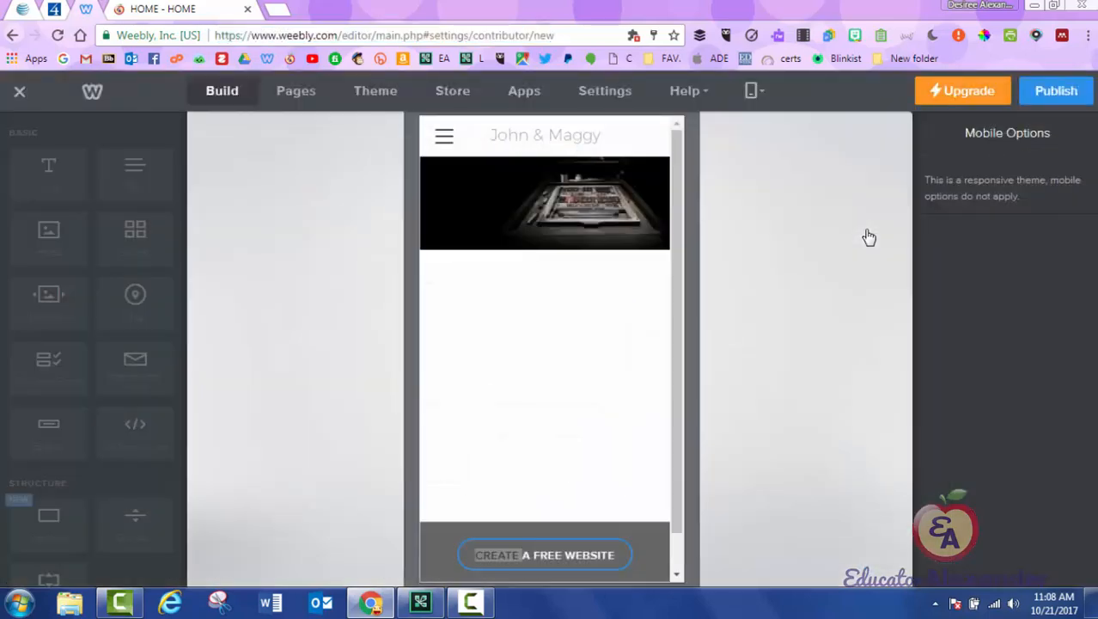
Step: Return the editor to the desktop view and publish the website, closing the publishing dialog
click(753, 90)
click(733, 122)
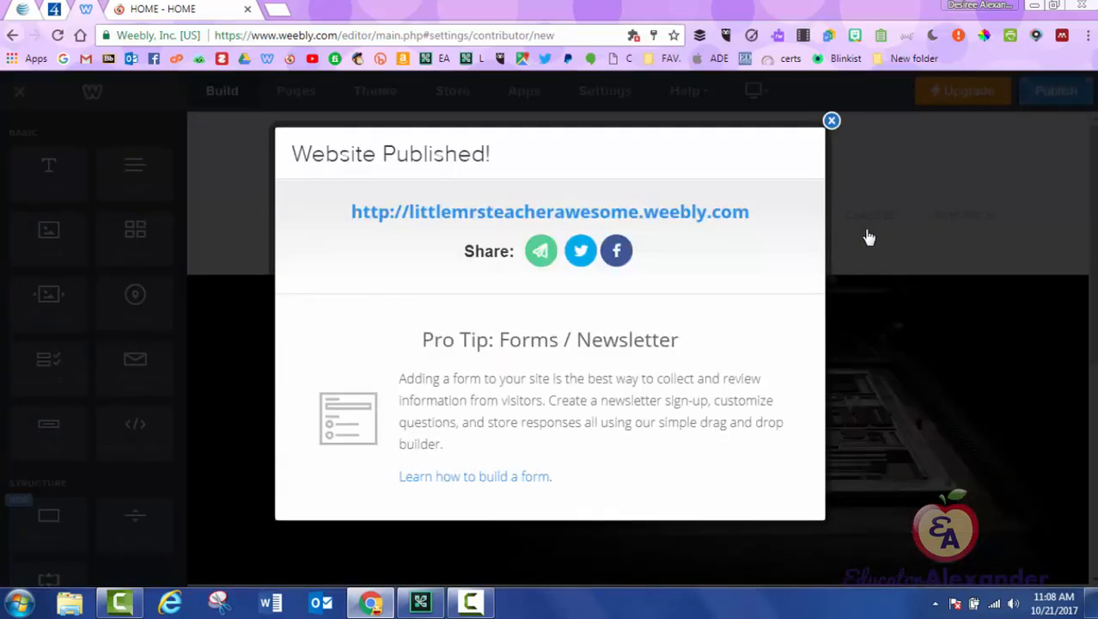
click(869, 238)
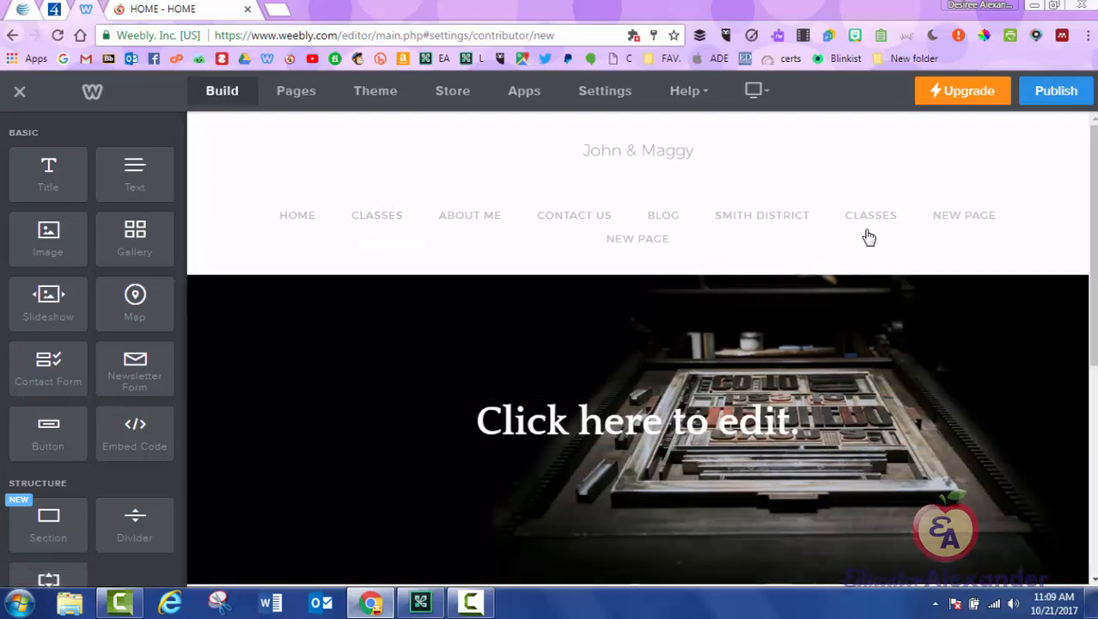
Step: Look over the home page in the desktop view and the list of available build elements
scroll(92, 343, down, 4)
scroll(93, 343, up, 4)
scroll(869, 237, down, 5)
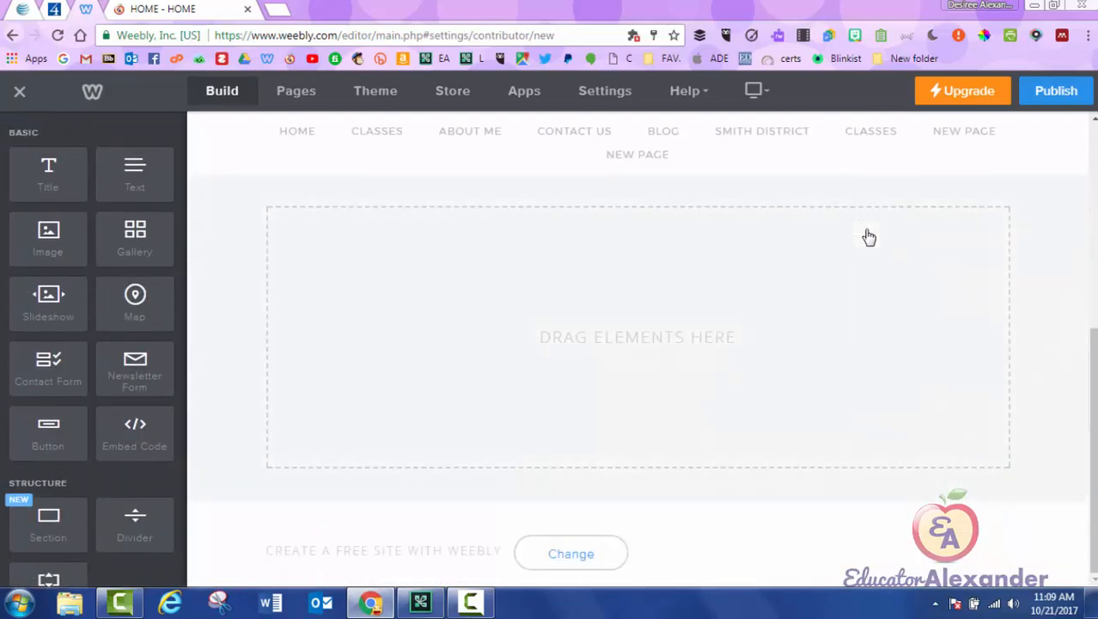
scroll(869, 237, up, 5)
scroll(93, 343, down, 3)
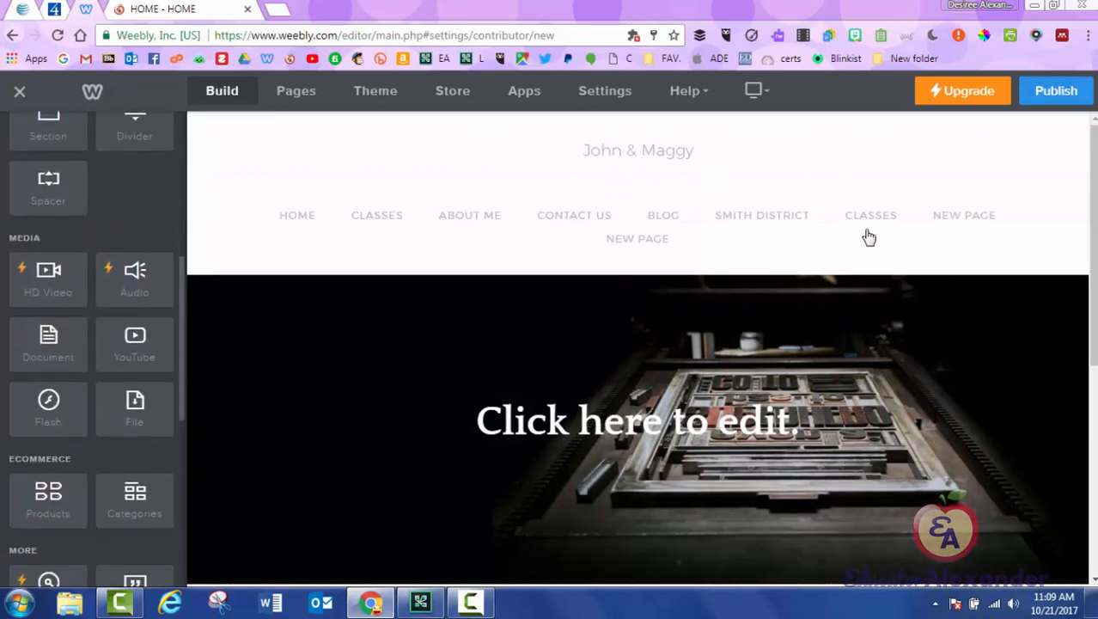
scroll(93, 344, up, 3)
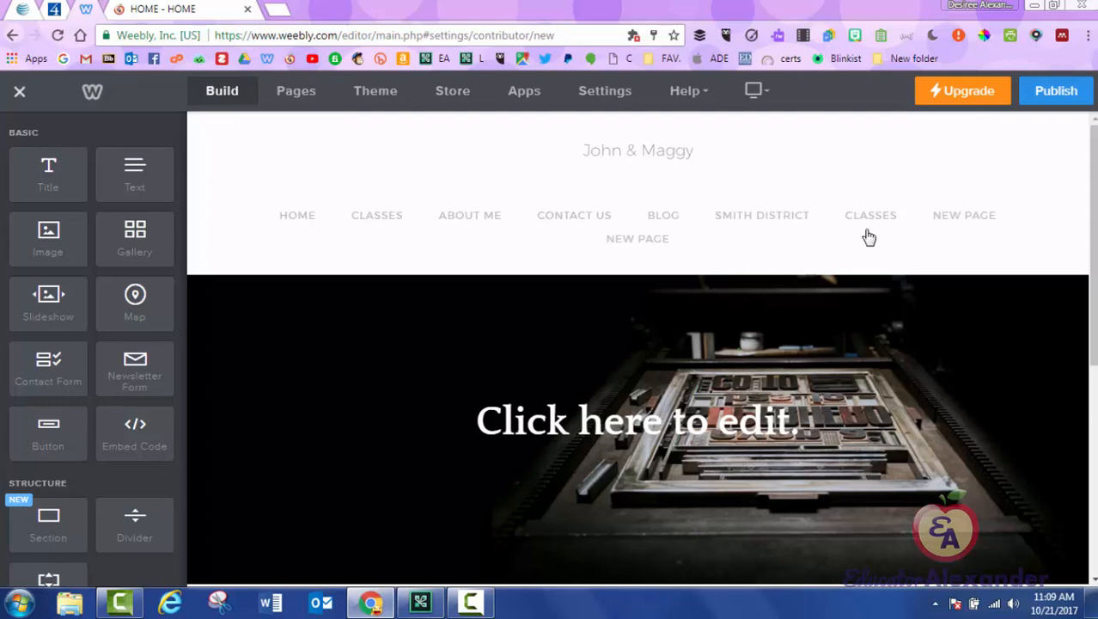
Step: Leave the editor for the AWESOME CLASS site dashboard and look through its stats, tips and recommended apps
click(869, 237)
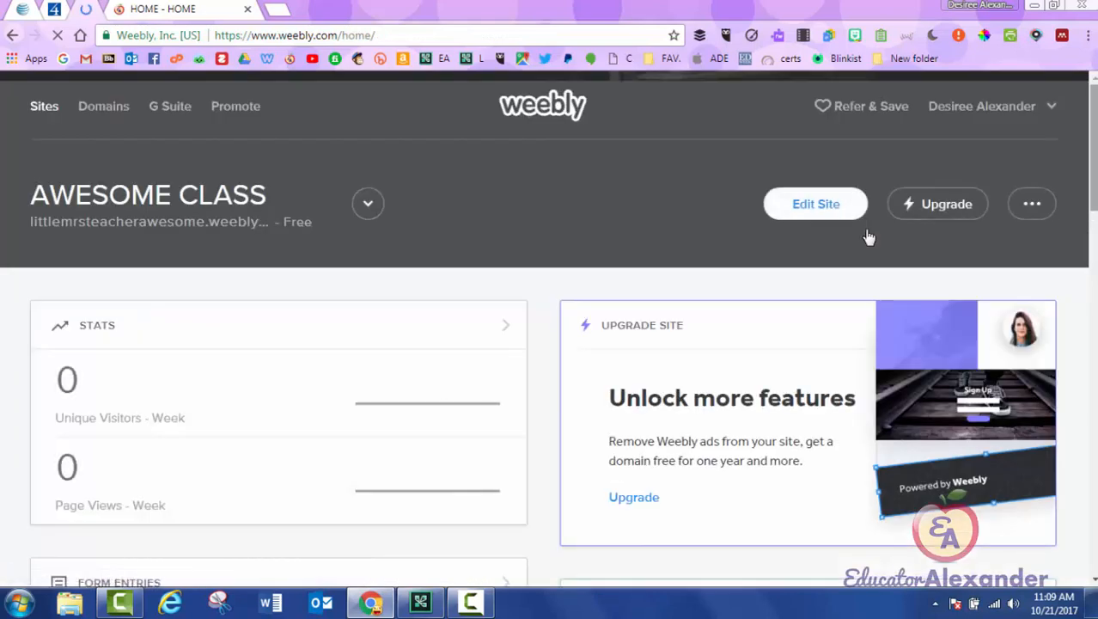
scroll(868, 237, down, 4)
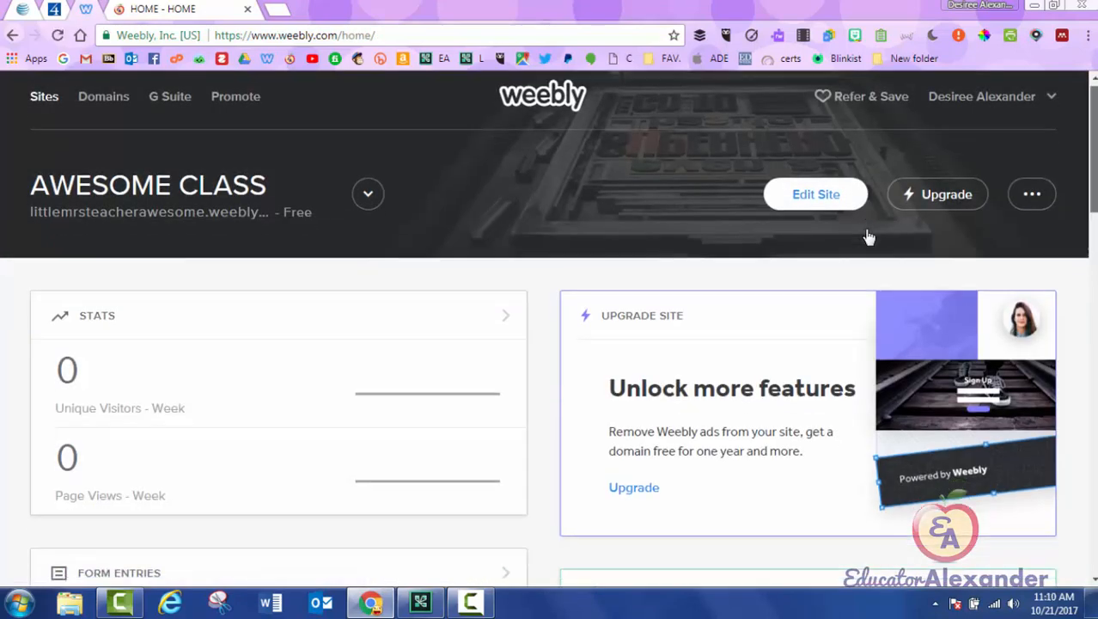
scroll(868, 237, down, 9)
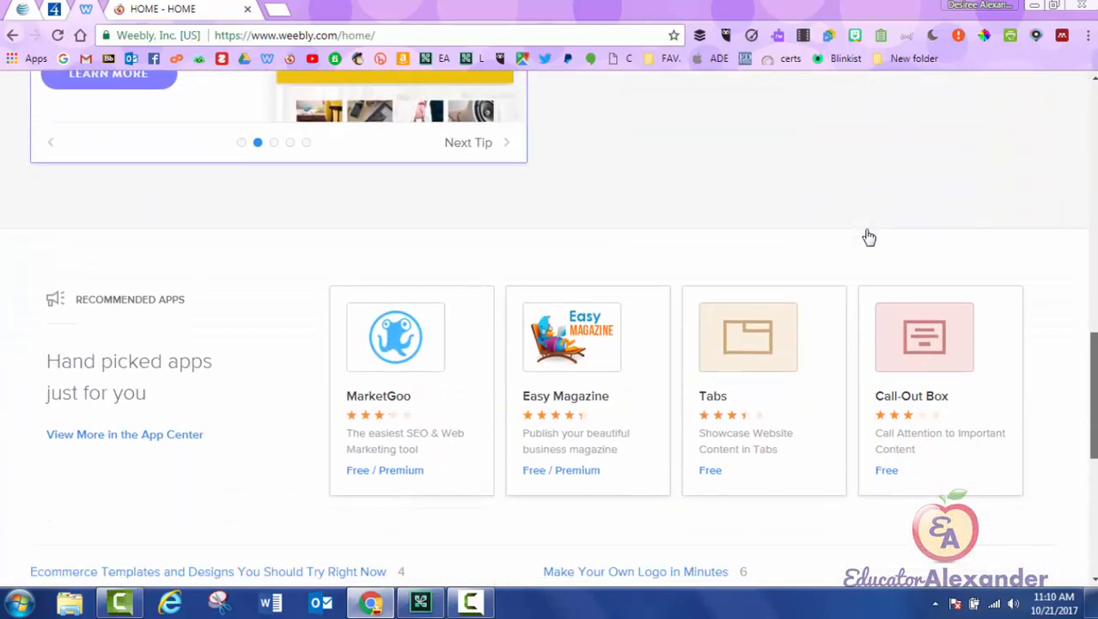
scroll(869, 237, up, 13)
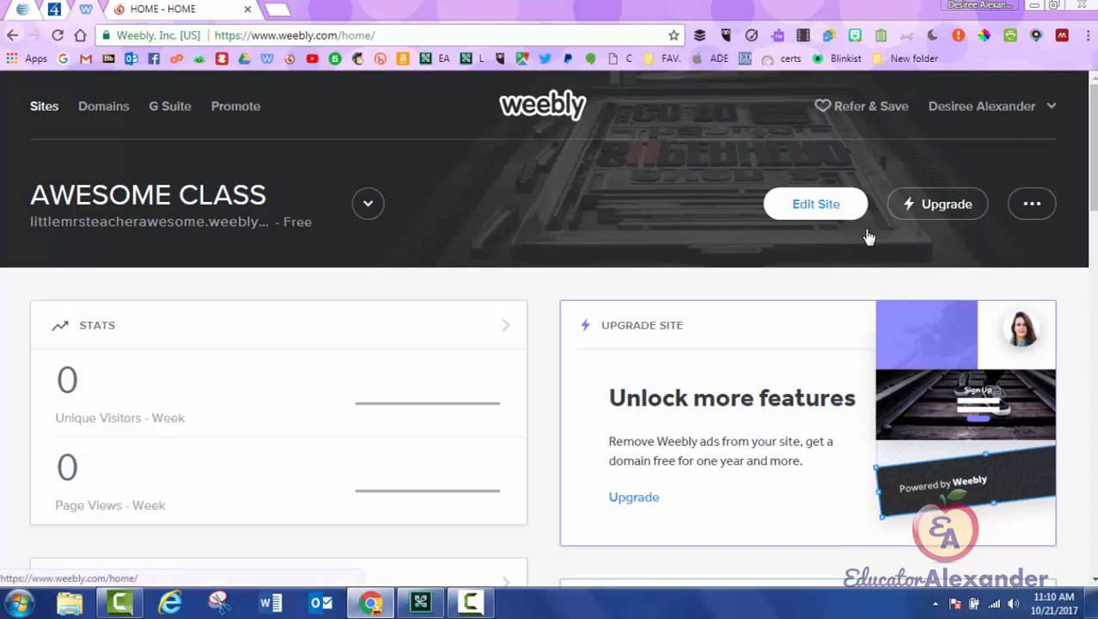
Step: Look at the account's Domains section and the G Suite page for adding email to a domain
click(103, 107)
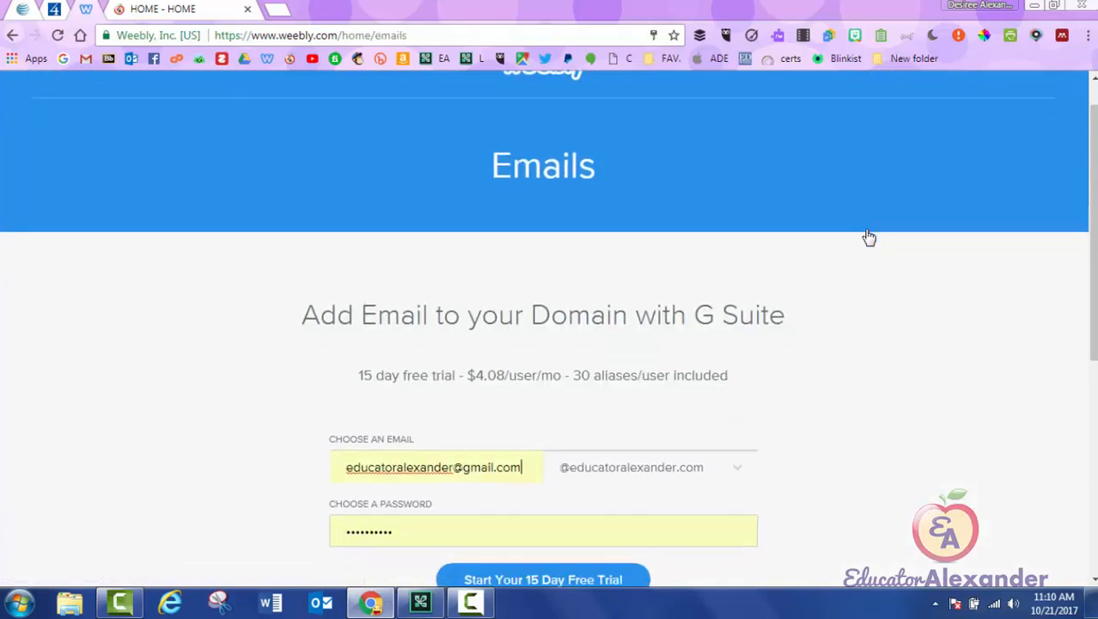
scroll(870, 237, down, 4)
scroll(870, 237, up, 4)
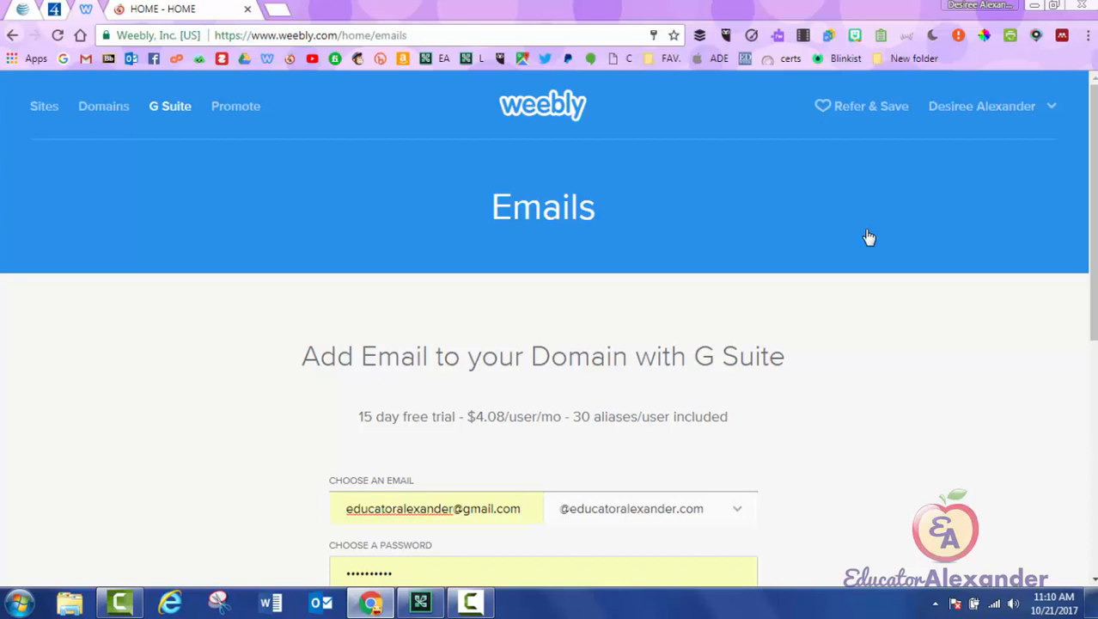
Step: Open the Promote section and look through its marketing insights and helpful articles
click(235, 107)
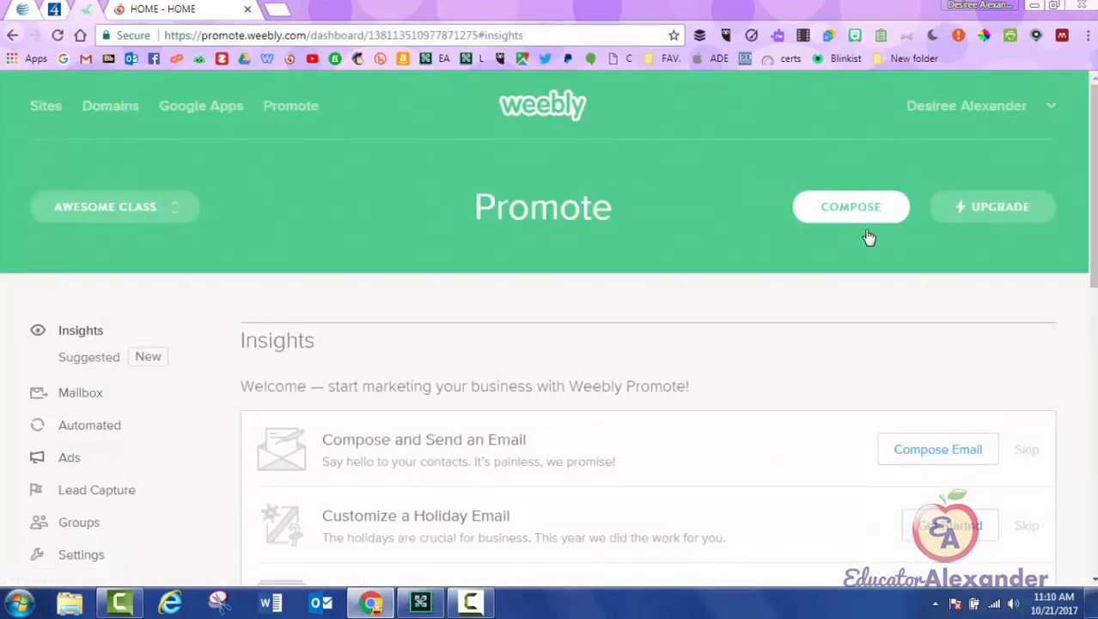
scroll(868, 236, down, 5)
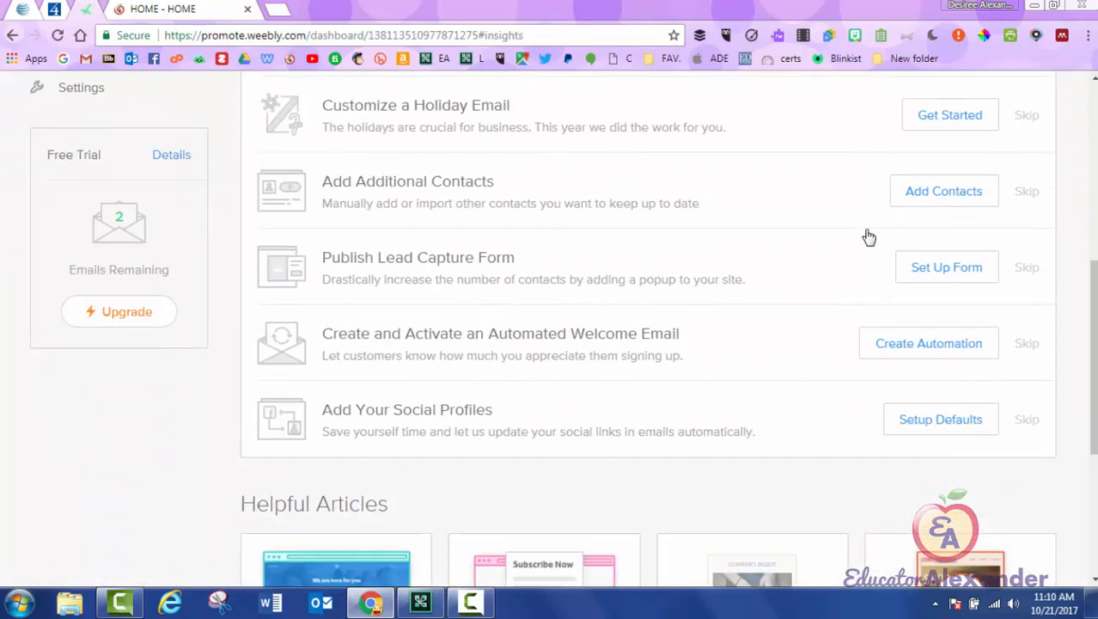
scroll(868, 237, up, 5)
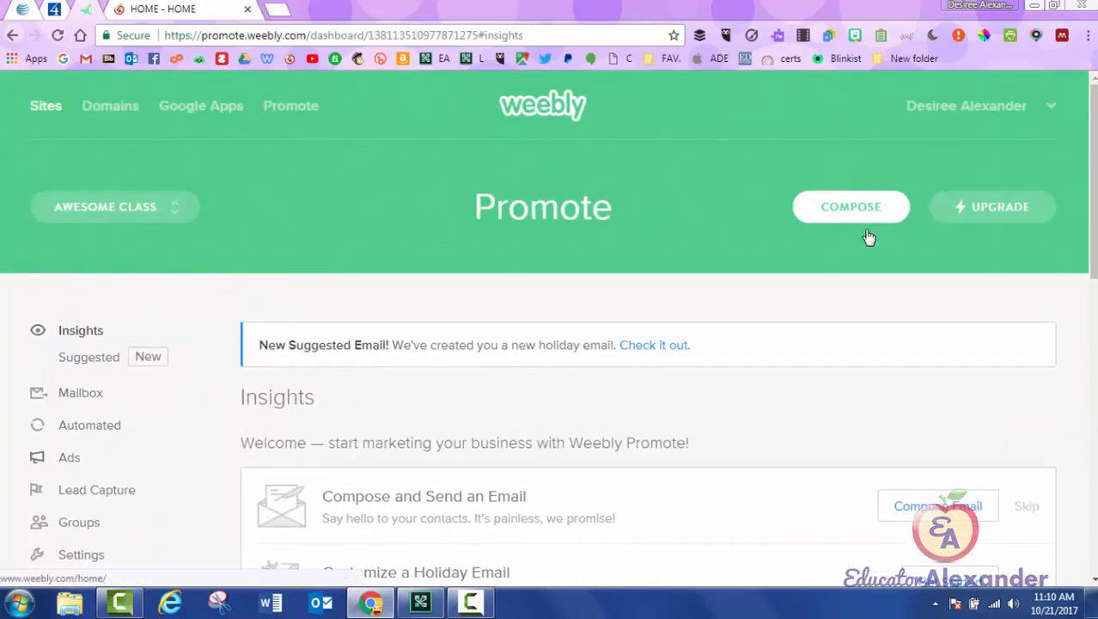
Step: Return to the Sites dashboard, view the Refer & Save offer with its referral link, and close it
click(46, 106)
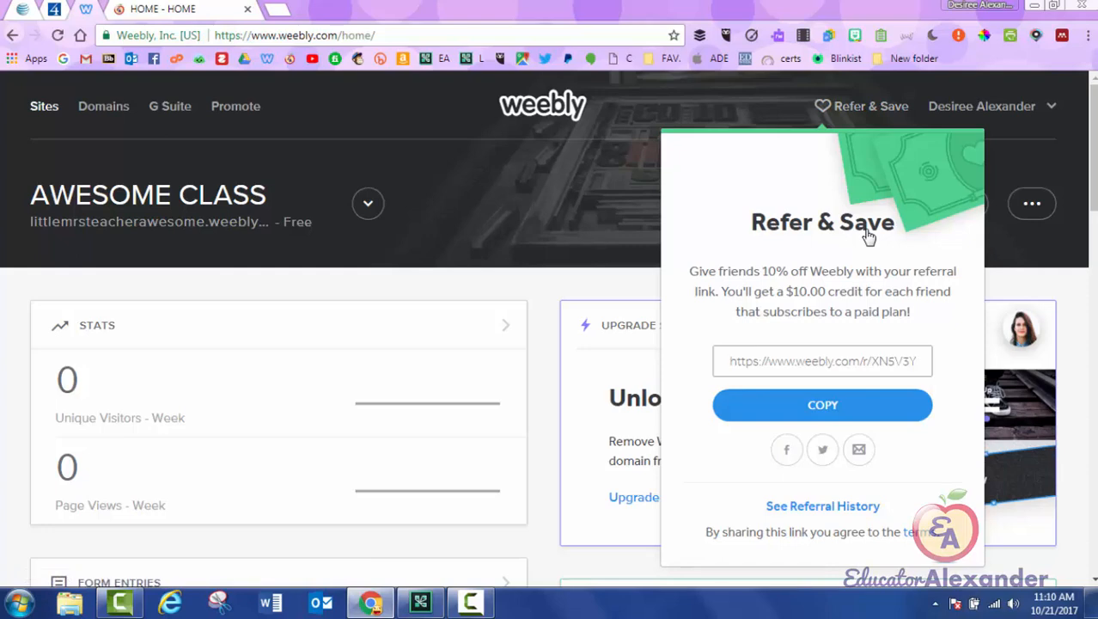
drag(918, 360, 727, 361)
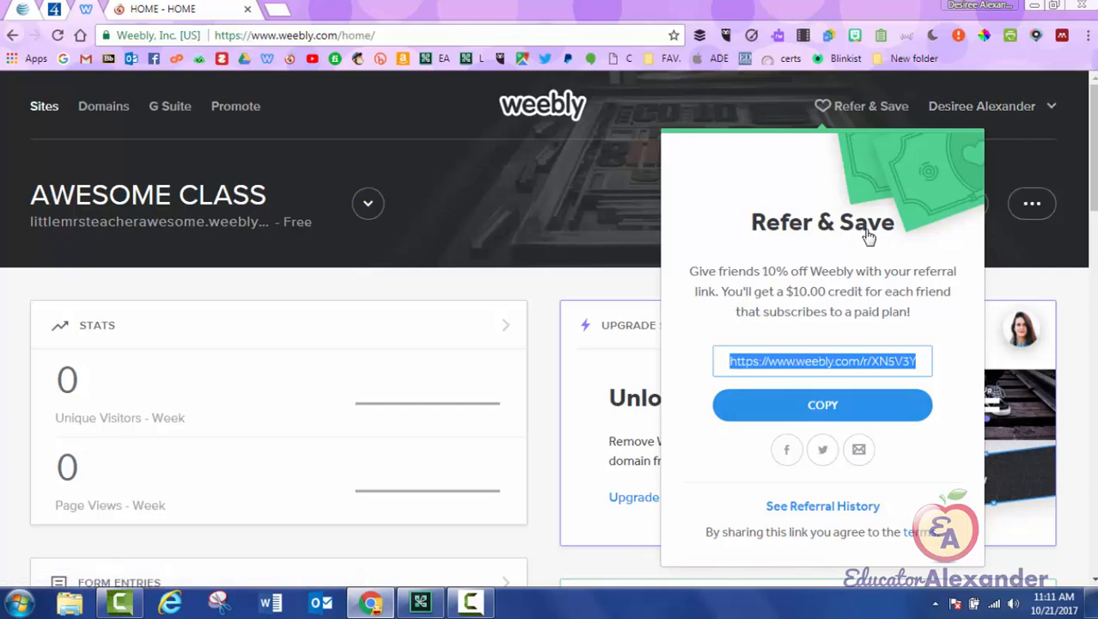
click(867, 232)
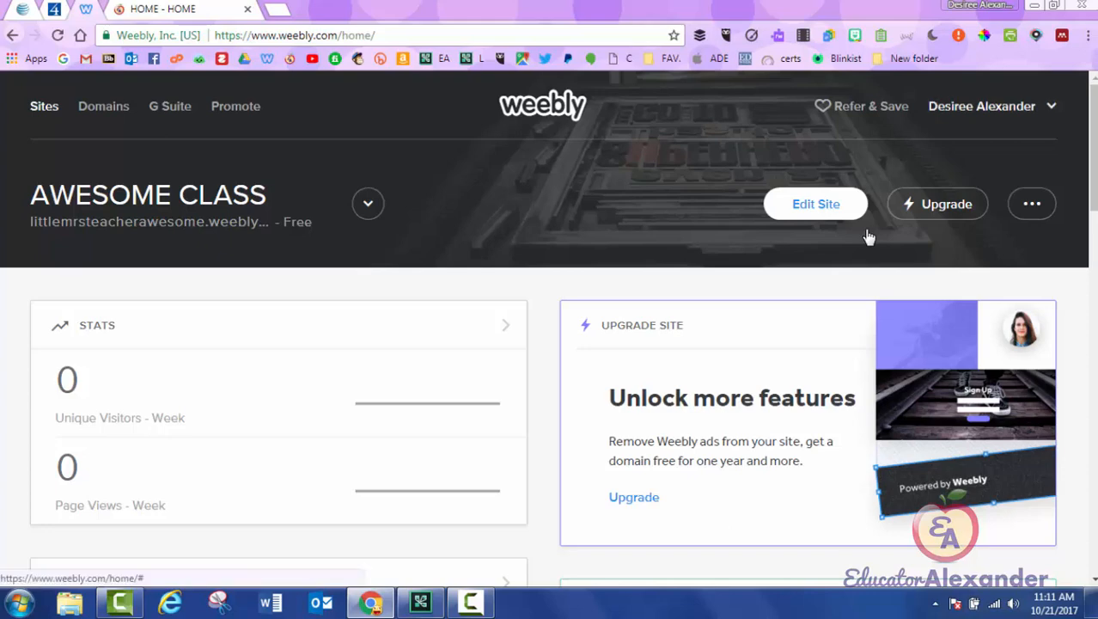
Step: Open the Account page from the account options and return to the Sites dashboard
click(991, 106)
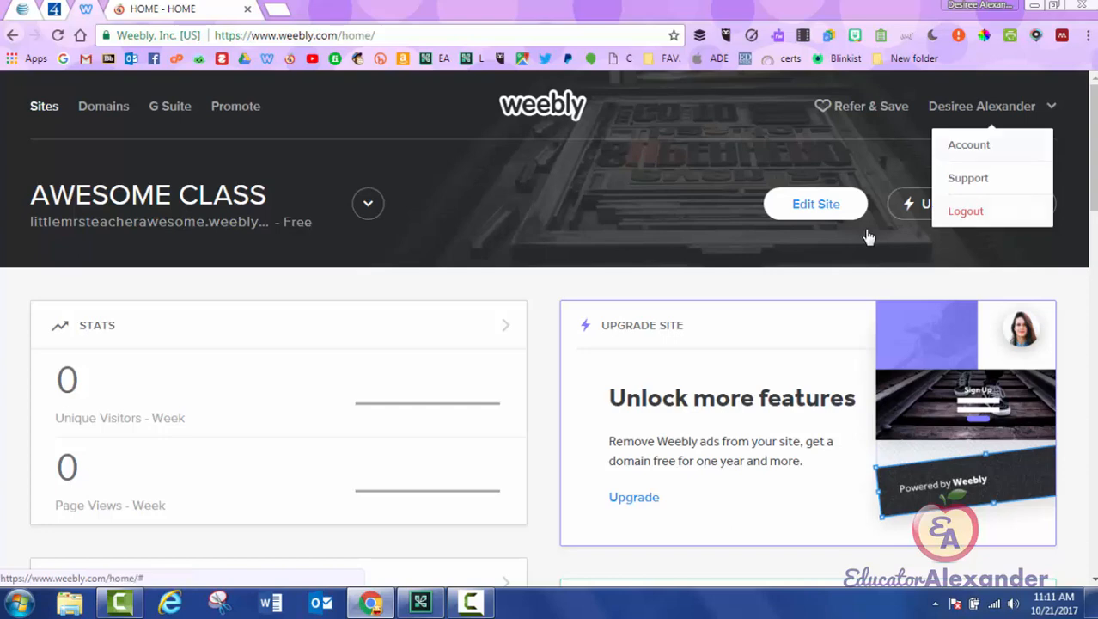
click(969, 144)
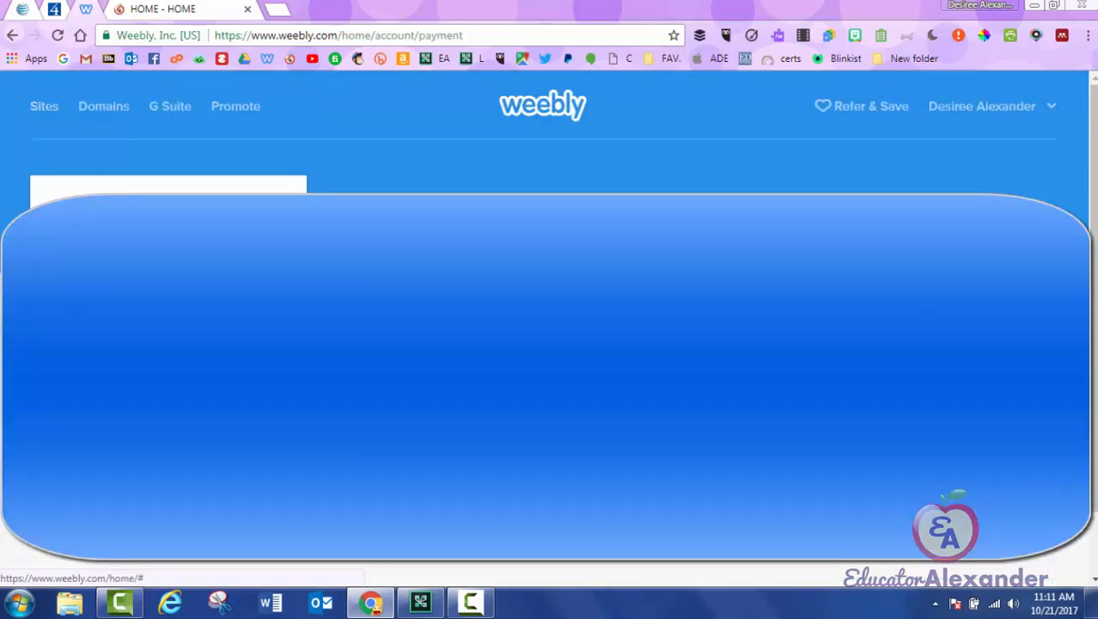
scroll(546, 344, up, 1)
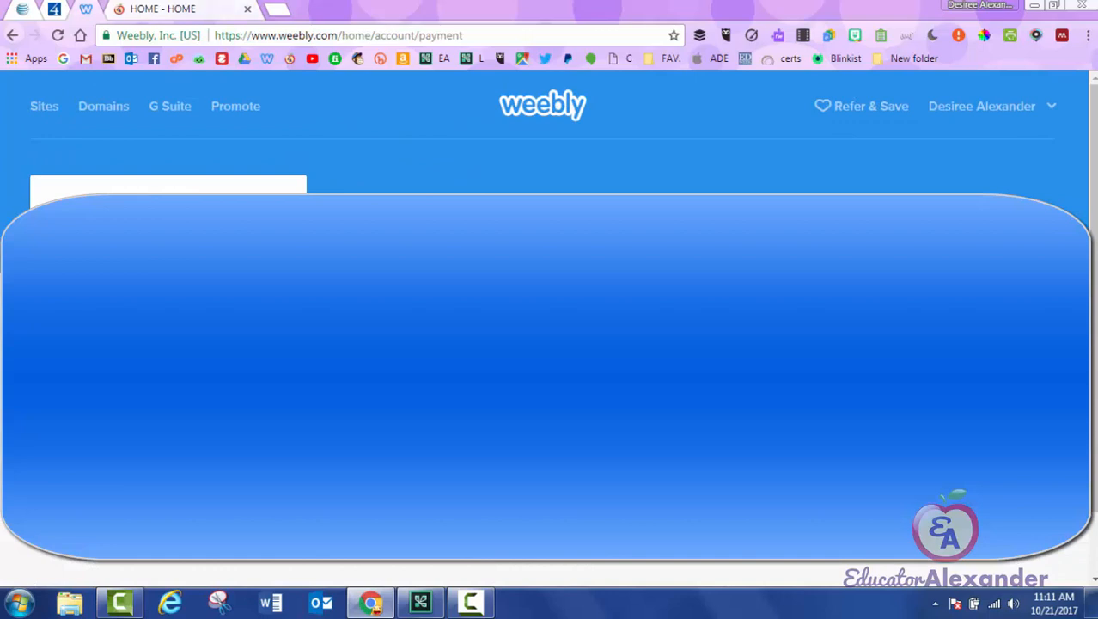
click(12, 35)
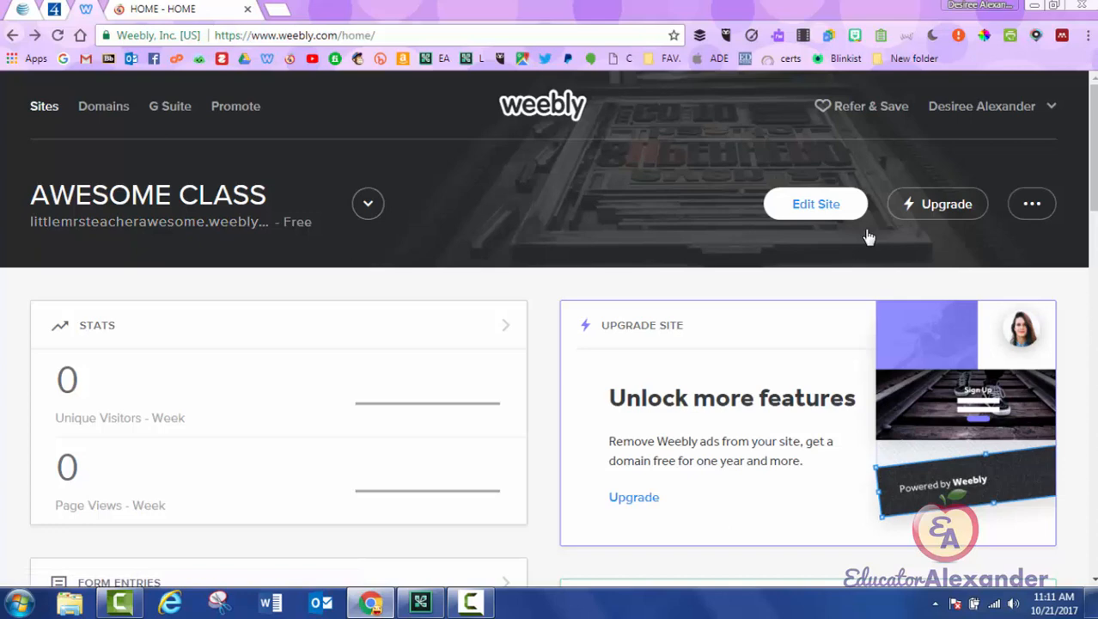
Step: Browse the account's own and shared sites, and switch the dashboard to the Bayside Inn site
click(368, 204)
scroll(232, 344, down, 3)
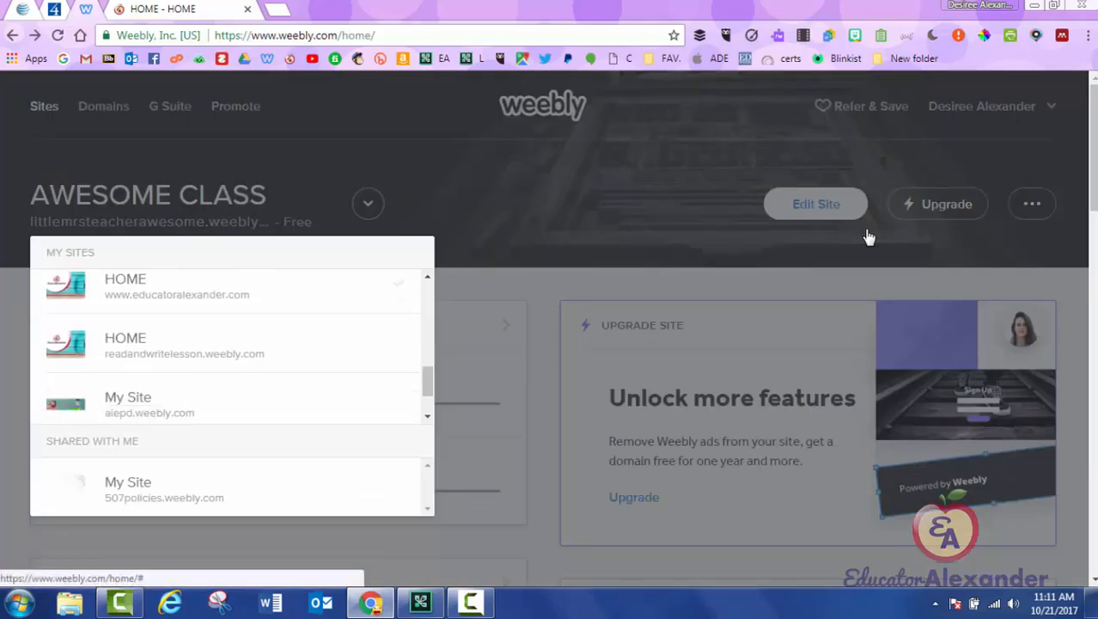
scroll(232, 331, down, 2)
scroll(232, 331, up, 8)
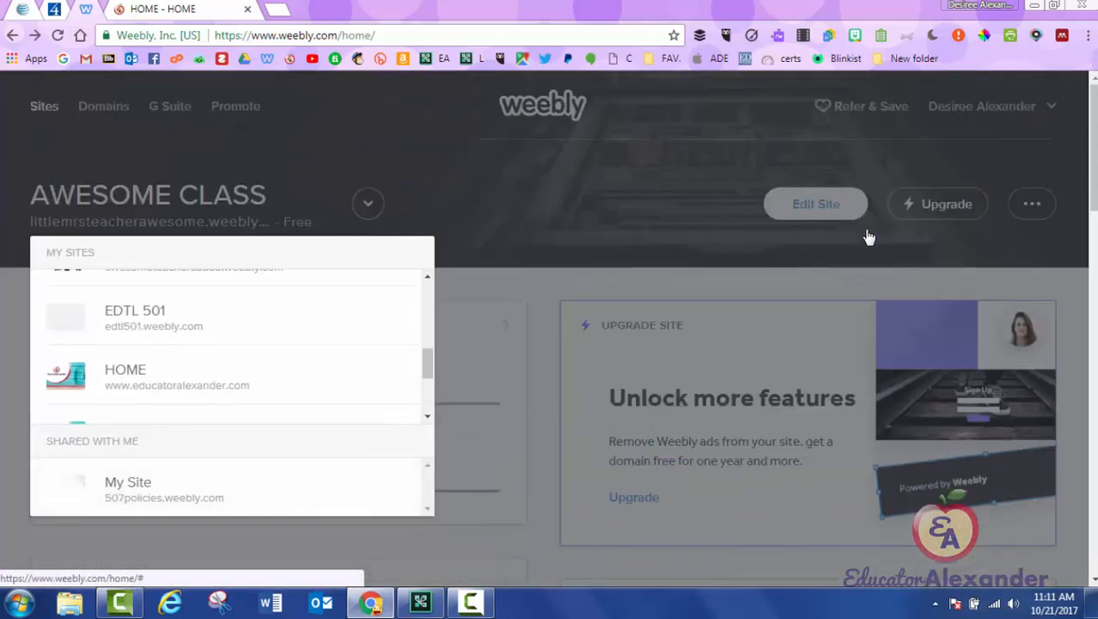
scroll(232, 343, up, 2)
scroll(232, 344, down, 10)
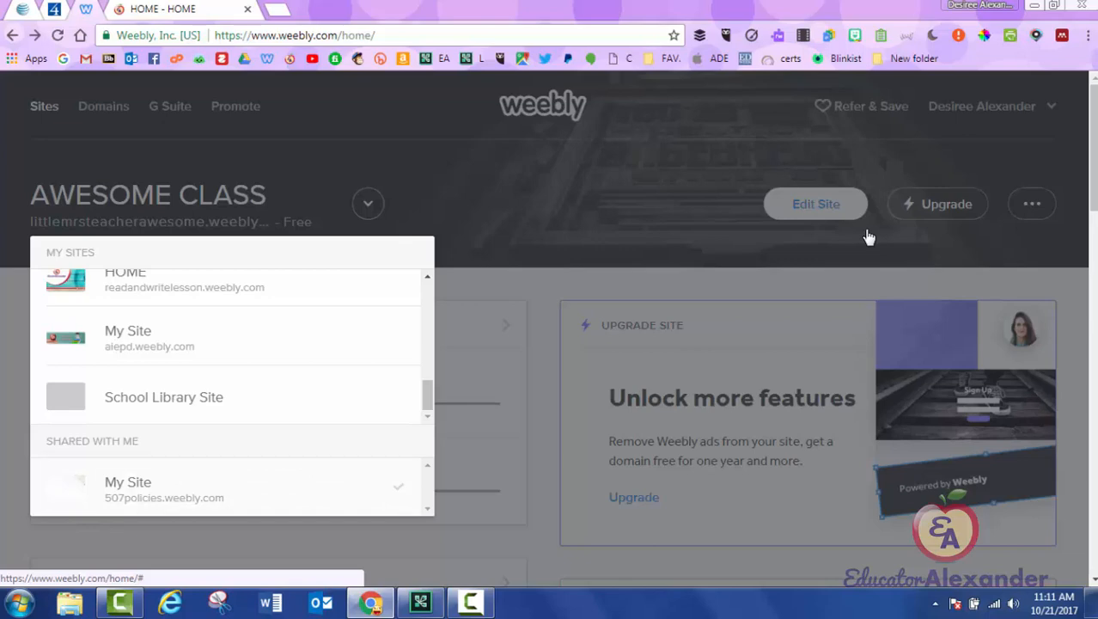
mouse_move(427, 394)
mouse_down()
mouse_move(427, 297)
mouse_move(427, 345)
mouse_up()
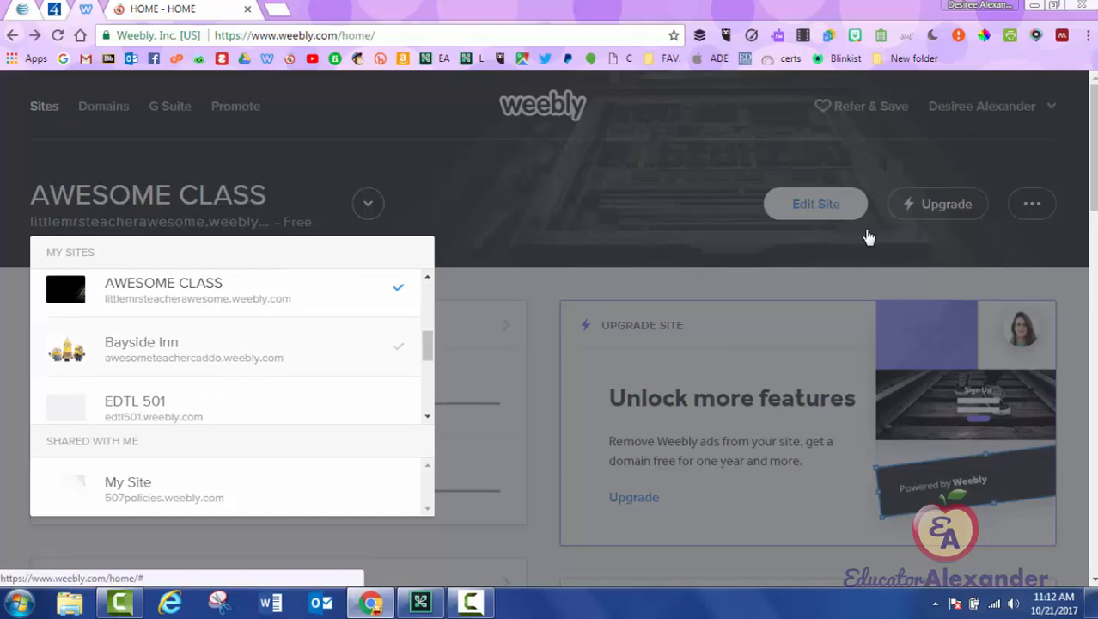
click(172, 348)
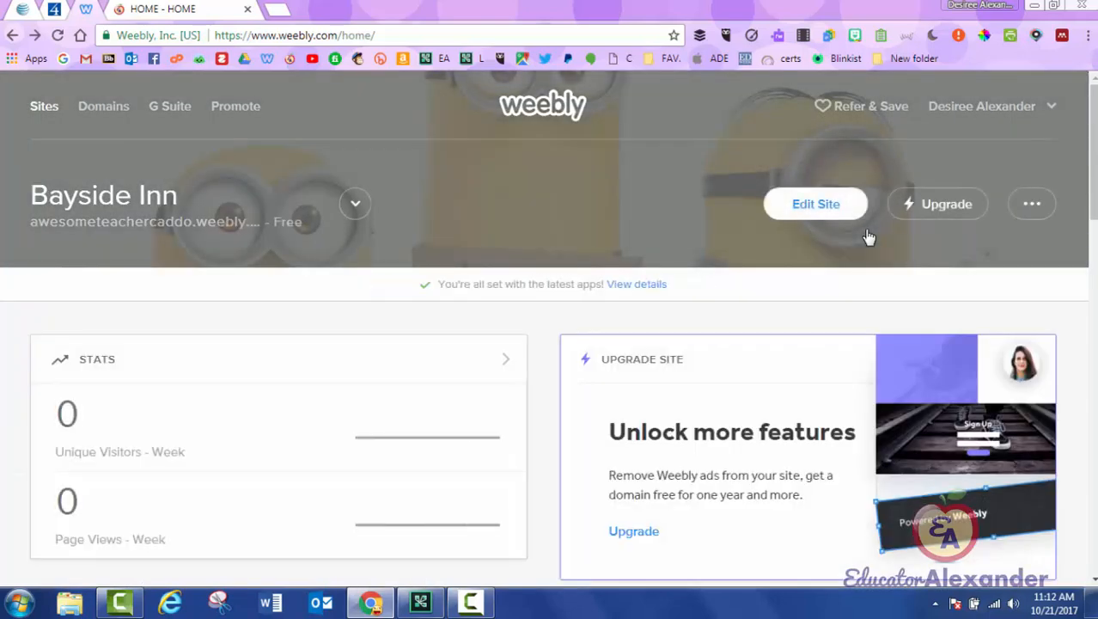
Step: Look through the full site list from Add Site to School Library Site, and switch back to AWESOME CLASS
click(355, 202)
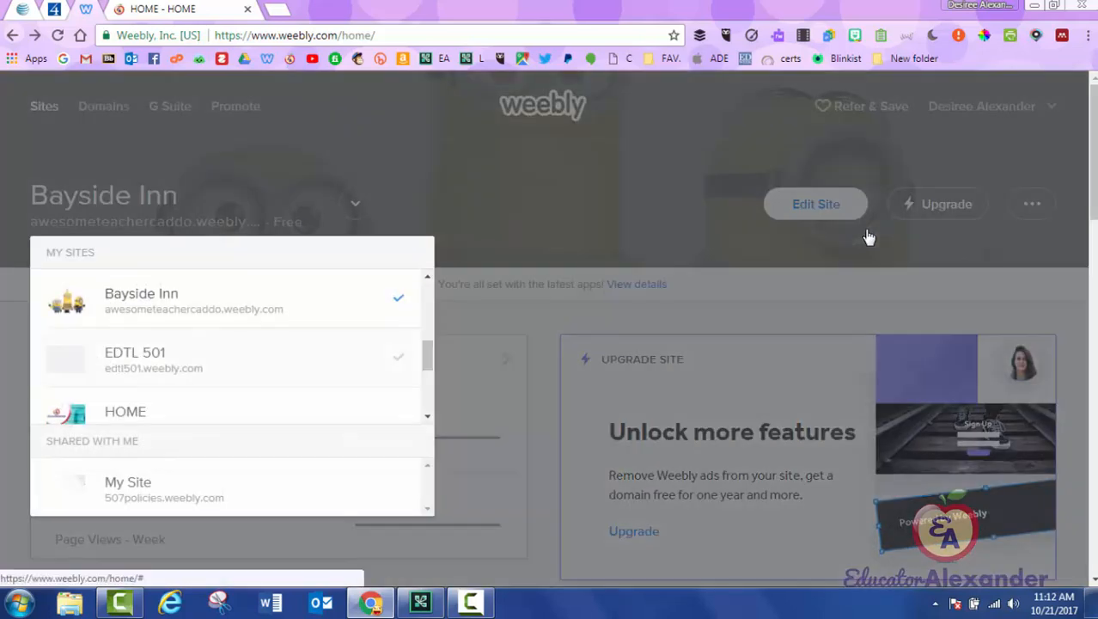
scroll(232, 344, up, 4)
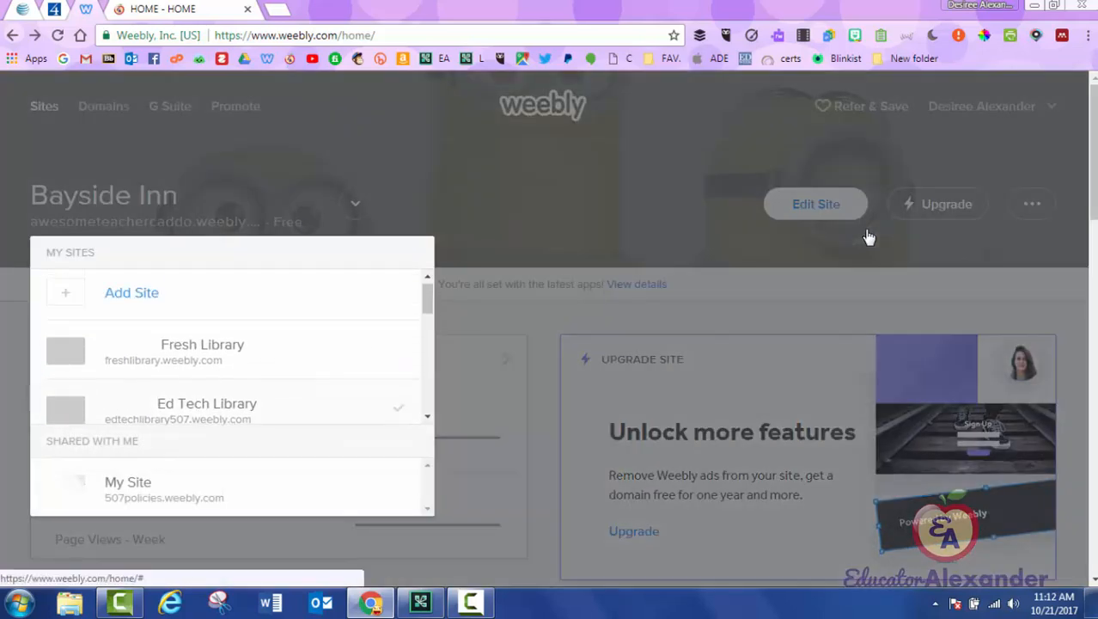
scroll(232, 344, down, 1)
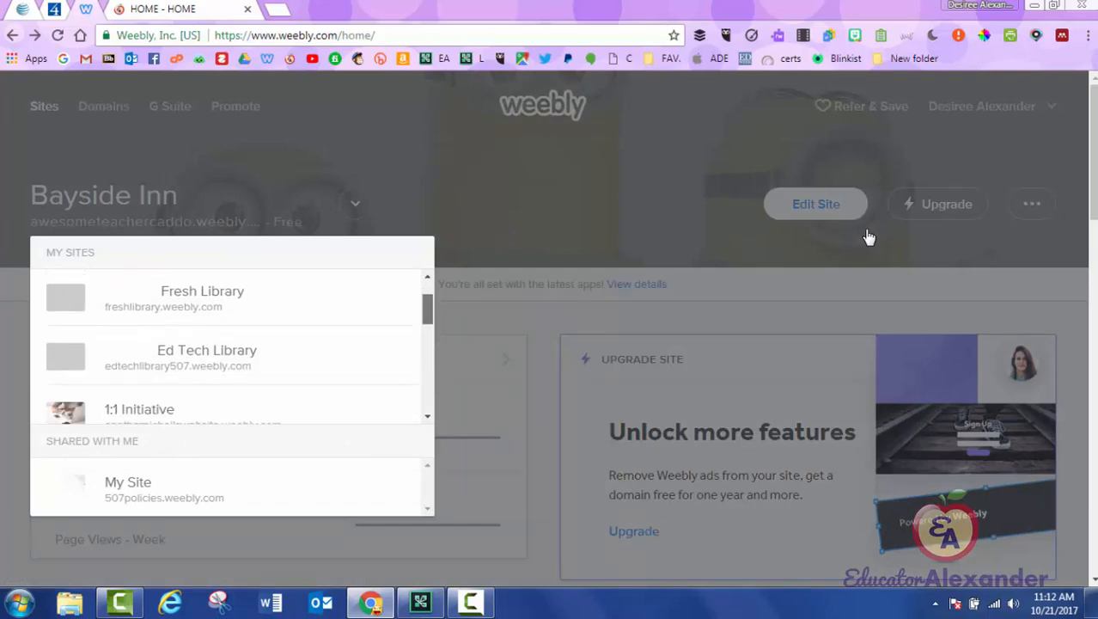
scroll(232, 344, down, 3)
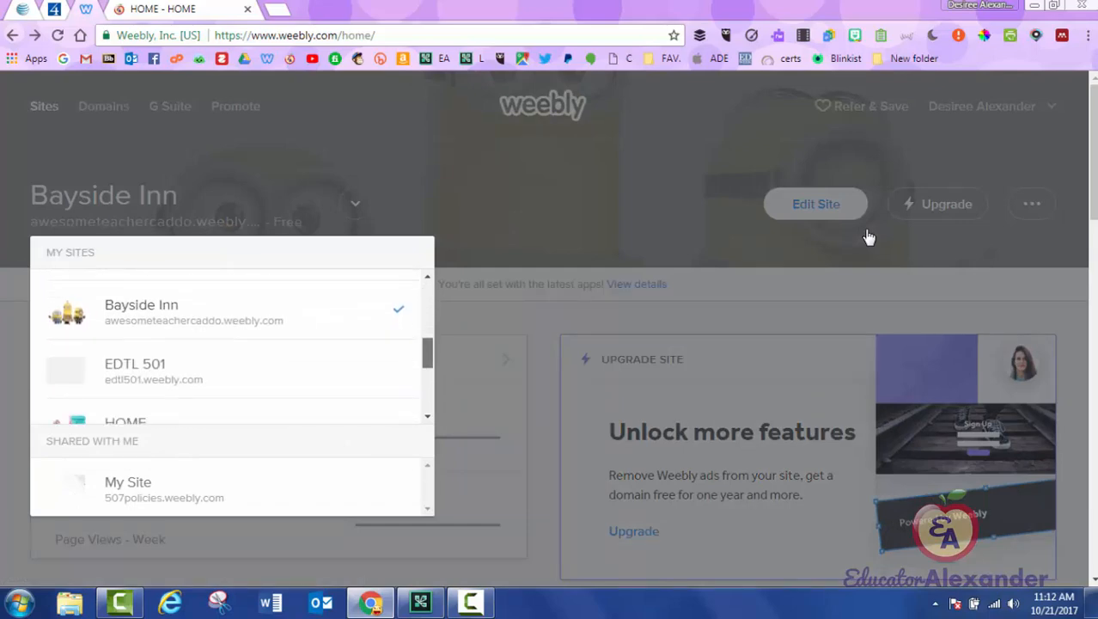
scroll(232, 344, down, 4)
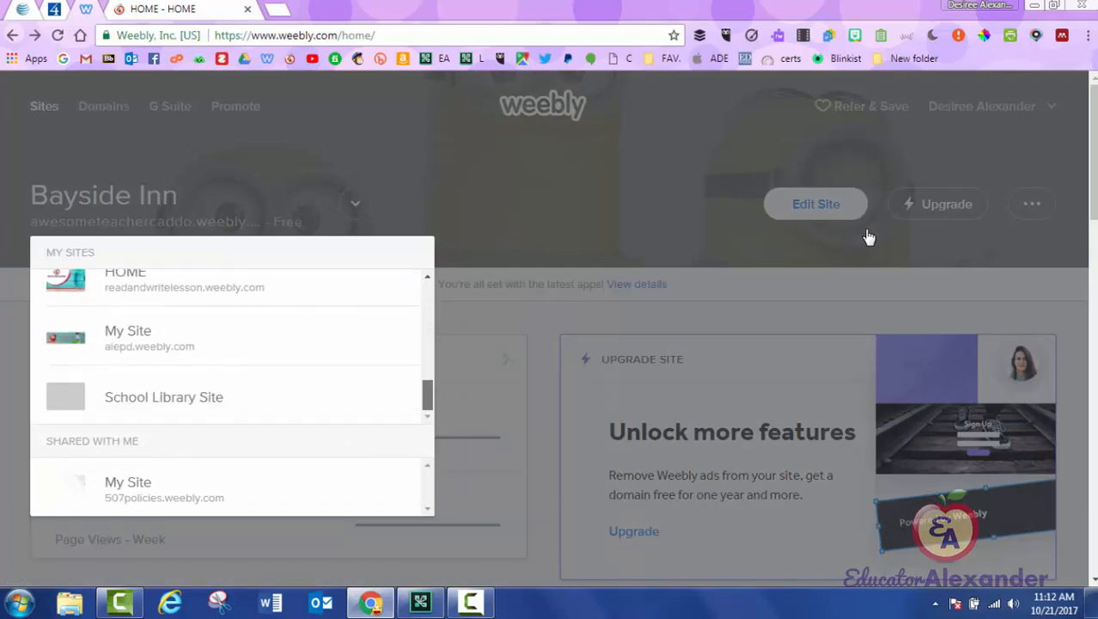
scroll(232, 344, up, 5)
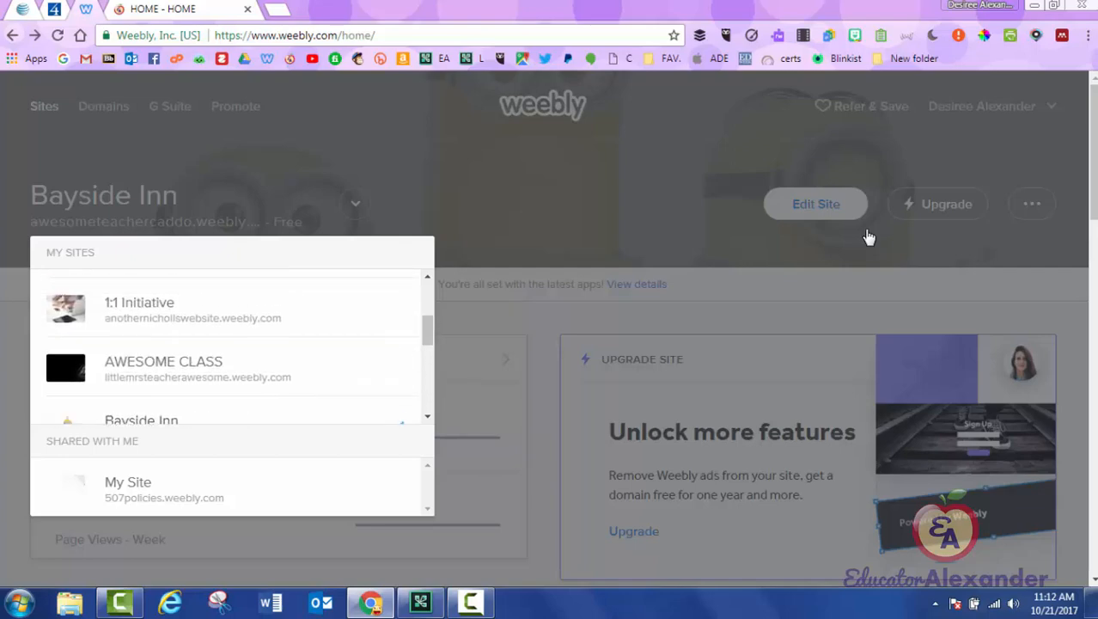
click(163, 365)
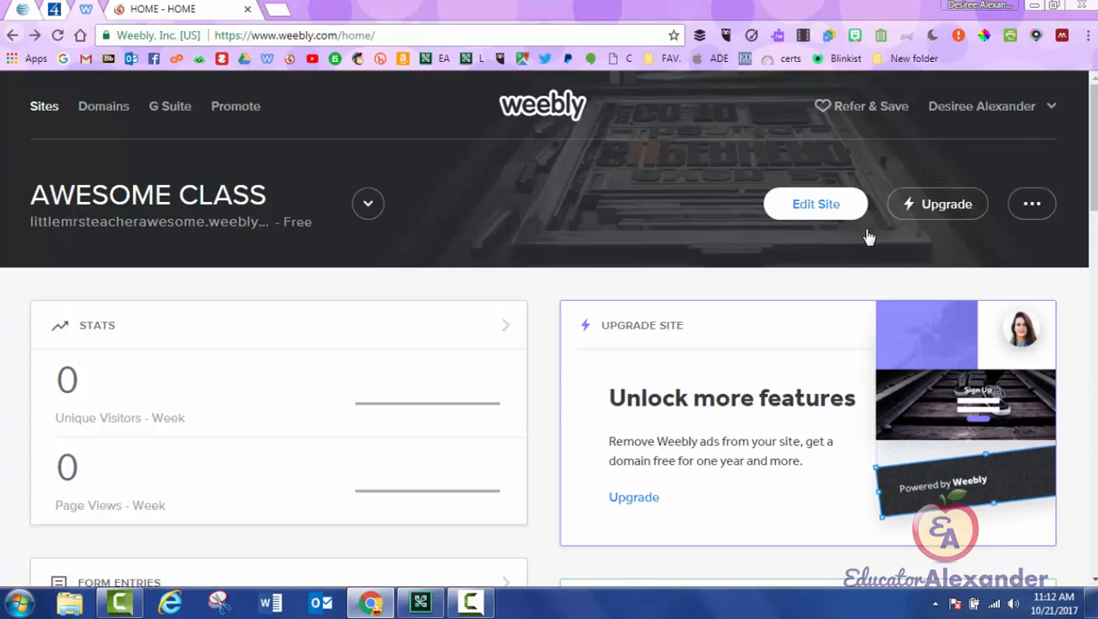
Step: Switch to the Pro-plan HOME site to view its stats, and return to the AWESOME CLASS dashboard
click(368, 203)
scroll(232, 338, down, 3)
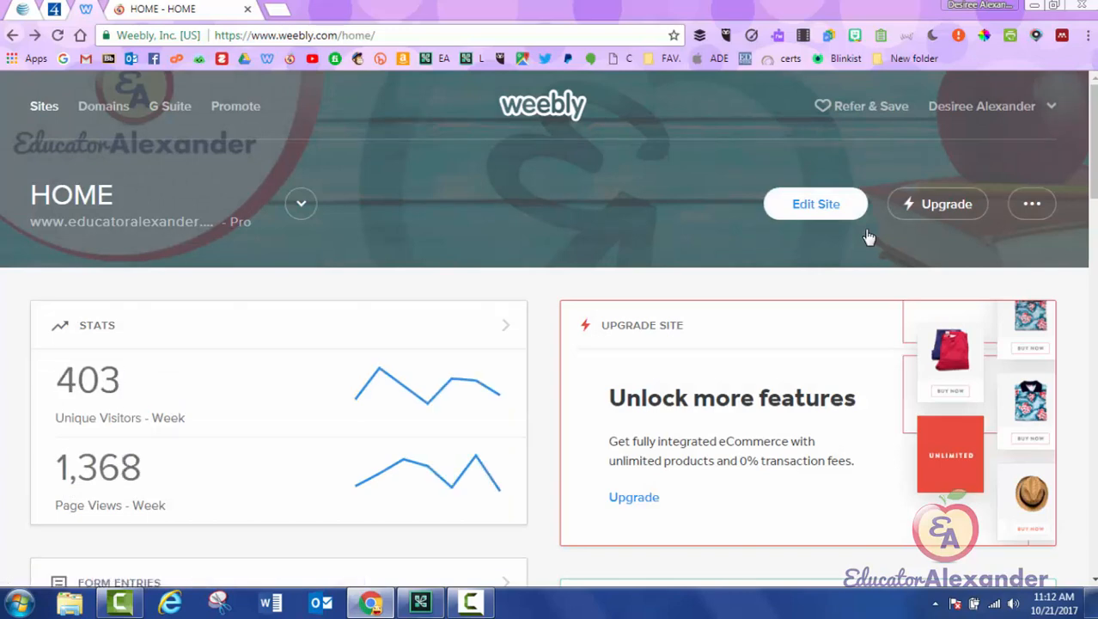
click(301, 203)
scroll(258, 387, up, 3)
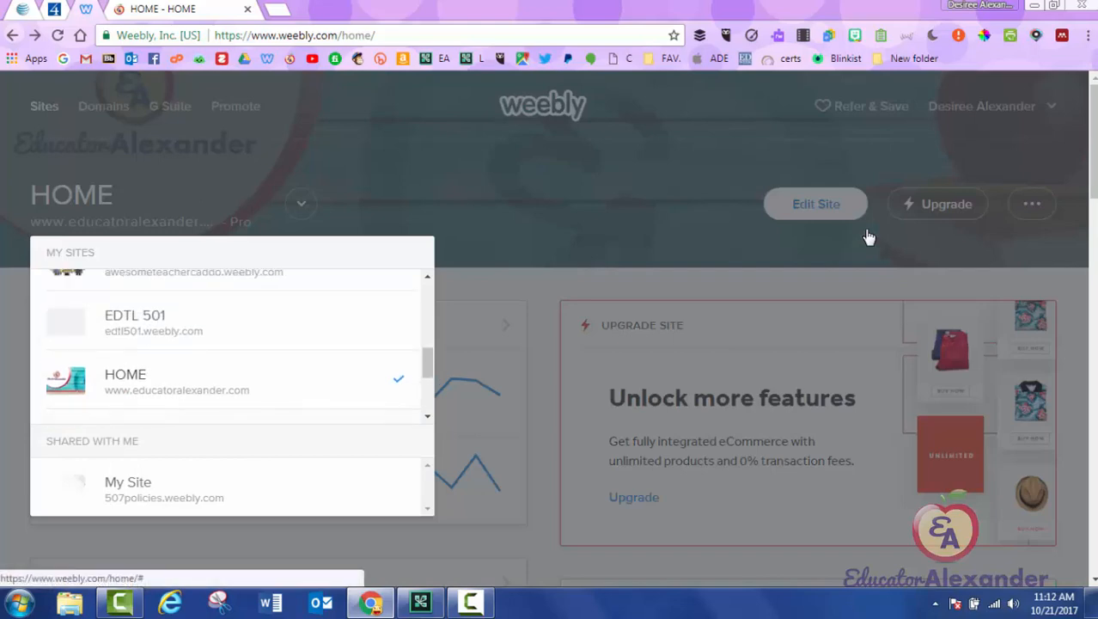
click(163, 344)
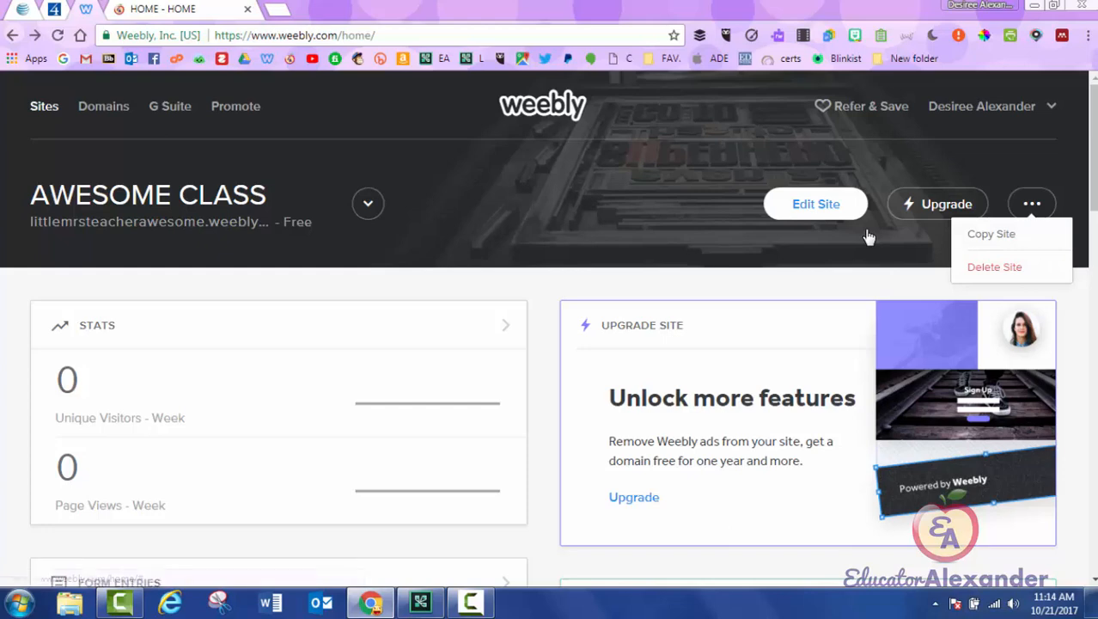
Step: Close the copy and delete site options, and examine the dashboard's form entries, blog comments, tips, recommended apps and Inspiration Center
scroll(868, 236, down, 2)
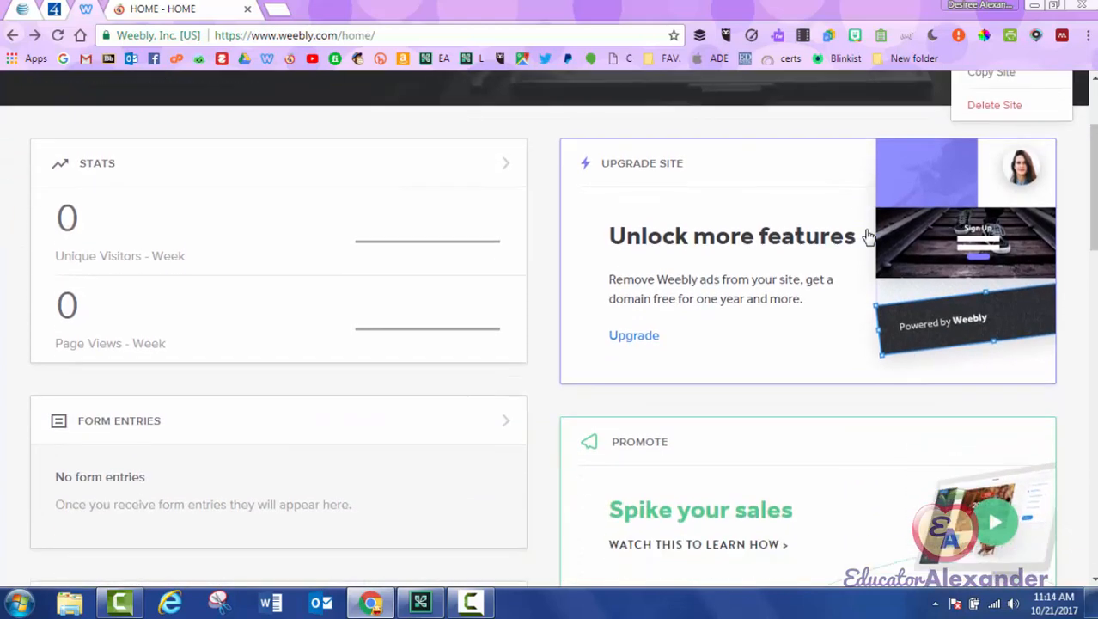
click(868, 237)
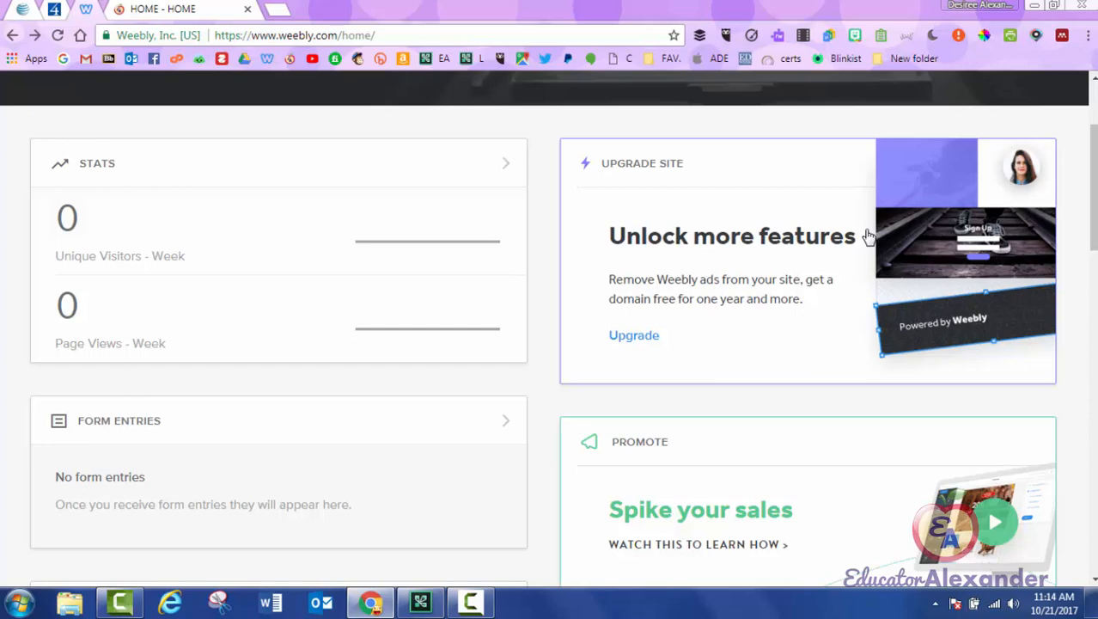
scroll(868, 236, down, 3)
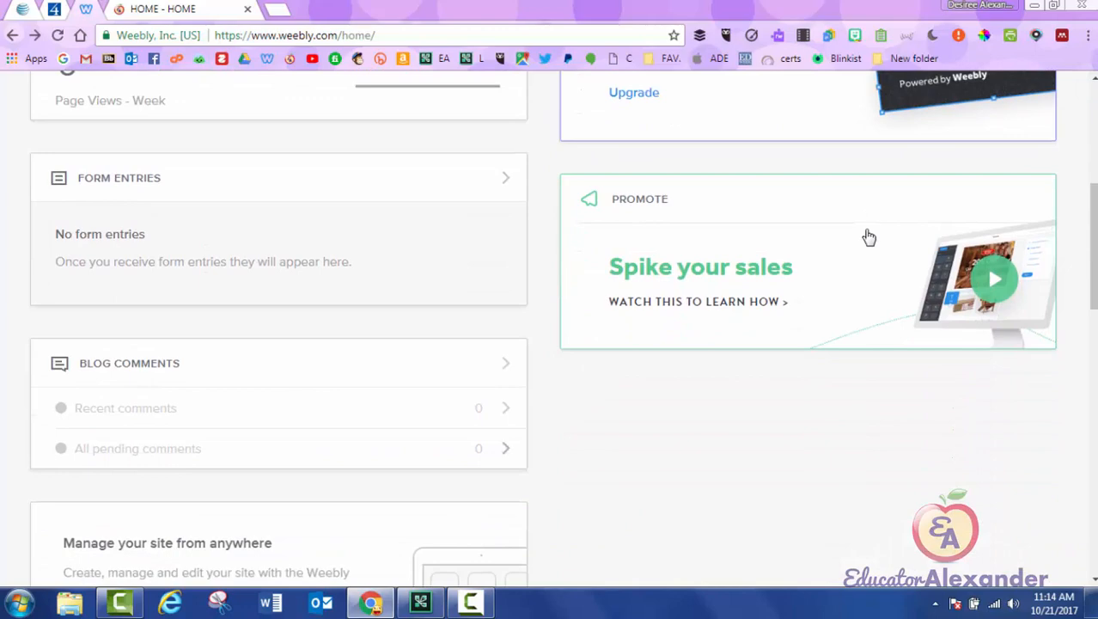
scroll(869, 237, up, 1)
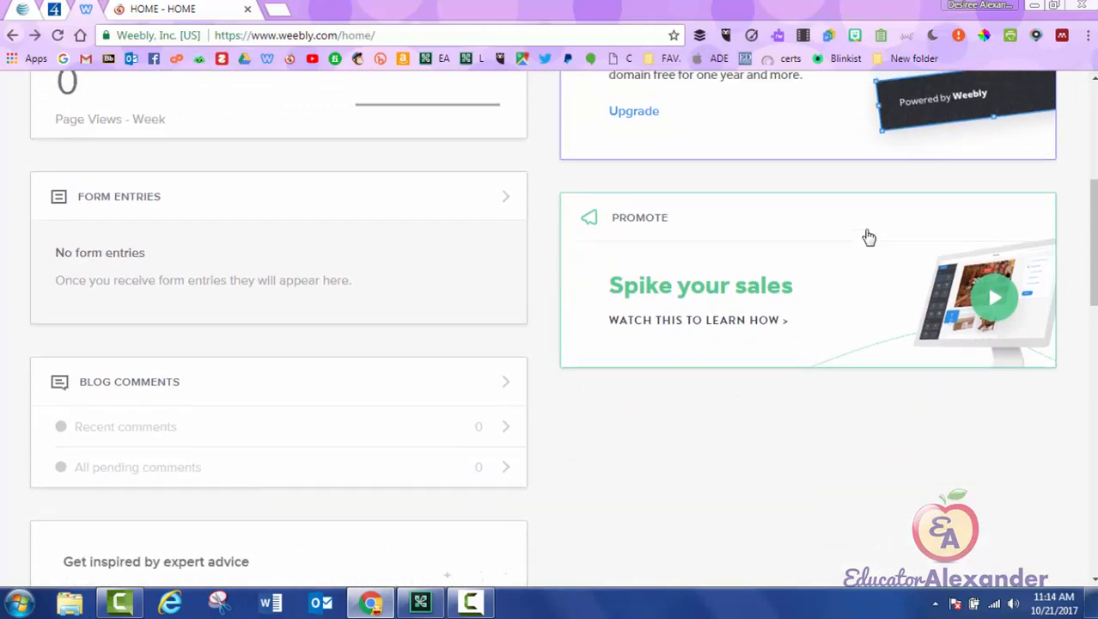
scroll(868, 237, up, 4)
scroll(868, 237, down, 10)
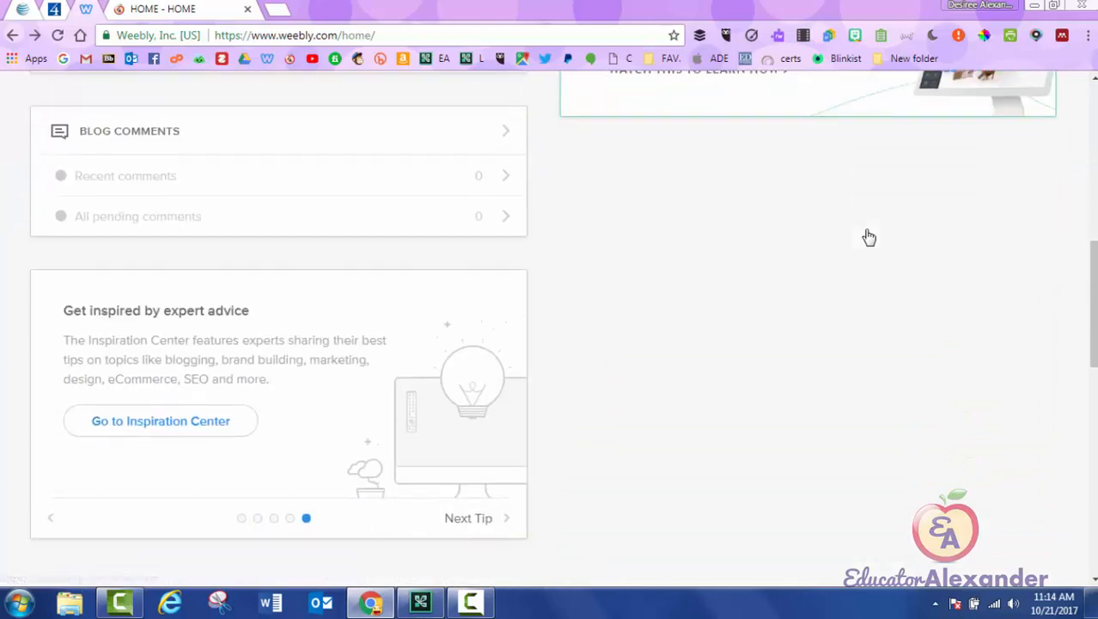
scroll(869, 238, up, 2)
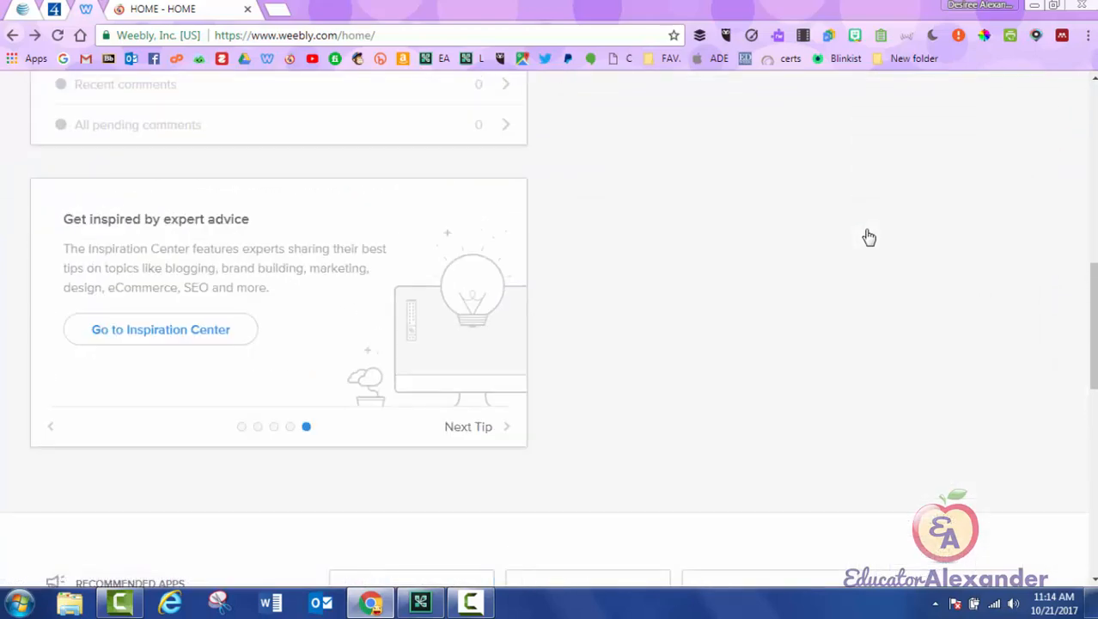
scroll(869, 238, down, 2)
scroll(869, 237, up, 2)
scroll(869, 237, down, 7)
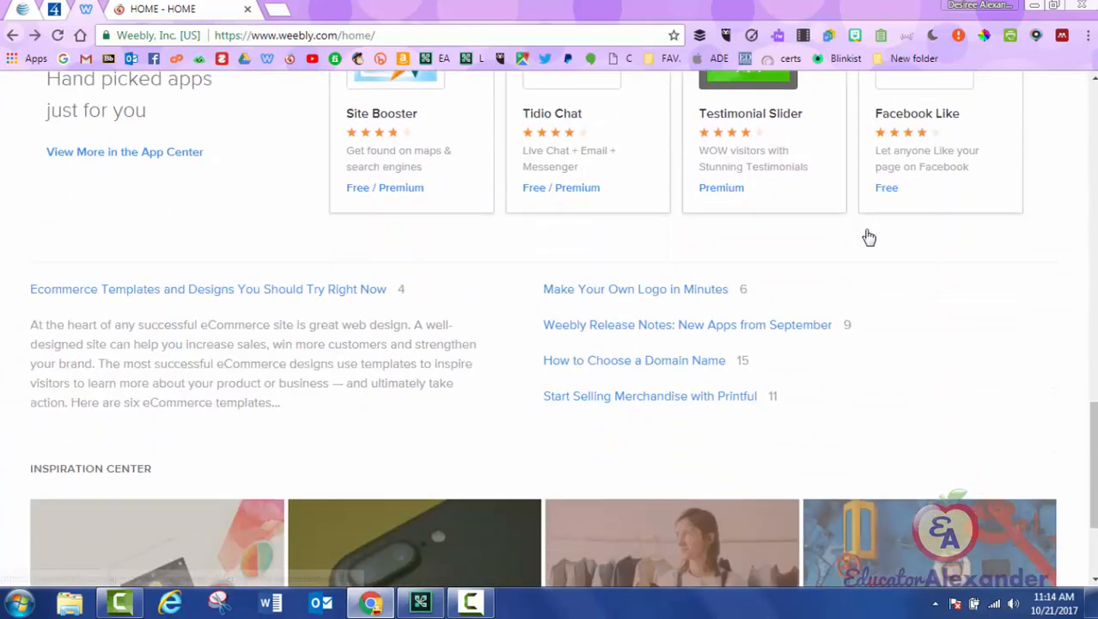
scroll(869, 237, down, 2)
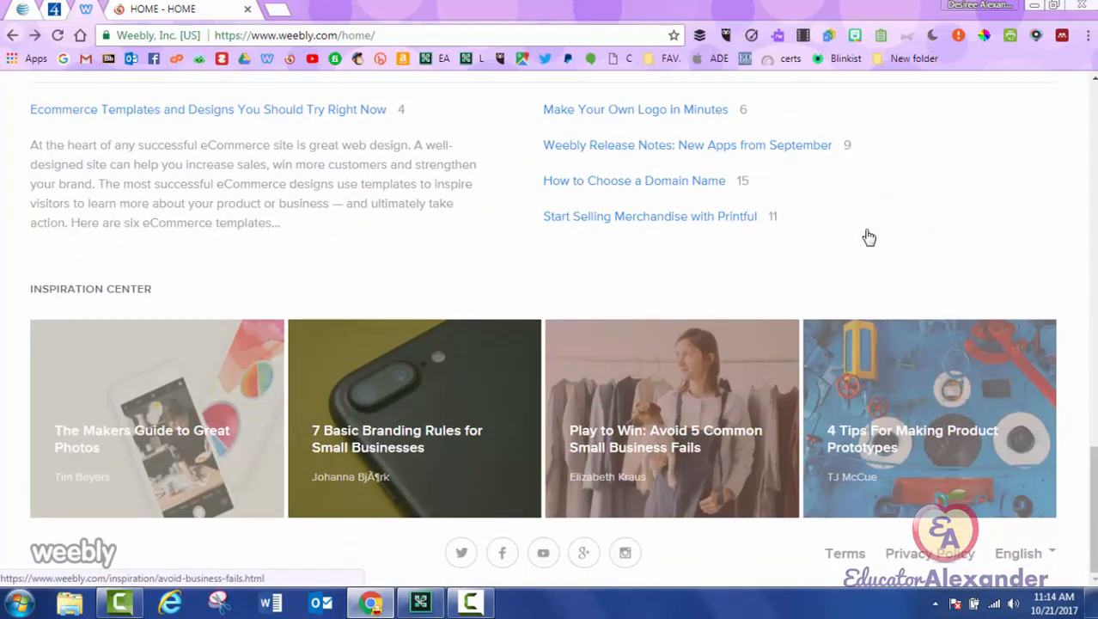
scroll(869, 237, up, 20)
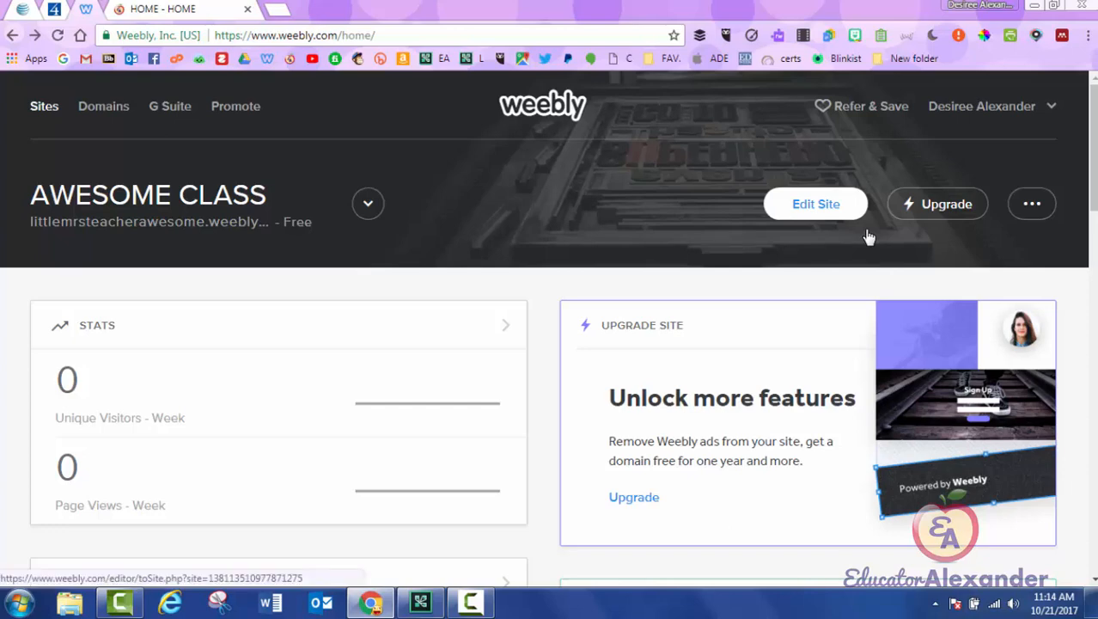
Step: Check the site list once more, close it, and open the AWESOME CLASS site in the editor
click(368, 203)
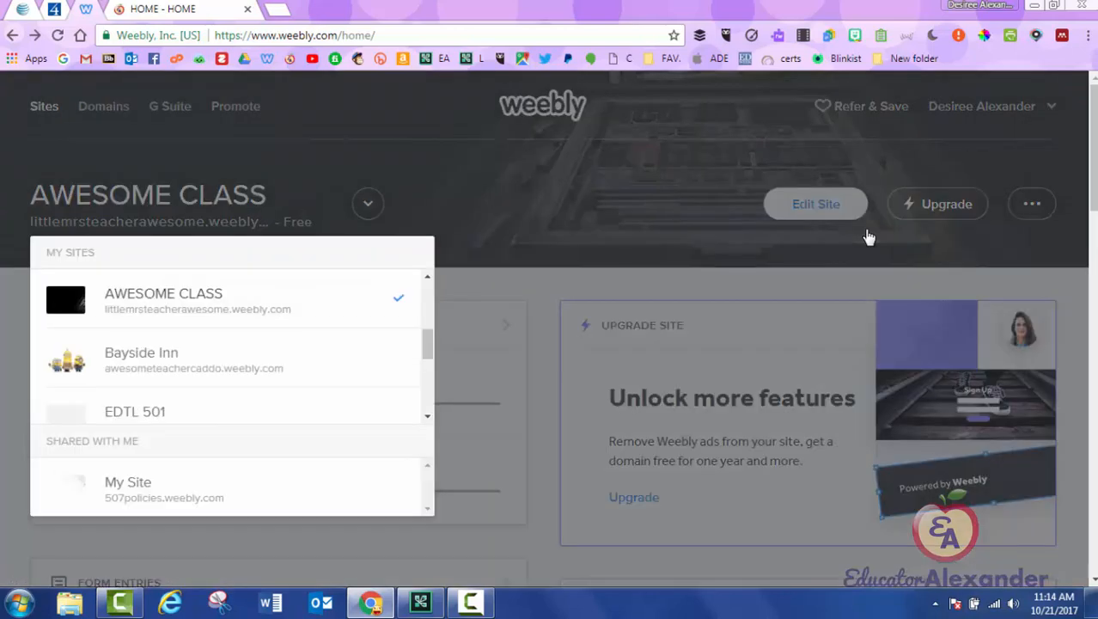
click(869, 237)
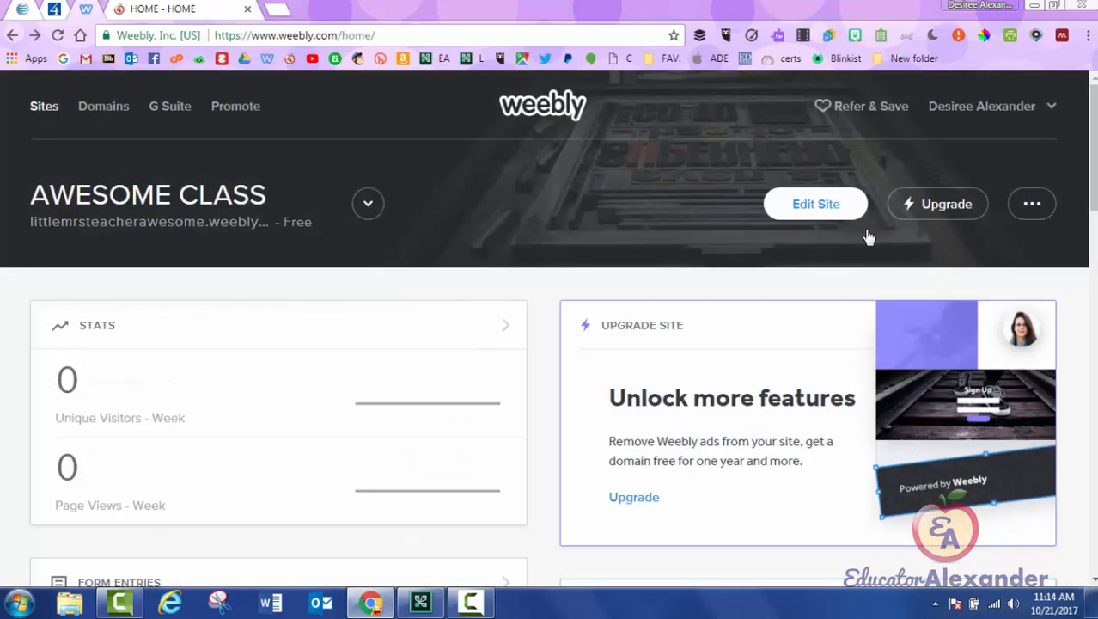
click(850, 210)
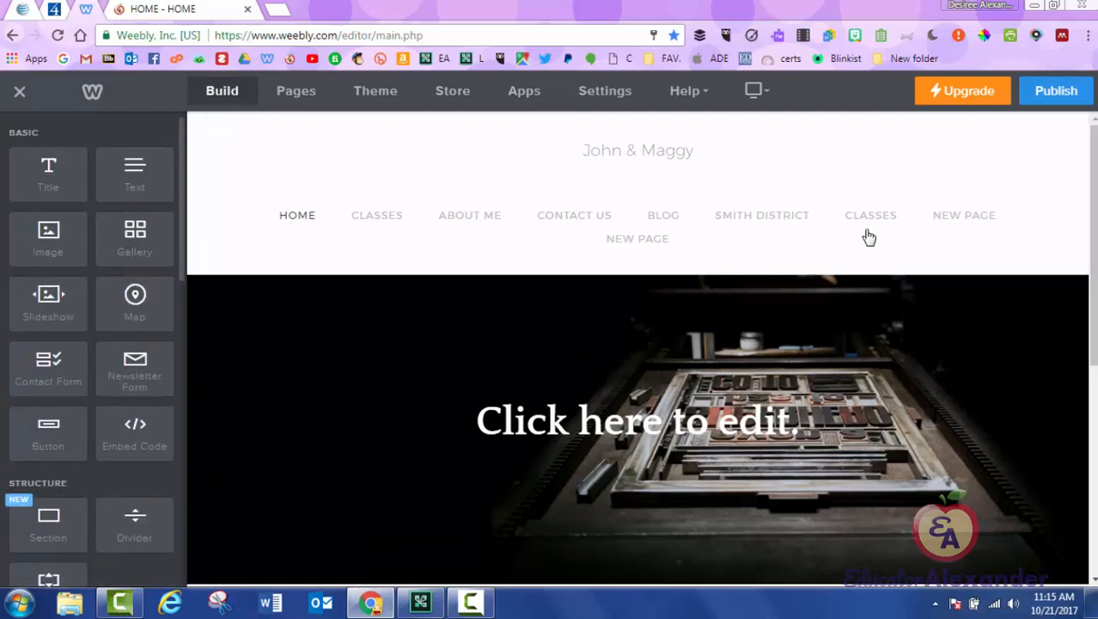
Step: Try placing a Title element on the Home page, and look over the page's content area and header
scroll(869, 237, down, 5)
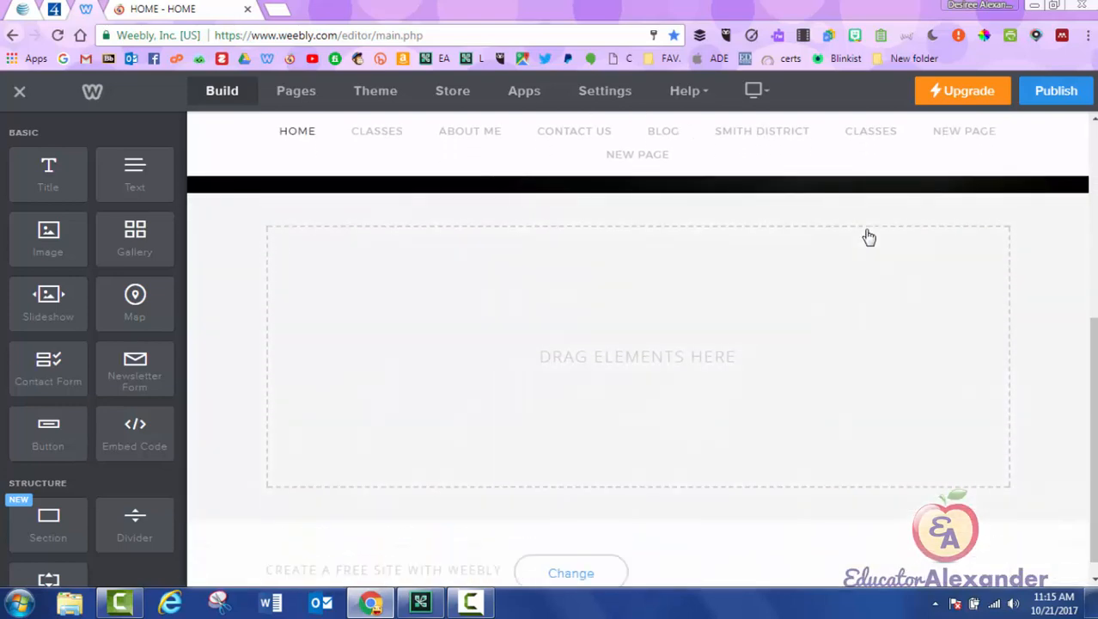
mouse_move(48, 175)
mouse_down()
mouse_move(97, 199)
mouse_move(601, 313)
mouse_move(393, 224)
mouse_up()
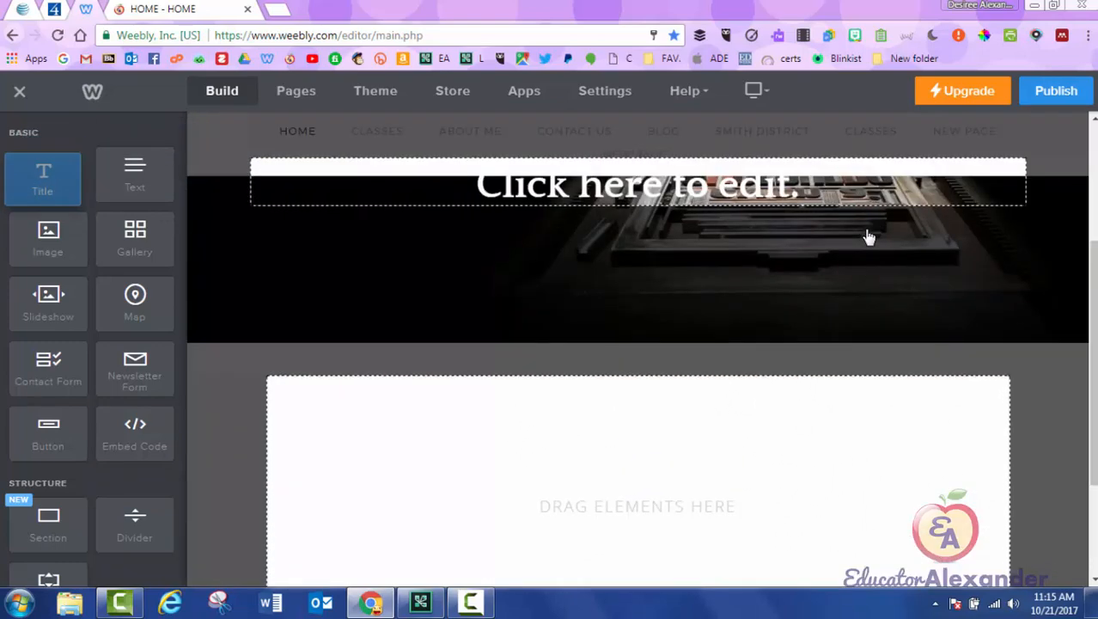
scroll(869, 238, down, 2)
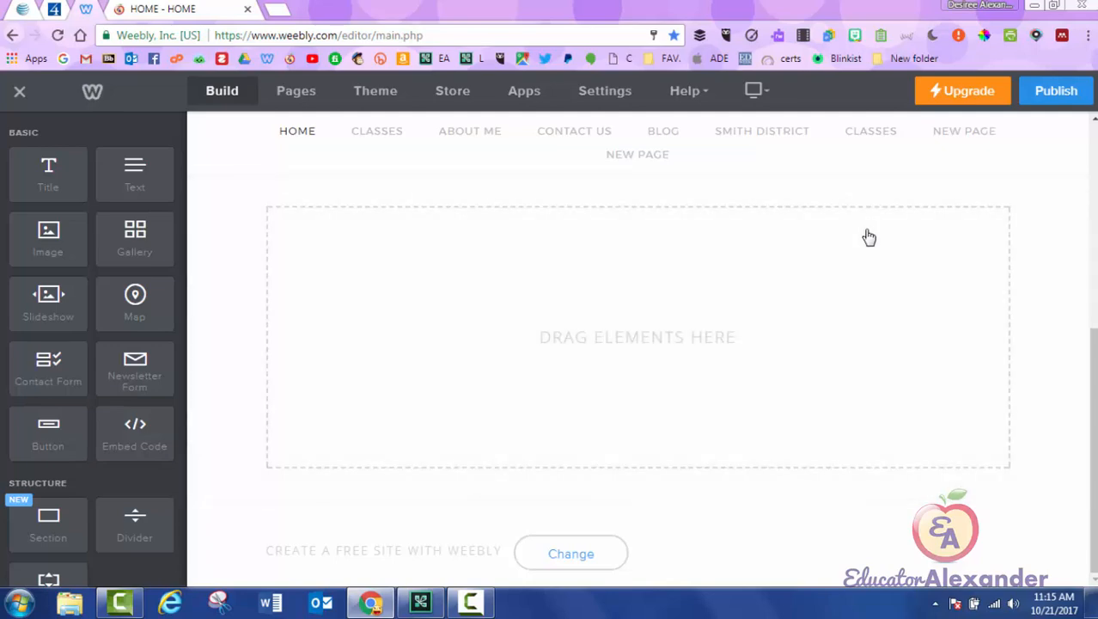
scroll(869, 237, up, 5)
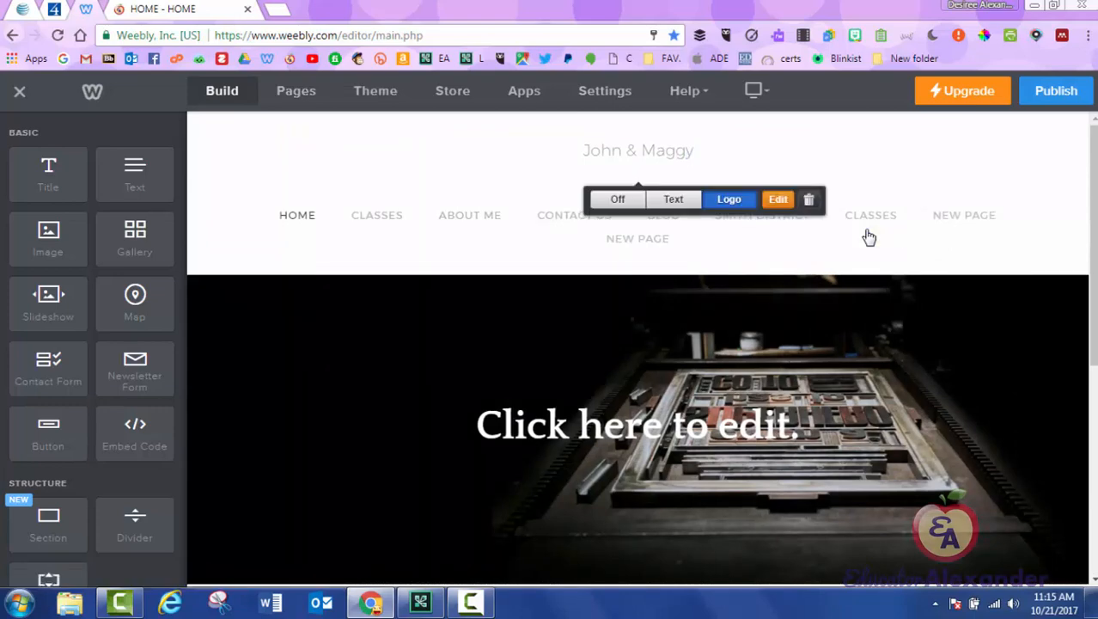
Step: Try switching the AWESOME CLASS site title from text to a logo, open the logo image's filters, and discard the changes
scroll(869, 237, down, 2)
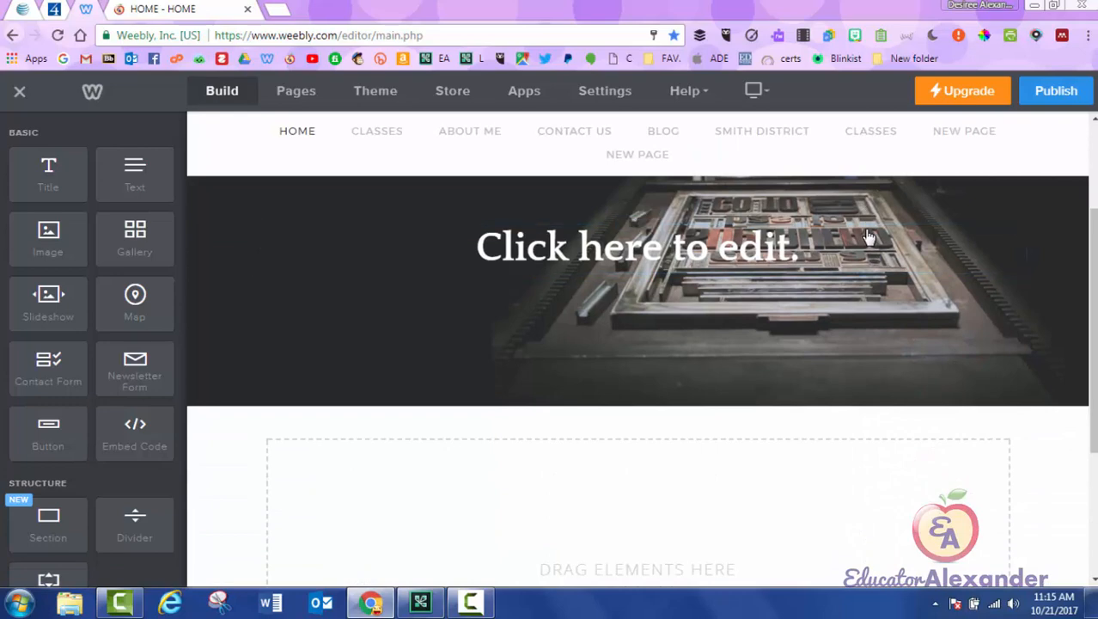
scroll(870, 237, up, 2)
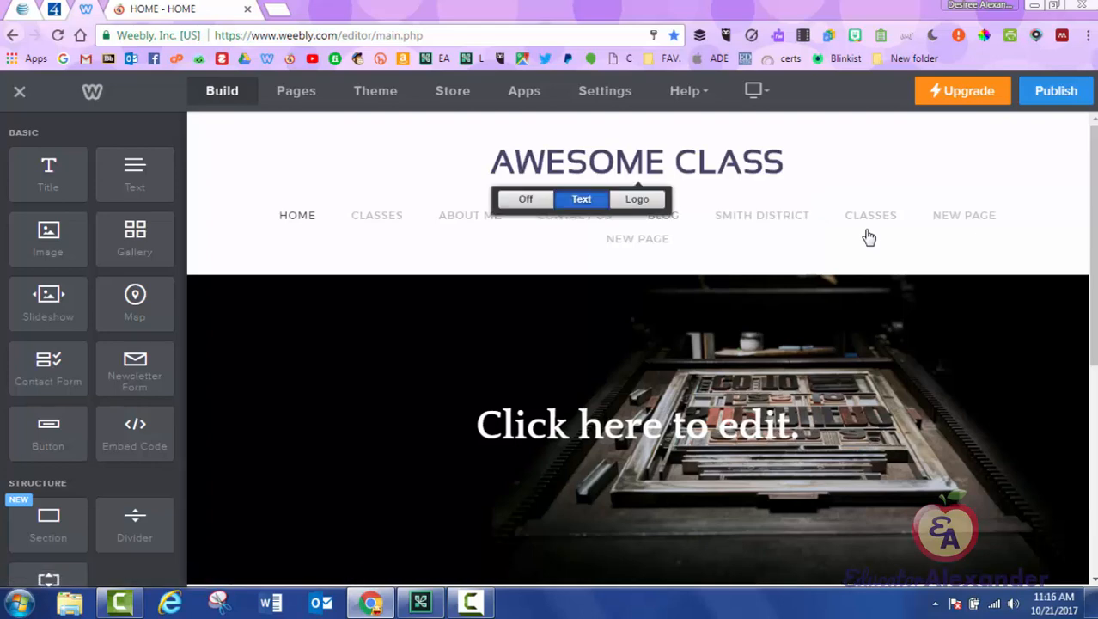
drag(492, 162, 784, 163)
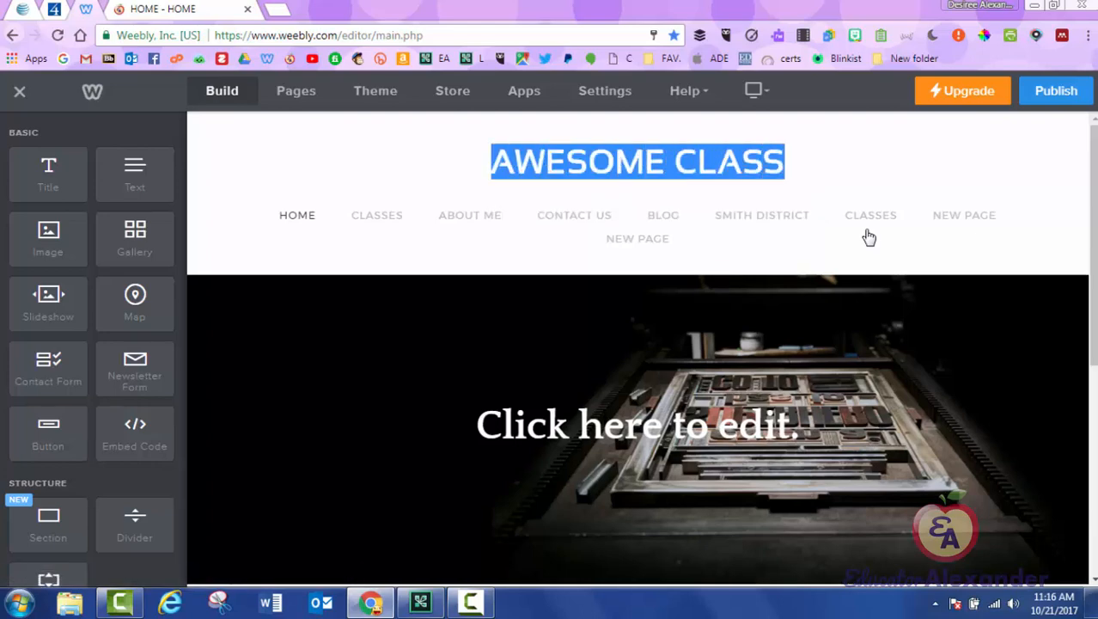
click(636, 199)
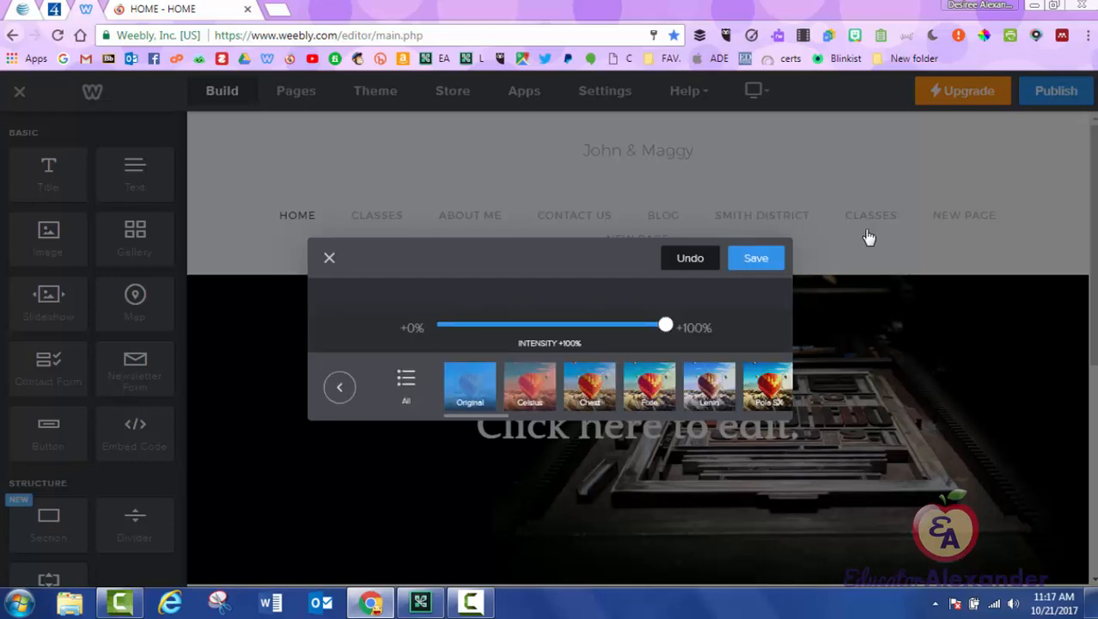
click(869, 237)
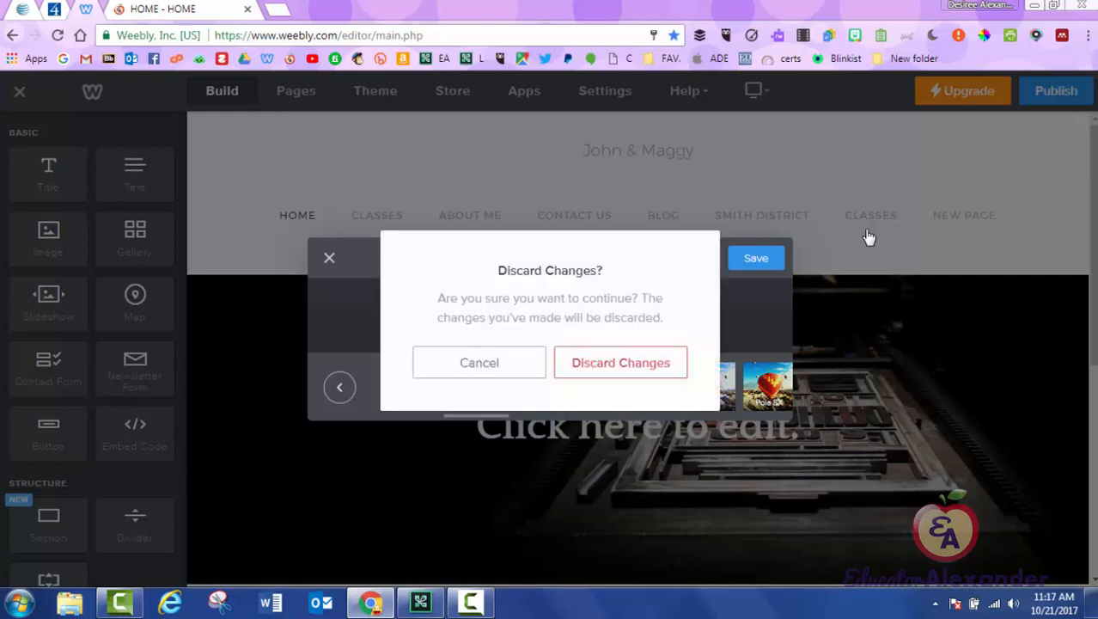
click(869, 237)
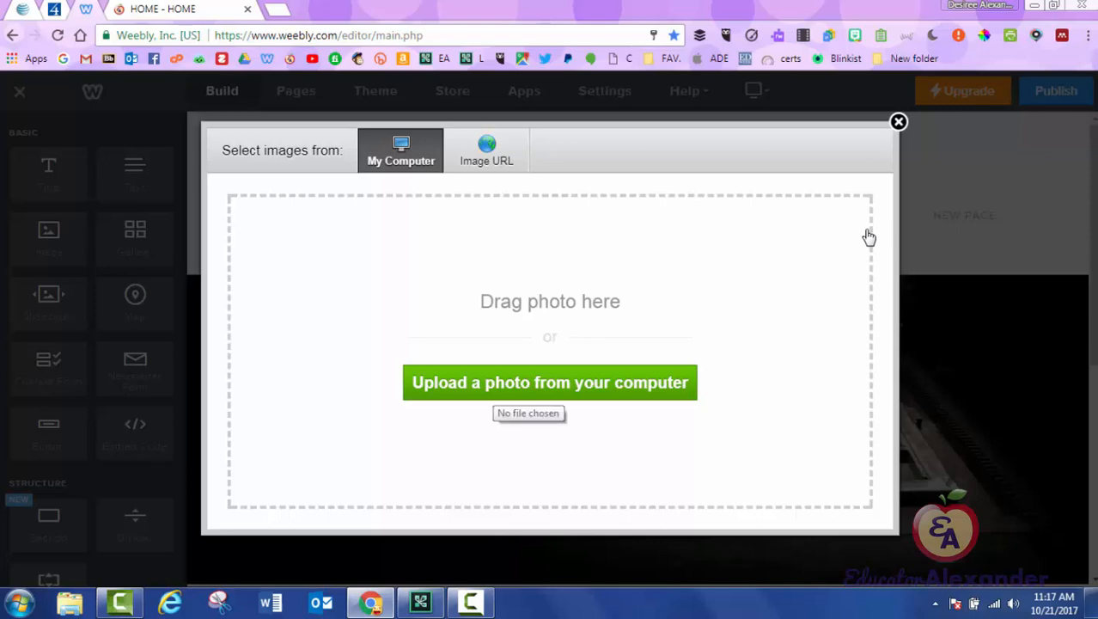
Step: Try inserting a logo image by URL with "cat", clear the entry, and close the image selection
click(487, 150)
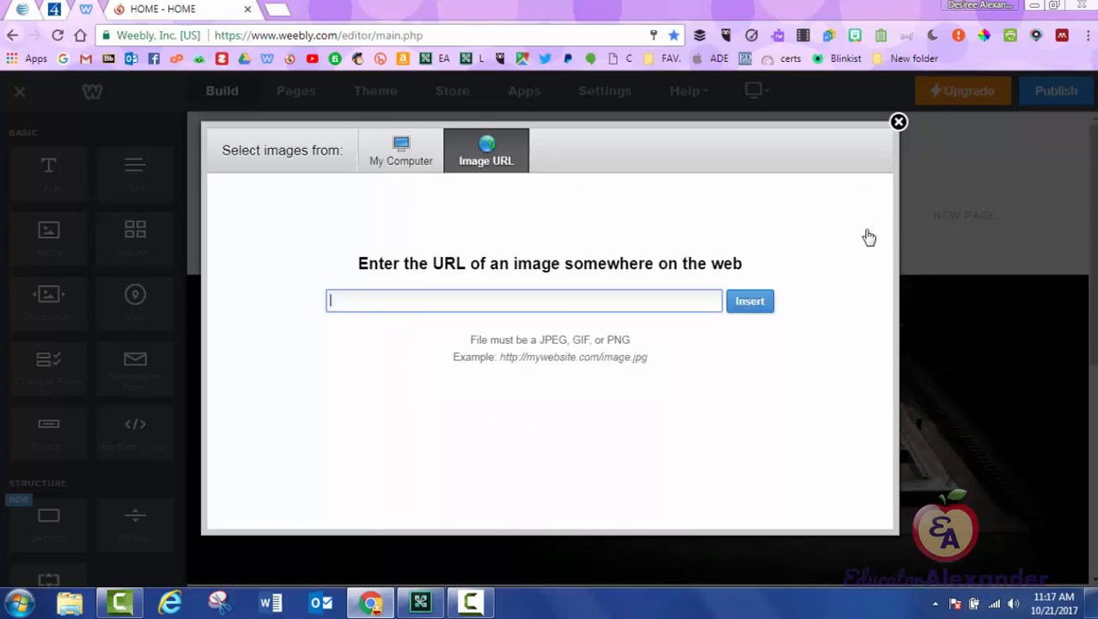
text(cat)
key(Return)
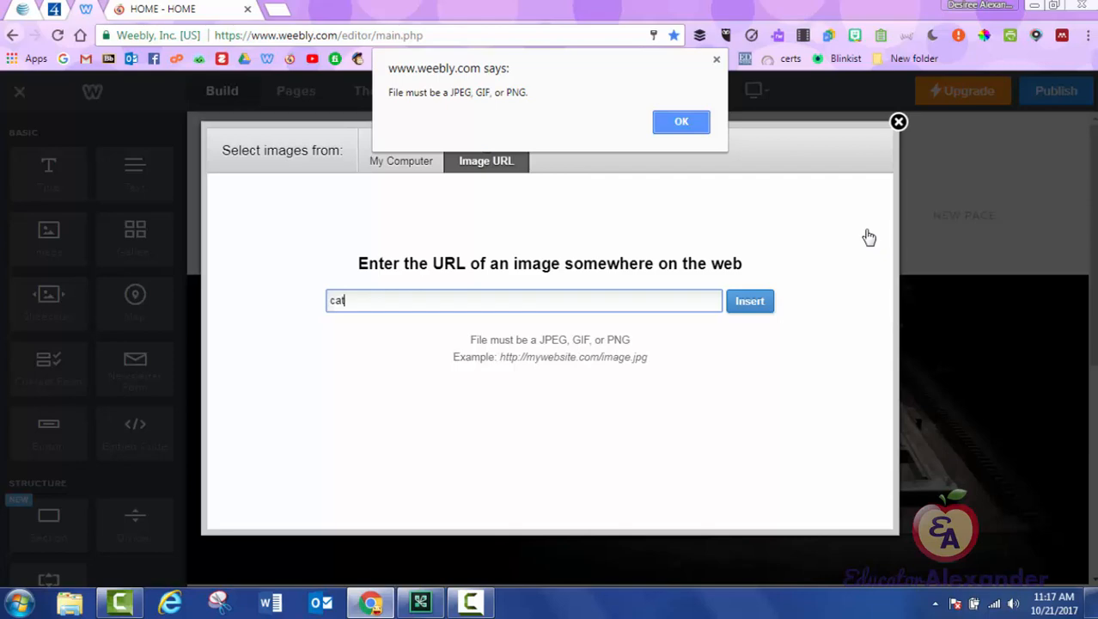
key(Return)
key(ctrl+a)
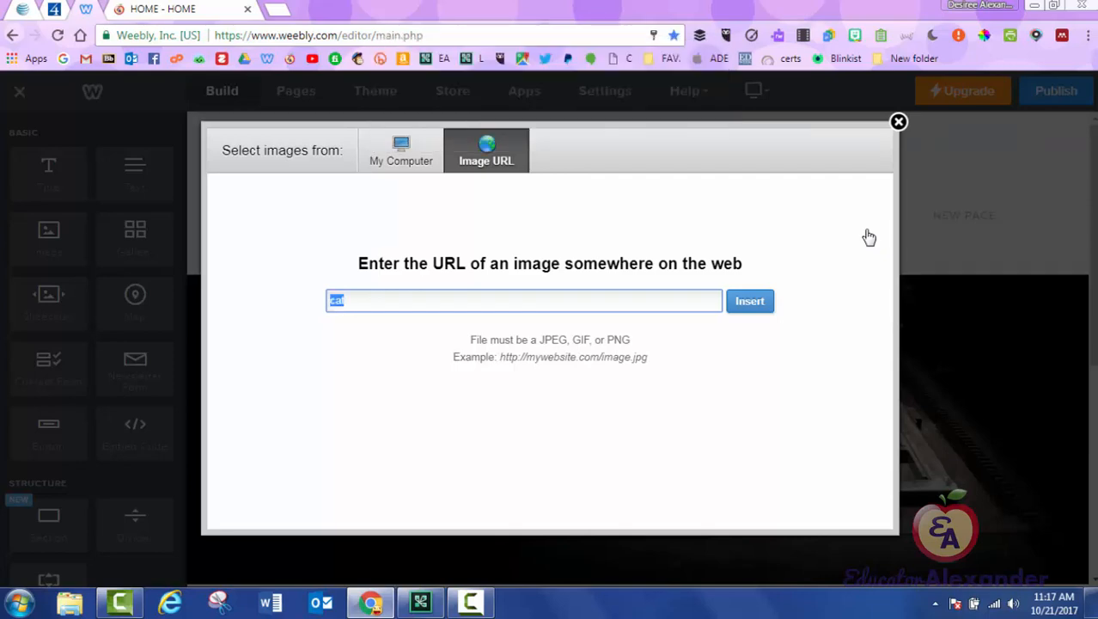
key(BackSpace)
drag(471, 263, 742, 264)
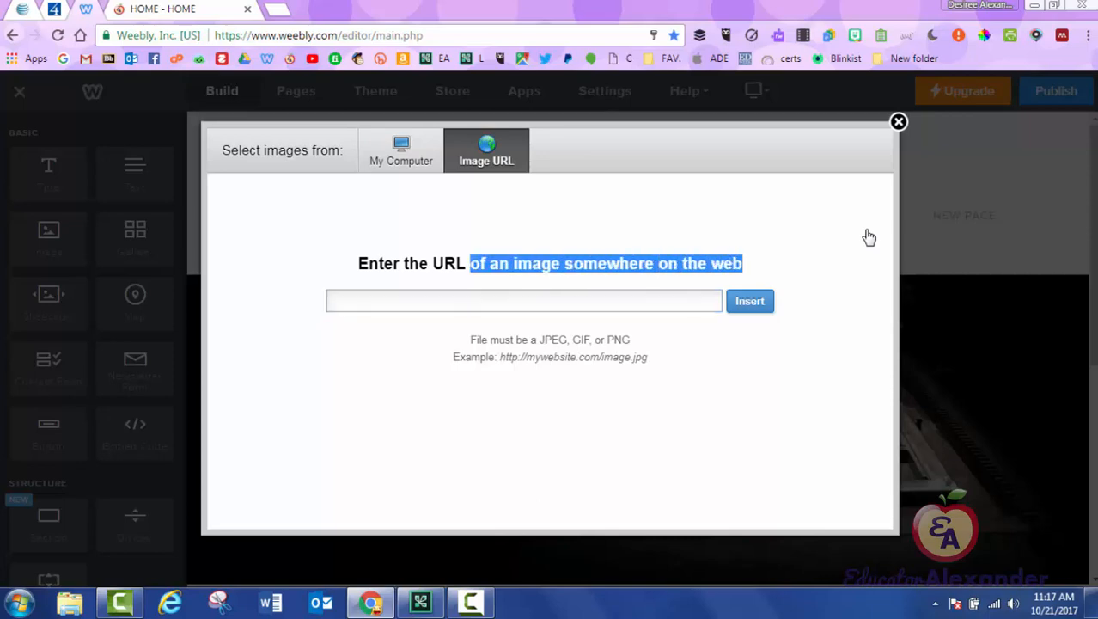
click(899, 123)
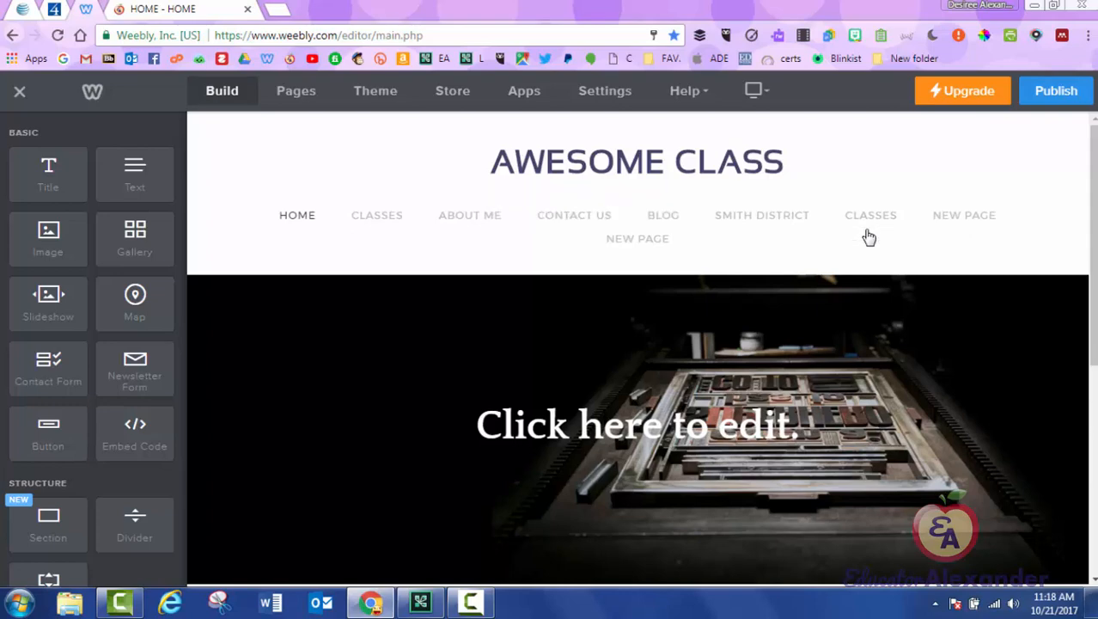
Step: Resize the Home page's header image, trying a taller height and settling on a shorter one than the original
scroll(868, 236, down, 2)
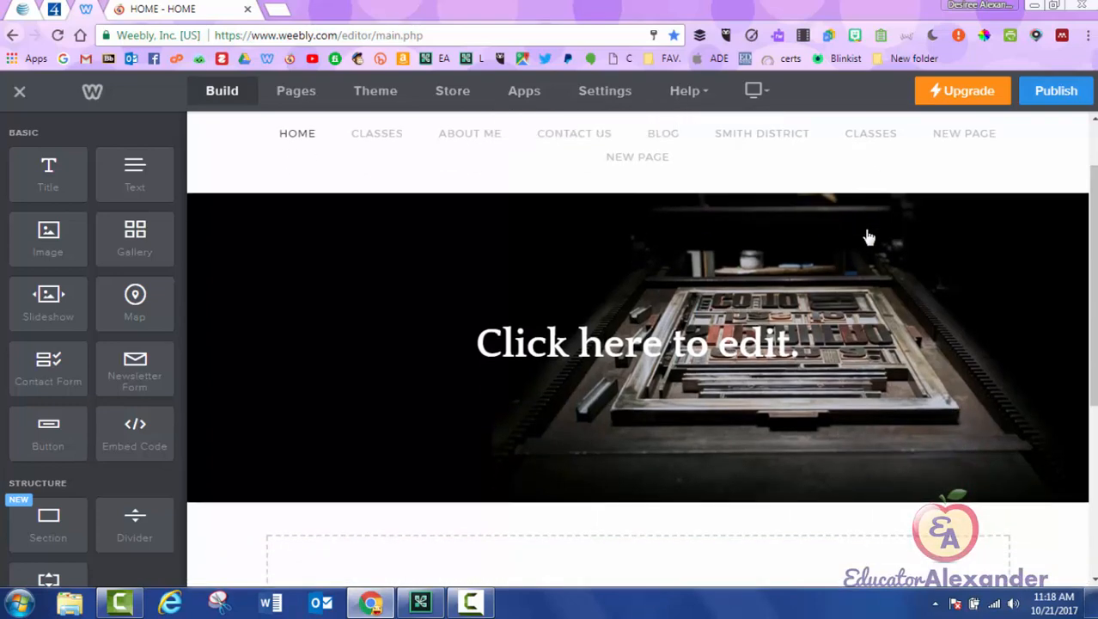
scroll(868, 237, up, 2)
scroll(868, 237, up, 1)
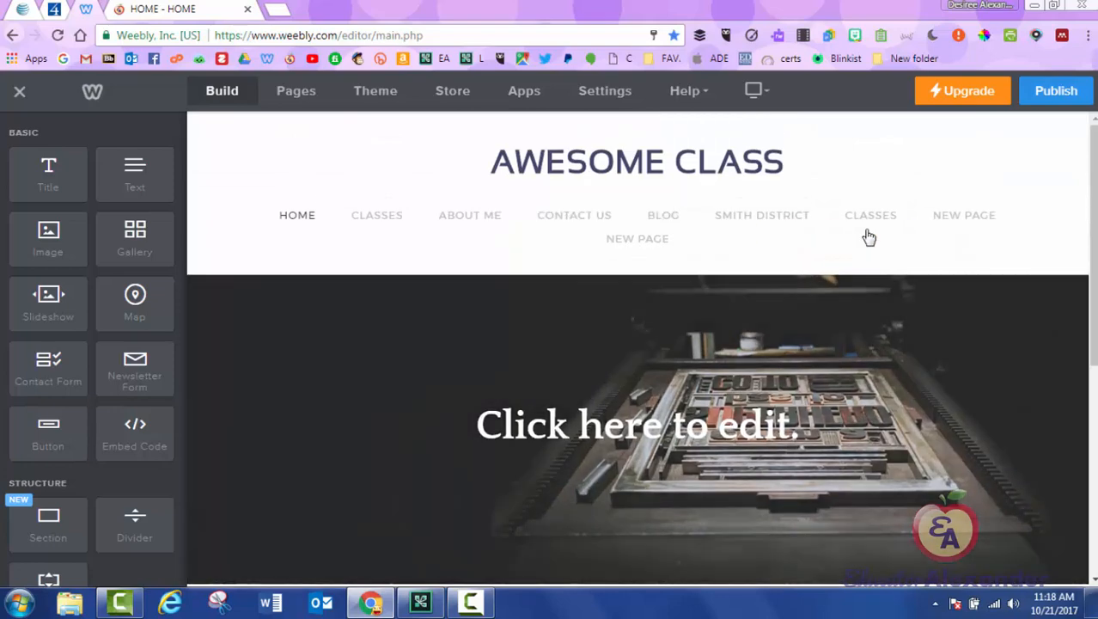
scroll(868, 236, down, 1)
scroll(868, 236, down, 1)
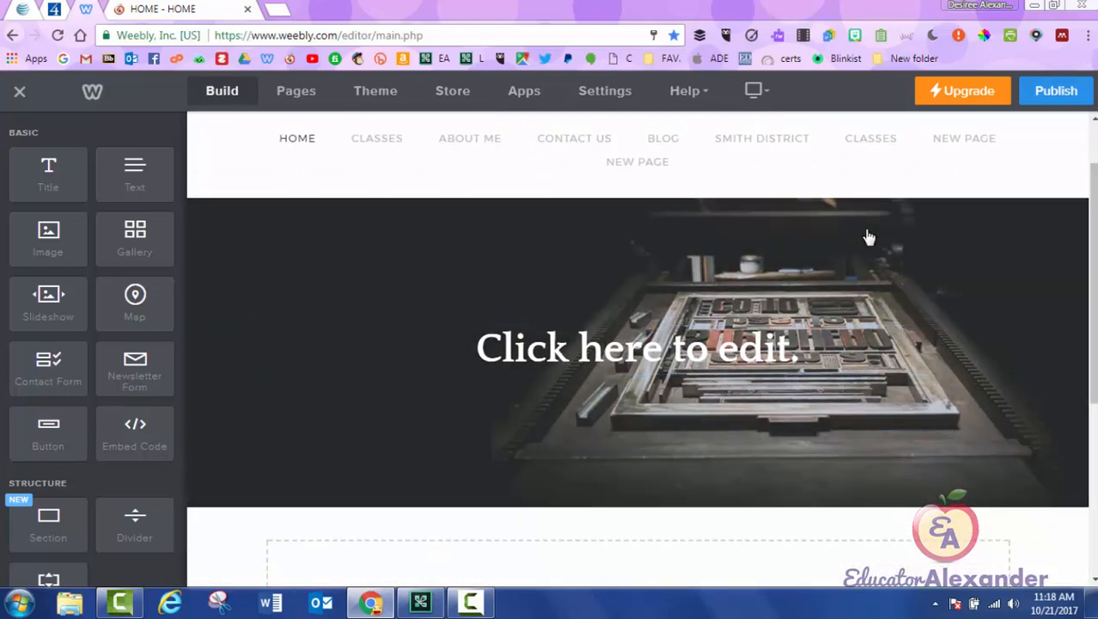
scroll(868, 236, down, 1)
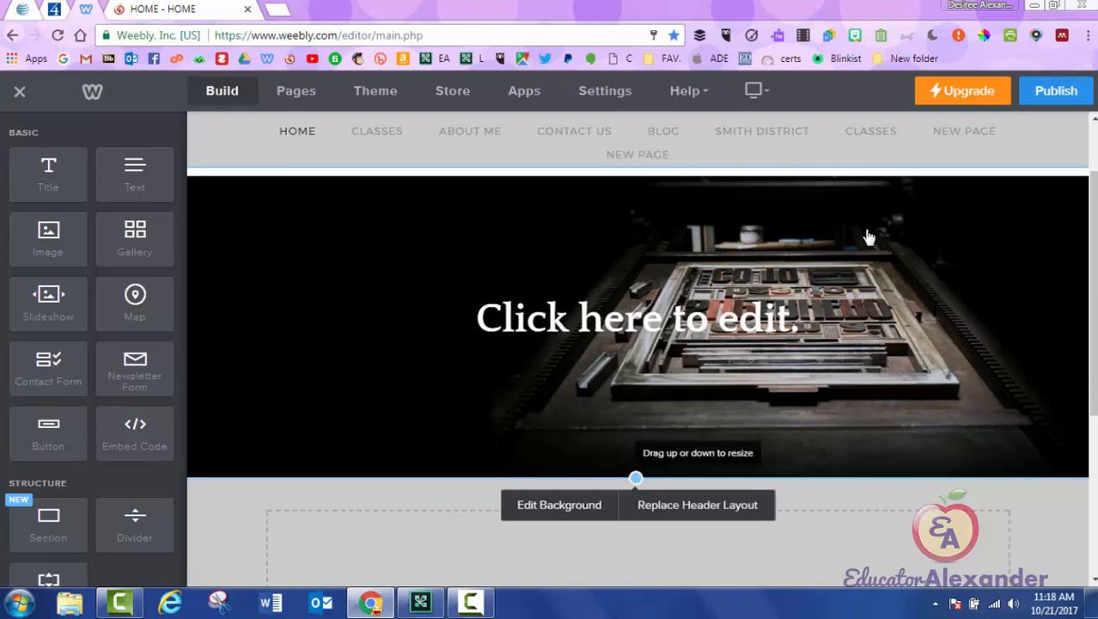
mouse_move(636, 478)
mouse_down()
mouse_move(636, 310)
mouse_move(636, 574)
mouse_up()
mouse_move(636, 467)
mouse_down()
mouse_move(635, 275)
mouse_move(636, 416)
mouse_move(636, 385)
mouse_up()
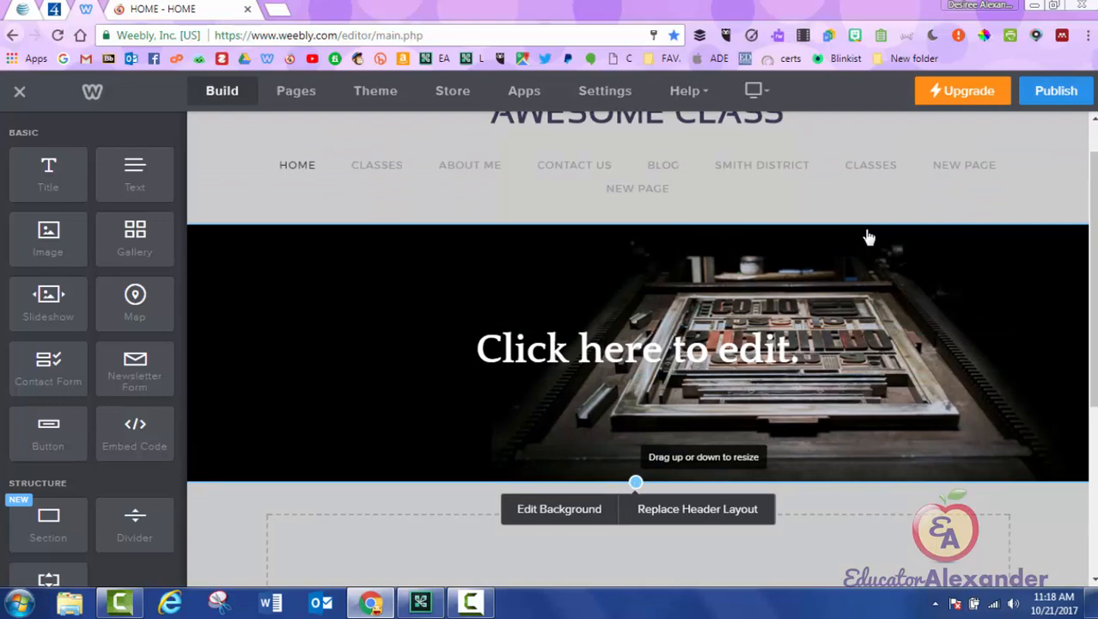
drag(636, 482, 636, 476)
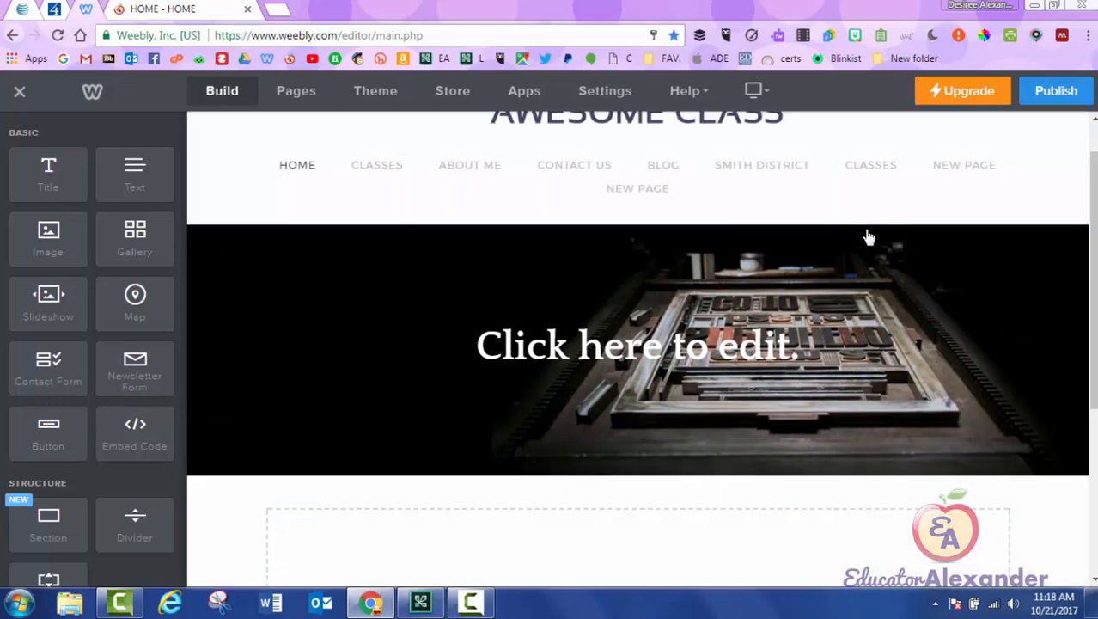
Step: Switch to the first Classes page and reduce its header image height to about 310 px
click(376, 165)
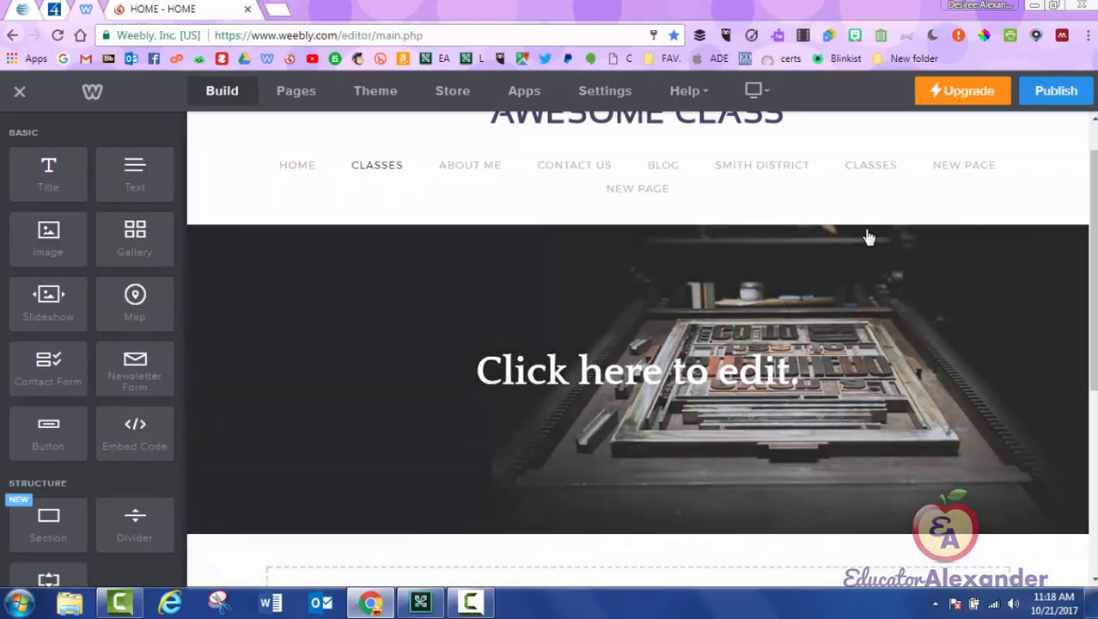
click(869, 237)
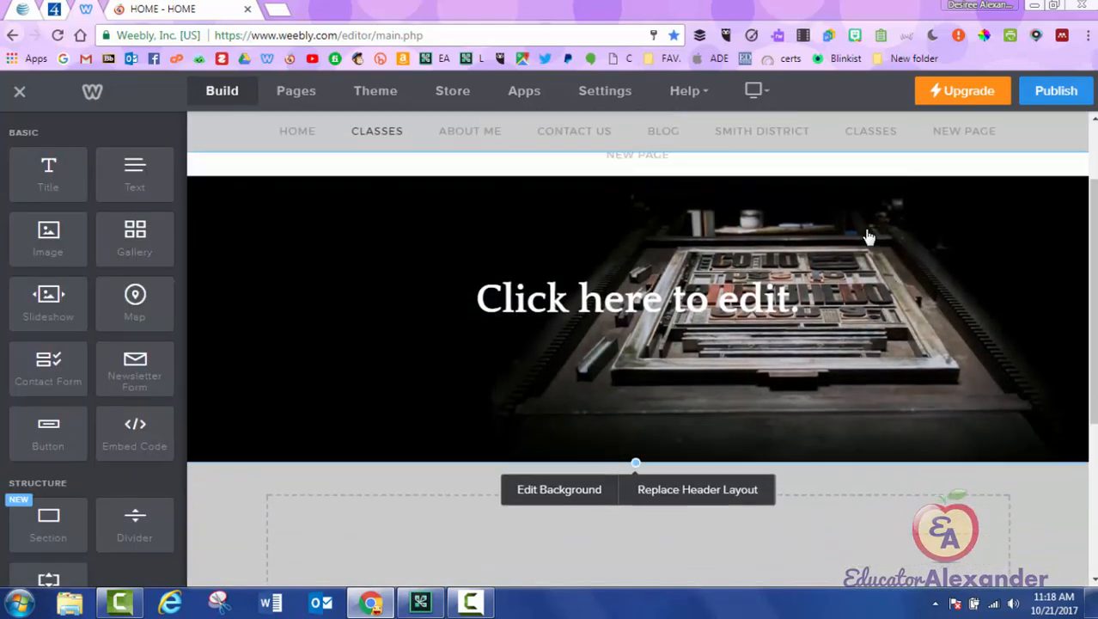
drag(636, 463, 636, 404)
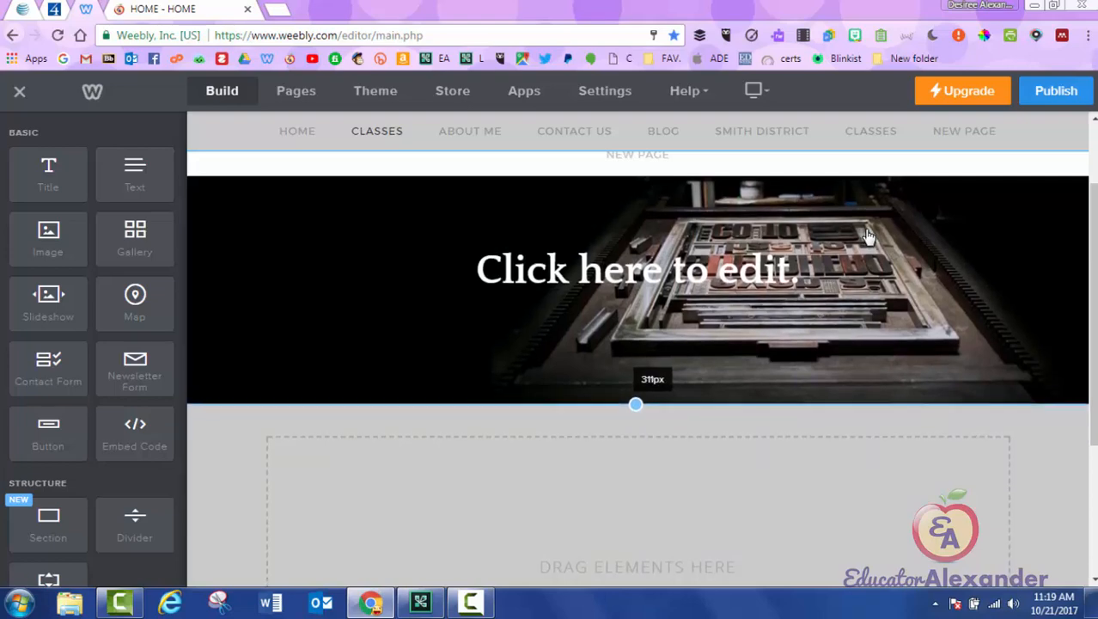
drag(636, 404, 636, 402)
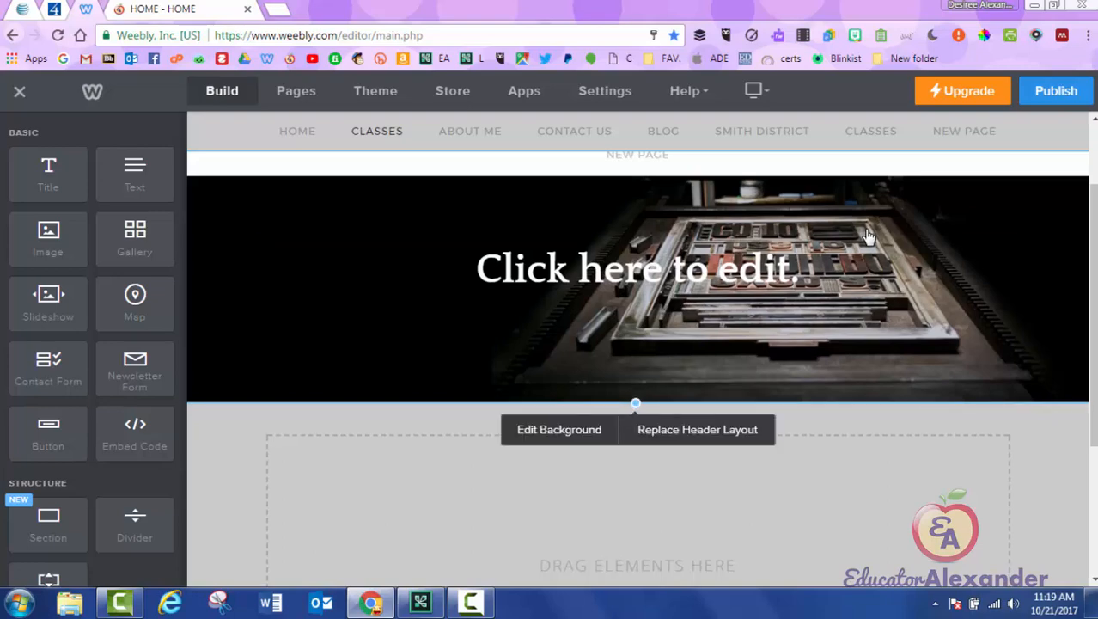
click(868, 236)
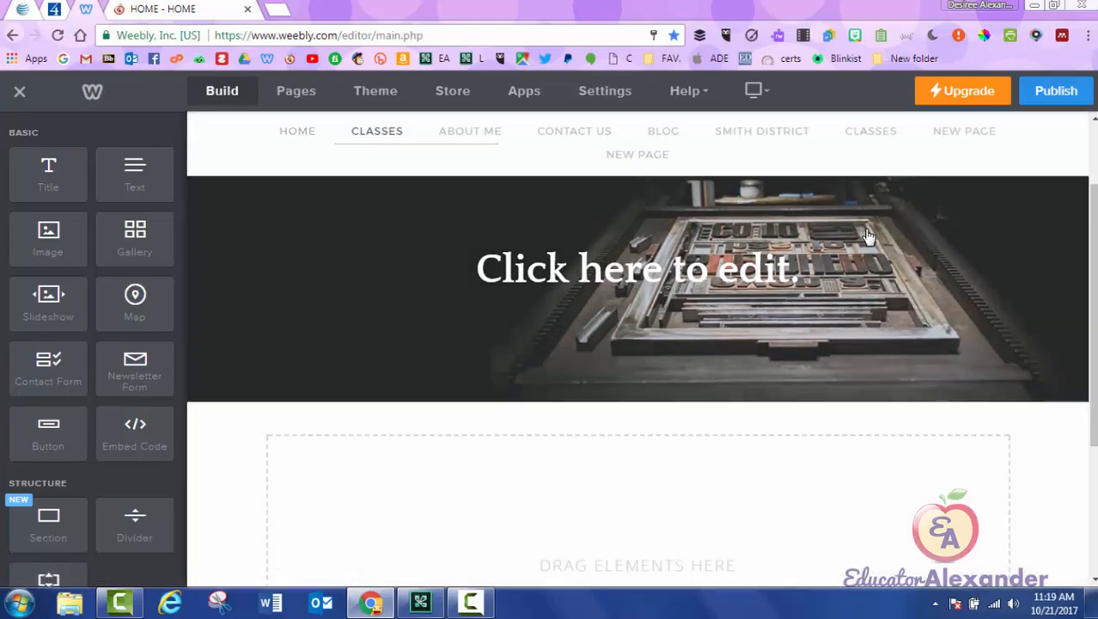
click(868, 237)
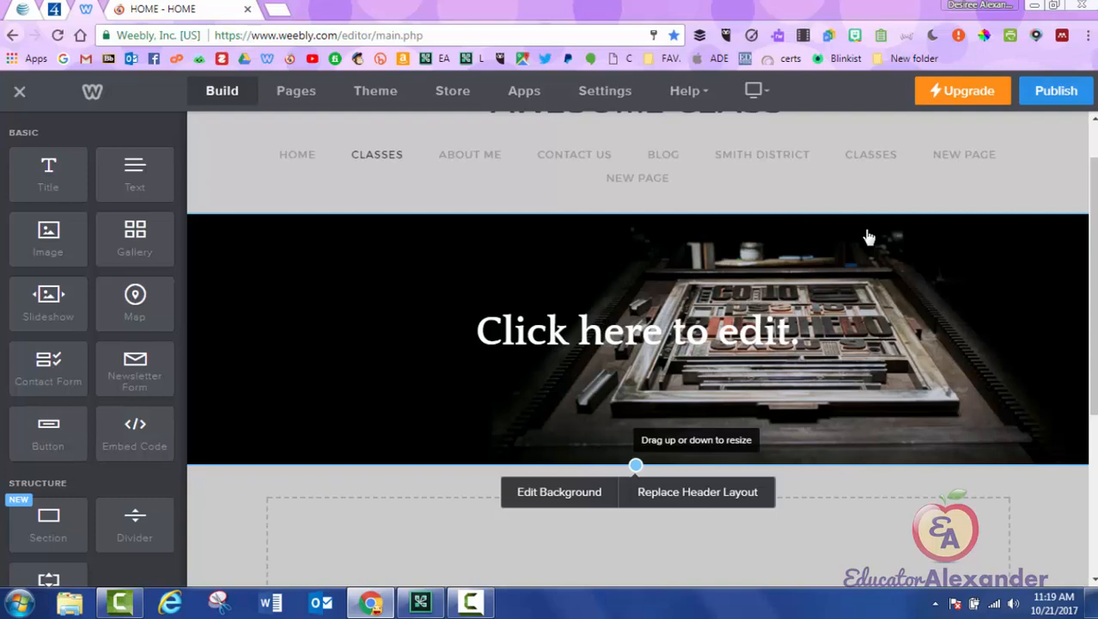
drag(635, 465, 636, 462)
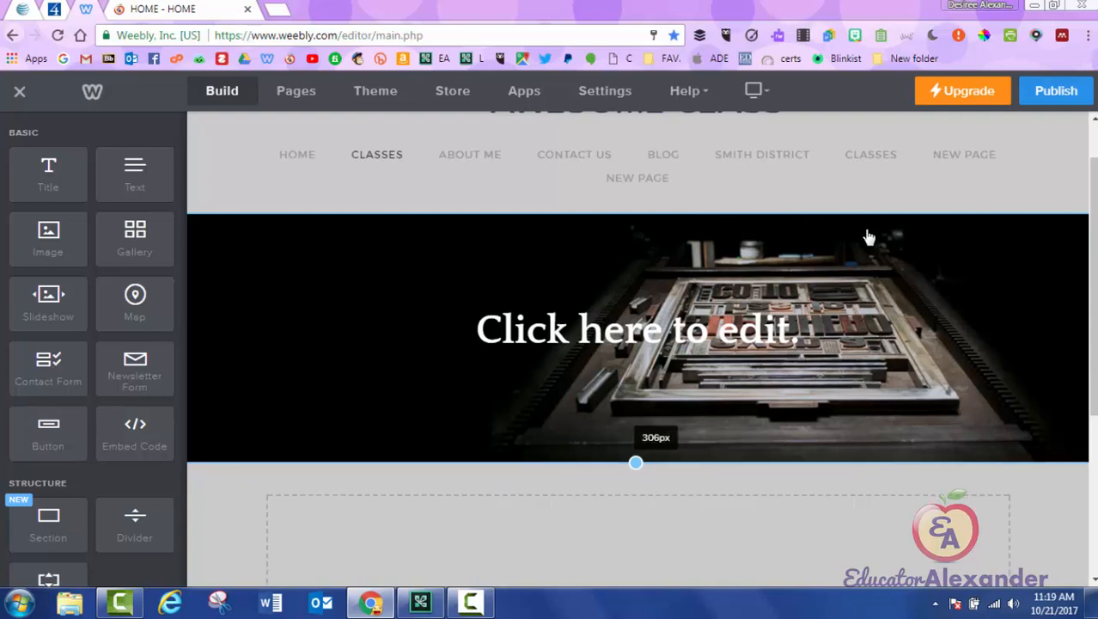
drag(636, 463, 636, 465)
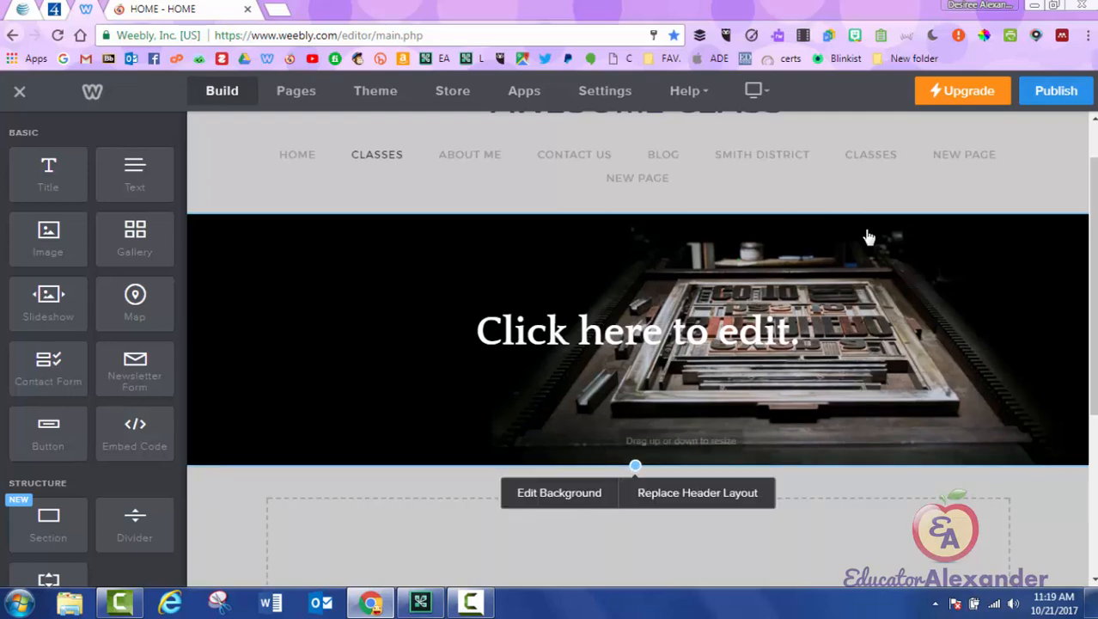
Step: Replace the Classes header background with the free photo of a minion figure on wooden planks, found by searching for "minions"
click(560, 492)
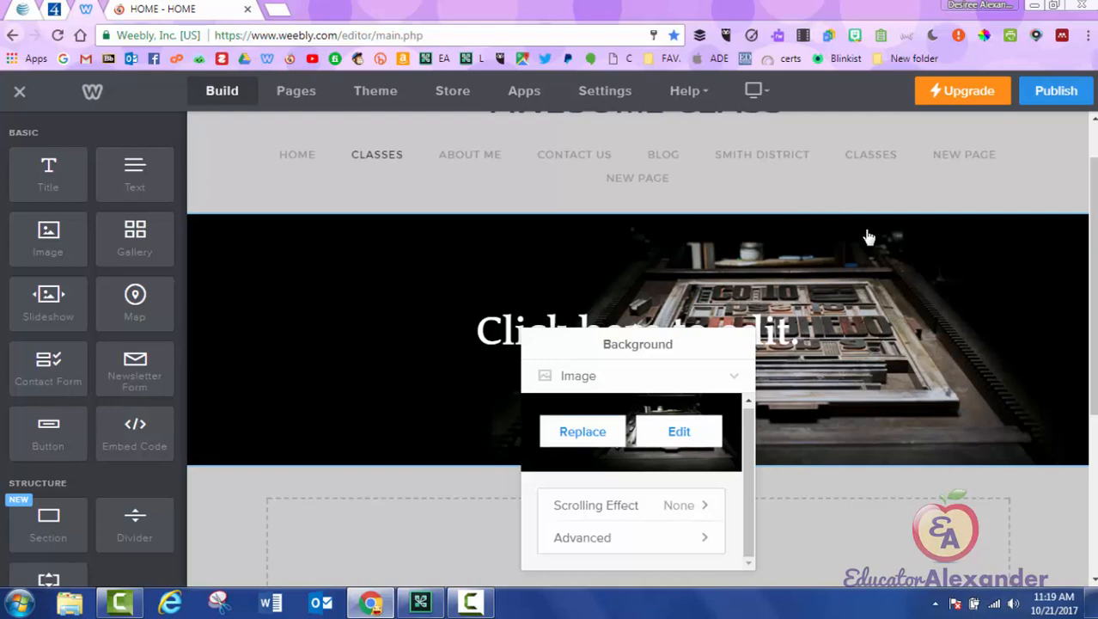
click(583, 432)
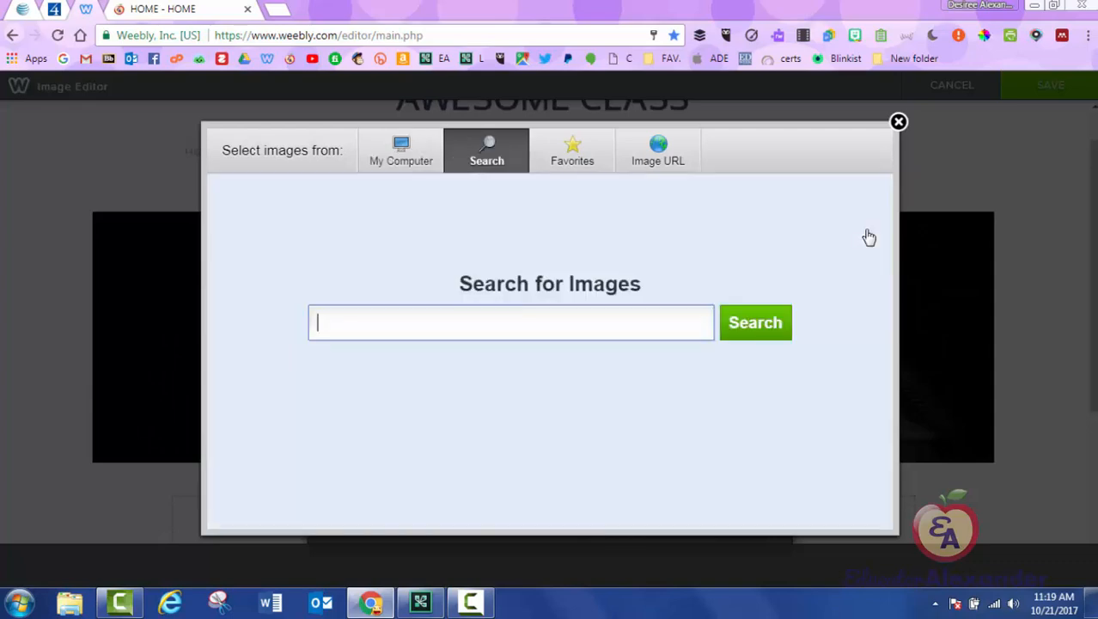
text(minions)
key(Return)
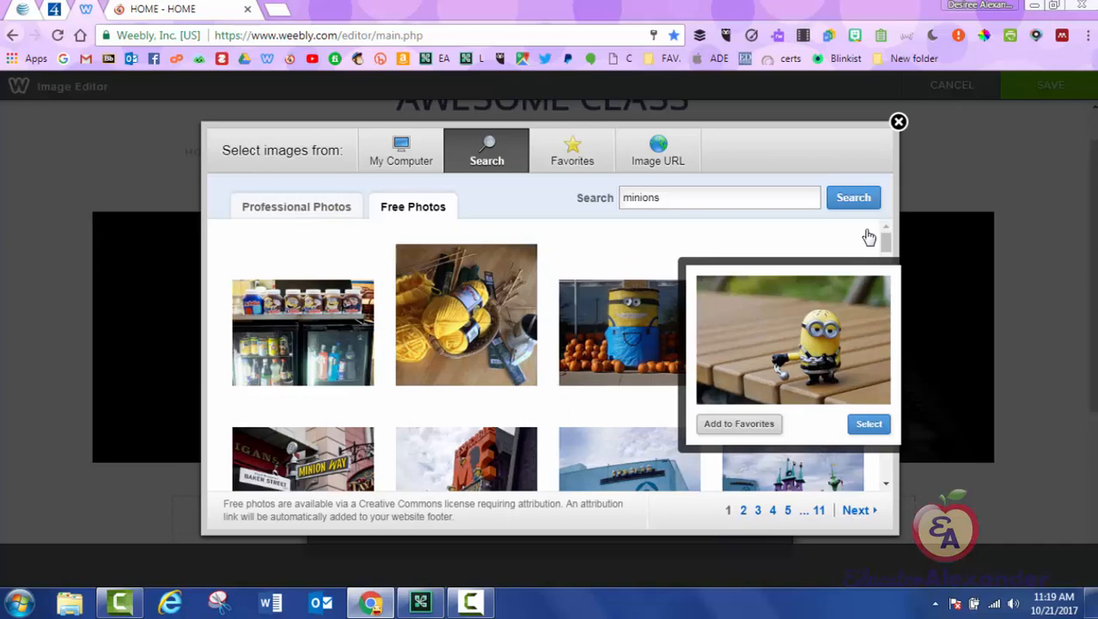
scroll(868, 237, down, 3)
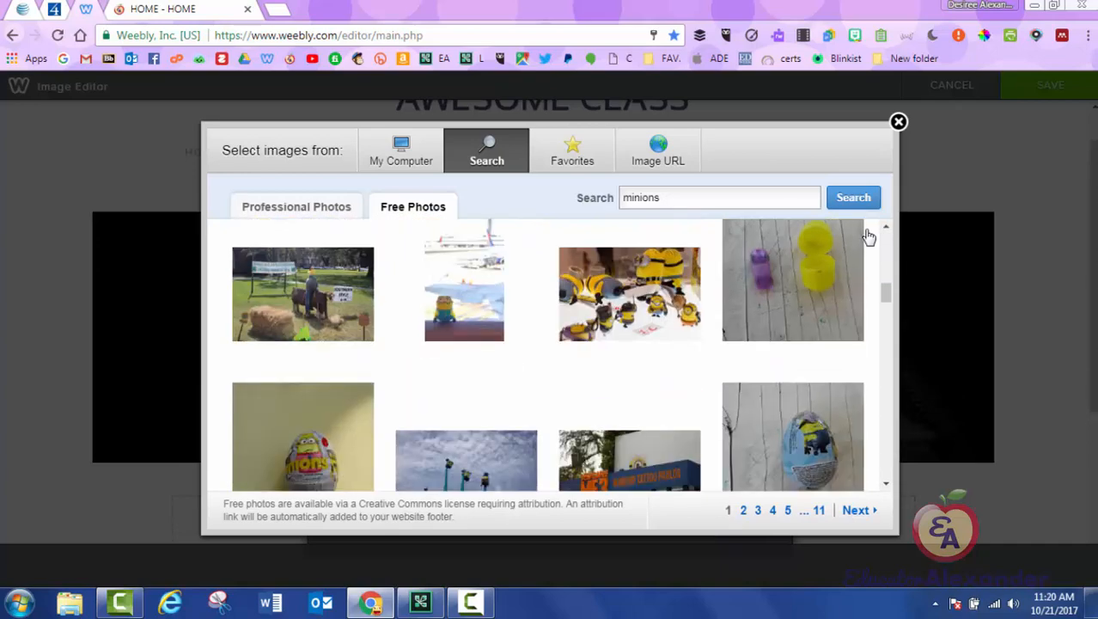
scroll(868, 238, up, 5)
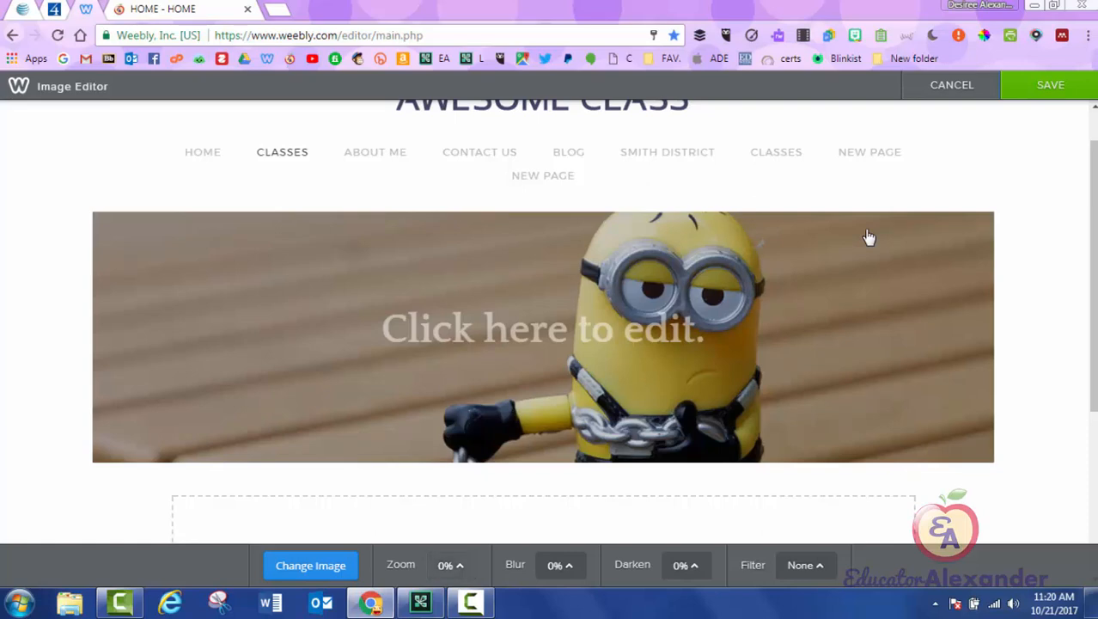
Step: Try the zoom adjustment on the minion header image, leaving it at 0%, and set the blur to 10%
click(451, 565)
mouse_move(456, 537)
mouse_down()
mouse_move(459, 468)
mouse_move(459, 533)
mouse_up()
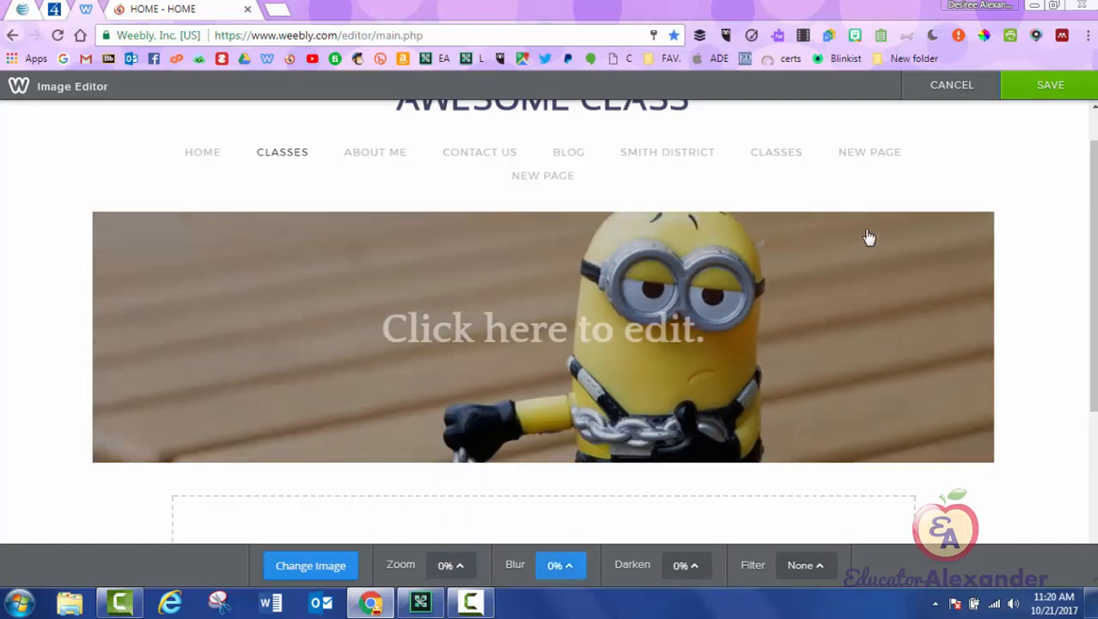
click(560, 565)
mouse_move(571, 534)
mouse_down()
mouse_move(572, 438)
mouse_move(569, 529)
mouse_up()
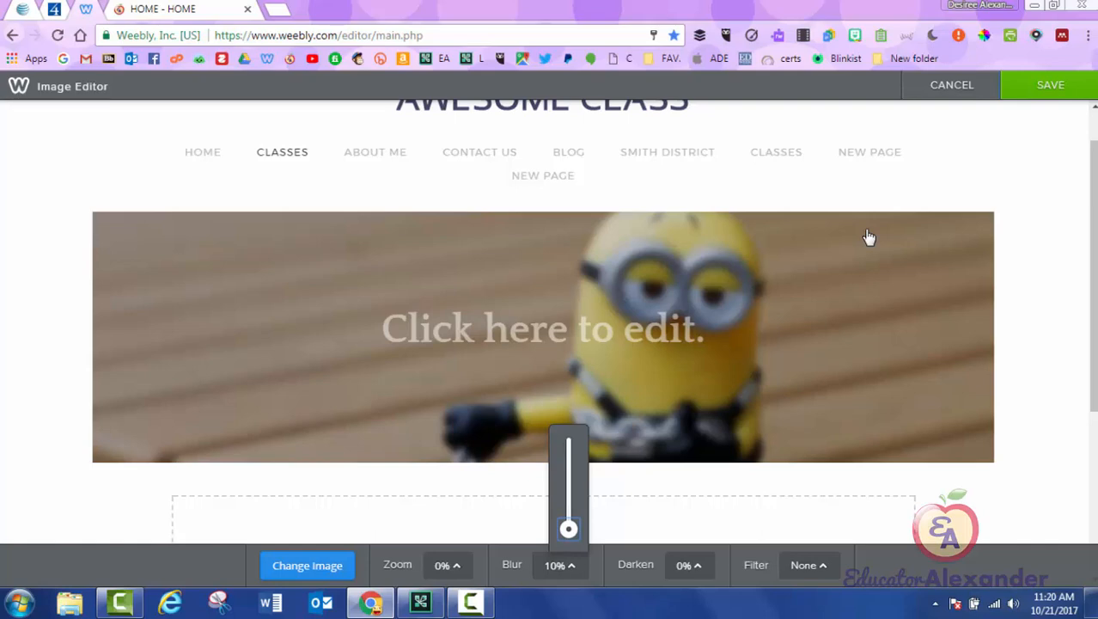
Step: Darken the minion header image by 20% and apply the Gotham filter
click(690, 566)
drag(694, 538, 697, 518)
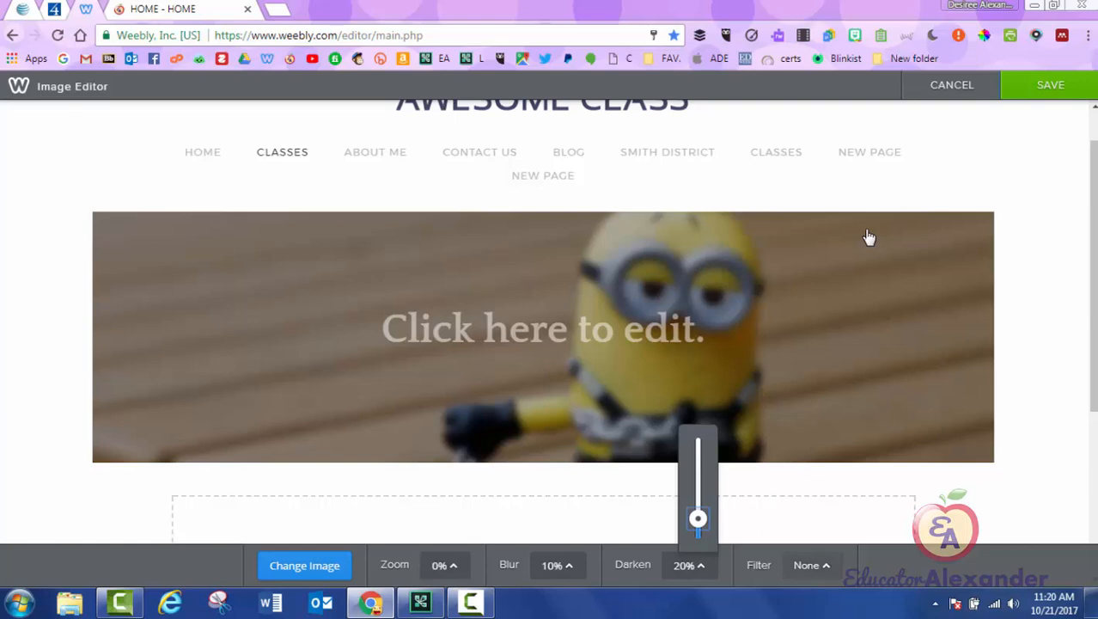
click(813, 564)
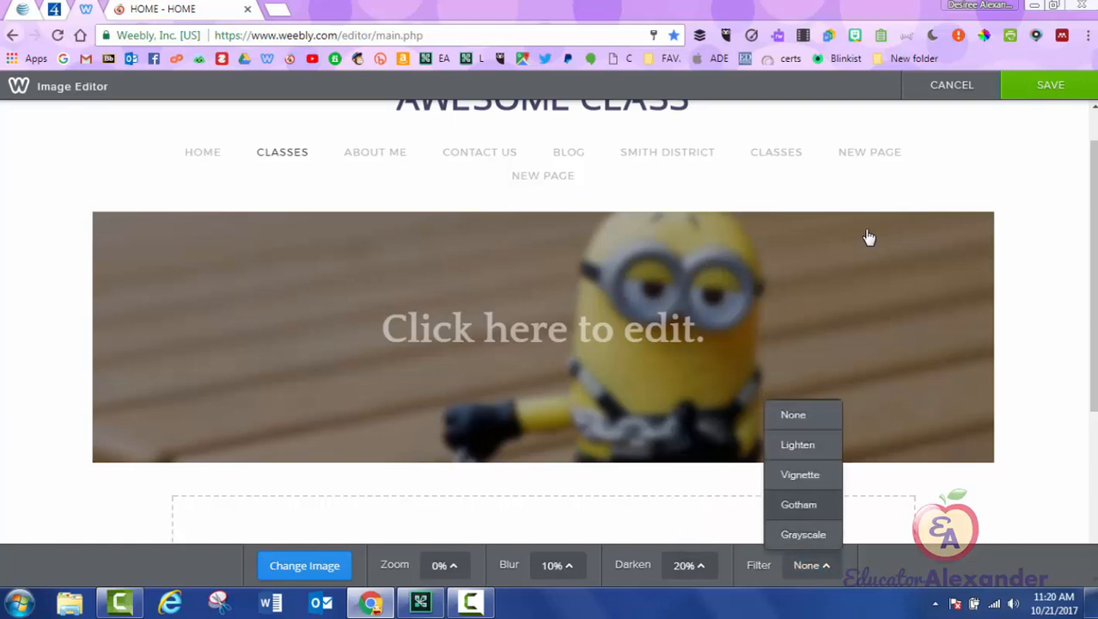
click(798, 504)
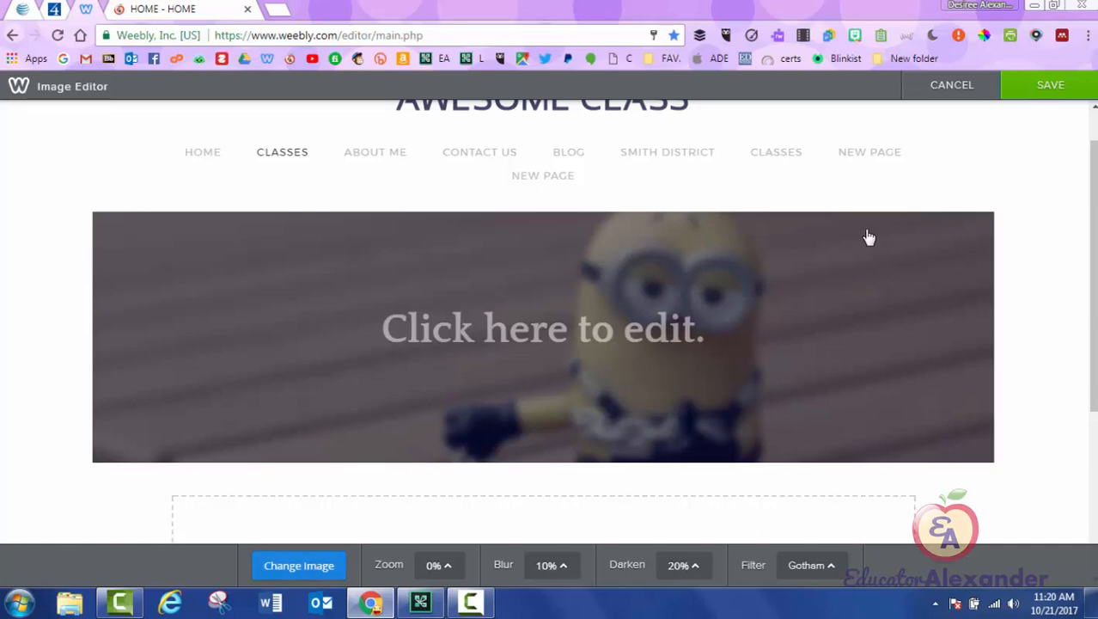
Step: Examine the available header background images under All Backgrounds and the Business category, then leave the selection without replacing the image
click(299, 565)
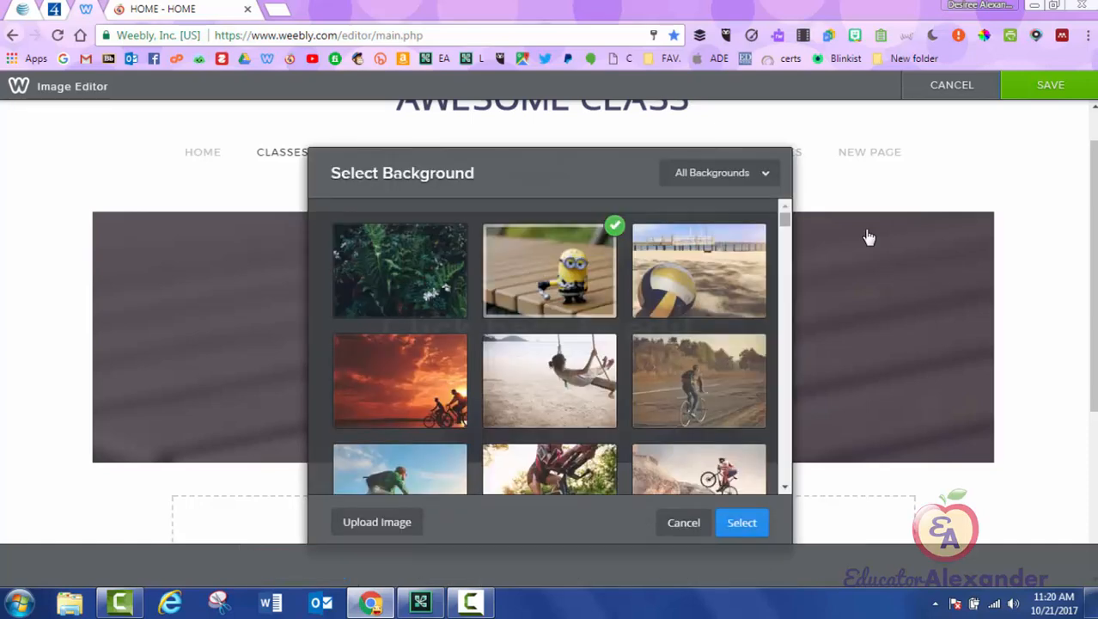
drag(785, 219, 785, 330)
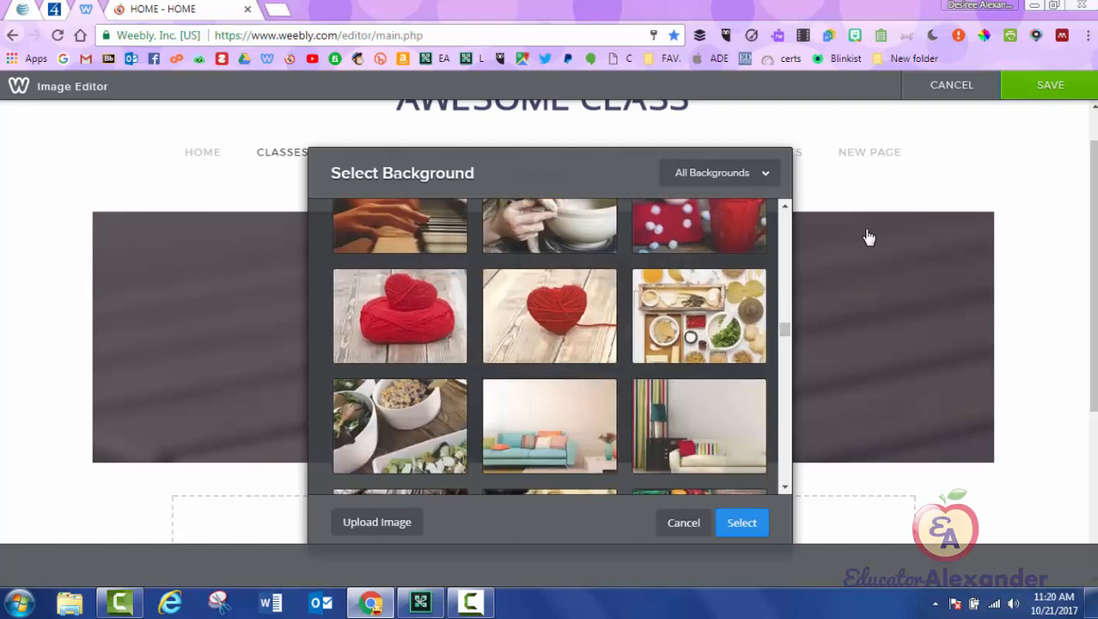
click(720, 172)
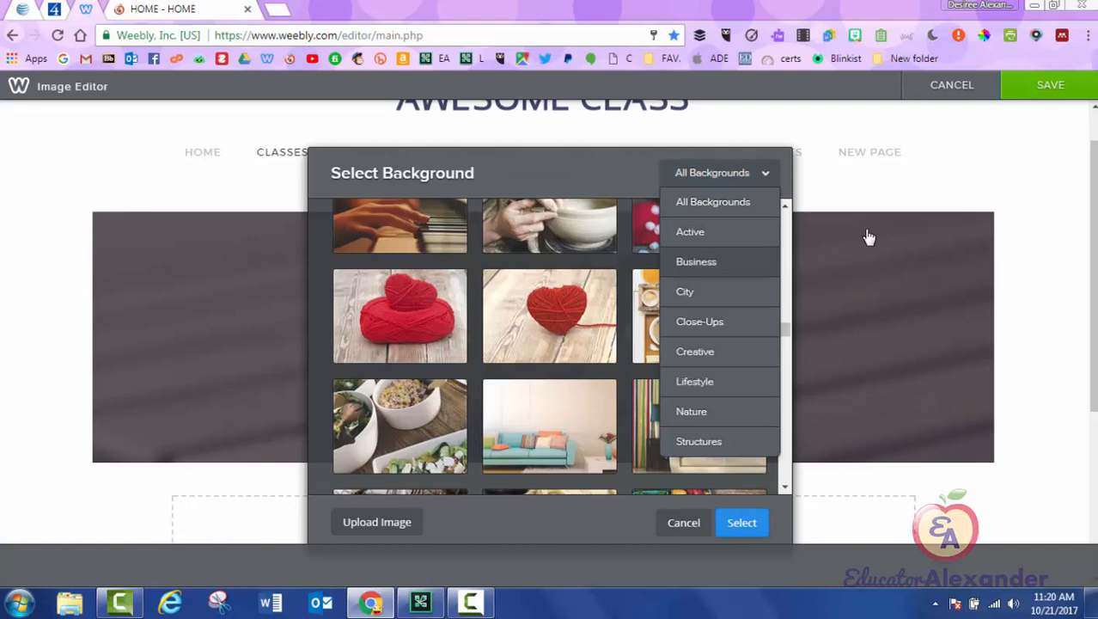
click(696, 261)
scroll(550, 344, down, 5)
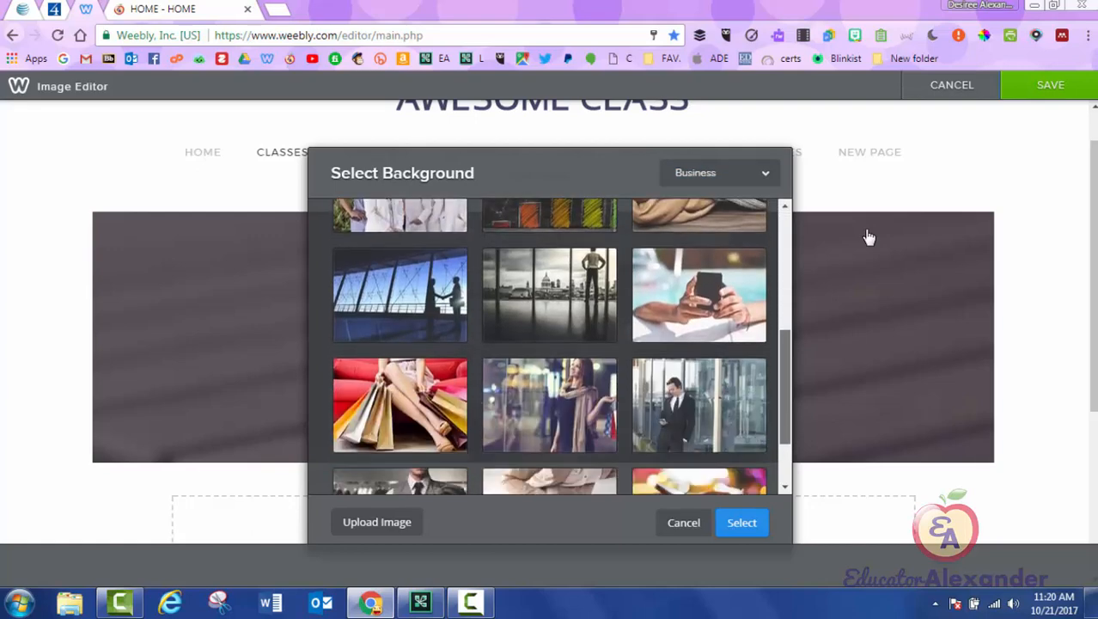
click(720, 172)
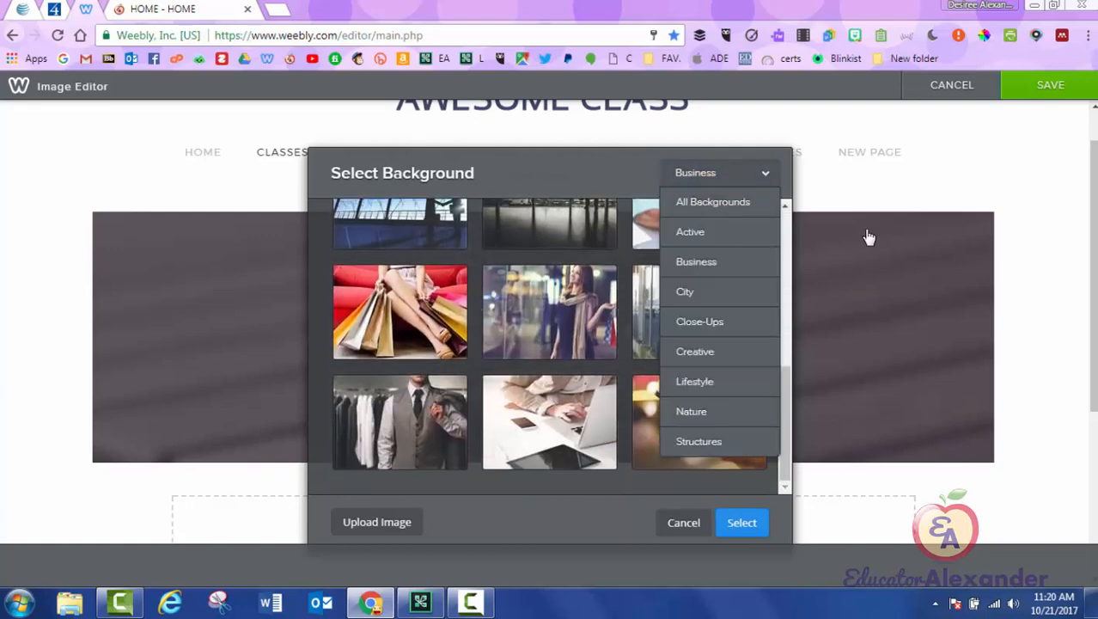
click(713, 201)
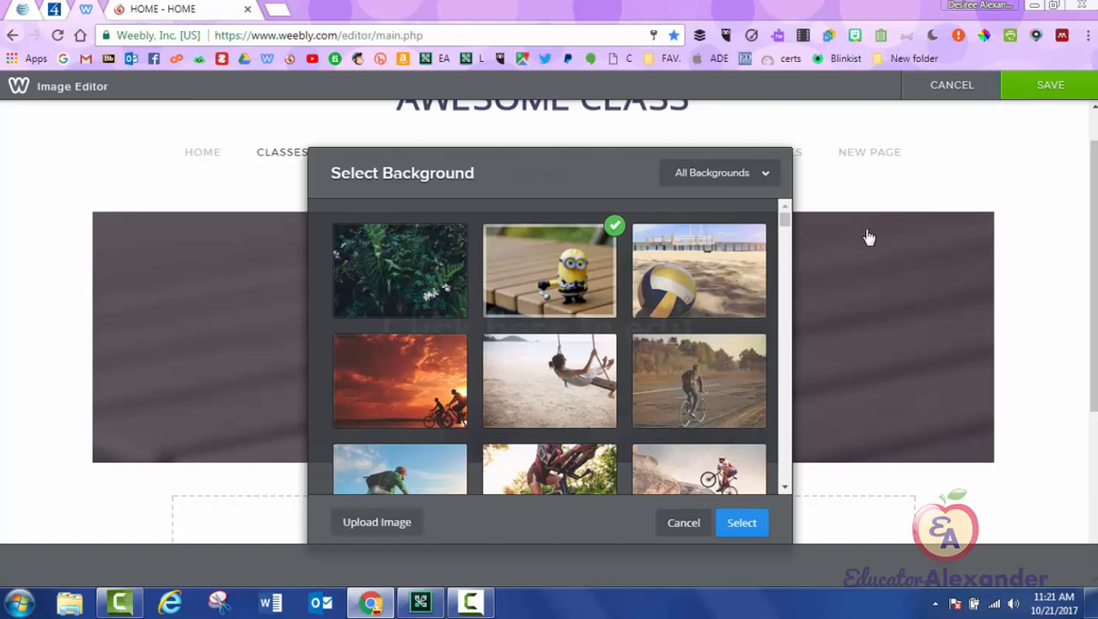
click(684, 523)
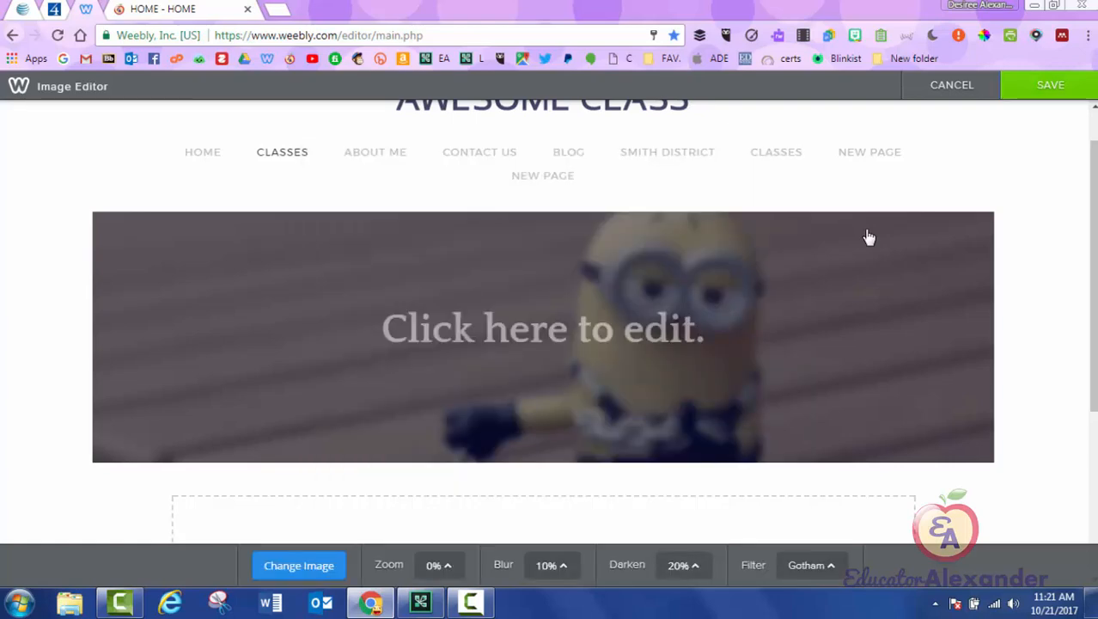
Step: Save the header image adjustments and briefly open the header's placeholder text for editing
click(1050, 85)
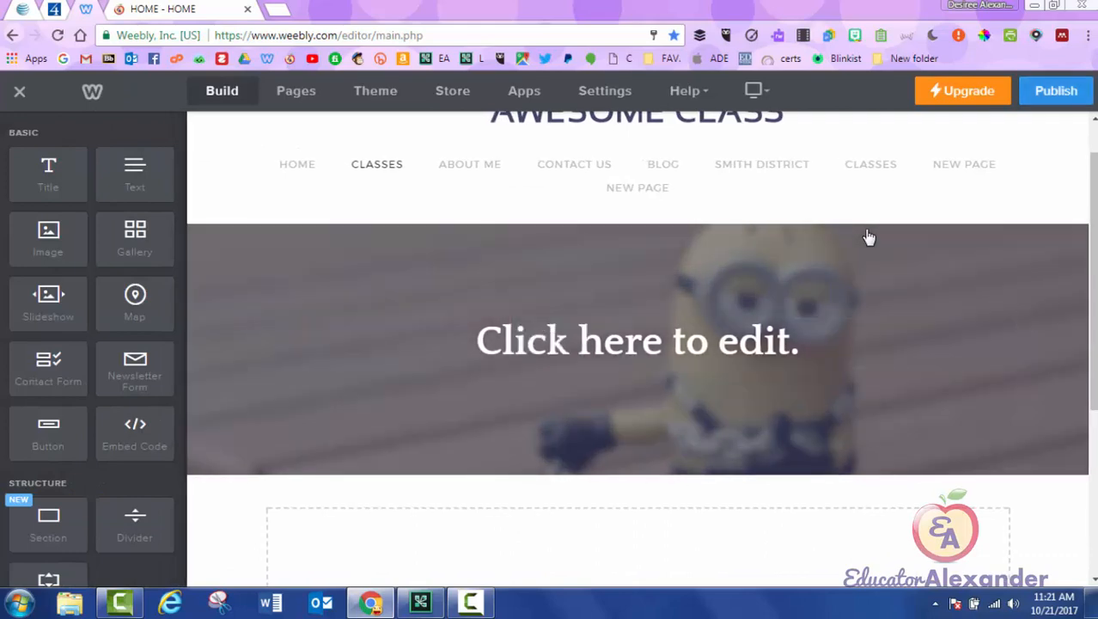
click(637, 342)
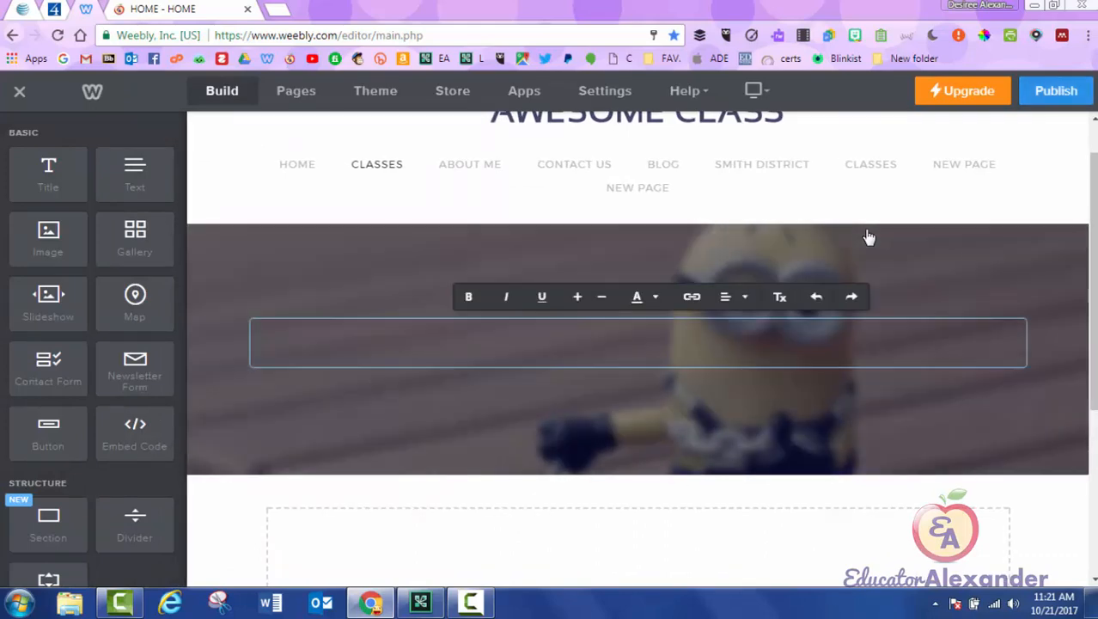
click(869, 237)
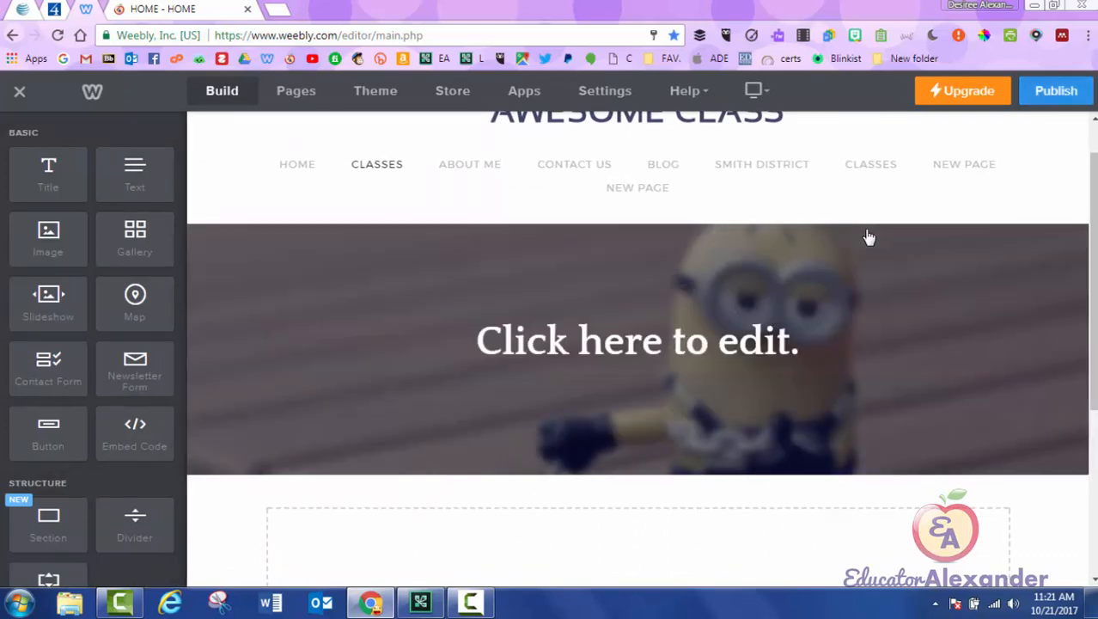
Step: Compare the Parallax and Reveal scrolling effects on the Classes header background, and set the effect to Reveal
click(869, 237)
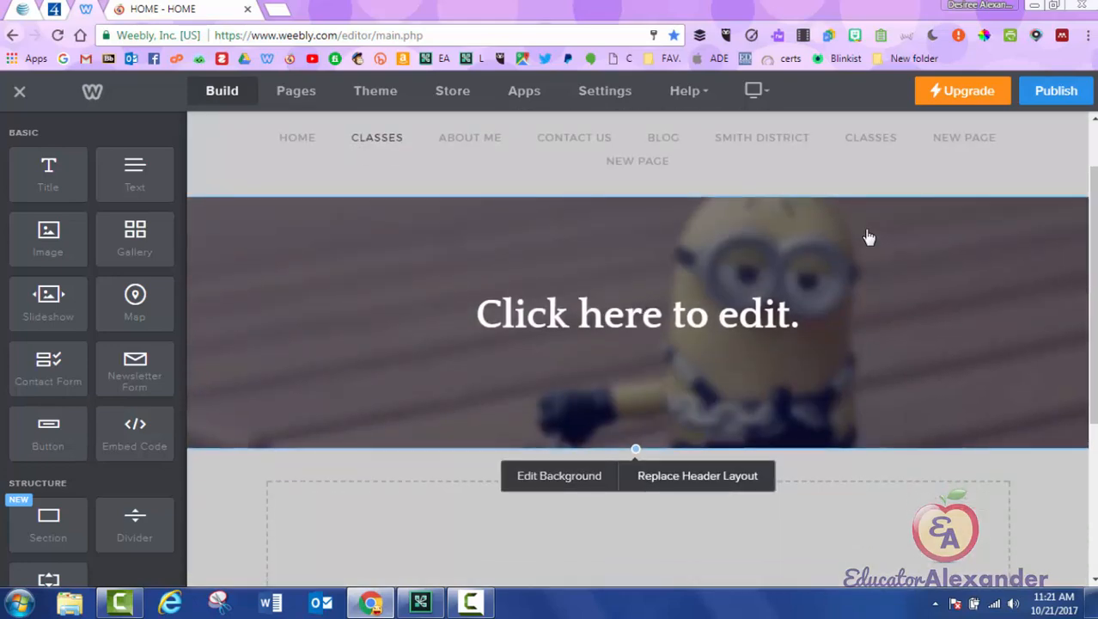
click(560, 476)
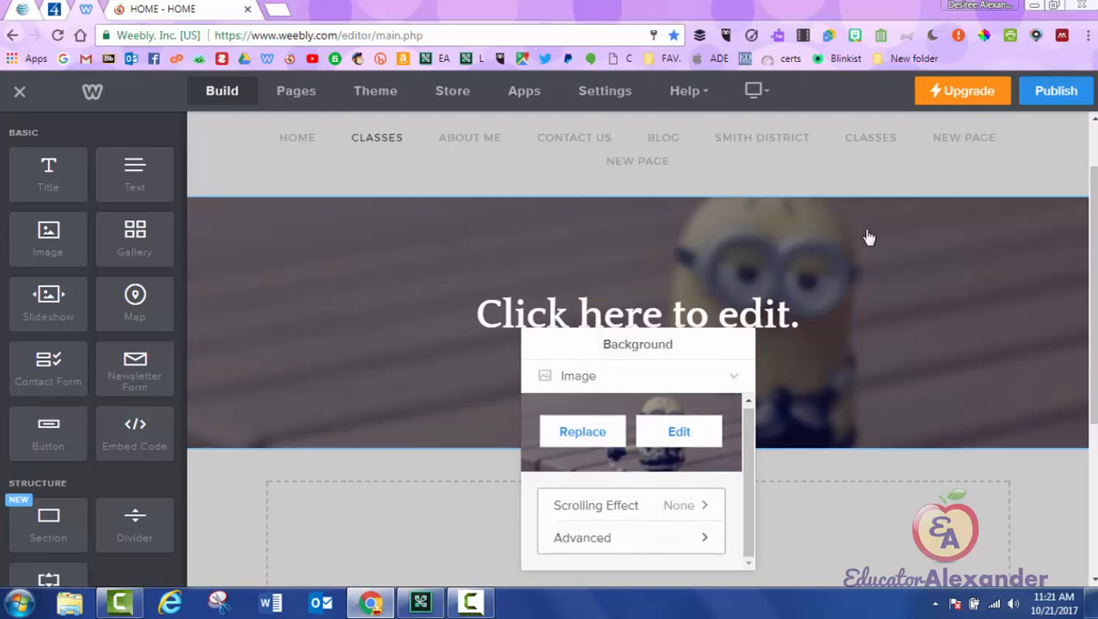
click(627, 504)
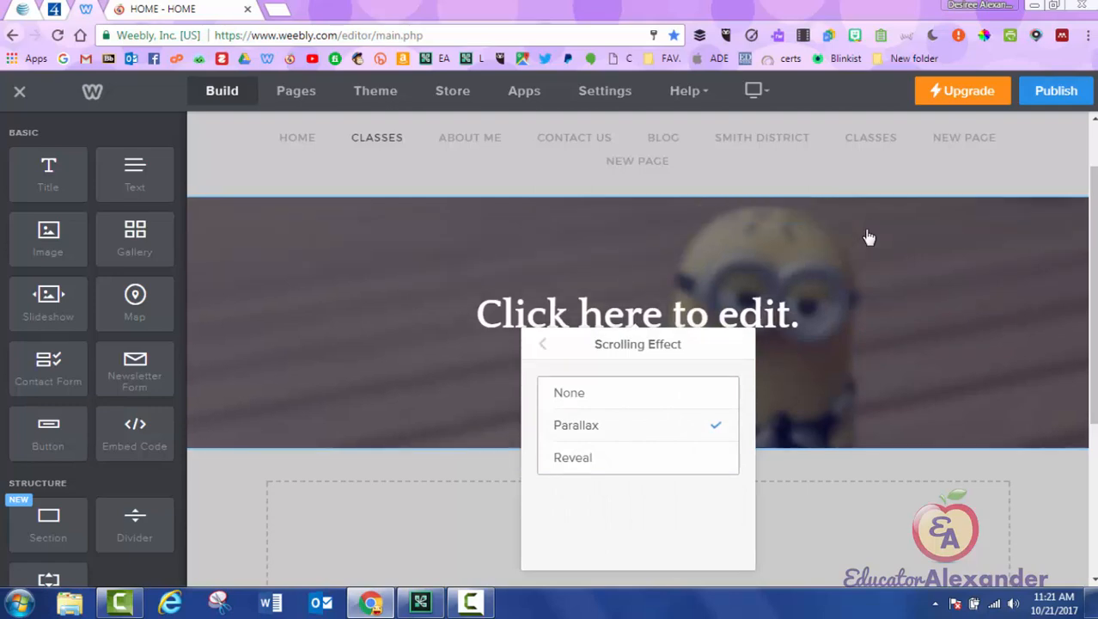
click(601, 458)
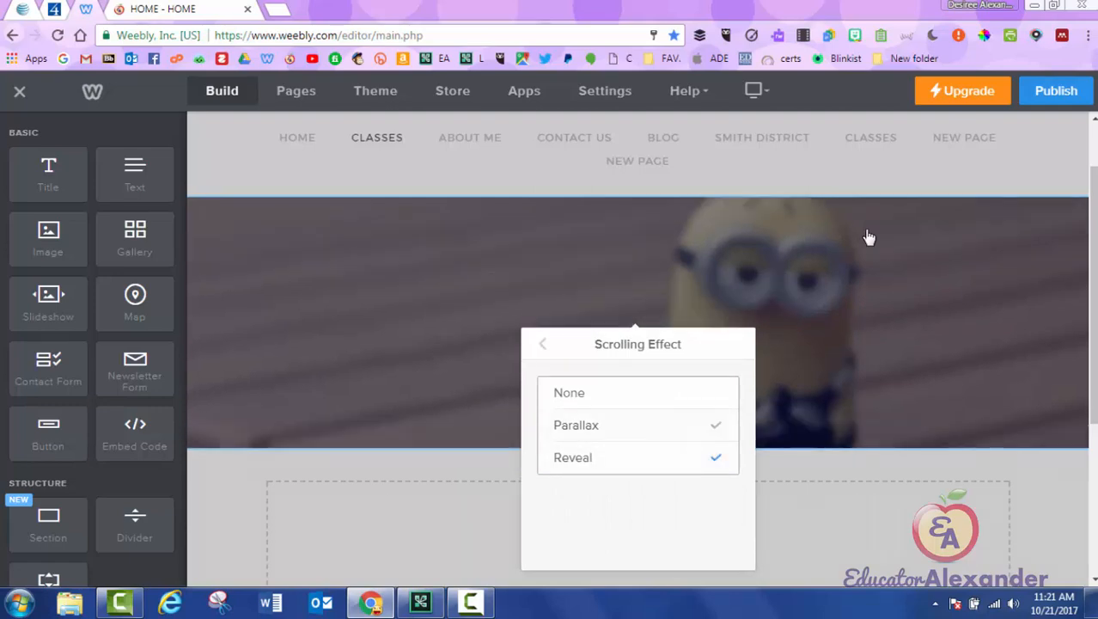
click(601, 424)
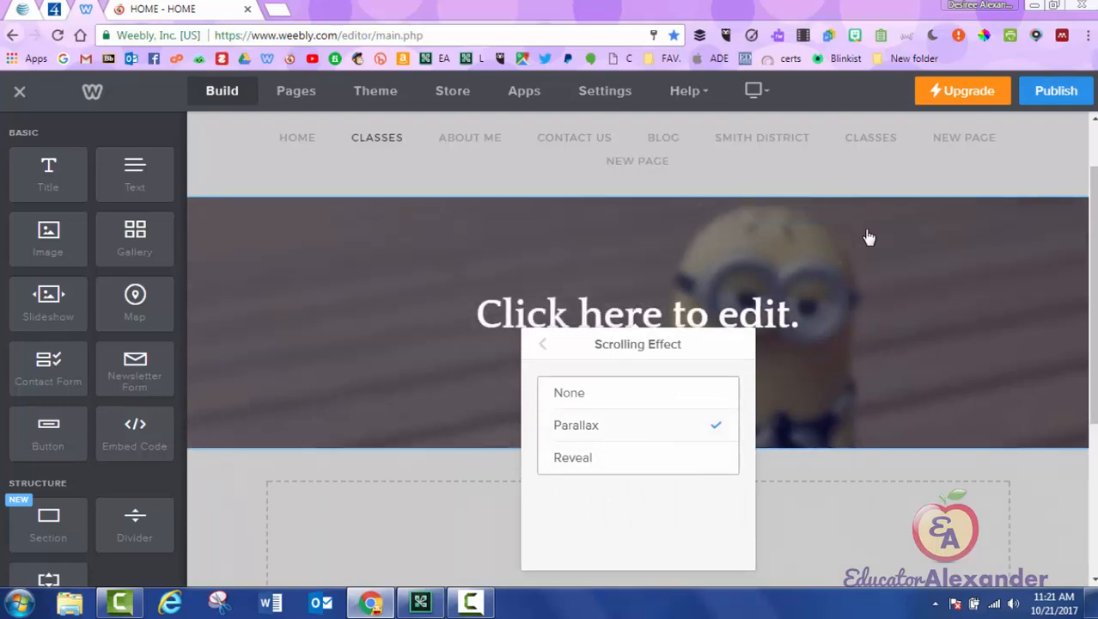
click(602, 457)
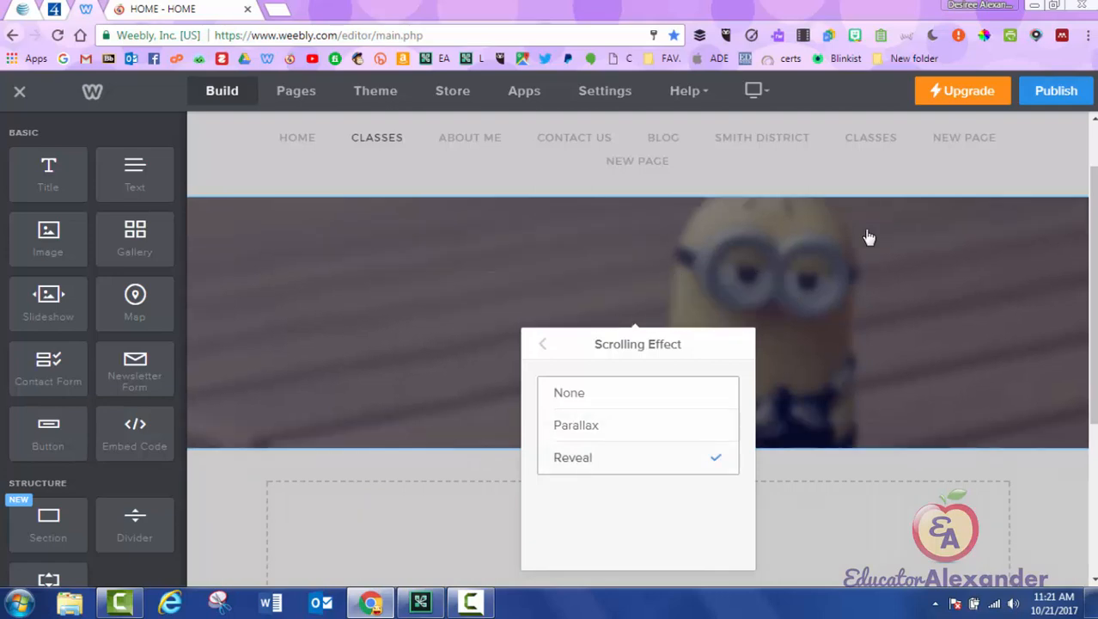
click(602, 424)
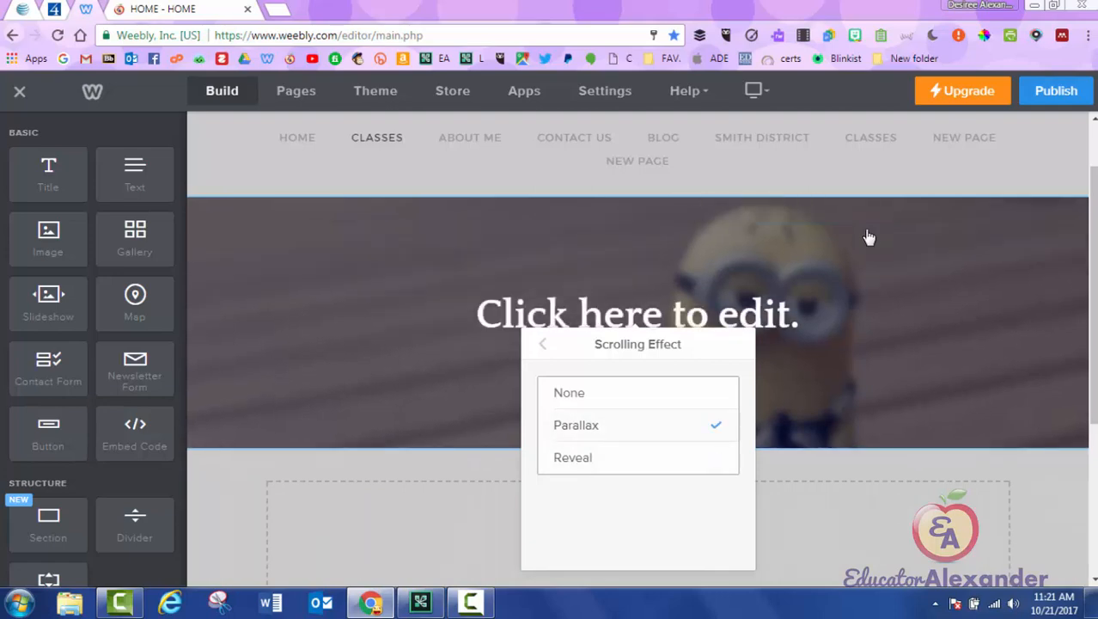
click(602, 457)
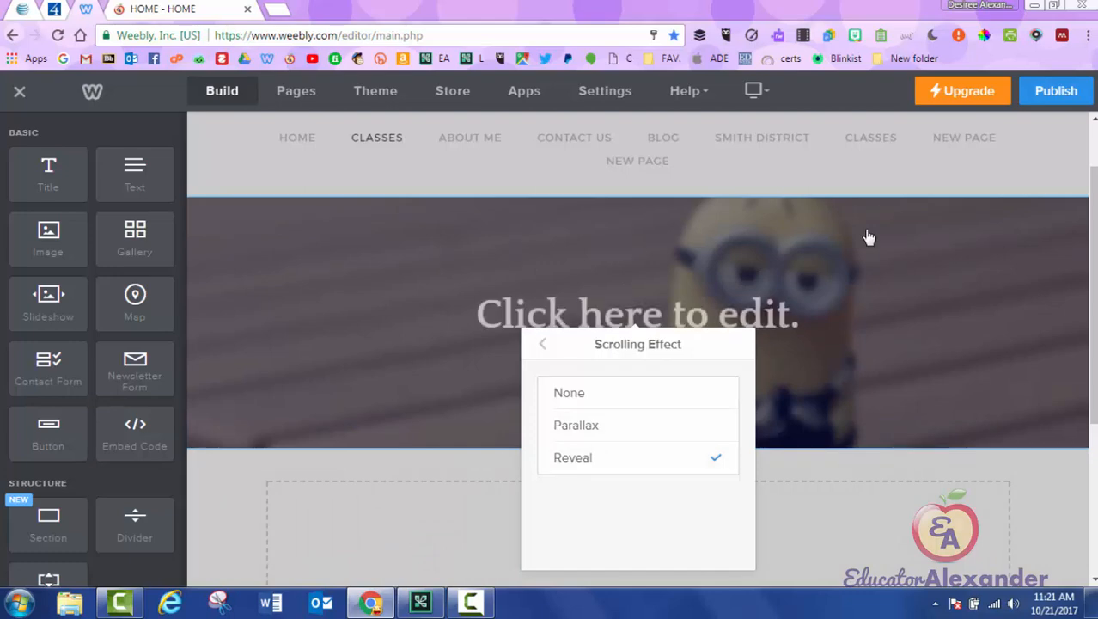
click(542, 344)
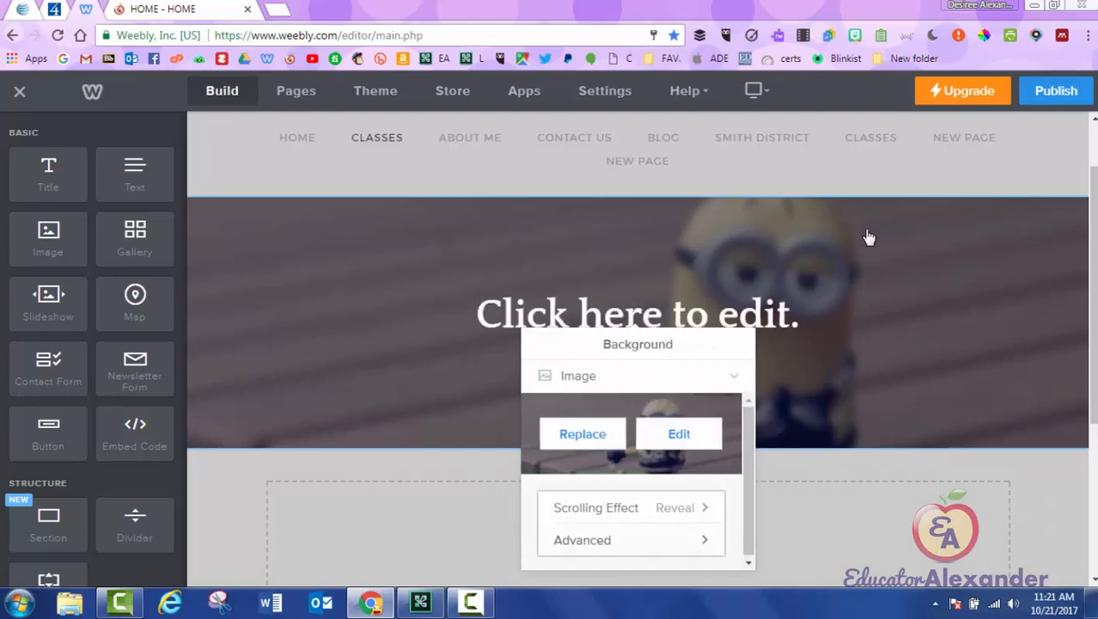
Step: Mark the Home, About Me, Contact Us, Blog, Smith District and second Classes pages for saving this header background to other pages
click(601, 540)
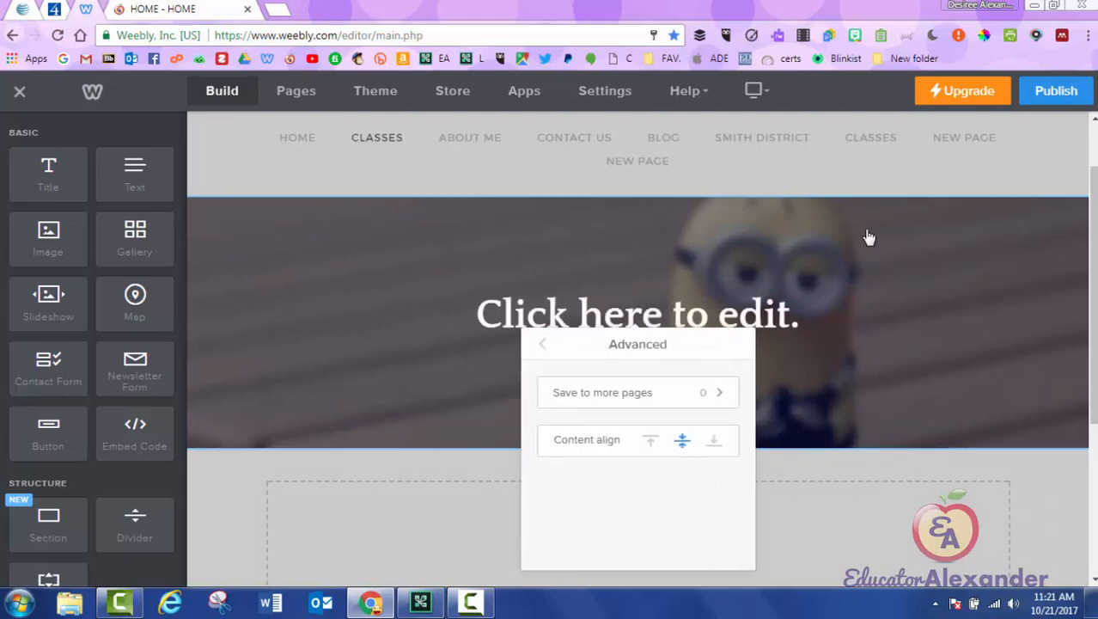
click(637, 391)
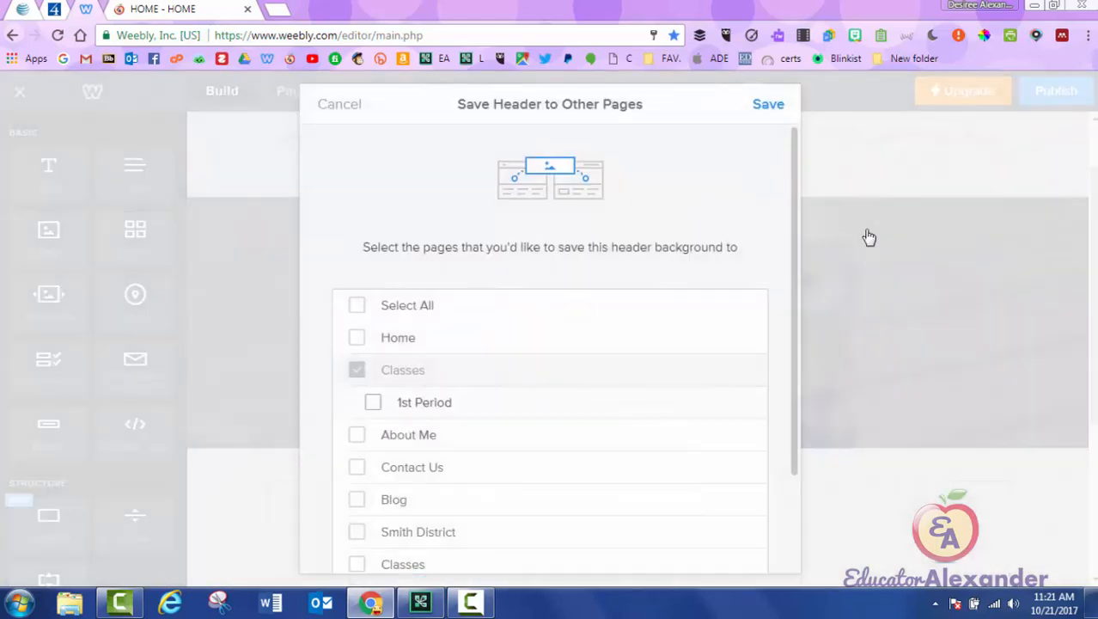
scroll(550, 387, down, 3)
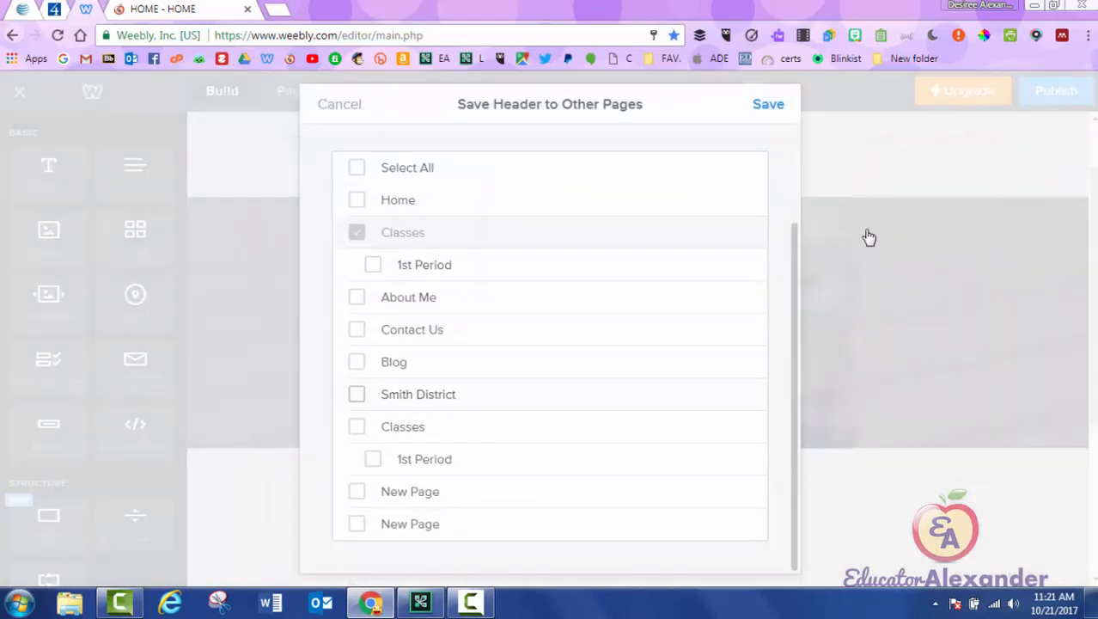
click(356, 361)
click(357, 394)
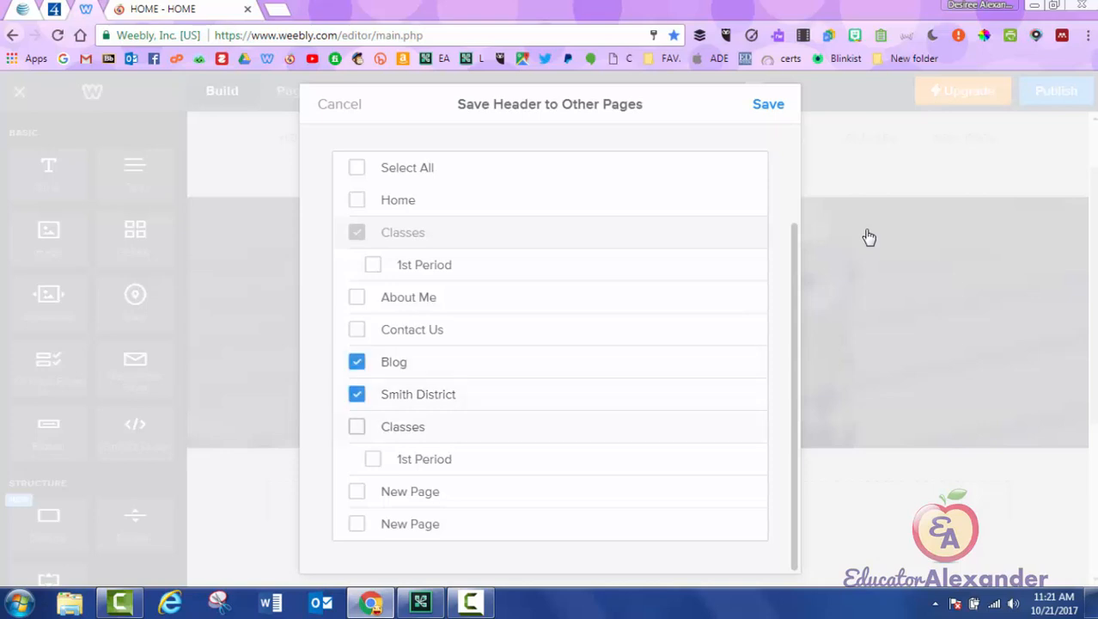
click(356, 426)
click(357, 329)
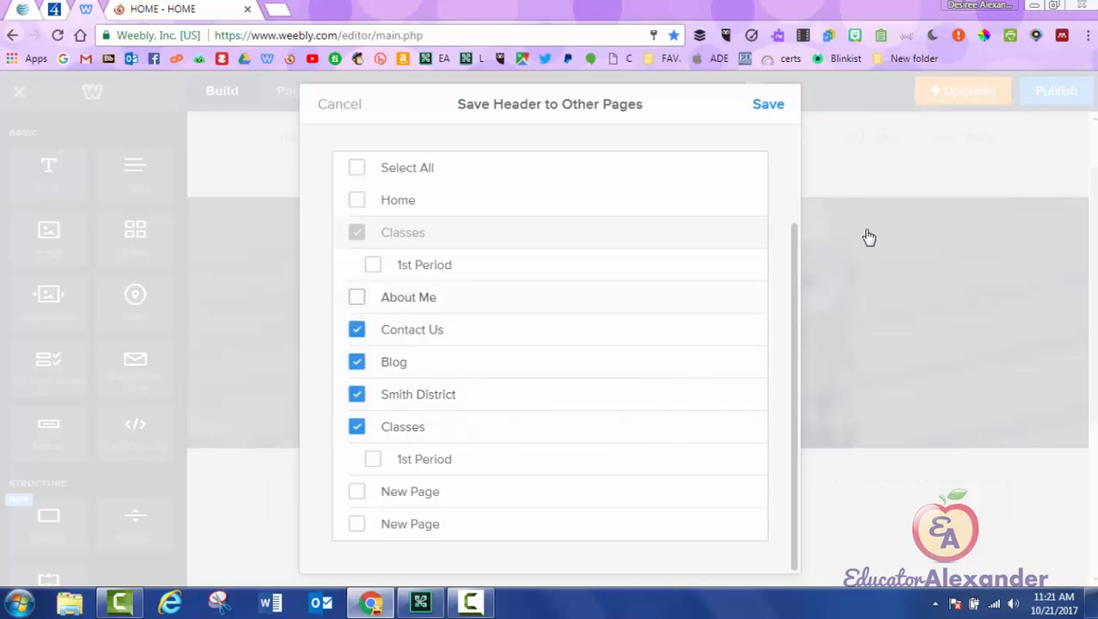
click(357, 296)
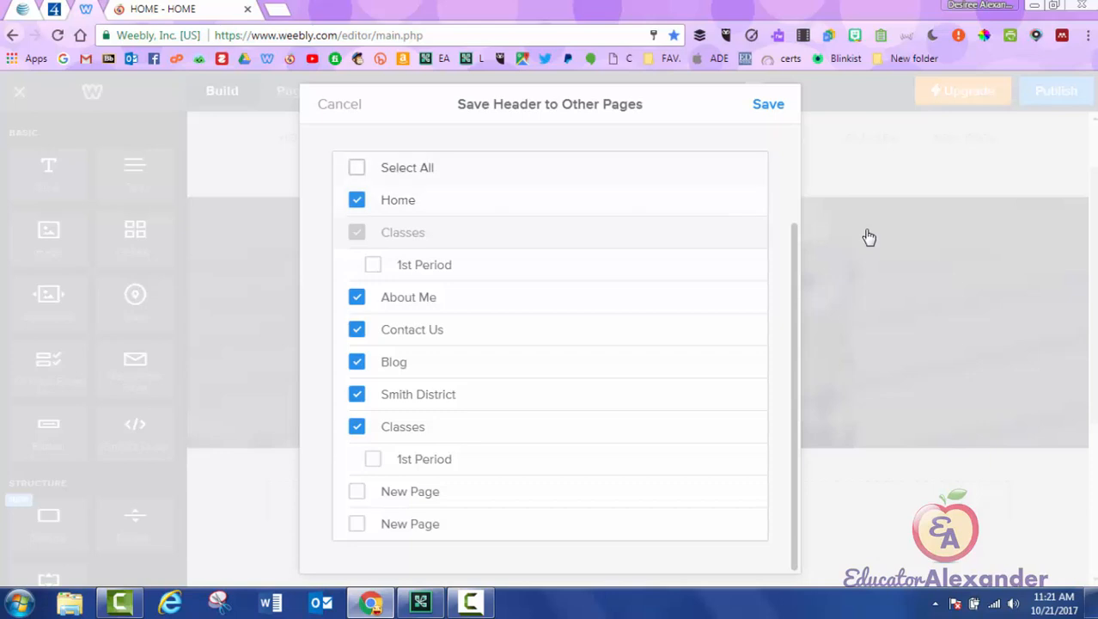
click(868, 234)
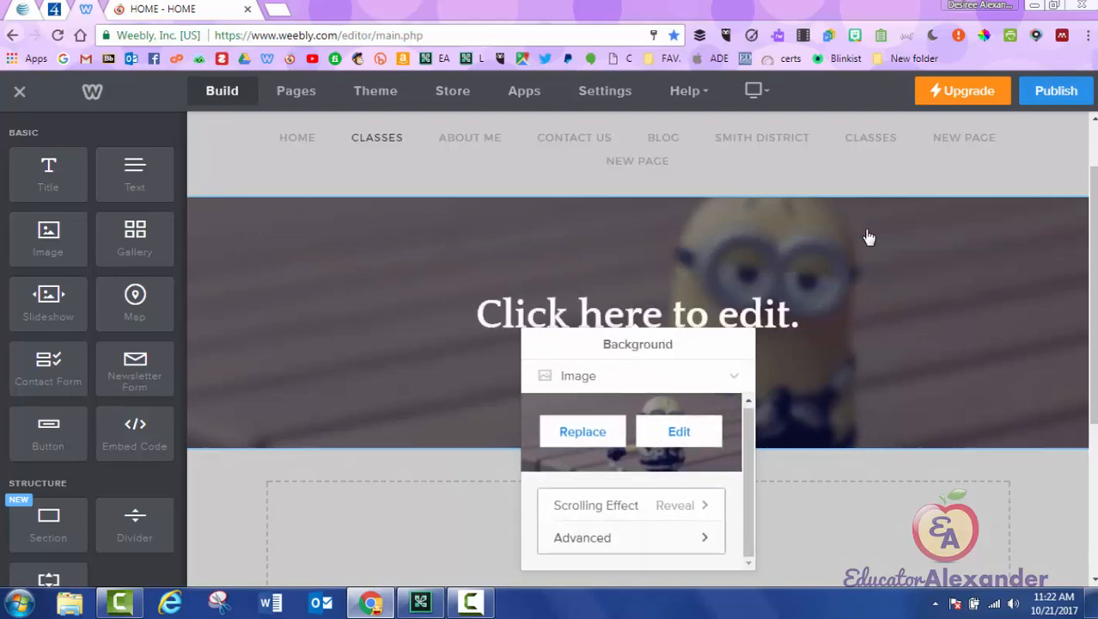
Step: Examine the replacement header layouts for the Classes page, from Spin Coffee down to New York and back to the start of the list
click(868, 237)
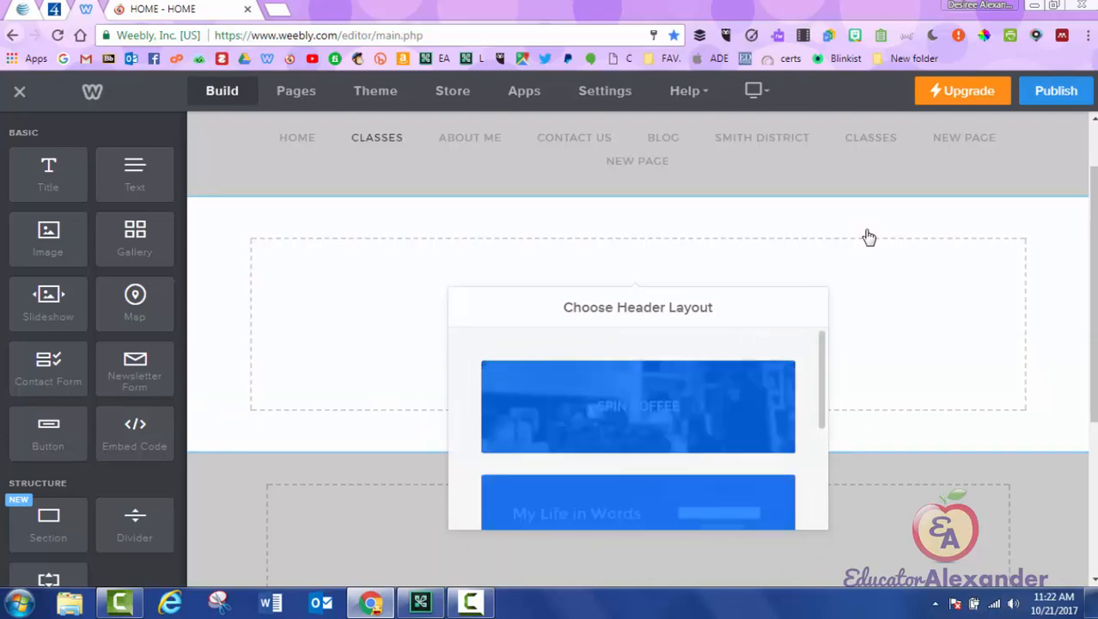
click(869, 237)
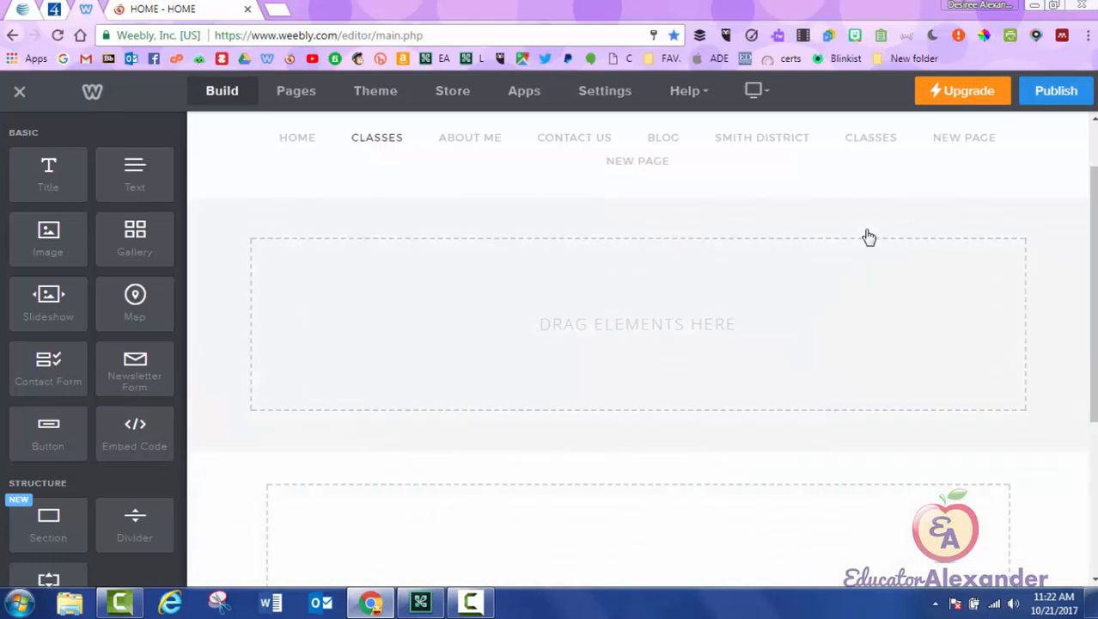
click(869, 237)
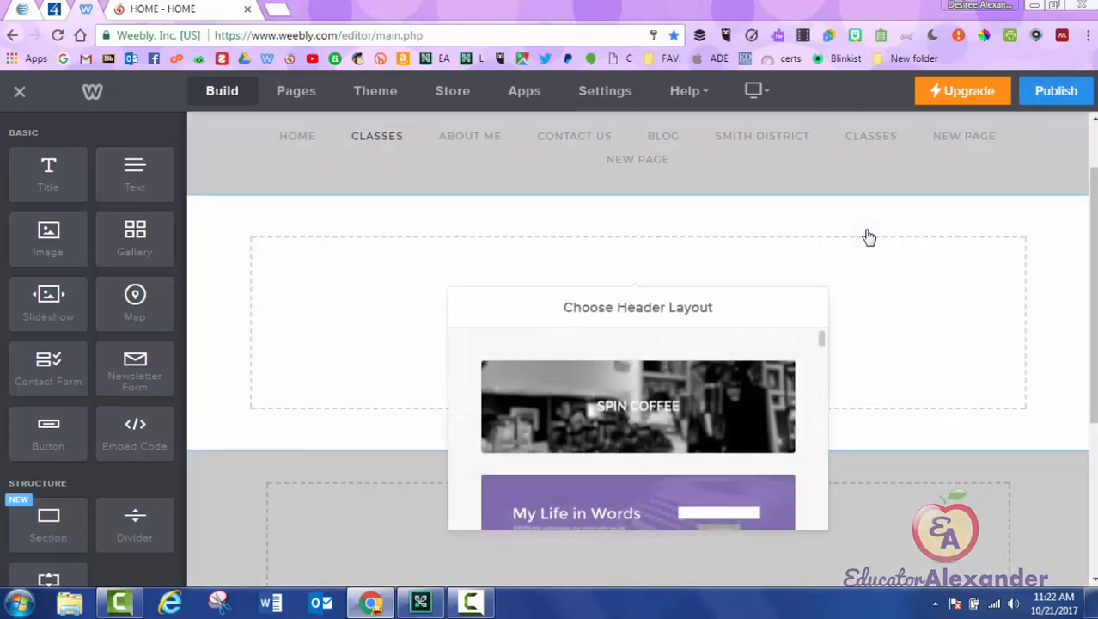
scroll(869, 237, down, 2)
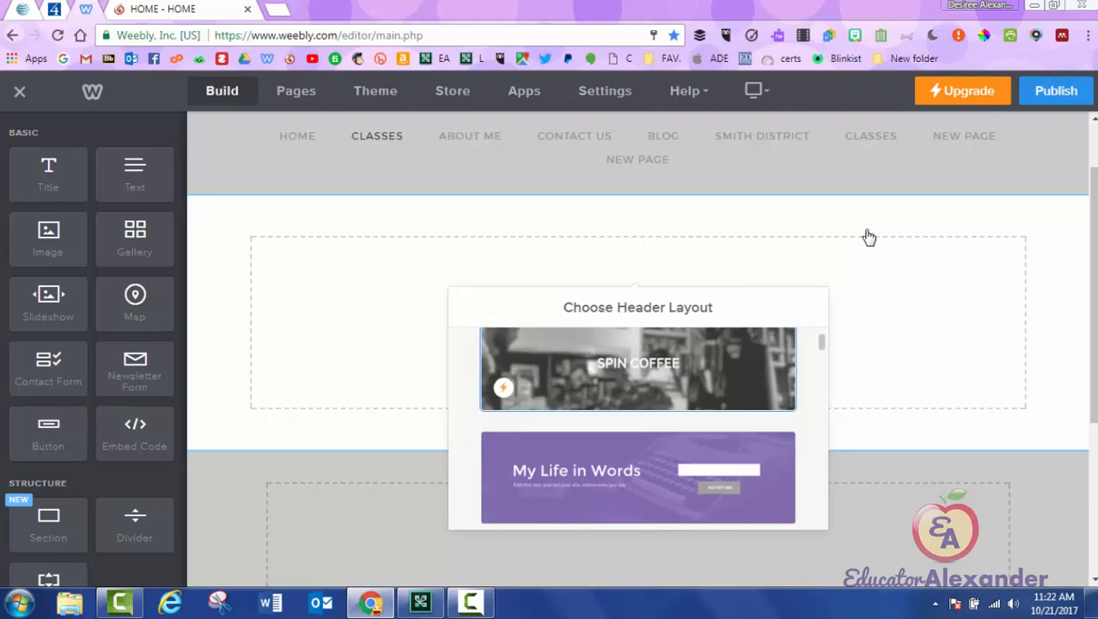
key(Down)
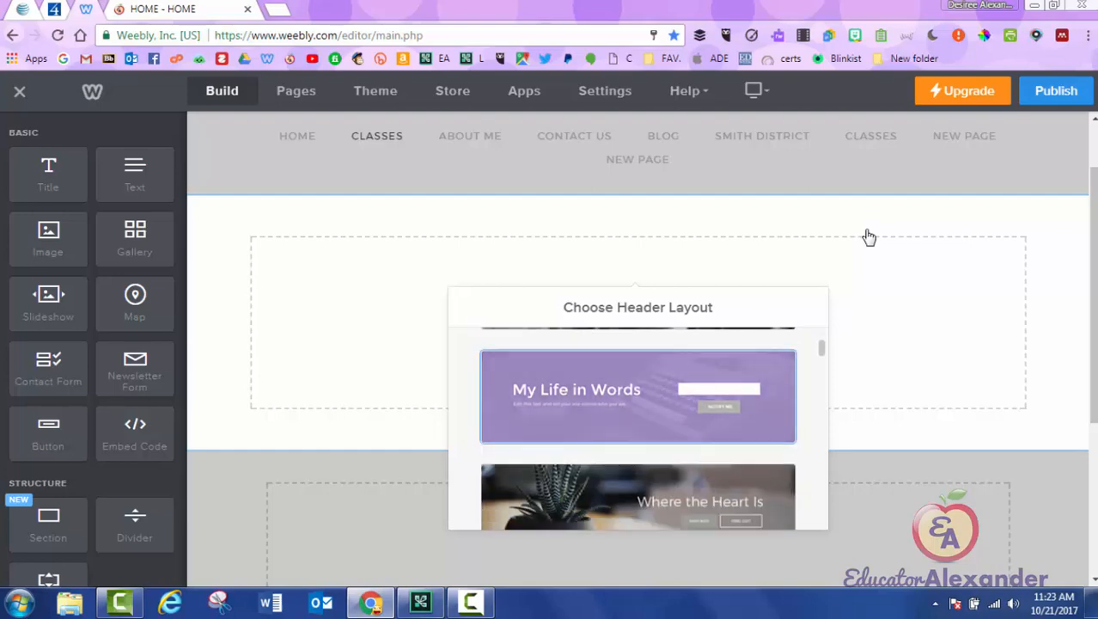
key(Down)
key(Down)
key(Down)
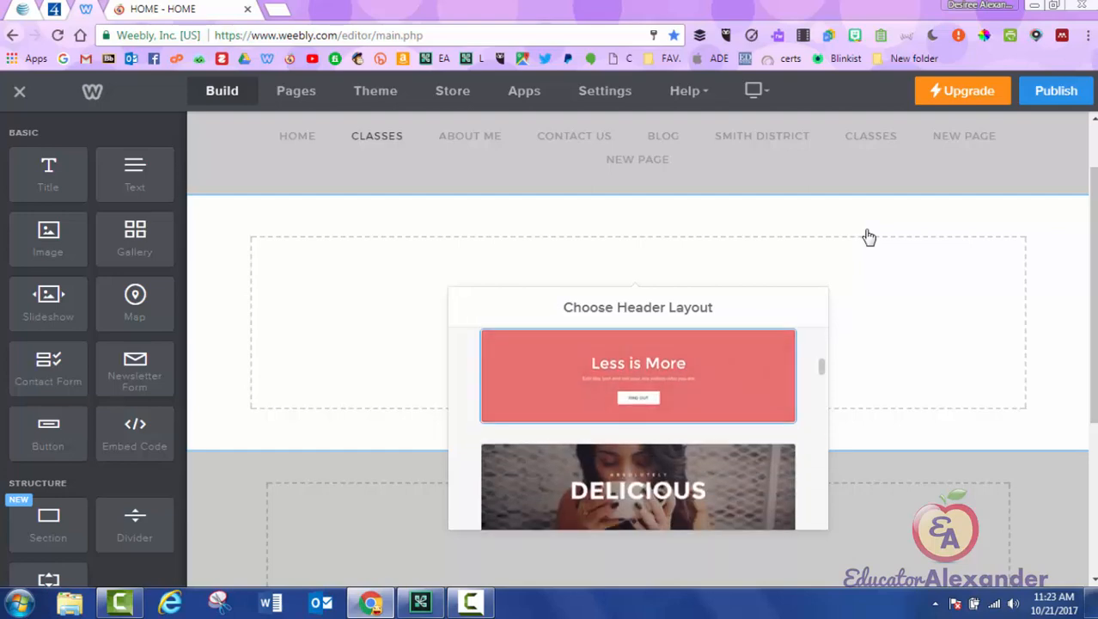
key(Down)
key(Down)
key(Down)
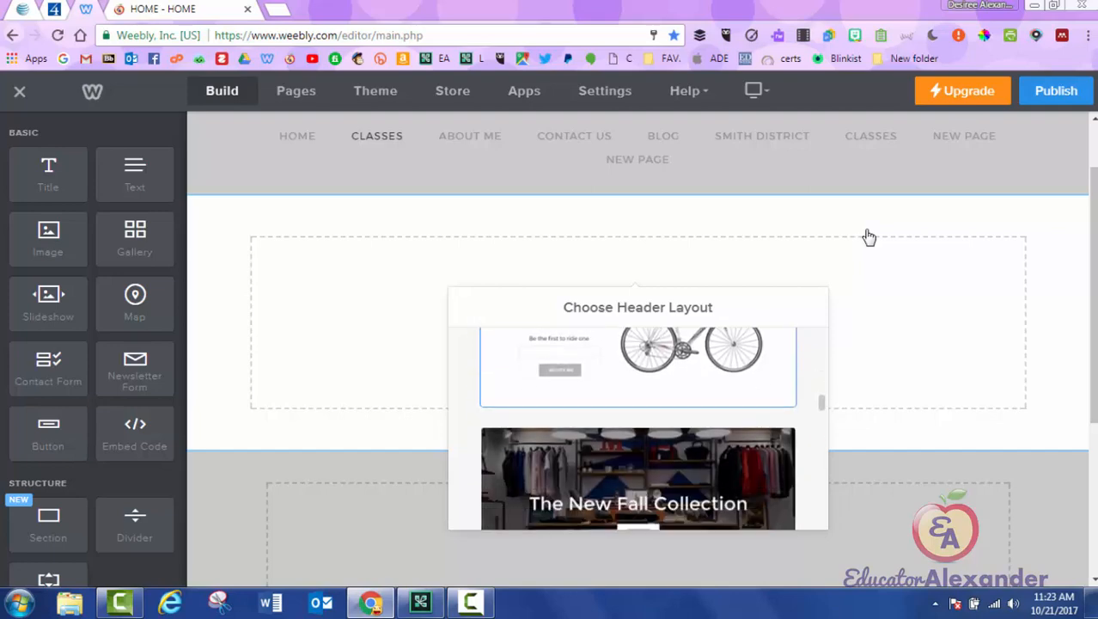
key(Down)
key(Down)
key(Down)
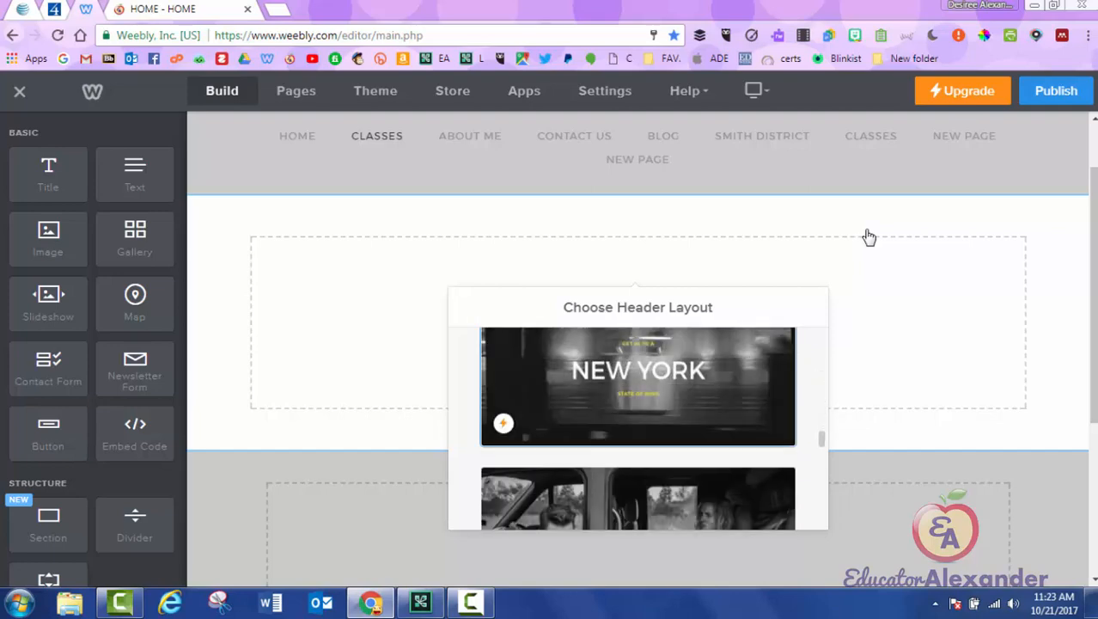
key(Up)
key(Up)
key(Up)
key(Up)
key(Up)
key(Up)
key(Up)
key(Up)
key(Up)
key(Up)
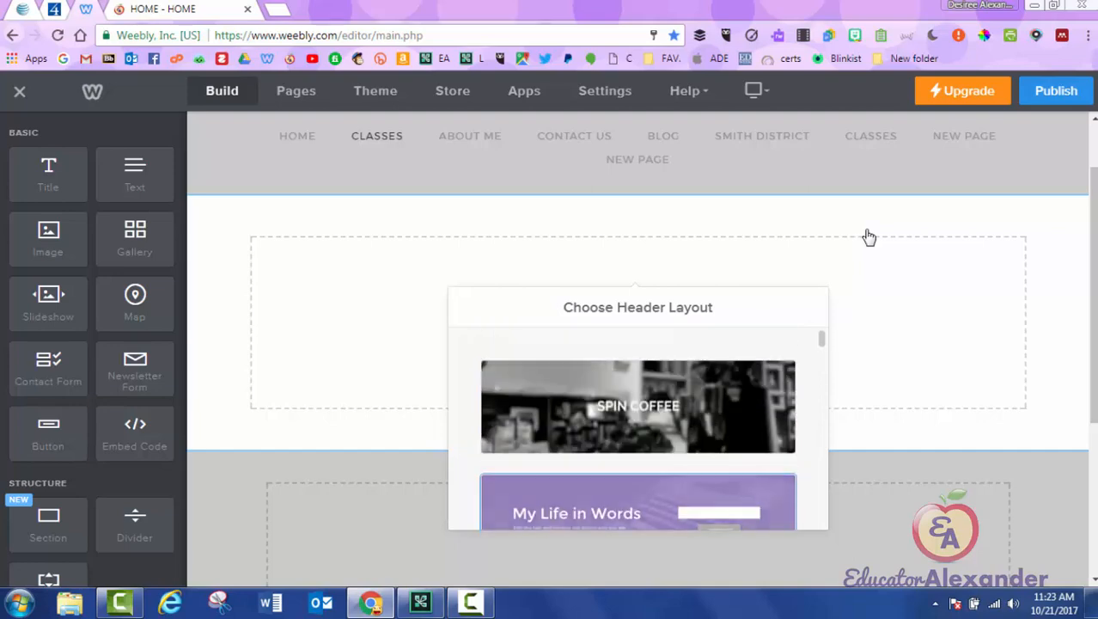
Step: Try the Spin Coffee header layout, and replace the Classes page header with the Less is More layout instead
key(Return)
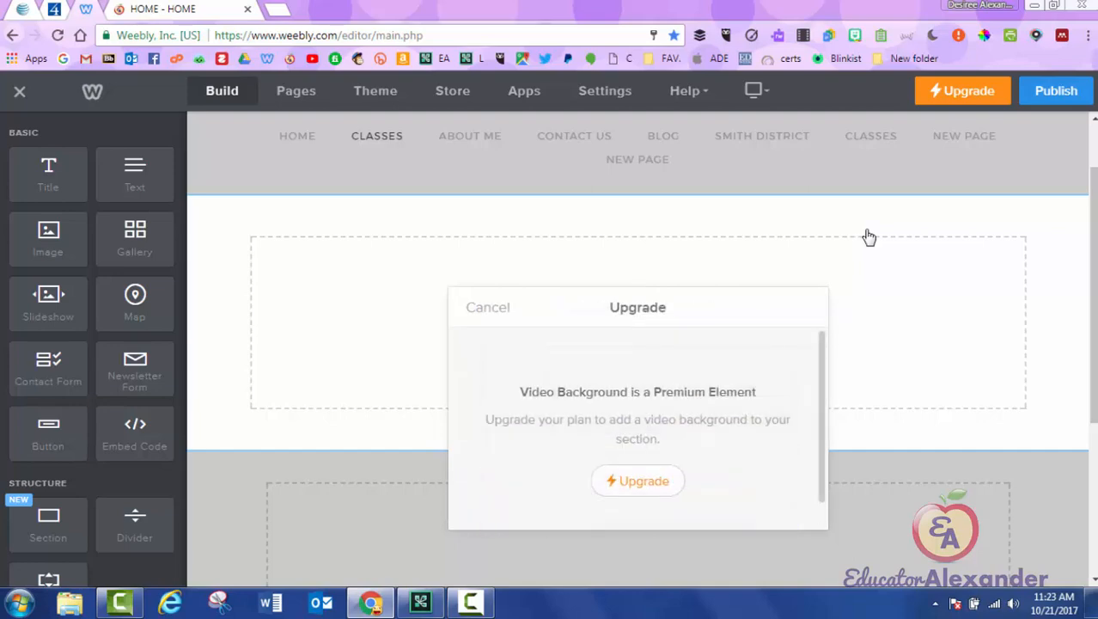
key(Escape)
key(Down)
key(Down)
key(Down)
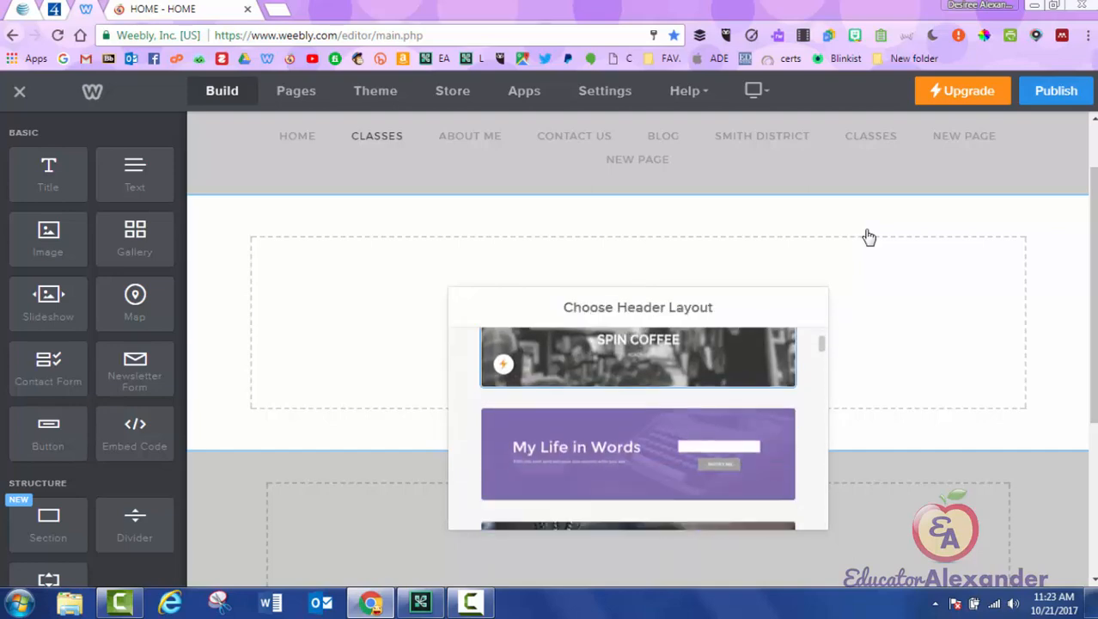
scroll(639, 426, down, 2)
scroll(638, 425, up, 3)
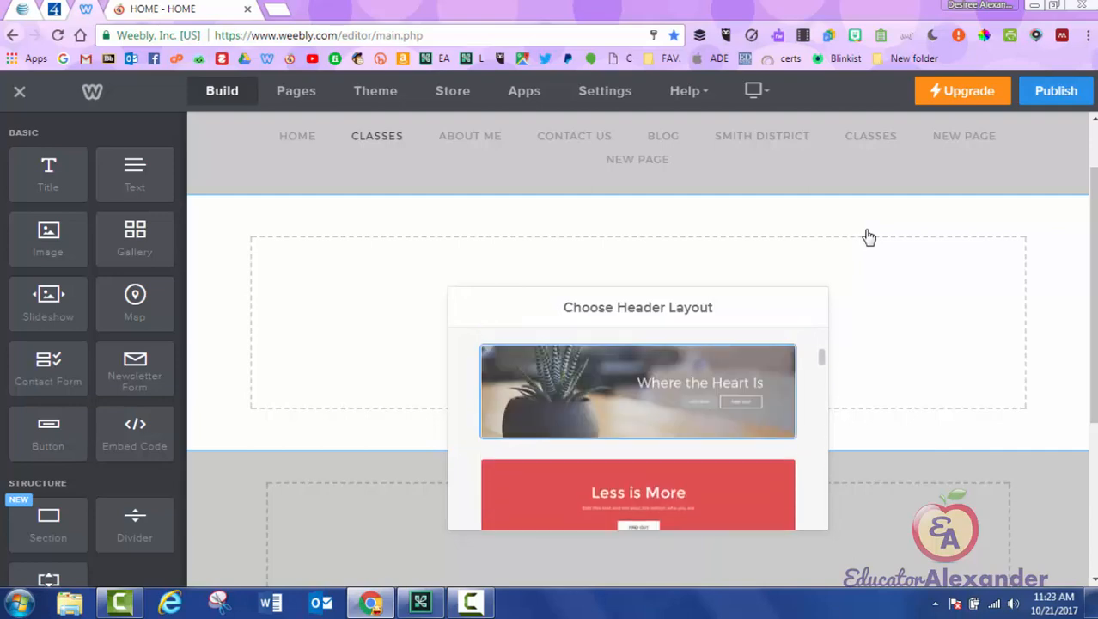
key(Return)
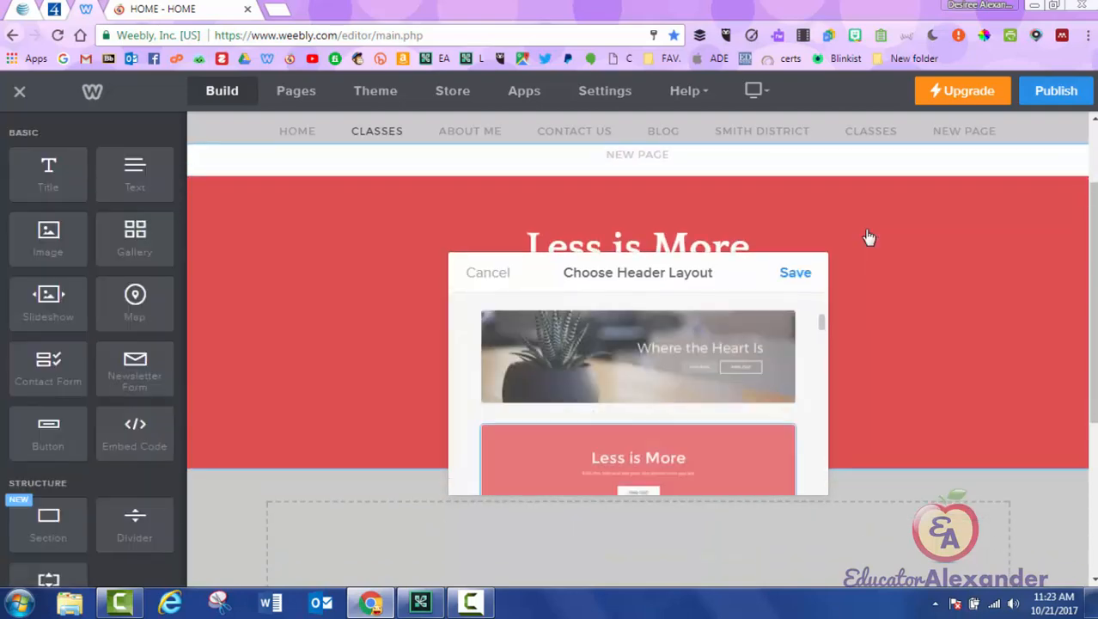
click(869, 238)
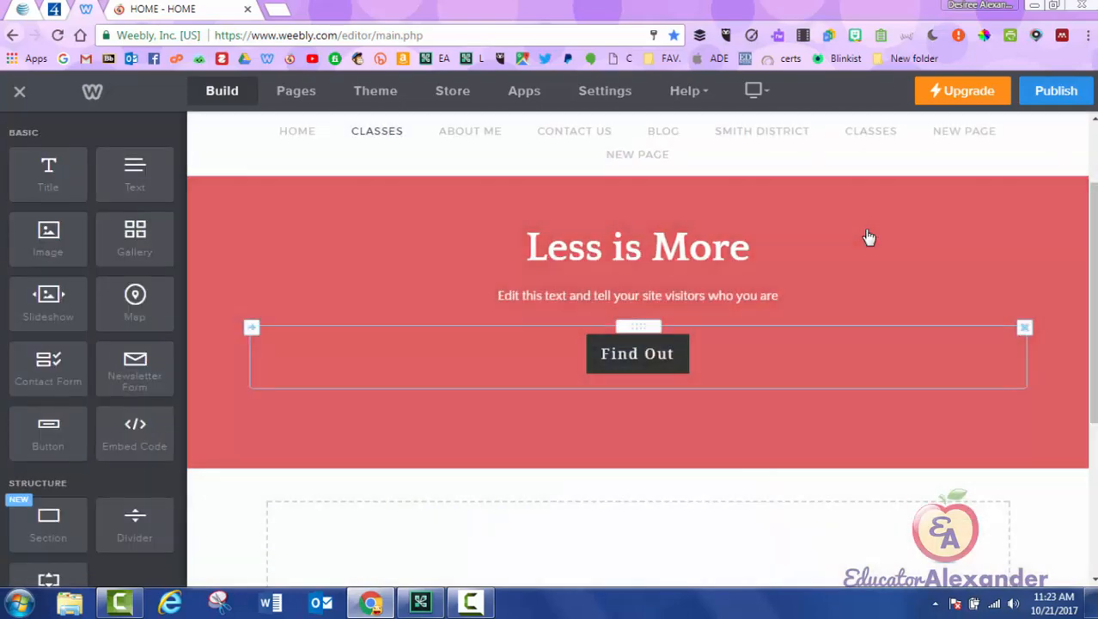
Step: Shorten the red Less is More header by raising its lower edge
click(869, 237)
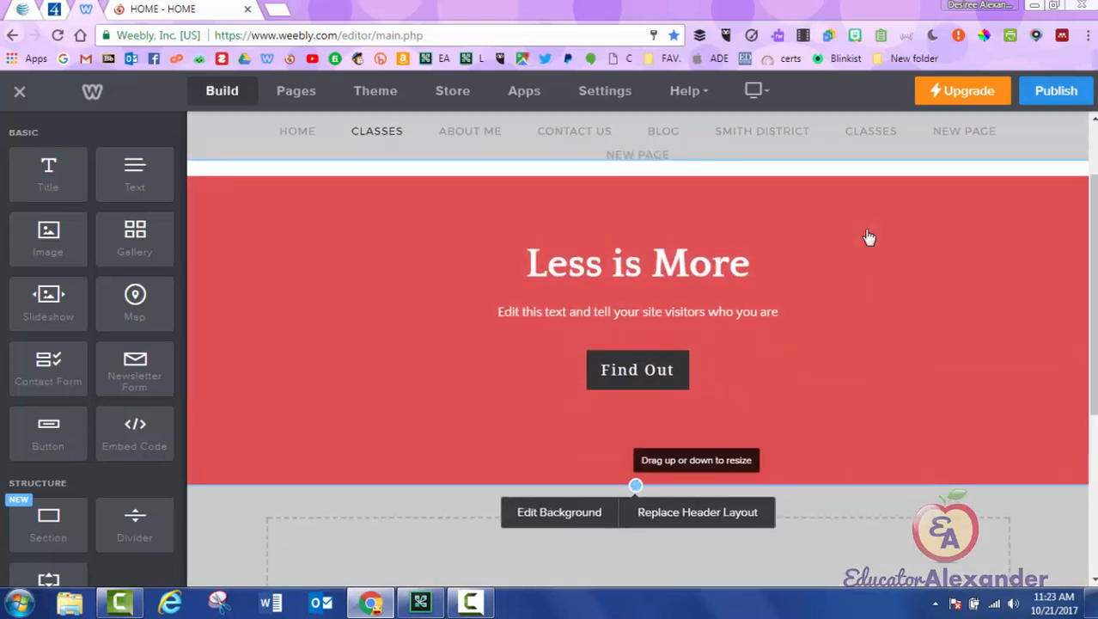
drag(635, 485, 636, 412)
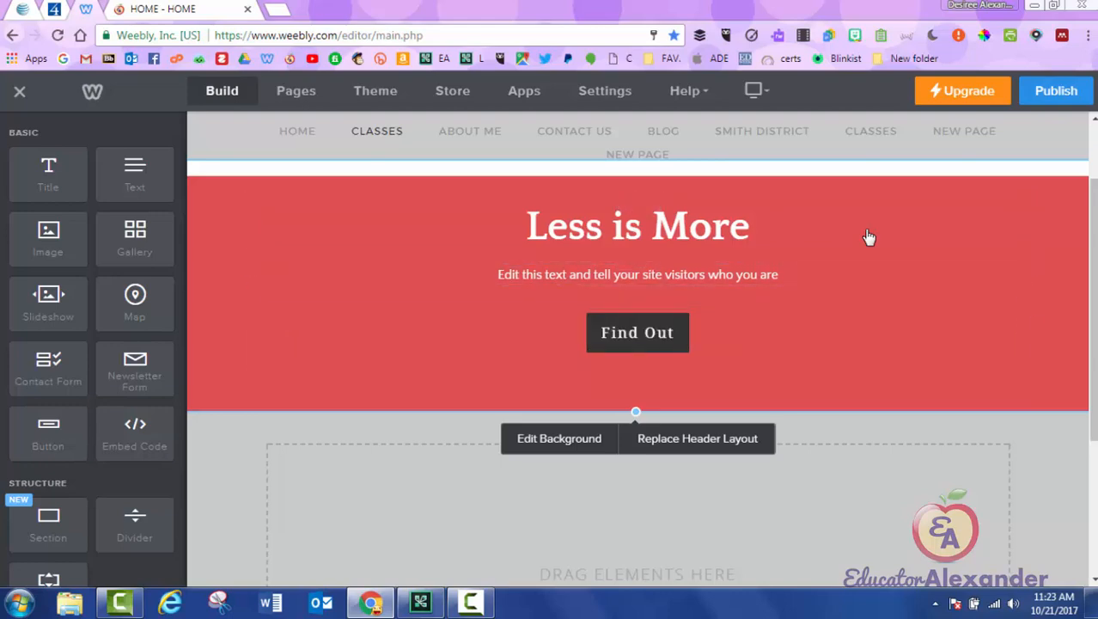
scroll(869, 237, up, 1)
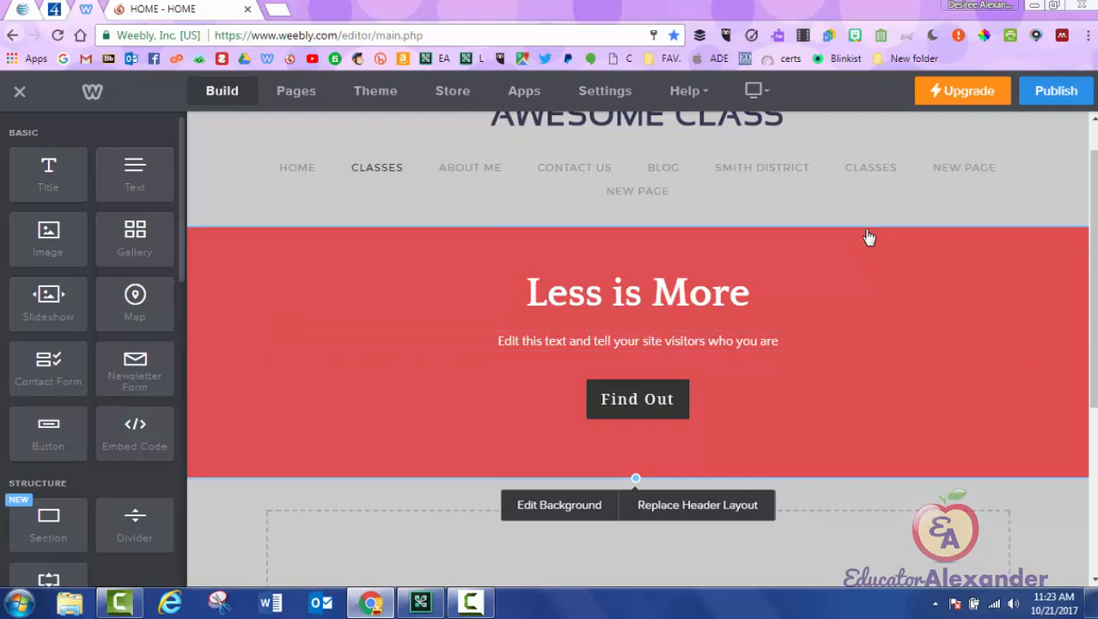
Step: Delete the "Less is More" title from the header and reduce the header's height further around the remaining text and button
mouse_move(48, 172)
mouse_down()
mouse_move(346, 268)
mouse_move(466, 335)
mouse_move(484, 313)
mouse_move(586, 325)
mouse_move(167, 215)
mouse_move(50, 165)
mouse_up()
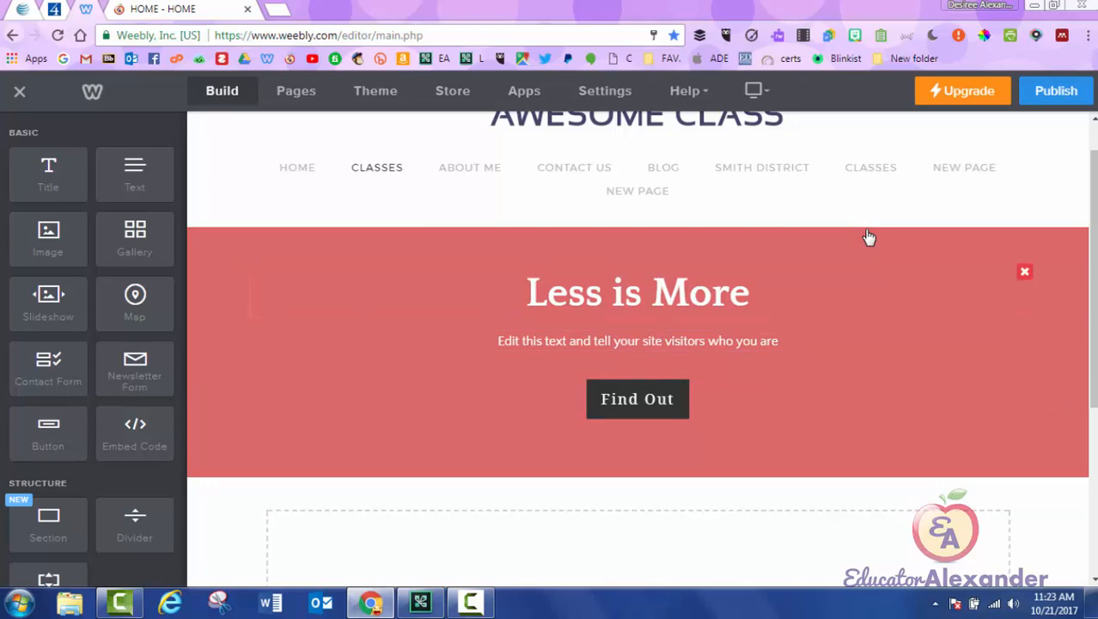
click(1024, 272)
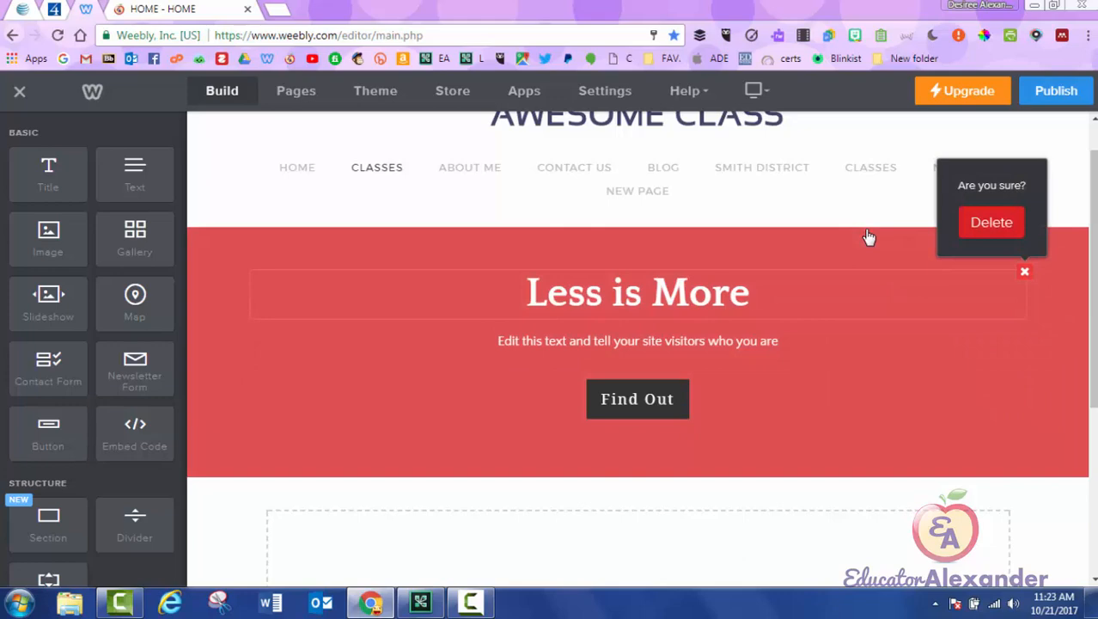
click(992, 222)
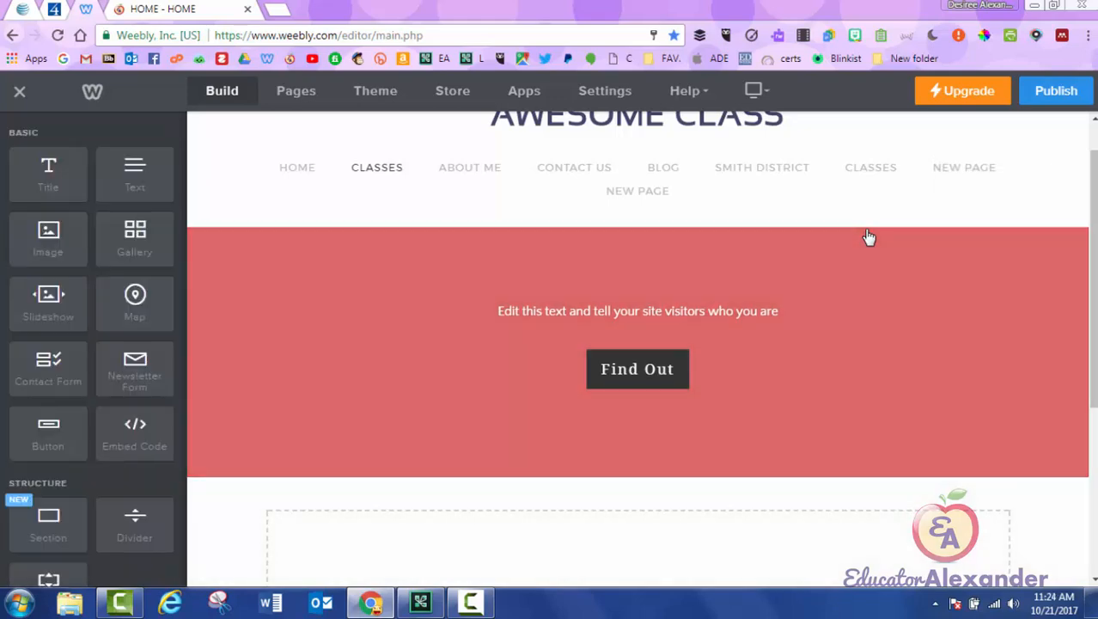
click(869, 236)
drag(636, 450, 636, 380)
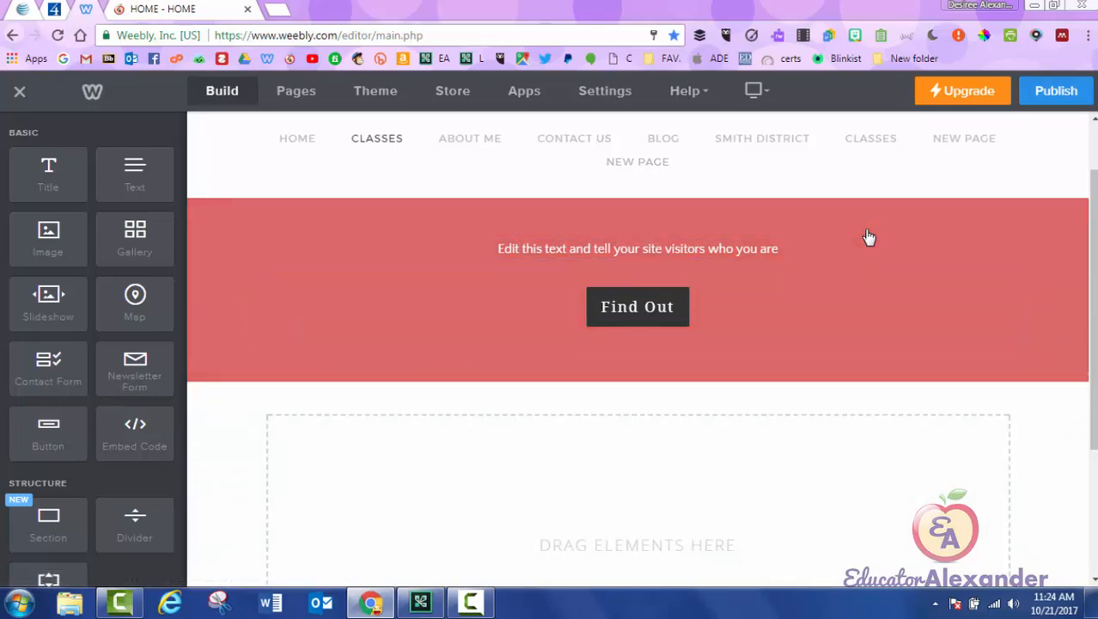
Step: Change the Classes header's background color to a dark olive, check the available background types, and close the background settings
click(869, 237)
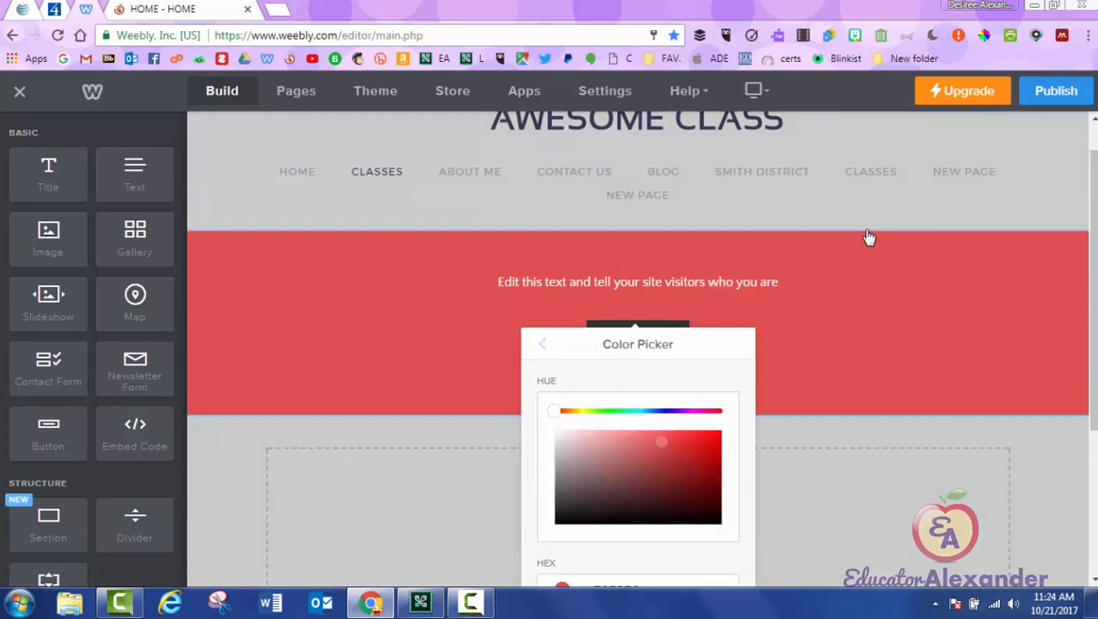
drag(555, 411, 558, 411)
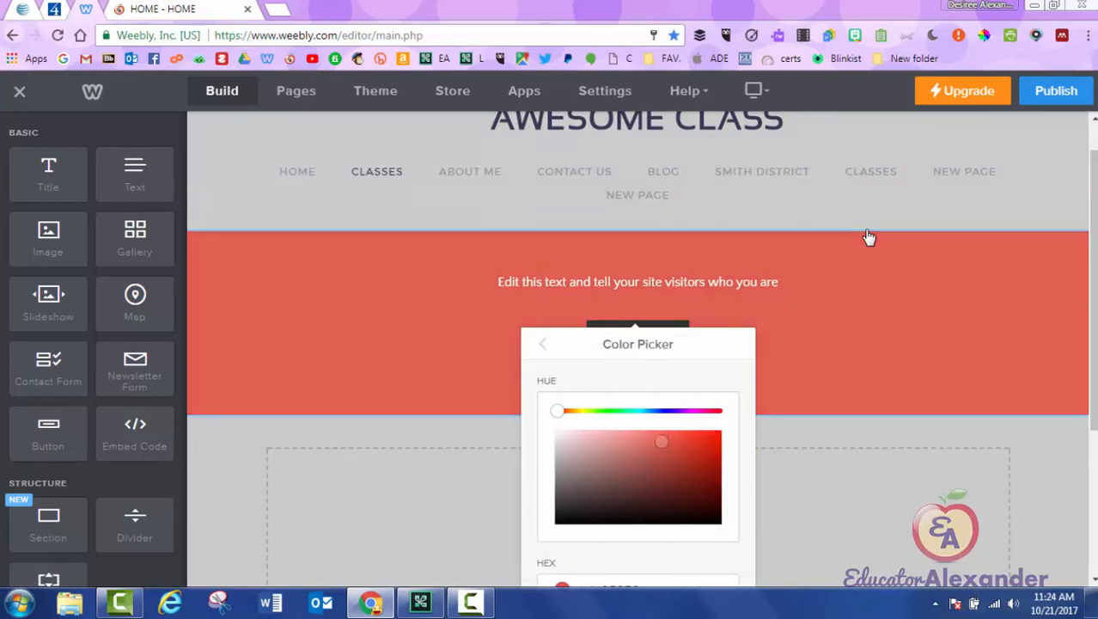
click(559, 505)
drag(569, 504, 627, 488)
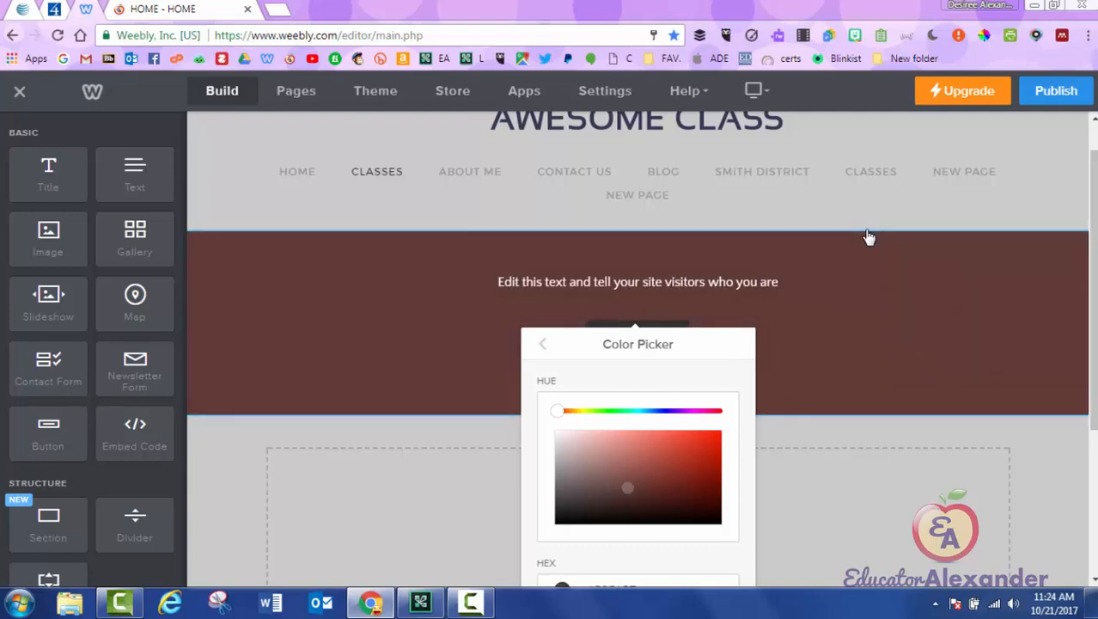
drag(556, 411, 581, 411)
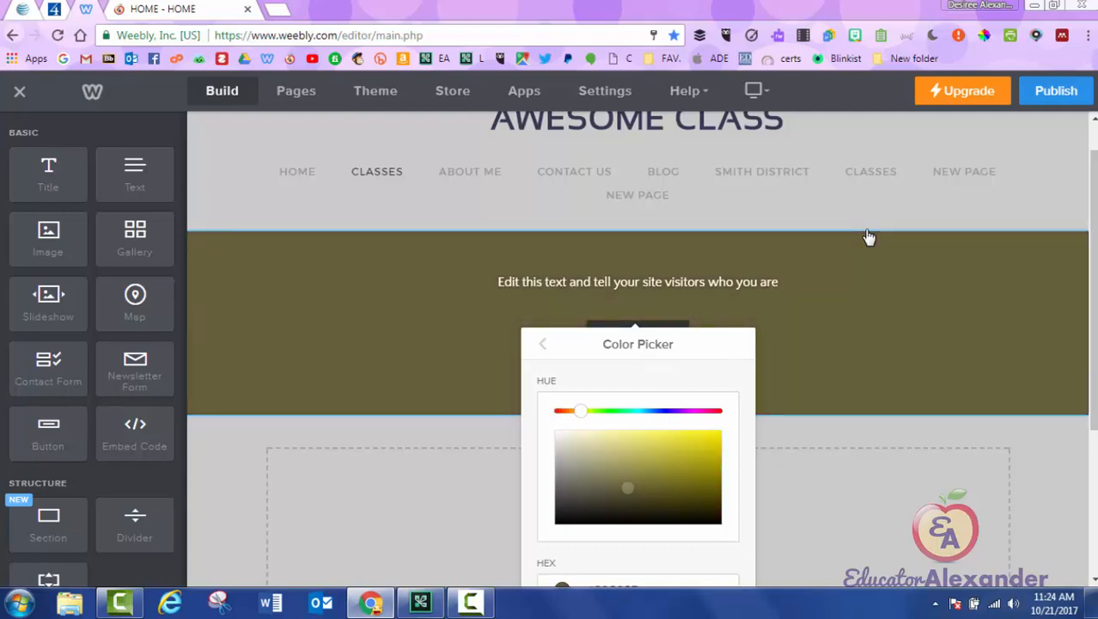
click(542, 344)
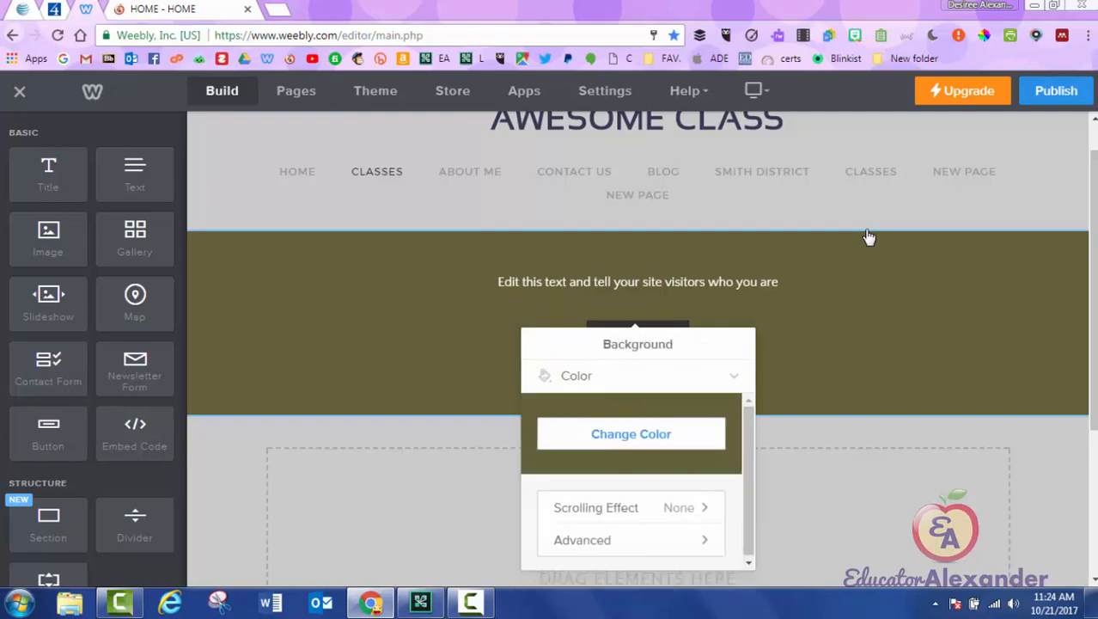
click(636, 375)
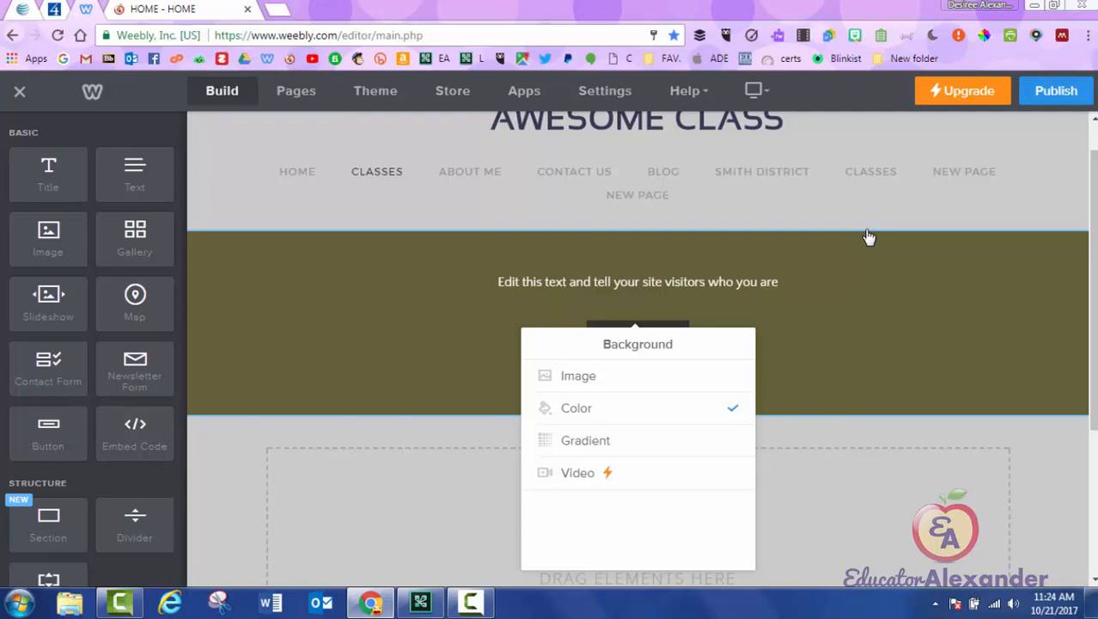
click(869, 237)
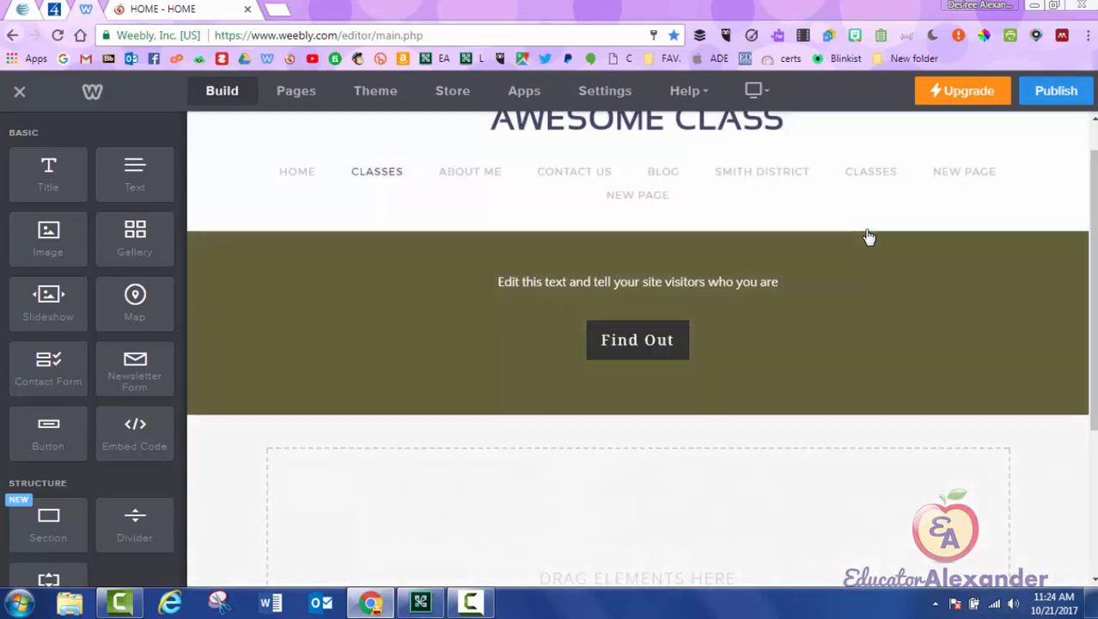
Step: Switch the Classes header background from Color to Gradient and set the gradient angle to 162°
click(869, 237)
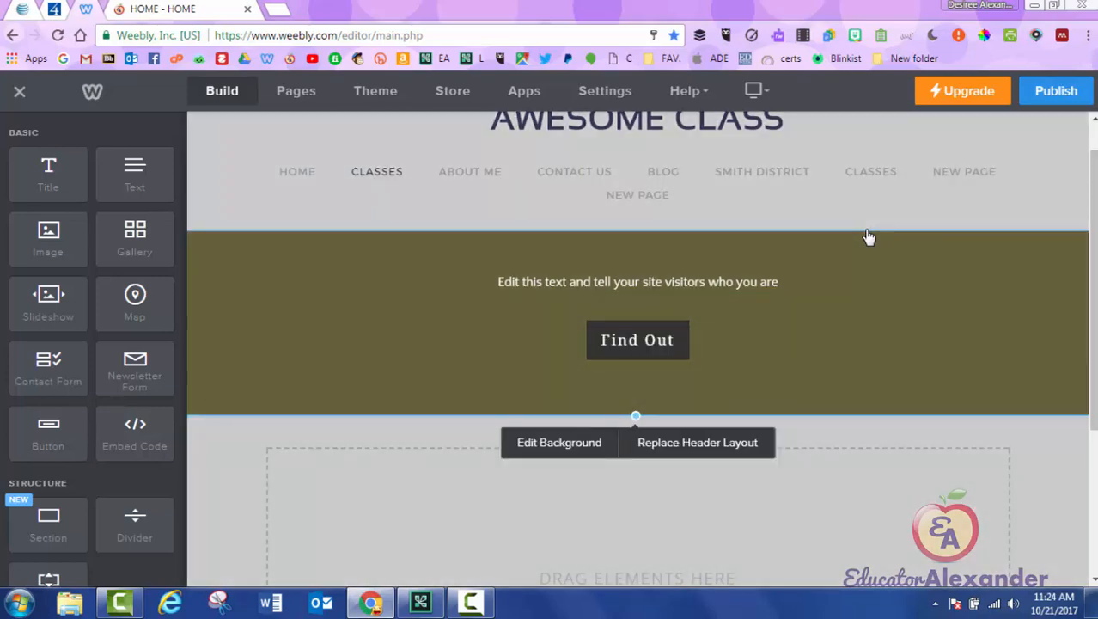
click(558, 442)
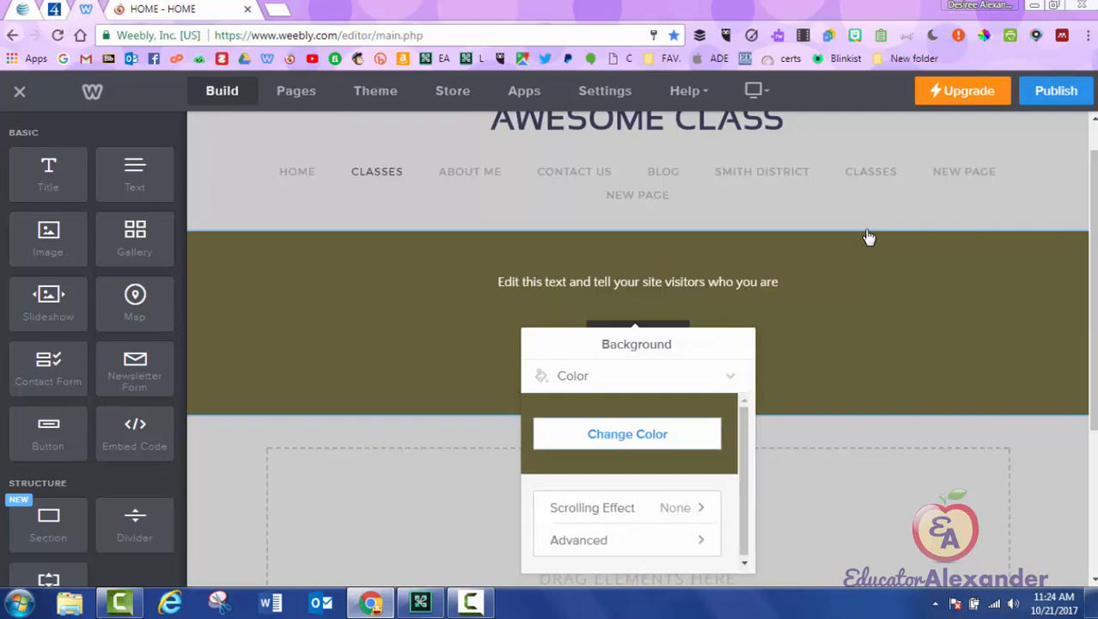
click(631, 433)
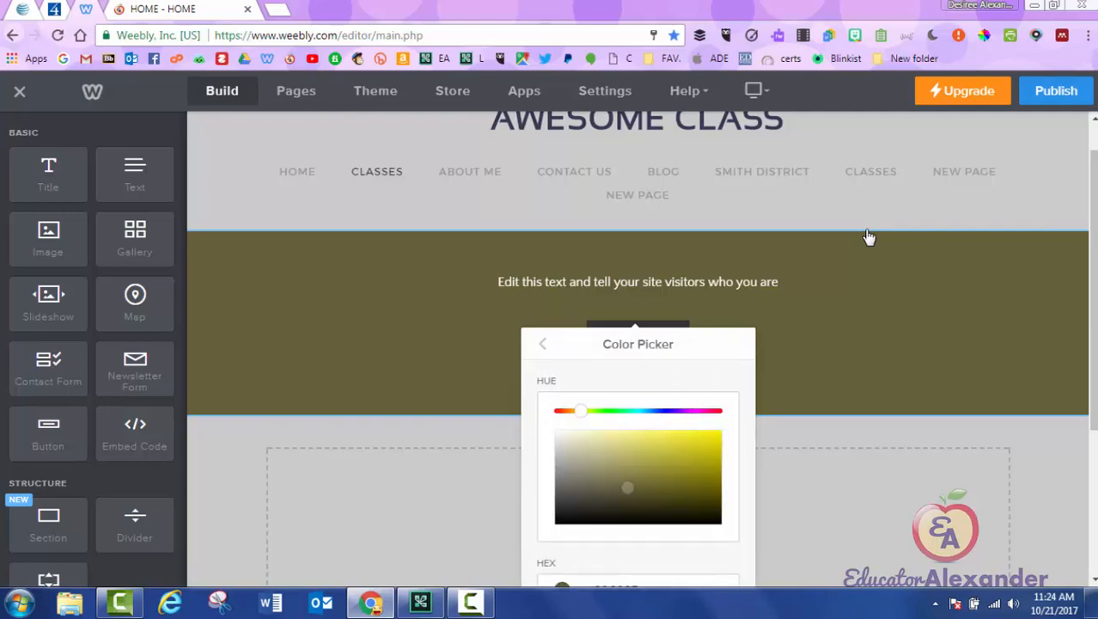
click(542, 344)
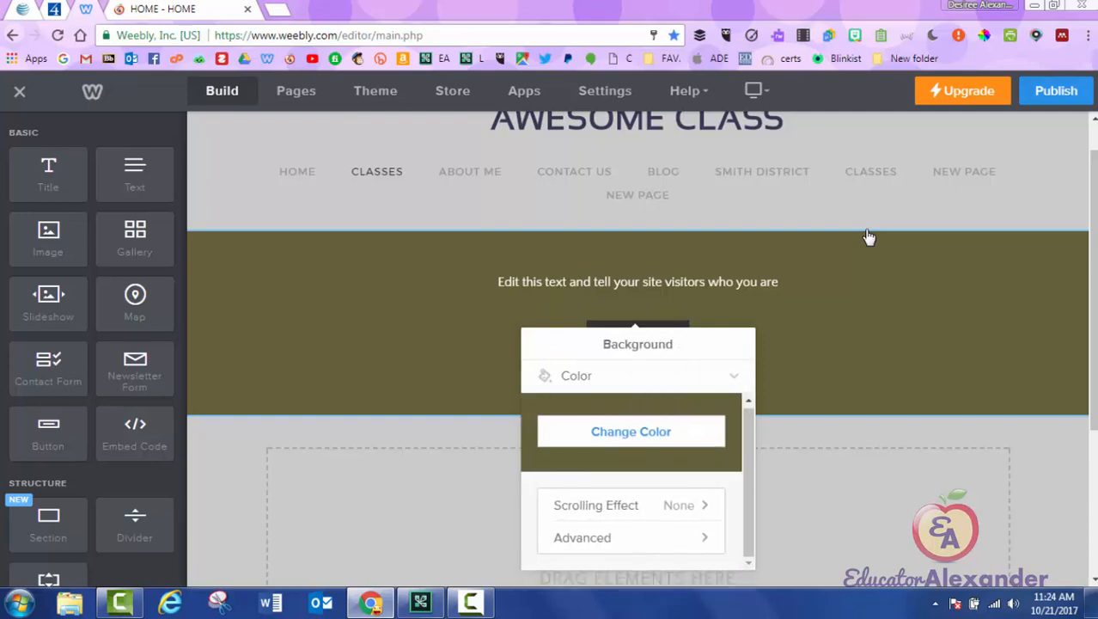
click(602, 375)
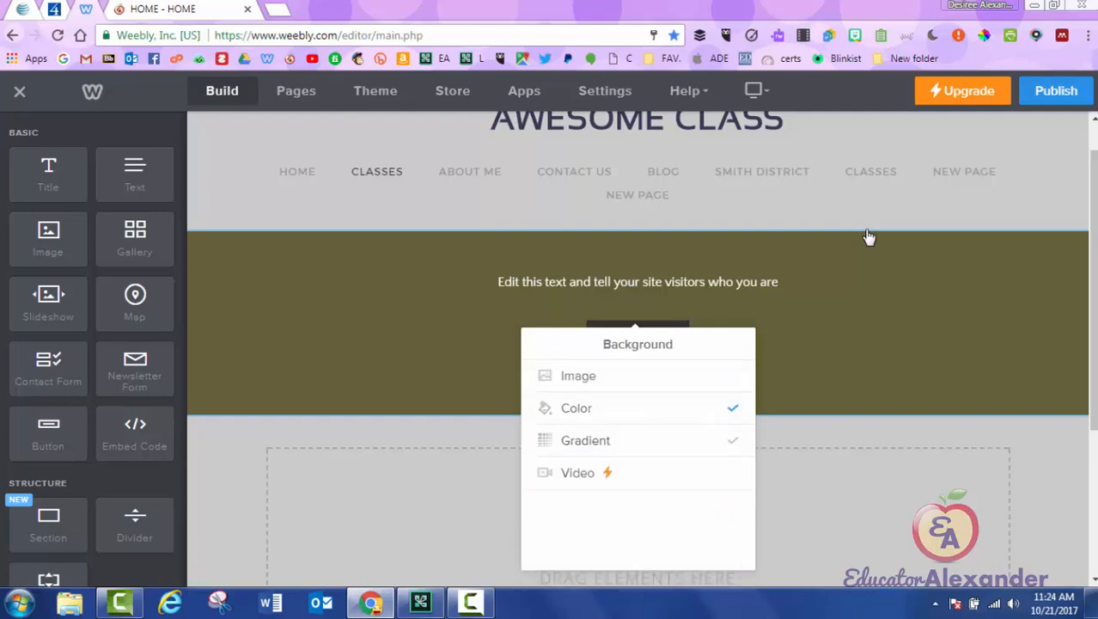
click(585, 440)
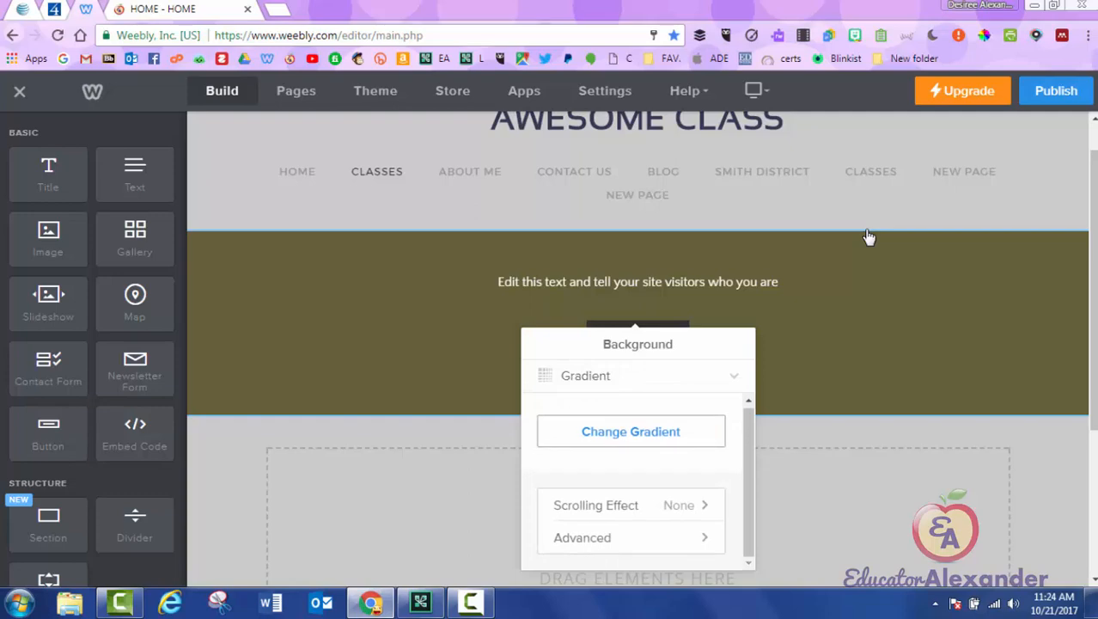
click(631, 431)
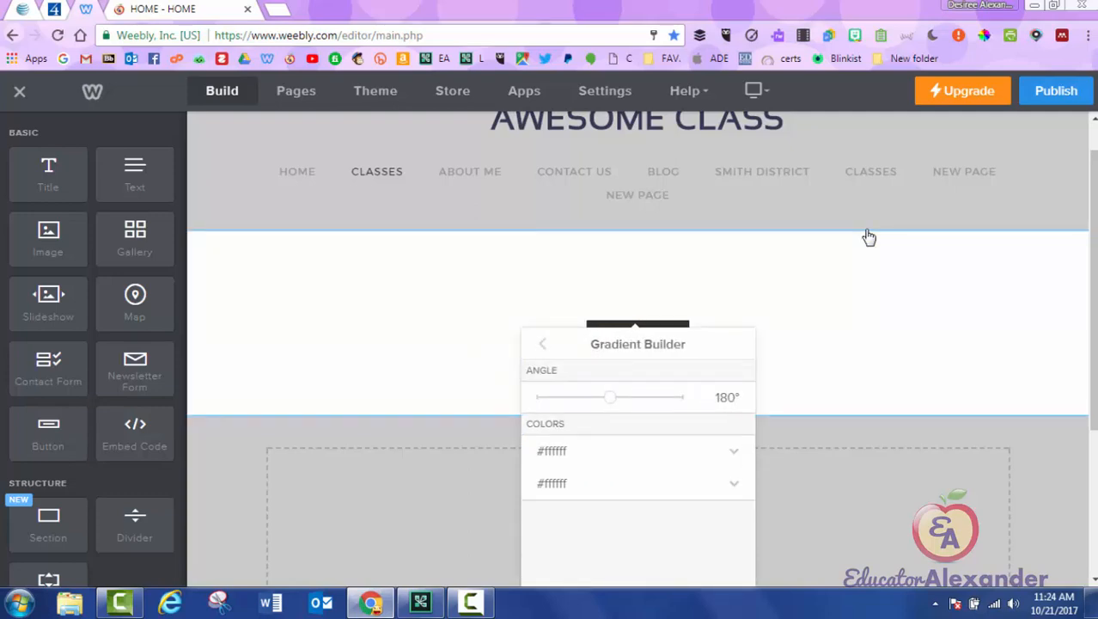
mouse_move(610, 397)
mouse_down()
mouse_move(659, 397)
mouse_move(548, 397)
mouse_up()
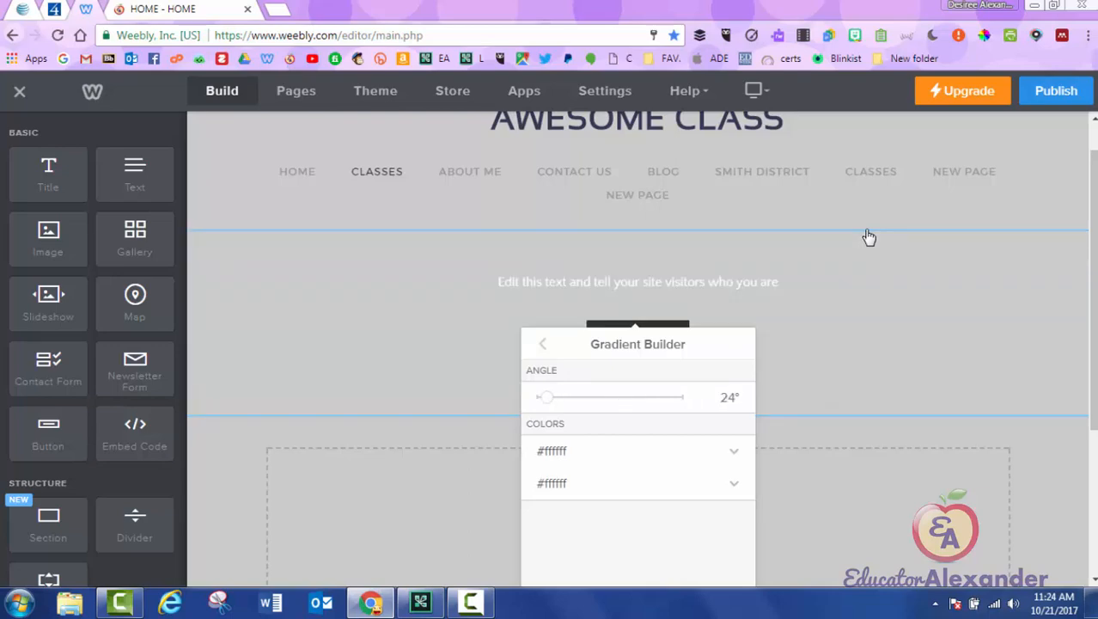
drag(546, 397, 603, 397)
Step: Set the gradient's first color to #300707, close the background settings, and check the header on the page
click(734, 451)
scroll(638, 464, down, 2)
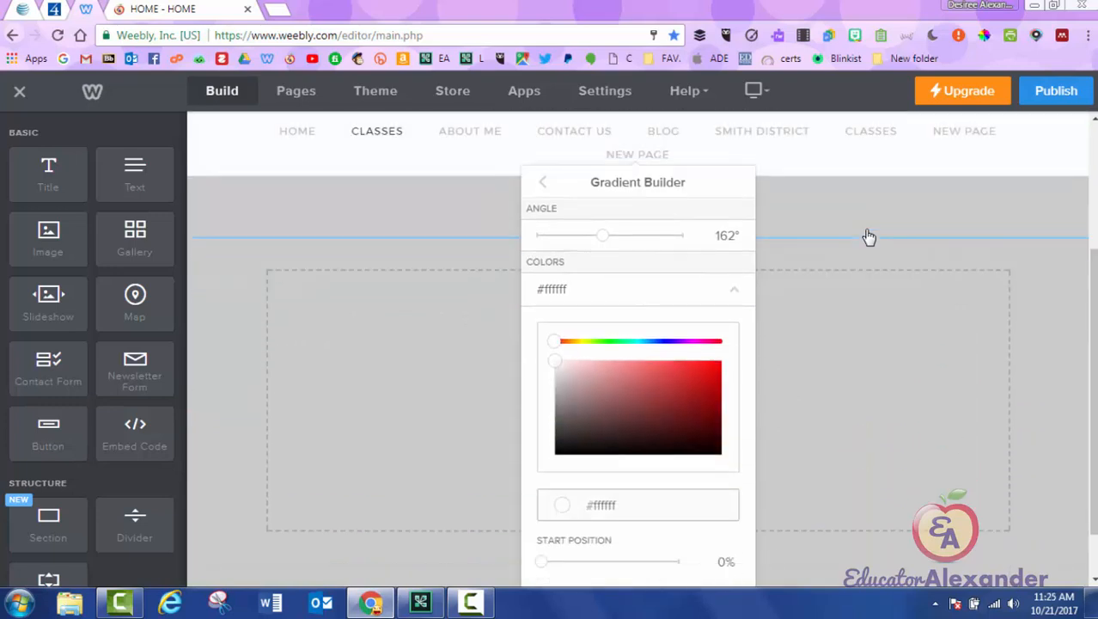
click(696, 437)
scroll(637, 464, up, 2)
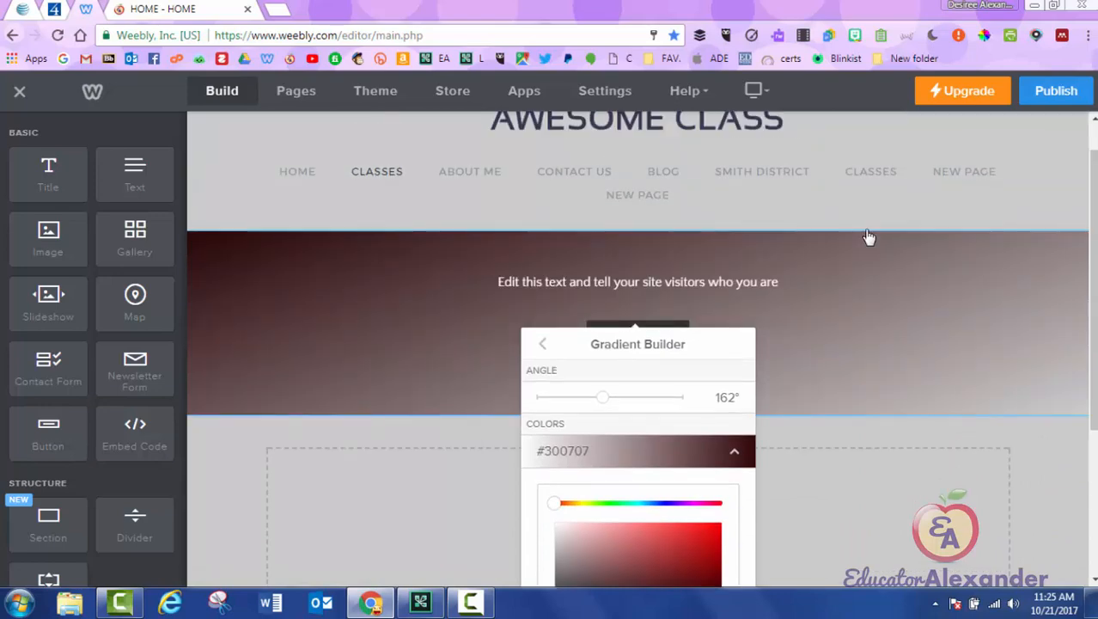
click(543, 344)
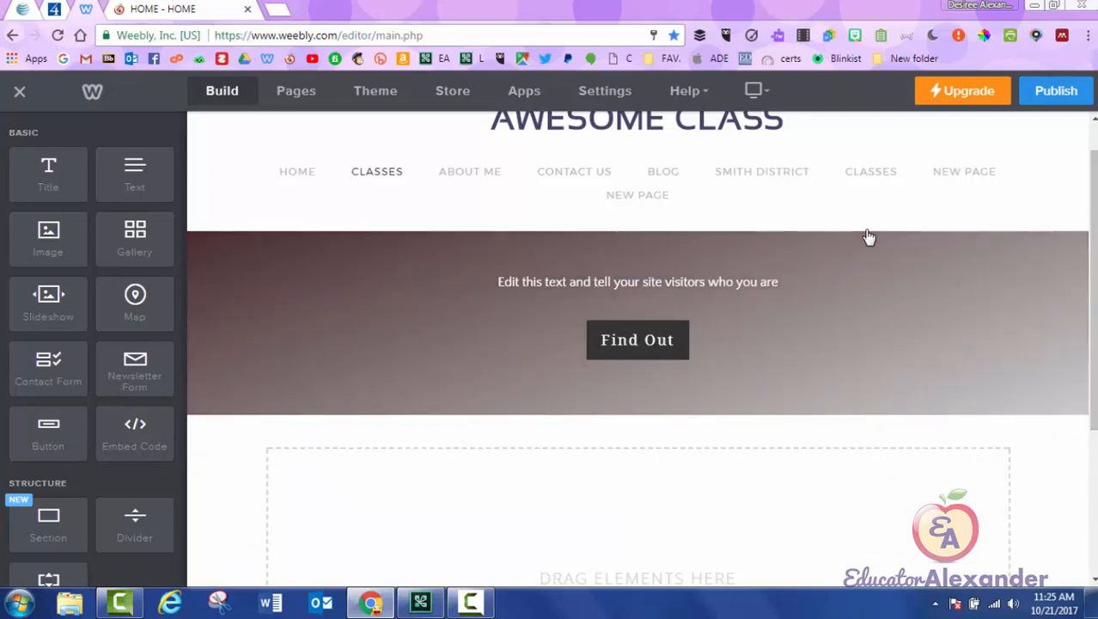
scroll(870, 237, down, 1)
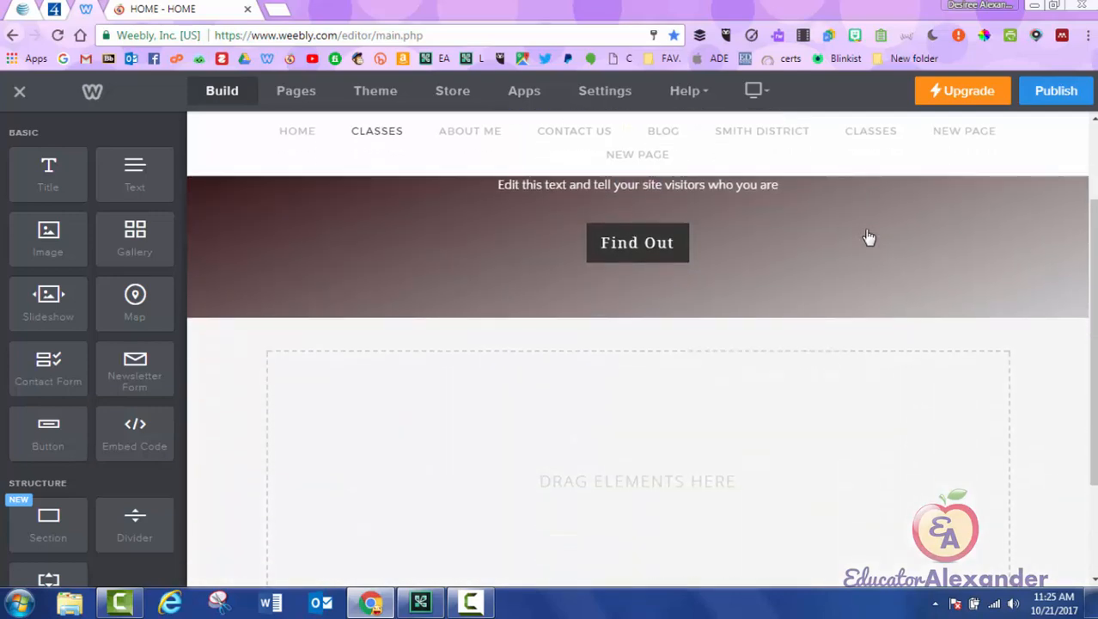
scroll(870, 238, up, 2)
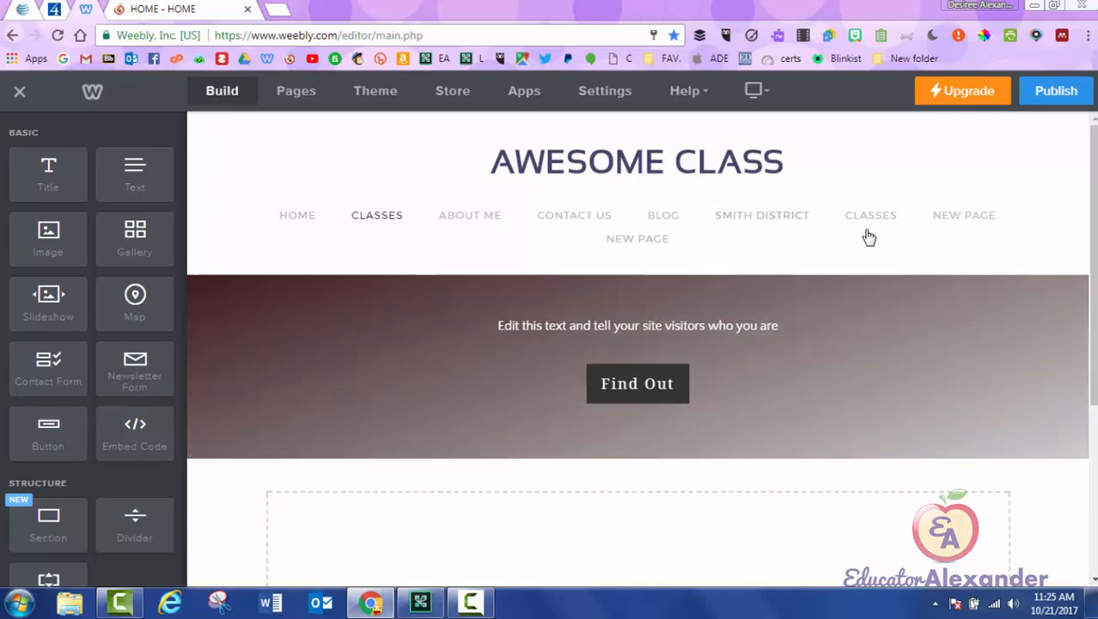
Step: Examine the header type choices in the Classes page settings and return to the page list
click(295, 91)
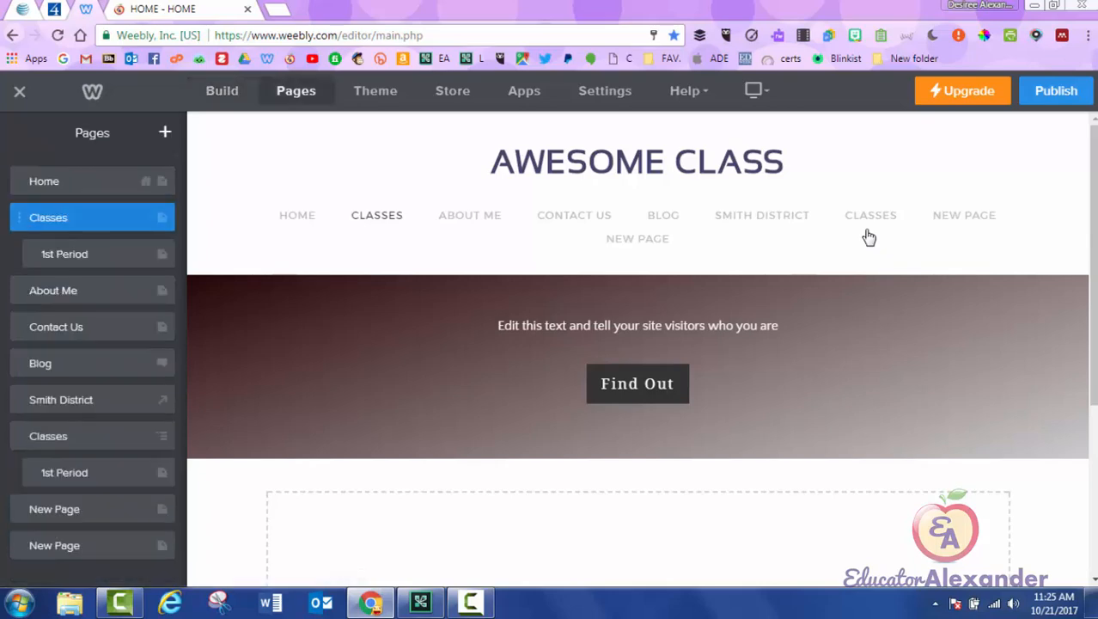
click(92, 217)
click(92, 297)
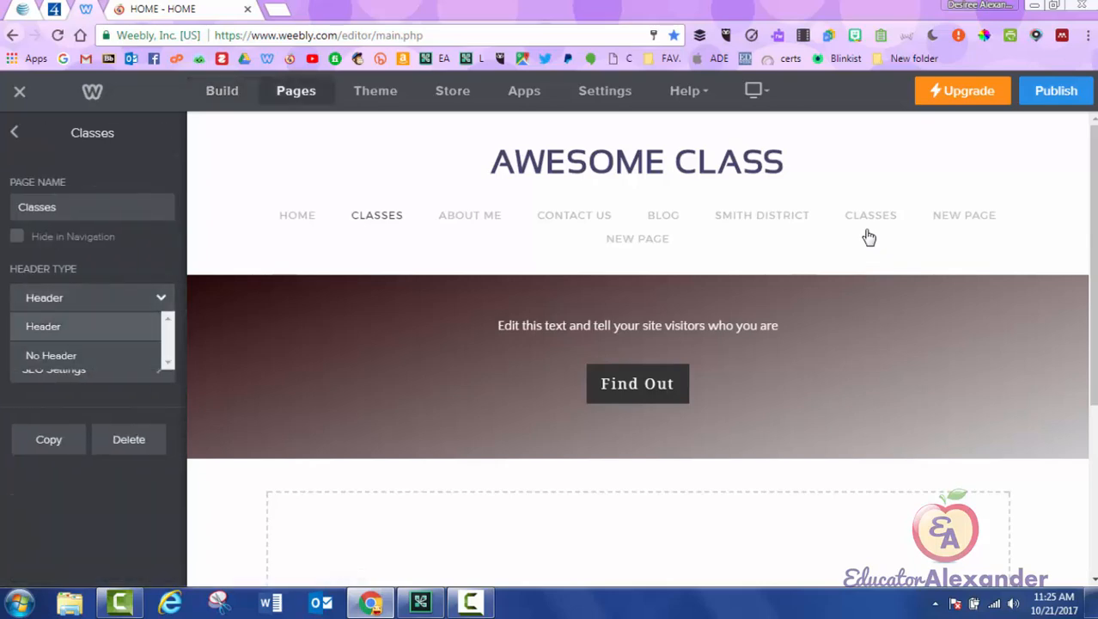
click(14, 132)
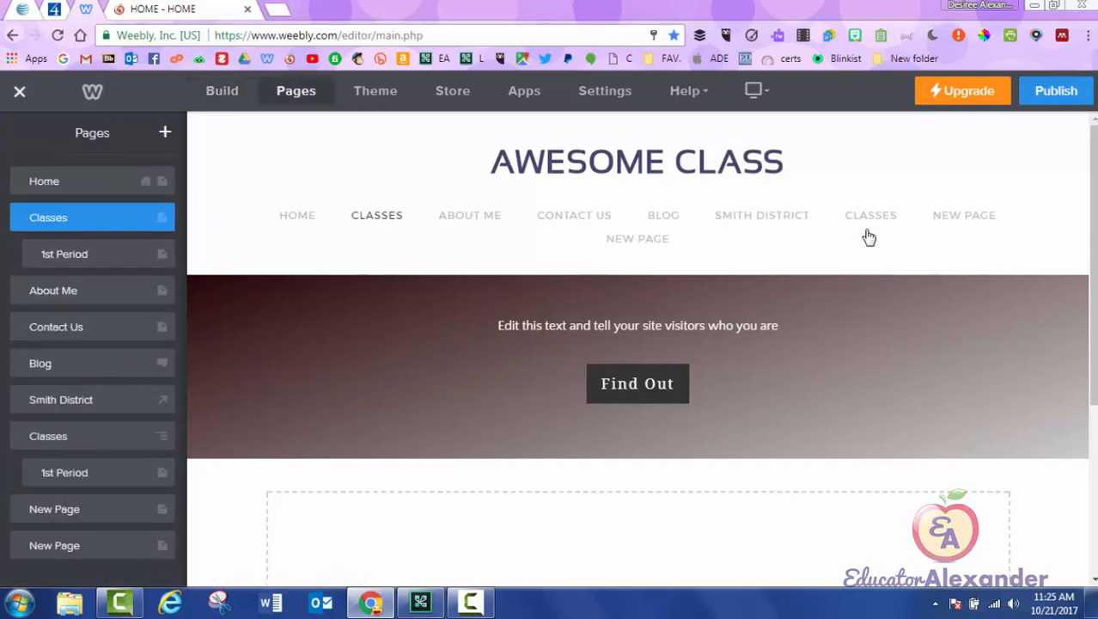
Step: Display the page-building elements, check the Adobe Connect chat for attendee questions, and minimize the chat window
click(221, 91)
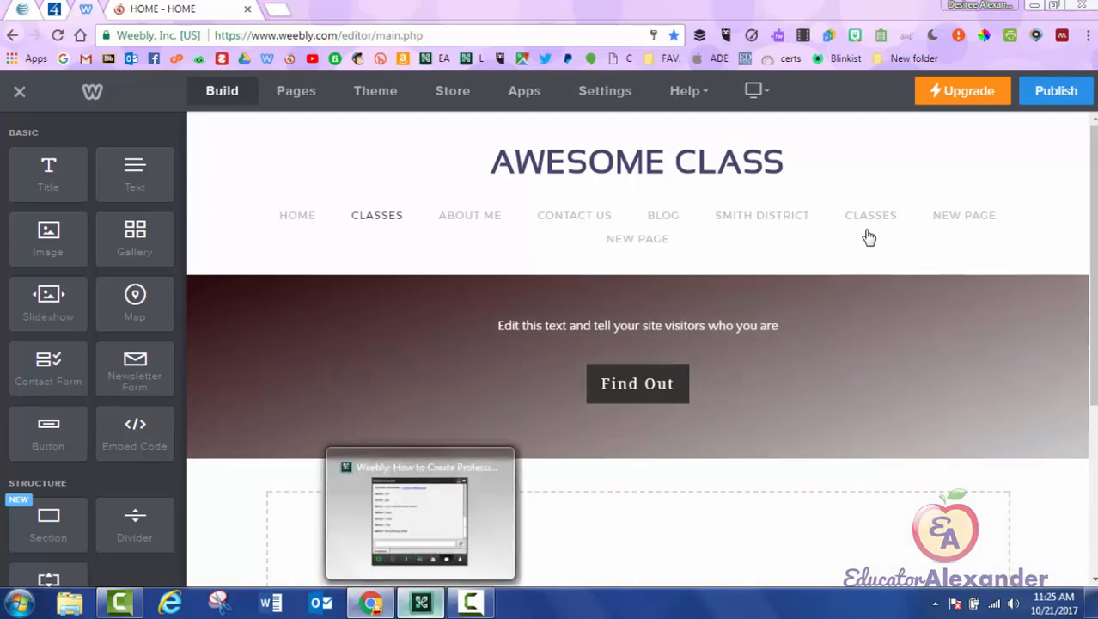
click(420, 603)
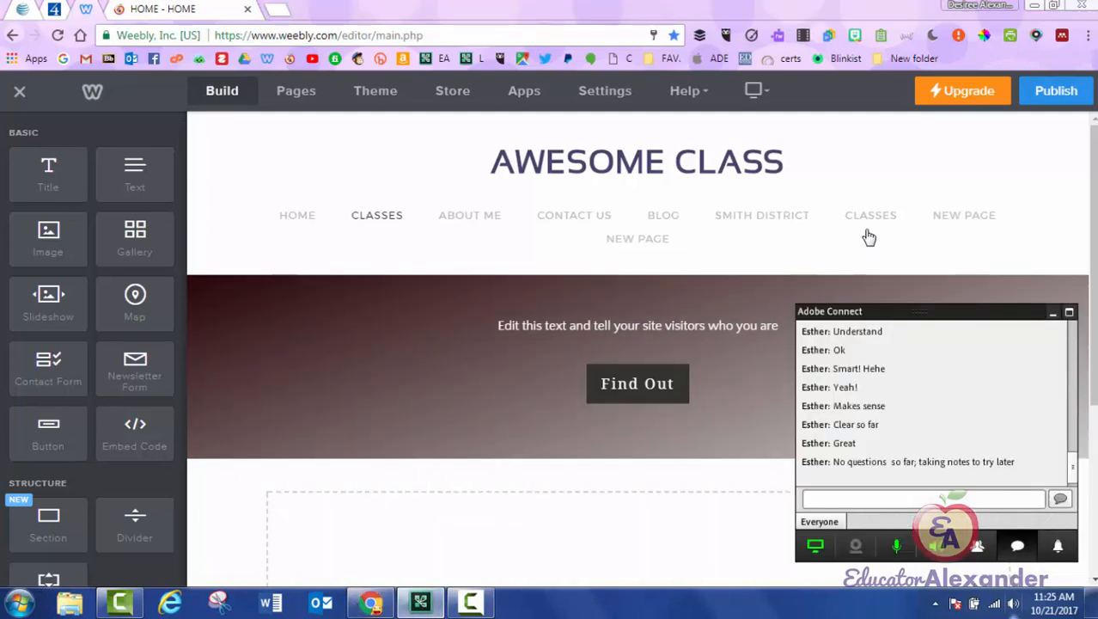
click(1052, 312)
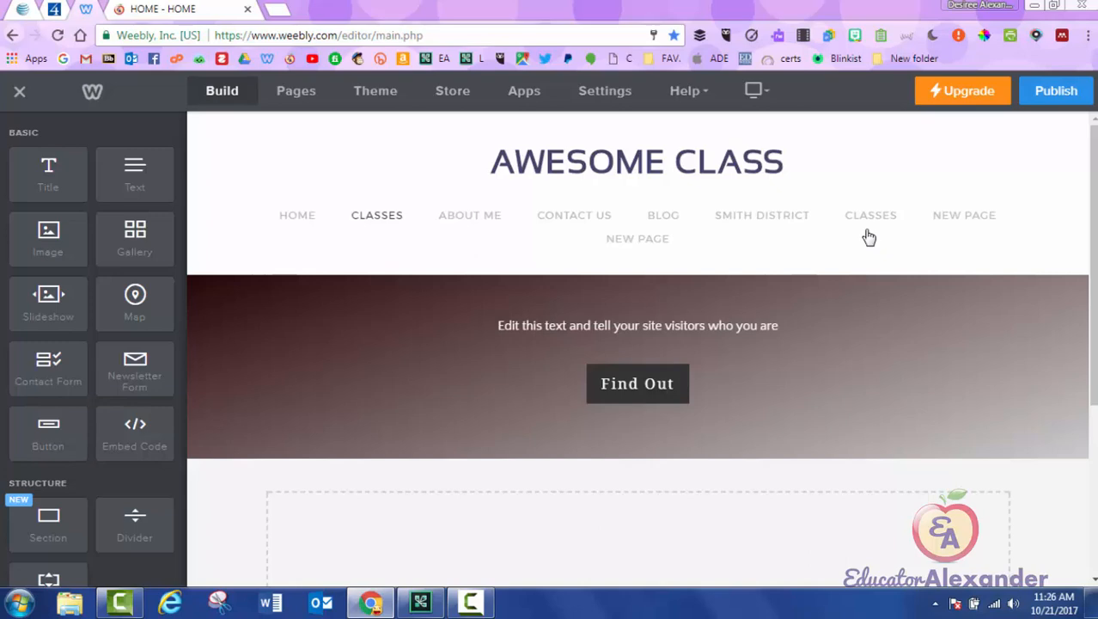
Step: Add a title element to the Classes page's empty content area below the header, with the text "WELCOME TO MY WEBSITE"
scroll(869, 237, down, 3)
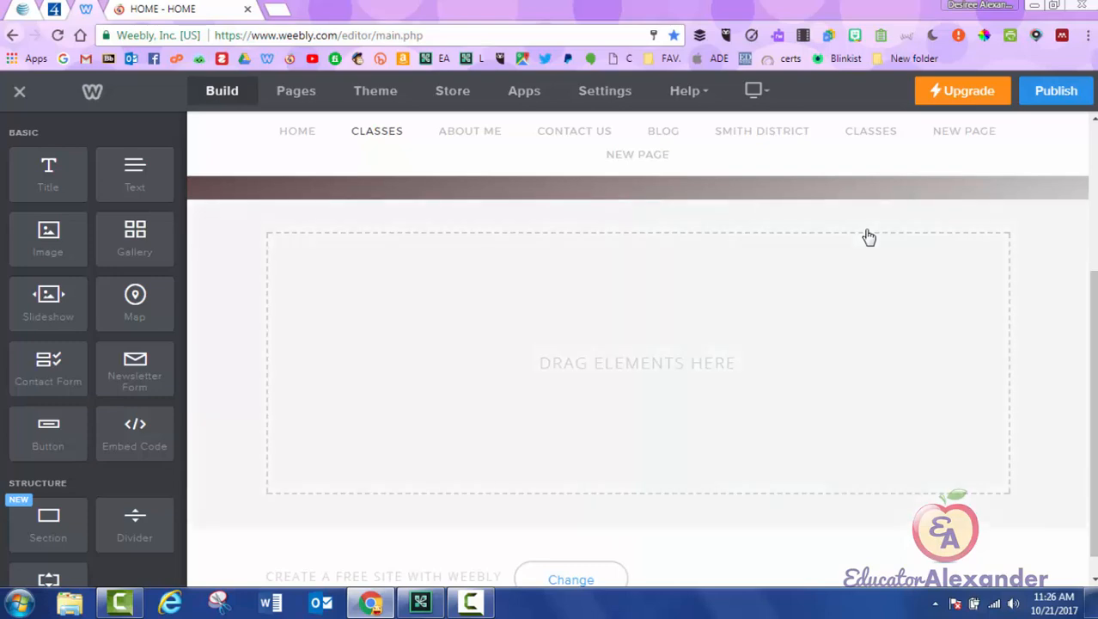
scroll(869, 237, up, 1)
scroll(869, 237, down, 1)
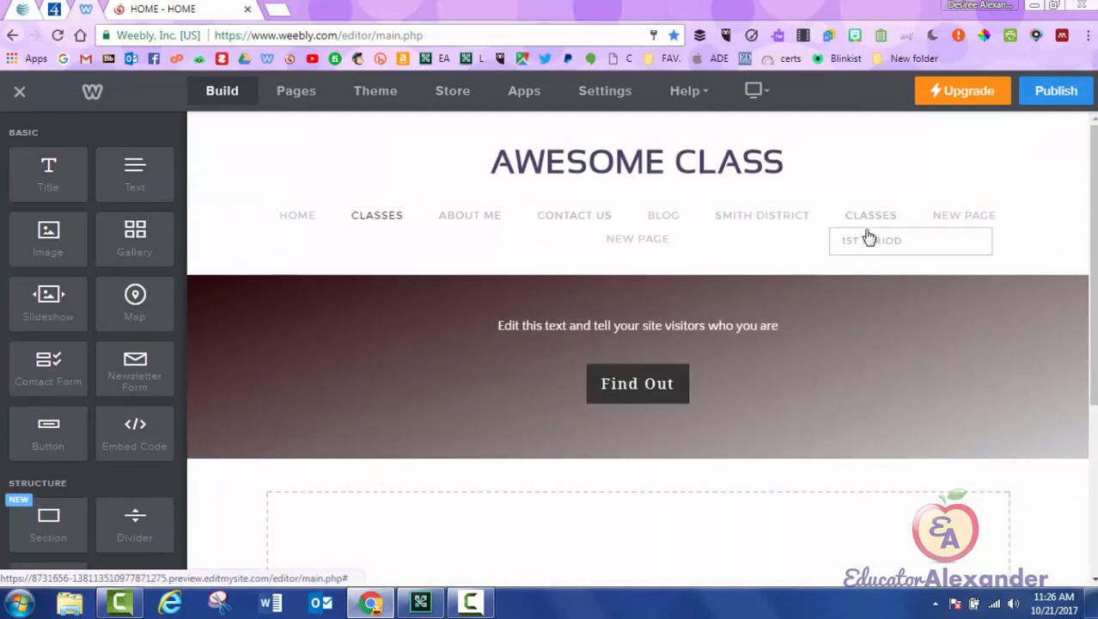
scroll(869, 237, down, 1)
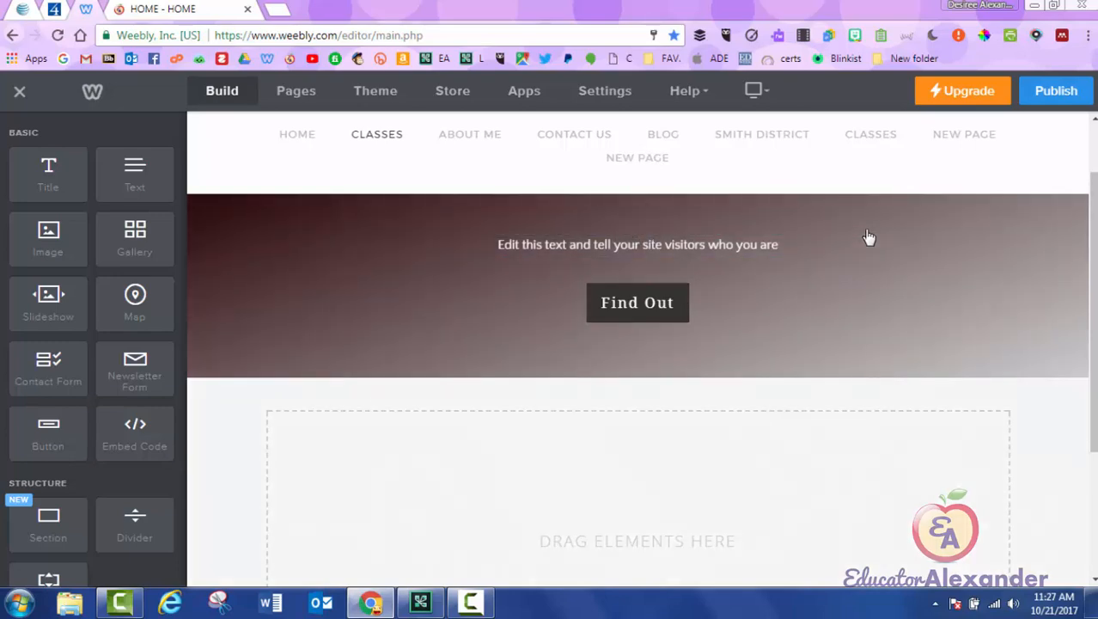
scroll(868, 237, down, 1)
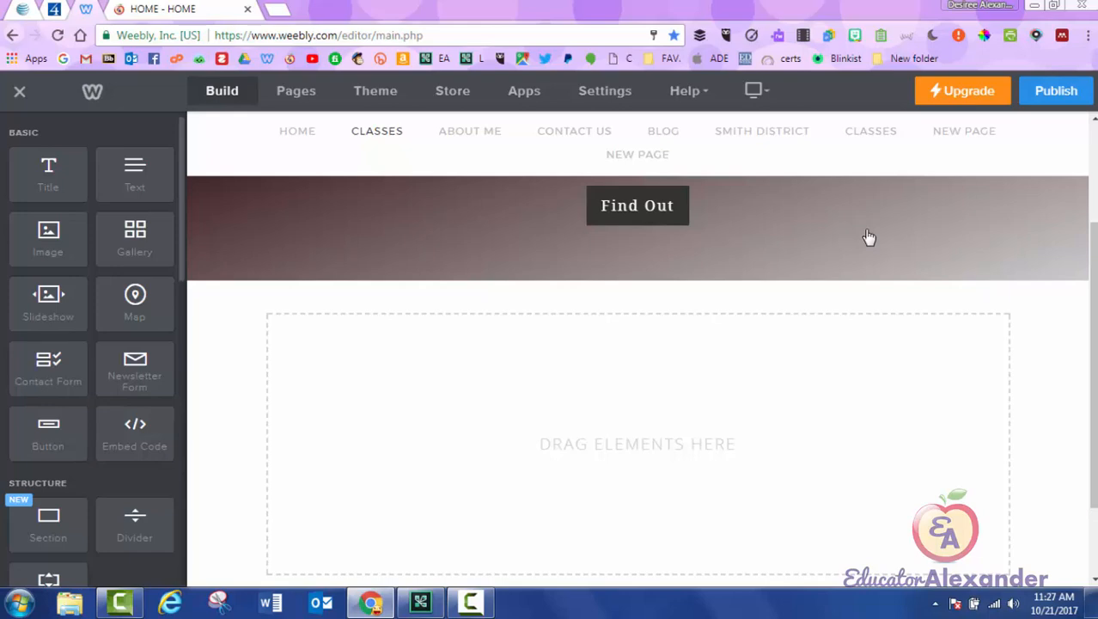
mouse_move(48, 175)
mouse_down()
mouse_move(535, 373)
mouse_move(485, 338)
mouse_move(346, 345)
mouse_move(957, 349)
mouse_move(402, 353)
mouse_move(275, 368)
mouse_move(665, 350)
mouse_move(1034, 368)
mouse_move(857, 358)
mouse_up()
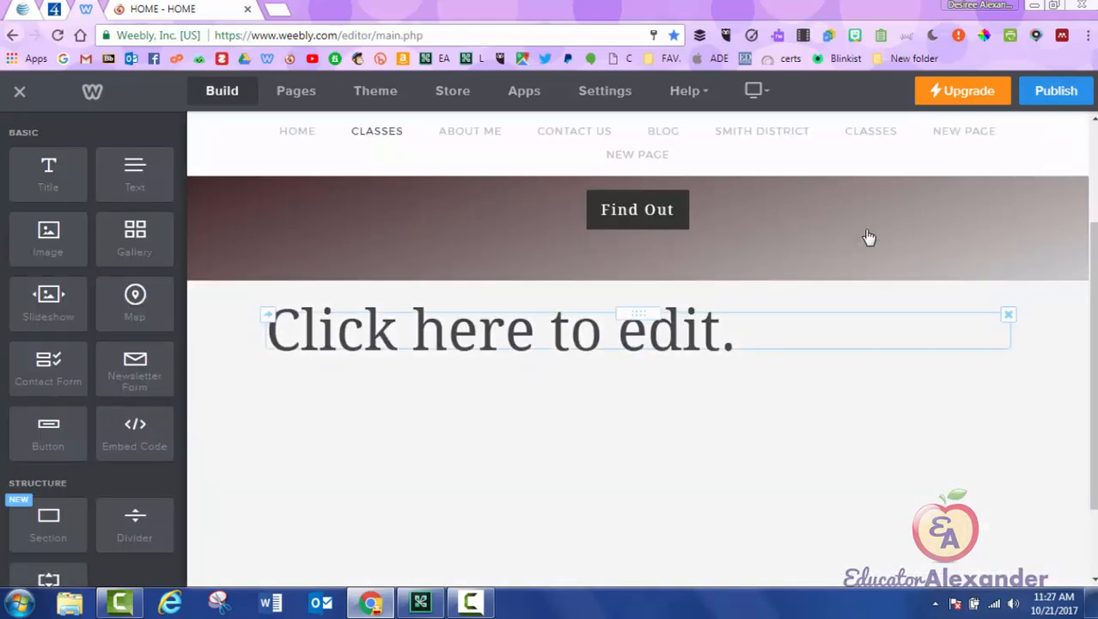
text(WE)
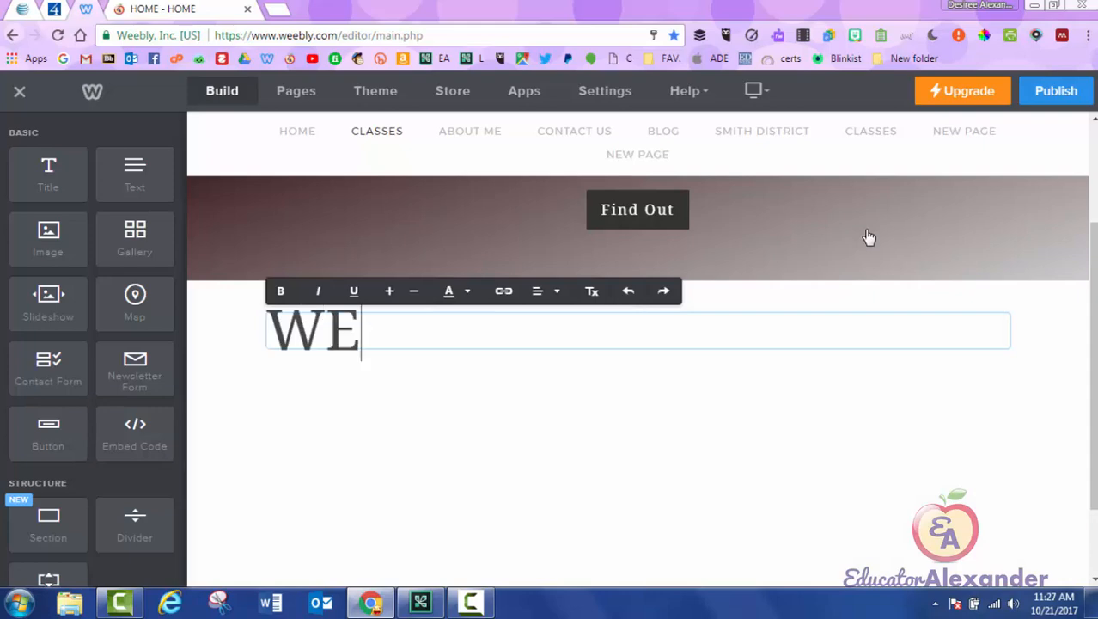
text(LCOME TO MY)
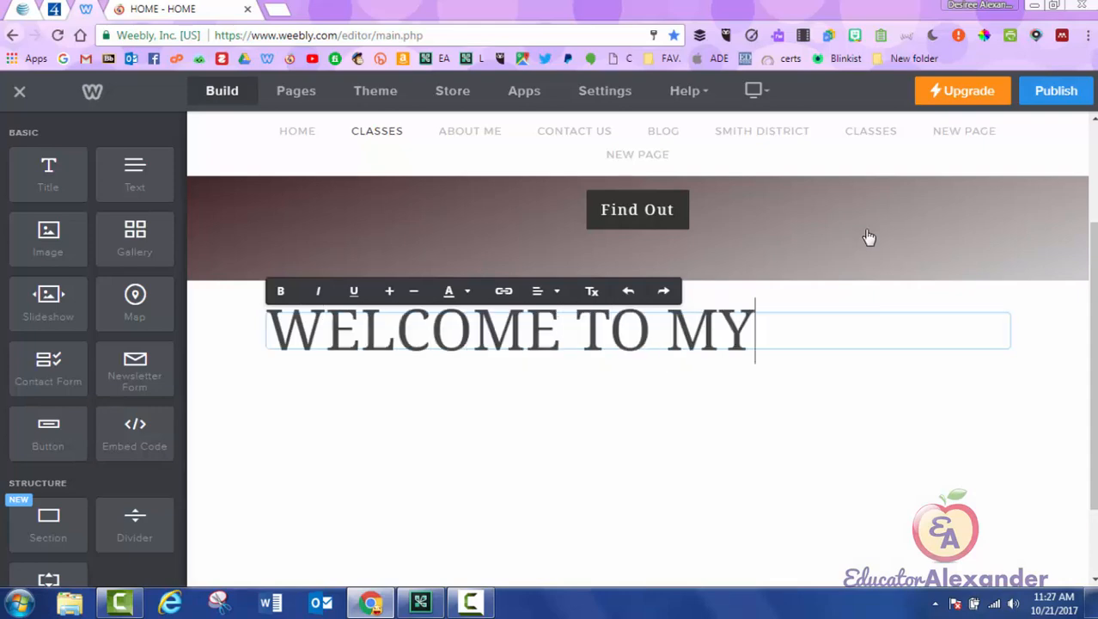
text( WEBSITE)
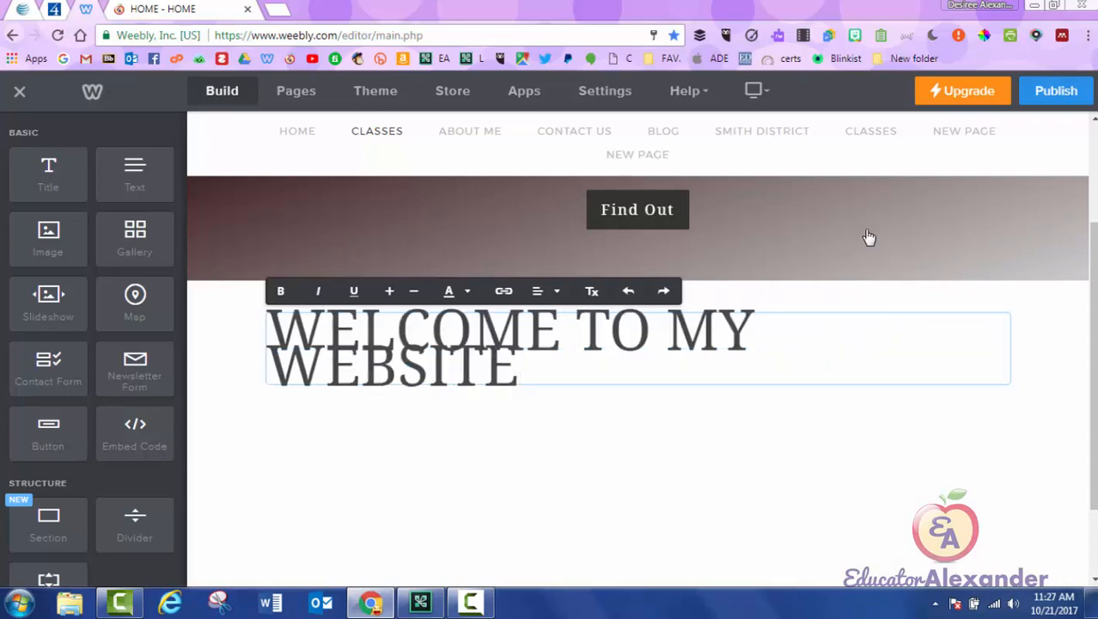
Step: Center-align the entire "WELCOME TO MY WEBSITE" title
key(shift+Left)
key(shift+Left)
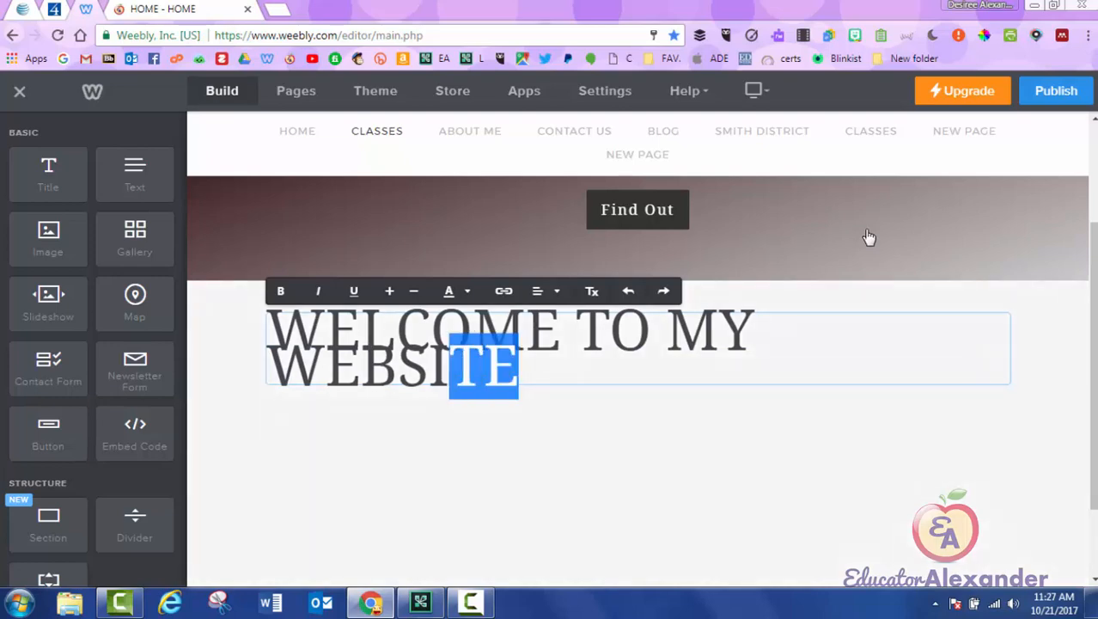
key(shift+Left)
key(shift+Left)
key(shift+Left)
key(shift+Left)
key(shift+Left)
key(shift+Up)
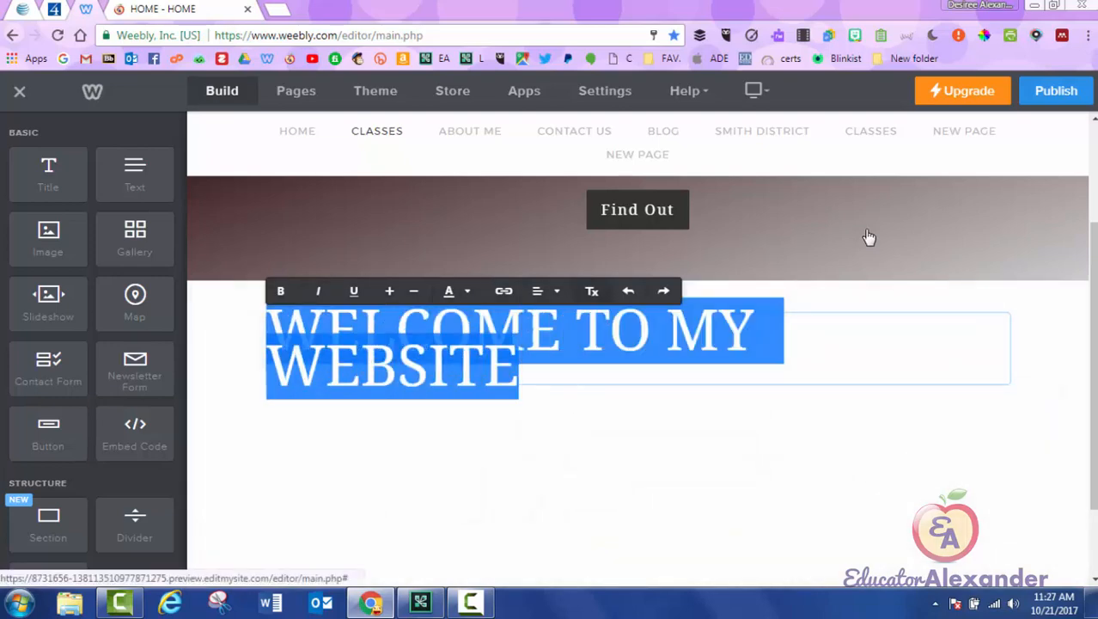
click(547, 291)
mouse_move(548, 291)
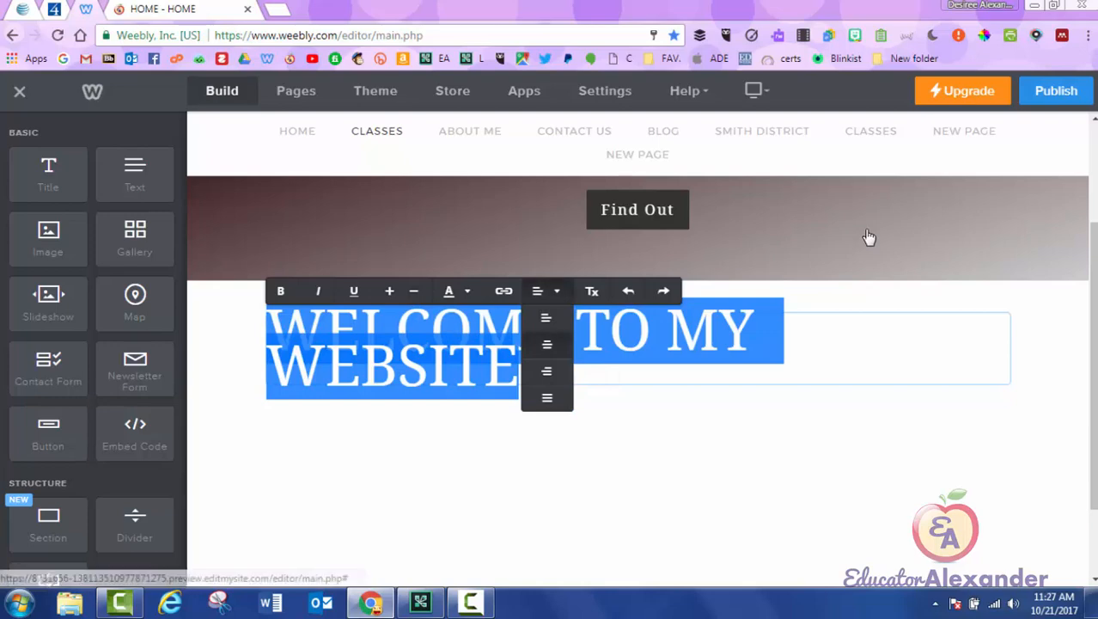
click(547, 345)
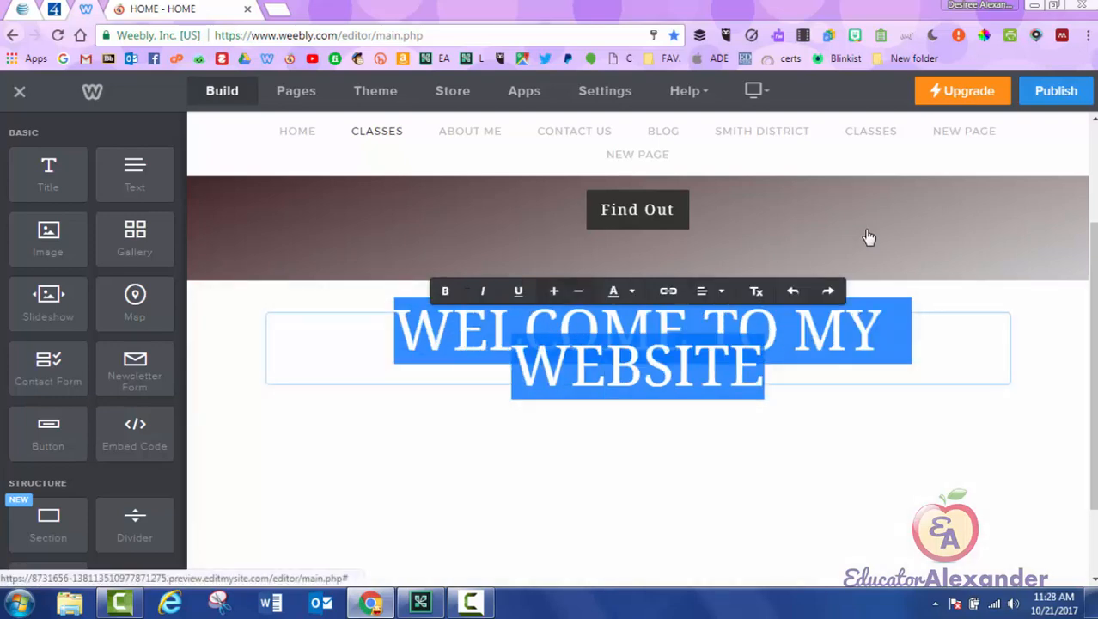
Step: Reduce the welcome title's font size so that it fits on a single line
click(579, 291)
click(578, 291)
click(555, 291)
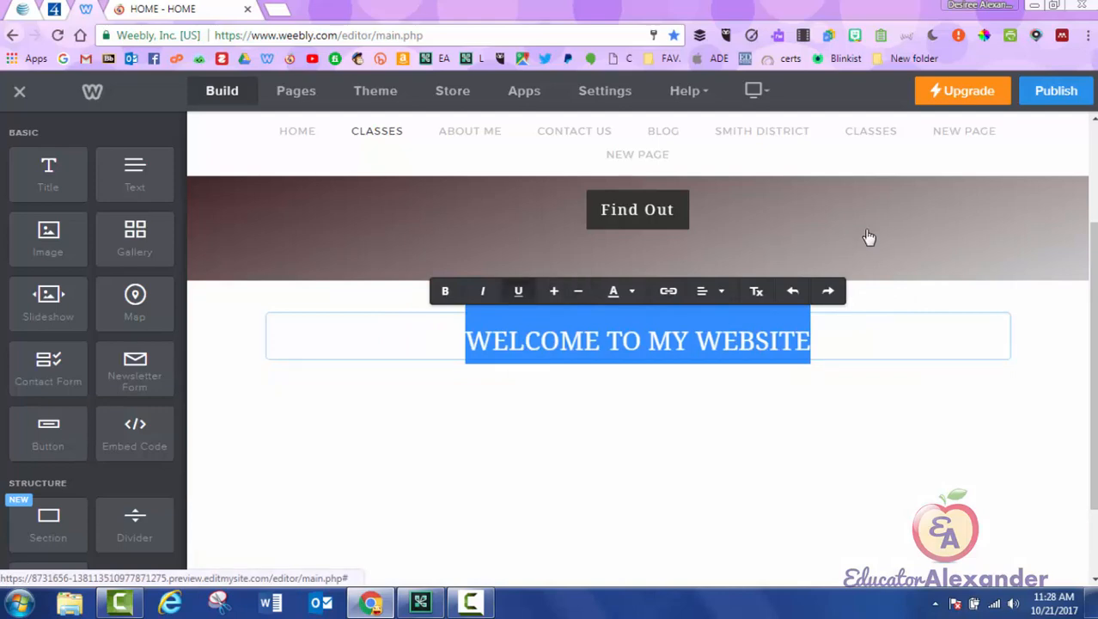
Step: Underline, italicize and bold the welcome title, and change its text color to dark red
click(519, 291)
click(483, 292)
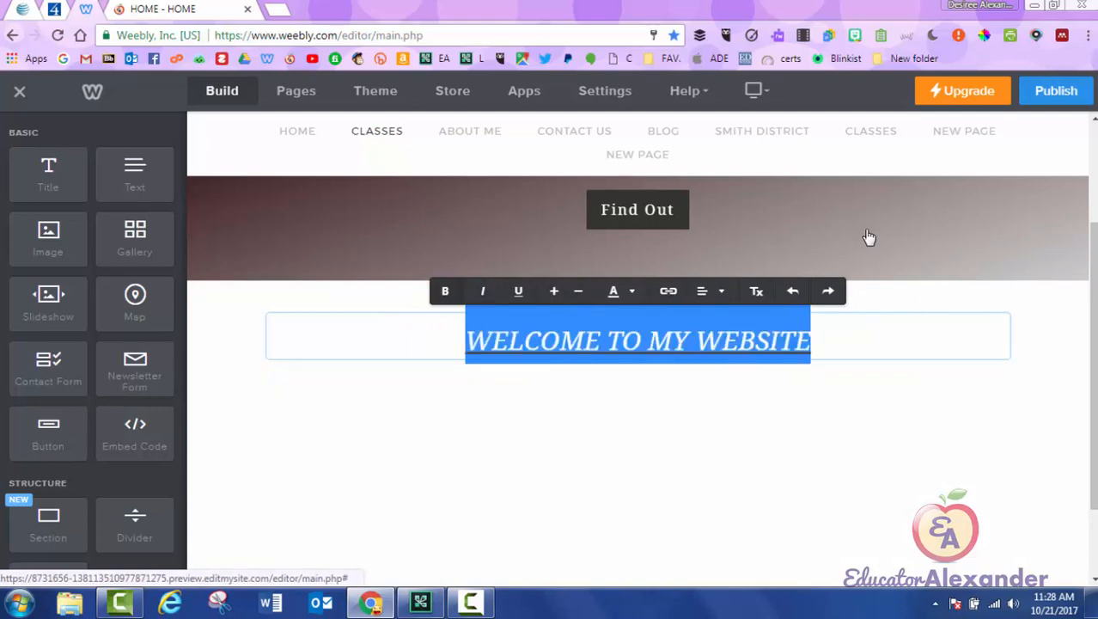
click(445, 292)
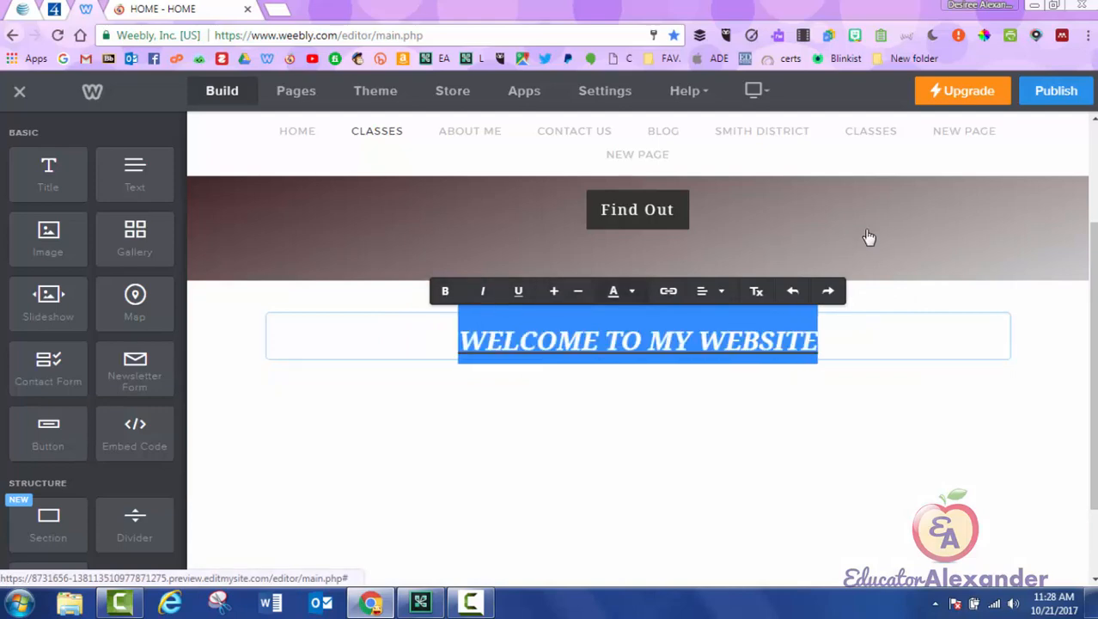
click(622, 292)
click(695, 344)
click(869, 236)
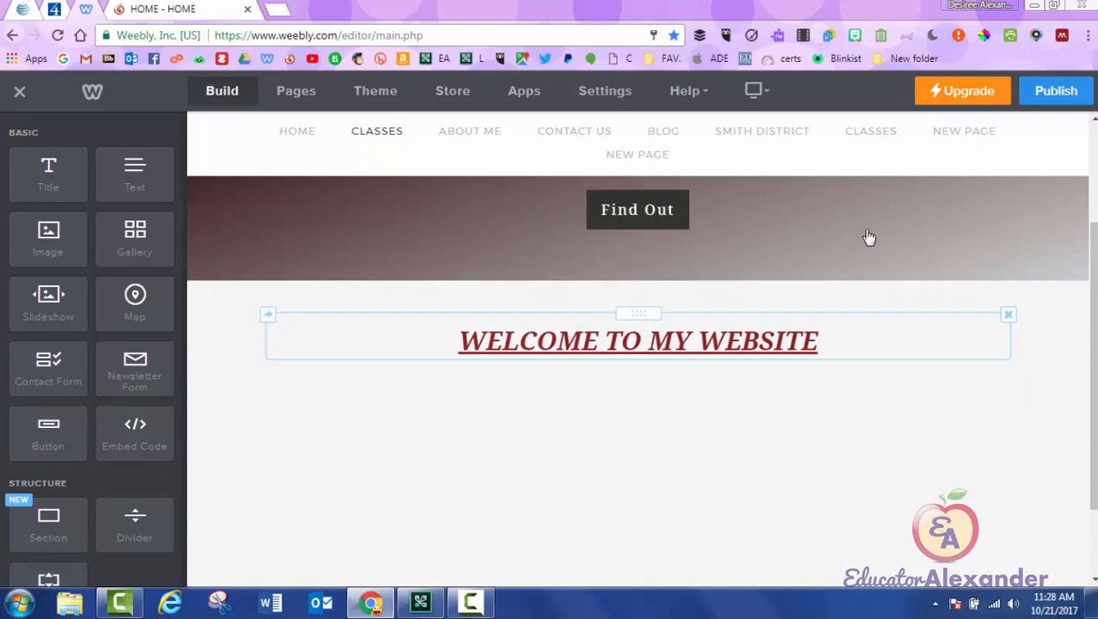
Step: Try removing all formatting from the welcome title and undo the removal
drag(818, 341, 459, 342)
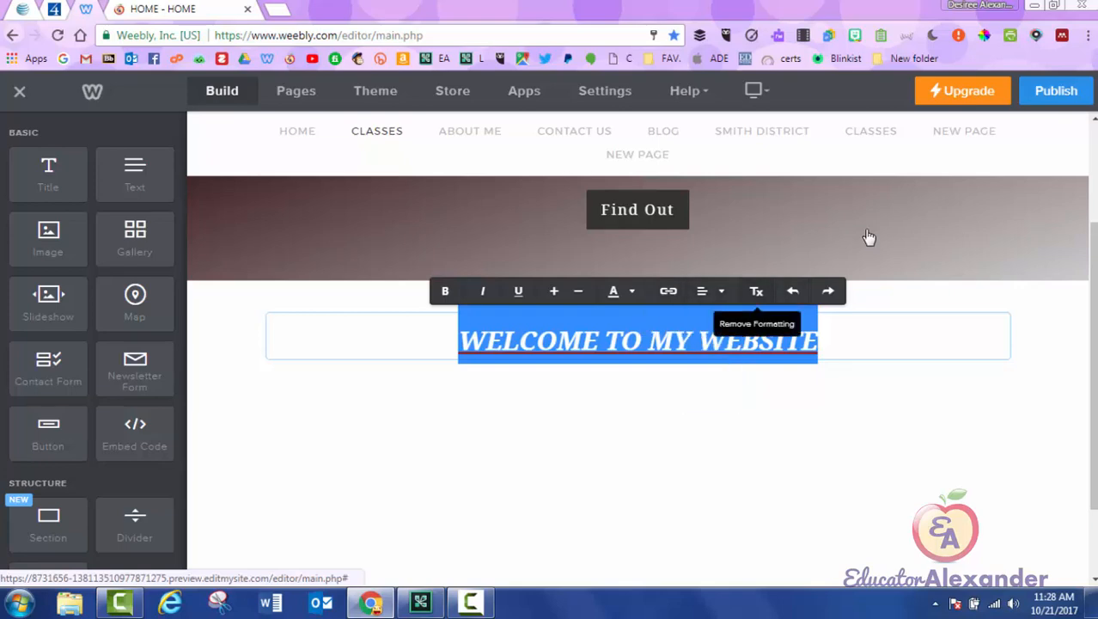
click(868, 237)
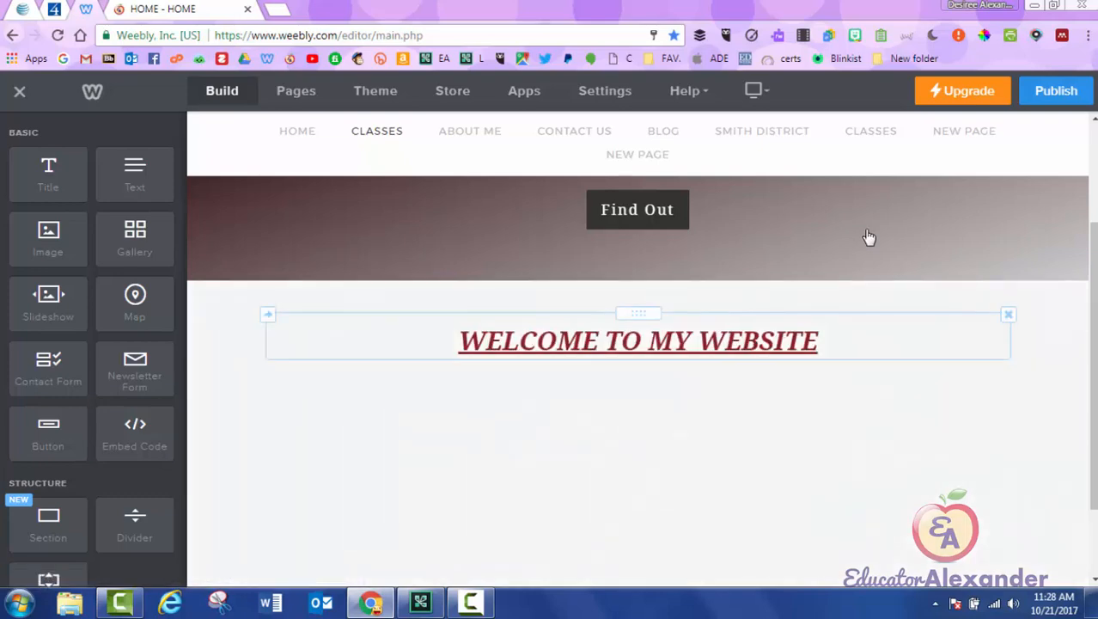
drag(818, 341, 459, 341)
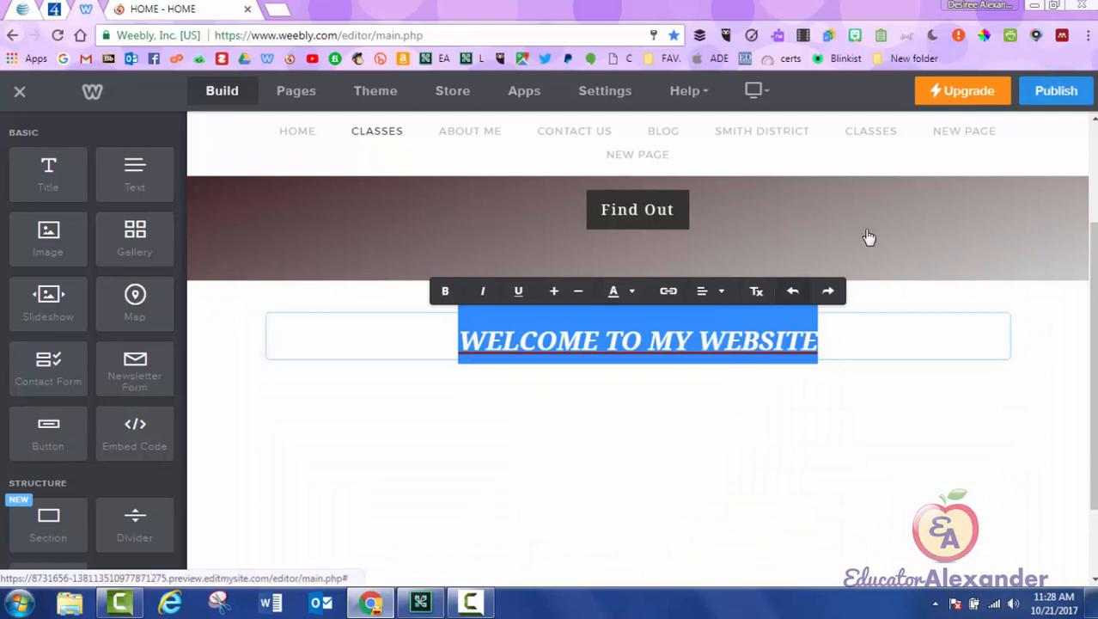
click(757, 292)
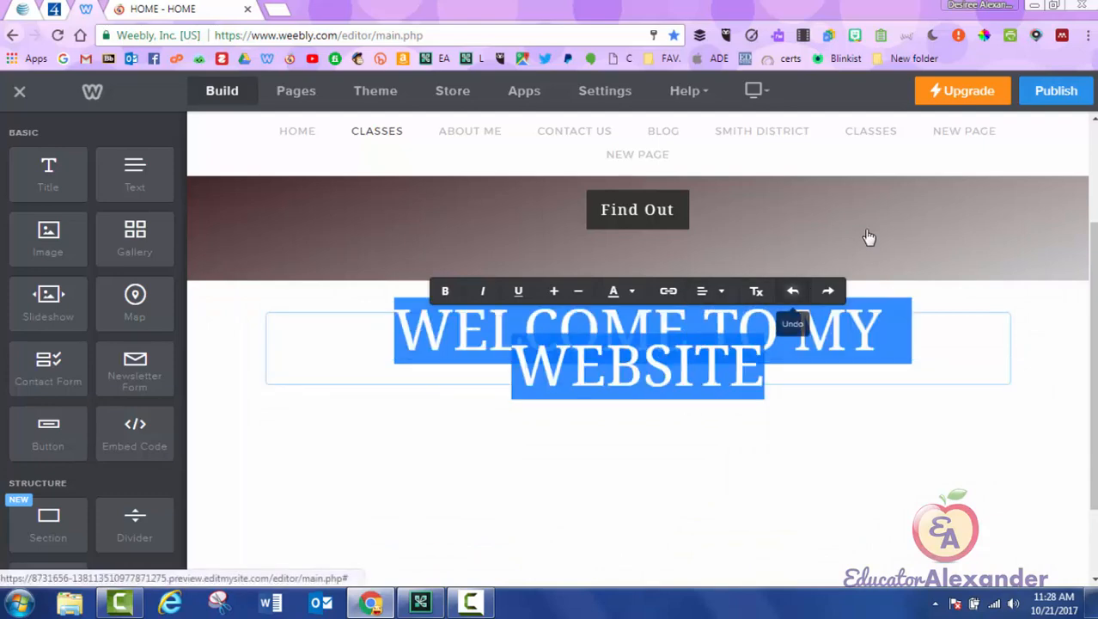
click(793, 292)
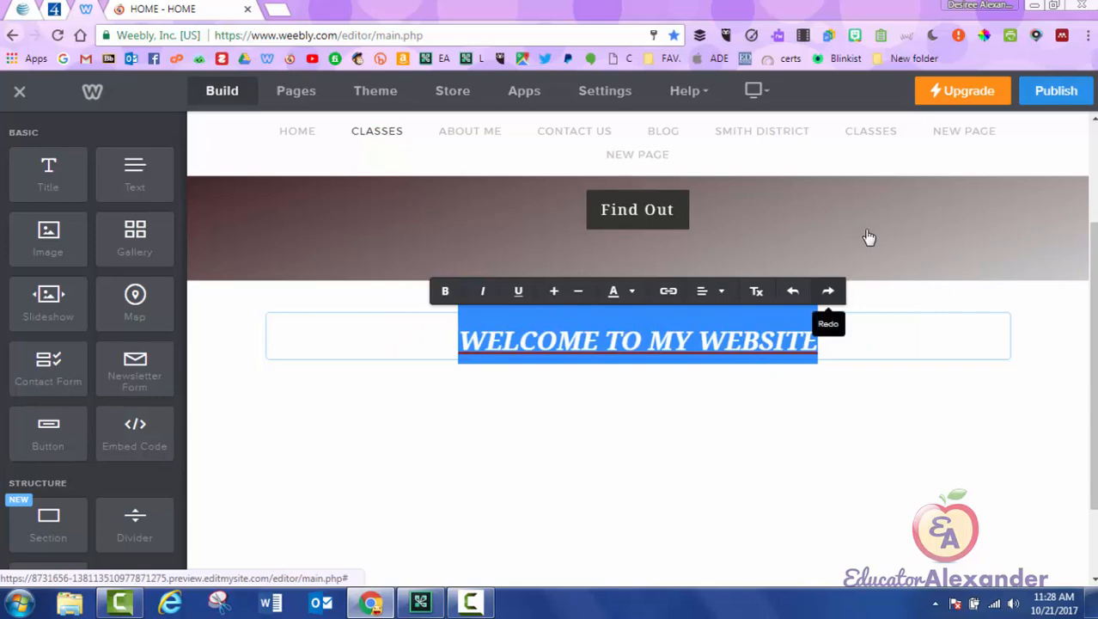
click(868, 238)
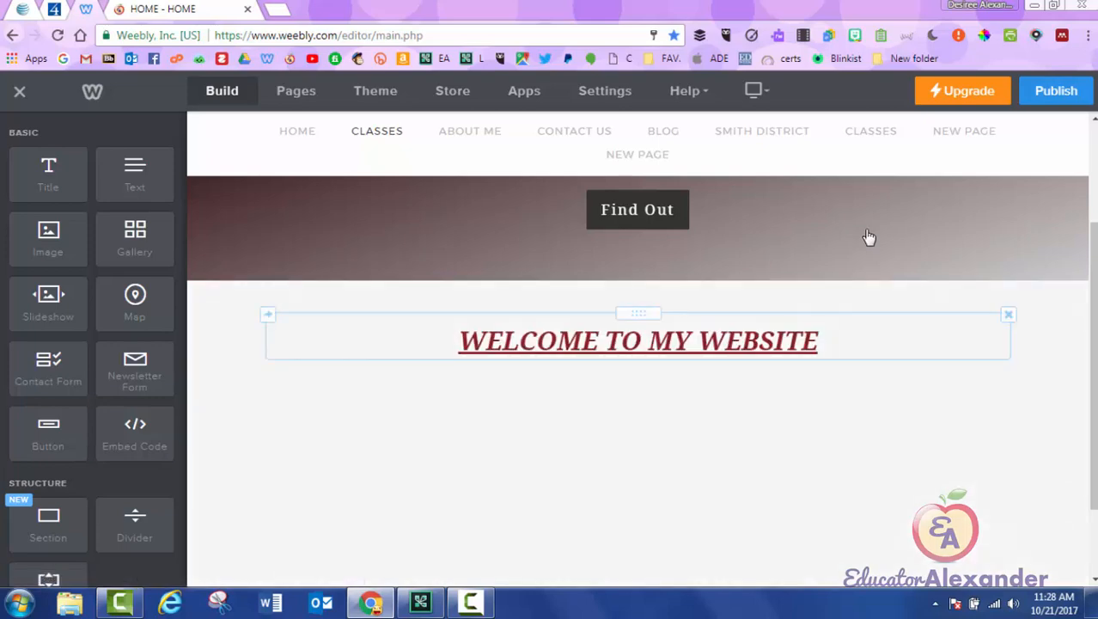
drag(818, 342, 459, 342)
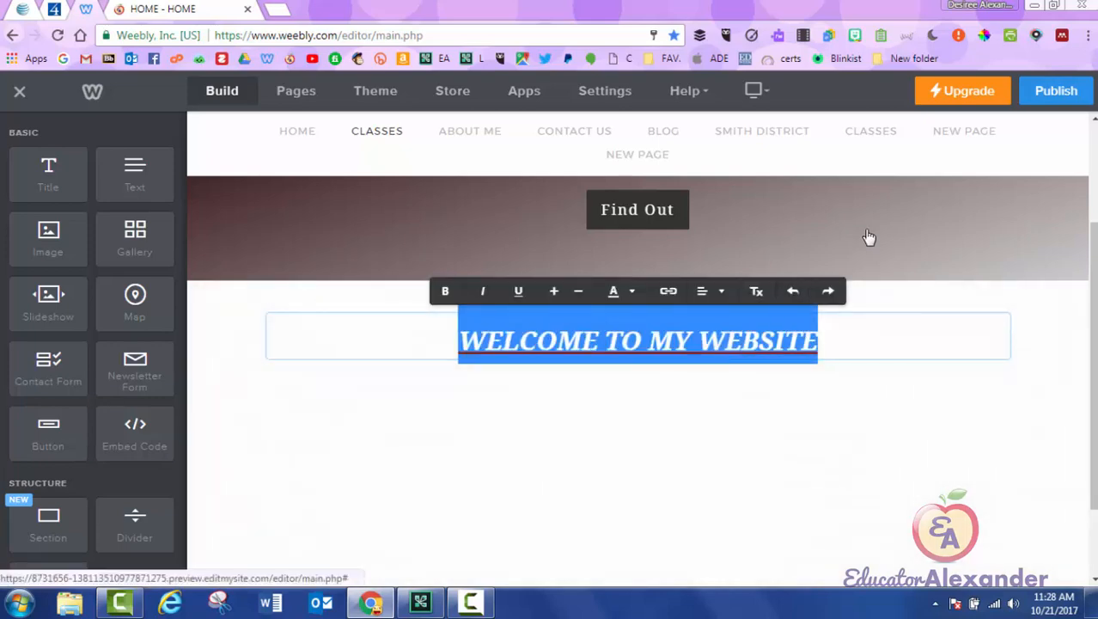
click(868, 238)
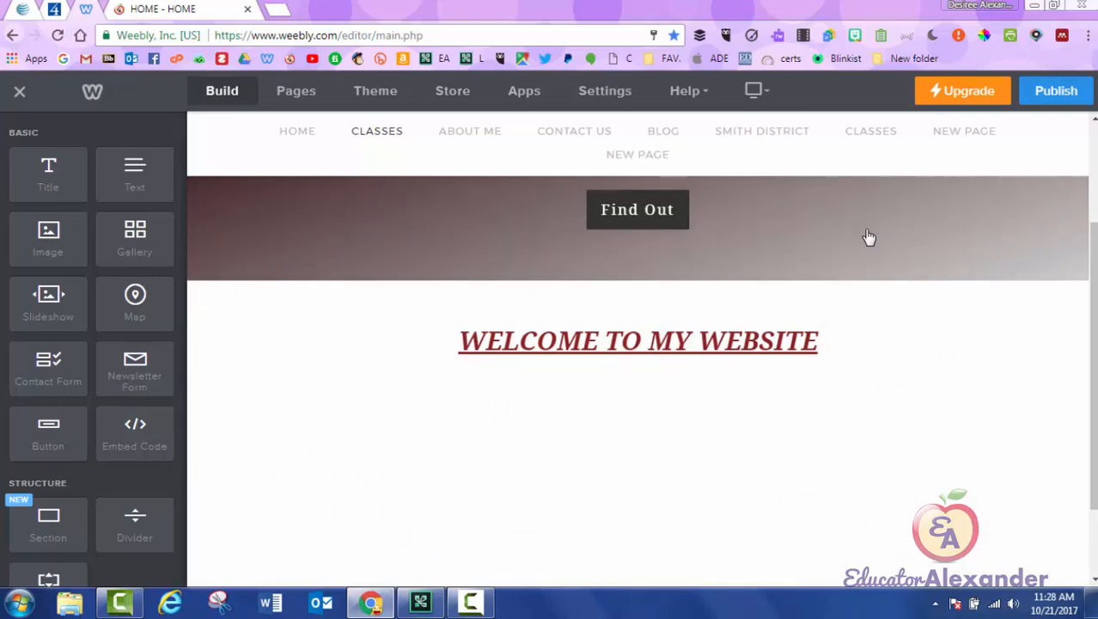
drag(460, 341, 819, 341)
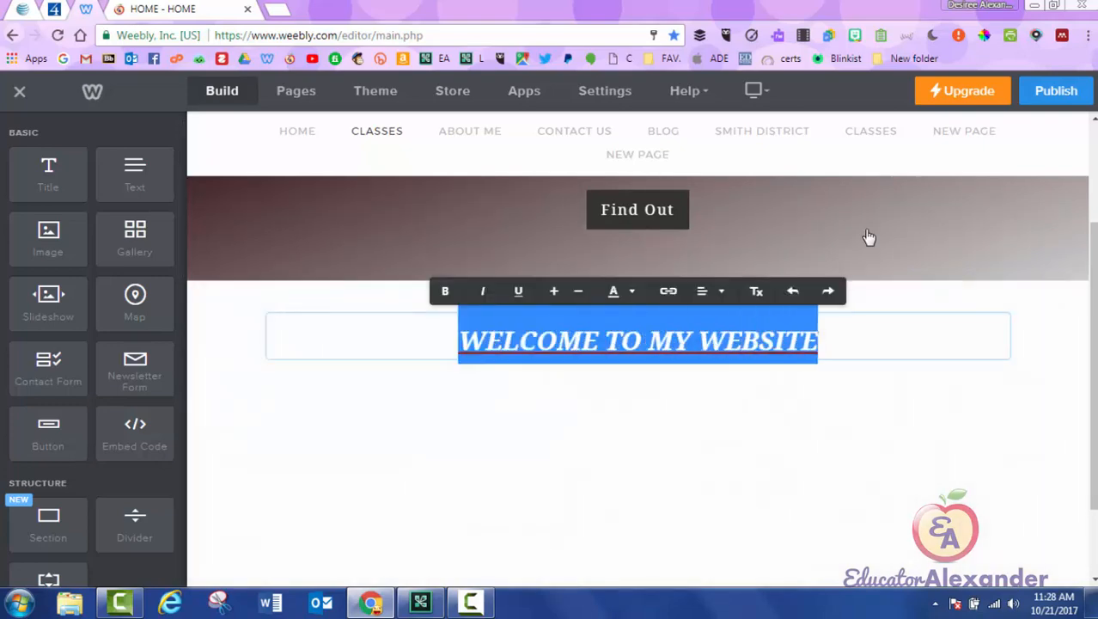
click(870, 237)
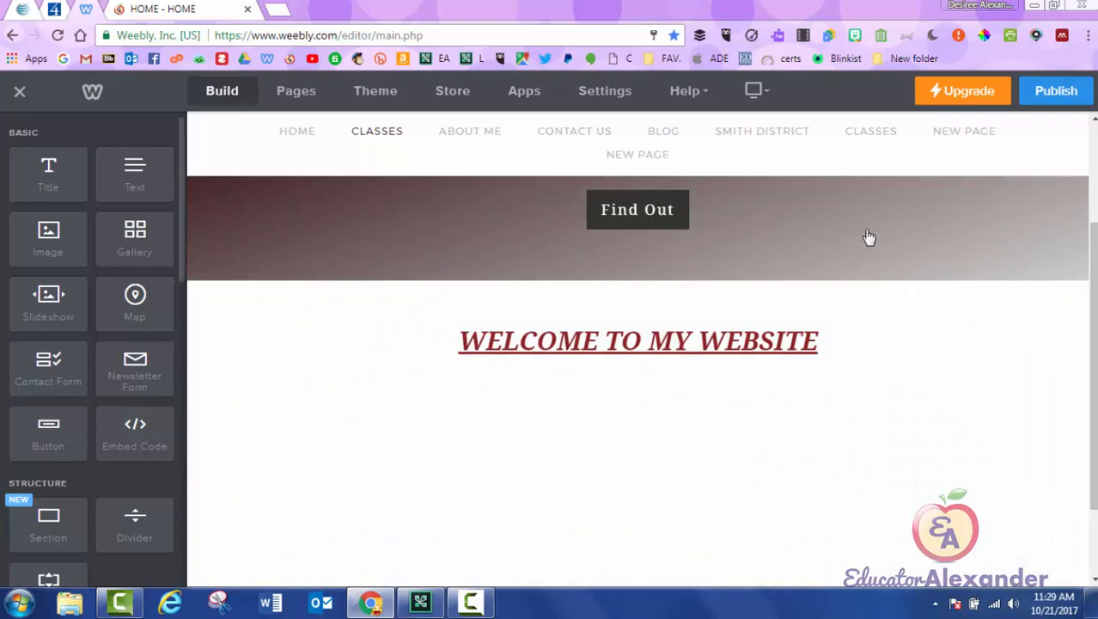
Step: Add a text element beside the "WELCOME TO MY WEBSITE" title, forming a second column to its right
drag(135, 175, 349, 329)
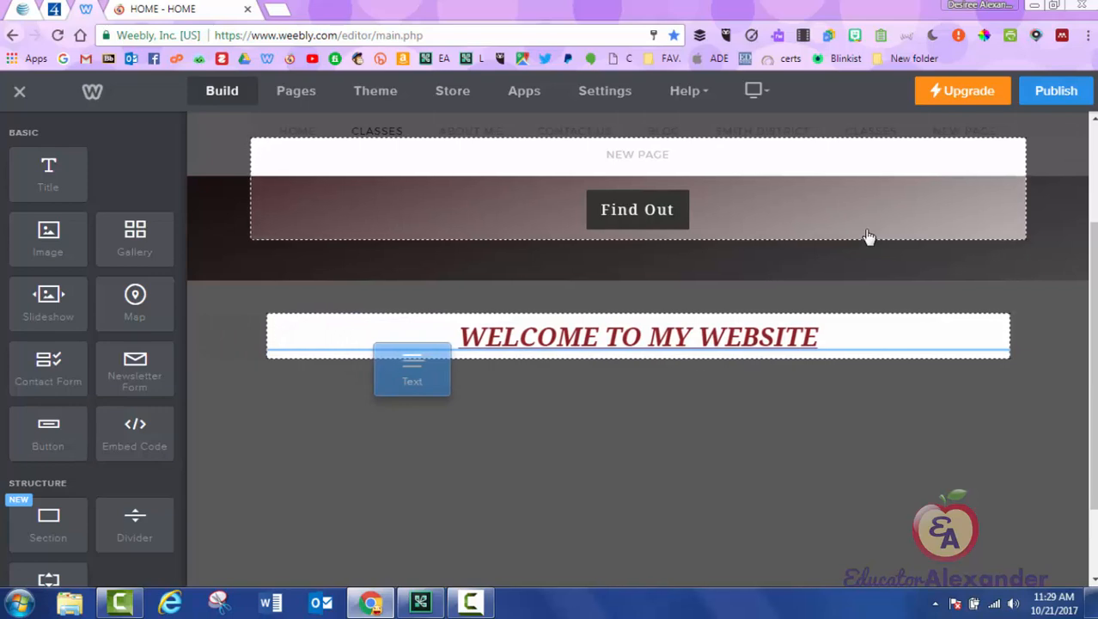
drag(491, 372, 615, 383)
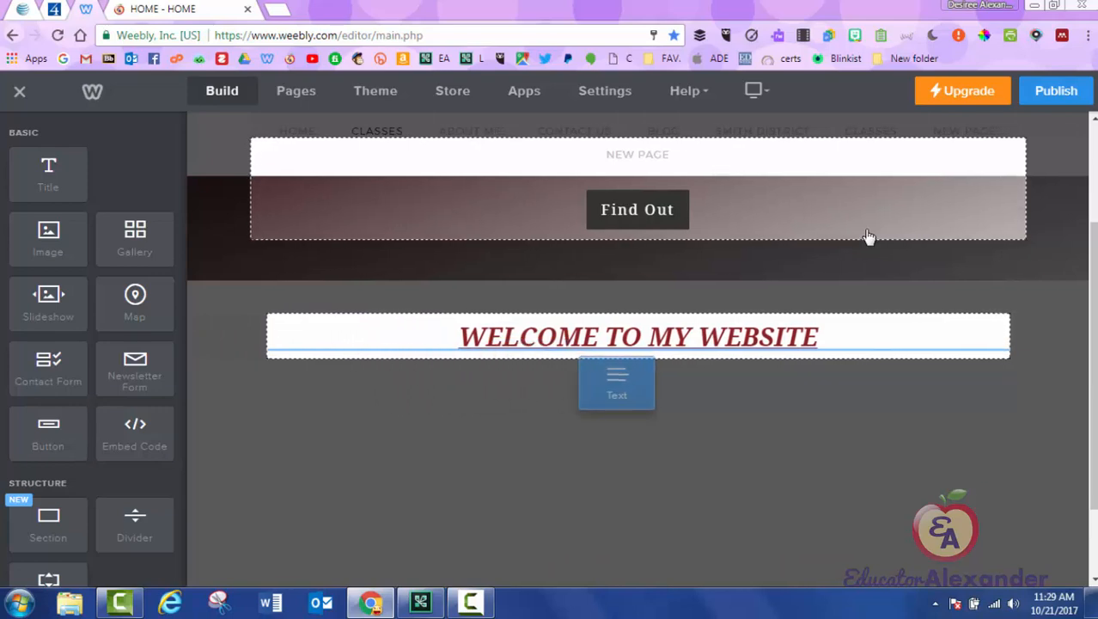
drag(616, 383, 402, 355)
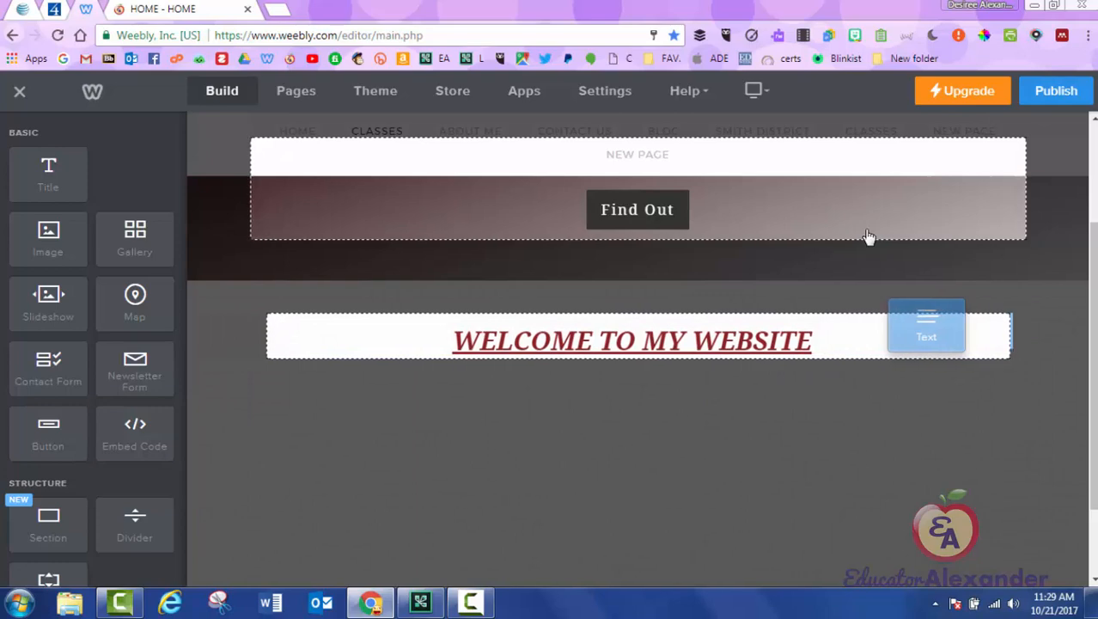
drag(926, 326, 944, 326)
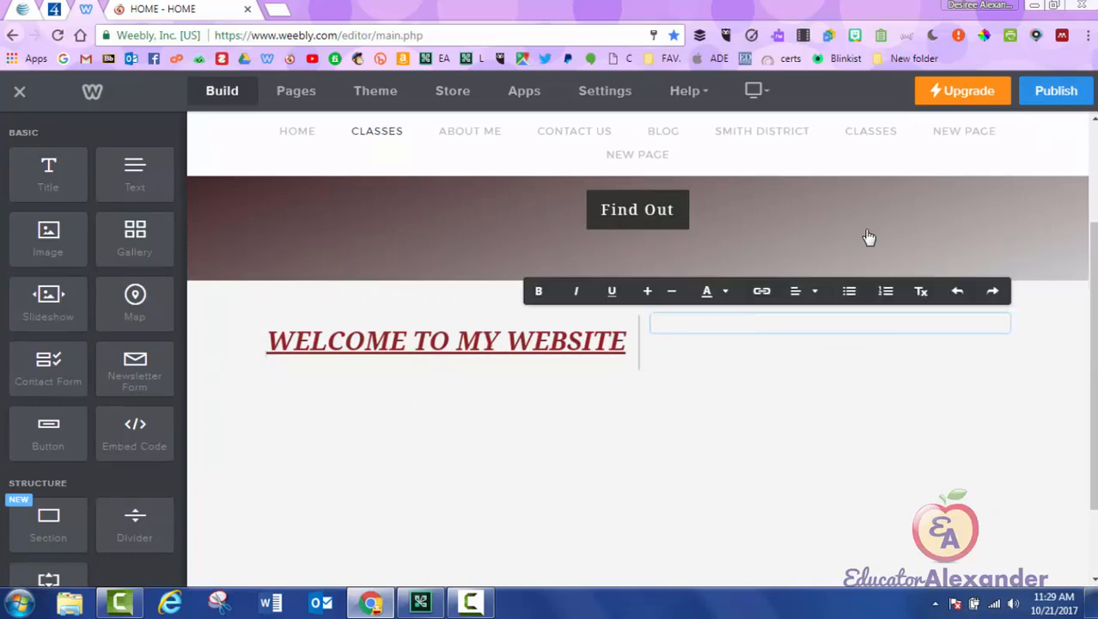
Step: Enter "Welcome to my website." and "I am happy that you are here." on two separate lines in the new text element
text(Welcome to m)
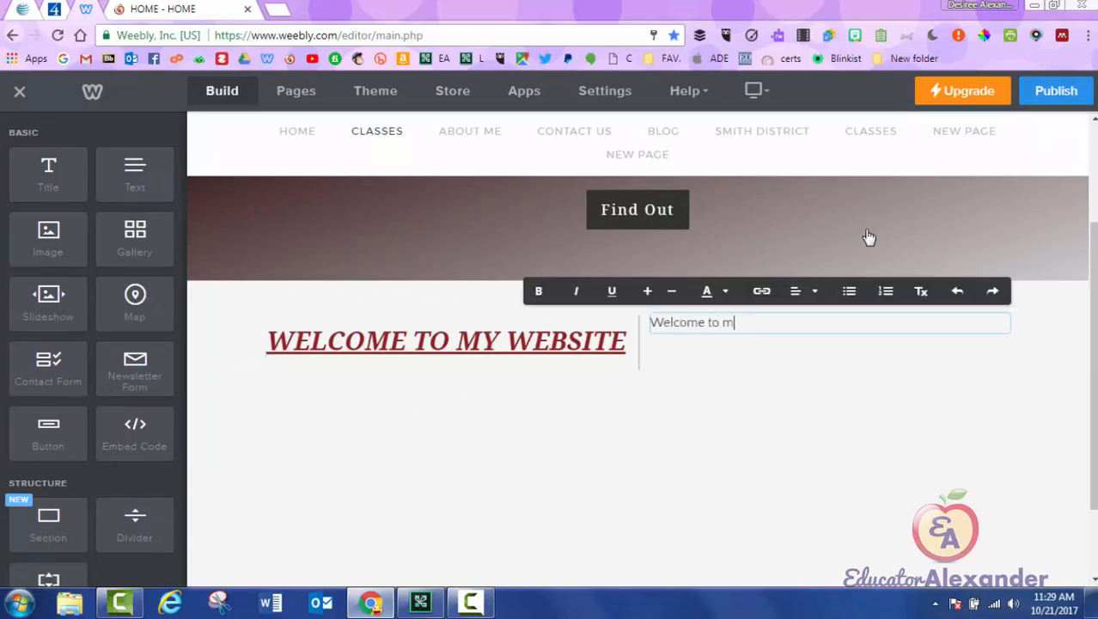
text(y website.  I am happy th)
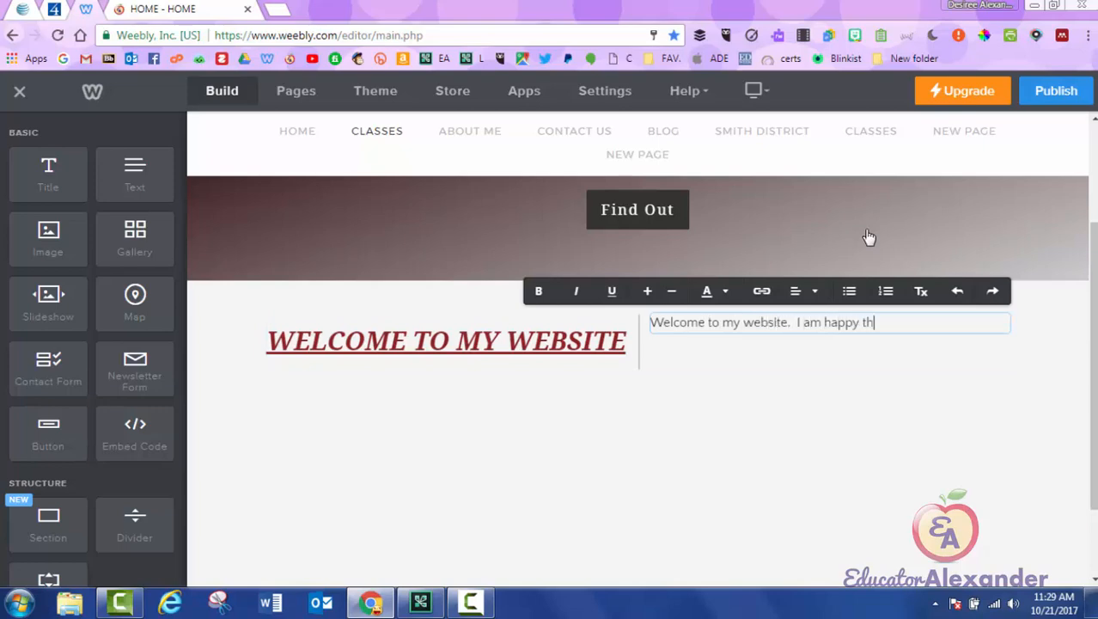
text(at you are here.)
key(Return)
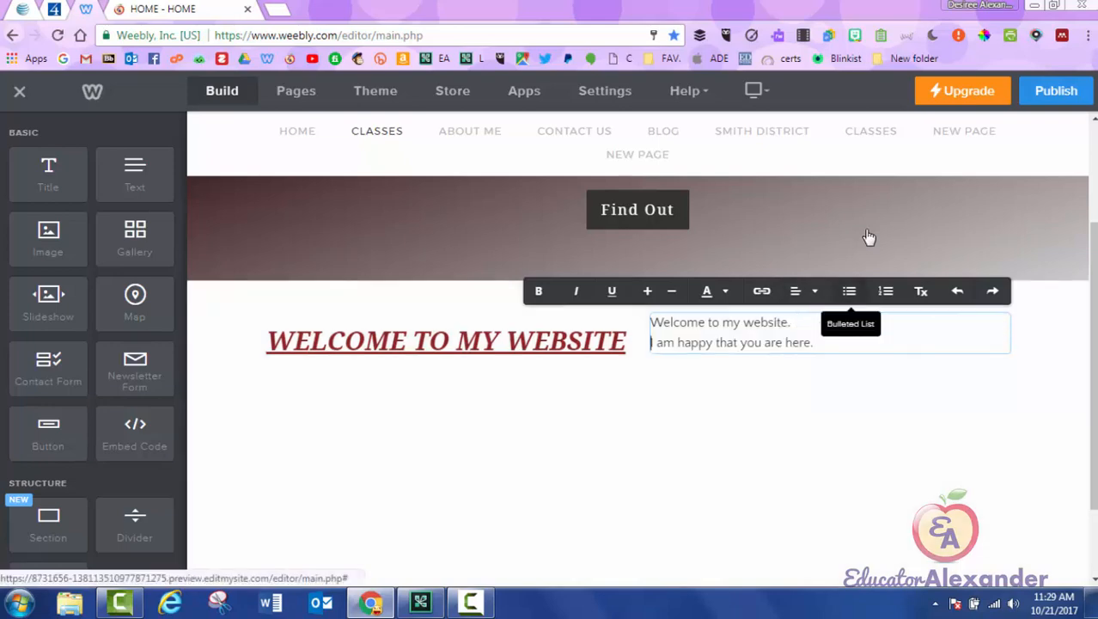
Step: Center-align both lines of the welcome paragraph and increase their font size slightly
key(ctrl+a)
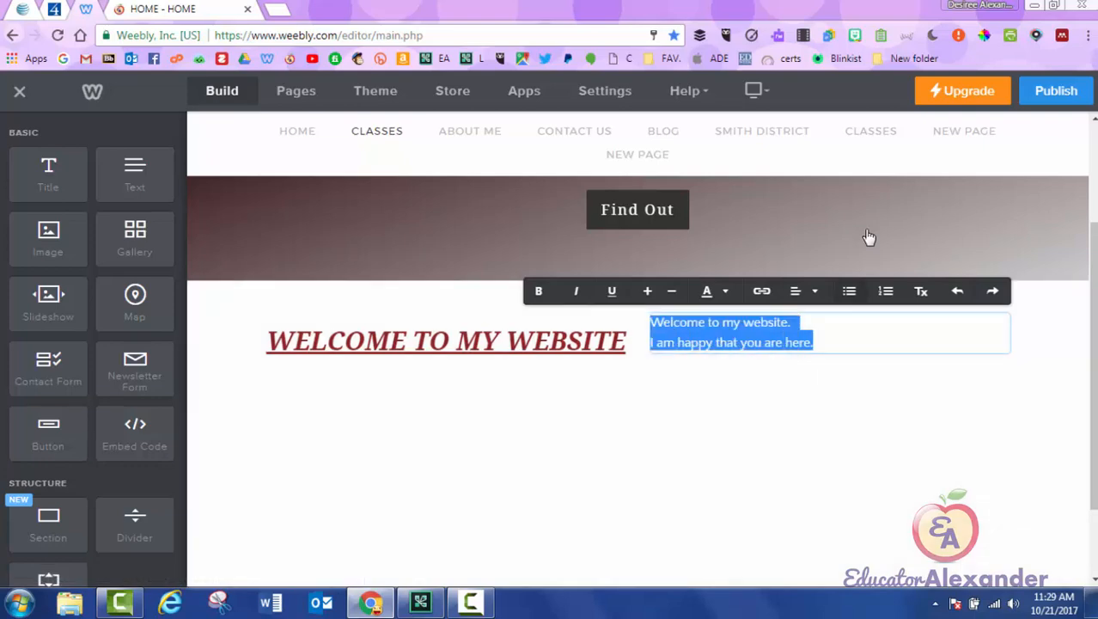
click(804, 291)
click(804, 343)
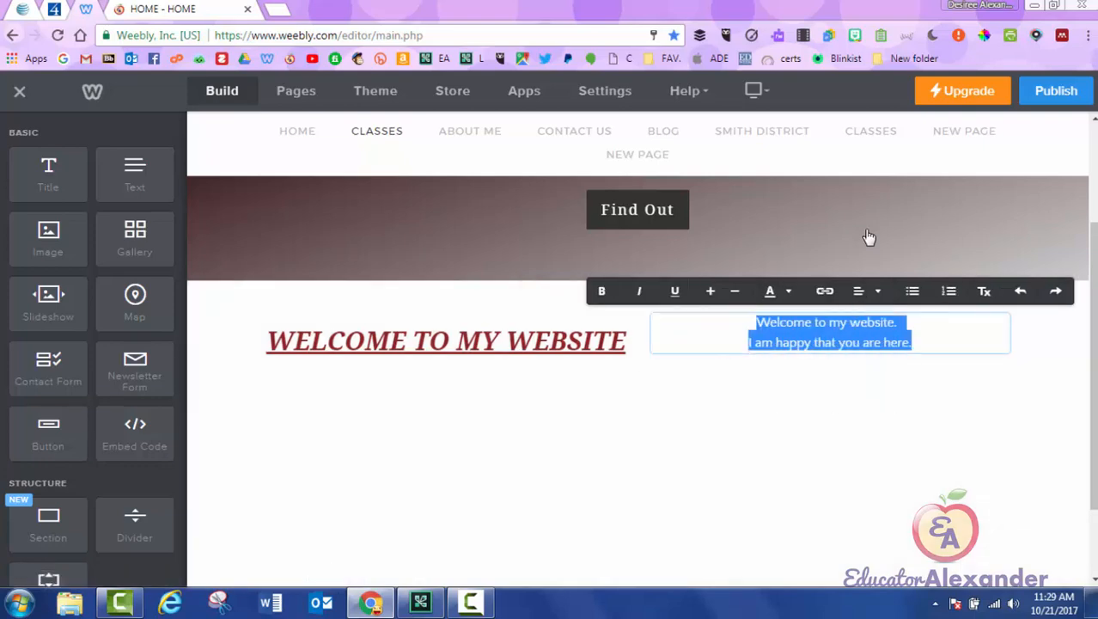
click(711, 291)
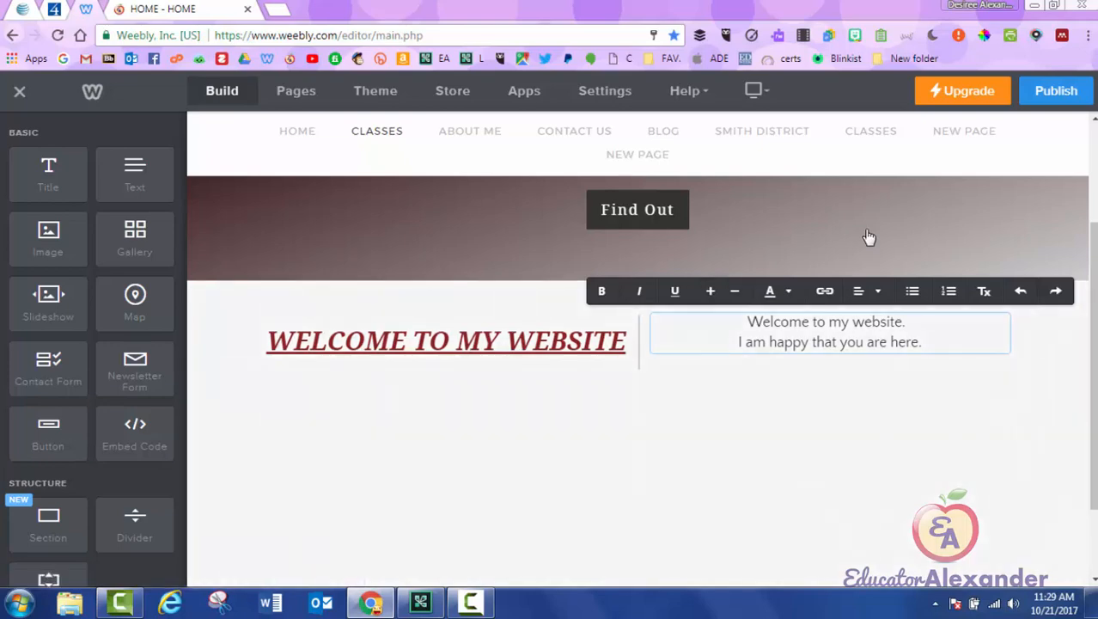
click(869, 238)
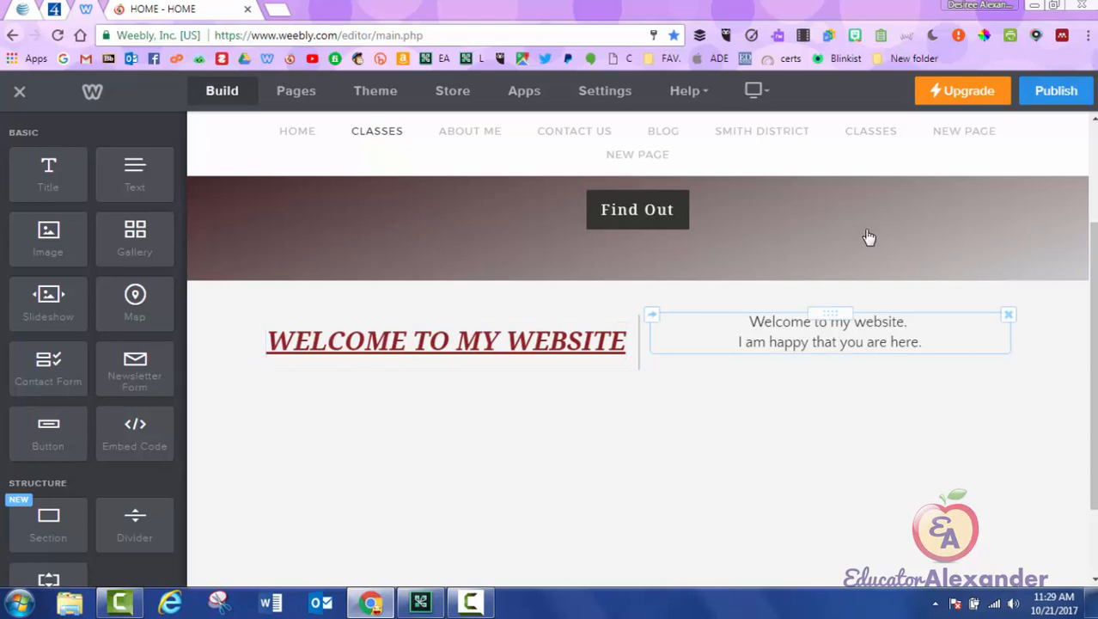
Step: Try a smaller font size on both lines of the welcome paragraph, and enlarge them until they nearly fill the column width
drag(749, 322, 922, 343)
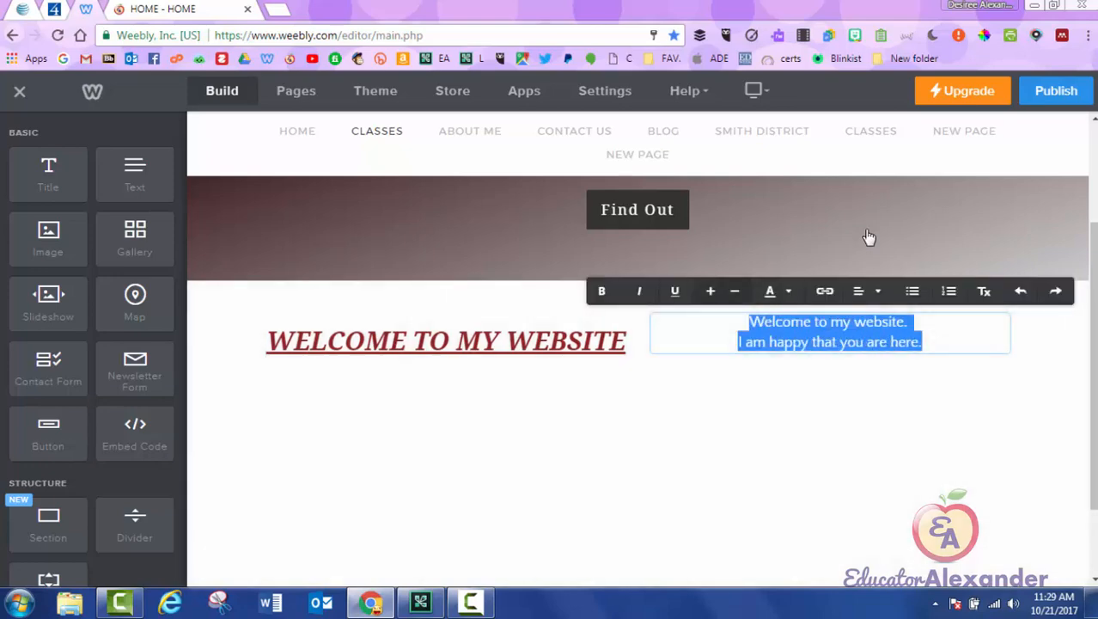
click(735, 292)
click(735, 291)
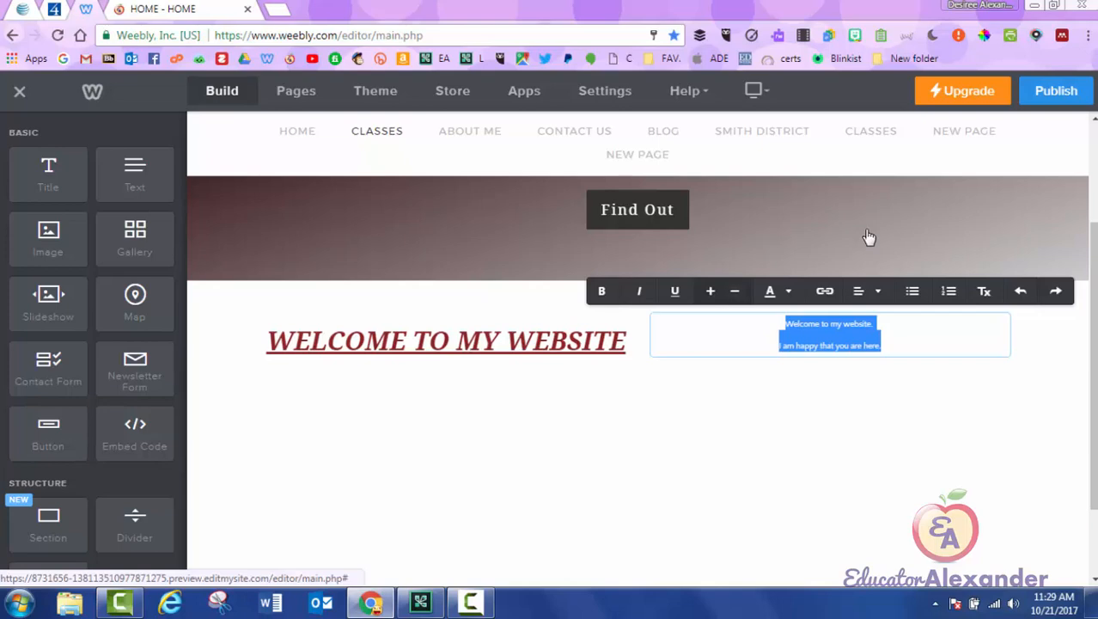
click(710, 292)
click(710, 292)
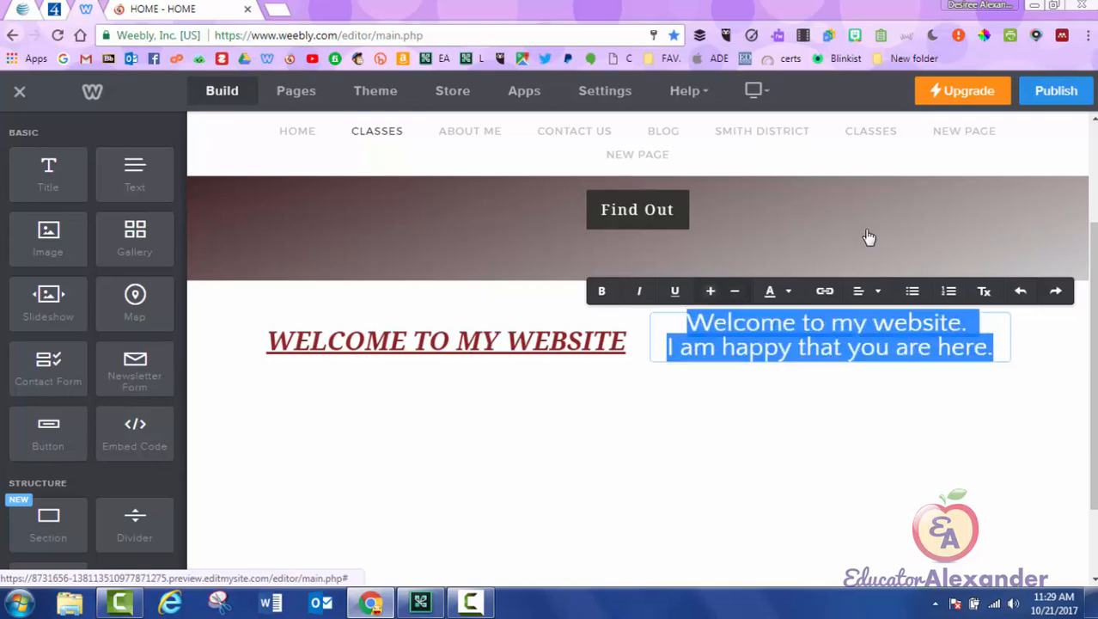
Step: Try a larger font size on the two-line welcome text, restore it, and reselect the text to view its colour options
click(711, 292)
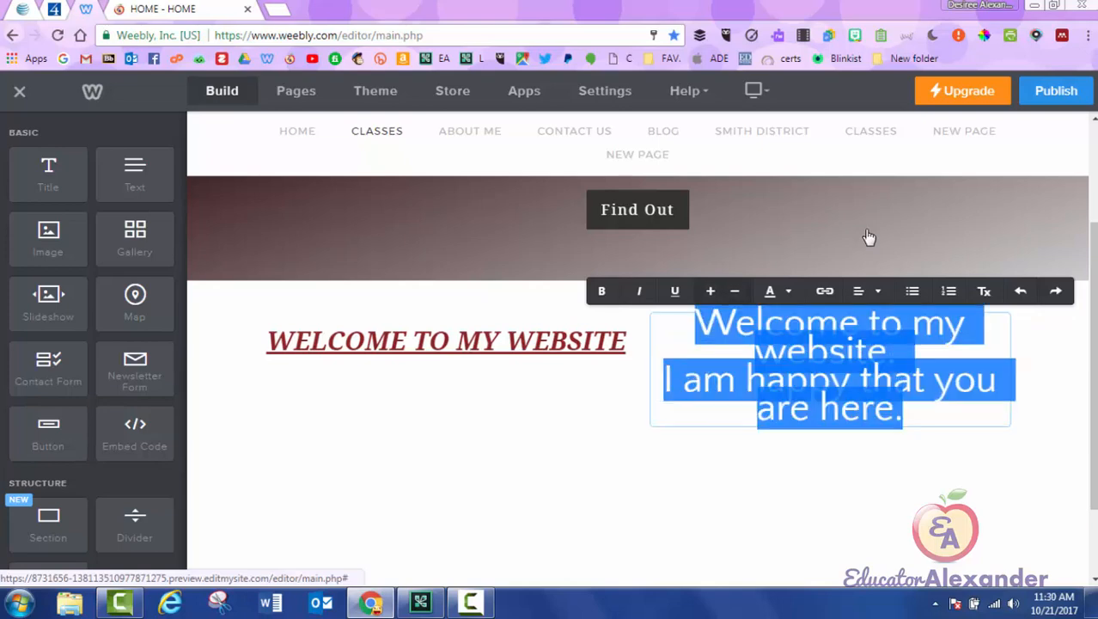
click(735, 291)
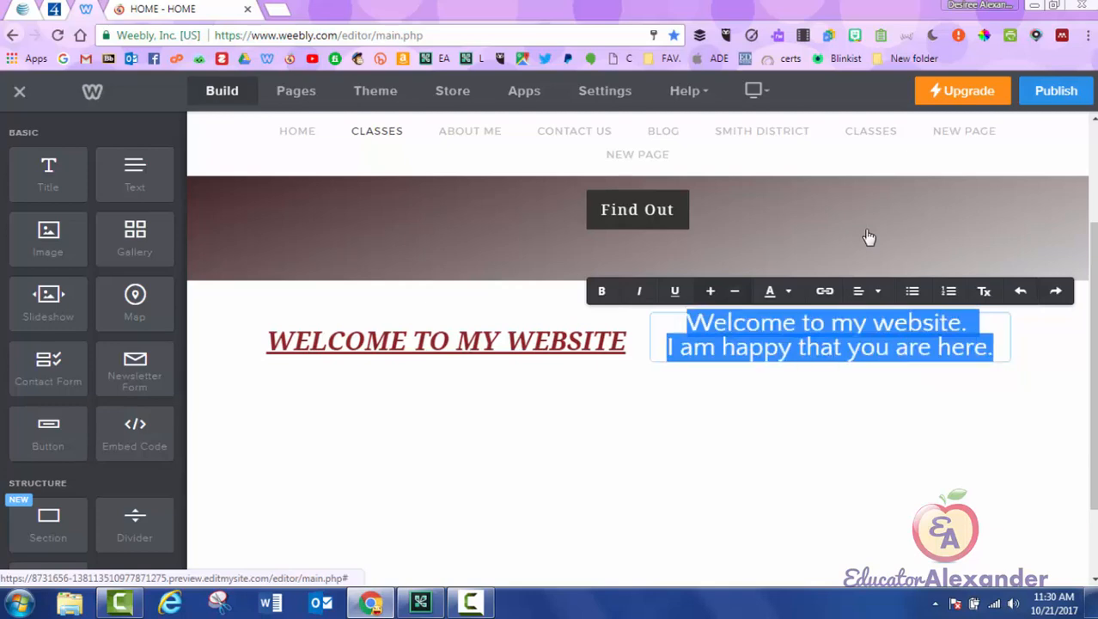
click(825, 430)
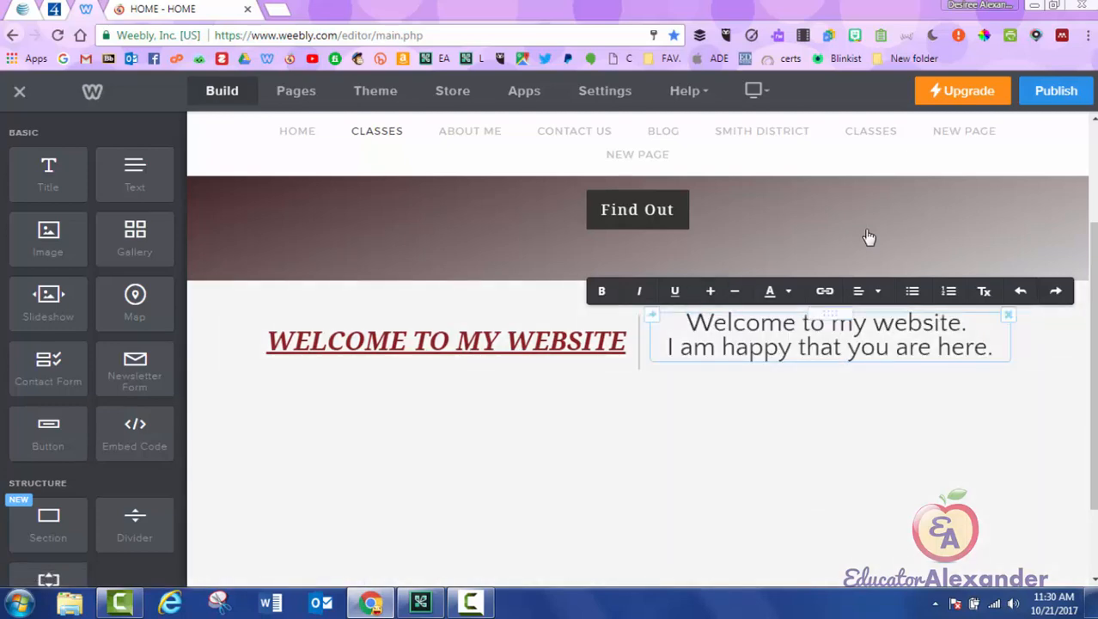
drag(993, 346, 686, 322)
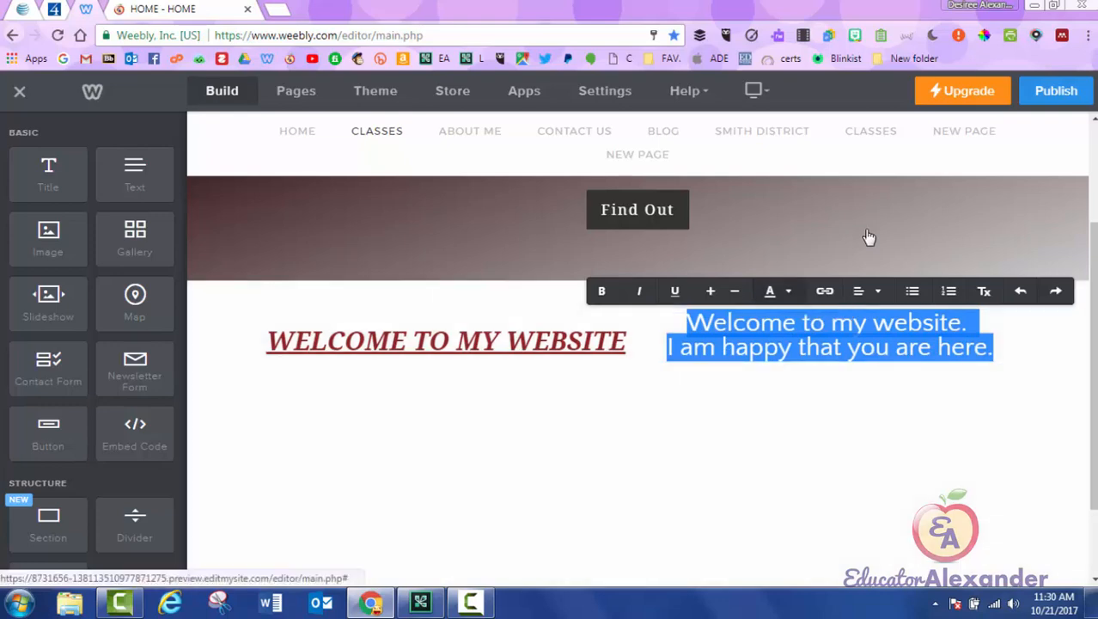
click(777, 291)
click(859, 438)
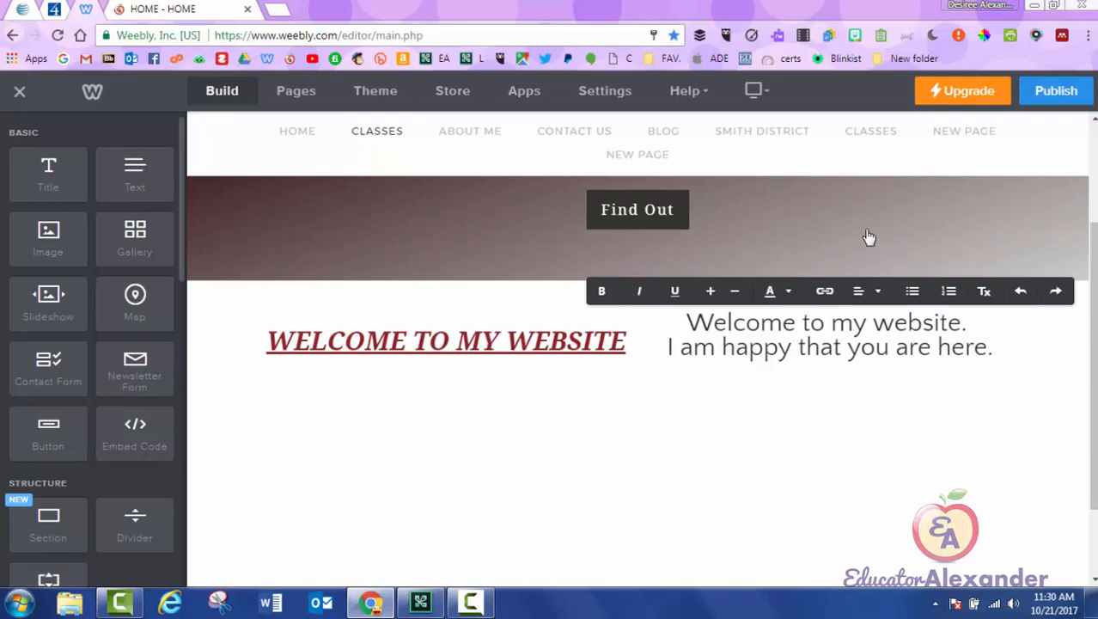
Step: Add an image element below the welcome text, using the minion-with-pumpkins picture from a free photo search for "minions"
mouse_move(48, 240)
mouse_down()
mouse_move(443, 417)
mouse_move(561, 436)
mouse_move(624, 389)
mouse_up()
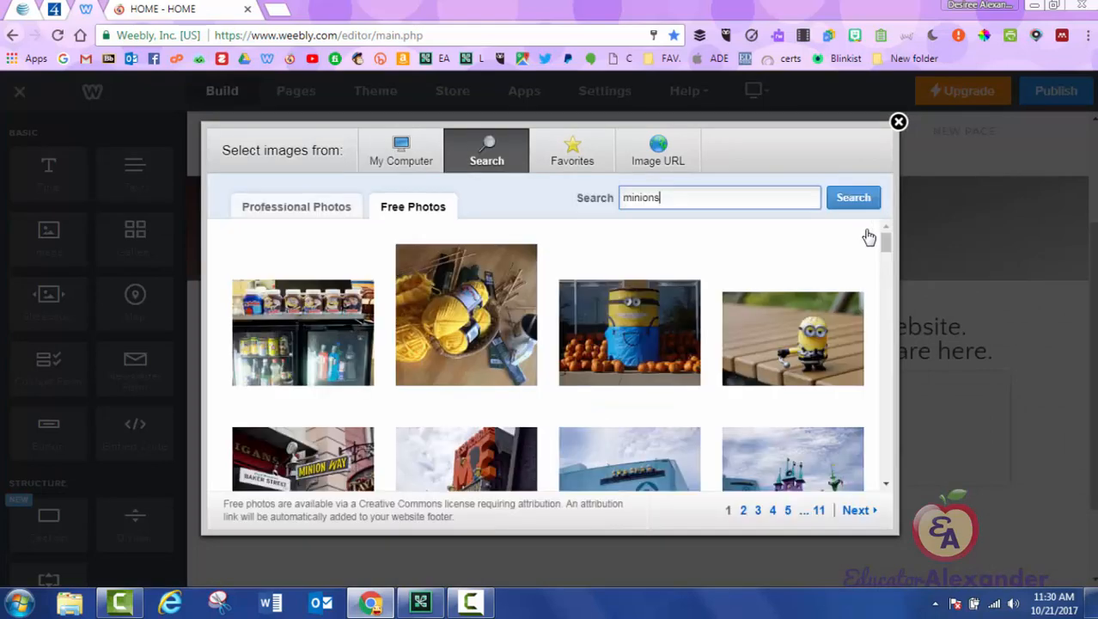
mouse_move(630, 334)
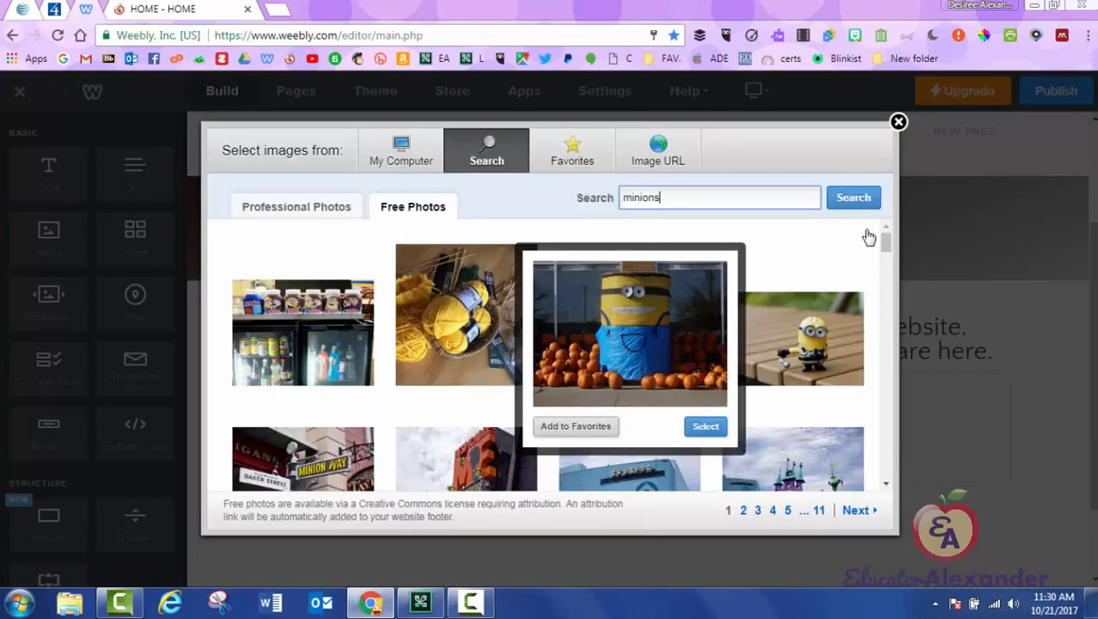
click(705, 426)
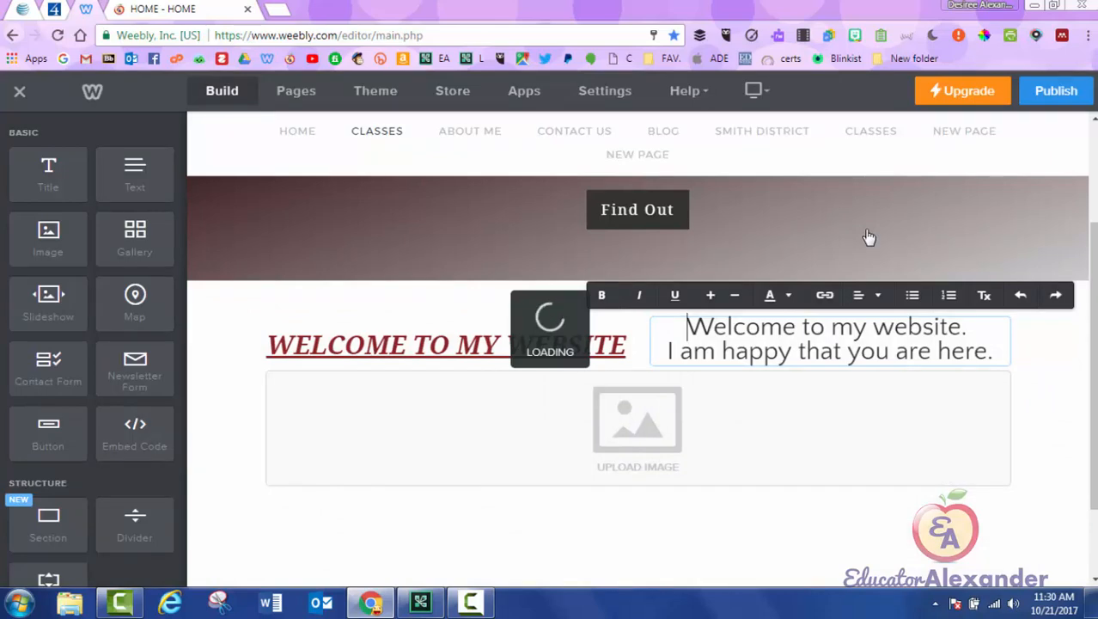
Step: Scale the minion photo down proportionally to a little over a third of the content width
scroll(869, 238, down, 2)
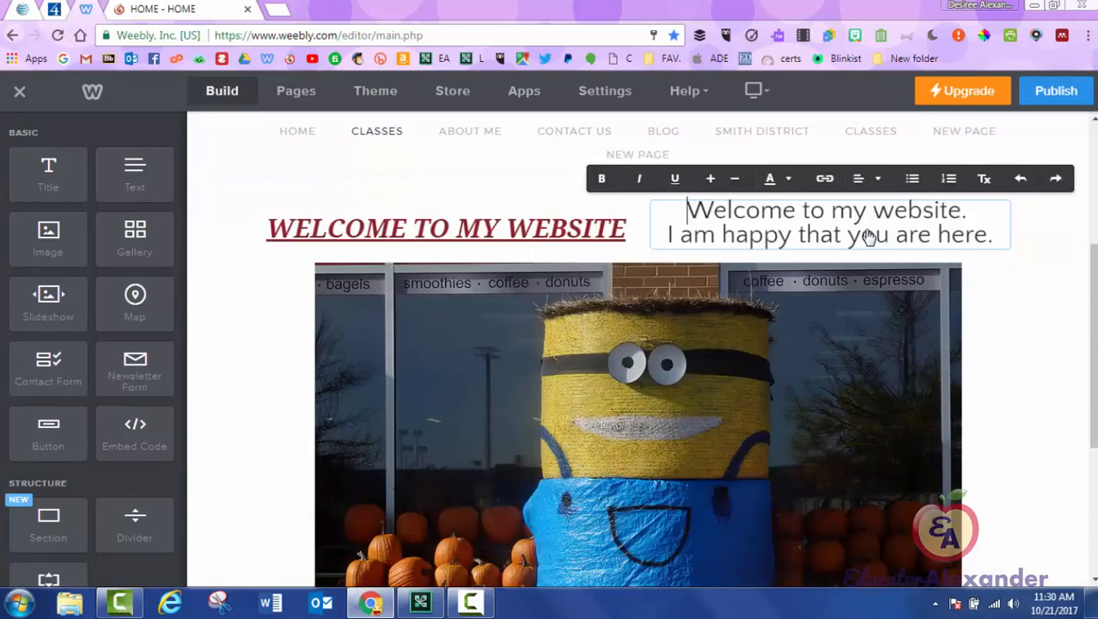
scroll(869, 237, down, 3)
scroll(869, 238, down, 2)
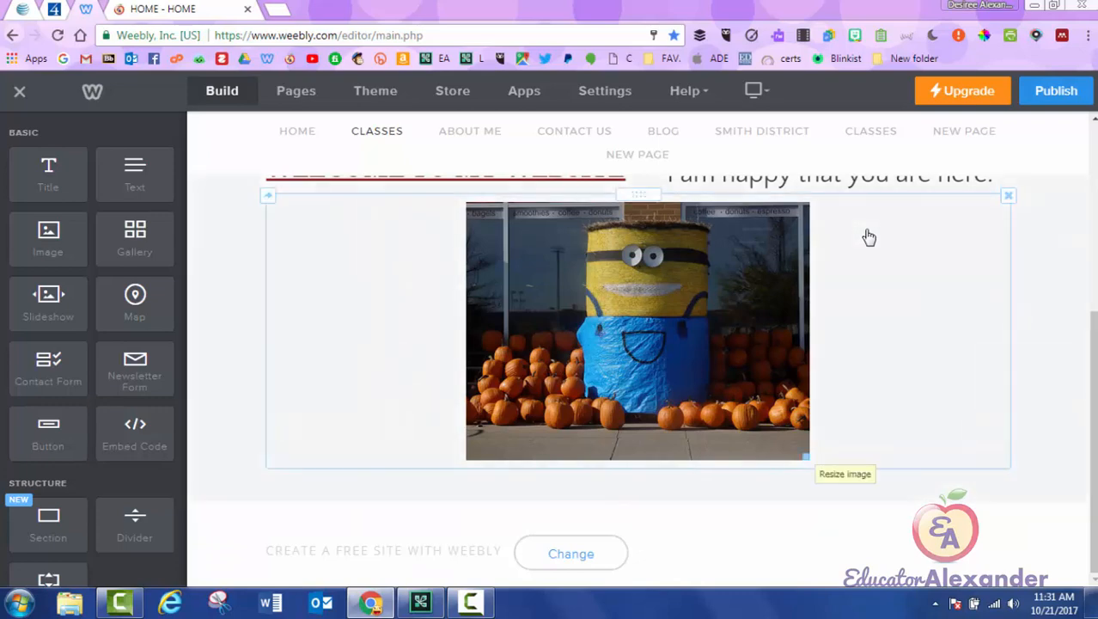
mouse_move(806, 457)
mouse_down()
mouse_move(675, 331)
mouse_move(891, 509)
mouse_move(814, 422)
mouse_move(684, 341)
mouse_move(757, 456)
mouse_move(775, 457)
mouse_up()
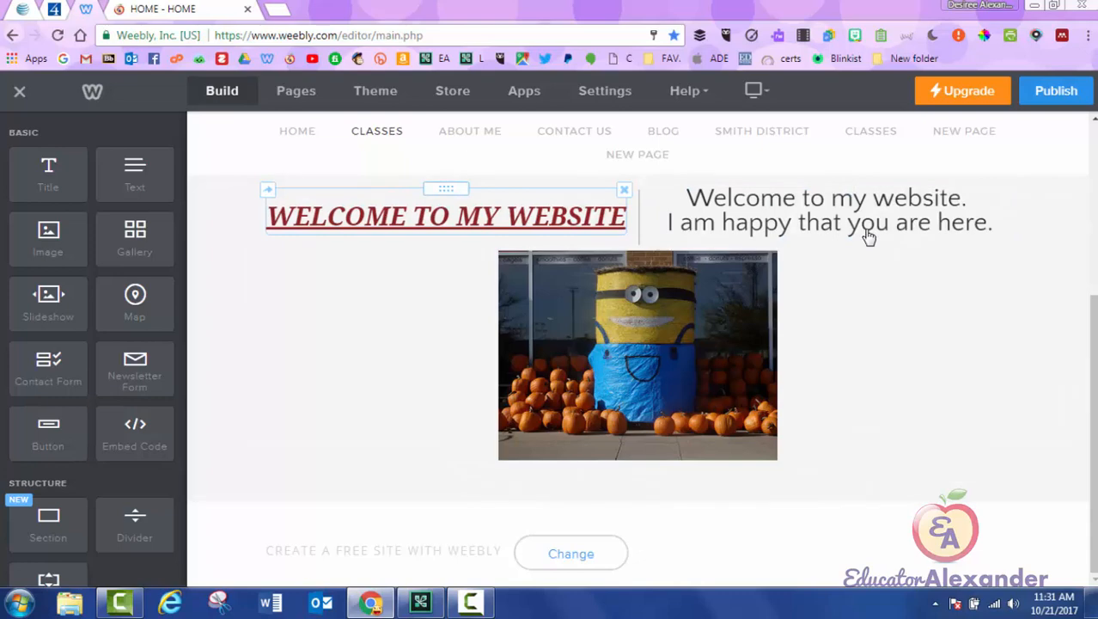
Step: Try moving the "WELCOME TO MY WEBSITE" title over the welcome paragraph, and start deleting the title before dismissing the confirmation
drag(446, 189, 868, 198)
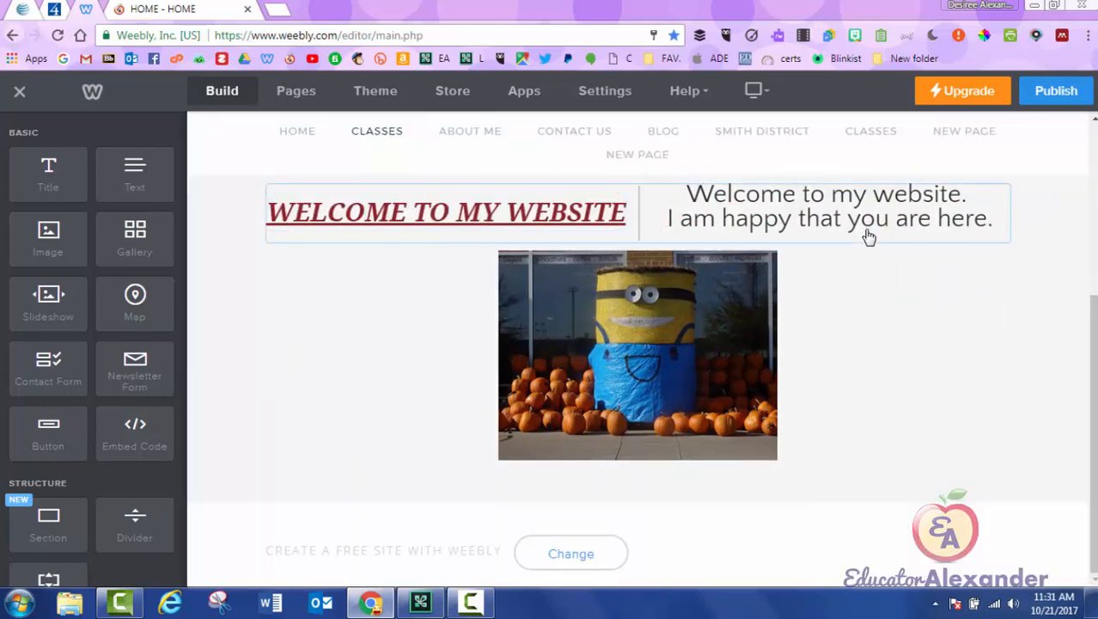
click(625, 185)
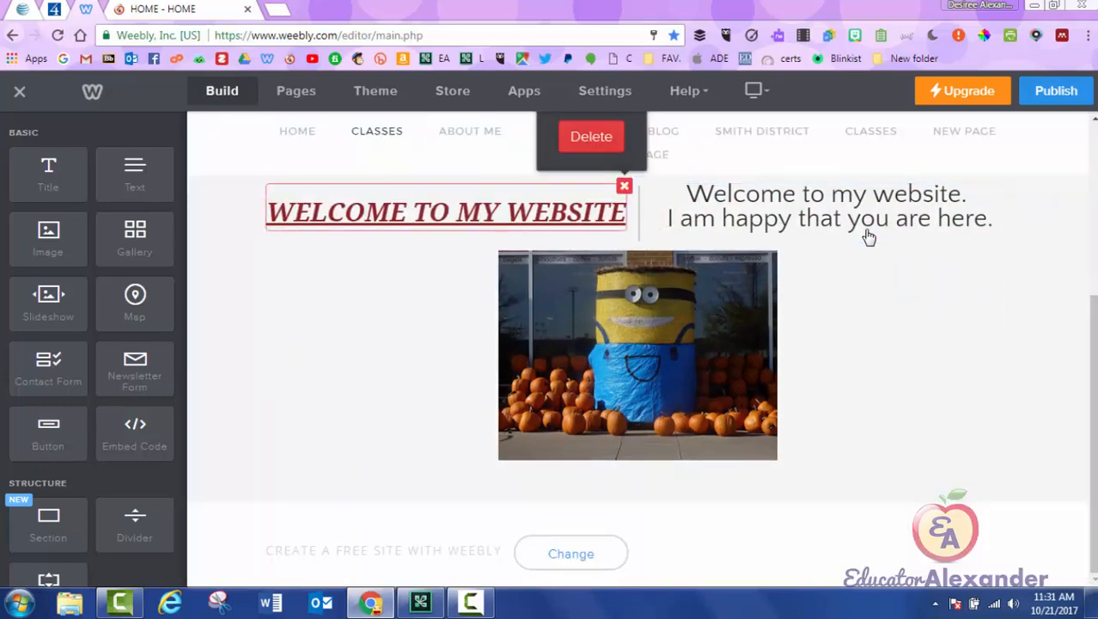
scroll(870, 237, up, 2)
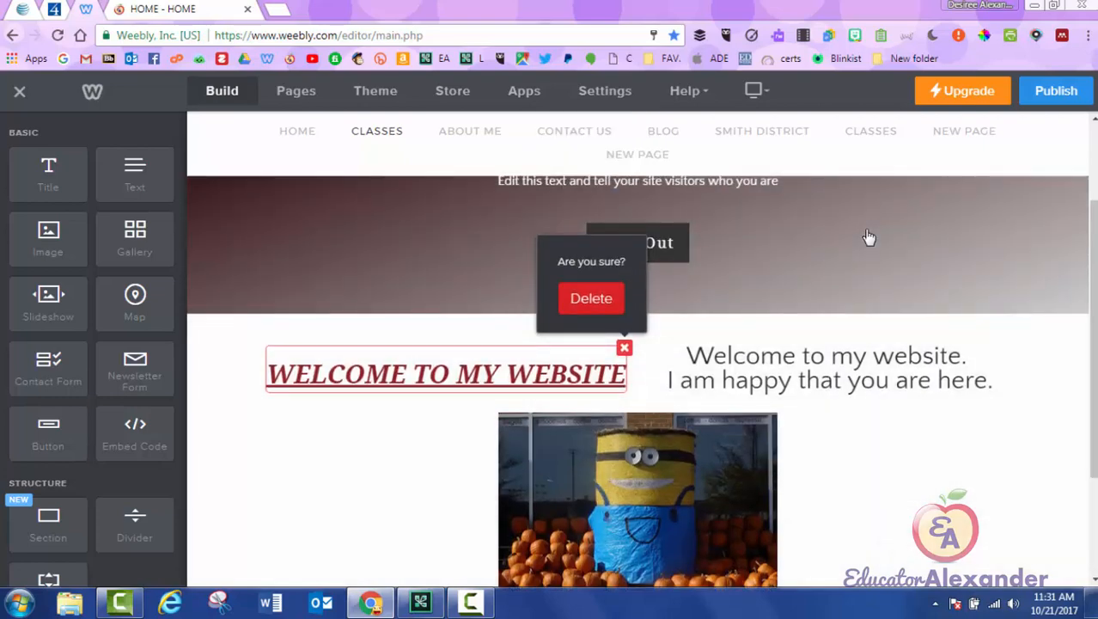
click(637, 499)
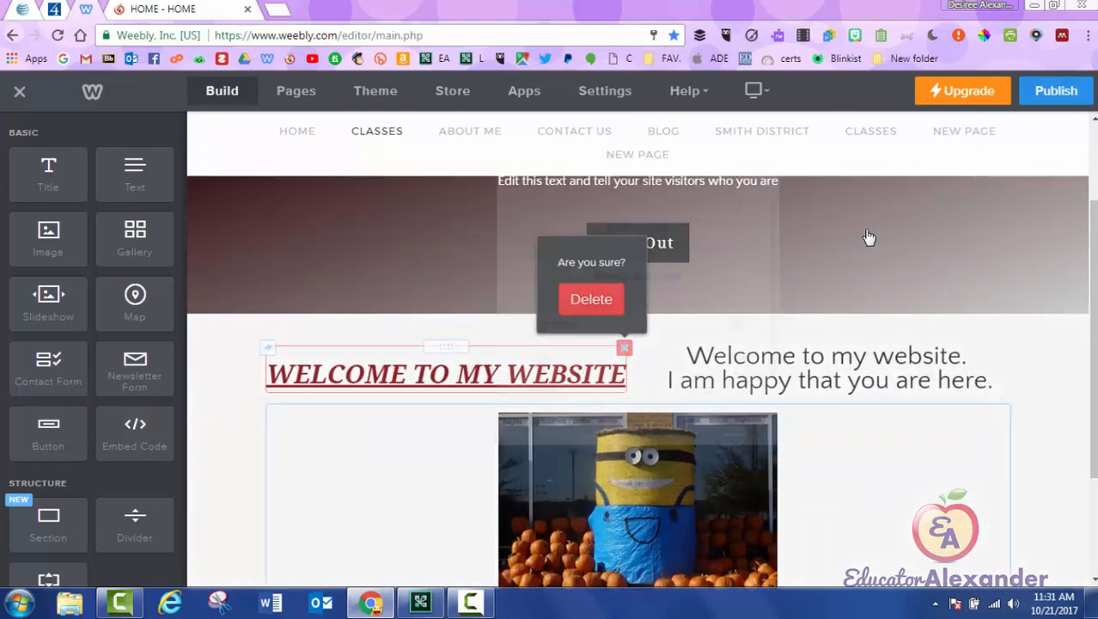
click(870, 237)
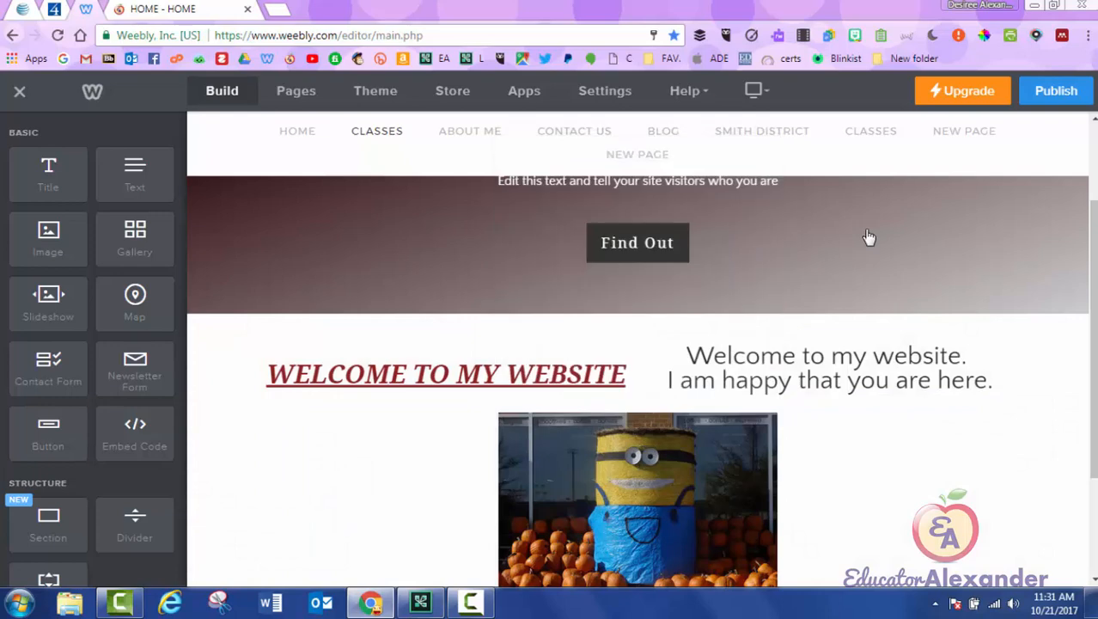
Step: Compare the destination pages offered for moving and copying the "WELCOME TO MY WEBSITE" title, and dismiss the minion image's settings
scroll(869, 237, down, 1)
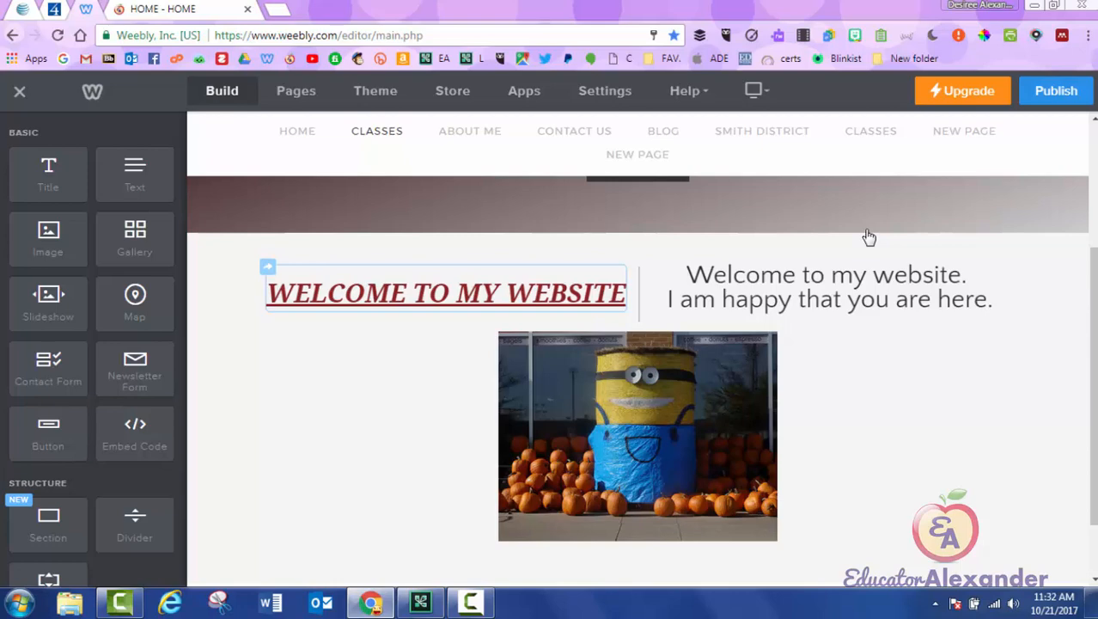
click(268, 266)
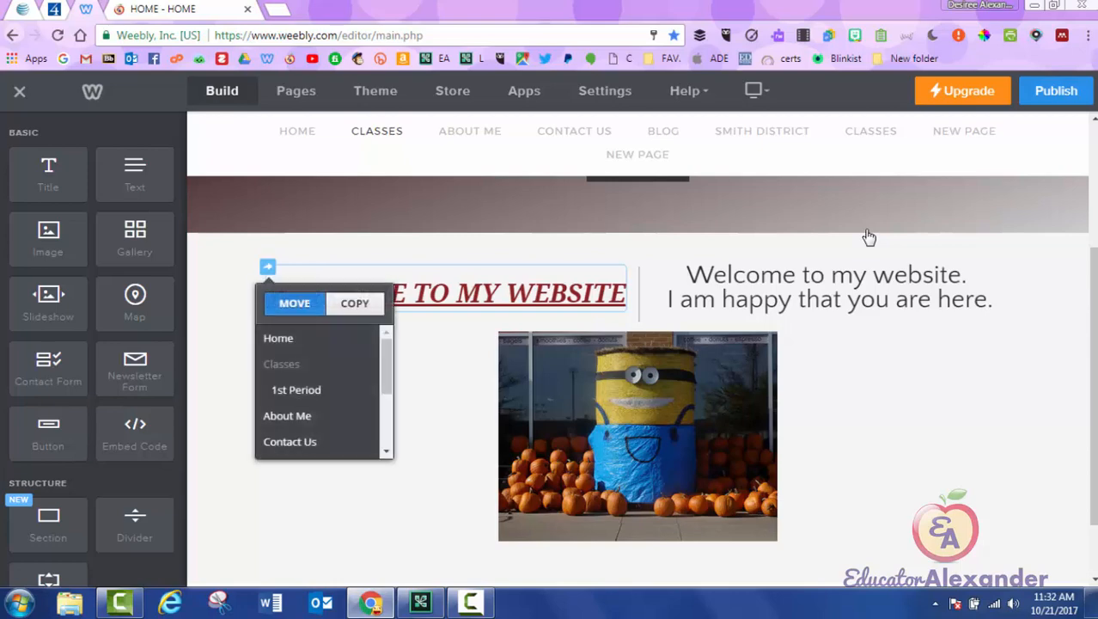
click(354, 303)
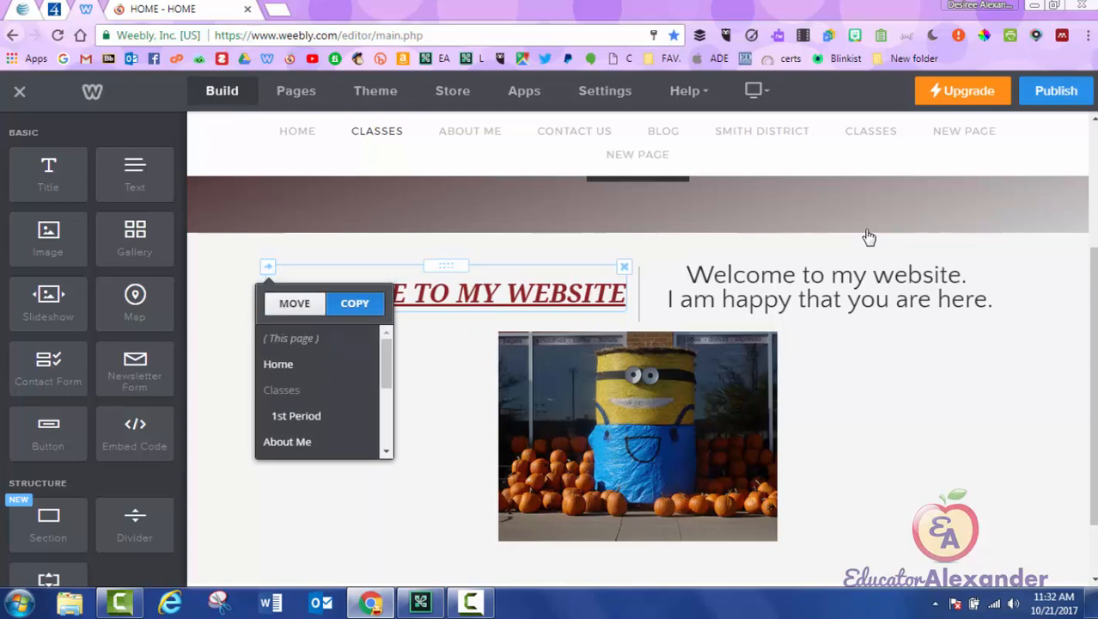
click(294, 303)
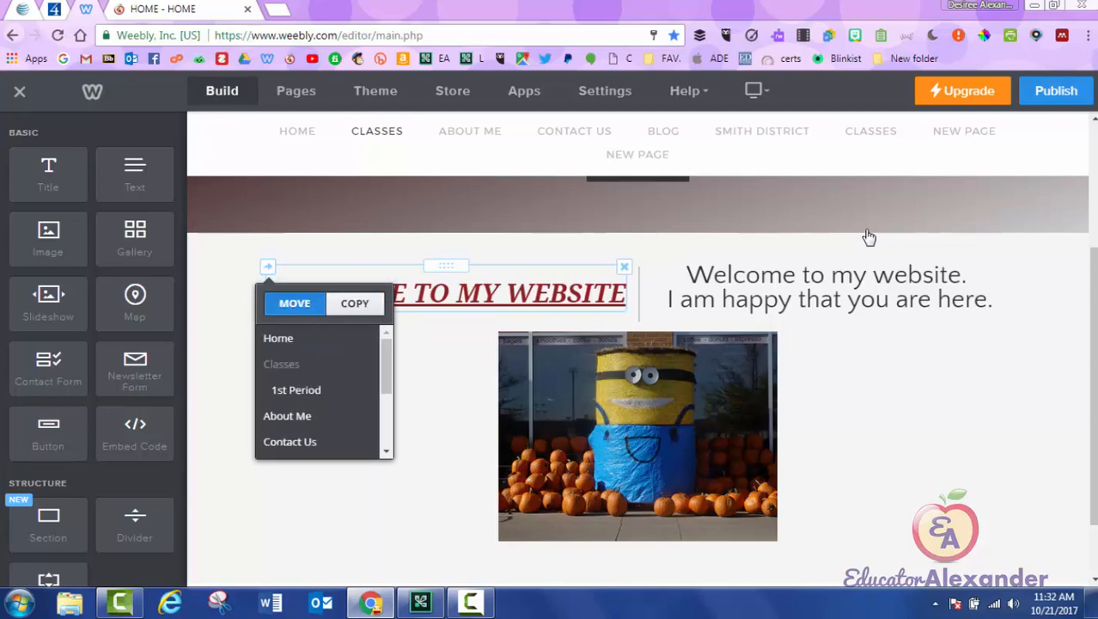
click(354, 302)
click(293, 302)
click(354, 302)
click(294, 302)
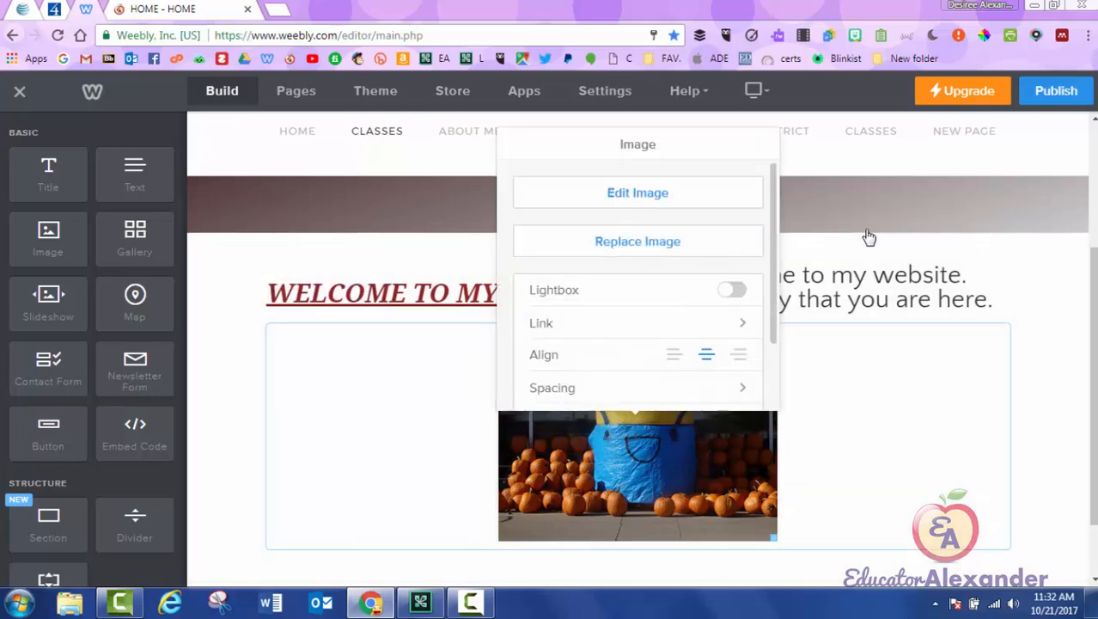
click(869, 237)
click(869, 237)
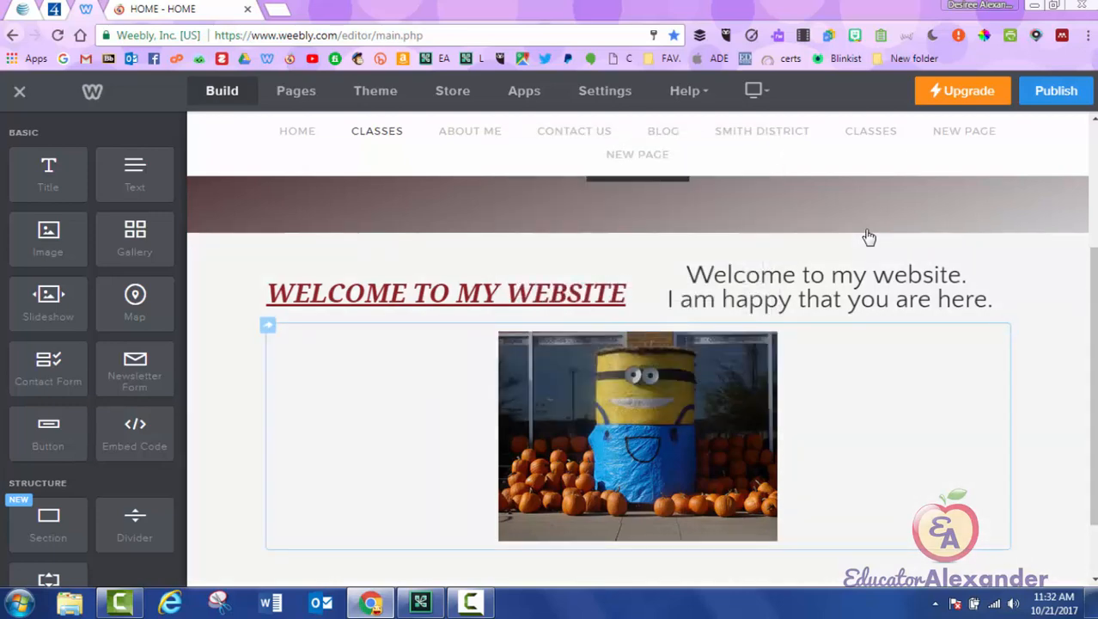
Step: Copy the minion photo from the Classes page to the About Me page
click(268, 325)
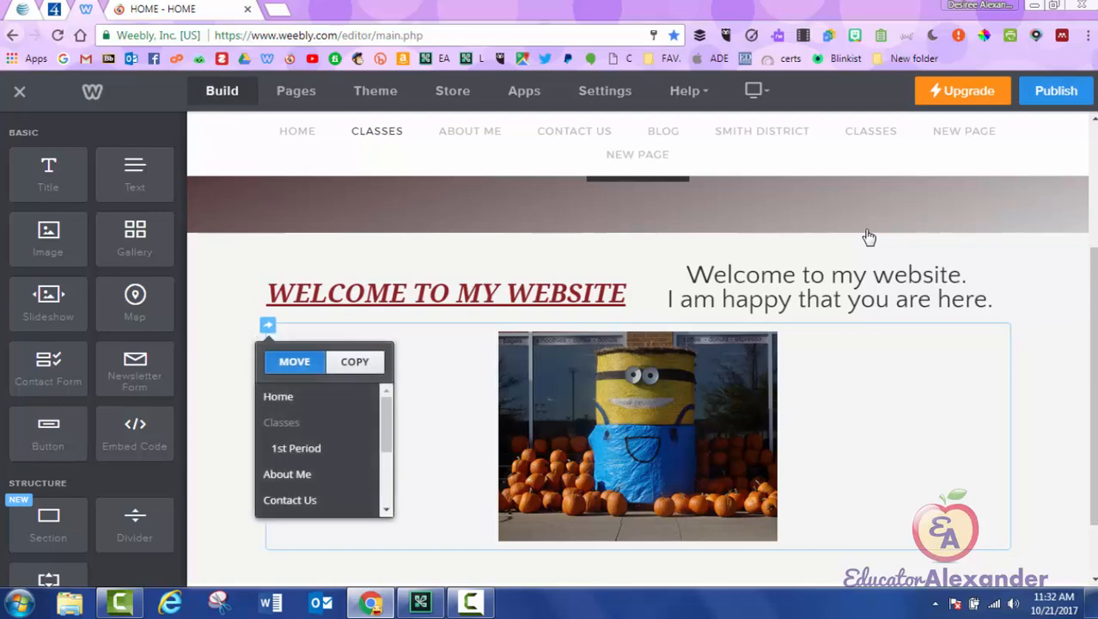
click(354, 361)
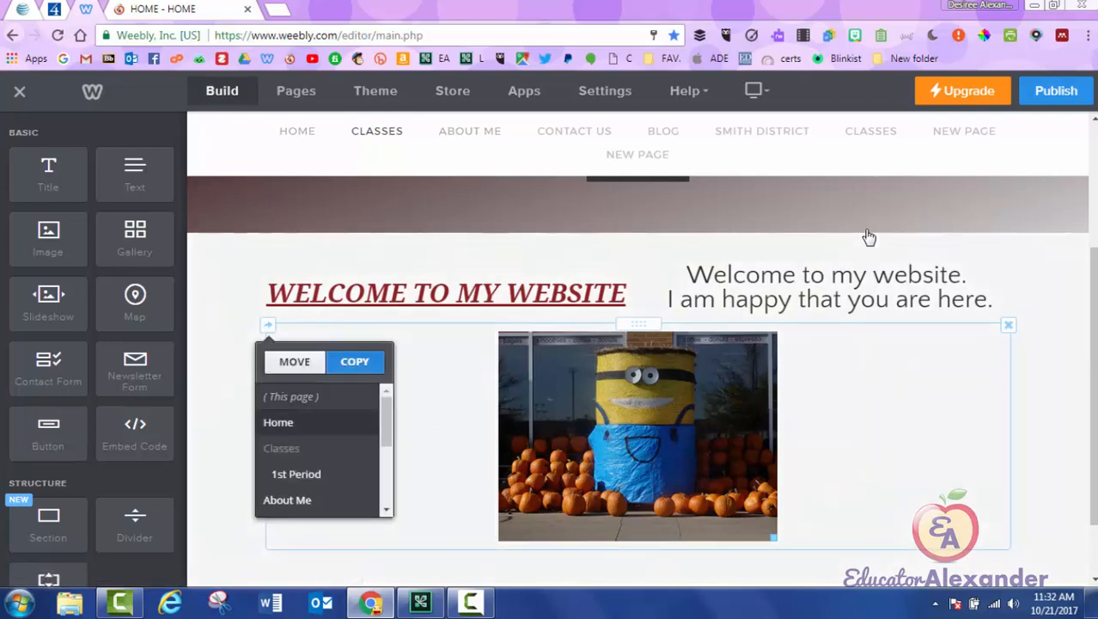
click(295, 362)
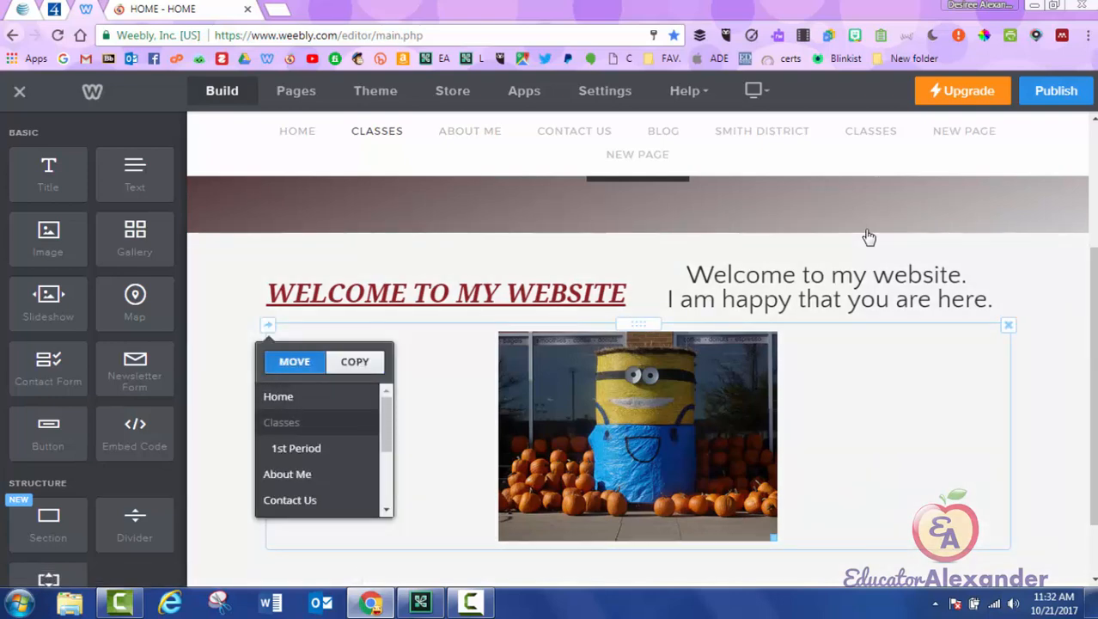
mouse_move(386, 423)
mouse_down()
mouse_move(387, 474)
mouse_move(387, 424)
mouse_up()
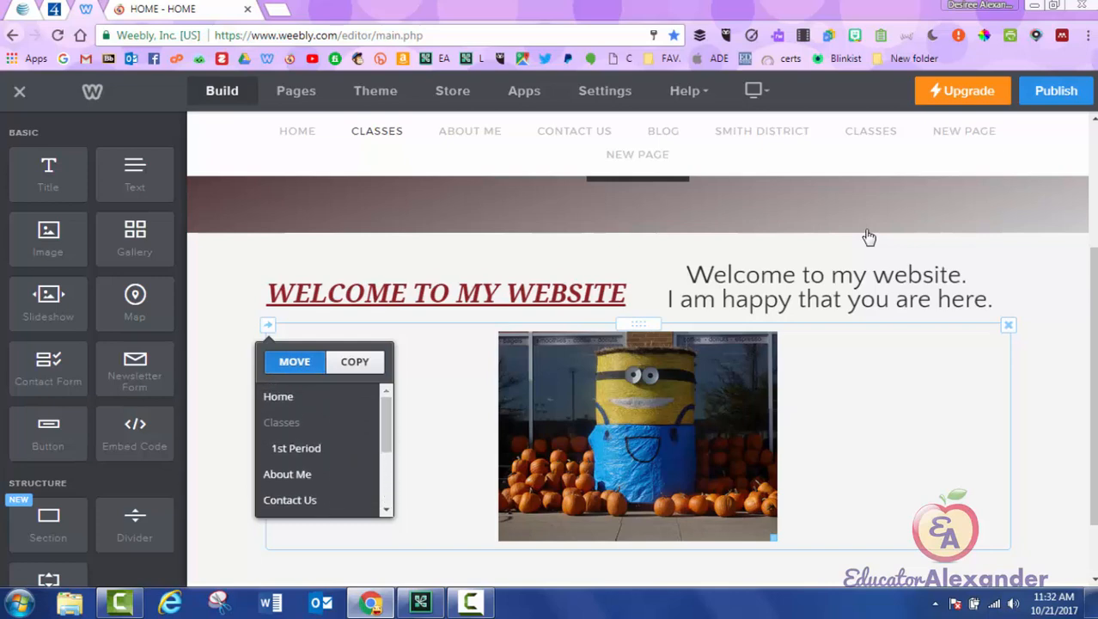
click(354, 361)
mouse_move(387, 420)
mouse_down()
mouse_move(386, 485)
mouse_move(387, 421)
mouse_move(387, 442)
mouse_up()
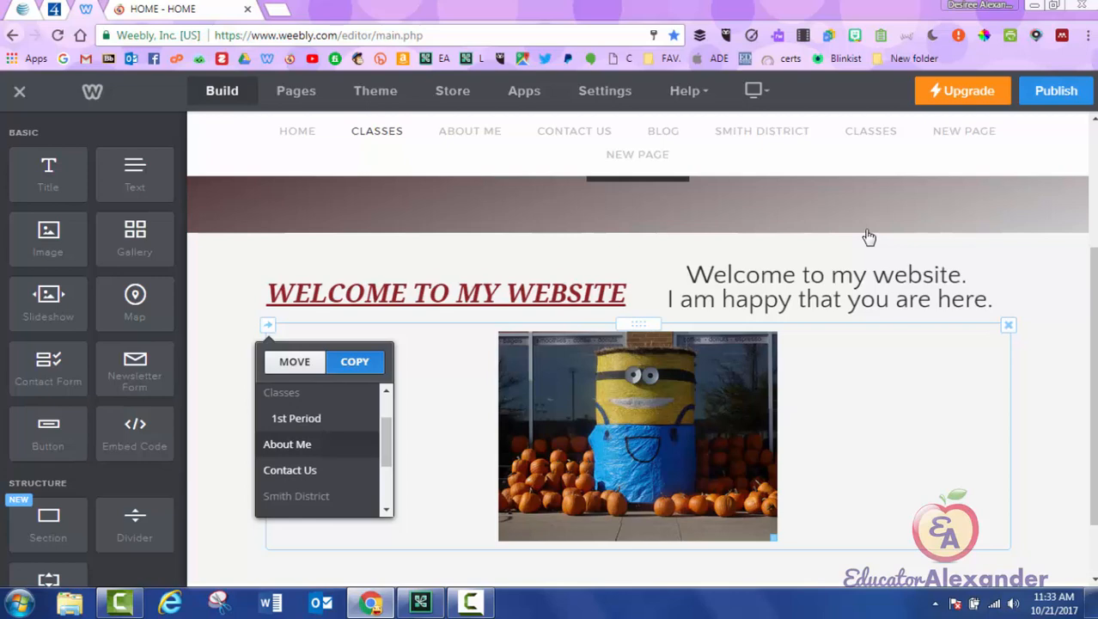
click(287, 444)
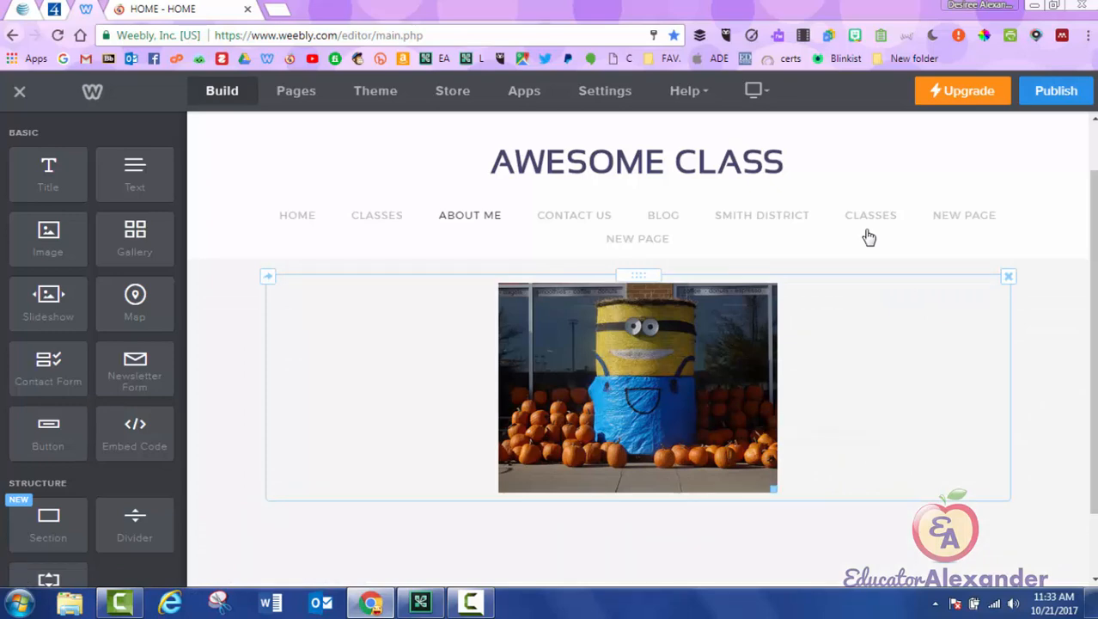
Step: Check the copied minion photo on the About Me page against the original on the Classes page
mouse_move(638, 276)
mouse_down()
mouse_move(632, 385)
mouse_move(570, 357)
mouse_move(731, 270)
mouse_move(653, 280)
mouse_up()
click(869, 237)
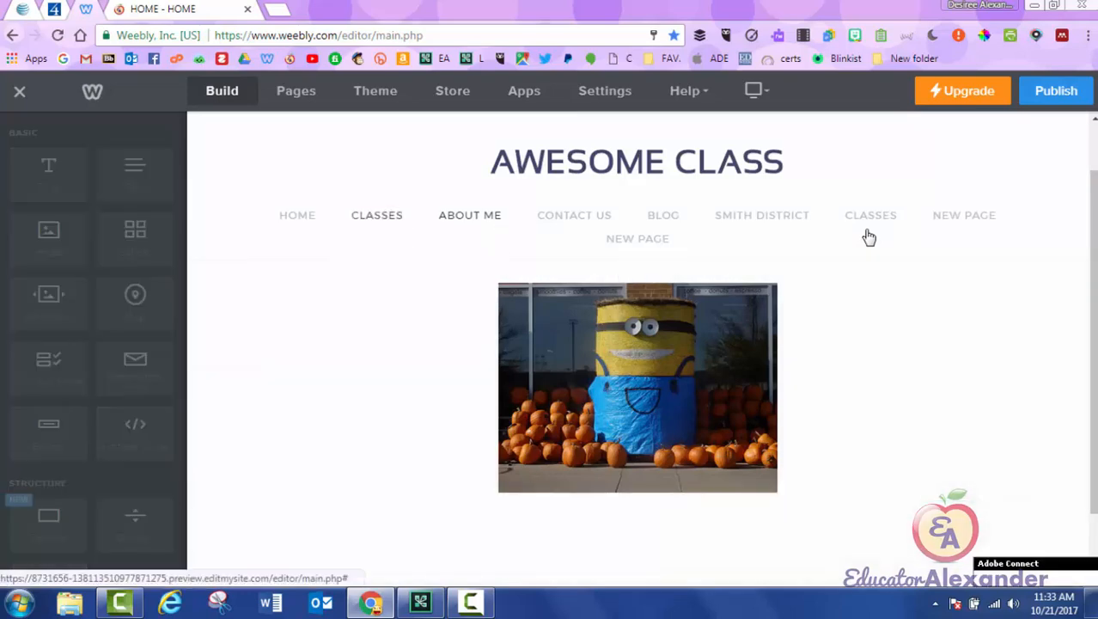
scroll(869, 237, down, 3)
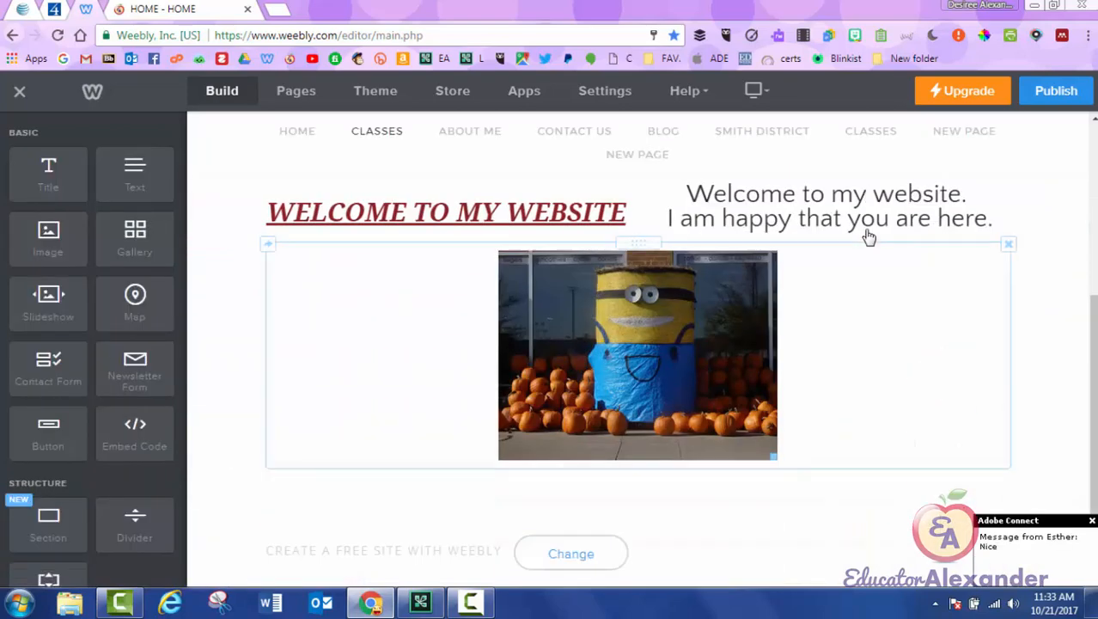
scroll(869, 236, up, 3)
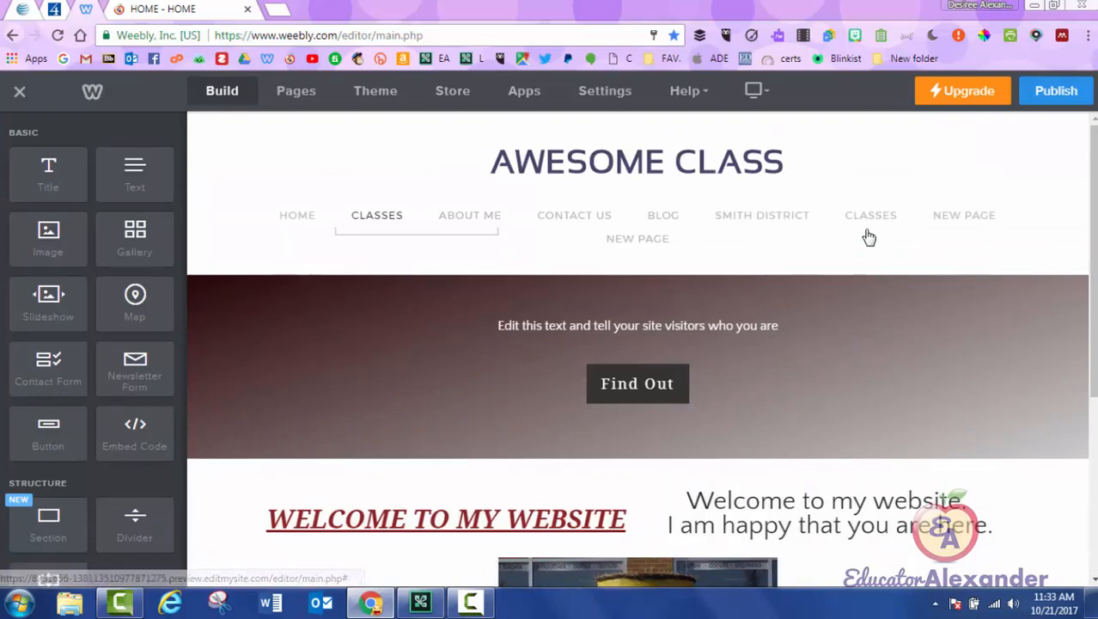
scroll(869, 237, down, 3)
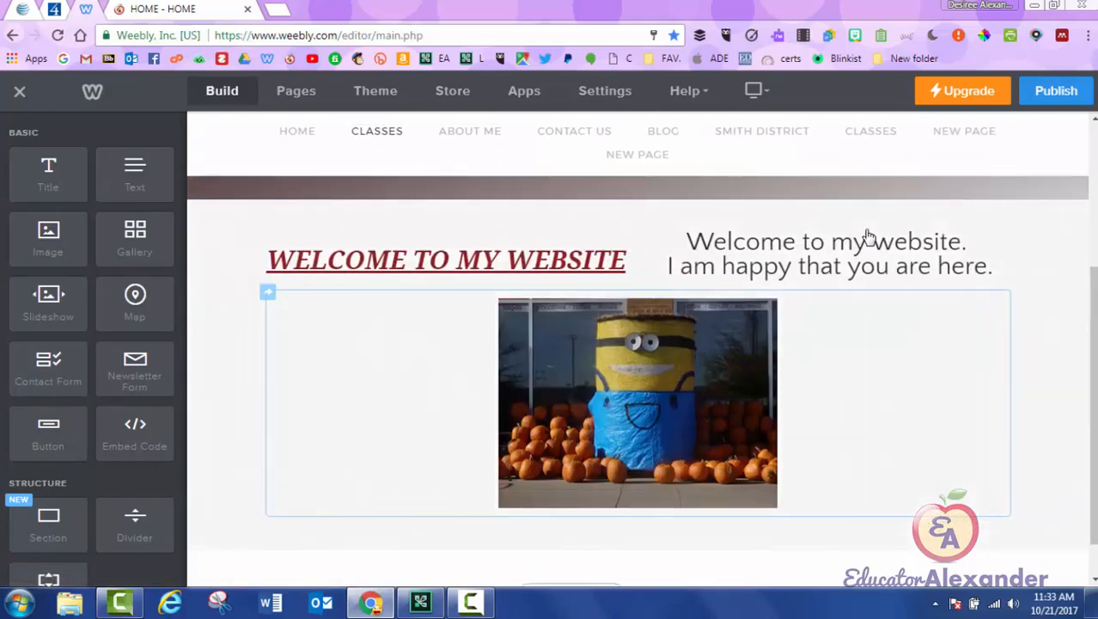
scroll(869, 236, down, 1)
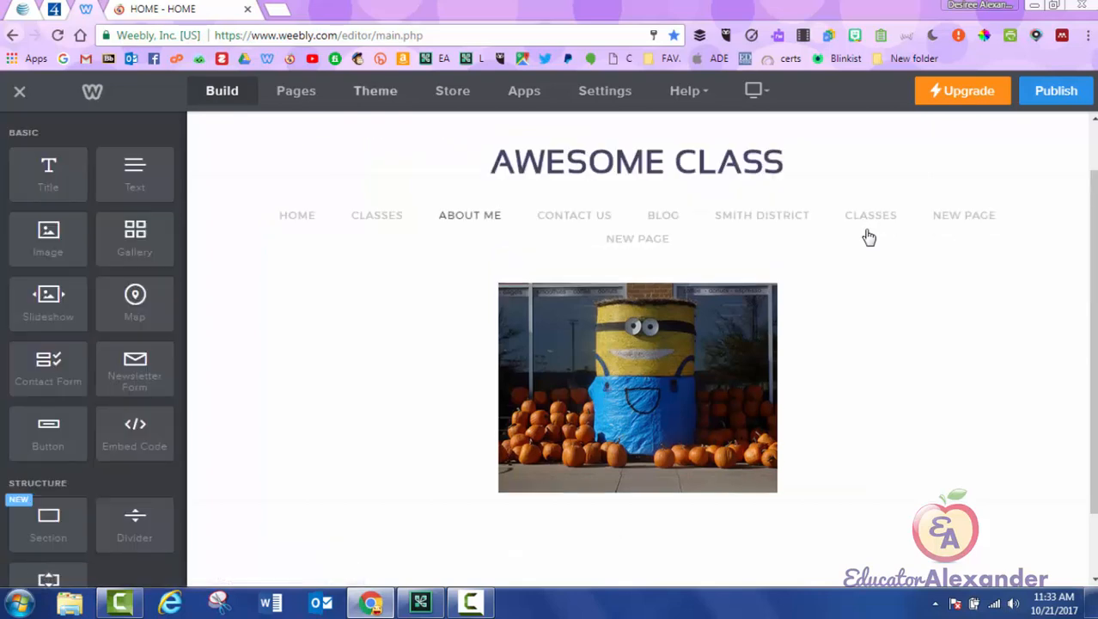
Step: View the page settings of Classes, including its copy option, and return to the list of pages
click(869, 237)
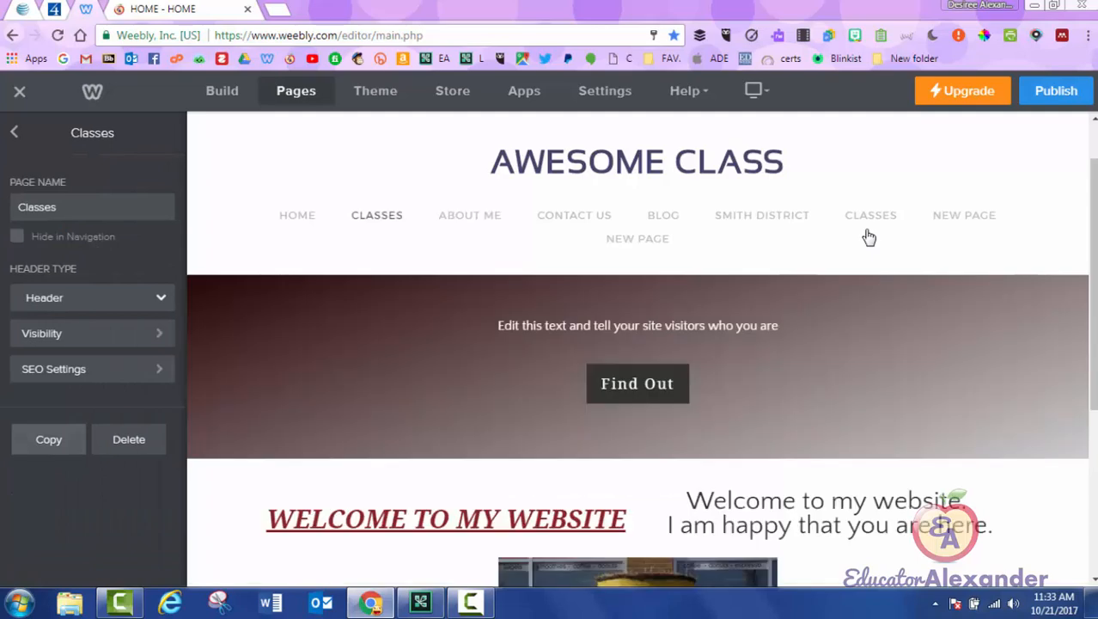
click(15, 132)
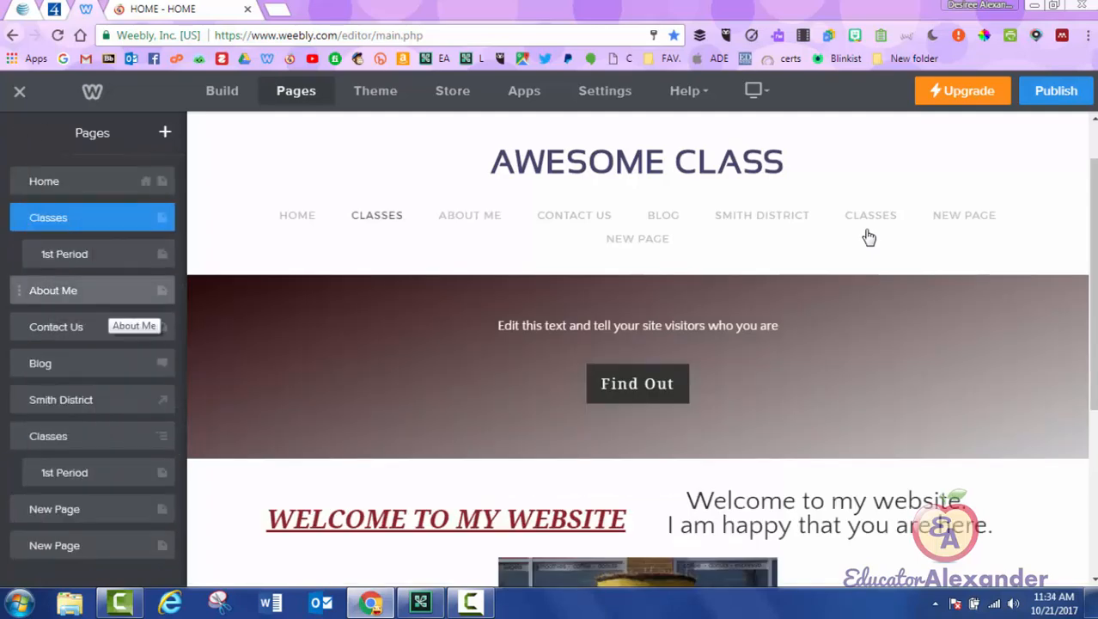
mouse_move(376, 215)
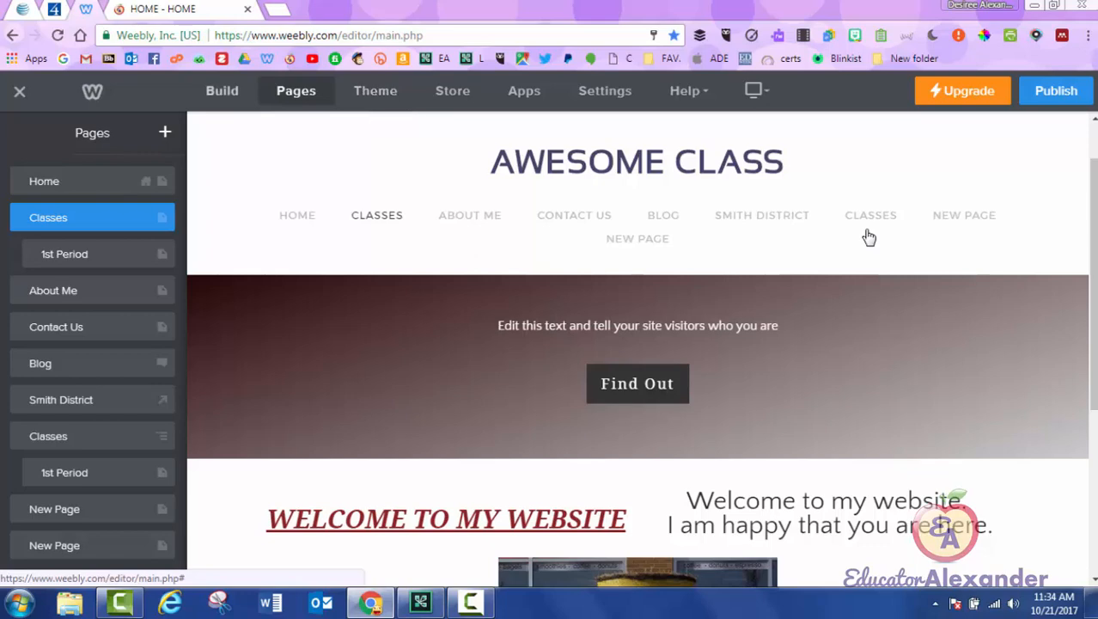
click(221, 90)
scroll(637, 352, down, 4)
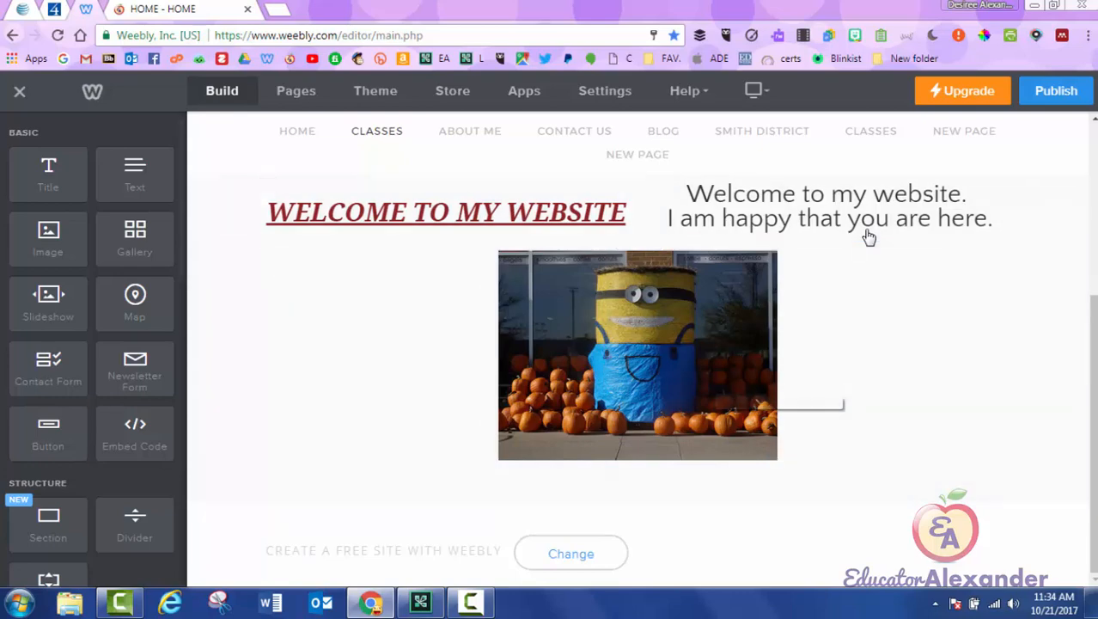
mouse_move(135, 238)
mouse_down()
mouse_move(426, 411)
mouse_move(460, 474)
mouse_move(586, 473)
mouse_up()
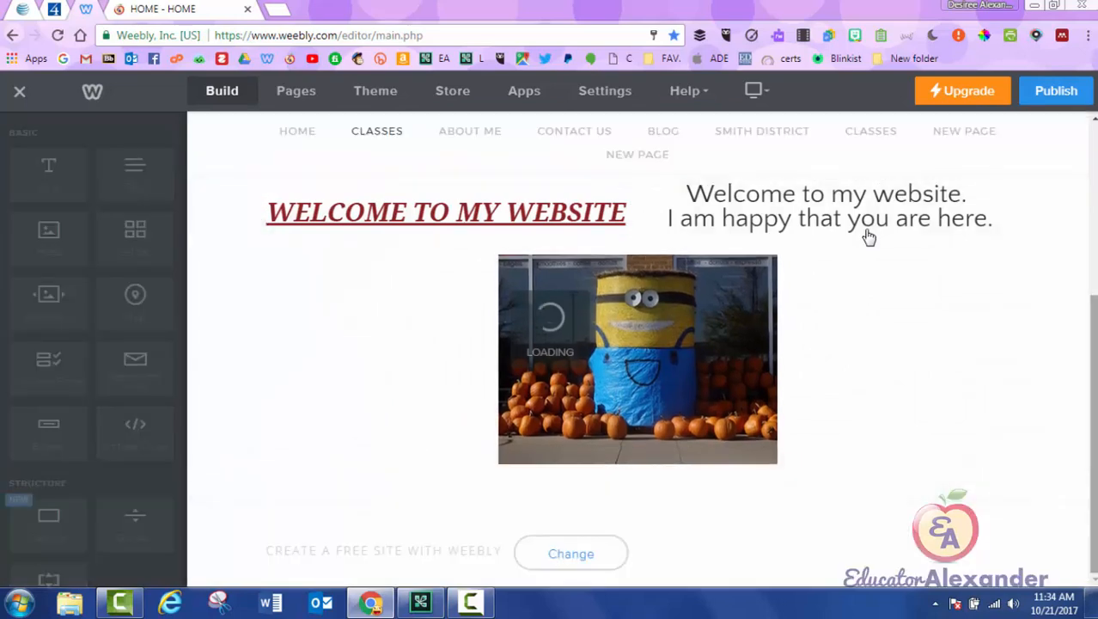
scroll(869, 236, down, 2)
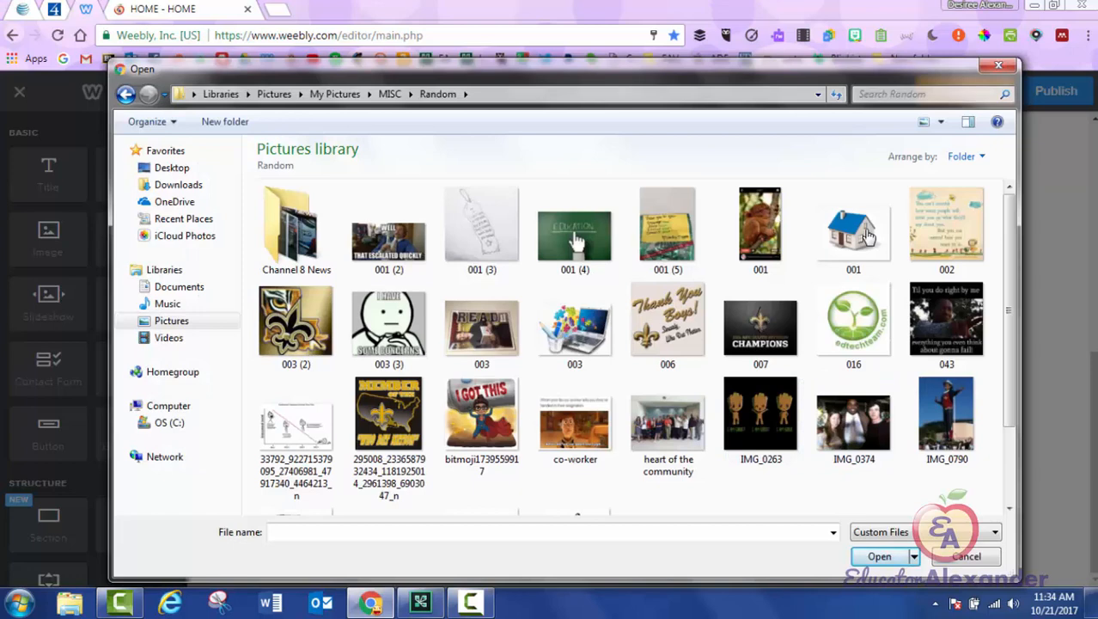
drag(748, 490, 457, 389)
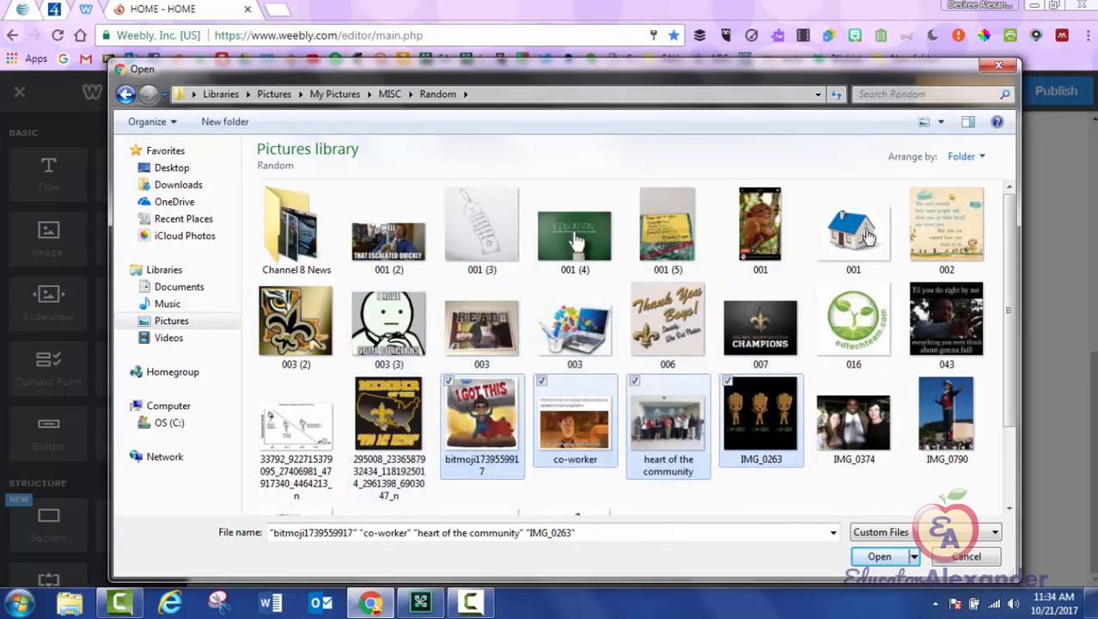
key(Return)
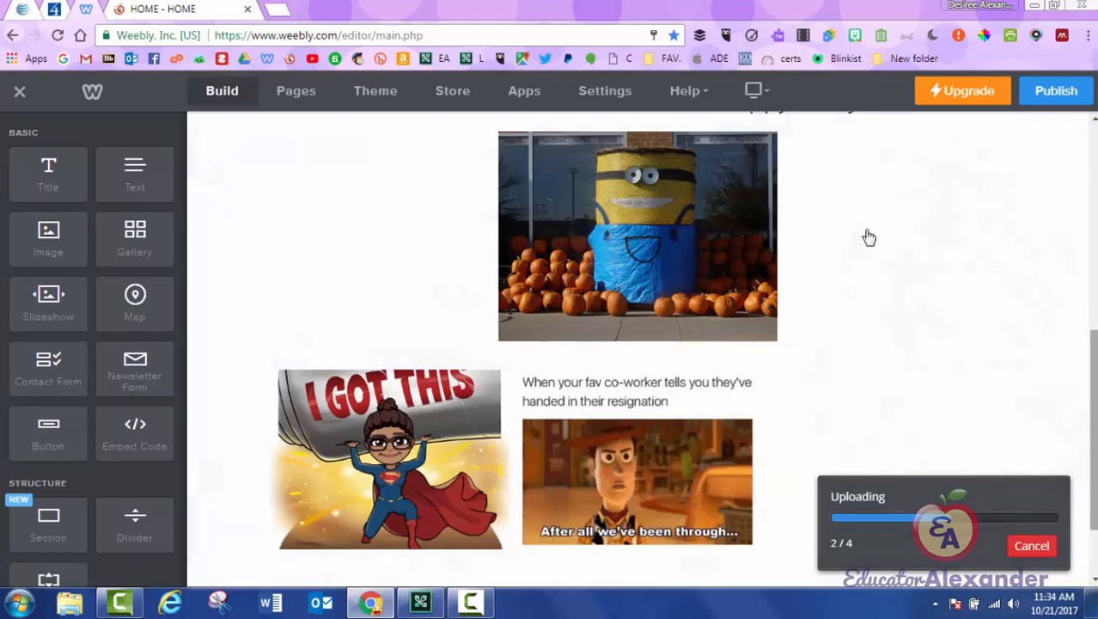
scroll(869, 238, down, 1)
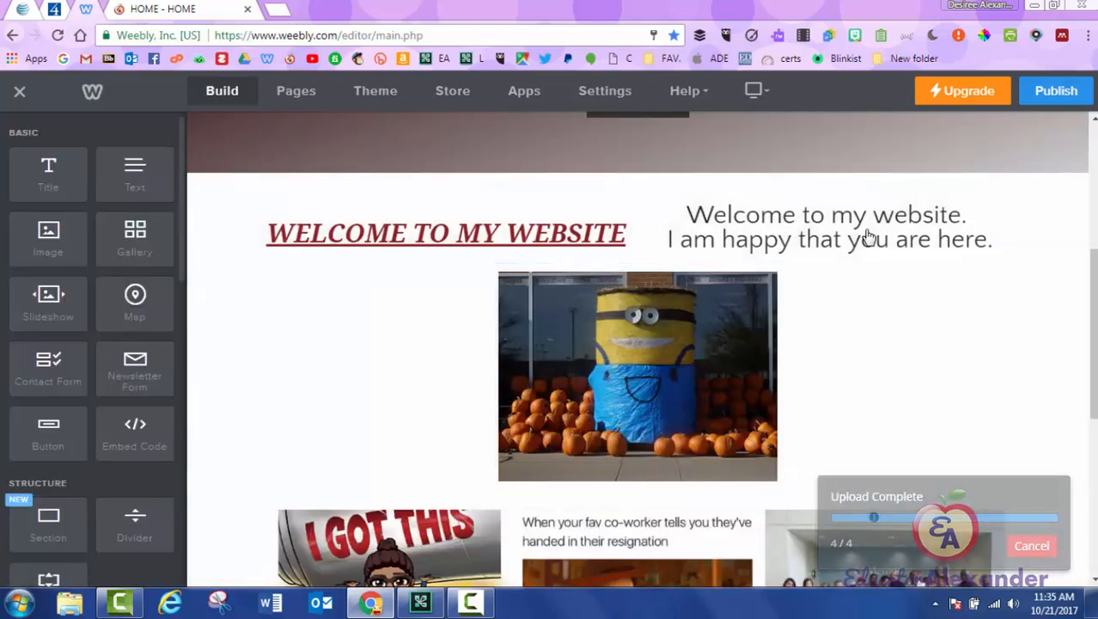
Step: Place an empty image element beside the minion photo and delete it again
drag(48, 240, 1016, 365)
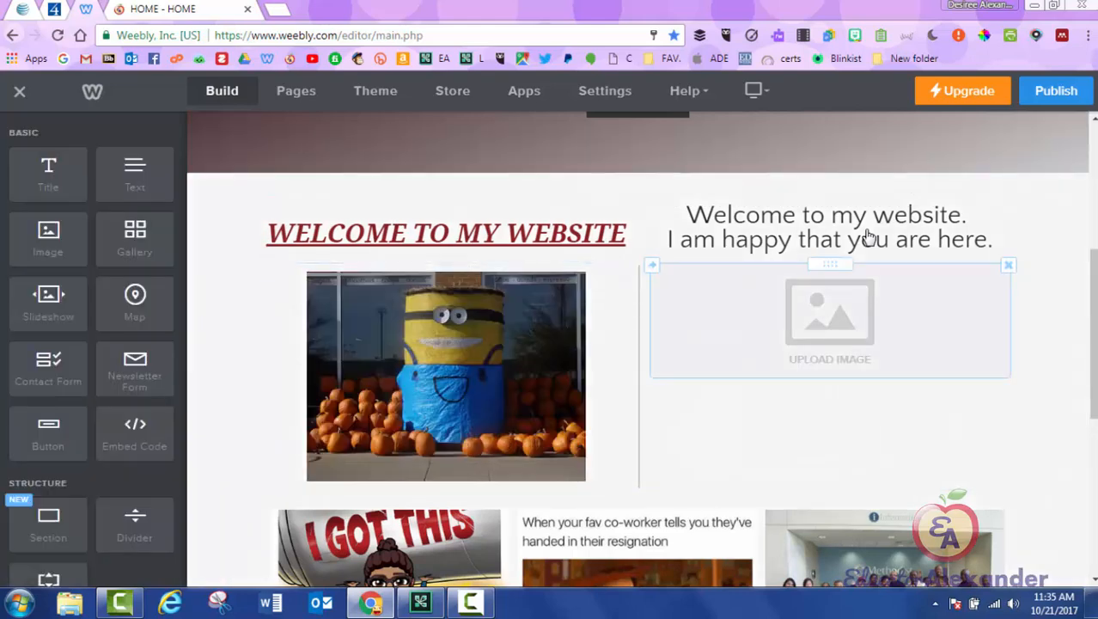
click(1009, 266)
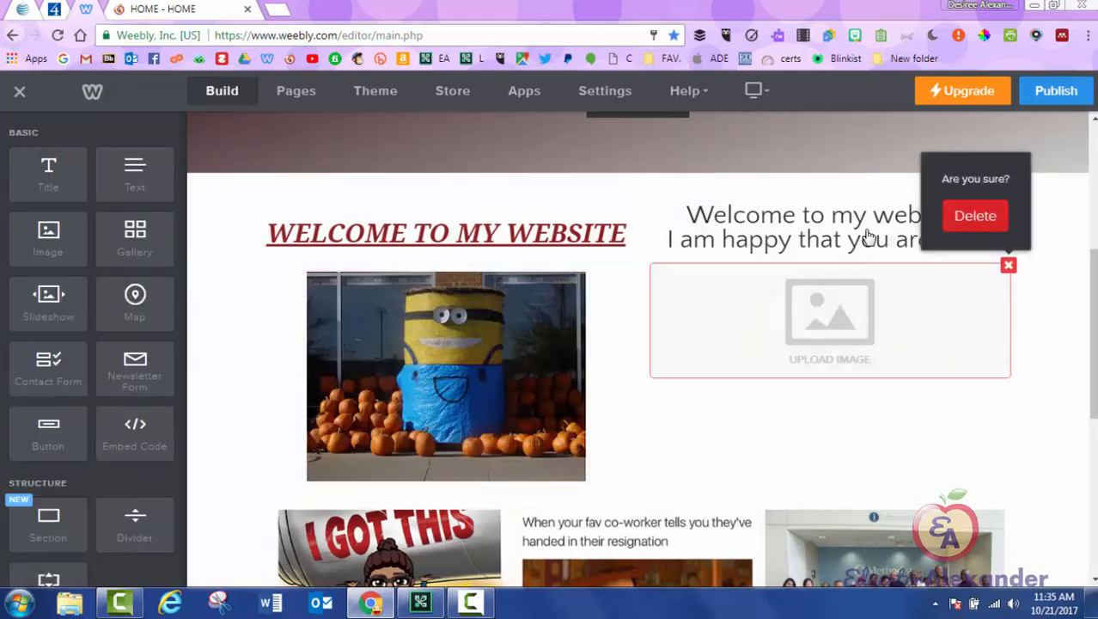
click(974, 214)
Step: Set the photo gallery below the minion photo to 2 columns and look over its images
scroll(869, 237, down, 3)
scroll(870, 238, down, 1)
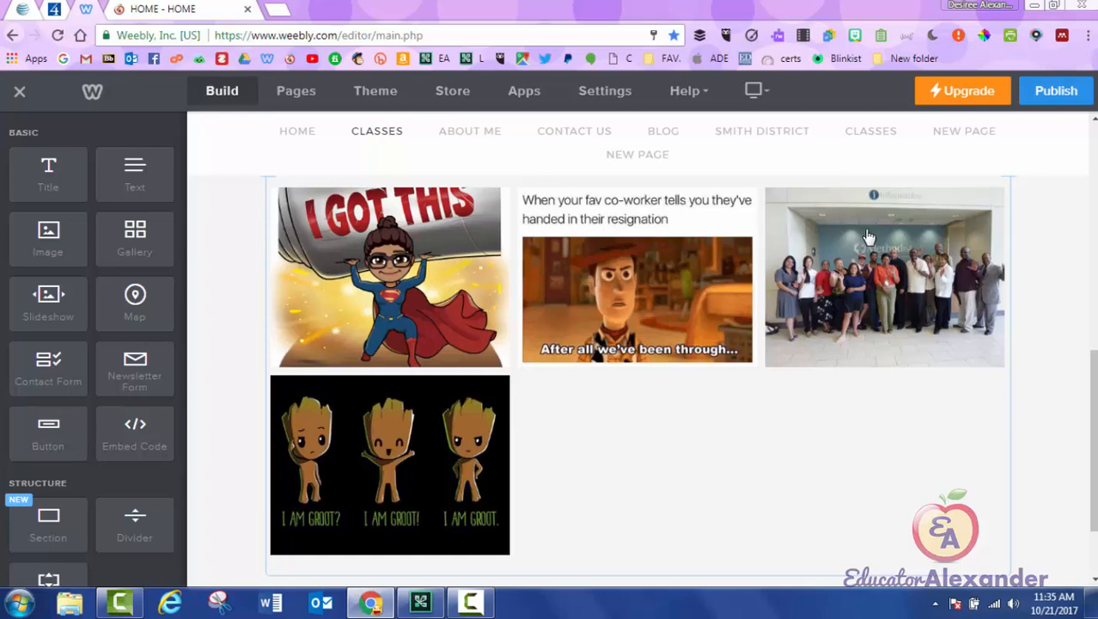
scroll(868, 236, up, 8)
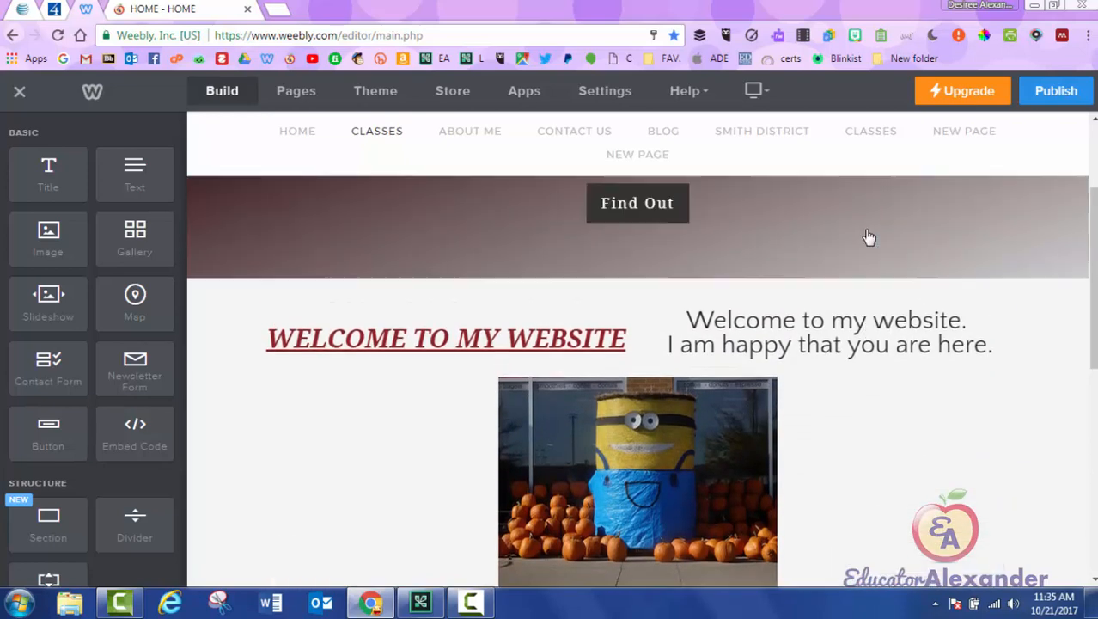
scroll(868, 236, down, 7)
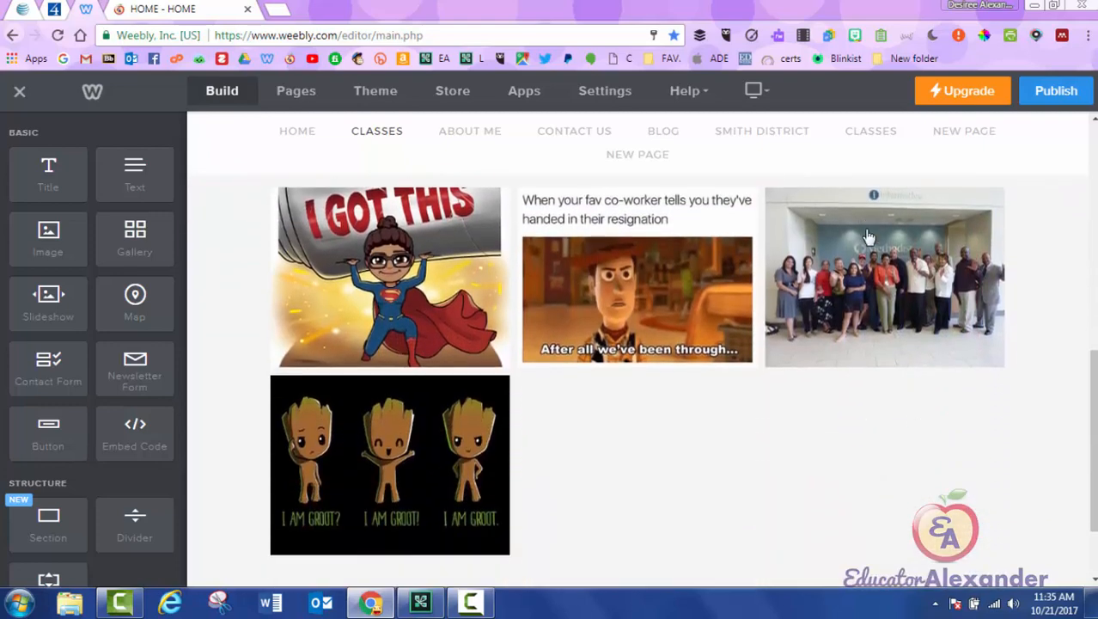
click(868, 236)
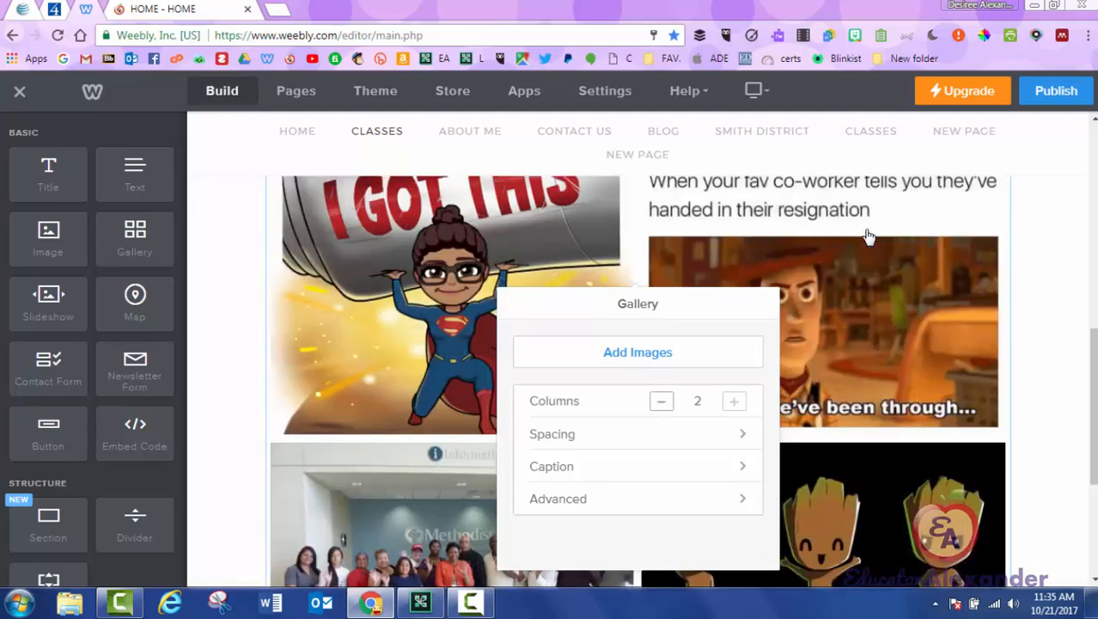
scroll(869, 238, down, 3)
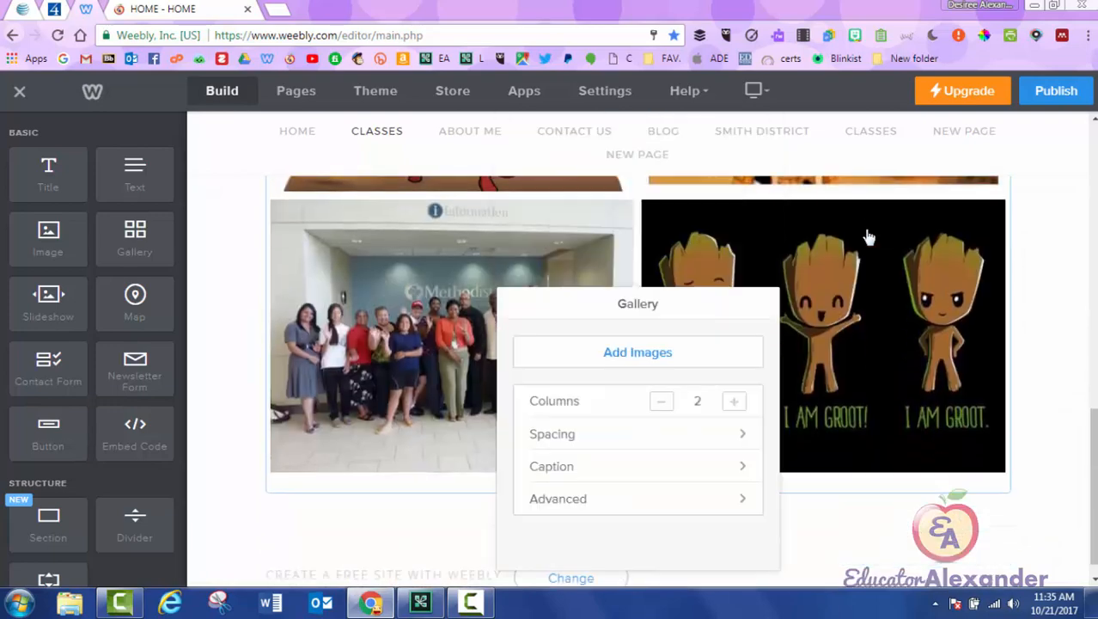
scroll(870, 237, up, 2)
scroll(869, 237, up, 1)
scroll(869, 237, up, 1)
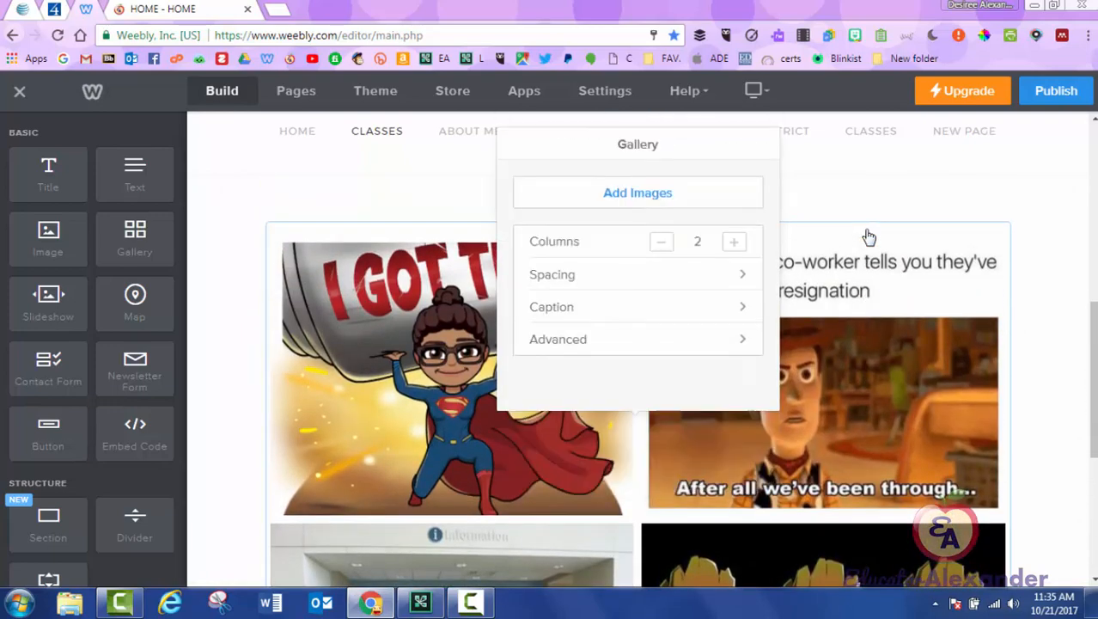
Step: Set the gallery's top margin to 10 and its bottom margin to 0
click(656, 274)
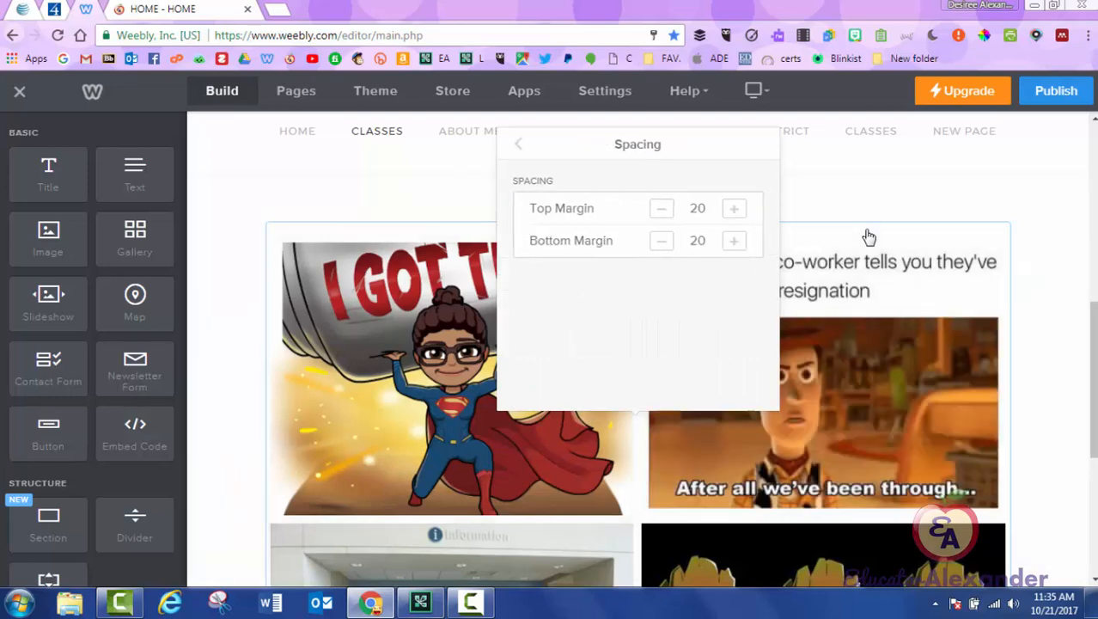
click(661, 241)
click(662, 241)
click(734, 208)
click(734, 208)
click(661, 208)
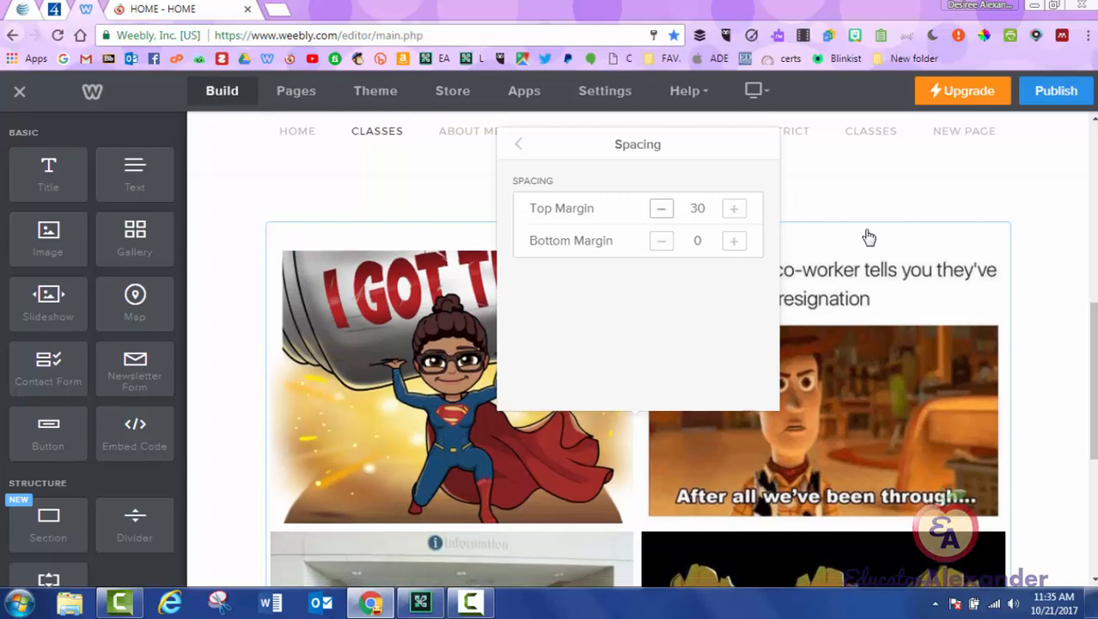
click(661, 208)
click(662, 208)
click(518, 144)
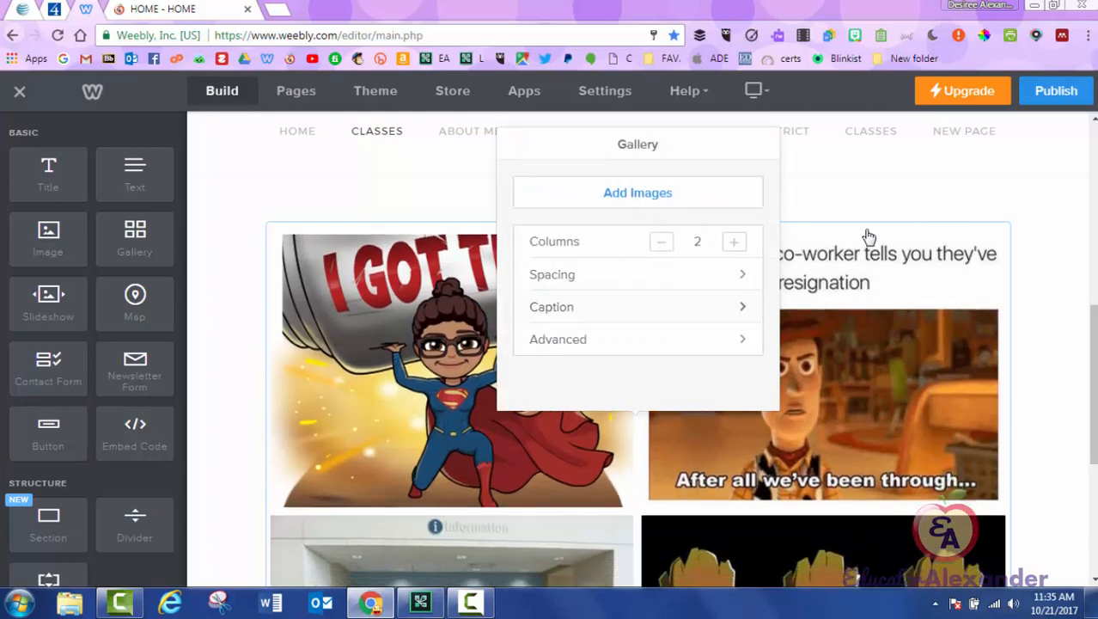
Step: Enable Display Caption On Hover for the gallery, try Lightbox & Partial Thumbnails, and set the thumbnail option back to Lightbox Only
click(638, 307)
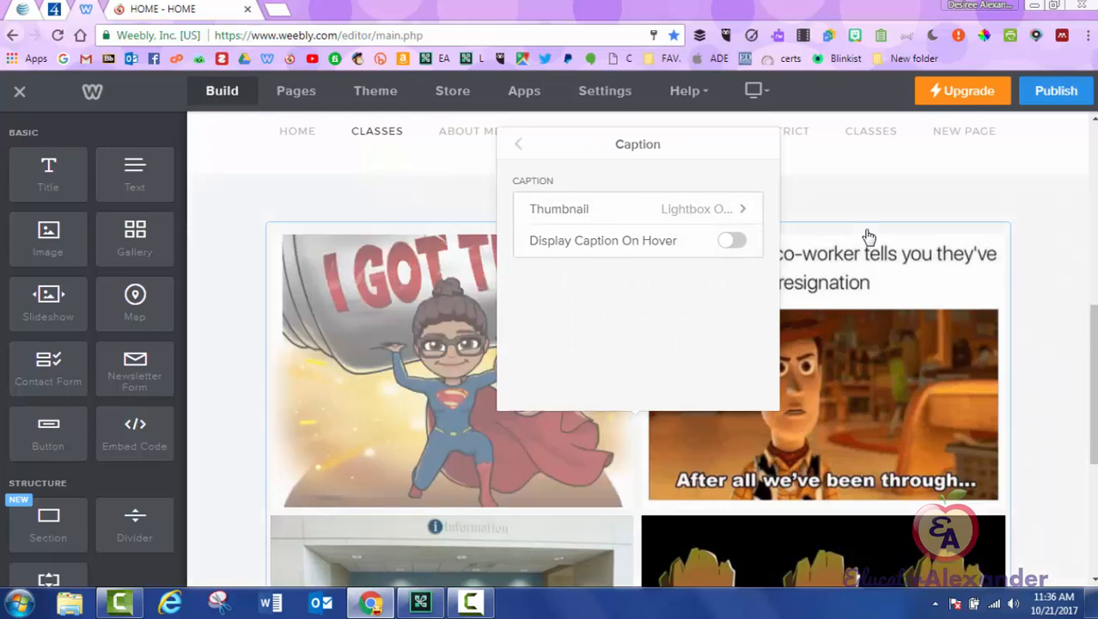
click(732, 240)
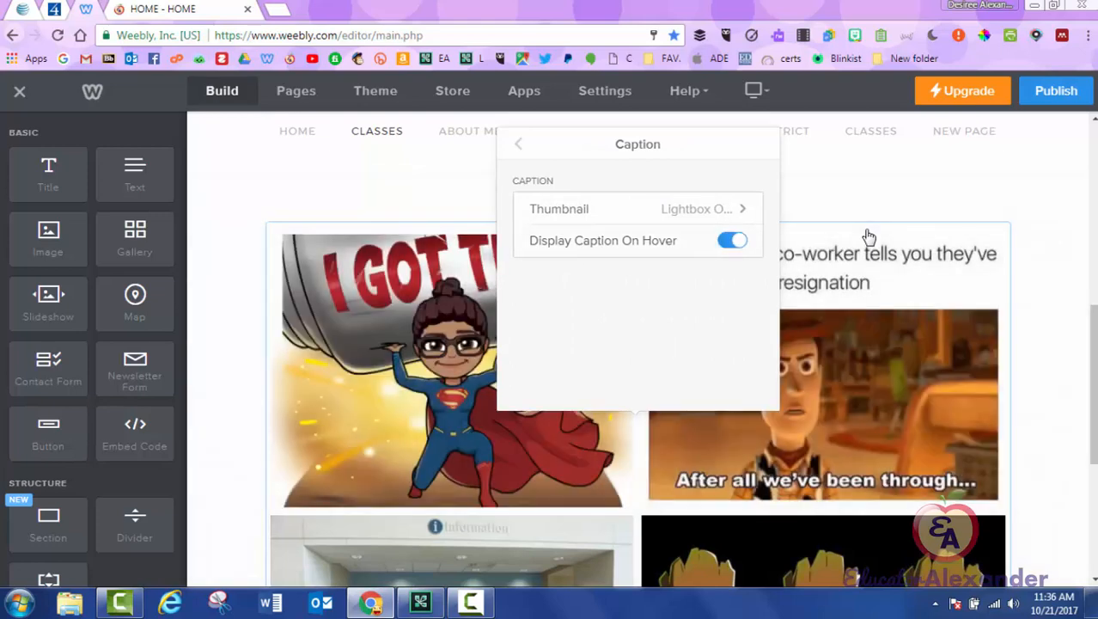
click(638, 208)
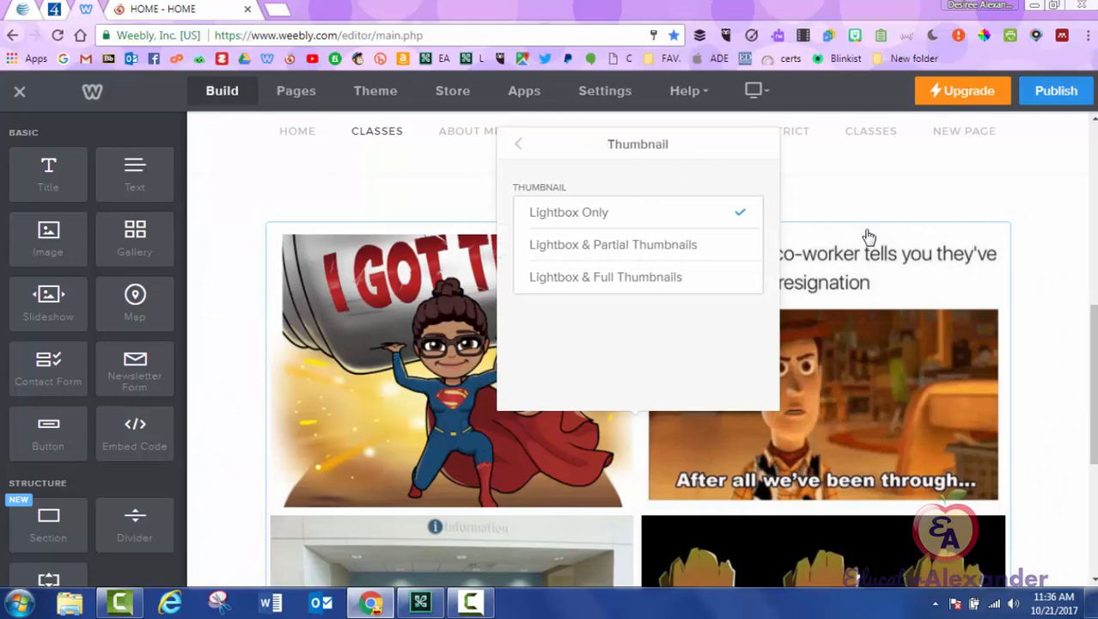
click(613, 244)
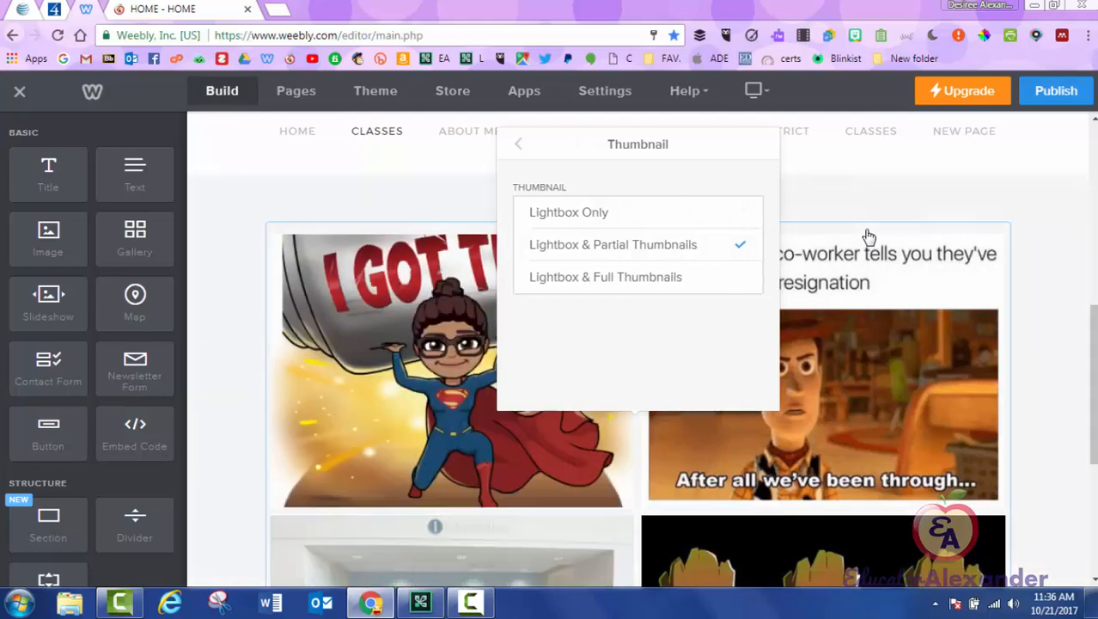
click(569, 212)
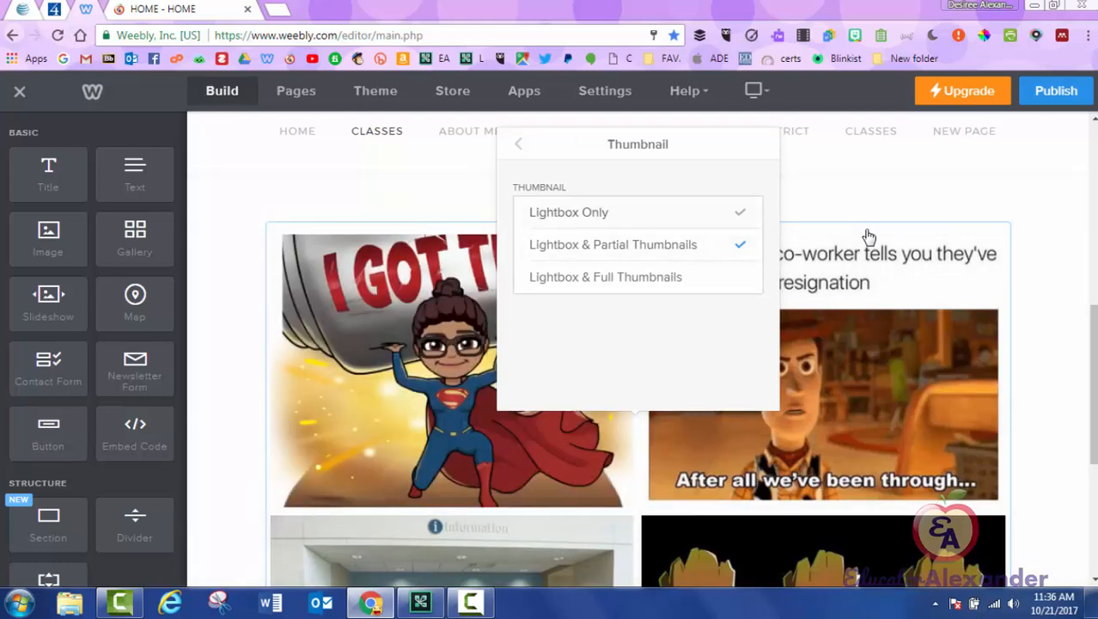
click(518, 144)
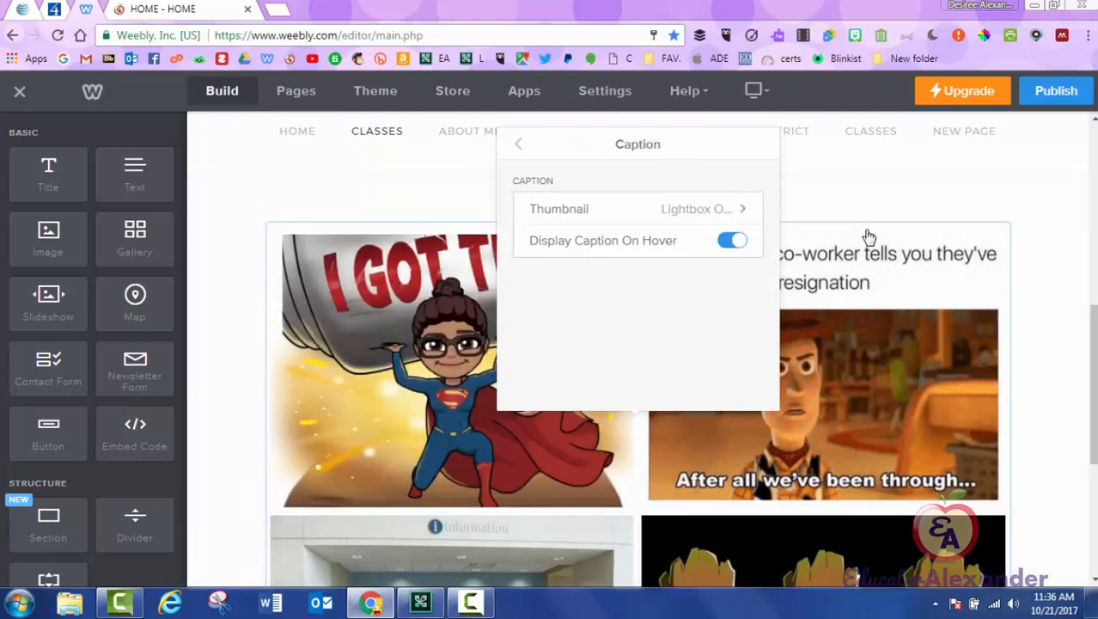
click(518, 144)
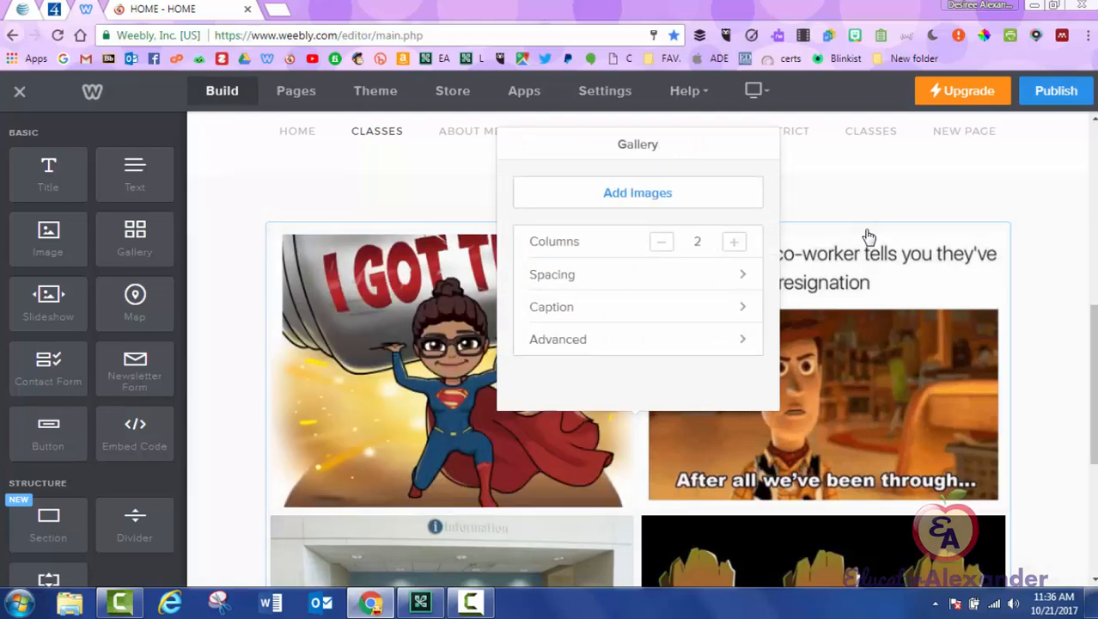
Step: Try the Medium, Thin and Thick borders on the gallery images and restore the border to None
click(558, 338)
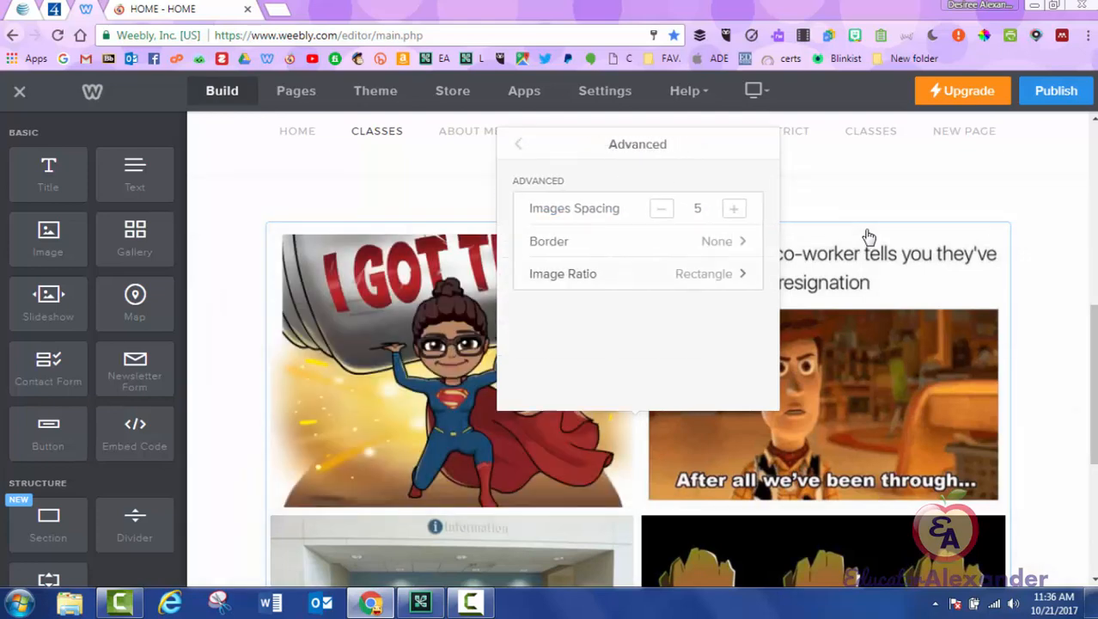
click(554, 242)
click(552, 276)
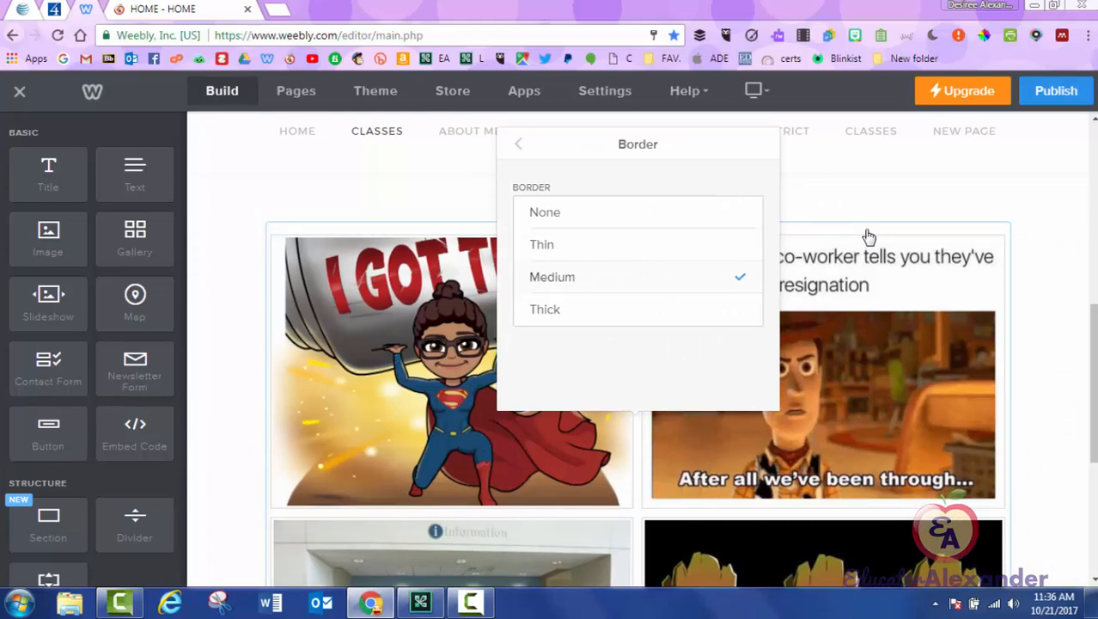
click(542, 244)
click(545, 308)
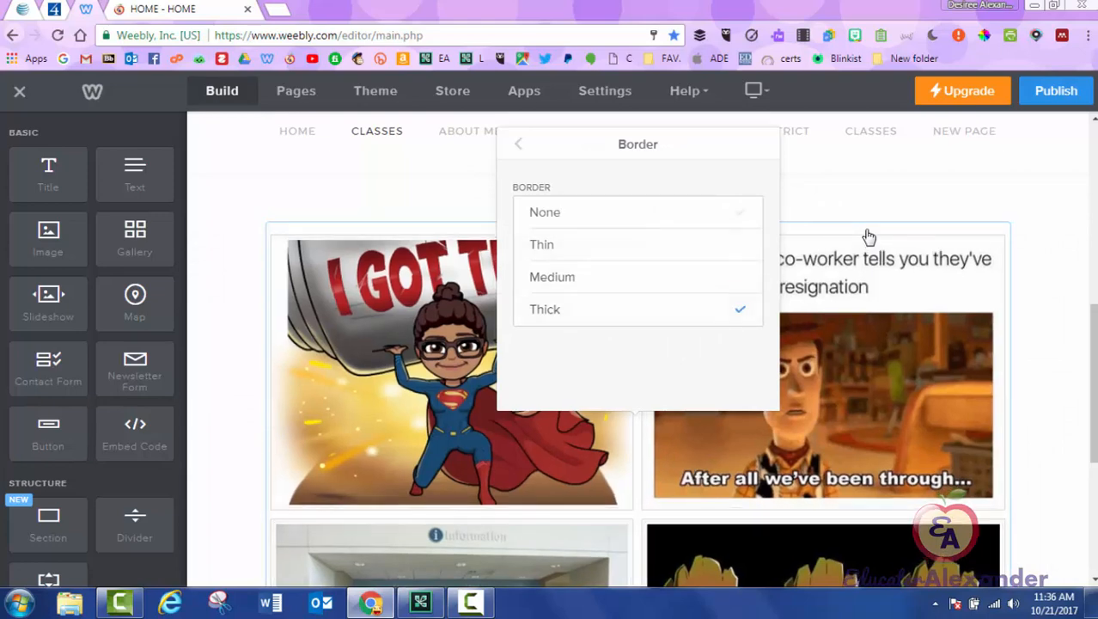
click(544, 212)
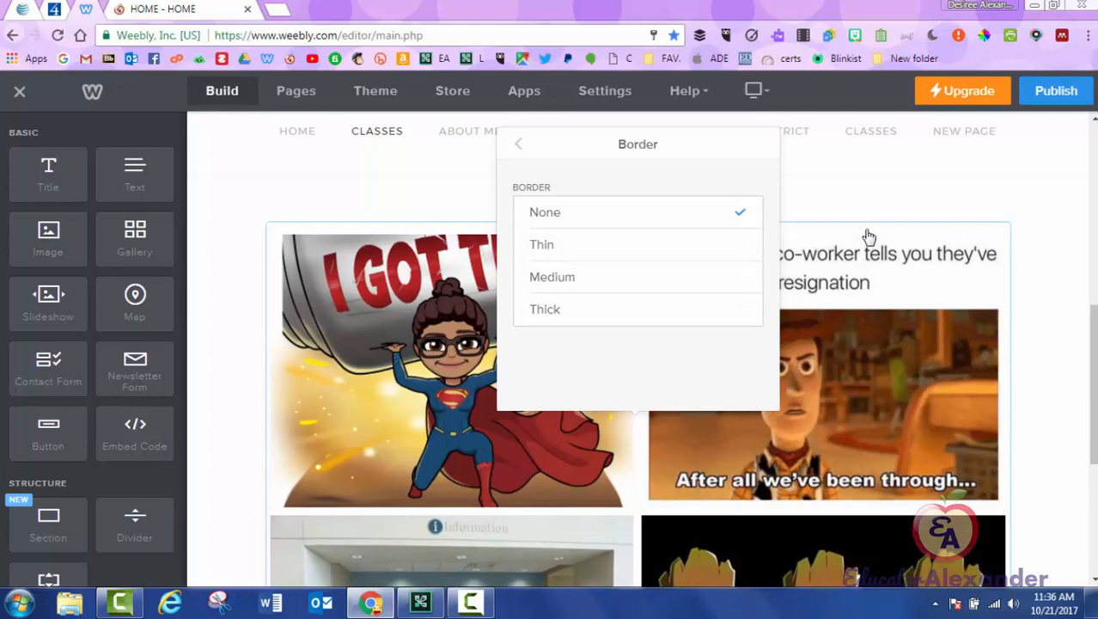
click(518, 143)
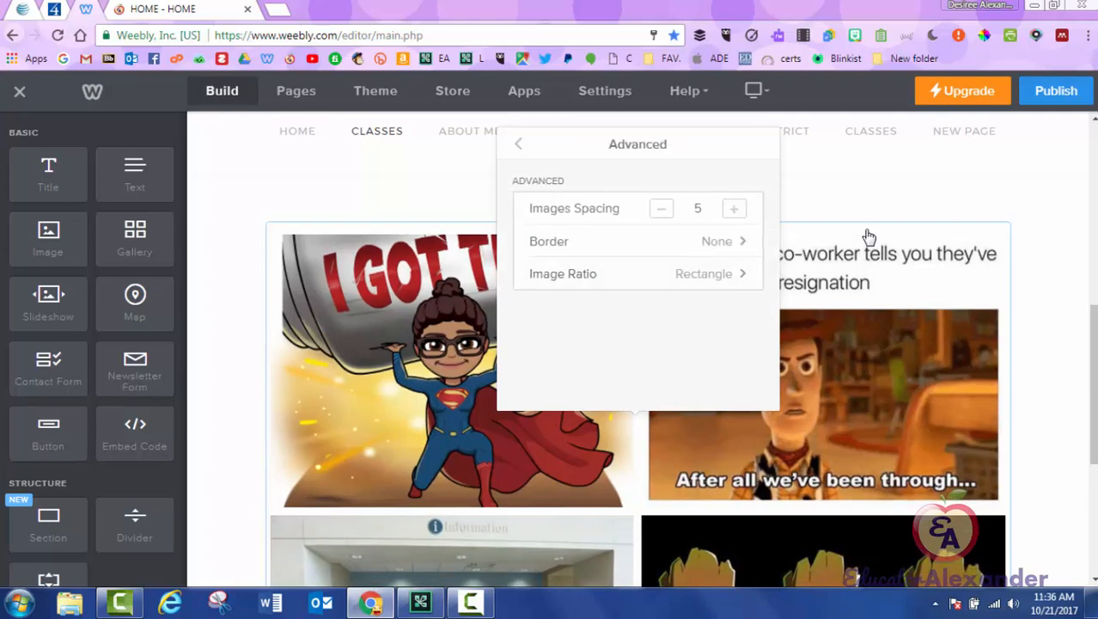
click(518, 144)
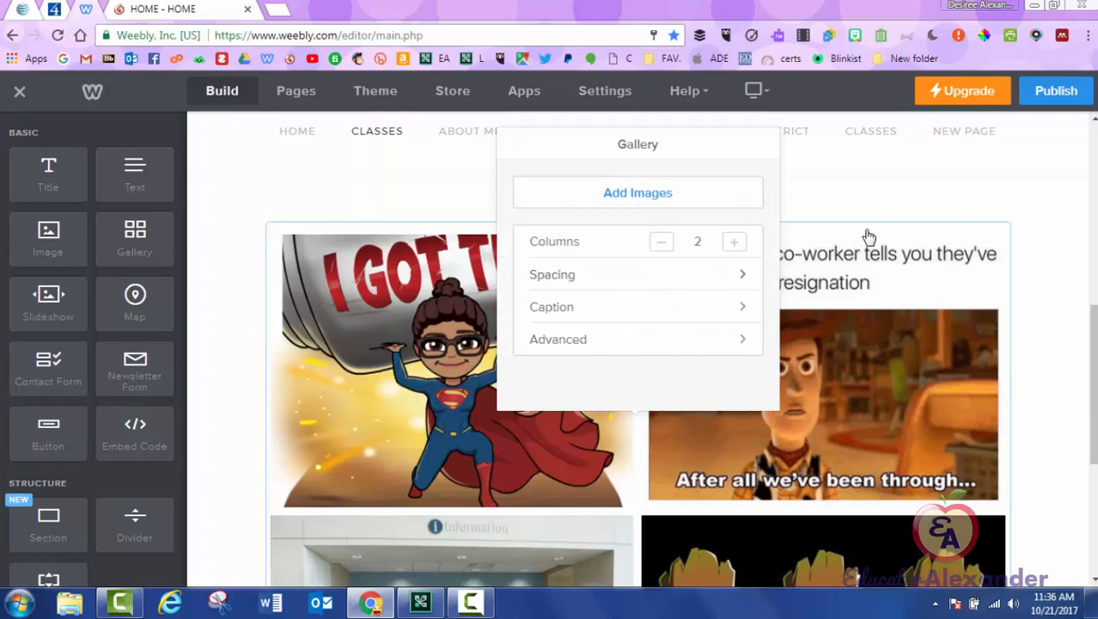
Step: Publish the website and open the Classes page on the live littlemrsteacherawesome.weebly.com site
click(1056, 90)
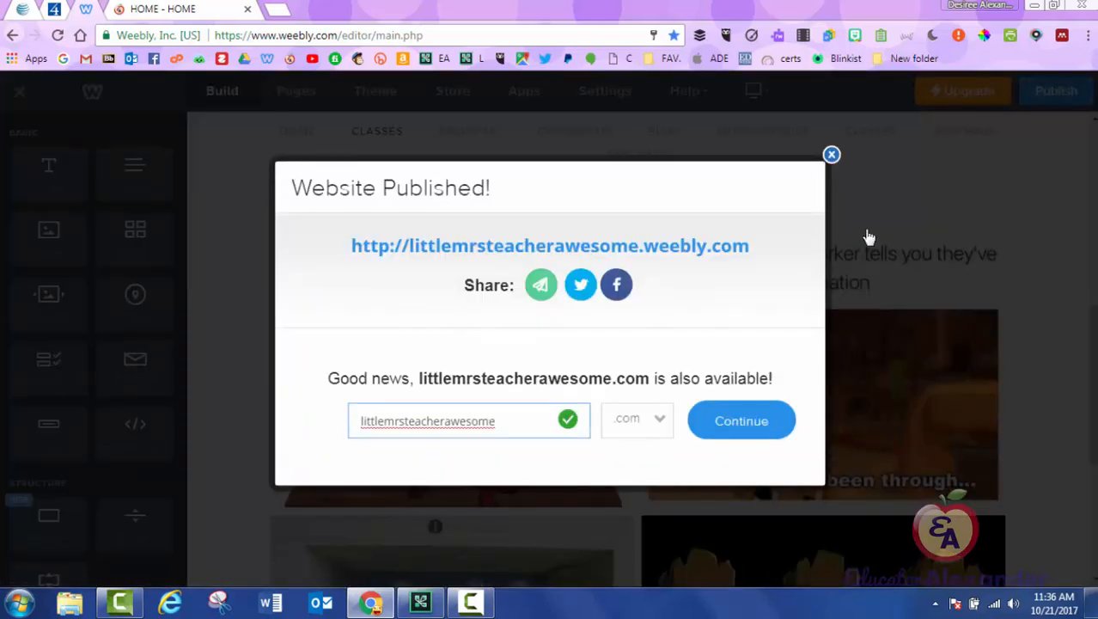
click(549, 245)
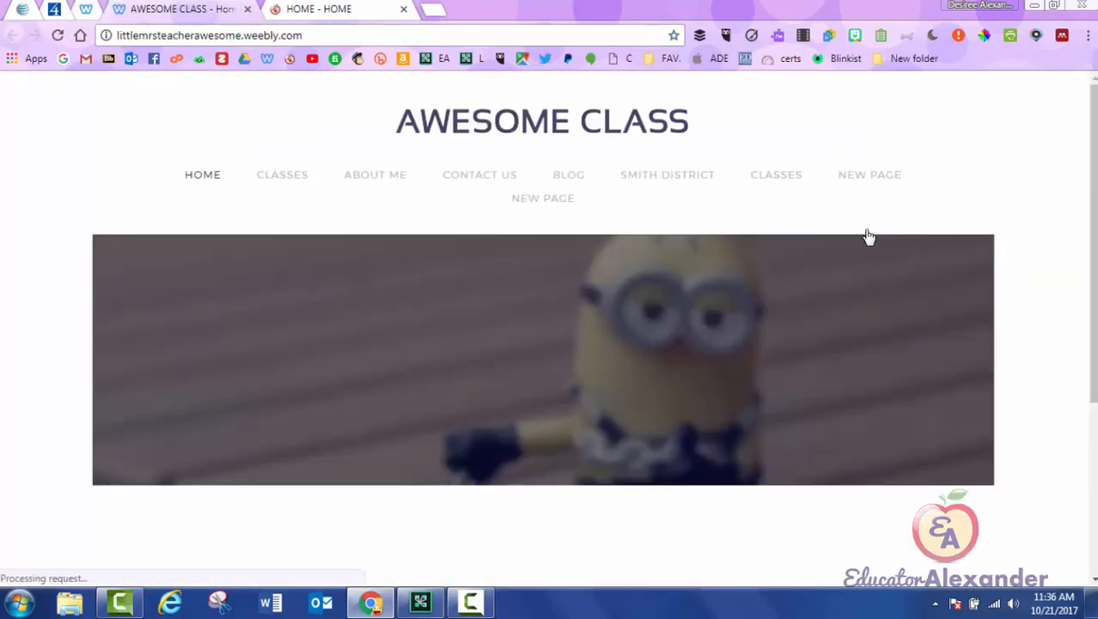
mouse_move(282, 175)
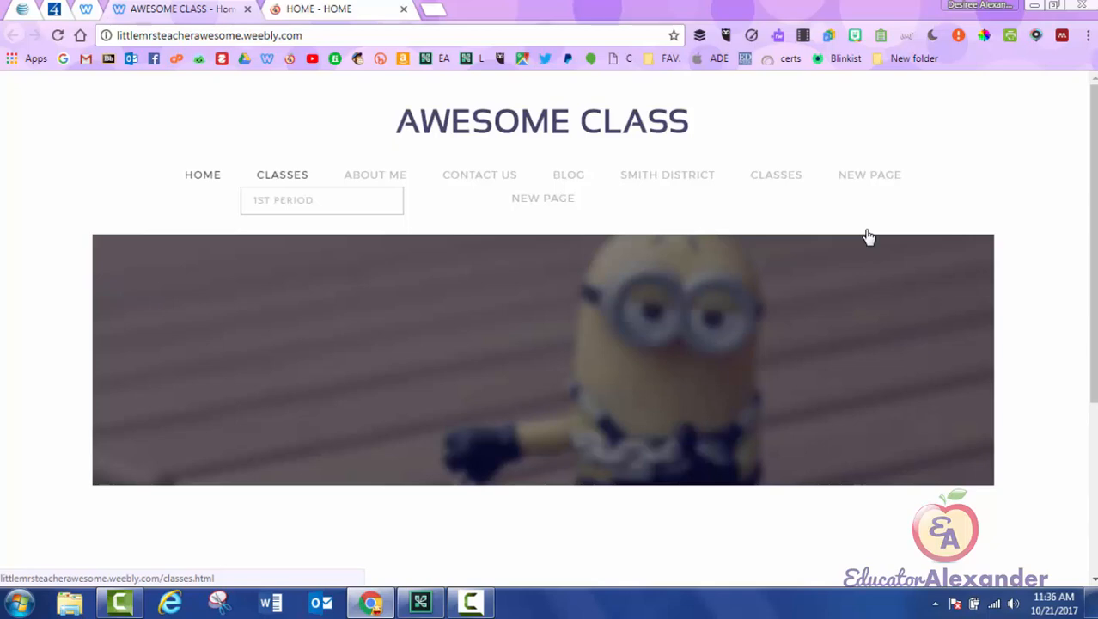
click(282, 174)
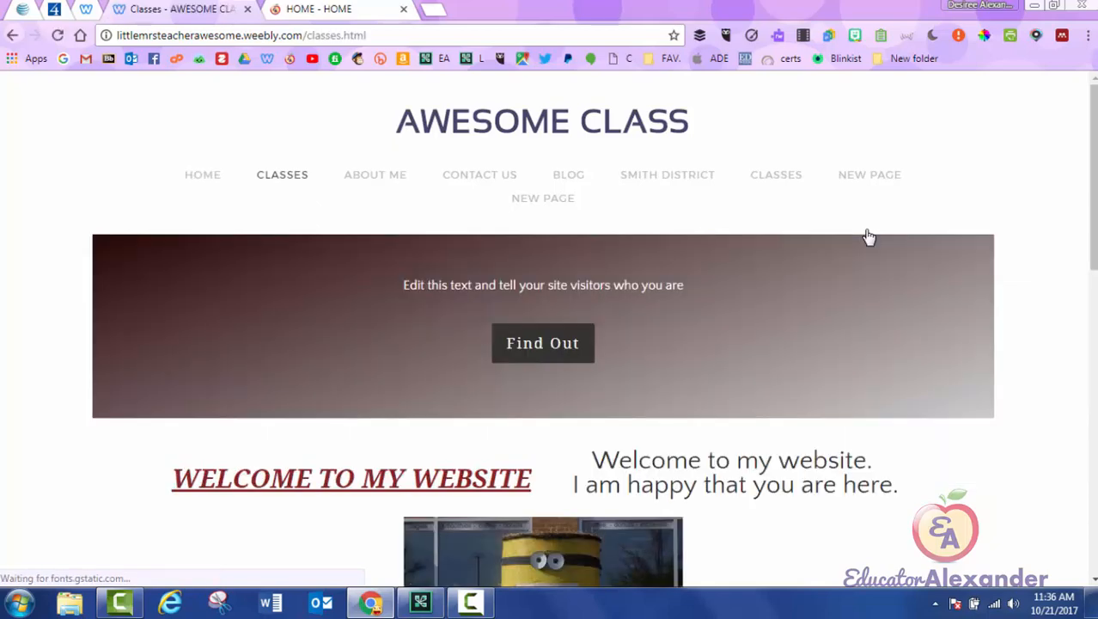
Step: Look through the published Classes page, from the header down to the photo gallery
scroll(282, 174, down, 2)
scroll(869, 237, down, 5)
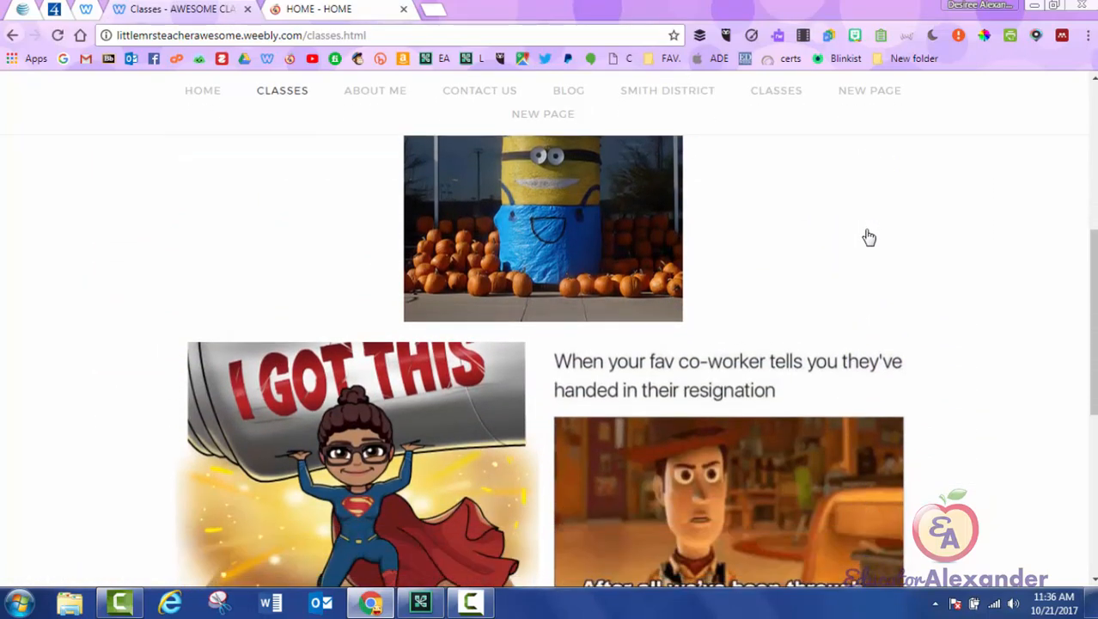
scroll(869, 238, down, 4)
scroll(869, 237, up, 5)
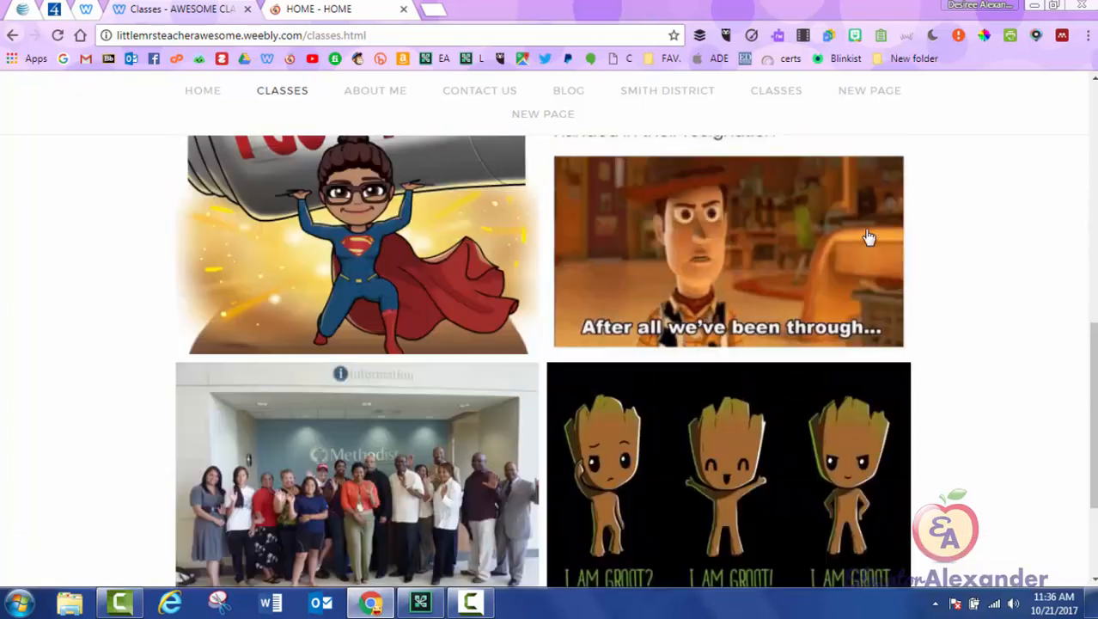
scroll(869, 237, up, 3)
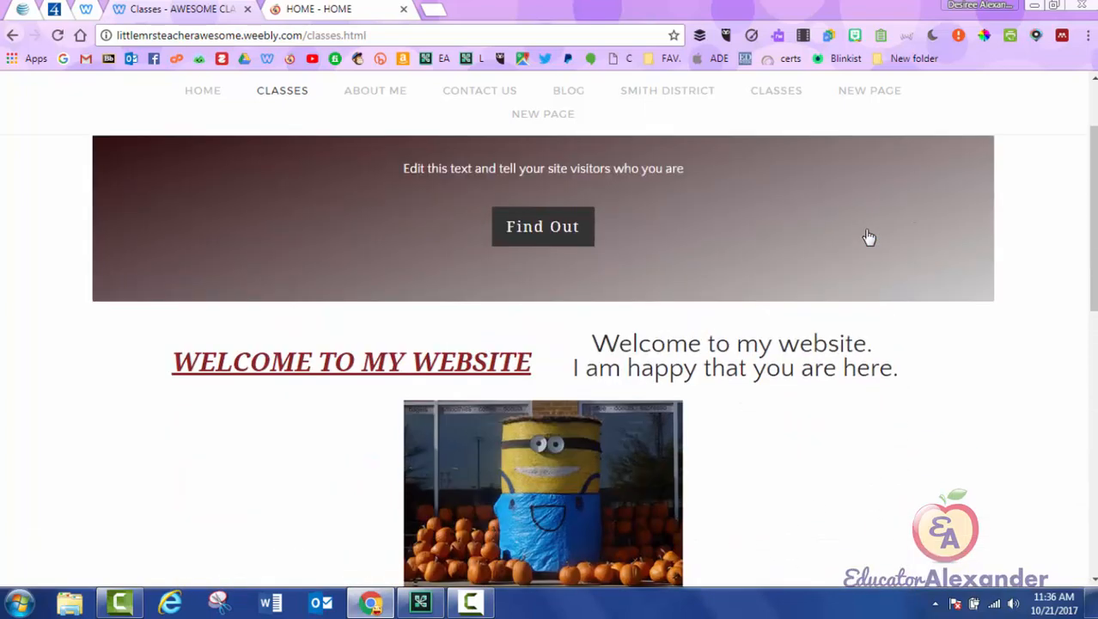
Step: Close the educatoralexander.com page, return to the site editor and dismiss the Website Published message
key(ctrl+Tab)
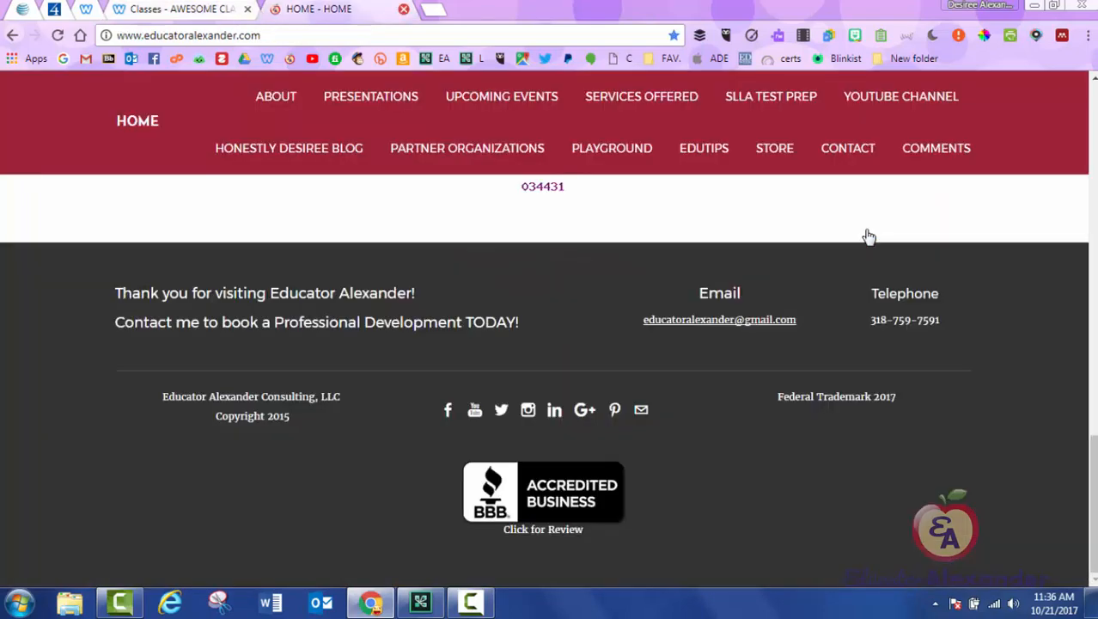
key(ctrl+w)
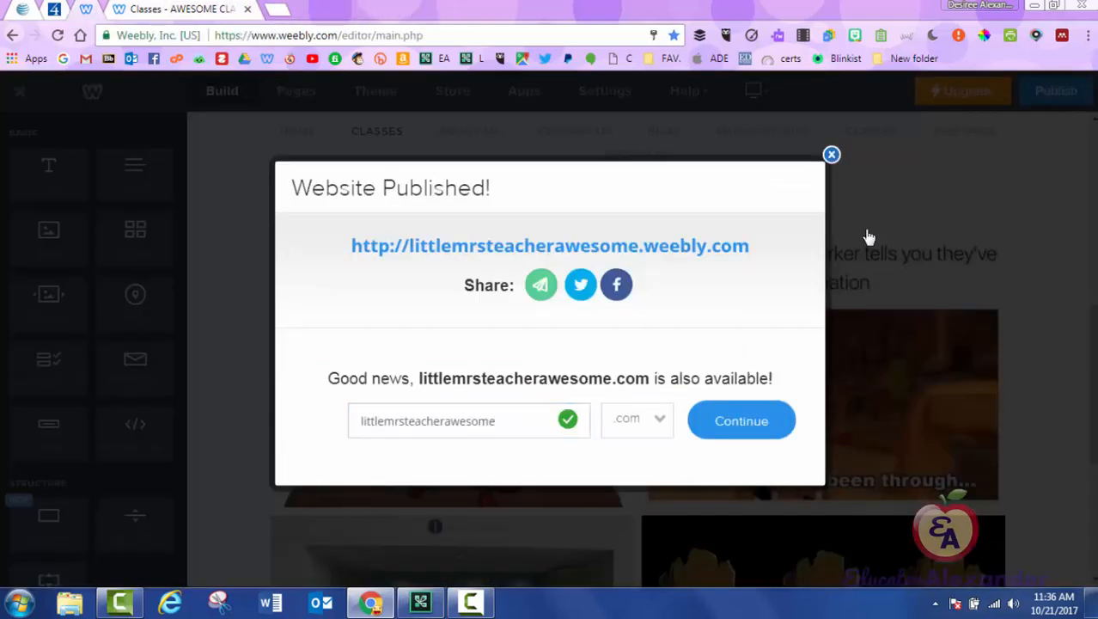
click(870, 237)
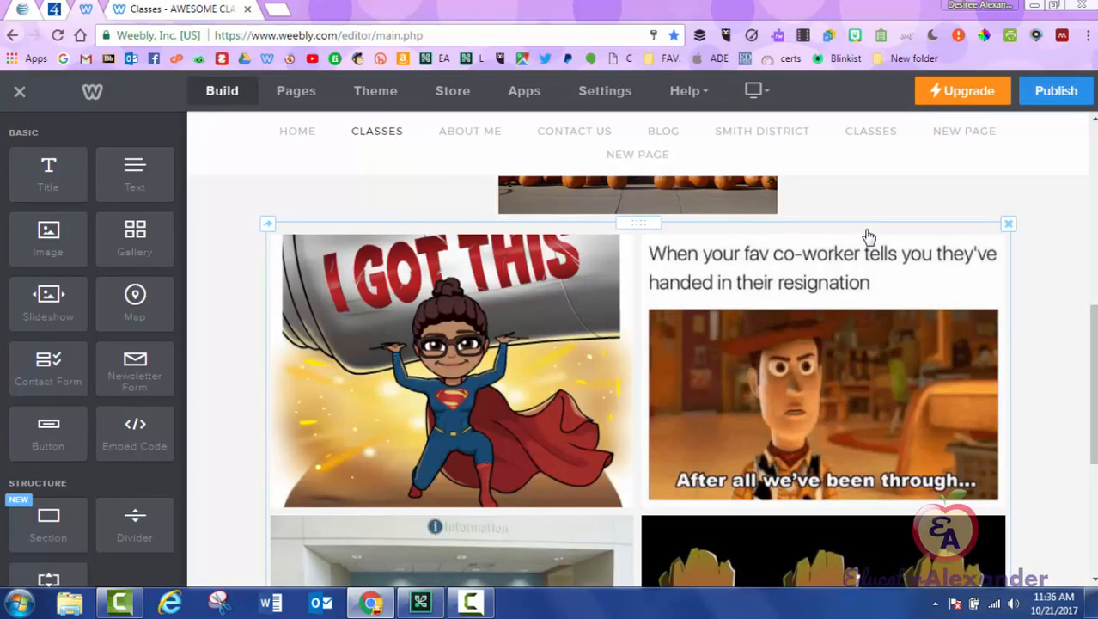
Step: Open the gallery's settings, check its Caption options and close the settings without changing anything
click(869, 237)
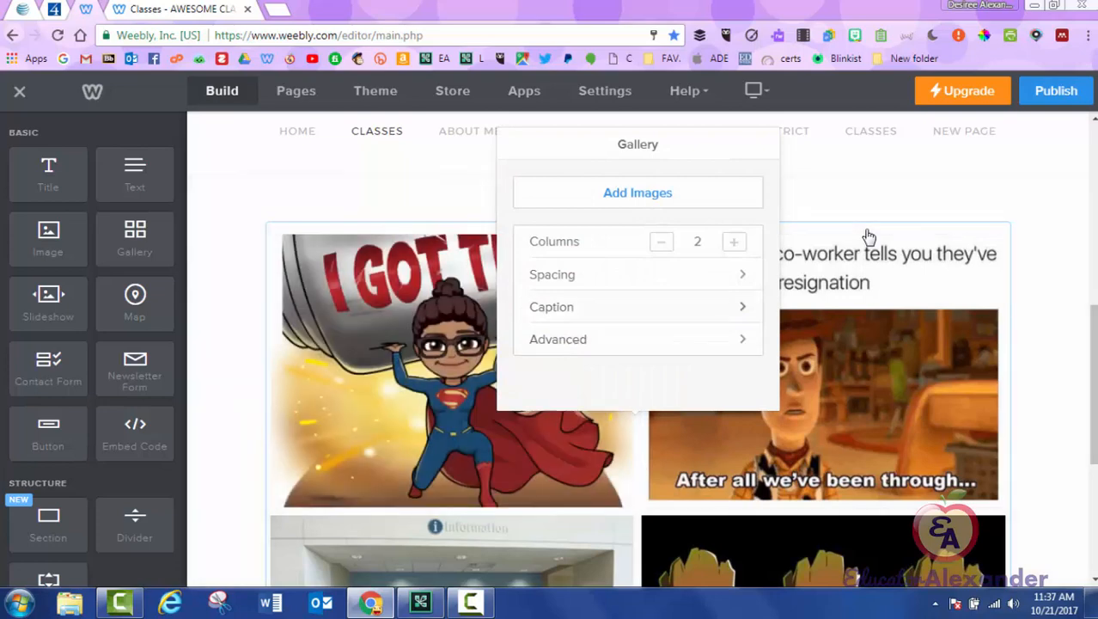
click(637, 307)
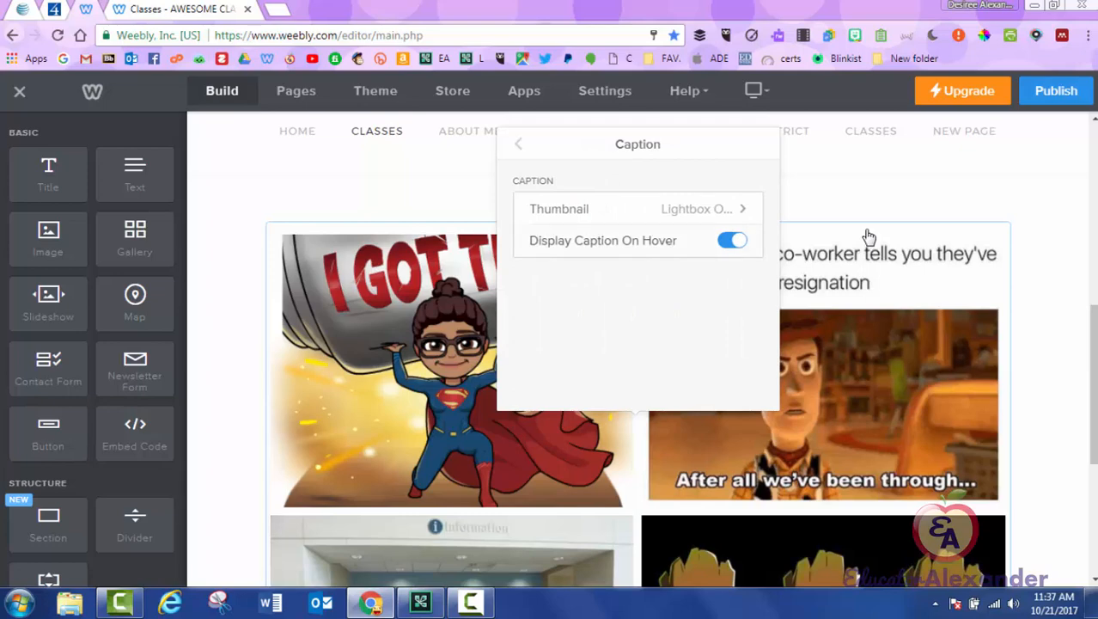
click(518, 144)
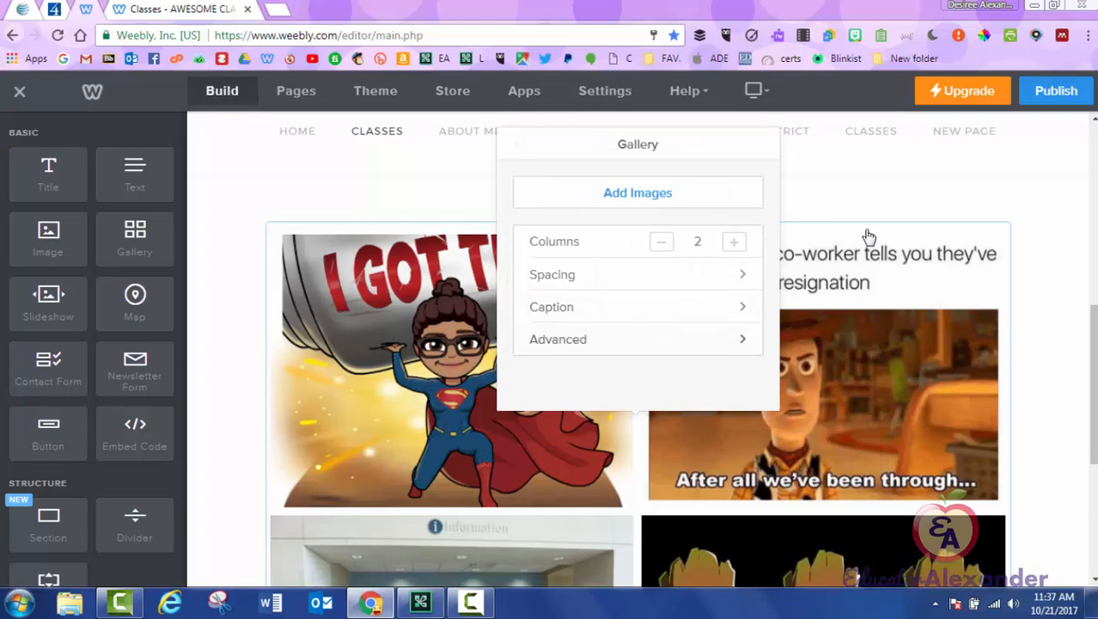
scroll(870, 237, down, 3)
scroll(869, 237, up, 3)
click(870, 237)
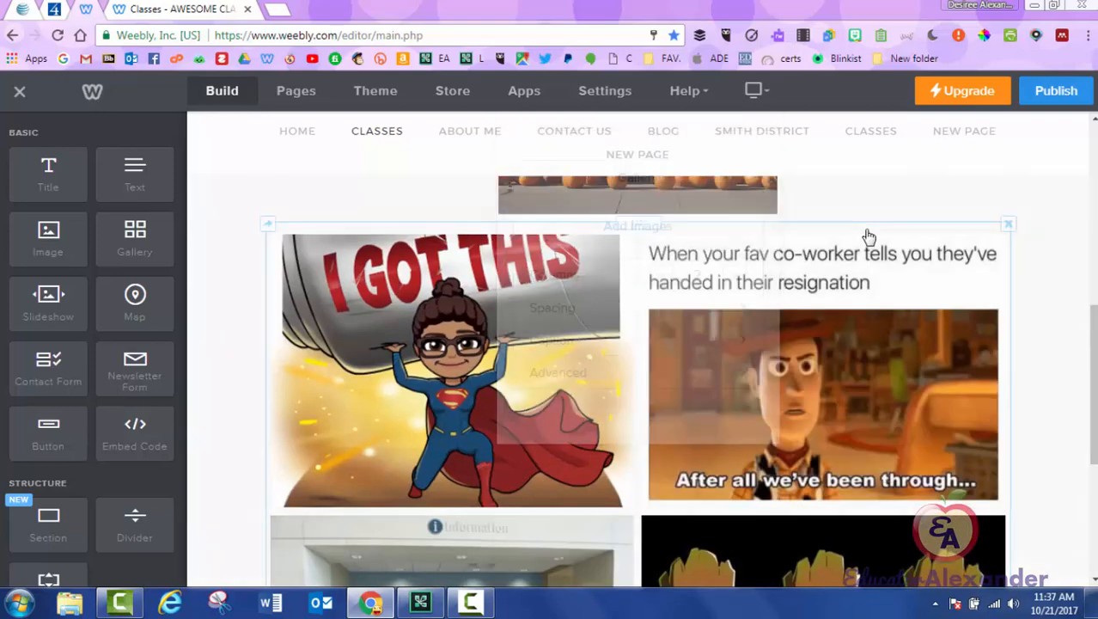
right_click(870, 238)
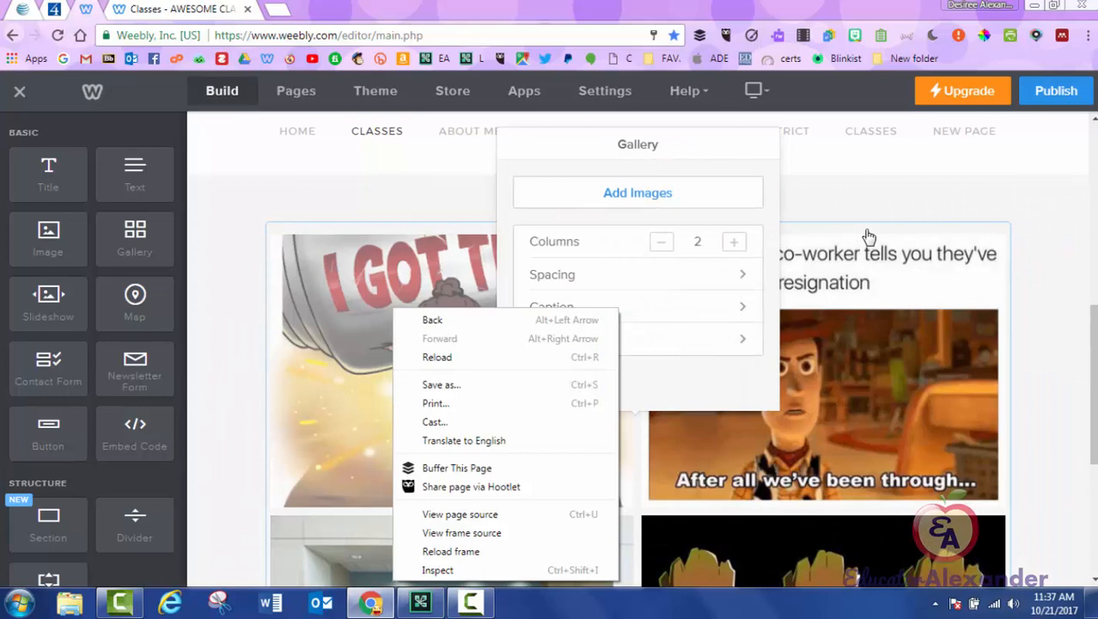
click(870, 237)
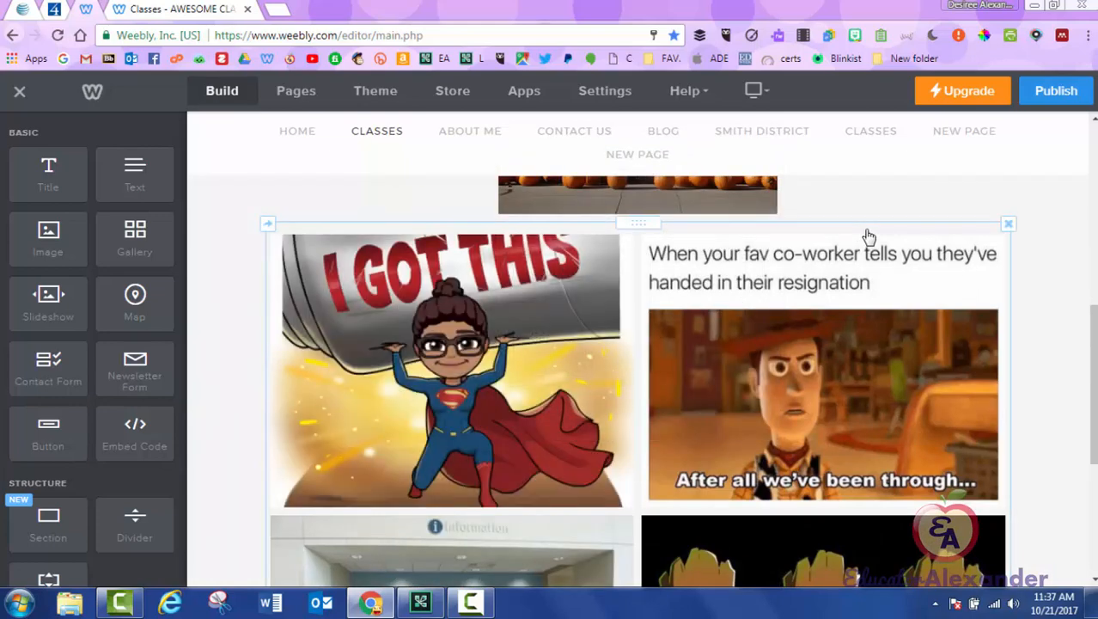
Step: Examine the gallery's Display Caption On Hover setting and the available Thumbnail options, keeping the existing choices
click(870, 237)
click(559, 307)
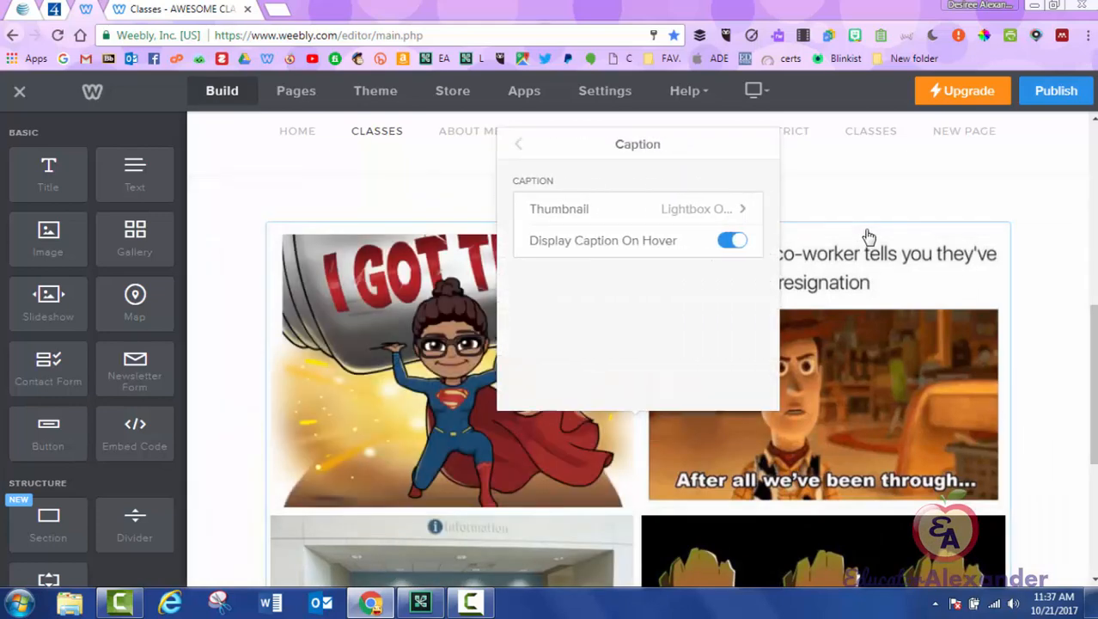
click(732, 241)
click(732, 241)
click(560, 208)
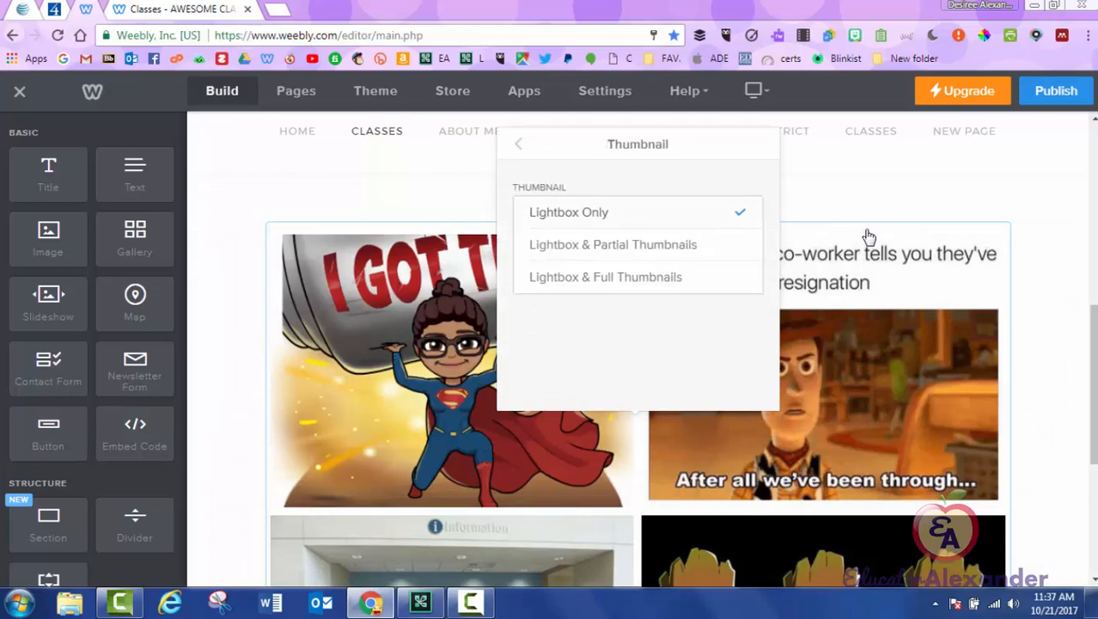
click(518, 143)
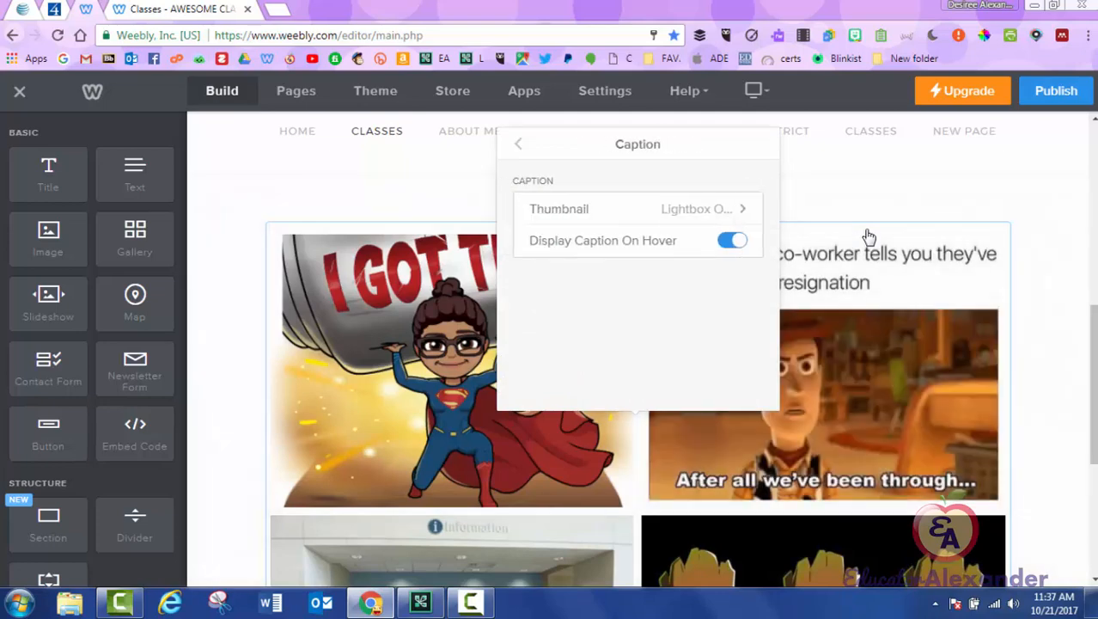
click(518, 143)
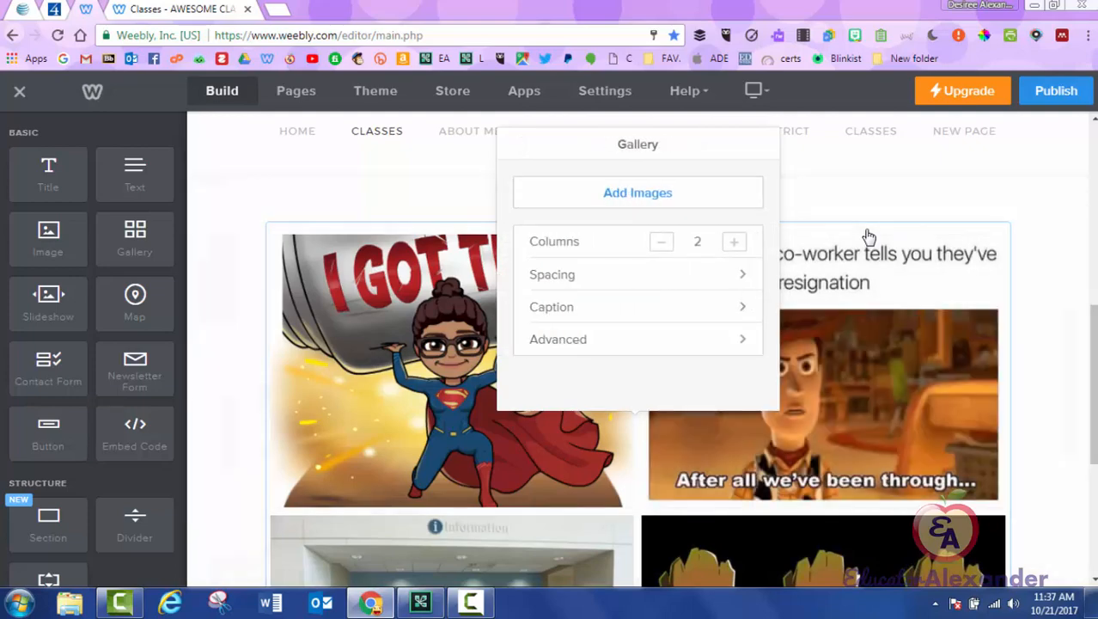
click(868, 237)
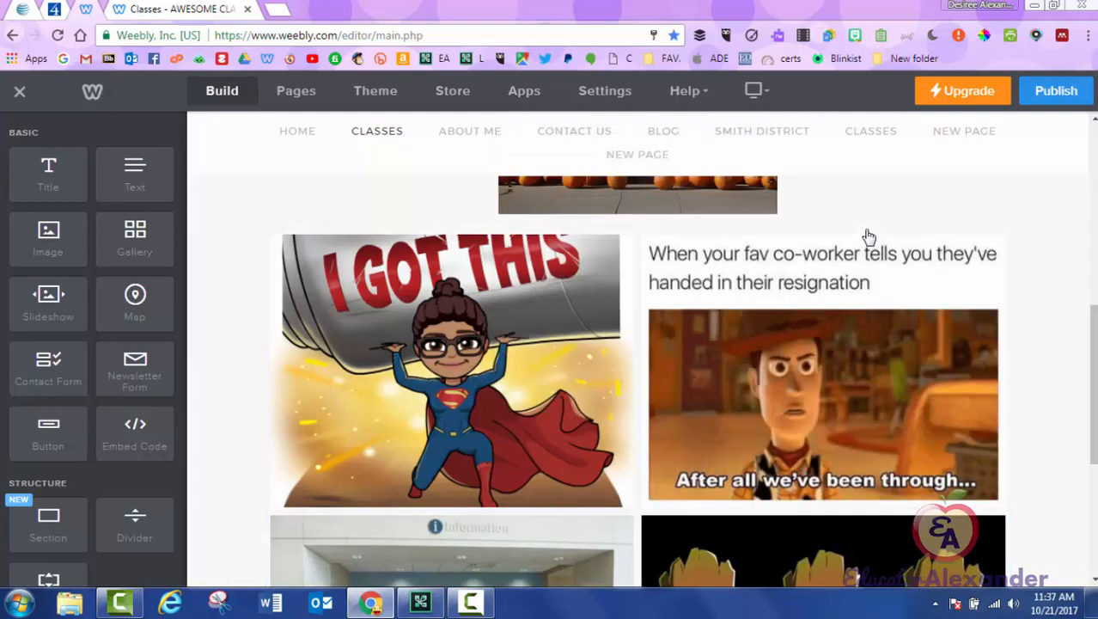
Step: Add a slideshow below the gallery on the Classes page, using the Thumbnails on Bottom style
scroll(869, 237, down, 3)
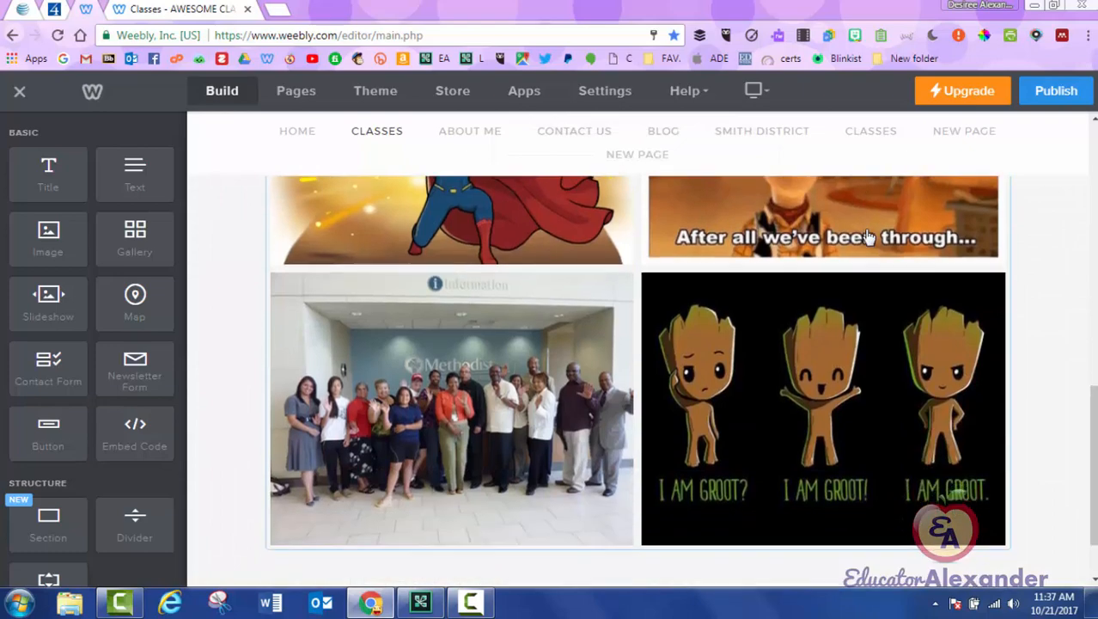
scroll(869, 237, up, 3)
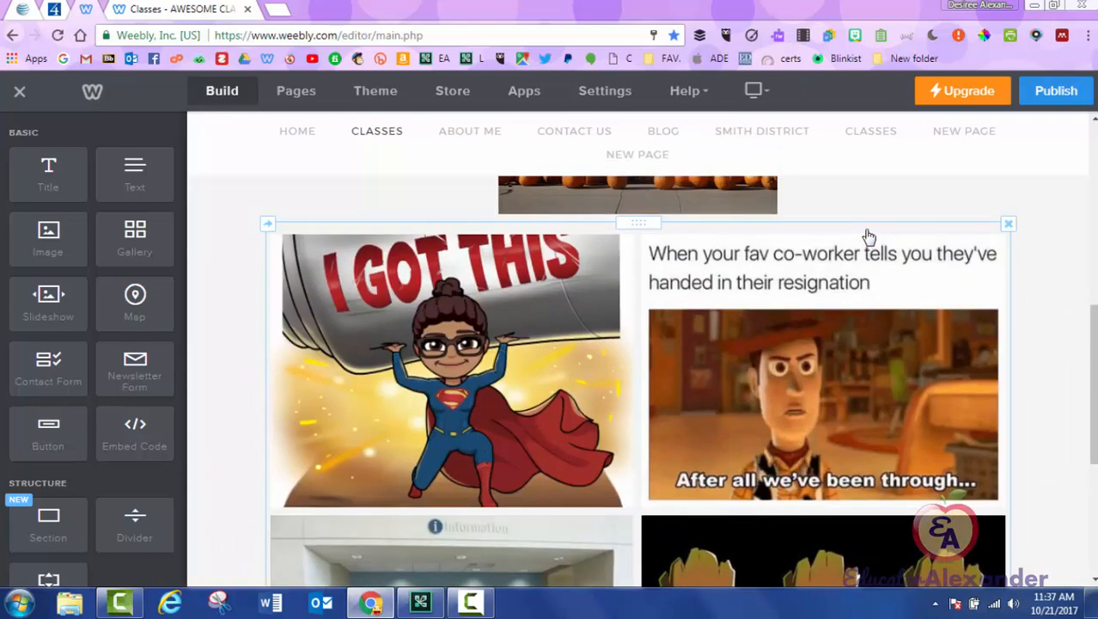
scroll(869, 238, down, 5)
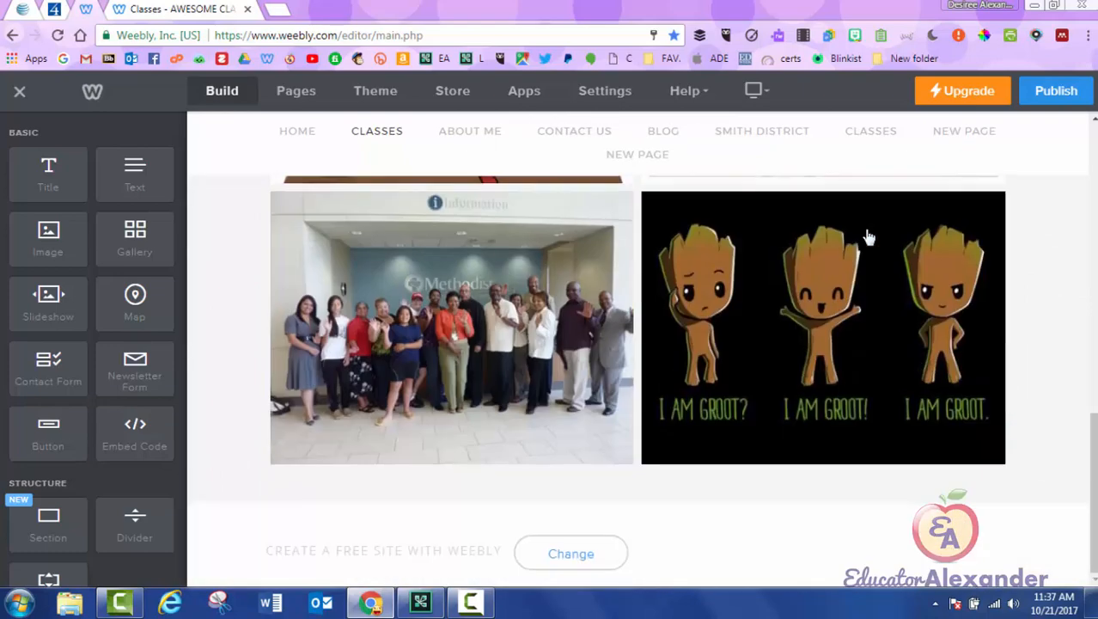
mouse_move(48, 303)
mouse_down()
mouse_move(572, 487)
mouse_move(682, 504)
mouse_move(644, 466)
mouse_up()
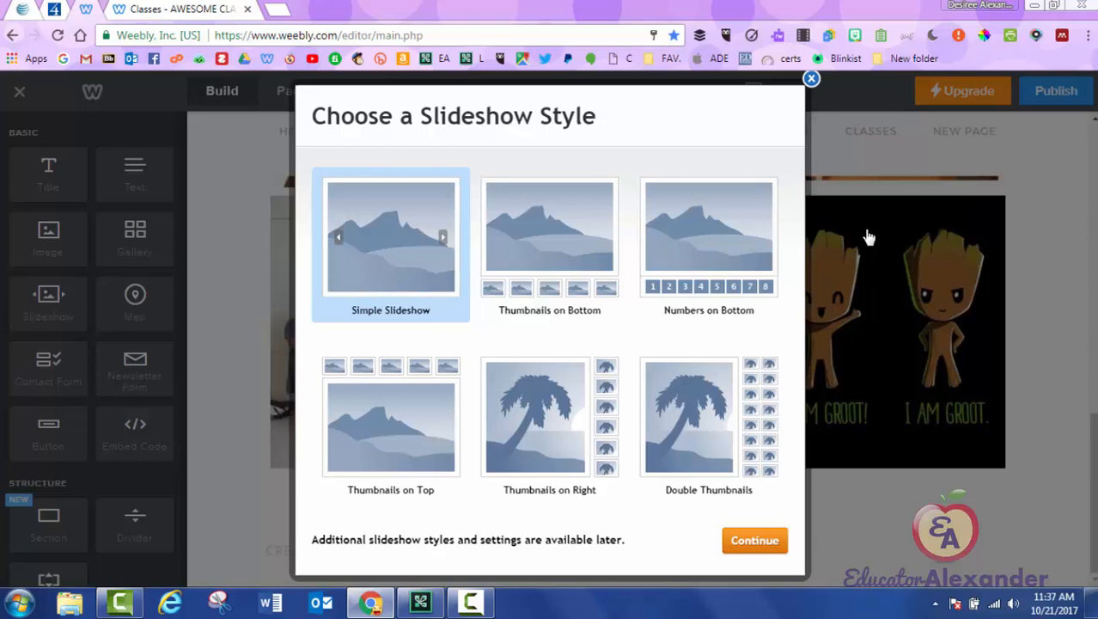
key(Right)
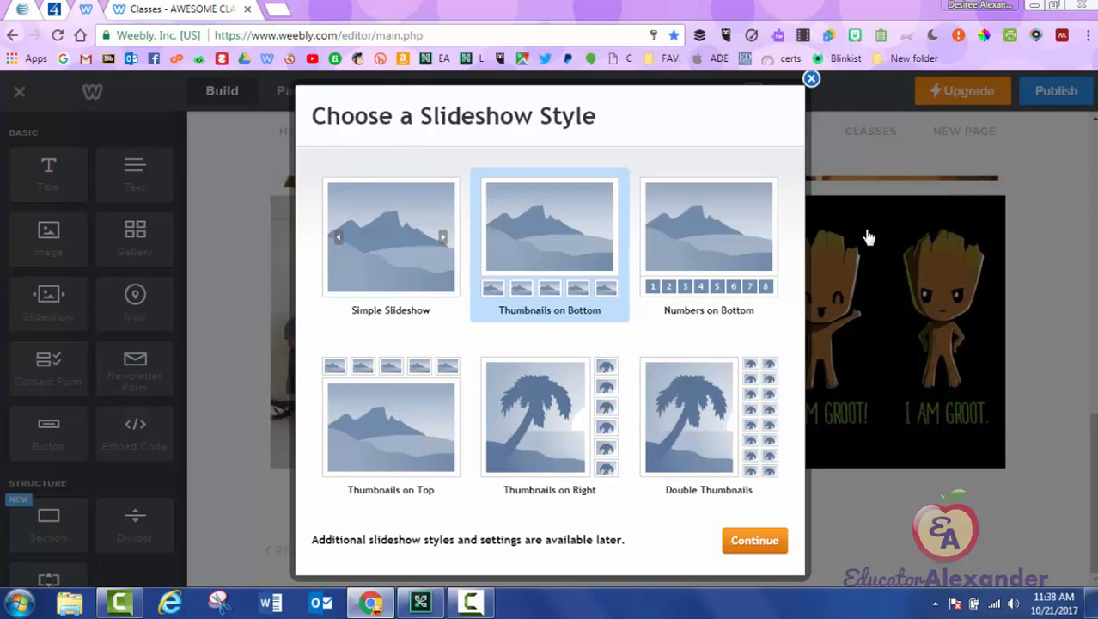
key(Return)
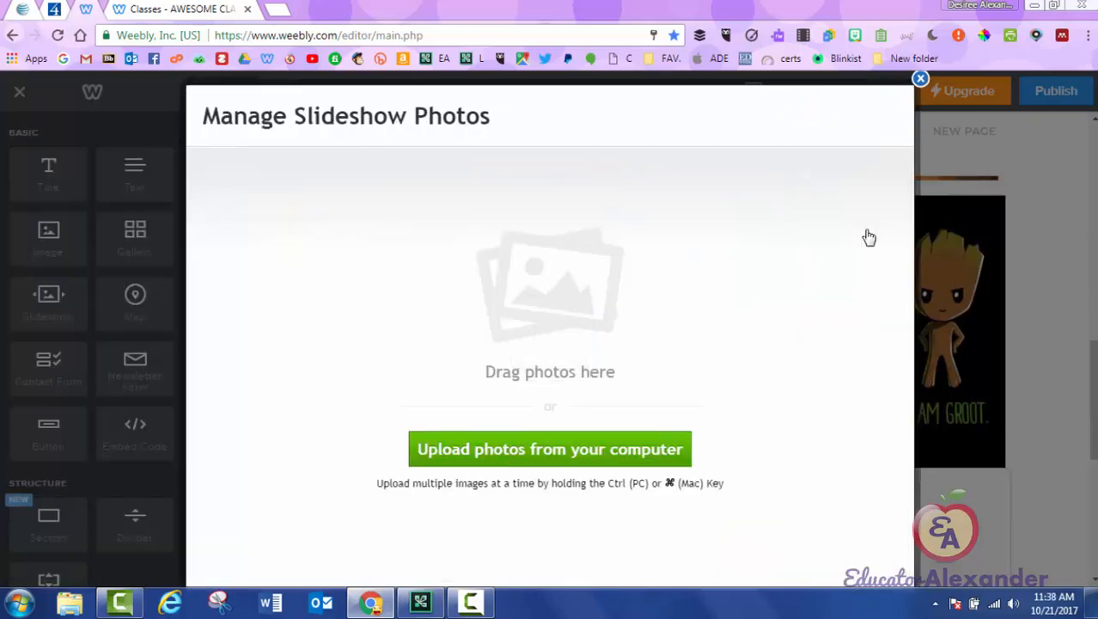
Step: Upload the tarsier, blue-roofed house and quote pictures from the Random folder to the slideshow
click(660, 450)
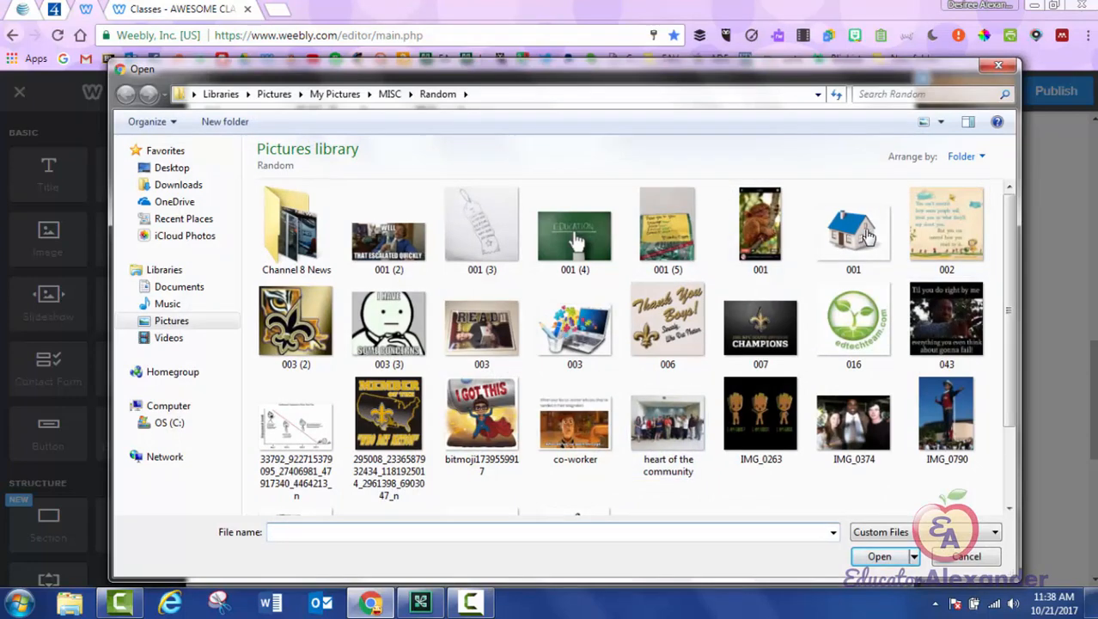
drag(999, 195, 771, 256)
key(Return)
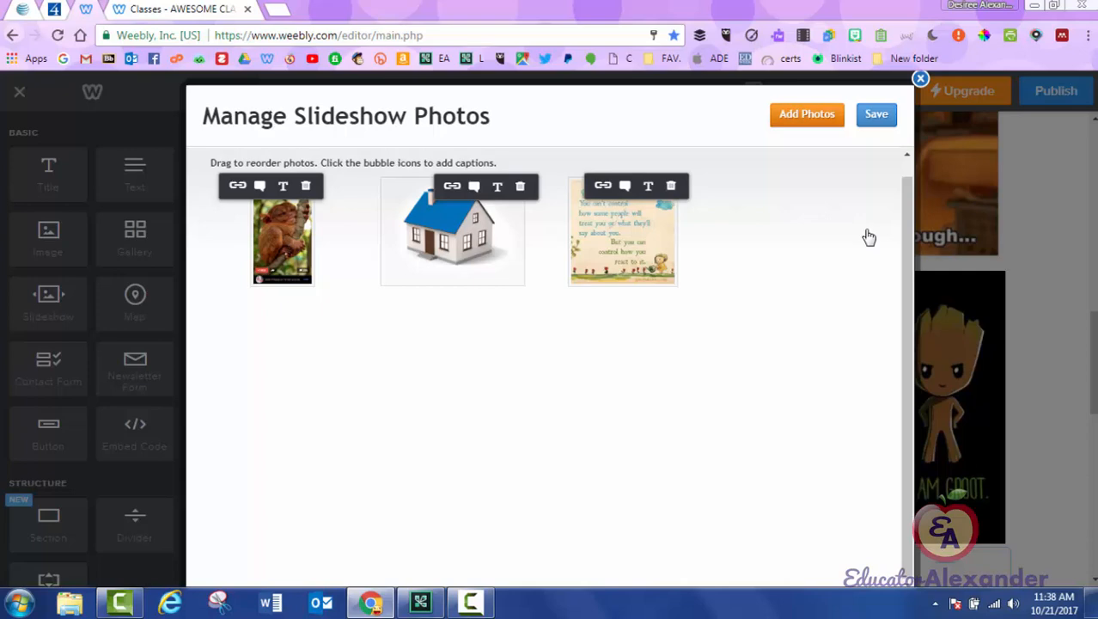
Step: Add the caption CUTENESS to the tarsier photo, leave its alt text empty and save the slideshow photos
click(260, 185)
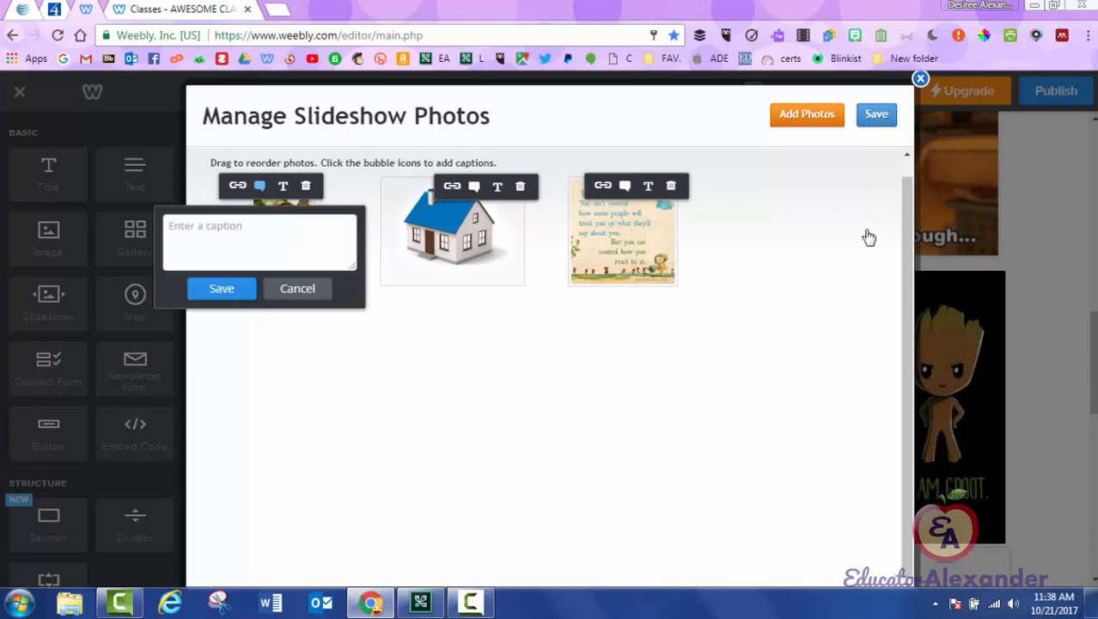
click(260, 241)
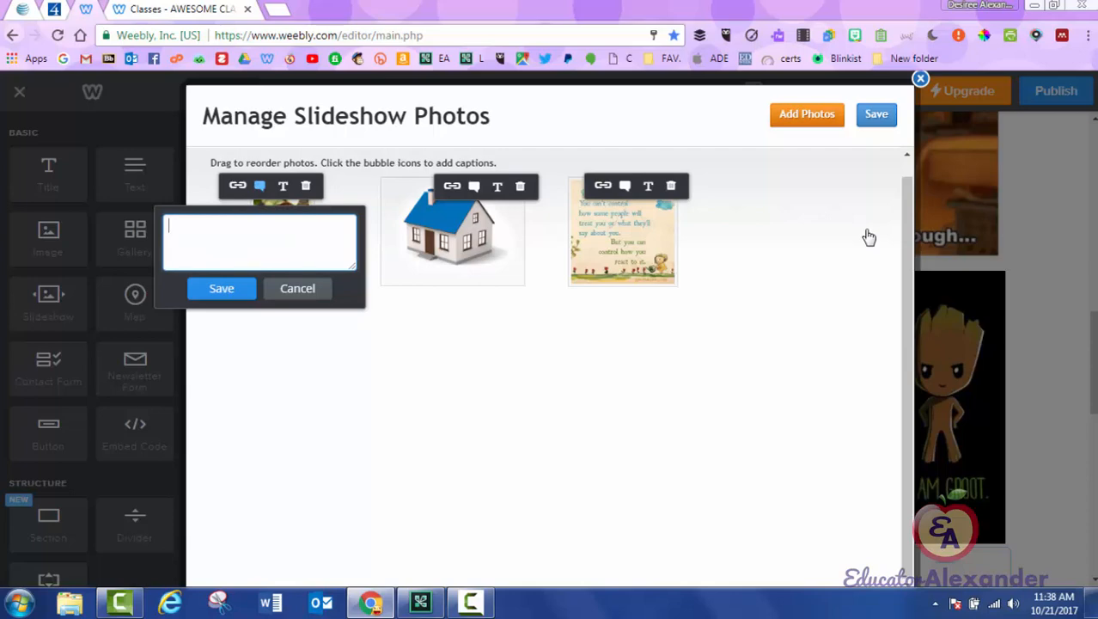
text(CUTENESS)
click(221, 288)
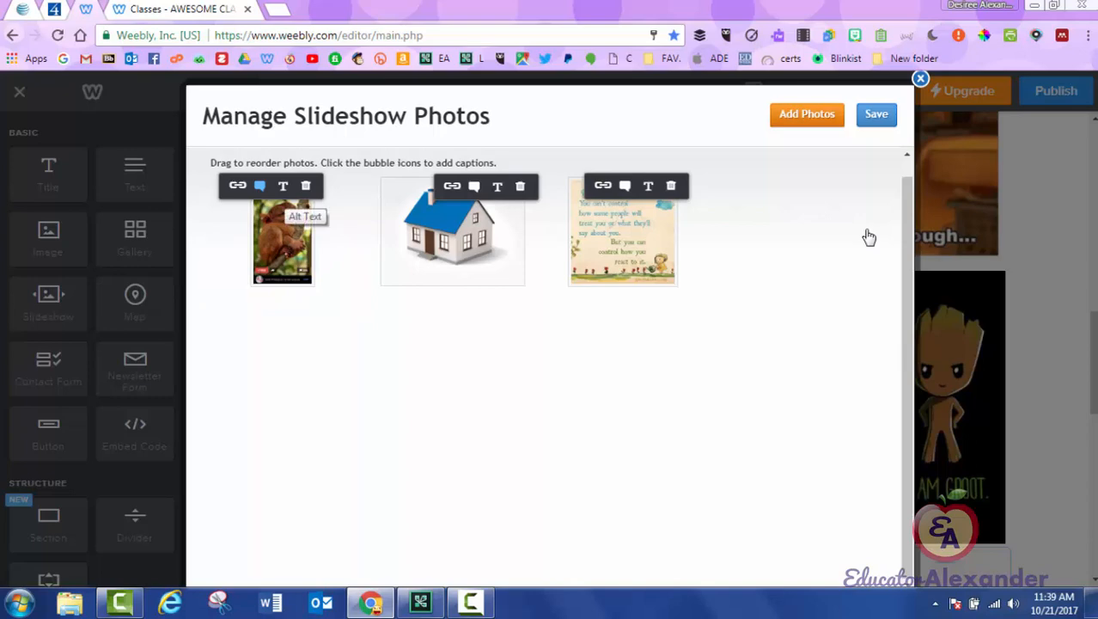
click(260, 185)
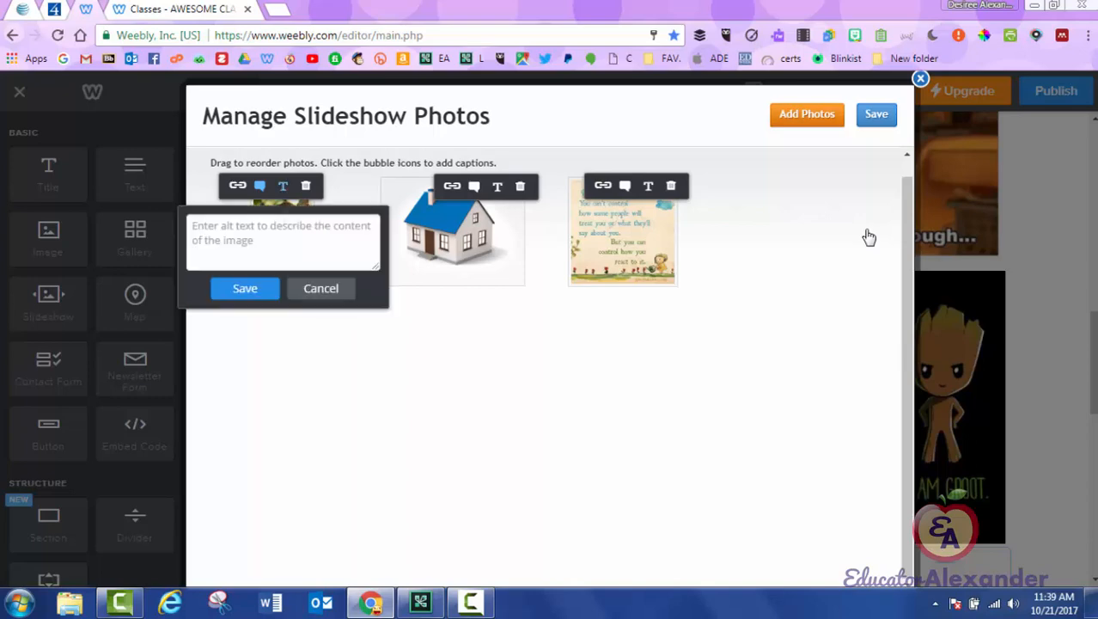
click(320, 288)
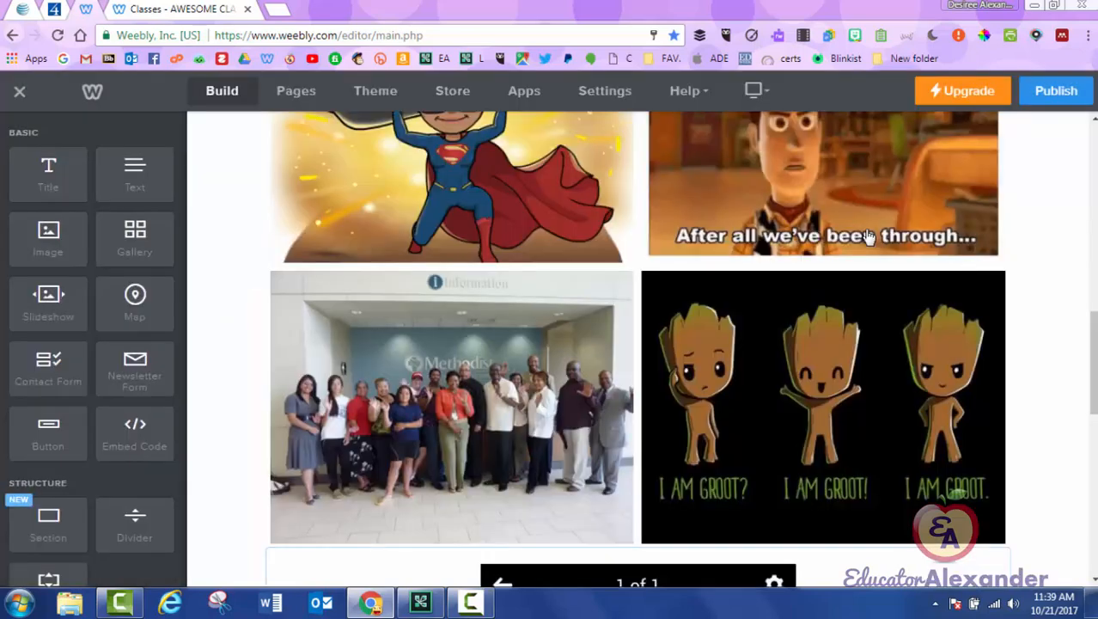
Step: Examine the slideshow's photos, caption and thumbnails on the page, along with its available options
scroll(868, 237, down, 6)
scroll(868, 237, up, 3)
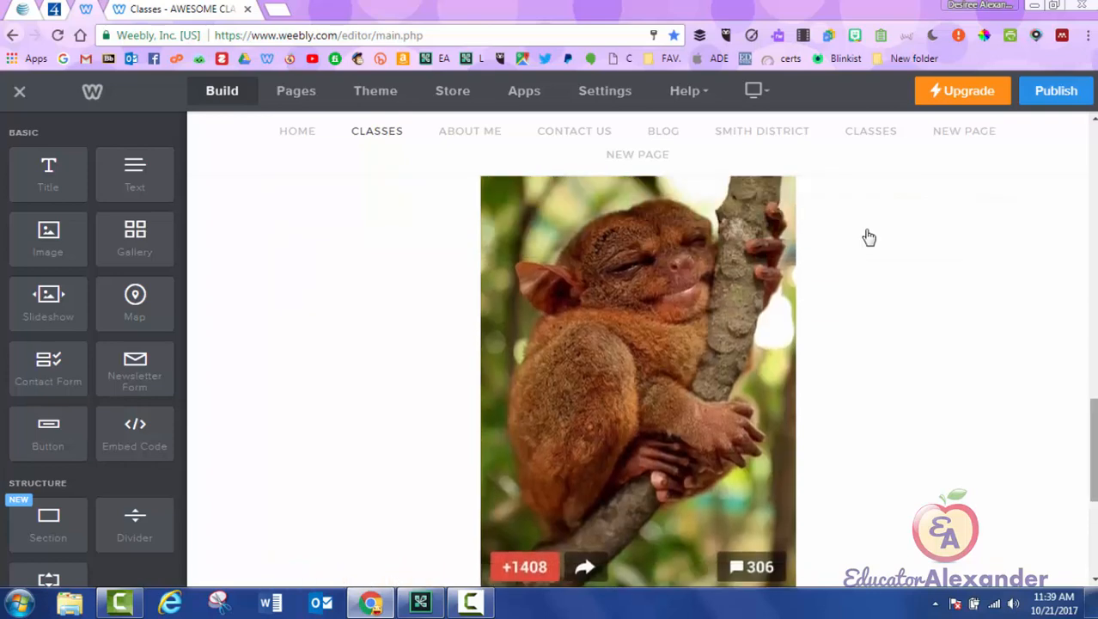
scroll(869, 237, down, 3)
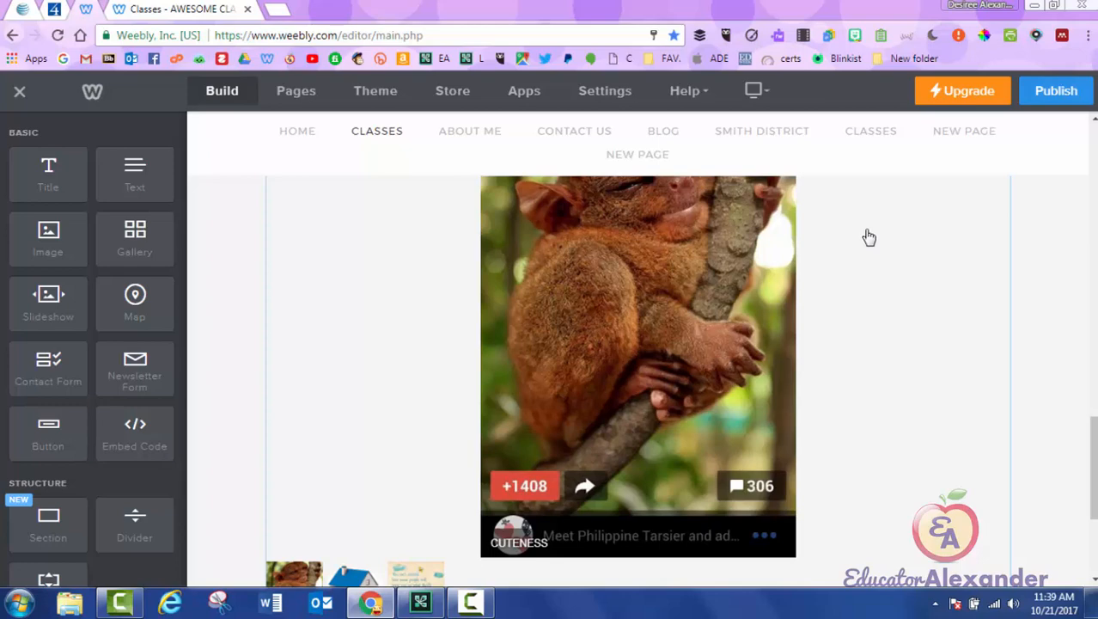
scroll(869, 237, down, 2)
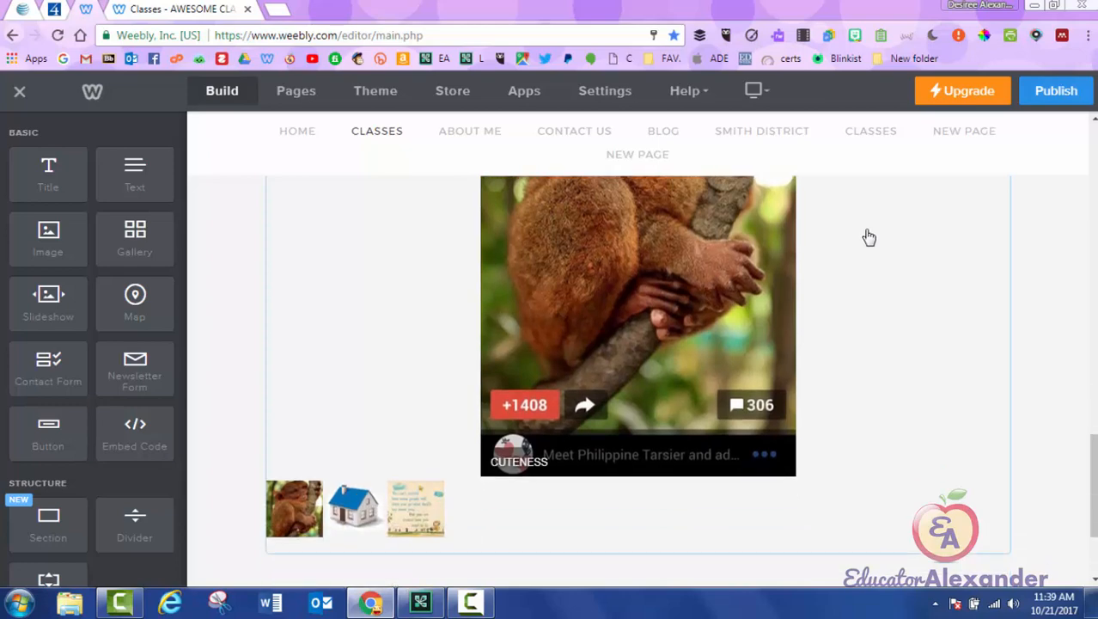
click(868, 238)
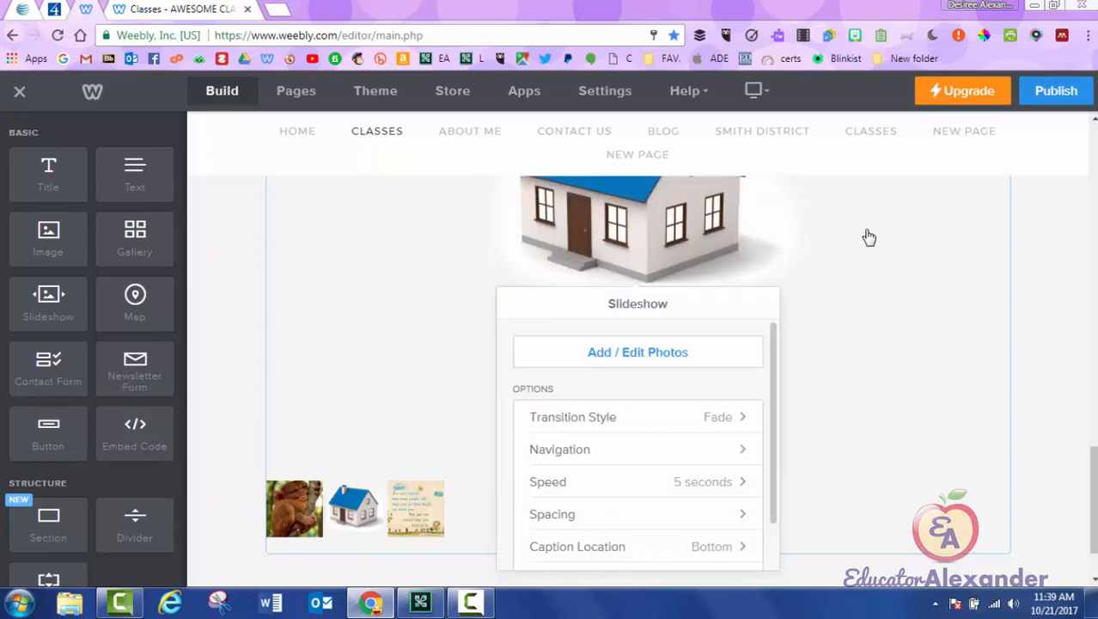
scroll(869, 237, up, 3)
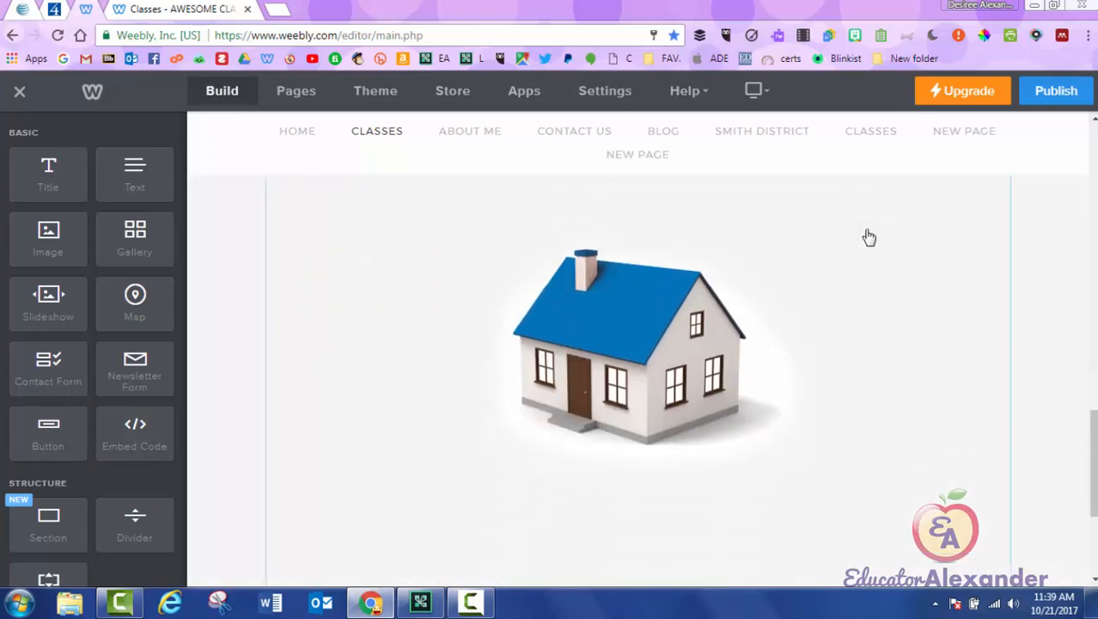
Step: Try the Slide, Mosaic and Slice transition styles on the slideshow, and return it to Fade
click(868, 238)
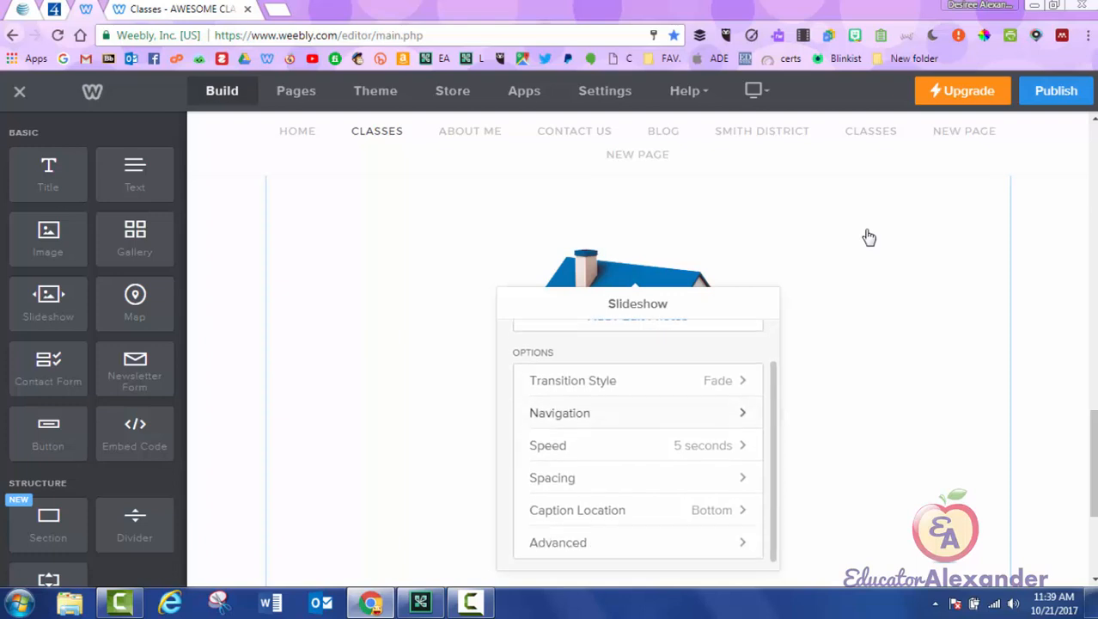
click(637, 375)
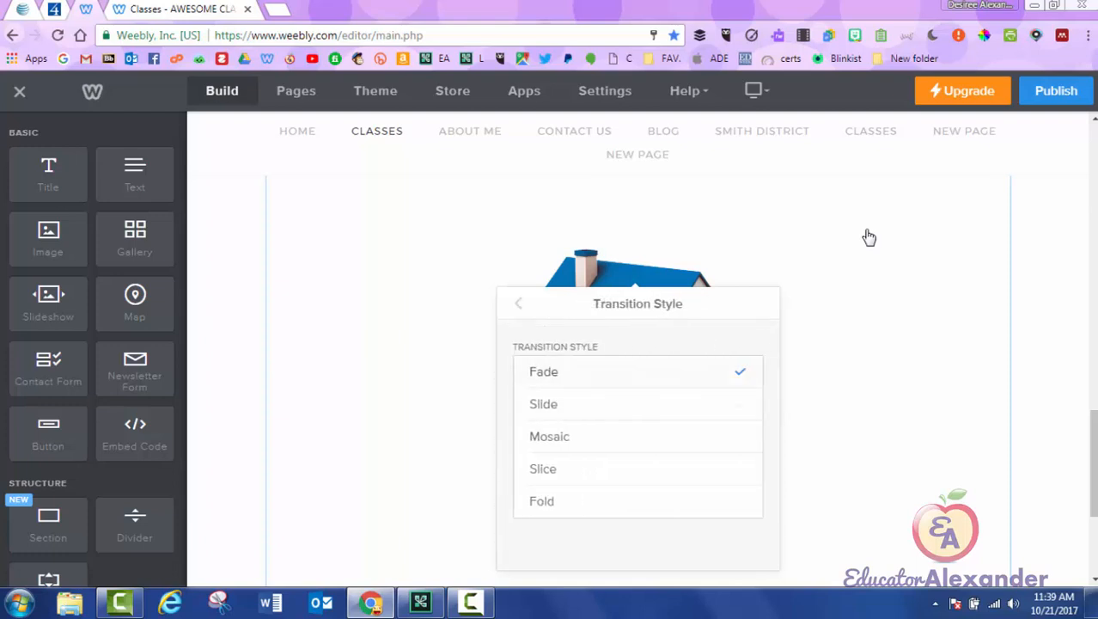
click(638, 404)
click(550, 436)
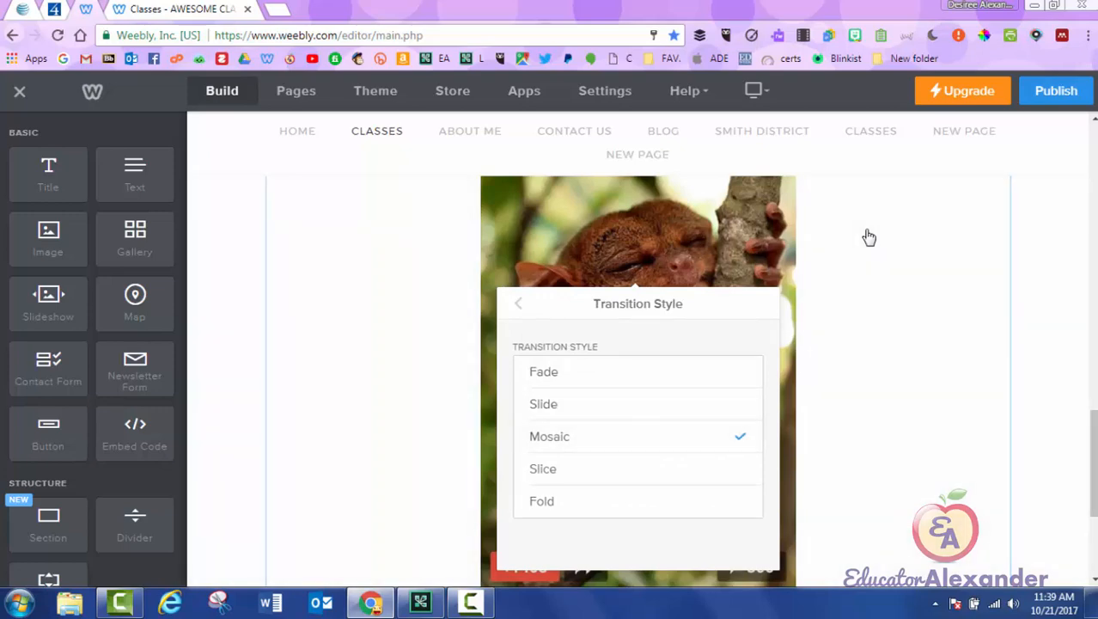
click(544, 468)
click(543, 371)
click(544, 403)
click(550, 436)
click(544, 371)
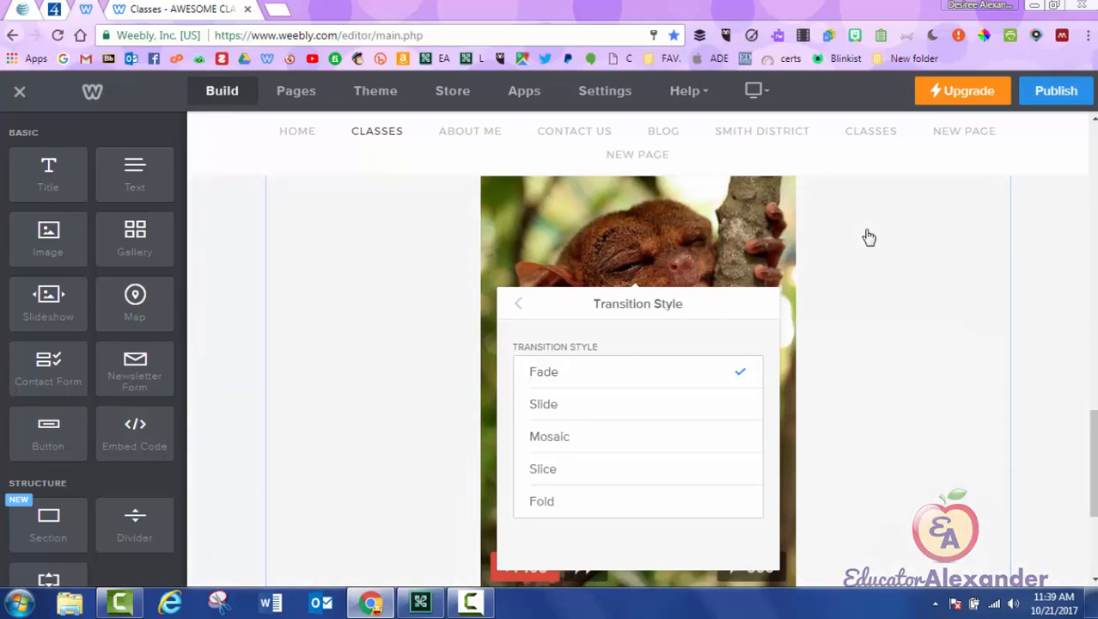
click(518, 303)
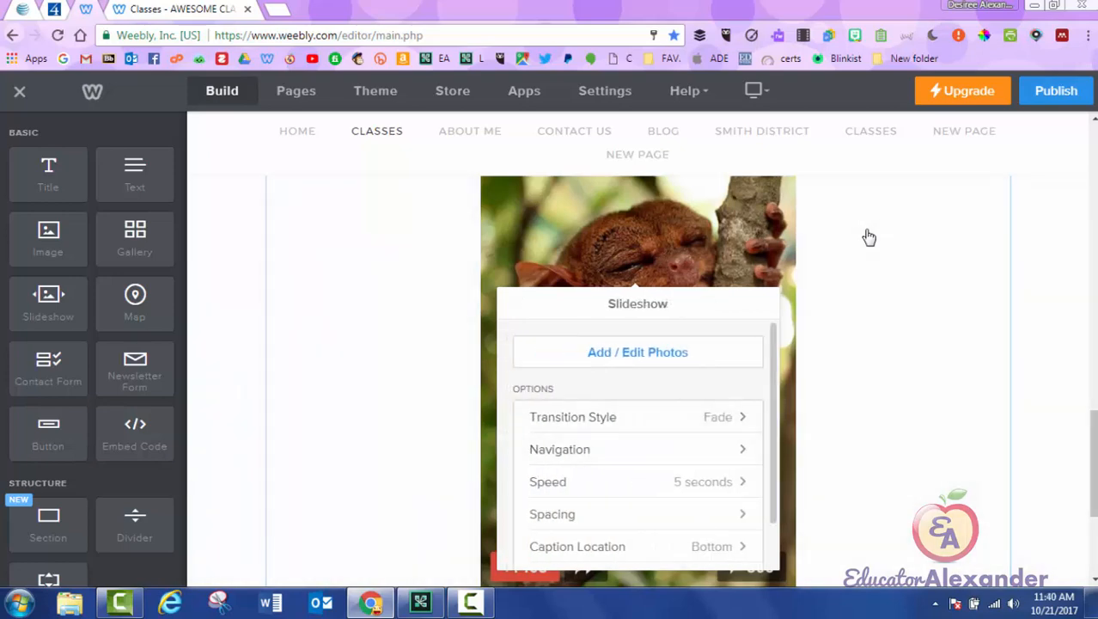
Step: Examine the slideshow's navigation style and navigation location choices without changing them
click(559, 449)
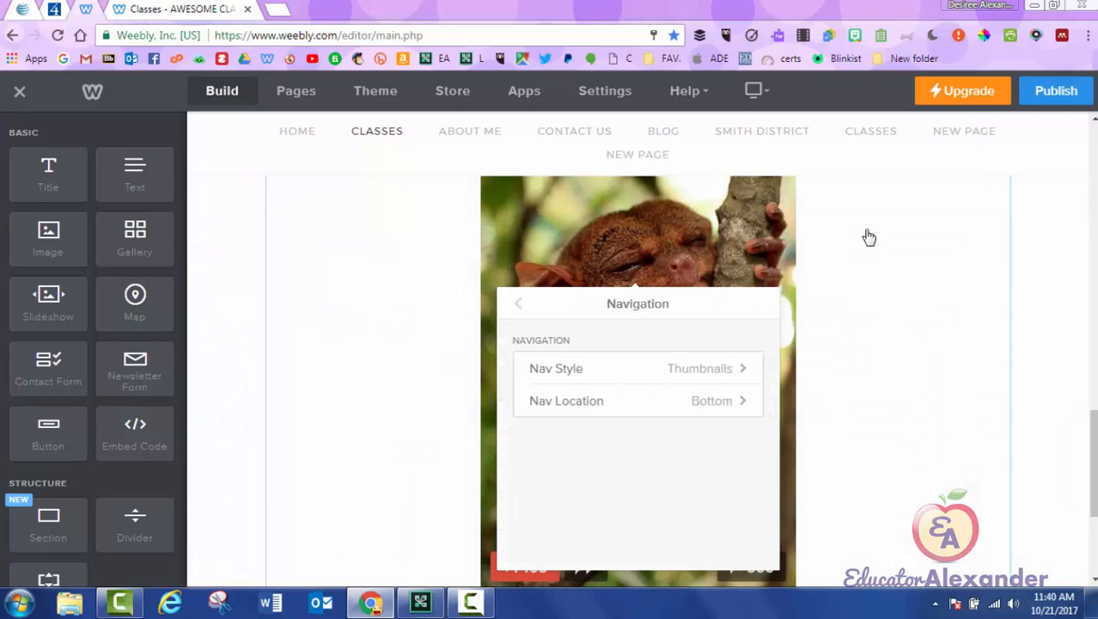
click(602, 368)
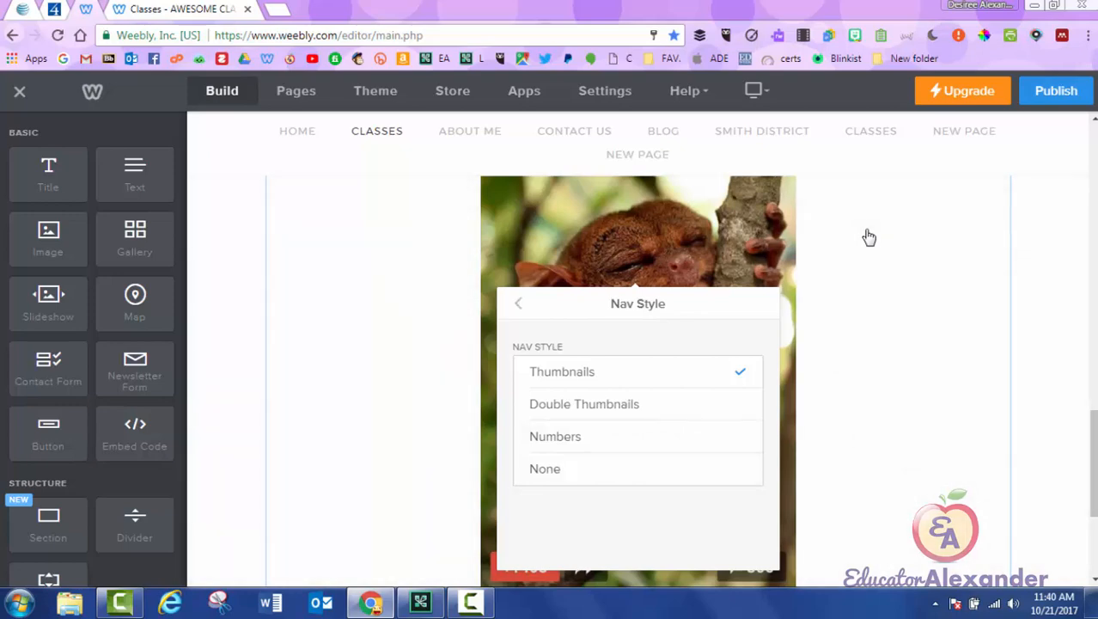
click(869, 238)
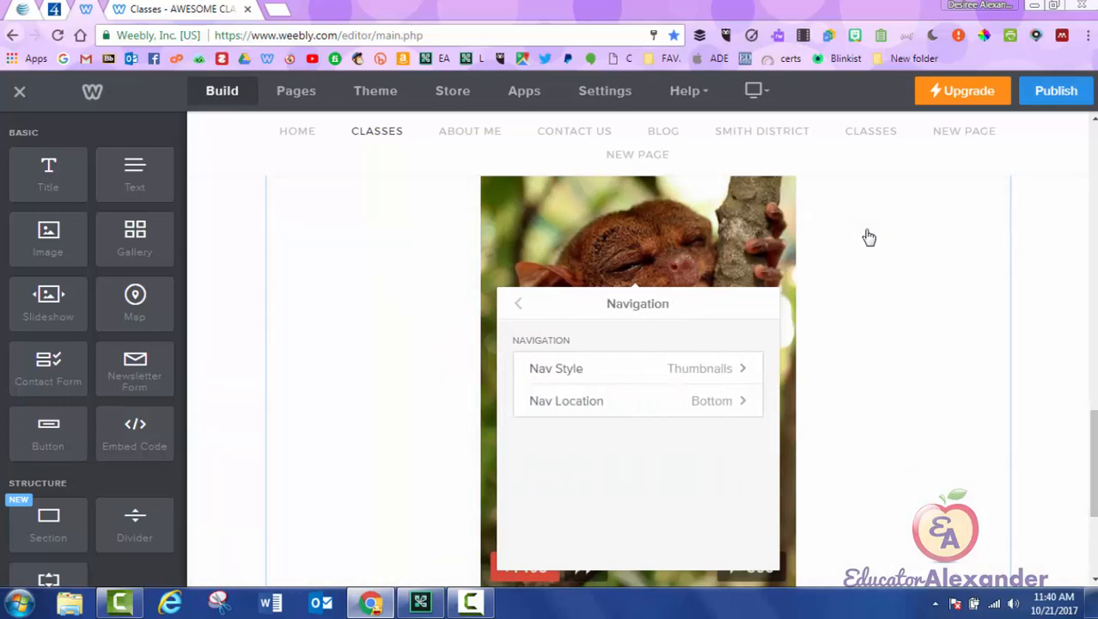
click(637, 401)
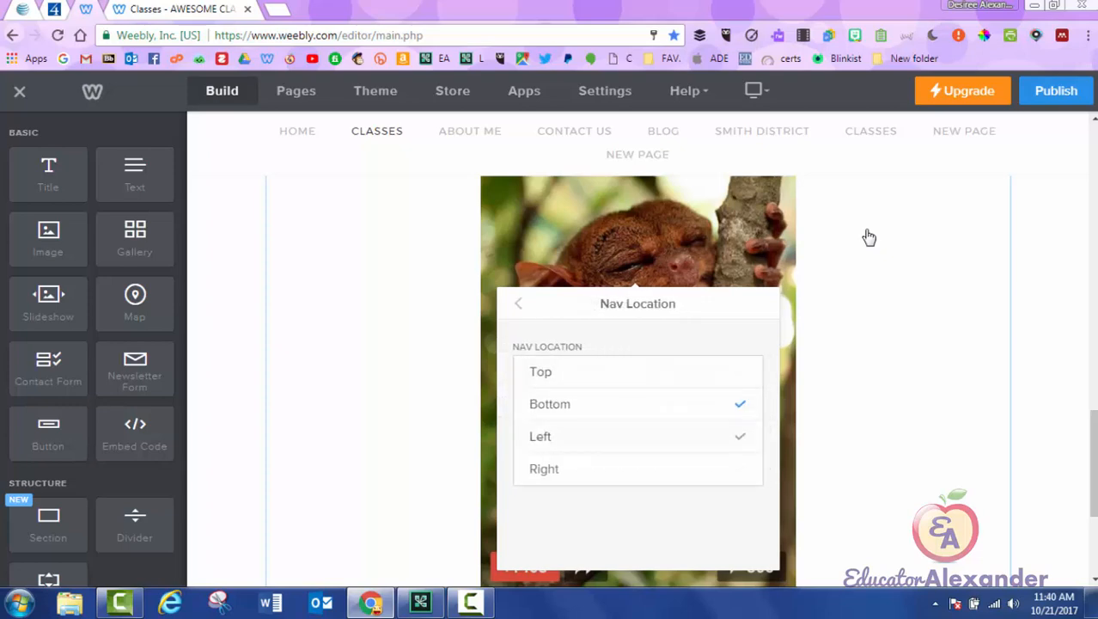
click(518, 304)
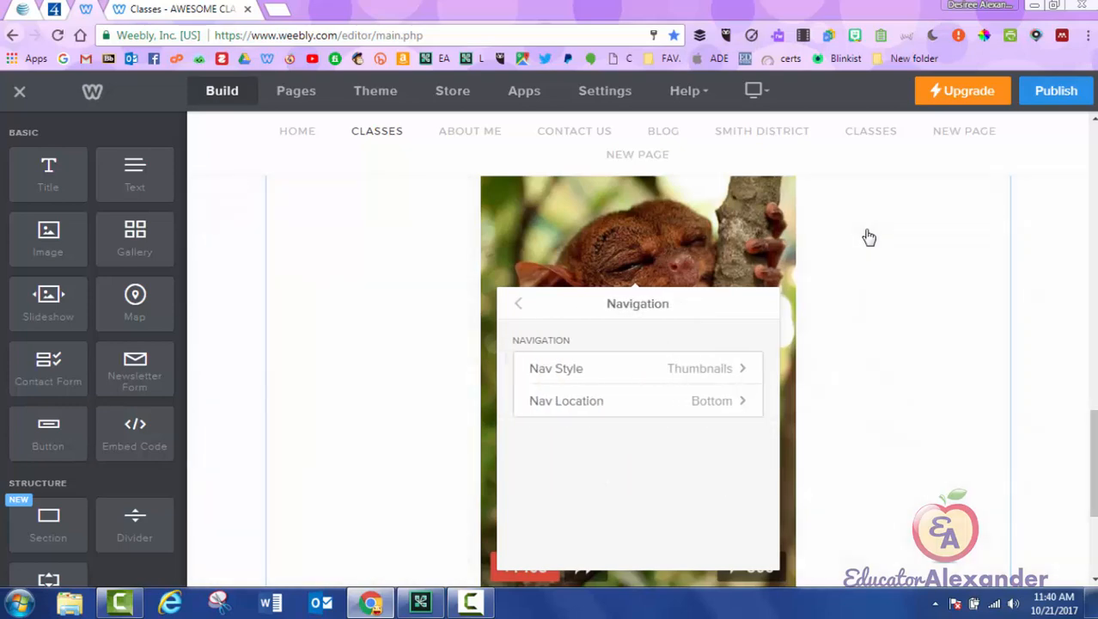
click(518, 304)
Step: Set the slideshow's speed to 3 seconds
scroll(638, 430, down, 1)
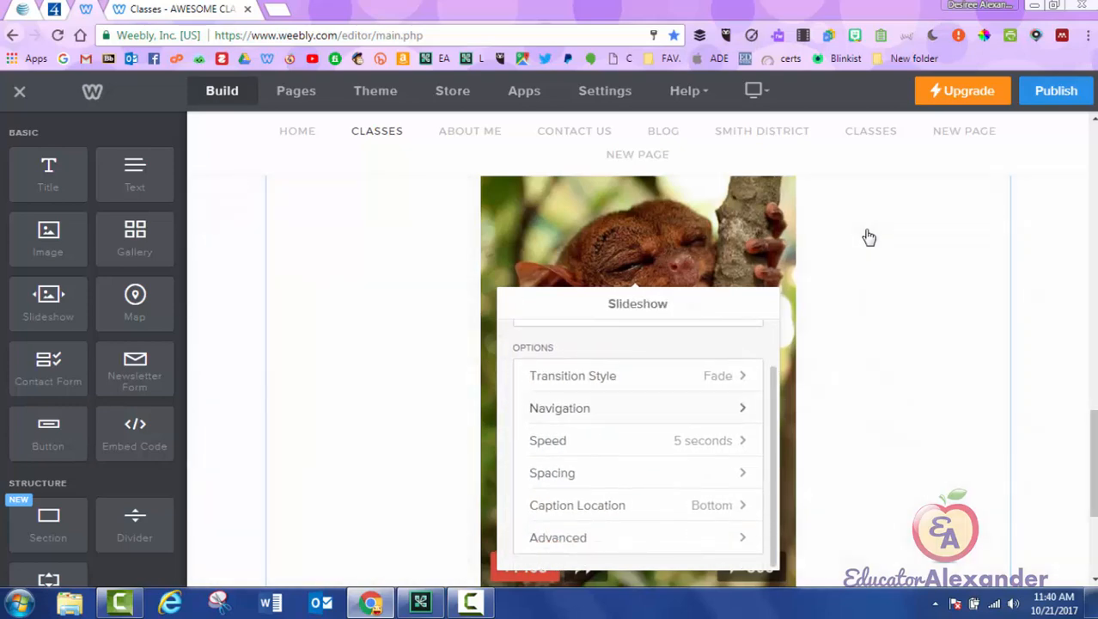
click(638, 440)
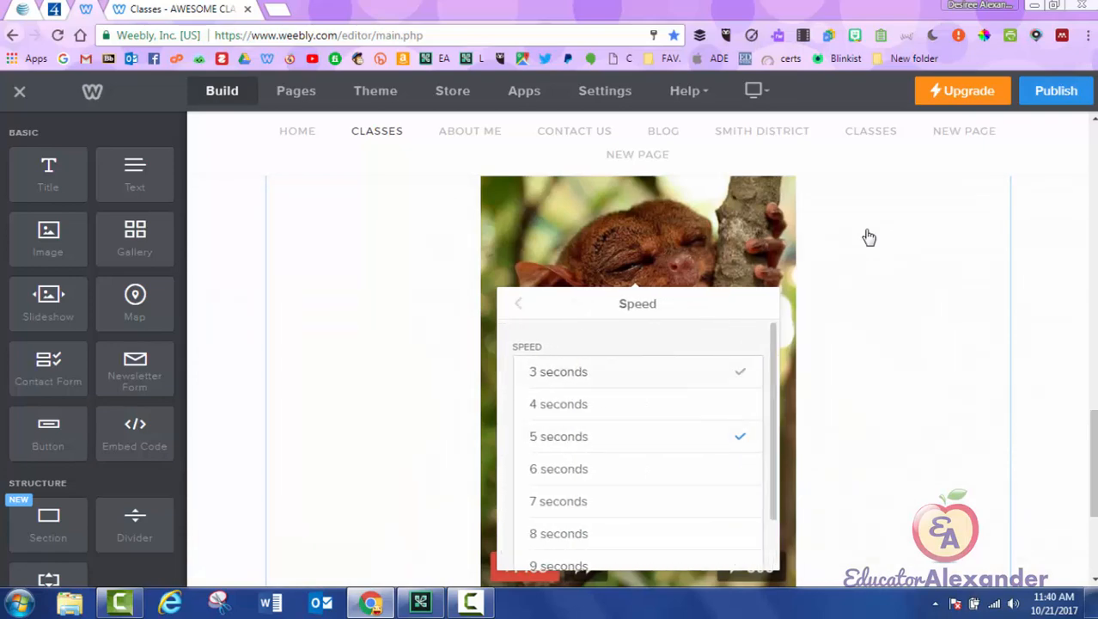
click(602, 371)
click(518, 303)
Step: Check the slideshow's margin spacing, and try the Top caption location before setting it back to Bottom
scroll(638, 387, down, 1)
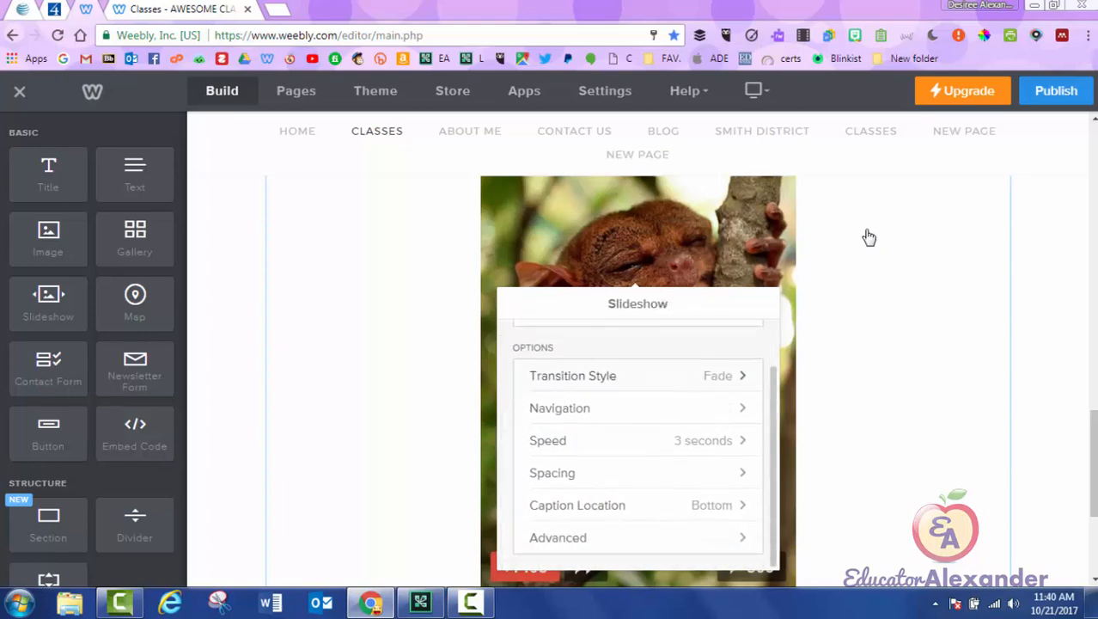
click(601, 473)
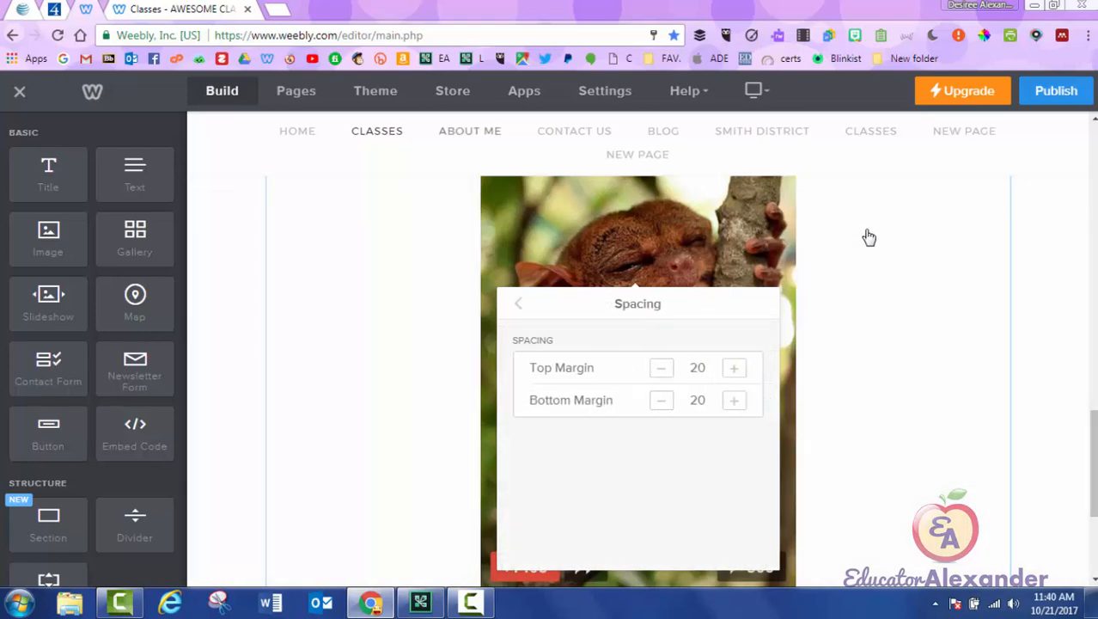
click(518, 303)
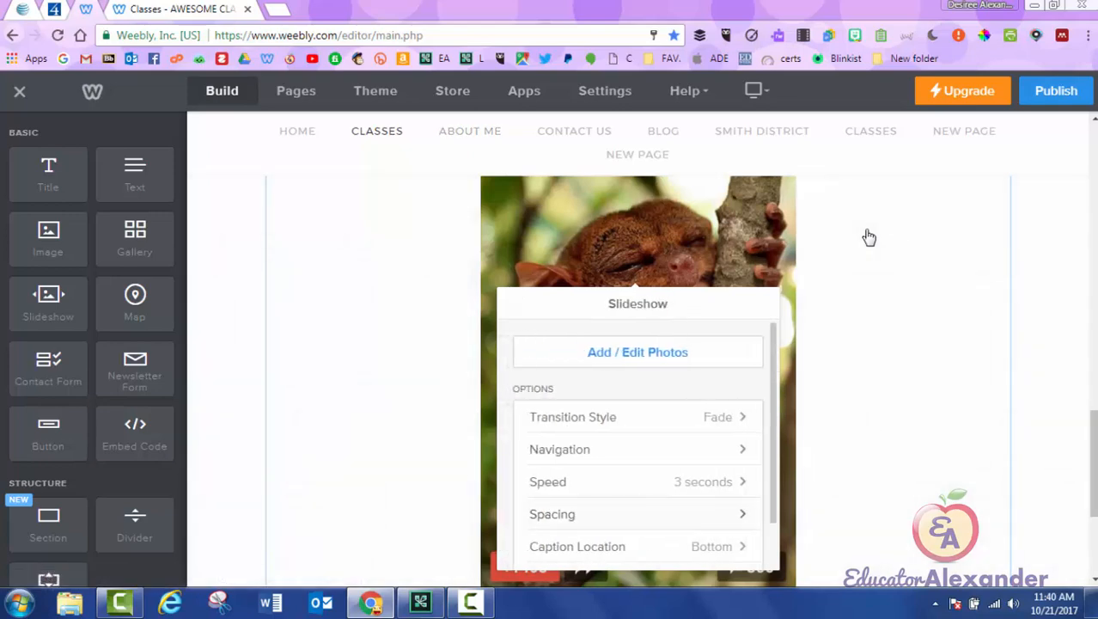
scroll(637, 442, down, 1)
click(638, 506)
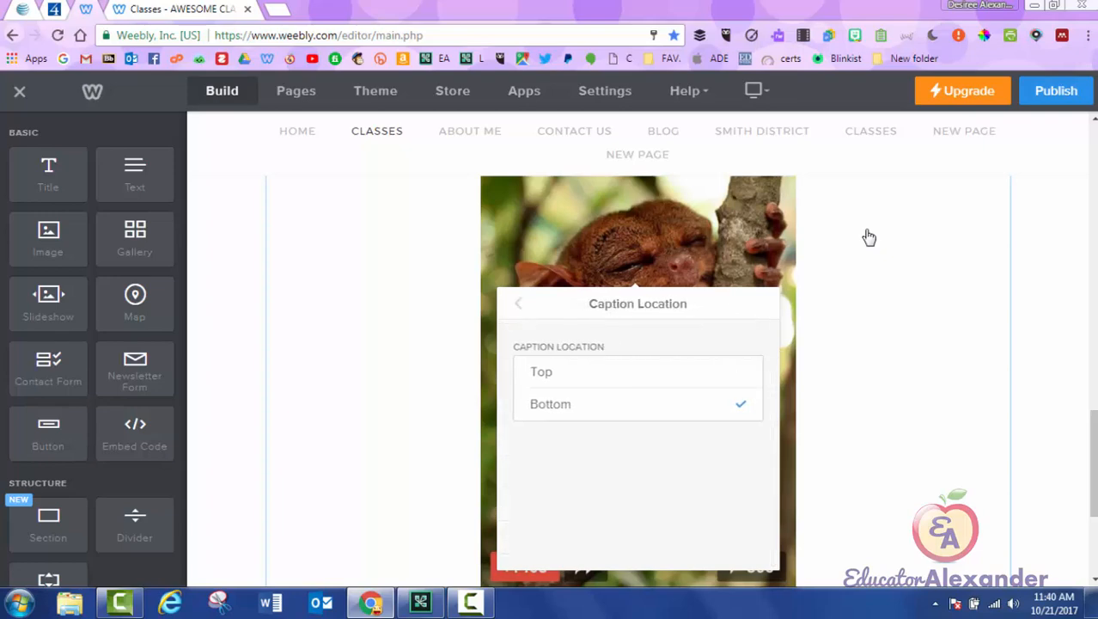
click(637, 372)
click(638, 404)
click(519, 303)
Step: Turn on autoplay for the slideshow and set its starting position to Random
scroll(638, 443, down, 1)
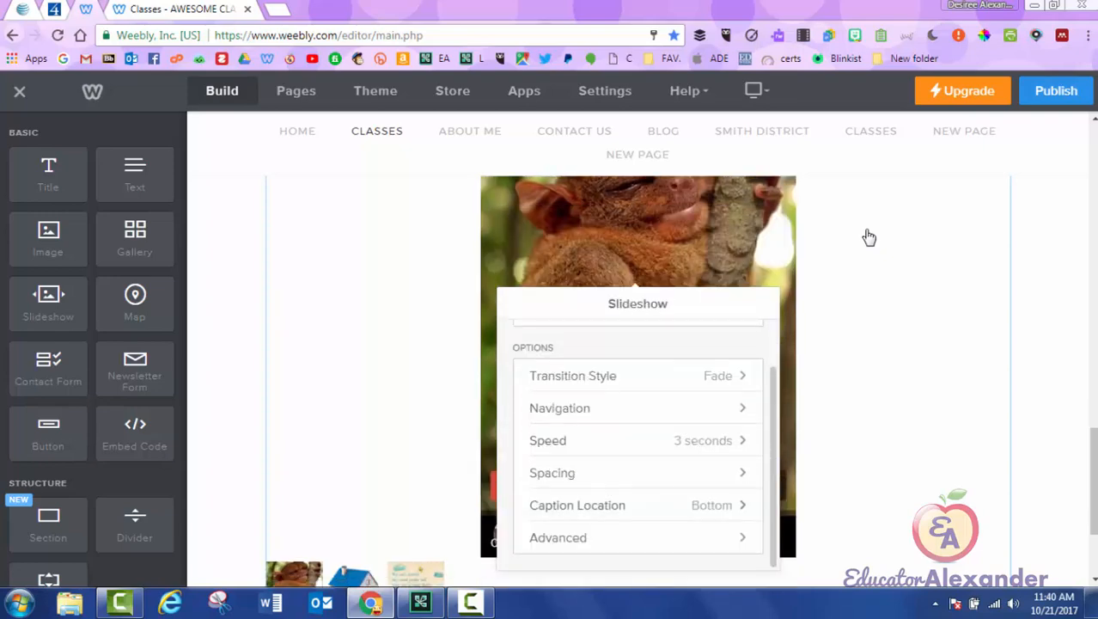
click(638, 537)
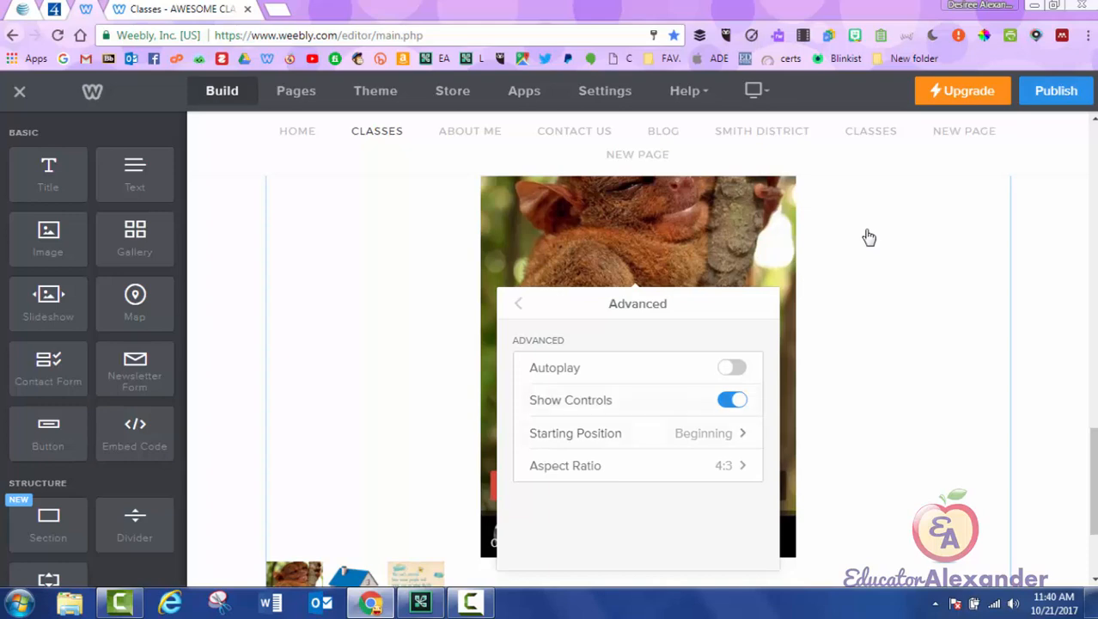
click(733, 367)
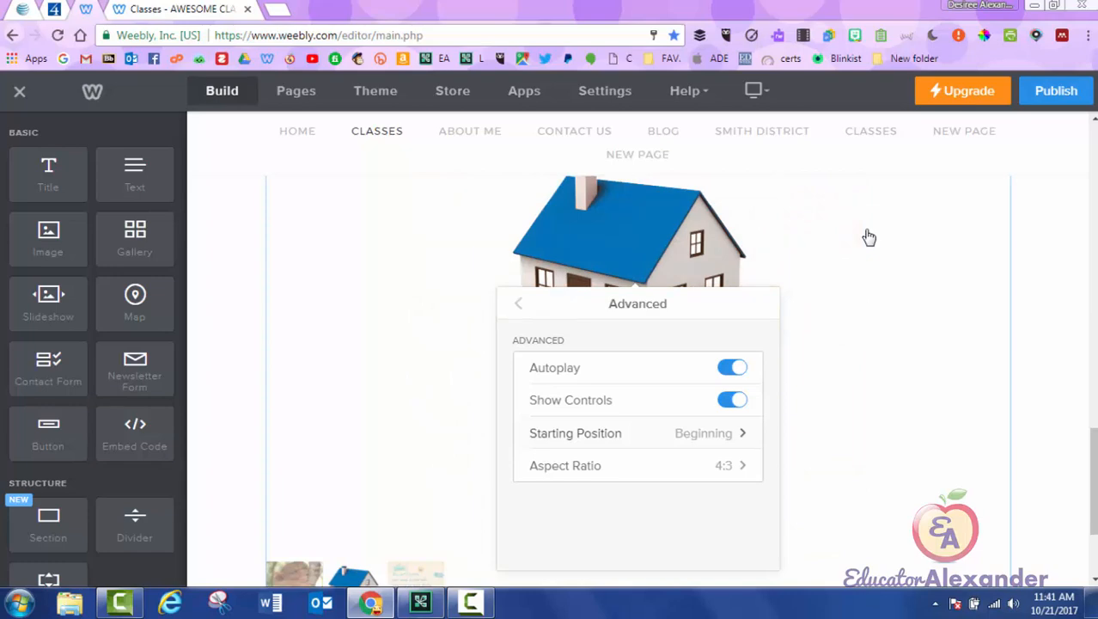
click(637, 434)
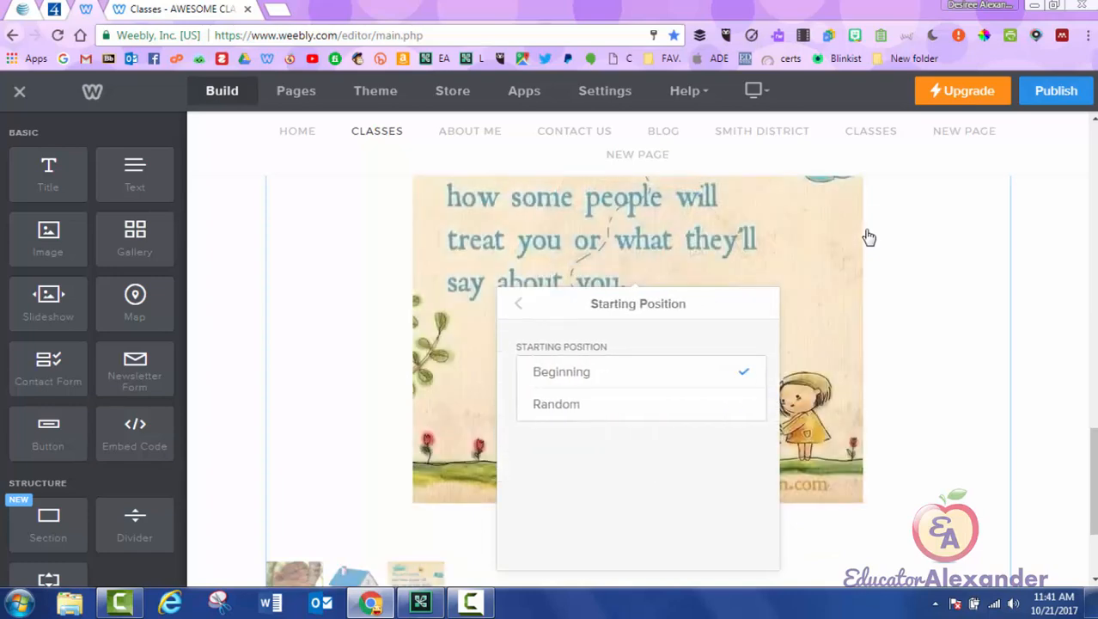
click(553, 404)
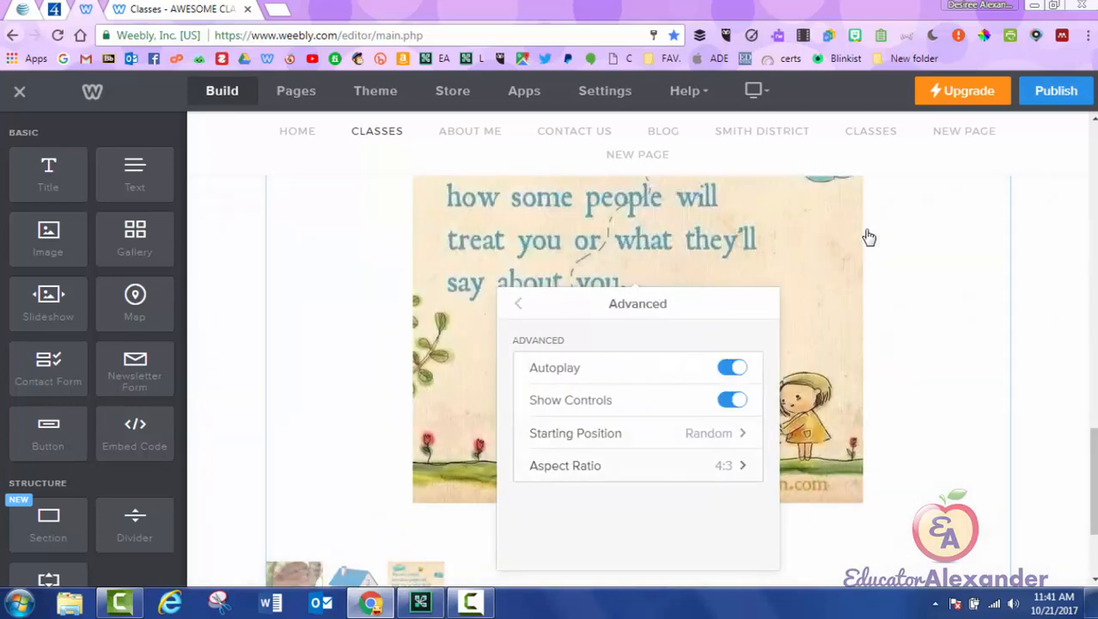
Step: Compare the slideshow's 3:2 and 16:9 aspect ratios, and set it to 16:9
click(638, 465)
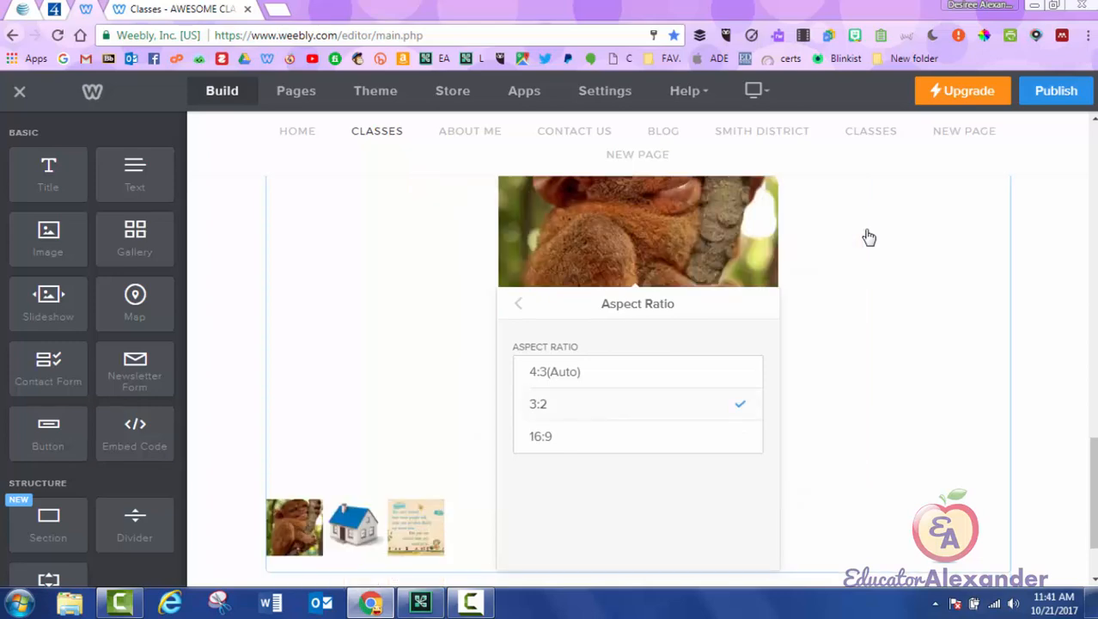
click(638, 436)
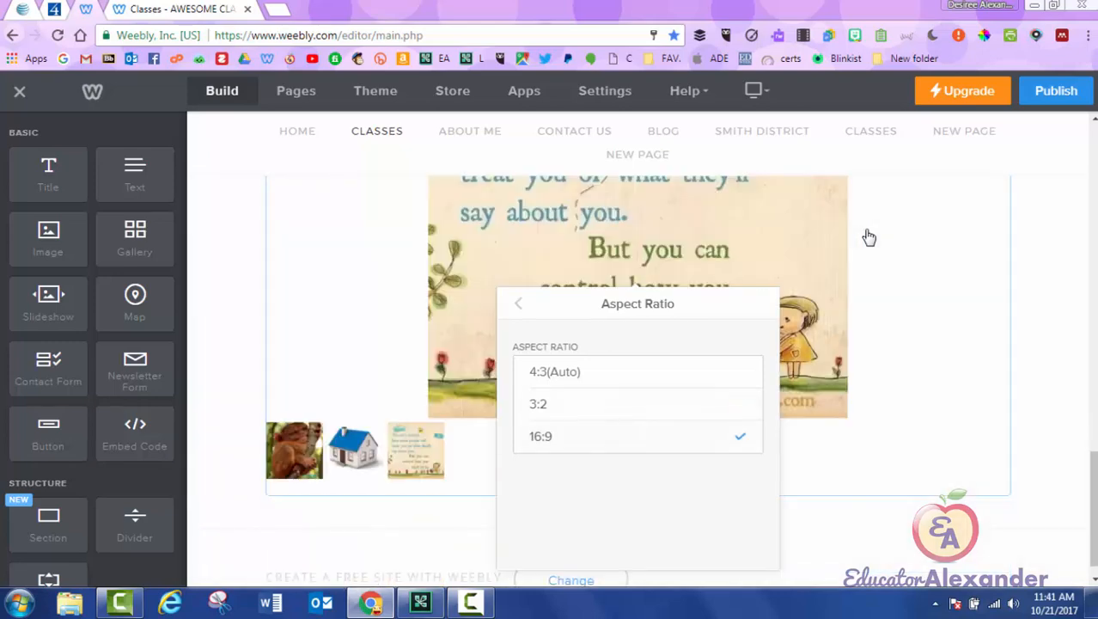
click(637, 404)
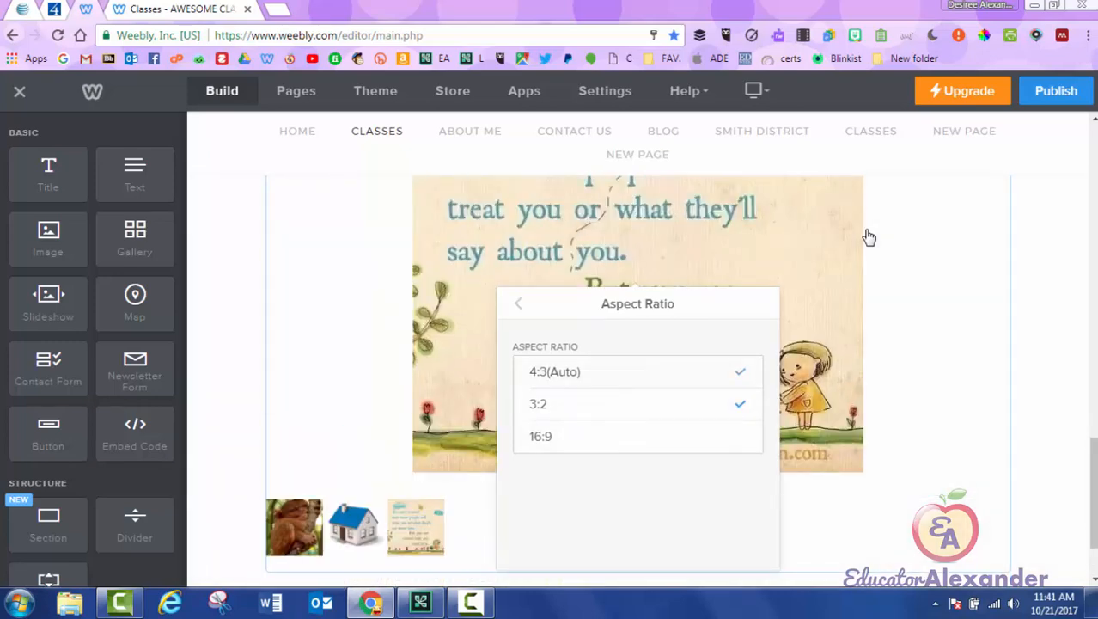
click(638, 437)
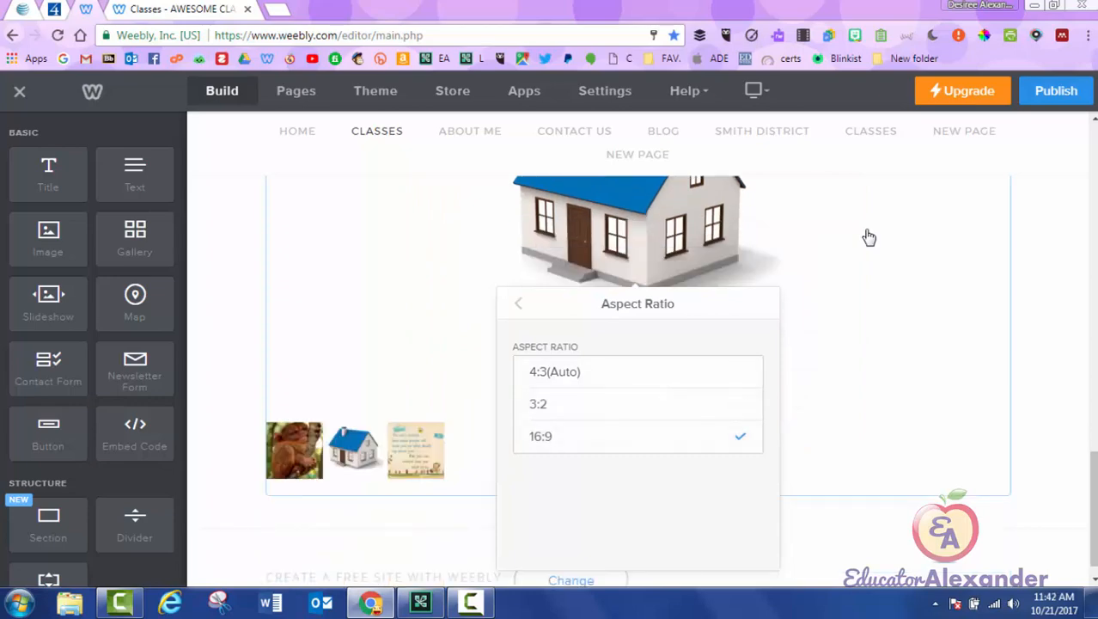
Step: Publish the site, look over the live Classes page down to the slideshow, and return to the editor
click(869, 237)
scroll(869, 237, up, 2)
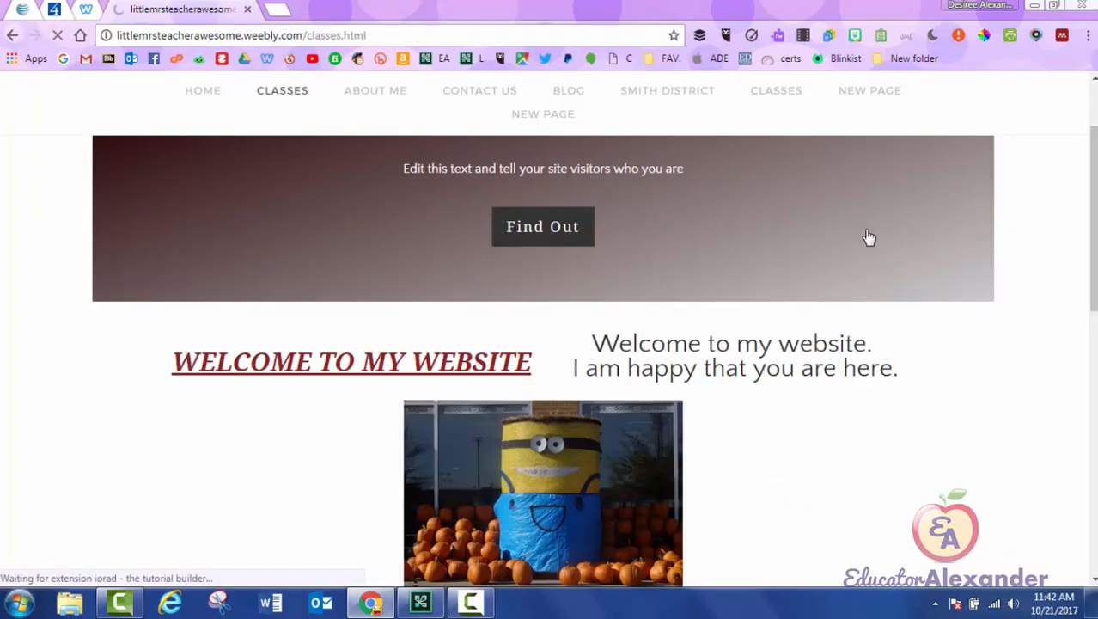
scroll(868, 238, down, 5)
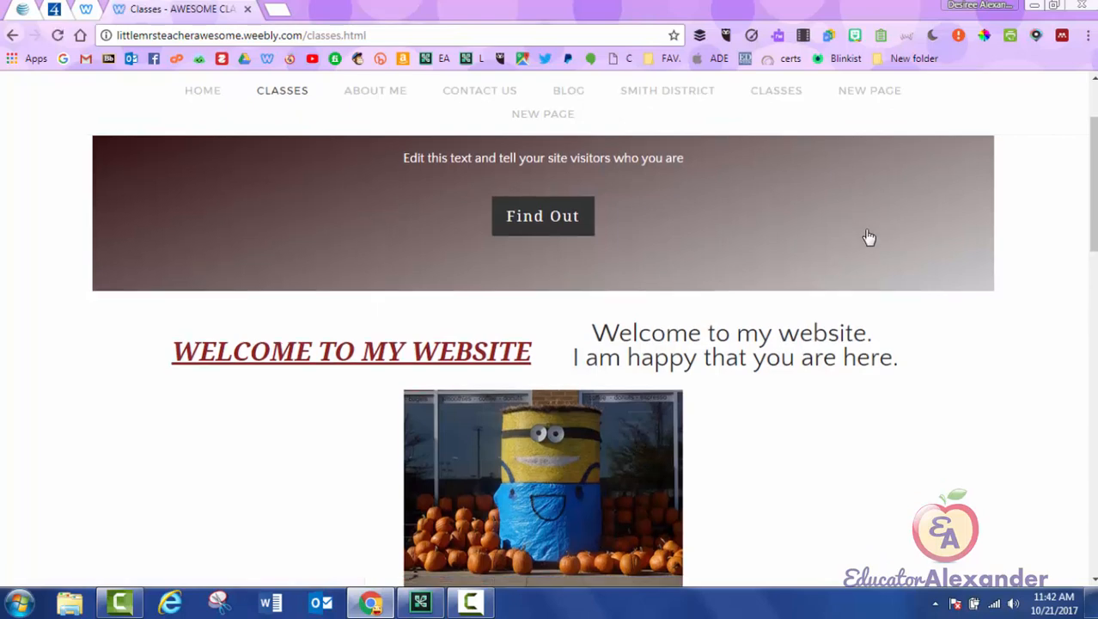
scroll(868, 238, down, 7)
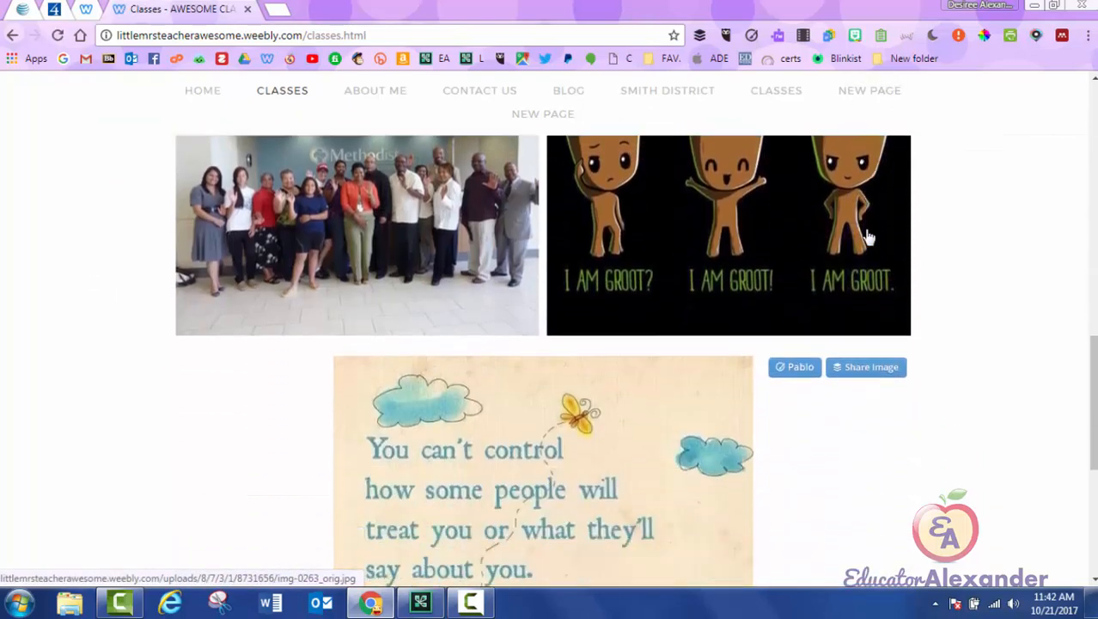
scroll(868, 237, down, 2)
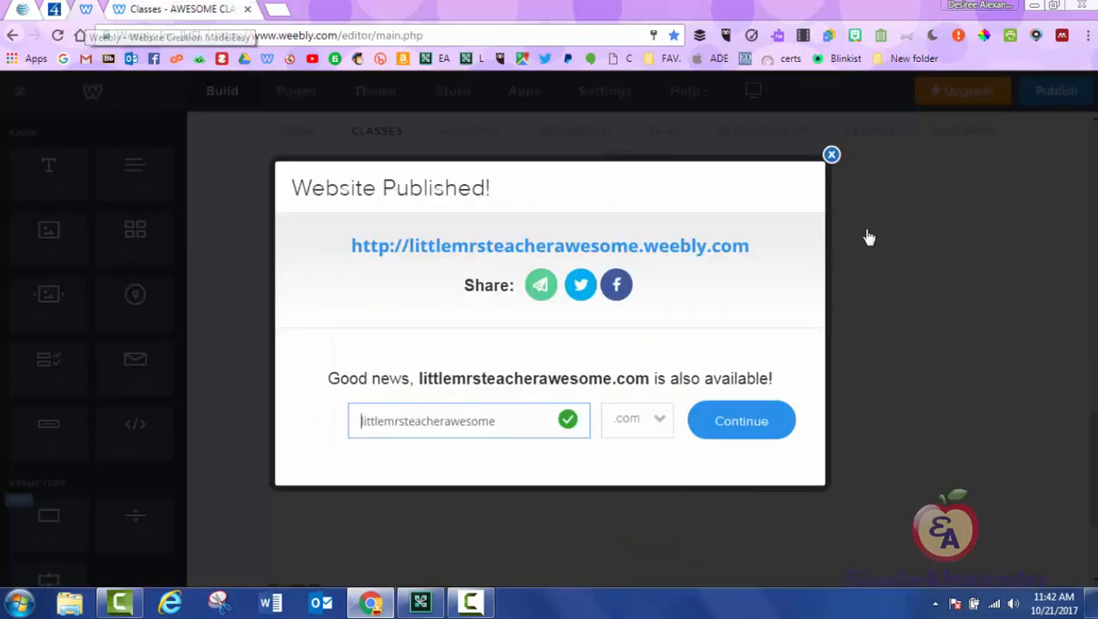
click(869, 237)
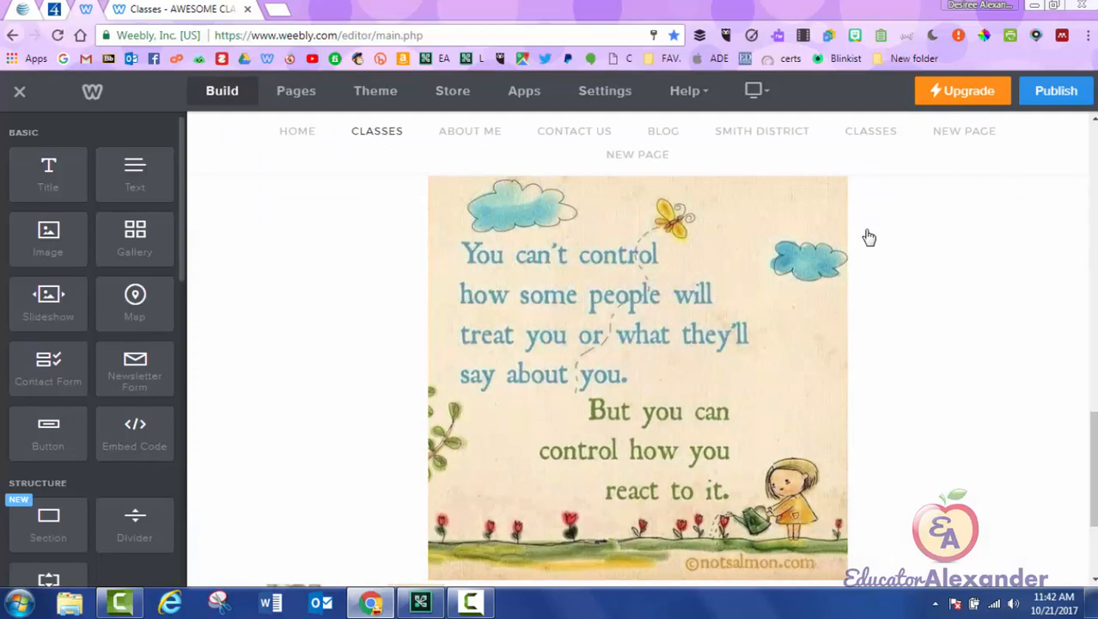
Step: Look over the photos, gallery and slideshow on the Classes page and open the minion image's options
scroll(869, 237, up, 15)
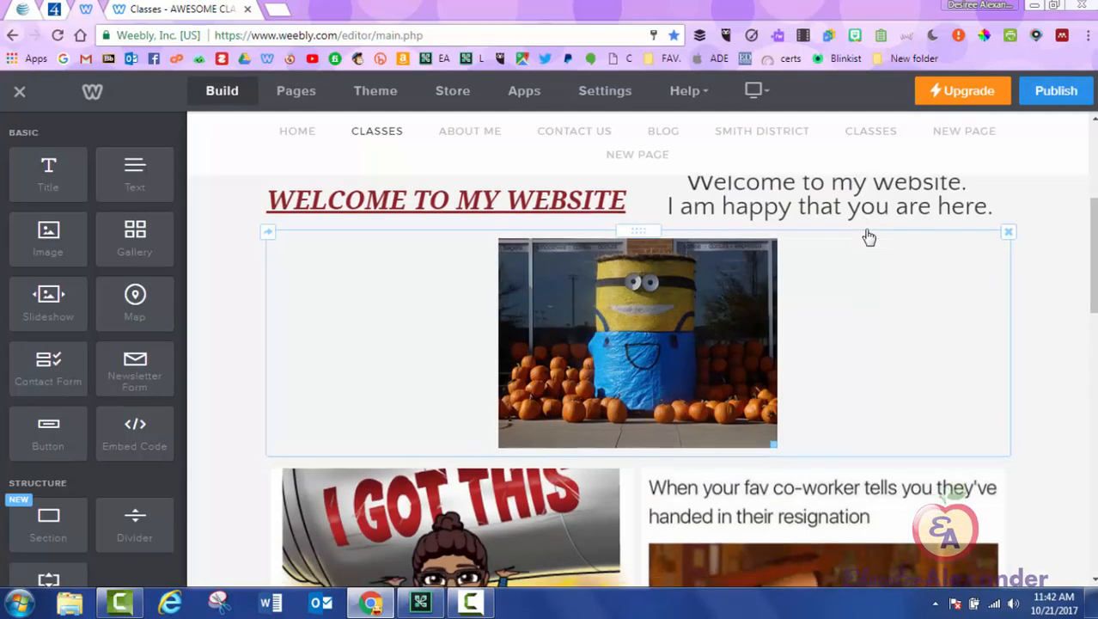
scroll(868, 237, down, 10)
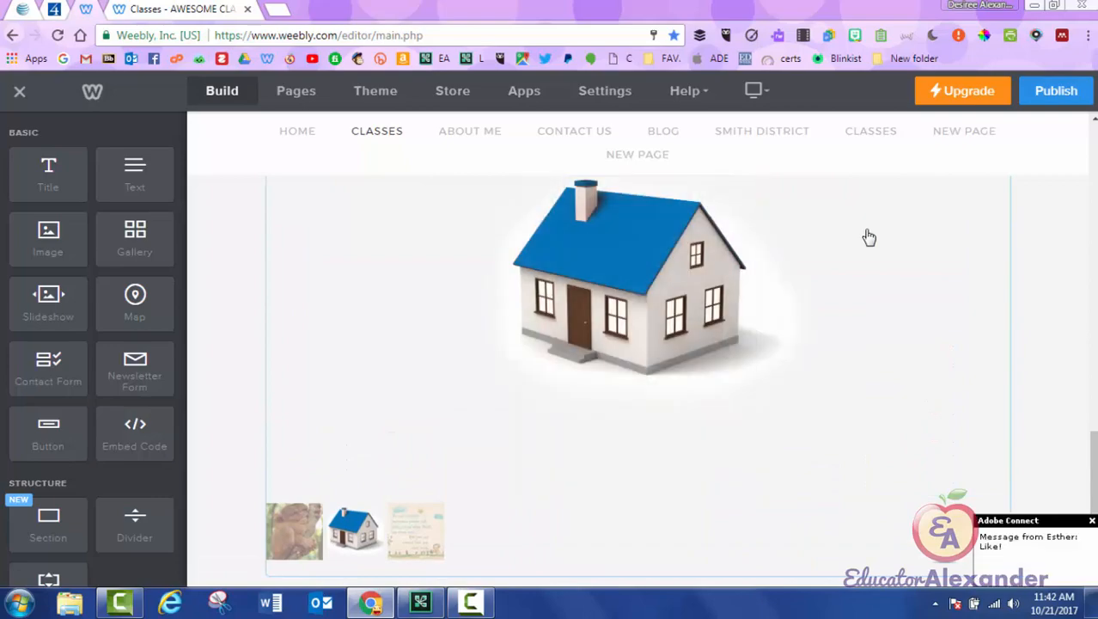
scroll(869, 237, down, 1)
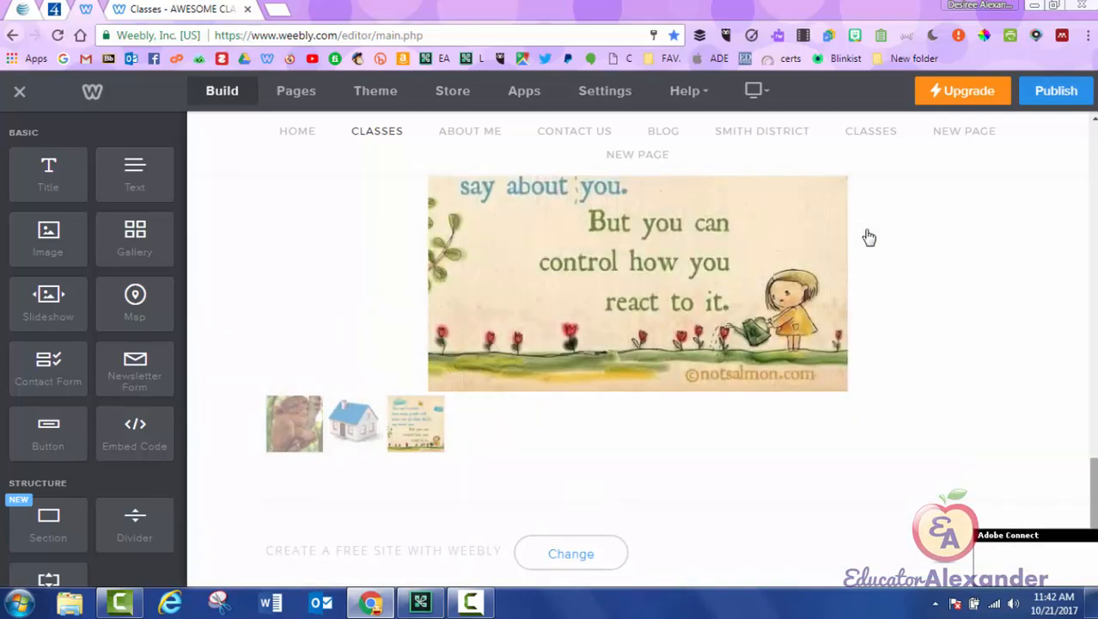
scroll(869, 237, up, 3)
scroll(868, 238, up, 8)
scroll(868, 237, down, 12)
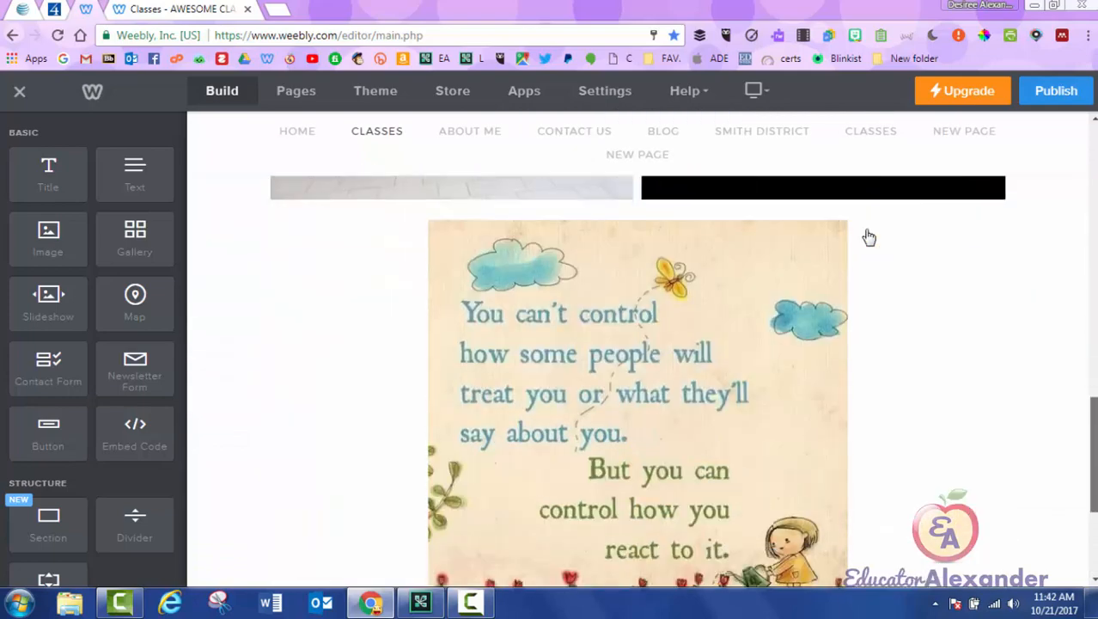
scroll(869, 237, up, 9)
click(869, 237)
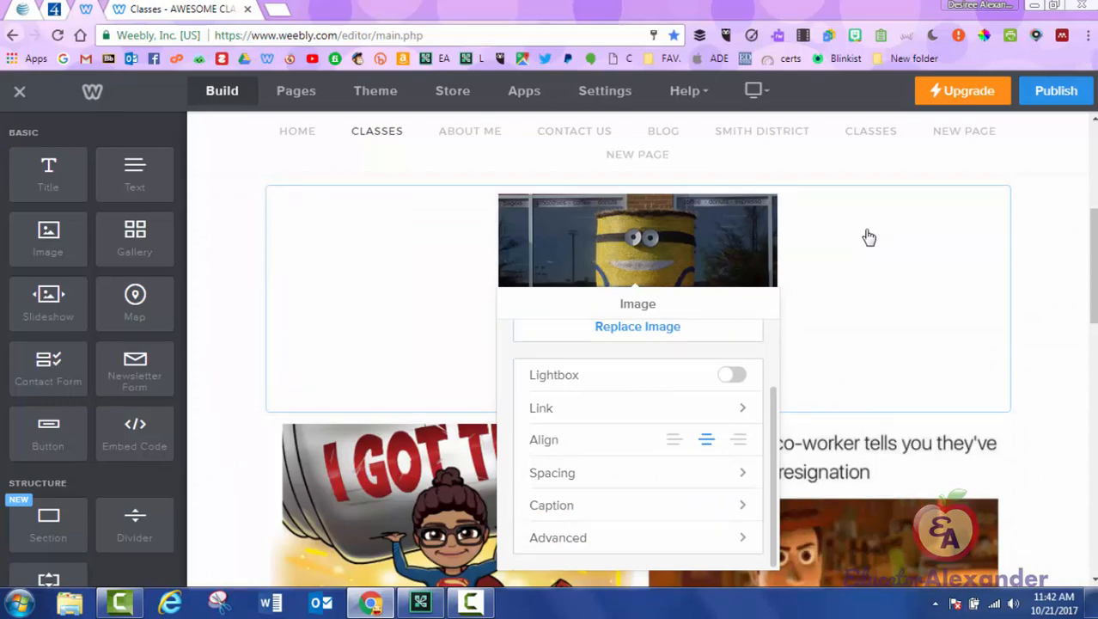
Step: Add a map element below the slideshow on the Classes page
scroll(869, 237, down, 8)
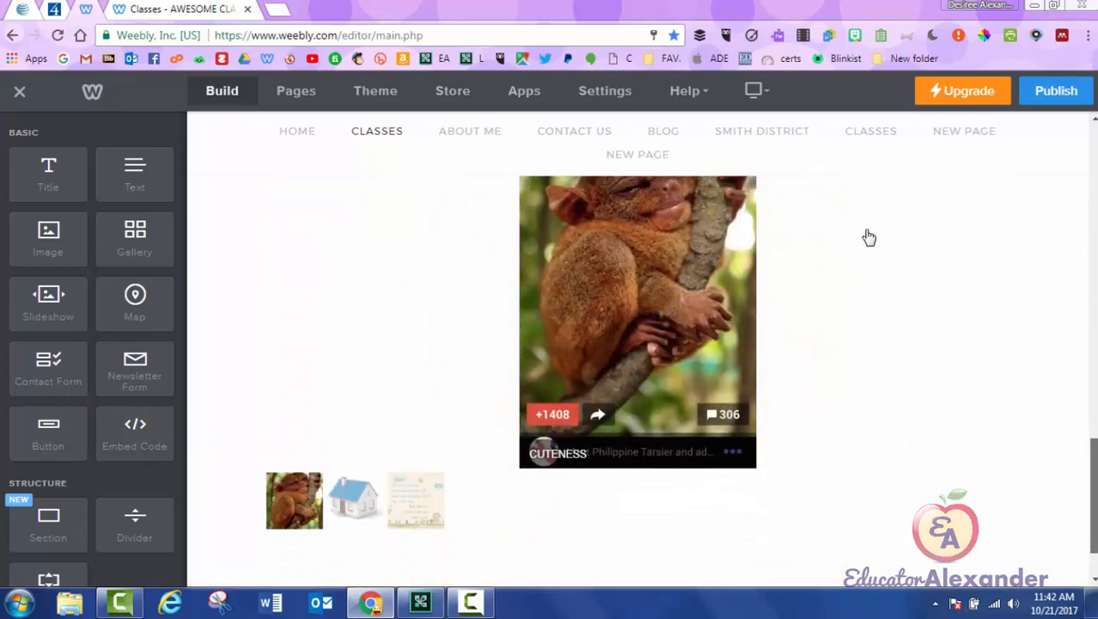
scroll(869, 237, down, 1)
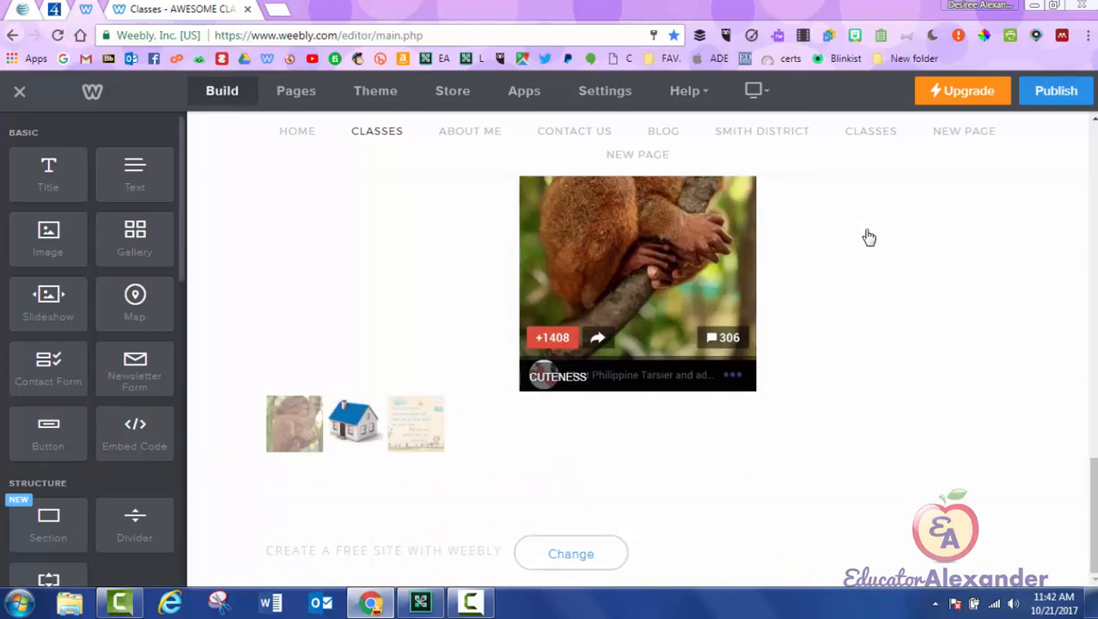
mouse_move(135, 303)
mouse_down()
mouse_move(221, 383)
mouse_move(501, 468)
mouse_move(564, 468)
mouse_up()
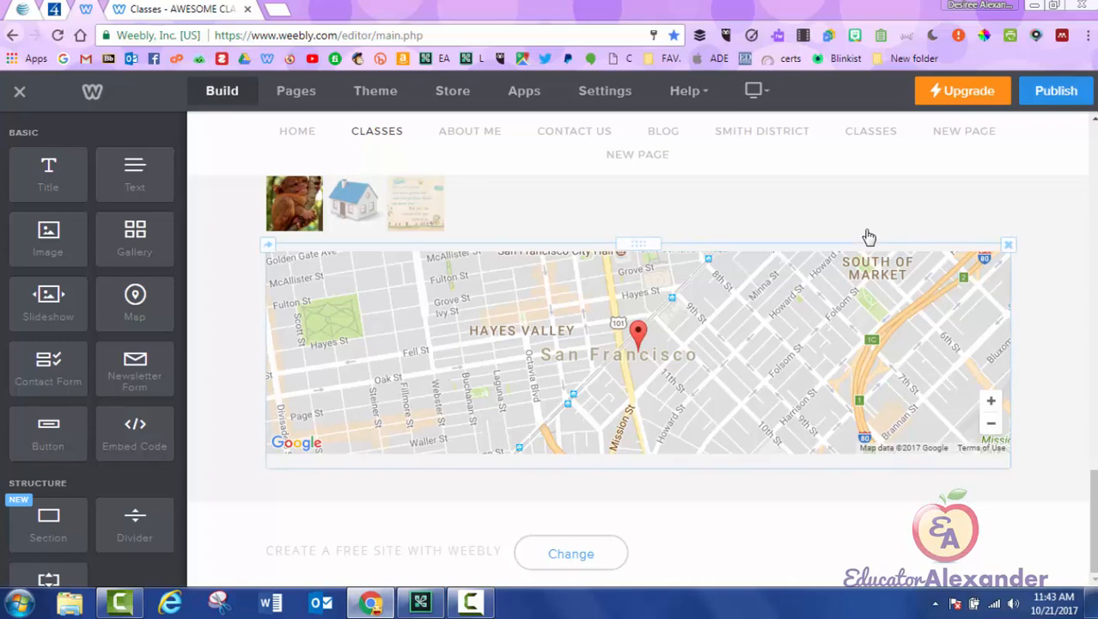
Step: Open the new map's options and set its address to "shreveport, la"
click(869, 237)
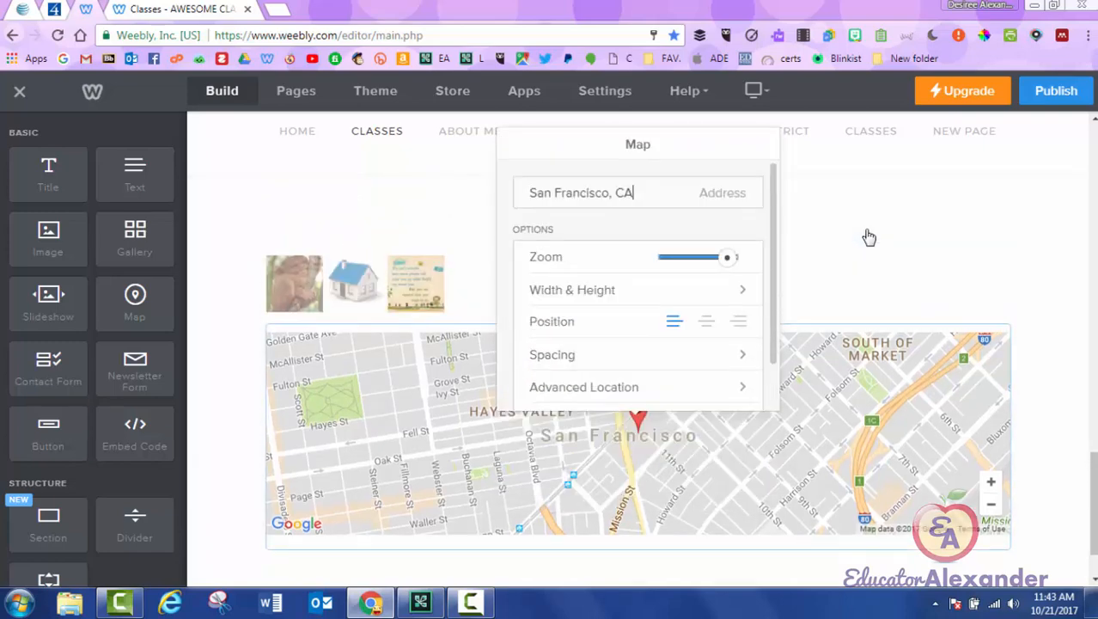
text(b)
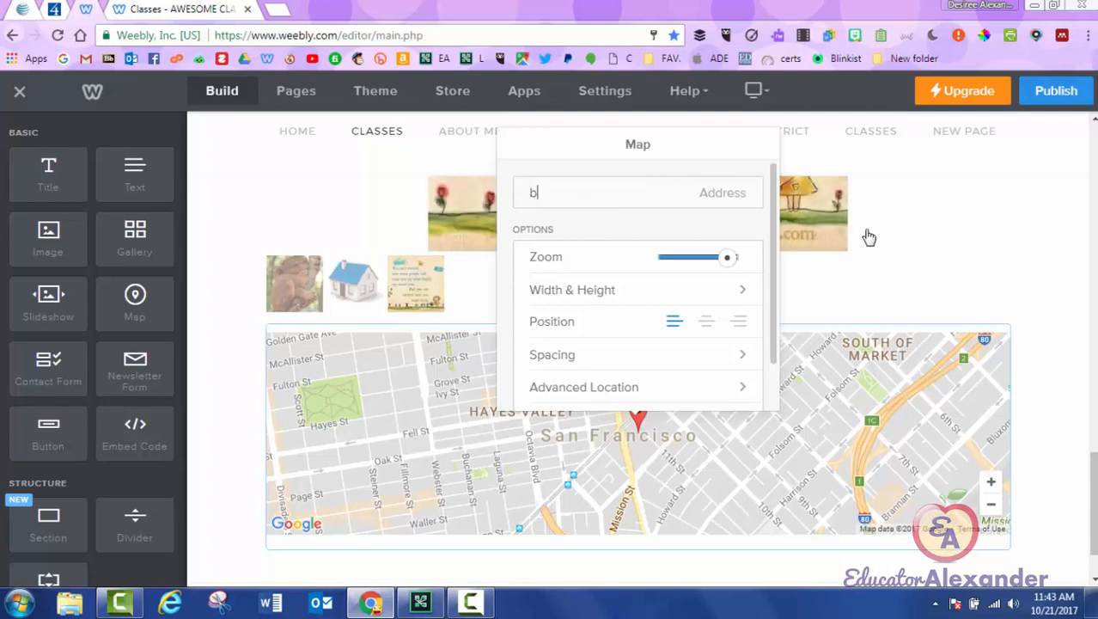
key(BackSpace)
text(shrev)
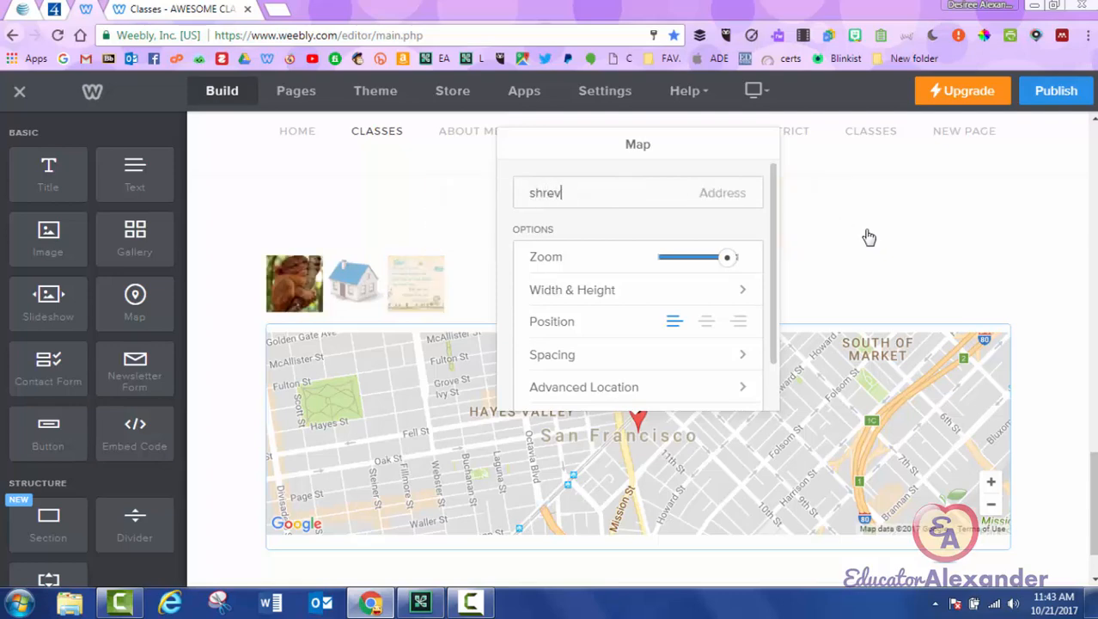
text(eport, la)
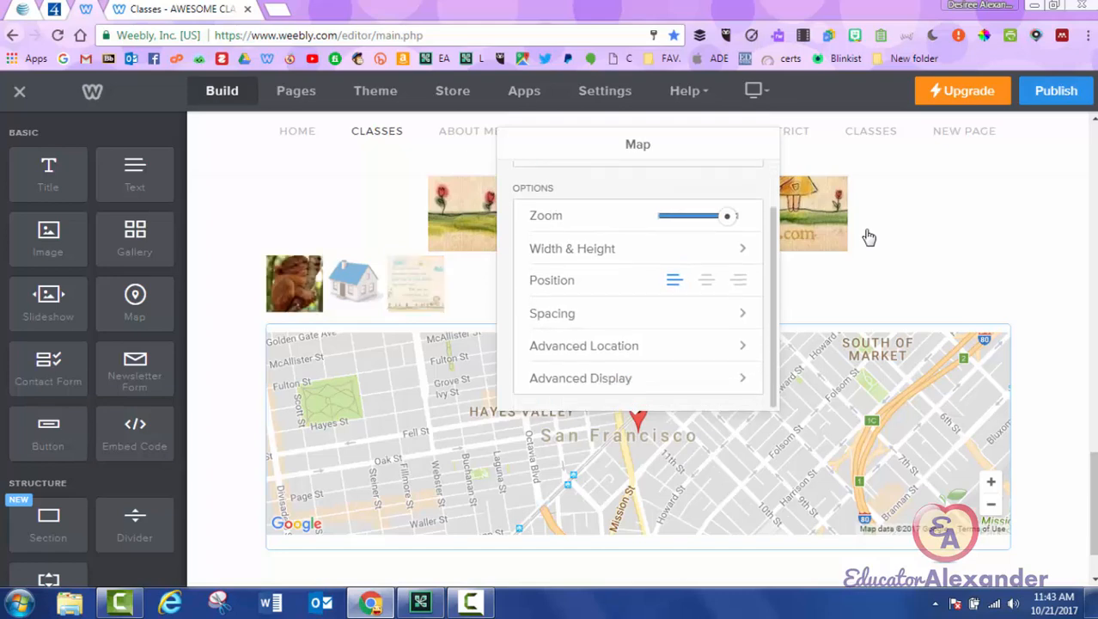
Step: Compare wider and closer zoom levels for the map, and set a mid-range zoom covering Shreveport and its surrounding towns
key(Tab)
key(Left)
key(Left)
key(Left)
key(Left)
key(Right)
key(Right)
key(Right)
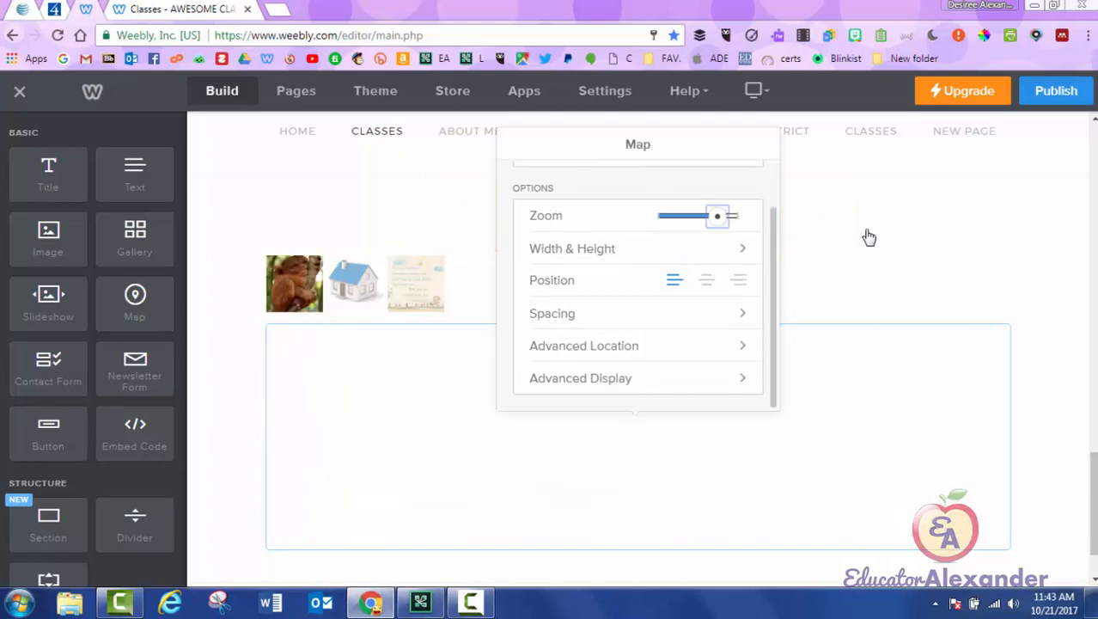
key(Left)
key(Left)
key(Left)
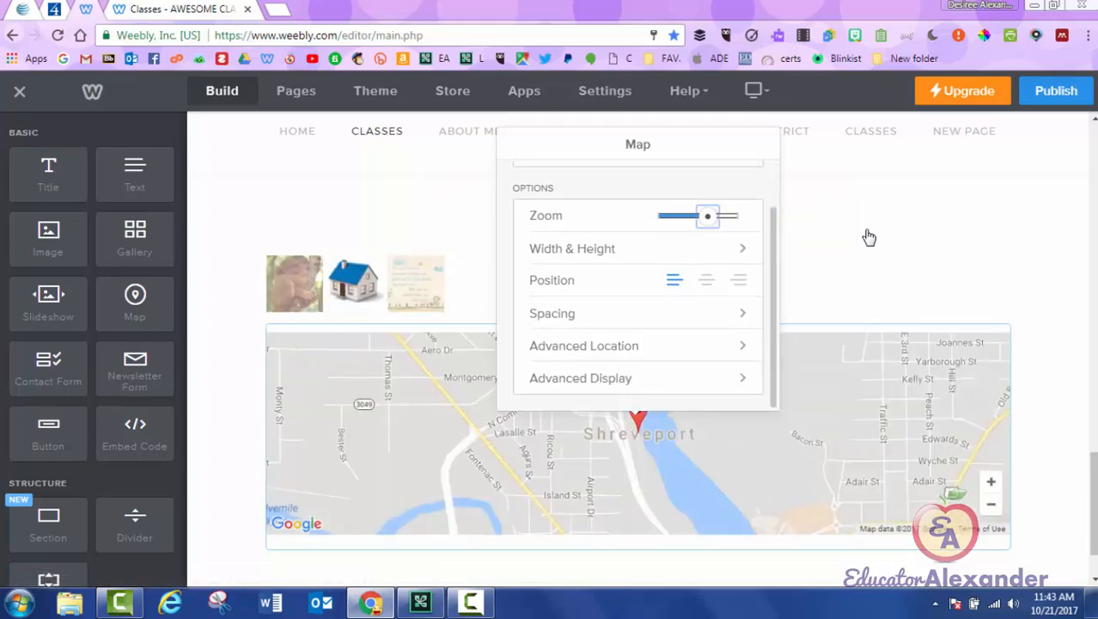
key(Left)
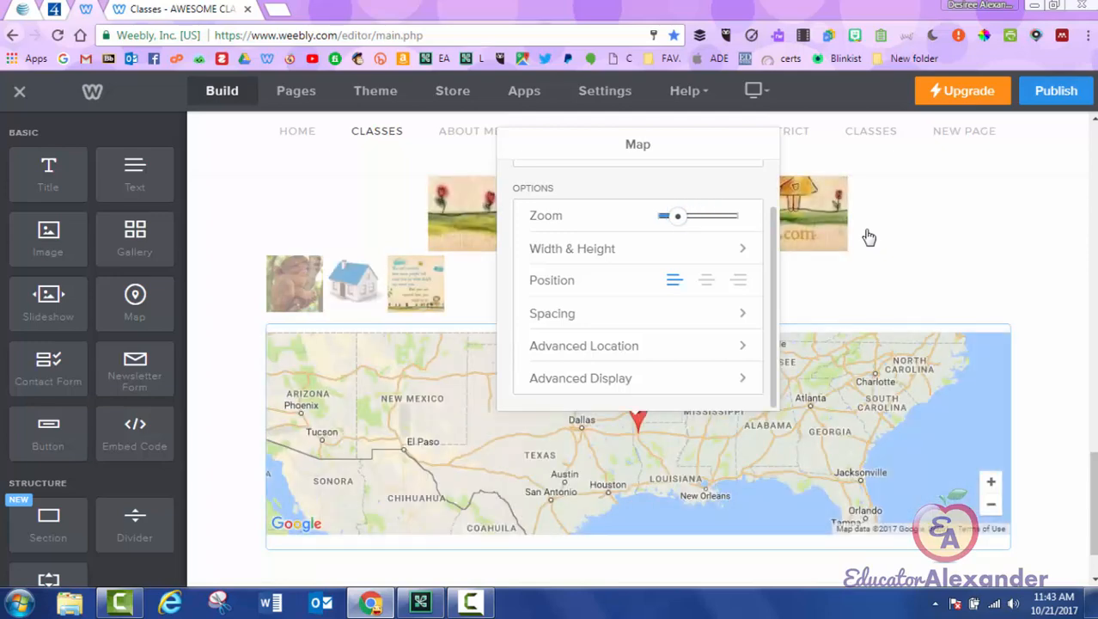
key(Right)
key(Right)
key(Right)
key(Right)
key(Right)
key(Right)
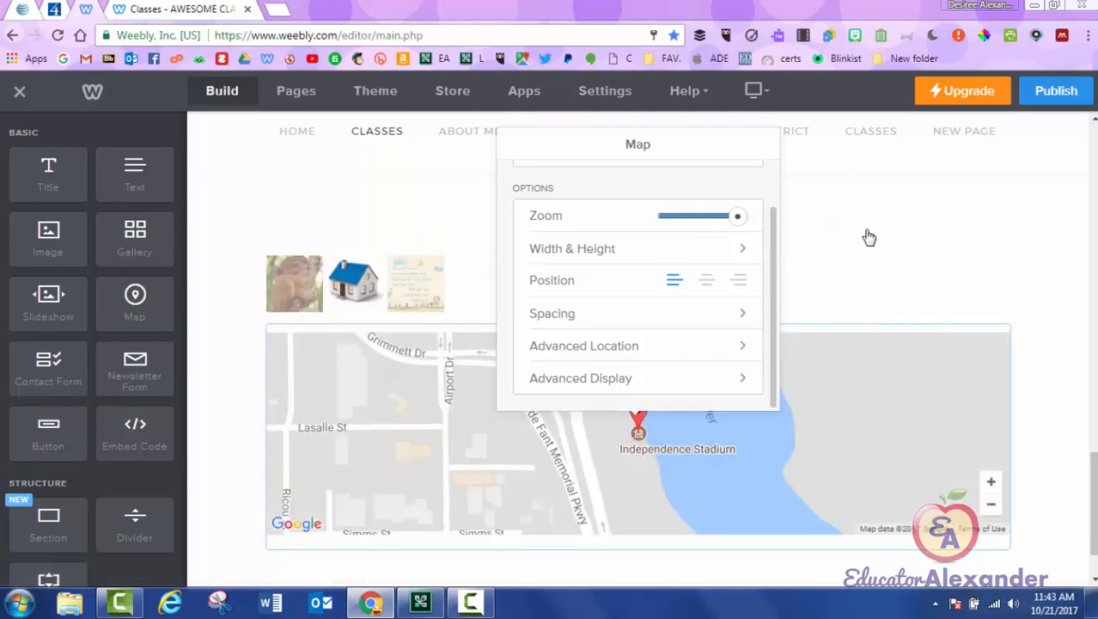
key(Left)
key(Left)
key(Left)
key(Left)
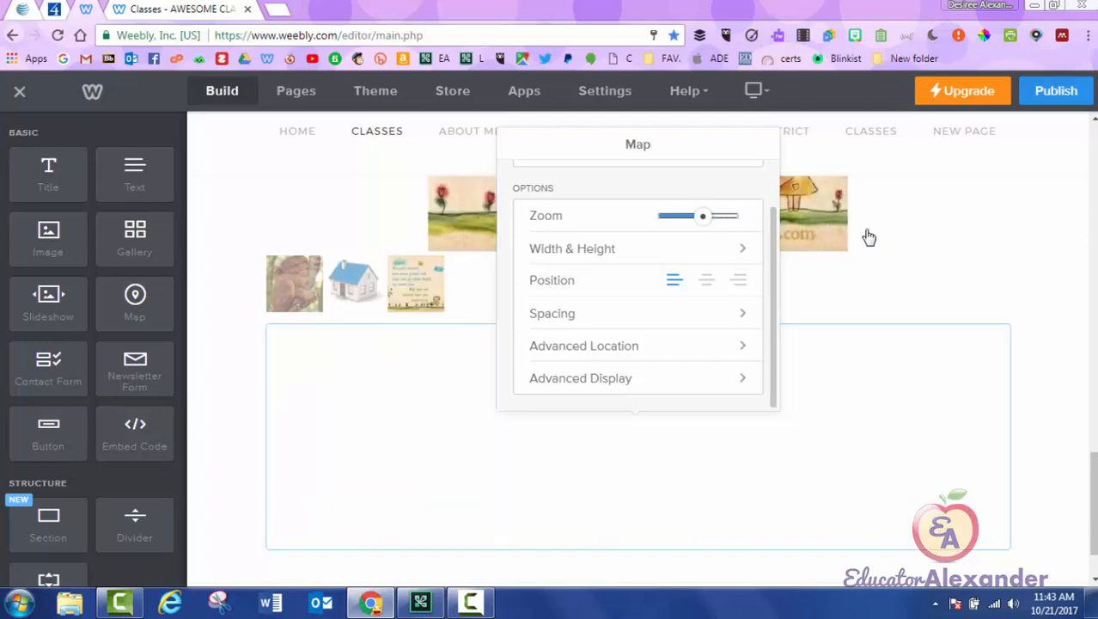
Step: Compare the map's Tiny, Small, Medium and Large widths, and set the width to Small
key(Return)
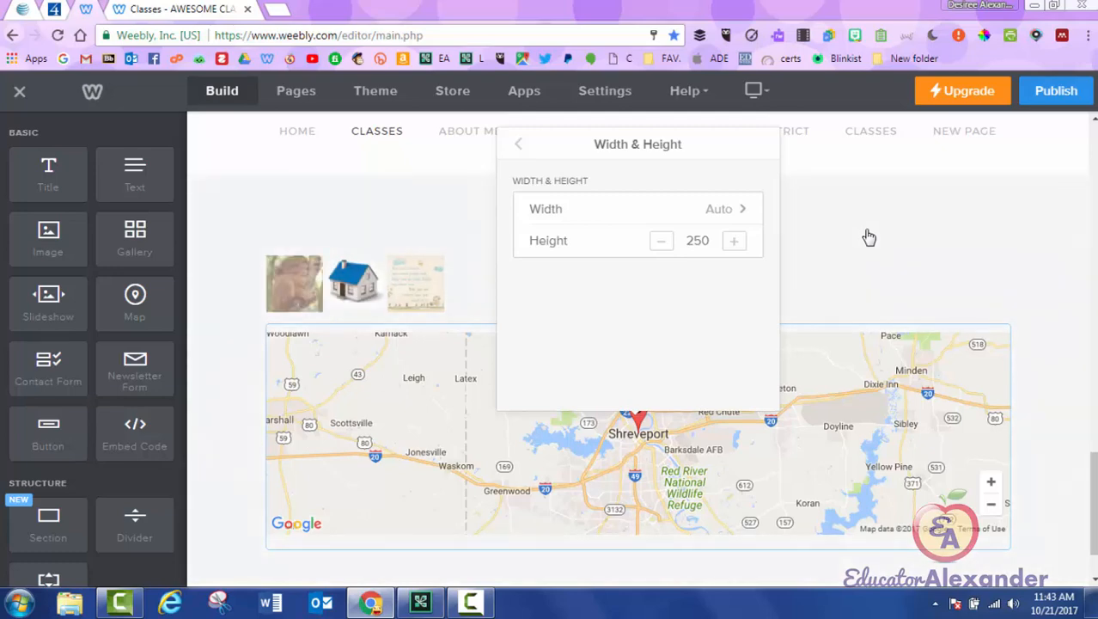
click(730, 208)
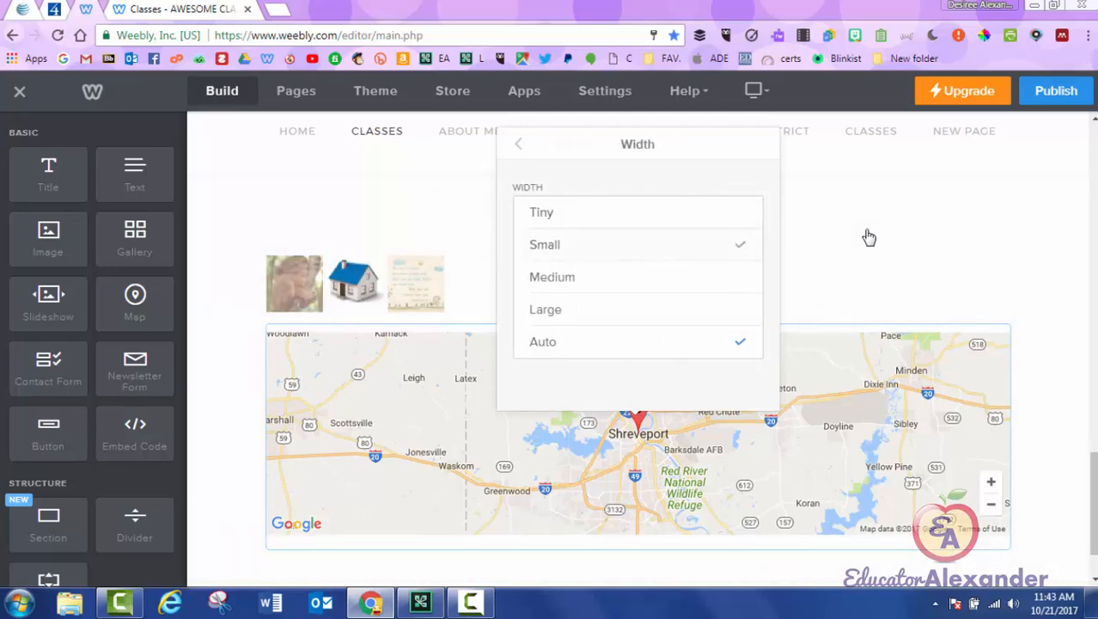
click(636, 244)
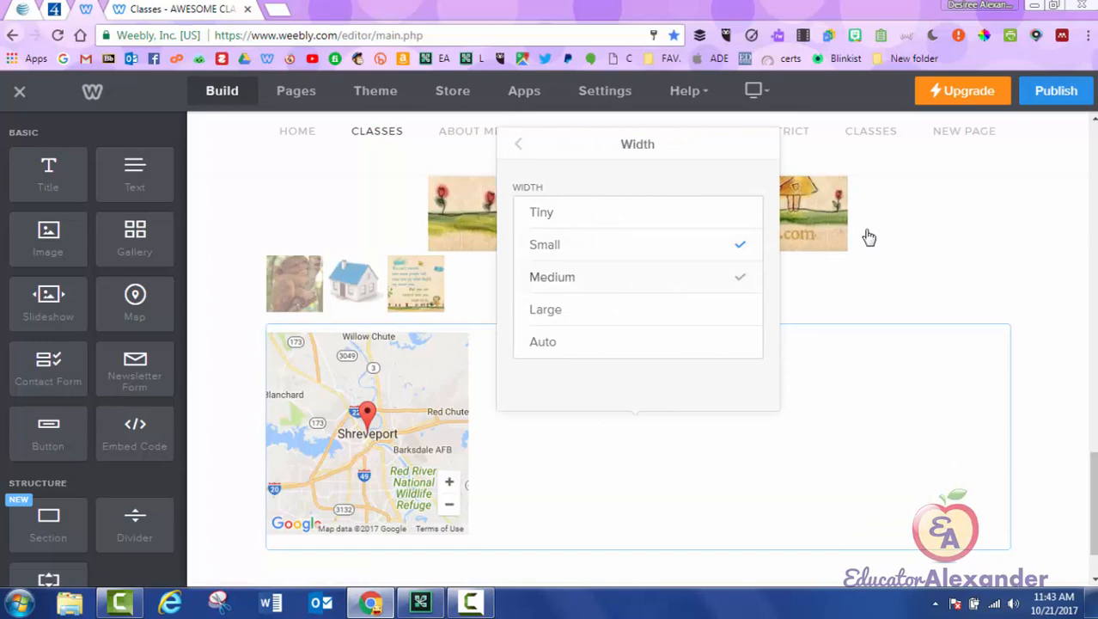
click(636, 277)
click(636, 309)
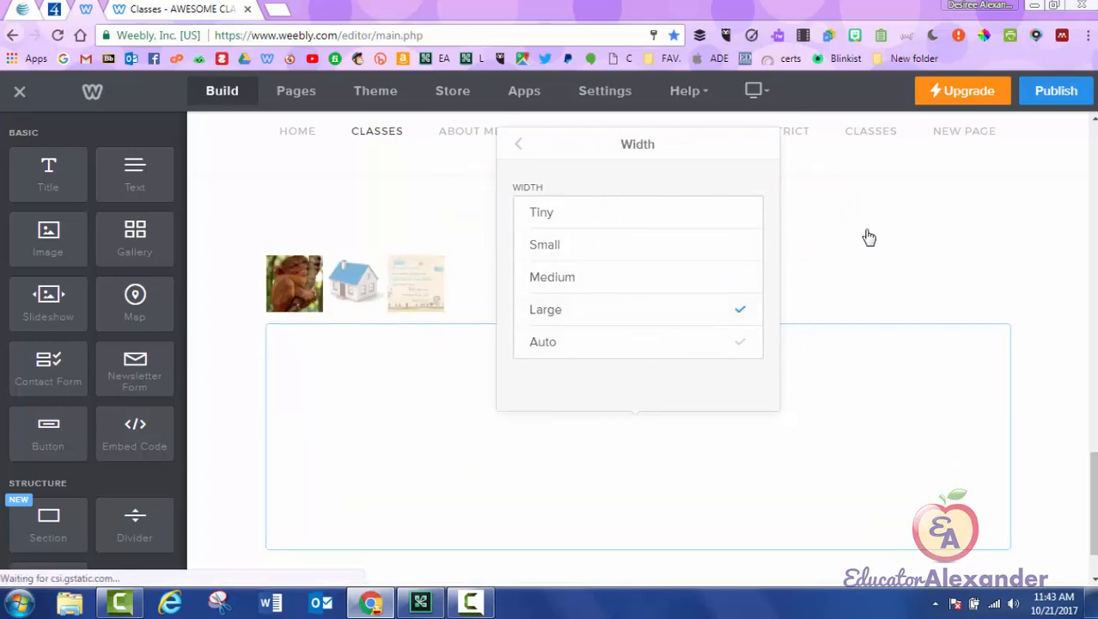
click(636, 244)
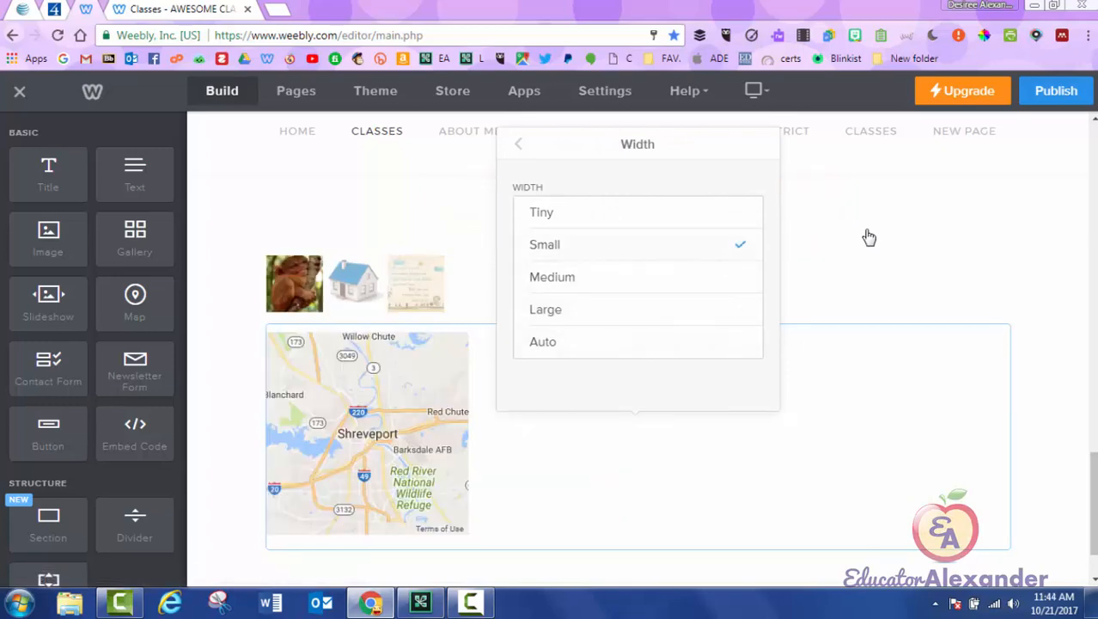
click(635, 212)
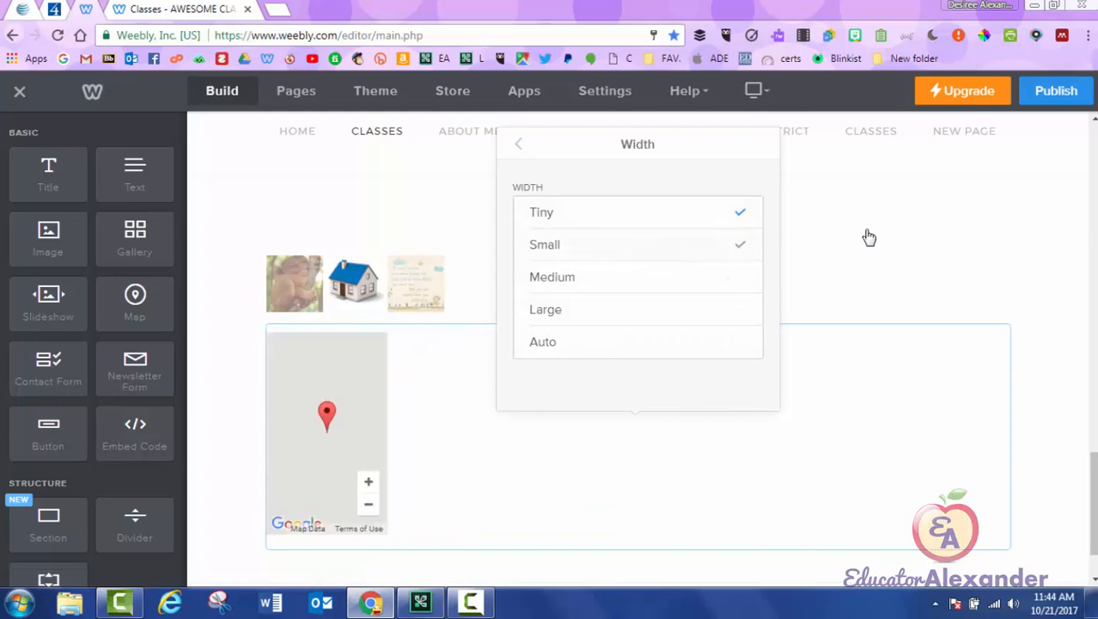
click(636, 245)
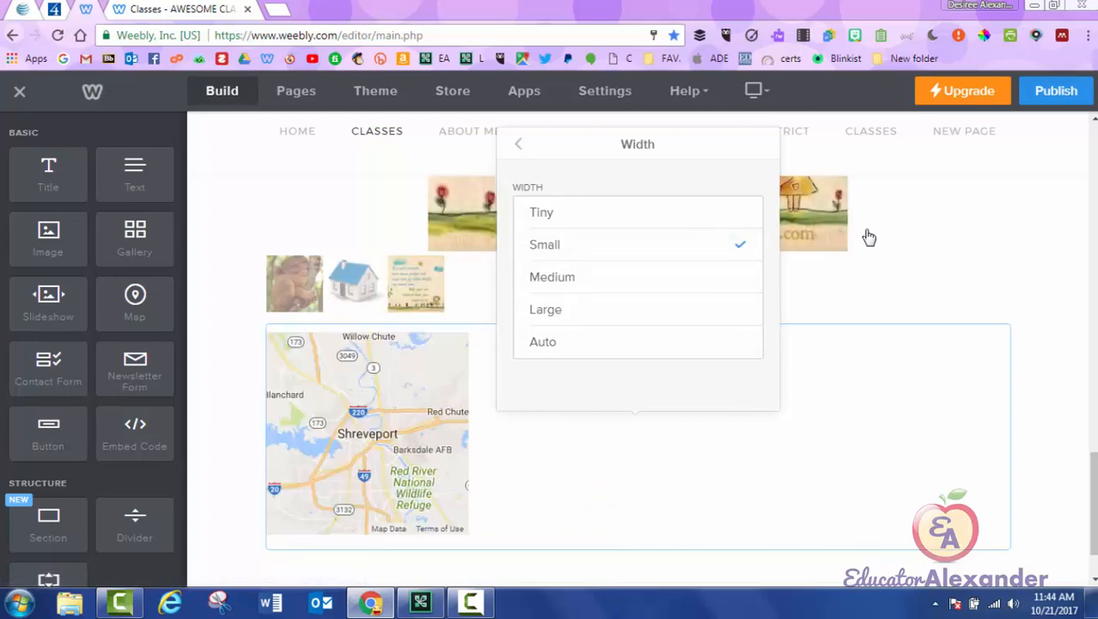
click(518, 144)
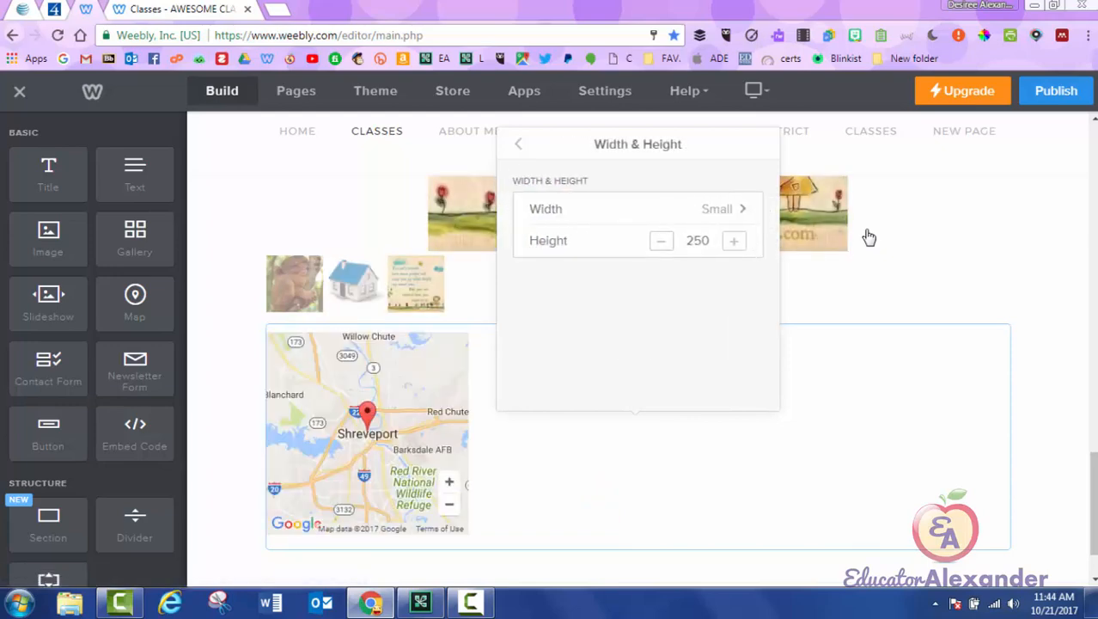
Step: Try a taller map height of 450, and set the height to 200
click(734, 241)
click(734, 242)
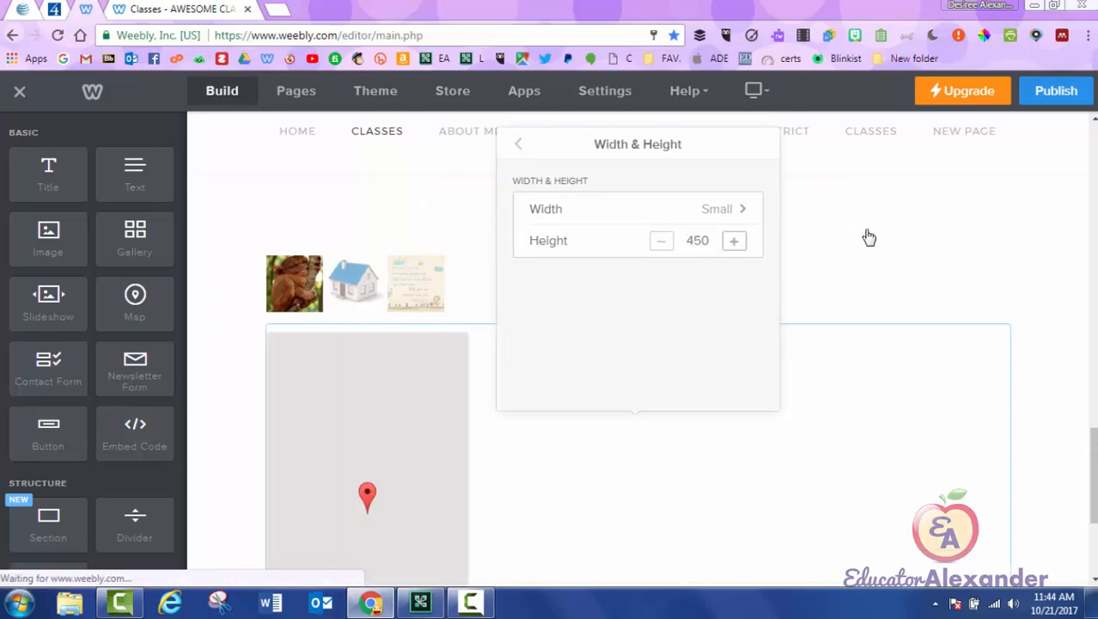
click(661, 241)
click(660, 241)
click(660, 241)
click(660, 241)
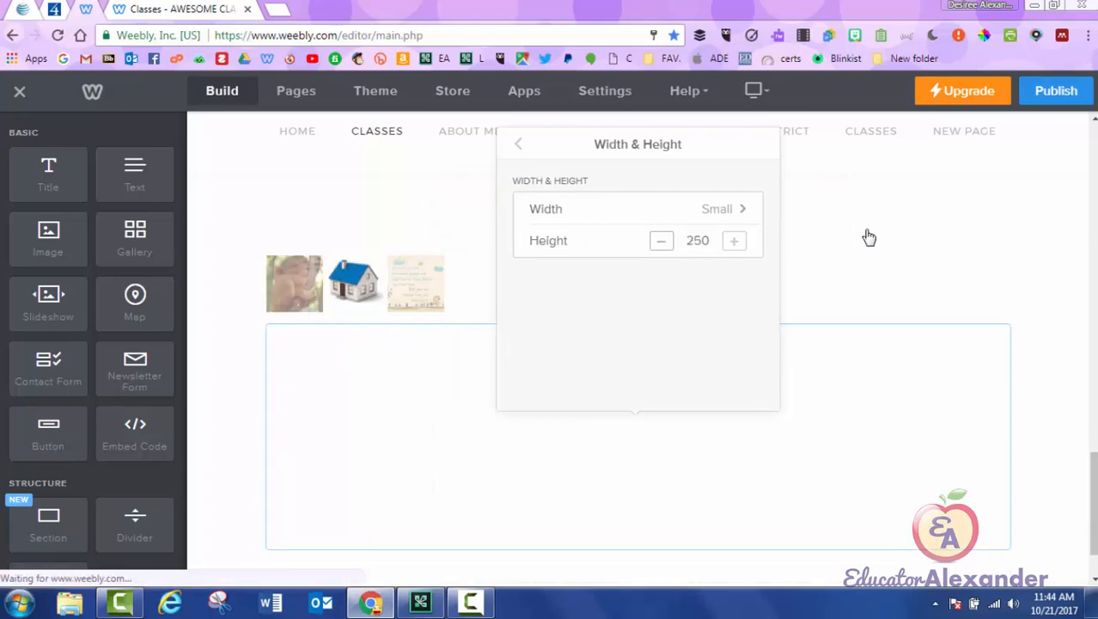
click(661, 241)
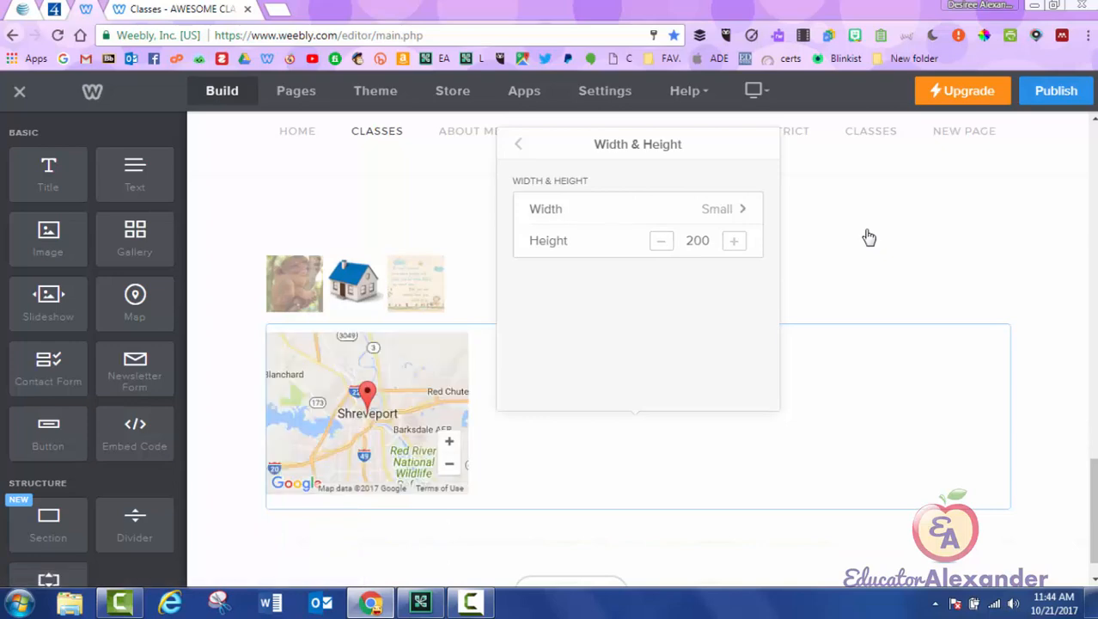
Step: Compare the map's right and center positions, and center the map on the page
click(518, 144)
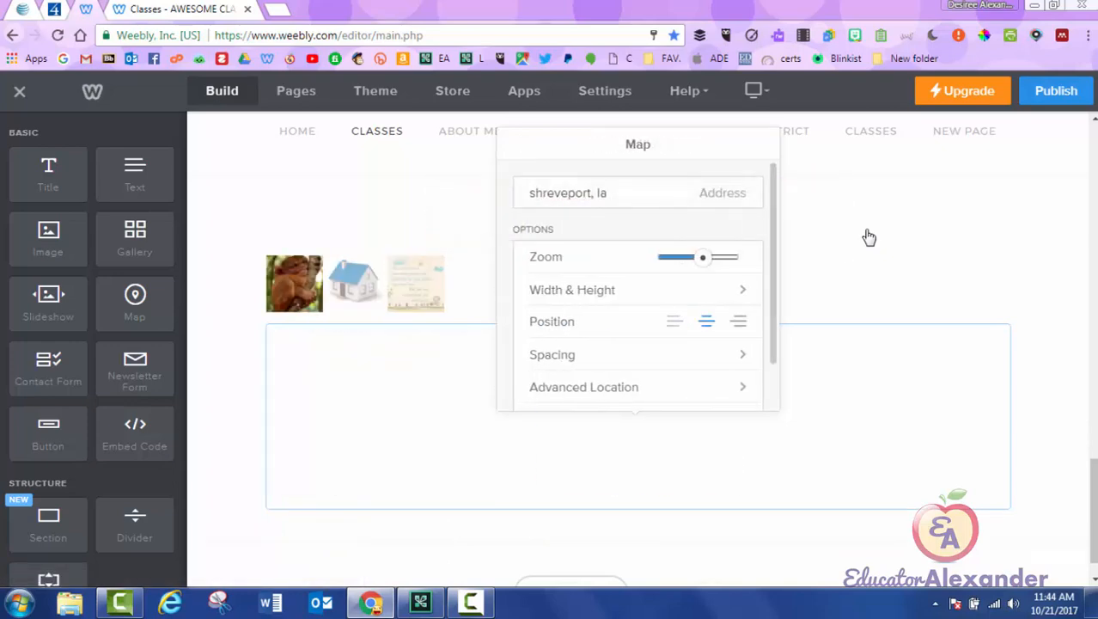
click(738, 320)
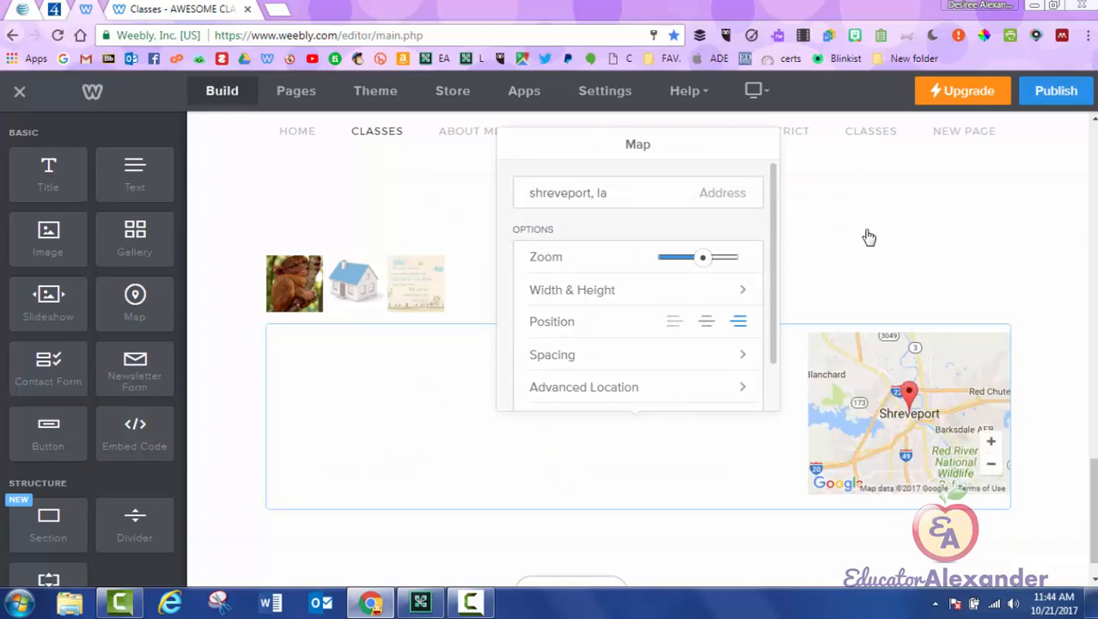
click(706, 321)
Step: Examine the map's spacing margins, its latitude and longitude fields, and the marker options in its advanced display settings
scroll(706, 354, down, 1)
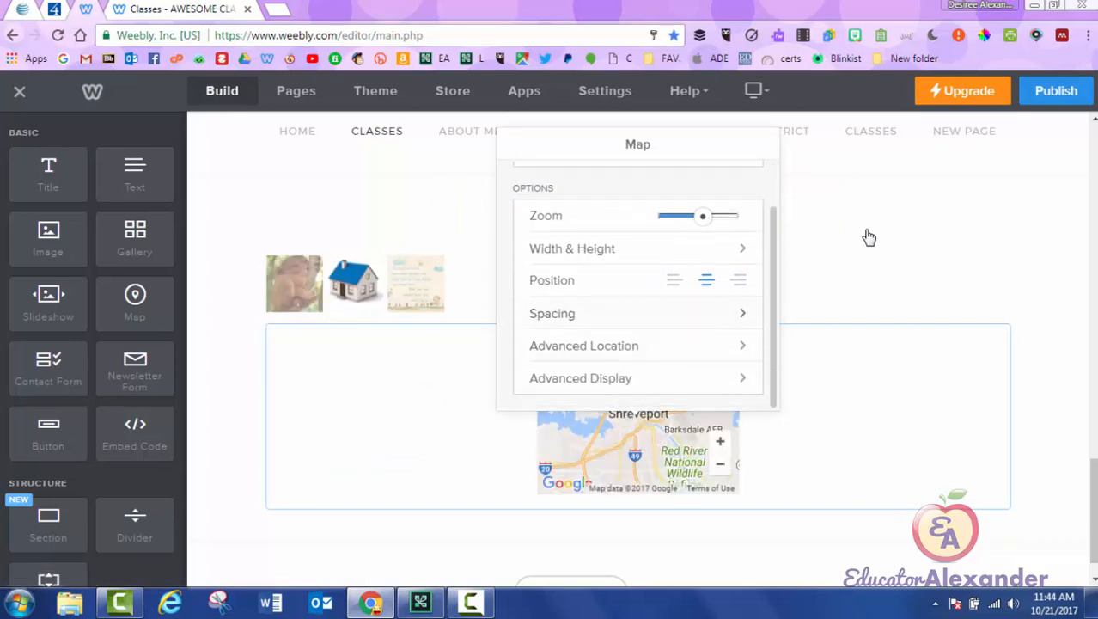
click(552, 312)
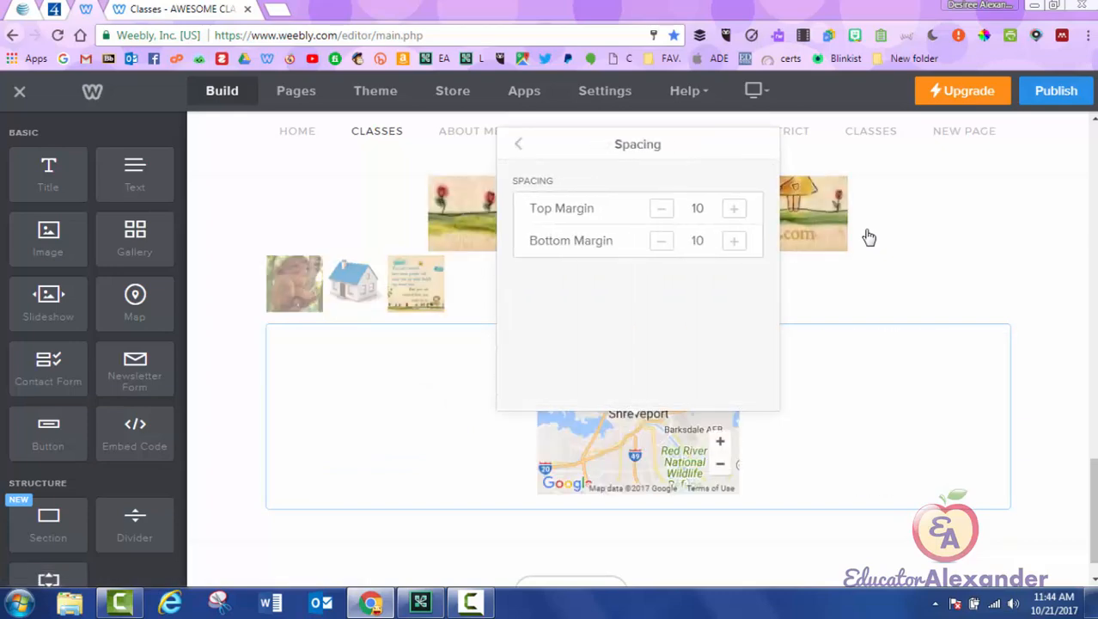
click(518, 143)
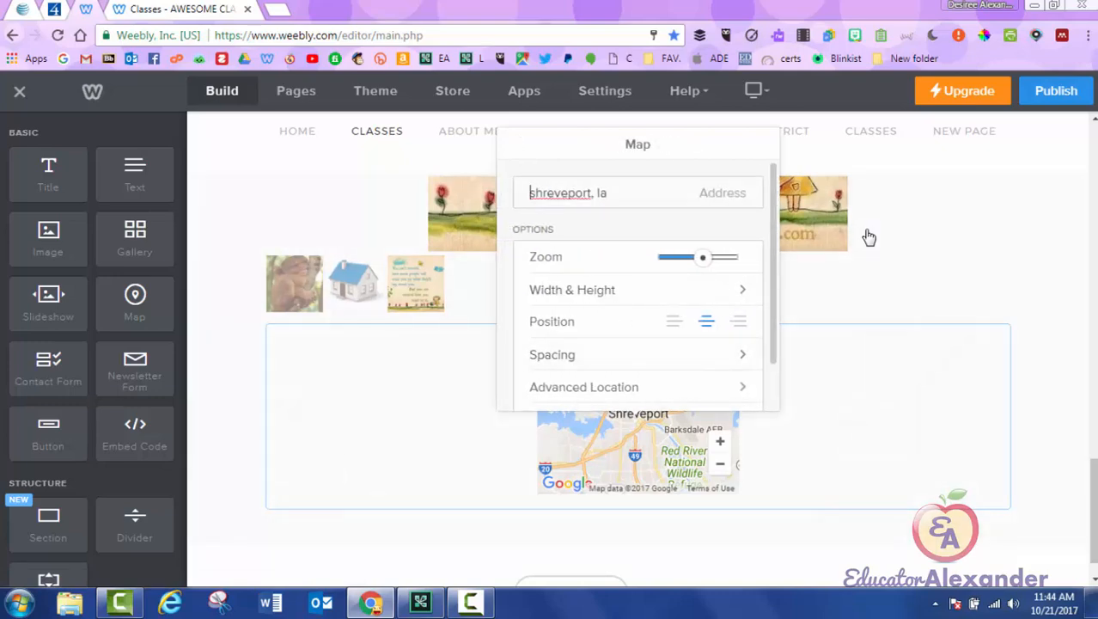
scroll(637, 300, down, 1)
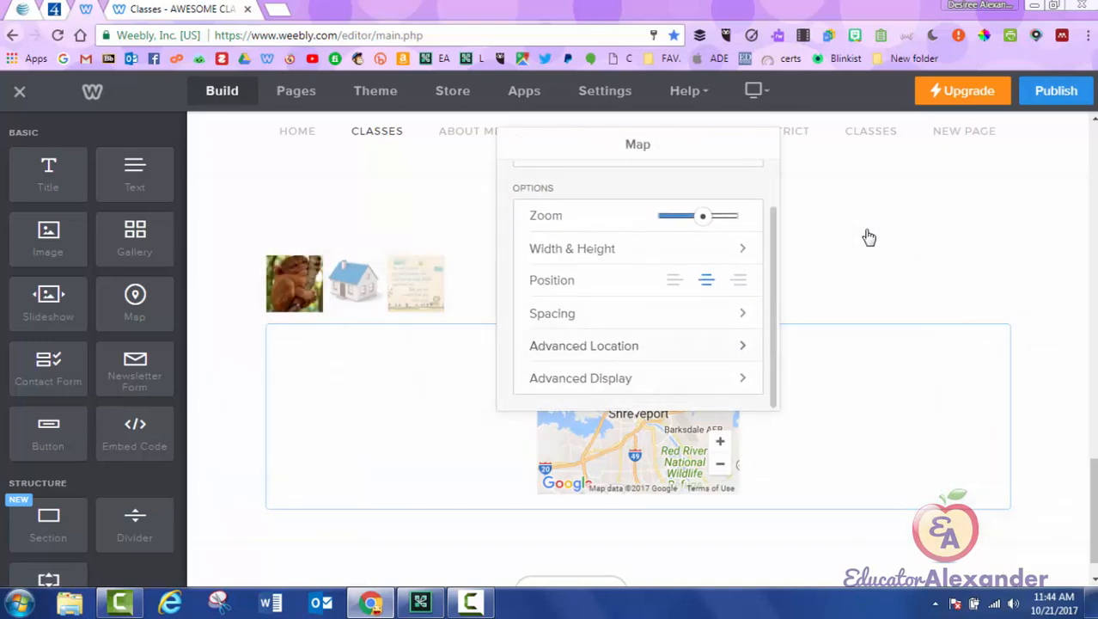
click(585, 345)
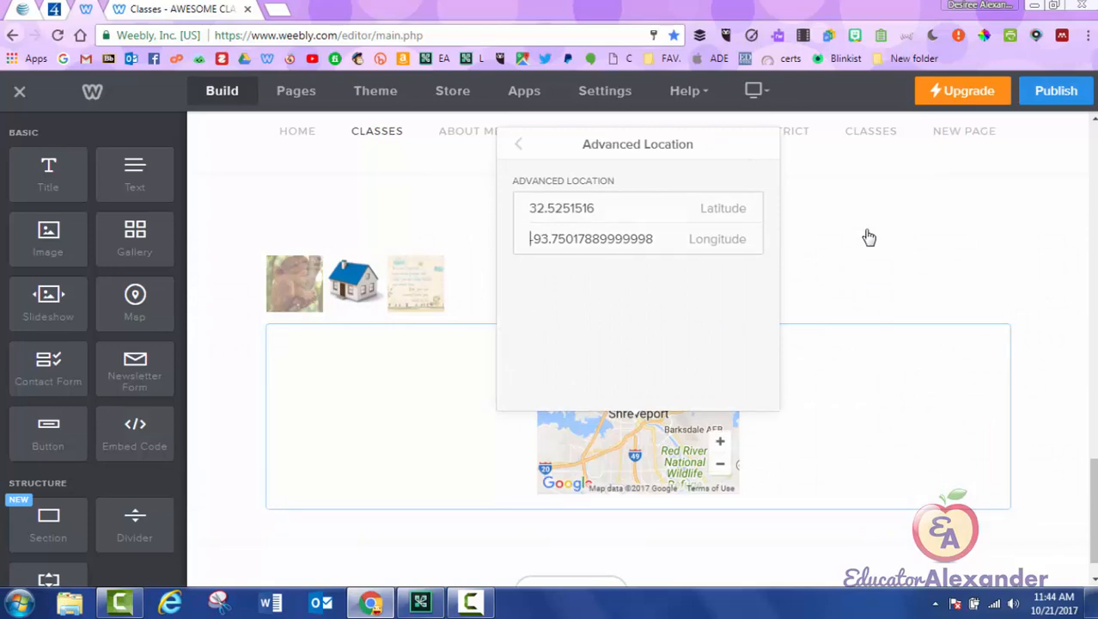
click(519, 143)
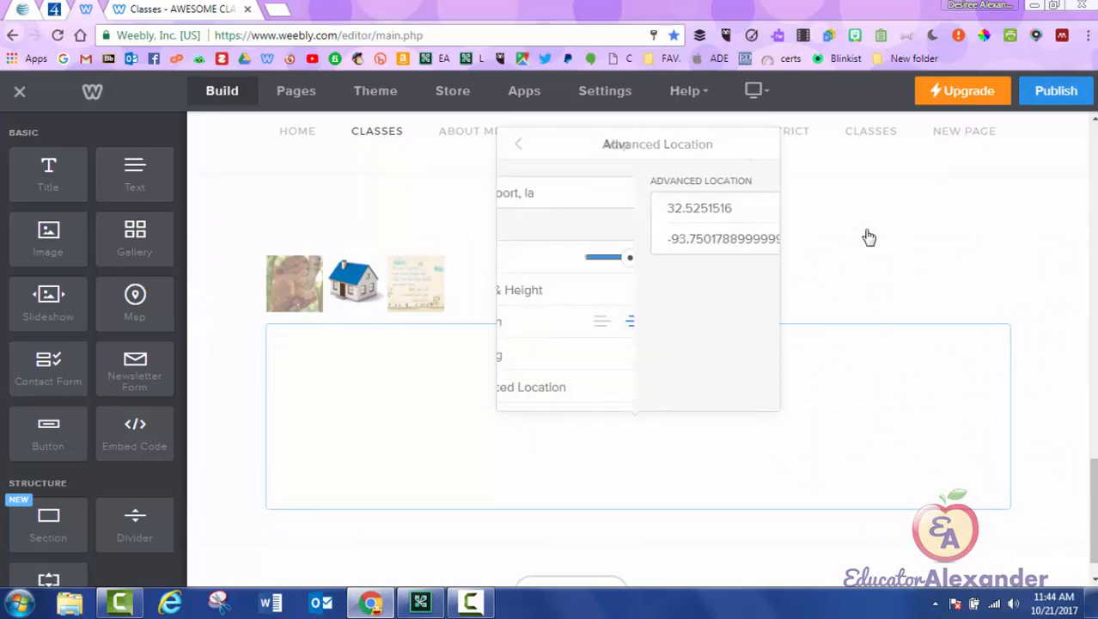
scroll(638, 300, down, 1)
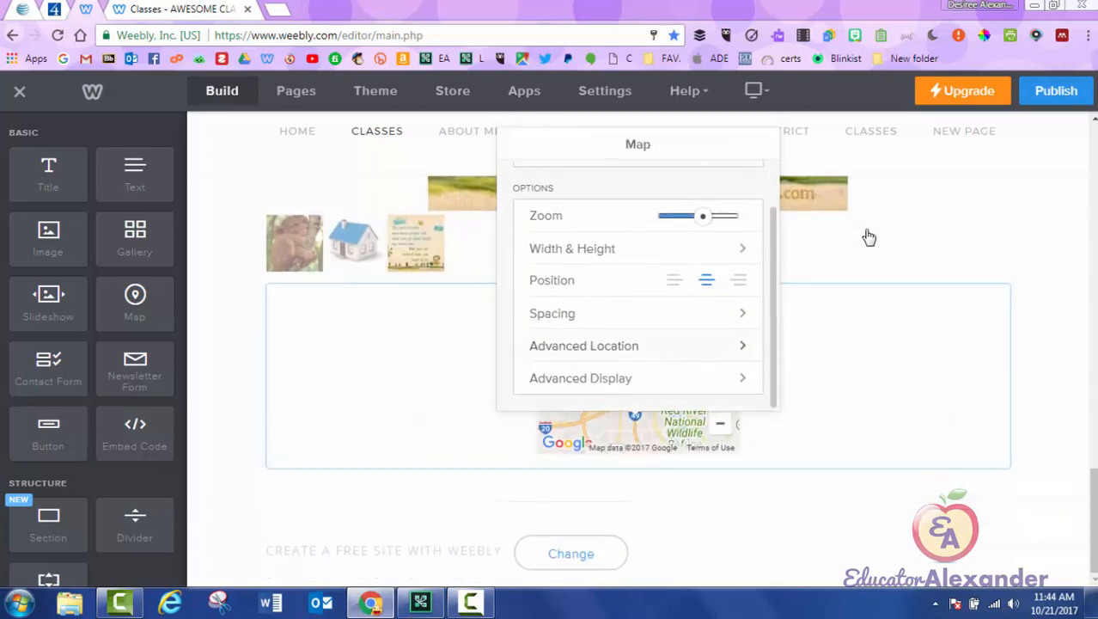
click(580, 378)
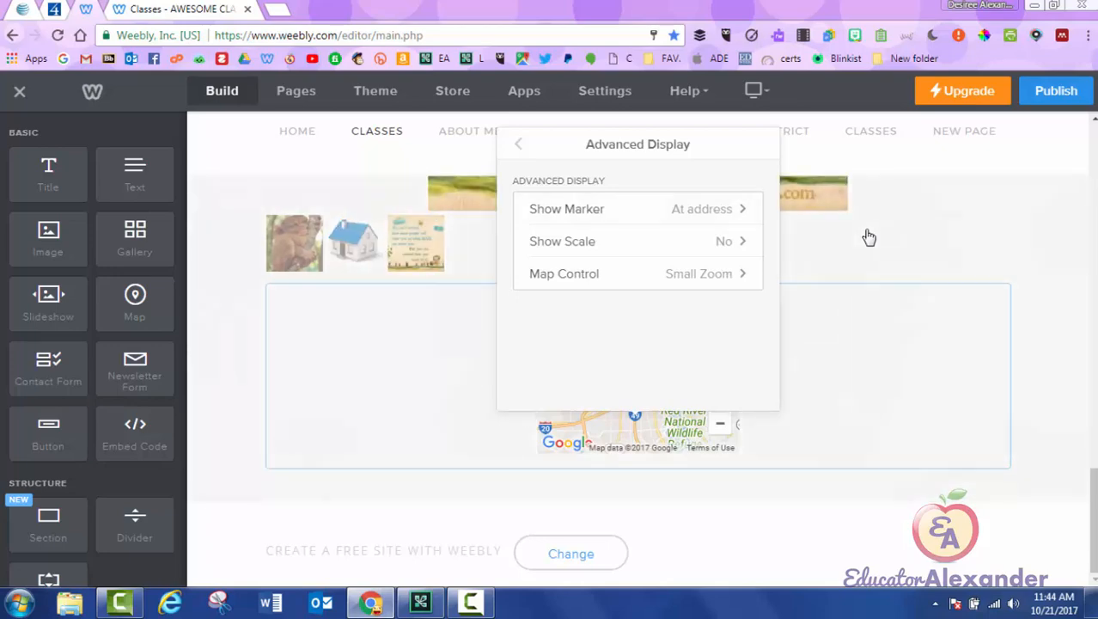
click(638, 209)
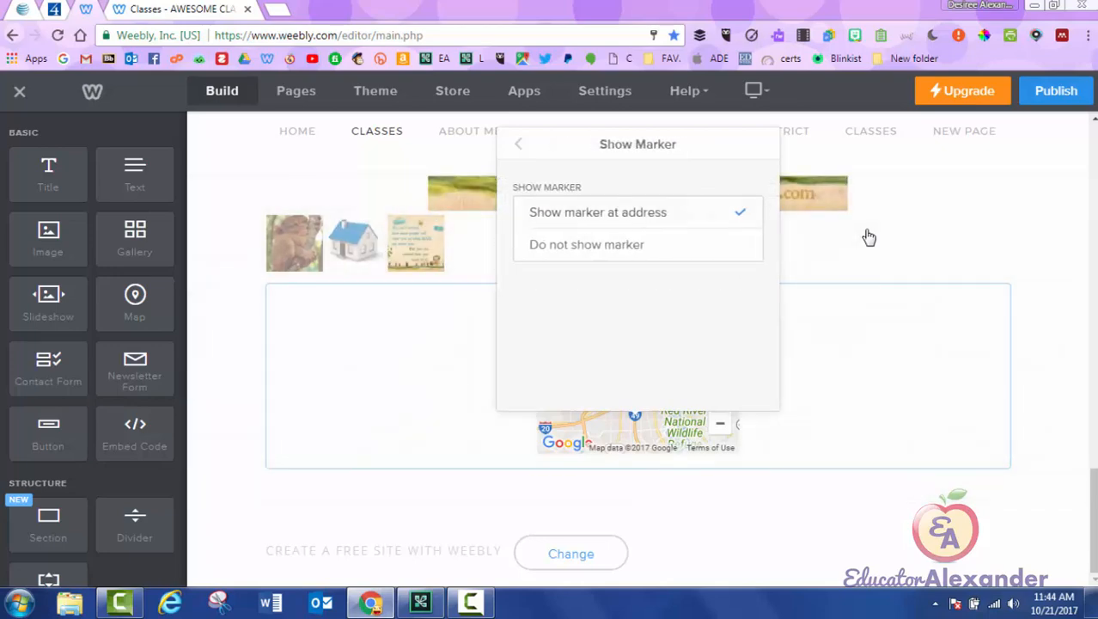
click(518, 144)
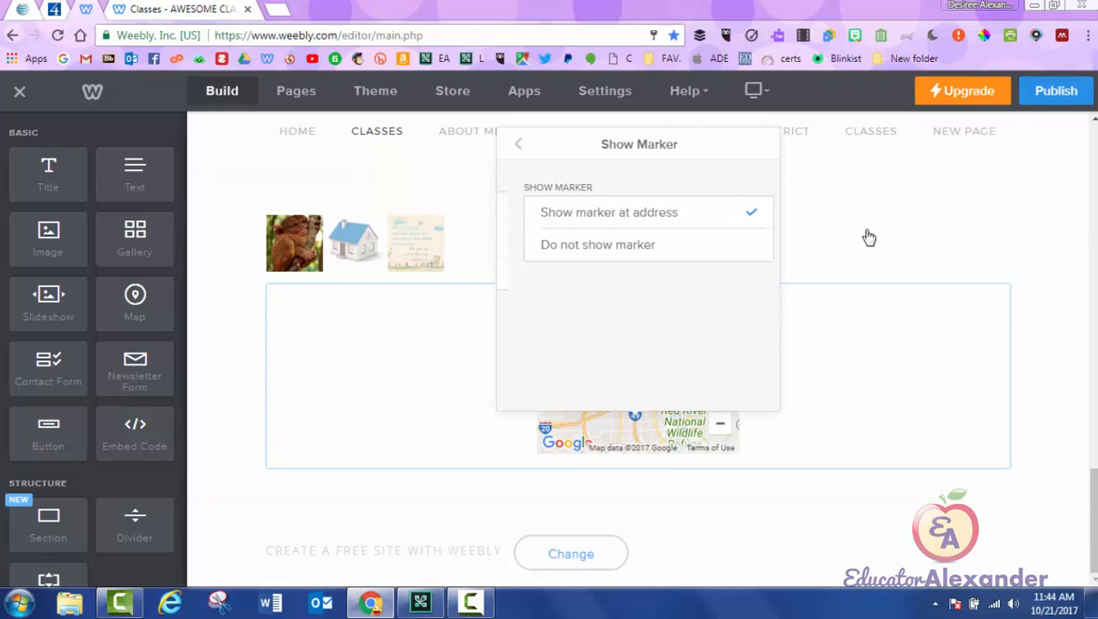
Step: Examine the scale and map control options in the map's advanced display settings, and close the map settings
click(638, 241)
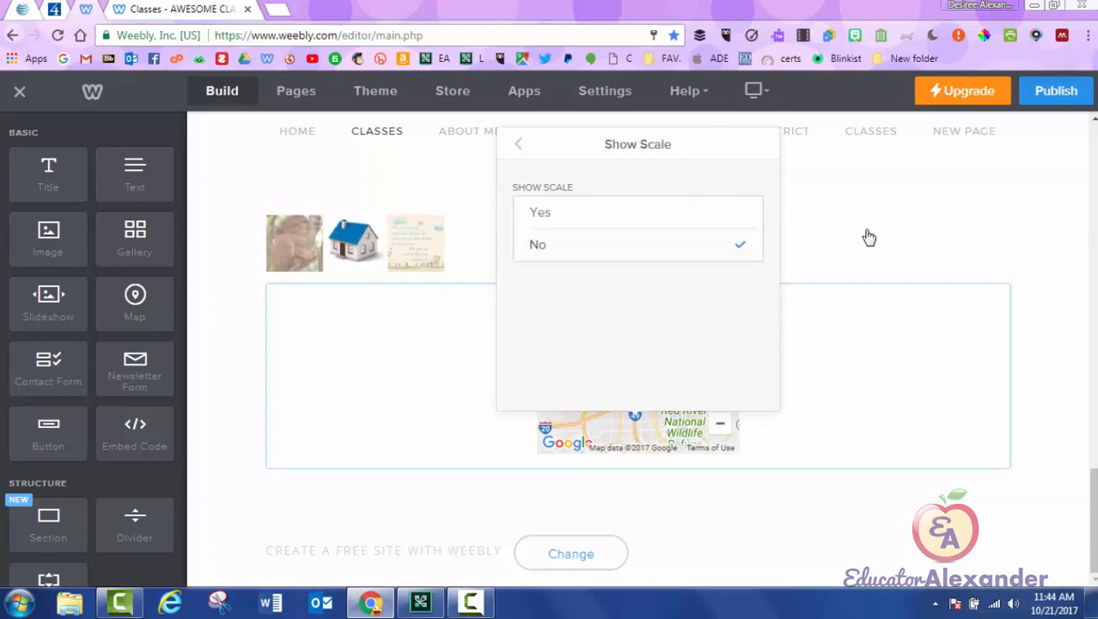
click(518, 145)
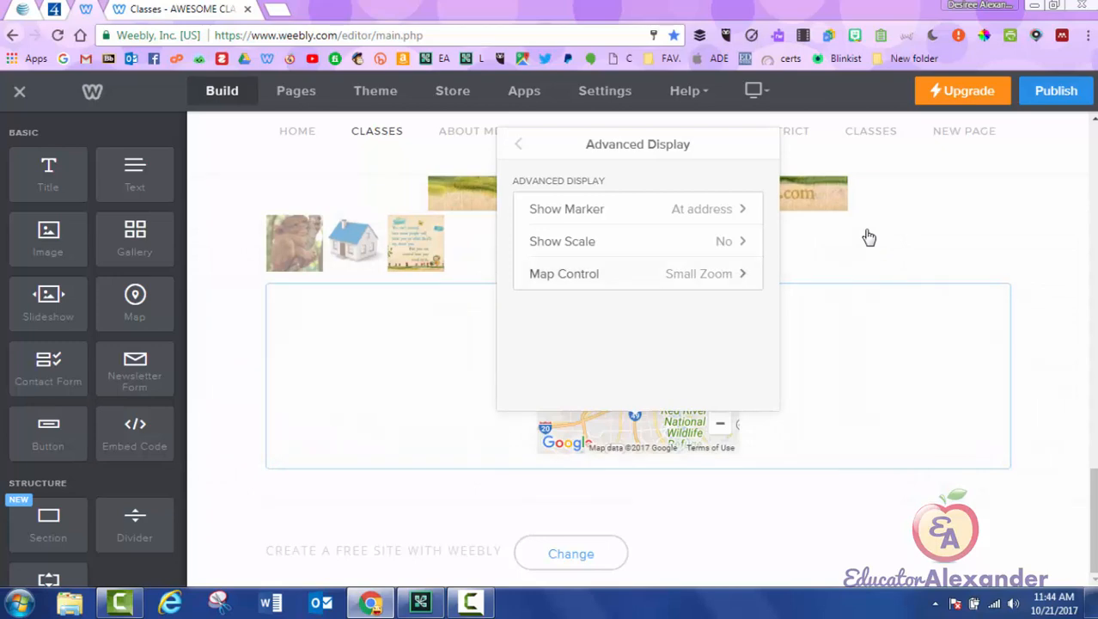
click(638, 273)
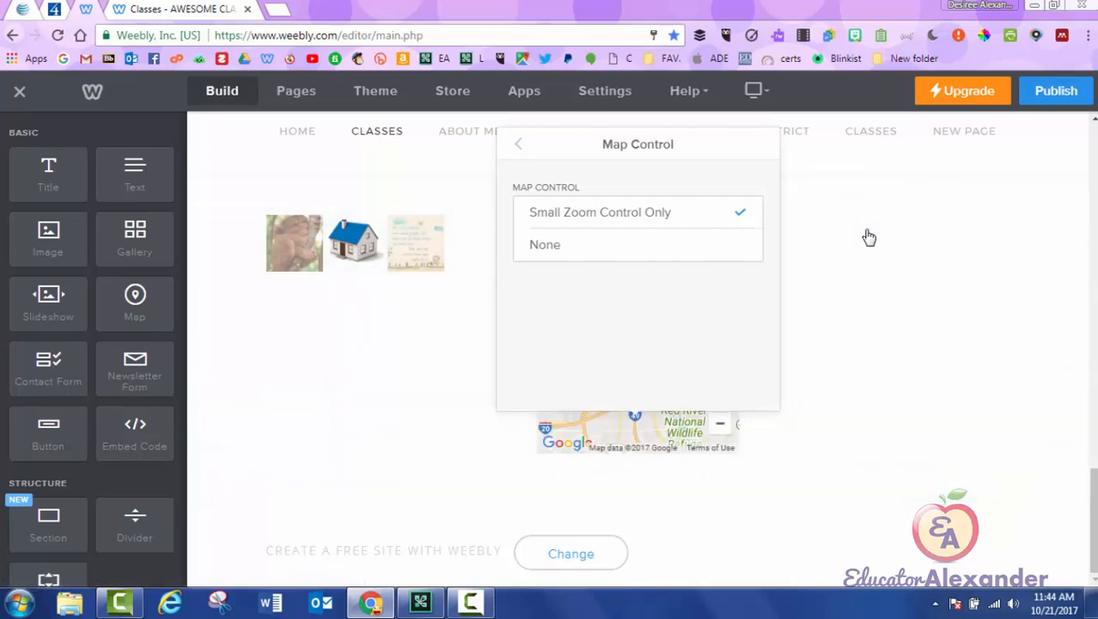
click(518, 144)
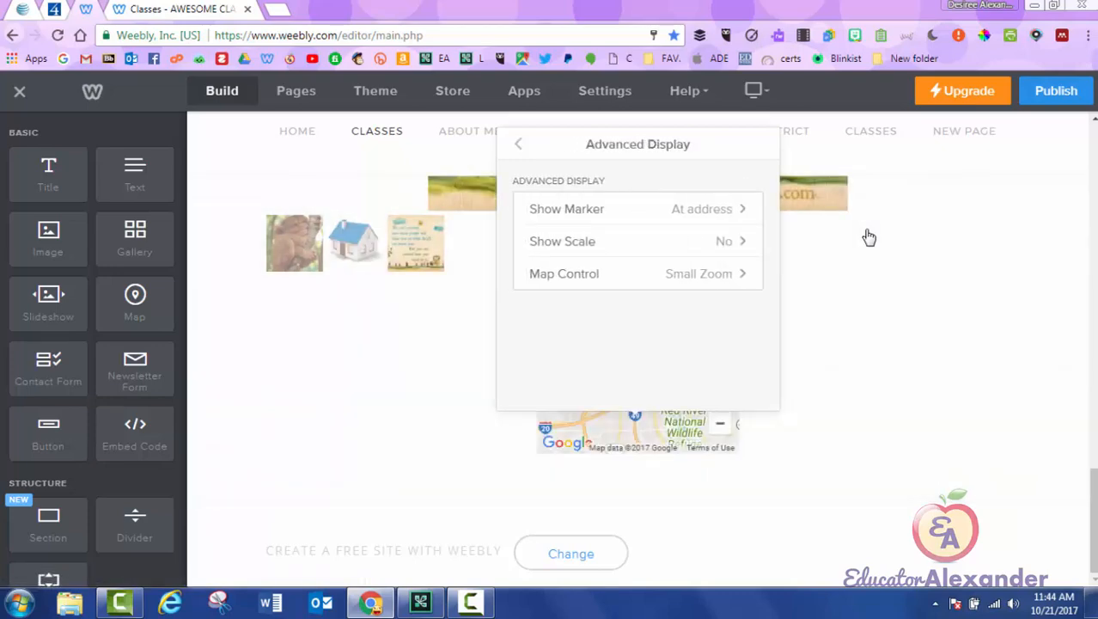
click(518, 144)
click(868, 237)
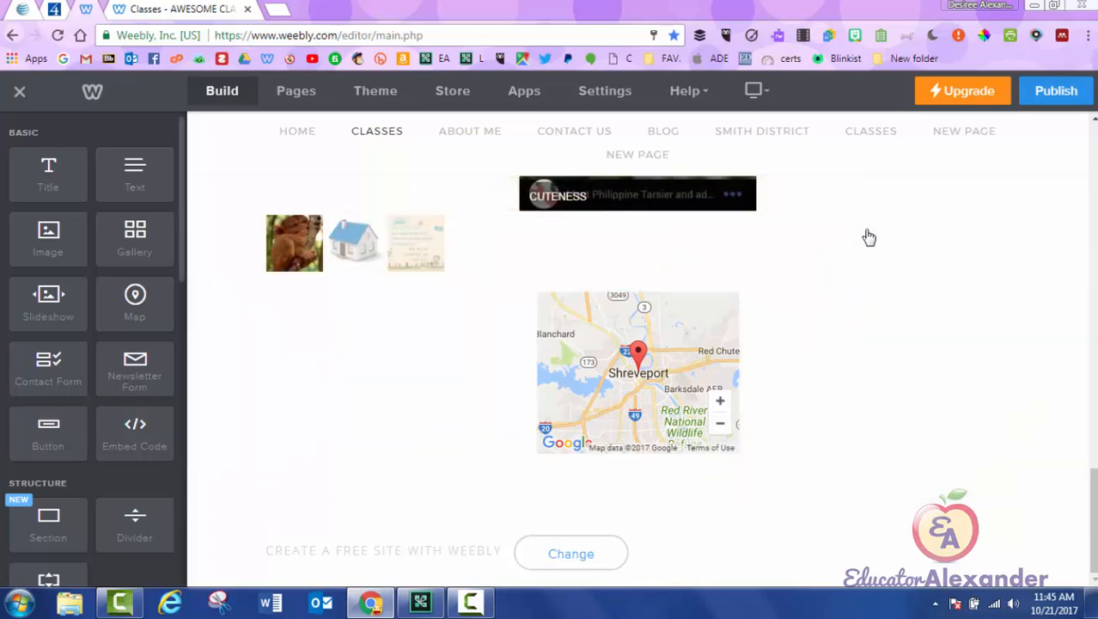
Step: Add a contact form to the page directly below the map
scroll(92, 343, down, 6)
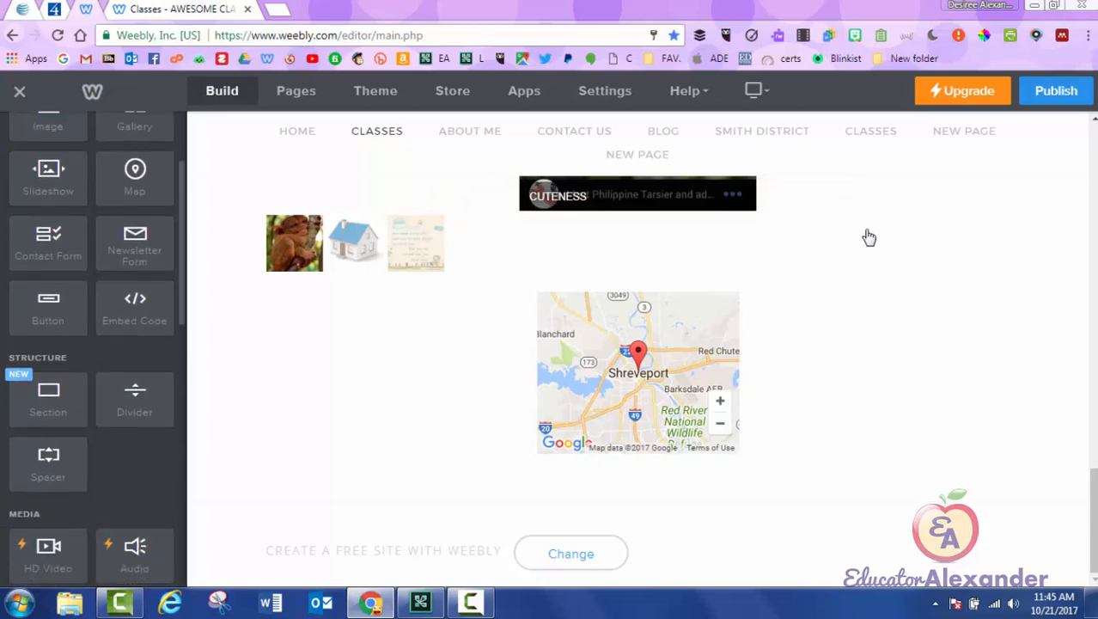
scroll(92, 344, down, 4)
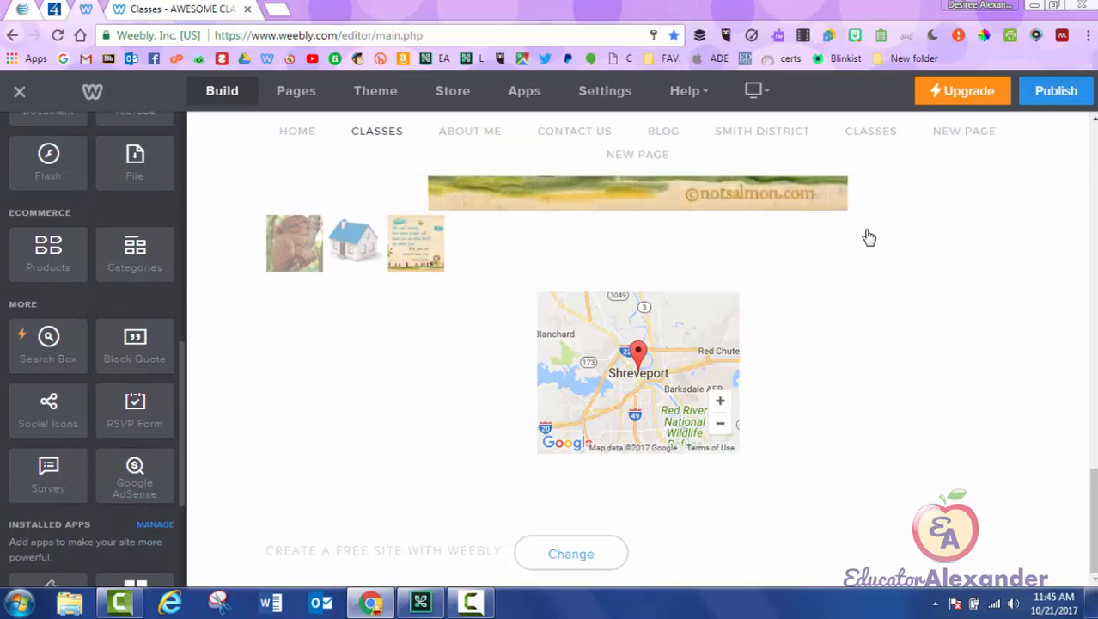
scroll(92, 344, up, 7)
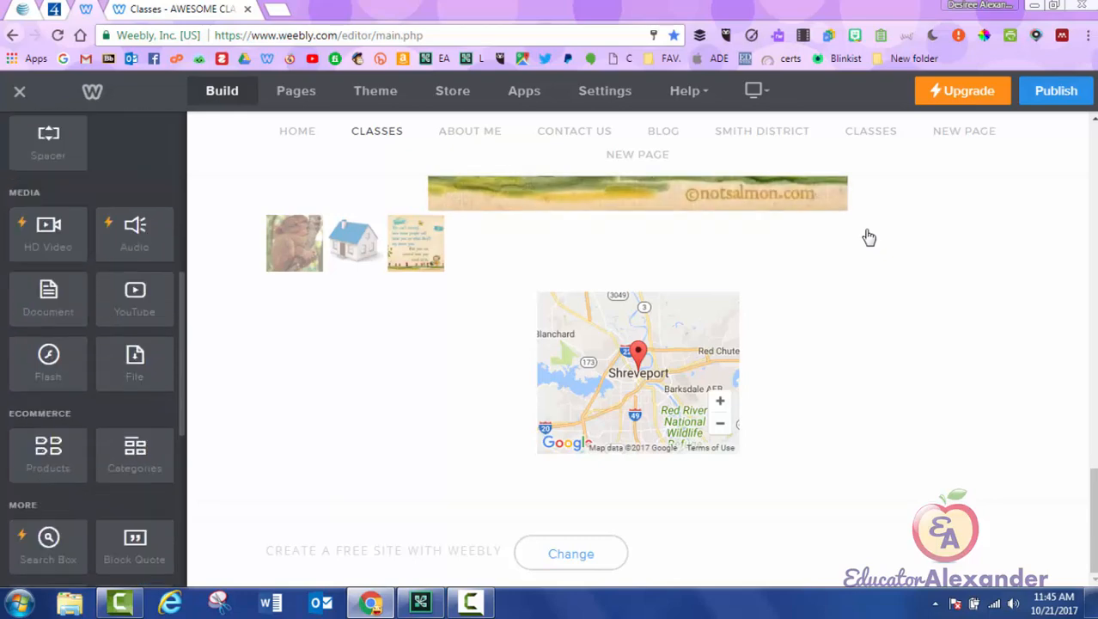
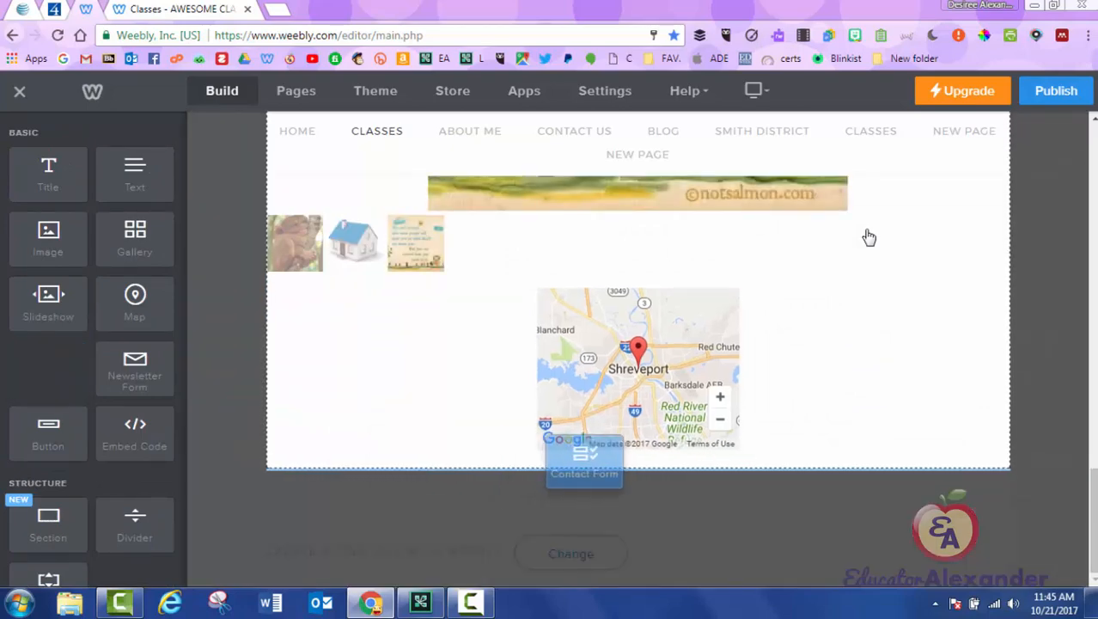
scroll(869, 237, down, 3)
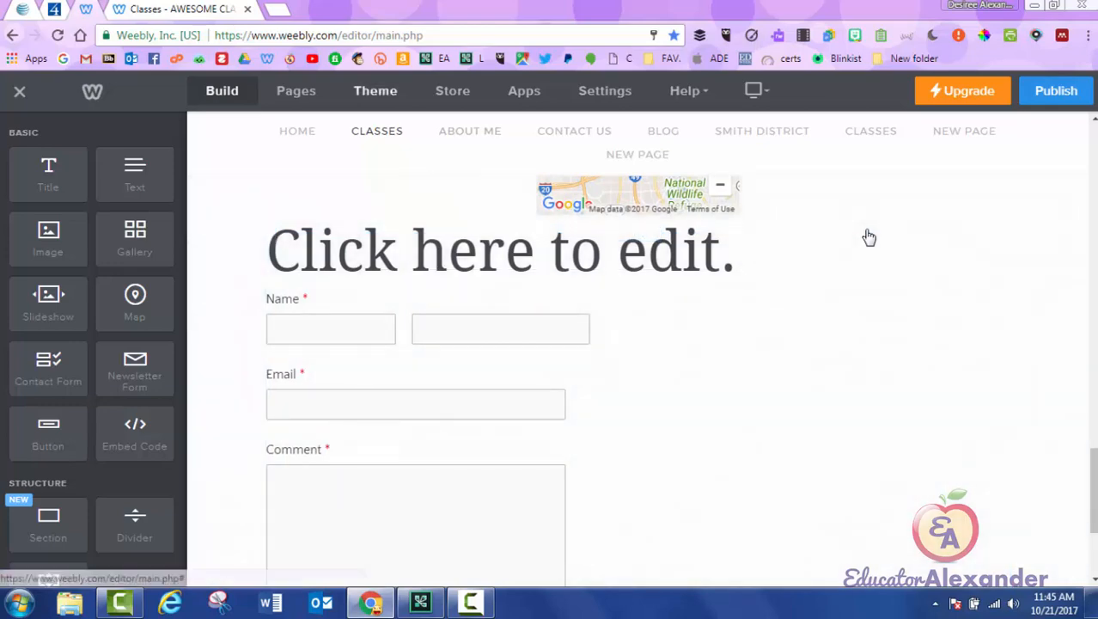
Step: Look at the theme's design options for header and general text, and return to building the page
click(376, 91)
click(92, 218)
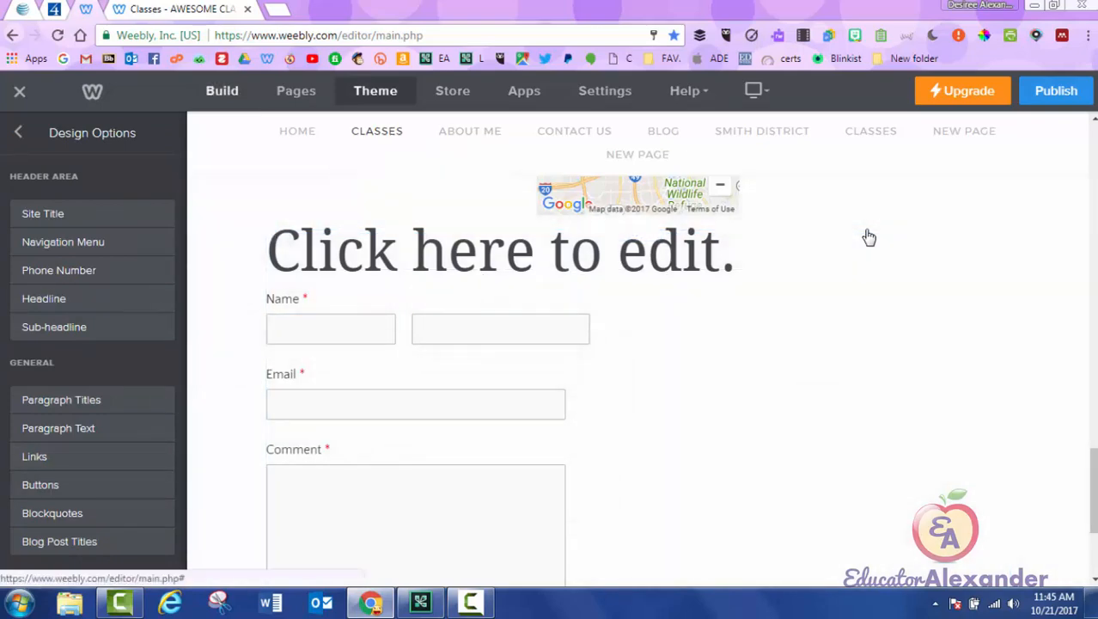
click(222, 91)
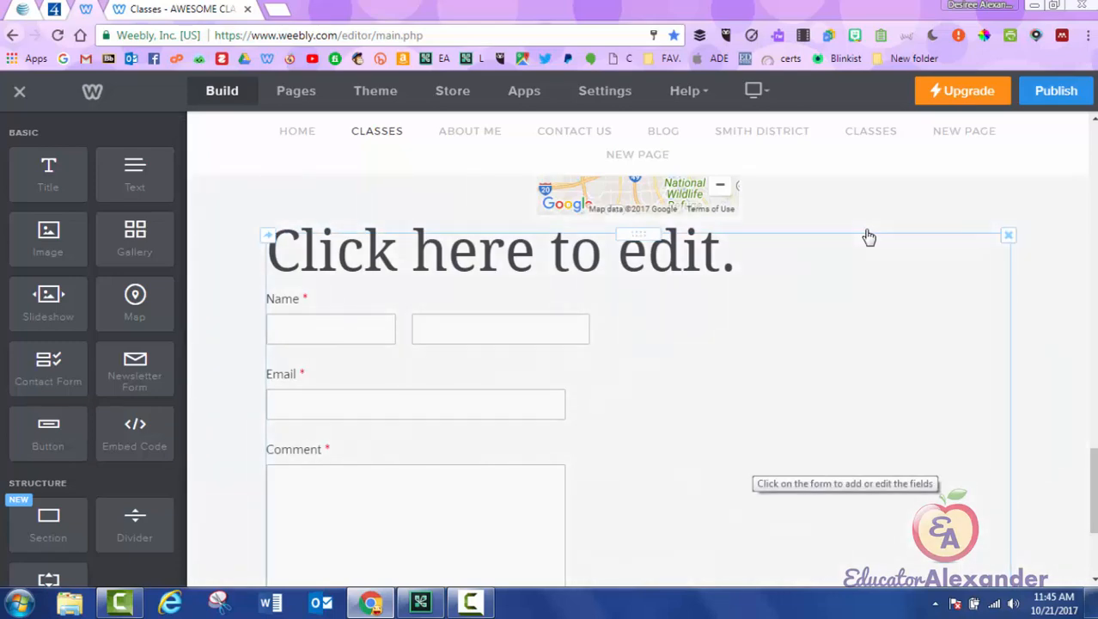
Step: Review the contact form's fields and title the form "Contact Me Here"
scroll(868, 237, down, 1)
scroll(869, 237, up, 1)
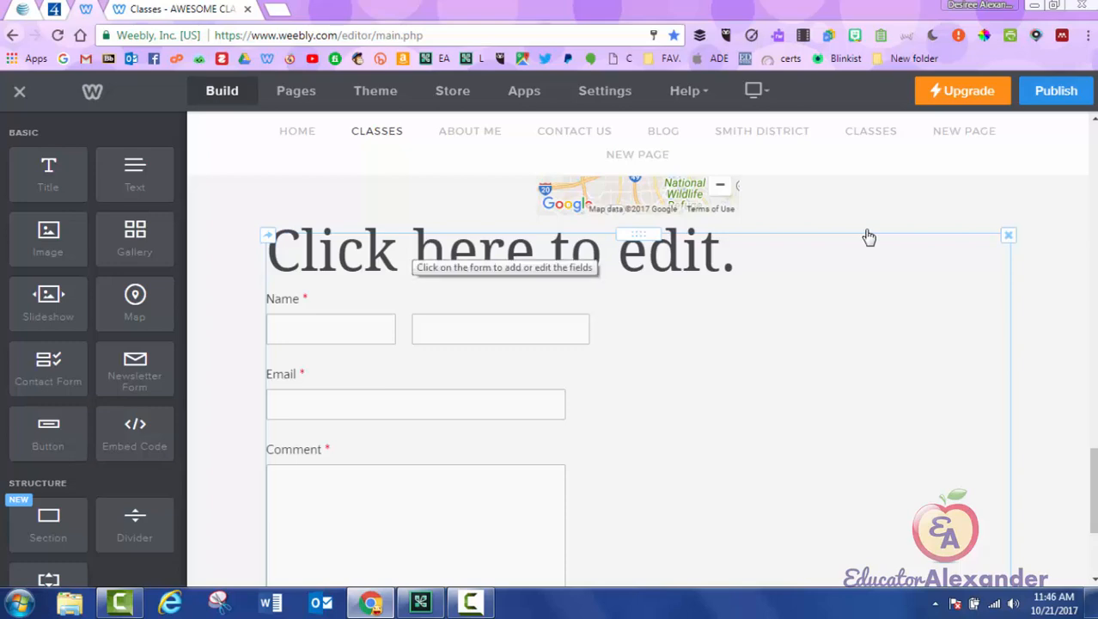
scroll(869, 237, down, 3)
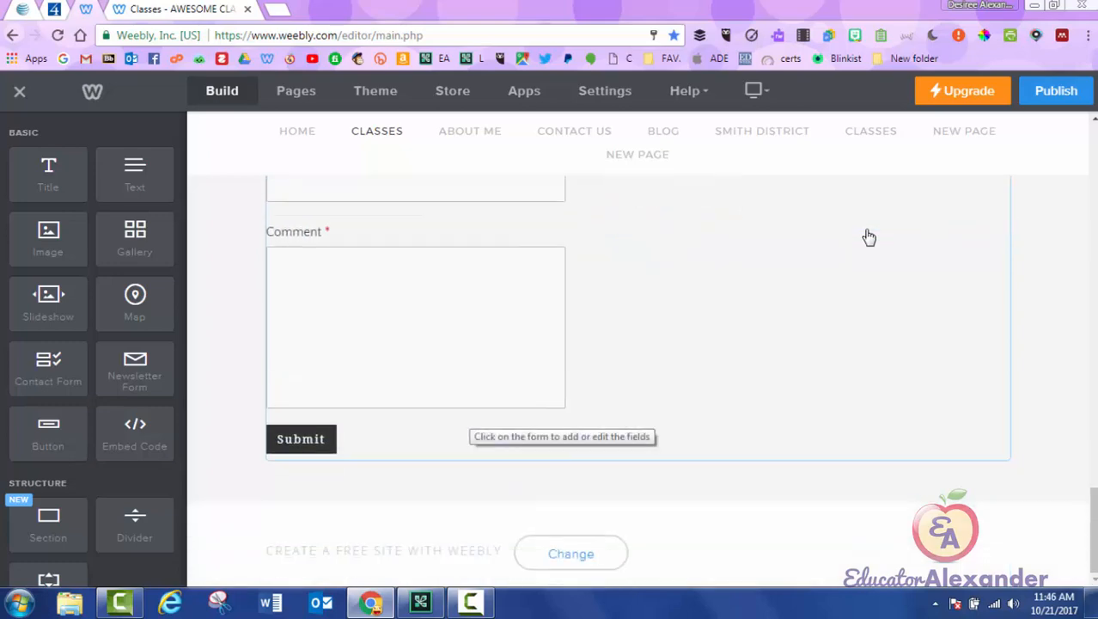
scroll(868, 237, up, 3)
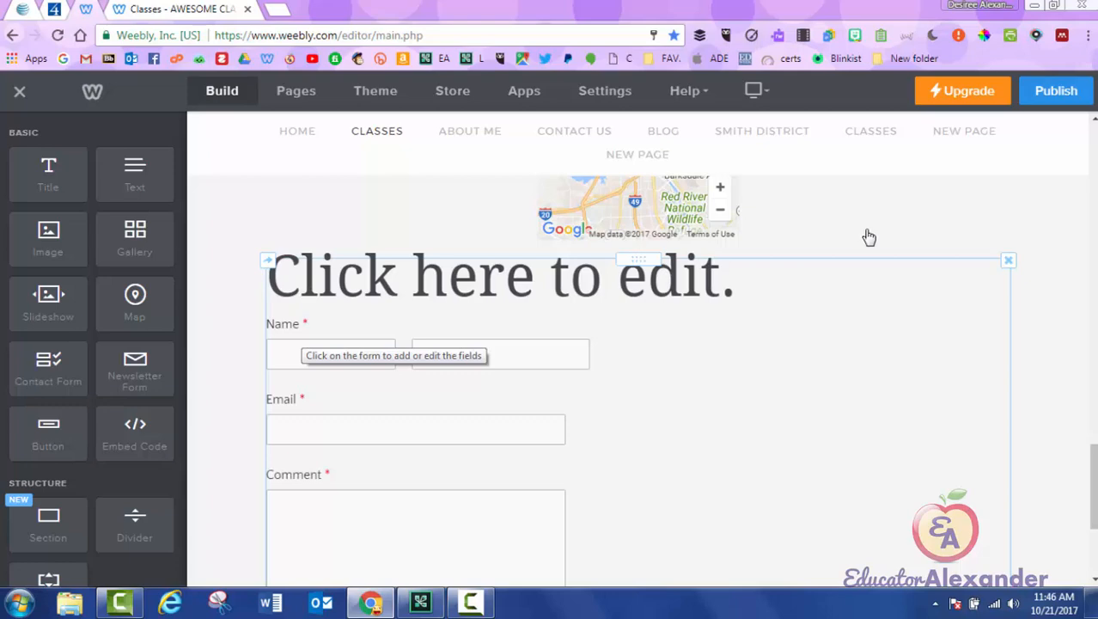
click(869, 237)
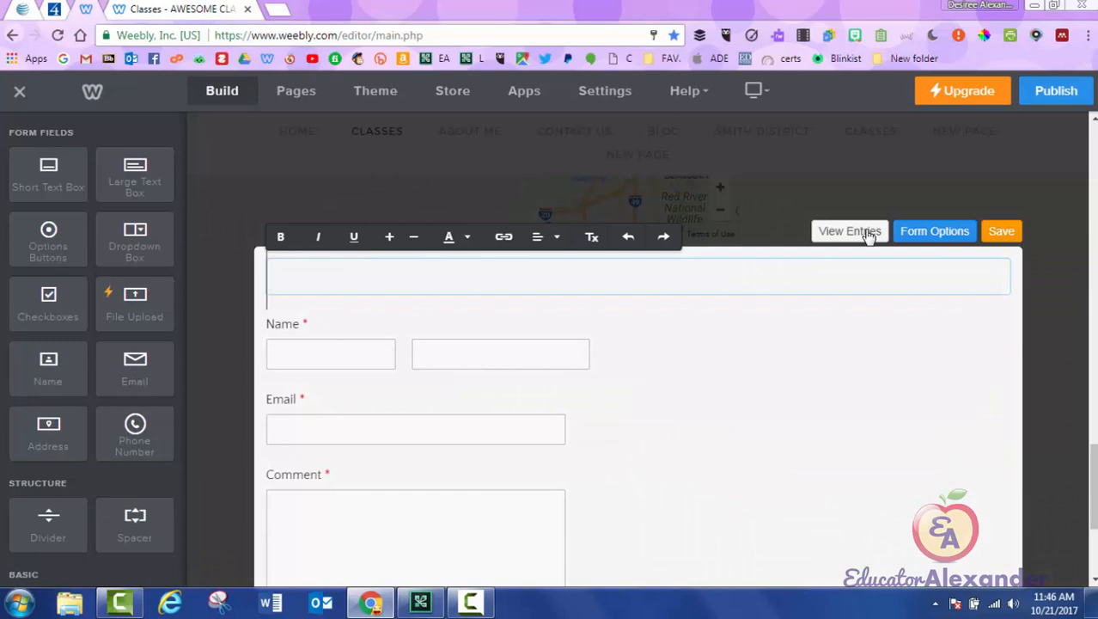
text(Contact )
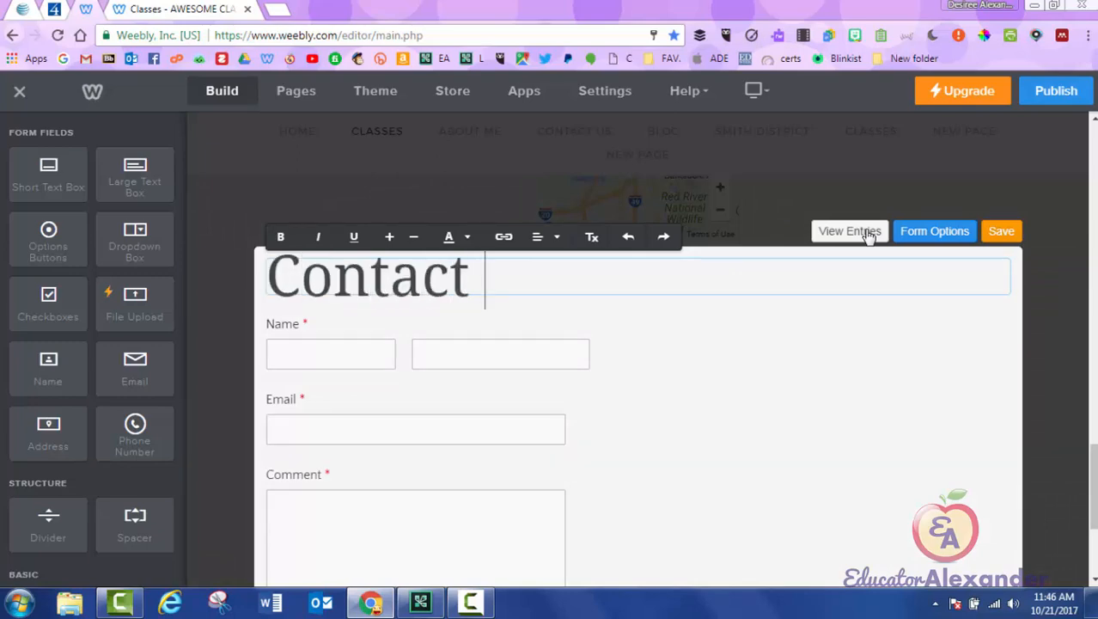
text(Me Here)
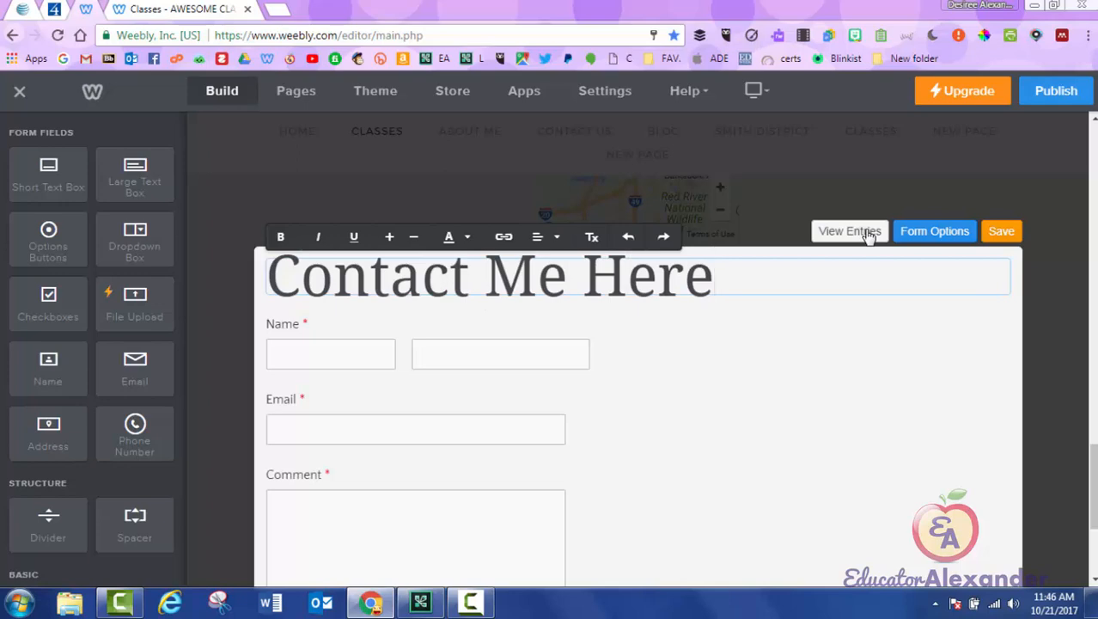
Step: Reduce the text size of the "Contact Me Here" form title and save the form
key(shift+Home)
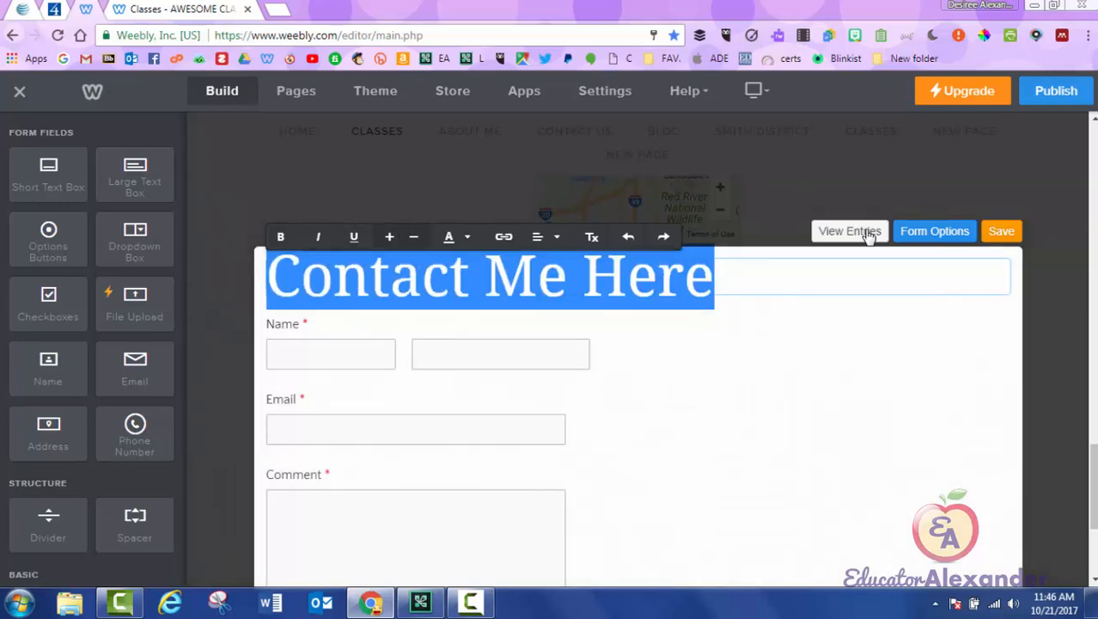
click(413, 236)
click(414, 236)
click(653, 344)
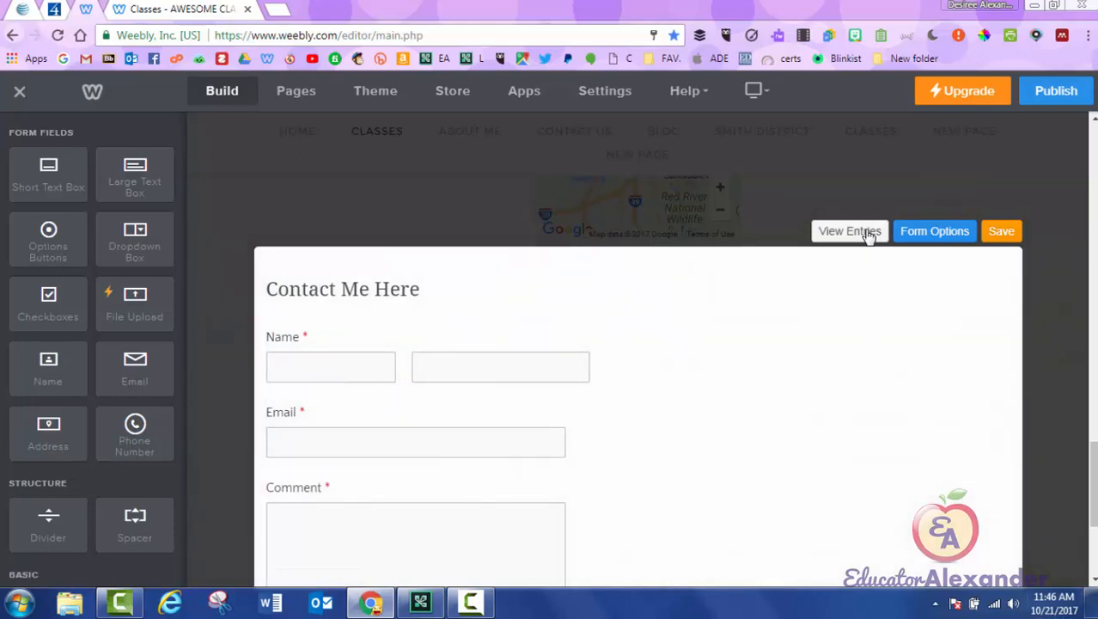
click(869, 238)
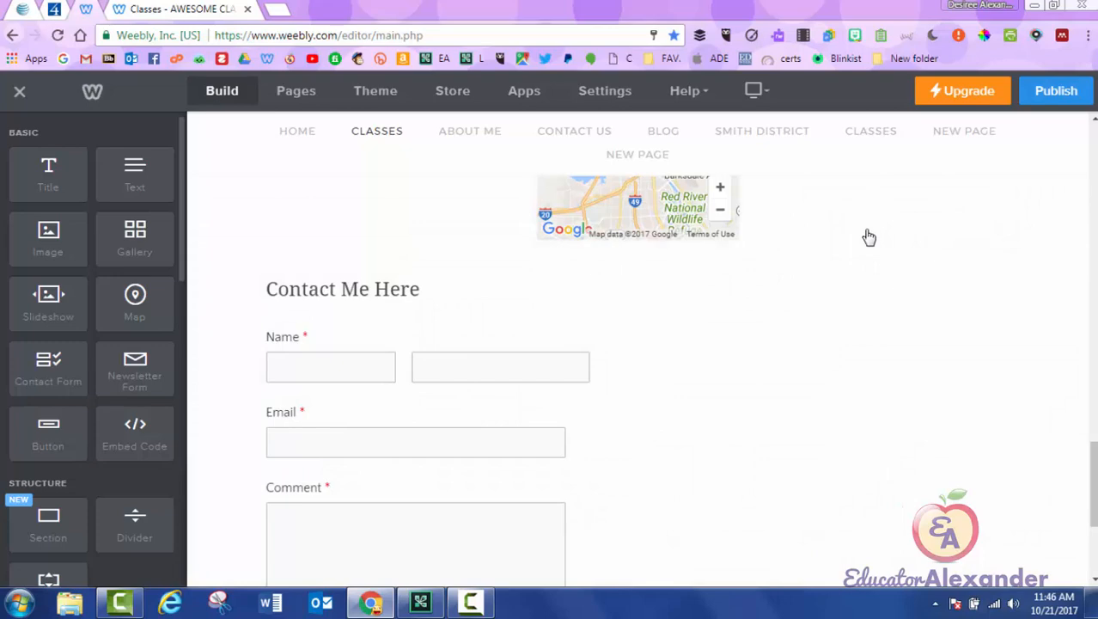
Step: Reopen the contact form for editing and delete its Email field
click(869, 237)
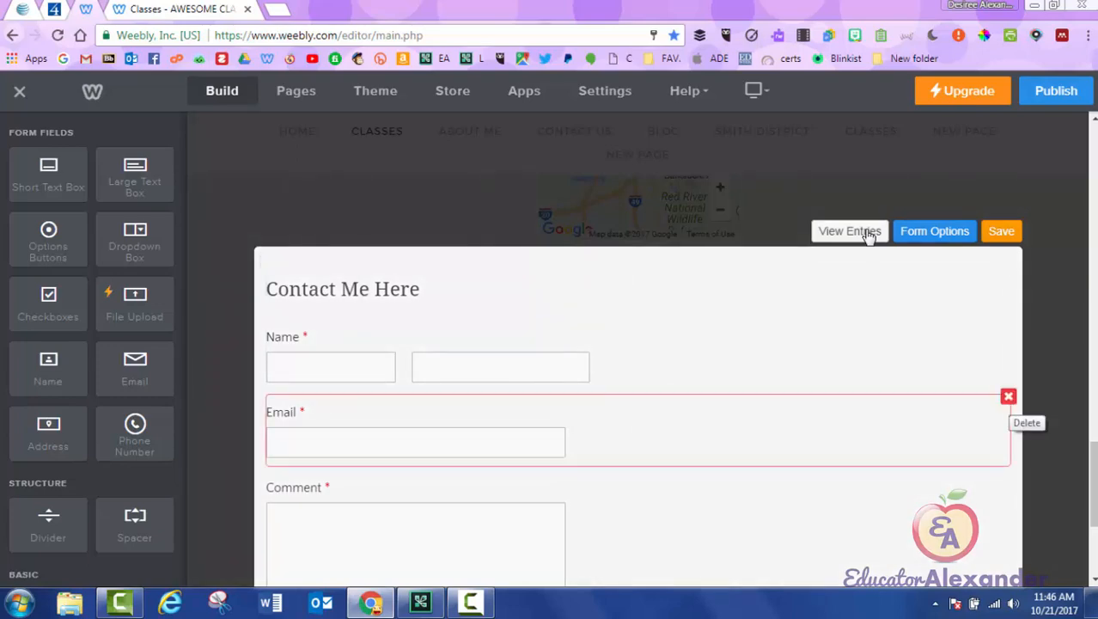
click(1009, 396)
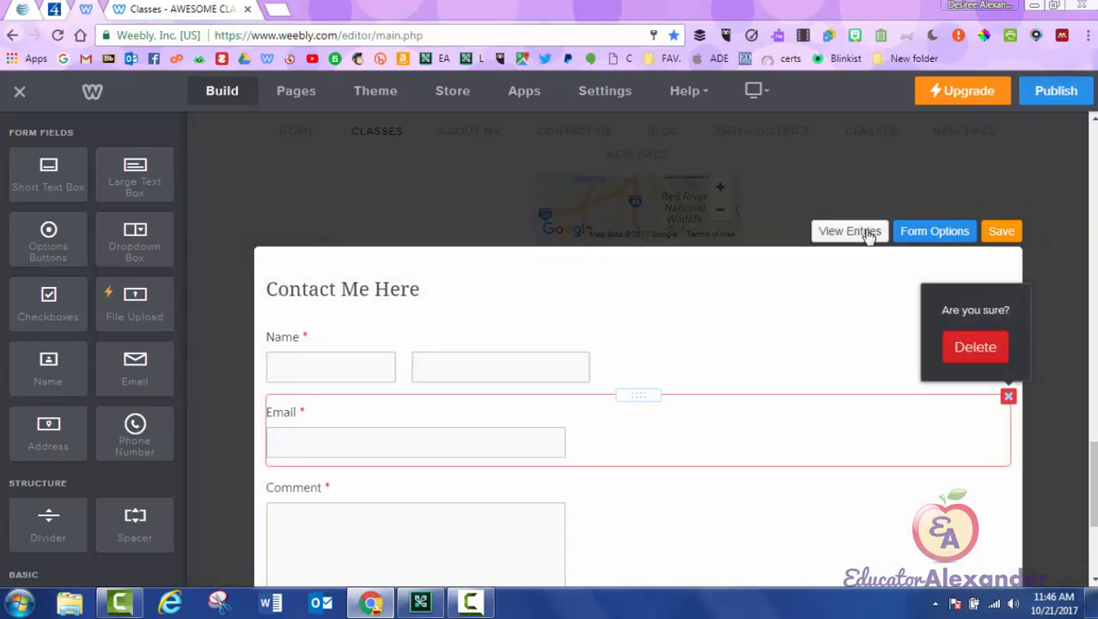
click(975, 346)
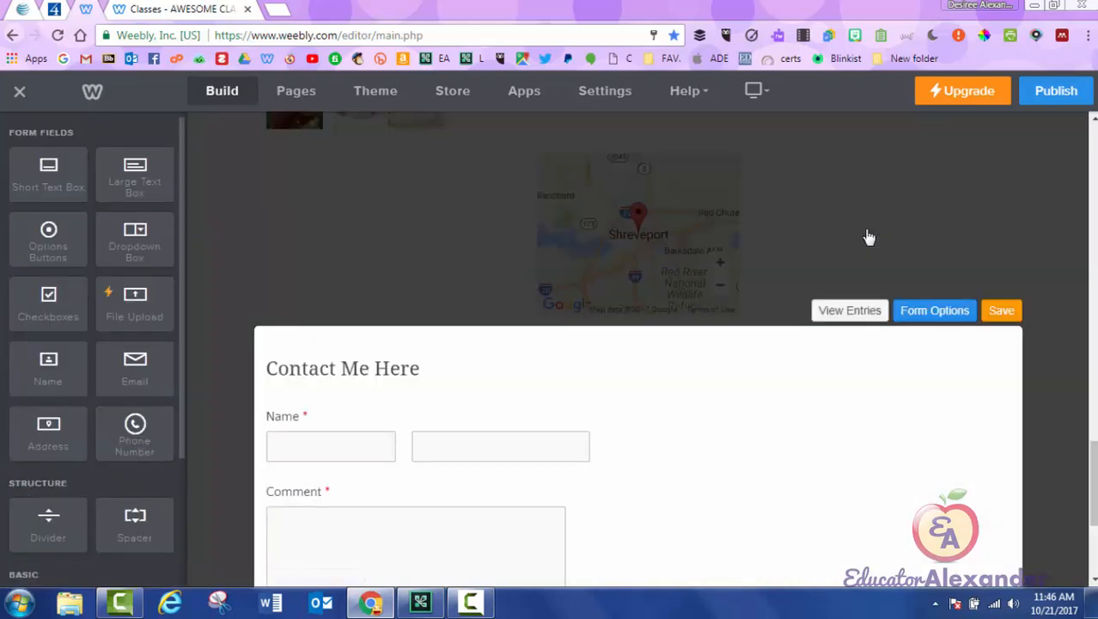
Step: Add a Phone Number field and an Email field between the form's Name and Comment fields, with Email above Phone Number
drag(135, 436, 418, 468)
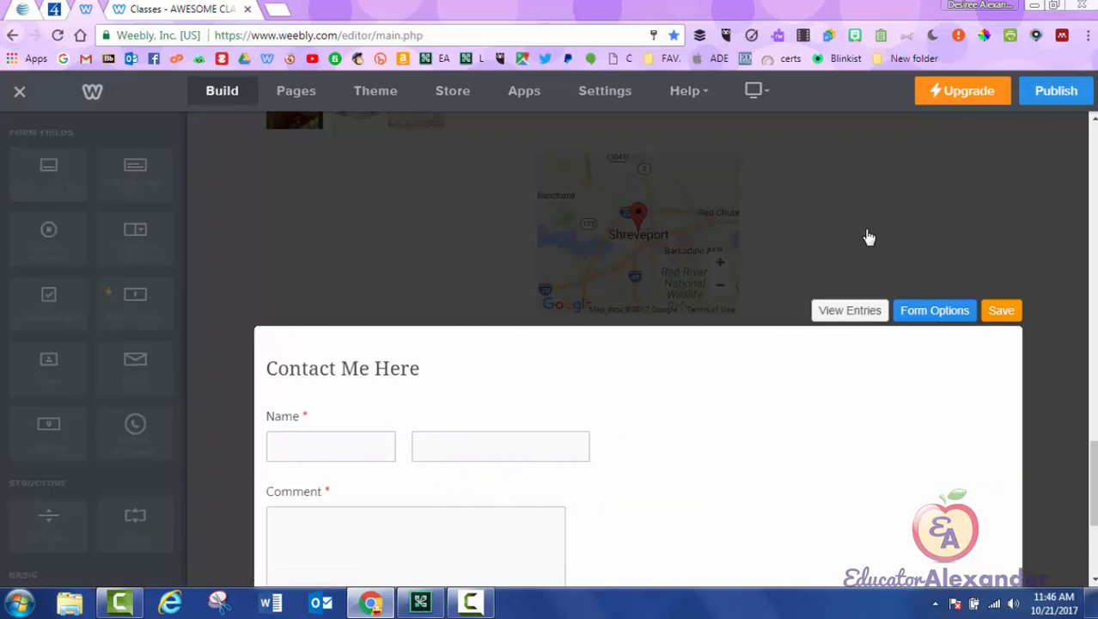
mouse_move(134, 369)
mouse_down()
mouse_move(162, 368)
mouse_move(392, 474)
mouse_move(400, 454)
mouse_move(618, 462)
mouse_up()
scroll(869, 237, down, 3)
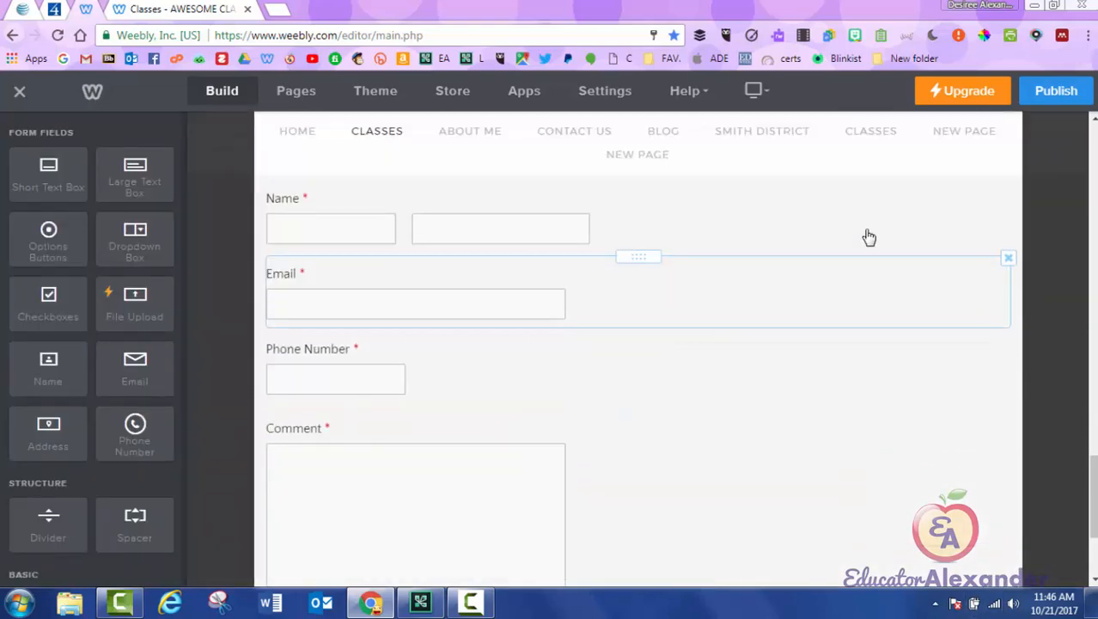
Step: Rename the Email field as Gmail, and try making it optional before setting it back to required
scroll(869, 237, up, 1)
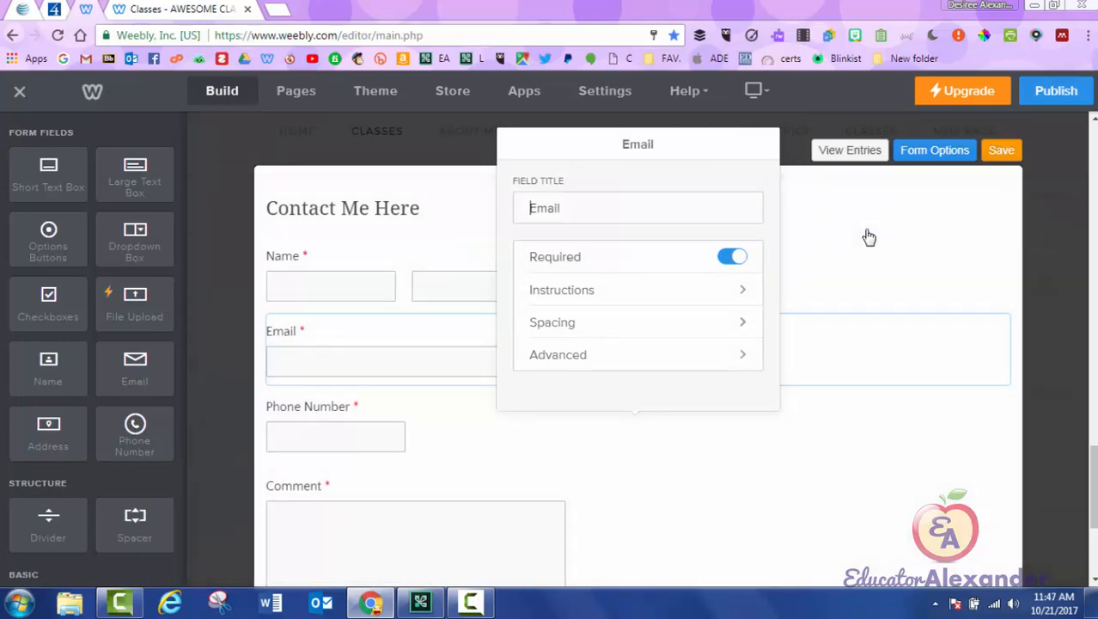
key(ctrl+a)
text(Gmail)
click(732, 257)
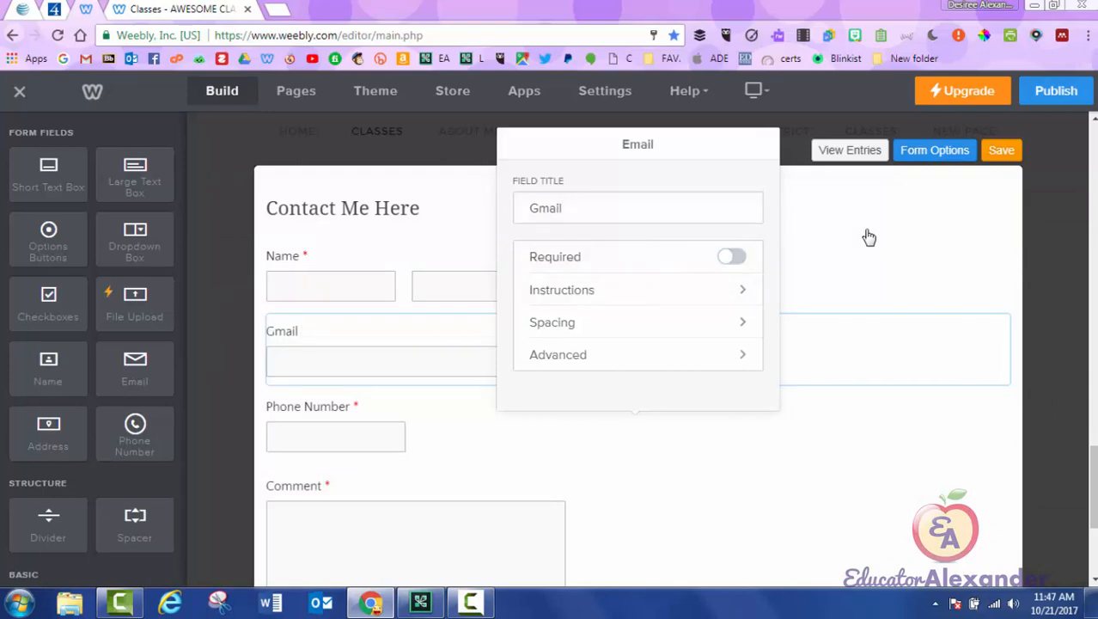
click(732, 256)
Step: Give the Gmail field the instructions "Only put gmails here" and return to its main settings
click(561, 290)
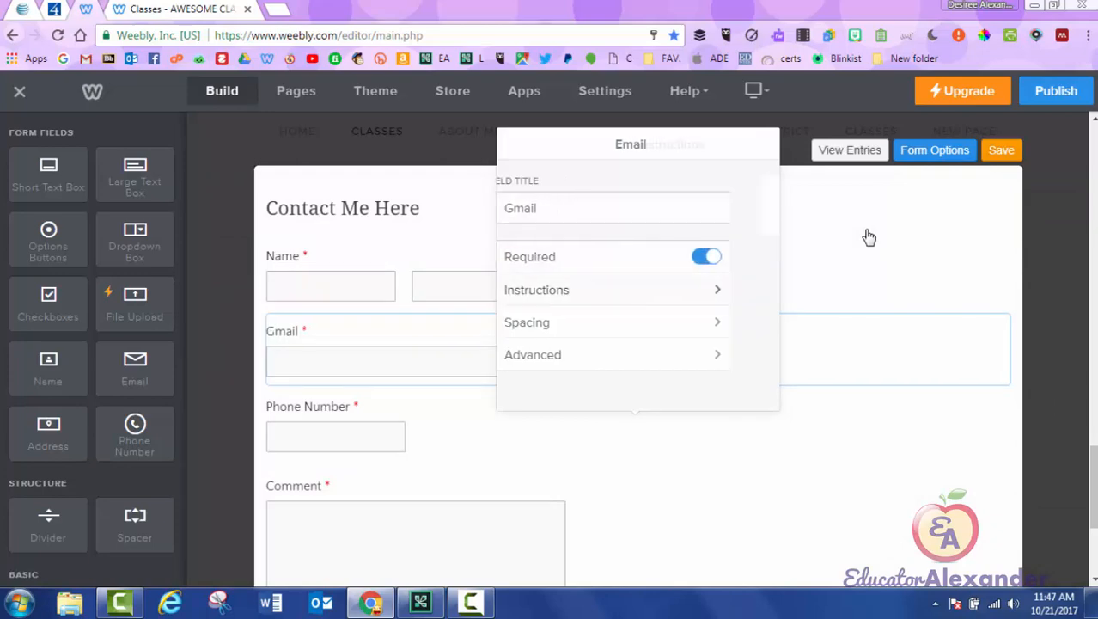
text(ONly)
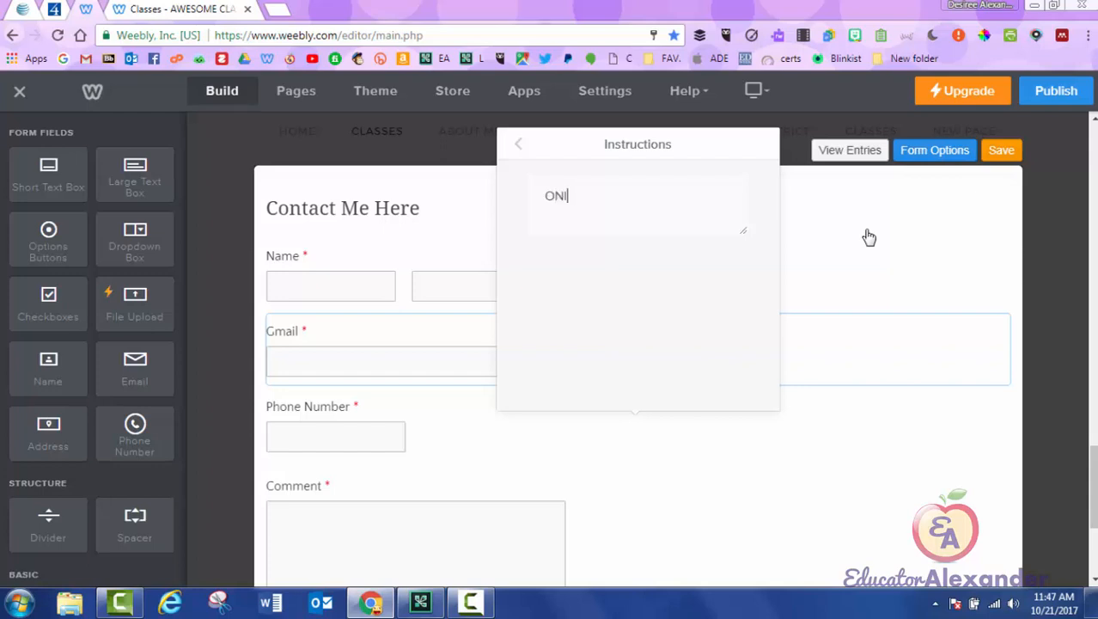
key(BackSpace)
key(BackSpace)
key(BackSpace)
text(nly put gmails here)
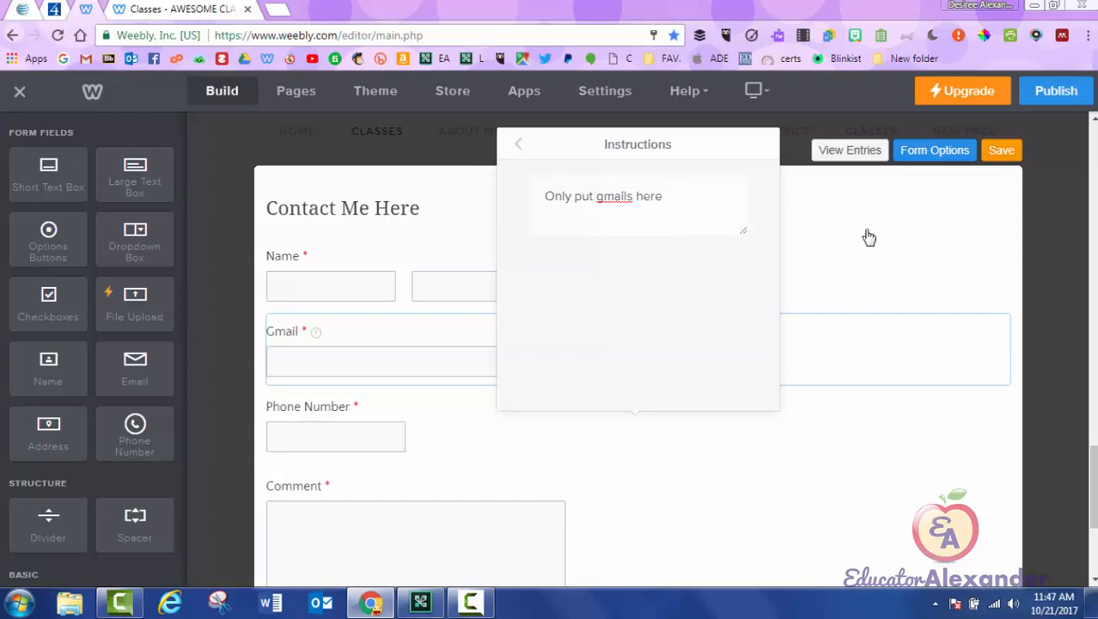
click(869, 237)
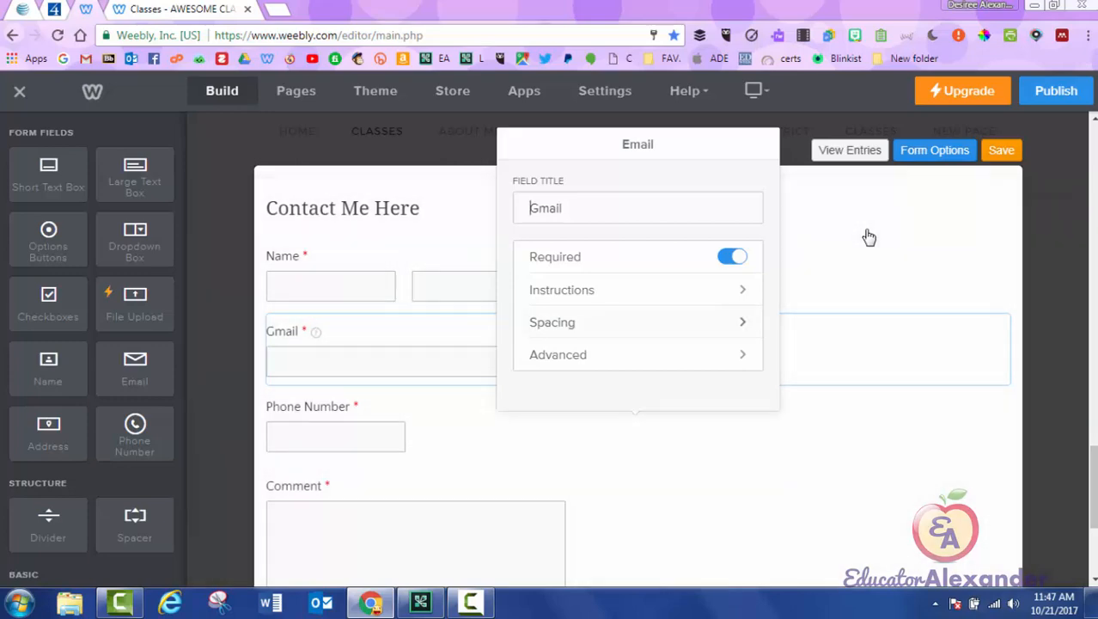
Step: Check the Gmail field's spacing settings, try the Small and Medium input widths, and set the input width to Large
click(638, 322)
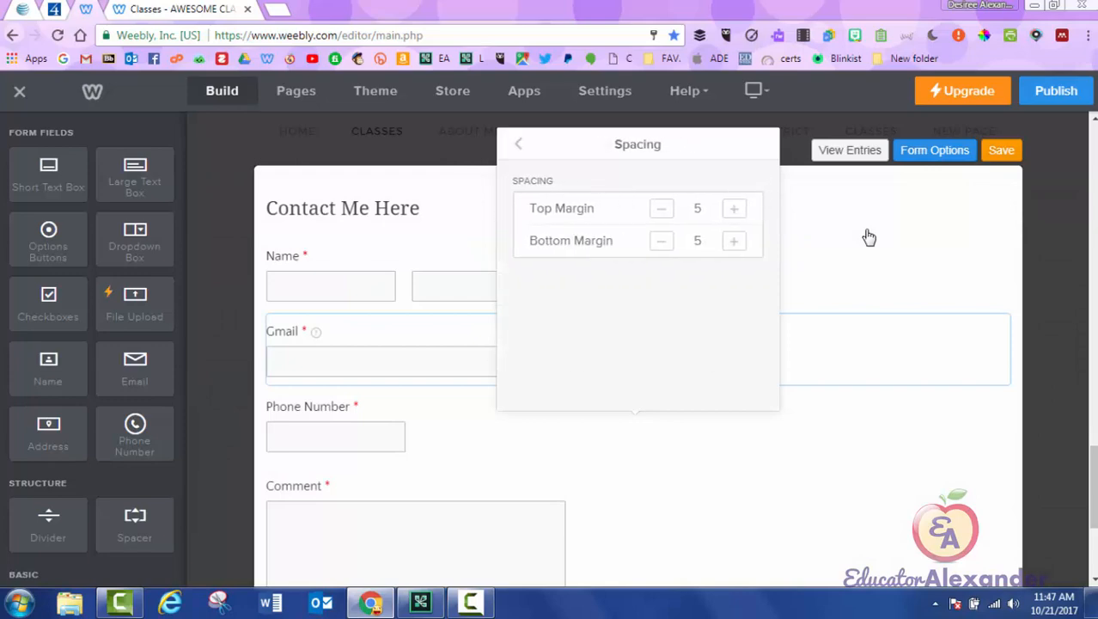
click(518, 144)
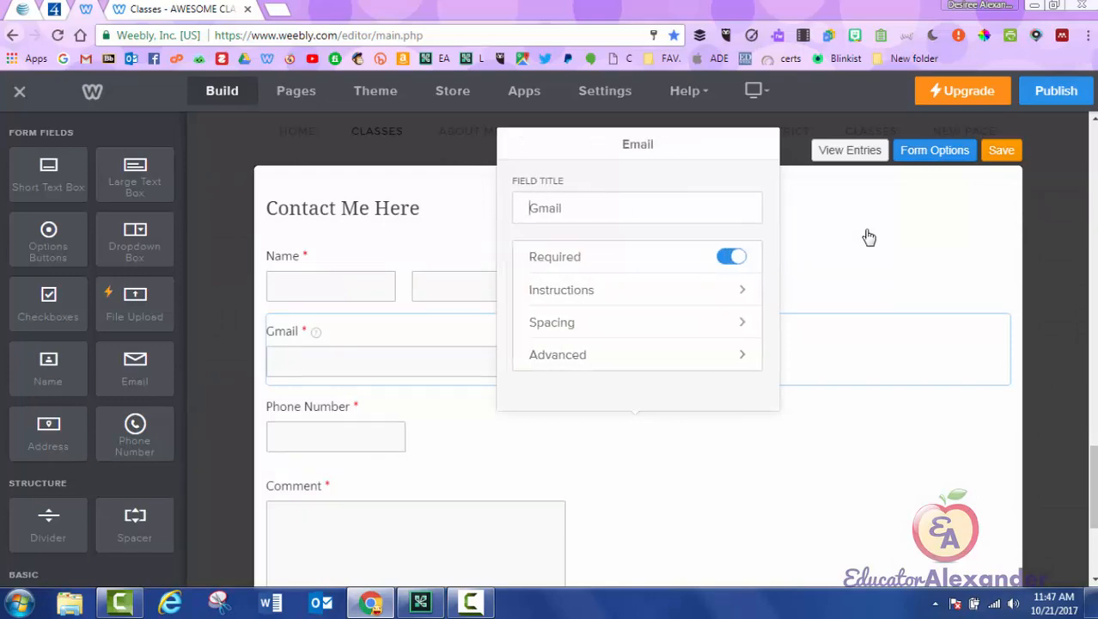
click(638, 354)
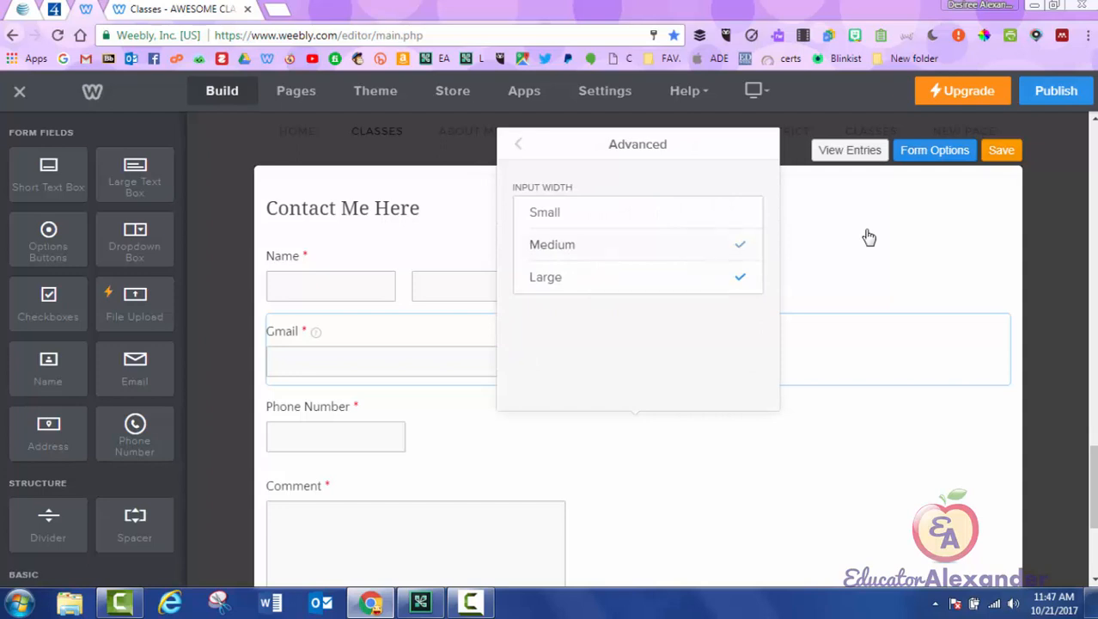
click(545, 213)
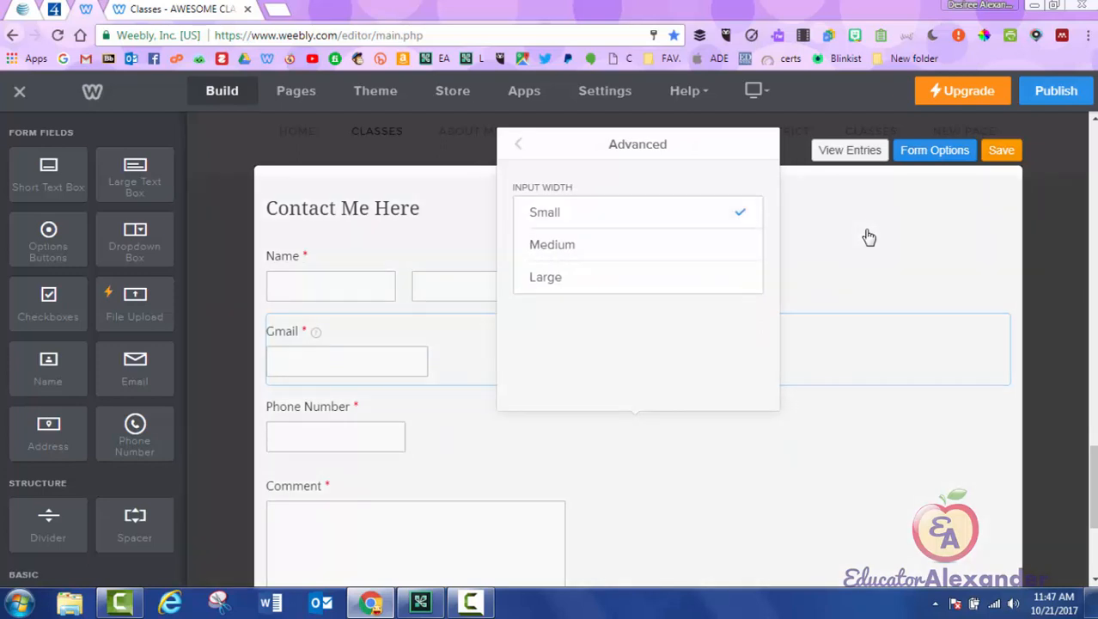
click(552, 244)
click(545, 277)
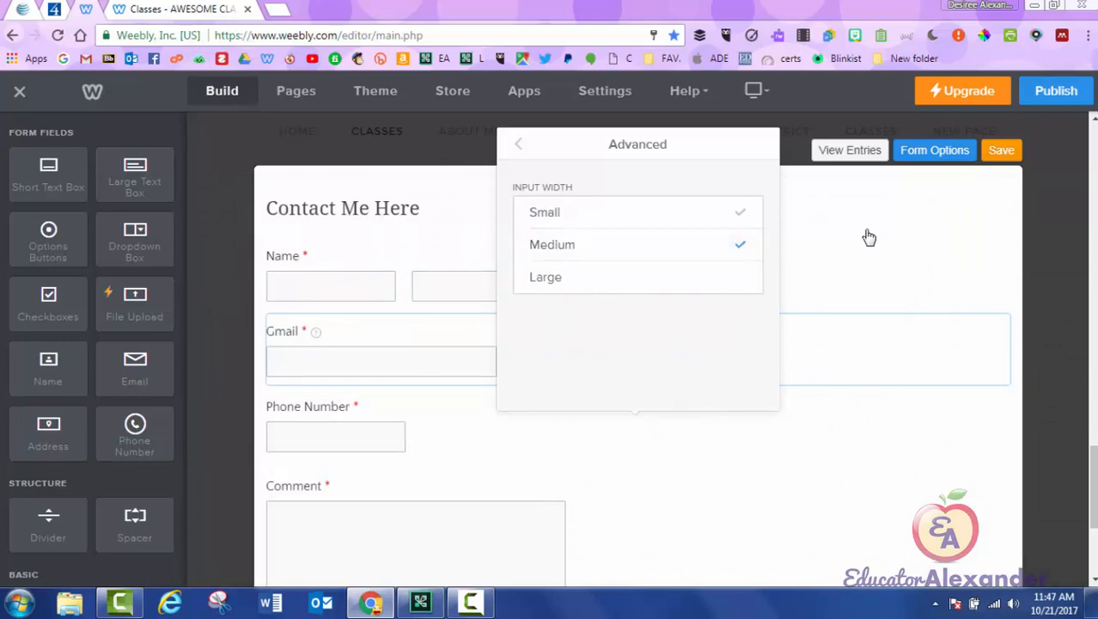
click(544, 212)
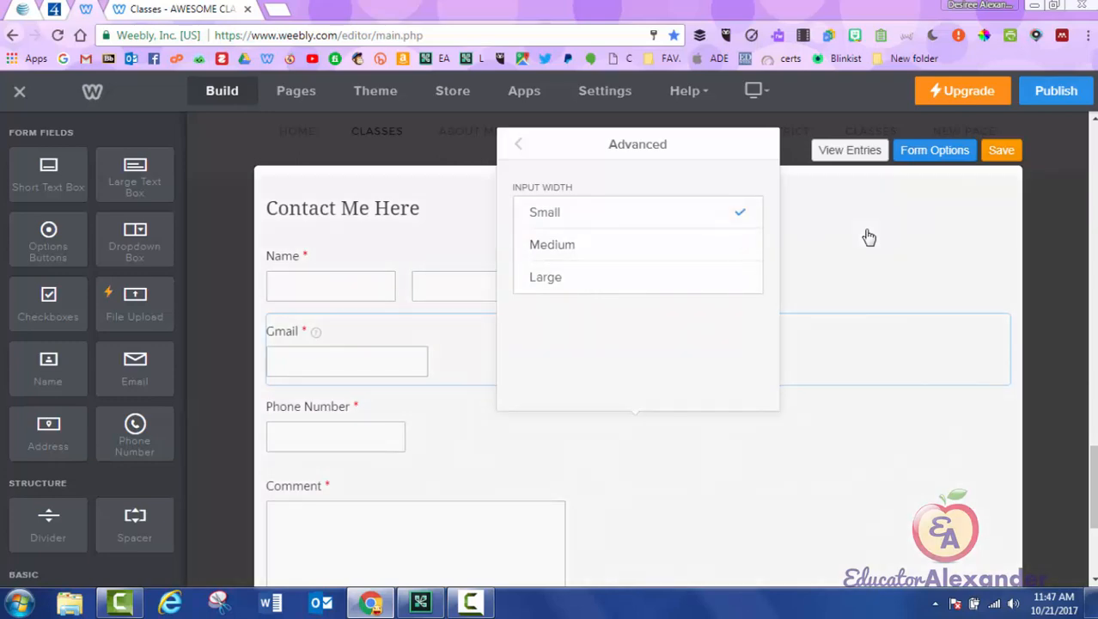
click(552, 244)
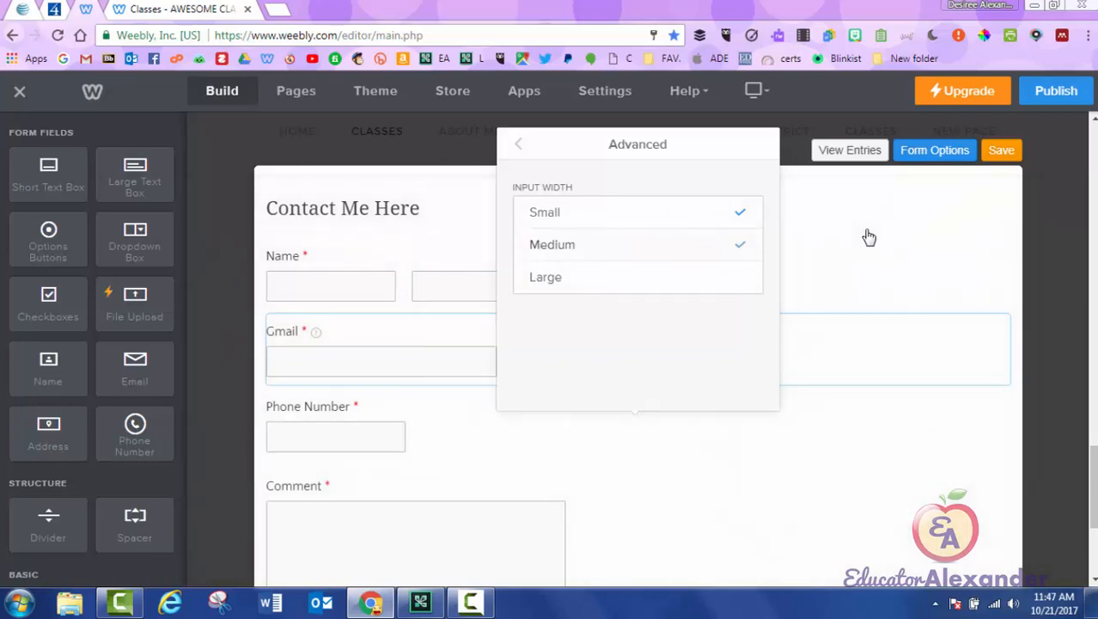
click(546, 277)
click(518, 144)
Step: Look at the Phone Number field's settings and make the Gmail field optional
click(378, 436)
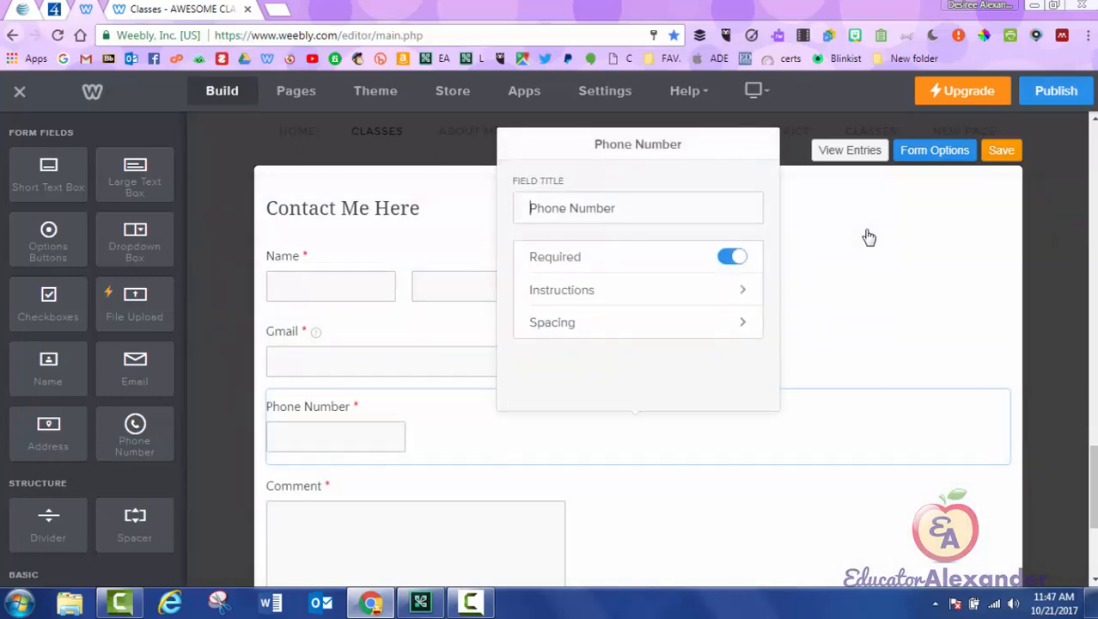
click(416, 541)
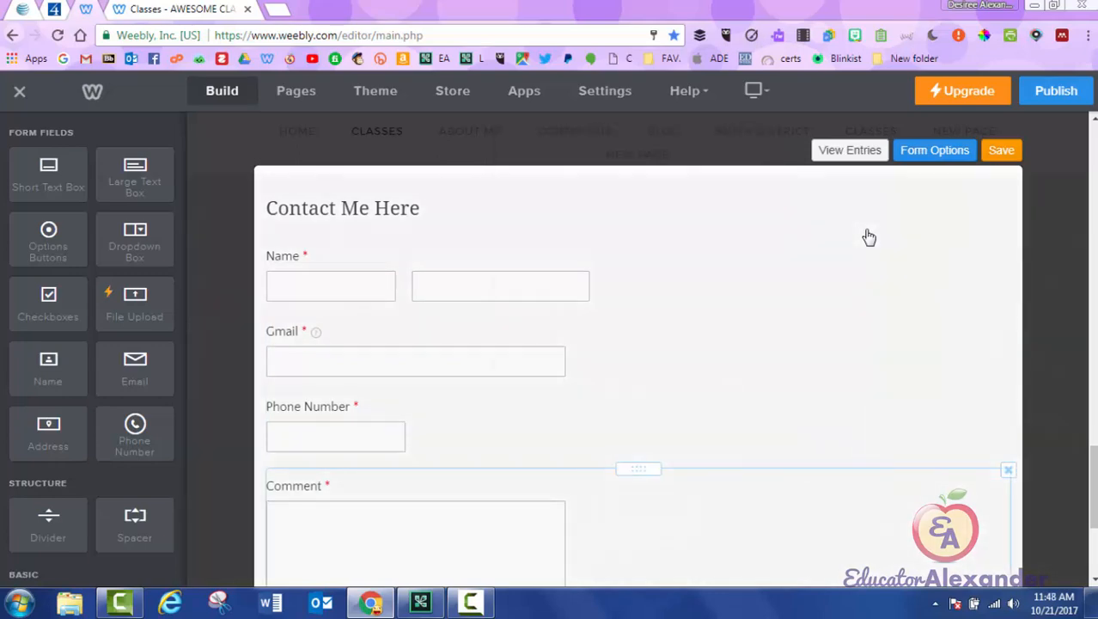
click(416, 360)
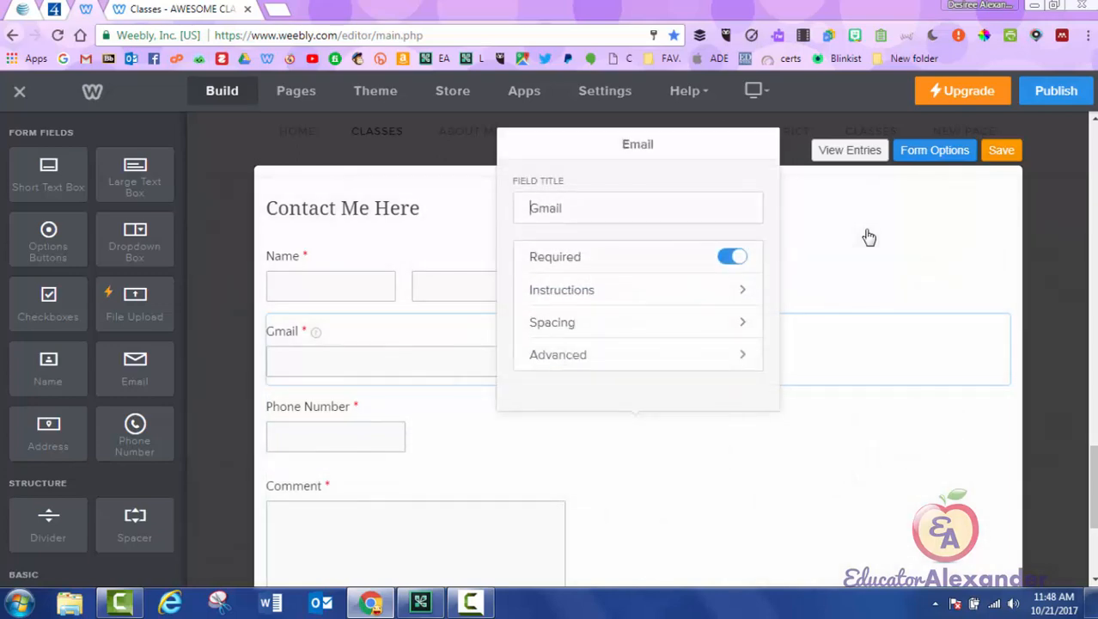
click(732, 256)
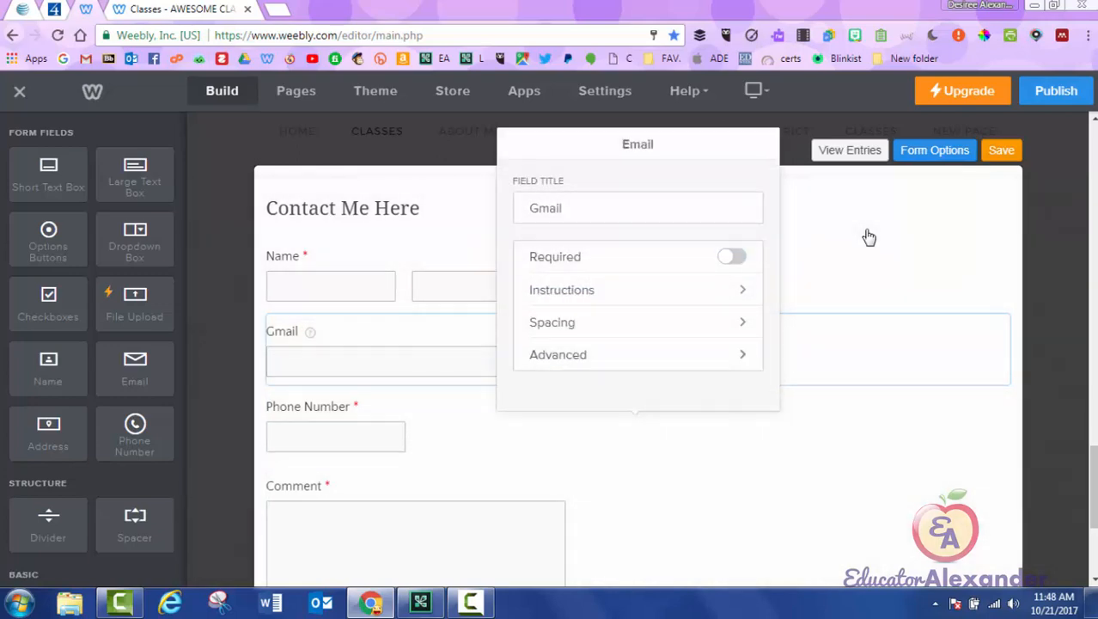
Step: Add an Options Buttons field between the form's Name and Gmail fields
scroll(868, 238, down, 2)
scroll(869, 237, up, 3)
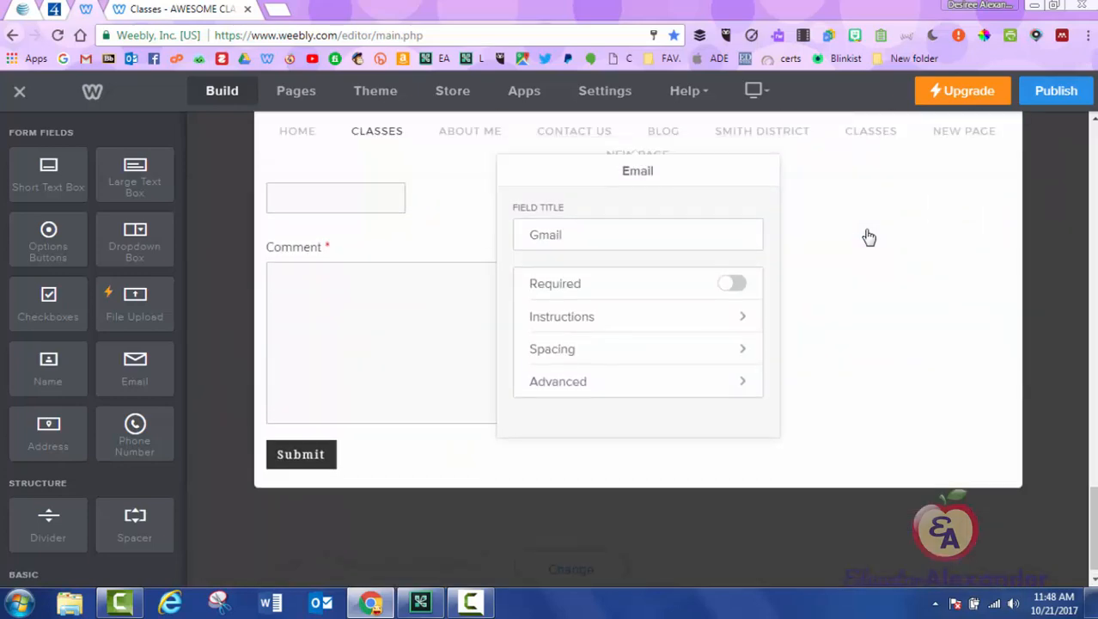
scroll(869, 237, down, 1)
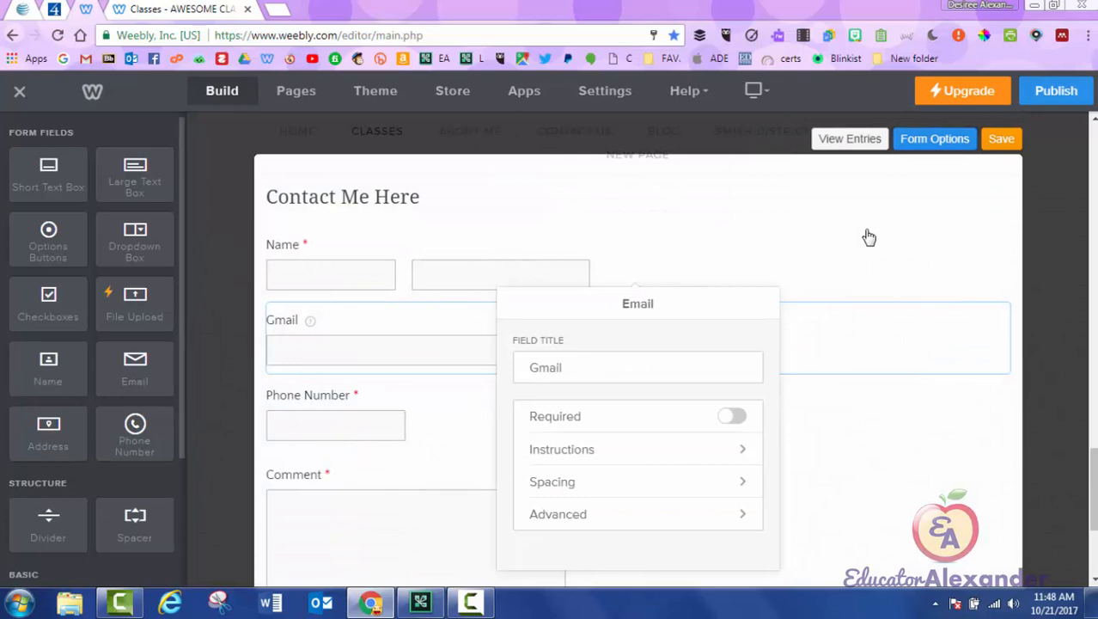
scroll(869, 237, down, 2)
scroll(869, 237, up, 2)
drag(48, 240, 559, 294)
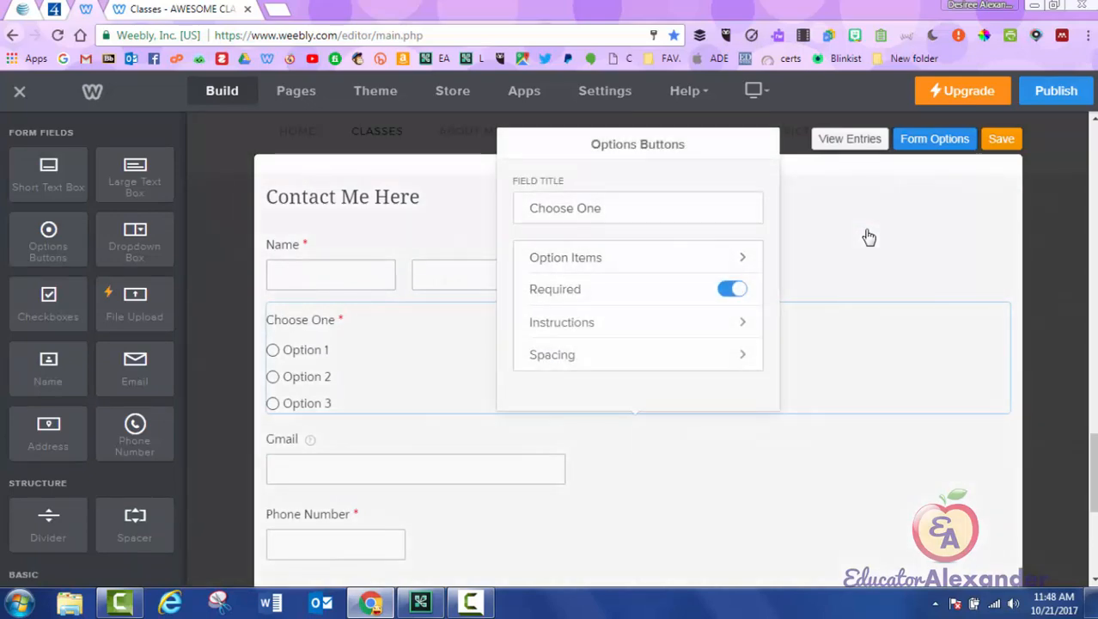
Step: Rename the first item of the Choose One field as "sdfsdfsdfsdaf" and close the field's settings
key(Tab)
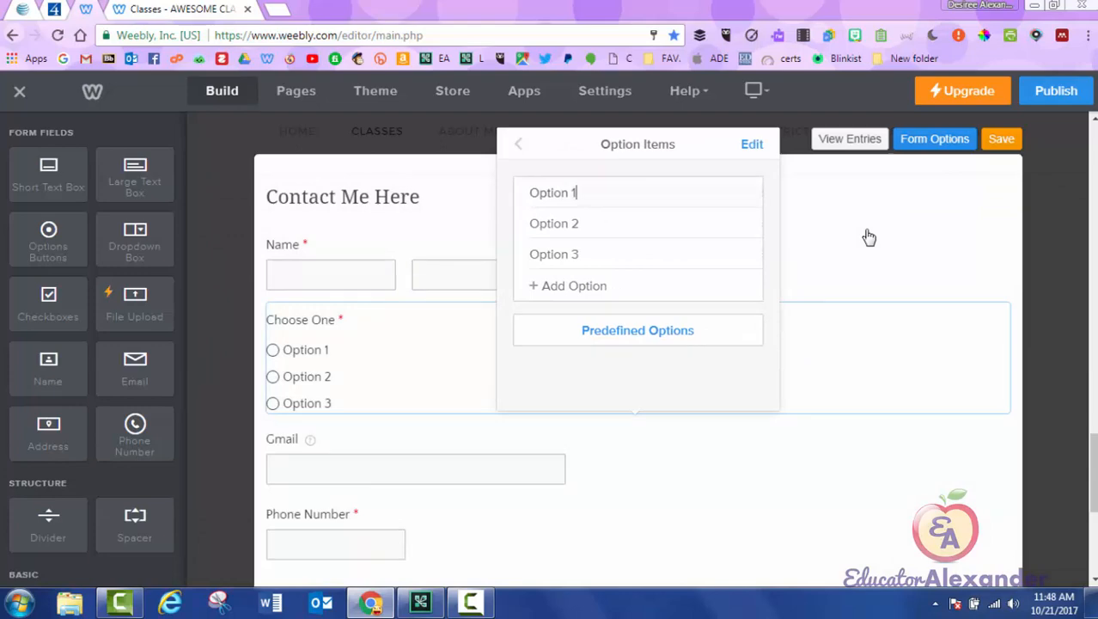
drag(577, 193, 483, 194)
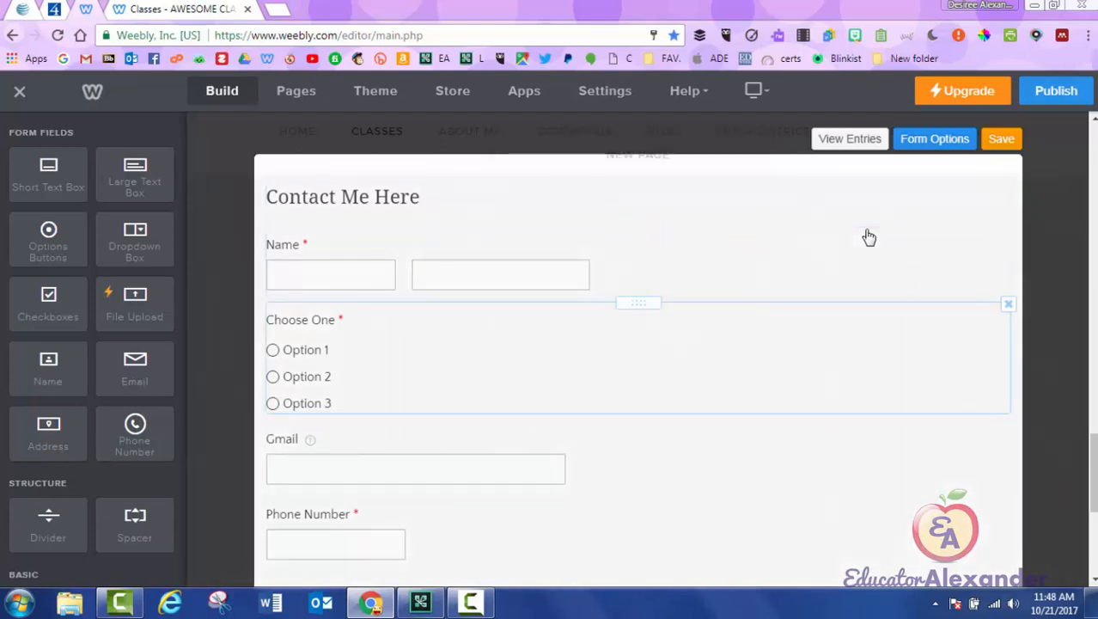
click(482, 353)
click(602, 257)
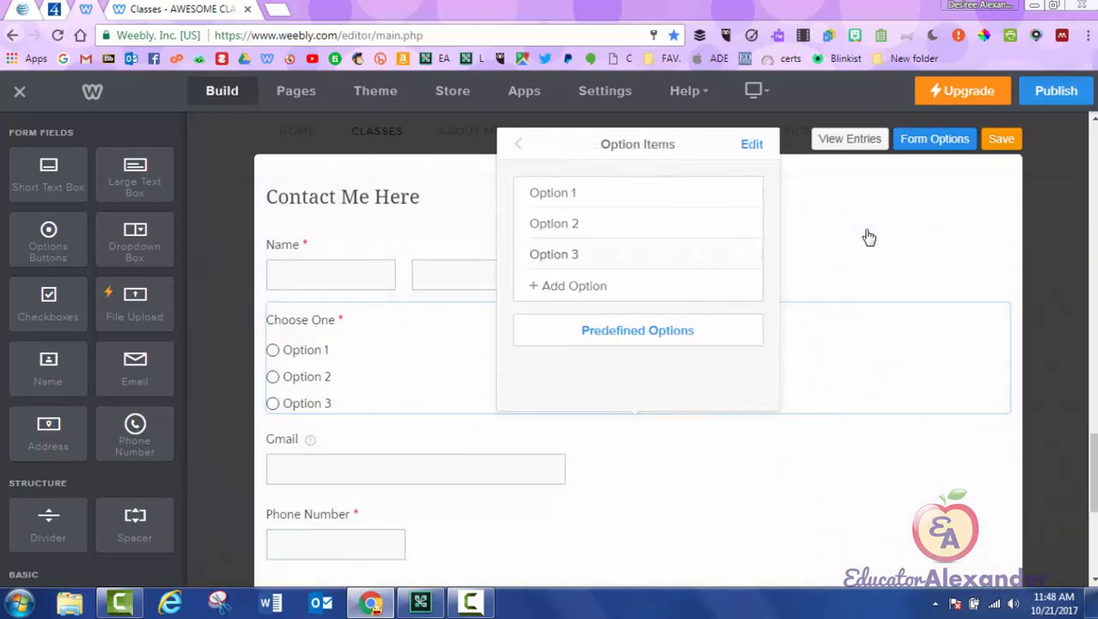
mouse_move(577, 193)
mouse_down()
mouse_move(541, 192)
mouse_move(570, 193)
mouse_up()
key(BackSpace)
key(BackSpace)
key(BackSpace)
key(BackSpace)
key(BackSpace)
key(BackSpace)
key(BackSpace)
key(BackSpace)
text(sdfsdfsdfsdaf)
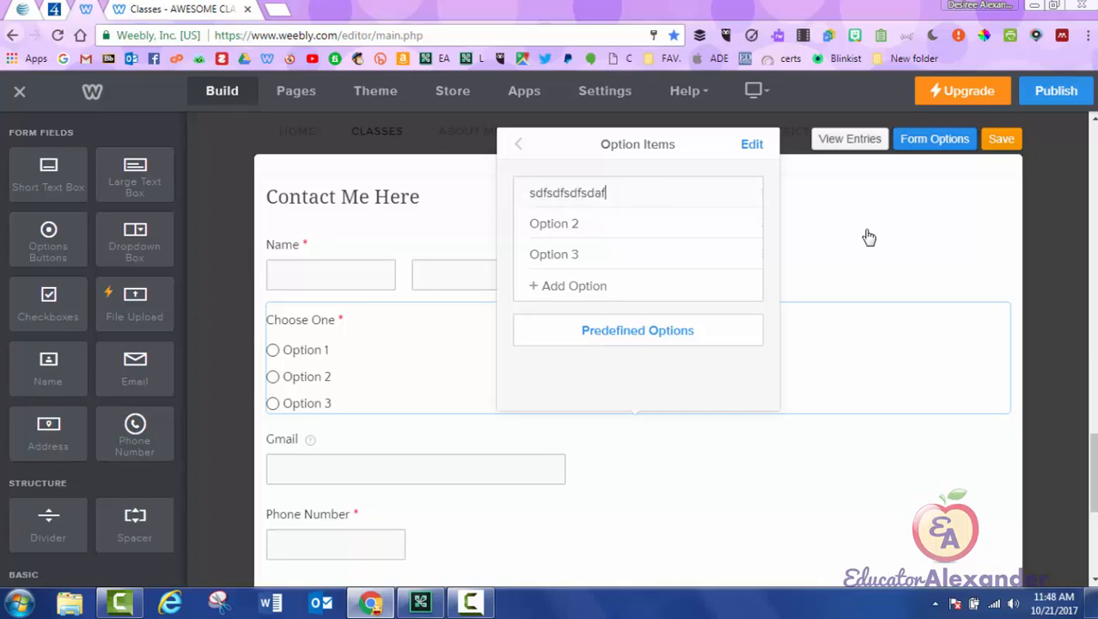
key(Return)
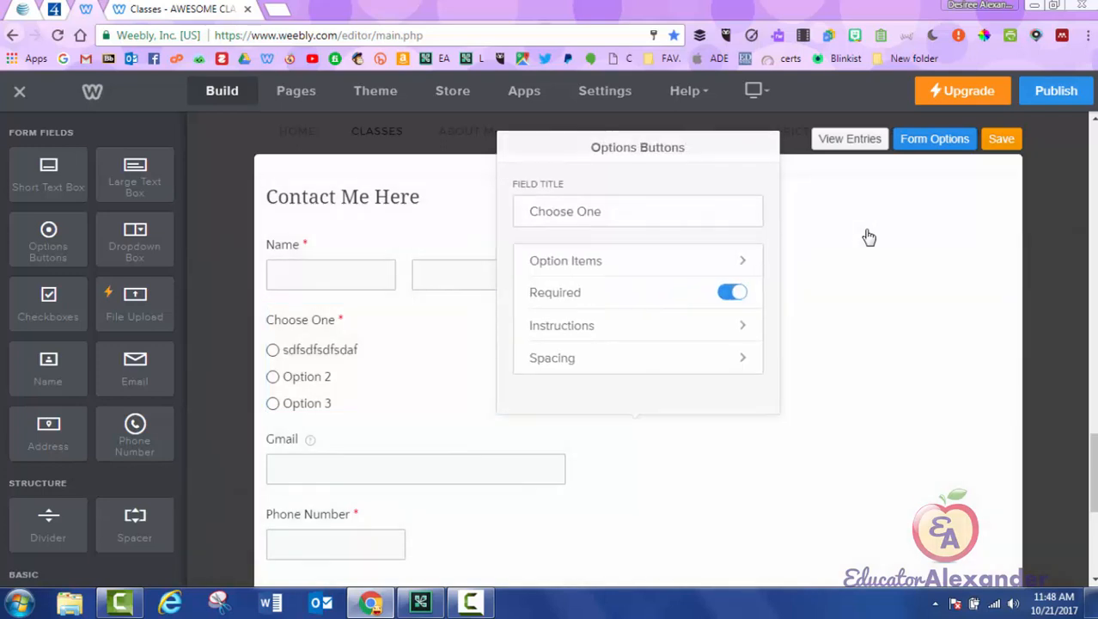
click(868, 236)
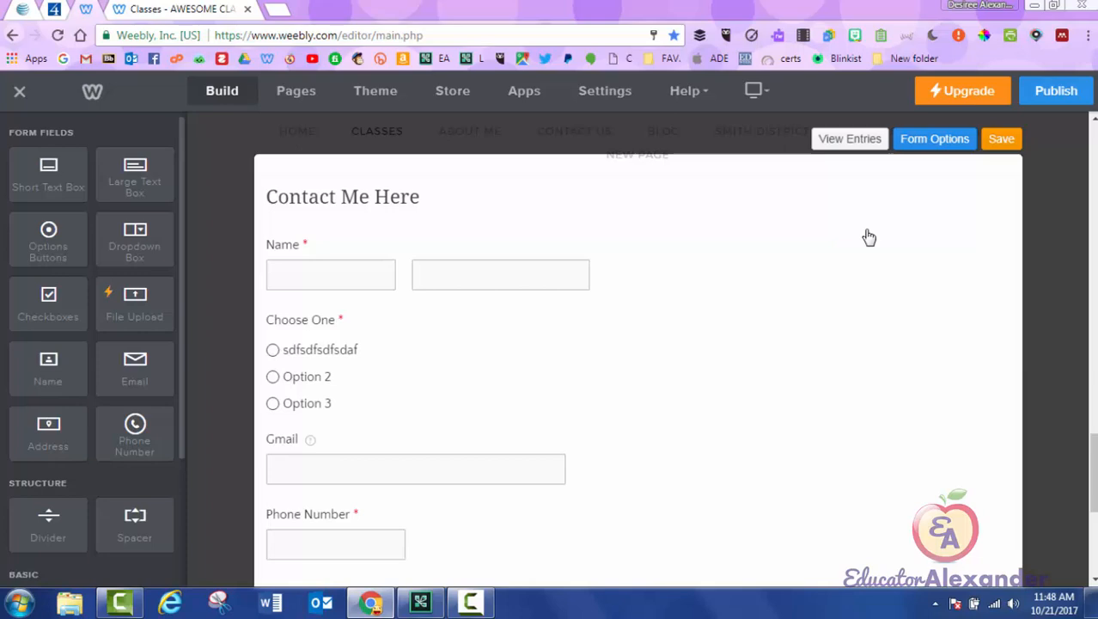
Step: Try to add a File Upload field between the Name and Choose One fields, and dismiss the upgrade dialog
drag(135, 304, 631, 302)
mouse_move(420, 602)
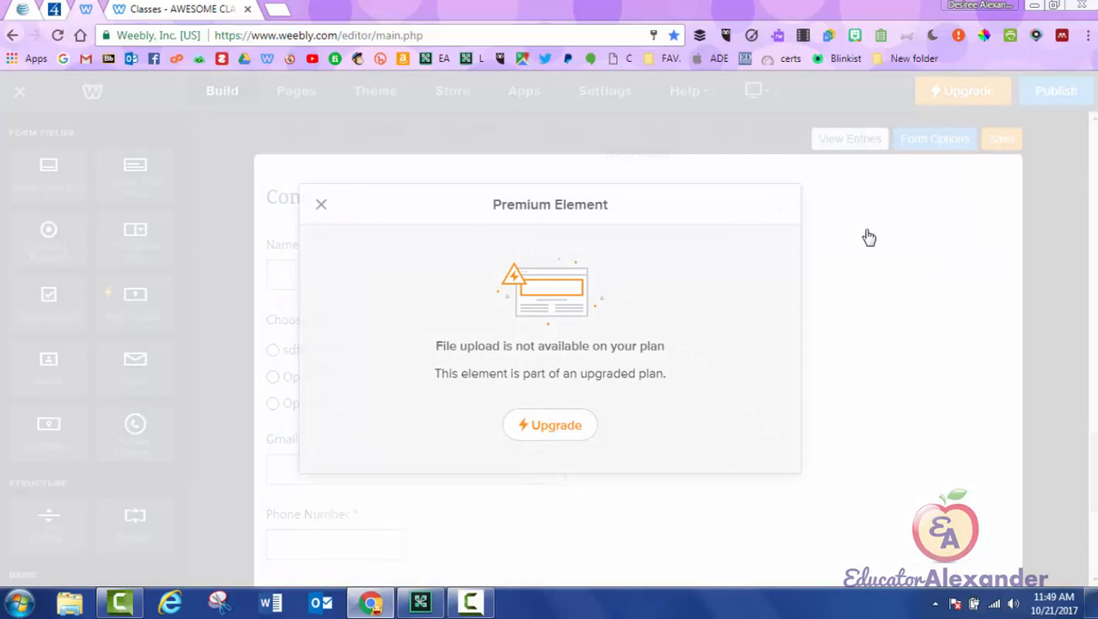
click(868, 236)
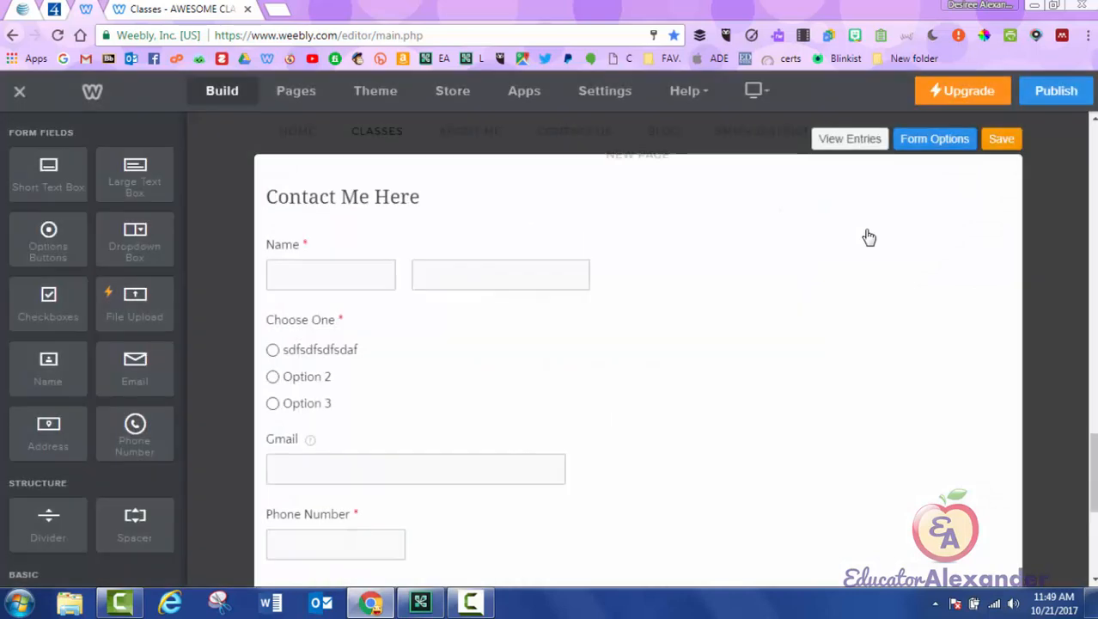
Step: Add an Image element between the Name and Choose One fields and delete it again
scroll(868, 237, down, 3)
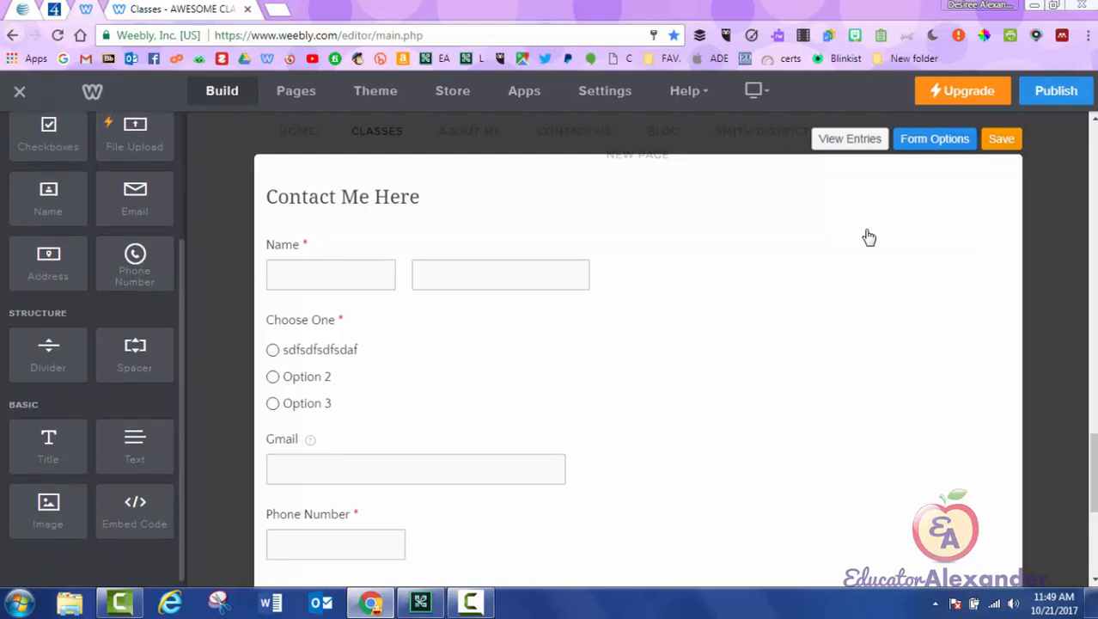
drag(48, 511, 627, 307)
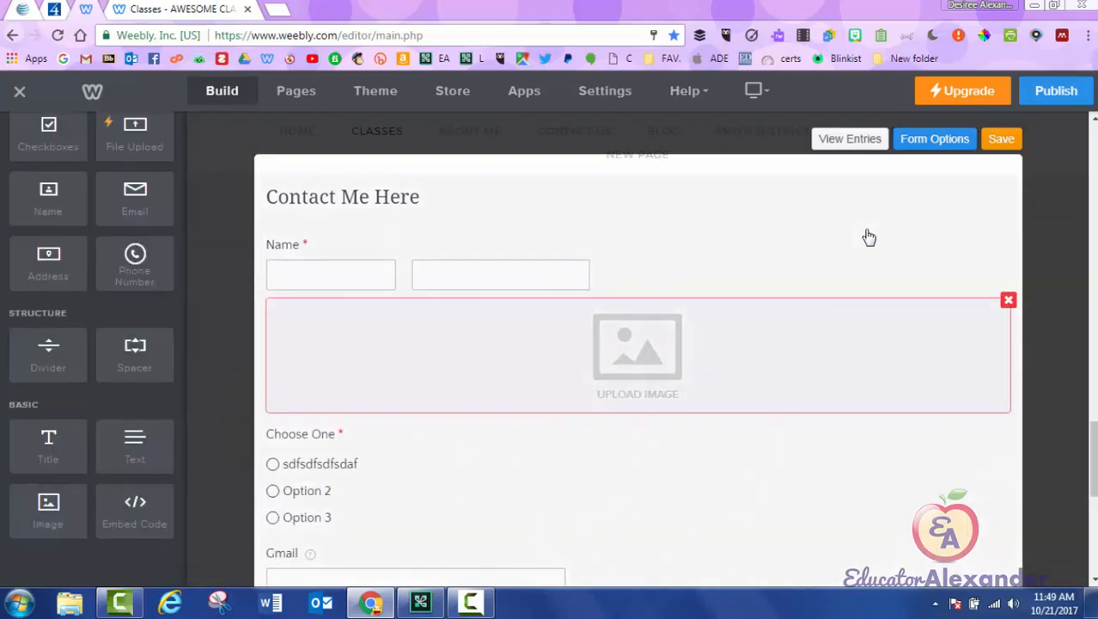
click(1009, 299)
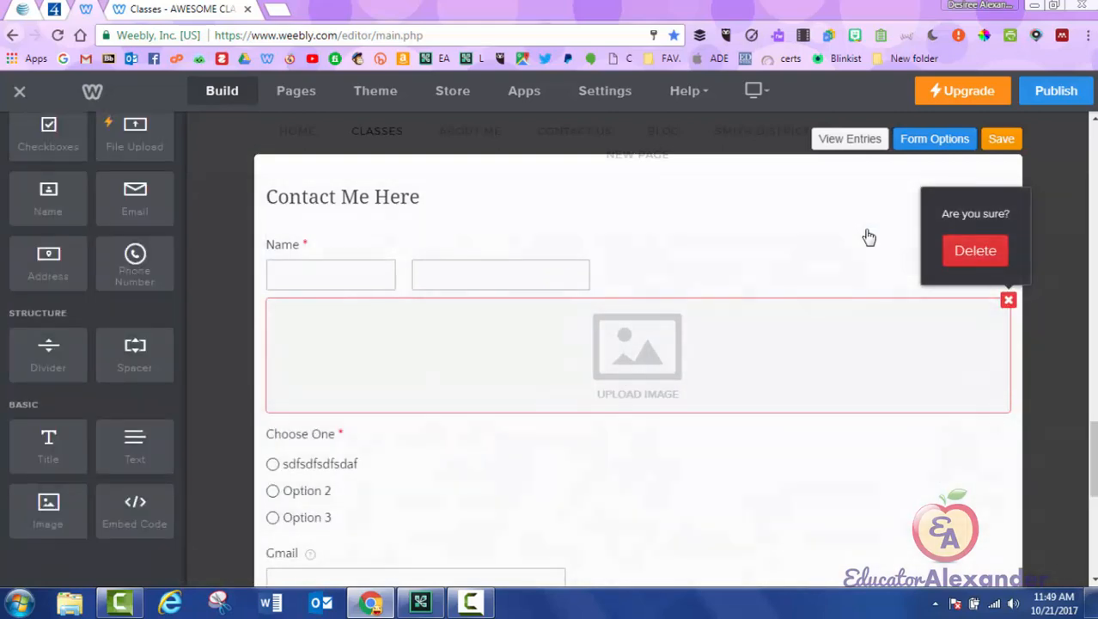
click(975, 250)
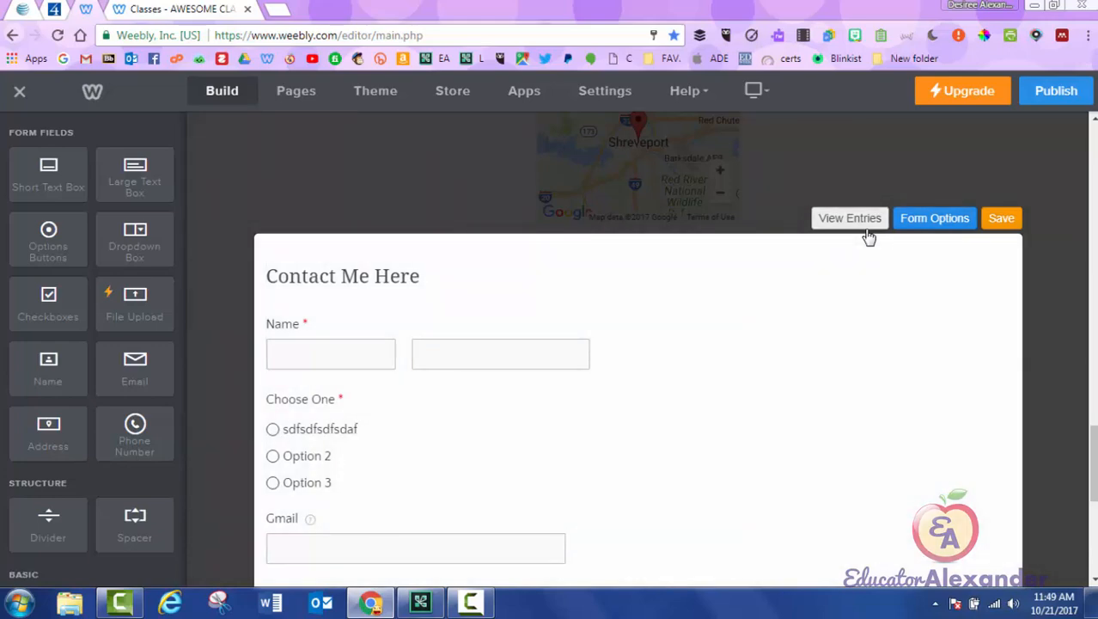
Step: View the contact form's submitted entries, and examine the form name and recipient email in the form options
click(868, 233)
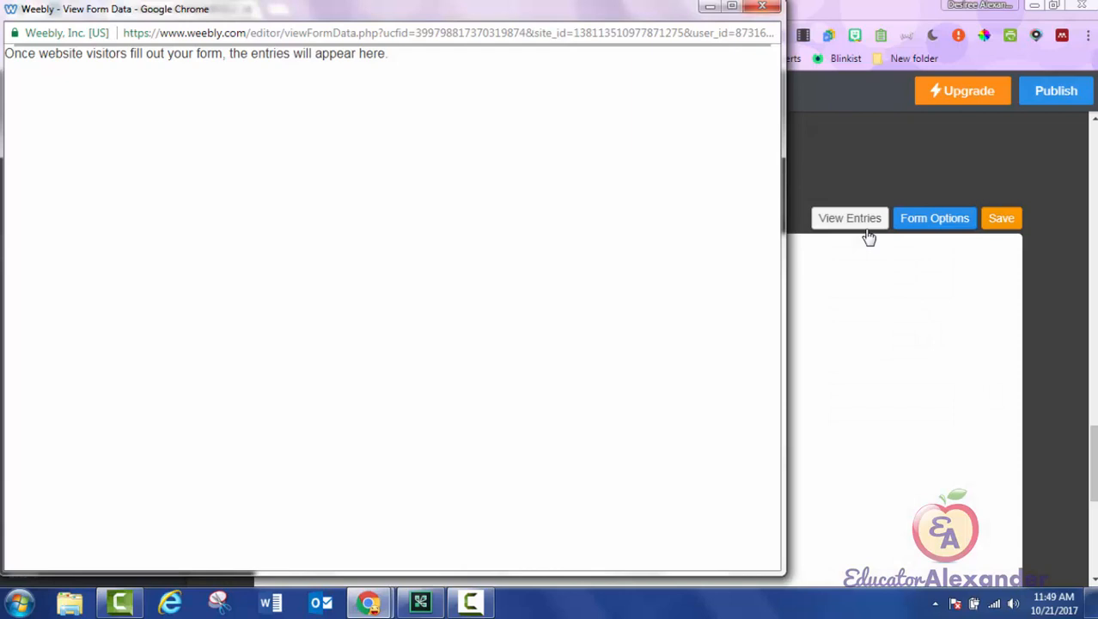
click(763, 6)
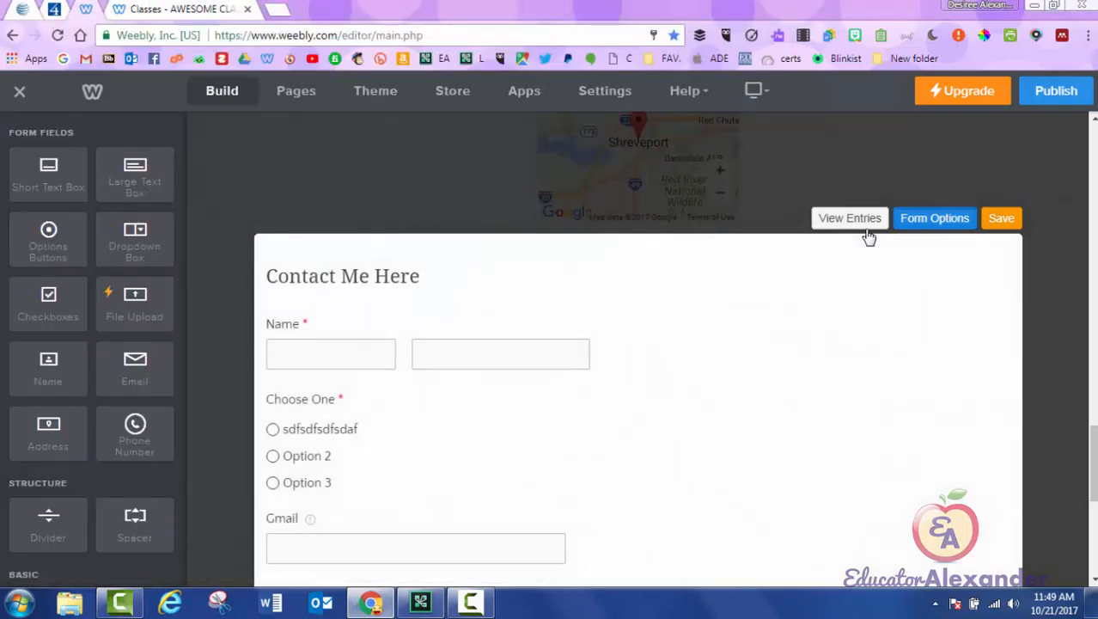
click(934, 218)
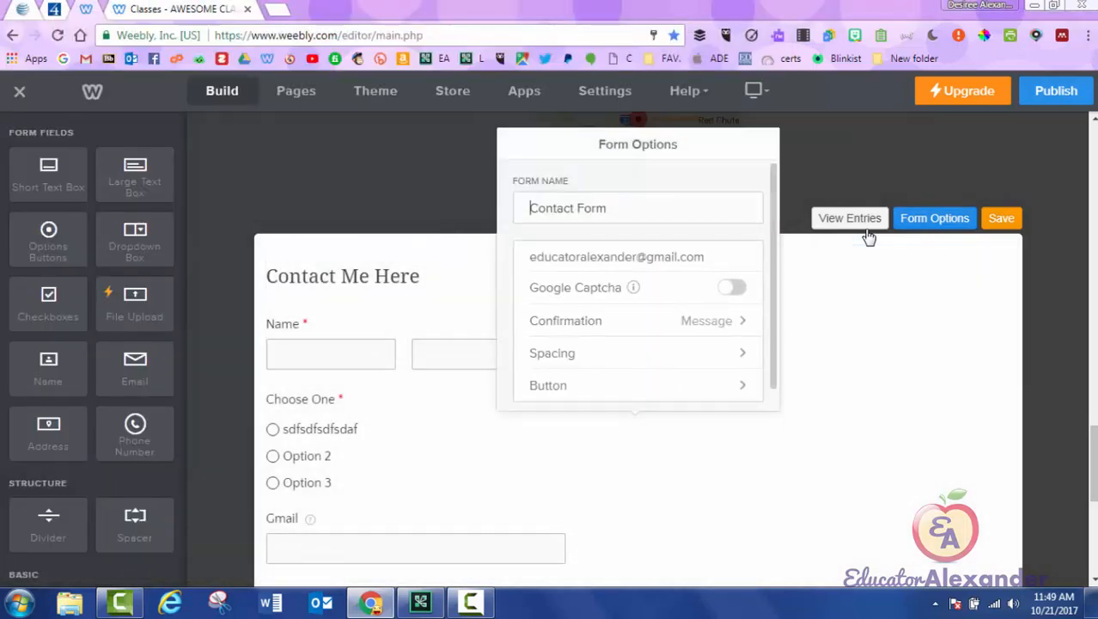
drag(607, 209, 528, 208)
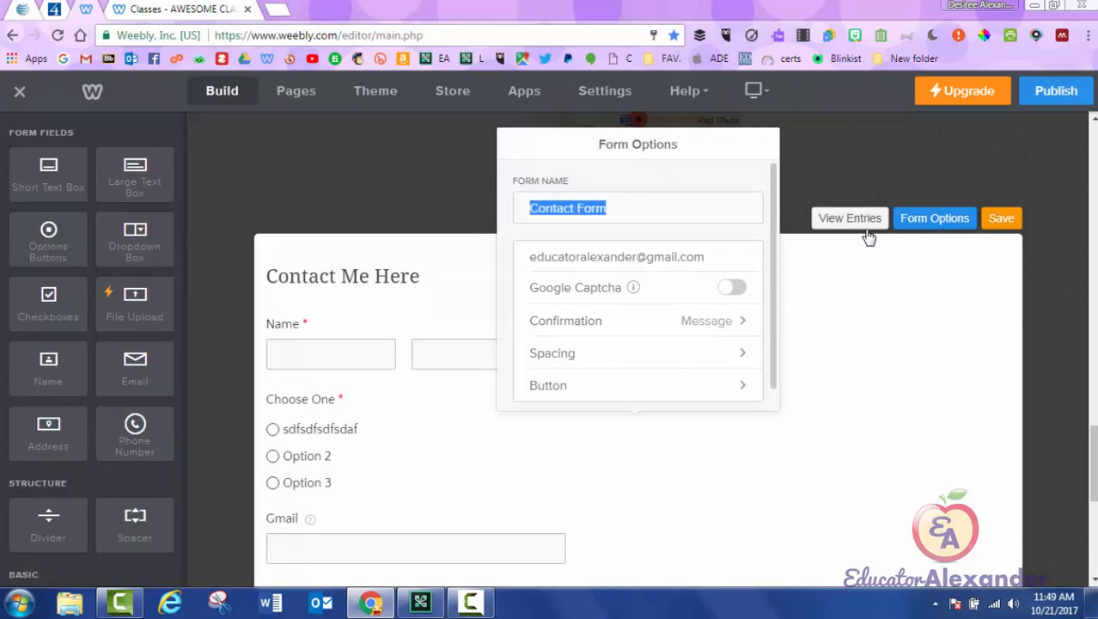
scroll(638, 287, down, 1)
drag(705, 250, 528, 250)
click(869, 237)
Step: Reopen the form options and examine the email address that receives the form's submissions, leaving it as it is
click(935, 219)
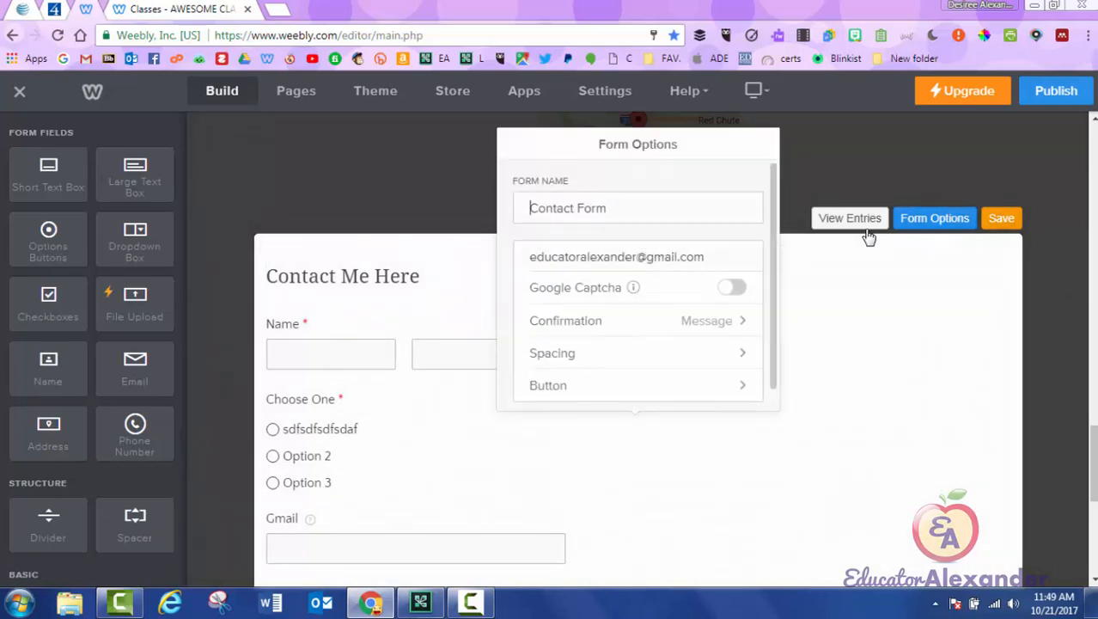
drag(706, 257, 530, 257)
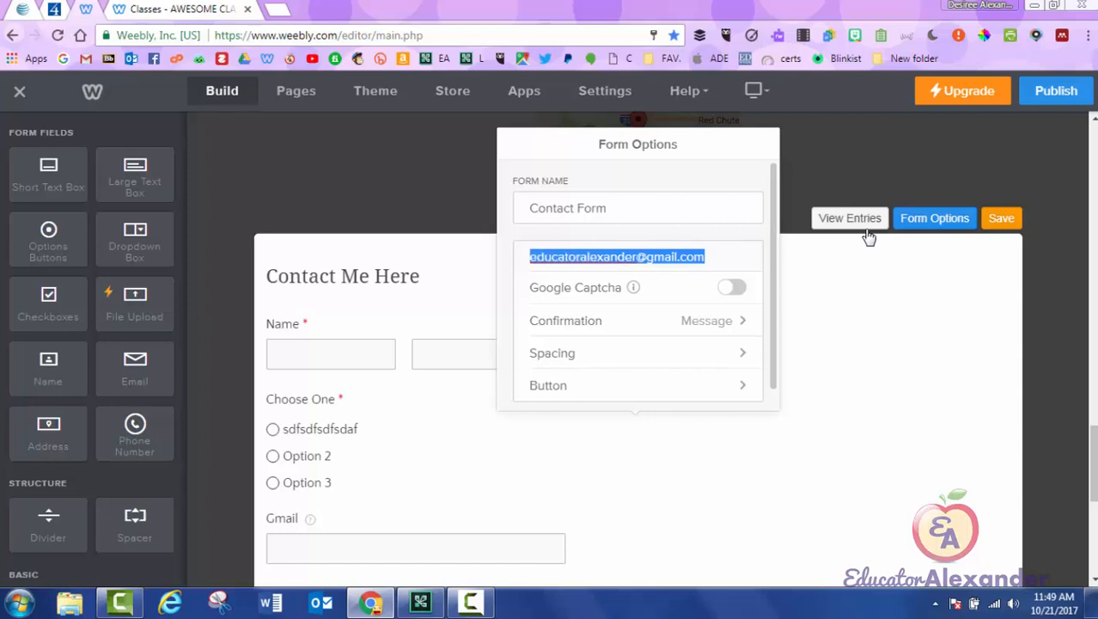
click(706, 257)
drag(705, 257, 530, 257)
click(868, 234)
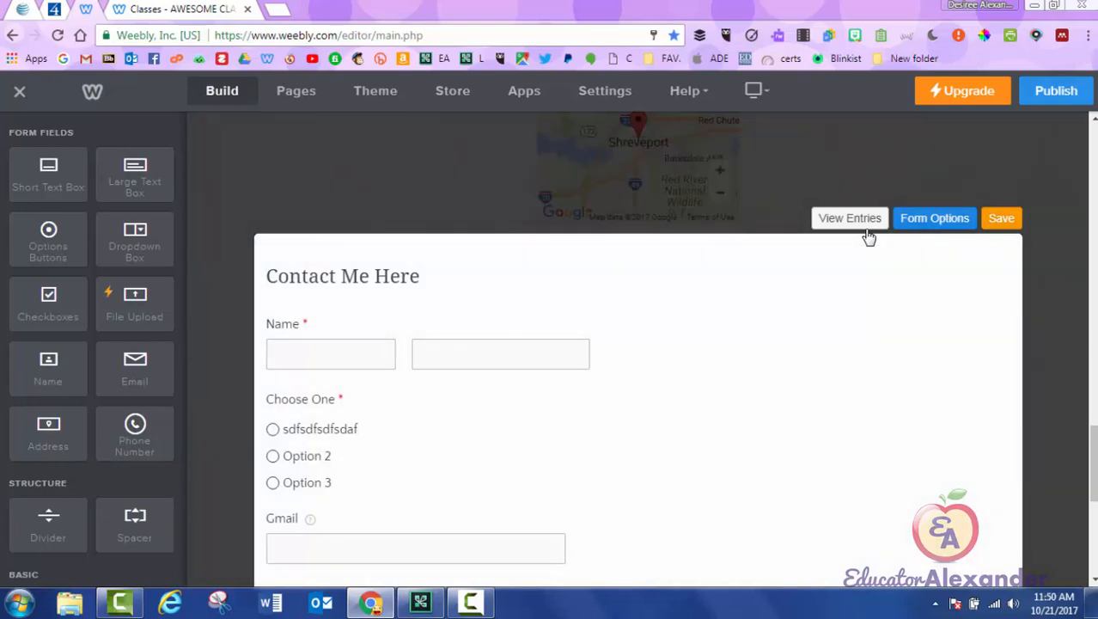
click(934, 218)
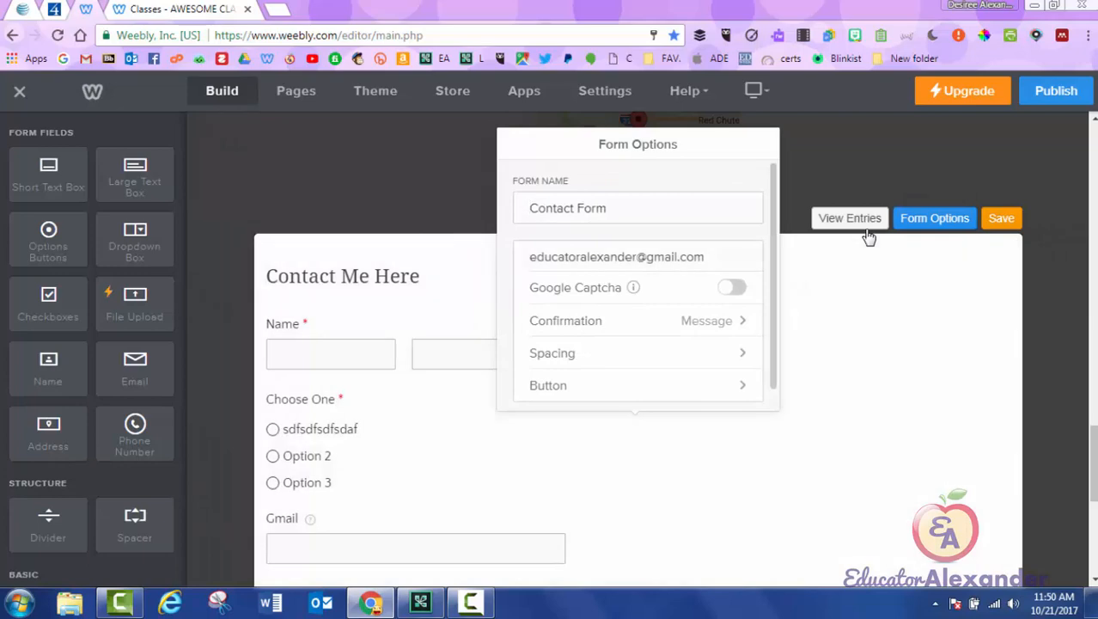
double_click(679, 257)
mouse_move(646, 257)
mouse_down()
mouse_move(557, 257)
mouse_move(687, 257)
mouse_up()
click(869, 249)
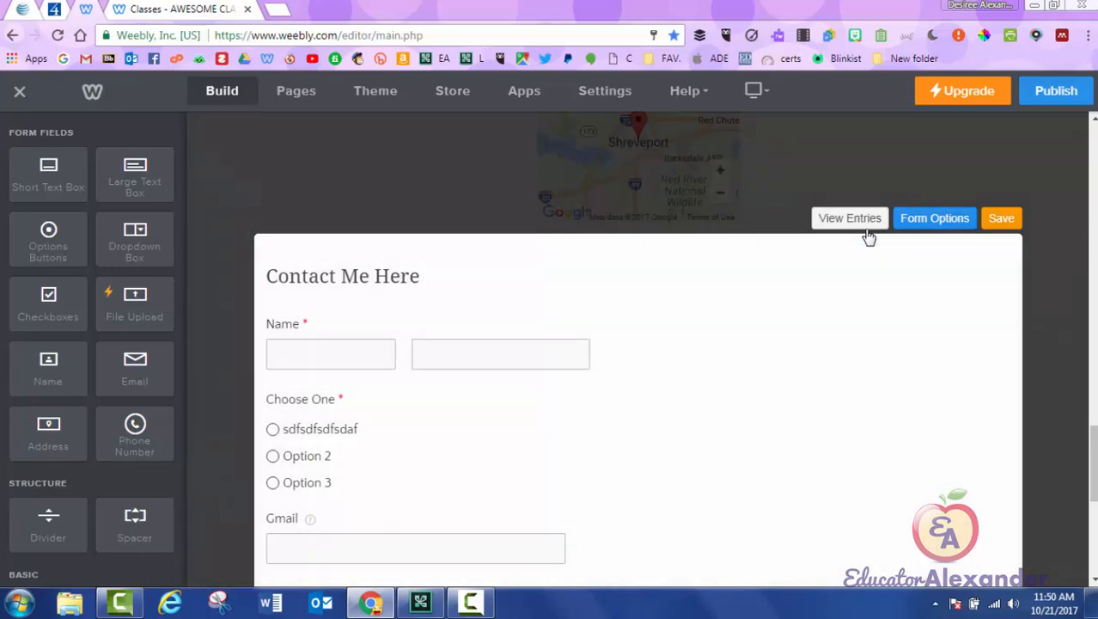
Step: Open the contact form's options and examine the recipient email field and the Google Captcha setting
click(934, 218)
drag(706, 257, 529, 257)
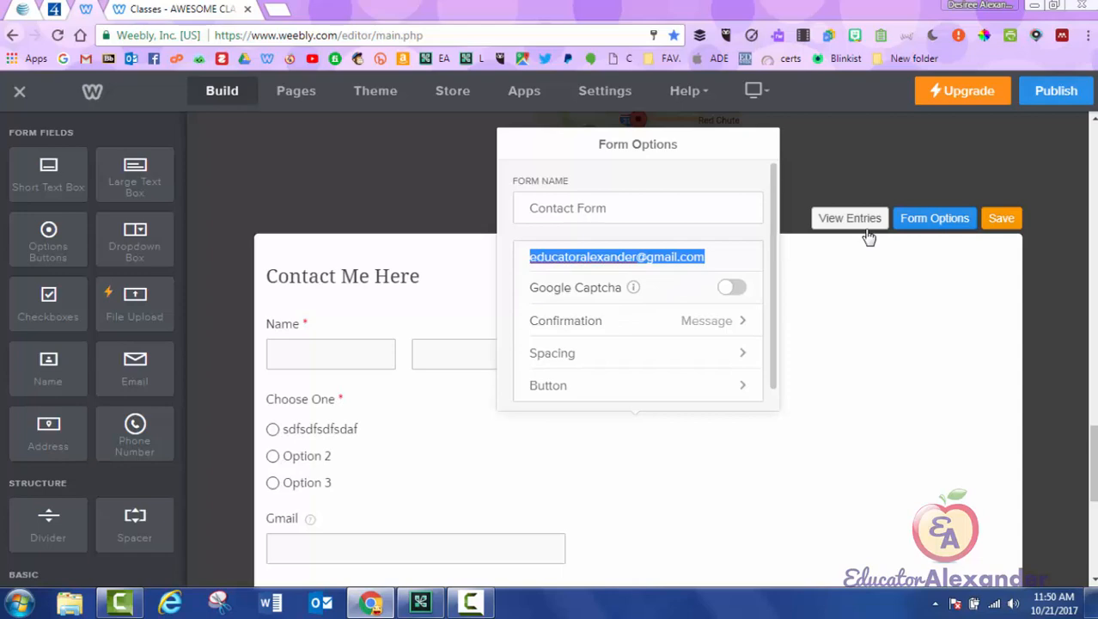
key(Tab)
key(space)
key(space)
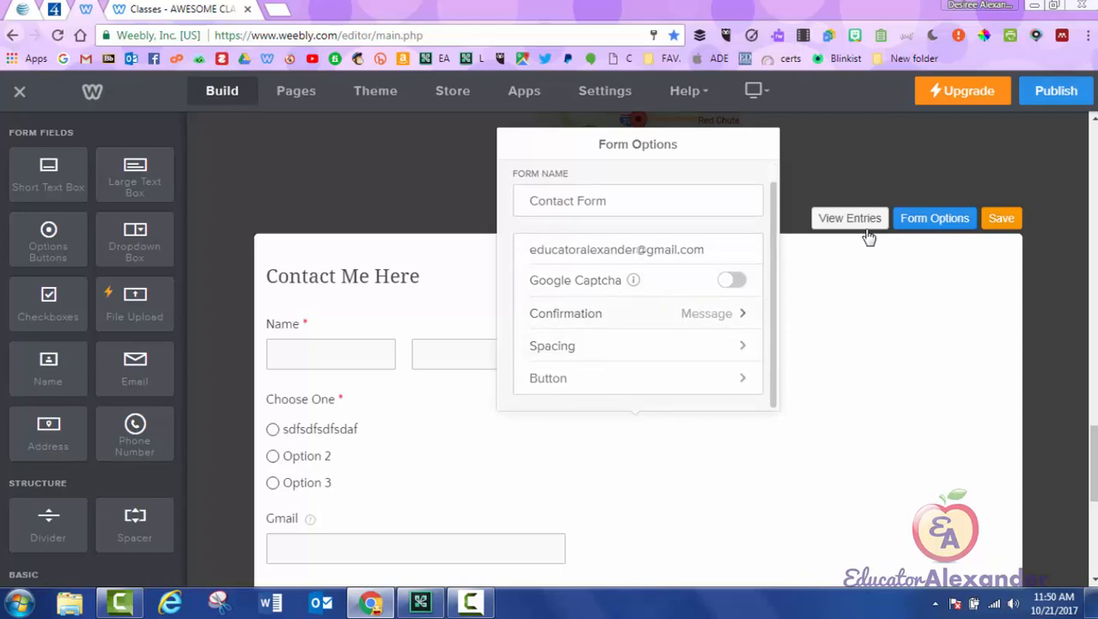
Step: Examine the confirmation message text that visitors get after submitting the contact form
click(638, 314)
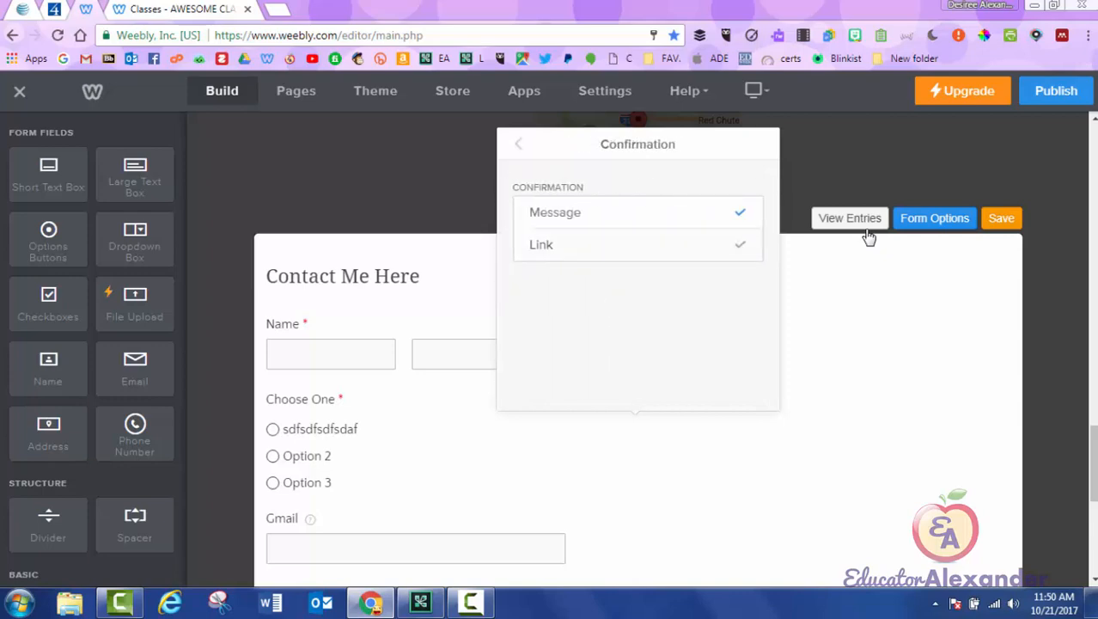
click(637, 212)
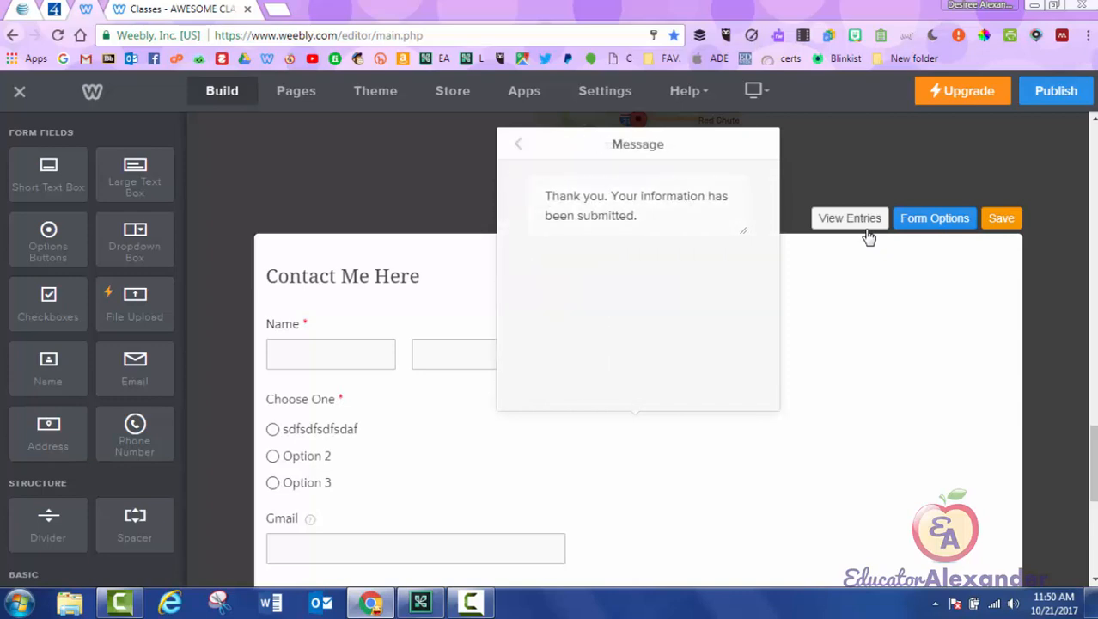
drag(637, 216, 546, 196)
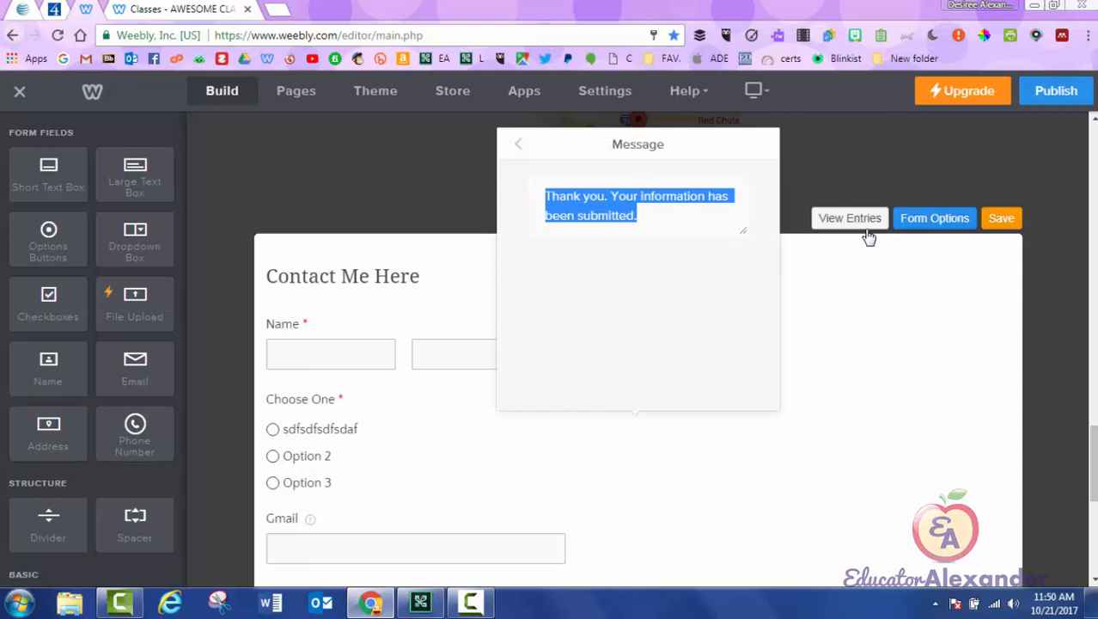
click(660, 217)
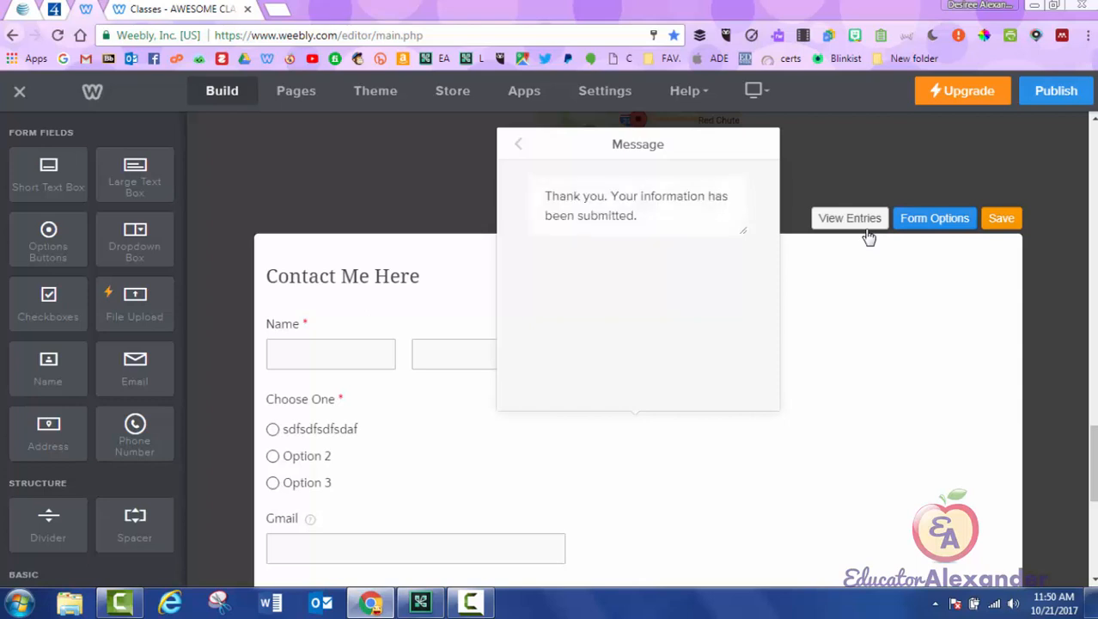
click(518, 145)
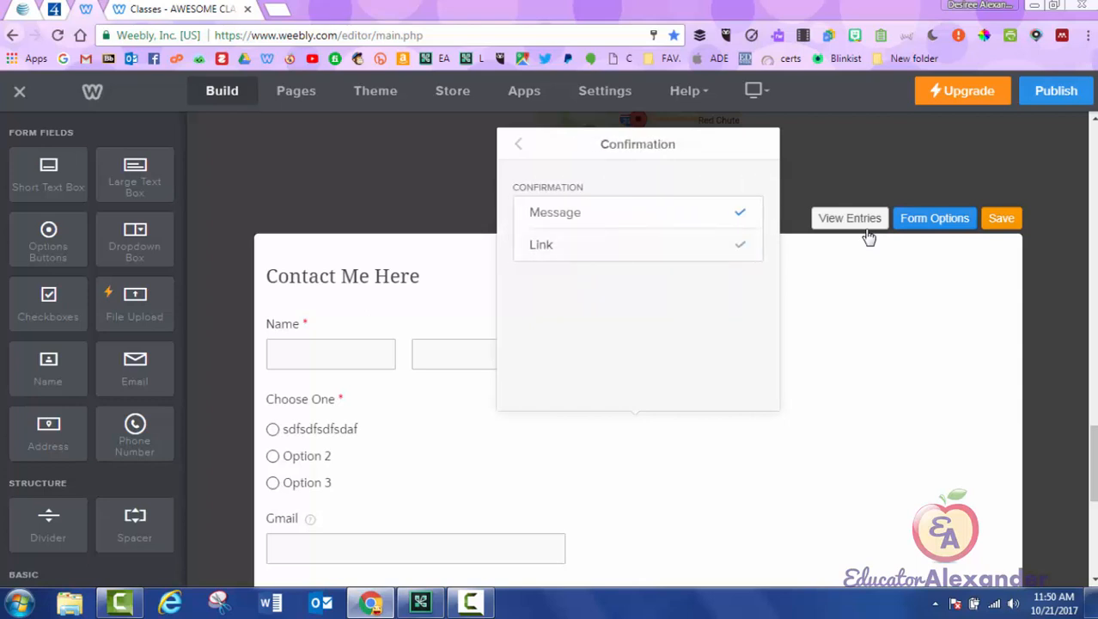
Step: Switch the form's confirmation to Link without choosing a destination, and view the form's spacing margins
click(638, 245)
click(648, 194)
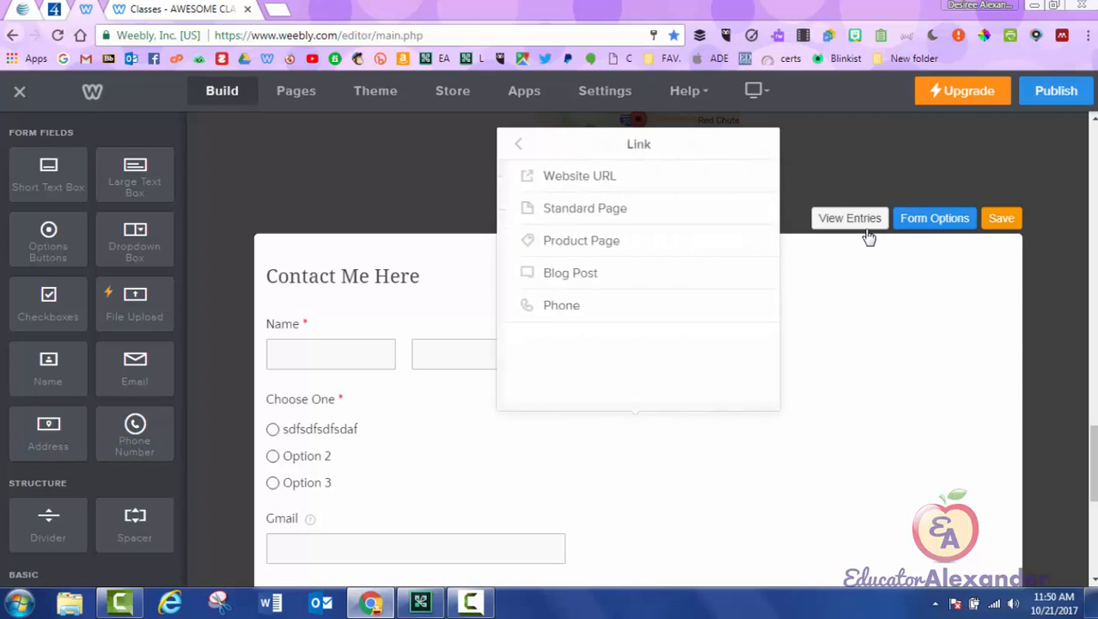
click(572, 175)
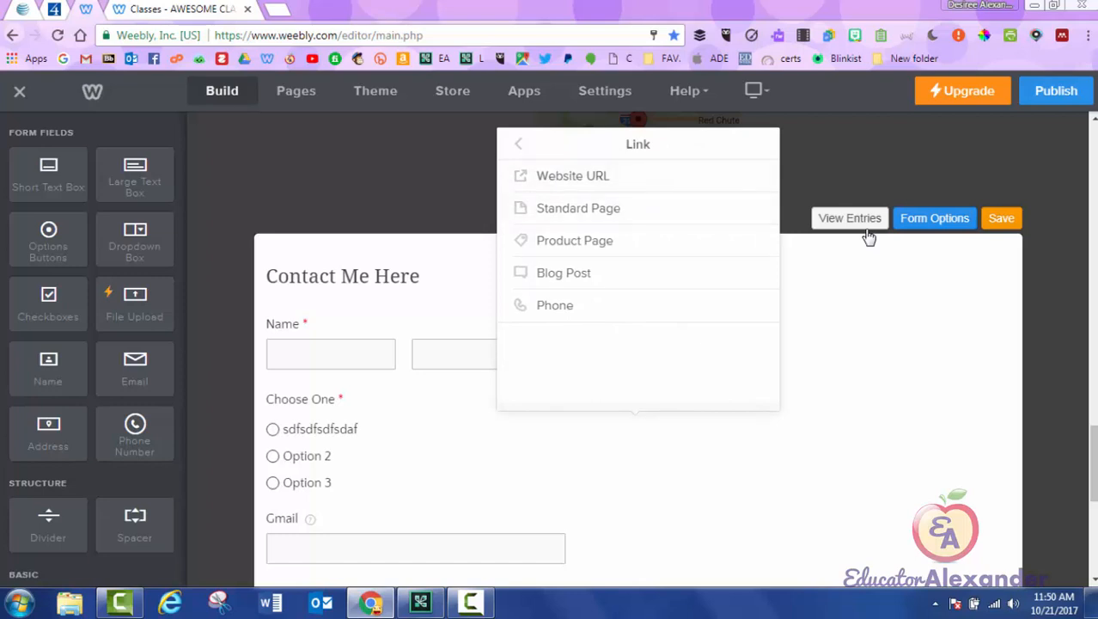
click(518, 144)
click(518, 143)
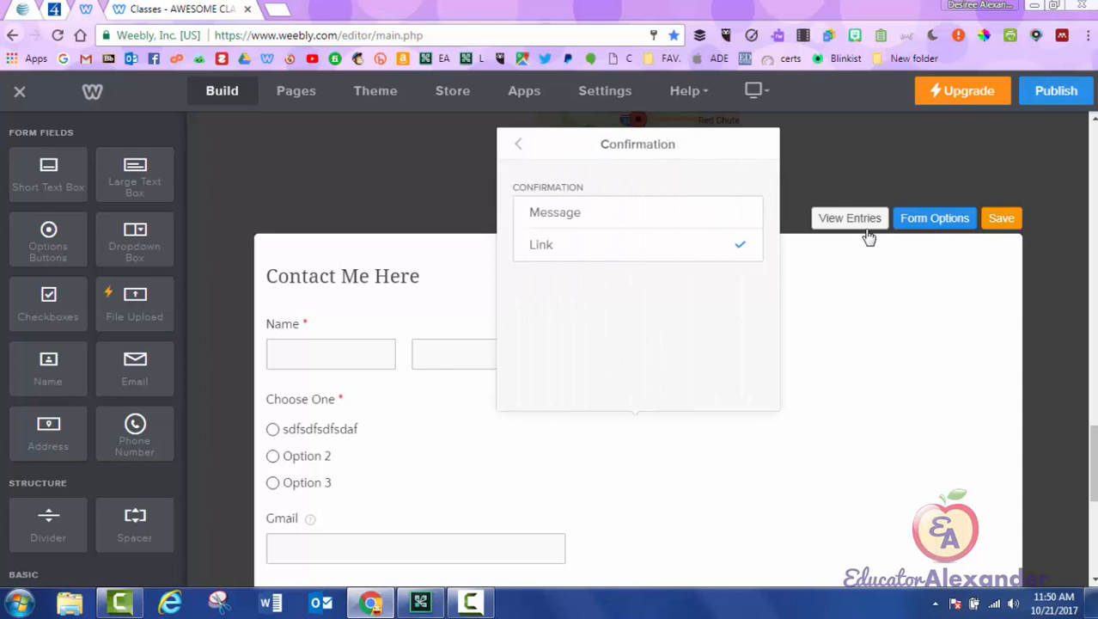
click(518, 144)
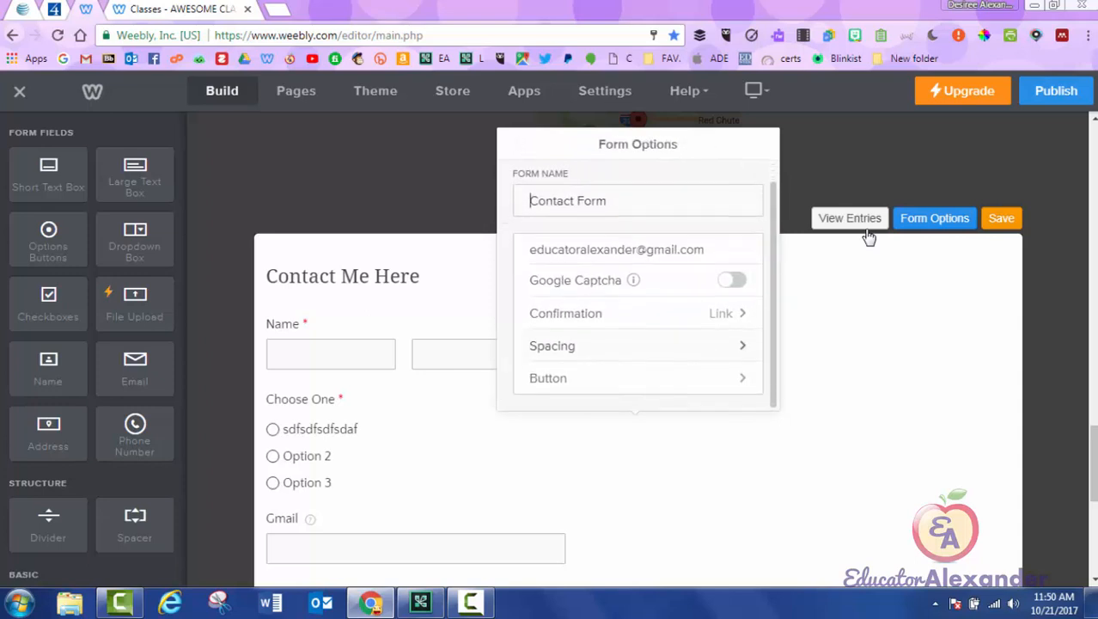
click(601, 346)
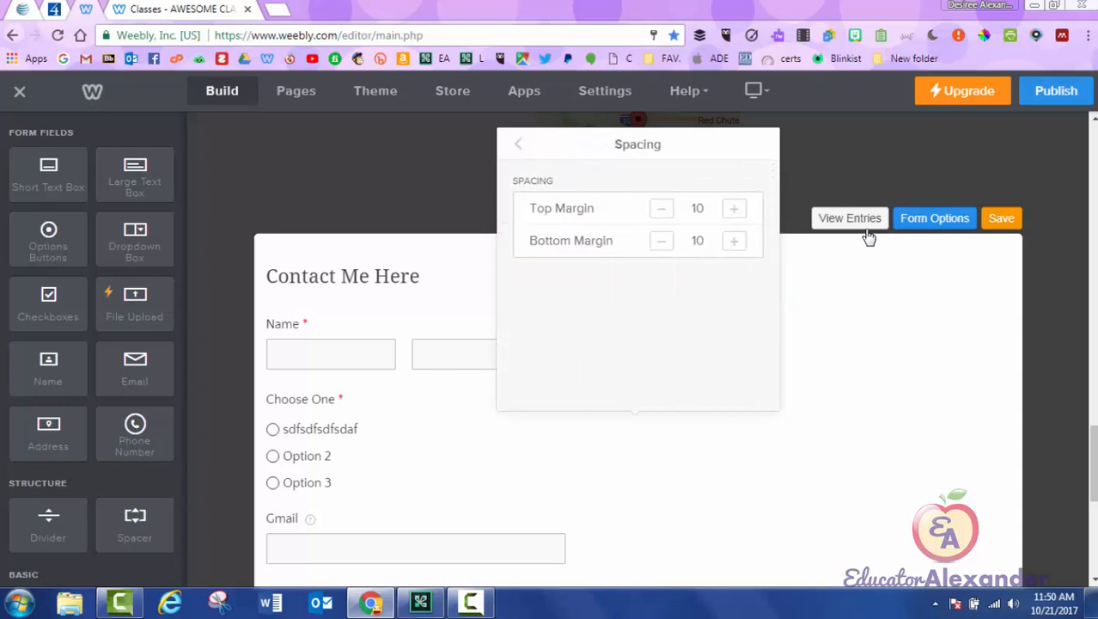
click(518, 143)
Step: Set the form's submit button text to "cvcvbcvbcvx", try center and right alignment before returning it to left, and finish editing the form
click(601, 385)
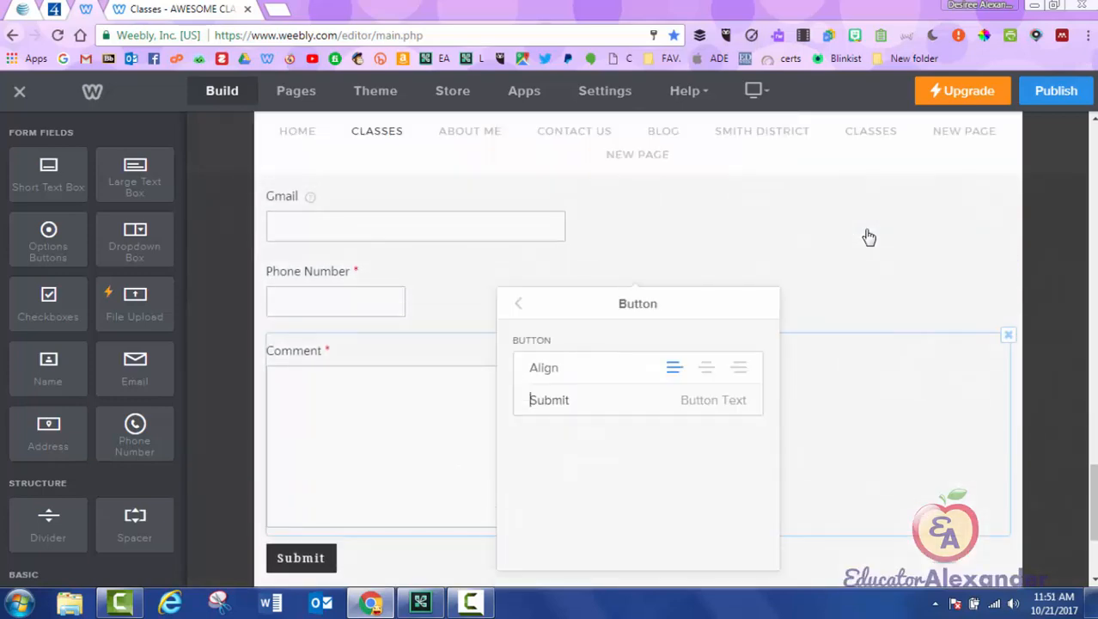
drag(569, 400, 529, 400)
text(cvcvbcvbcvx)
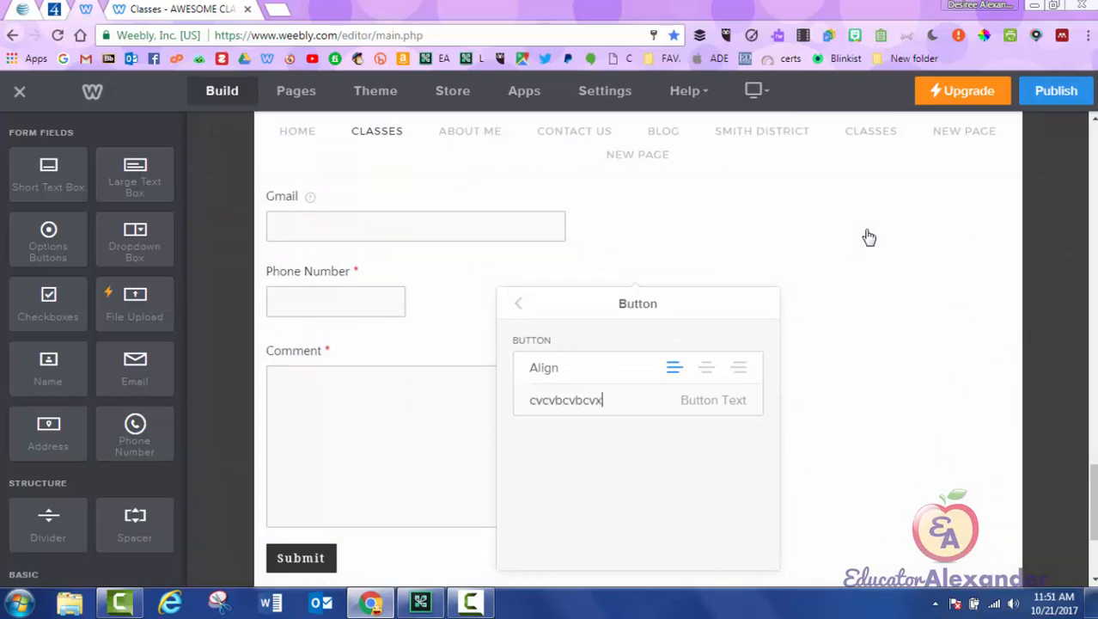
click(707, 367)
click(739, 367)
click(673, 367)
click(518, 303)
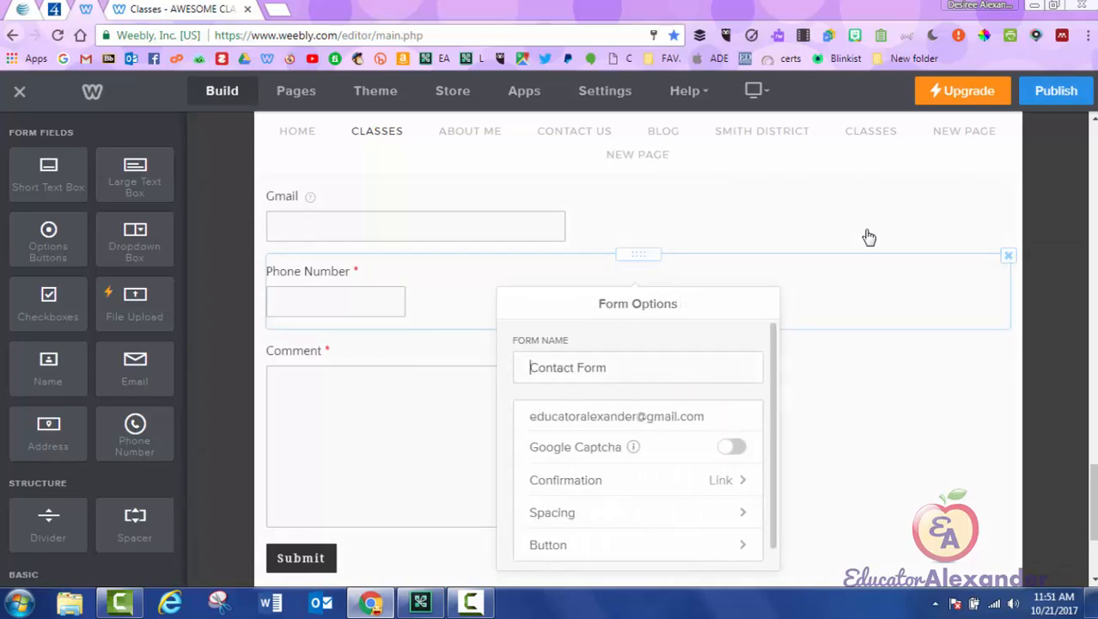
click(464, 296)
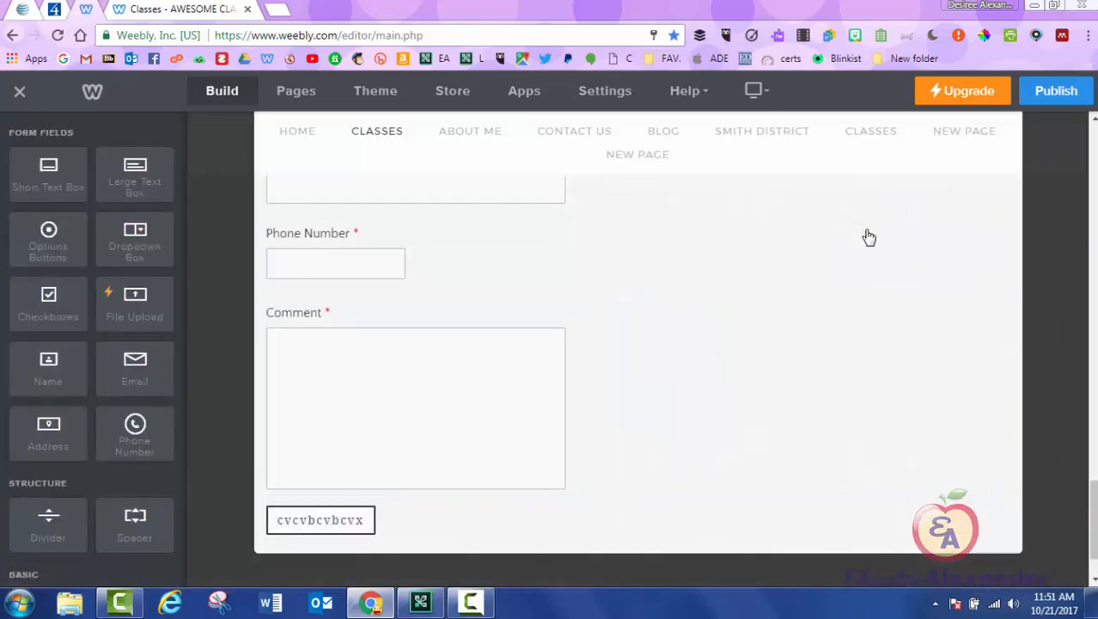
scroll(870, 237, up, 5)
click(870, 237)
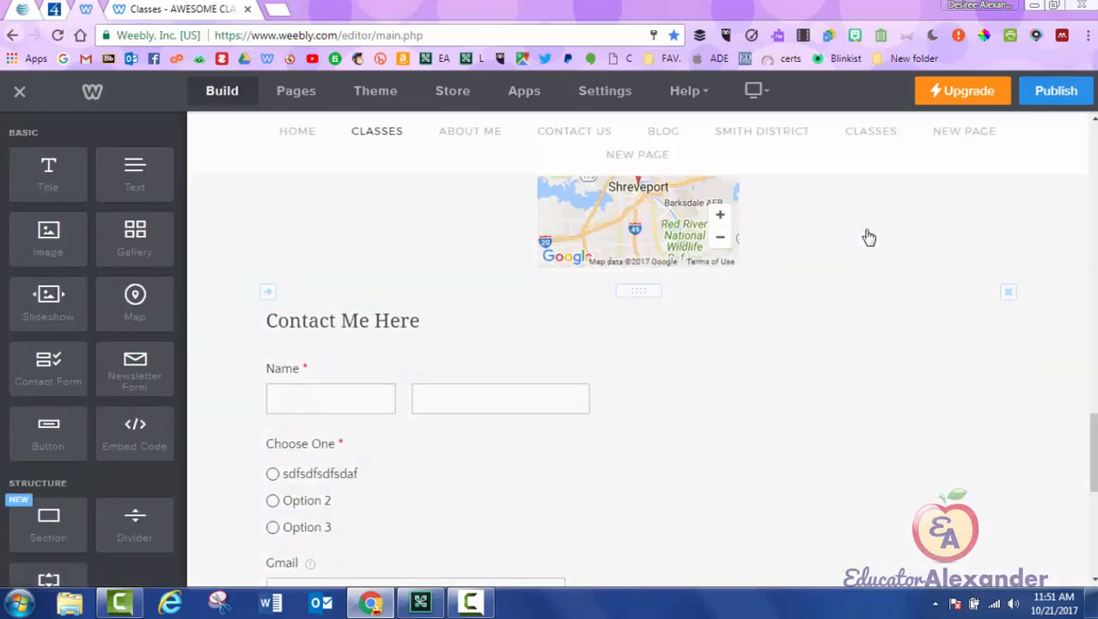
Step: Add a Newsletter Form element below the contact form's submit button and leave its editing mode
scroll(870, 238, down, 3)
scroll(869, 237, down, 2)
scroll(870, 237, up, 5)
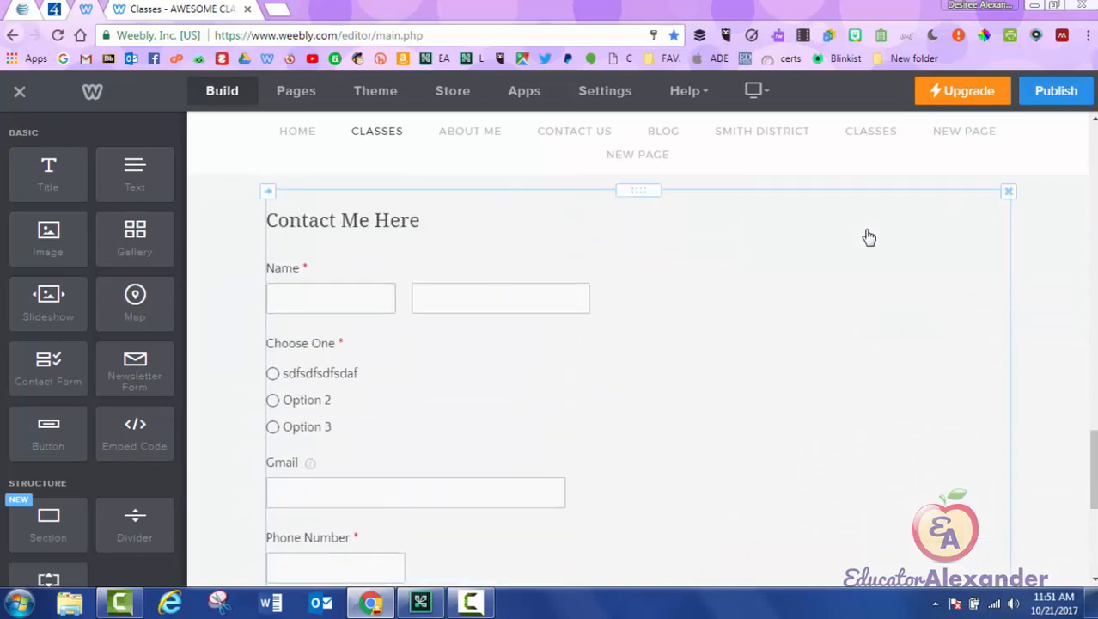
scroll(869, 237, down, 6)
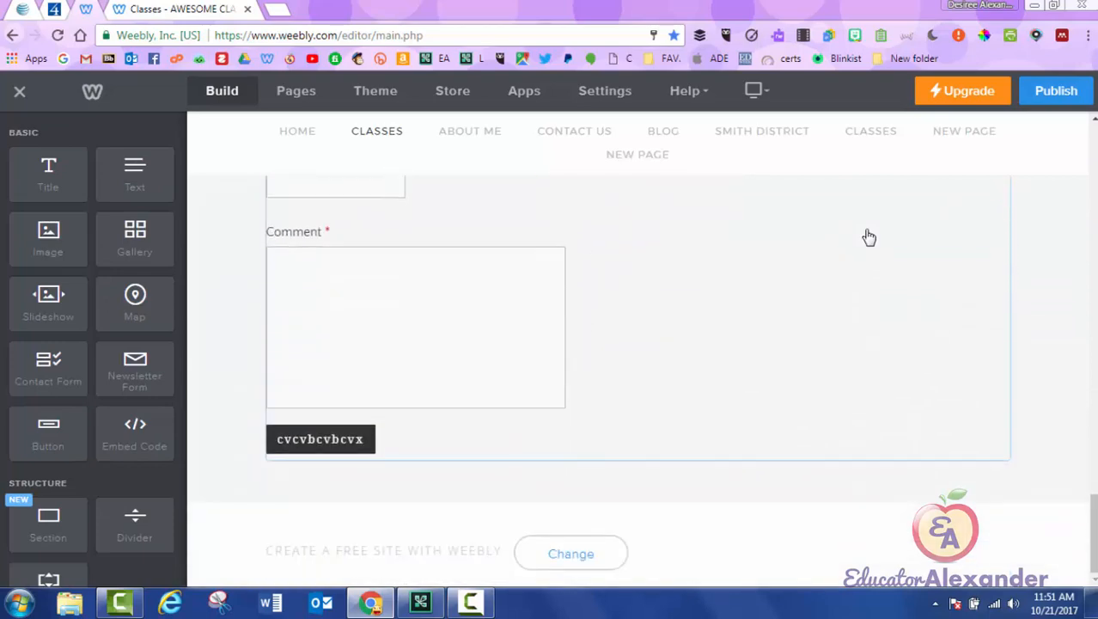
scroll(870, 237, up, 3)
scroll(870, 237, up, 2)
scroll(869, 237, down, 5)
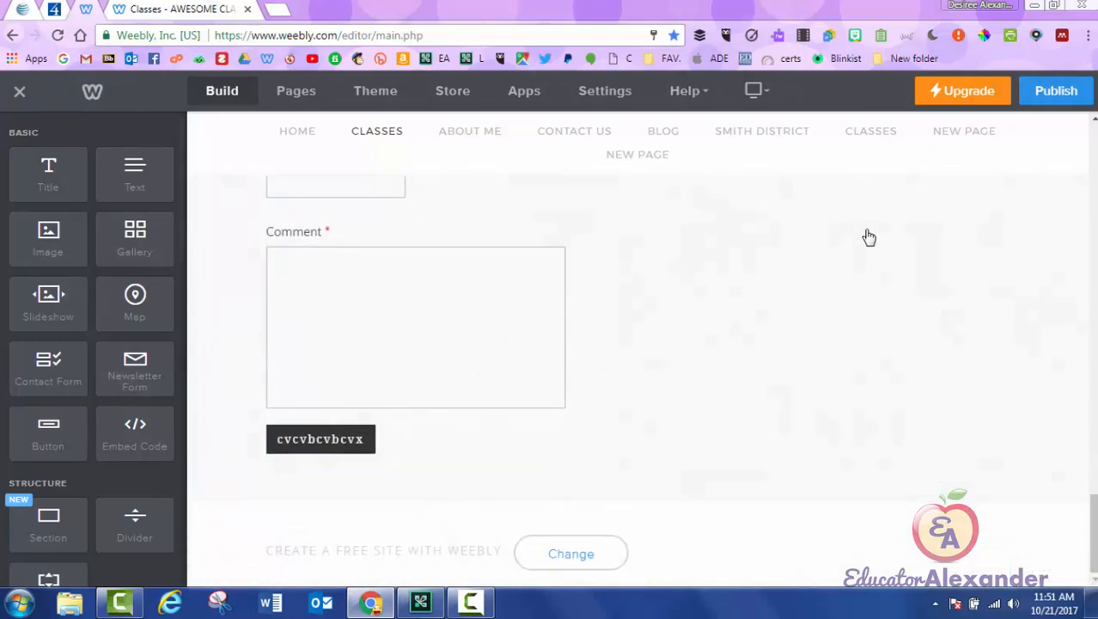
drag(135, 368, 630, 454)
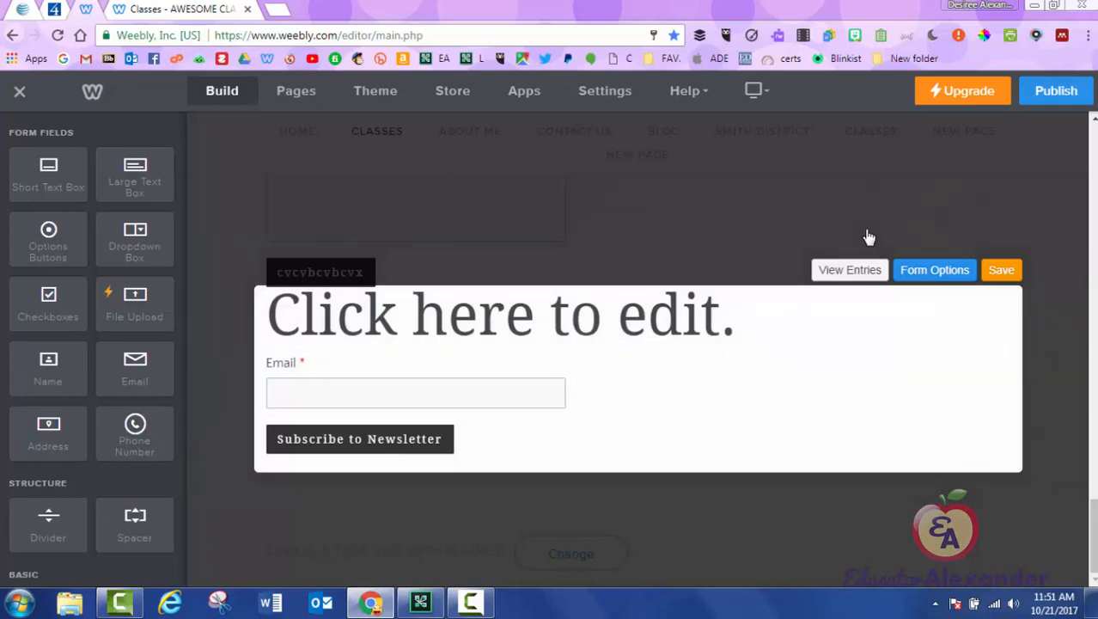
click(869, 237)
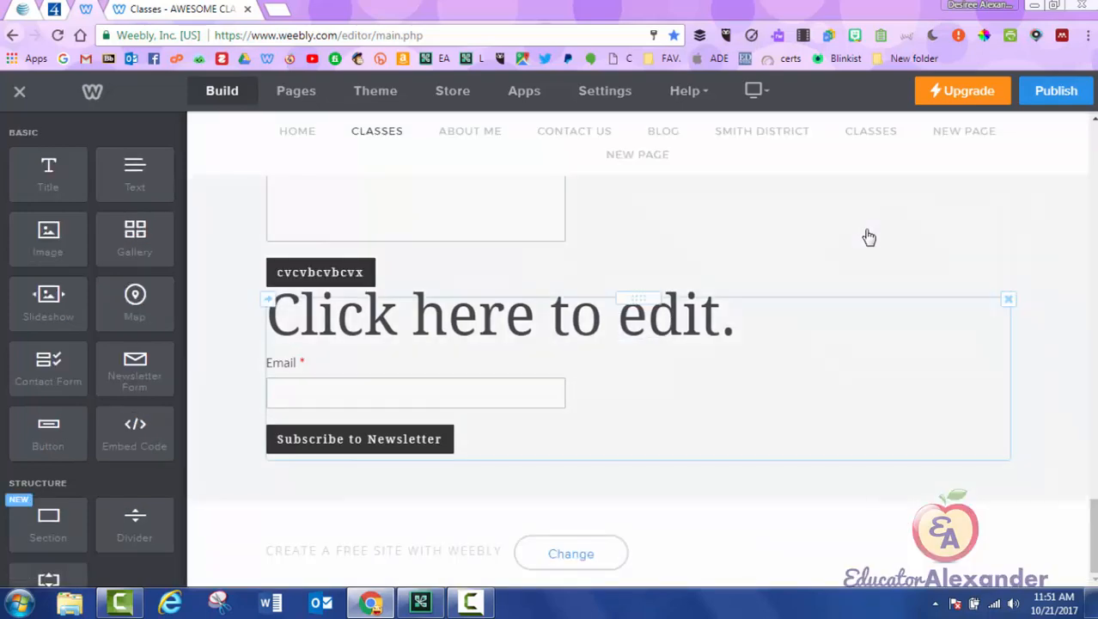
Step: Reopen the contact form and examine its fields against the newsletter form below it
scroll(868, 237, up, 4)
click(869, 237)
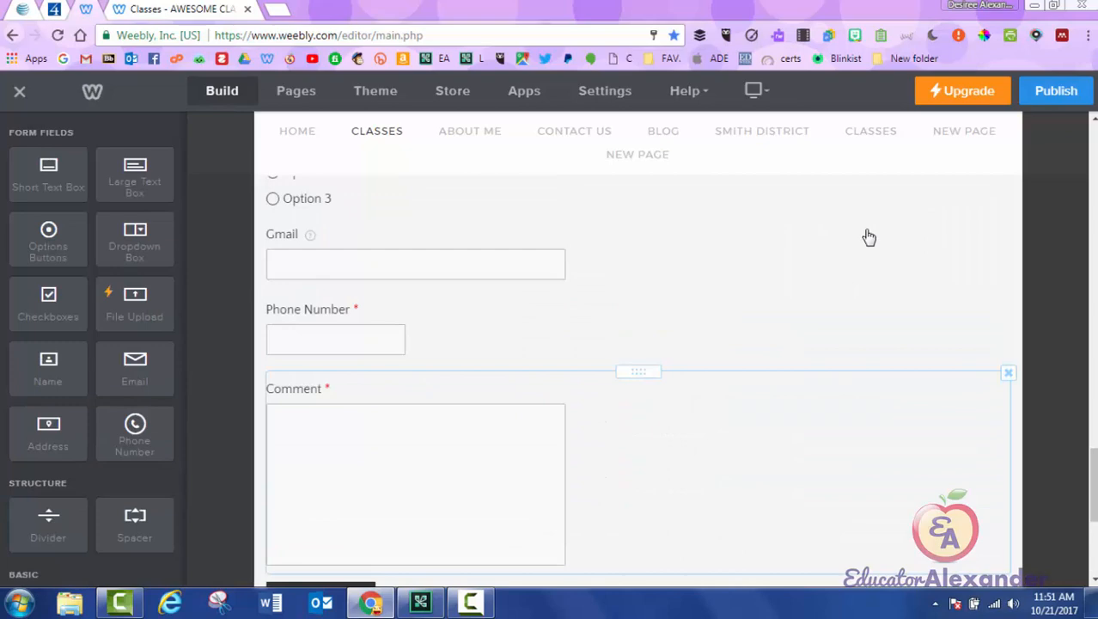
scroll(868, 237, up, 2)
click(869, 237)
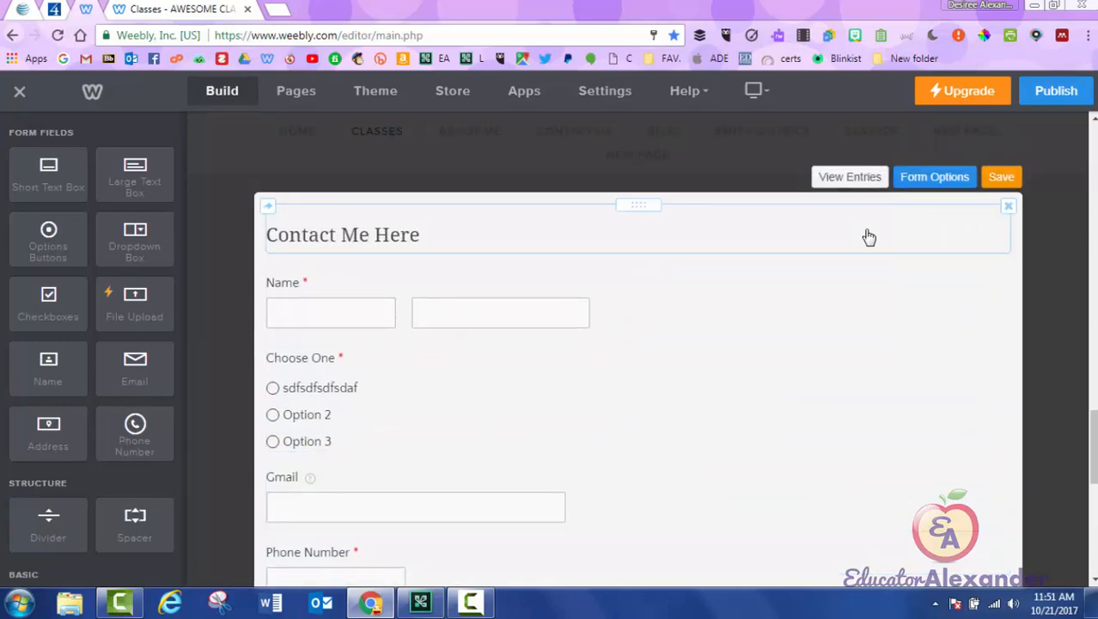
scroll(869, 237, down, 5)
scroll(869, 237, down, 2)
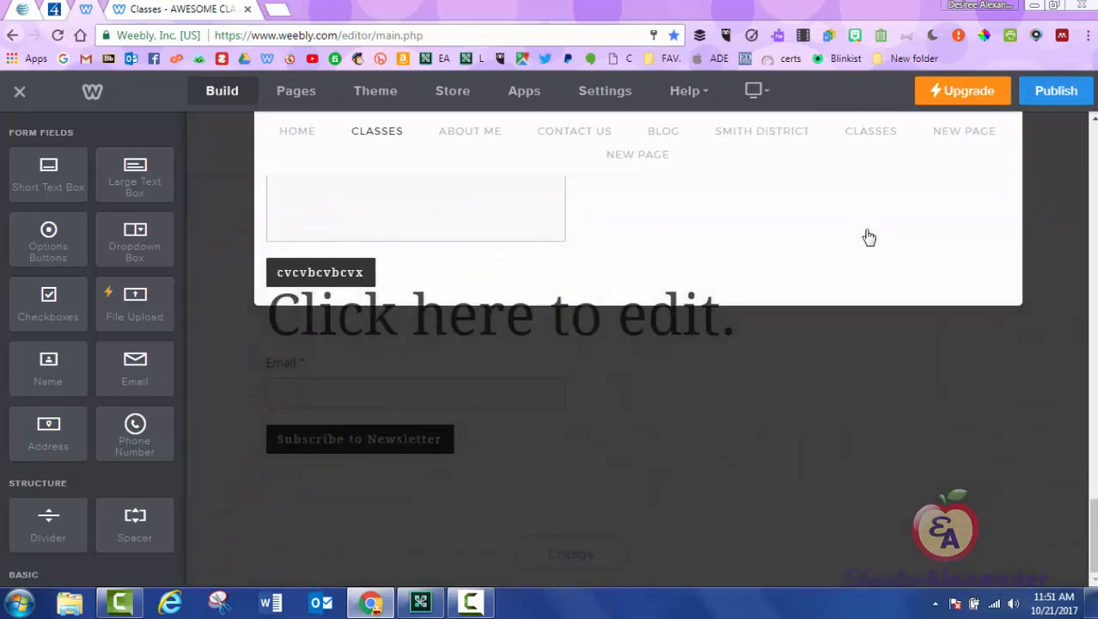
scroll(869, 237, up, 7)
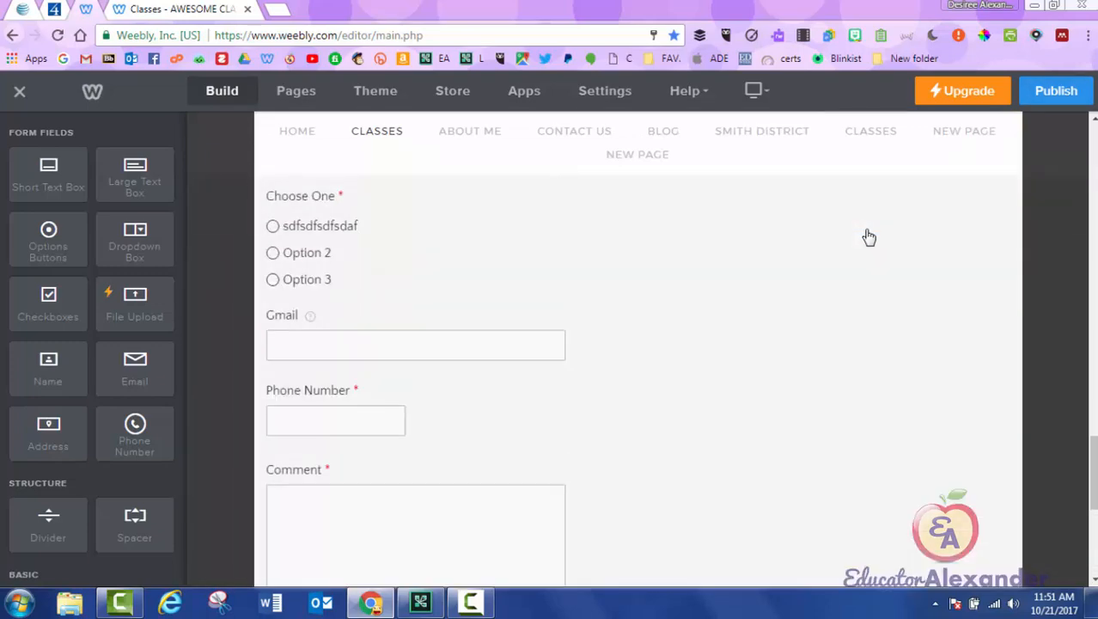
click(869, 238)
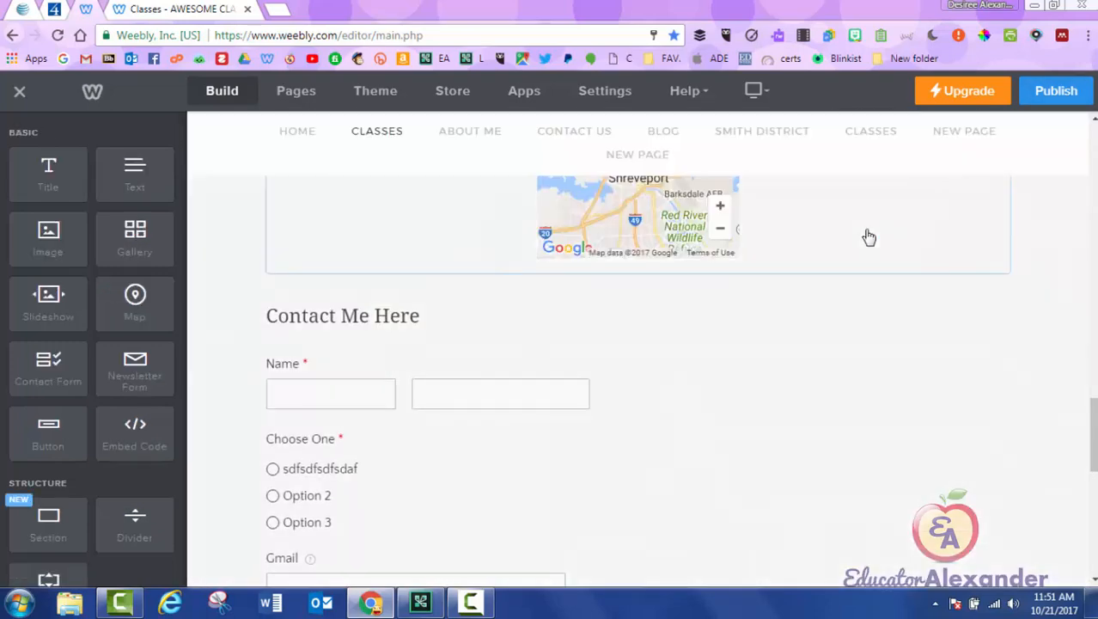
scroll(869, 237, down, 3)
scroll(869, 238, down, 4)
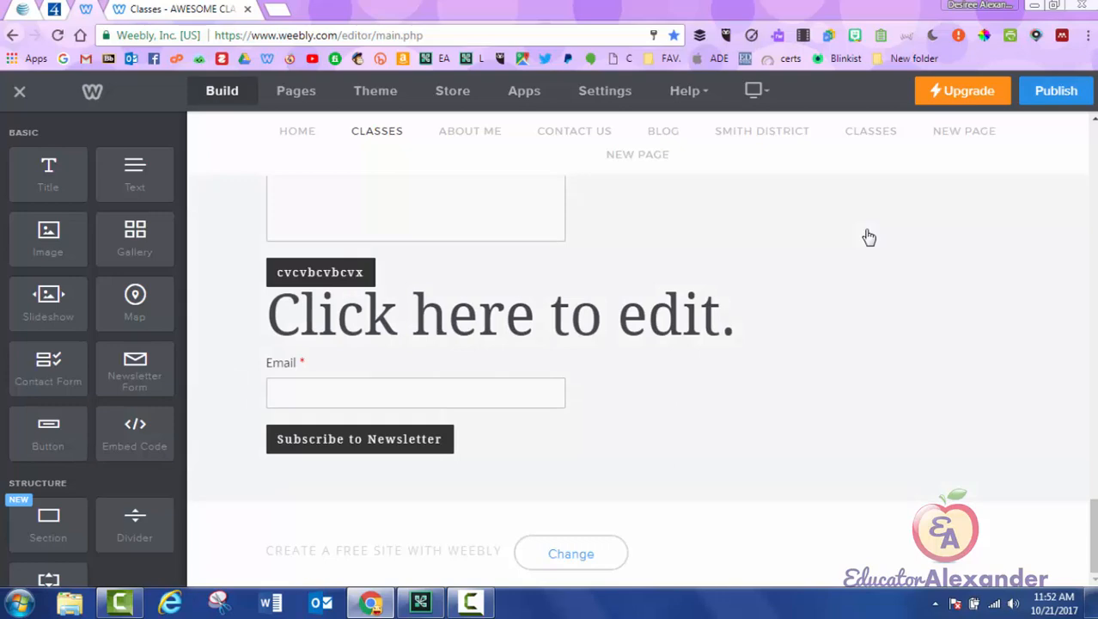
Step: Add a Button element below the newsletter form and compare its available button styles
drag(48, 430, 601, 461)
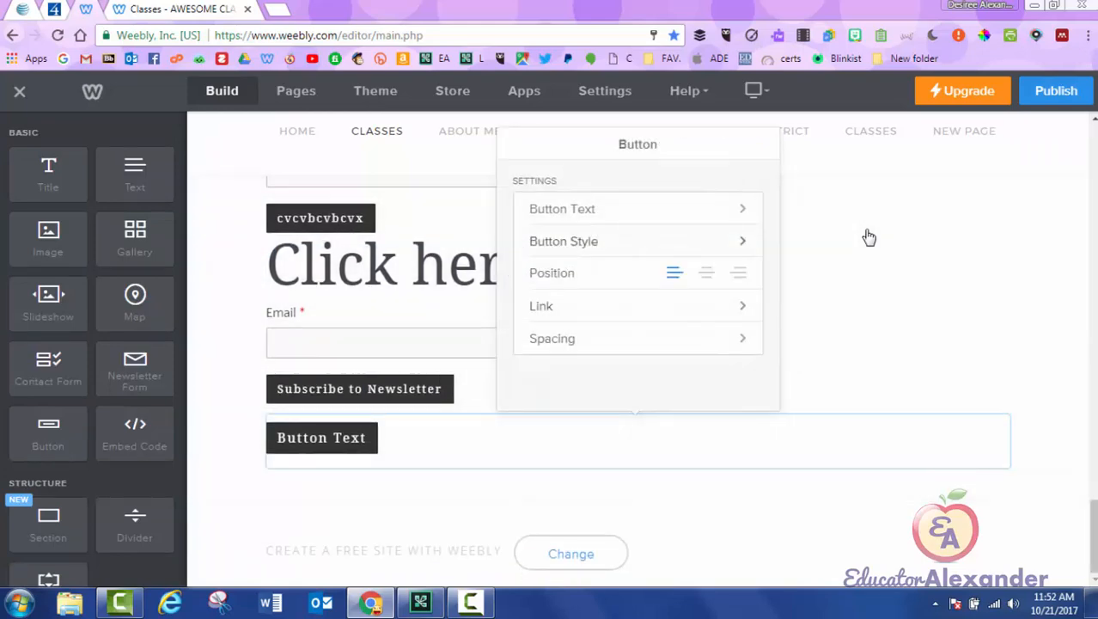
click(638, 241)
scroll(638, 286, down, 1)
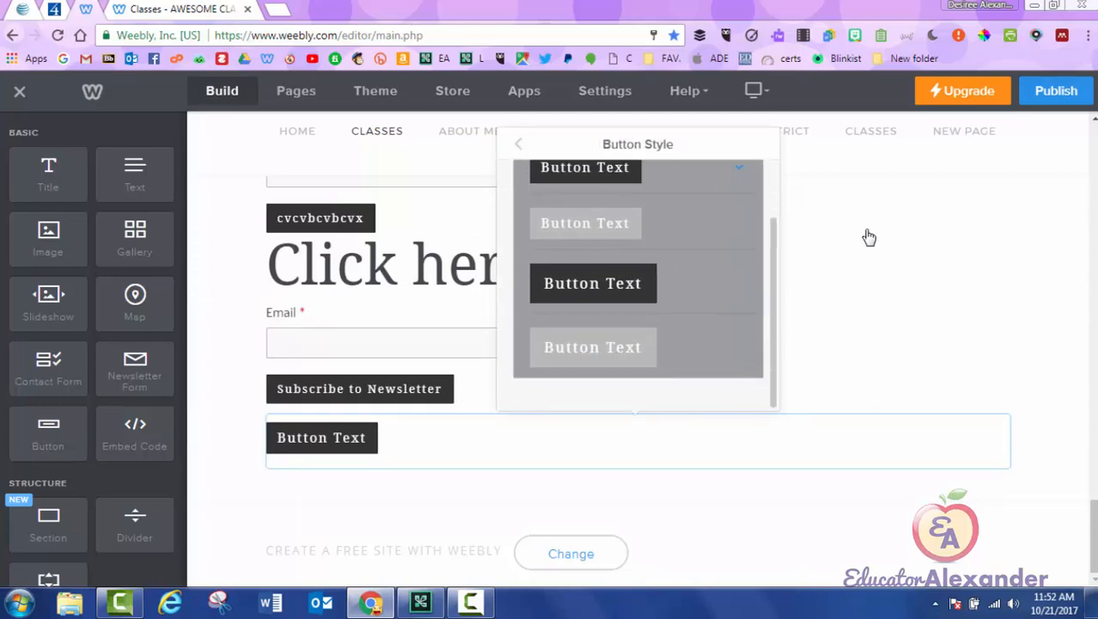
scroll(638, 285, up, 1)
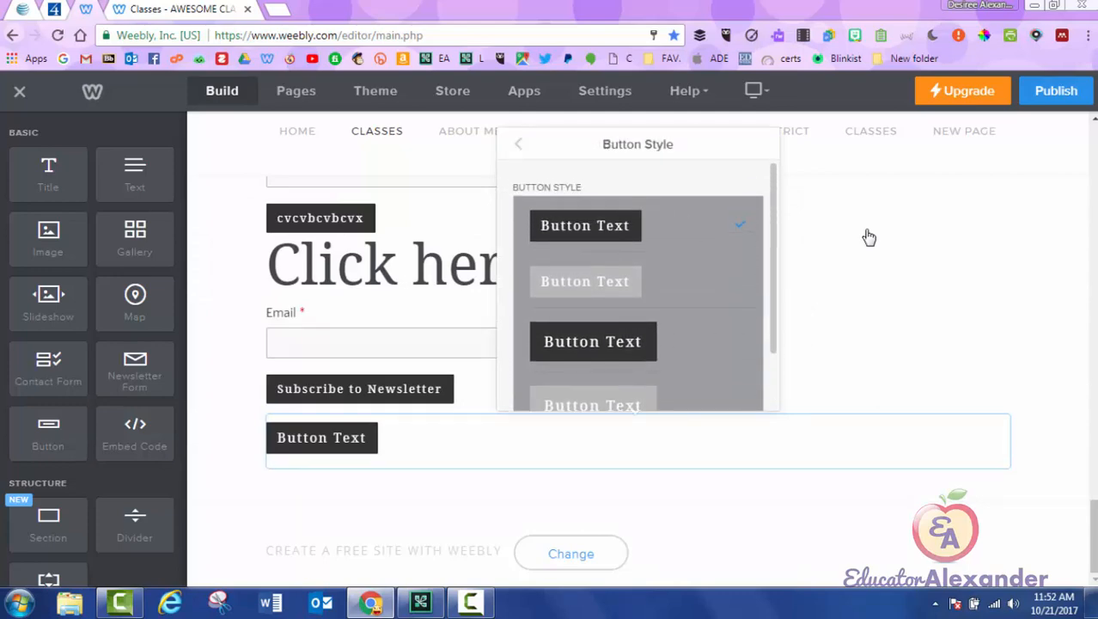
scroll(637, 285, down, 1)
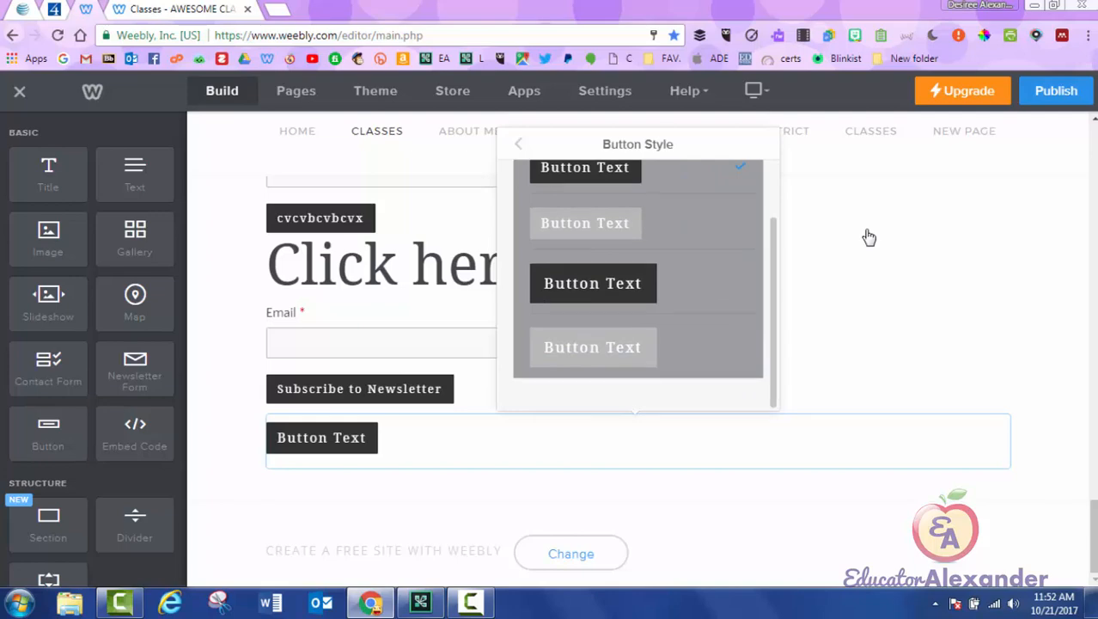
scroll(638, 285, up, 1)
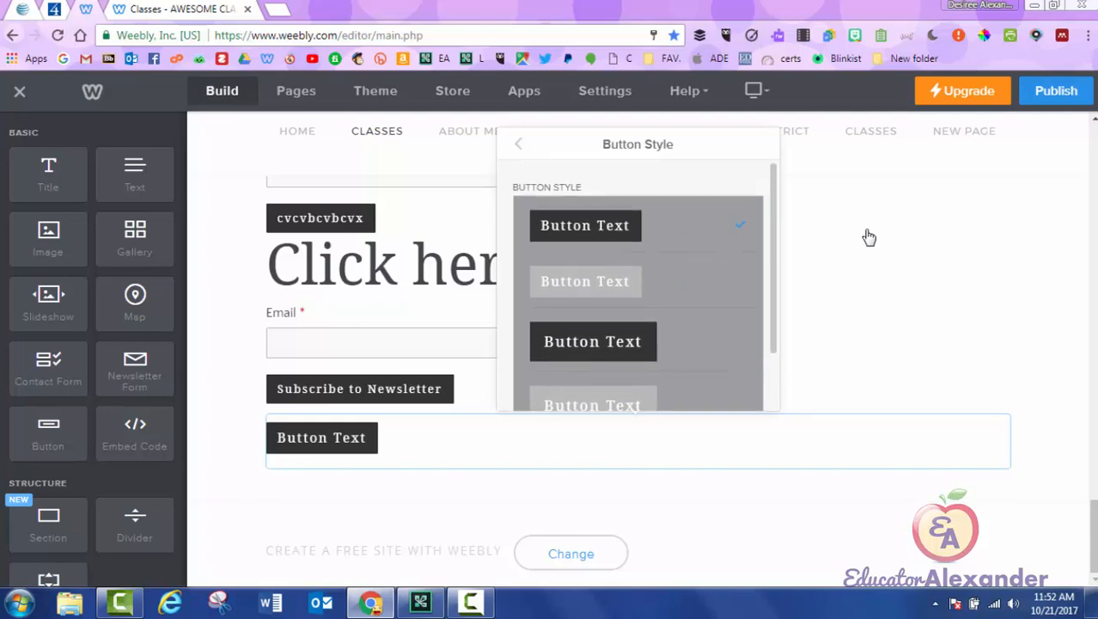
scroll(638, 285, down, 1)
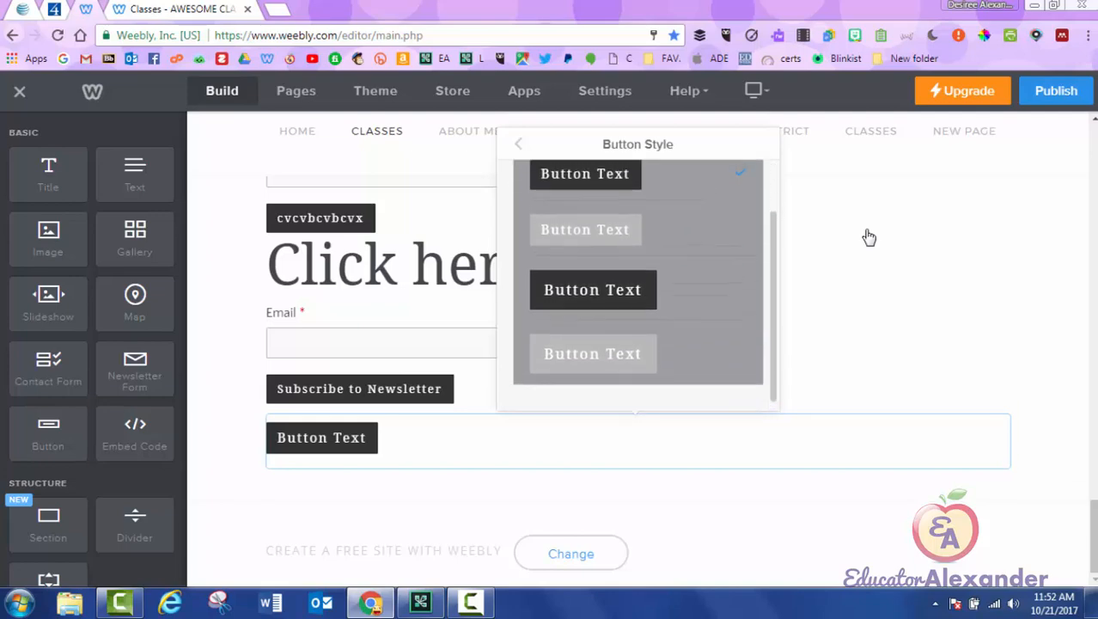
scroll(638, 286, up, 1)
scroll(638, 285, down, 1)
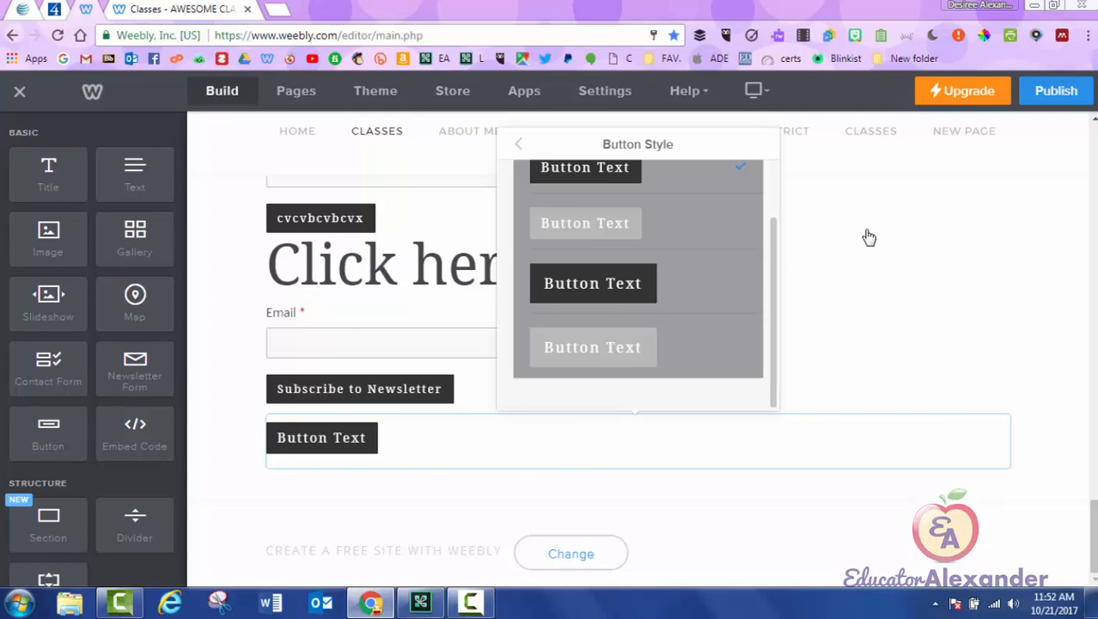
scroll(637, 285, up, 1)
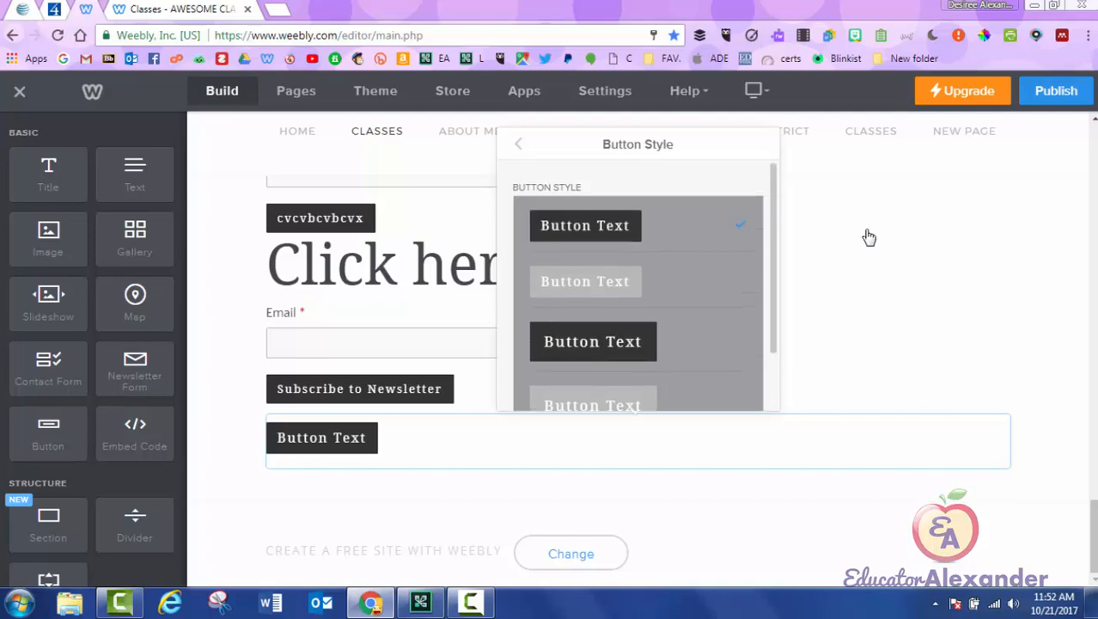
scroll(638, 285, down, 1)
scroll(638, 285, up, 1)
Step: Apply the small light grey style to the new button and return to its main settings
click(637, 281)
scroll(637, 285, down, 1)
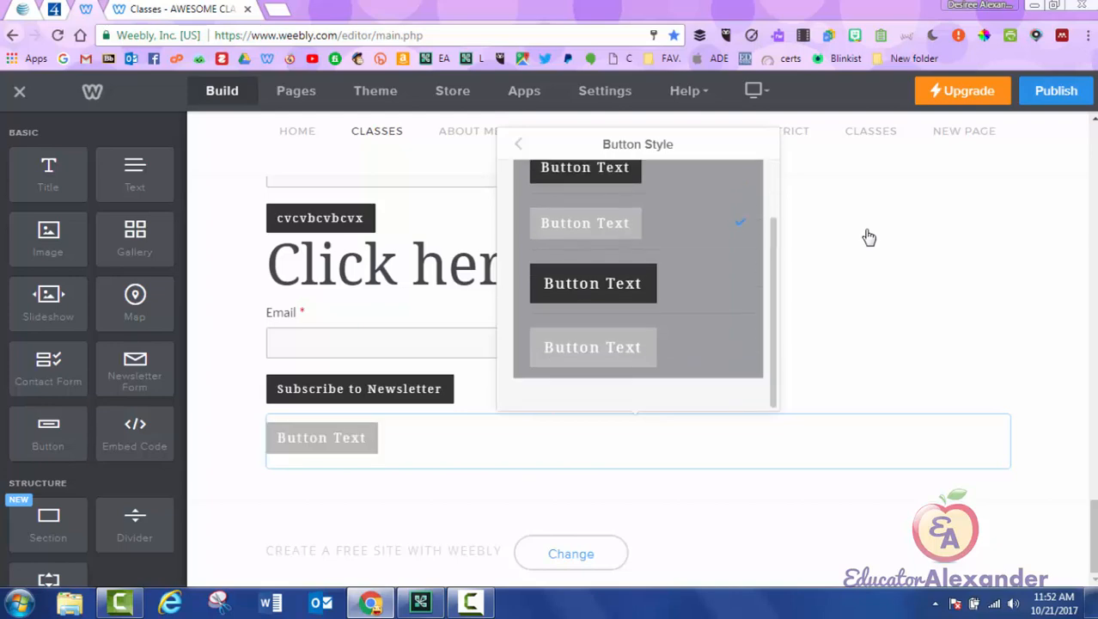
click(519, 145)
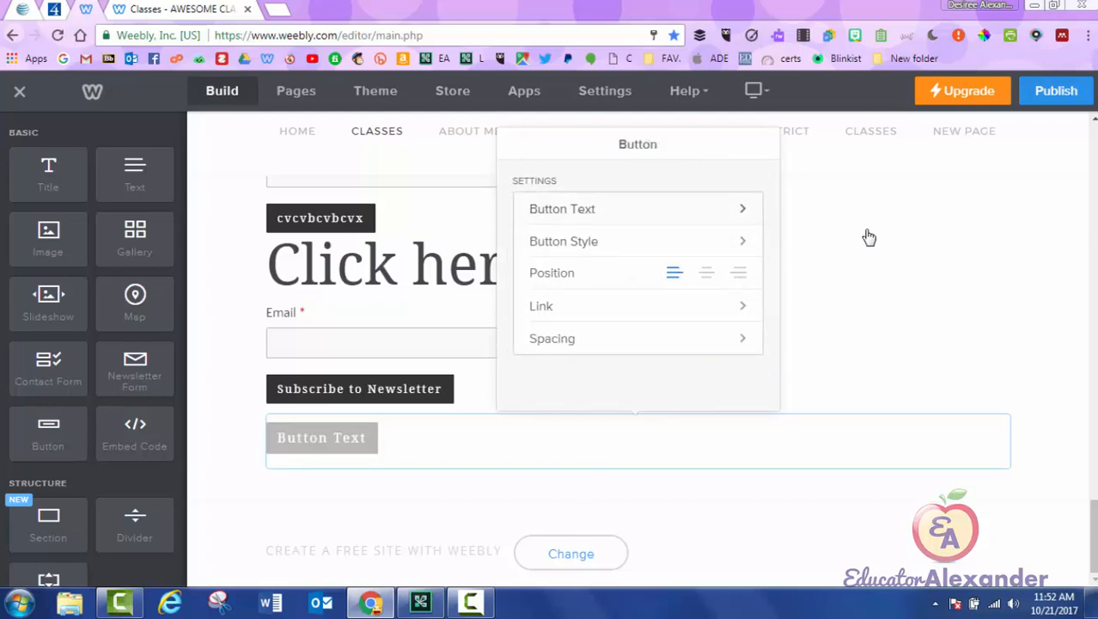
Step: Set the button's text to "Turn in Here"
click(638, 209)
drag(600, 208, 525, 208)
text(Turn in Here)
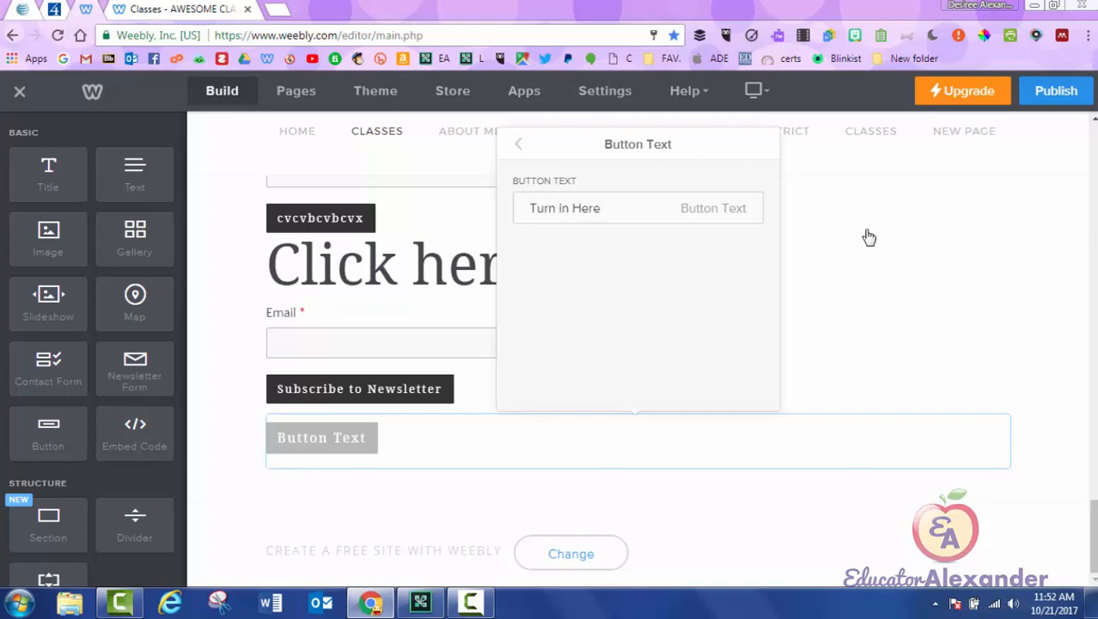
key(Return)
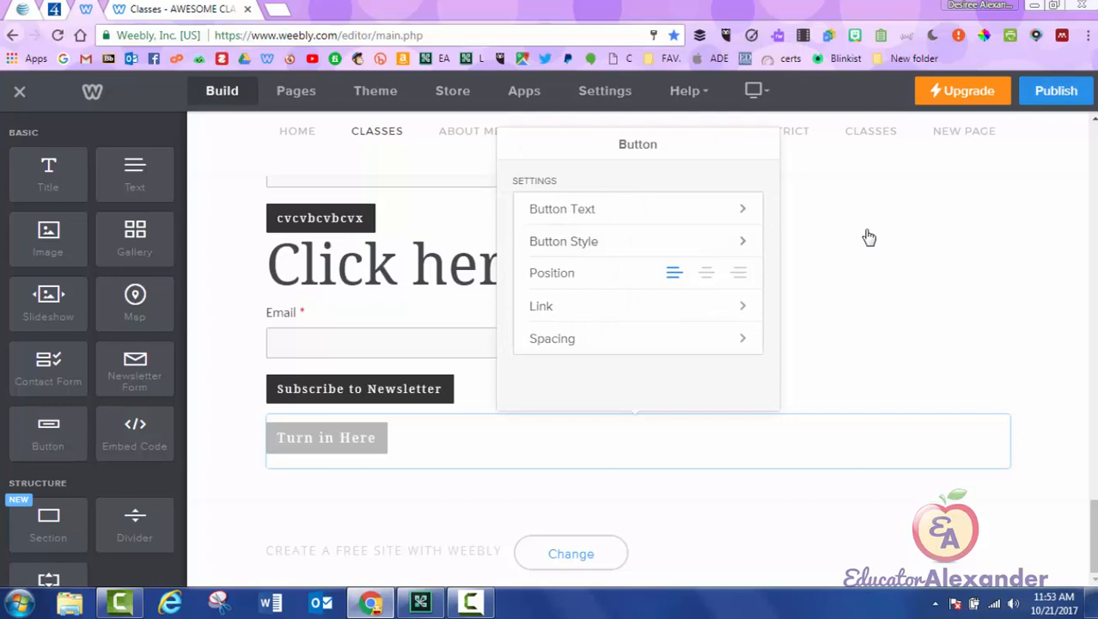
Step: Center the Turn in Here button and view its spacing and link options
click(706, 273)
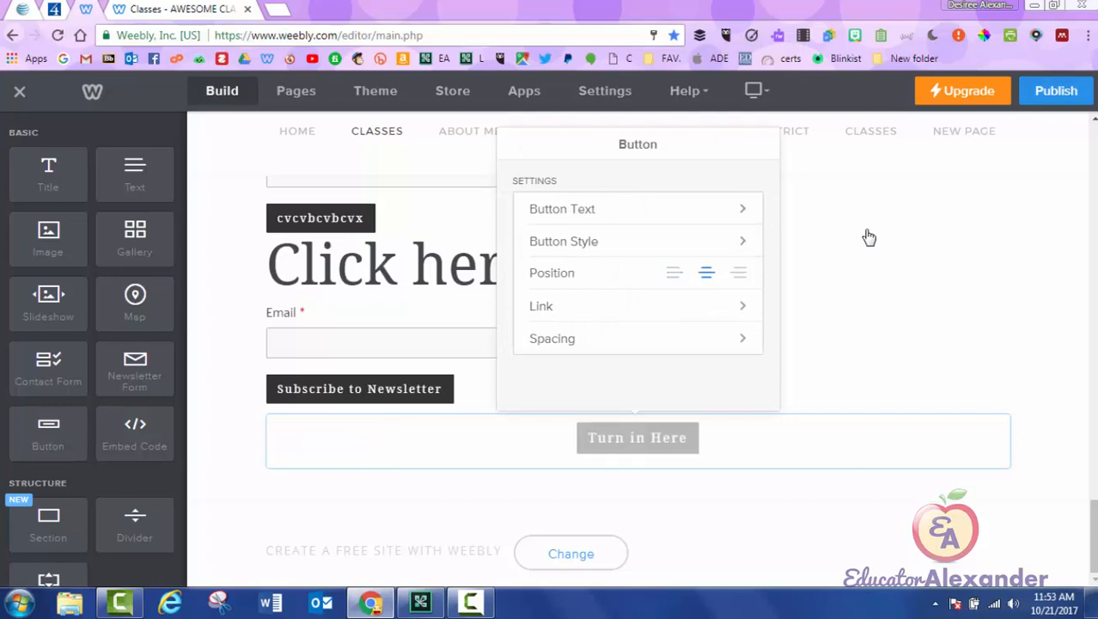
click(601, 338)
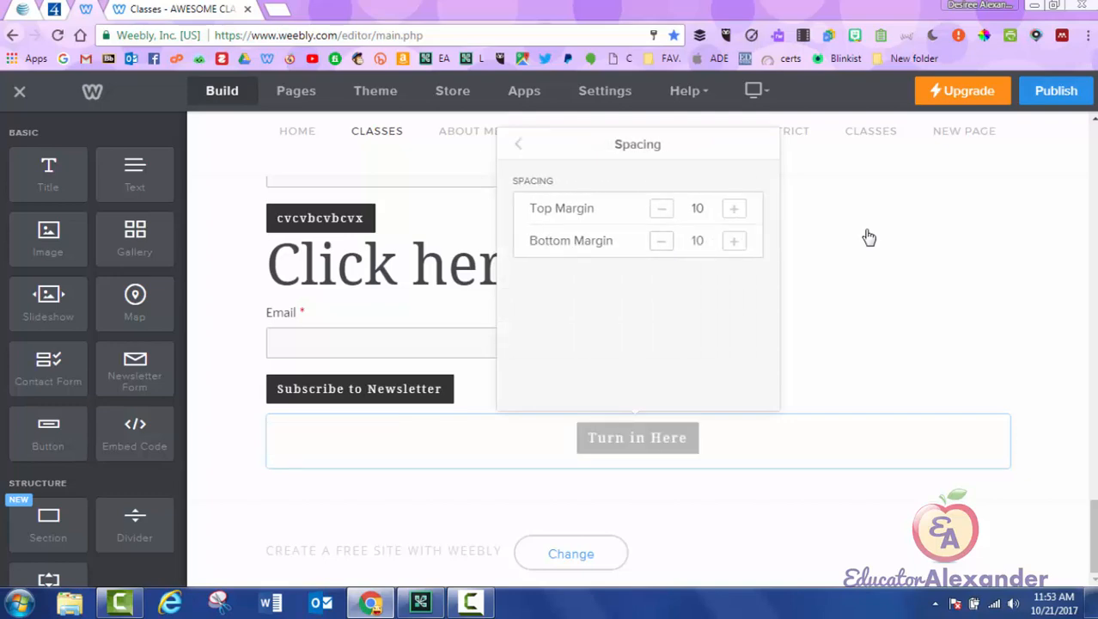
click(518, 143)
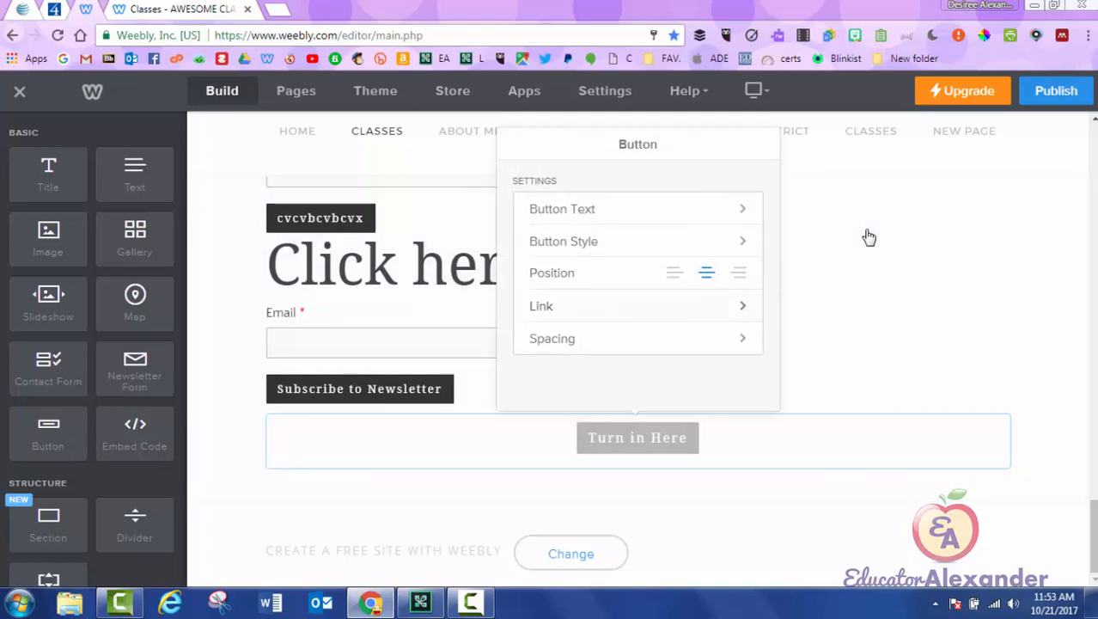
click(602, 306)
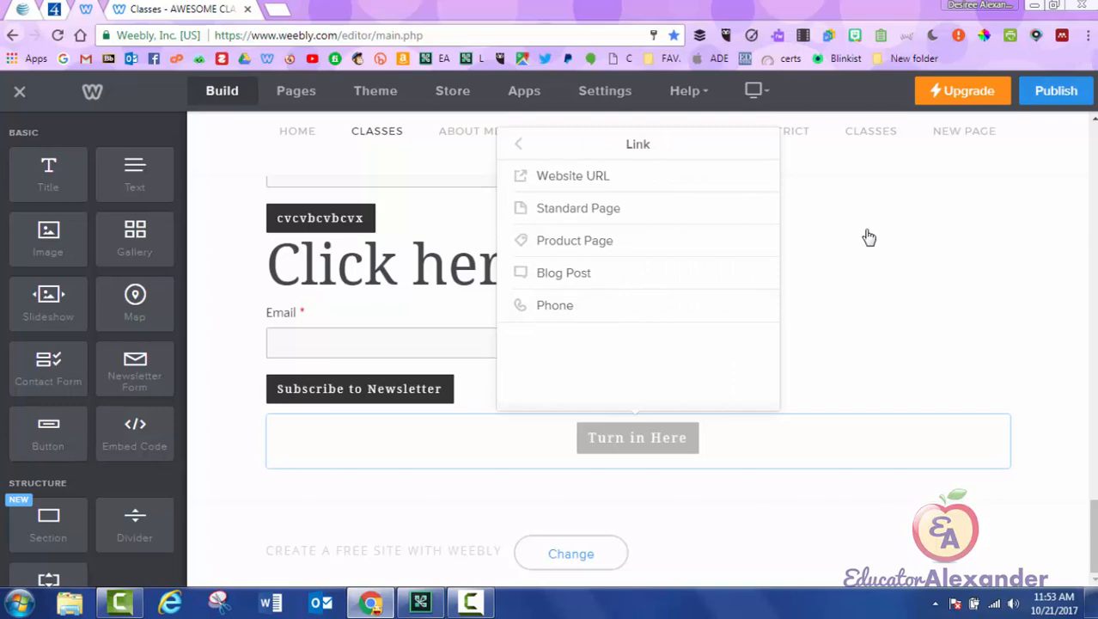
click(518, 143)
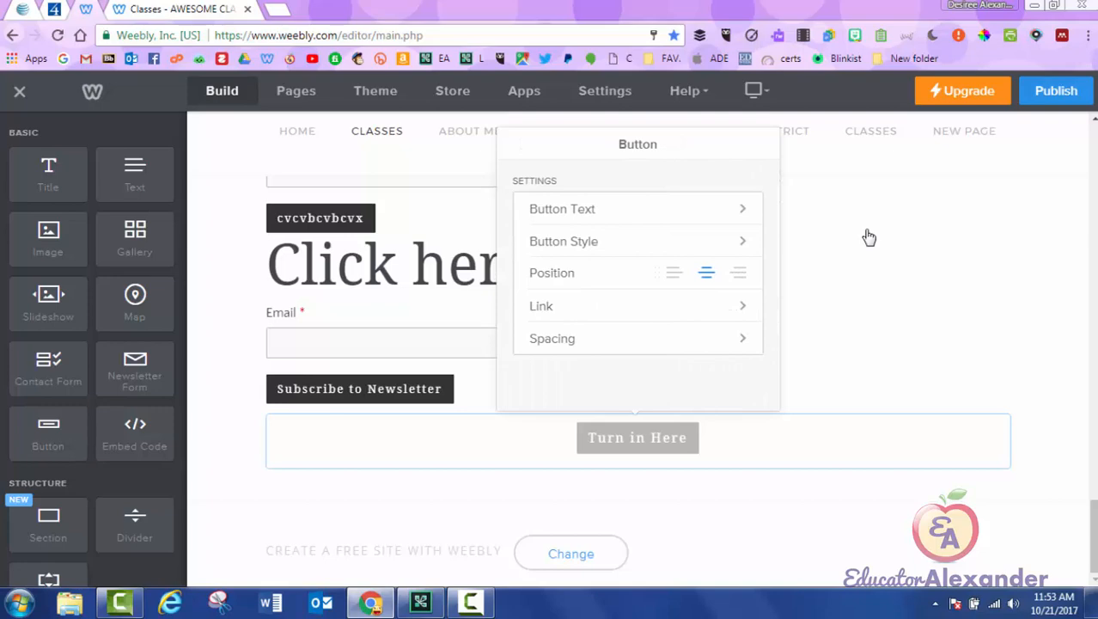
Step: Finish editing the button and add an Embed Code element below it
click(870, 238)
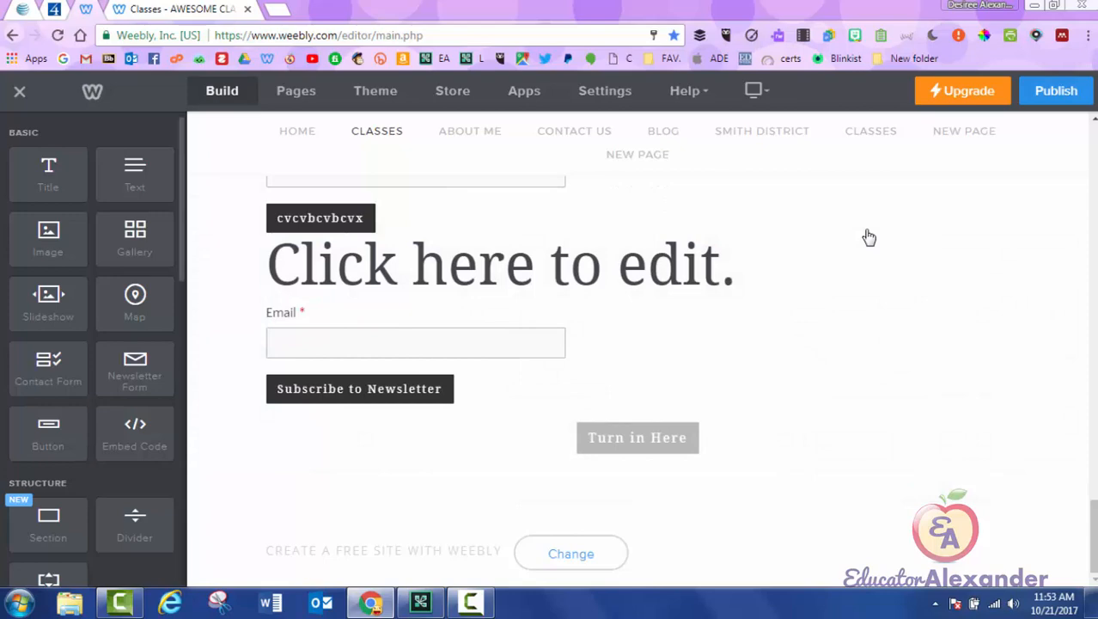
drag(135, 434, 627, 464)
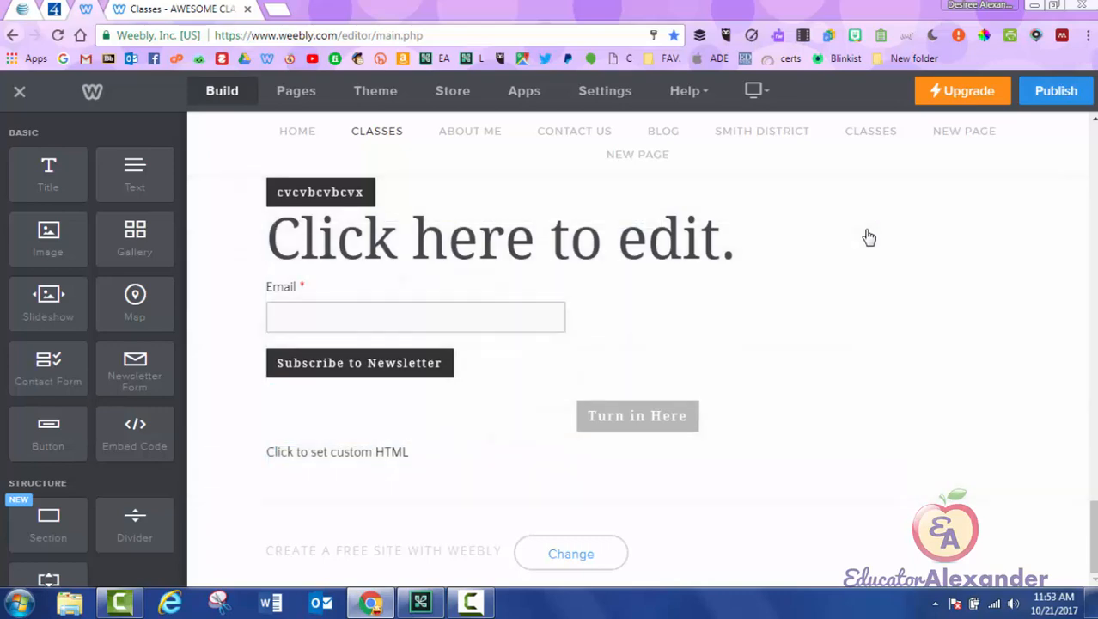
Step: Open Google Drive in a new browser tab and go to the Educator Alexander Webinars folder inside 01-SIGN IN SHEETS AND EVALUATIONS
click(278, 10)
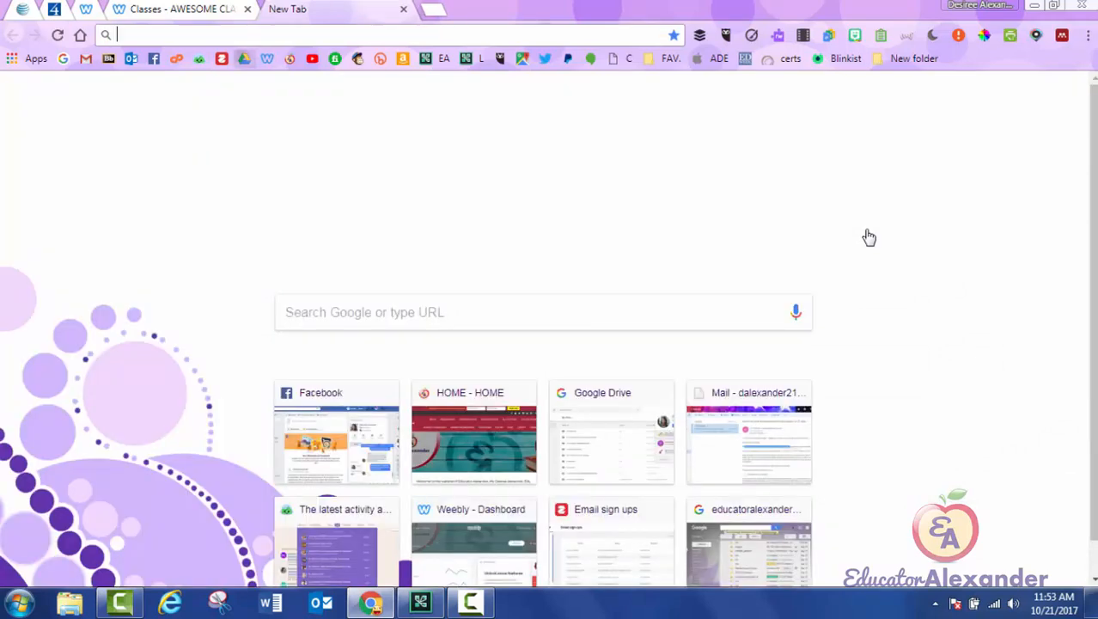
click(245, 58)
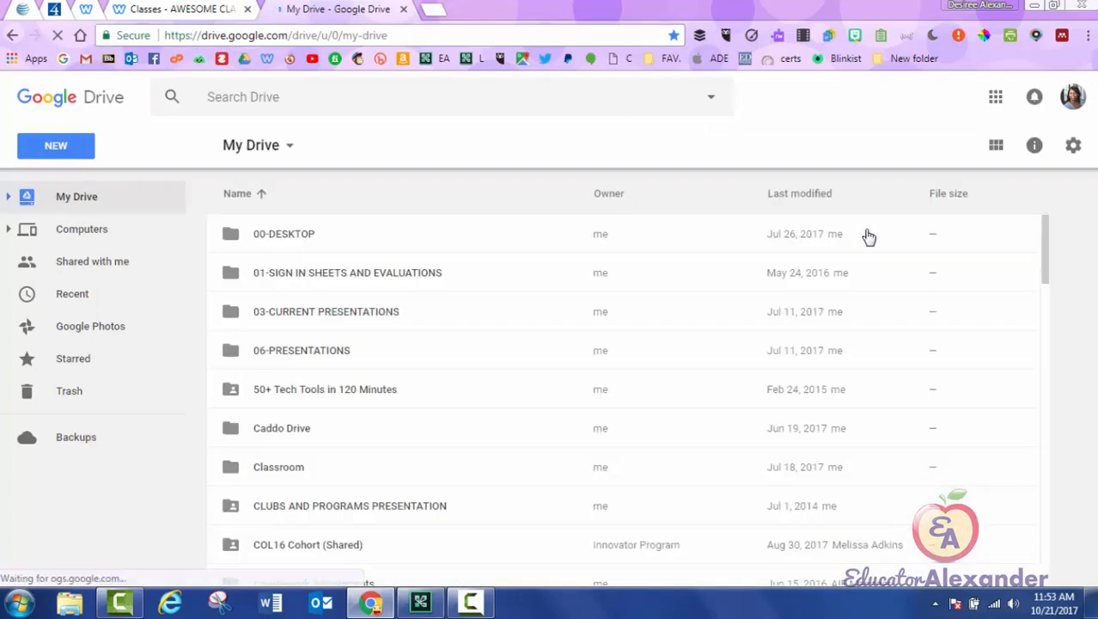
click(347, 272)
key(Return)
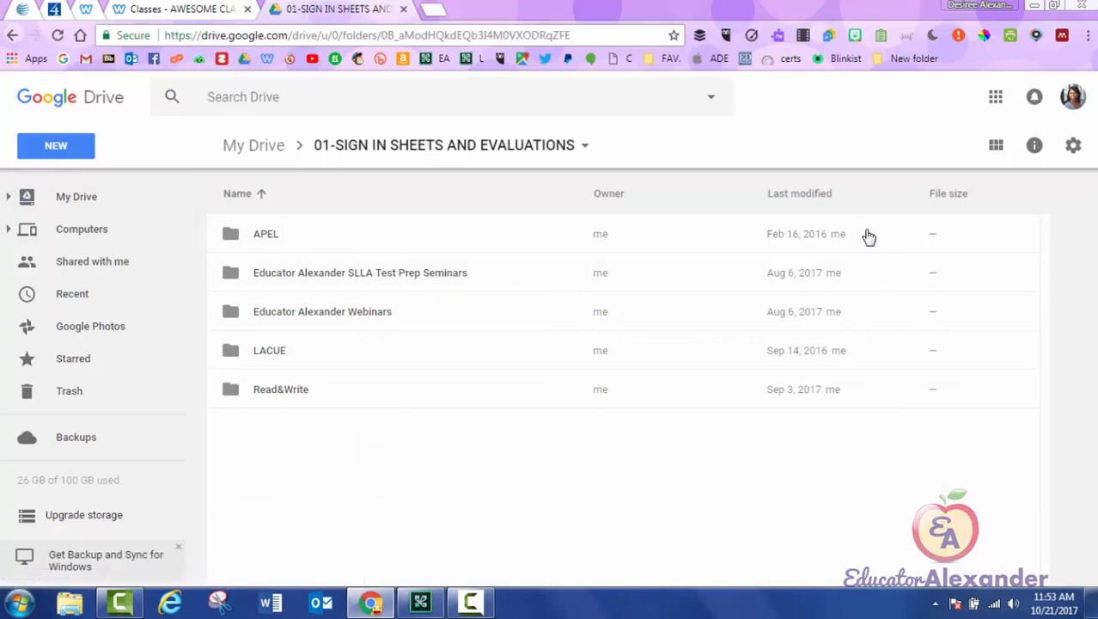
double_click(322, 312)
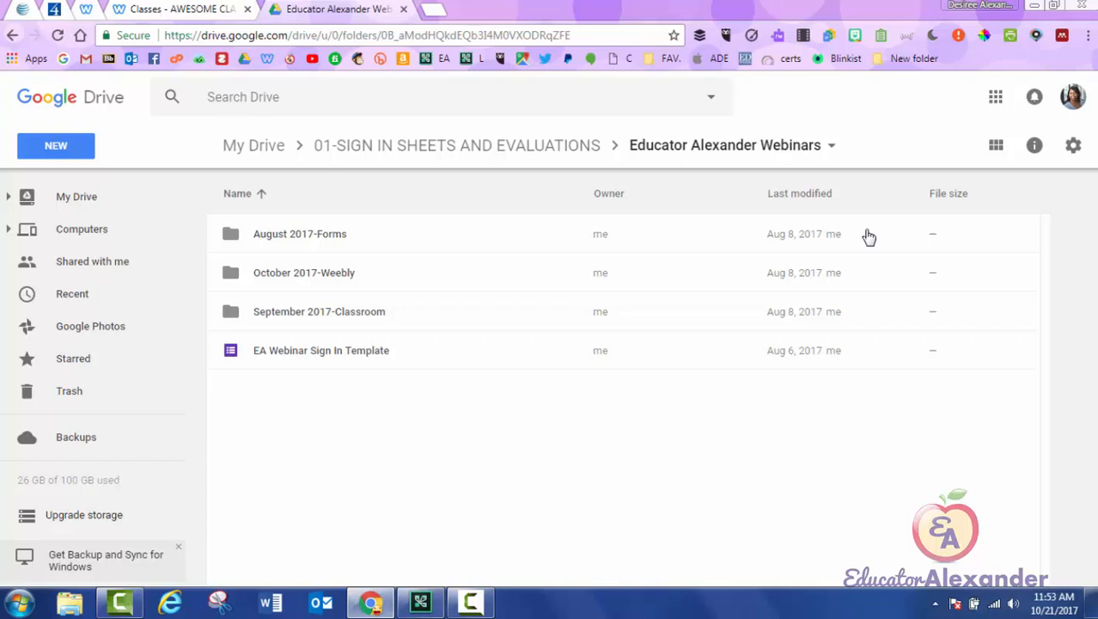
key(ctrl+t)
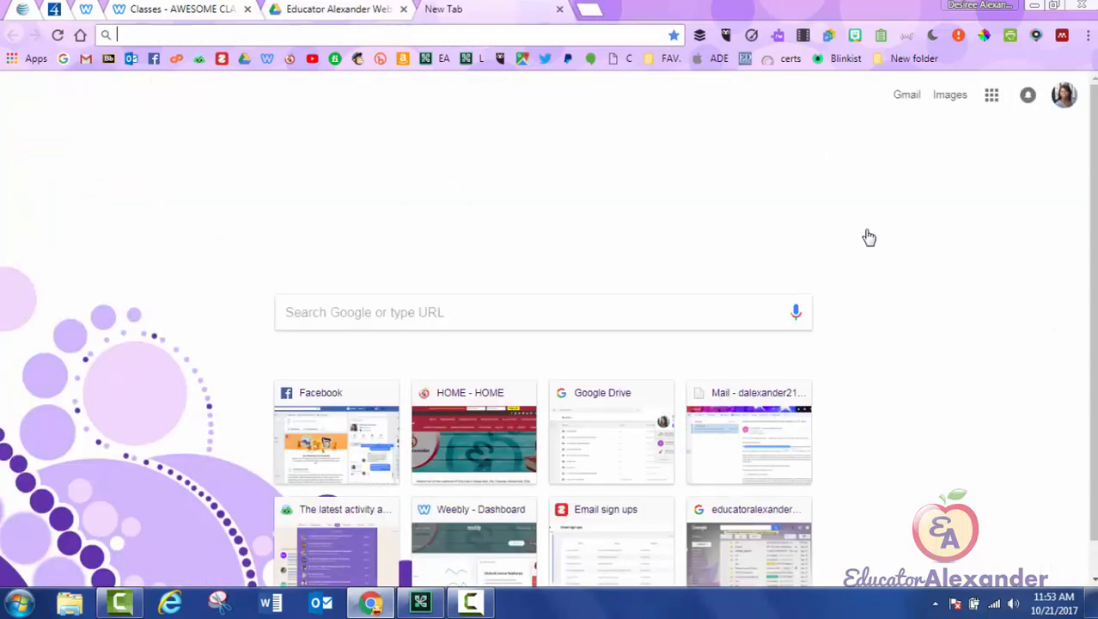
text(www.educatoralexander.com)
key(Return)
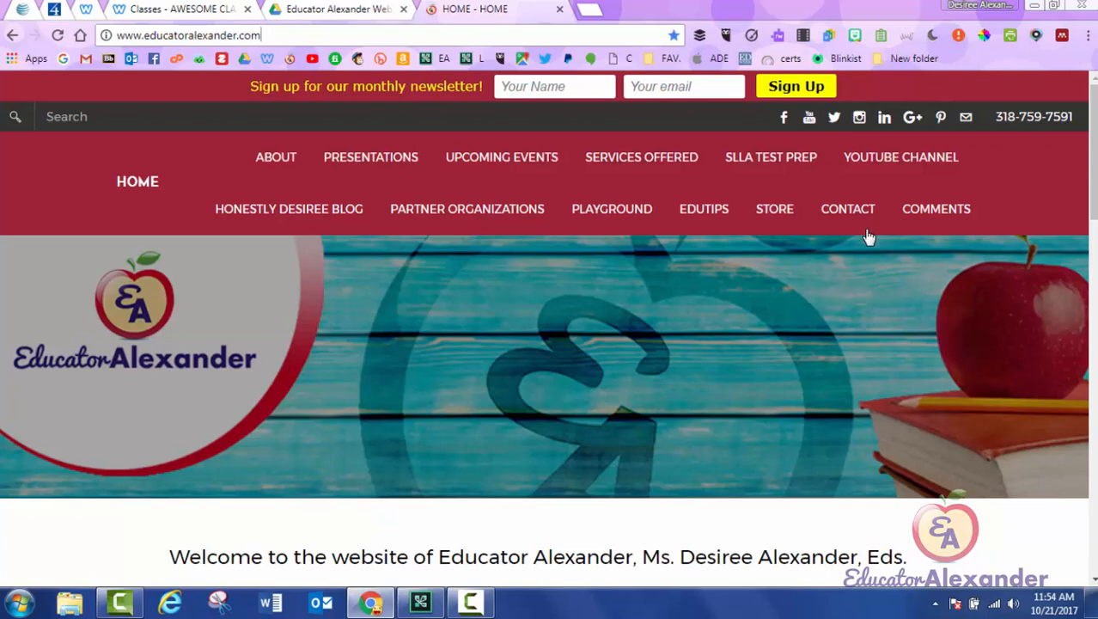
Step: Try to open the site's /sign-on page
text(/sign)
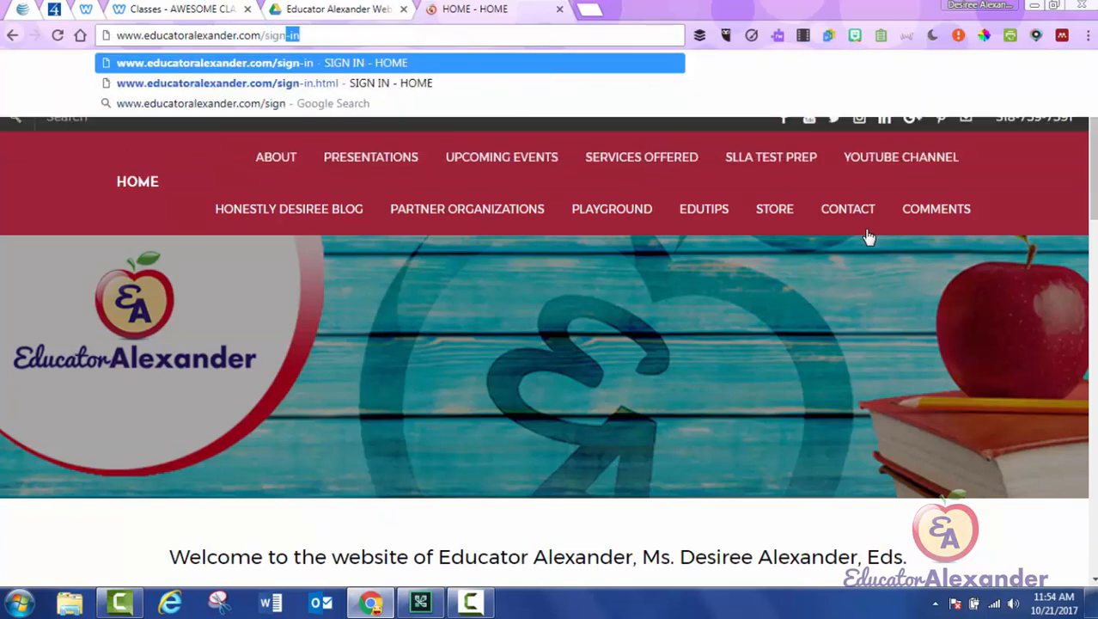
text(-on)
key(Return)
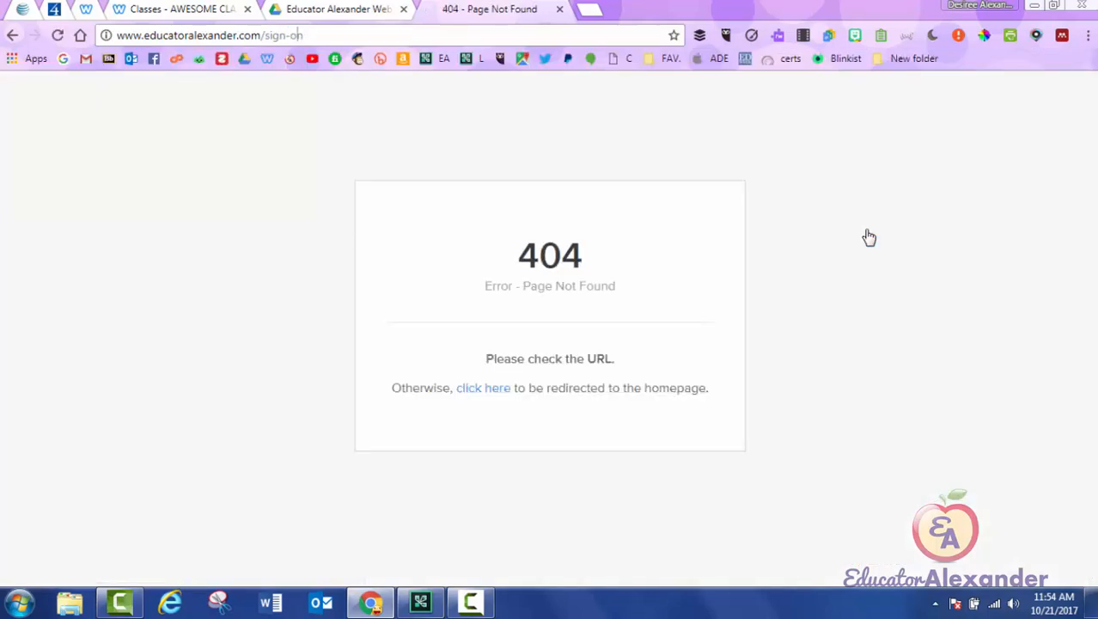
triple_click(297, 35)
click(298, 36)
key(BackSpace)
key(BackSpace)
text(in)
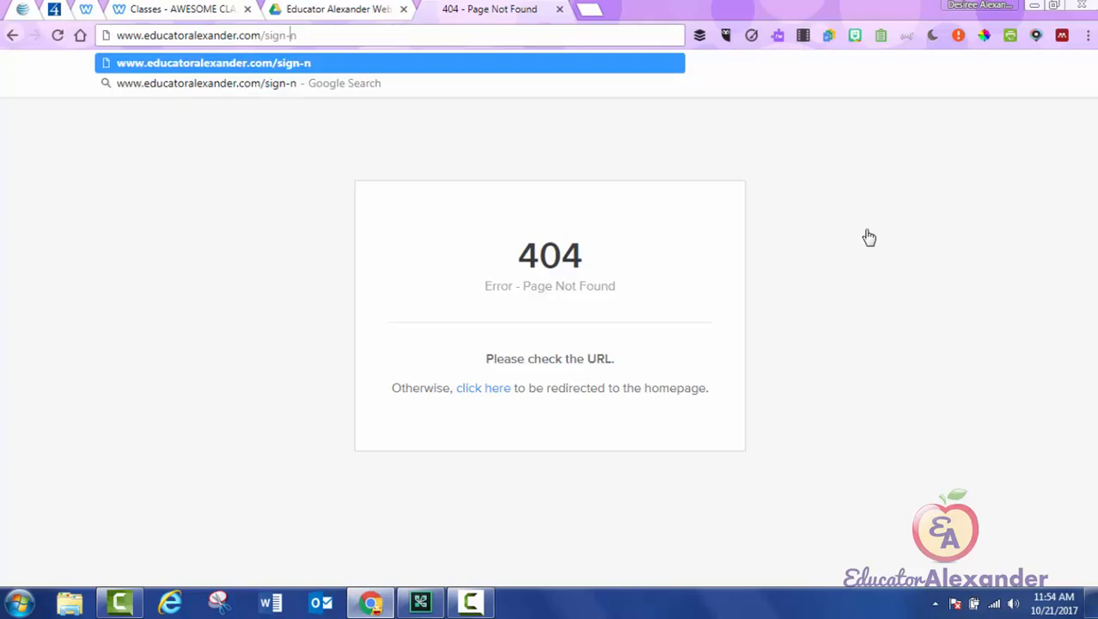
key(Return)
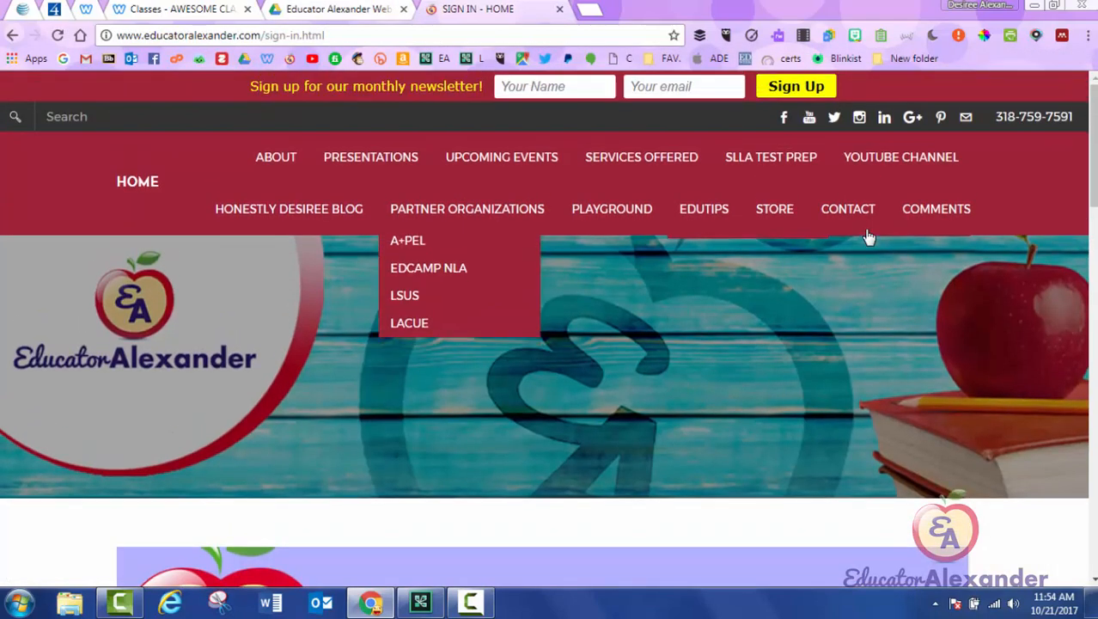
Step: Examine the Google Form embedded in the sign-in page, from its title to its submit button
scroll(868, 237, down, 3)
scroll(869, 237, down, 10)
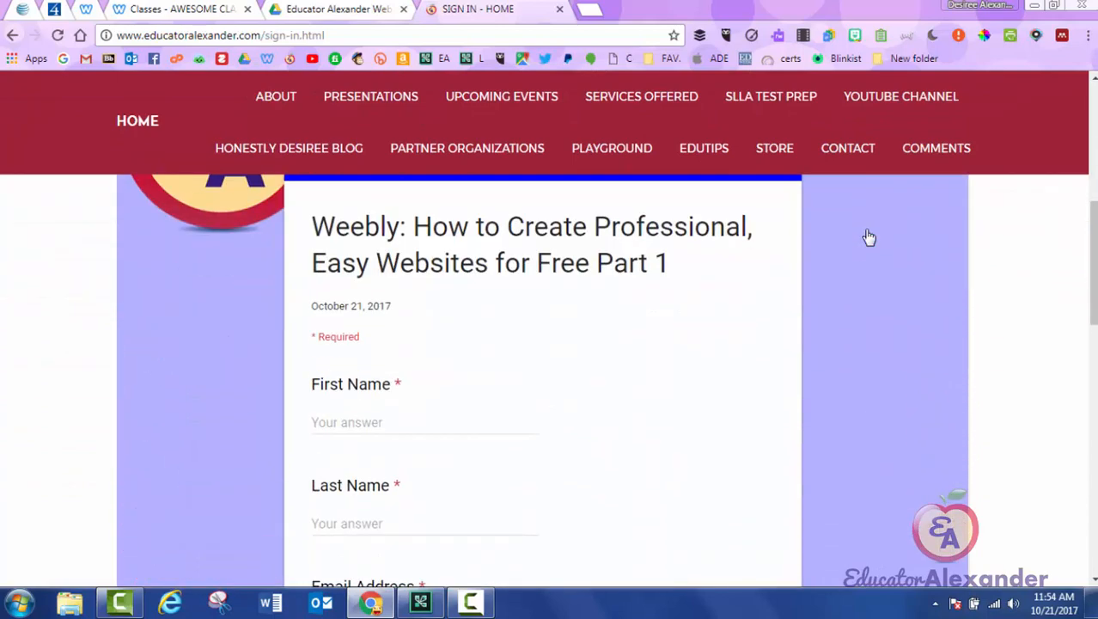
scroll(868, 237, up, 10)
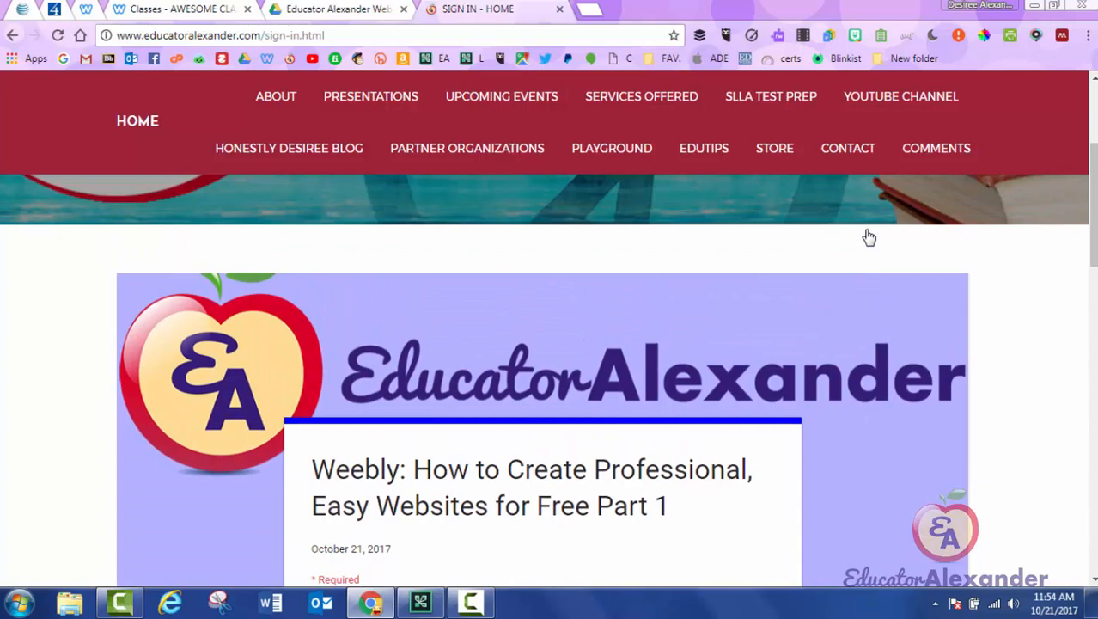
scroll(869, 237, down, 10)
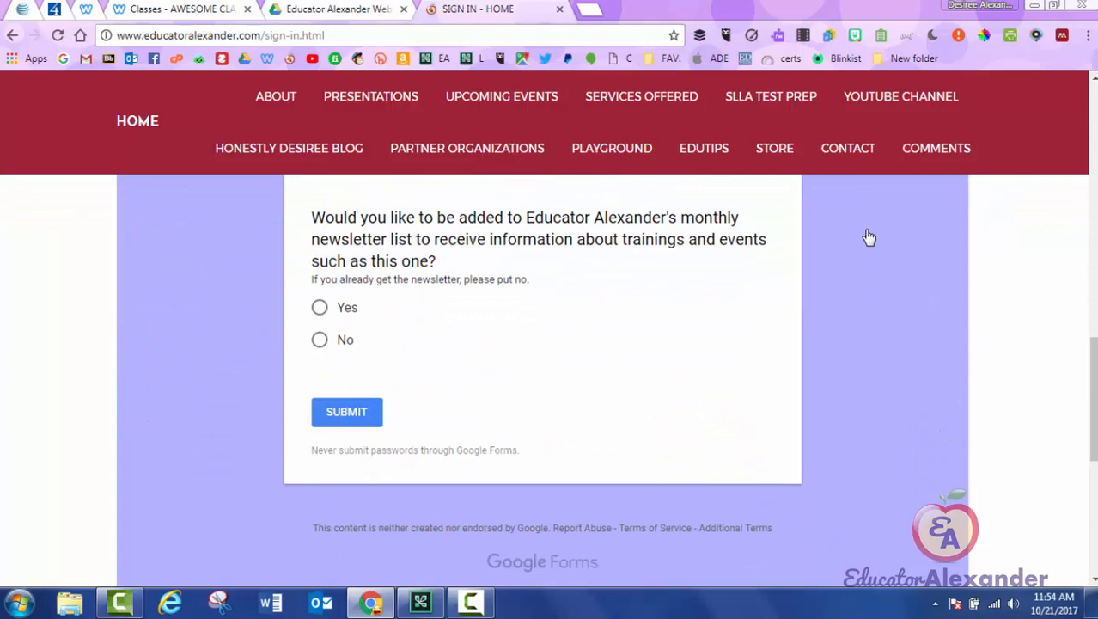
scroll(869, 238, up, 10)
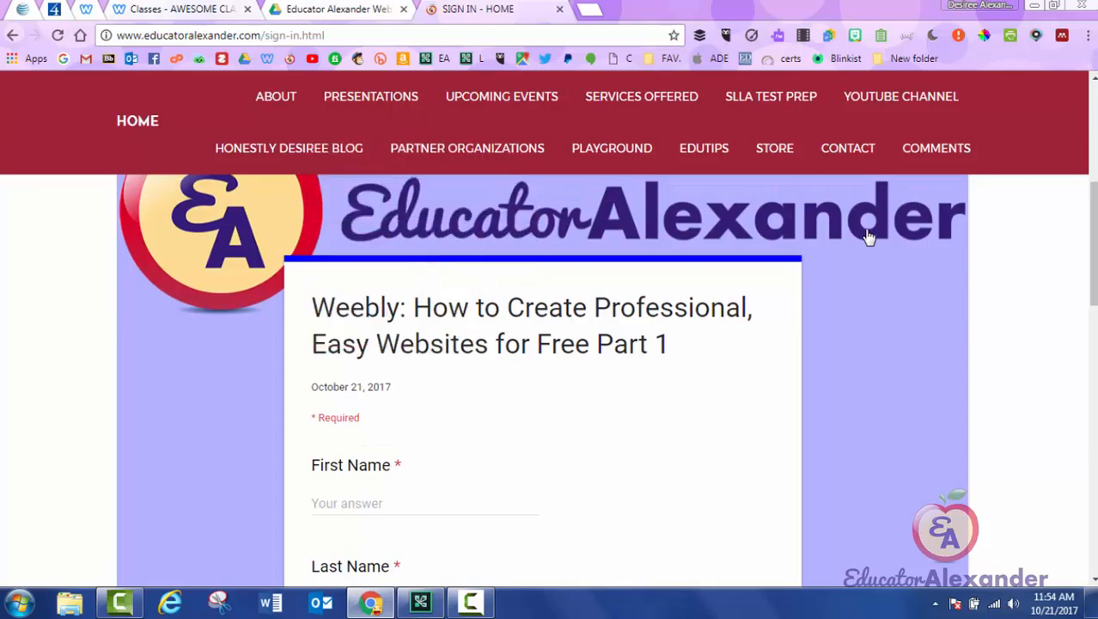
Step: Switch to Google Drive and open the Part 1 Weebly webinar form inside the October 2017-Weebly folder
click(335, 10)
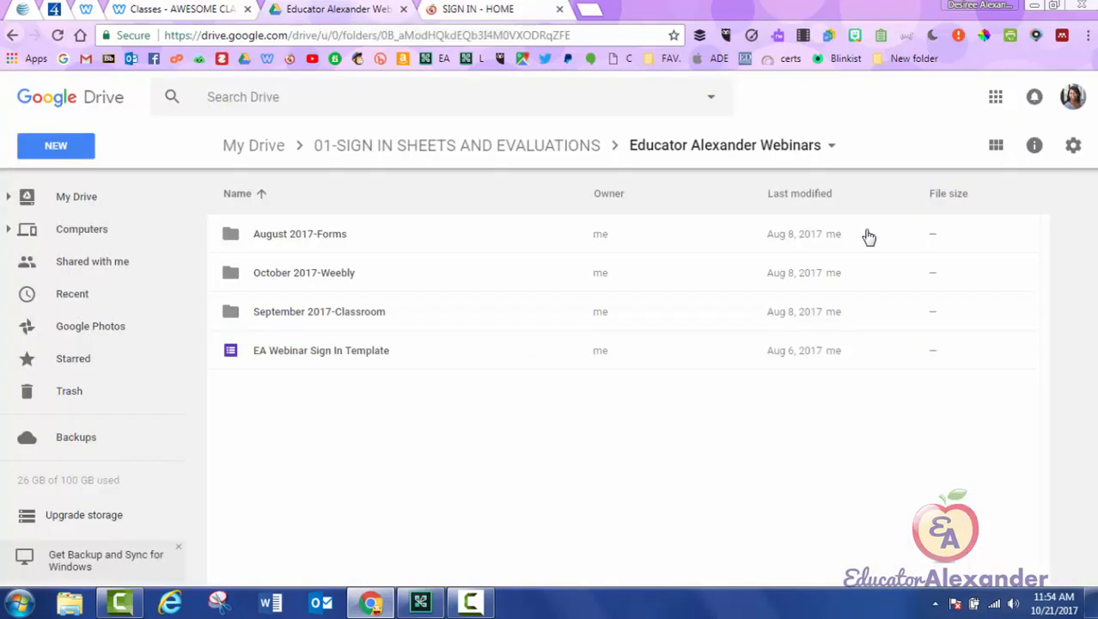
double_click(304, 272)
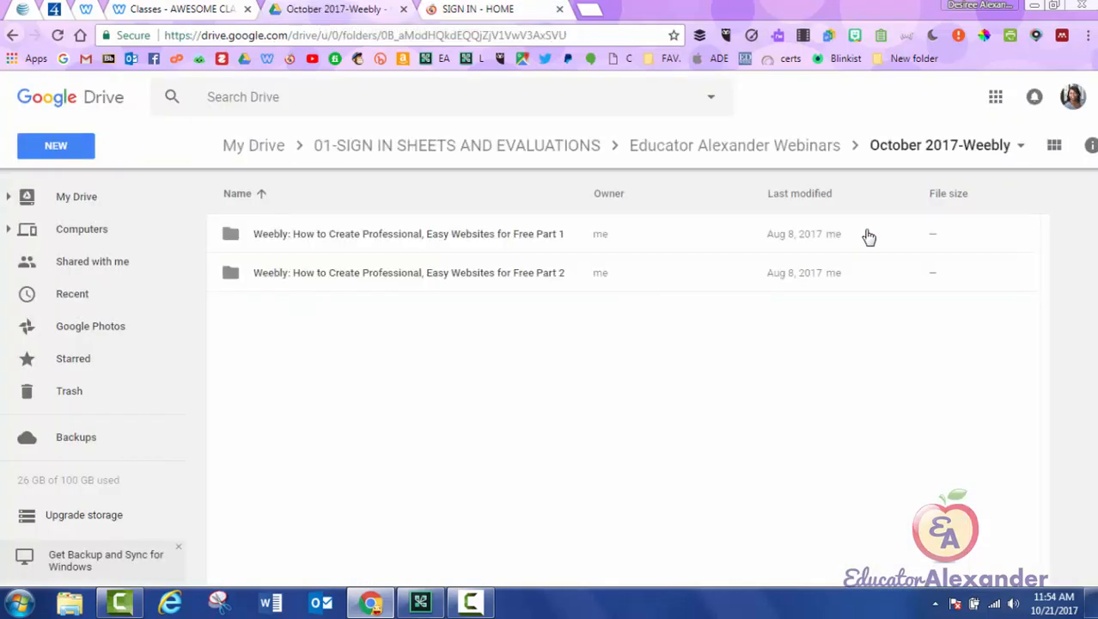
double_click(869, 238)
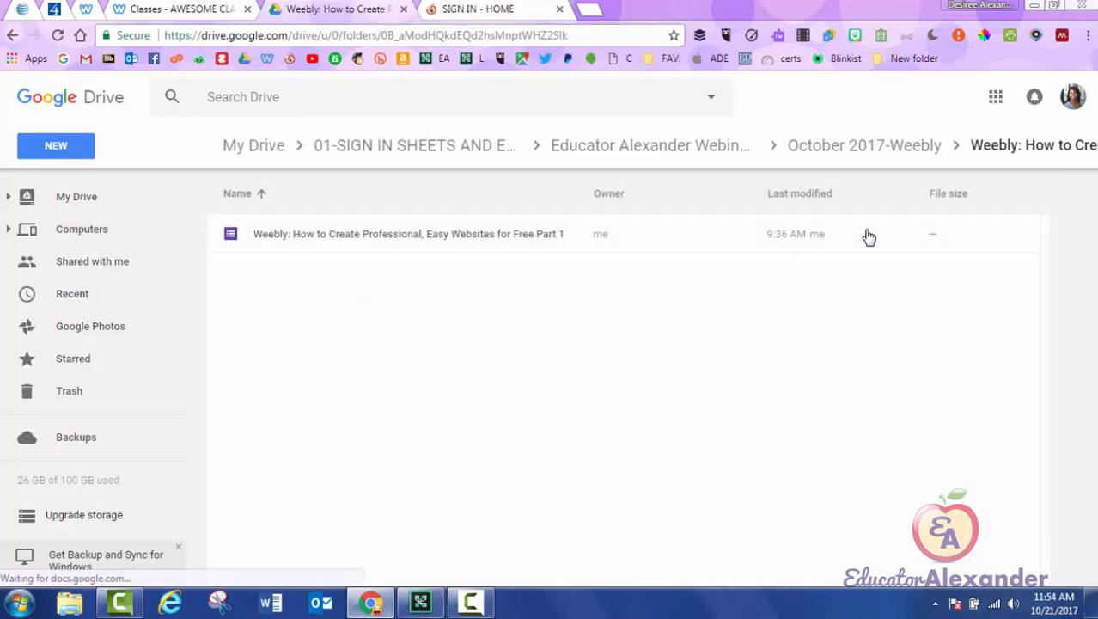
double_click(869, 237)
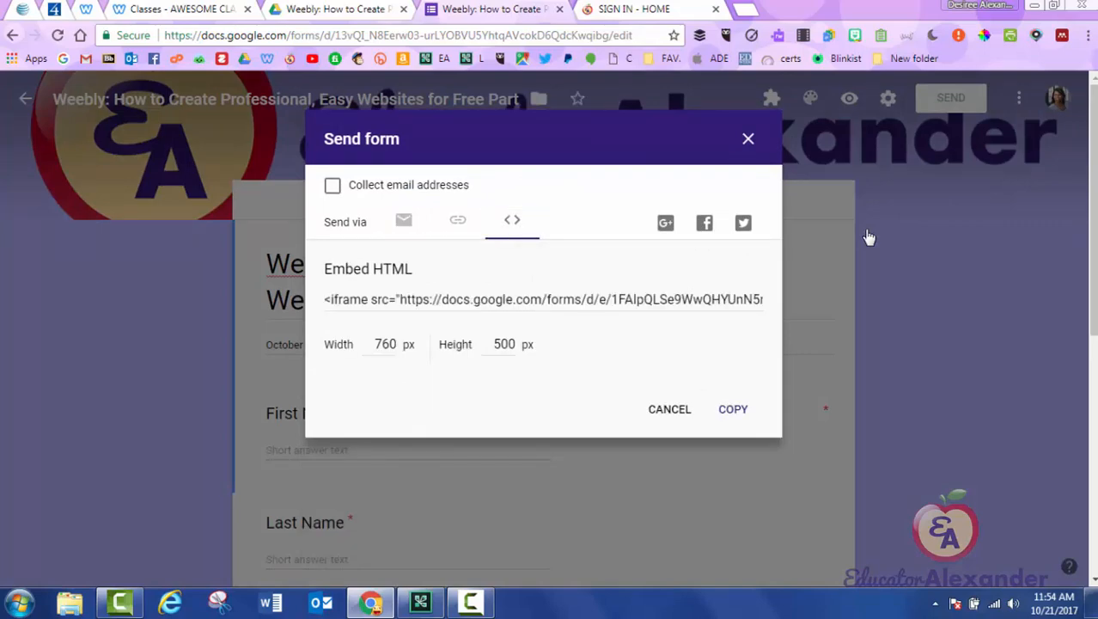
Step: Copy the form's full Embed HTML code
click(572, 298)
right_click(572, 297)
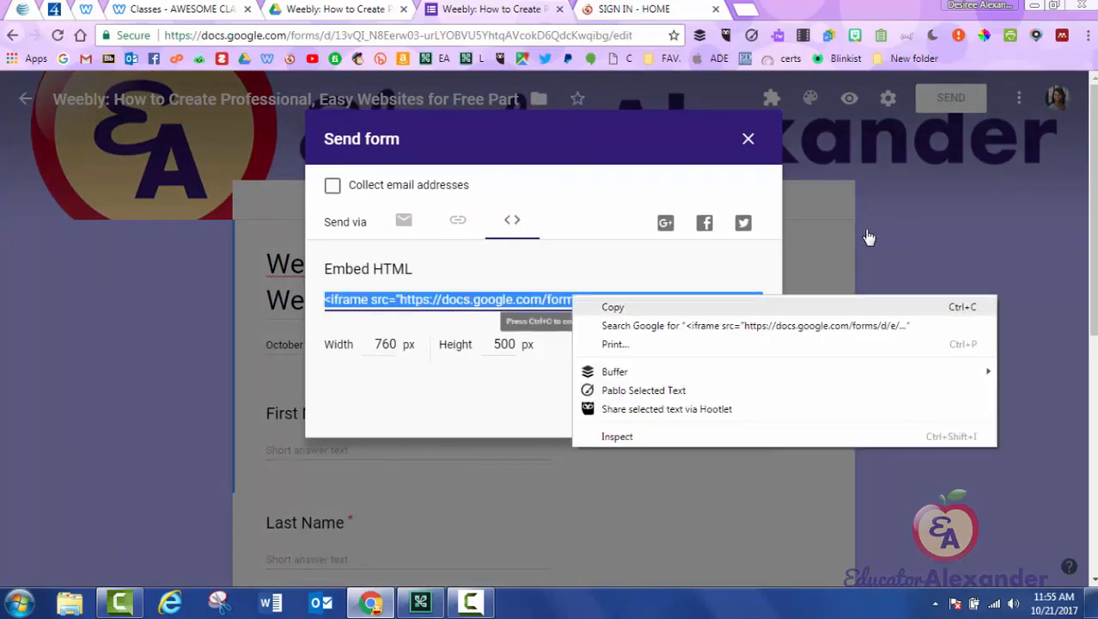
click(613, 307)
Step: Switch to the Weebly editor and replace the placeholder in the custom HTML element below Turn in Here with the copied iframe code
click(176, 8)
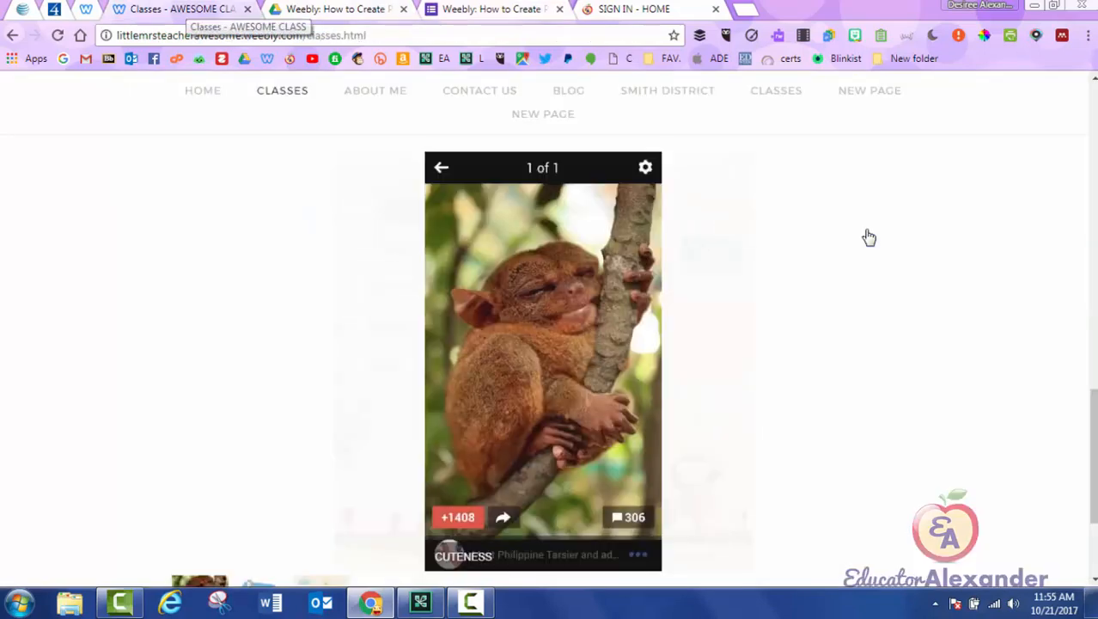
click(86, 10)
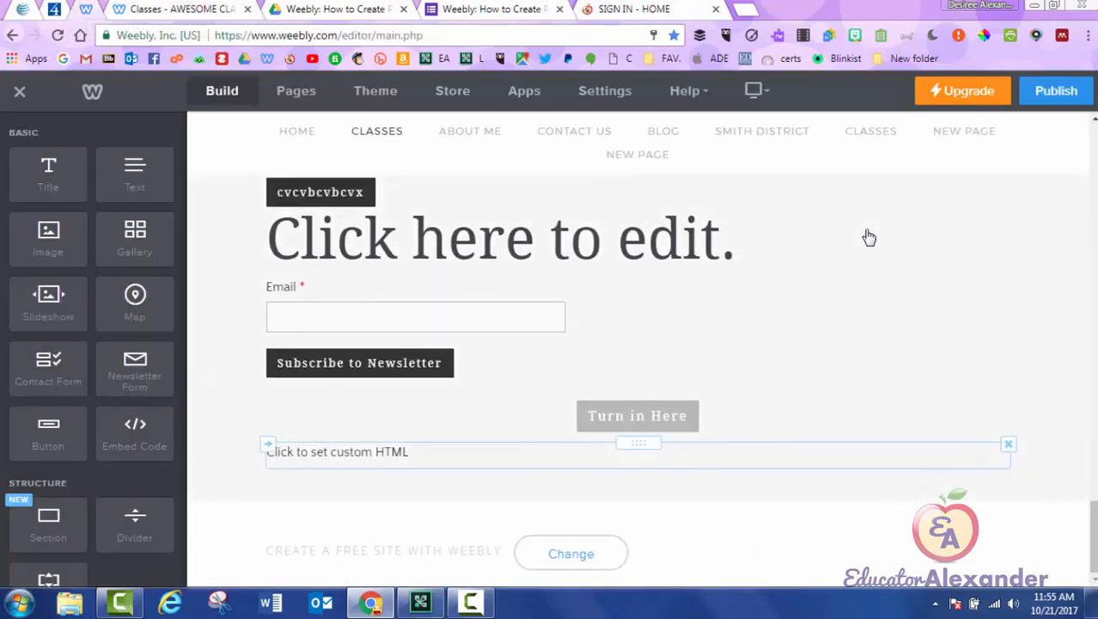
click(337, 452)
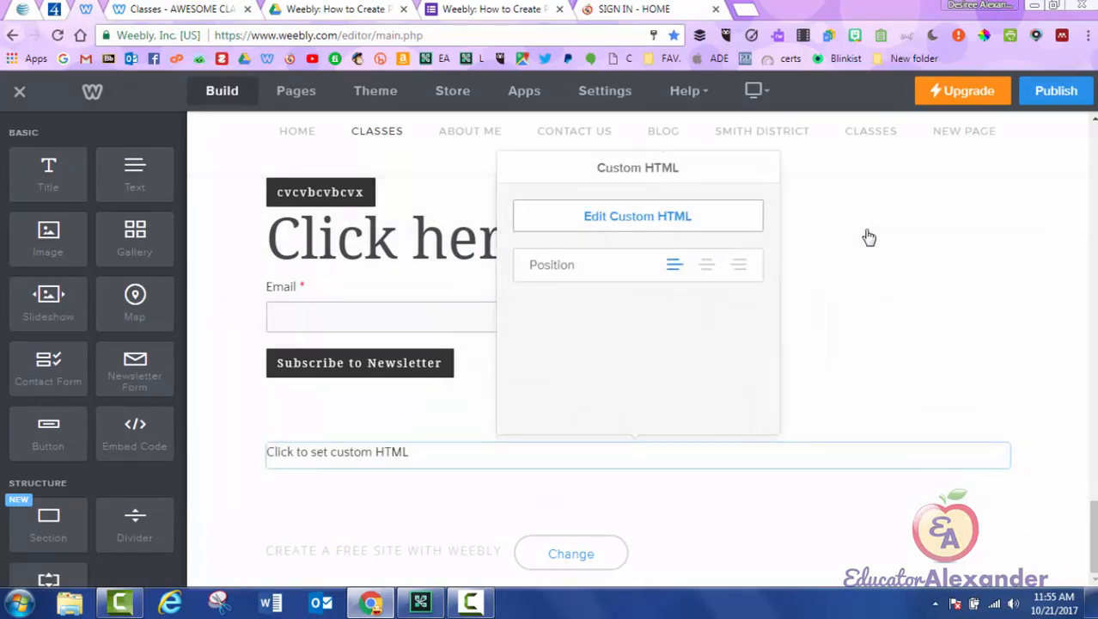
click(638, 215)
right_click(503, 464)
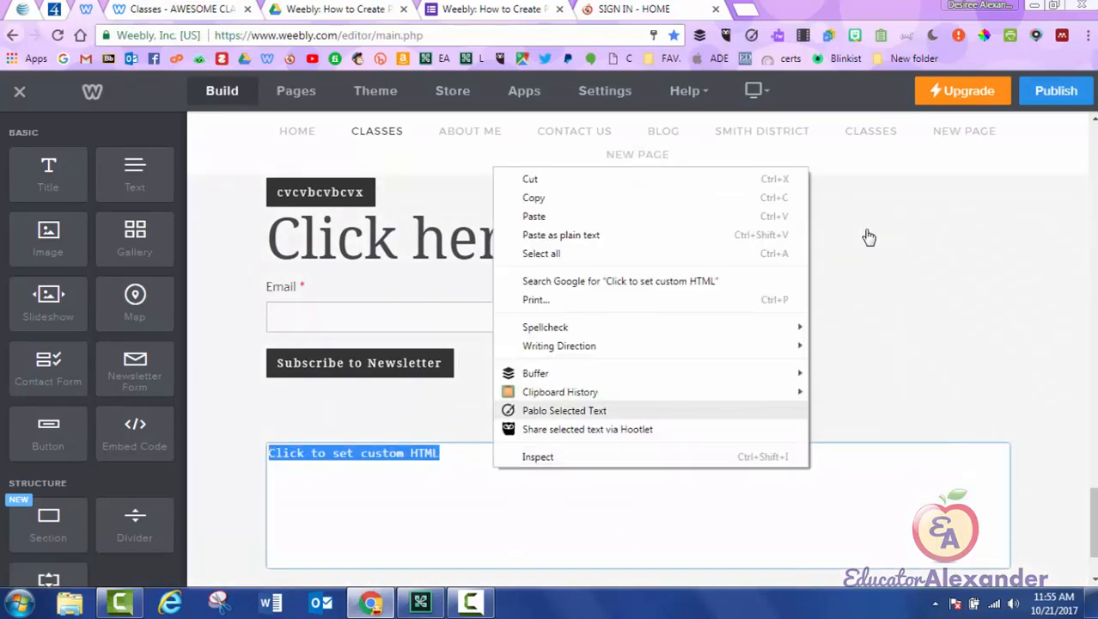
click(530, 215)
scroll(868, 237, down, 1)
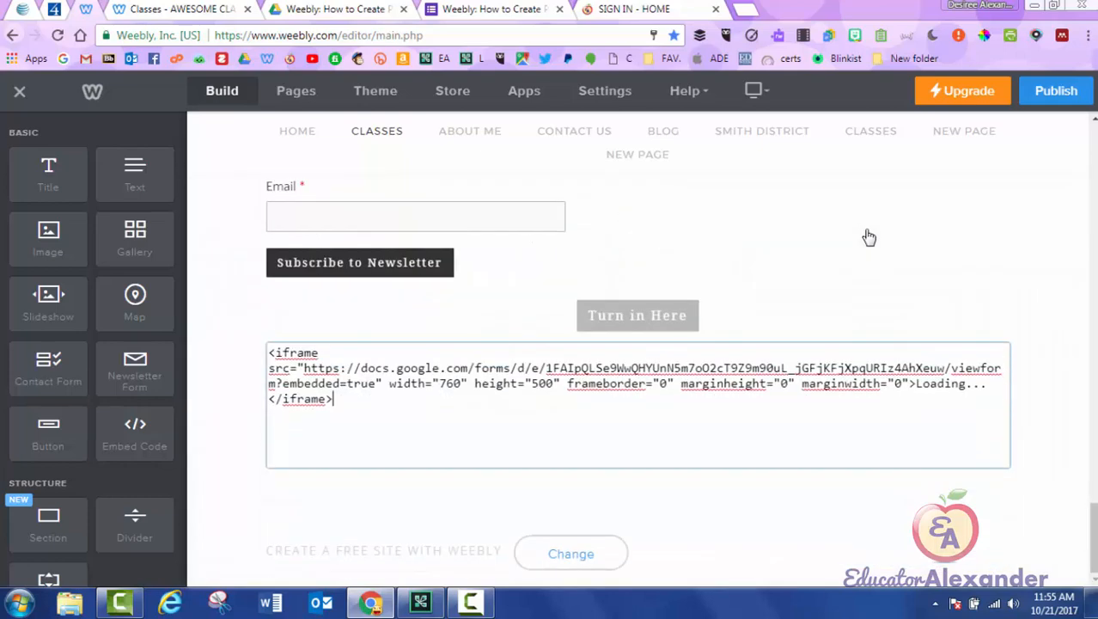
click(869, 238)
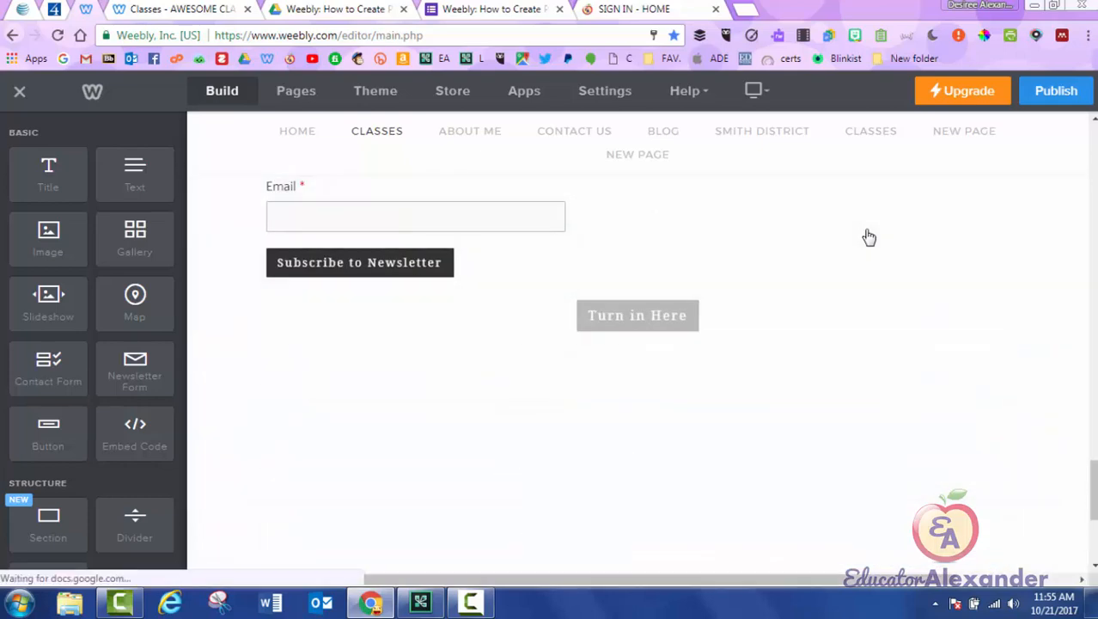
Step: Reopen the embedded form's custom HTML and change the iframe height to 1500
scroll(869, 237, down, 2)
scroll(869, 237, up, 3)
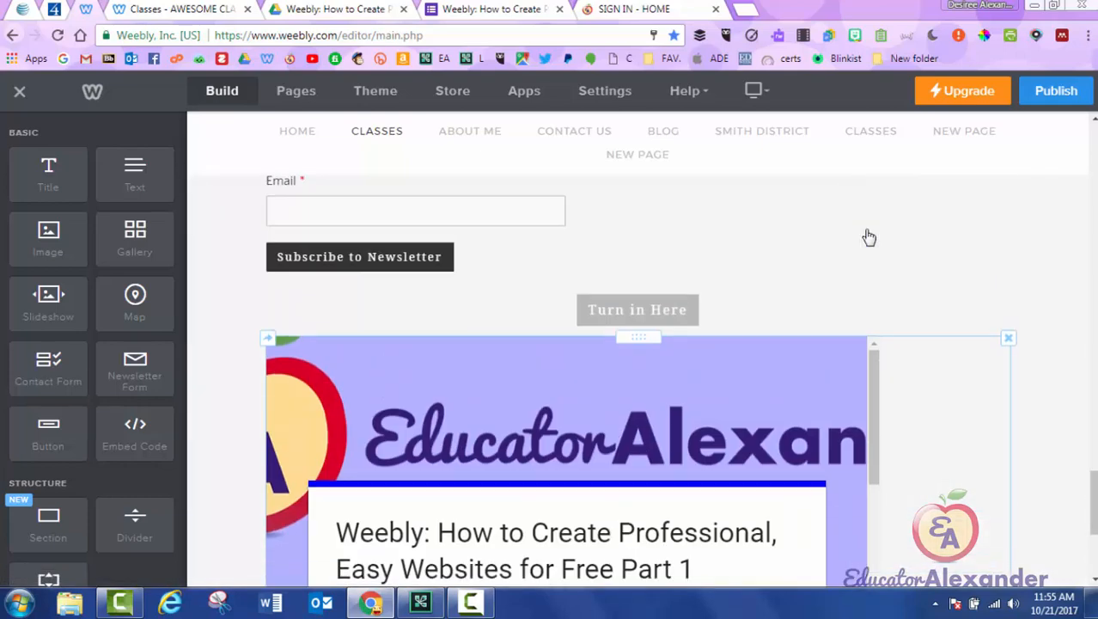
scroll(868, 237, down, 2)
scroll(869, 238, up, 1)
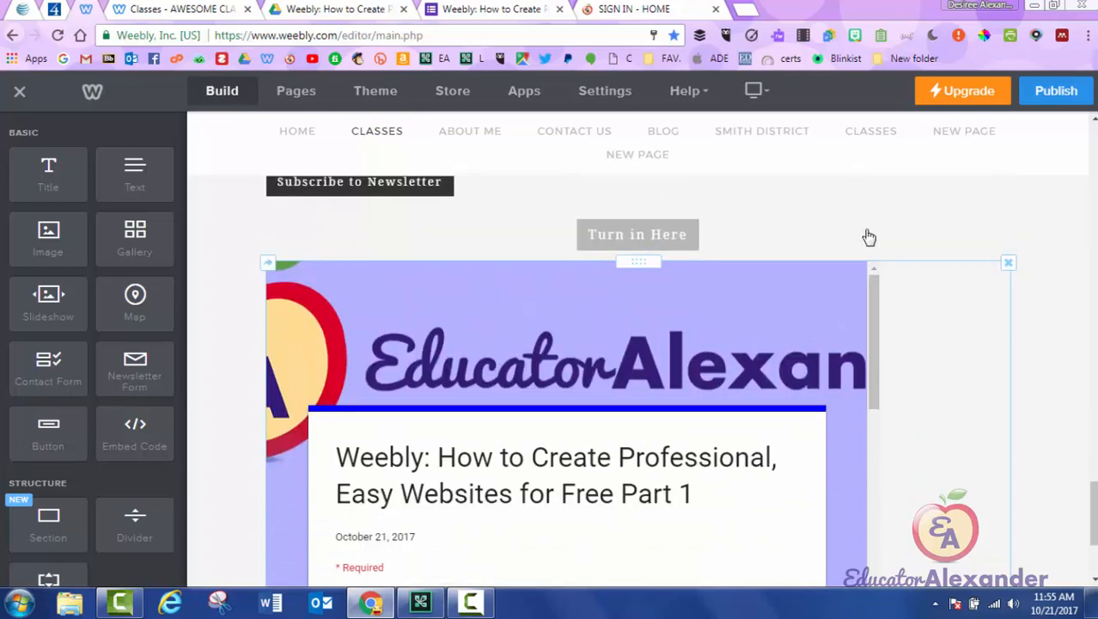
scroll(869, 237, down, 2)
scroll(869, 237, up, 2)
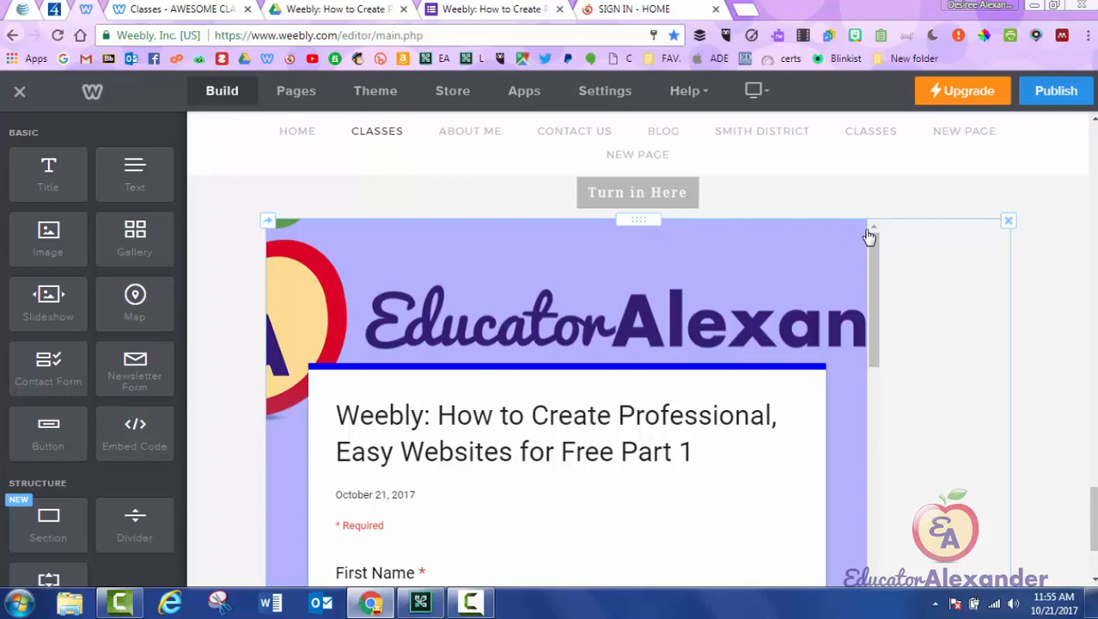
click(868, 236)
click(869, 236)
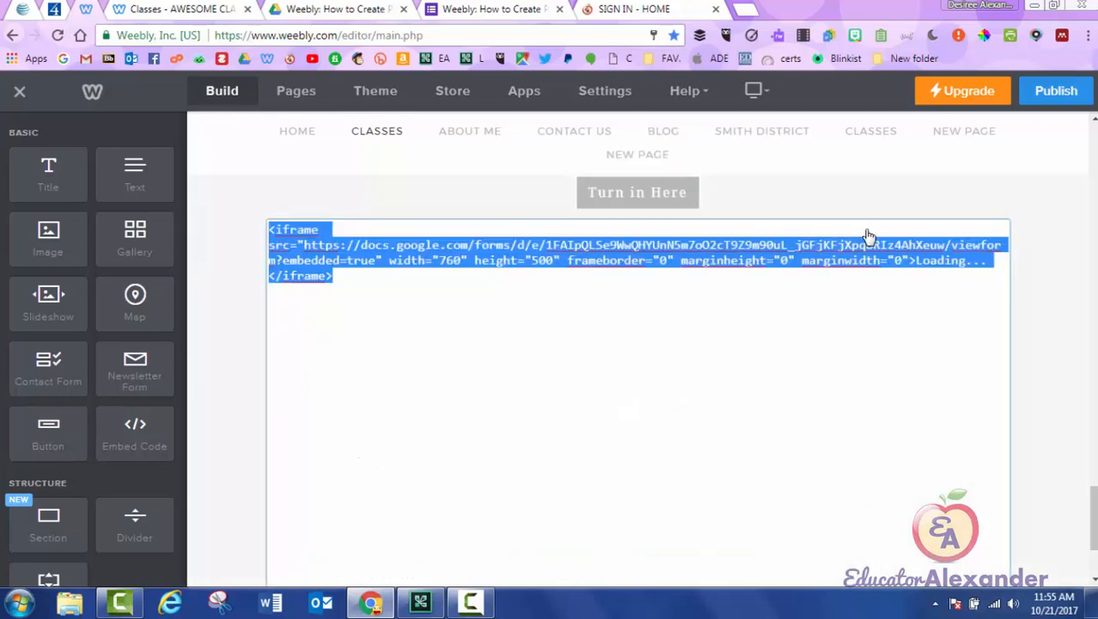
key(ctrl+v)
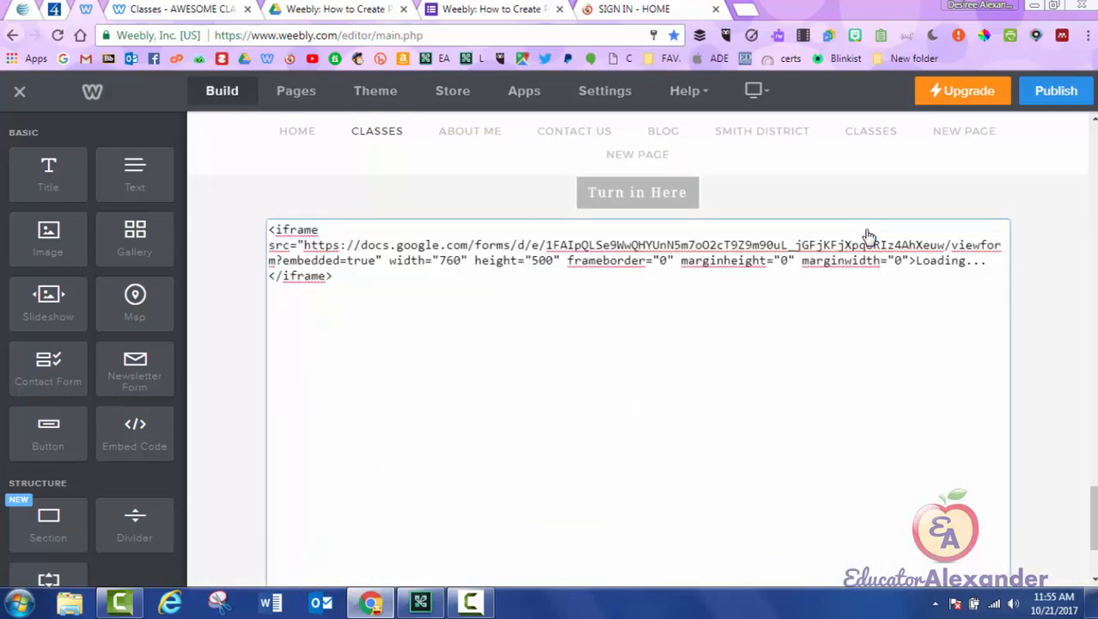
drag(439, 260, 462, 260)
drag(531, 260, 553, 261)
key(Left)
text(1)
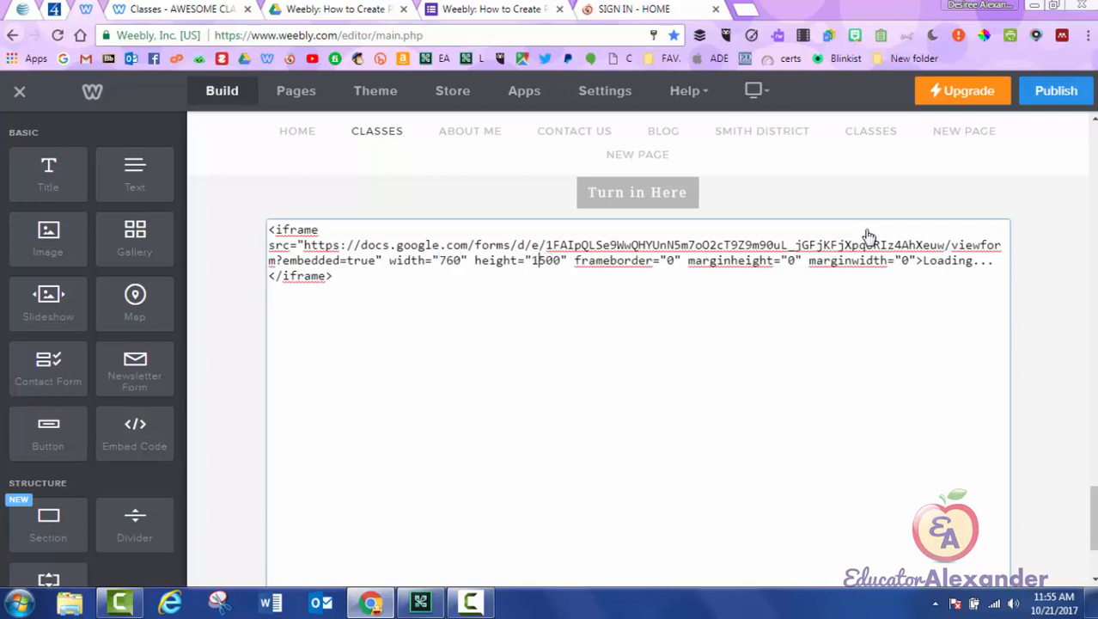
Step: Try an iframe width of 1760 in the embed code and check the form down to its end
click(439, 260)
text(1)
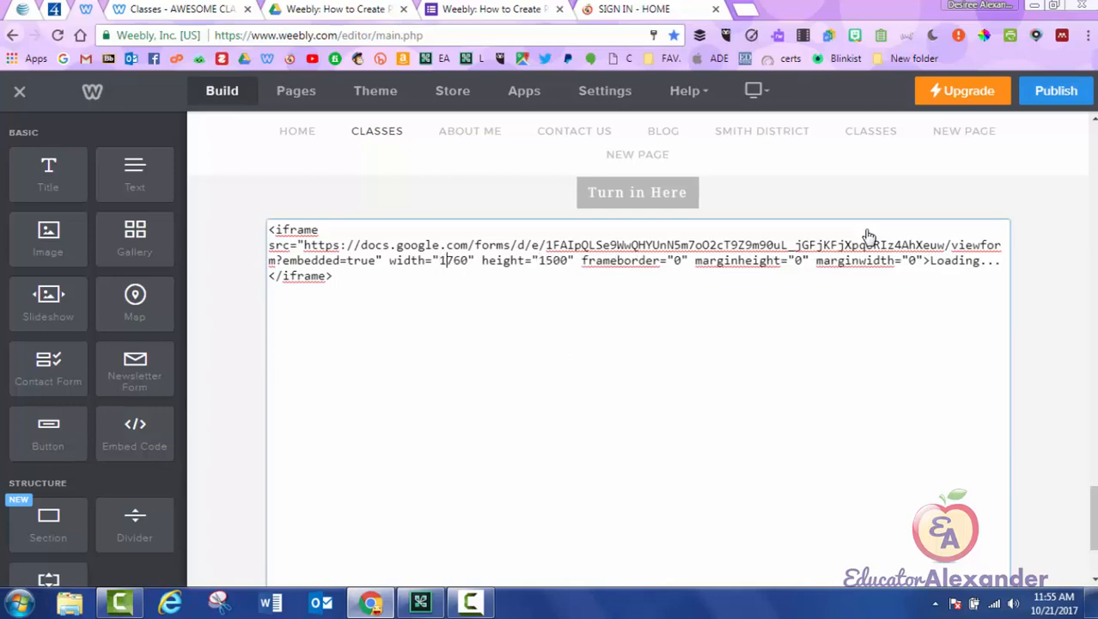
click(1050, 292)
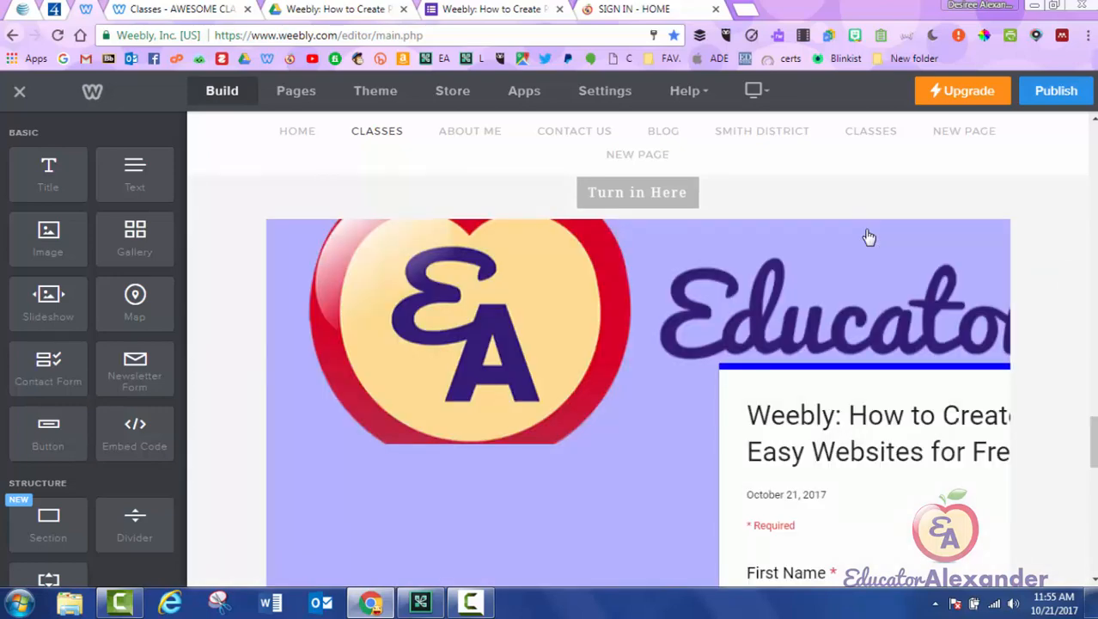
scroll(869, 237, down, 10)
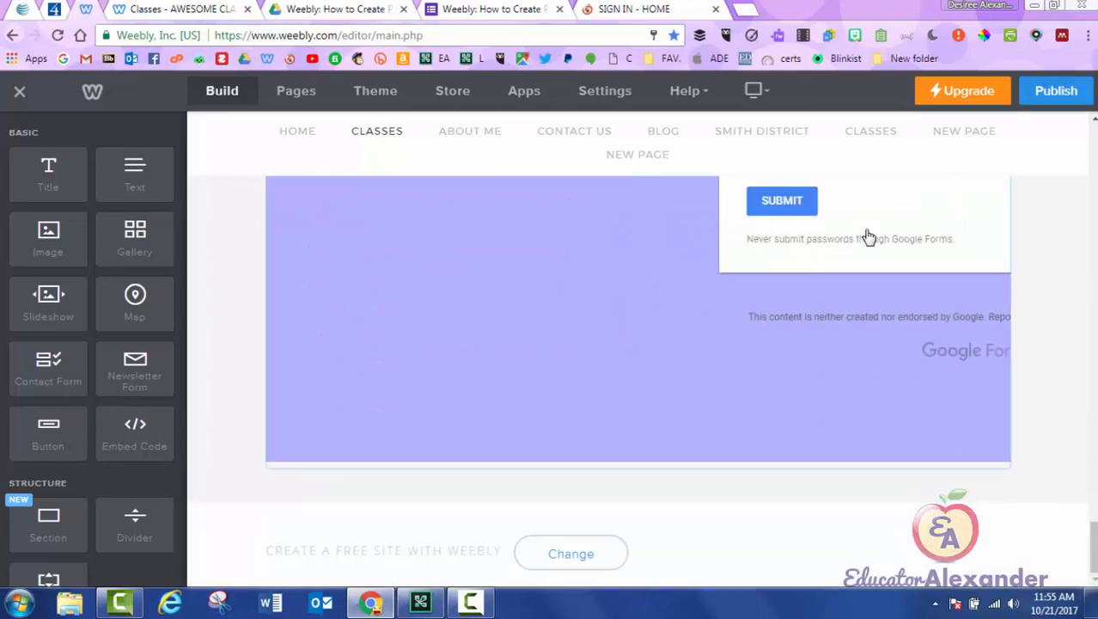
Step: Edit the custom HTML again and set the iframe width to 800
click(869, 237)
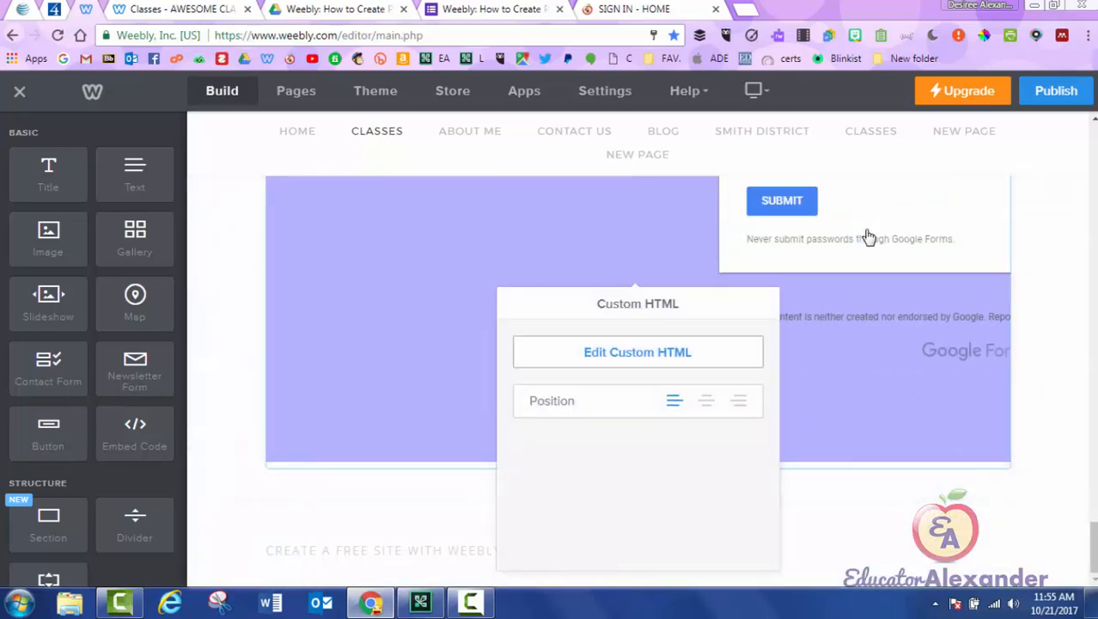
click(638, 350)
click(454, 381)
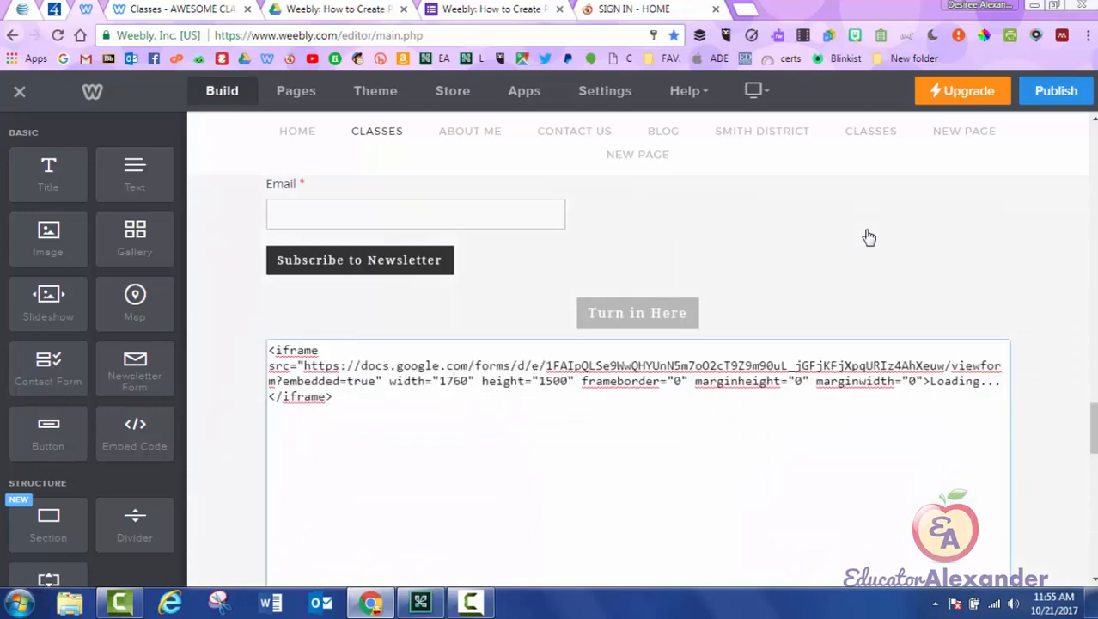
key(Right)
key(shift+Left)
key(shift+Left)
key(shift+Left)
text(80)
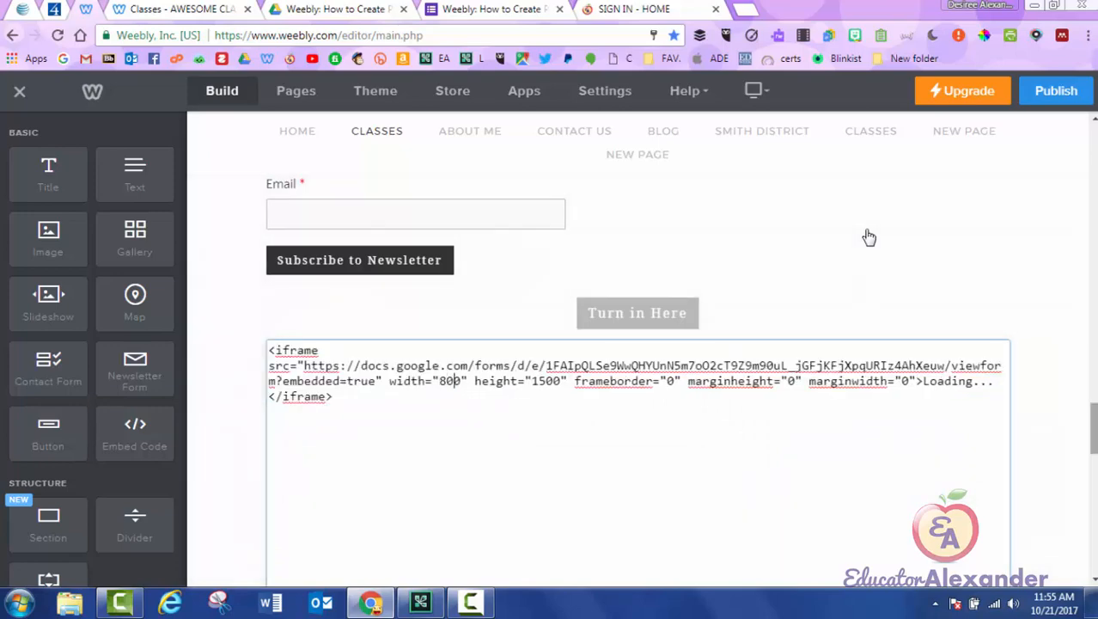
scroll(869, 237, down, 6)
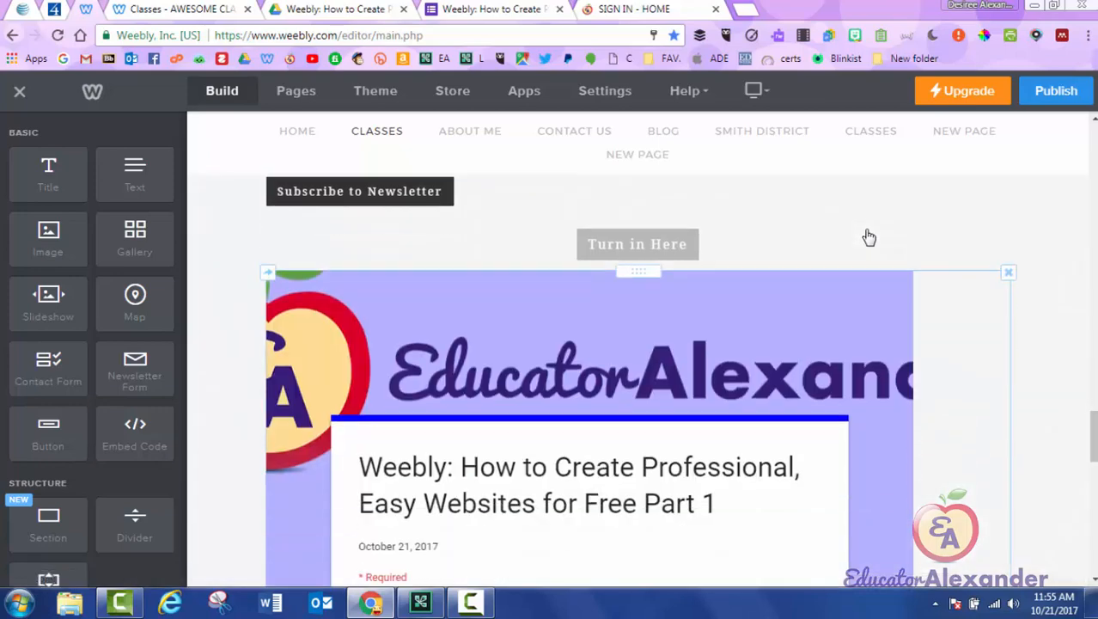
Step: Check the resized form down to its submit button and set the custom HTML element's position to centered
scroll(869, 237, down, 5)
scroll(868, 237, up, 6)
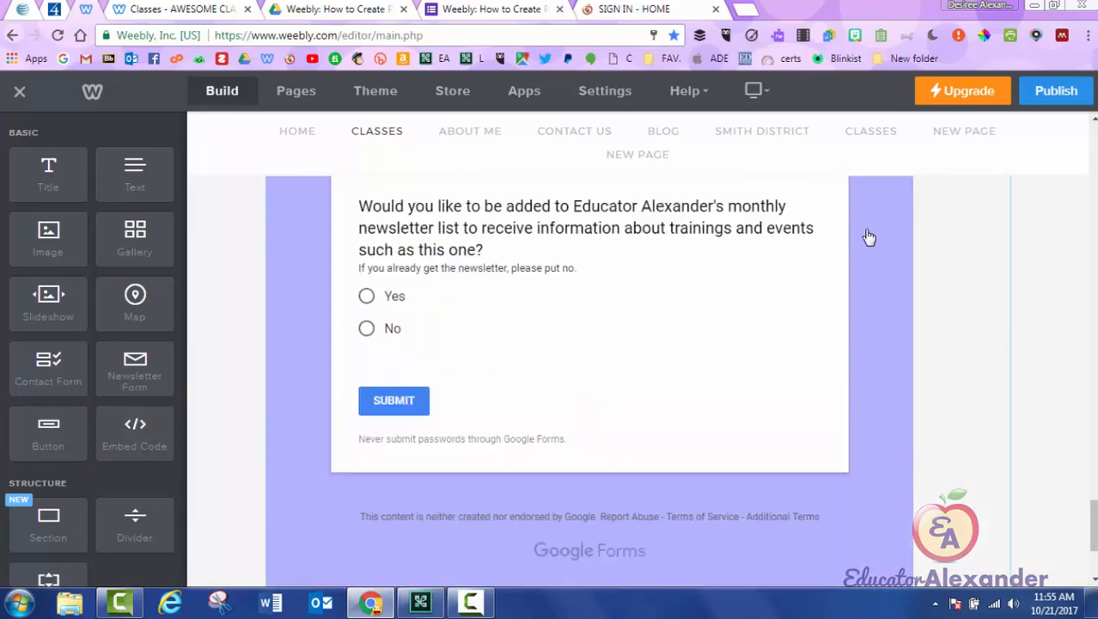
scroll(868, 237, up, 6)
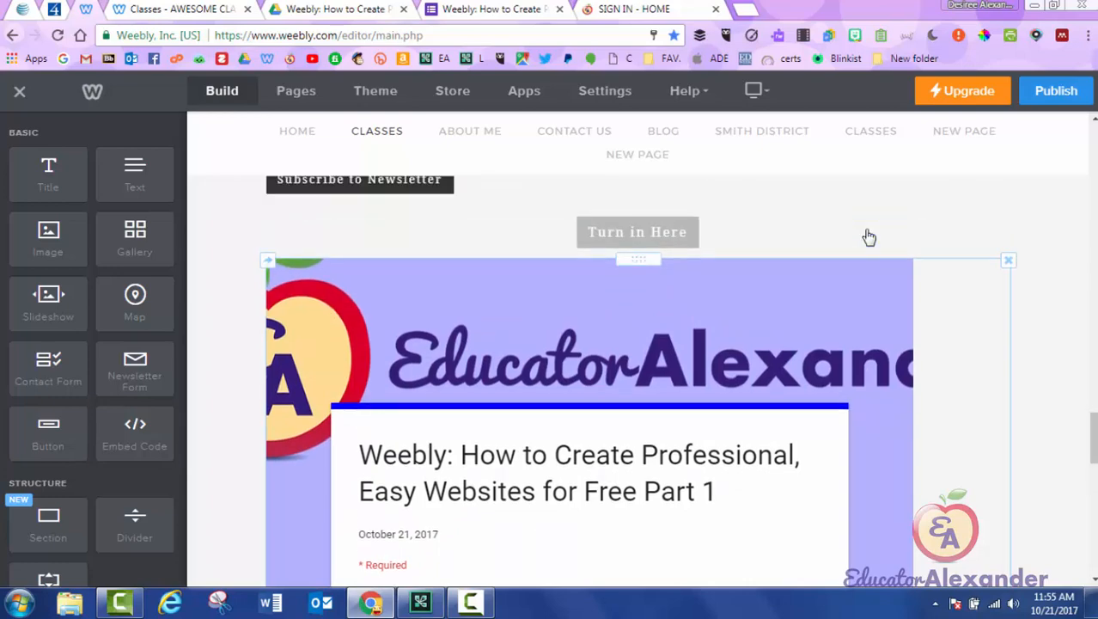
click(869, 237)
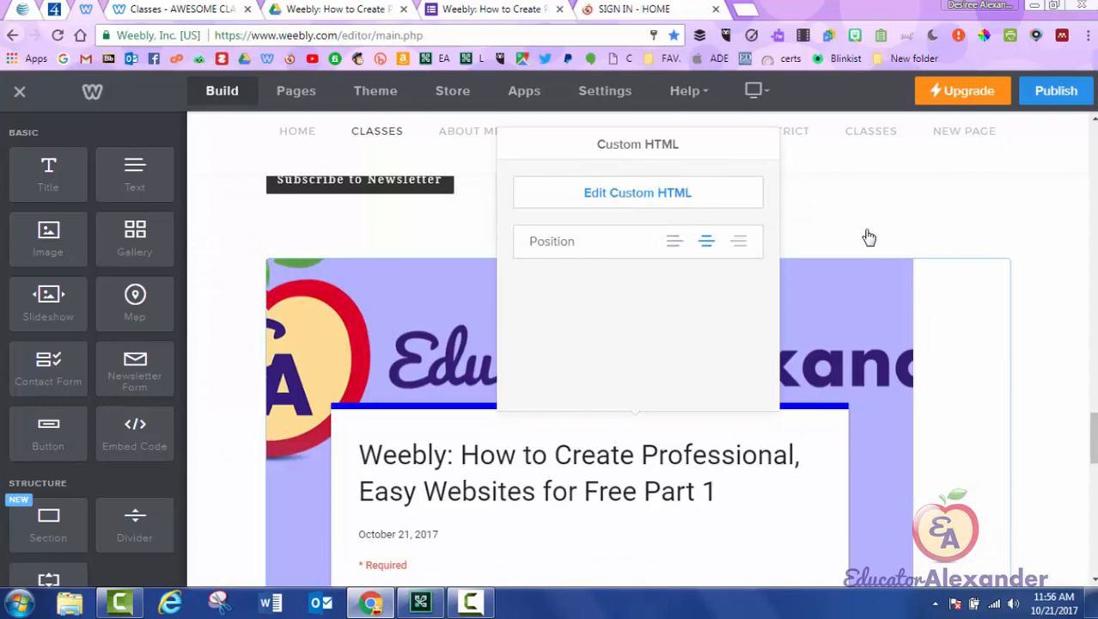
Step: Publish the site and open the Classes page of the live website
click(1056, 91)
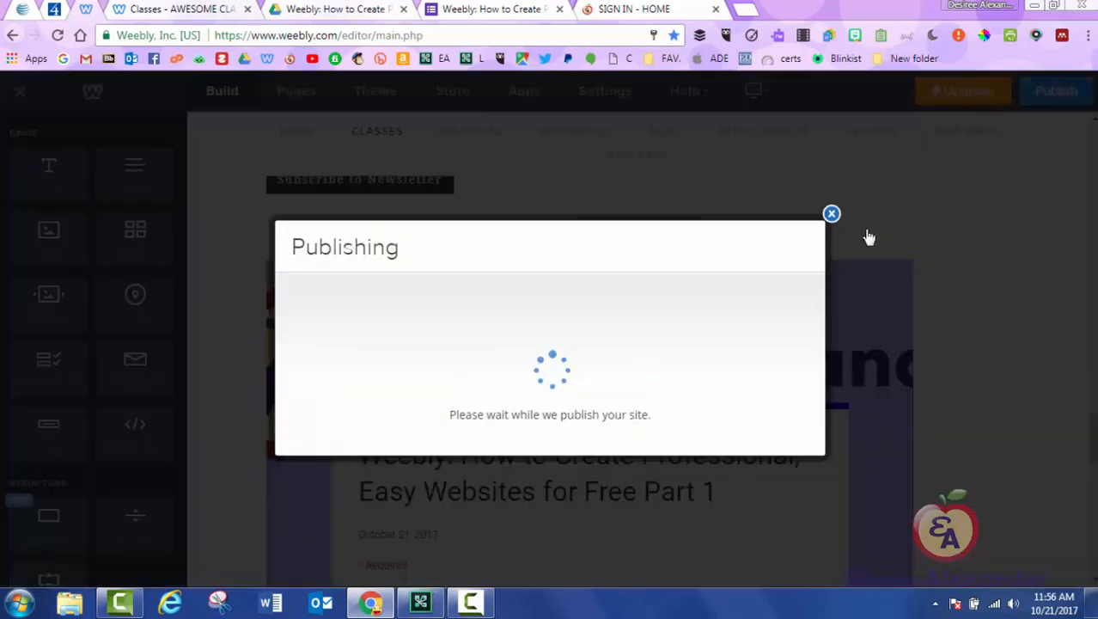
click(550, 197)
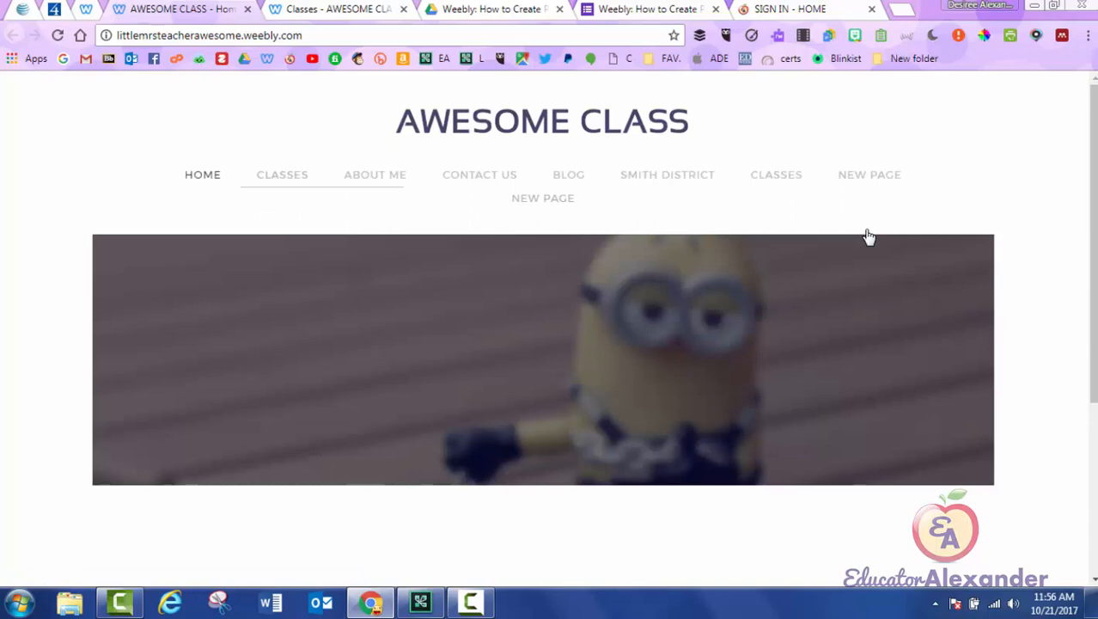
click(282, 174)
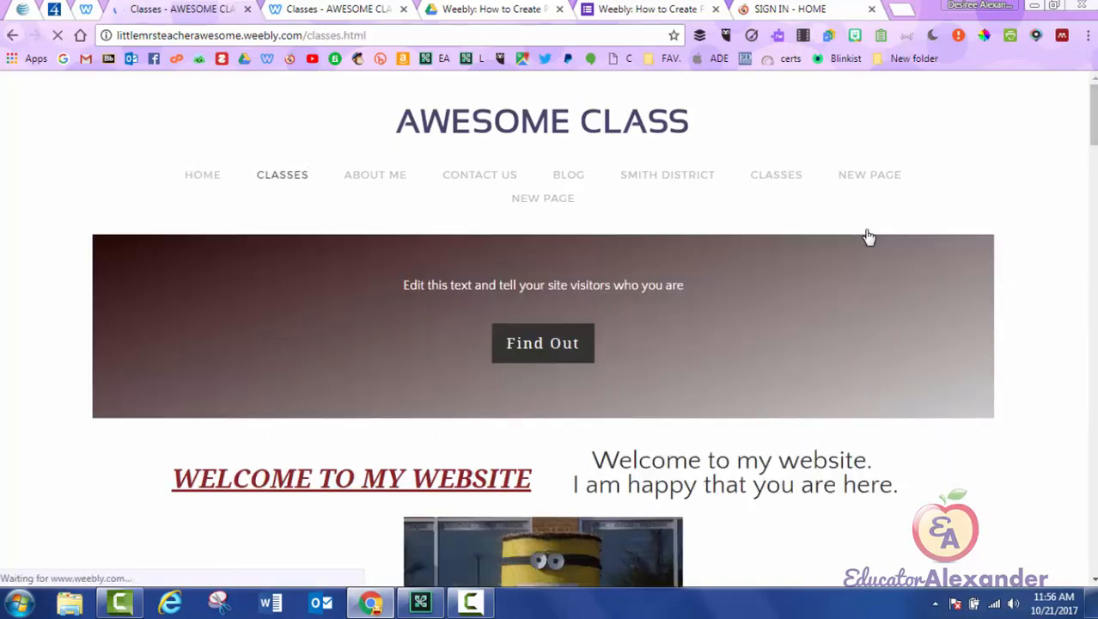
Step: Review the live Classes page from the welcome text through the images and slideshow to the map
scroll(868, 237, down, 10)
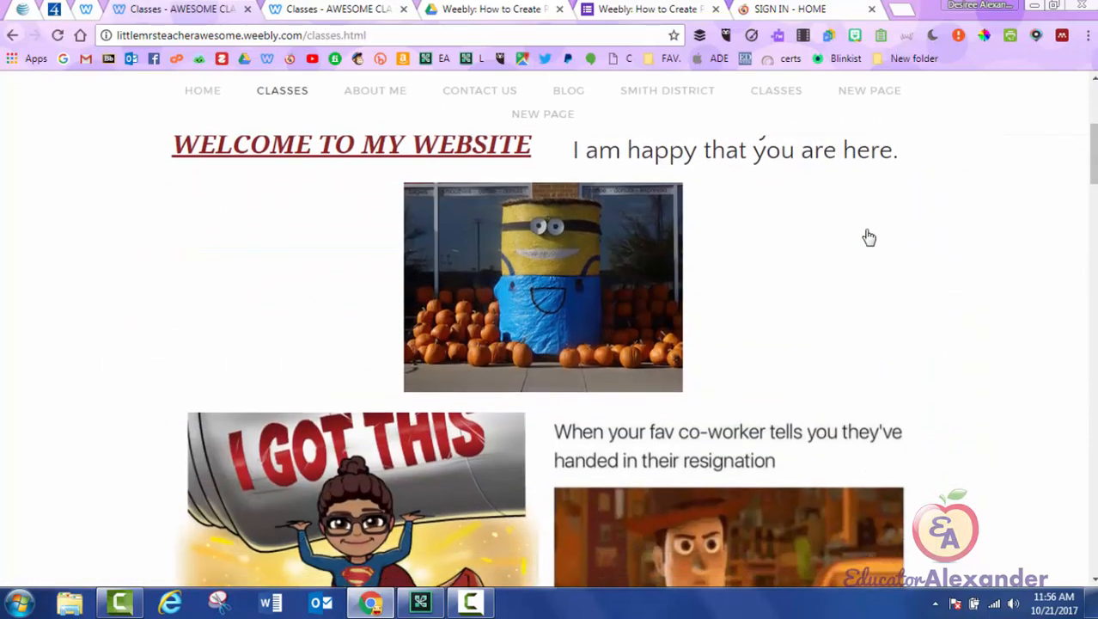
scroll(868, 237, down, 10)
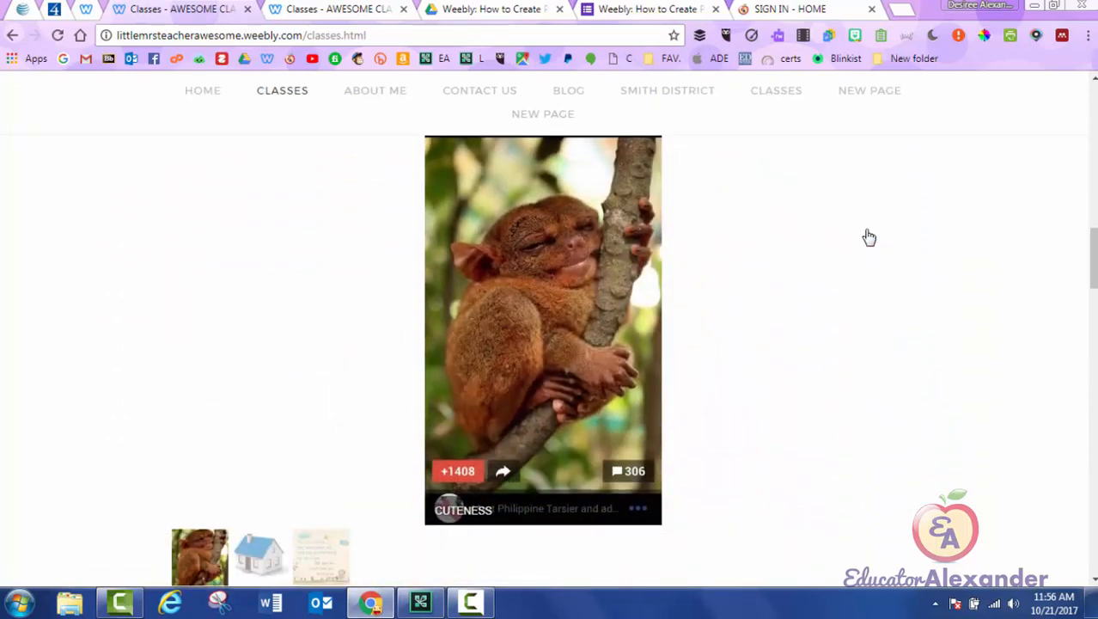
scroll(868, 237, down, 1)
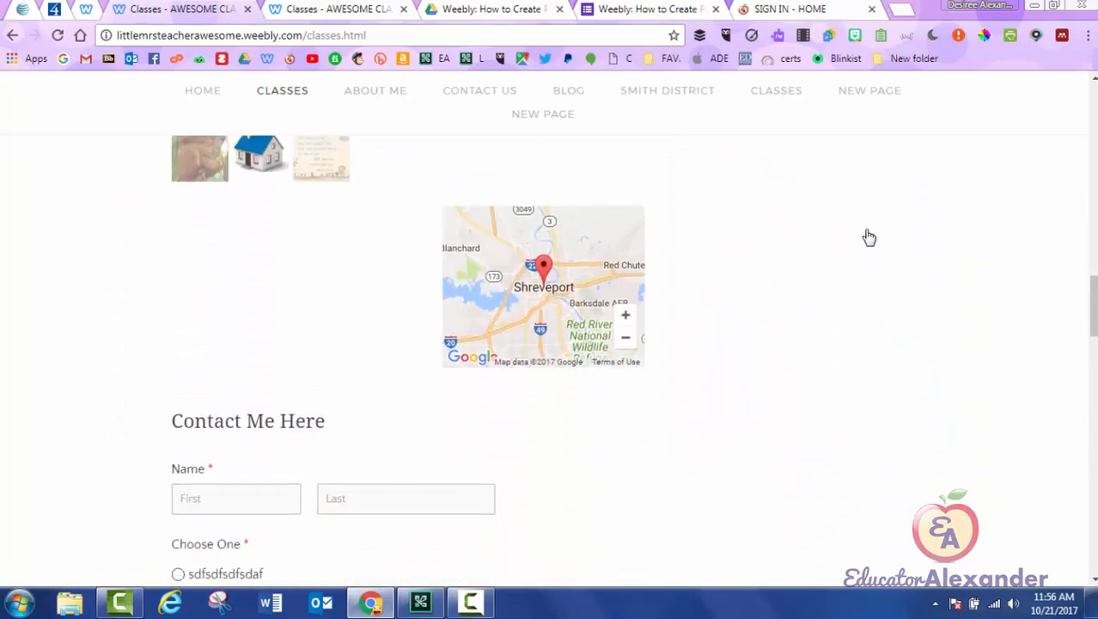
Step: Test the fields of the Contact Me Here form and select Option 3 under Choose One
scroll(868, 238, down, 3)
key(Tab)
key(Tab)
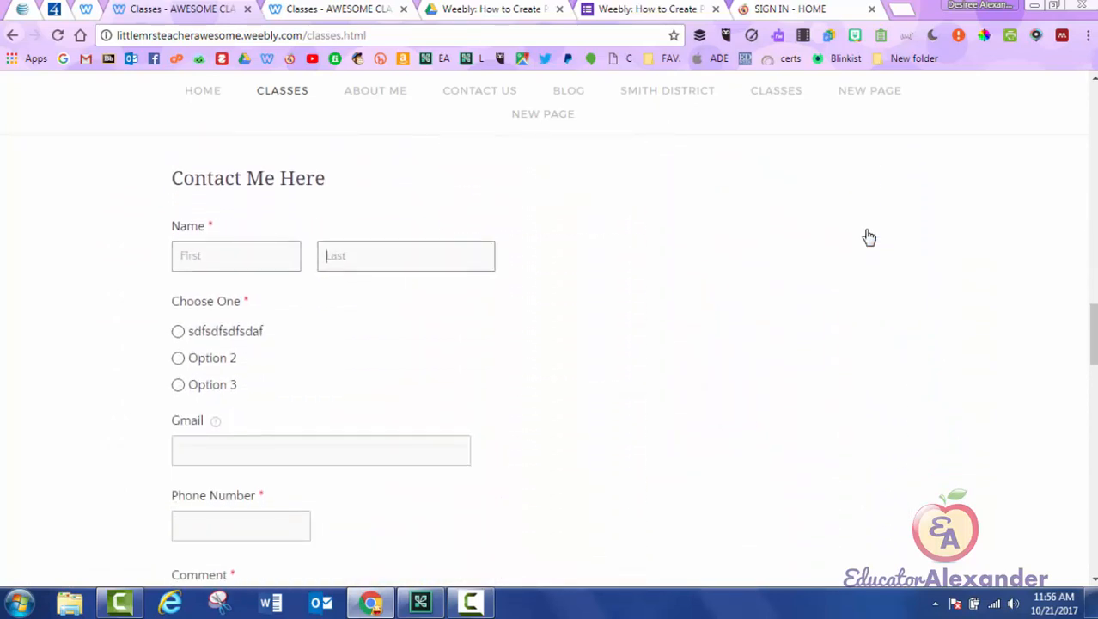
key(Tab)
key(Tab)
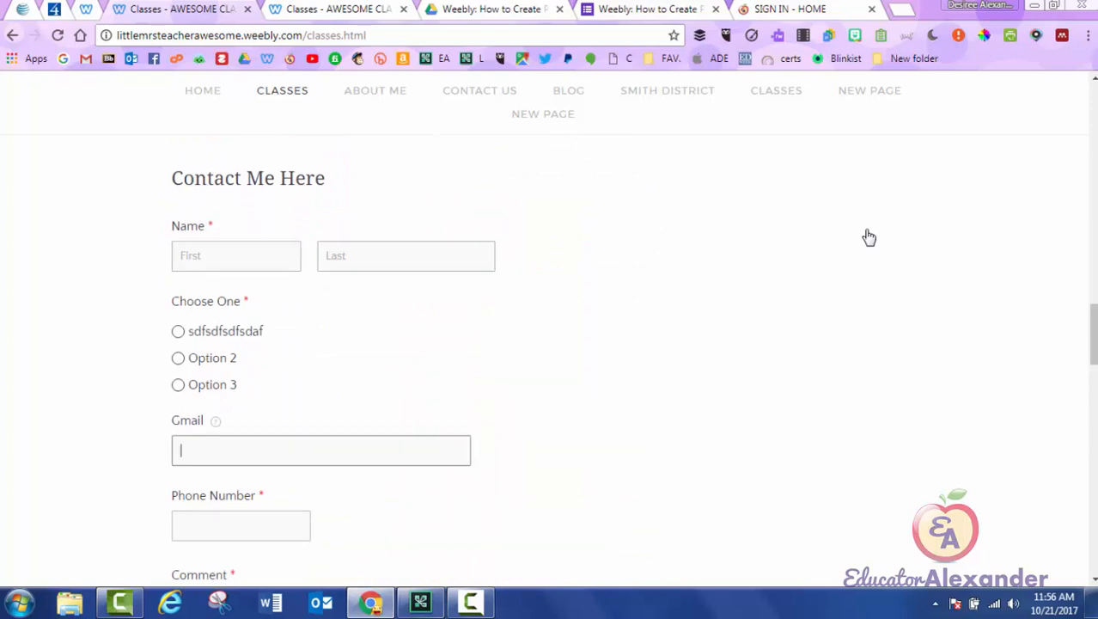
key(shift+Tab)
key(space)
key(Down)
key(Down)
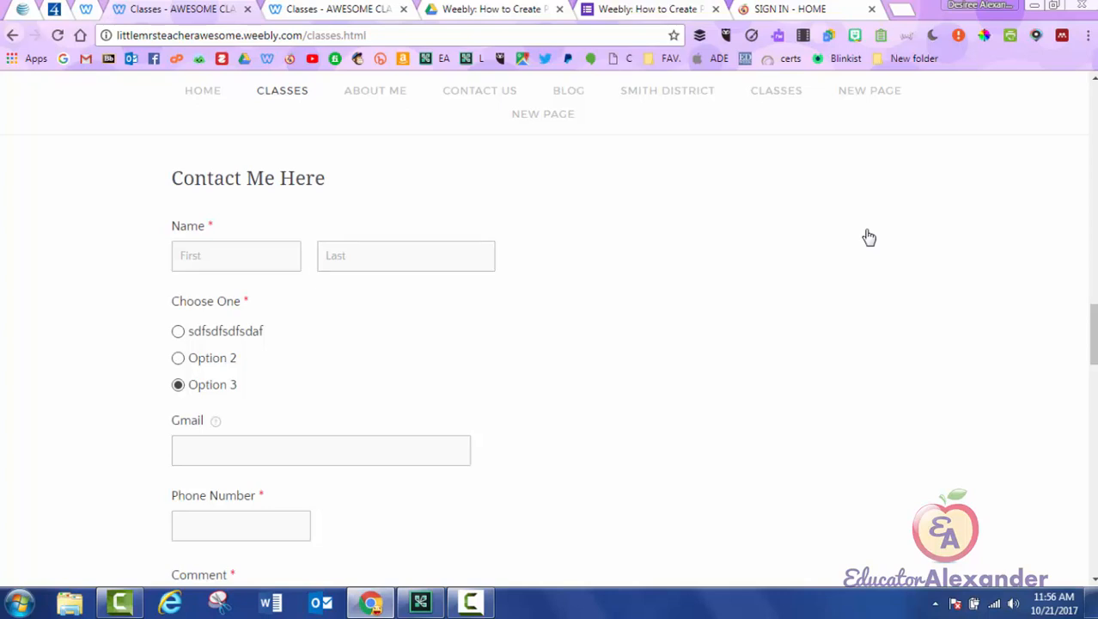
Step: Examine the comment box, newsletter sign-up, Turn in Here button and embedded Google Form on the live page
scroll(869, 237, down, 5)
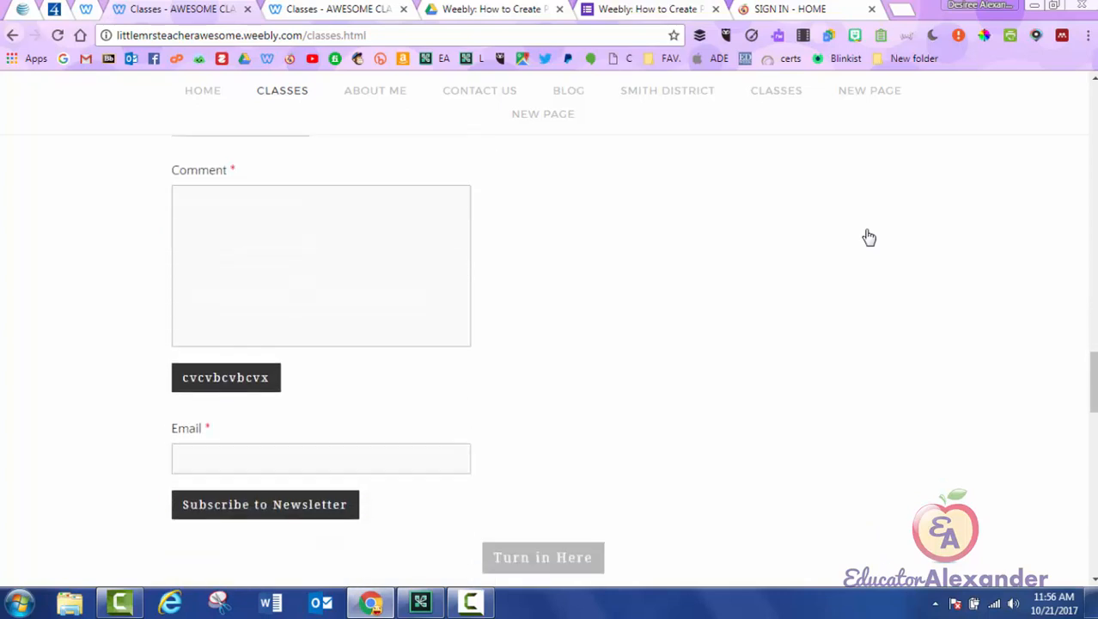
scroll(868, 237, down, 3)
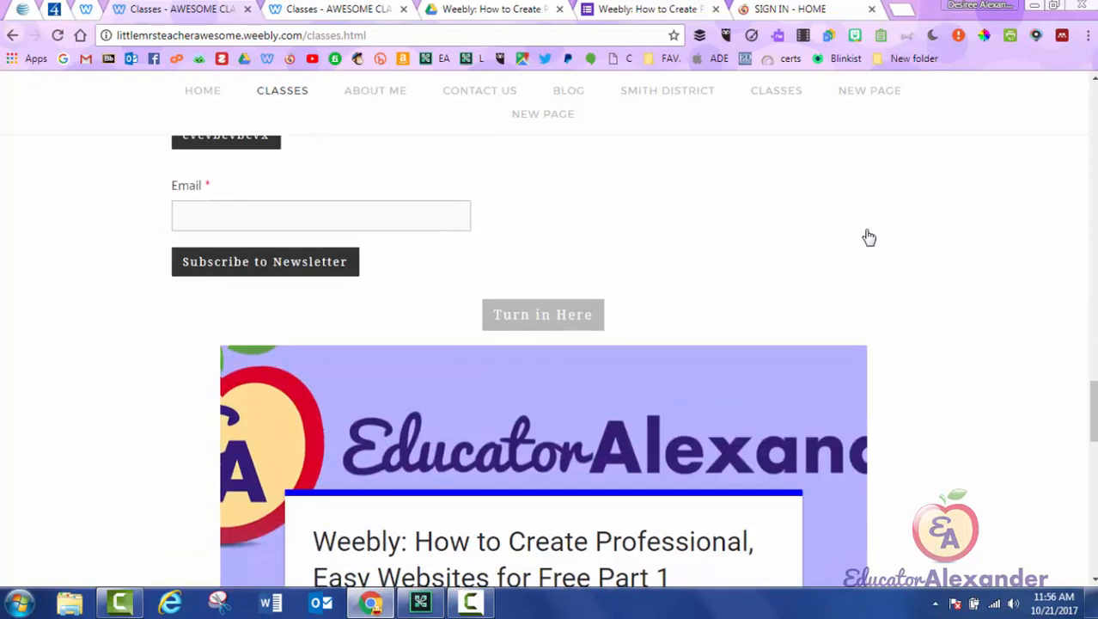
key(Tab)
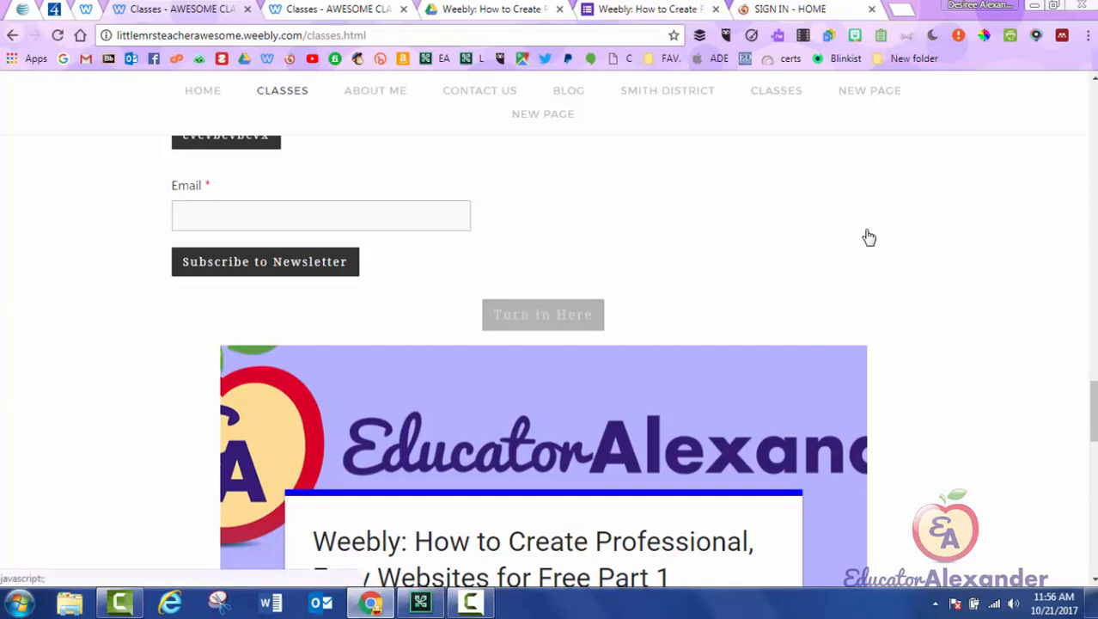
scroll(869, 237, down, 5)
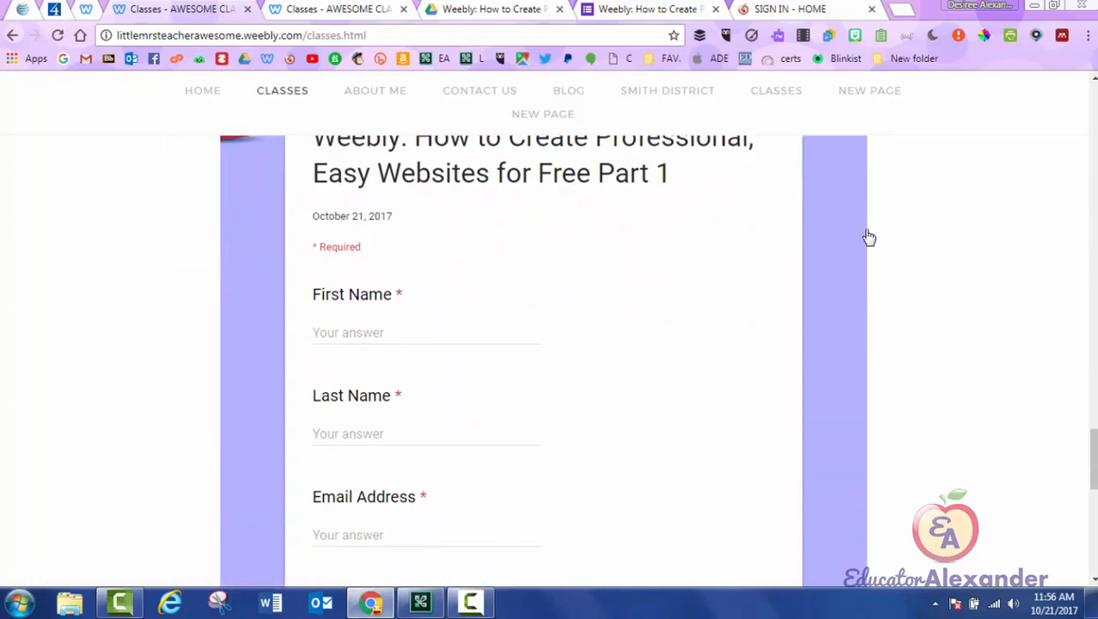
key(Tab)
key(Tab)
key(Tab)
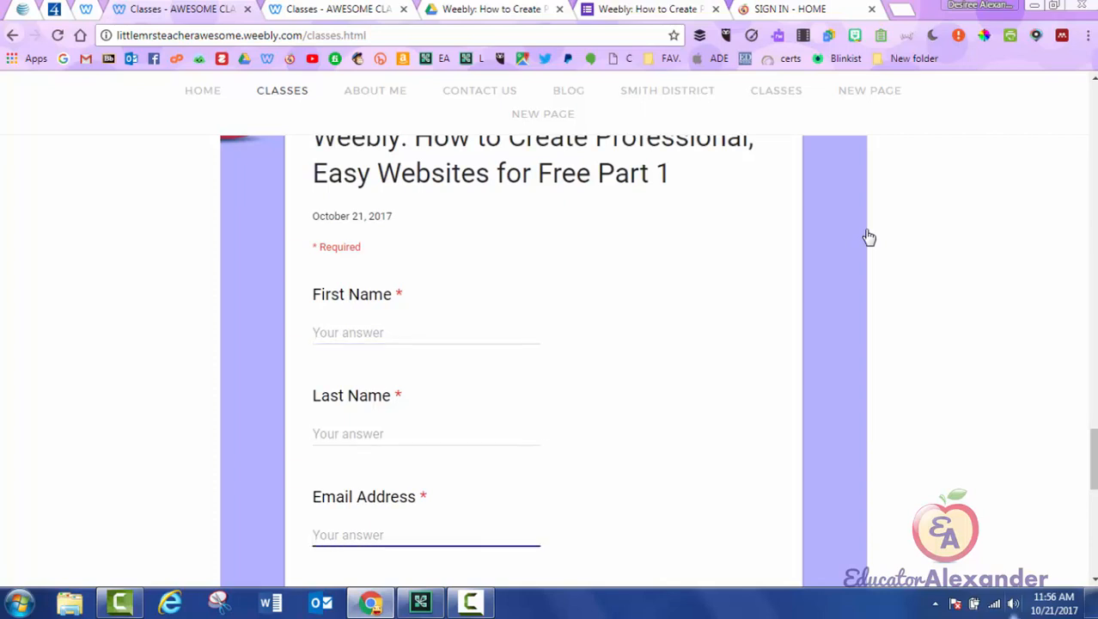
scroll(869, 237, down, 5)
scroll(869, 237, up, 6)
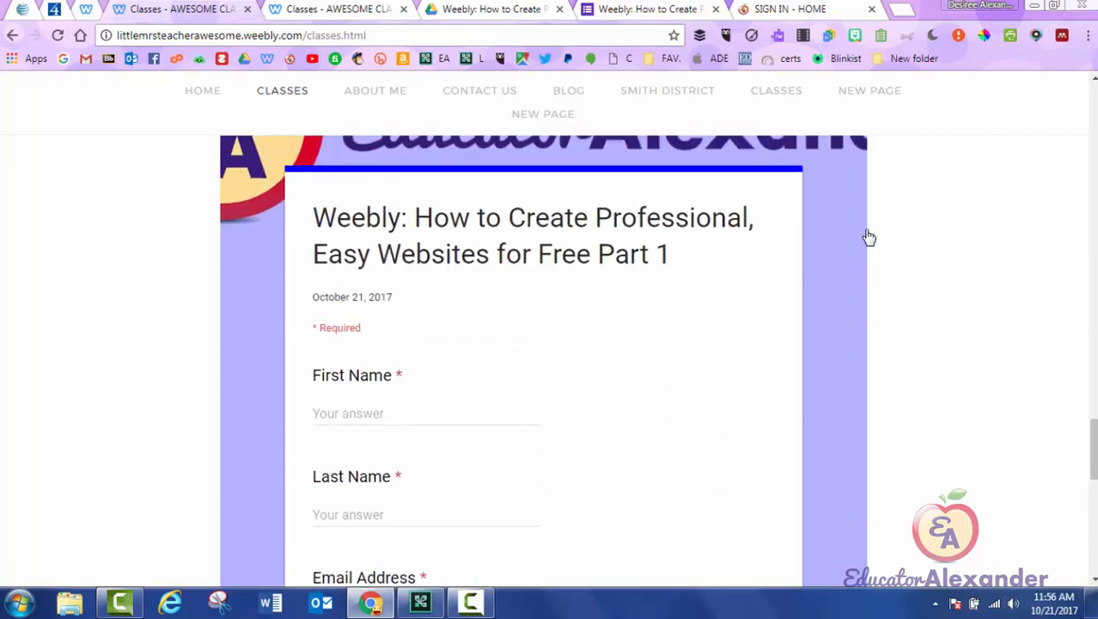
scroll(869, 237, up, 1)
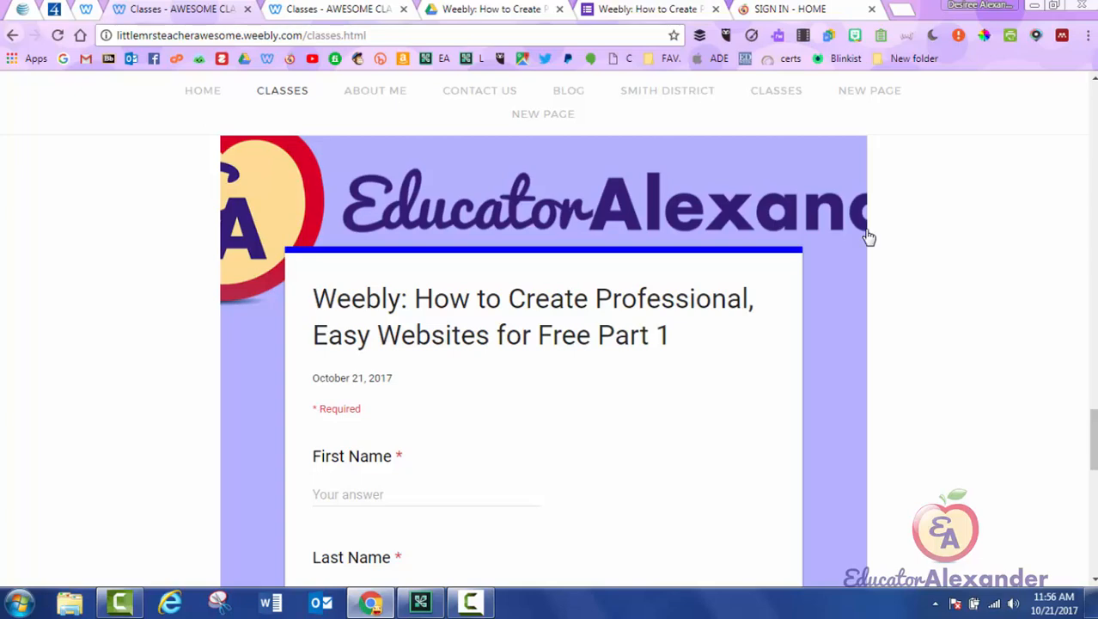
Step: Close the Google Form's Send form dialog, return to the Weebly editor and dismiss the Website Published dialog
key(ctrl+7)
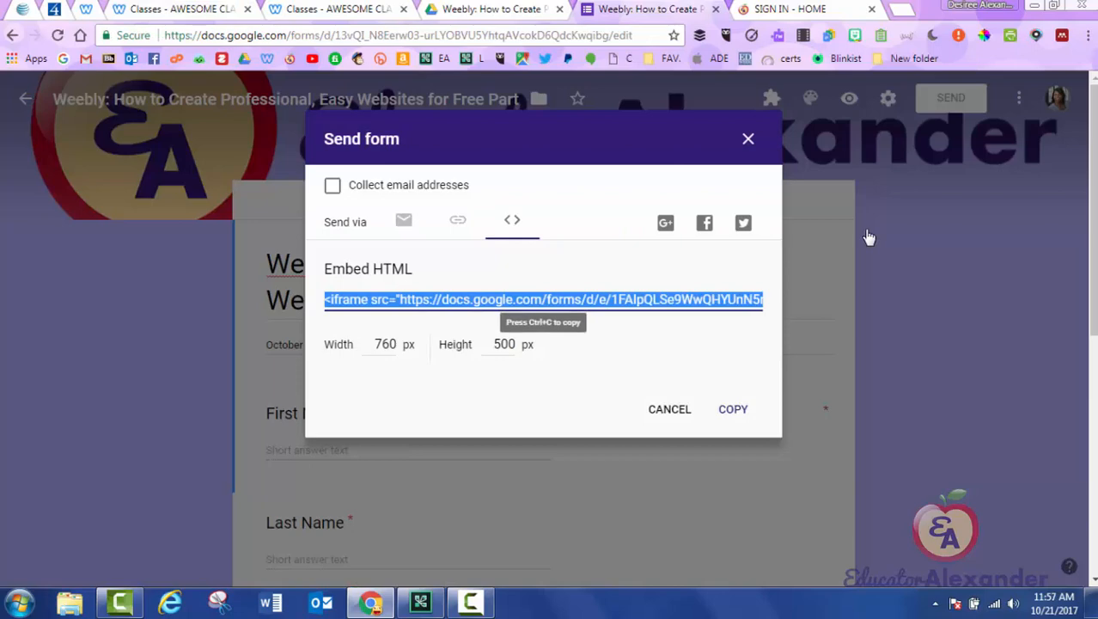
click(867, 236)
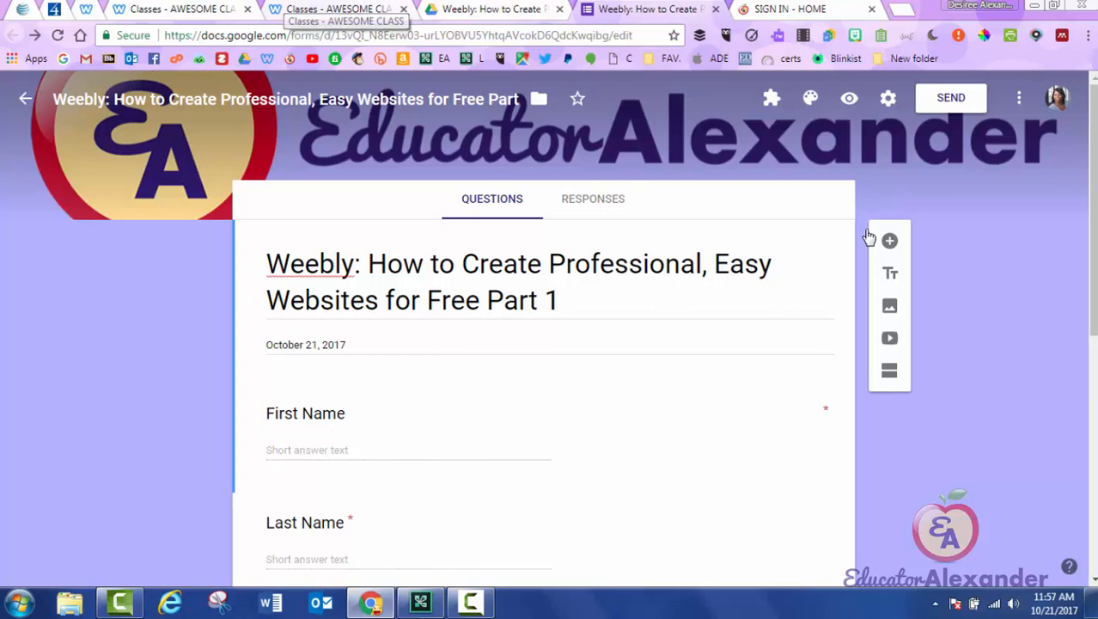
click(85, 10)
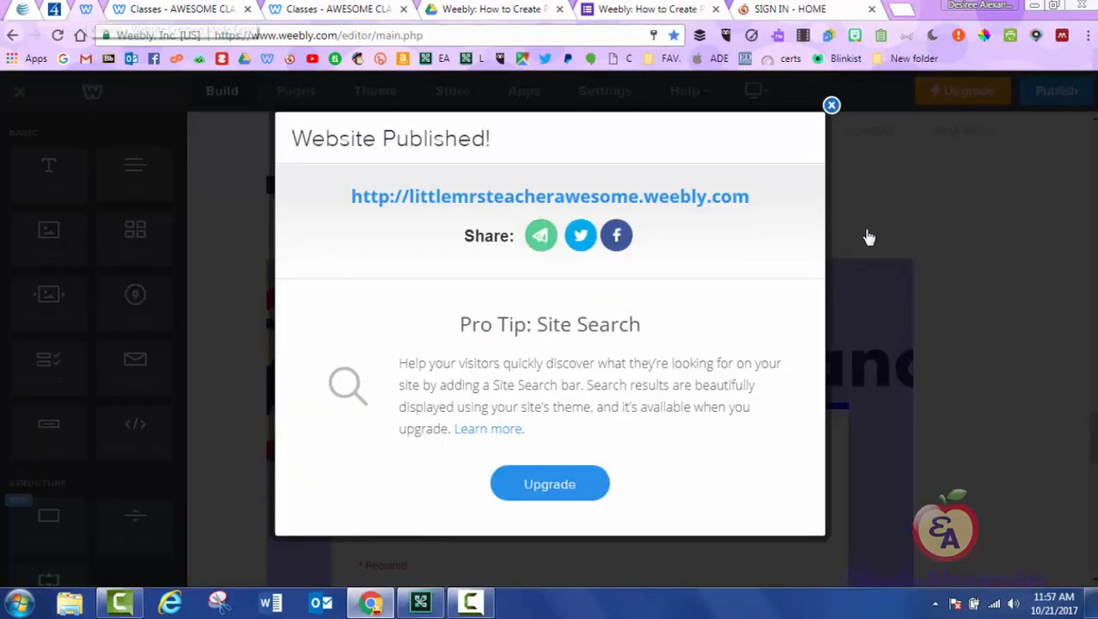
click(870, 237)
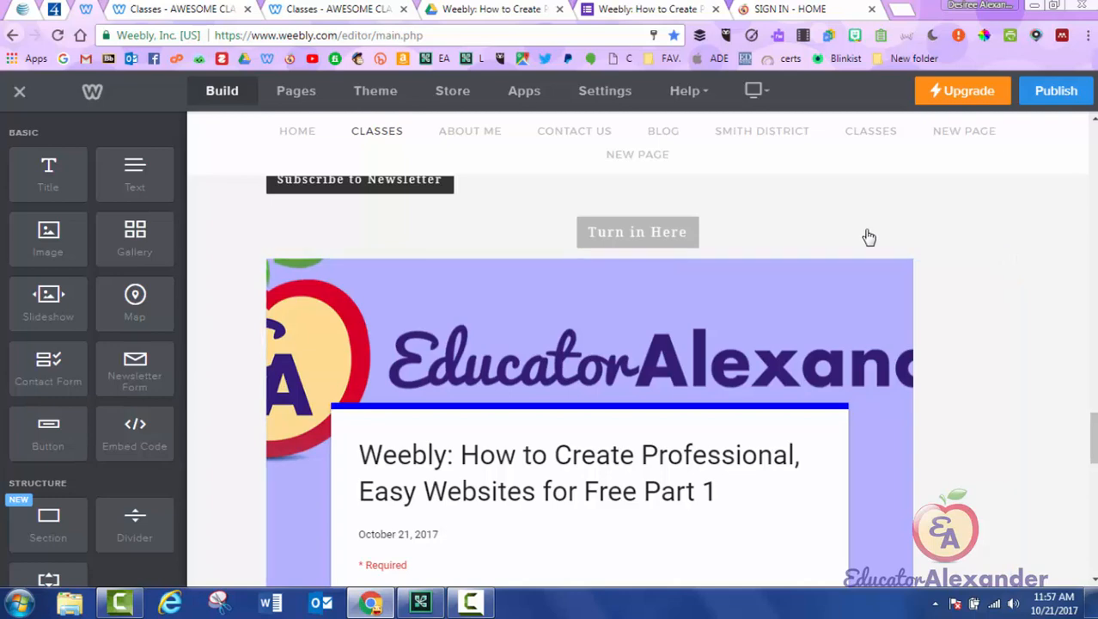
scroll(869, 237, up, 1)
scroll(870, 238, down, 1)
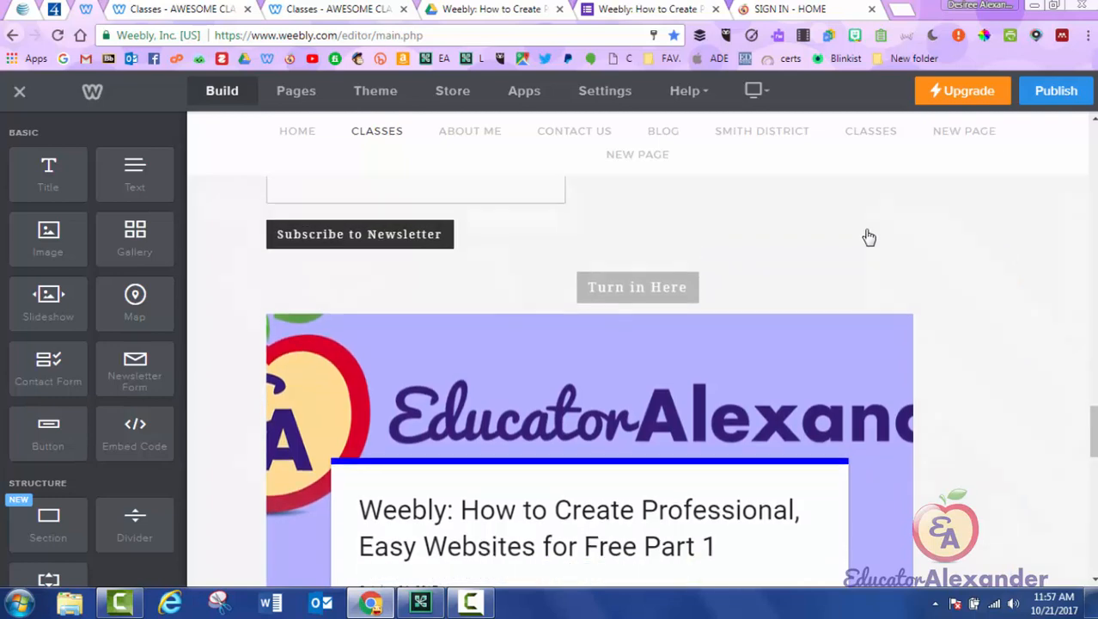